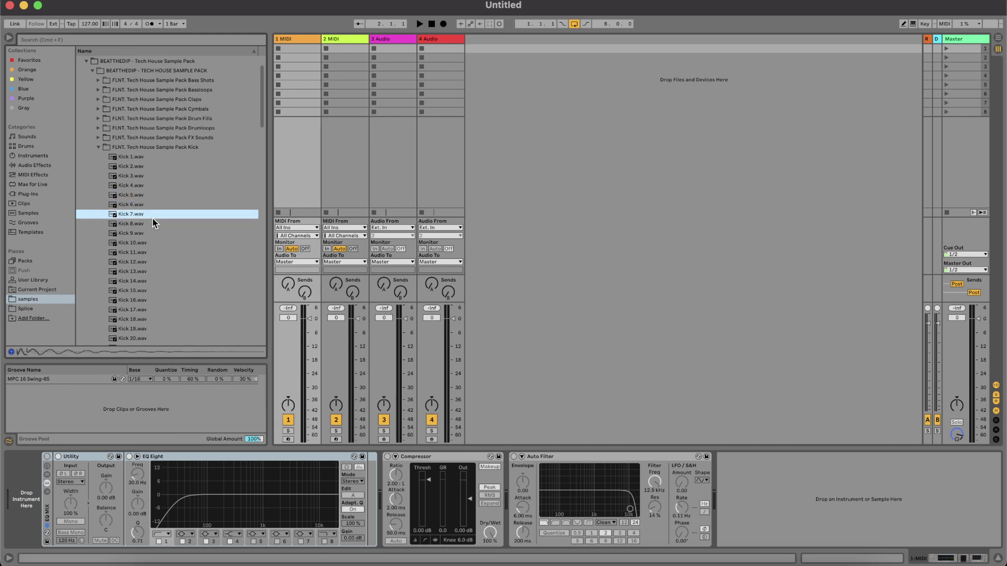
# Step: Audition the kick samples and load Kick 1.wav onto the first MIDI track
pyautogui.press('Up')
pyautogui.press('Up')
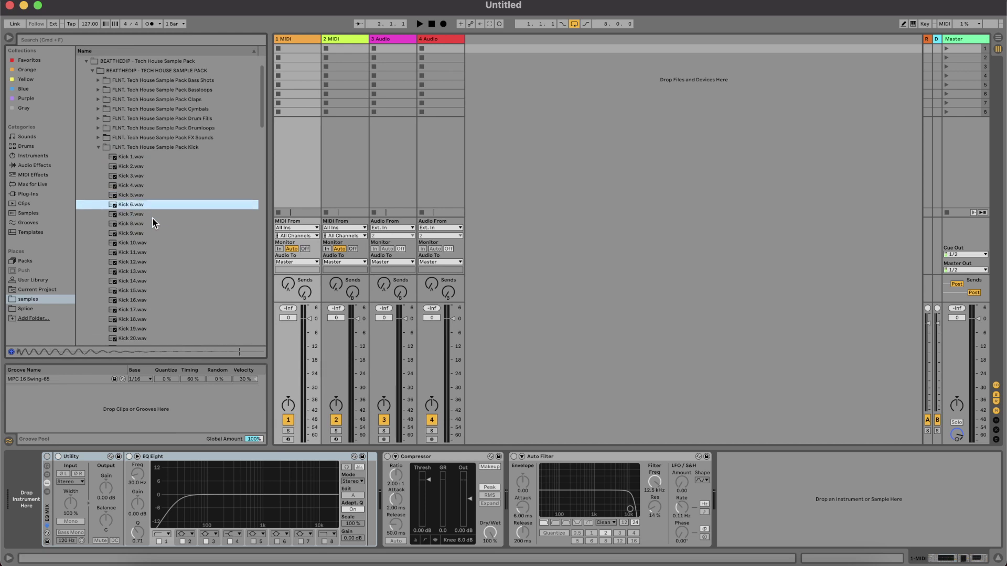
pyautogui.click(138, 159)
pyautogui.click(304, 40)
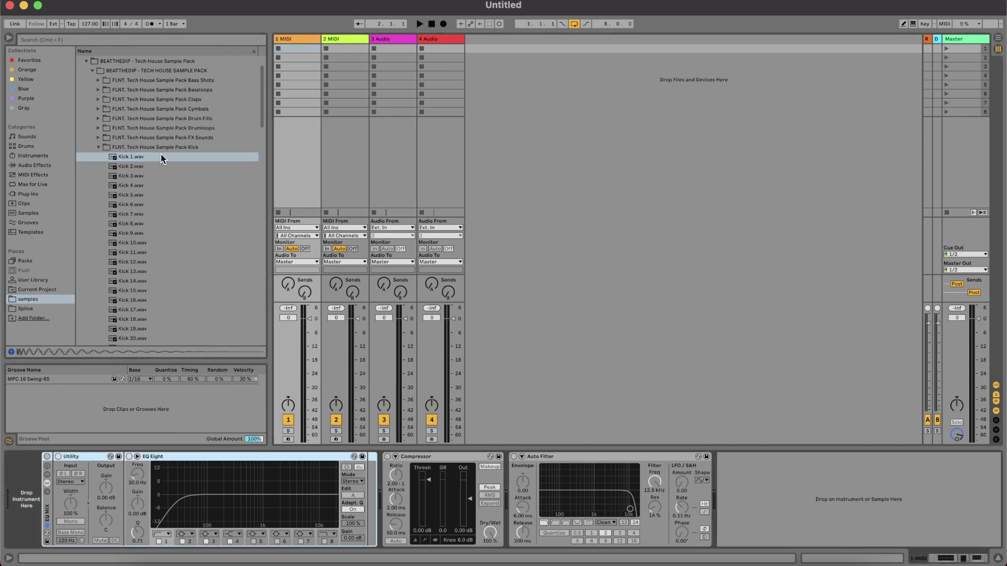
pyautogui.moveTo(140, 159); pyautogui.dragTo(310, 277)
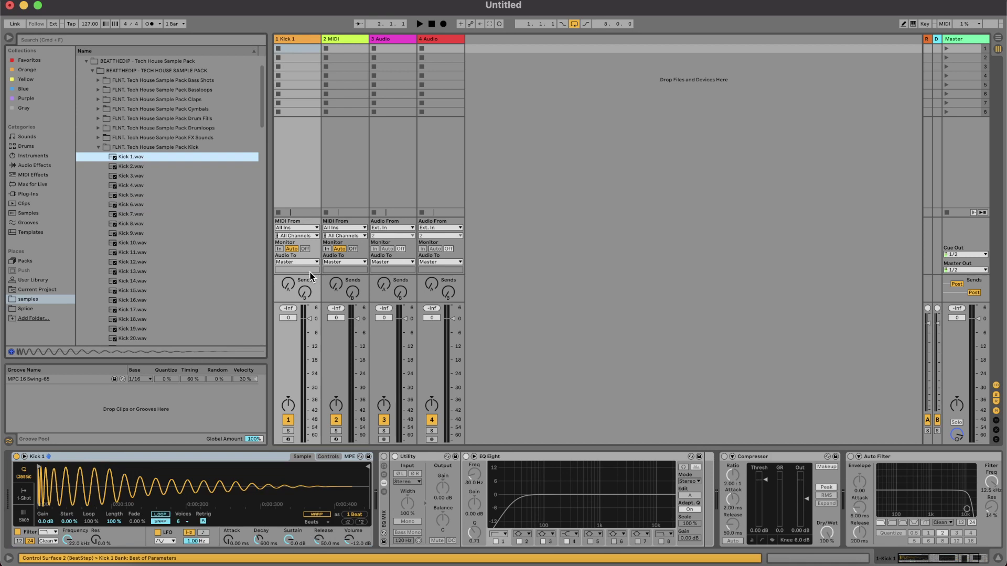
# Step: Create a one-bar clip on the kick track with quarter-length C3 notes on all four beats
pyautogui.doubleClick(284, 46)
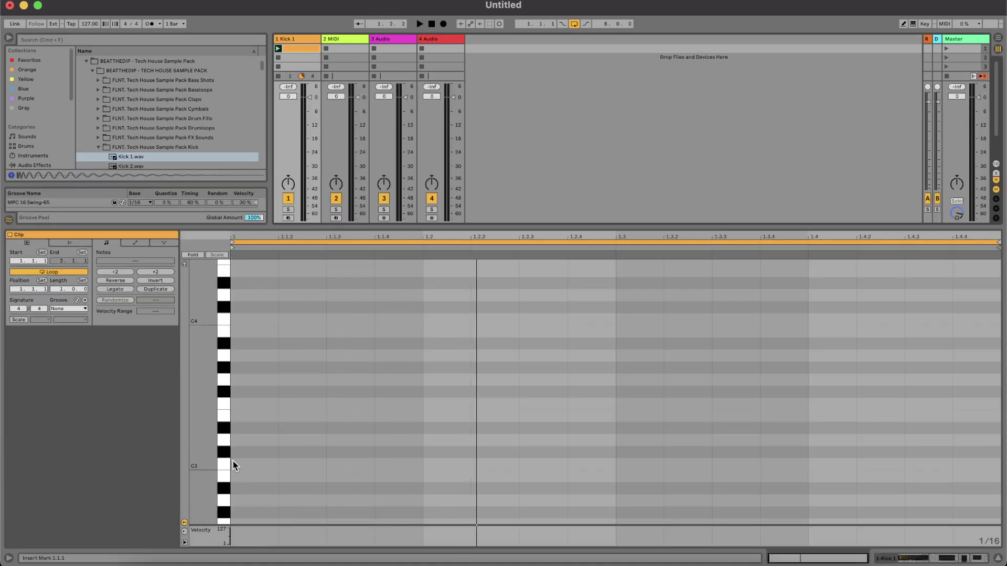
pyautogui.doubleClick(235, 464)
pyautogui.hotkey('shift', 'Right')
pyautogui.hotkey('shift', 'Right')
pyautogui.hotkey('shift', 'Right')
pyautogui.press('super+d')
pyautogui.press('super+d')
pyautogui.press('super+d')
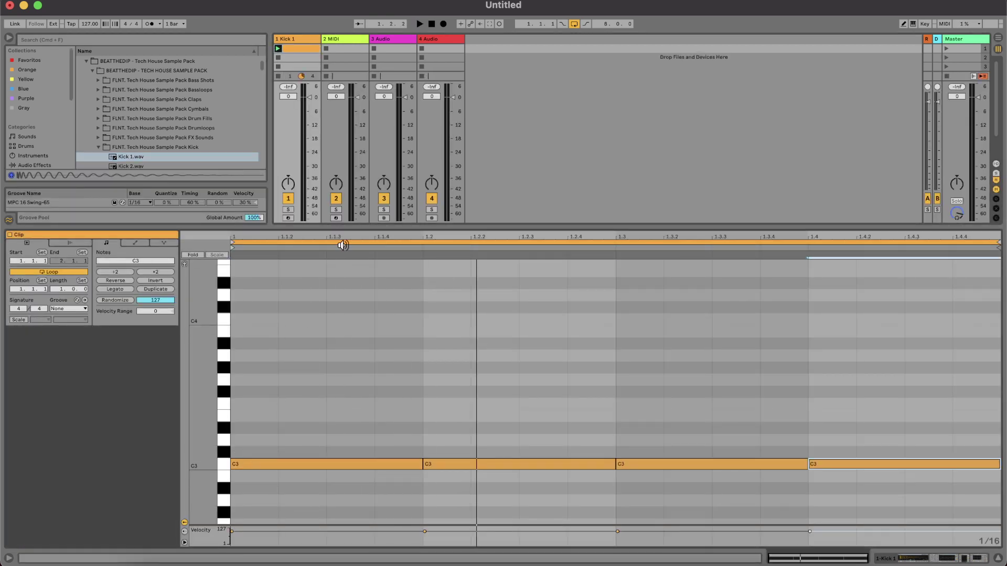
# Step: Show the kick track's devices, check the audio levels in OBS, and return to Ableton Live
pyautogui.click(303, 38)
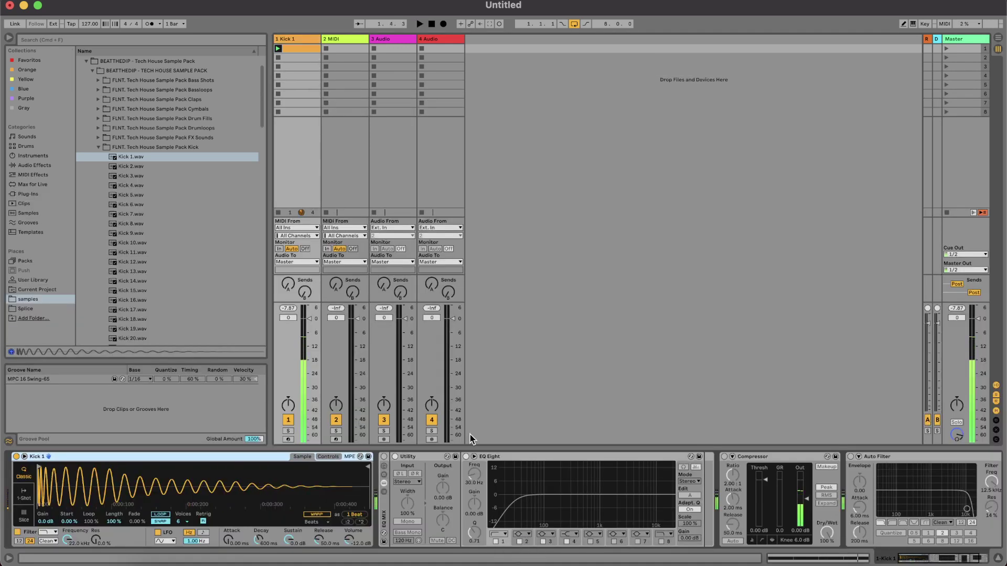
pyautogui.click(457, 555)
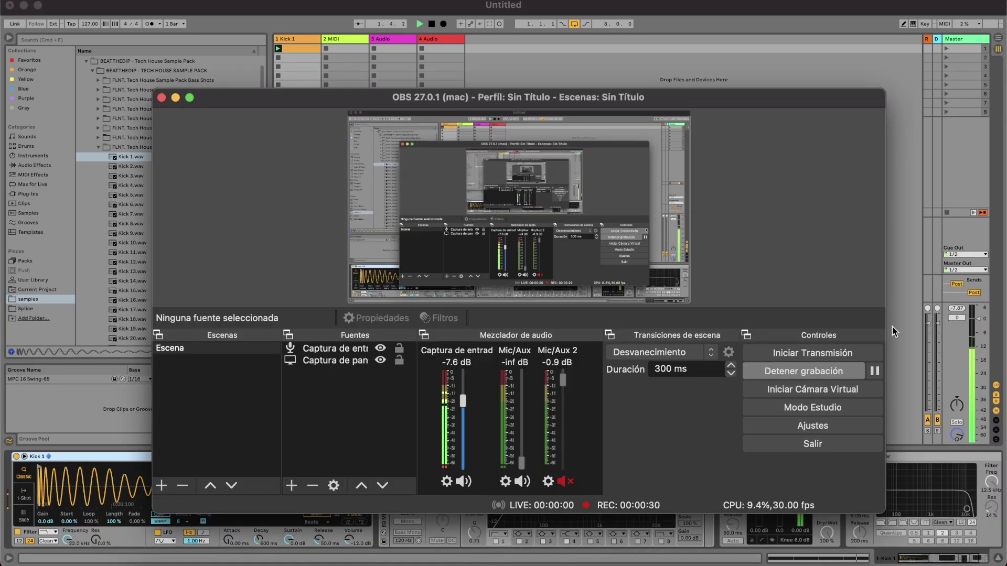
pyautogui.click(909, 304)
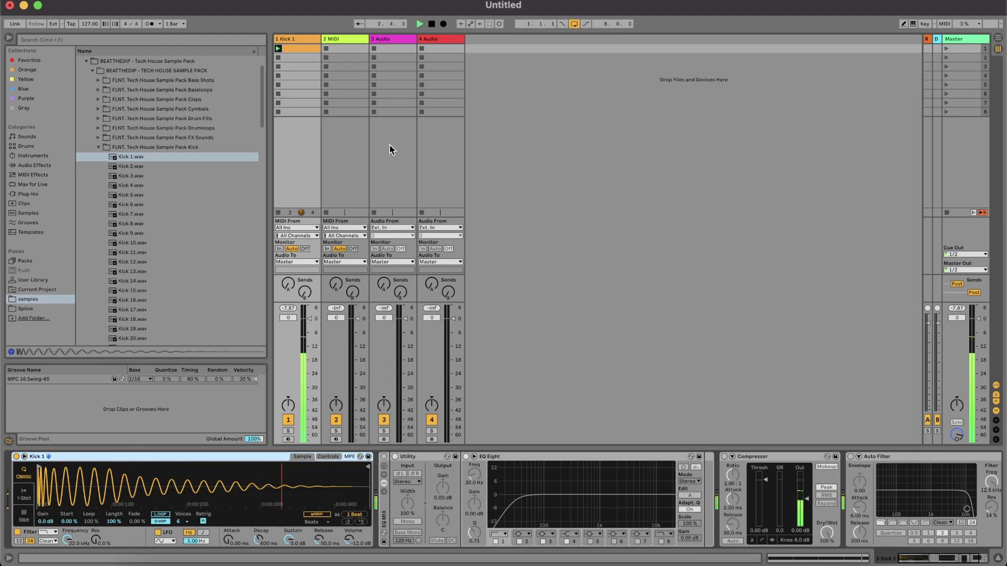
# Step: Set the Kick 1 sampler's number of voices to 1
pyautogui.click(339, 39)
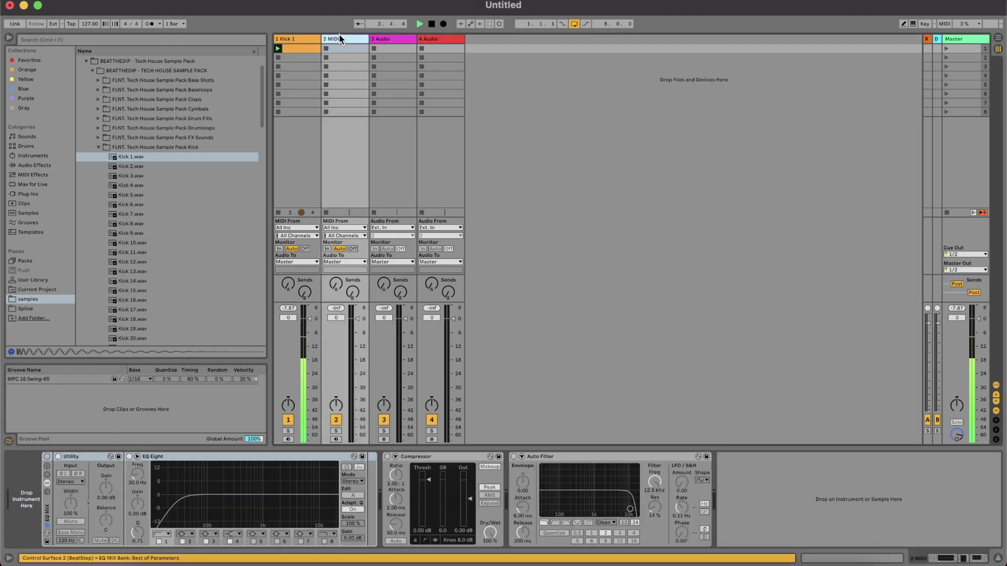
pyautogui.click(310, 38)
pyautogui.click(179, 522)
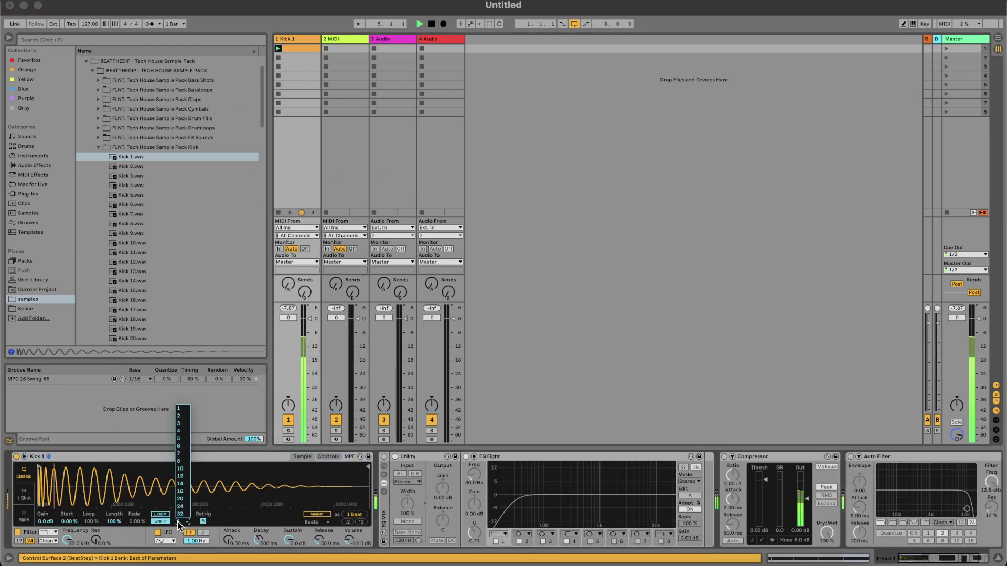
pyautogui.click(181, 409)
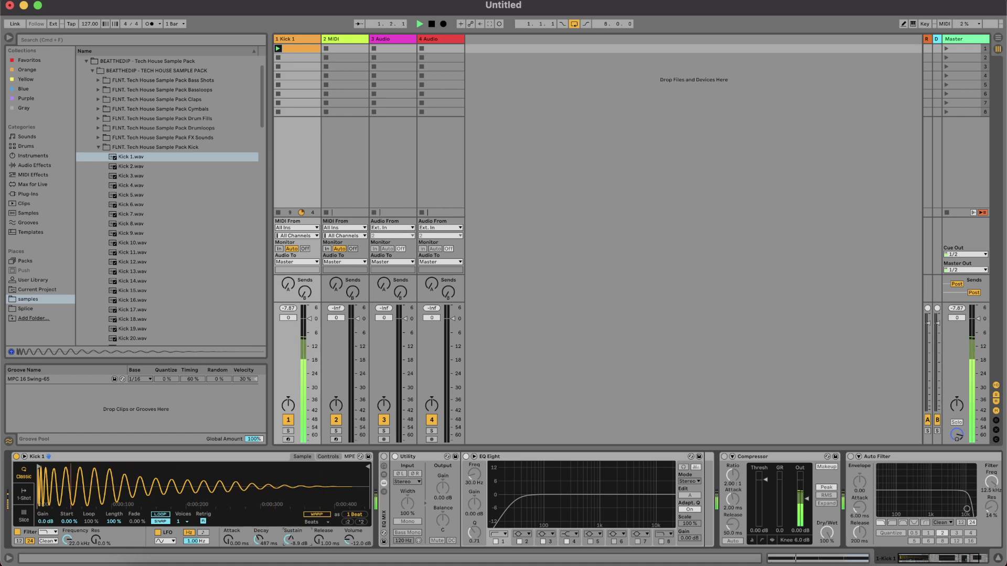
# Step: Activate the kick's EQ MIX rack and set EQ Eight band 1 to the steepest low cut at 40 Hz
pyautogui.click(384, 456)
pyautogui.click(498, 534)
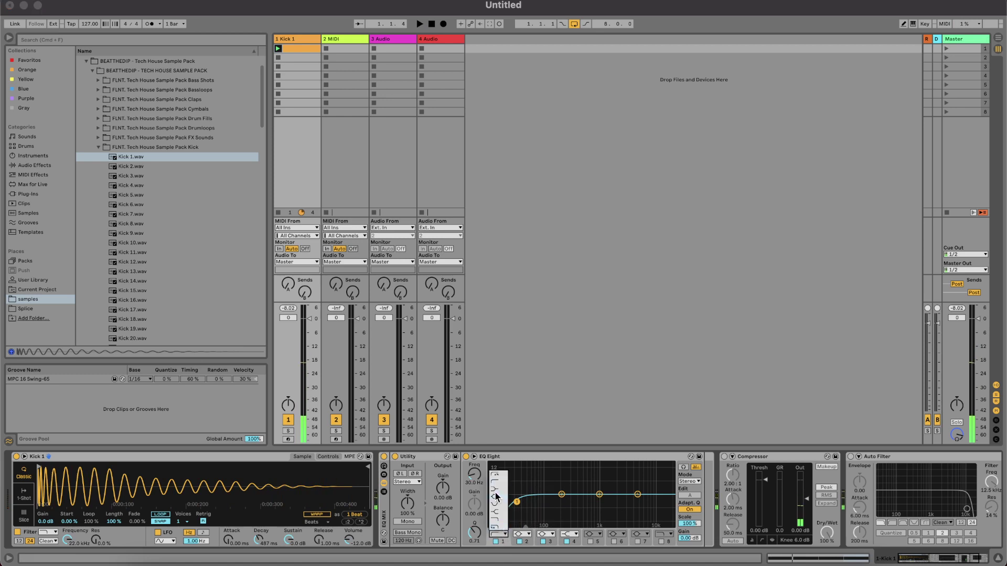
pyautogui.click(496, 477)
pyautogui.moveTo(472, 478); pyautogui.dragTo(473, 482)
pyautogui.press('space')
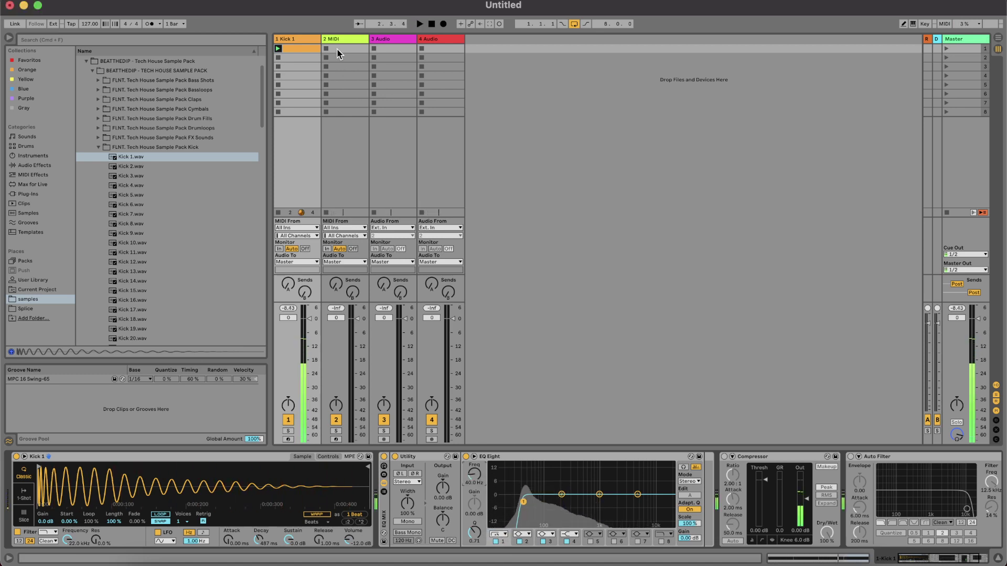
# Step: Load Clap 4.wav from the Tech House Claps folder onto the second MIDI track and move its sample start to the transient
pyautogui.click(98, 148)
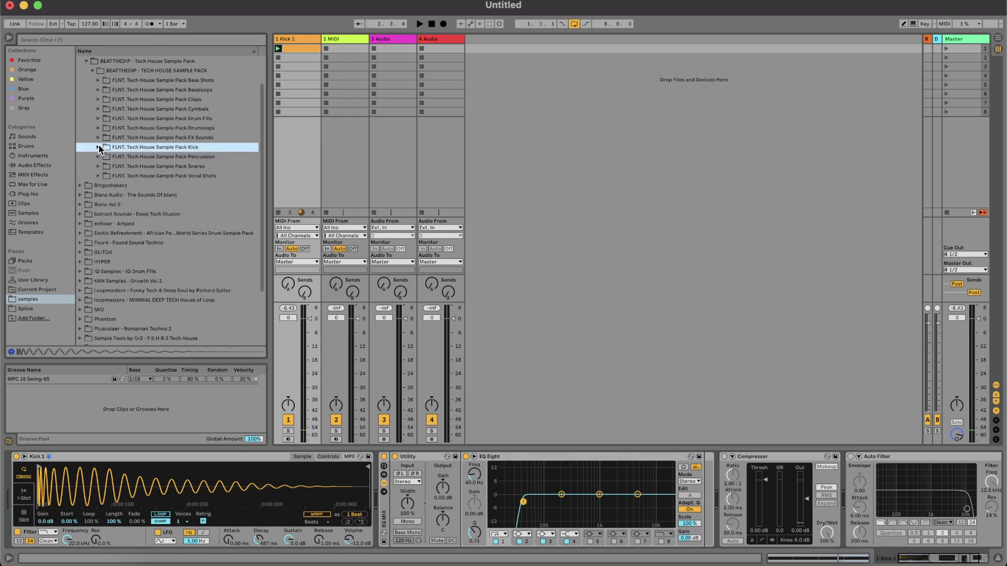
pyautogui.click(99, 99)
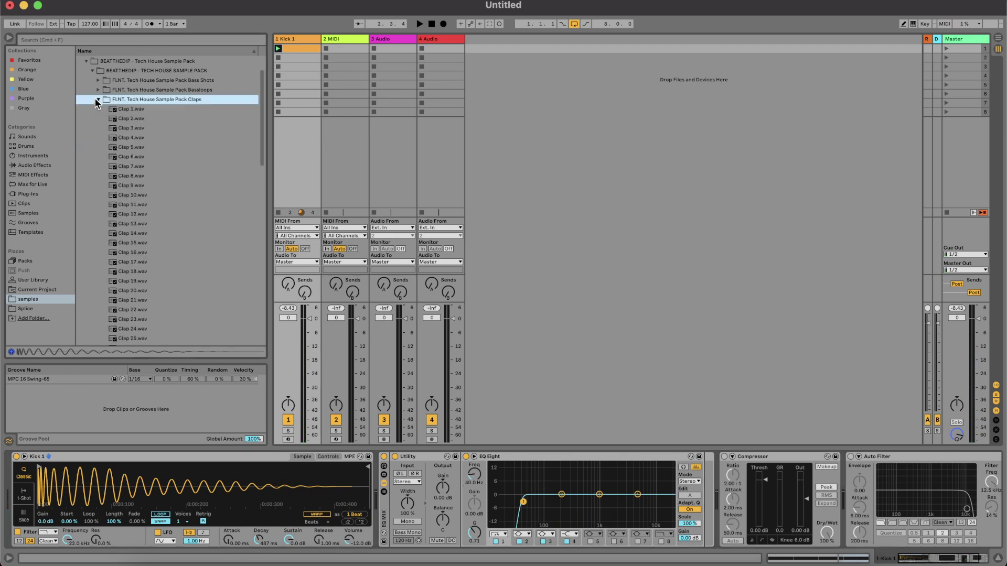
pyautogui.click(113, 109)
pyautogui.click(345, 39)
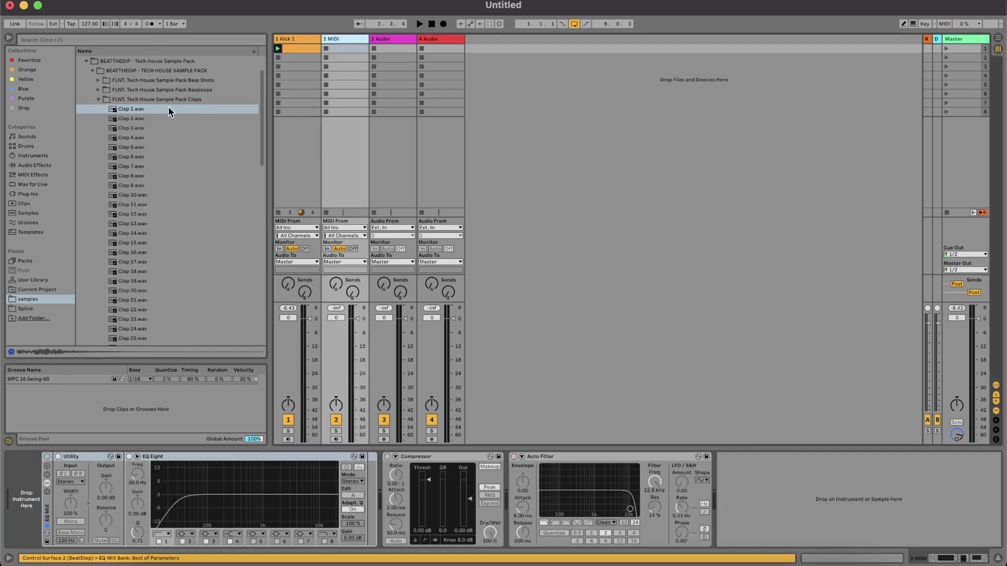
pyautogui.click(155, 119)
pyautogui.press('Down')
pyautogui.press('Down')
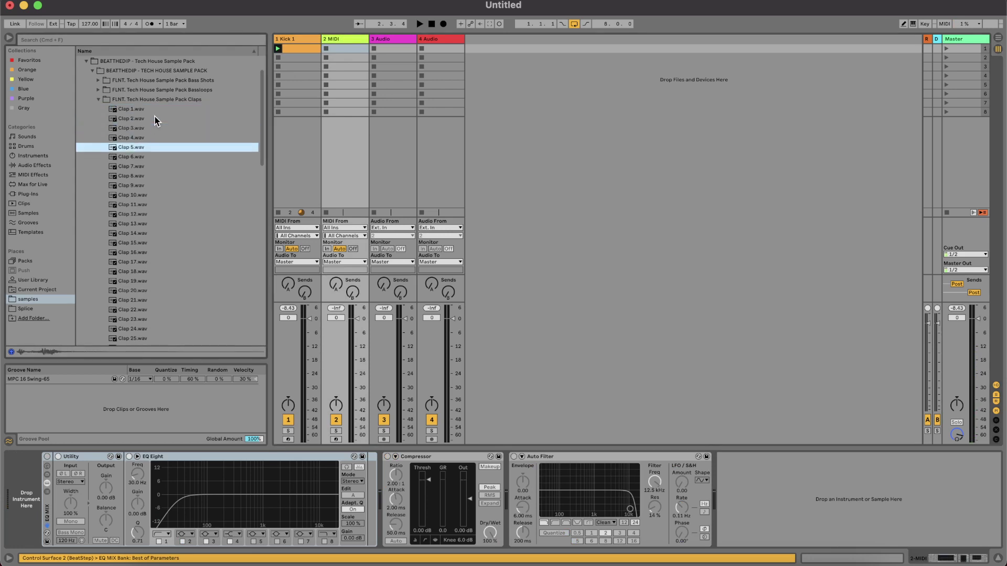
pyautogui.moveTo(133, 138); pyautogui.dragTo(87, 452)
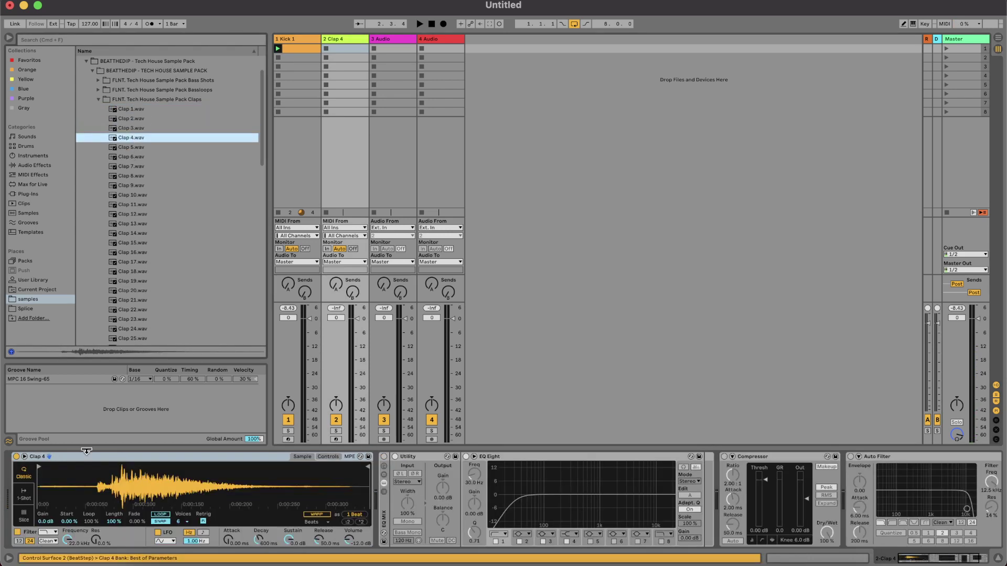
pyautogui.click(92, 465)
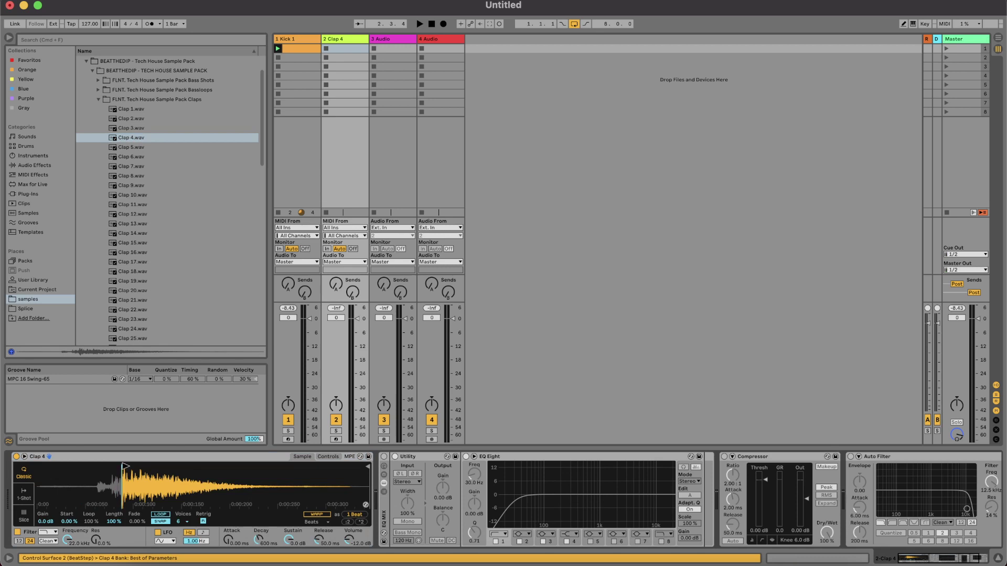
# Step: Create a one-bar clap clip with sixteenth C3 notes on beats 2 and 4, and lower the track volume to -7.4 dB
pyautogui.doubleClick(339, 48)
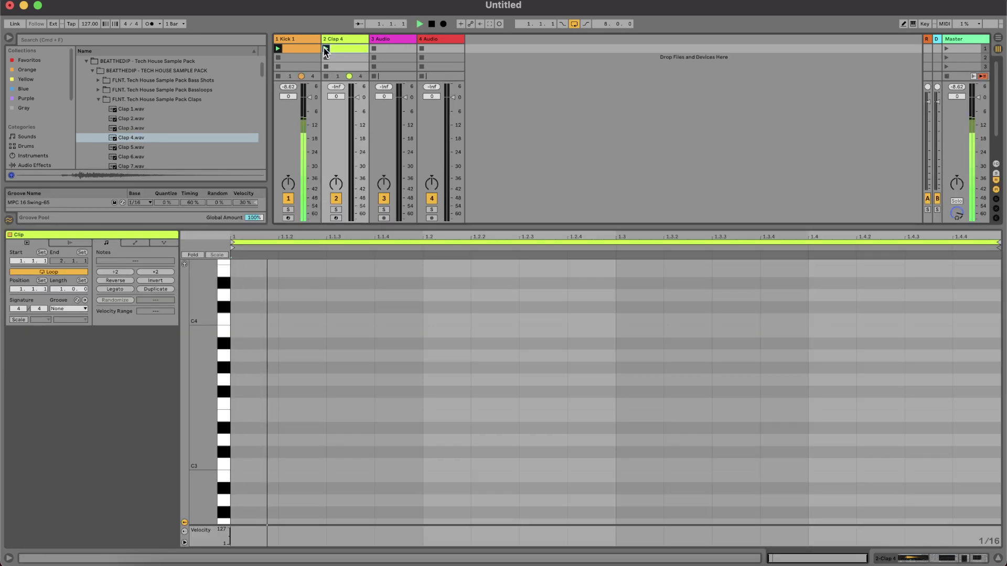
pyautogui.click(326, 48)
pyautogui.doubleClick(455, 464)
pyautogui.moveTo(605, 470); pyautogui.dragTo(283, 466)
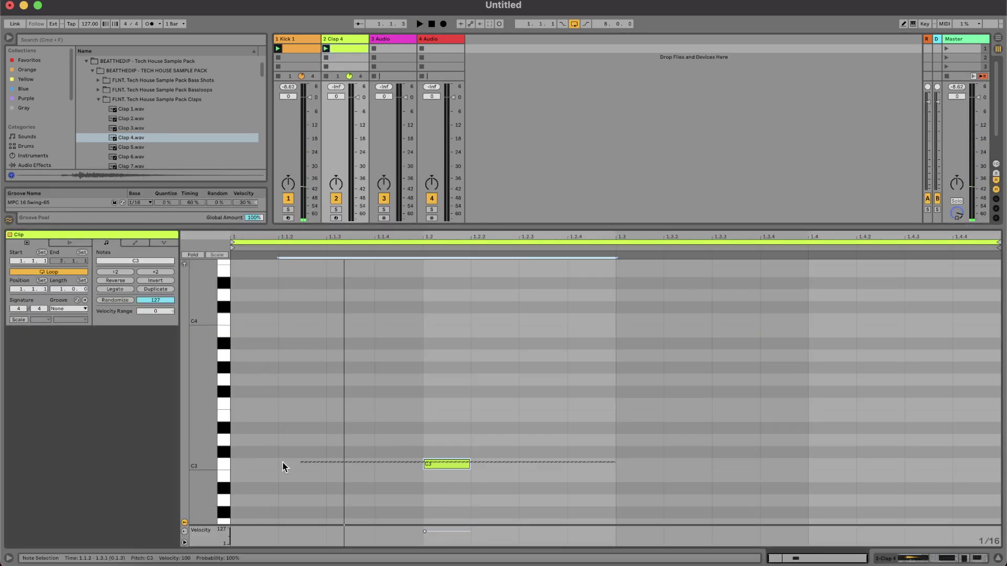
pyautogui.press('super+d')
pyautogui.press('space')
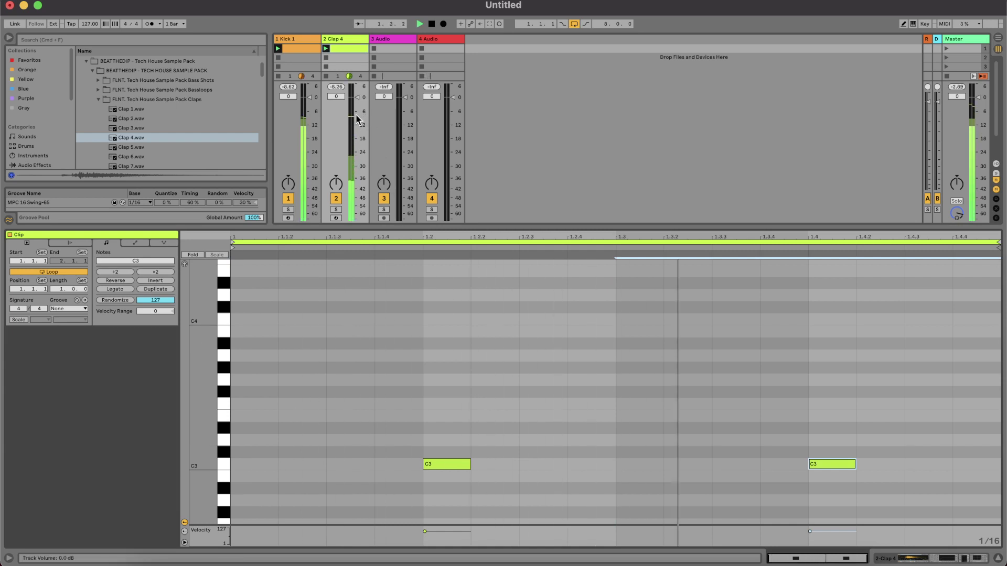
pyautogui.moveTo(356, 100); pyautogui.dragTo(352, 112)
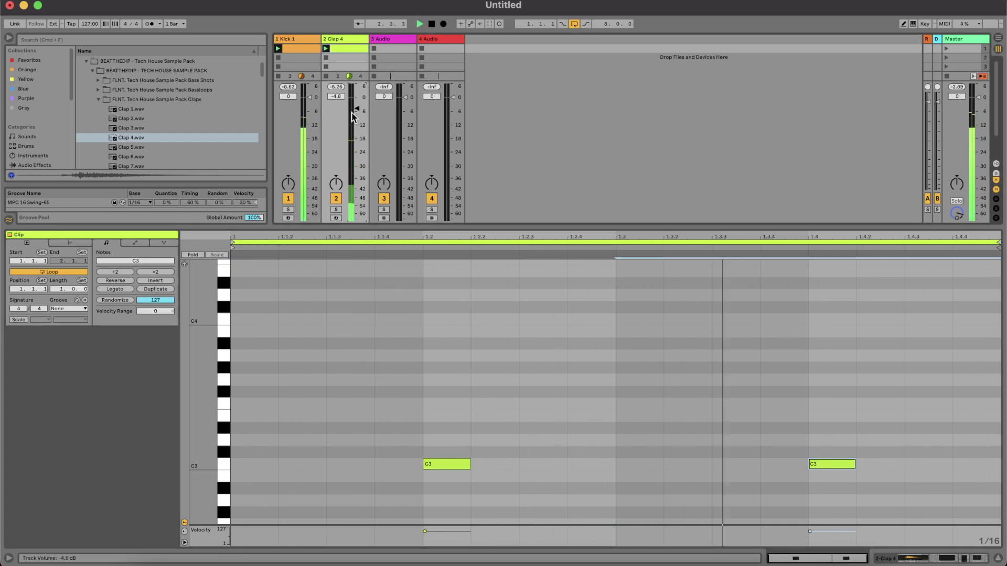
pyautogui.moveTo(373, 227); pyautogui.dragTo(372, 325)
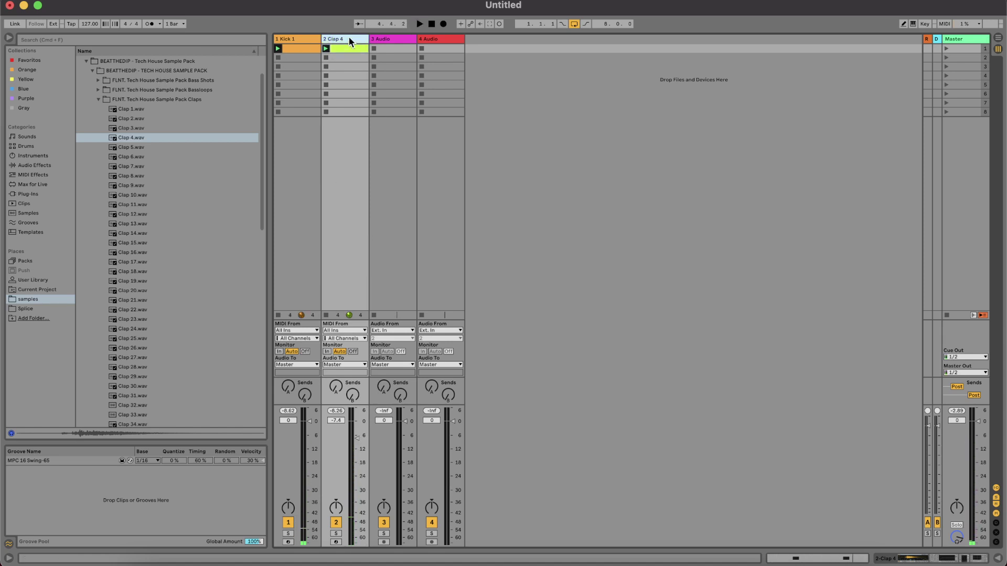
# Step: Add a MIDI track after the clap track and search the samples for "close", expanding the Tech House pack's Closed Hihats folder
pyautogui.press('super+shift+t')
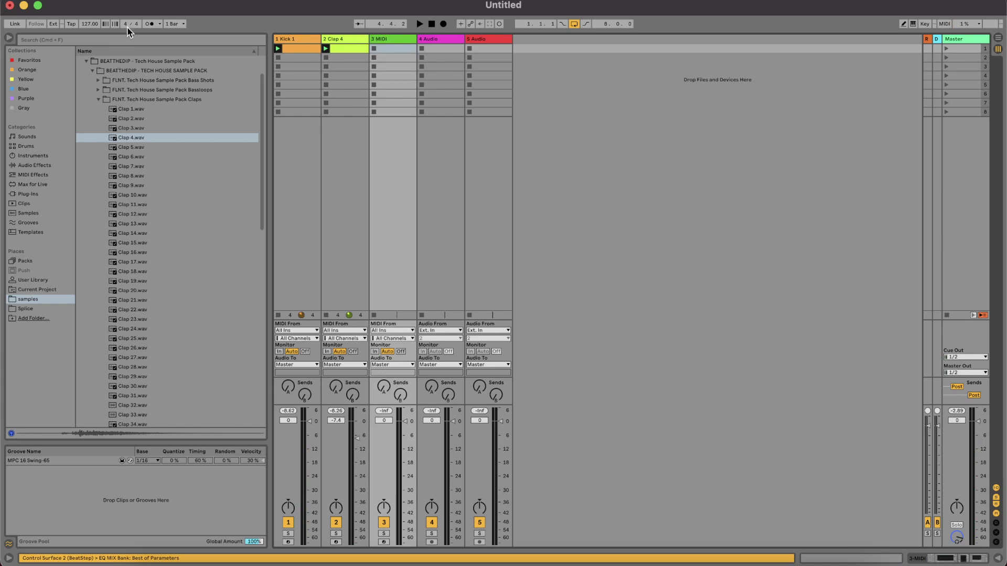
pyautogui.click(128, 39)
pyautogui.write('close')
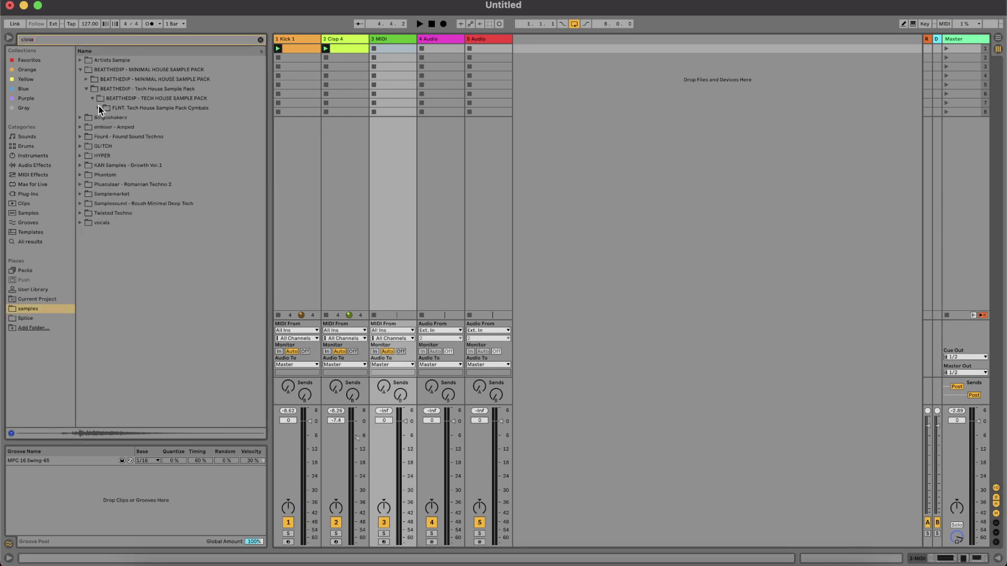
pyautogui.click(98, 108)
pyautogui.click(105, 117)
# Step: Audition the closed hi-hat samples and load Closed Hihat 4.wav onto the new MIDI track
pyautogui.click(147, 130)
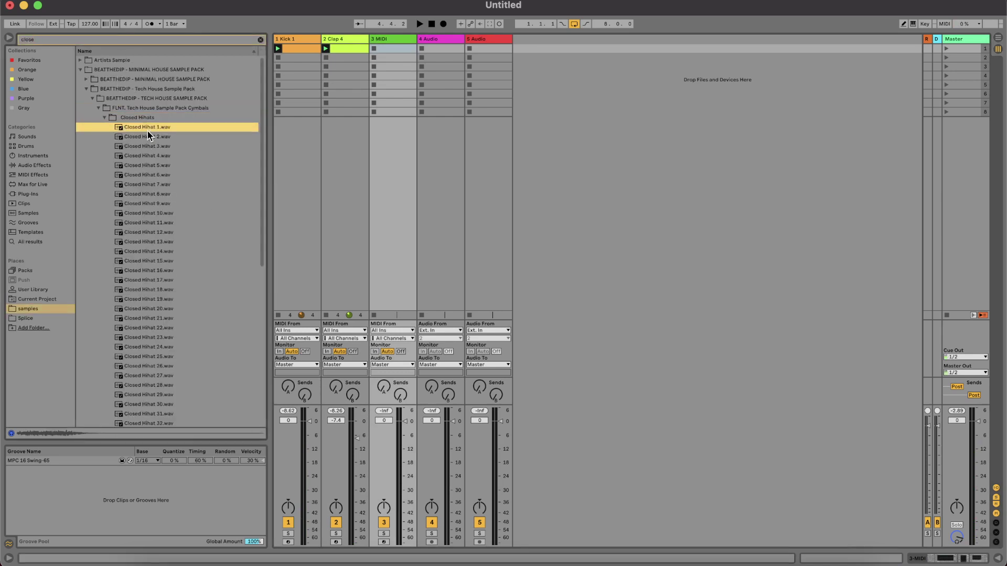
pyautogui.press('Down')
pyautogui.press('Down')
pyautogui.press('Down')
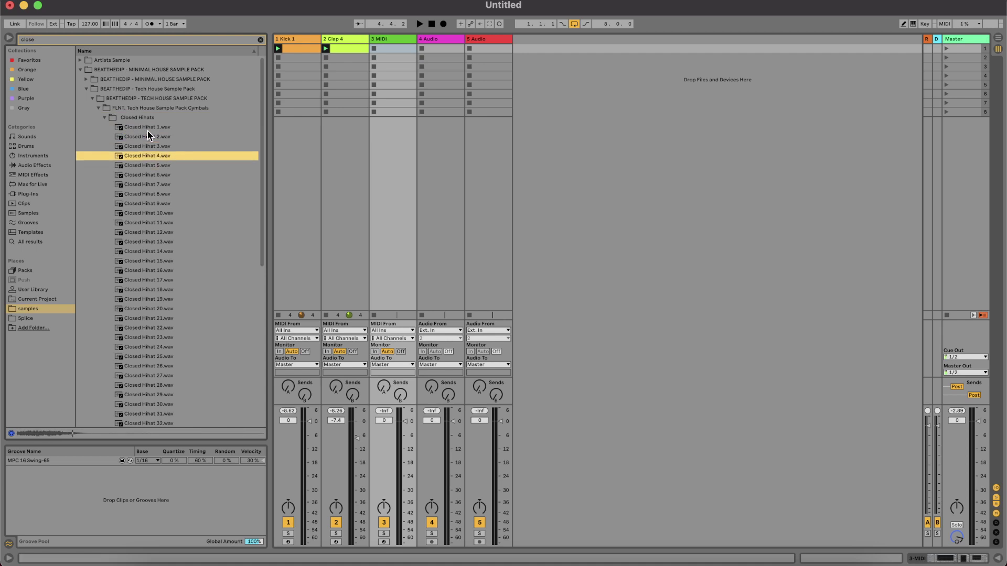
pyautogui.doubleClick(147, 157)
# Step: Create a one-bar hi-hat clip with sixteenth C3 notes on the four off-beats, and lower the track volume to -10.5 dB
pyautogui.doubleClick(387, 50)
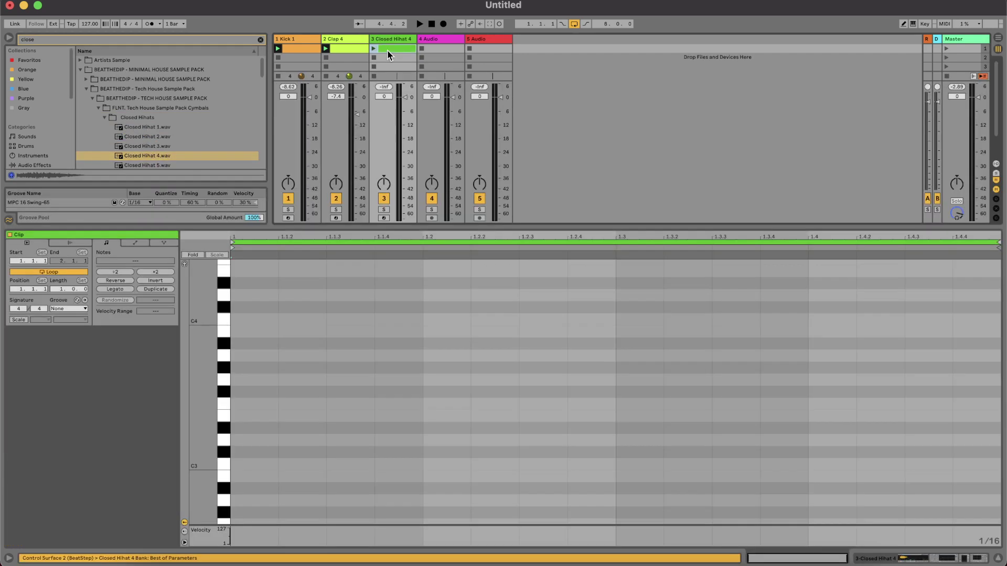
pyautogui.doubleClick(354, 465)
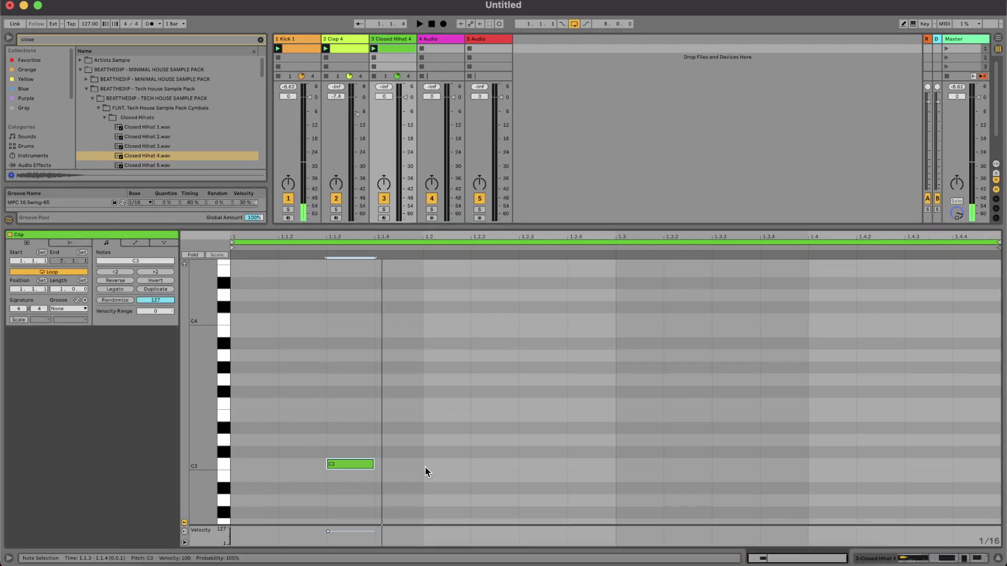
pyautogui.moveTo(424, 467); pyautogui.dragTo(83, 447)
pyautogui.press('super+d')
pyautogui.press('super+d')
pyautogui.press('super+d')
pyautogui.press('space')
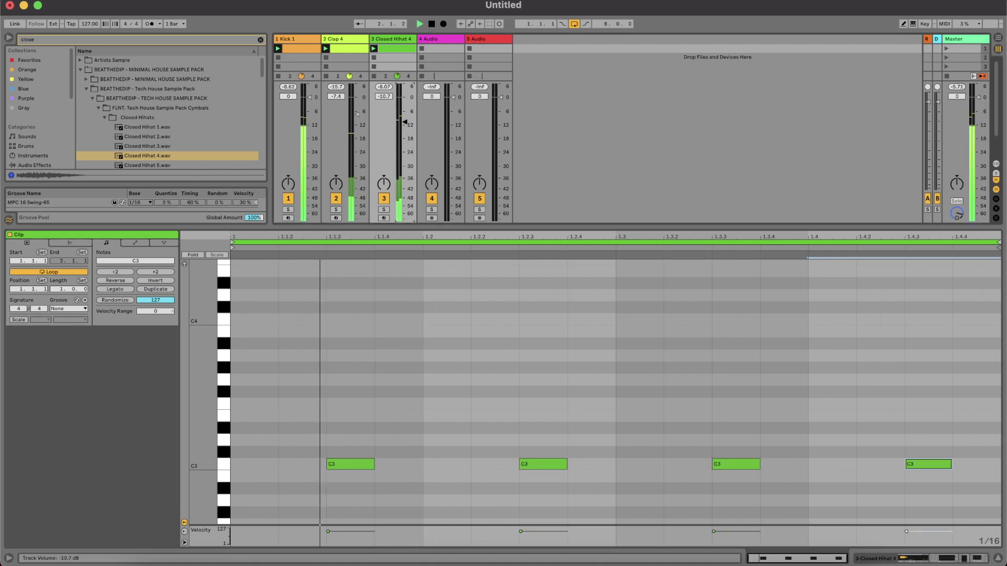
pyautogui.moveTo(397, 90); pyautogui.dragTo(410, 126)
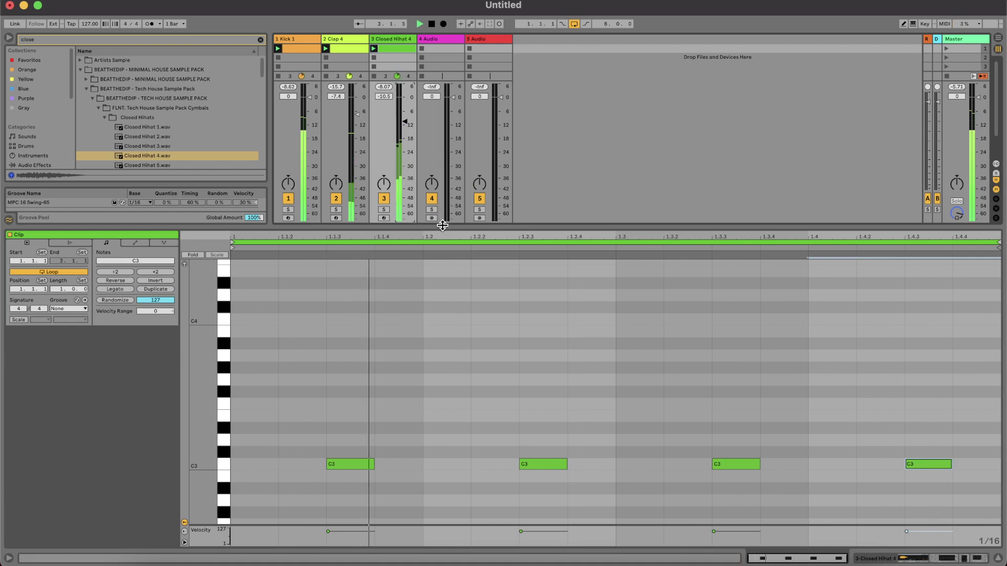
pyautogui.press('super+alt+l')
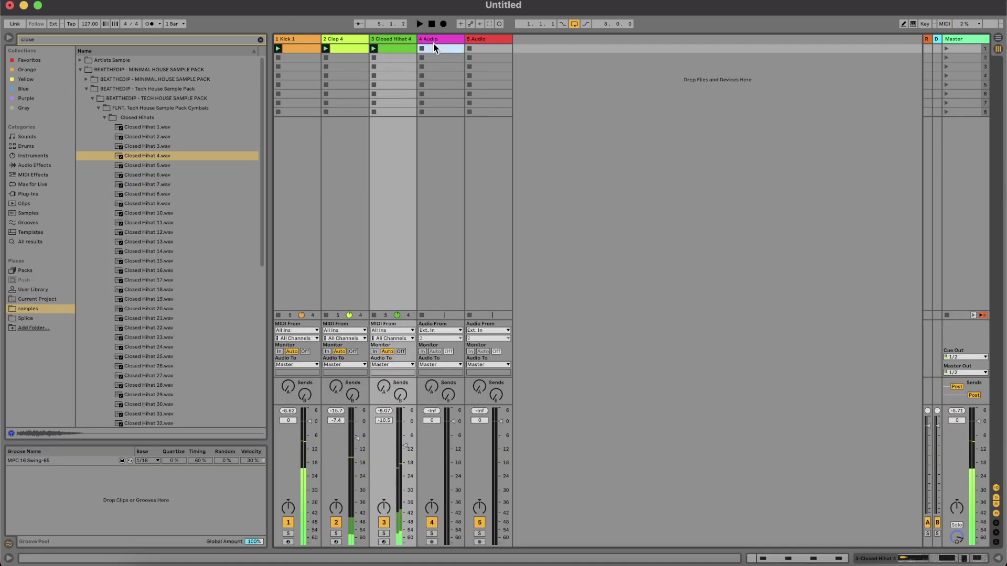
# Step: Add two more MIDI tracks after the Closed Hihat 4 track
pyautogui.click(433, 43)
pyautogui.click(388, 40)
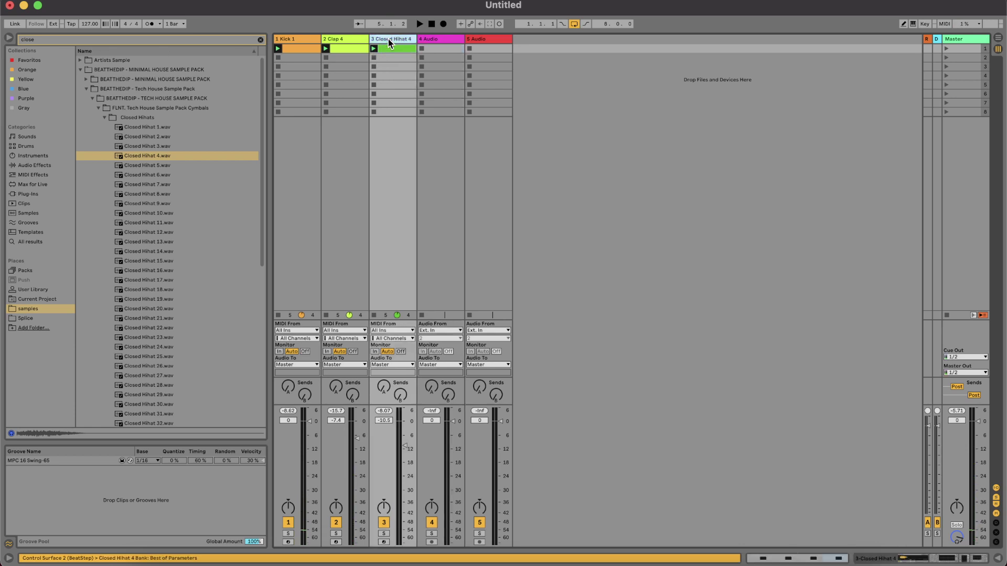
pyautogui.press('super+shift+t')
pyautogui.press('super+shift+t')
# Step: Search the samples for "open", load Open Hihat 1.wav onto the second new MIDI track, and move that track directly after the closed hi-hat track
pyautogui.click(182, 39)
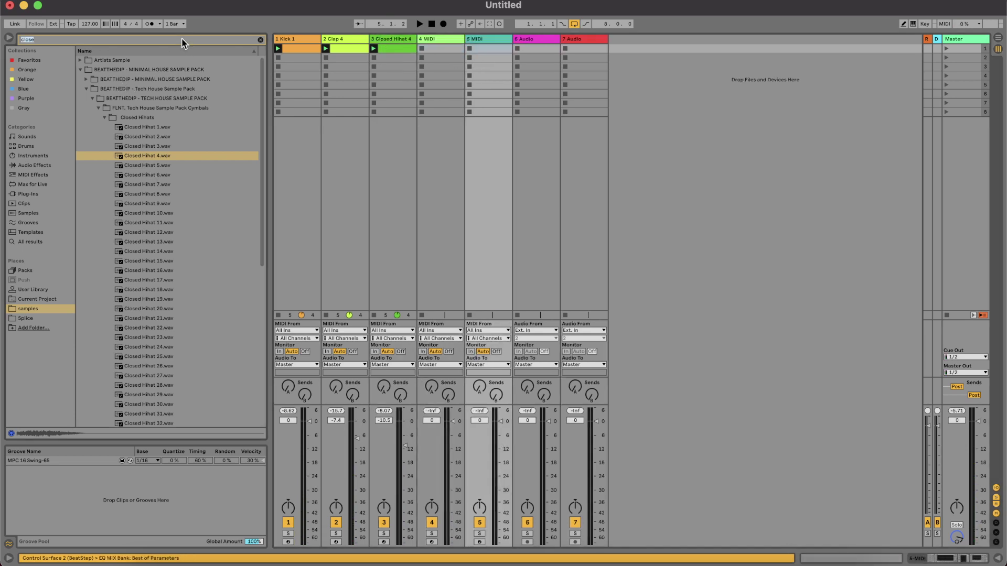
pyautogui.write('open')
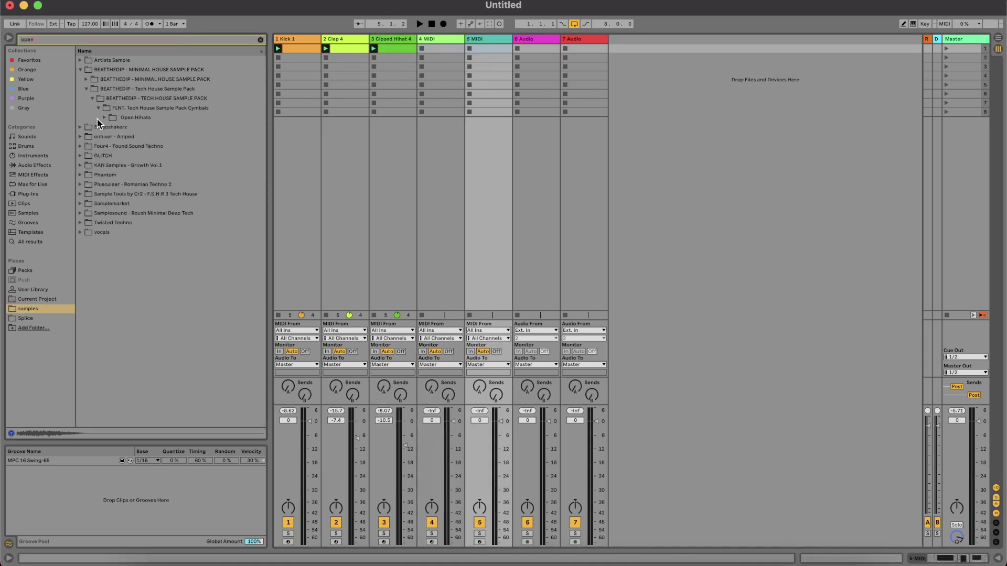
pyautogui.click(111, 118)
pyautogui.click(105, 118)
pyautogui.click(150, 127)
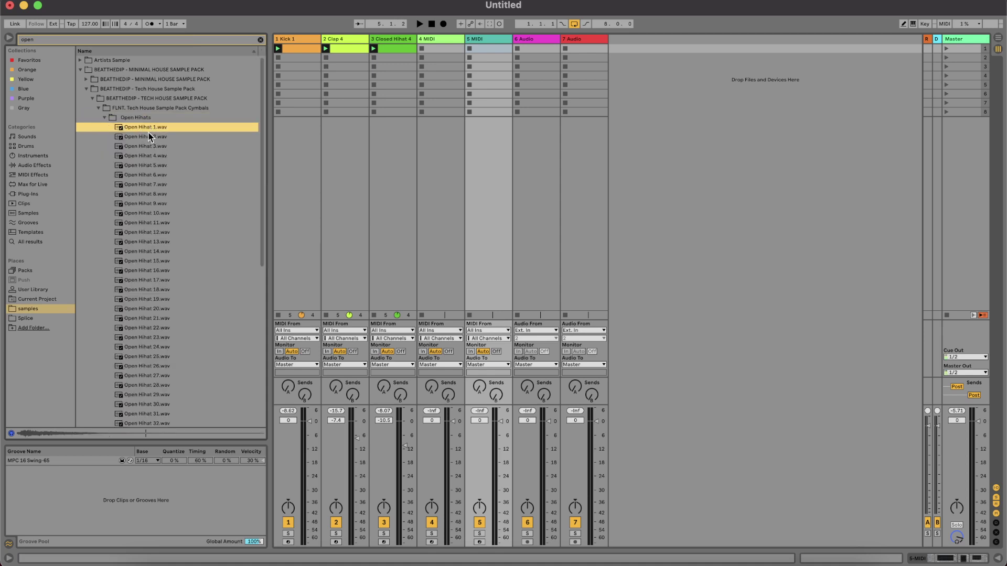
pyautogui.doubleClick(145, 127)
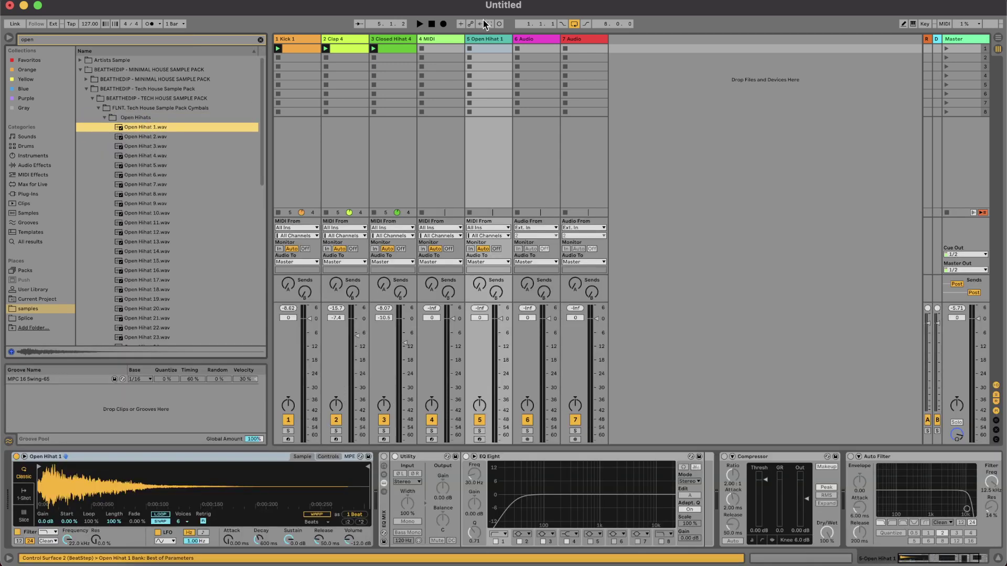
pyautogui.moveTo(478, 40); pyautogui.dragTo(421, 42)
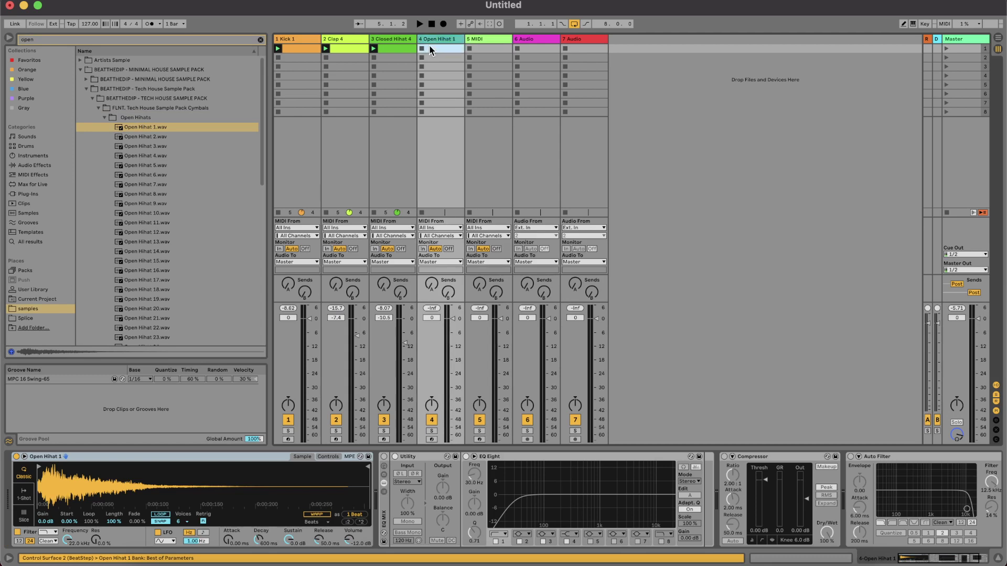
# Step: Create a one-bar clip on the open hi-hat track with C3 notes three sixteenths long on the four off-beats
pyautogui.doubleClick(430, 47)
pyautogui.click(421, 47)
pyautogui.doubleClick(368, 465)
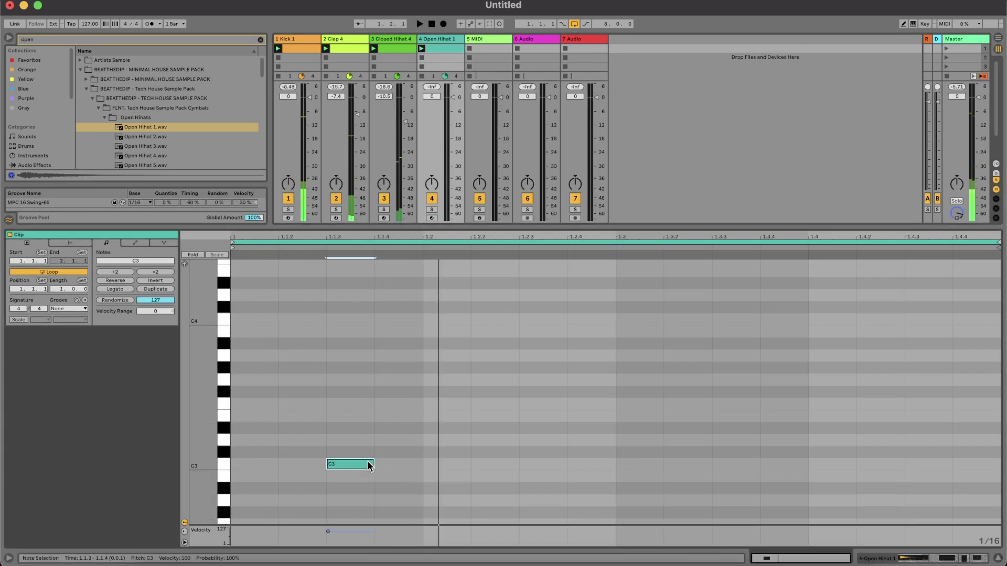
pyautogui.moveTo(374, 465); pyautogui.dragTo(109, 465)
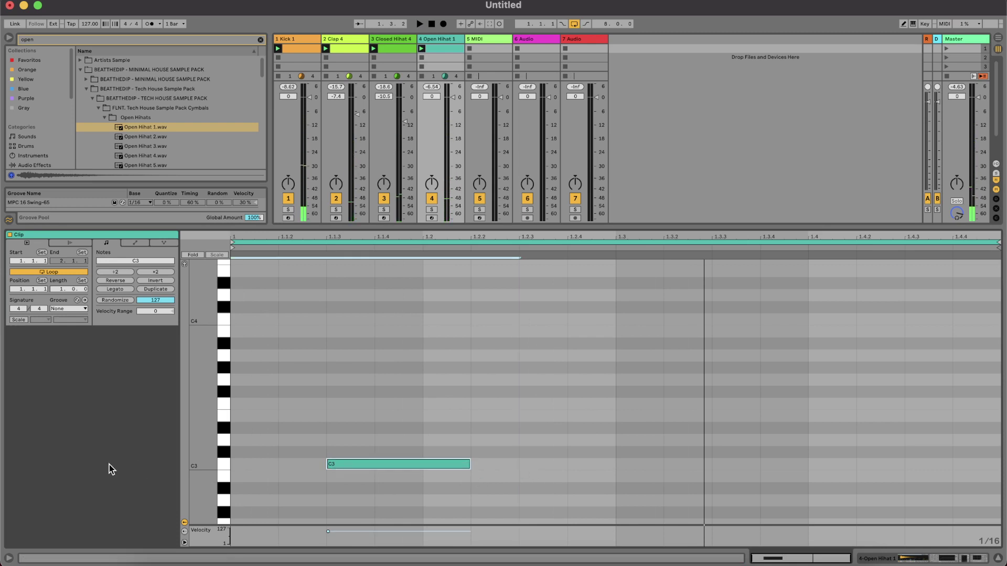
pyautogui.press('super+d')
pyautogui.press('Left')
pyautogui.press('Left')
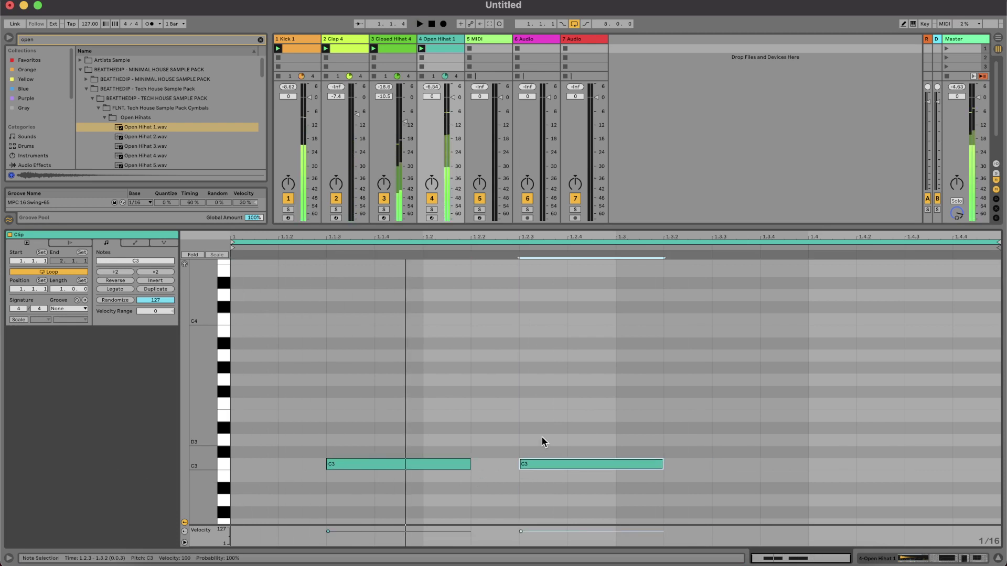
pyautogui.press('super+d')
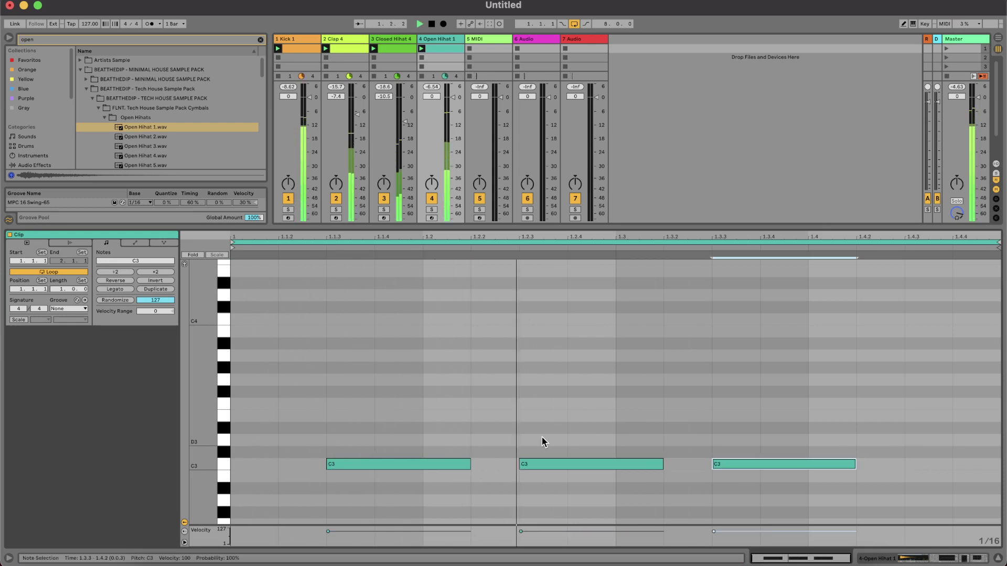
pyautogui.press('super+d')
pyautogui.hscroll(-1, 562, 420)
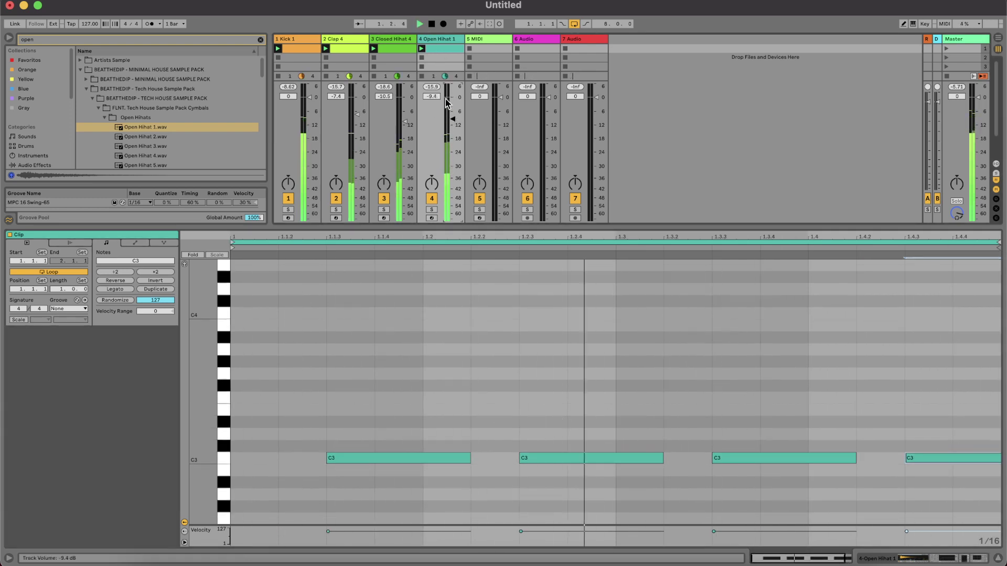
# Step: Lower the open hi-hat track's volume to -15.0 dB and raise the sample's attack slightly, soloing the track briefly to listen
pyautogui.click(447, 138)
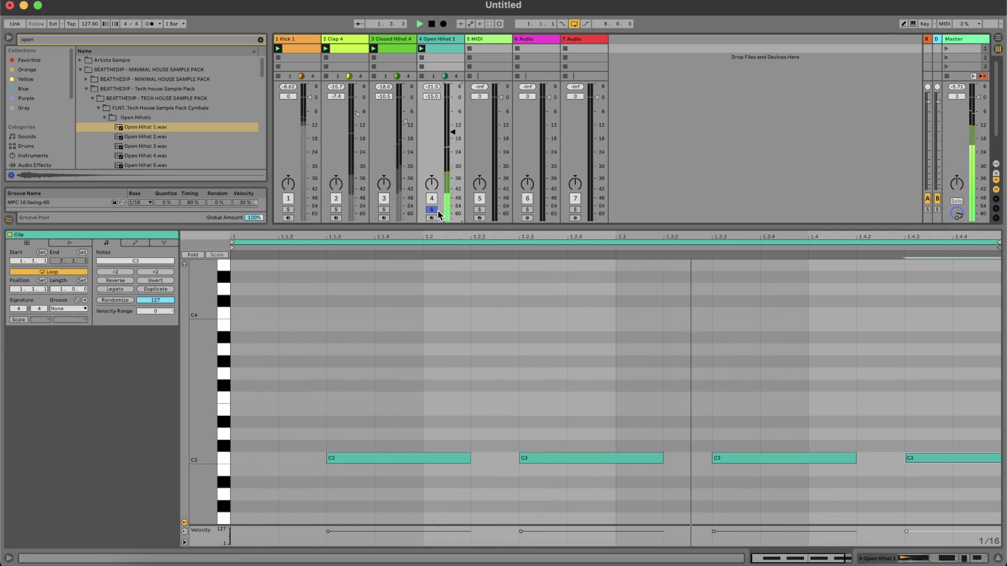
pyautogui.click(447, 42)
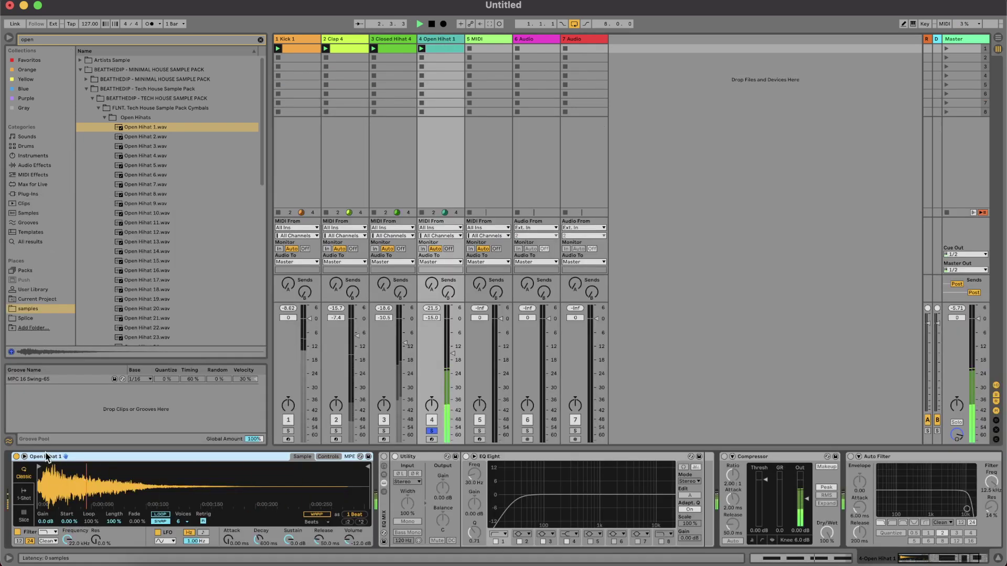
pyautogui.click(229, 539)
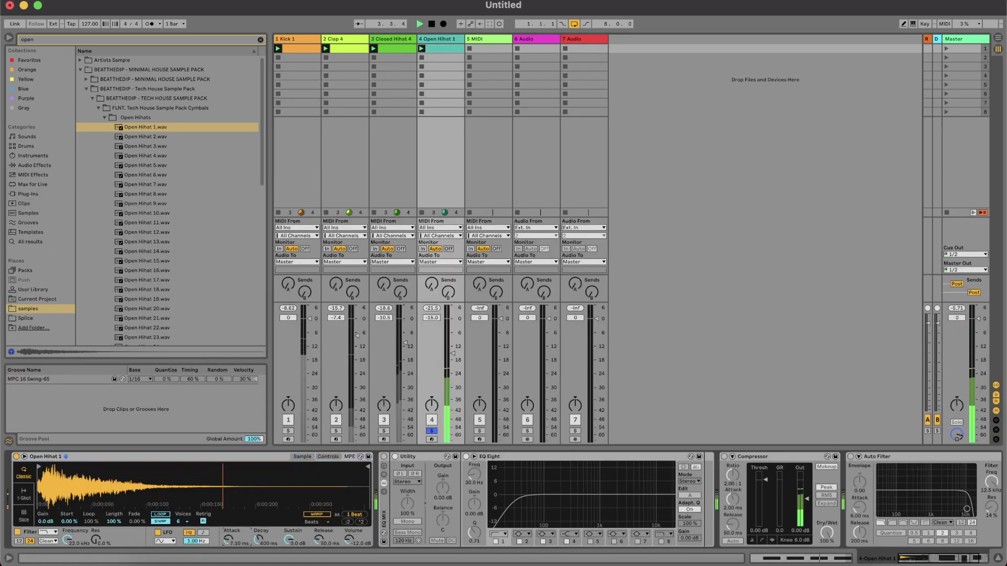
pyautogui.press('s')
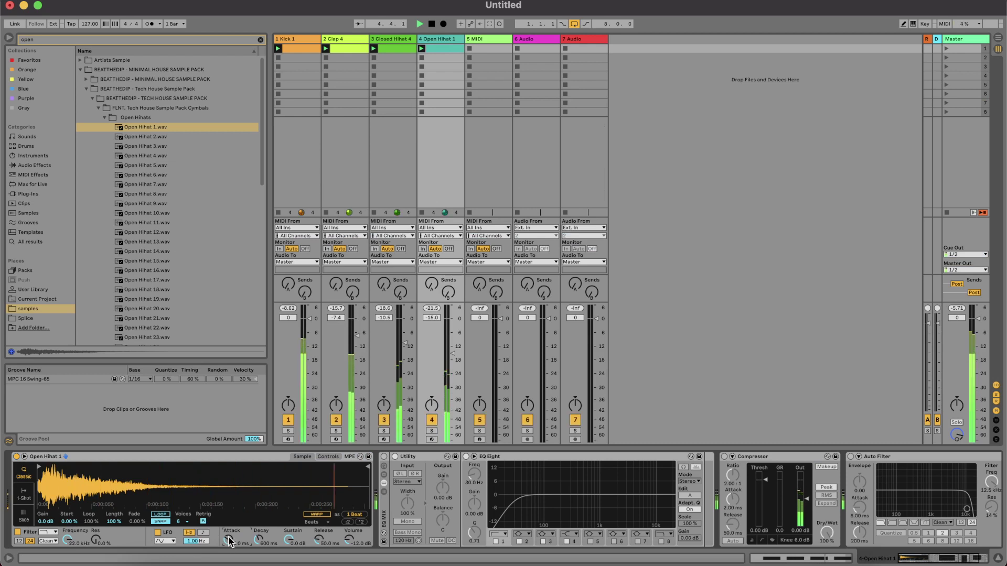
pyautogui.moveTo(229, 540); pyautogui.dragTo(230, 516)
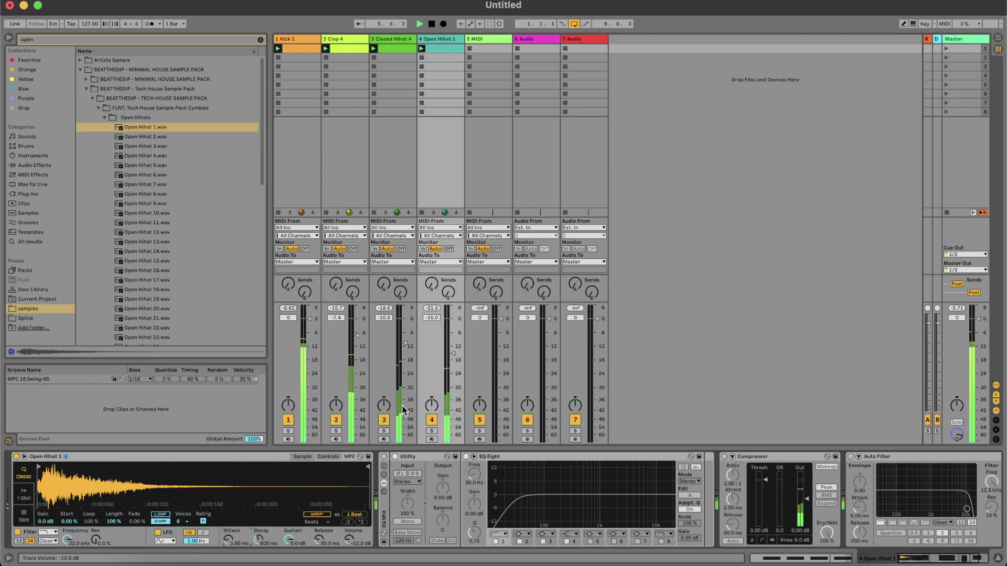
# Step: Search the samples for "close", replace the closed hi-hat sound with Closed Hihat 10.wav, and play the groove
pyautogui.click(387, 40)
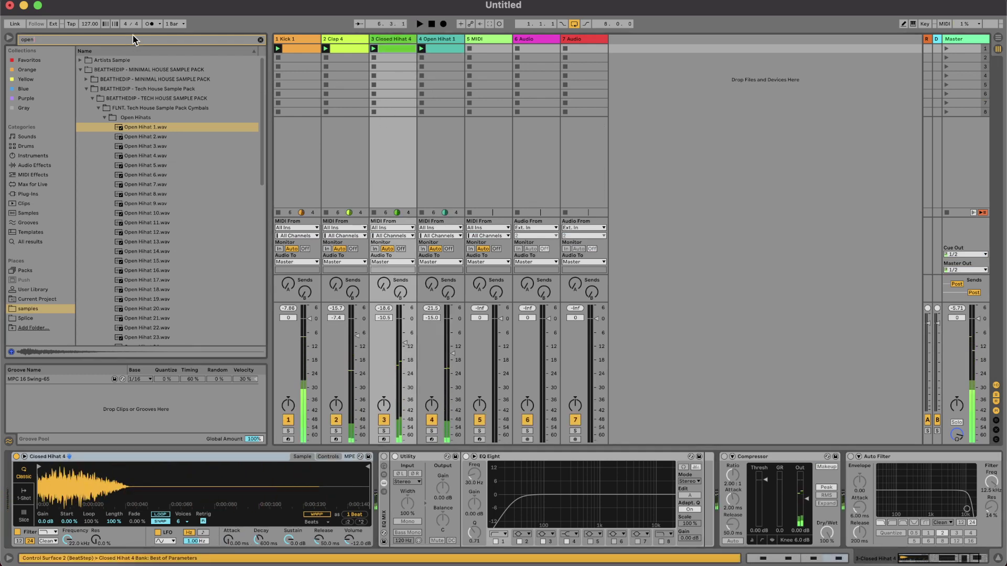
pyautogui.write('close')
pyautogui.click(152, 147)
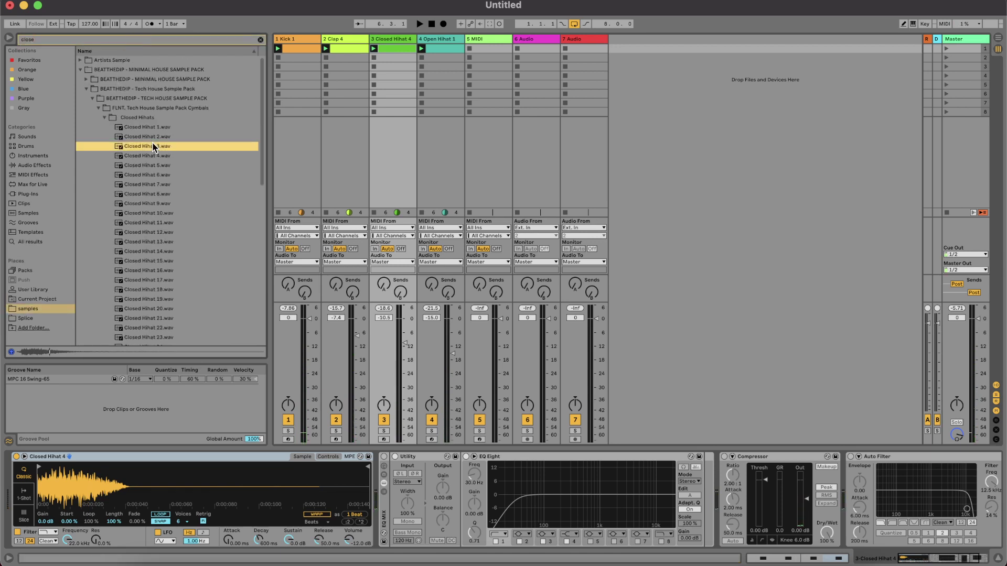
pyautogui.press('Down')
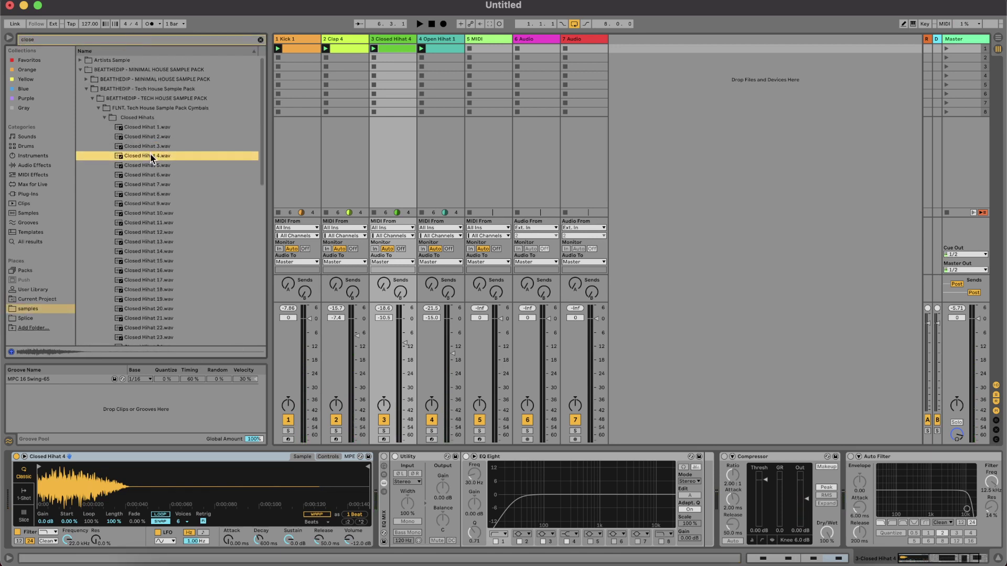
pyautogui.click(129, 213)
pyautogui.doubleClick(128, 213)
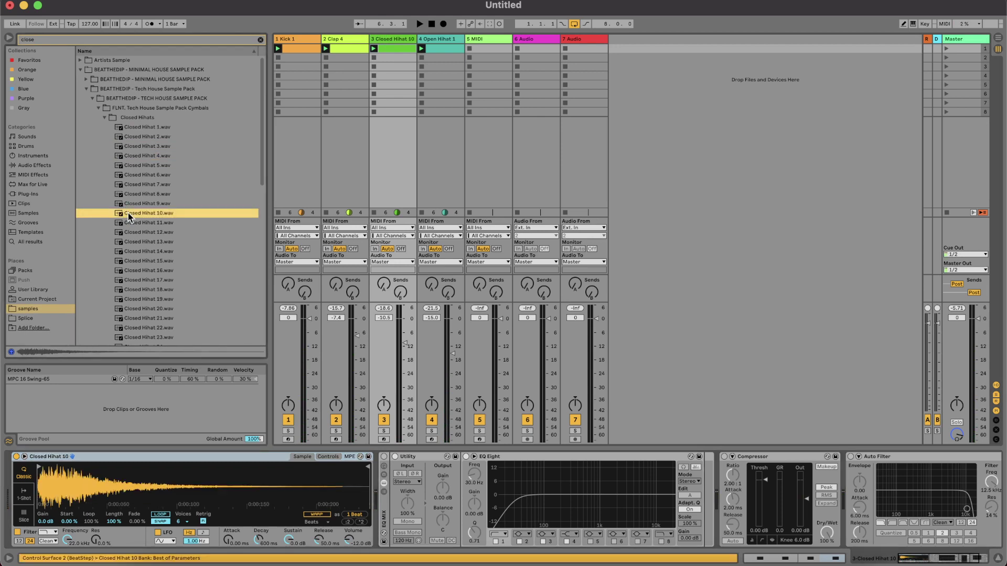
pyautogui.press('space')
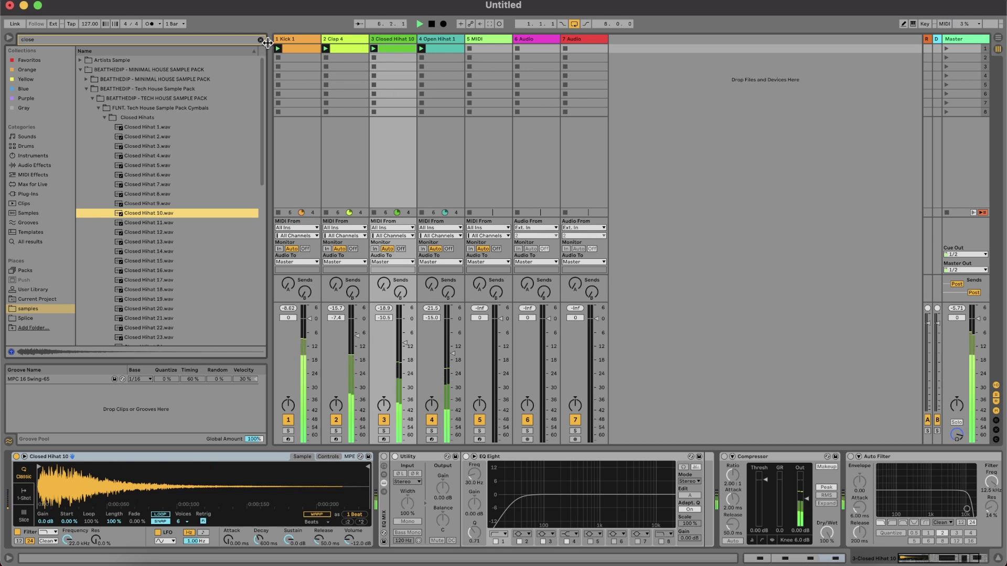
# Step: Add a MIDI track after the closed hi-hat track, search all results for "drum", and load an empty Drum Rack onto it
pyautogui.click(408, 39)
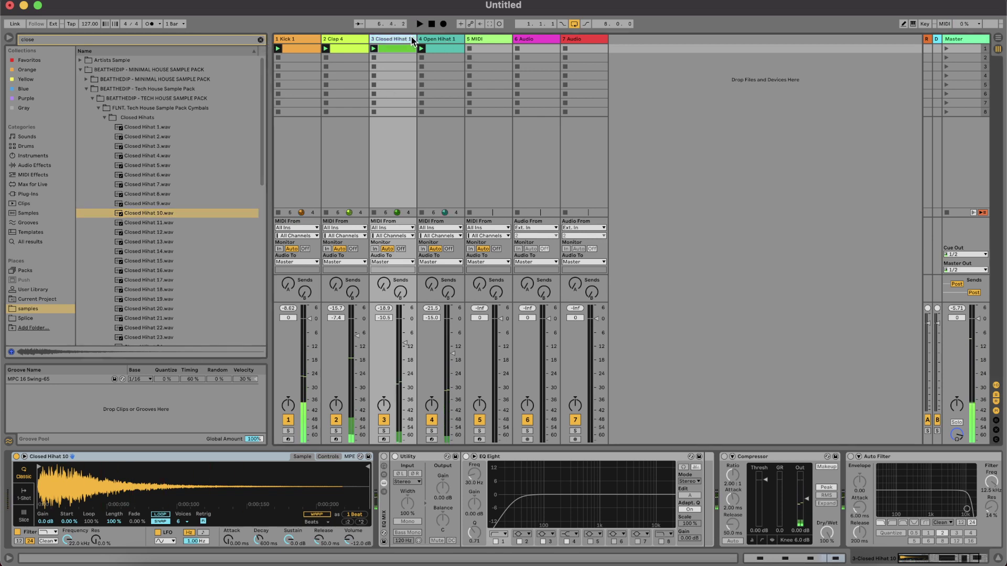
pyautogui.press('super+shift+t')
pyautogui.click(22, 90)
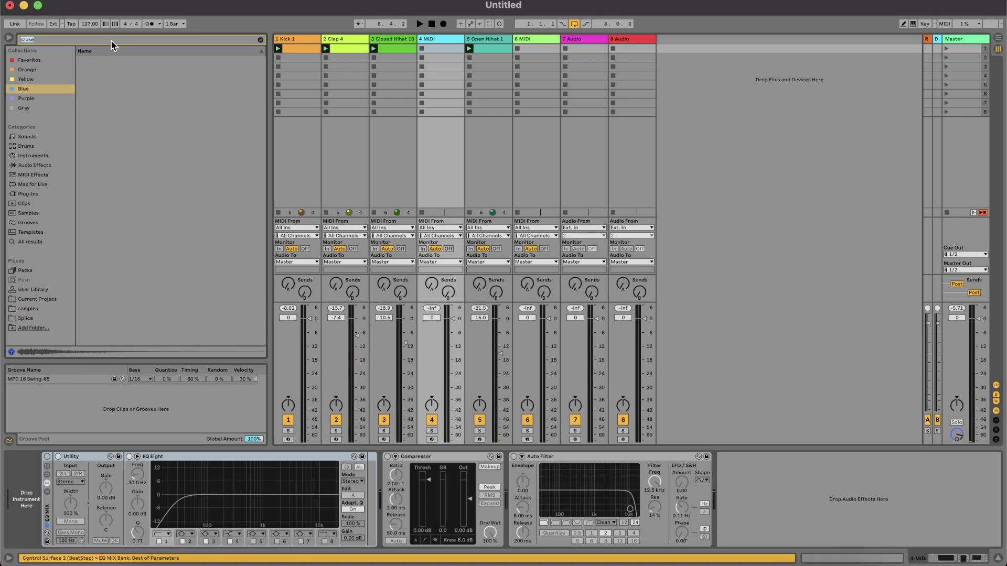
pyautogui.click(24, 242)
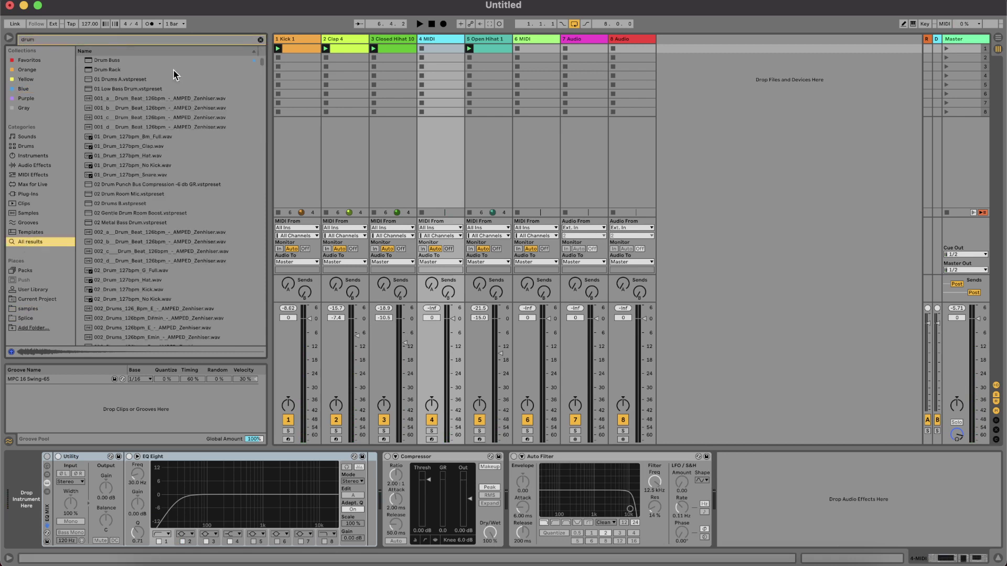
pyautogui.click(119, 70)
pyautogui.doubleClick(119, 70)
pyautogui.press('space')
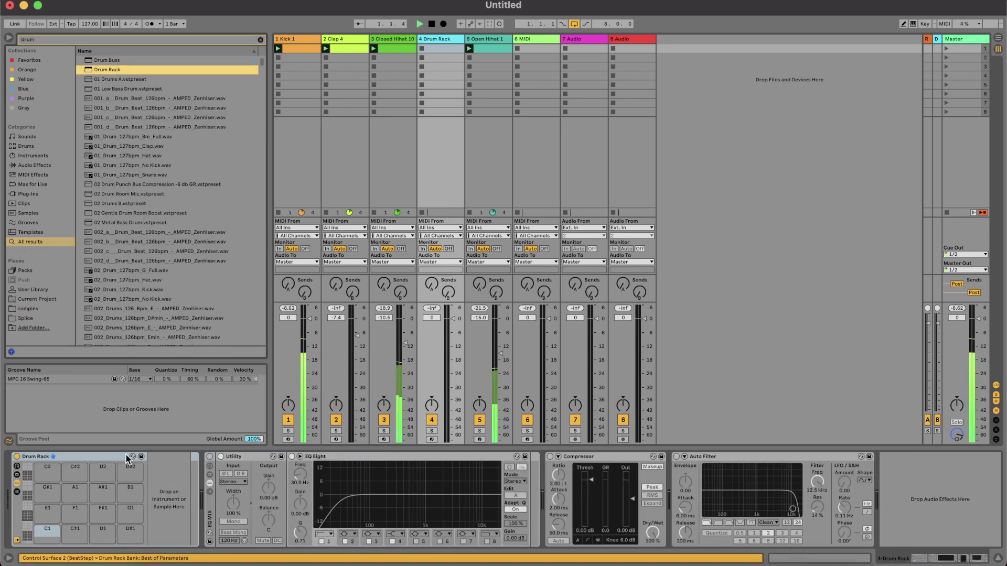
pyautogui.press('space')
# Step: Return to the samples folder, clear the search, collapse the Tech House pack's Cymbals folder and expand its Percussion folder
pyautogui.click(32, 308)
pyautogui.click(260, 39)
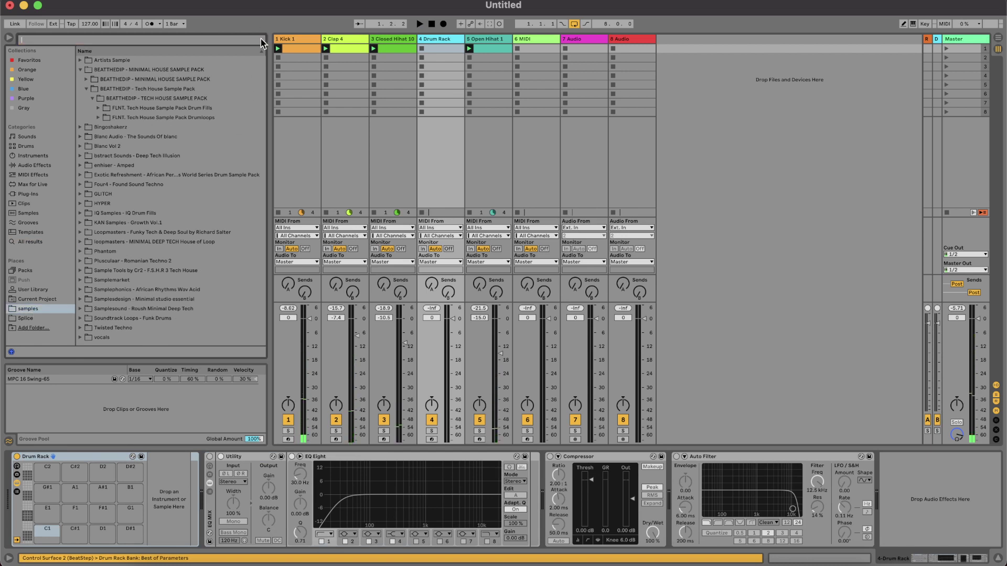
pyautogui.click(100, 137)
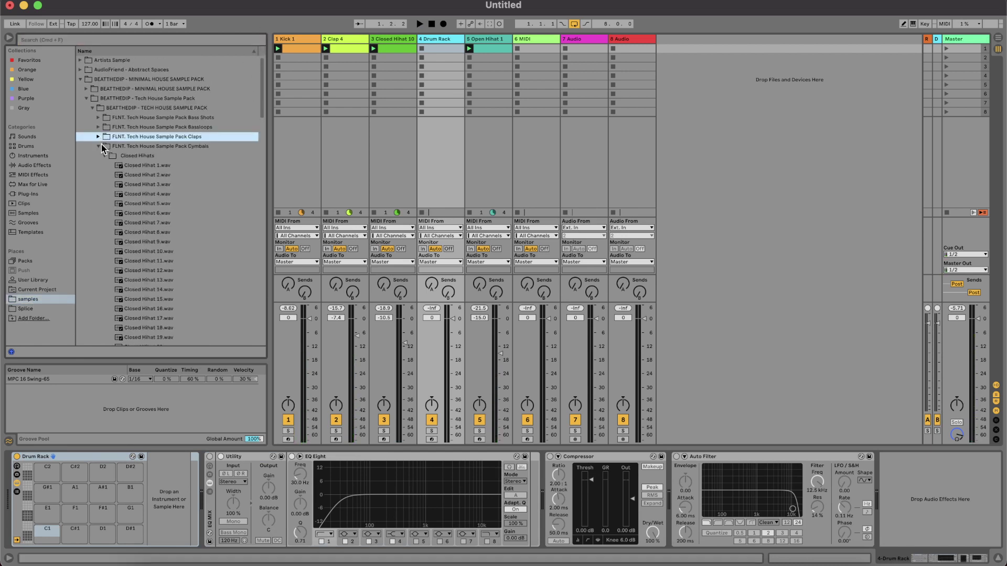
pyautogui.click(105, 156)
pyautogui.click(104, 156)
pyautogui.click(106, 175)
pyautogui.click(99, 147)
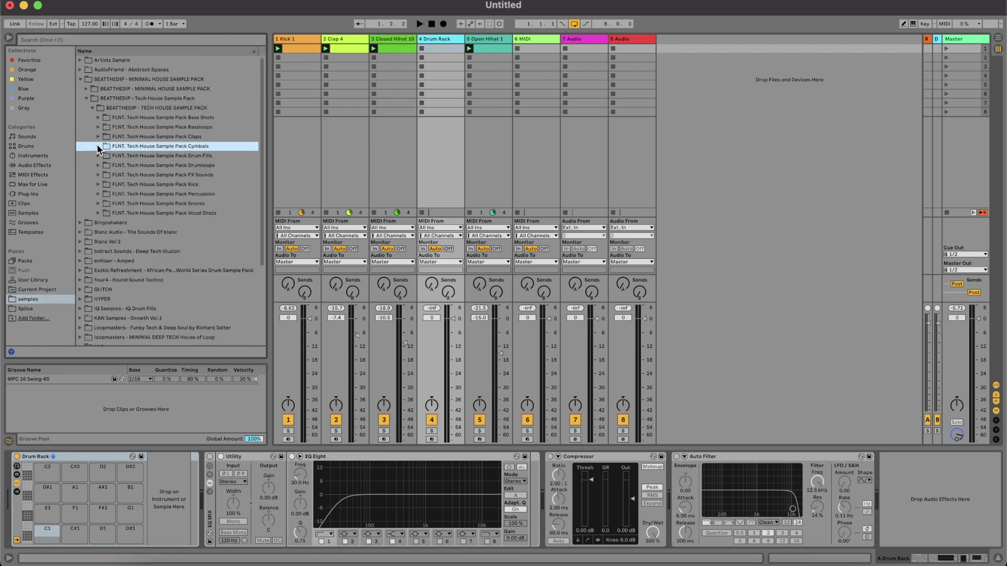
pyautogui.click(98, 194)
# Step: Audition the percussion samples and load Percussion 10.wav onto the Drum Rack's C1 pad
pyautogui.click(137, 211)
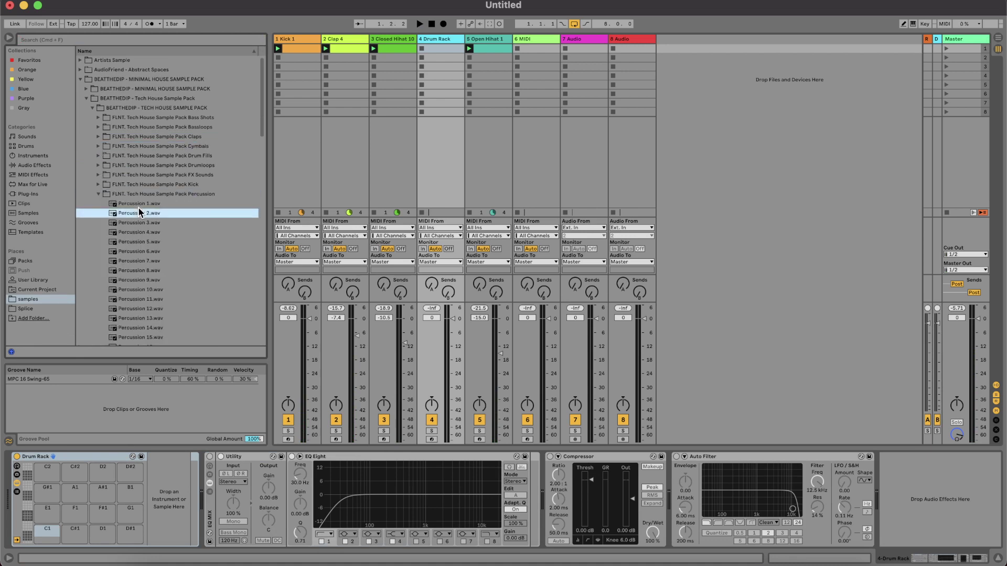
pyautogui.scroll(-1, 138, 216)
pyautogui.click(153, 182)
pyautogui.click(151, 211)
pyautogui.press('Down')
pyautogui.press('Down')
pyautogui.press('Down')
pyautogui.press('Down')
pyautogui.press('Down')
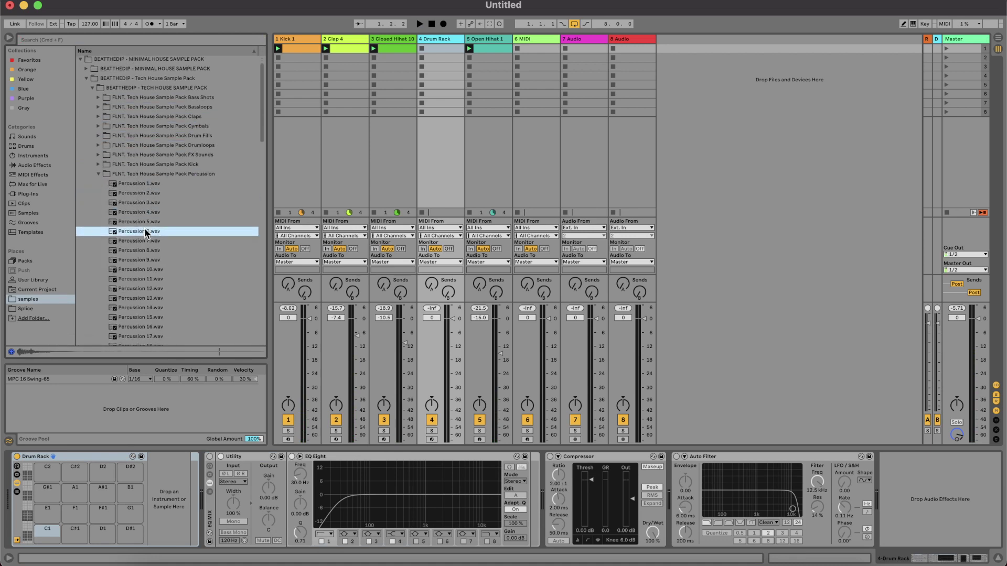
pyautogui.press('Down')
pyautogui.press('Down')
pyautogui.press('Down')
pyautogui.press('Down')
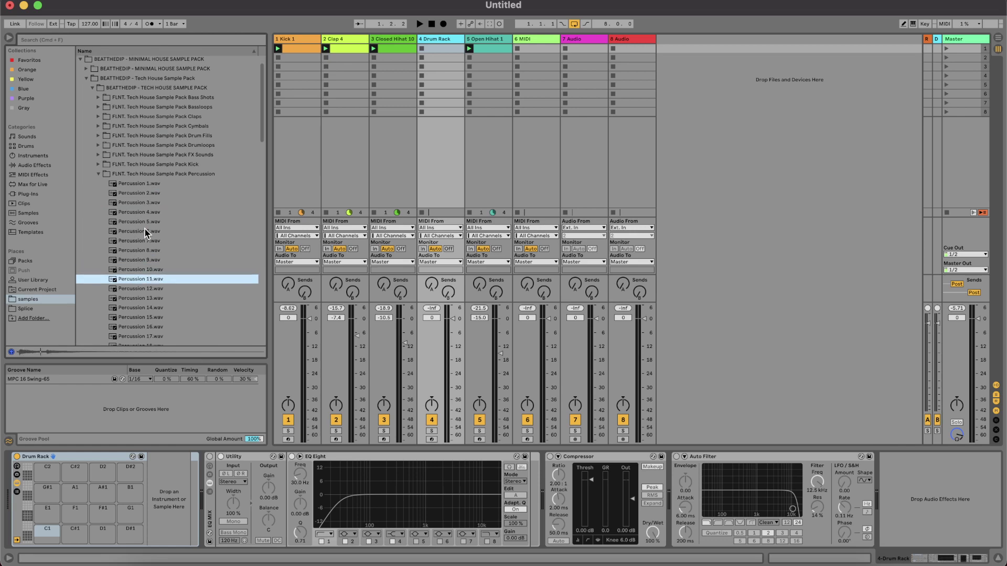
pyautogui.press('Up')
pyautogui.press('Up')
pyautogui.press('Up')
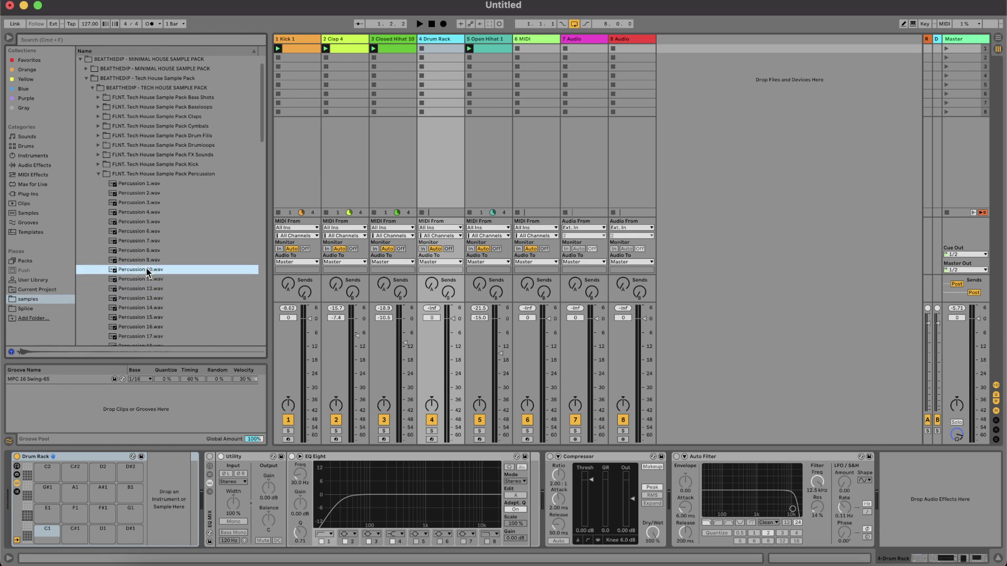
pyautogui.moveTo(47, 532); pyautogui.dragTo(46, 532)
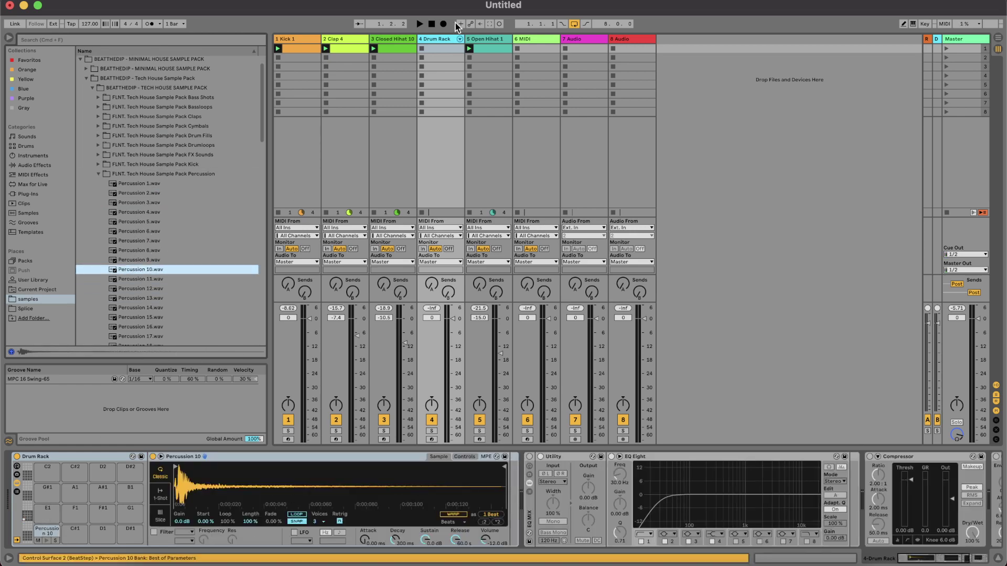
# Step: Create a one-bar clip on the Drum Rack track and place Percussion 10 notes on 1.1.2 and 1.1.4
pyautogui.doubleClick(437, 49)
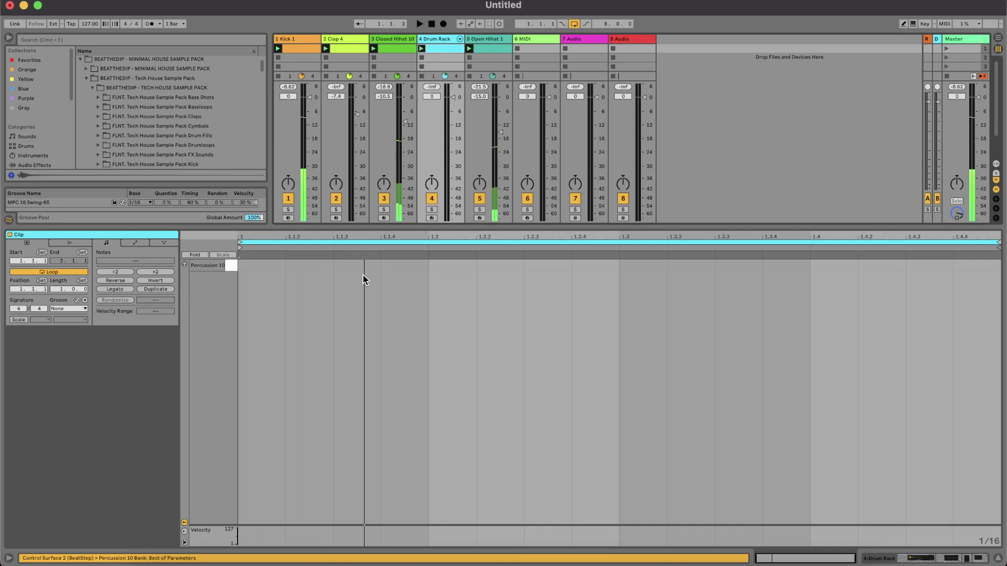
pyautogui.doubleClick(319, 265)
pyautogui.doubleClick(388, 265)
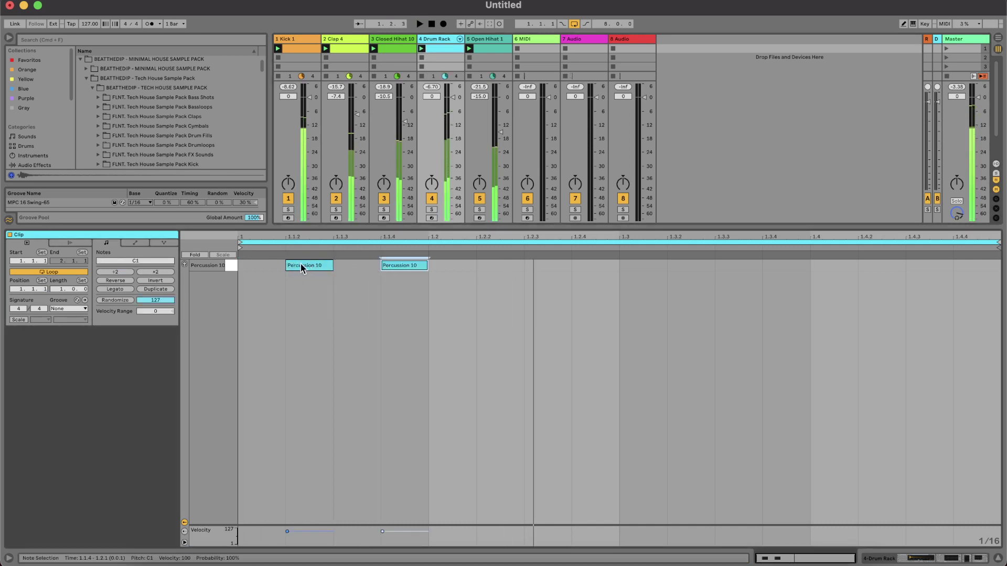
# Step: Solo the Drum Rack track, start playback, and add Percussion 10 notes on 1.2.1 and 1.2.2
pyautogui.moveTo(300, 267); pyautogui.dragTo(255, 268)
pyautogui.press('super+z')
pyautogui.press('s')
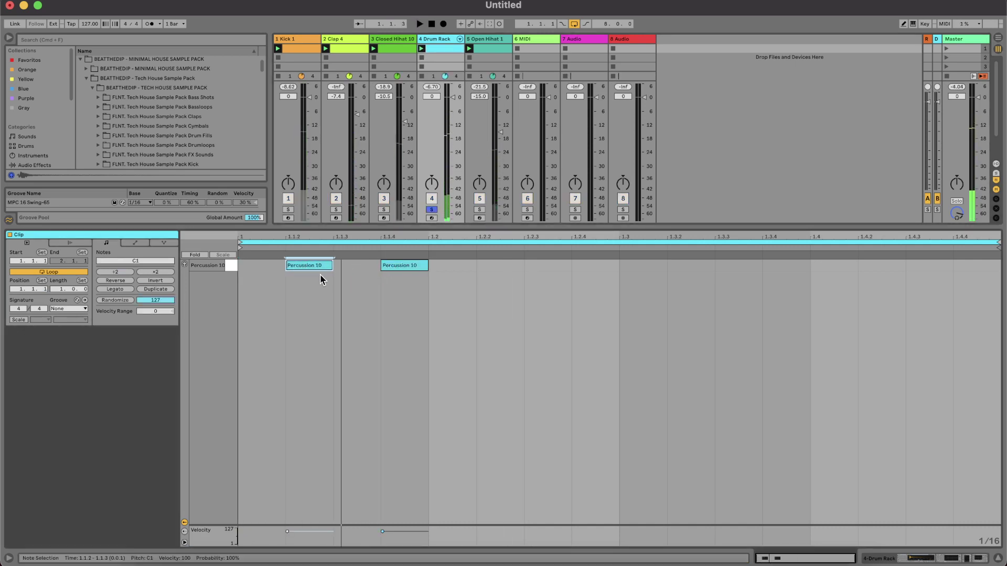
pyautogui.press('space')
pyautogui.doubleClick(495, 266)
pyautogui.doubleClick(457, 266)
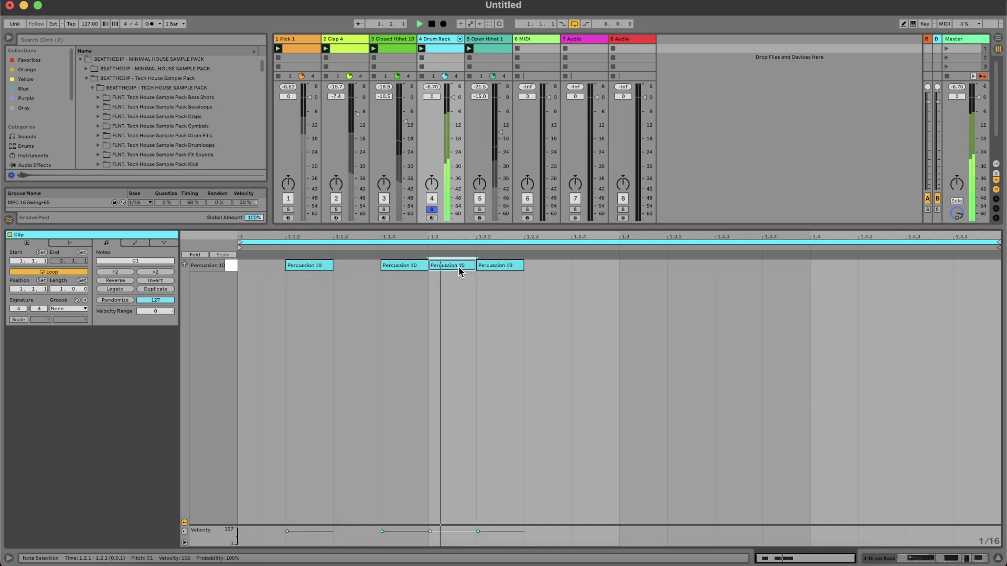
# Step: Unsolo the Drum Rack track and lower its volume to -14.9 dB against the full groove
pyautogui.click(431, 210)
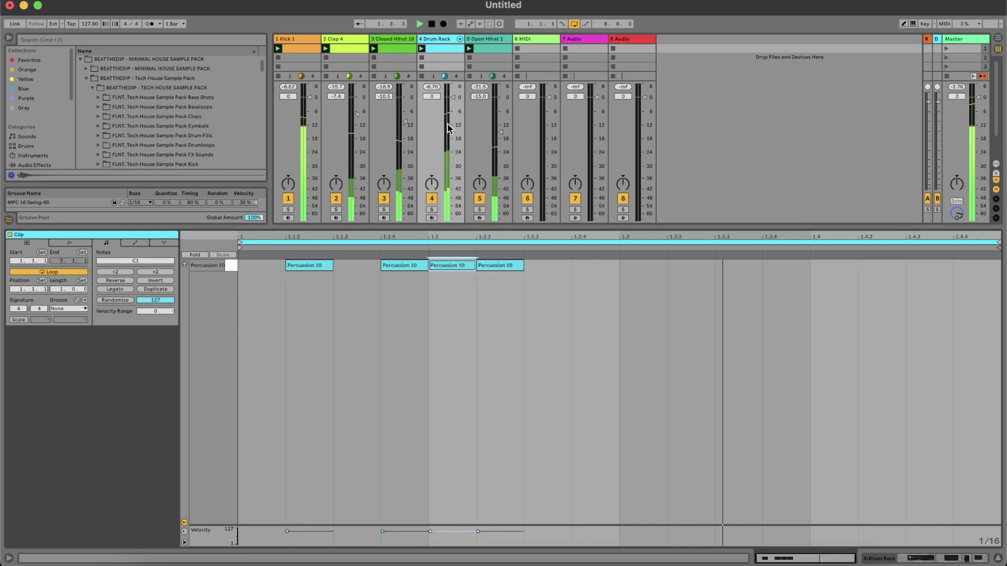
pyautogui.moveTo(449, 127); pyautogui.dragTo(452, 135)
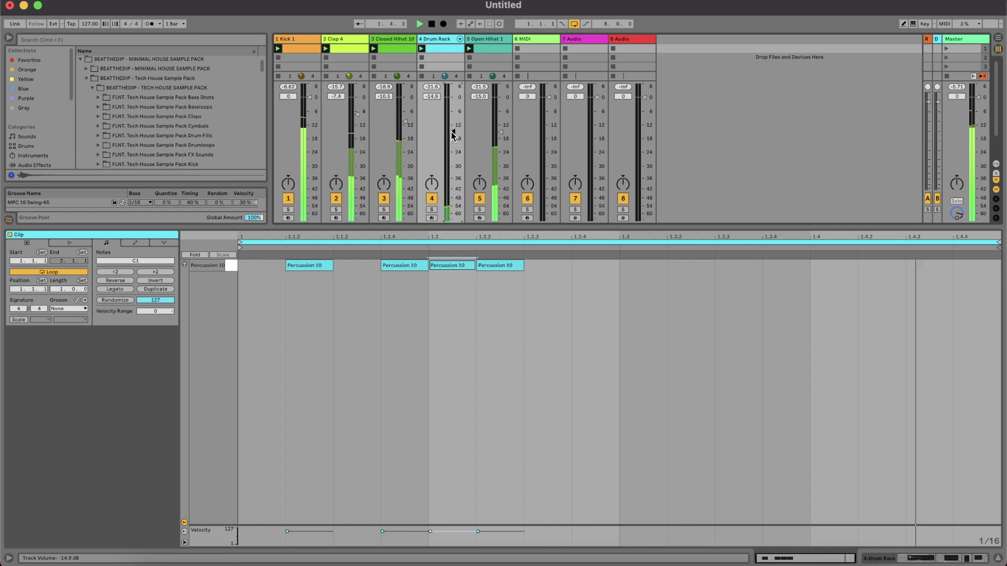
pyautogui.press('space')
# Step: Duplicate the Drum Rack clip's loop twice to extend it to four bars, and play the groove
pyautogui.click(447, 42)
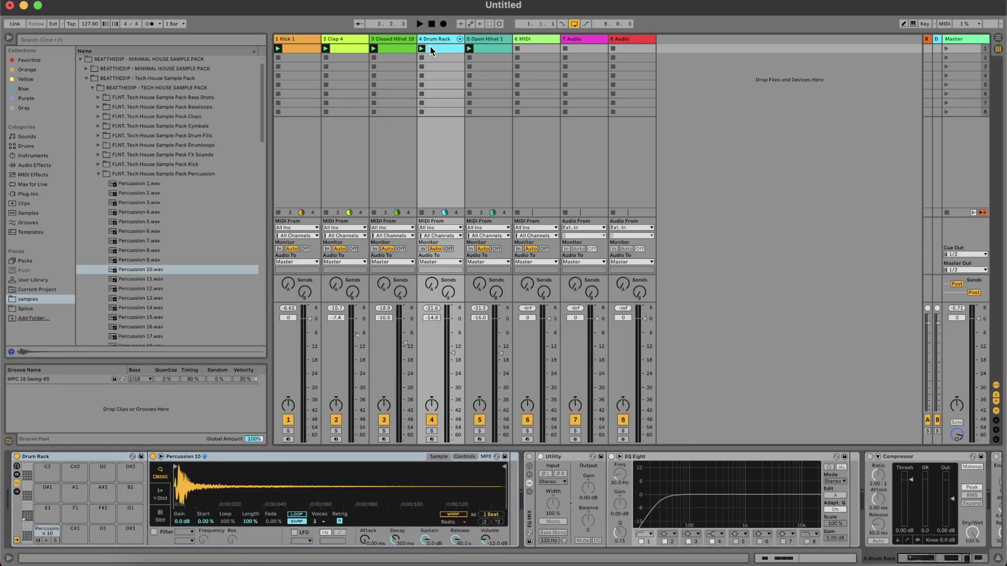
pyautogui.click(430, 46)
pyautogui.click(143, 291)
pyautogui.click(144, 291)
pyautogui.press('space')
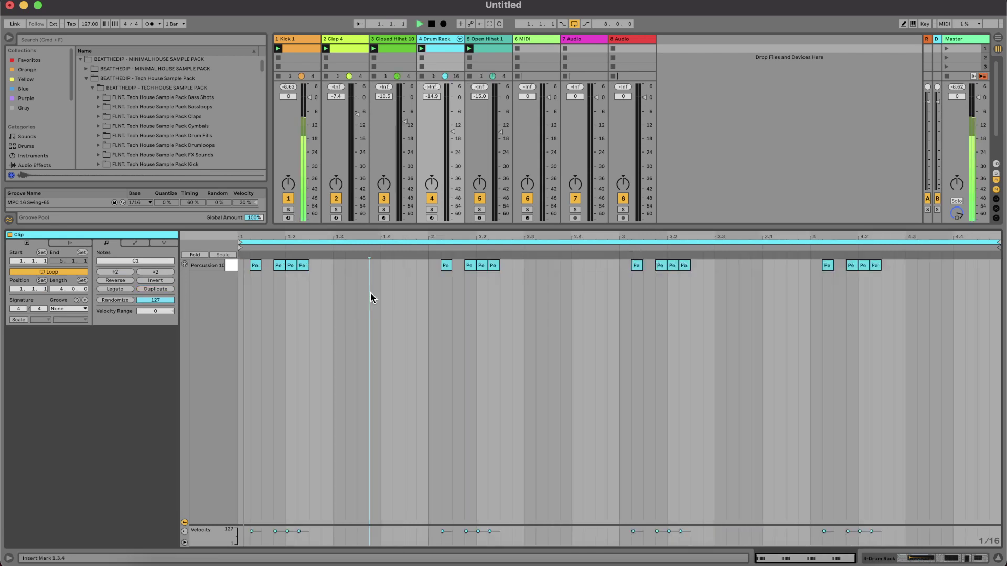
# Step: Add extra Percussion 10 notes on 1.4.4 and 3.4.4, keeping the note on 2.1.4 and leaving 2.4.4 empty
pyautogui.doubleClick(421, 266)
pyautogui.doubleClick(473, 266)
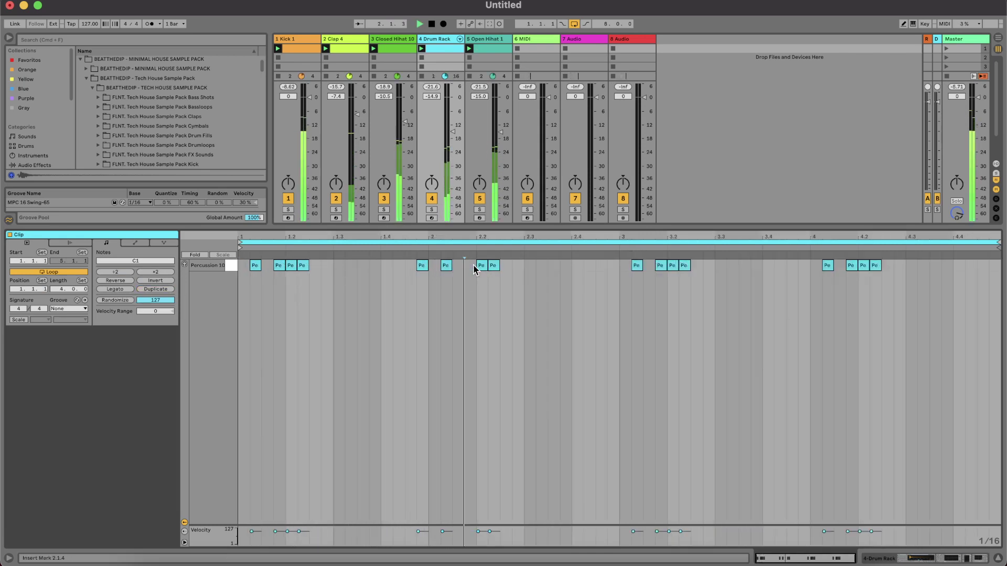
pyautogui.doubleClick(469, 266)
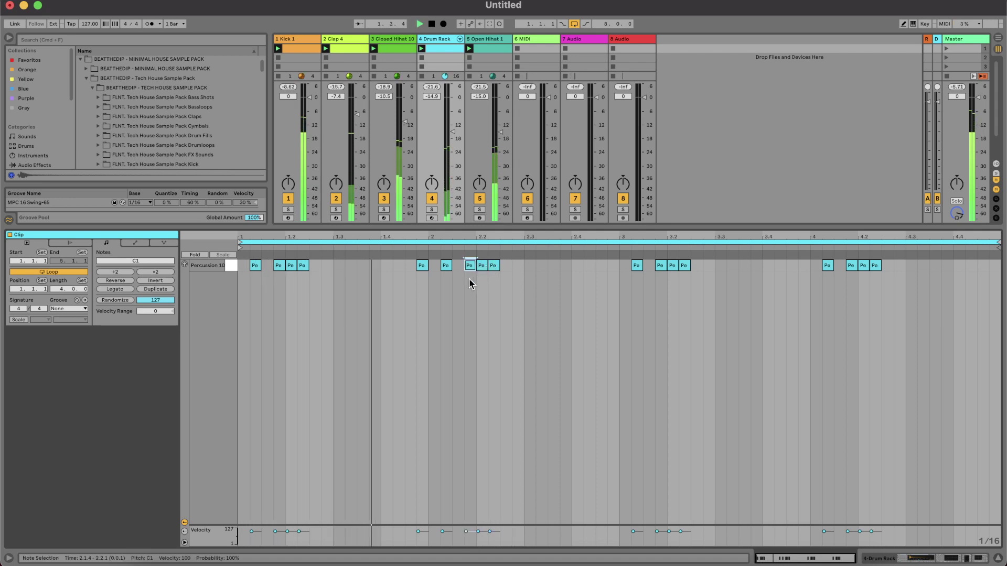
pyautogui.doubleClick(601, 265)
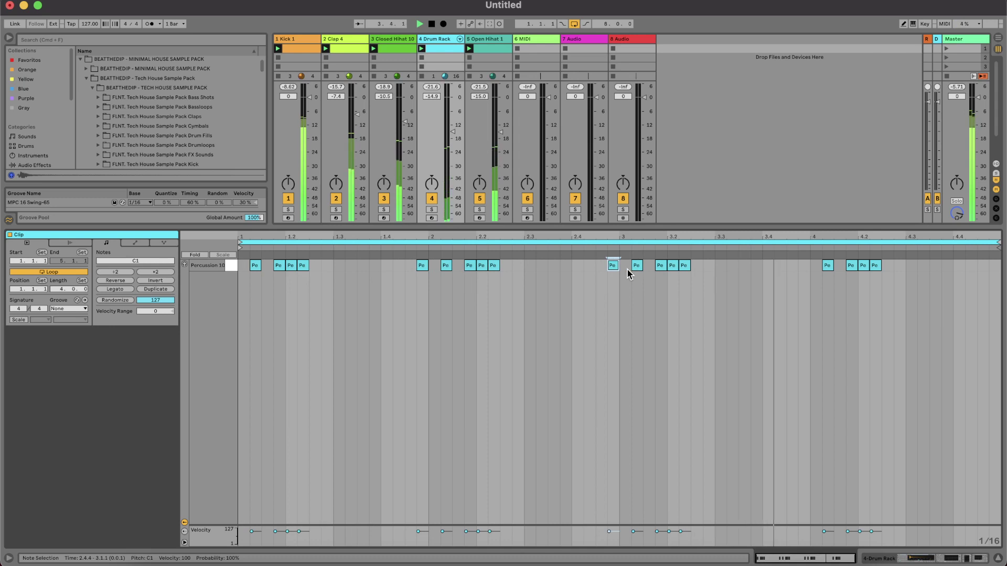
pyautogui.press('Delete')
pyautogui.doubleClick(802, 265)
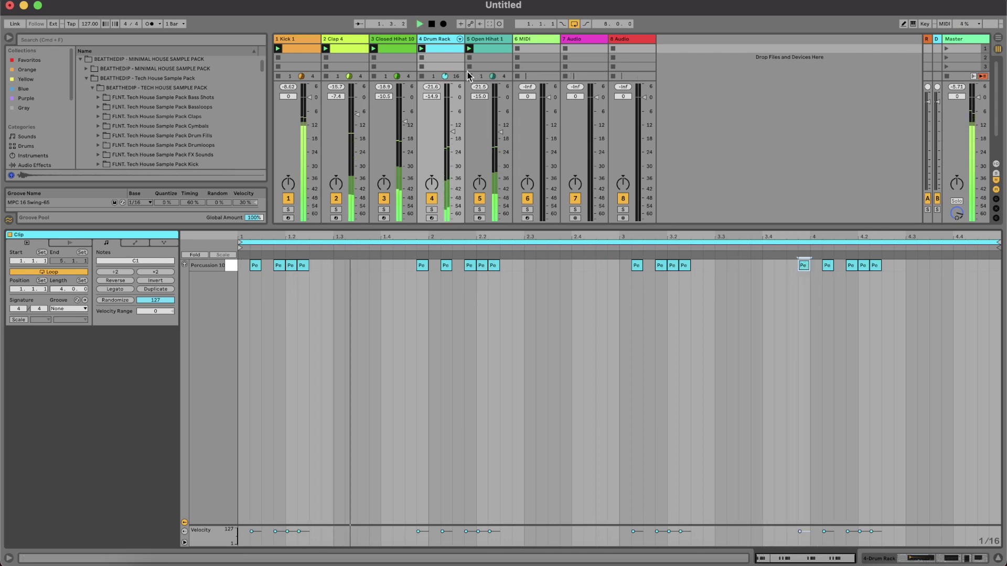
# Step: Audition the percussion samples and load Percussion 15.wav onto the Drum Rack's C#1 pad
pyautogui.press('space')
pyautogui.scroll(-1, 205, 91)
pyautogui.click(149, 152)
pyautogui.press('Down')
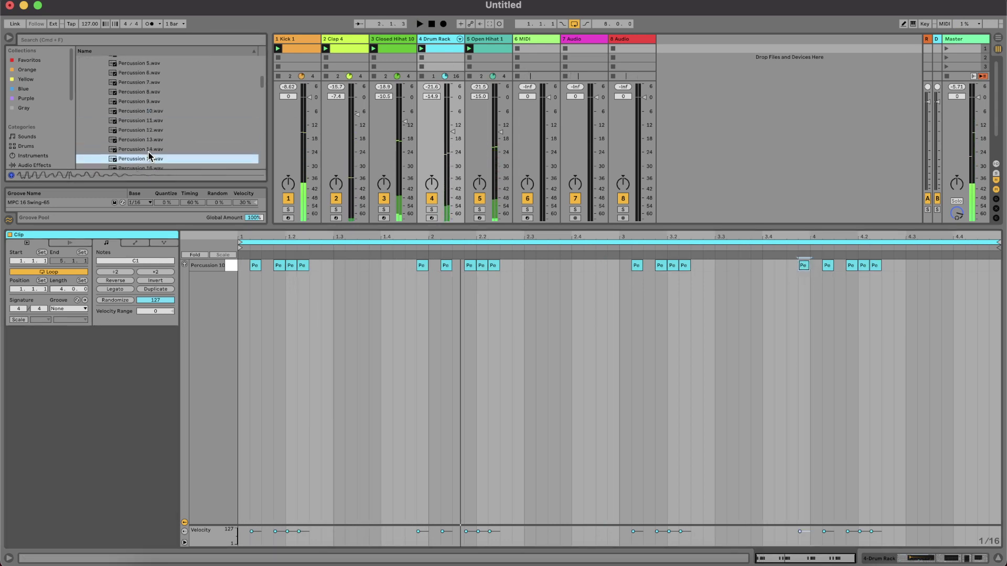
pyautogui.press('Down')
pyautogui.press('Down')
pyautogui.press('Up')
pyautogui.press('Up')
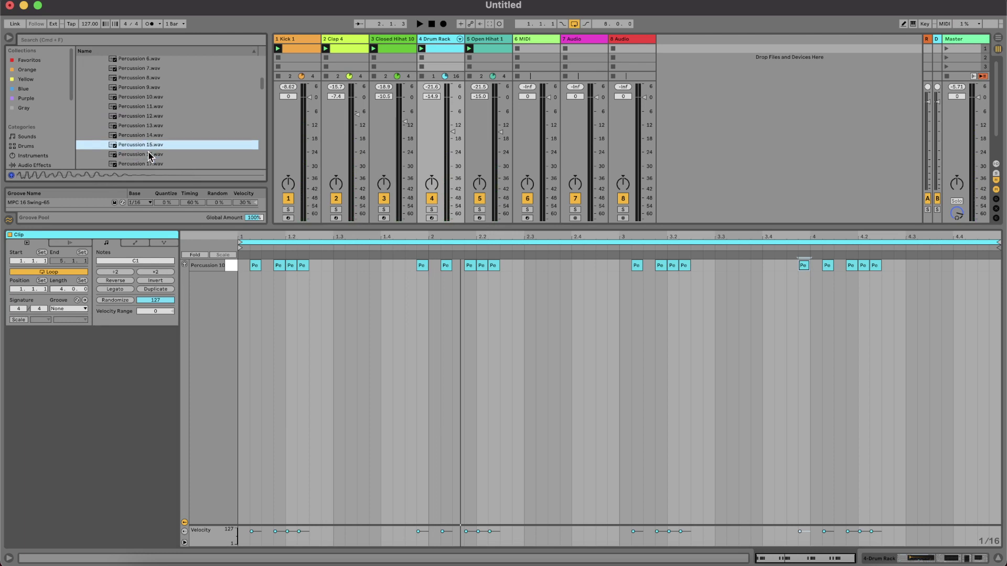
pyautogui.click(429, 42)
pyautogui.press('space')
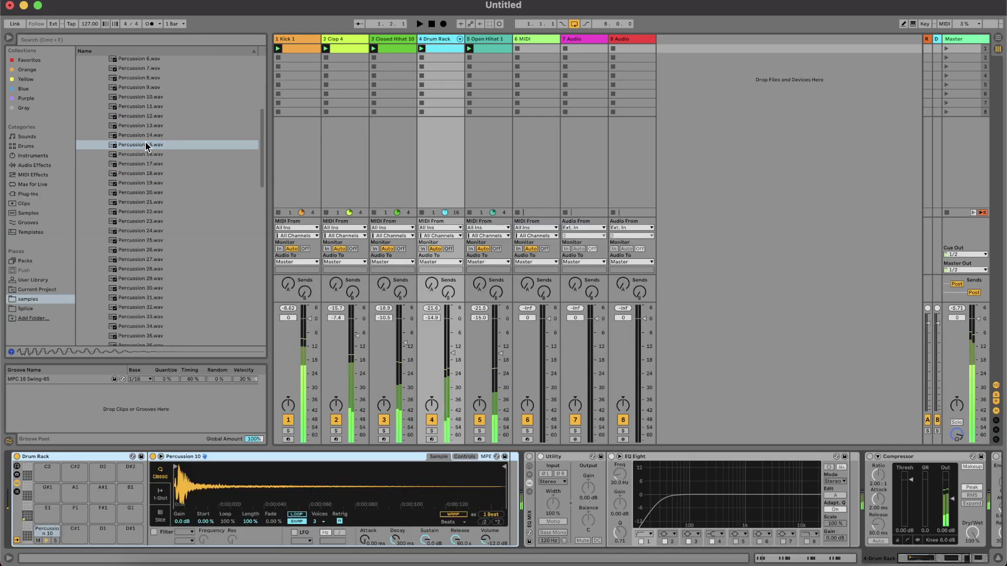
pyautogui.moveTo(147, 145); pyautogui.dragTo(77, 526)
# Step: Open the Drum Rack clip, play it, and place Percussion 15 notes on 1.2.3, 1.2.4 and 1.3.2
pyautogui.doubleClick(449, 48)
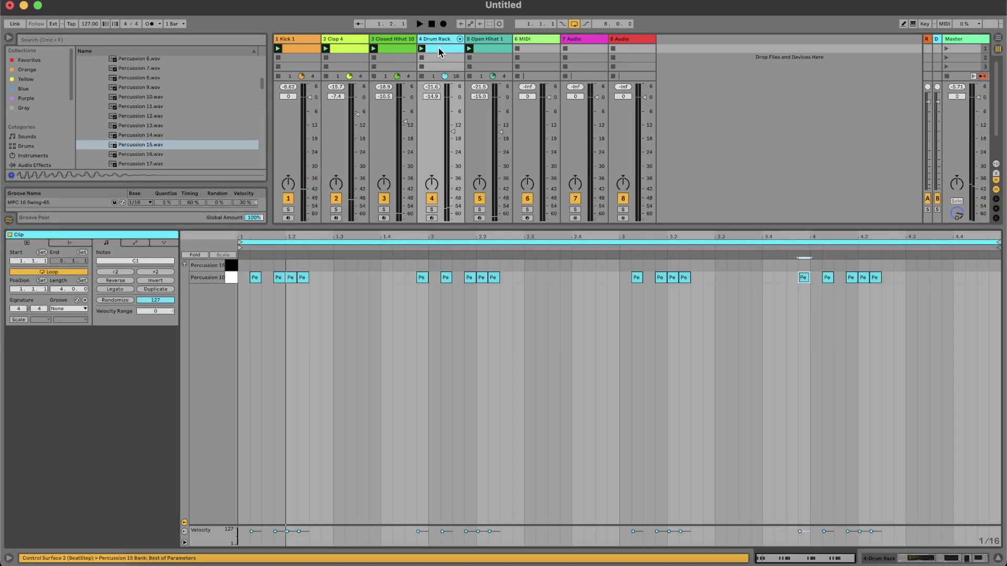
pyautogui.press('space')
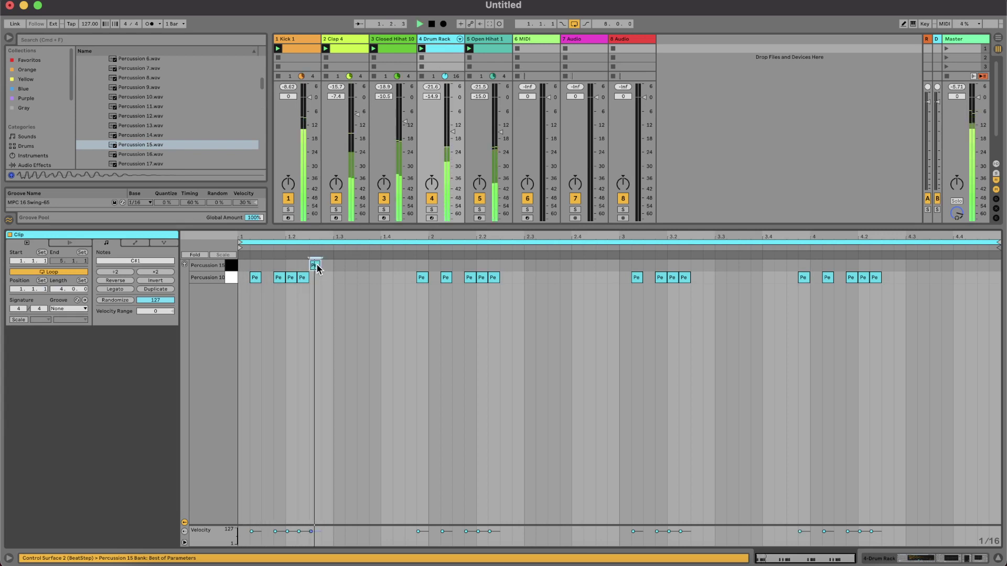
pyautogui.doubleClick(316, 265)
pyautogui.press('super+d')
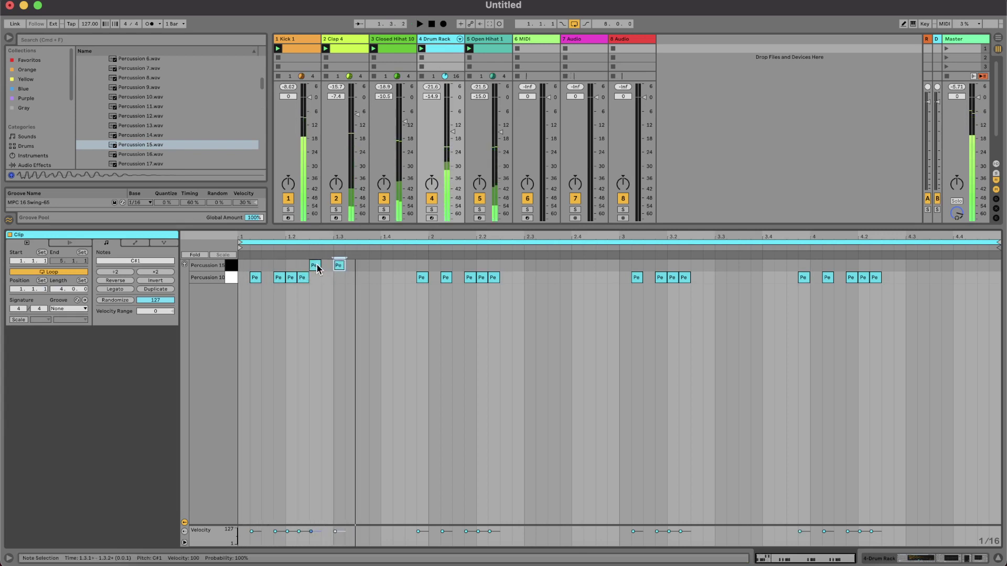
pyautogui.doubleClick(350, 265)
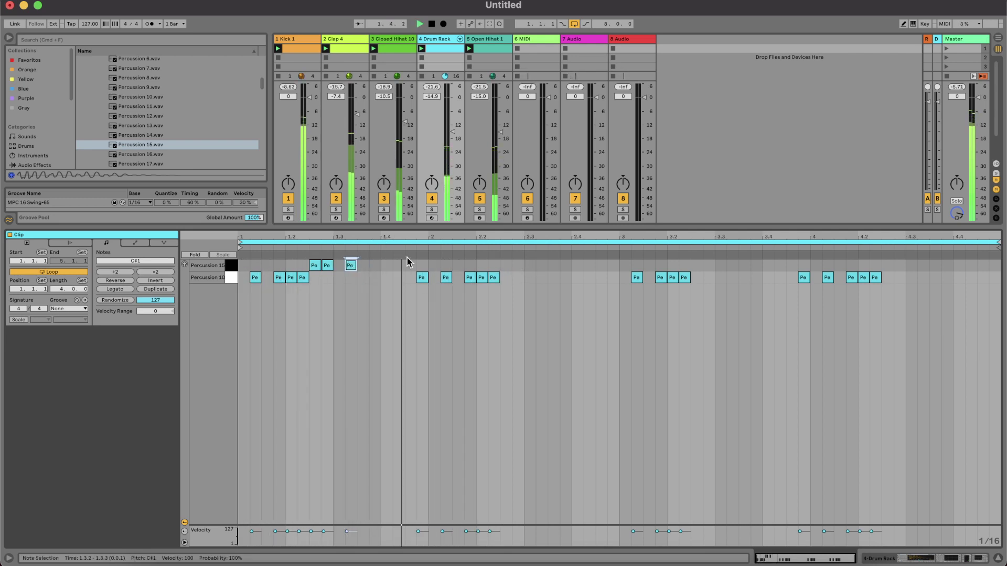
# Step: Add Percussion 15 notes on 2.2.4 and 2.3.3, and duplicate the row's first two bars into bars 3 and 4
pyautogui.doubleClick(518, 265)
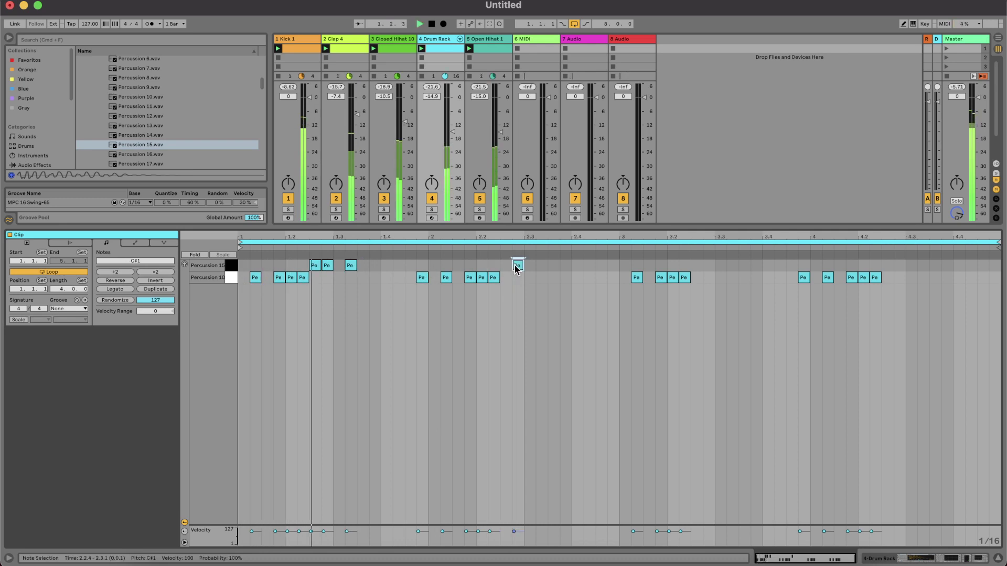
pyautogui.doubleClick(553, 266)
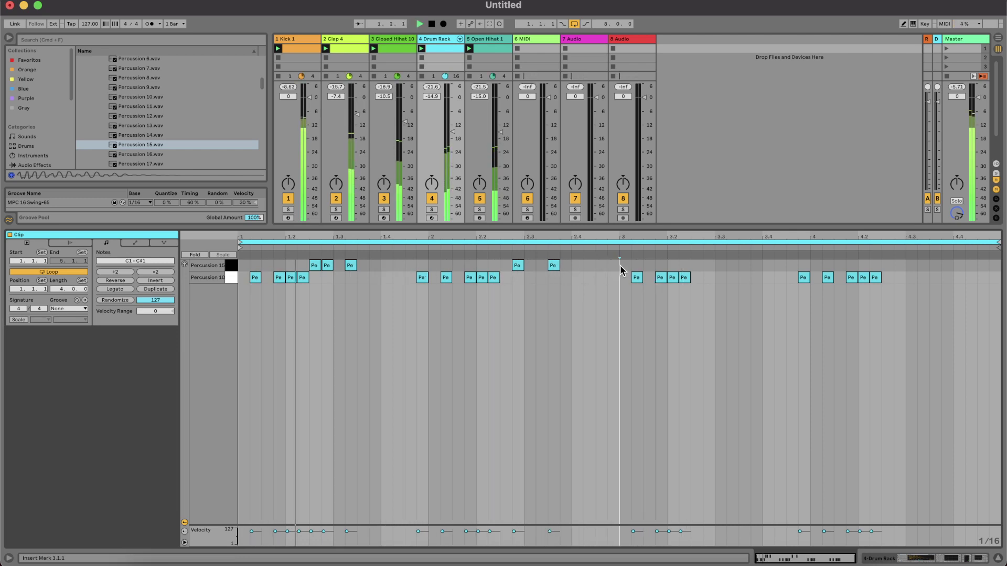
pyautogui.moveTo(621, 268); pyautogui.dragTo(119, 262)
pyautogui.press('super+d')
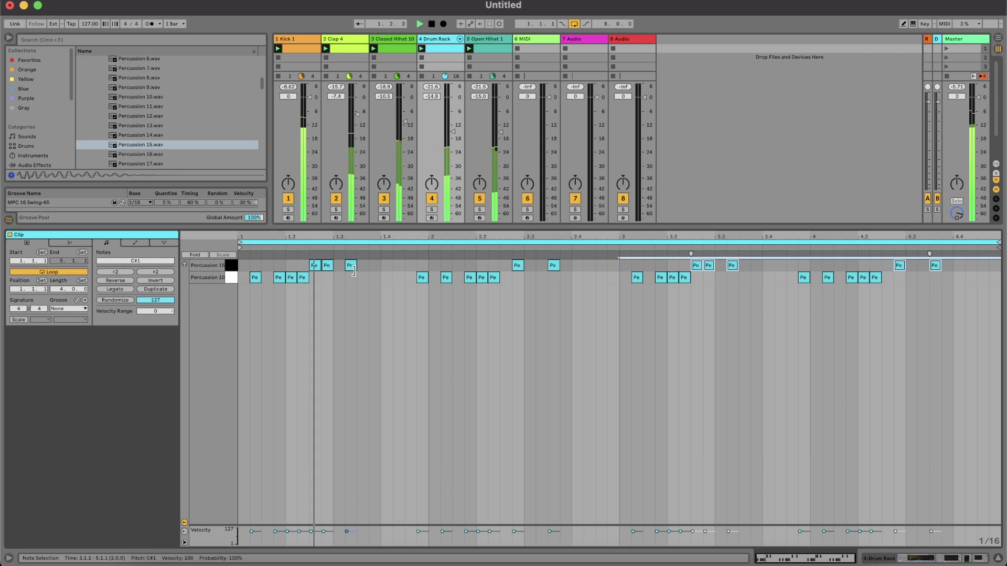
# Step: Rework the first bar's Percussion 15 notes so they fall only on 1.2.4 and 1.3.3
pyautogui.doubleClick(319, 267)
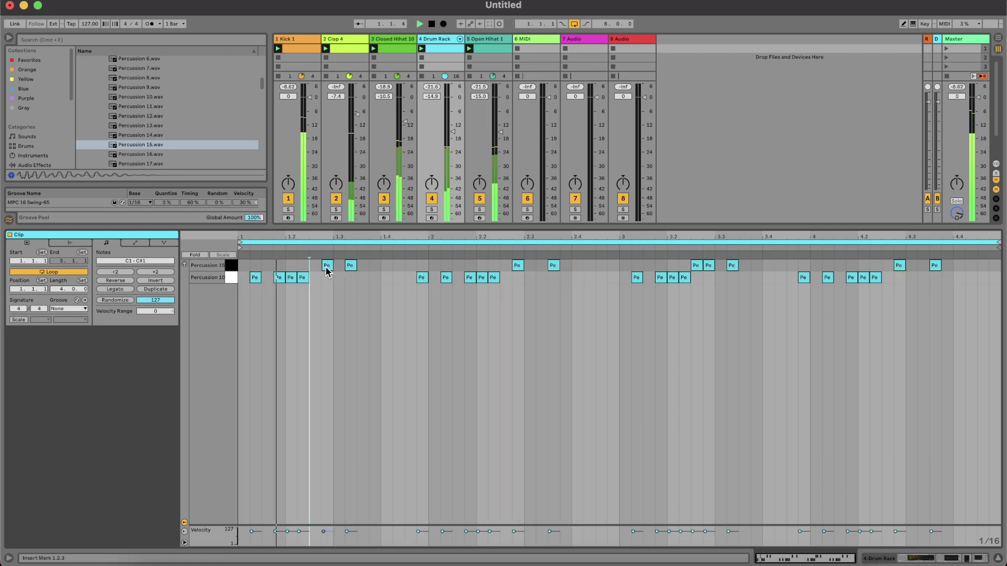
pyautogui.moveTo(328, 266); pyautogui.dragTo(362, 273)
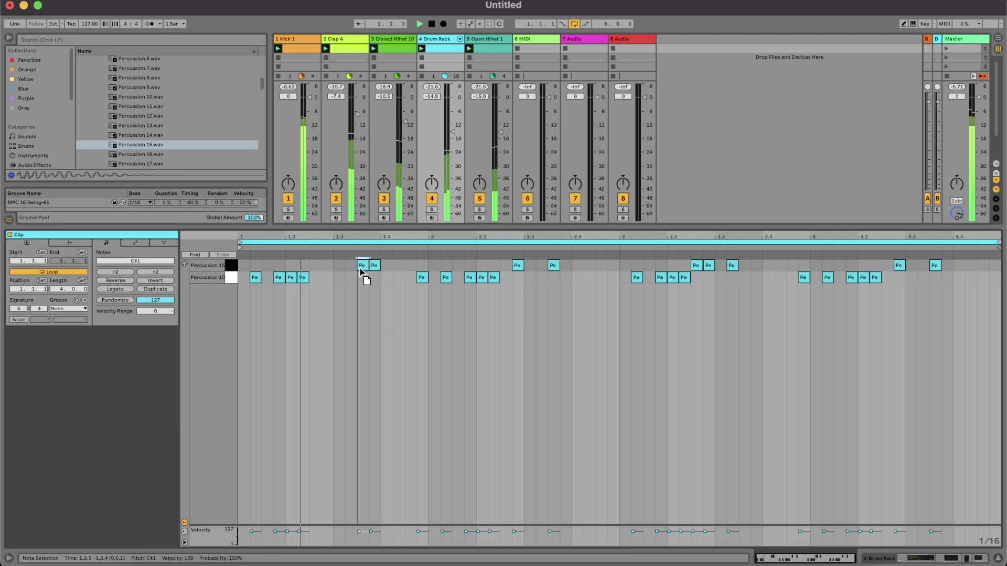
pyautogui.doubleClick(374, 267)
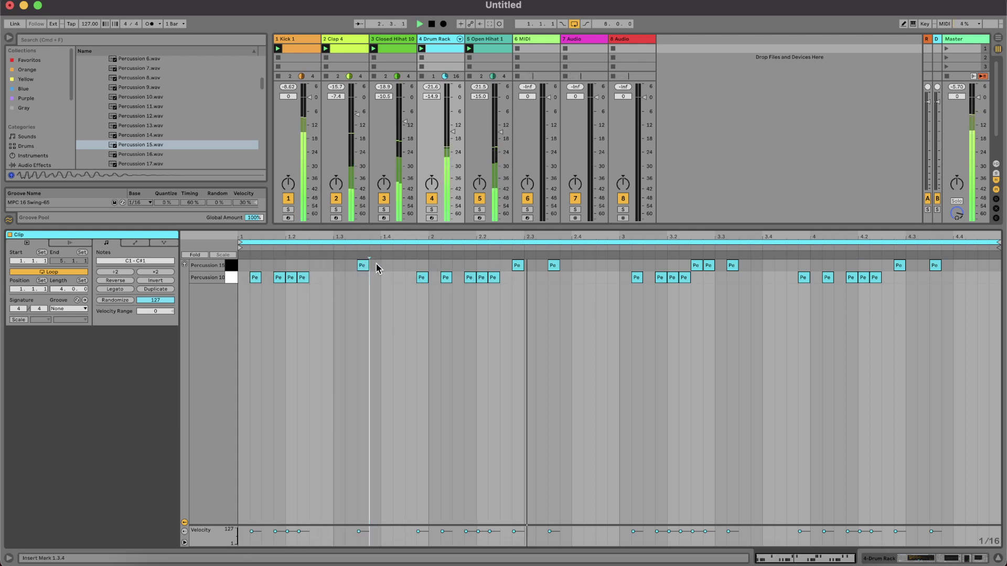
pyautogui.doubleClick(326, 267)
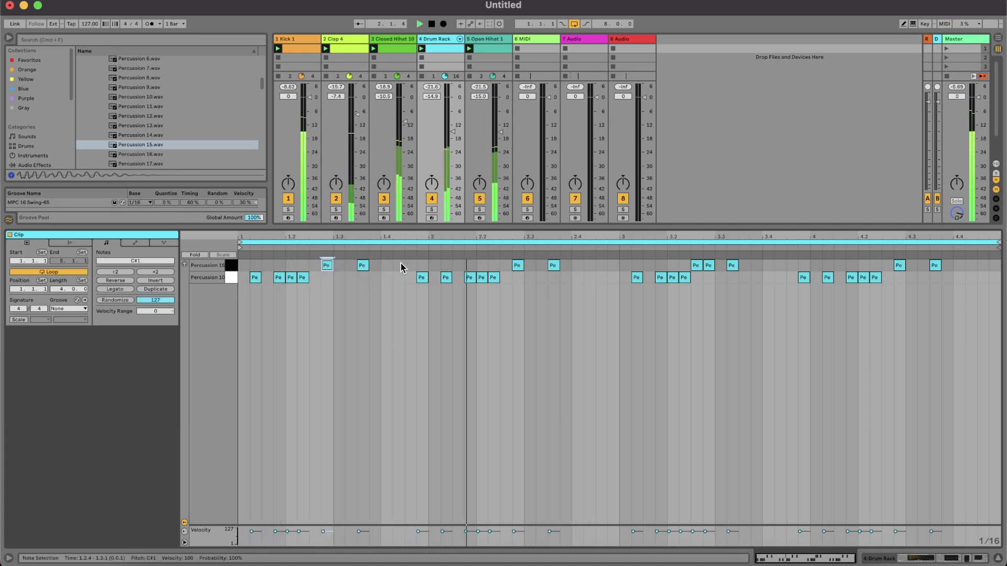
# Step: Place Percussion 15 notes on 1.2.3 and 3.2.3, and move the note on 3.3.2 to 3.3.3
pyautogui.doubleClick(696, 268)
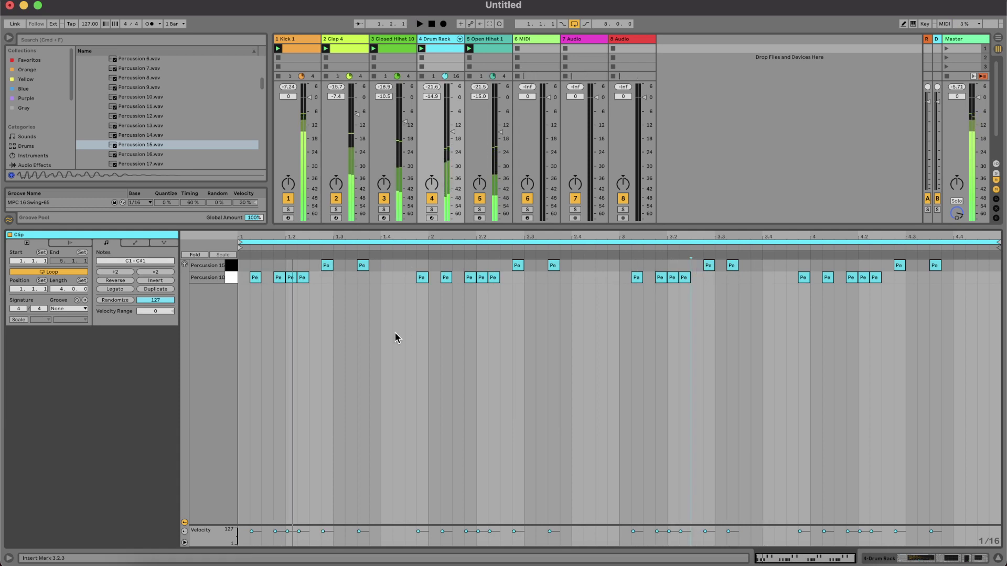
pyautogui.press('super+a')
pyautogui.doubleClick(314, 266)
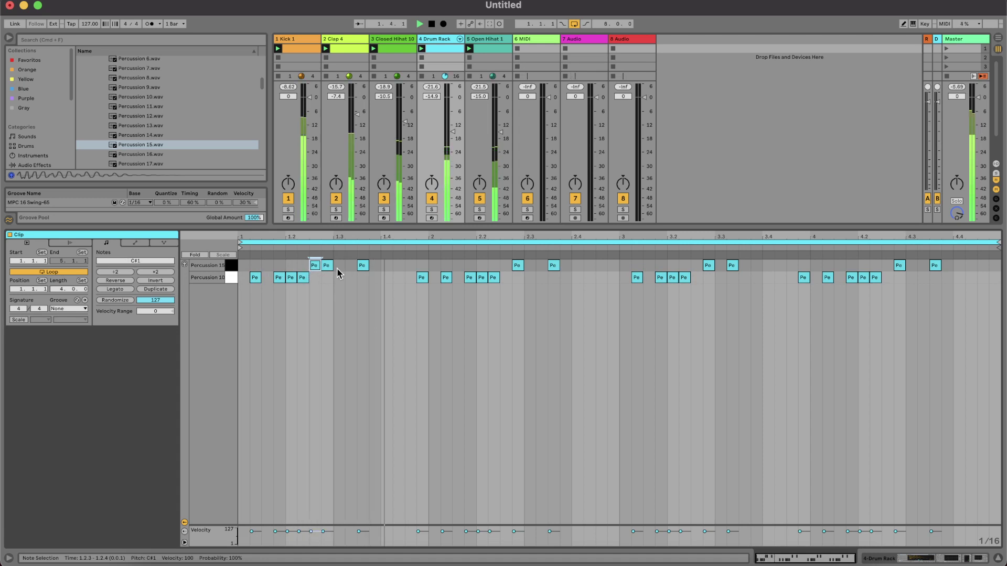
pyautogui.doubleClick(697, 265)
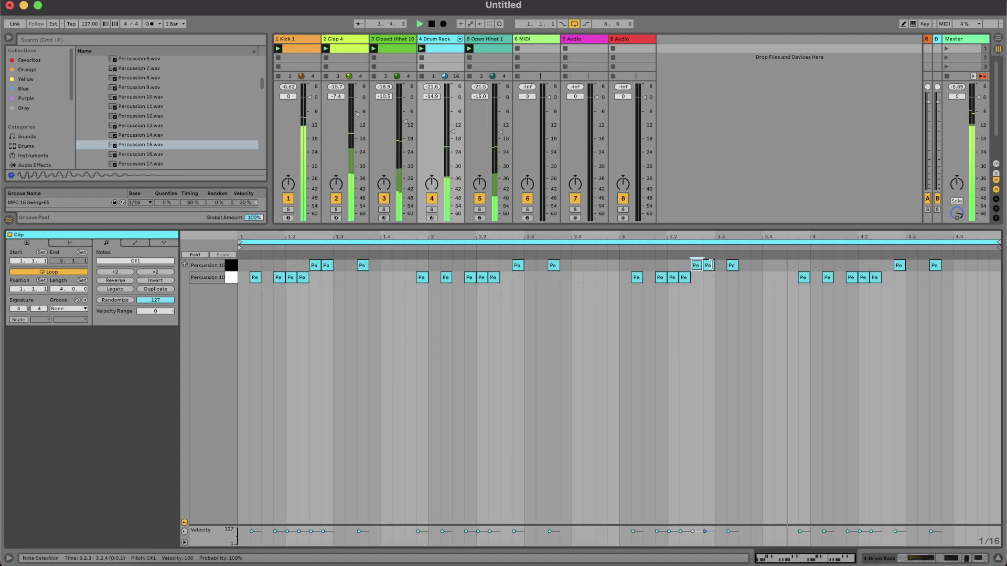
pyautogui.click(732, 265)
pyautogui.press('Right')
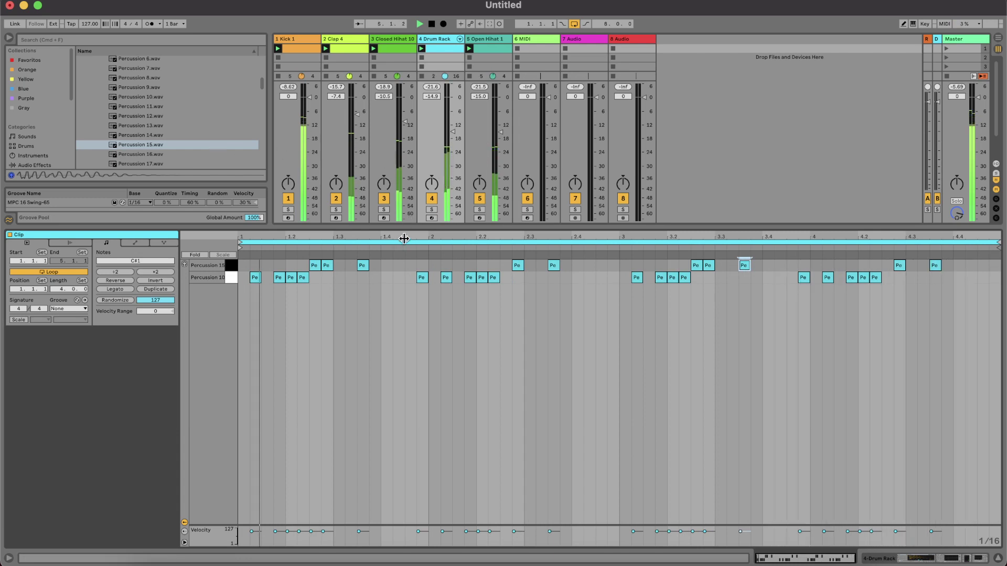
# Step: Hide the clip view, stop playback, and audition the samples from Percussion 26.wav to Percussion 33.wav
pyautogui.press('super+alt+l')
pyautogui.press('space')
pyautogui.click(159, 250)
pyautogui.press('Down')
pyautogui.press('Down')
pyautogui.press('Down')
pyautogui.press('Down')
pyautogui.press('Down')
pyautogui.press('Down')
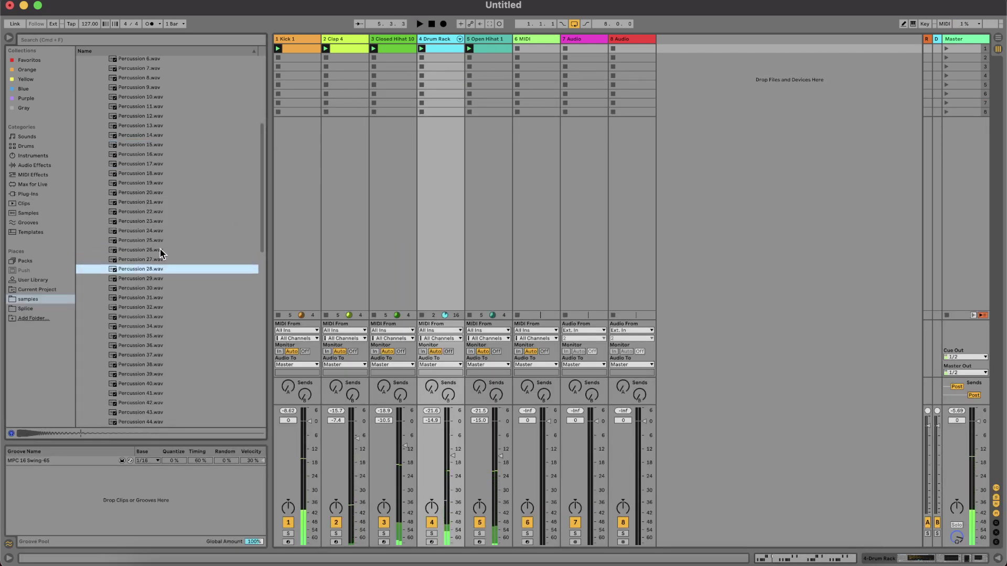
pyautogui.press('Down')
# Step: Audition the samples from Percussion 48.wav to Percussion 51.wav for another drum pad sound
pyautogui.scroll(-6, 161, 260)
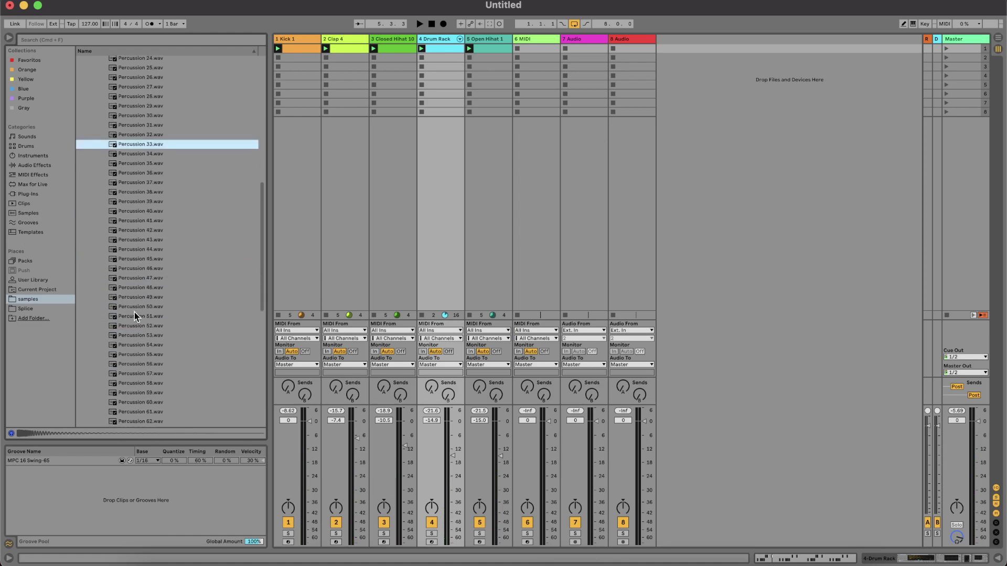
pyautogui.click(135, 316)
pyautogui.click(179, 287)
pyautogui.press('Down')
pyautogui.press('Down')
pyautogui.press('Down')
# Step: Audition further percussion samples up to Percussion 61.wav, with the groove playing for comparison
pyautogui.scroll(-3, 178, 286)
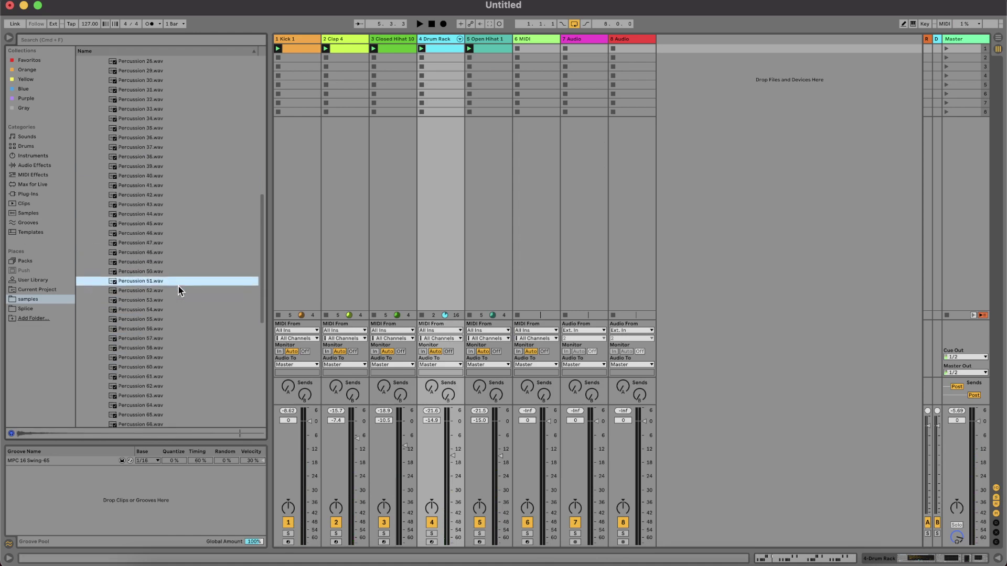
pyautogui.click(150, 326)
pyautogui.press('space')
pyautogui.press('Up')
pyautogui.press('Up')
pyautogui.press('Up')
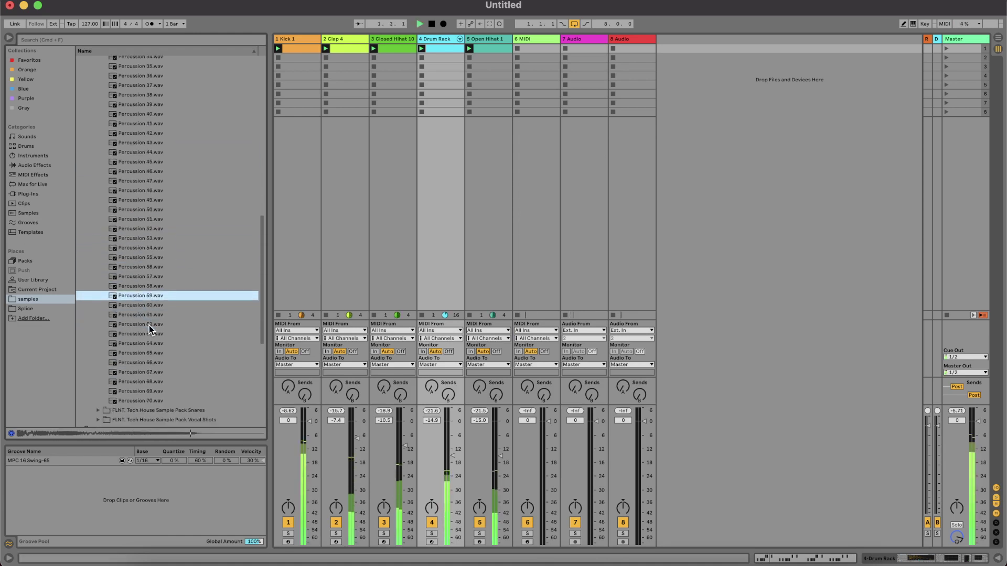
pyautogui.press('Down')
pyautogui.press('Down')
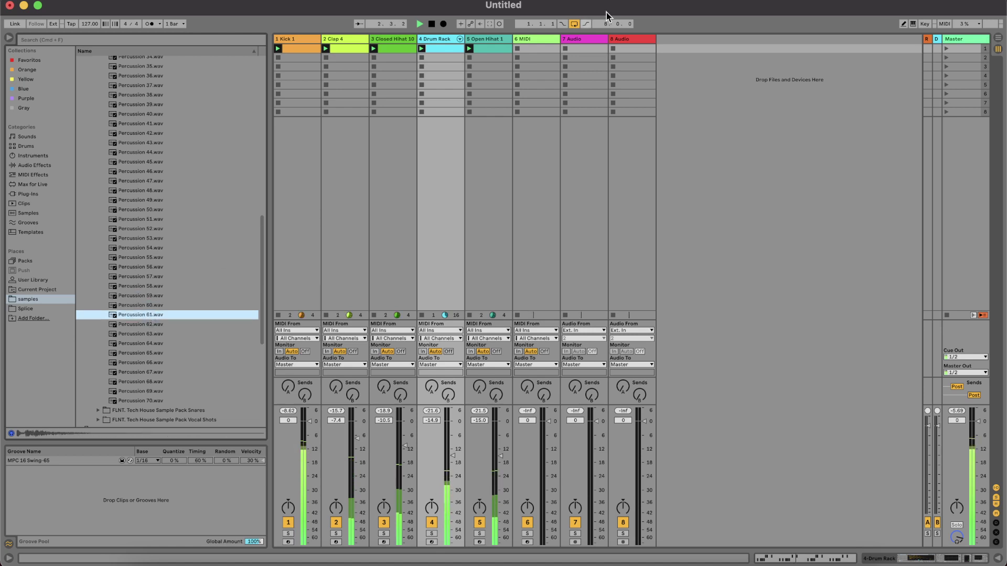
# Step: Load Percussion 61.wav onto the Drum Rack's D1 pad and trim the sample's end to its opening hit
pyautogui.doubleClick(443, 43)
pyautogui.click(125, 315)
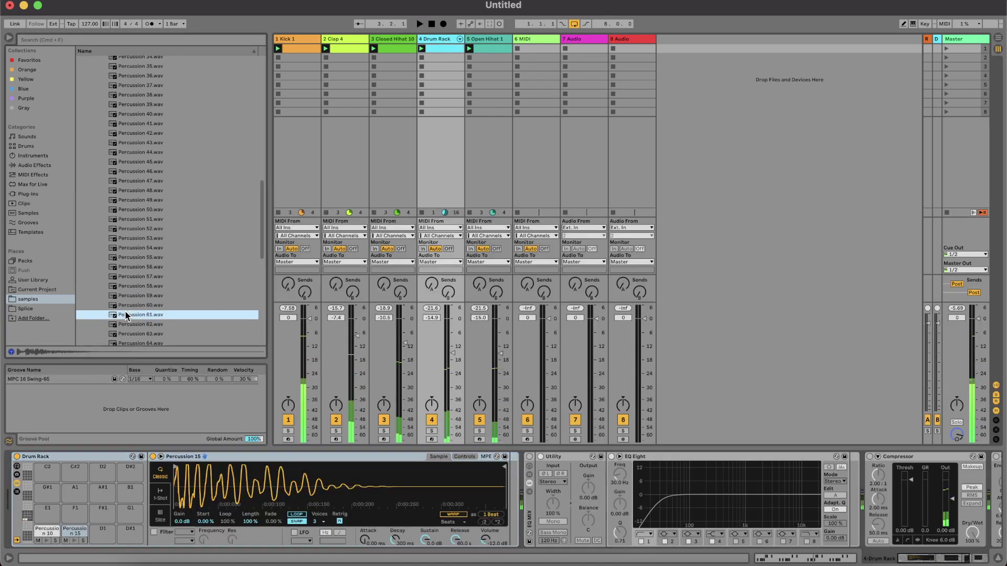
pyautogui.moveTo(100, 540); pyautogui.dragTo(102, 540)
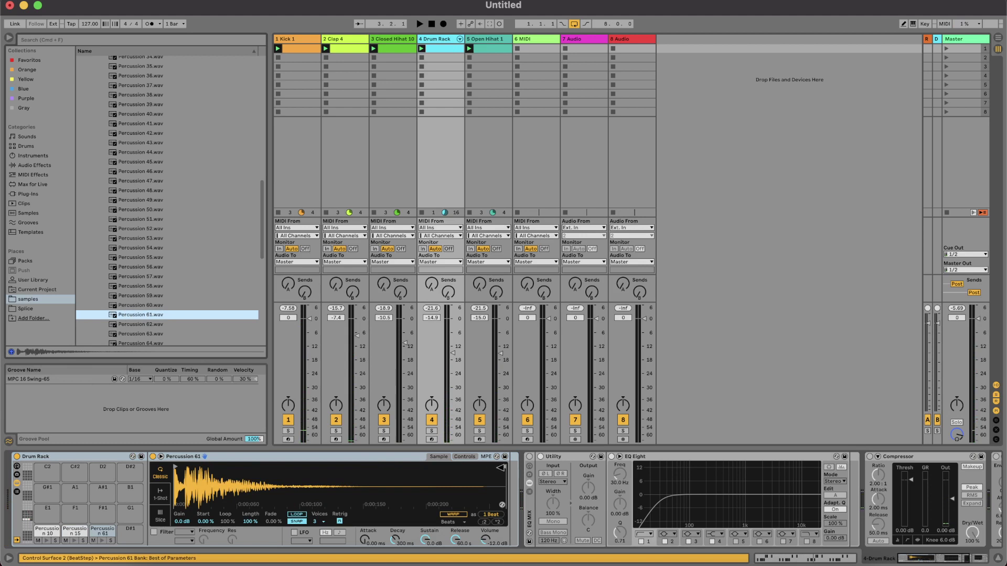
pyautogui.moveTo(505, 467); pyautogui.dragTo(143, 490)
pyautogui.press('space')
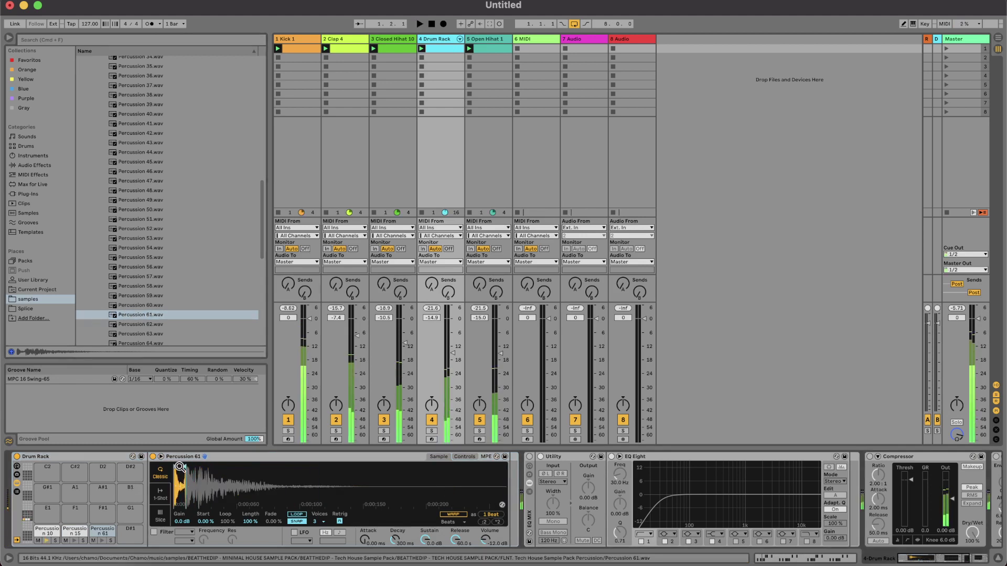
# Step: Place Percussion 61 notes on 1.4.2 and 1.4.3 in the Drum Rack clip and copy them to 3.4.2 and 3.4.3
pyautogui.doubleClick(434, 47)
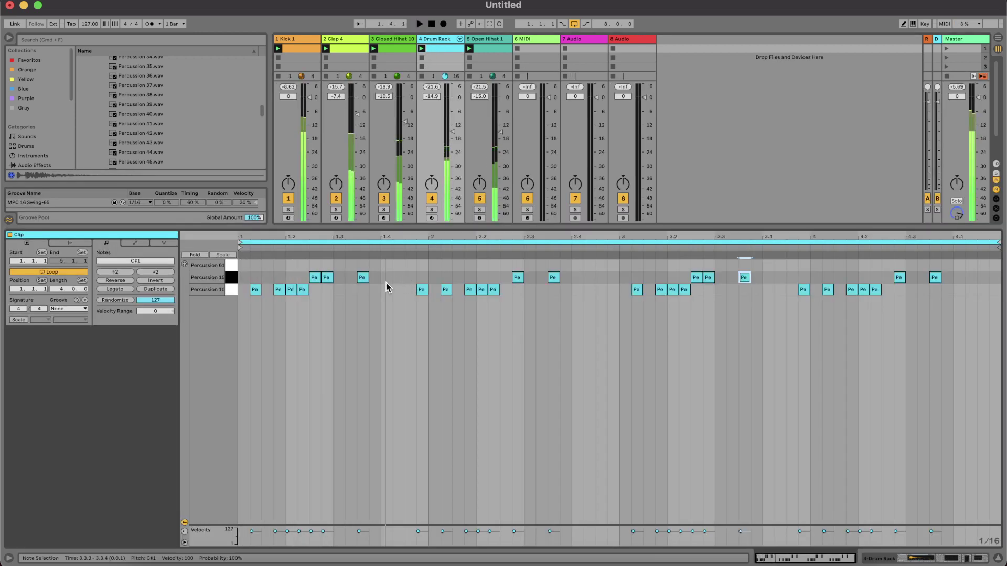
pyautogui.doubleClick(410, 266)
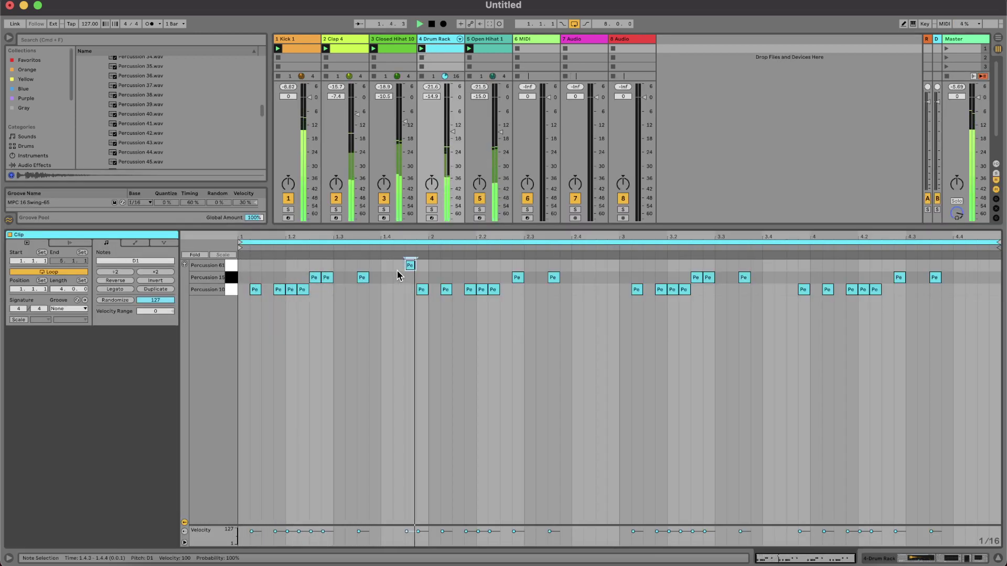
pyautogui.doubleClick(398, 270)
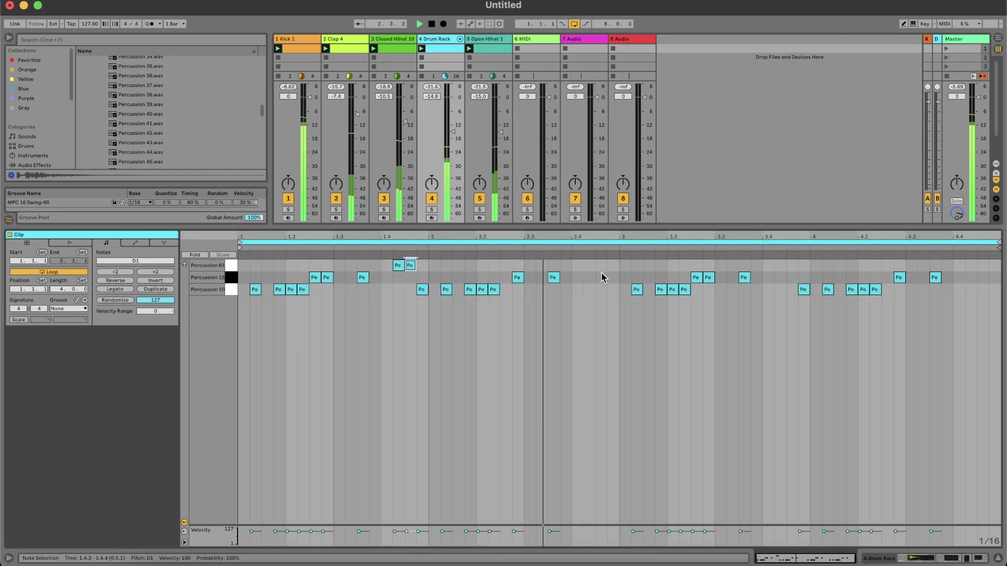
pyautogui.moveTo(621, 268); pyautogui.dragTo(3, 242)
pyautogui.press('super+d')
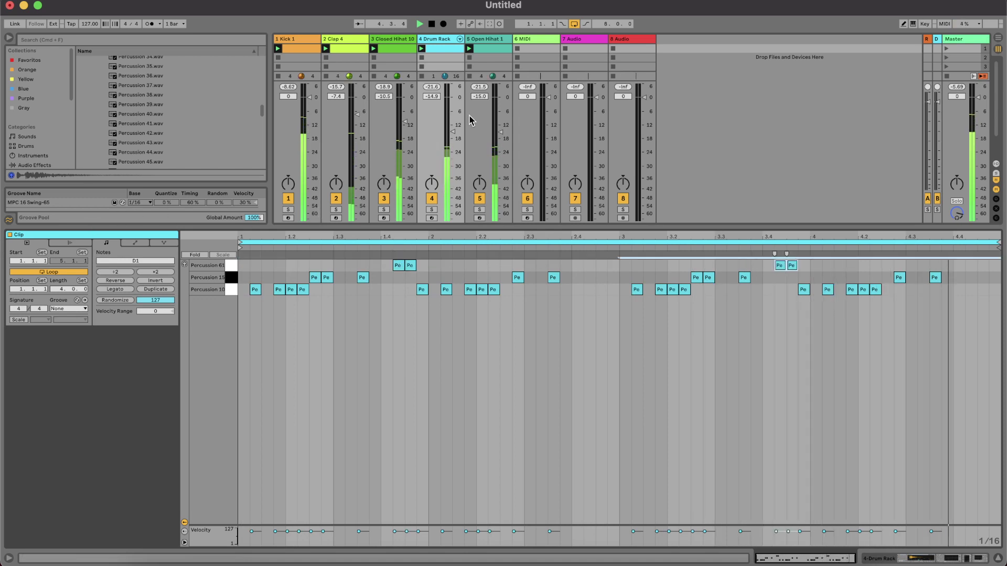
# Step: Show the Drum Rack's devices, stop playback, and audition the samples from Percussion 61.wav back to Percussion 55.wav
pyautogui.click(435, 41)
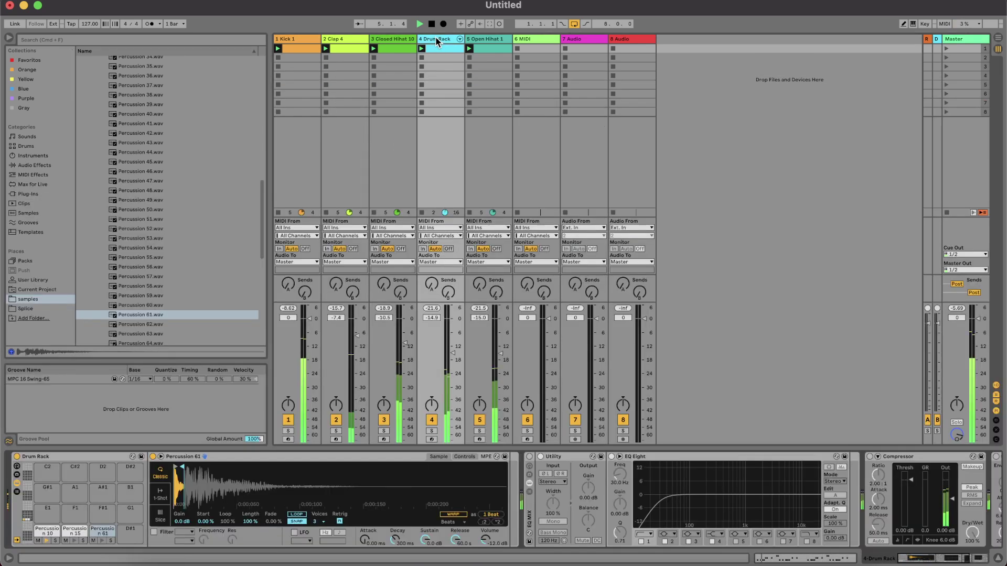
pyautogui.click(137, 327)
pyautogui.click(139, 316)
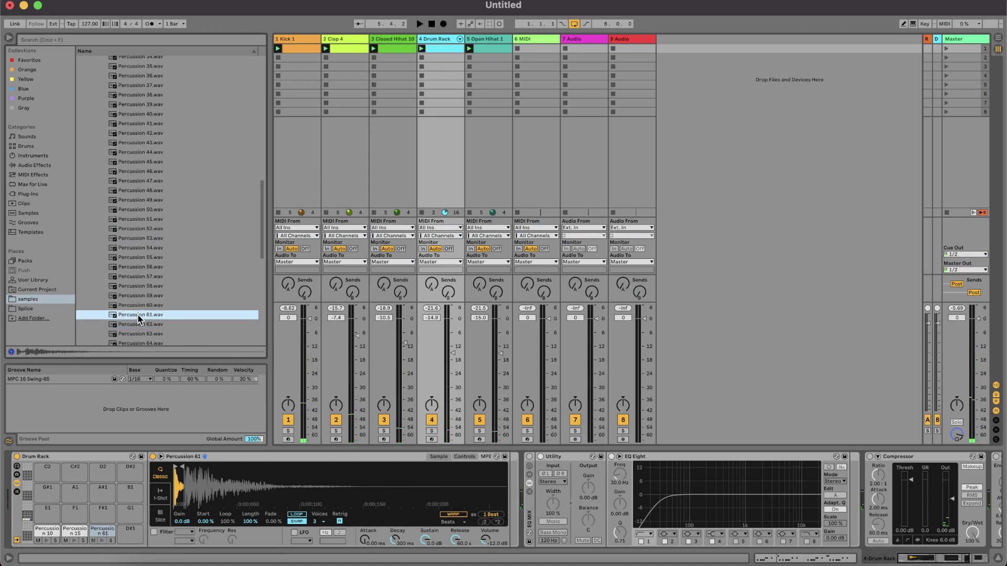
pyautogui.press('Up')
pyautogui.press('Up')
pyautogui.press('Up')
pyautogui.press('Up')
pyautogui.press('Up')
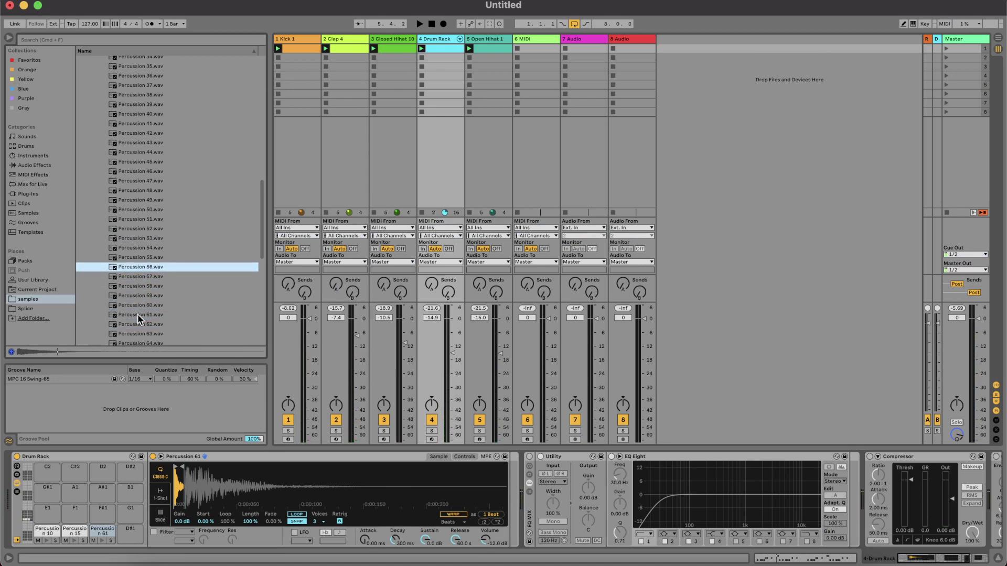
pyautogui.press('Up')
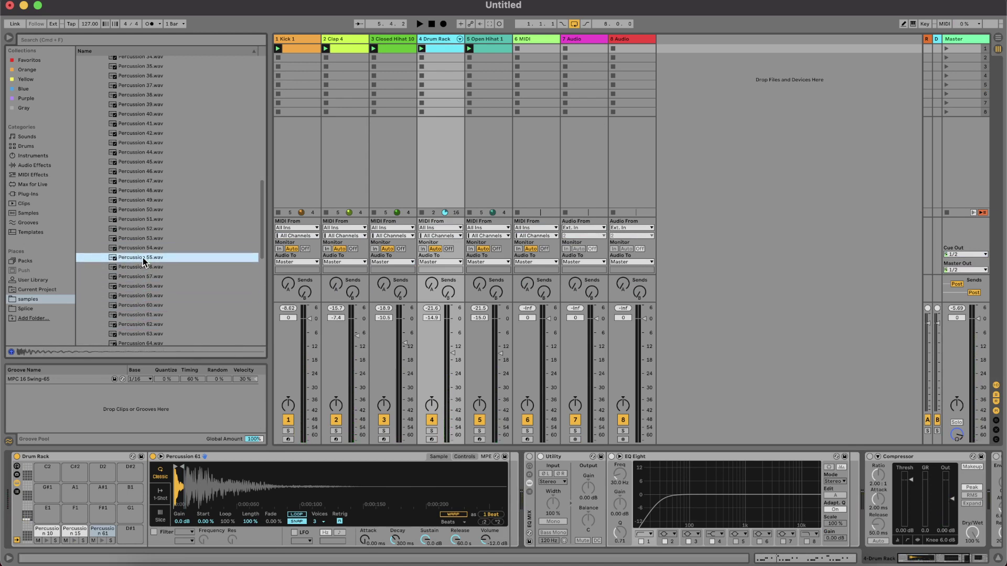
# Step: Replace the Percussion 61 pad's sample with Percussion 55.wav and play the groove from the start
pyautogui.moveTo(100, 531); pyautogui.dragTo(101, 533)
pyautogui.press('space')
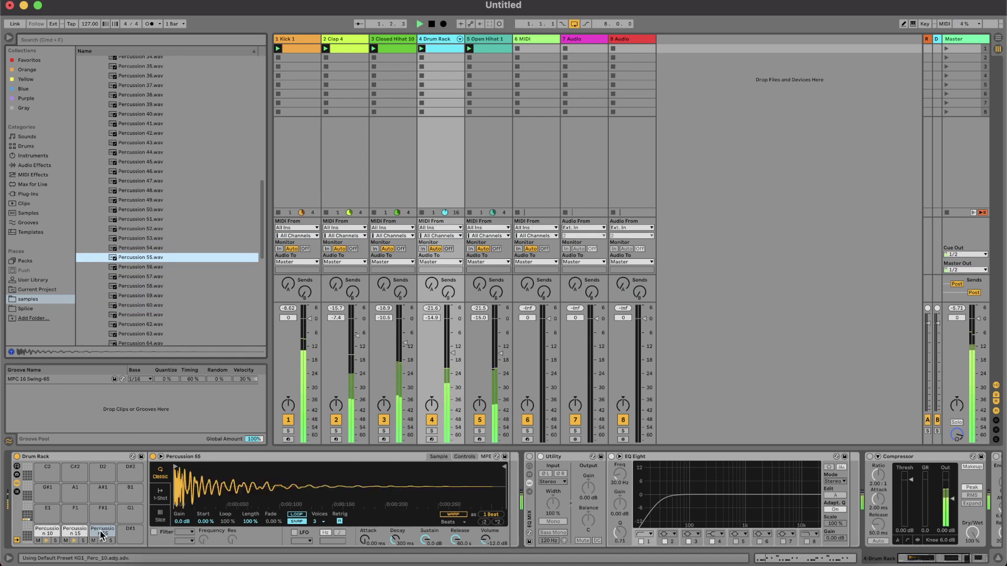
pyautogui.press('space')
pyautogui.press('space')
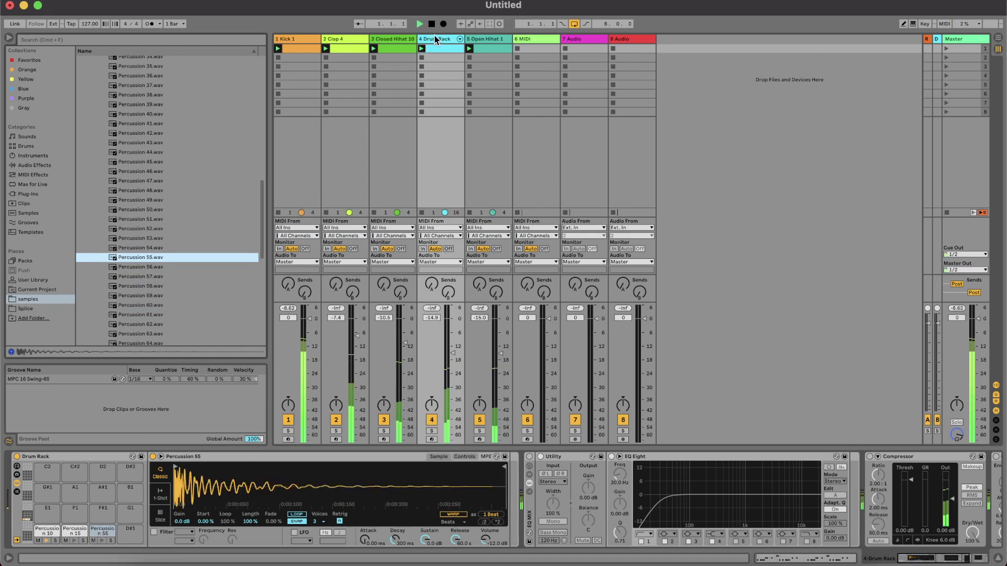
# Step: Rework the first bar's Percussion 55 notes into a single hit on 1.4.4, deleting the Percussion 10 note there
pyautogui.doubleClick(439, 49)
pyautogui.press('space')
pyautogui.click(396, 268)
pyautogui.press('Delete')
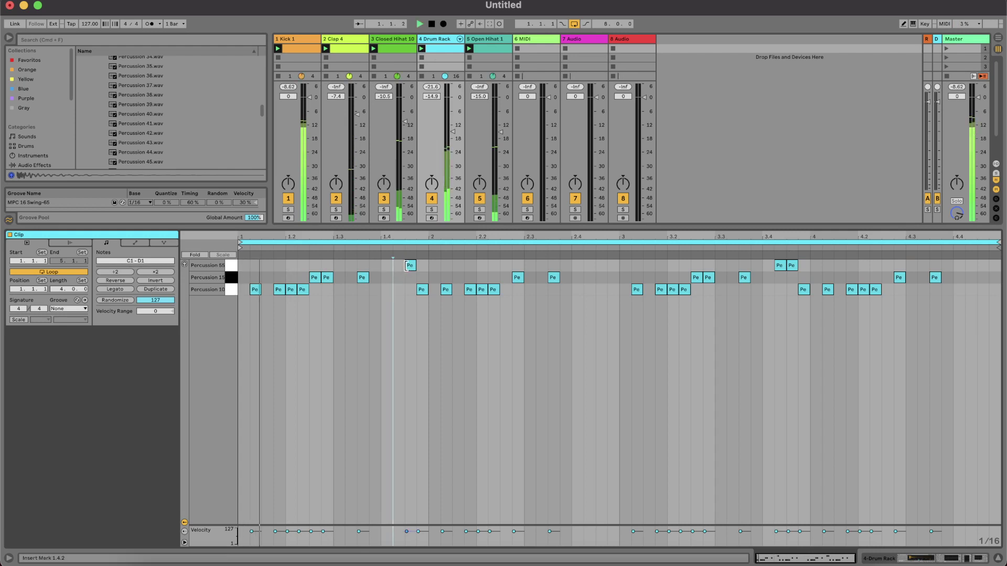
pyautogui.click(410, 266)
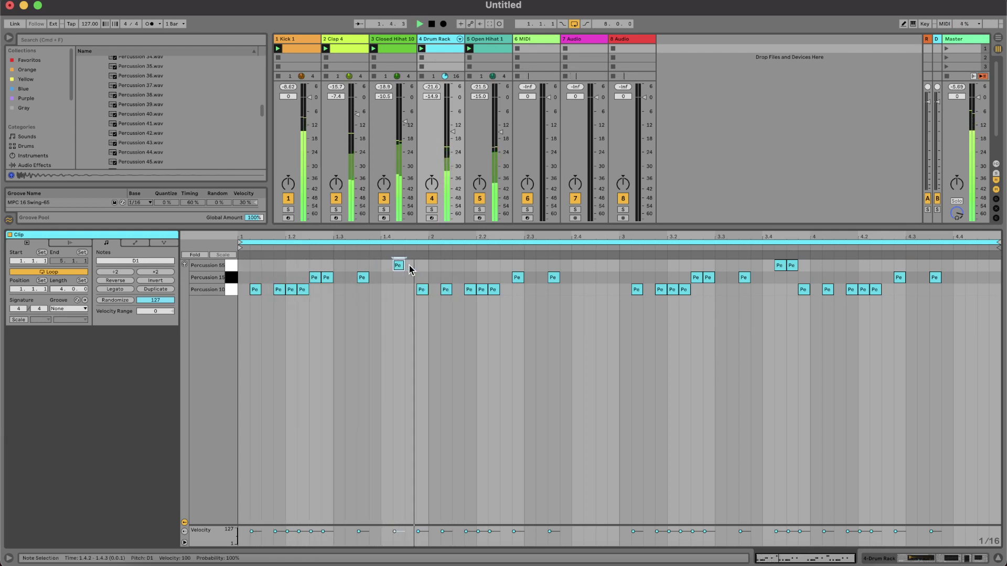
pyautogui.press('Right')
pyautogui.doubleClick(423, 292)
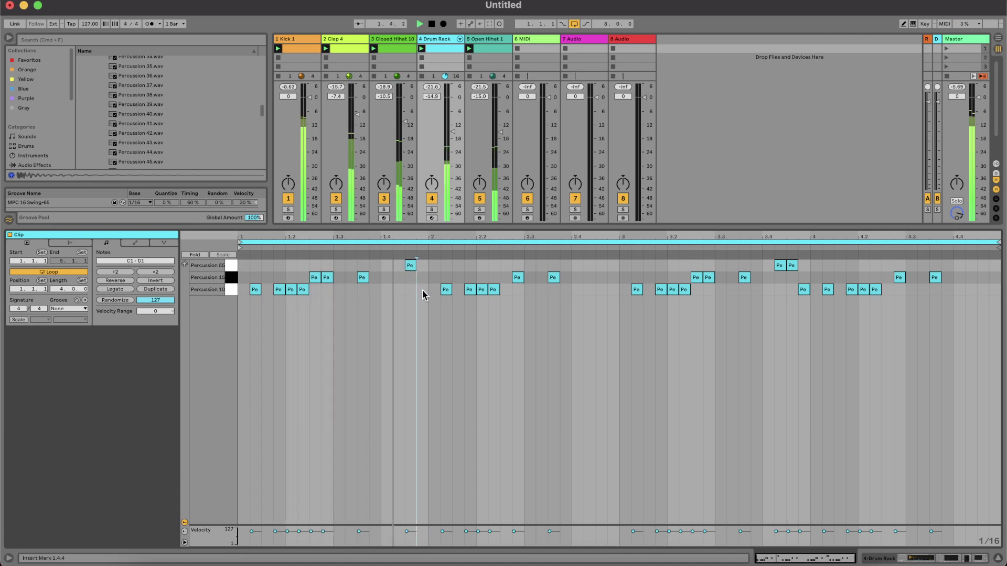
pyautogui.doubleClick(422, 266)
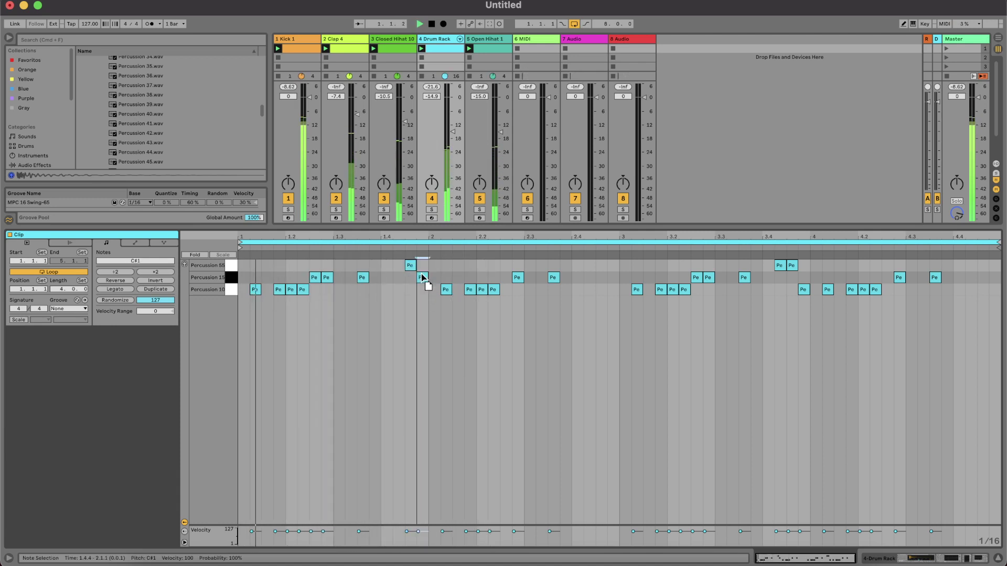
pyautogui.doubleClick(413, 266)
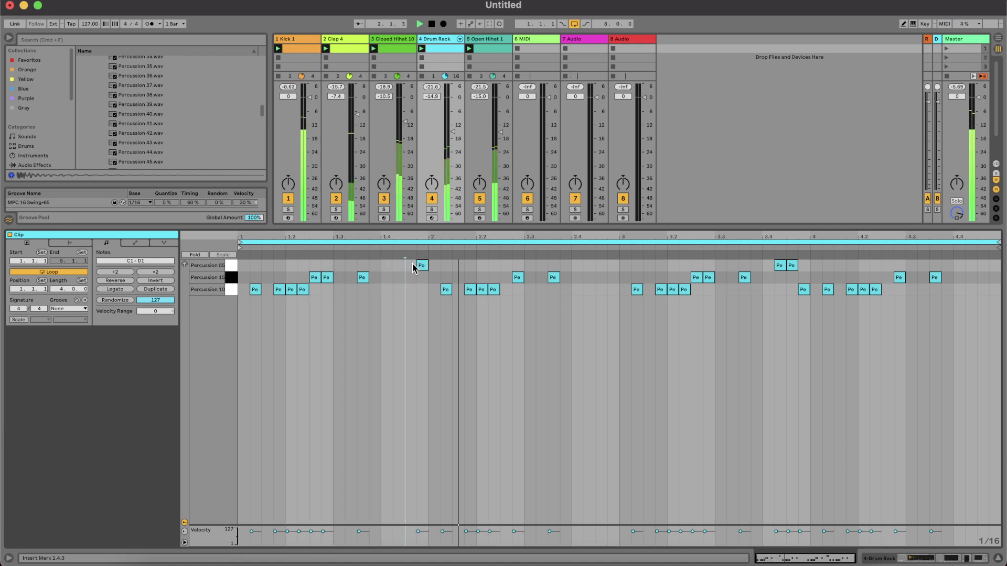
# Step: Add Percussion 55 notes on 3.4.1 and 3.4.4, and delete the Percussion 10 note on 3.4.4
pyautogui.doubleClick(768, 266)
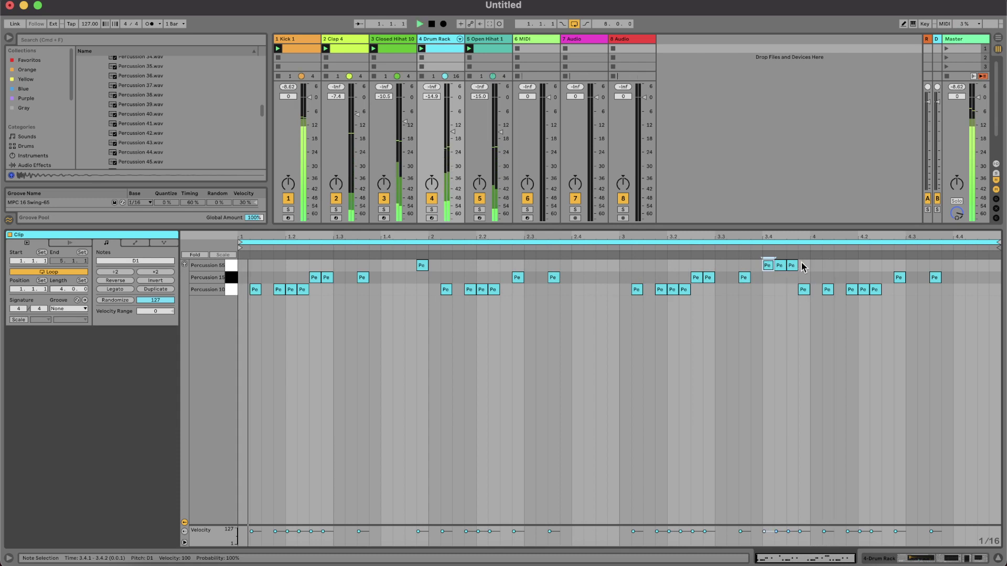
pyautogui.doubleClick(804, 266)
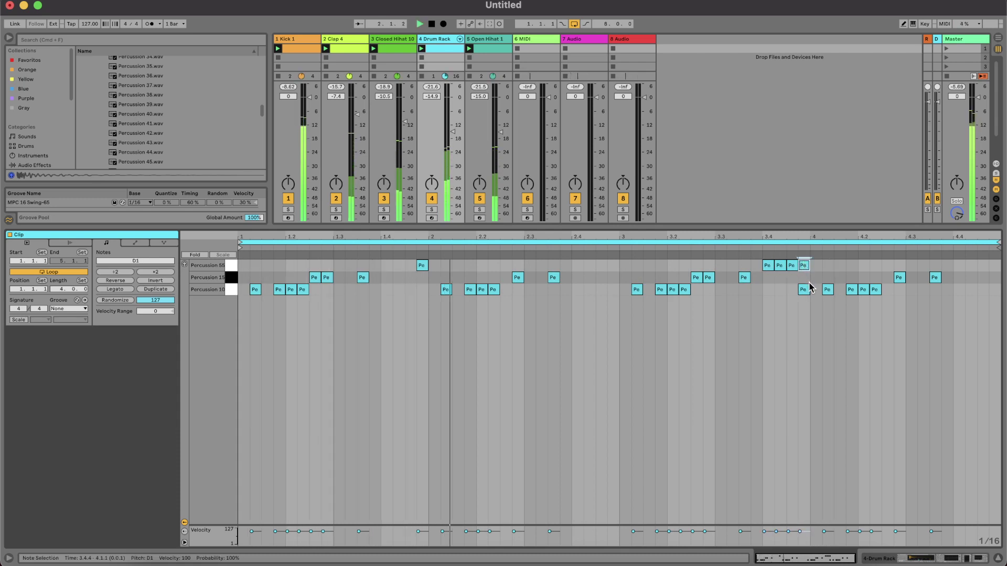
pyautogui.click(804, 290)
pyautogui.doubleClick(804, 290)
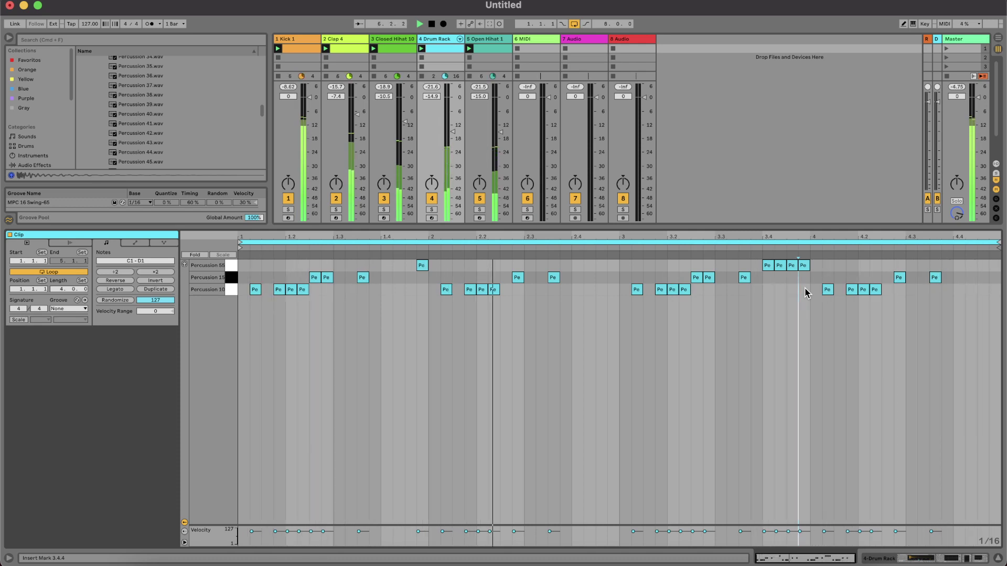
# Step: Hide the clip view, collapse the Percussion sample folder, and insert a new MIDI track after the Drum Rack track
pyautogui.click(531, 225)
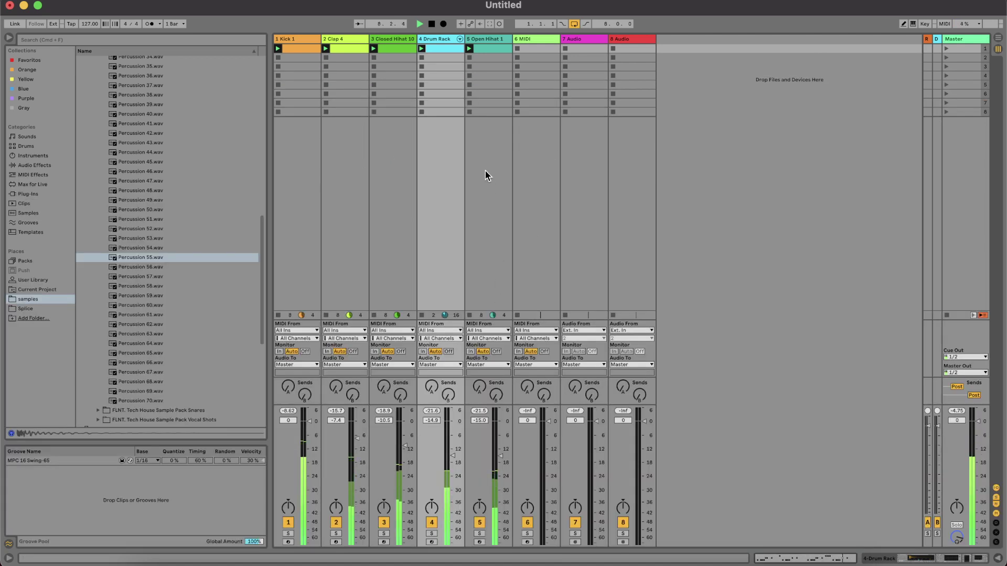
pyautogui.scroll(10, 125, 153)
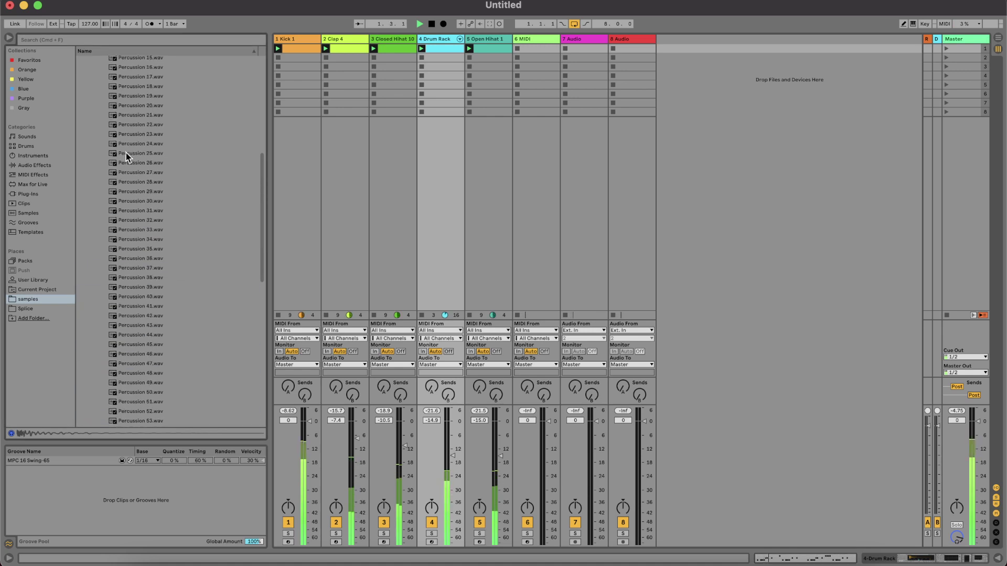
pyautogui.click(98, 168)
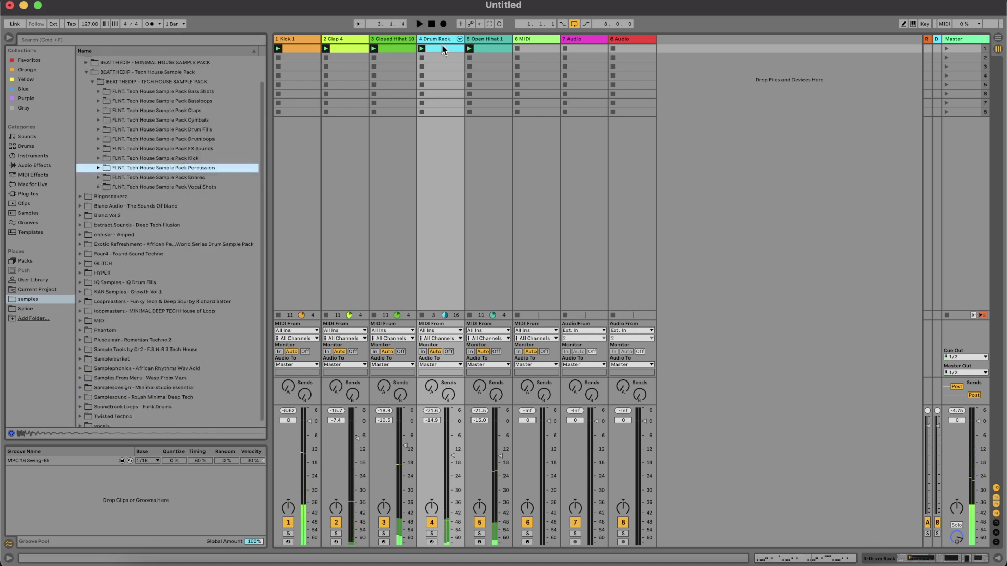
pyautogui.press('super+shift+t')
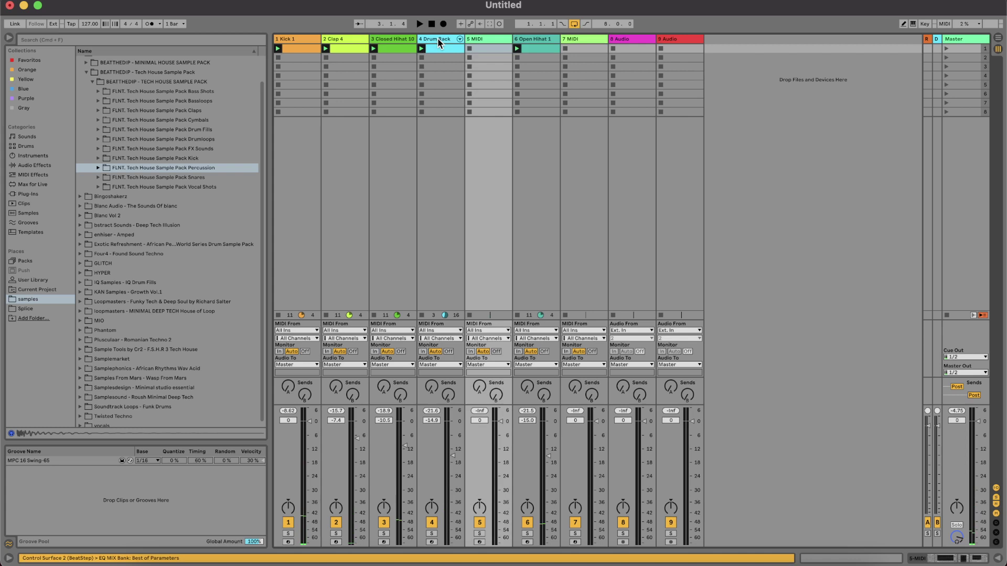
# Step: Expand the tech house pack's Snares folder and audition its samples from Snare 2.wav up to Snare 9.wav
pyautogui.click(100, 177)
pyautogui.click(98, 177)
pyautogui.click(141, 196)
pyautogui.press('Down')
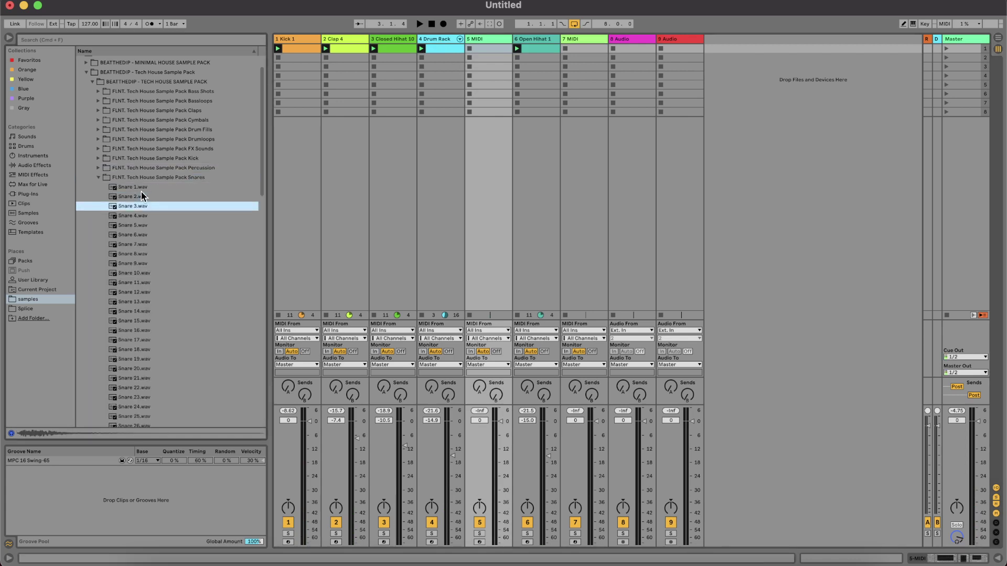
pyautogui.press('Down')
pyautogui.press('Down')
pyautogui.press('Down')
pyautogui.press('Down')
pyautogui.press('Up')
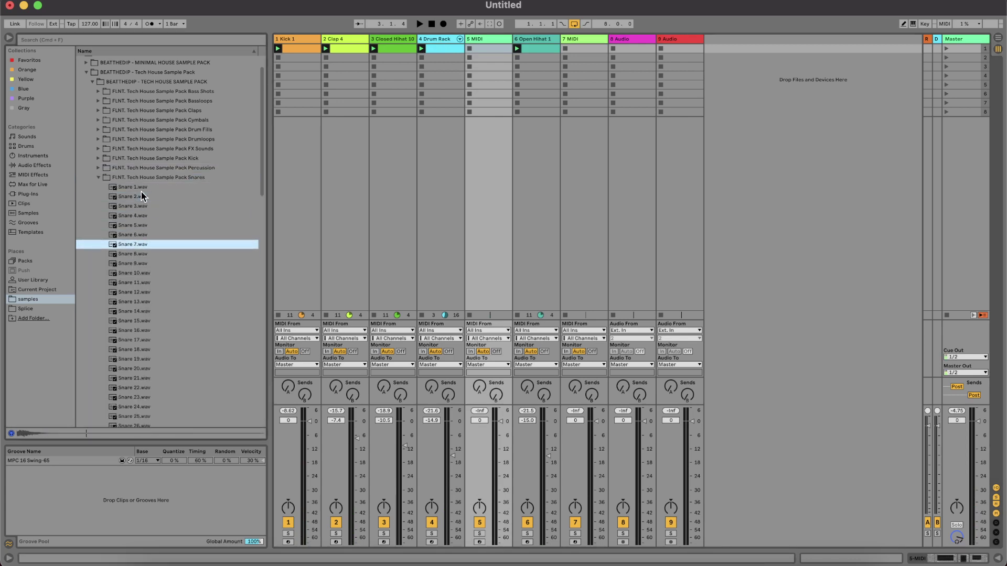
pyautogui.press('Down')
pyautogui.press('Down')
pyautogui.press('Down')
pyautogui.press('Up')
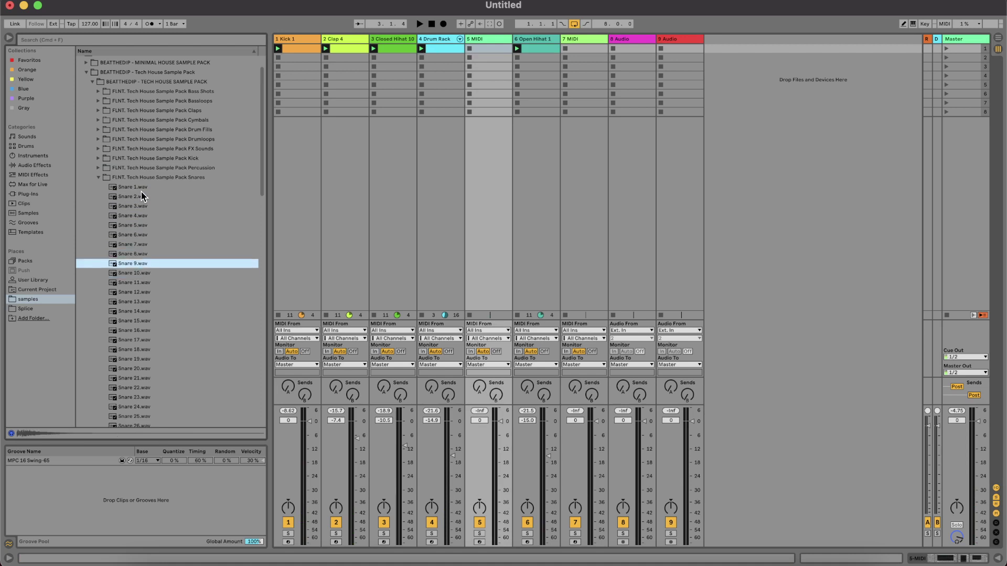
# Step: Load Snare 9.wav onto the new MIDI track, create a one-bar clip, and place a snare note on 1.2.4, raising its pitch
pyautogui.doubleClick(141, 264)
pyautogui.press('space')
pyautogui.doubleClick(483, 48)
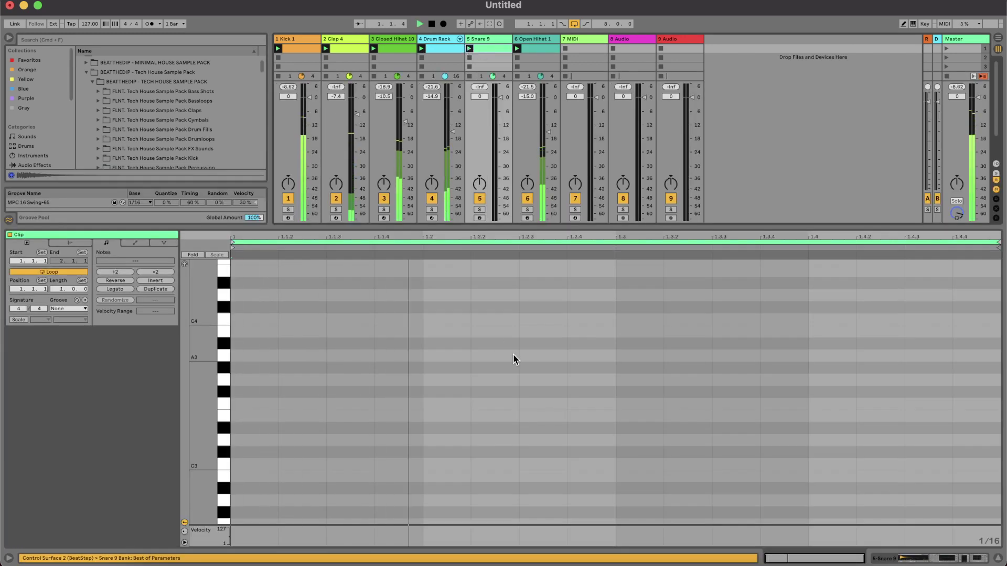
pyautogui.doubleClick(603, 505)
pyautogui.press('Up')
pyautogui.press('Up')
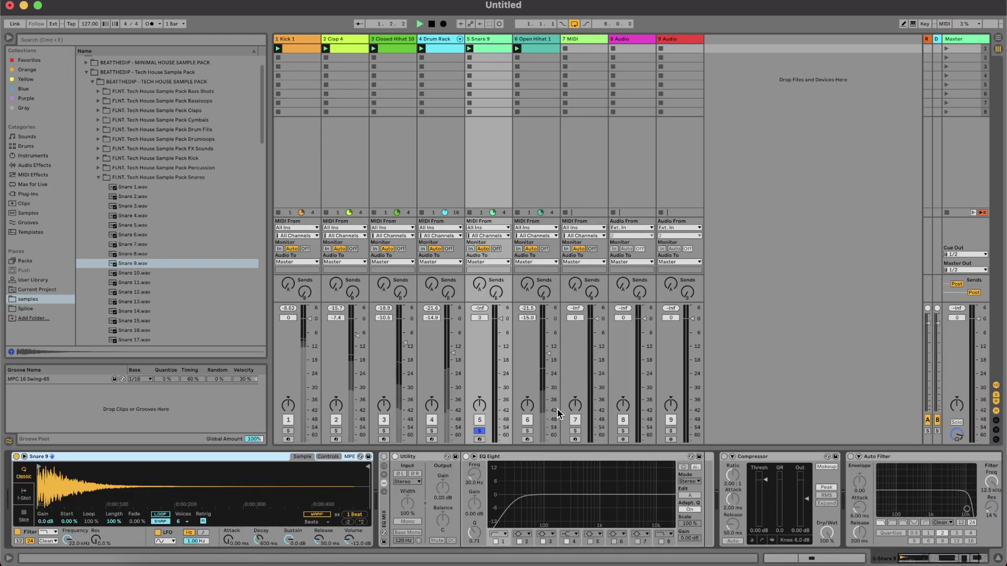
# Step: Set the Snare 9 track's volume to -14.2 dB while the groove plays
pyautogui.press('space')
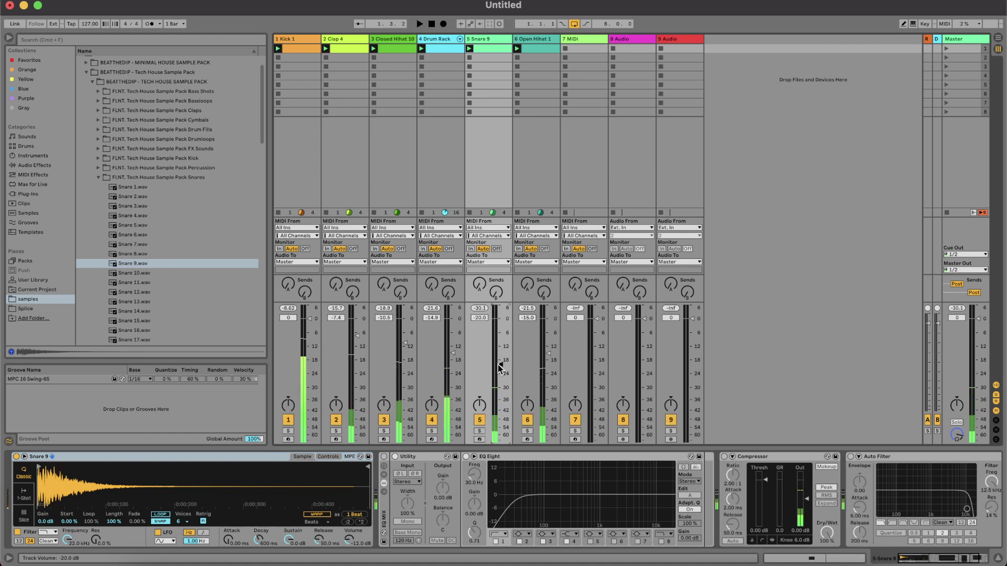
pyautogui.moveTo(501, 355); pyautogui.dragTo(501, 352)
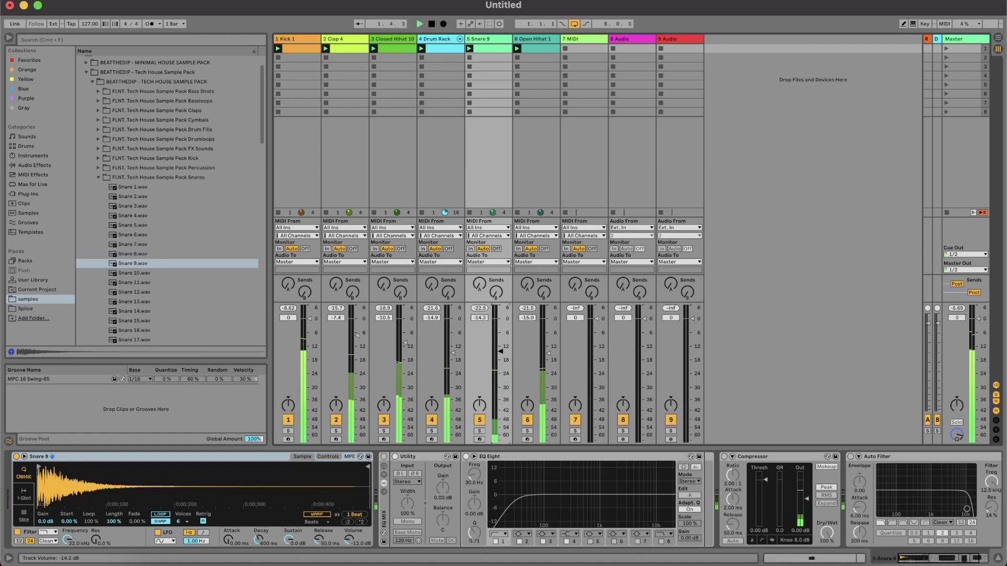
# Step: Move the snare note in the Snare 9 clip to 1.4.4 and duplicate the loop to two bars
pyautogui.doubleClick(499, 48)
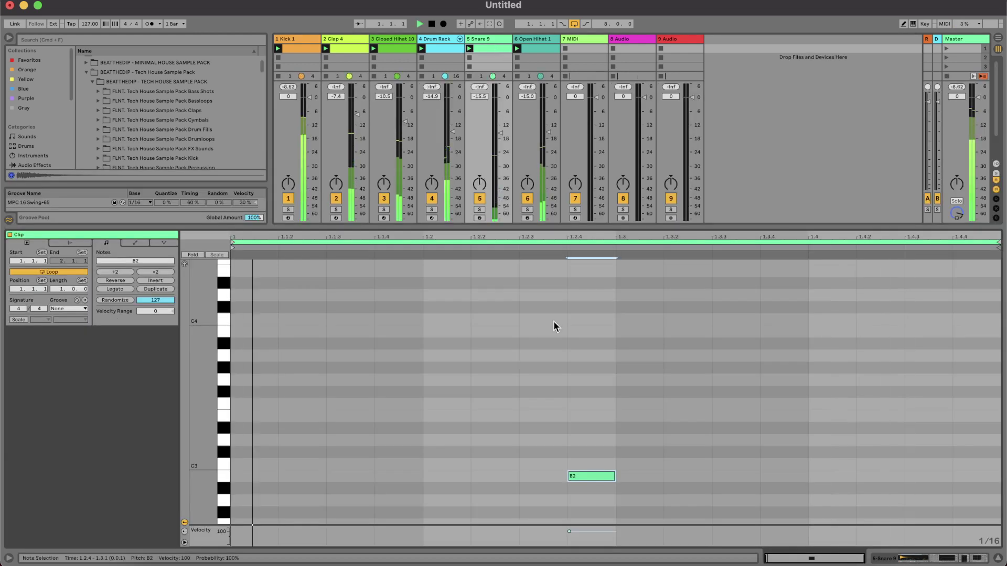
pyautogui.moveTo(577, 475); pyautogui.dragTo(962, 474)
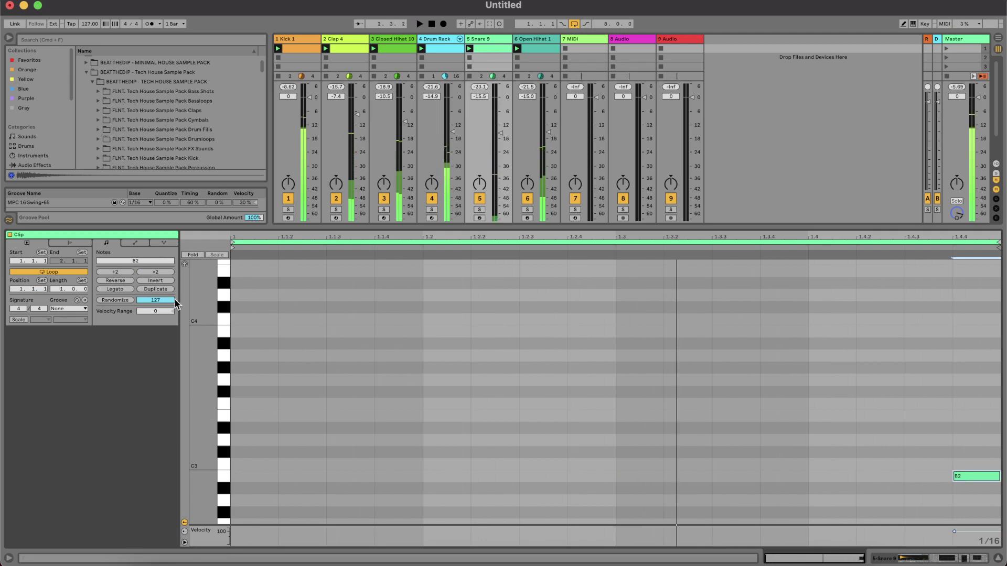
pyautogui.click(157, 289)
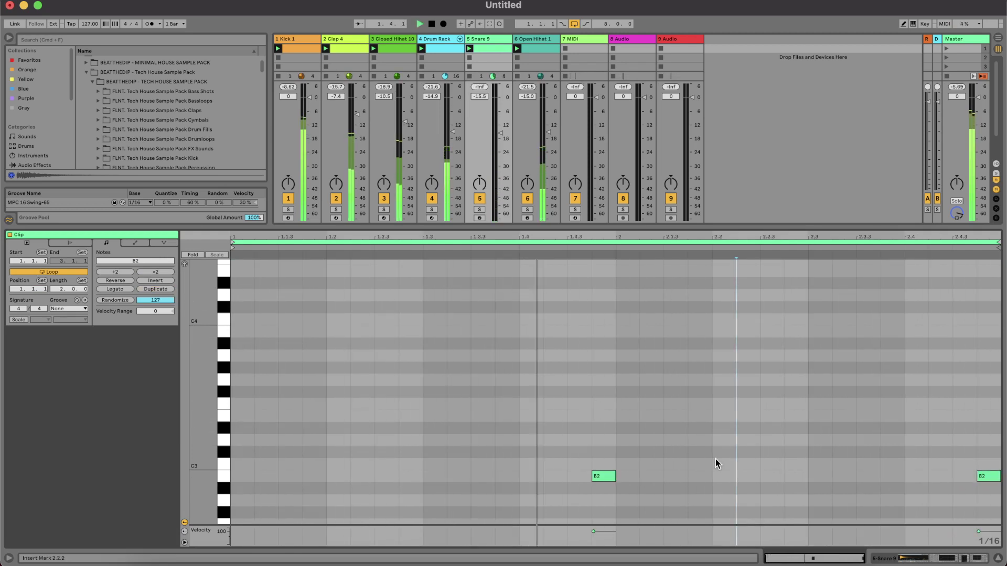
# Step: Add B2 snare notes at 2.4.3 and 1.1.2 in the two-bar Snare 9 clip
pyautogui.doubleClick(941, 476)
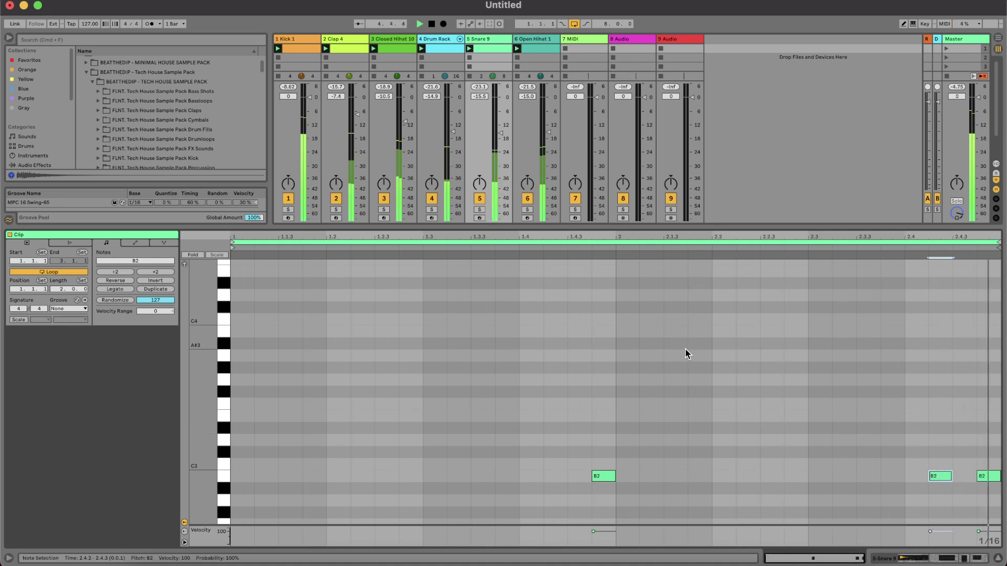
pyautogui.moveTo(939, 479); pyautogui.dragTo(966, 479)
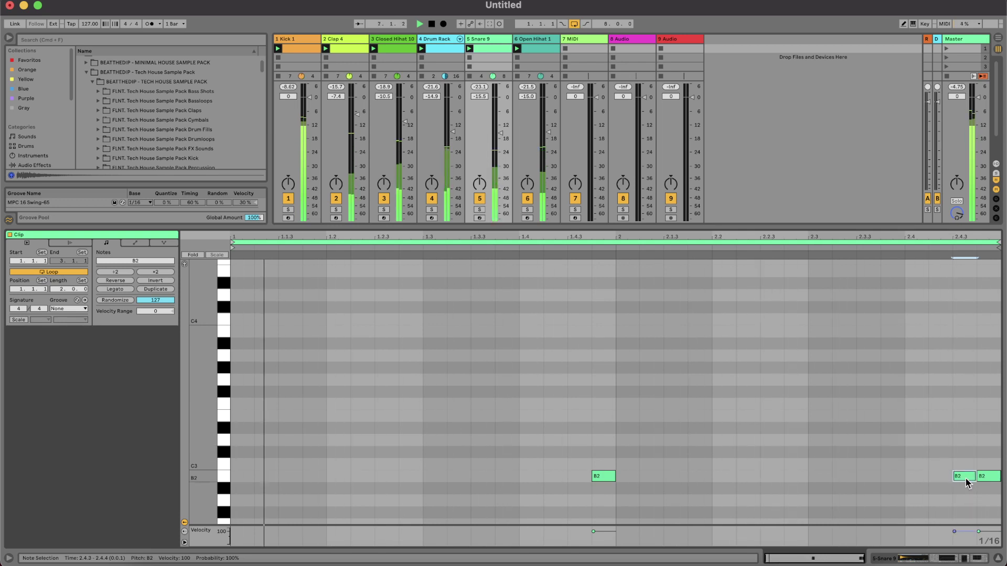
pyautogui.doubleClick(266, 477)
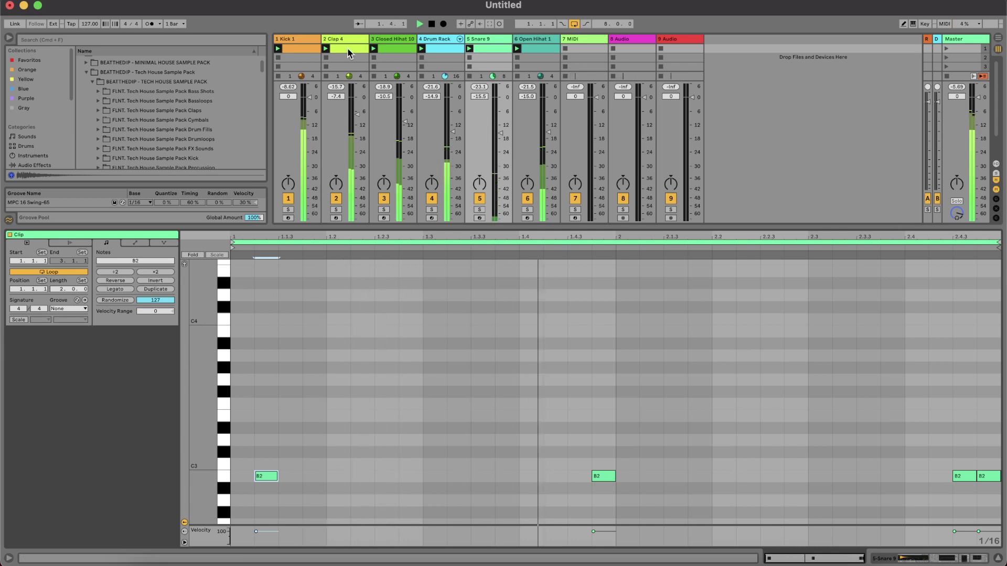
# Step: Try the MPC 16 Swing-65 groove on all six clips from Kick 1 to Open Hihat 1, and undo it
pyautogui.click(309, 49)
pyautogui.keyDown('shift'); pyautogui.click(544, 51); pyautogui.keyUp('shift')
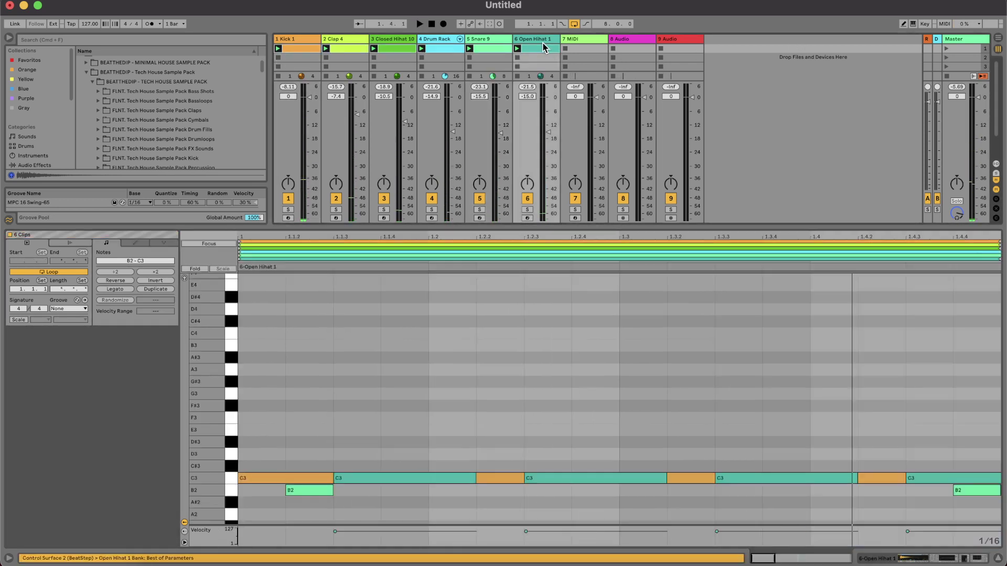
pyautogui.click(31, 6)
pyautogui.press('Escape')
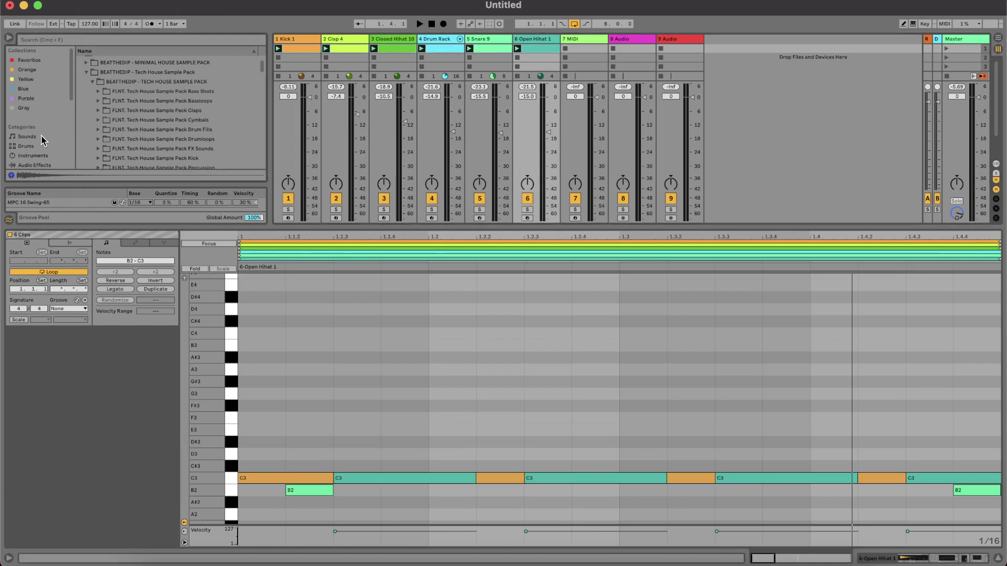
pyautogui.click(61, 309)
pyautogui.click(67, 319)
pyautogui.press('space')
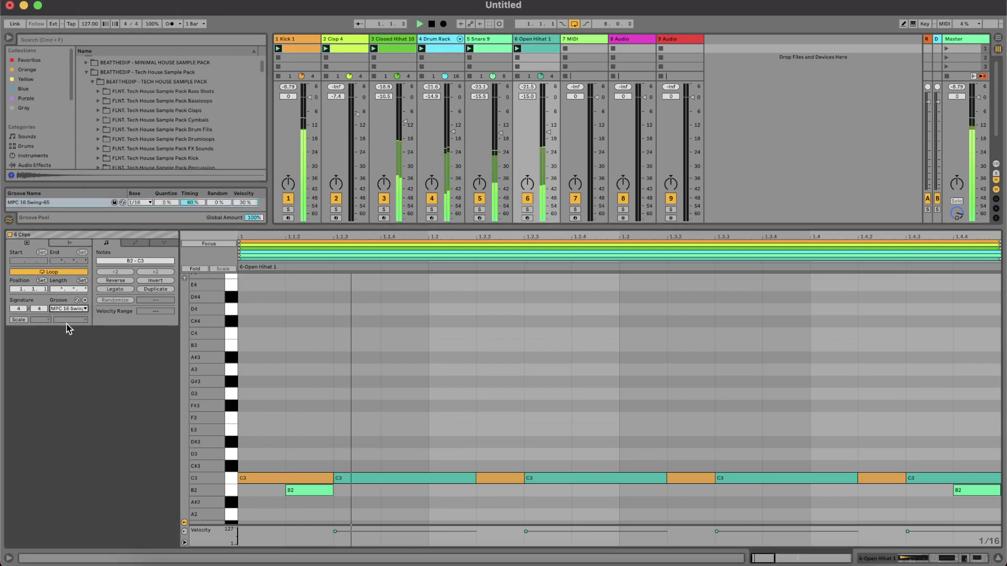
pyautogui.press('space')
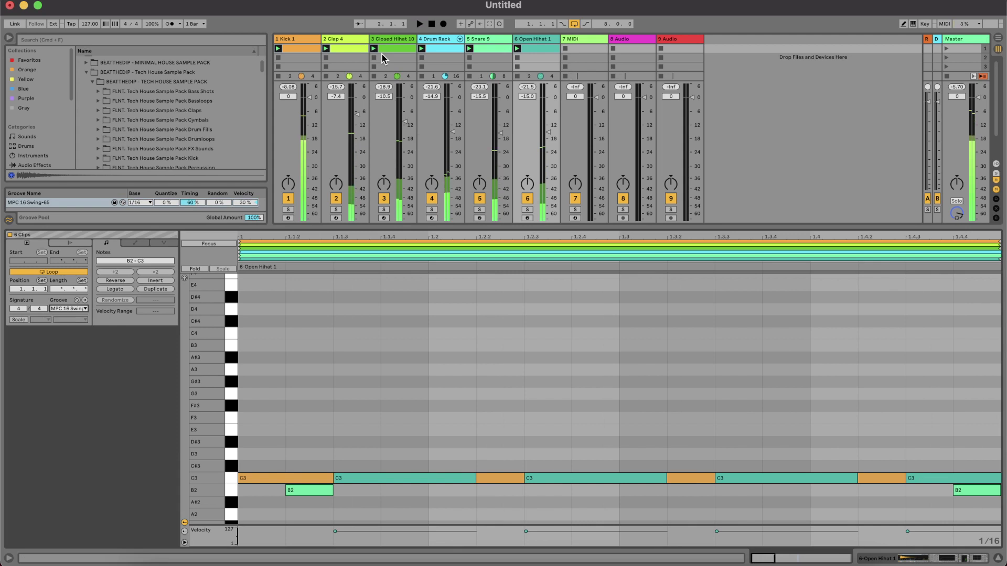
pyautogui.press('super+z')
pyautogui.press('space')
# Step: Insert a new MIDI track directly after the Closed Hihat 10 track
pyautogui.doubleClick(439, 40)
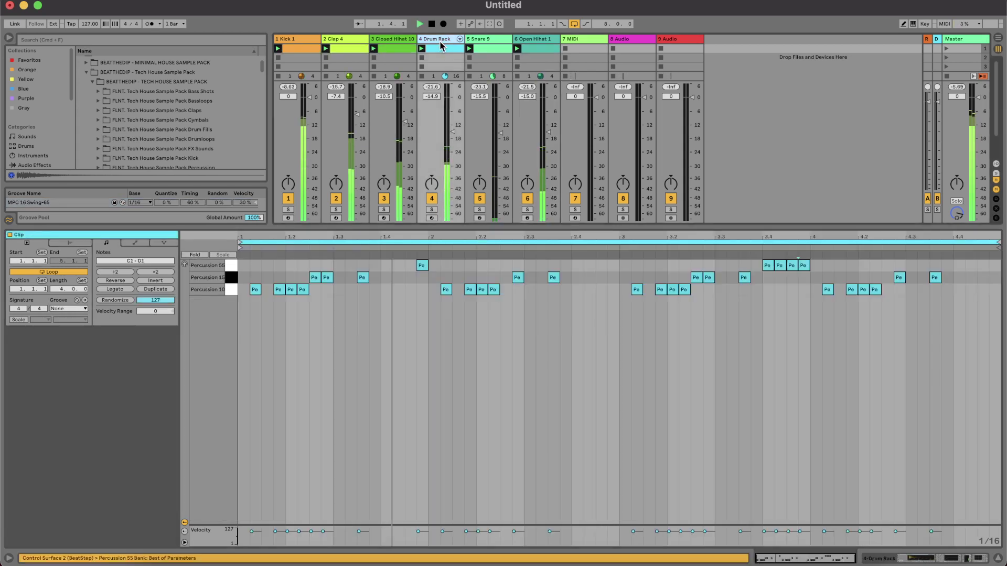
pyautogui.click(393, 40)
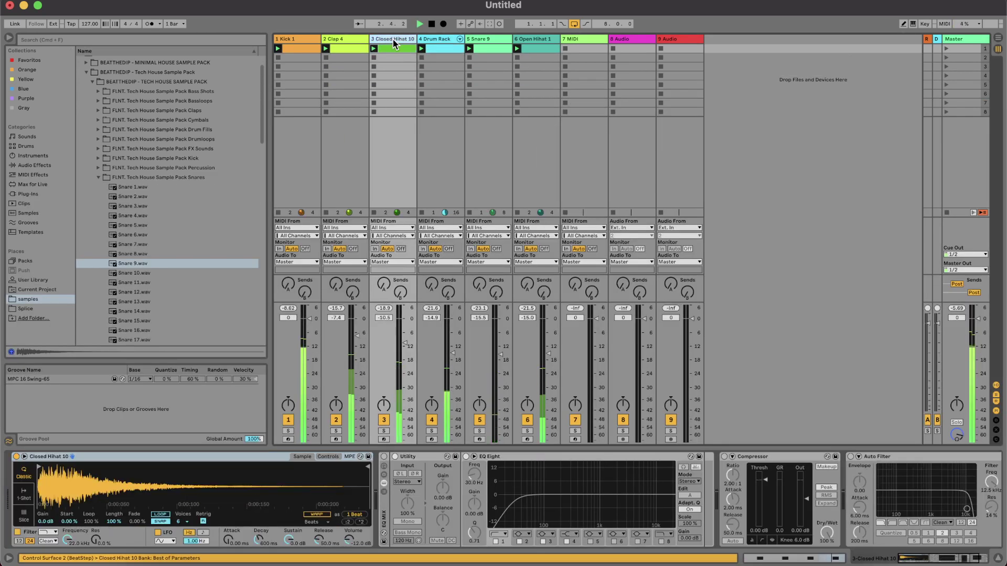
pyautogui.press('shift+super+t')
# Step: Search the instruments for "drum", load an empty Drum Rack on the new MIDI track, and create a one-bar clip there
pyautogui.click(91, 41)
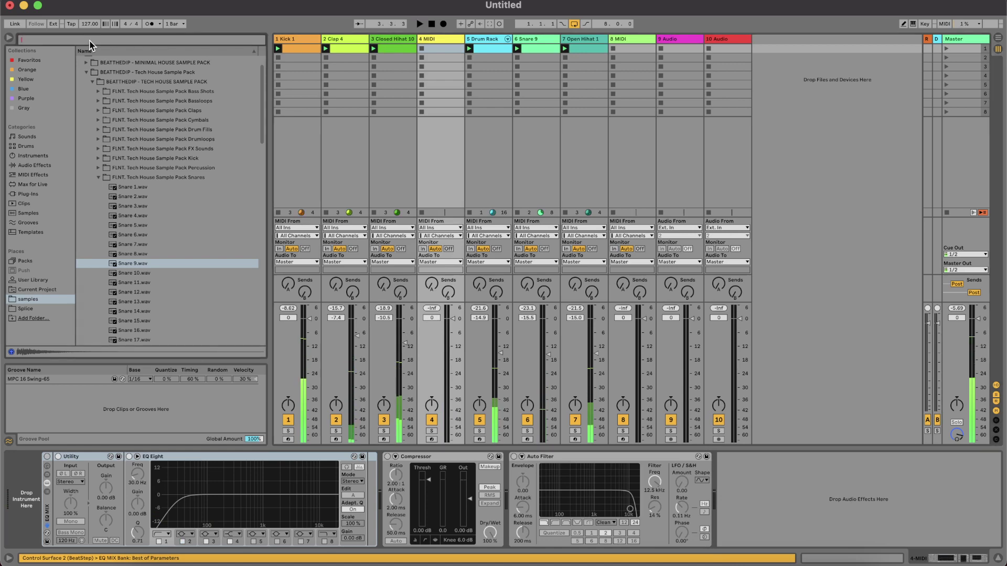
pyautogui.write('drum')
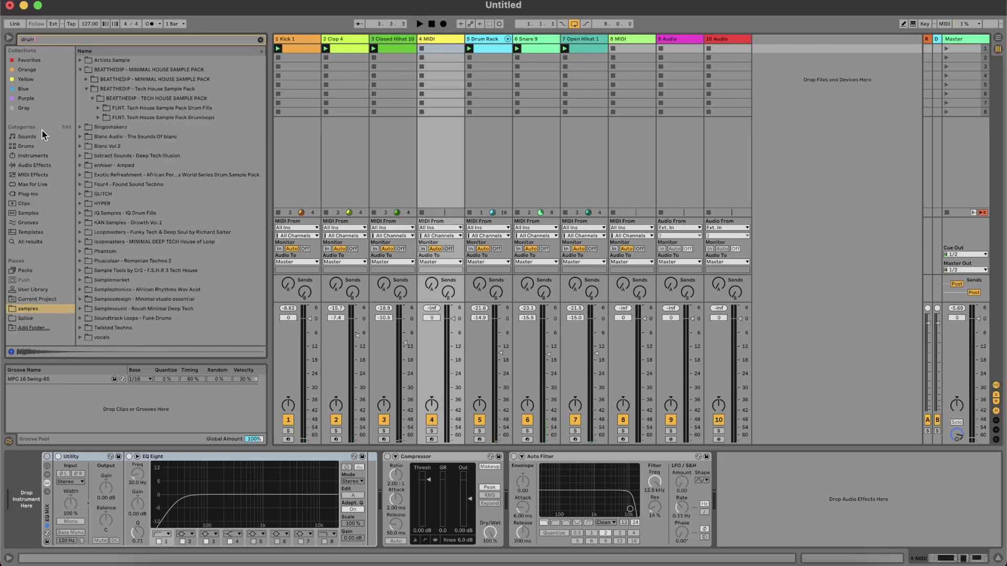
pyautogui.click(34, 153)
pyautogui.doubleClick(107, 60)
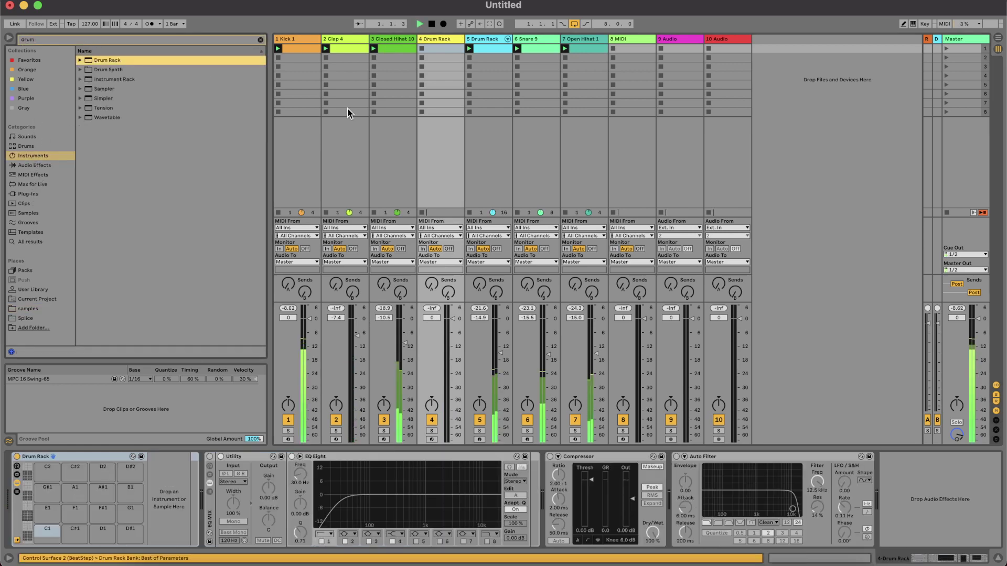
pyautogui.doubleClick(439, 49)
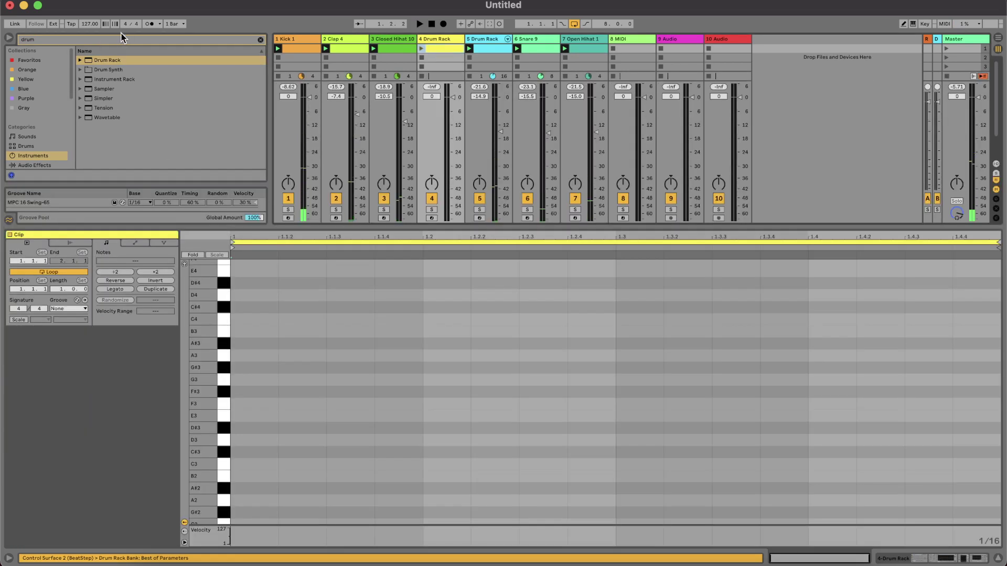
# Step: Search the samples folder for "close" and expand the tech house pack's Cymbals folder down to Closed Hihats
pyautogui.press('BackSpace')
pyautogui.press('BackSpace')
pyautogui.press('BackSpace')
pyautogui.press('BackSpace')
pyautogui.write('close')
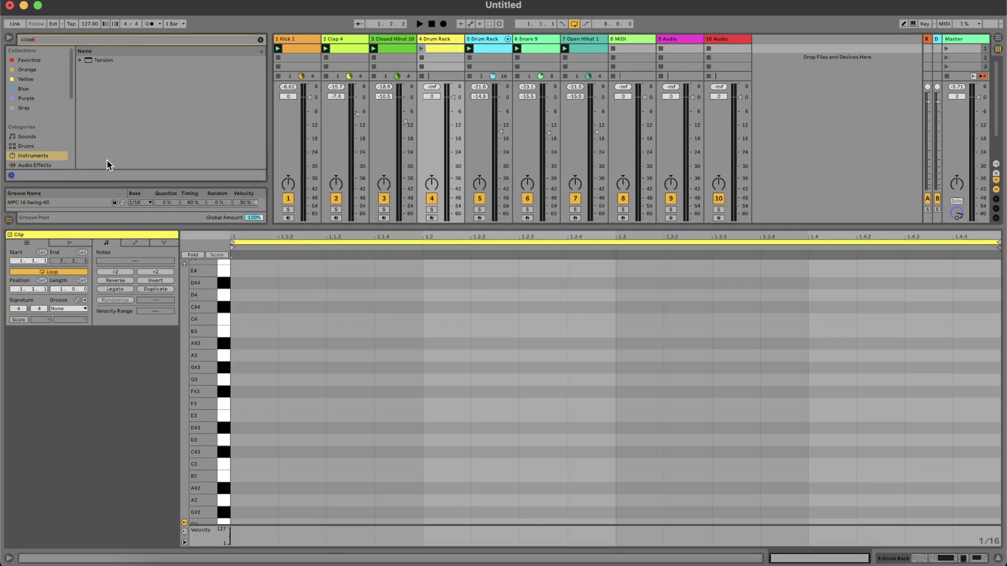
pyautogui.click(301, 225)
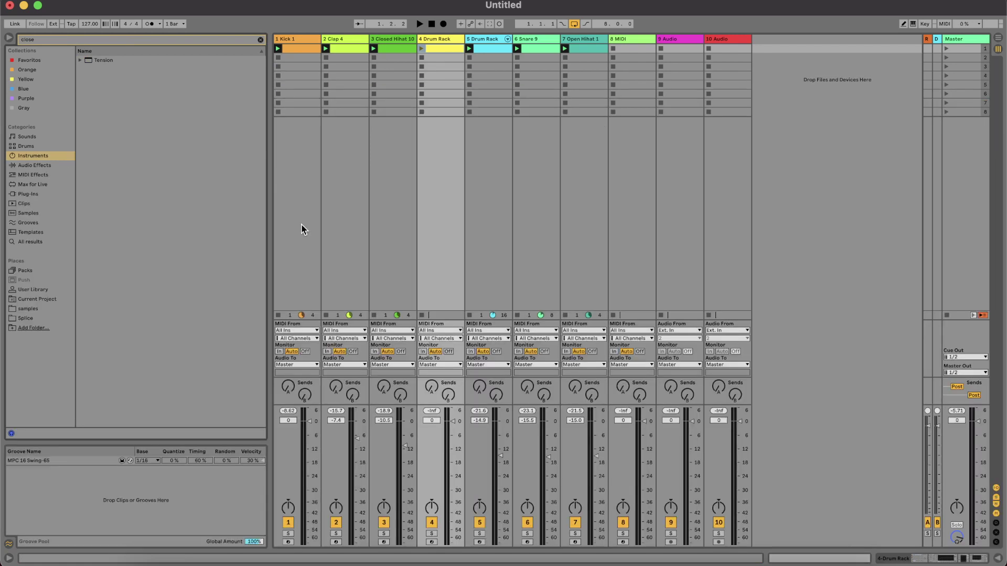
pyautogui.click(26, 310)
pyautogui.click(110, 108)
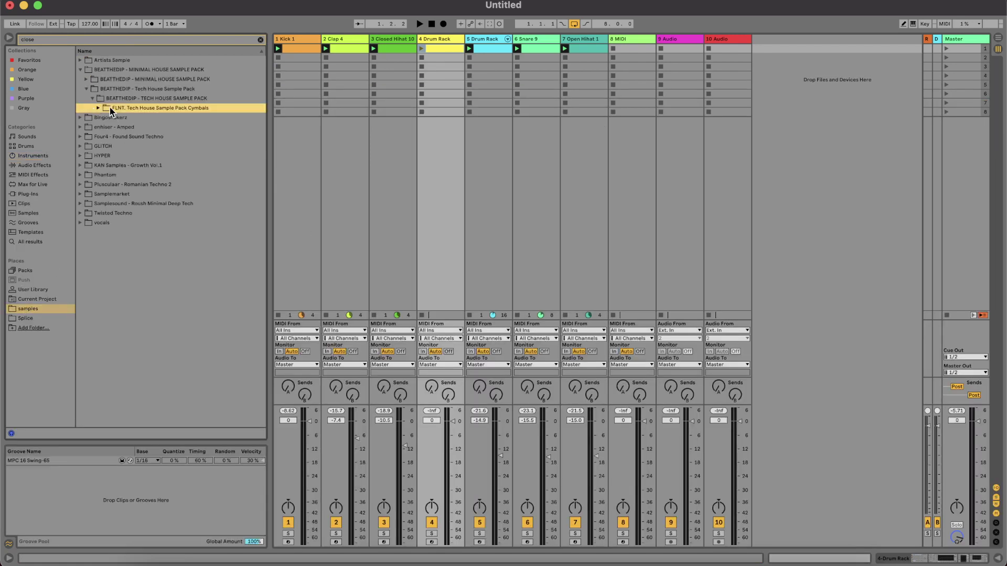
pyautogui.click(96, 108)
pyautogui.click(104, 118)
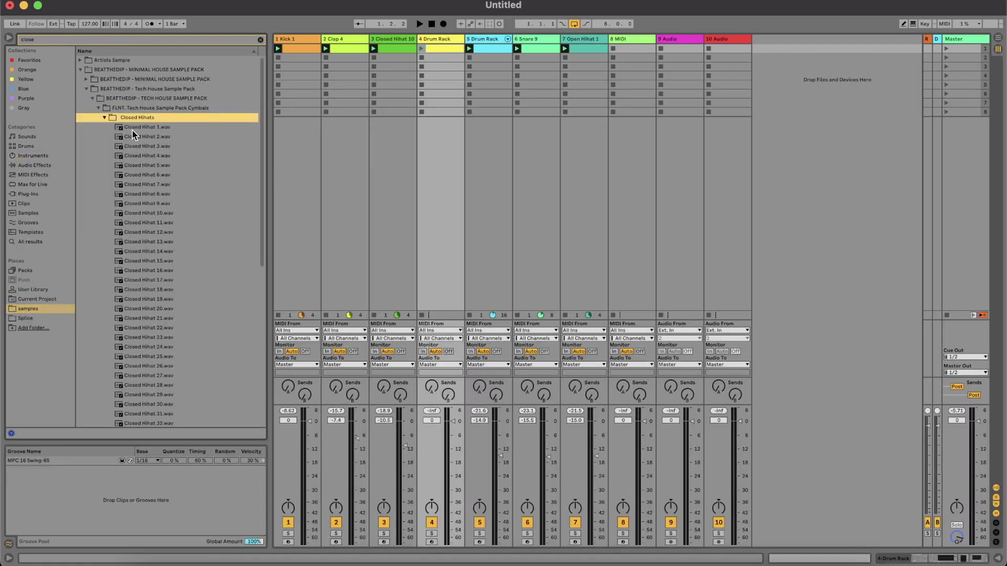
# Step: Audition the first closed hi-hats and load Closed Hihat 2.wav onto the new Drum Rack's C1 pad
pyautogui.click(132, 130)
pyautogui.press('Down')
pyautogui.press('Down')
pyautogui.press('Up')
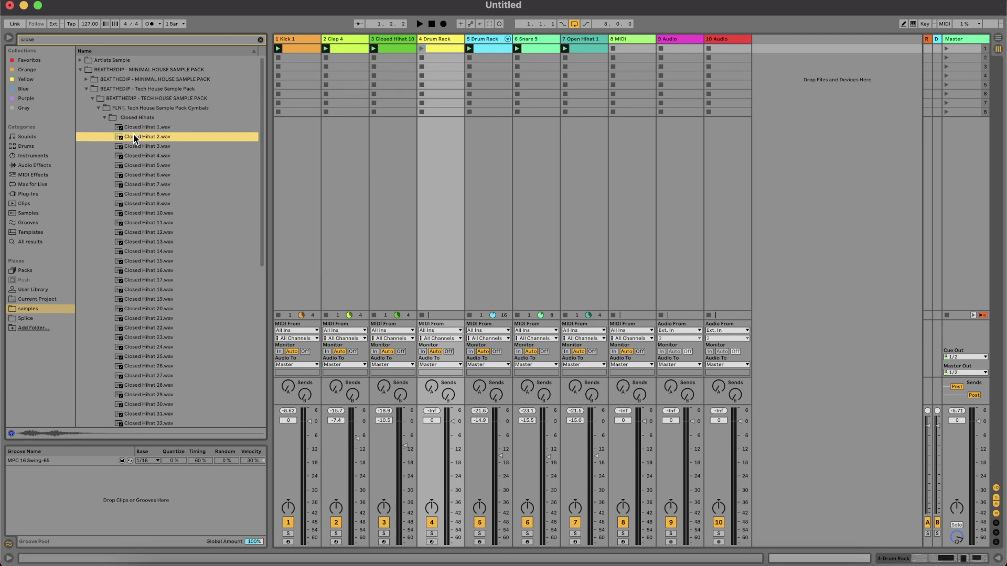
pyautogui.doubleClick(444, 46)
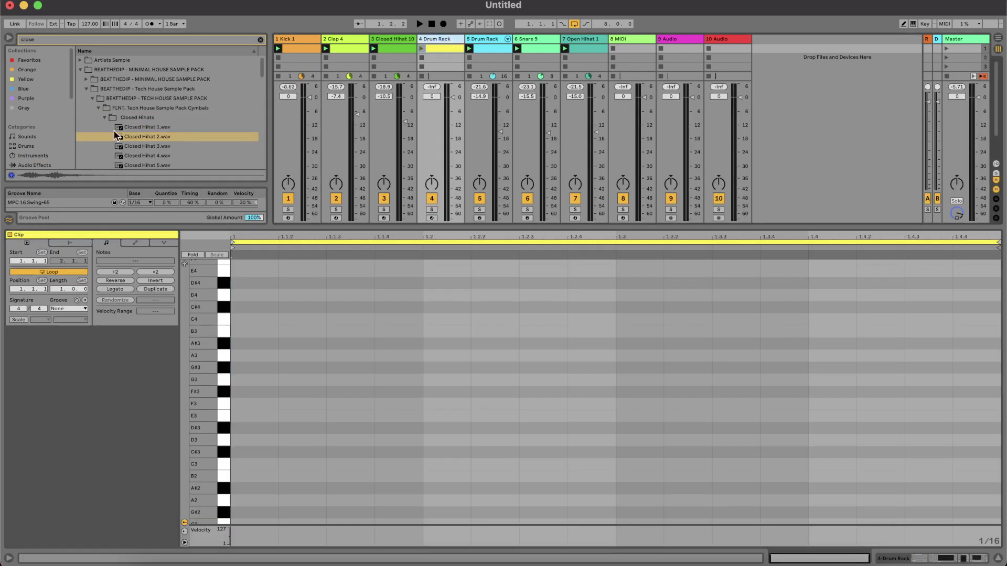
pyautogui.hotkey('shift', 'Tab')
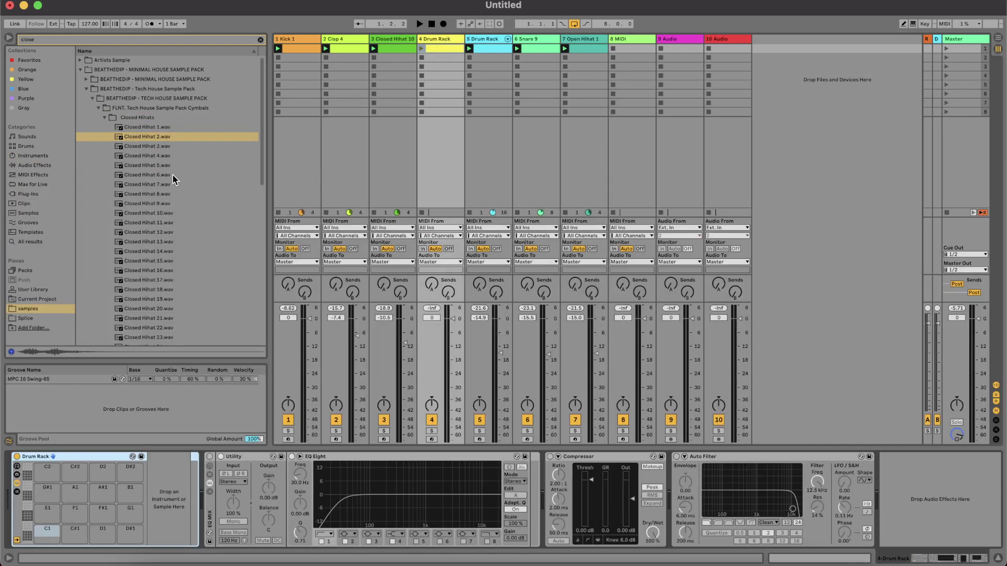
pyautogui.moveTo(146, 138); pyautogui.dragTo(46, 533)
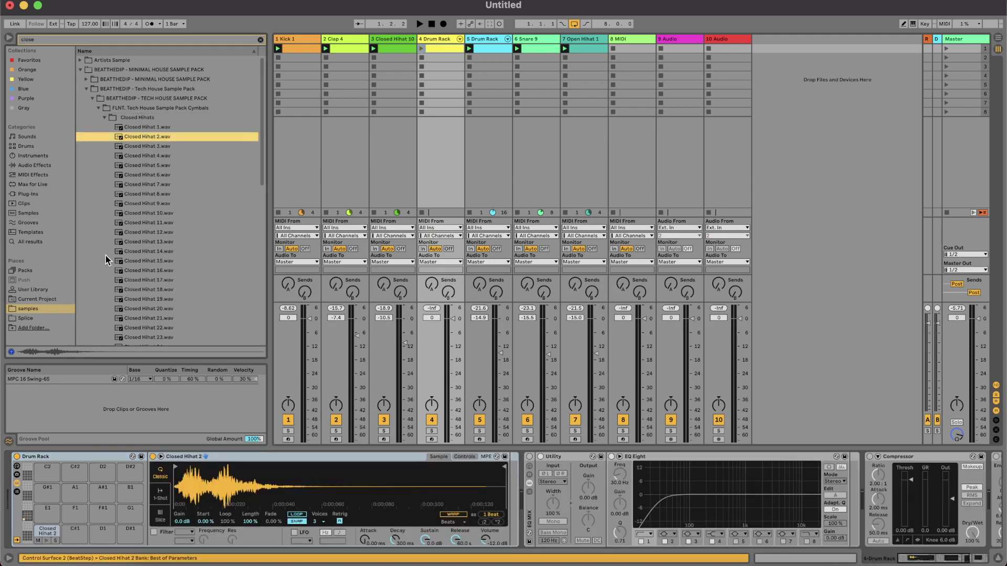
# Step: Load Closed Hihat 5.wav onto the C#1 pad and Closed Hihat 11.wav onto the D1 pad
pyautogui.click(174, 164)
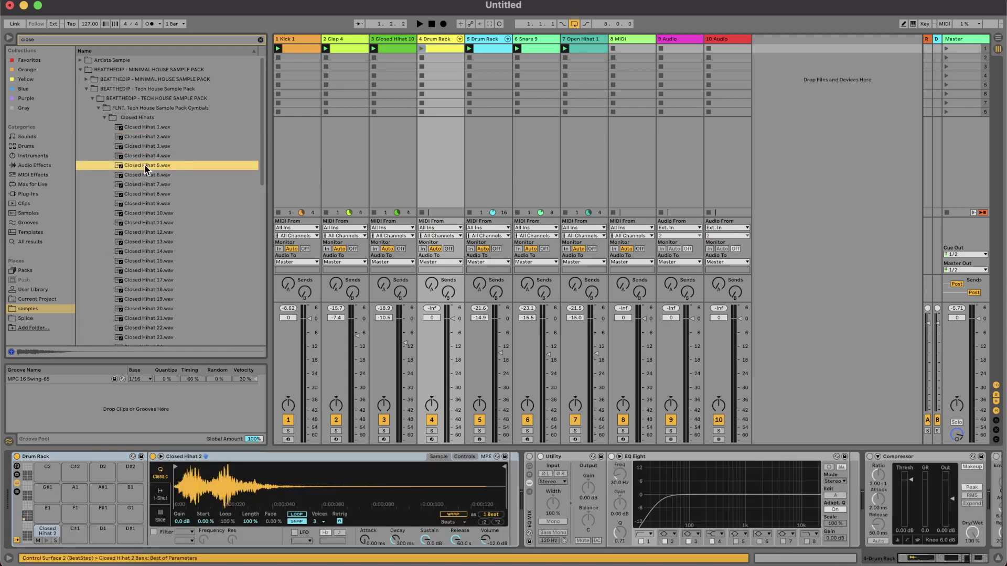
pyautogui.moveTo(84, 564); pyautogui.dragTo(75, 532)
pyautogui.click(146, 222)
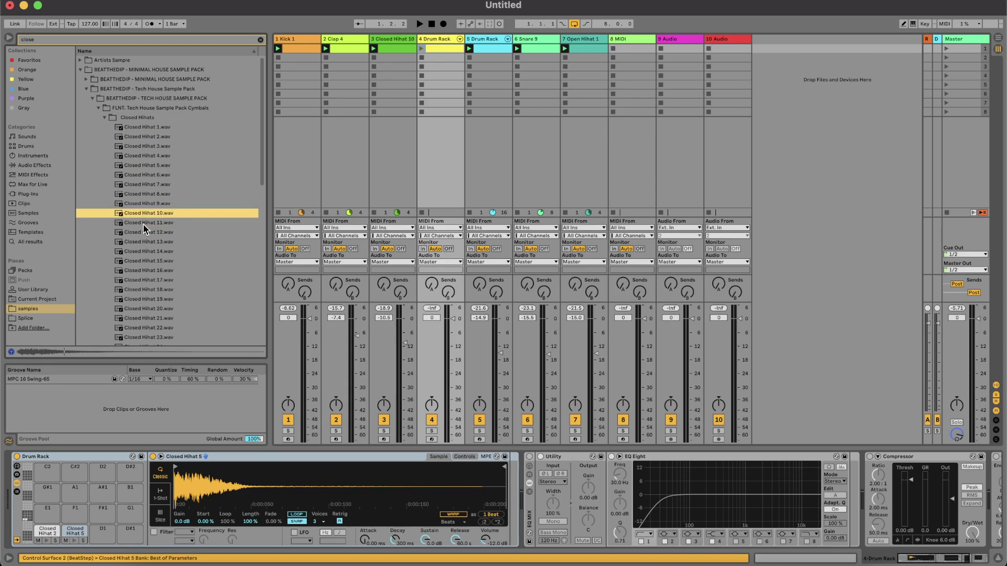
pyautogui.moveTo(145, 225); pyautogui.dragTo(103, 531)
# Step: Audition the closed hi-hats from Closed Hihat 16.wav onward and load Closed Hihat 26.wav onto the D#1 pad
pyautogui.click(157, 270)
pyautogui.press('Down')
pyautogui.press('Down')
pyautogui.press('Down')
pyautogui.press('Down')
pyautogui.press('Down')
pyautogui.press('Down')
pyautogui.press('Down')
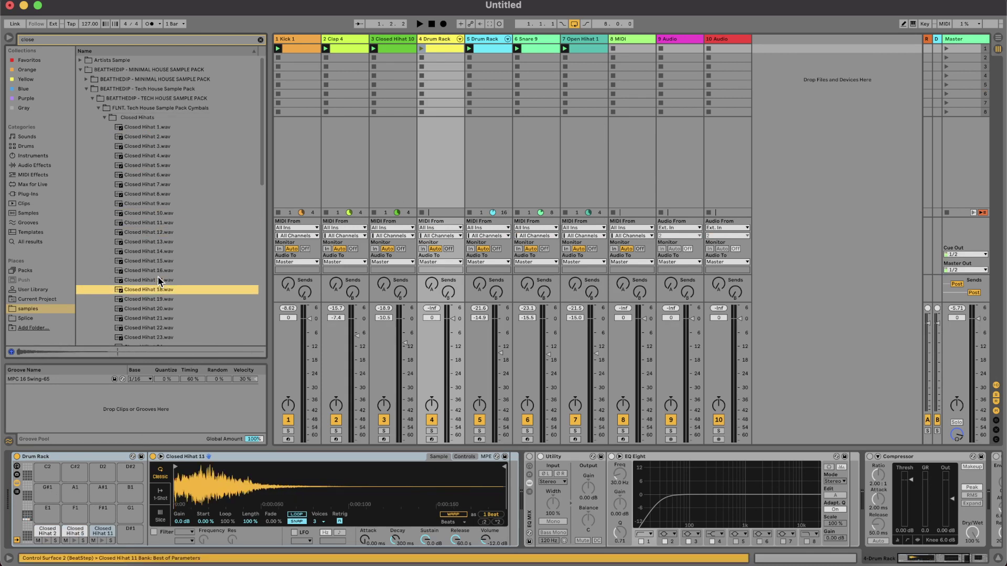
pyautogui.press('Down')
pyautogui.press('Down')
pyautogui.press('Down')
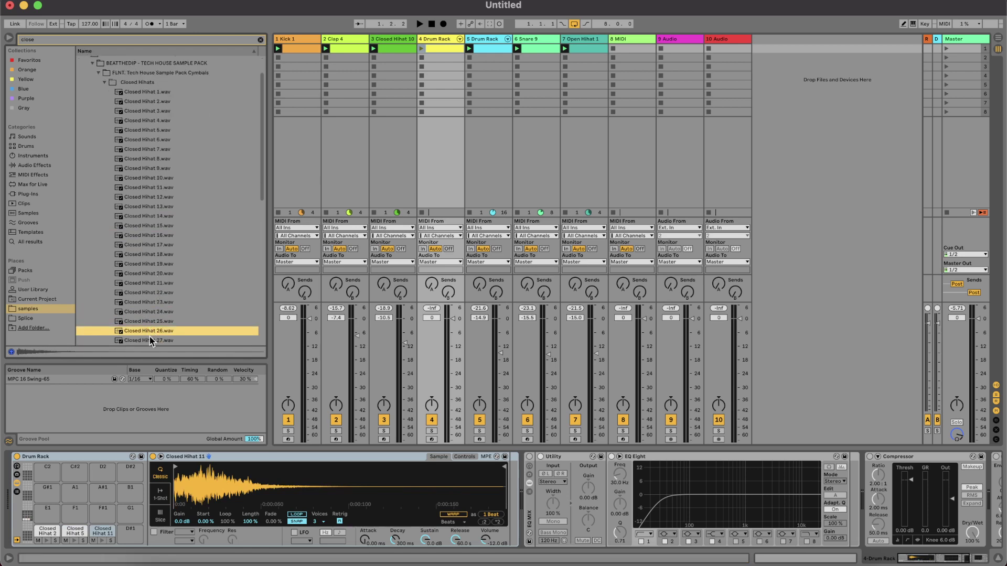
pyautogui.moveTo(127, 536); pyautogui.dragTo(128, 534)
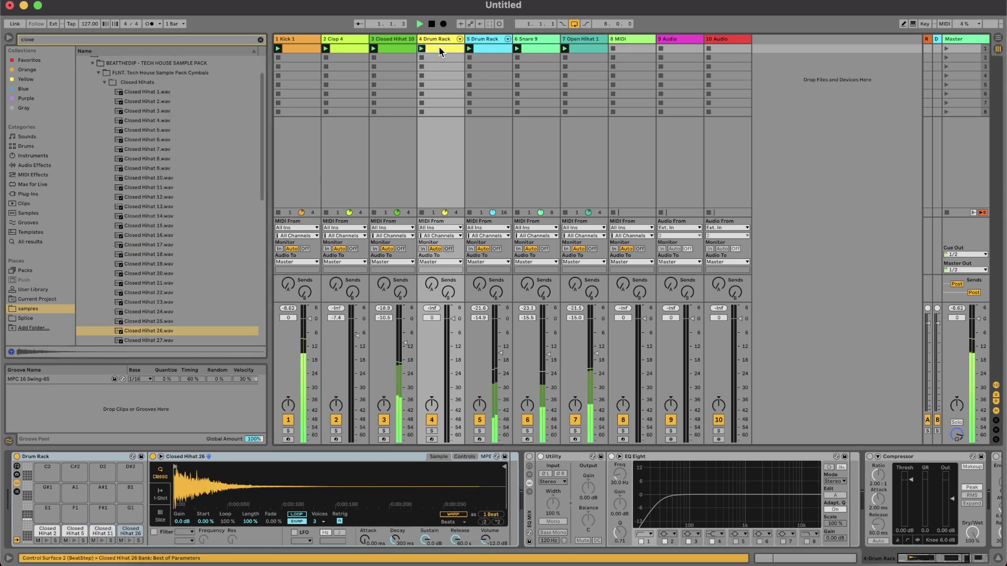
# Step: Place Closed Hihat 2 notes at 1.1.1 and 1.1.3 in the new Drum Rack clip
pyautogui.doubleClick(439, 48)
pyautogui.doubleClick(272, 302)
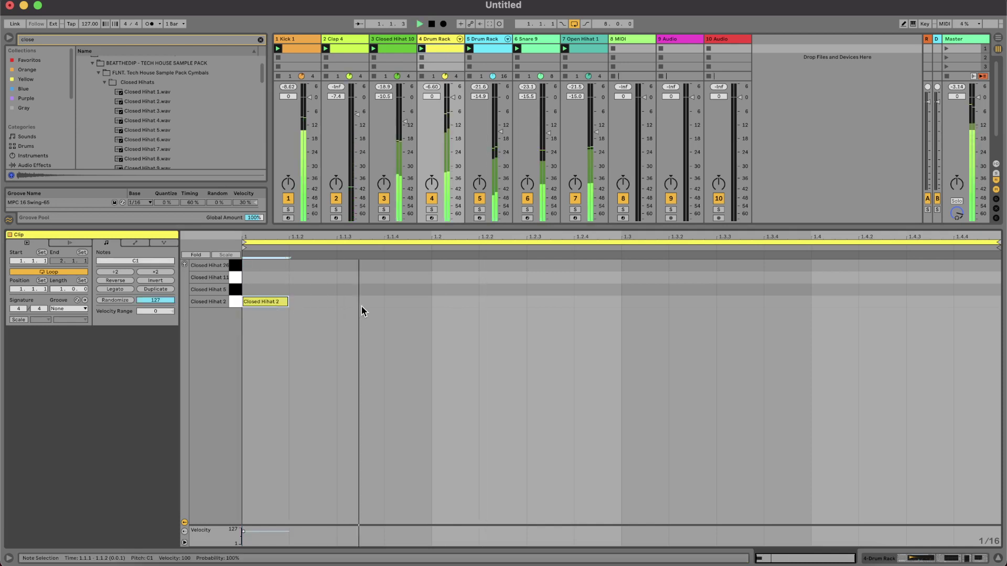
pyautogui.doubleClick(361, 302)
# Step: Set the hi-hat Drum Rack track's volume to -16.2 dB, solo it, and duplicate its clip to two bars
pyautogui.press('space')
pyautogui.moveTo(453, 98); pyautogui.dragTo(454, 135)
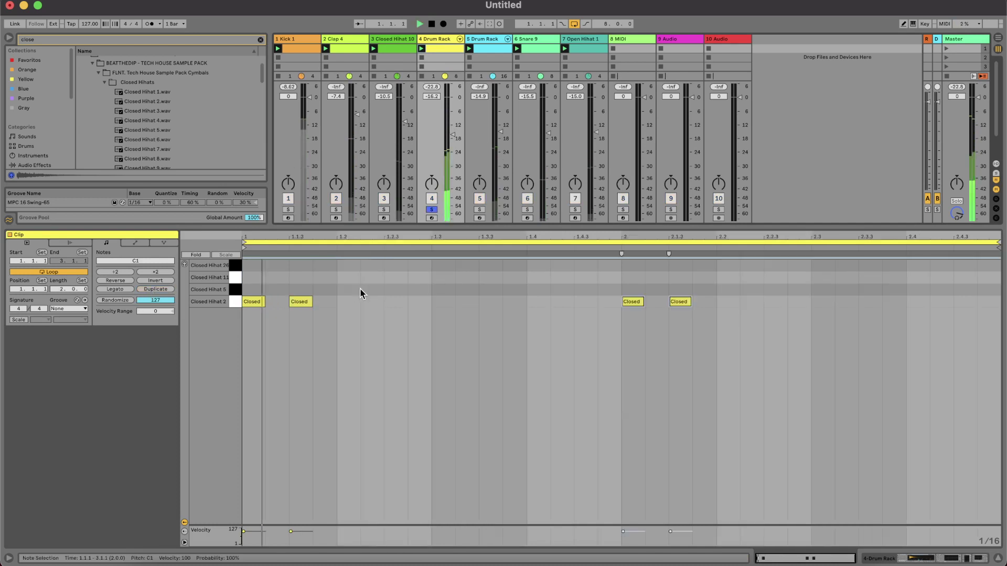
pyautogui.click(506, 347)
pyautogui.press('space')
# Step: Add a Closed Hihat 26 note at 1.2.2 and a duplicate of it on Closed Hihat 11 at 1.2.3
pyautogui.click(314, 269)
pyautogui.doubleClick(313, 266)
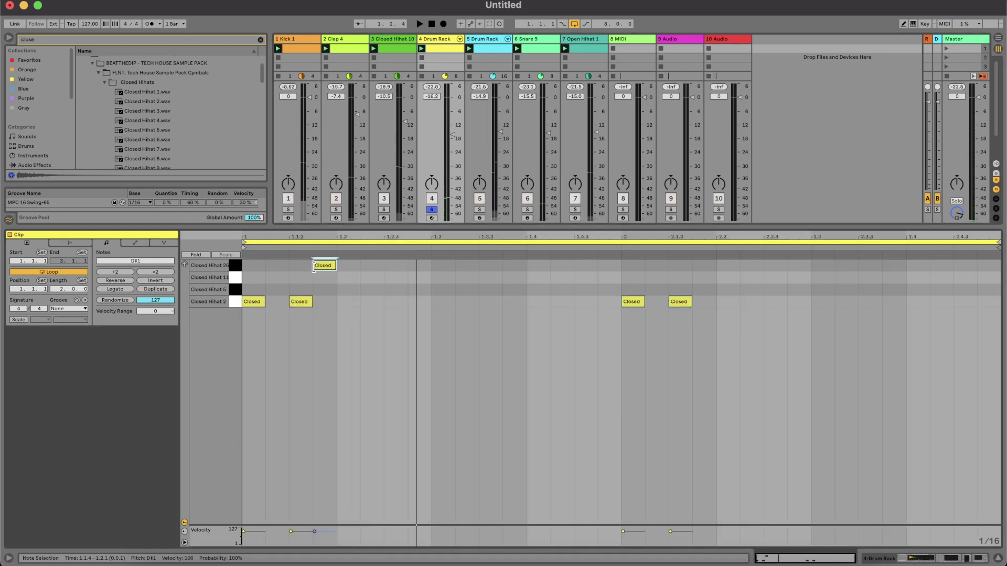
pyautogui.press('Right')
pyautogui.press('Right')
pyautogui.press('super+d')
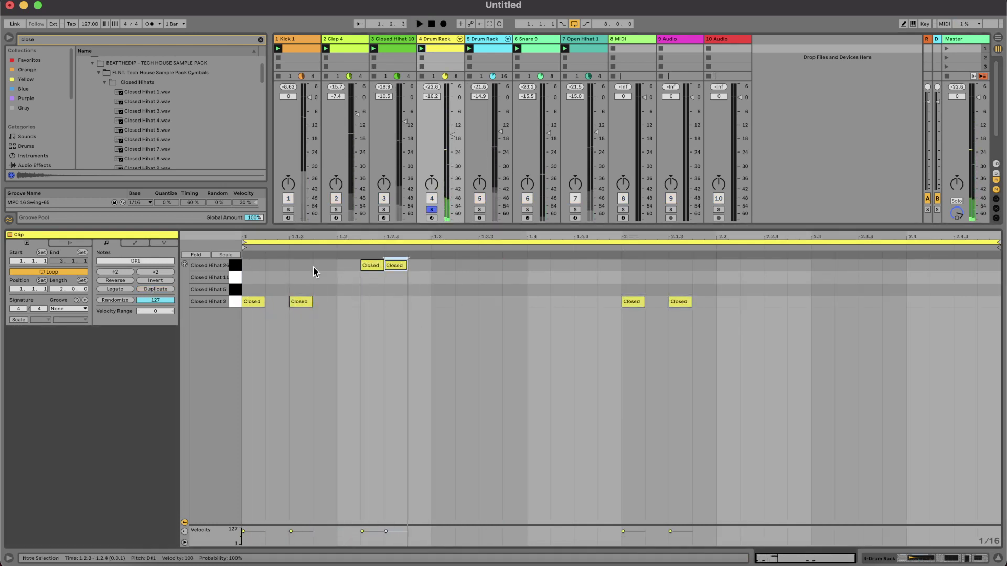
pyautogui.press('Down')
# Step: Add Closed Hihat 5 notes at 1.2.4 and 1.3.2 by duplicating the previous hi-hat note
pyautogui.press('super+d')
pyautogui.press('Down')
pyautogui.press('space')
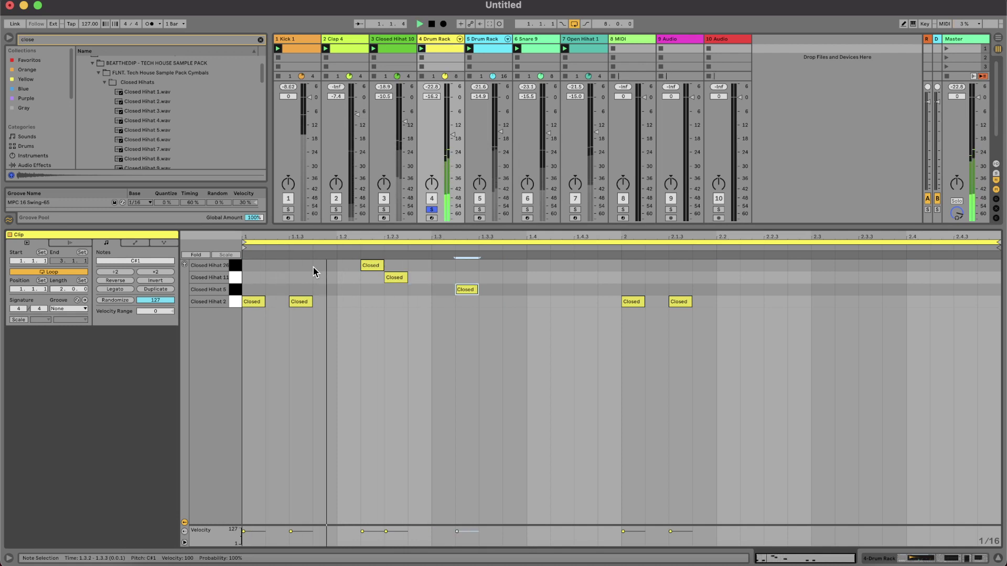
pyautogui.press('super+d')
pyautogui.press('Right')
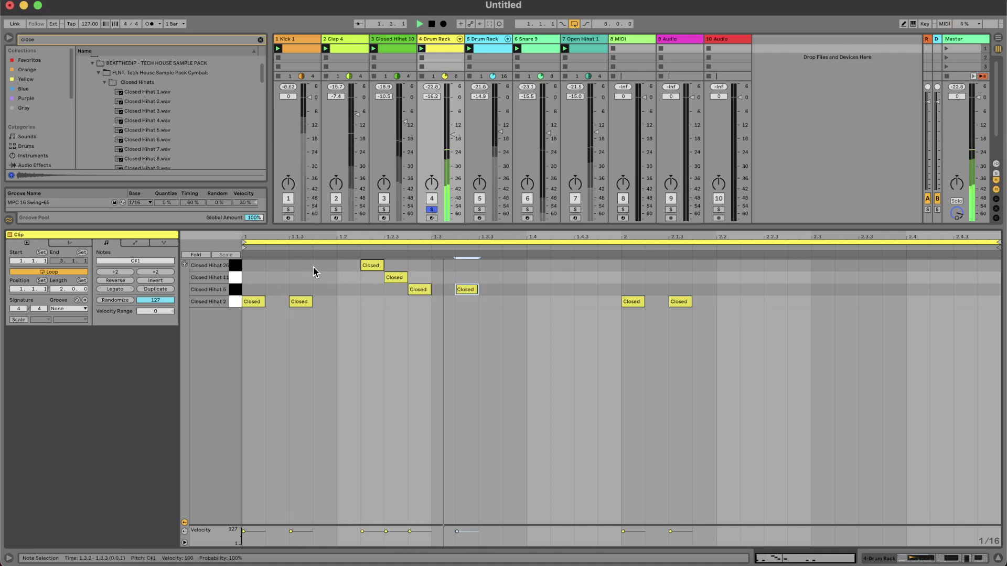
# Step: Unsolo the hi-hat Drum Rack track and delete the Closed Hihat 2 note at 2.1.1
pyautogui.press('space')
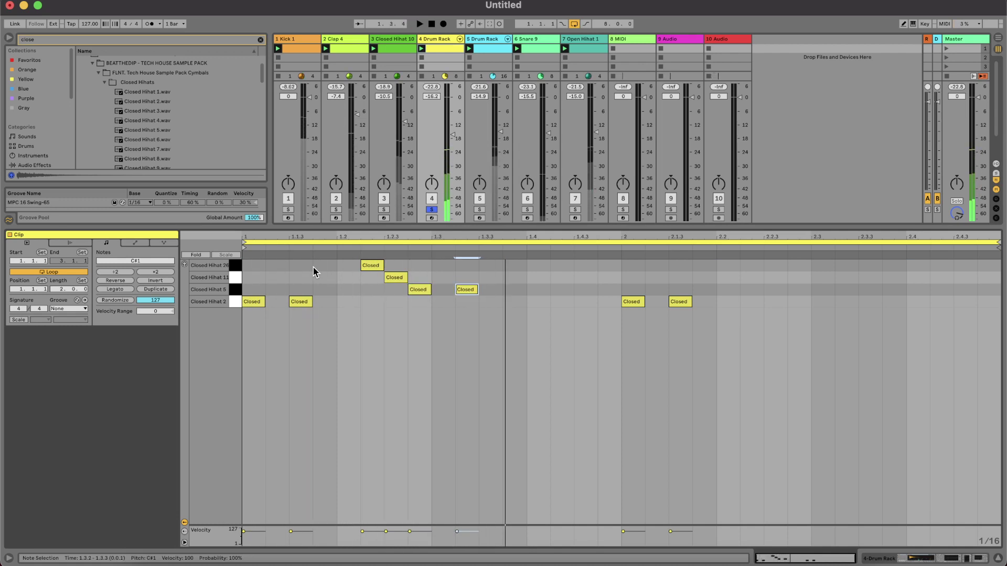
pyautogui.press('s')
pyautogui.press('space')
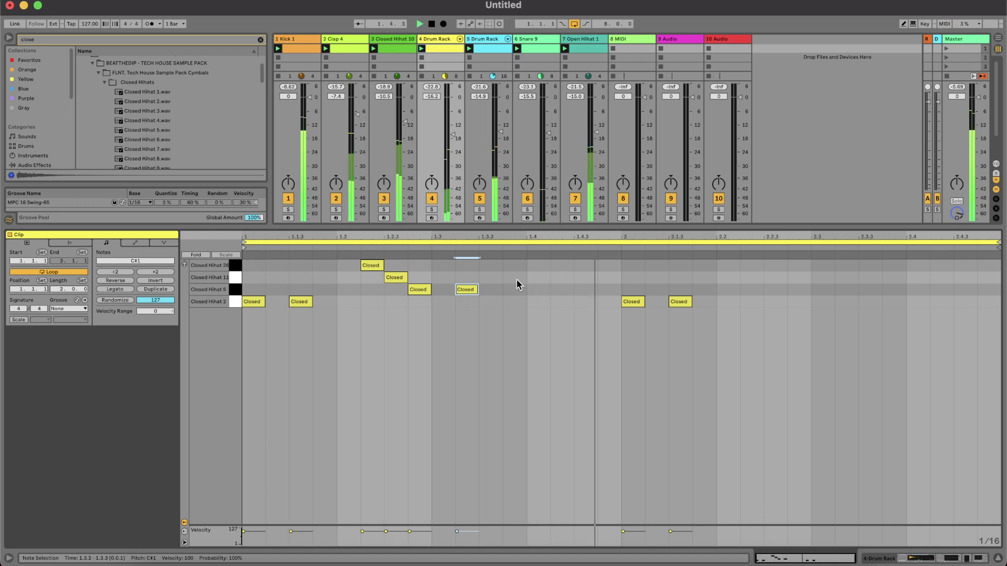
pyautogui.doubleClick(632, 303)
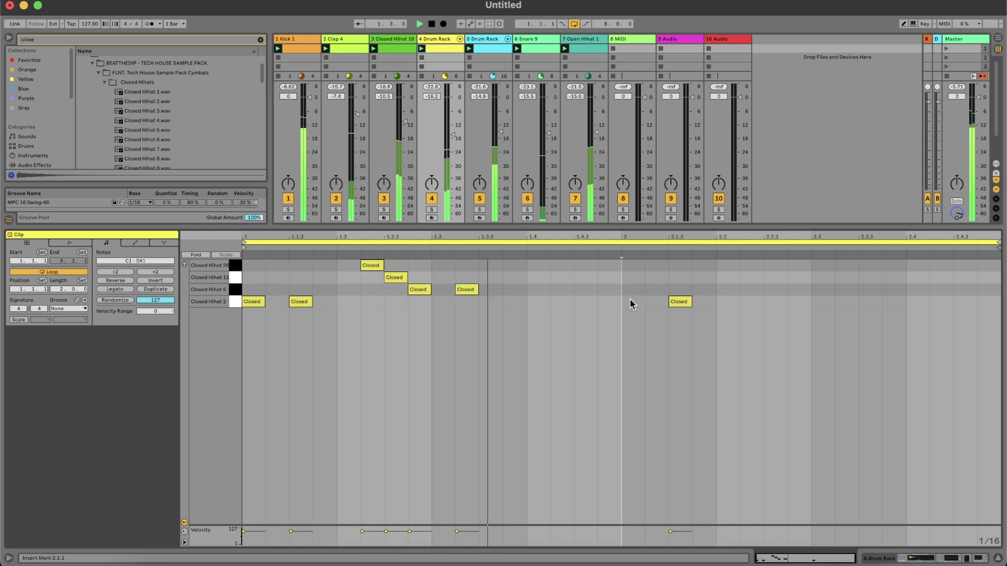
# Step: Move the Closed Hihat 2 notes at 1.1.1, 1.1.3 and 2.1.3 up to the Closed Hihat 5 row
pyautogui.press('space')
pyautogui.click(246, 301)
pyautogui.press('Up')
pyautogui.press('space')
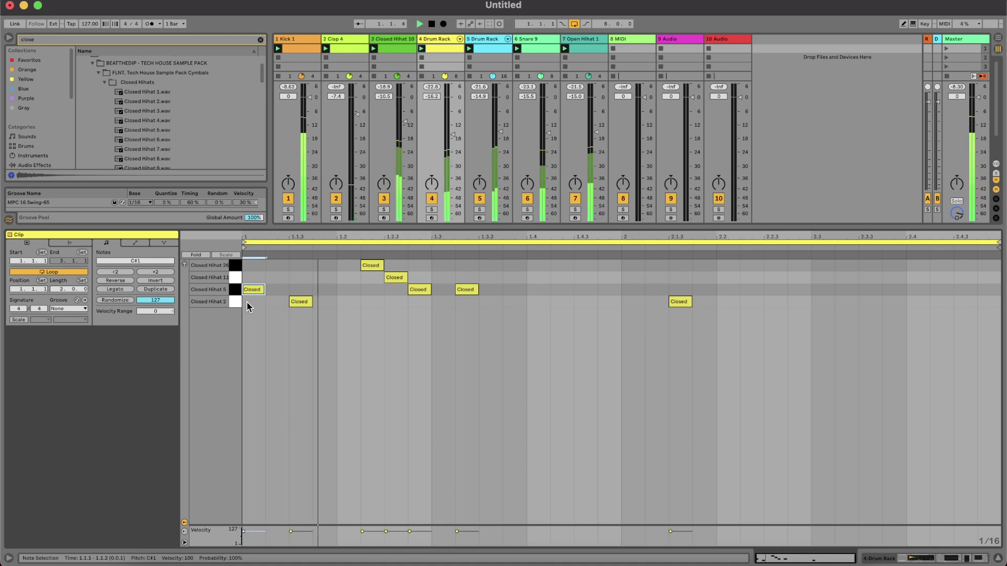
pyautogui.press('space')
pyautogui.moveTo(306, 301); pyautogui.dragTo(311, 292)
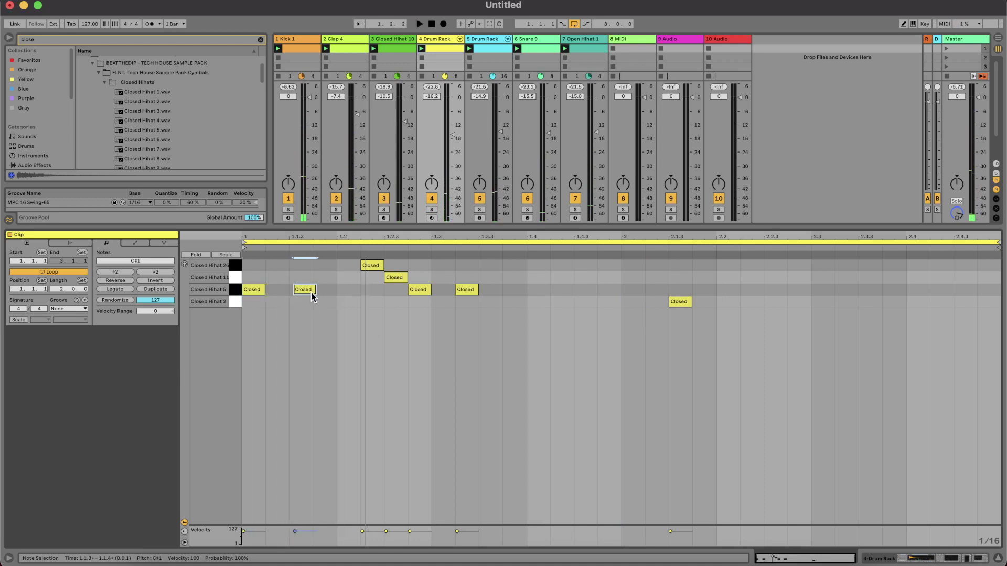
pyautogui.doubleClick(310, 291)
pyautogui.doubleClick(300, 292)
pyautogui.press('space')
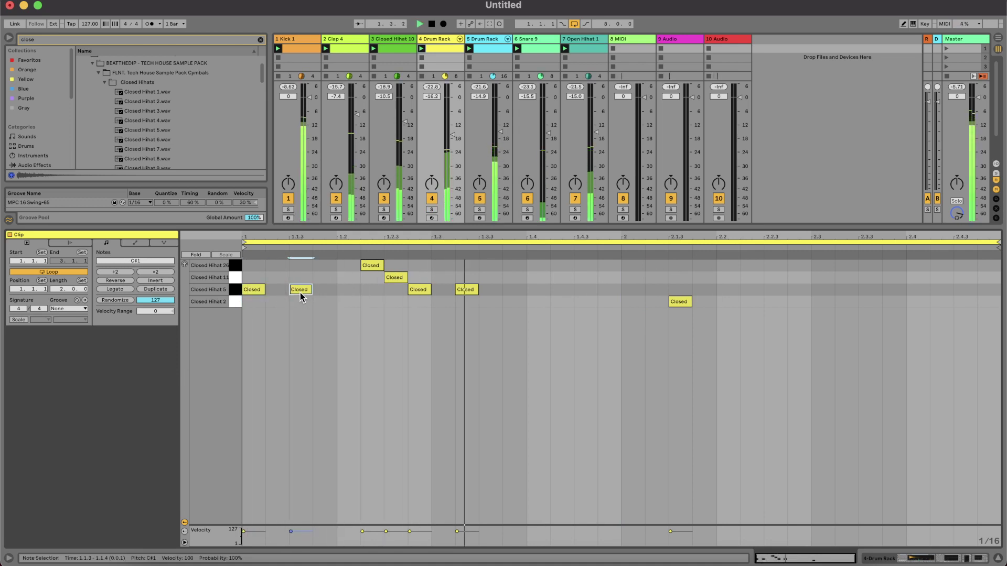
pyautogui.click(688, 301)
pyautogui.moveTo(689, 301); pyautogui.dragTo(689, 292)
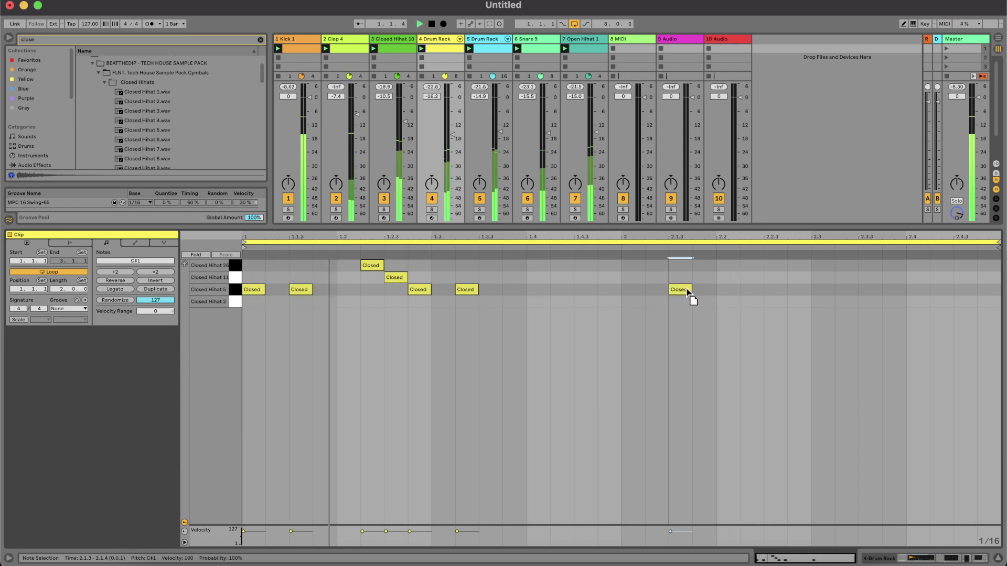
# Step: Add Closed Hihat 26 notes at 1.1.1 and 1.1.3, and play the groove
pyautogui.doubleClick(253, 266)
pyautogui.press('space')
pyautogui.doubleClick(300, 265)
pyautogui.press('space')
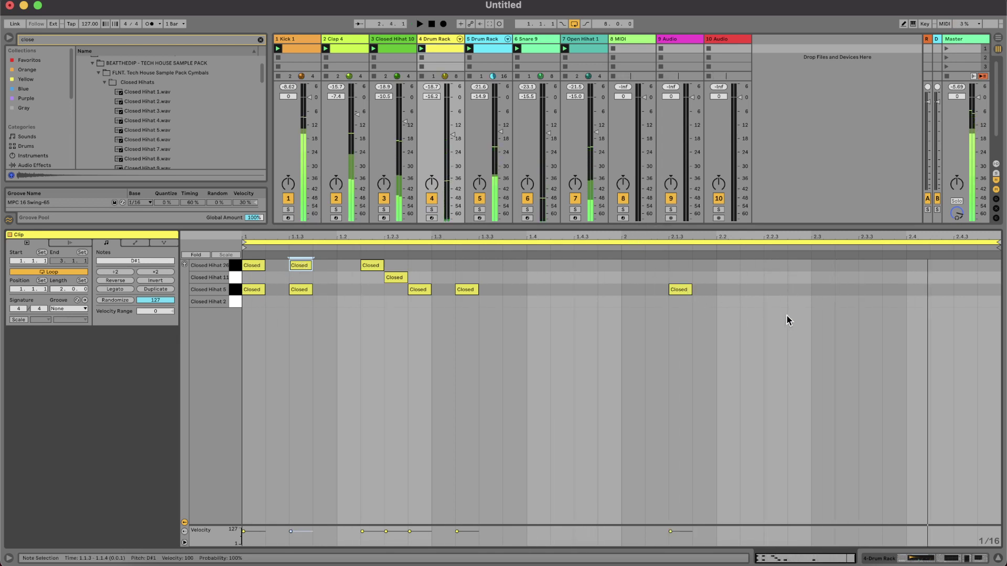
# Step: Place two Closed Hihat 5 notes in the second bar, at 2.2.4 and 2.3.3
pyautogui.doubleClick(842, 291)
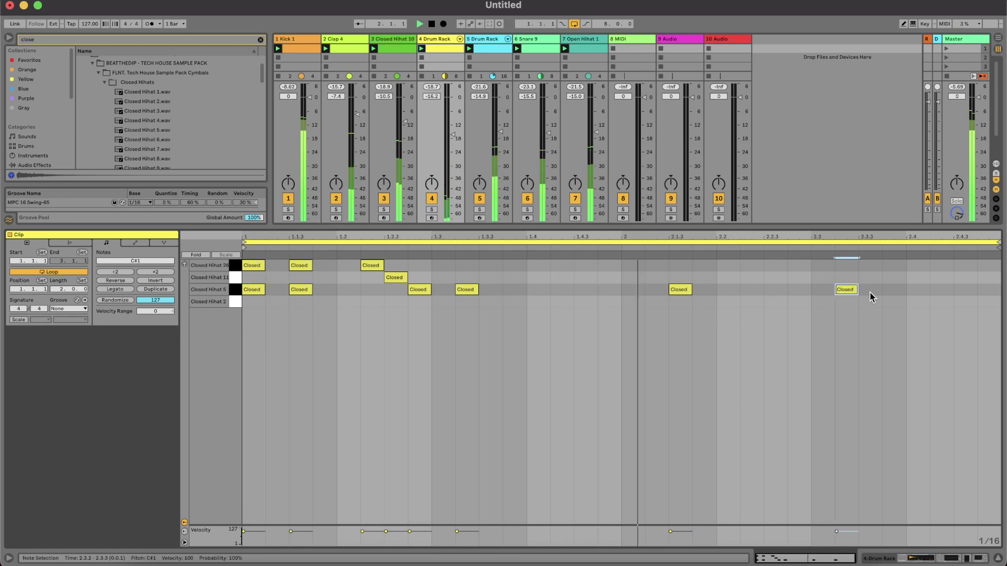
pyautogui.doubleClick(892, 290)
pyautogui.moveTo(846, 290); pyautogui.dragTo(796, 291)
pyautogui.moveTo(898, 289); pyautogui.dragTo(876, 293)
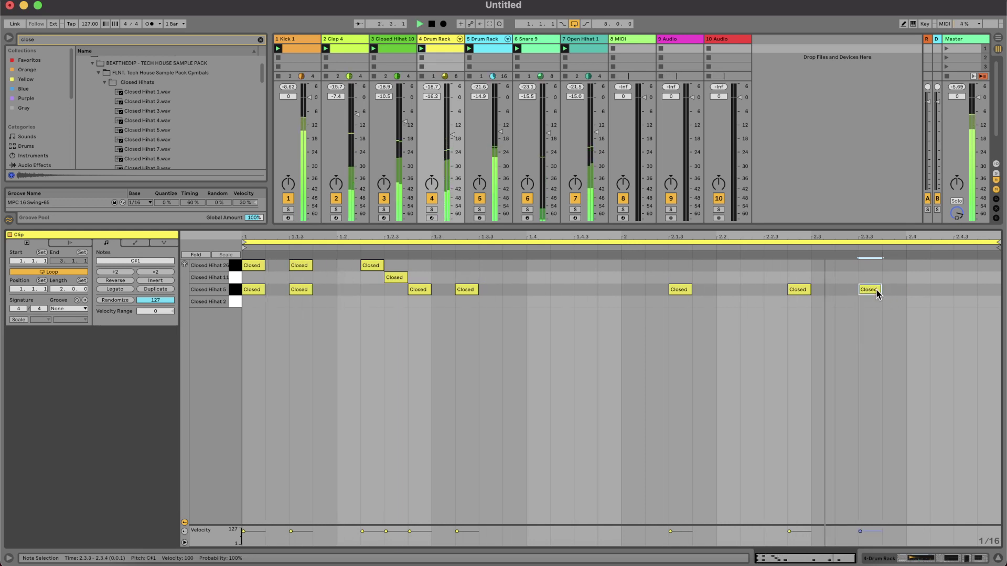
# Step: Copy the Closed Hihat 5 note at 2.3.3 to the Closed Hihat 2 row at 2.3.2
pyautogui.moveTo(875, 289); pyautogui.dragTo(845, 298)
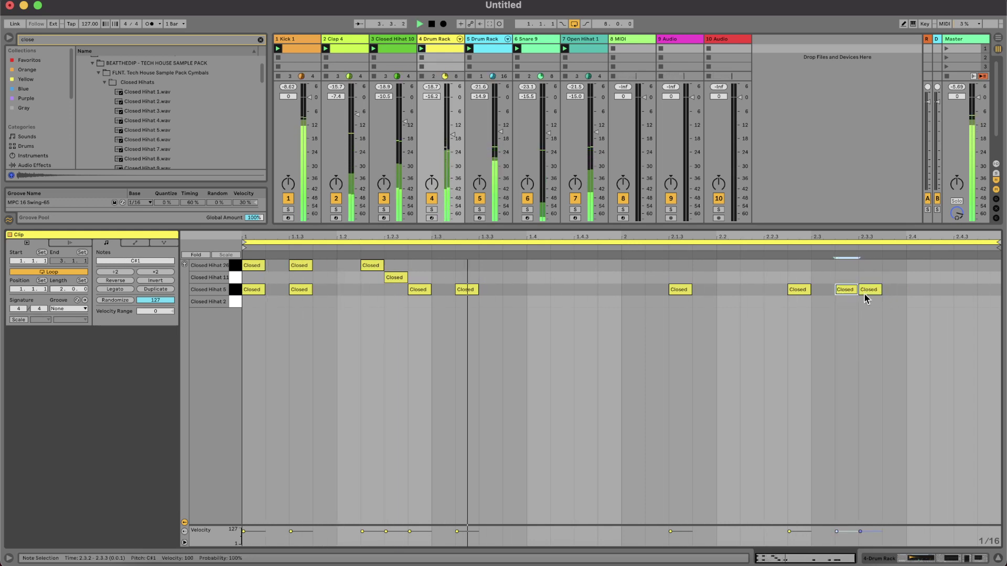
pyautogui.press('Up')
pyautogui.press('Right')
pyautogui.press('Right')
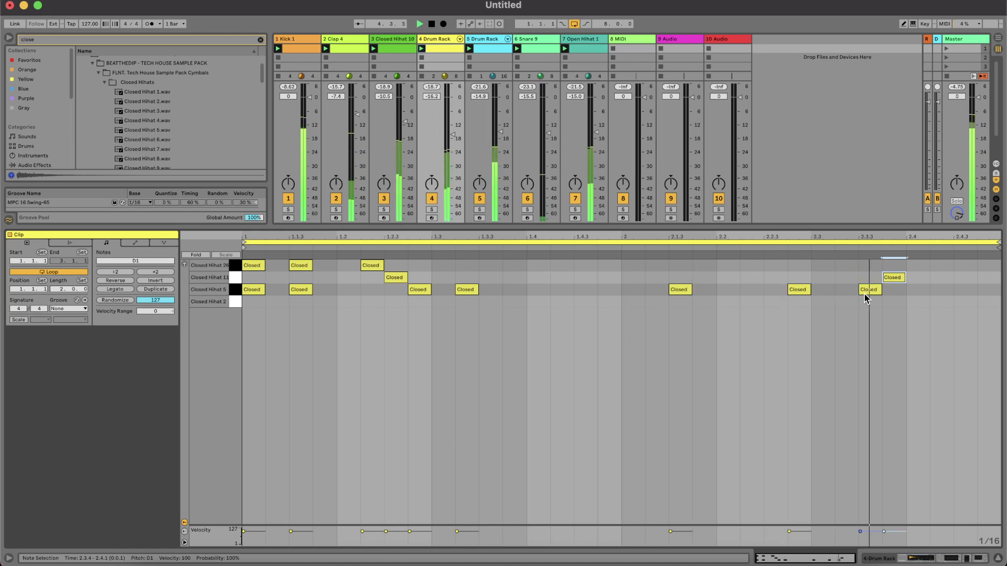
pyautogui.press('Left')
pyautogui.press('Left')
pyautogui.press('Down')
pyautogui.press('Down')
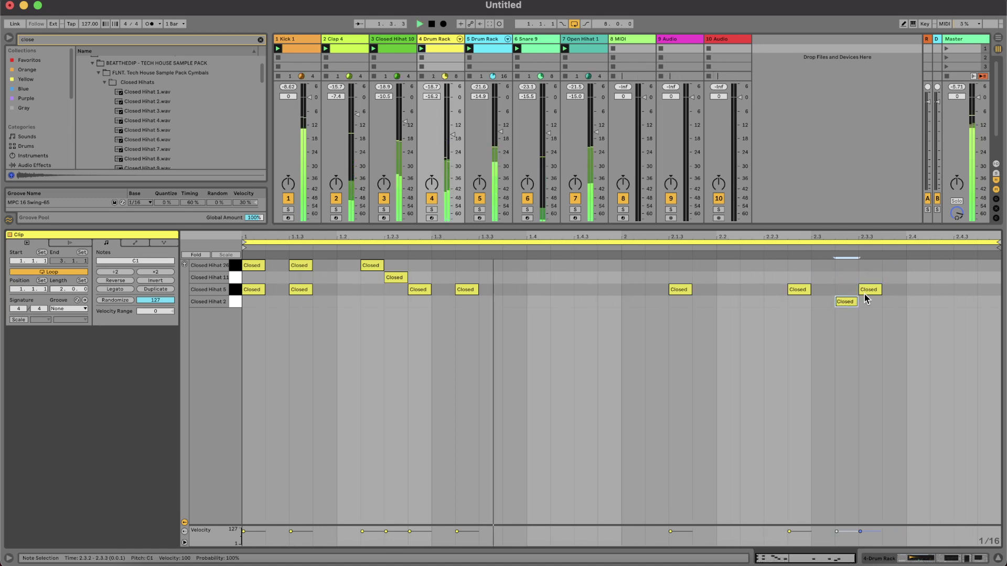
# Step: Extend the Closed Hihat 2 note into a run at 2.3.2, 2.3.3 and 2.3.4, and lower their velocity to about 25
pyautogui.press('Left')
pyautogui.press('super+d')
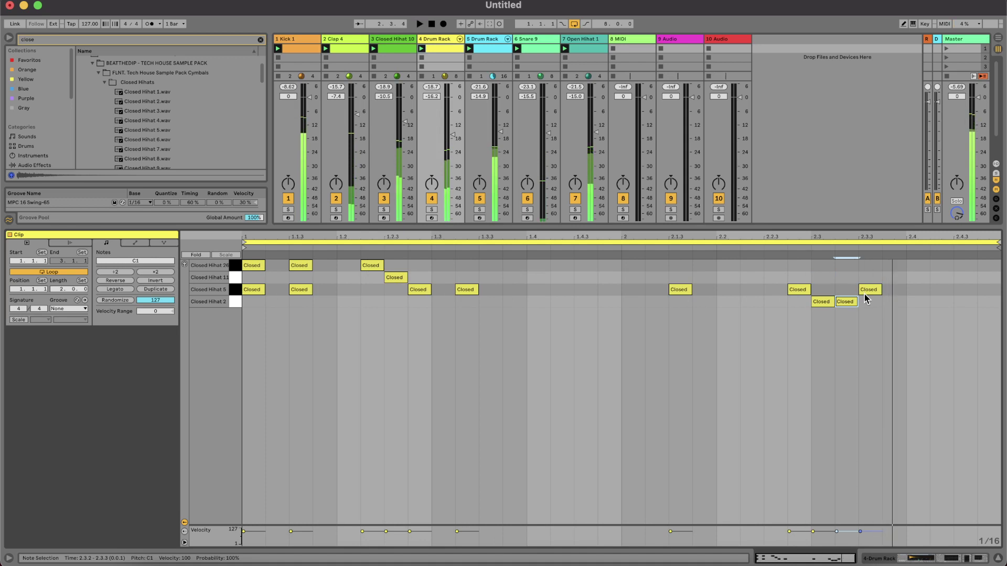
pyautogui.doubleClick(819, 302)
pyautogui.click(880, 302)
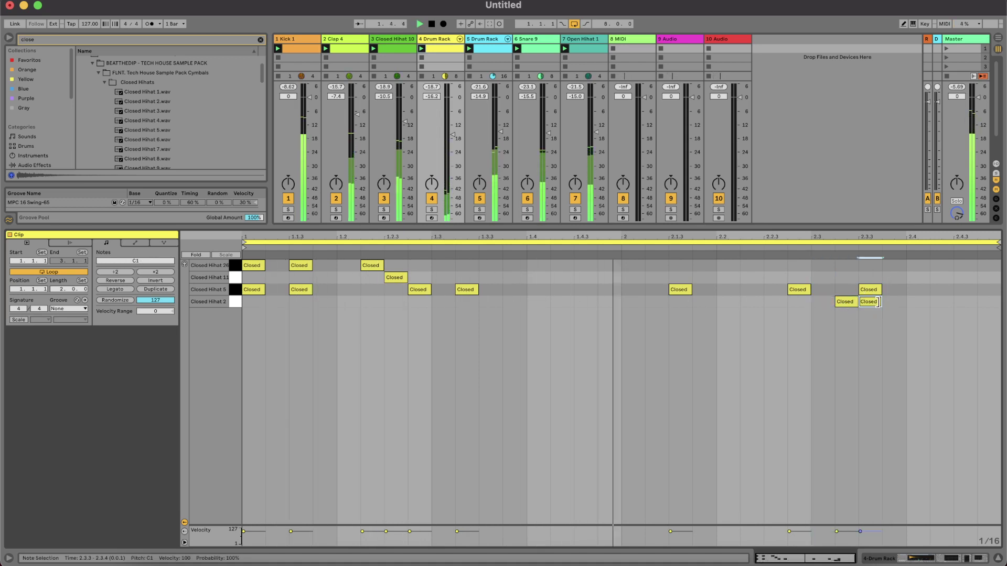
pyautogui.doubleClick(880, 304)
pyautogui.press('super+d')
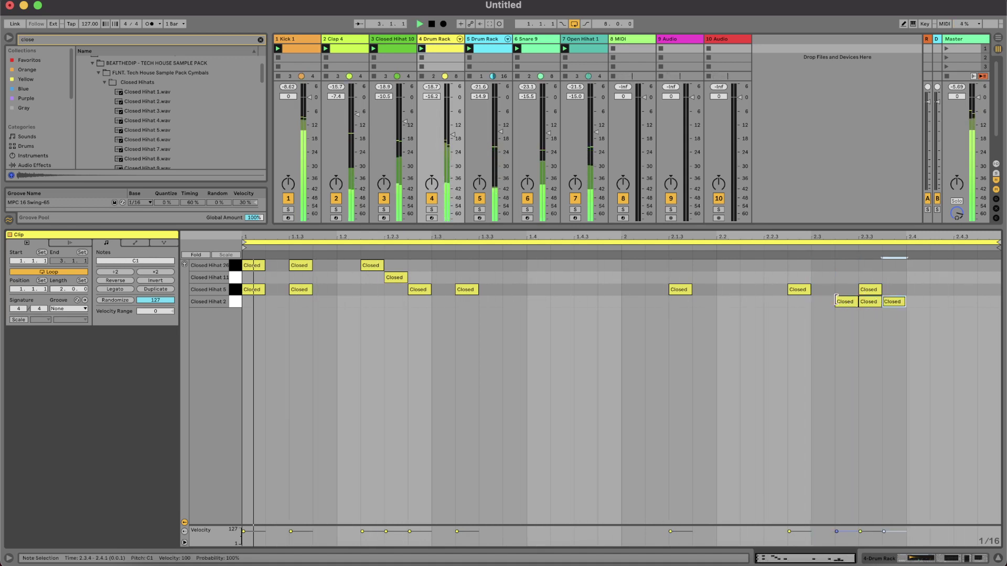
pyautogui.moveTo(813, 305); pyautogui.dragTo(910, 310)
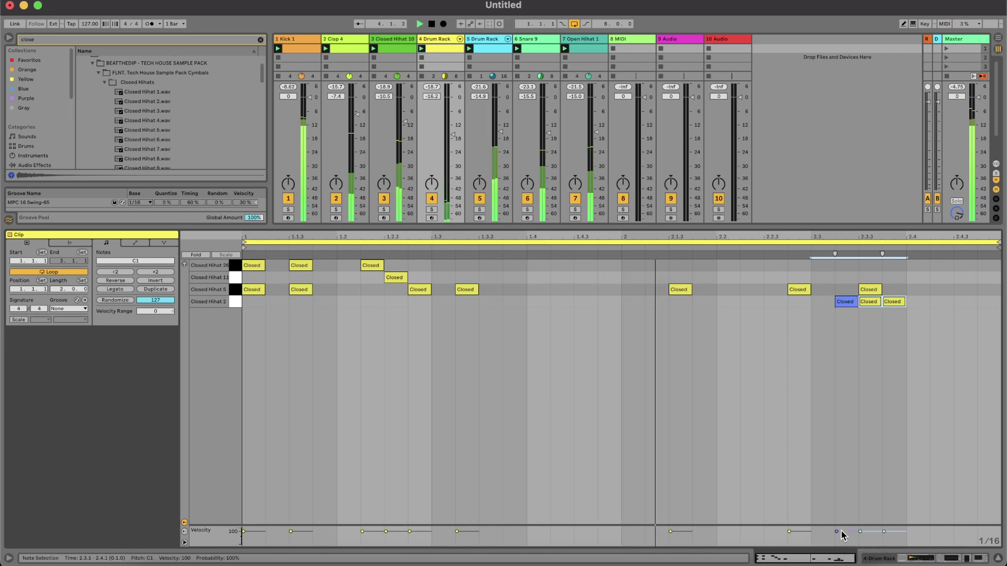
pyautogui.moveTo(837, 532); pyautogui.dragTo(836, 537)
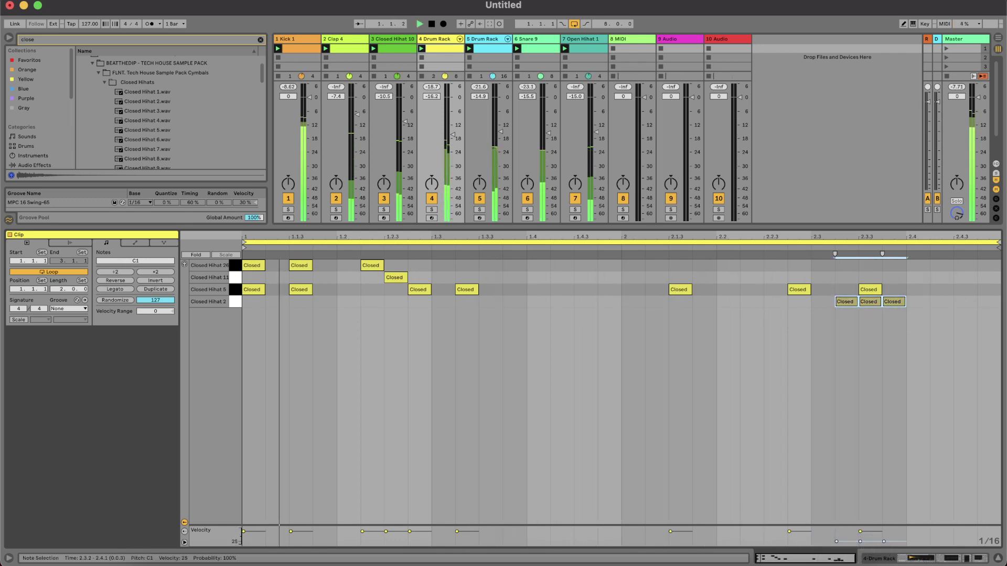
# Step: Audition more closed hi-hat samples and load Closed Hihat 31.wav onto the Drum Rack's empty E1 pad
pyautogui.doubleClick(422, 226)
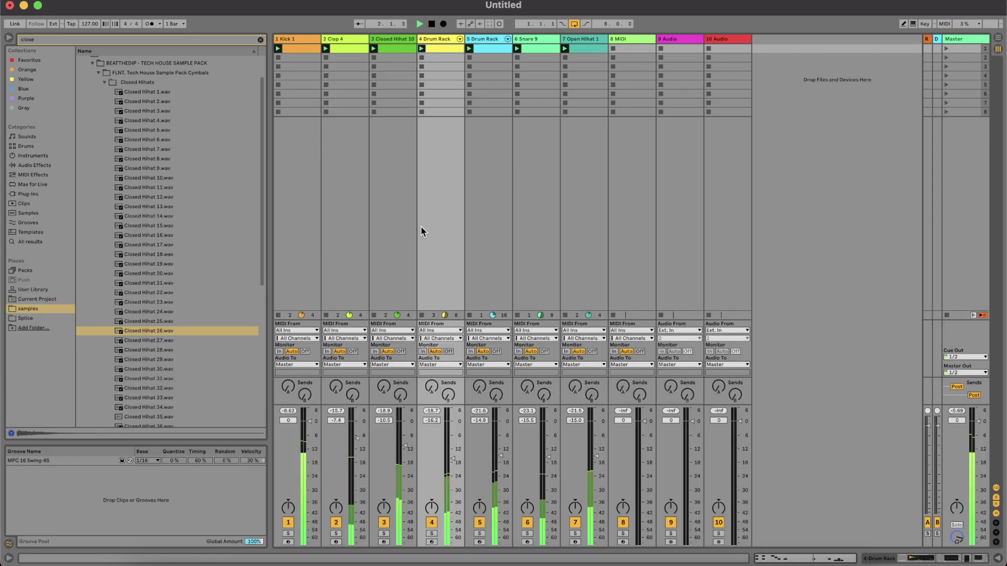
pyautogui.doubleClick(432, 48)
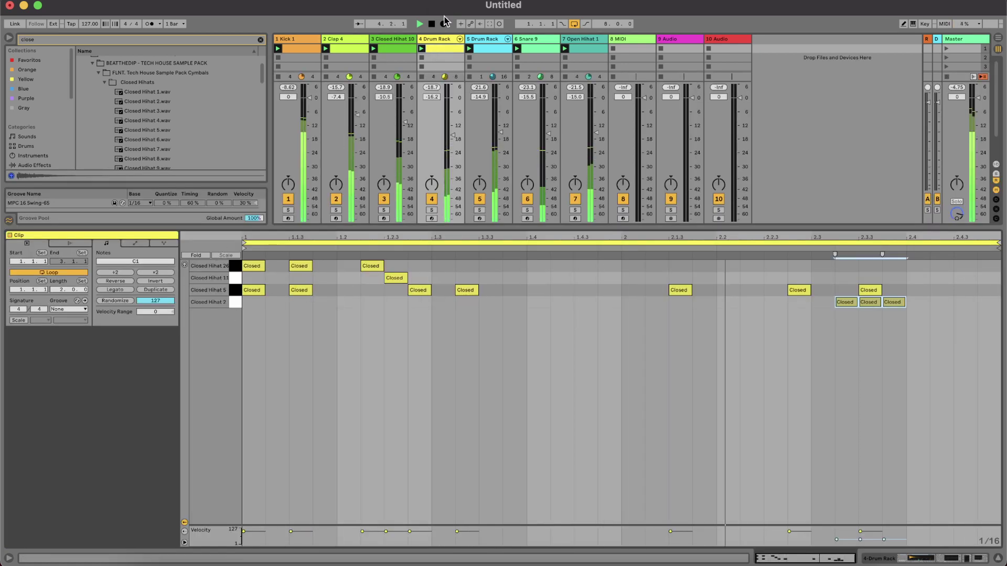
pyautogui.click(442, 38)
pyautogui.scroll(-3, 159, 294)
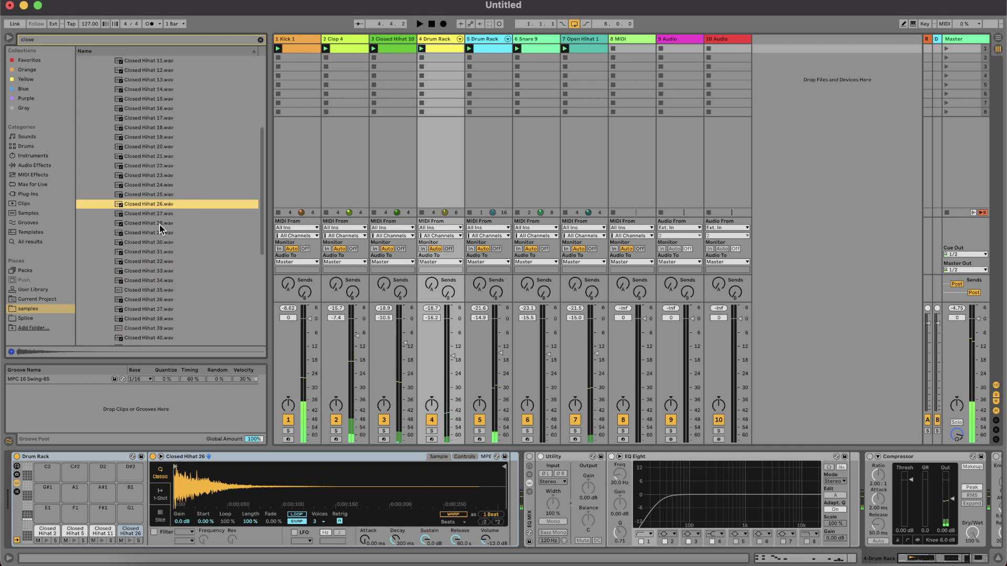
pyautogui.press('Down')
pyautogui.press('Down')
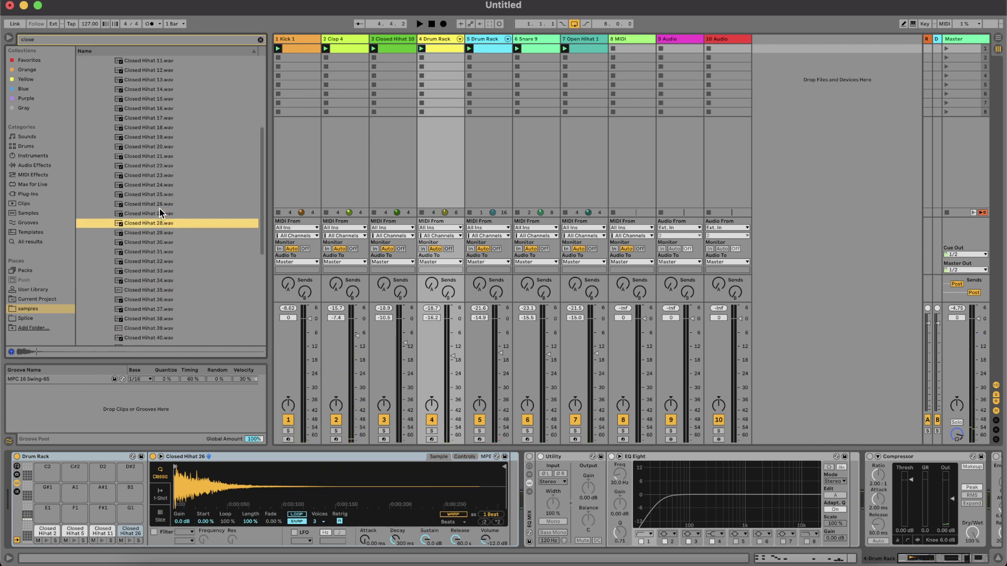
pyautogui.click(160, 242)
pyautogui.press('Down')
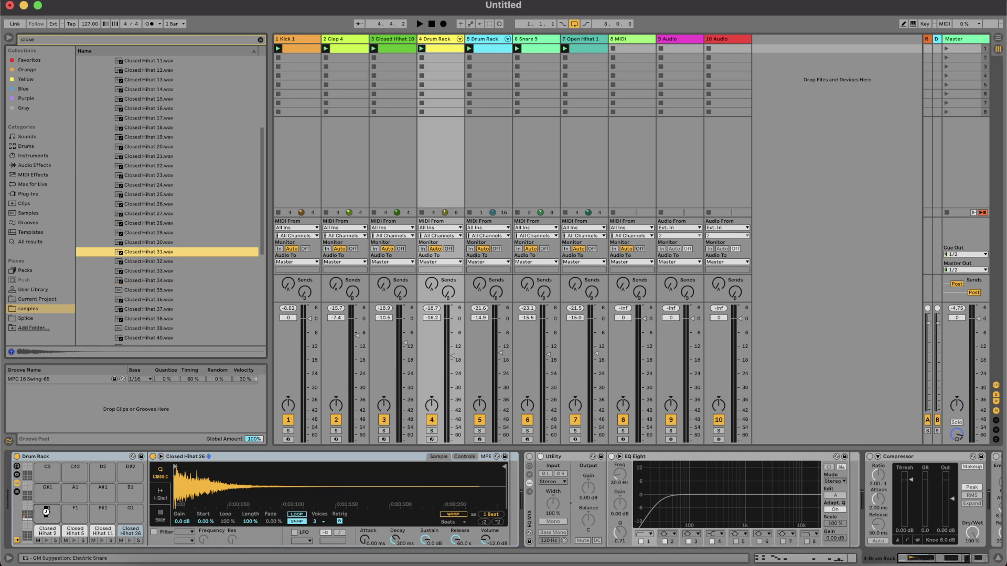
# Step: Draw four consecutive sixteenth notes for Closed Hihat 31 across the first beat of the hi-hat clip
pyautogui.doubleClick(440, 50)
pyautogui.press('space')
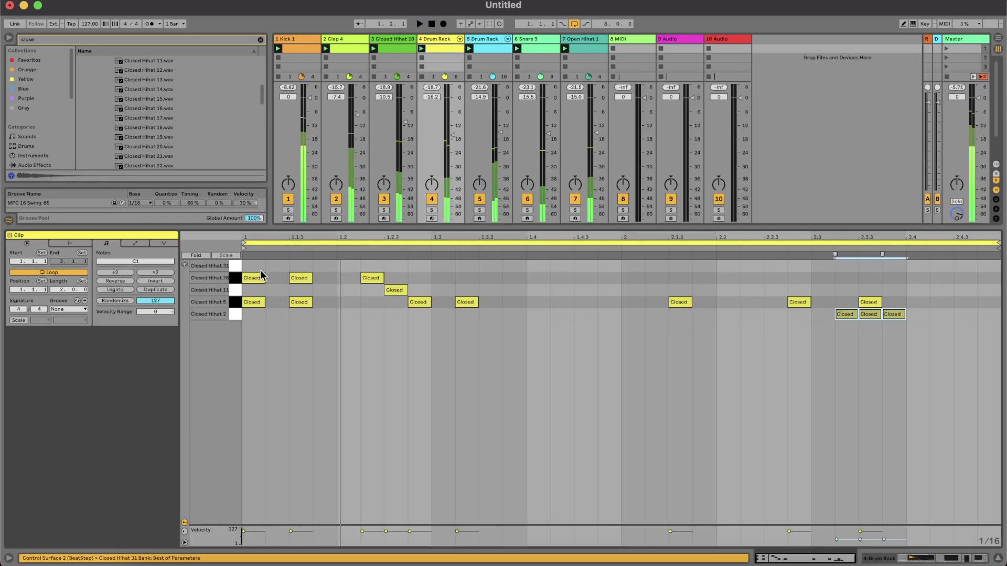
pyautogui.moveTo(254, 266)
pyautogui.mouseDown()
pyautogui.moveTo(298, 258)
pyautogui.moveTo(334, 266)
pyautogui.mouseUp()
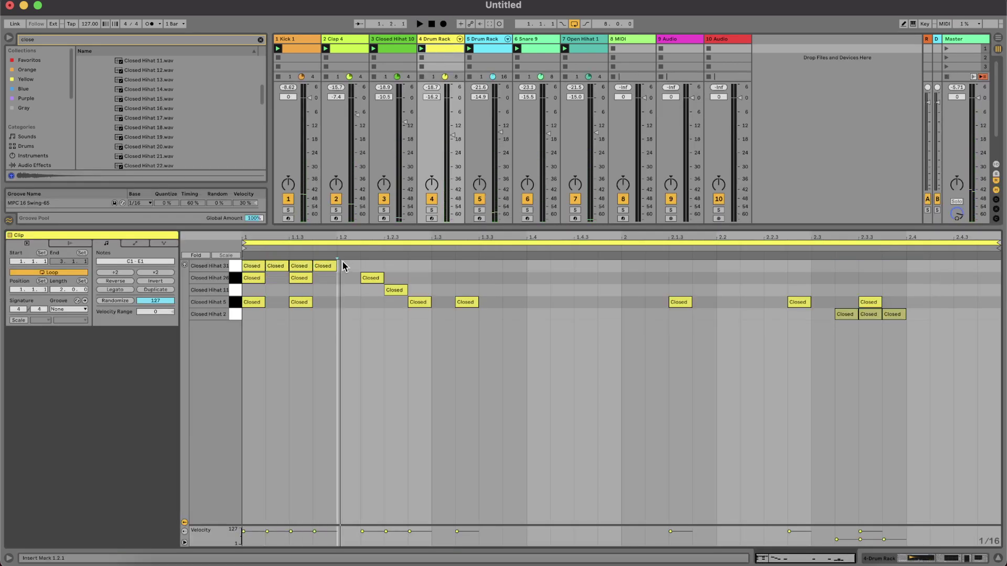
# Step: Duplicate the four Closed Hihat 31 notes repeatedly until they fill the two-bar clip
pyautogui.hotkey('ctrl', 'd')
pyautogui.hotkey('ctrl', 'd')
pyautogui.hotkey('ctrl', 'd')
pyautogui.hotkey('ctrl', 'd')
pyautogui.hotkey('ctrl', 'd')
pyautogui.hotkey('ctrl', 'd')
pyautogui.press('space')
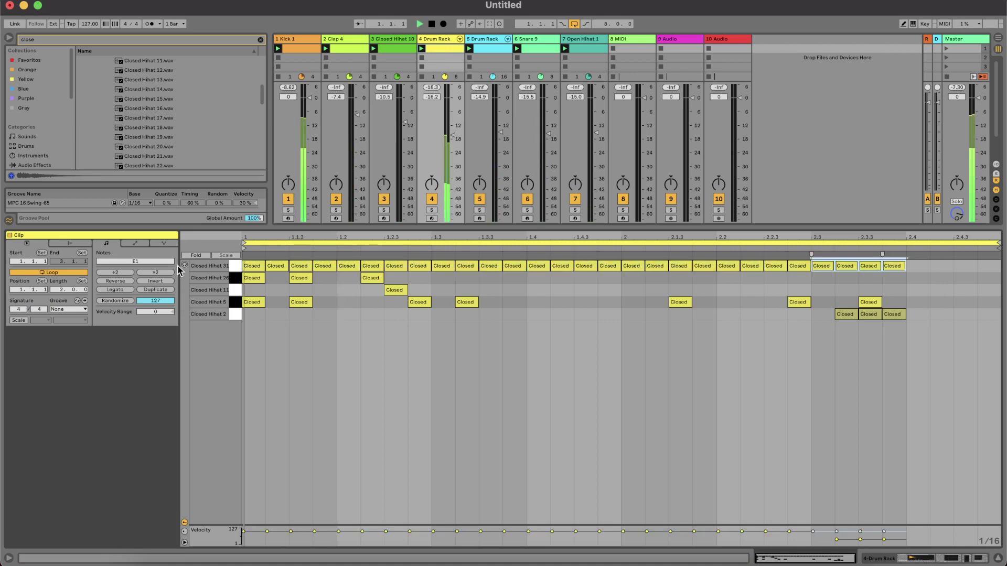
pyautogui.hotkey('ctrl', 'd')
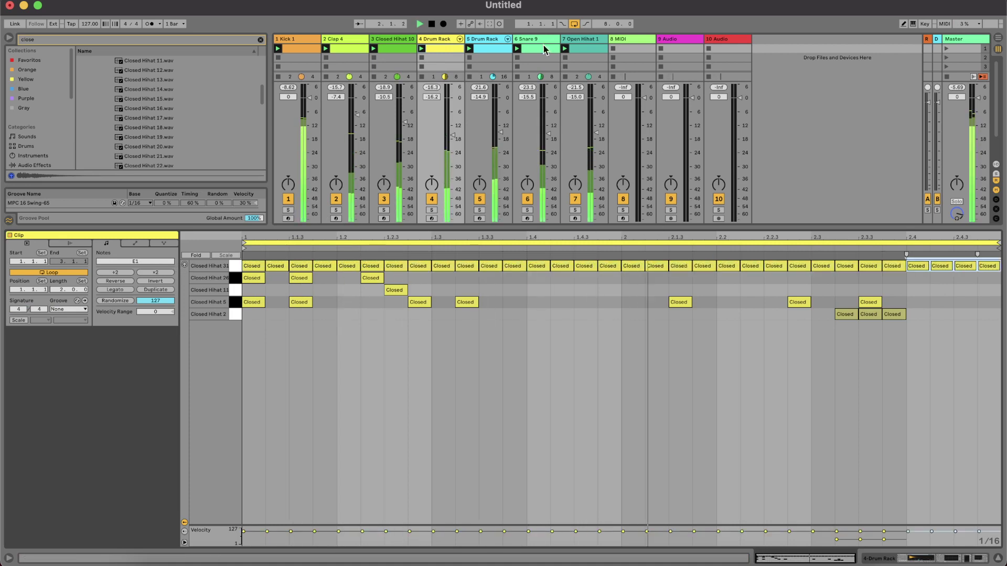
# Step: Set Closed Hihat 31's sustain to -inf dB, adjust its decay, and briefly solo the Drum Rack track to check it
pyautogui.click(428, 40)
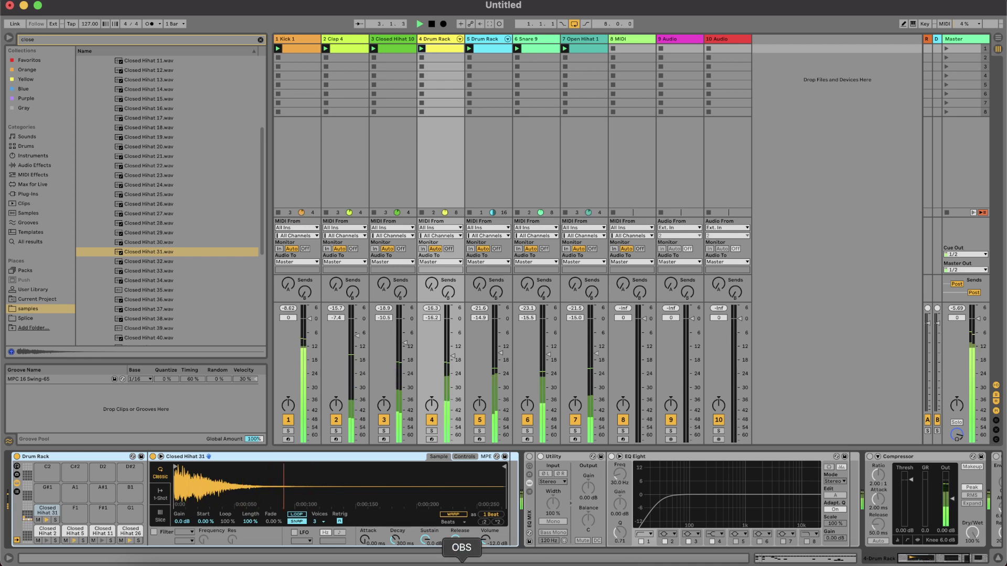
pyautogui.click(462, 562)
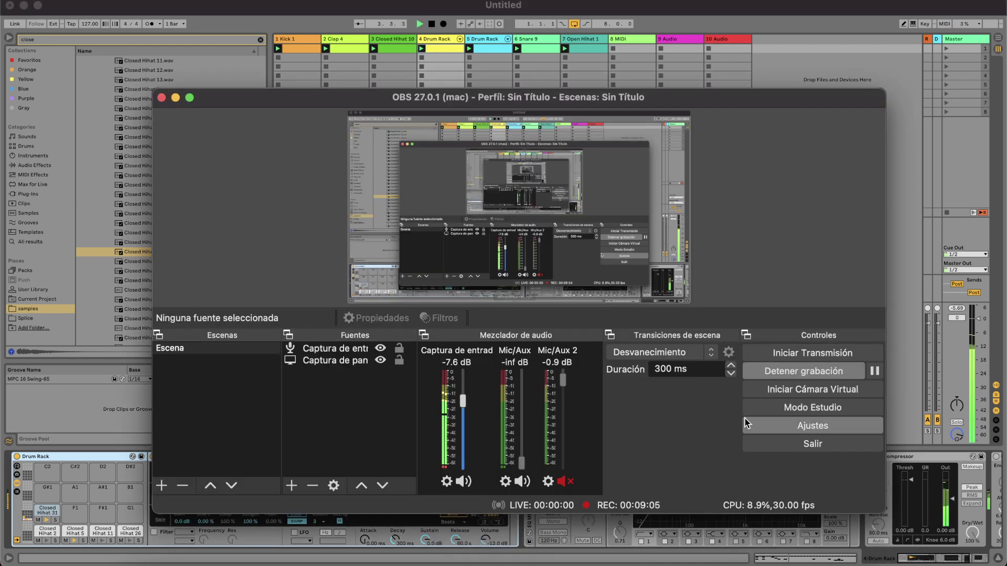
pyautogui.click(898, 259)
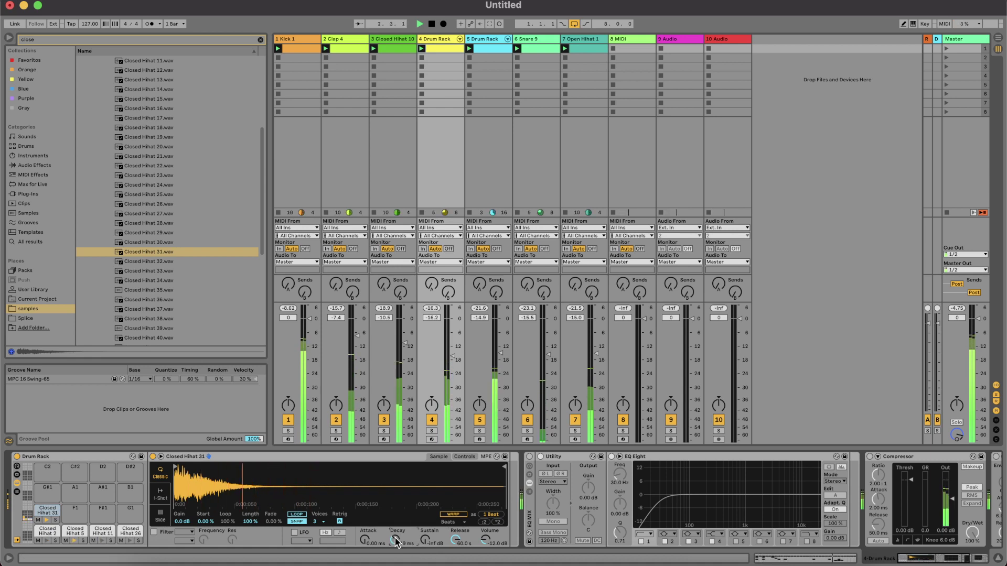
pyautogui.click(431, 431)
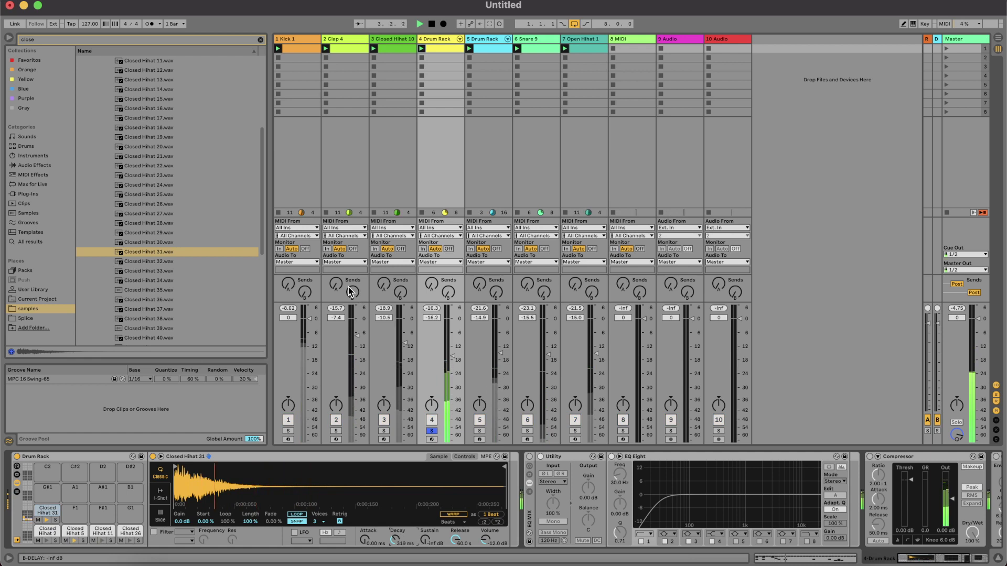
pyautogui.press('s')
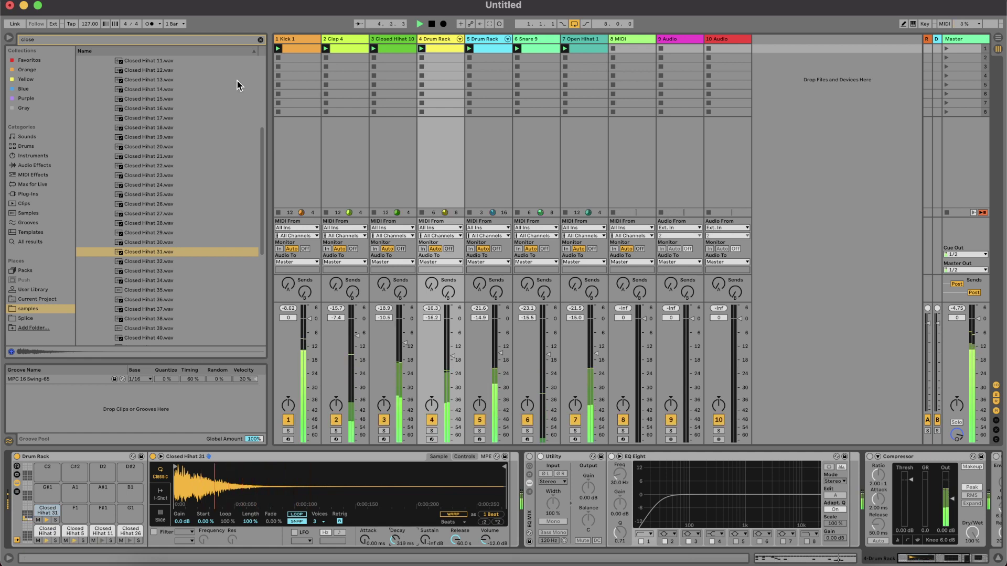
# Step: Search the browser for "aut", add Auto Pan after the Closed Hihat 31 sampler, and play the Drum Rack track soloed
pyautogui.doubleClick(172, 37)
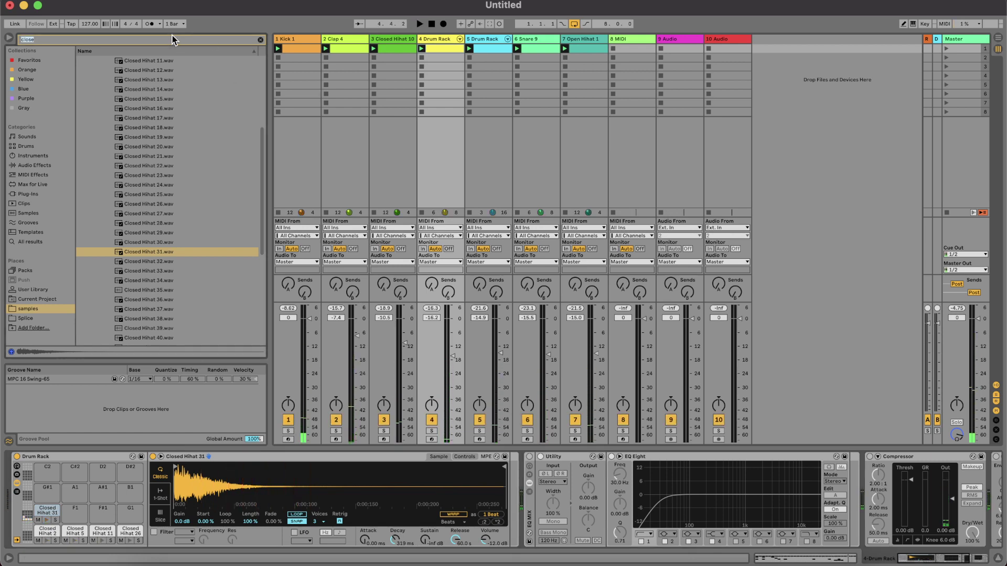
pyautogui.press('BackSpace')
pyautogui.write('aut')
pyautogui.click(64, 89)
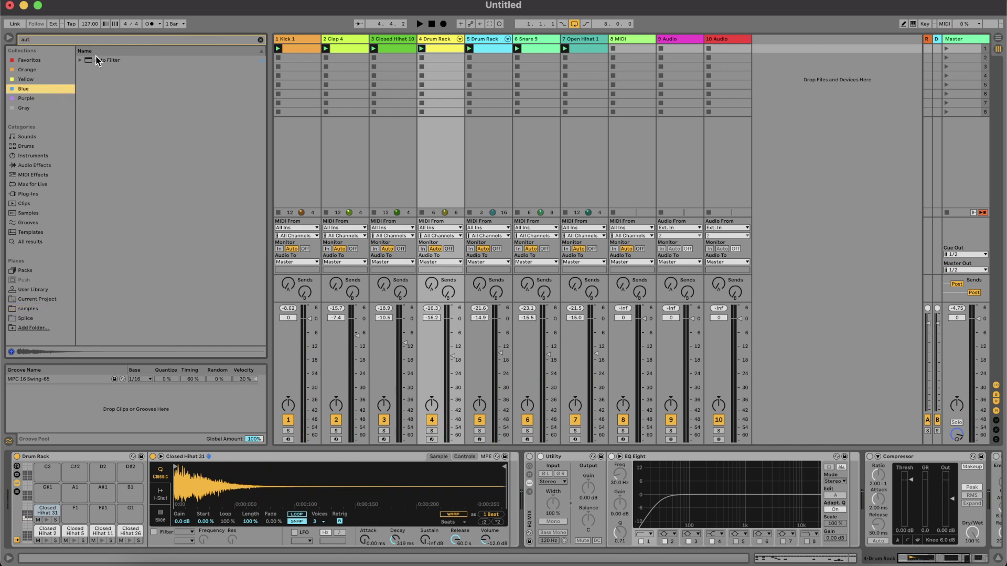
pyautogui.moveTo(113, 58); pyautogui.dragTo(523, 462)
pyautogui.press('space')
pyautogui.press('s')
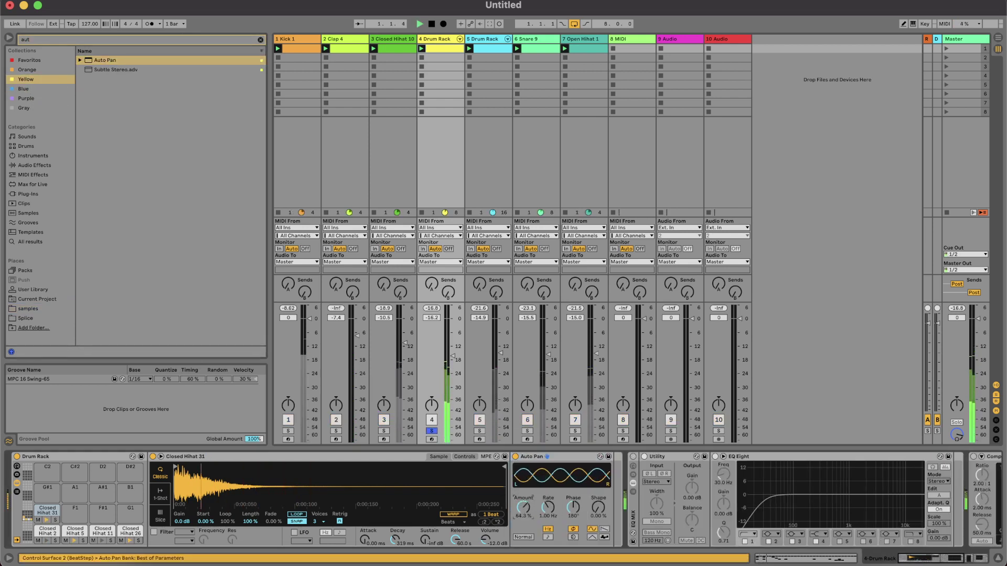
# Step: Set Auto Pan's amount to 71.4% and Closed Hihat 31's volume to -19.0 dB, checking both with the Drum Rack track unsoloed
pyautogui.press('s')
pyautogui.press('space')
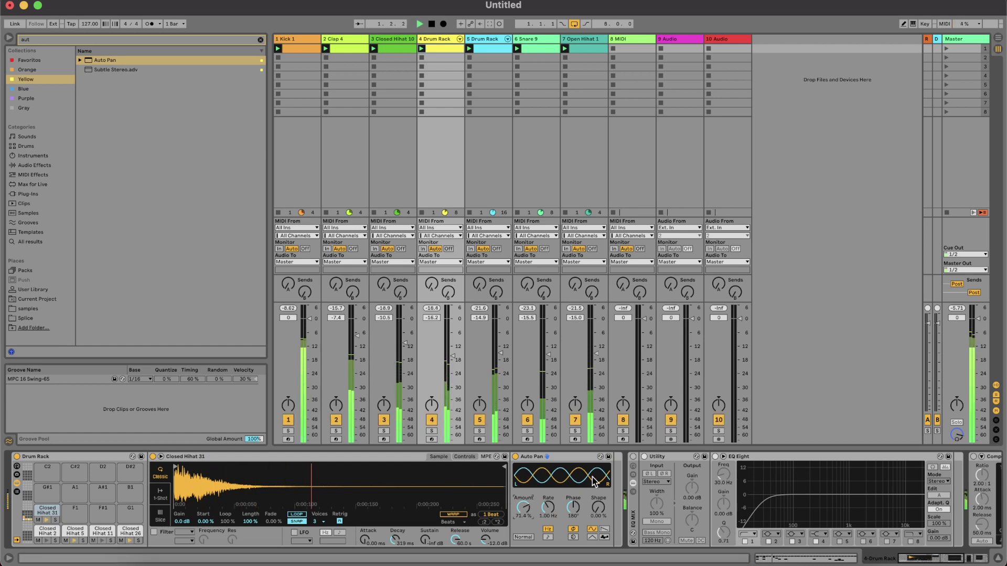
pyautogui.press('space')
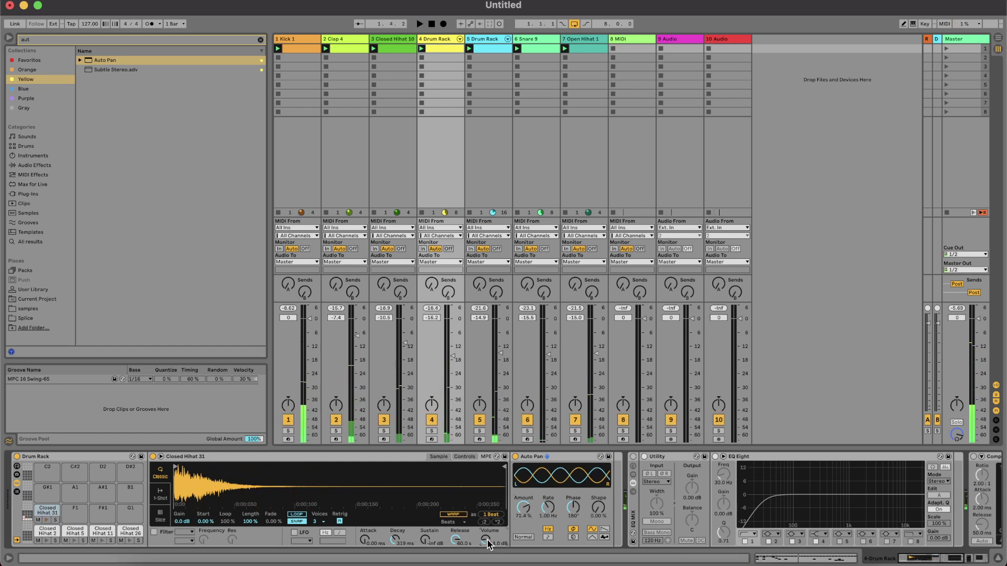
pyautogui.press('space')
pyautogui.press('s')
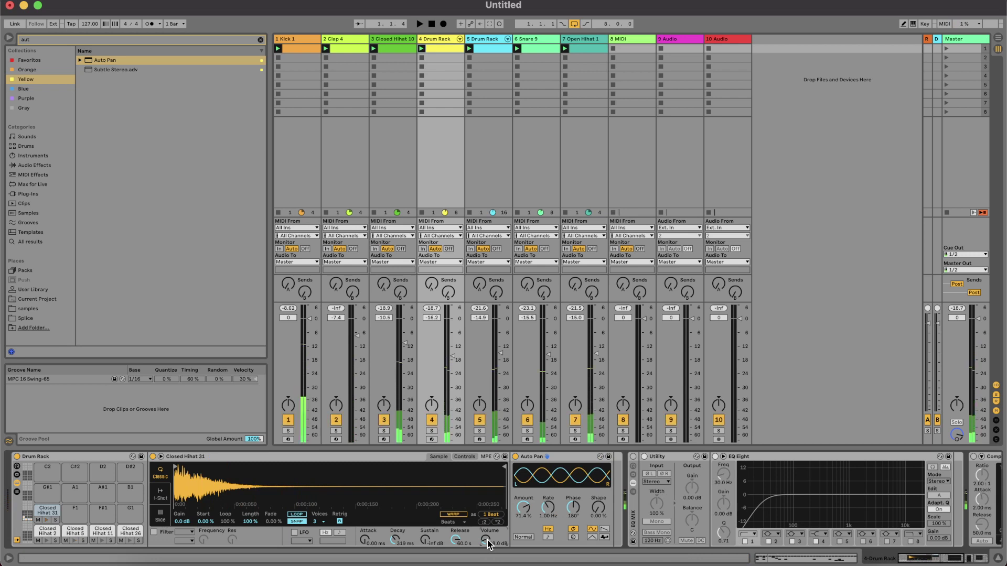
pyautogui.press('space')
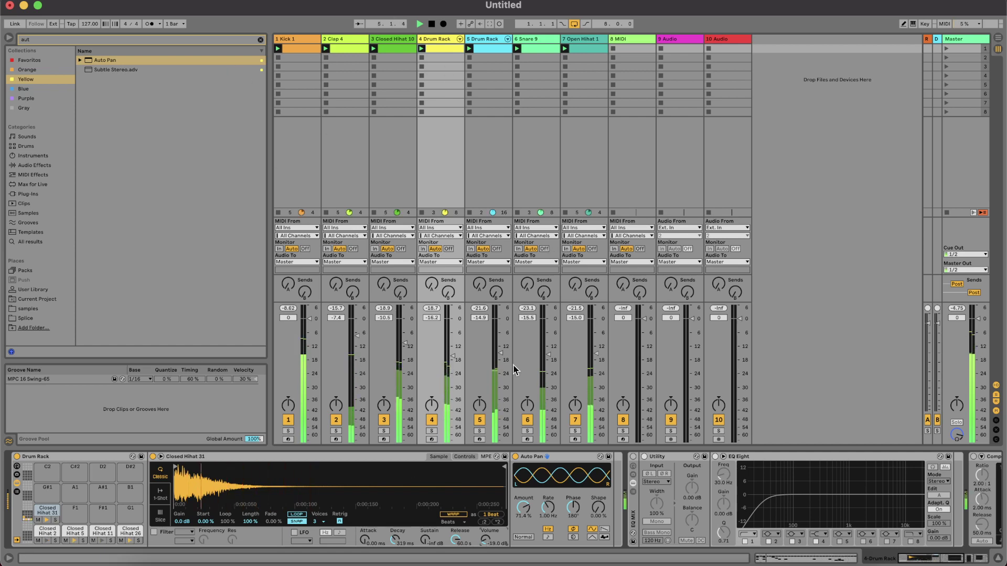
# Step: Listen to the full groove with all tracks playing and stop playback
pyautogui.click(487, 556)
pyautogui.click(906, 197)
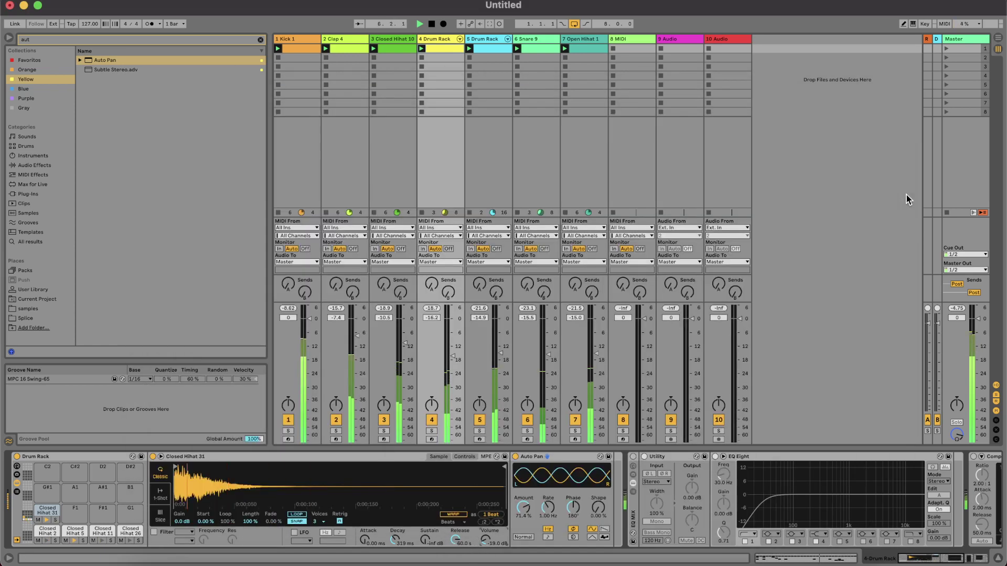
pyautogui.click(548, 175)
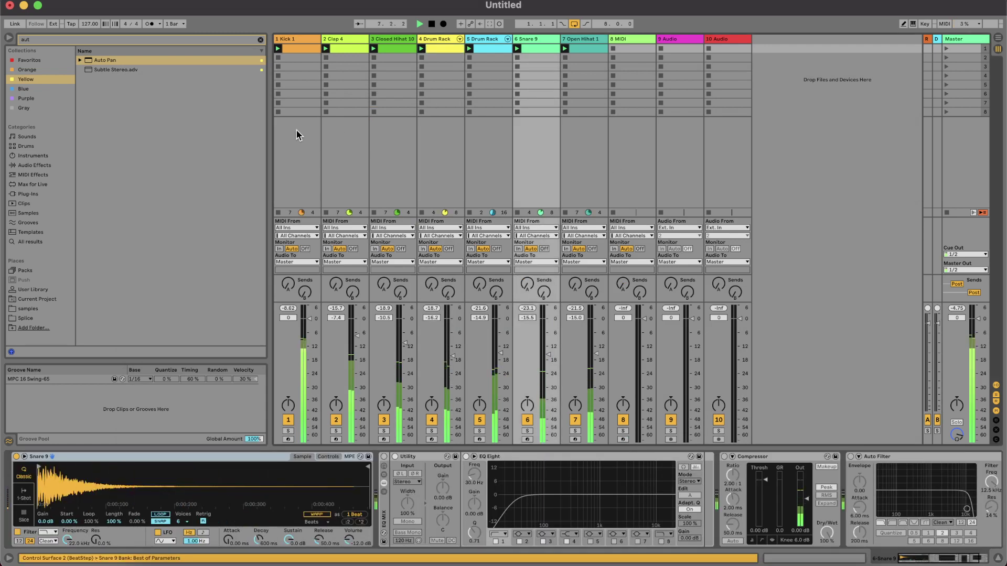
pyautogui.doubleClick(267, 141)
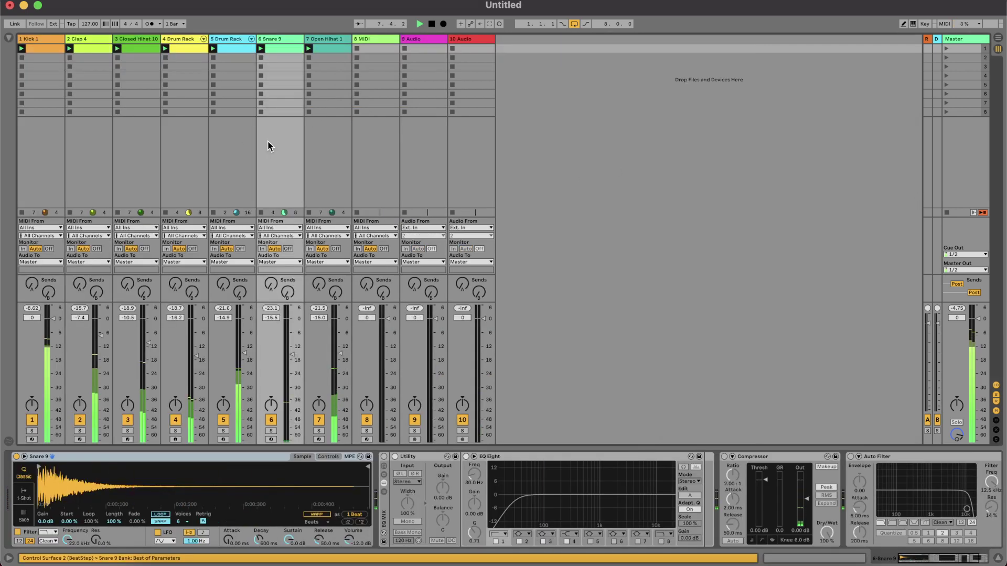
pyautogui.press('space')
# Step: Search the browser for "ser", load Serum onto the 8 MIDI track, and dismiss its serial number prompt without entering one
pyautogui.click(385, 42)
pyautogui.click(10, 38)
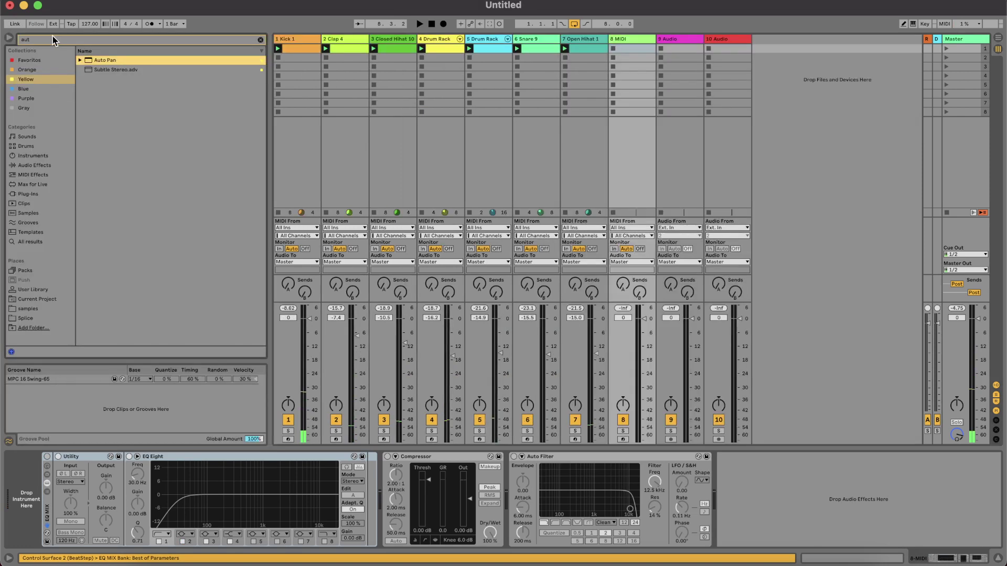
pyautogui.click(55, 37)
pyautogui.write('ser')
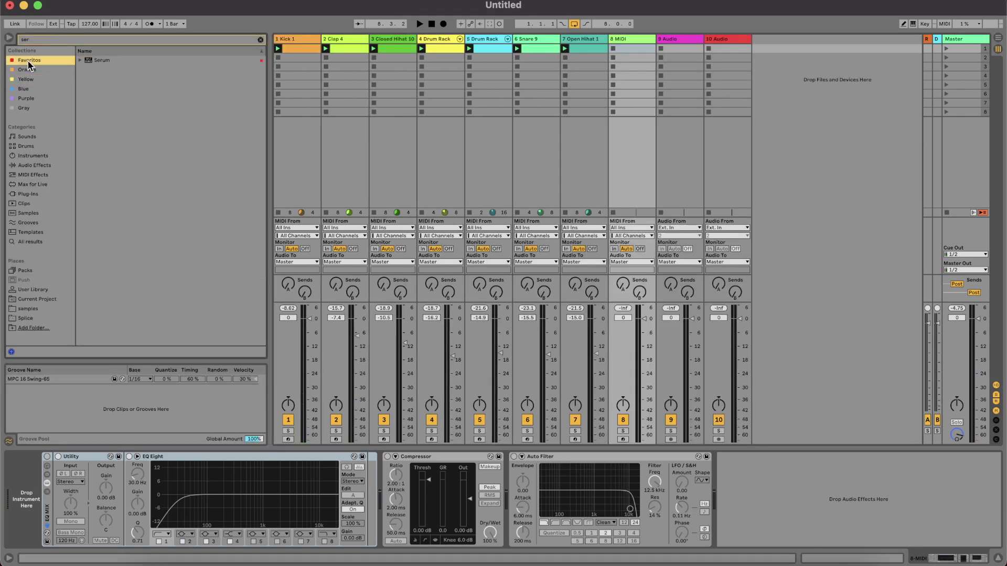
pyautogui.doubleClick(102, 59)
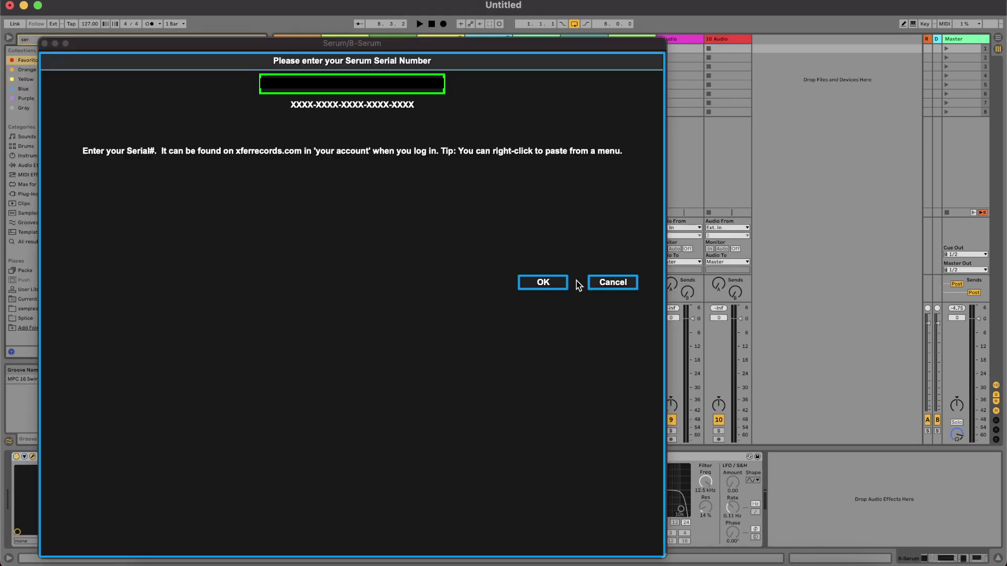
pyautogui.click(593, 283)
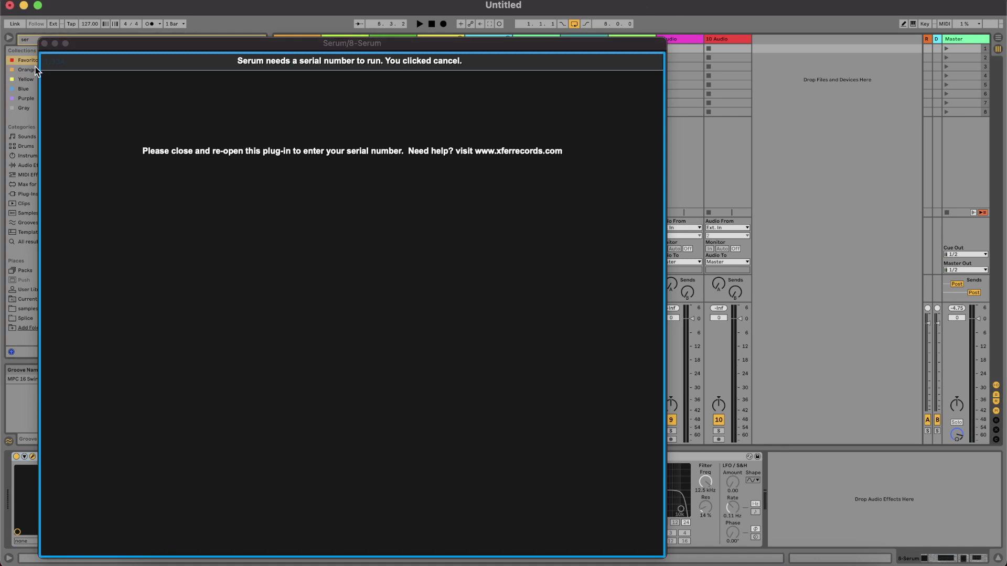
pyautogui.click(44, 43)
pyautogui.click(593, 175)
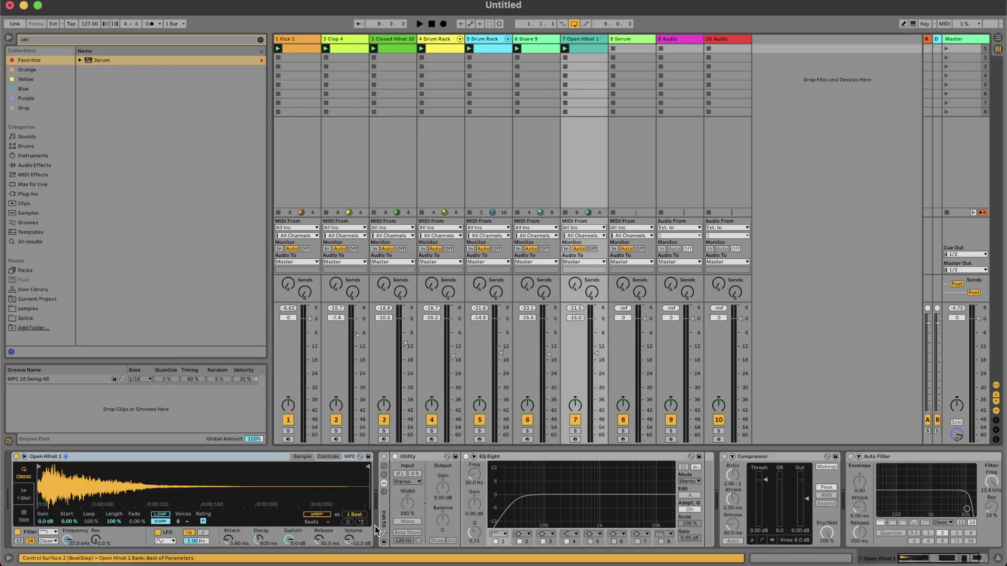
pyautogui.press('space')
pyautogui.click(461, 558)
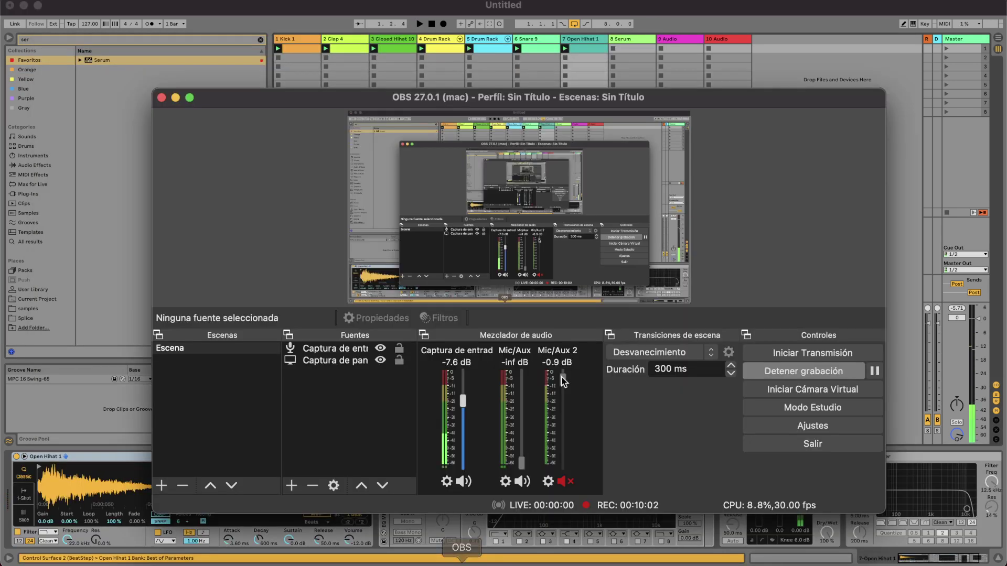
pyautogui.click(876, 371)
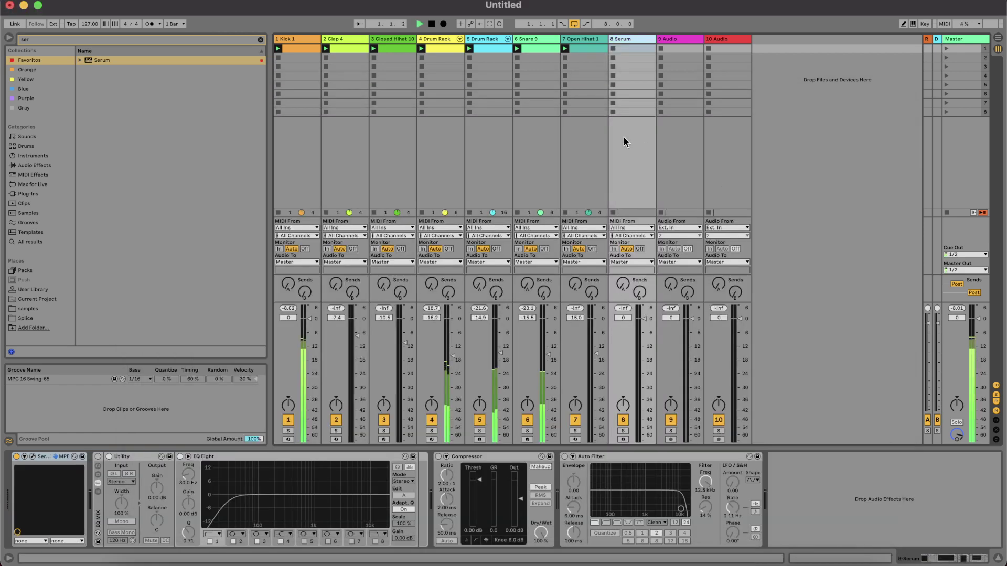
# Step: Close Serum's plug-in window after a brief look and move the Serum track between Clap 4 and Closed Hihat 10
pyautogui.click(32, 458)
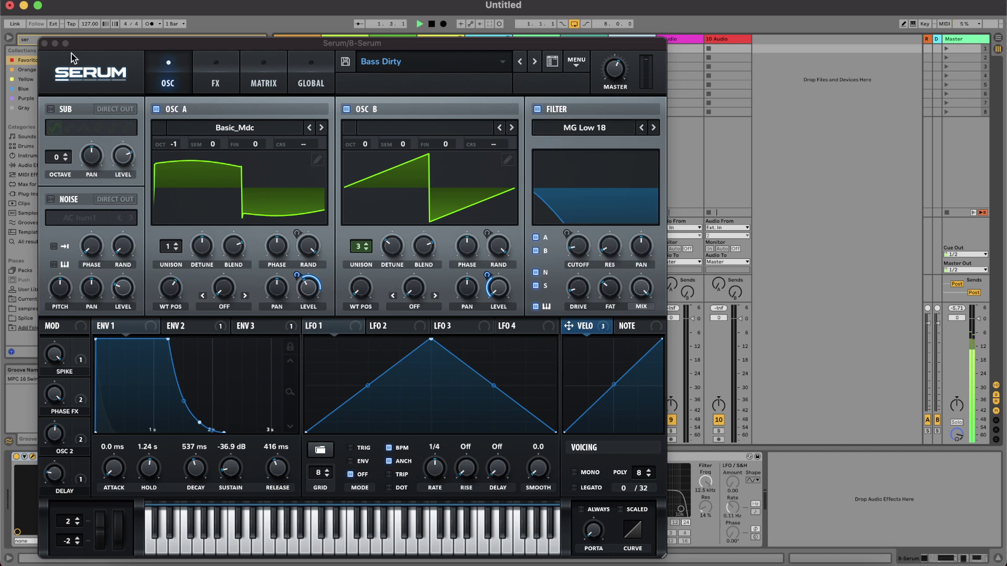
pyautogui.click(44, 43)
pyautogui.moveTo(350, 41); pyautogui.dragTo(374, 43)
# Step: Load the Bass Dust preset from the BEATTHEDIP tech house bank into Serum and close the plug-in window
pyautogui.click(32, 456)
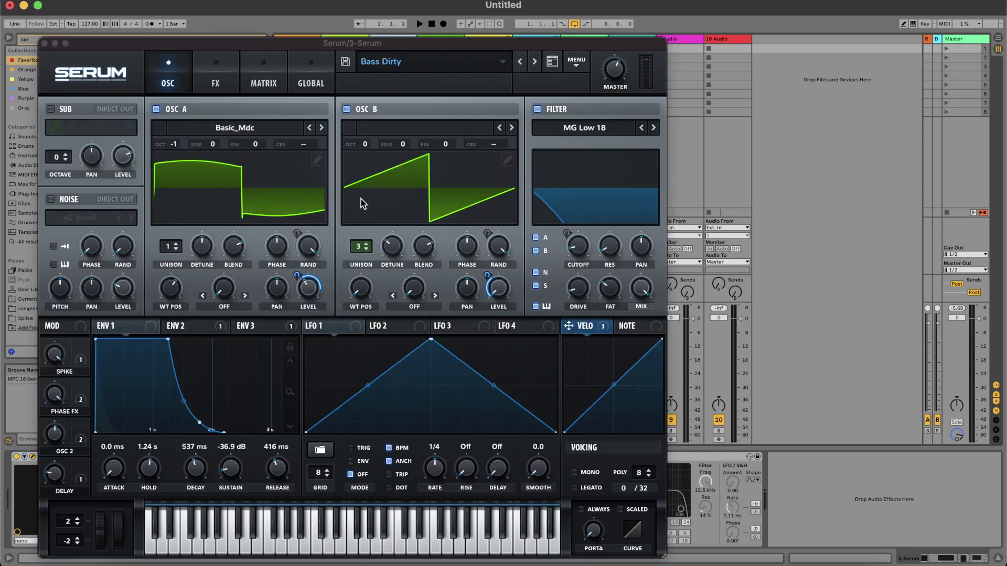
pyautogui.click(460, 70)
pyautogui.moveTo(577, 78)
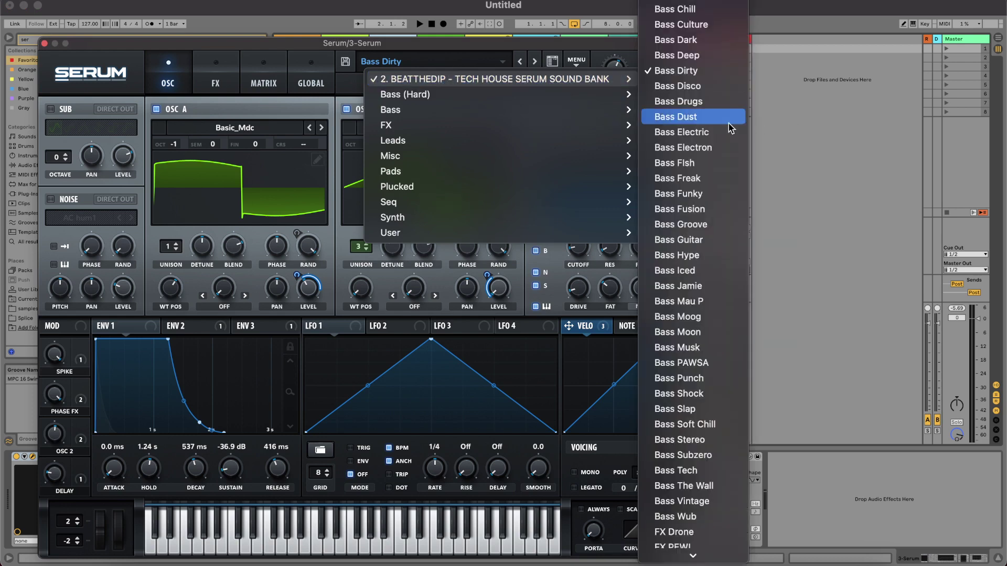
pyautogui.press('Escape')
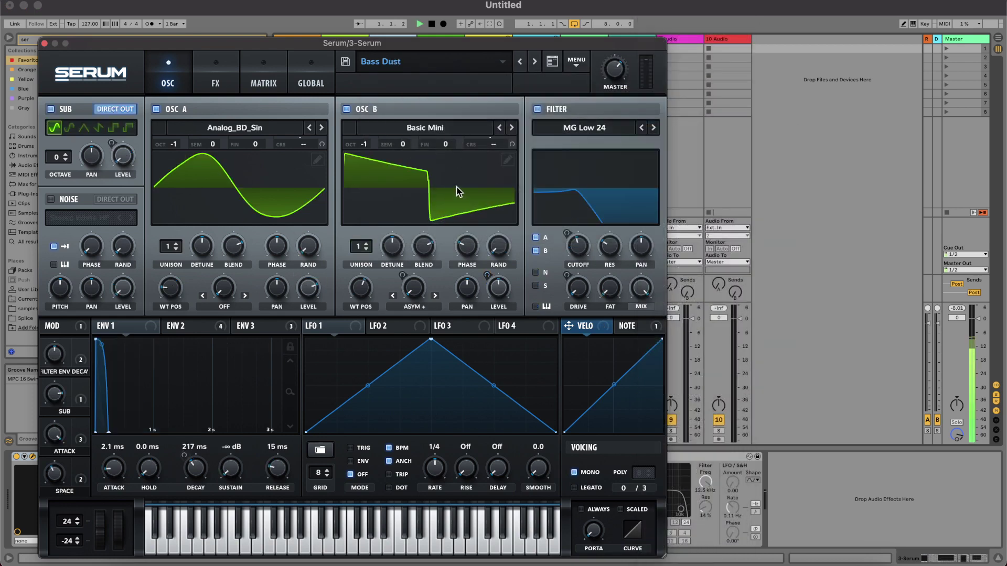
pyautogui.click(45, 44)
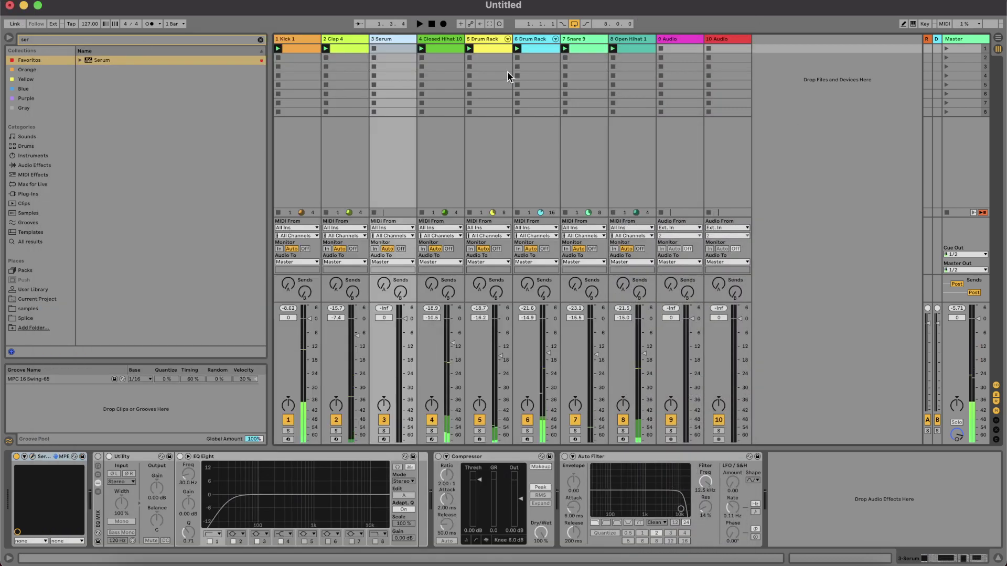
# Step: Create a one-bar clip on the Serum track and place an eighth-note C1 at 1.1.3
pyautogui.doubleClick(383, 48)
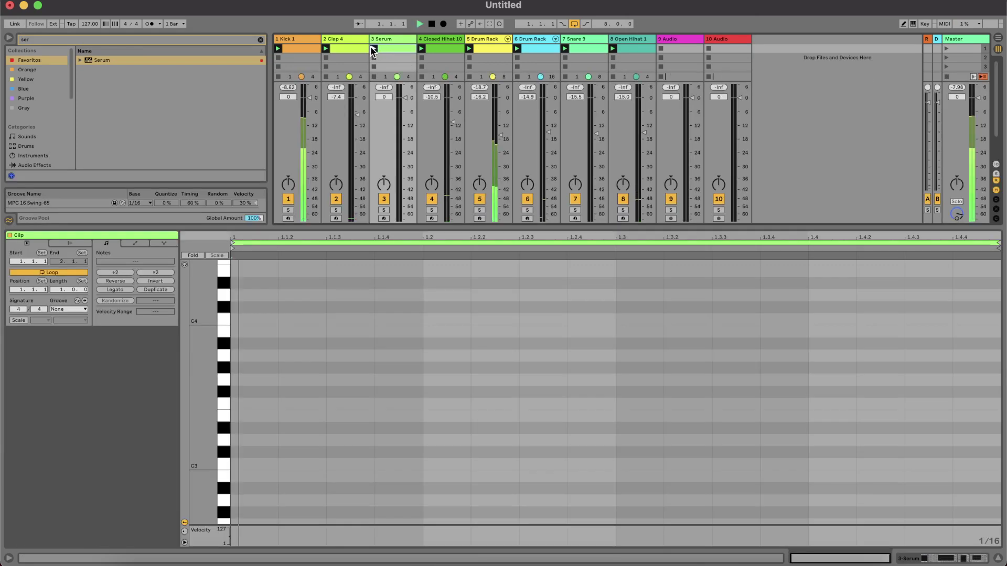
pyautogui.doubleClick(274, 465)
pyautogui.press('Right')
pyautogui.hotkey('shift', 'Right')
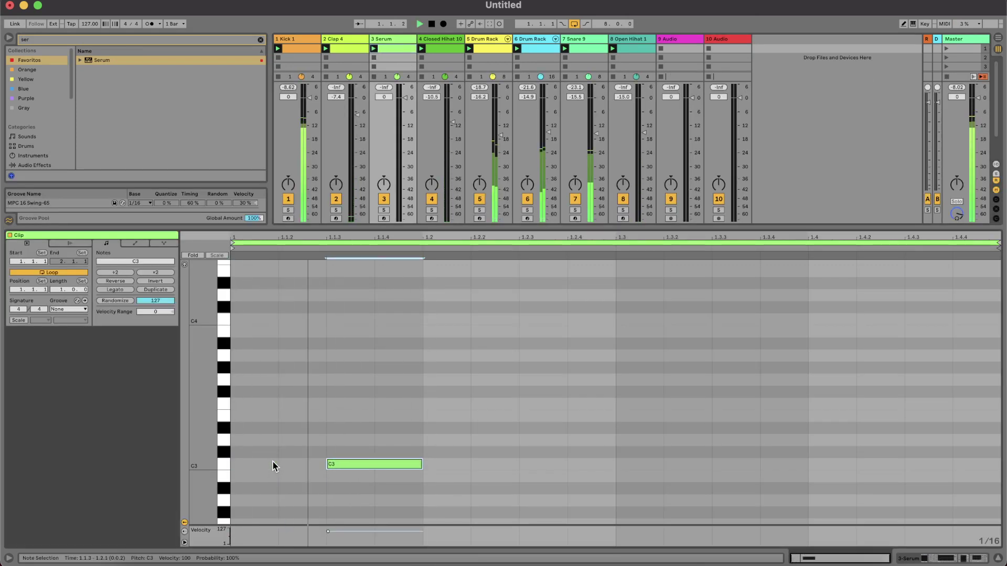
pyautogui.hotkey('shift', 'Down')
pyautogui.hotkey('shift', 'Down')
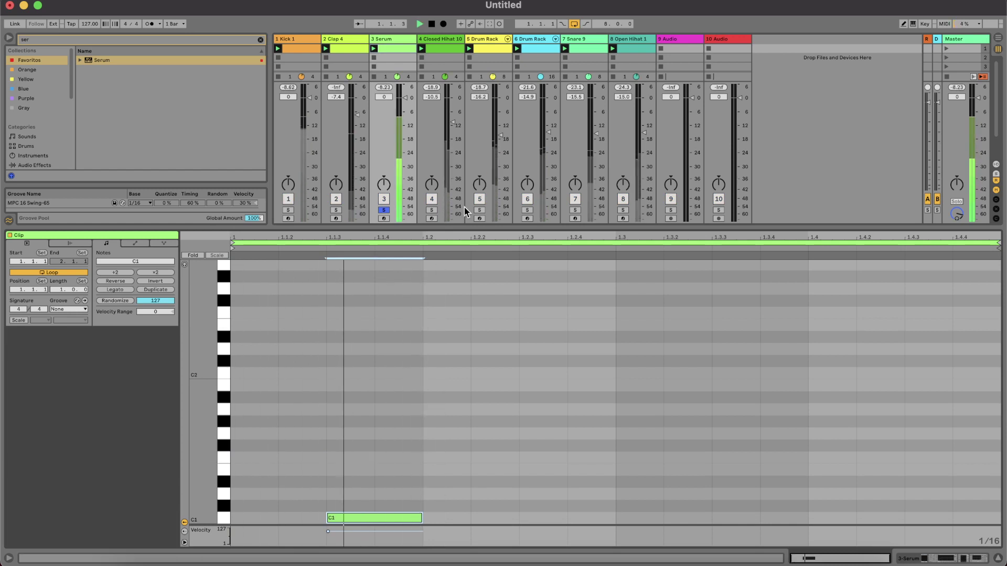
# Step: Lower the Serum track's volume to -9.8 dB, checking it both soloed and in the full mix
pyautogui.doubleClick(394, 40)
pyautogui.press('space')
pyautogui.moveTo(403, 319); pyautogui.dragTo(403, 342)
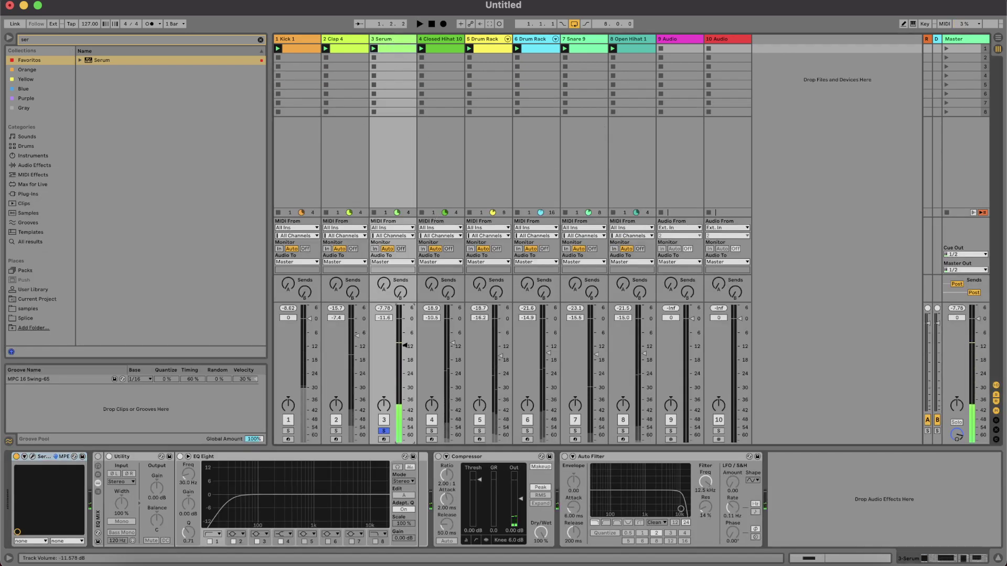
pyautogui.press('space')
pyautogui.press('space')
pyautogui.press('s')
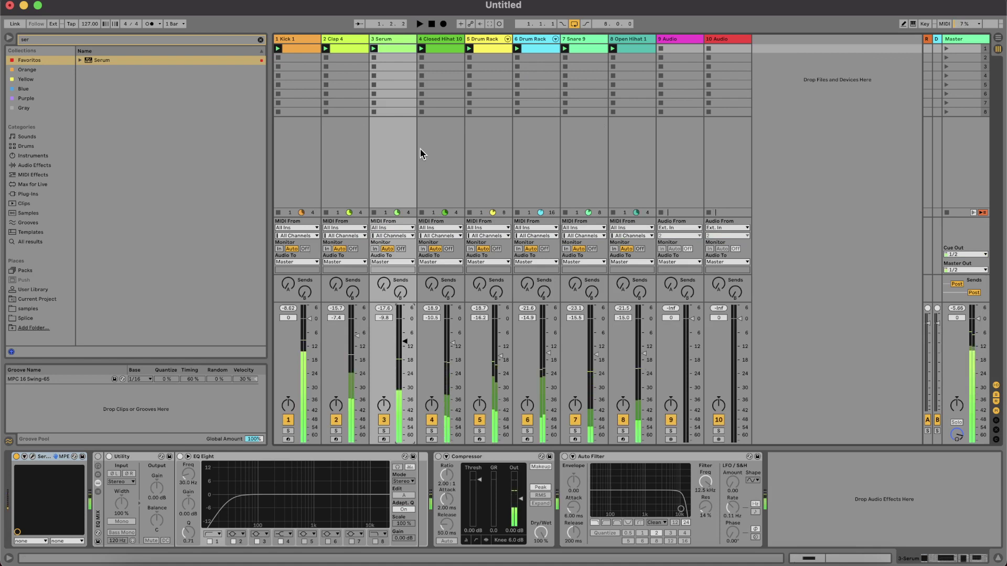
# Step: Add eighth-note C1 notes at 1.2.3 and 1.3 in the Serum clip and play the groove
pyautogui.click(392, 54)
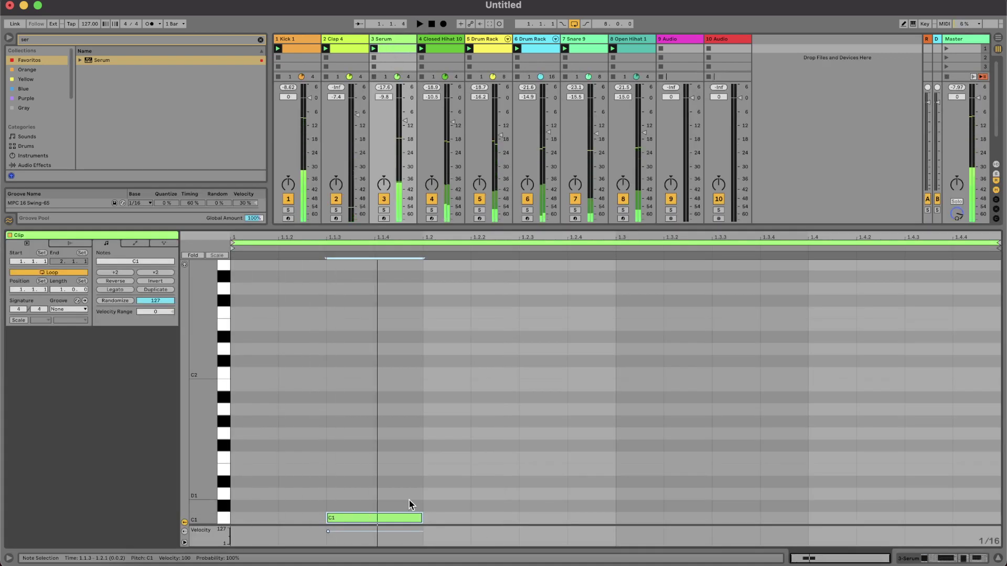
pyautogui.doubleClick(550, 518)
pyautogui.press('super+d')
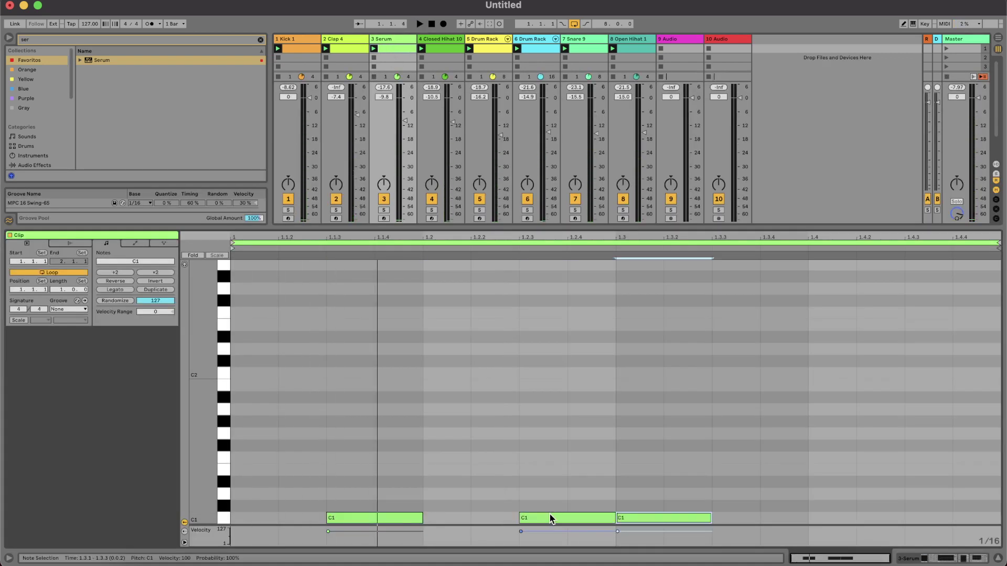
pyautogui.press('space')
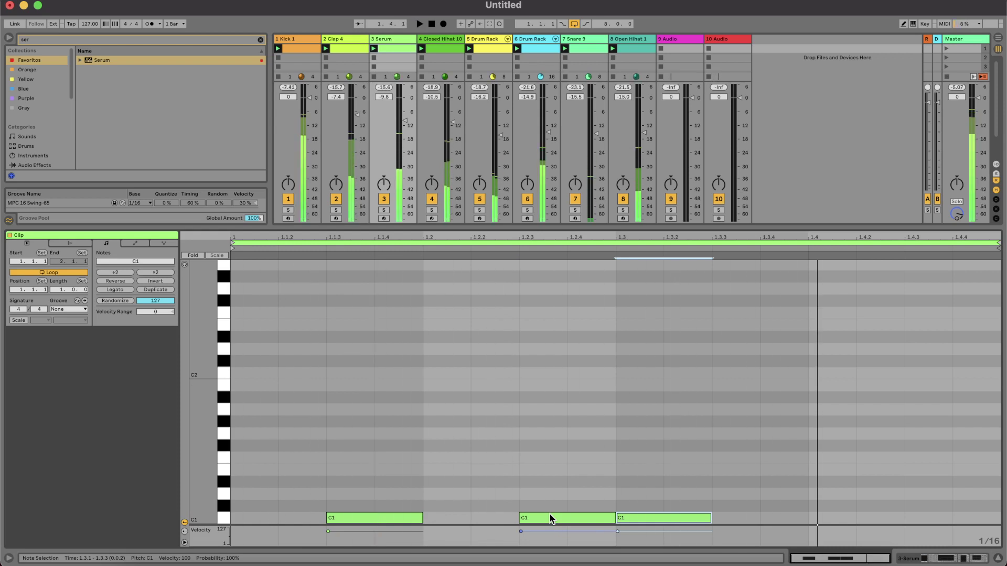
# Step: Try a sixteenth-note D#1 at 1.4 with the Serum track soloed, lower it to C1, delete it, and unsolo the track
pyautogui.press('s')
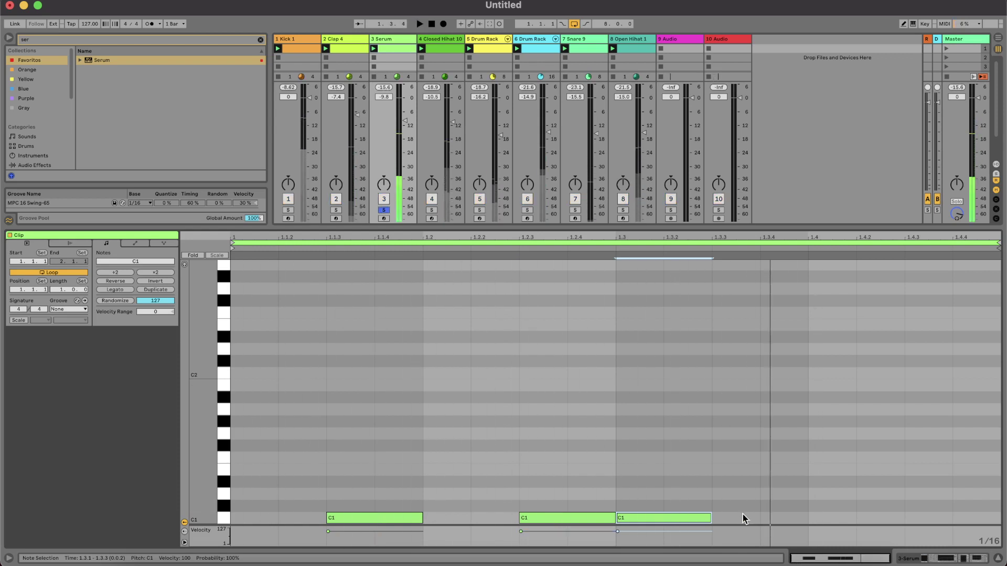
pyautogui.doubleClick(742, 494)
pyautogui.moveTo(742, 493); pyautogui.dragTo(794, 484)
pyautogui.press('Right')
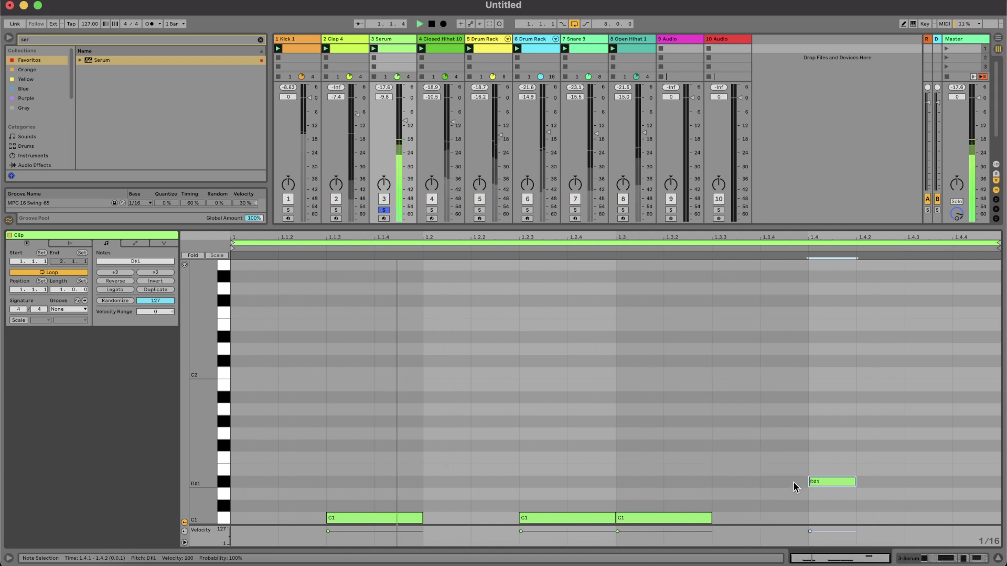
pyautogui.press('Down')
pyautogui.press('Down')
pyautogui.press('Down')
pyautogui.press('Delete')
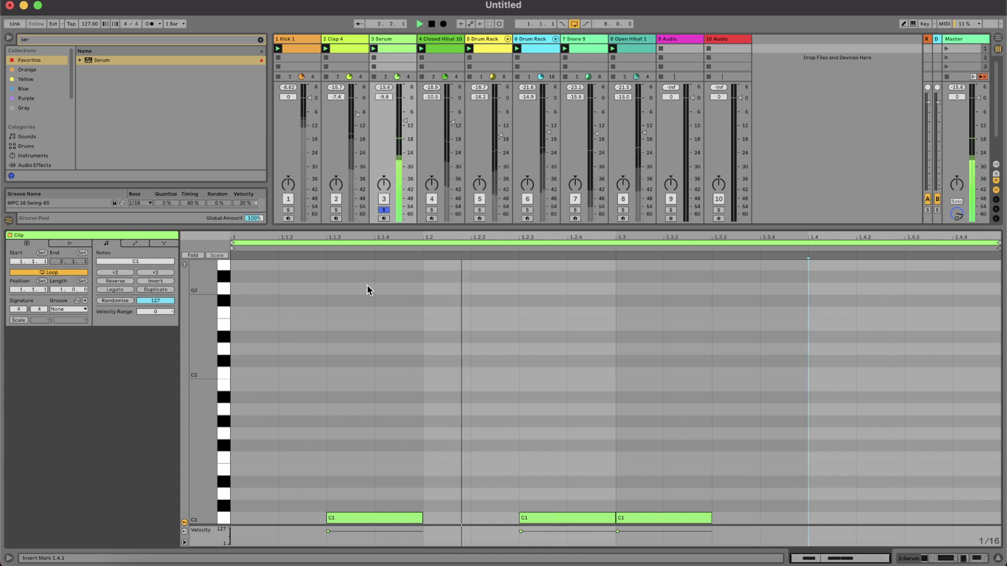
pyautogui.click(383, 210)
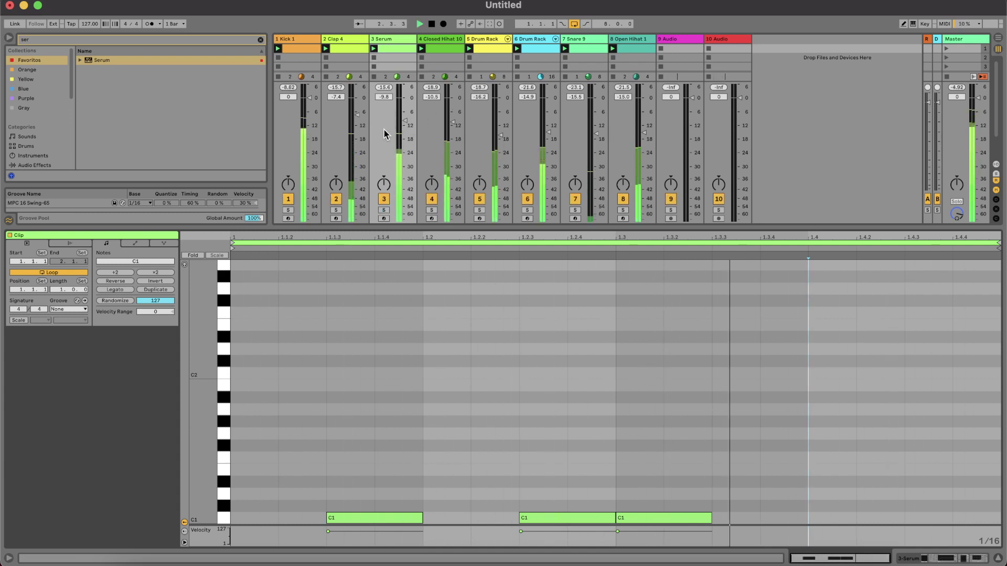
# Step: Add an eighth-note C1 at 1.4.3 and audition all Serum notes an octave higher before returning them to C1
pyautogui.doubleClick(921, 518)
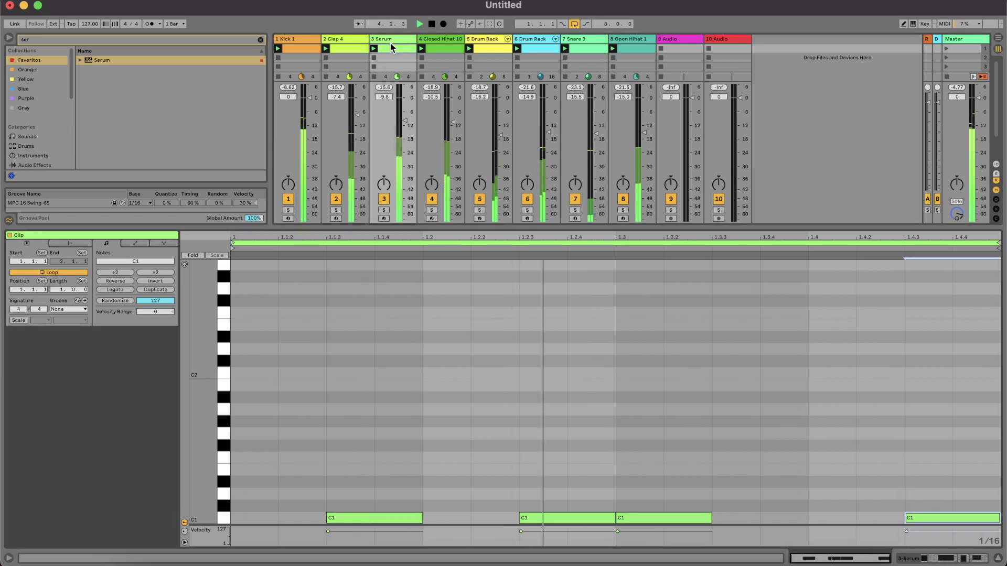
pyautogui.click(483, 470)
pyautogui.press('super+a')
pyautogui.hotkey('shift', 'Up')
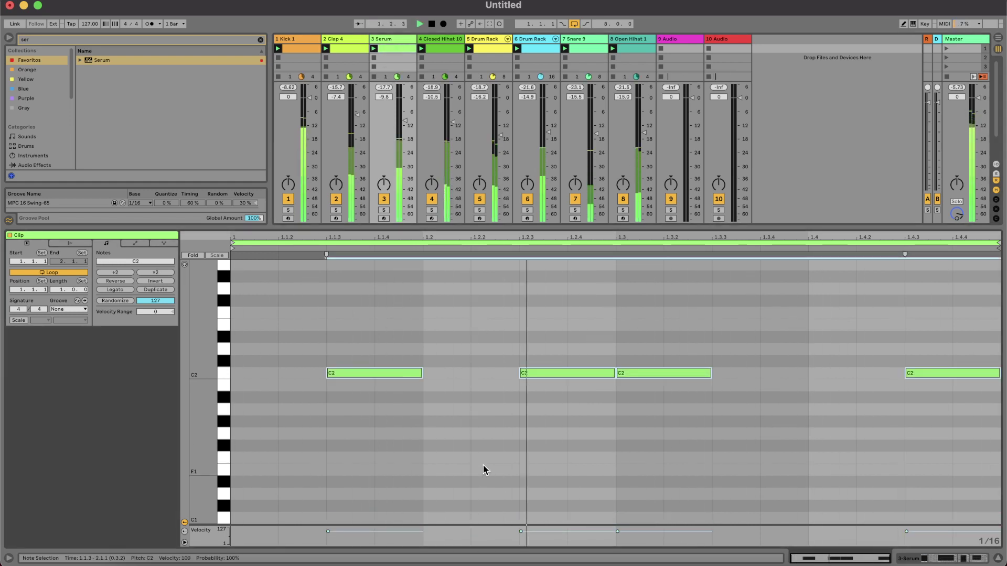
pyautogui.hotkey('shift', 'Down')
# Step: Solo the Serum track, open its Serum instrument window and step through the presets to Bass Electric
pyautogui.press('s')
pyautogui.doubleClick(400, 40)
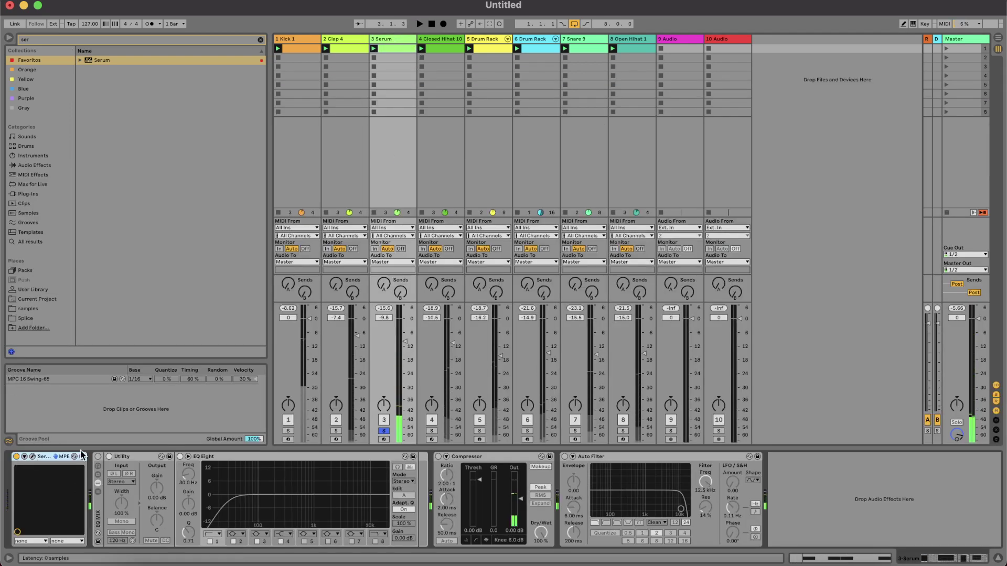
pyautogui.click(81, 456)
pyautogui.click(535, 62)
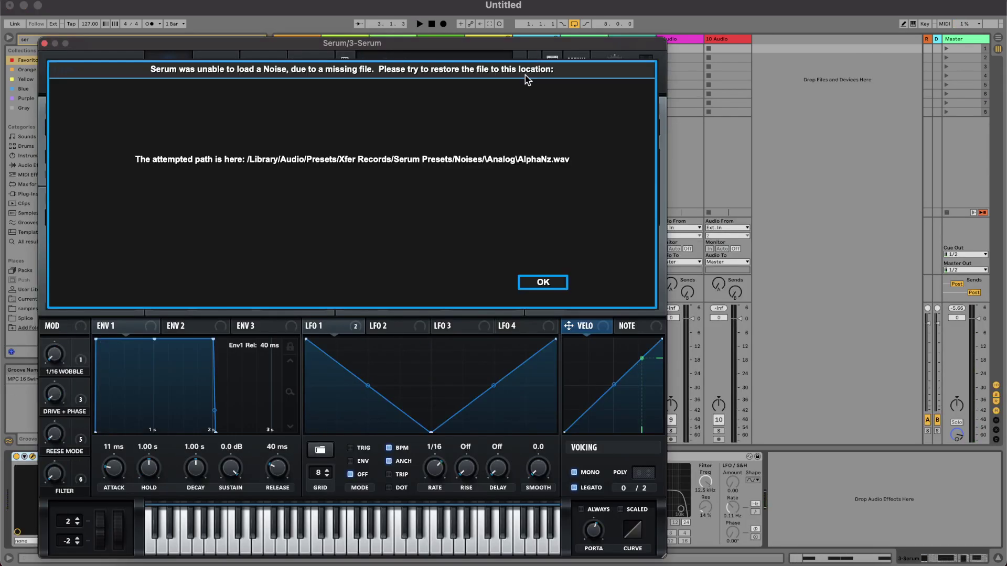
pyautogui.click(543, 283)
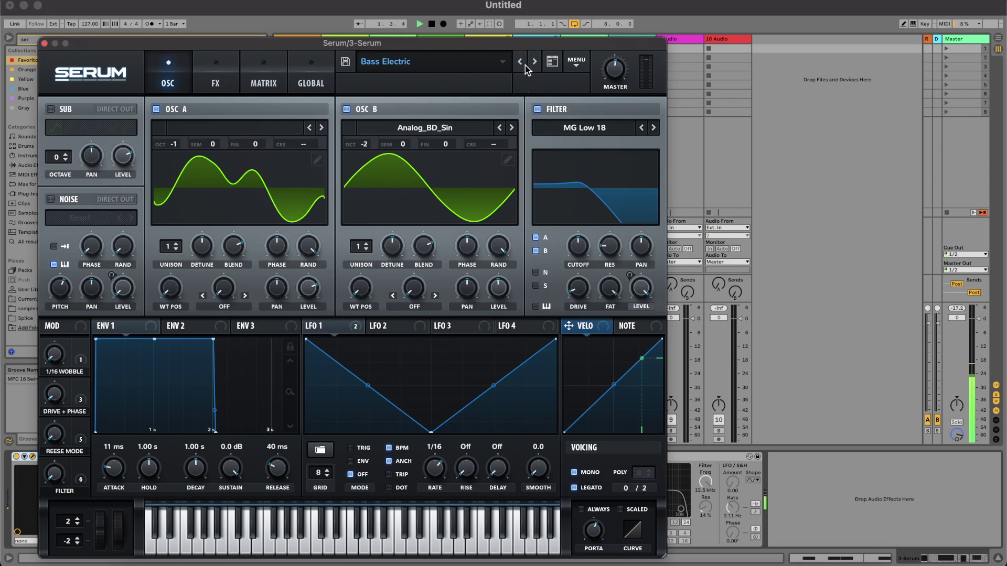
# Step: Load the Bass Culture preset from the BEATTHEDIP tech house Serum sound bank and play it back
pyautogui.click(473, 67)
pyautogui.moveTo(467, 78)
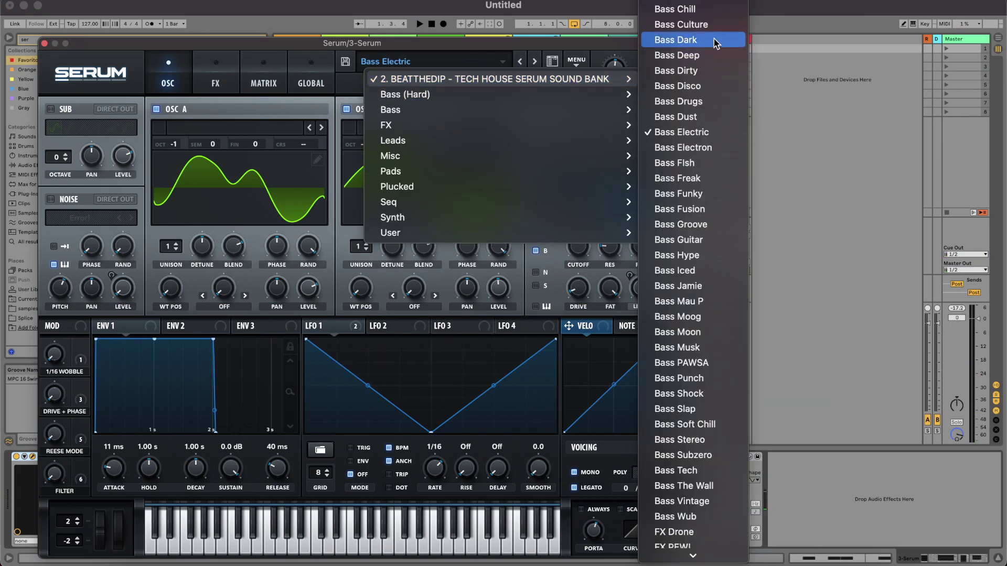
pyautogui.click(711, 25)
pyautogui.click(528, 282)
pyautogui.press('space')
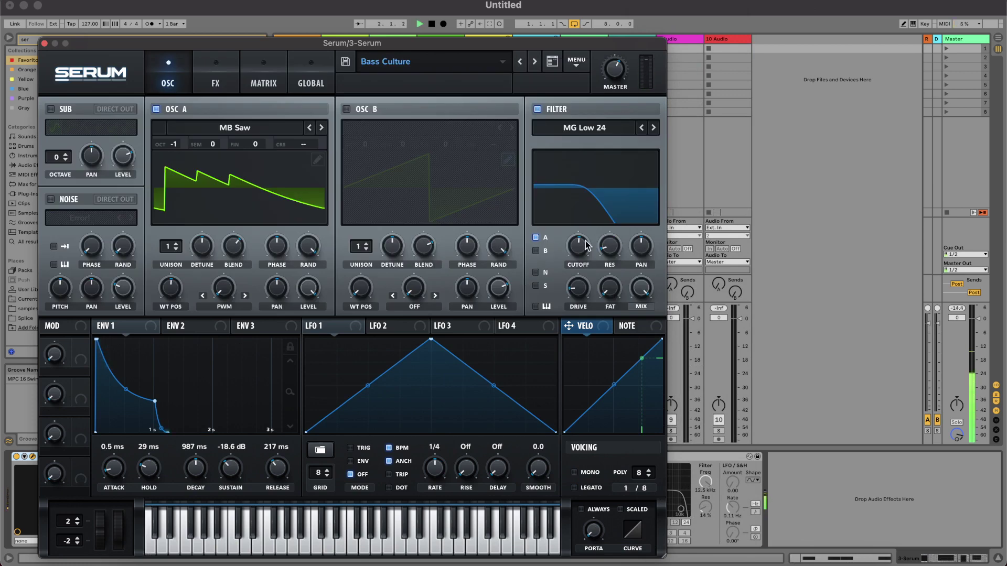
# Step: Lower the Bass Culture preset's filter cutoff to 171 Hz and close the Serum window
pyautogui.moveTo(589, 248)
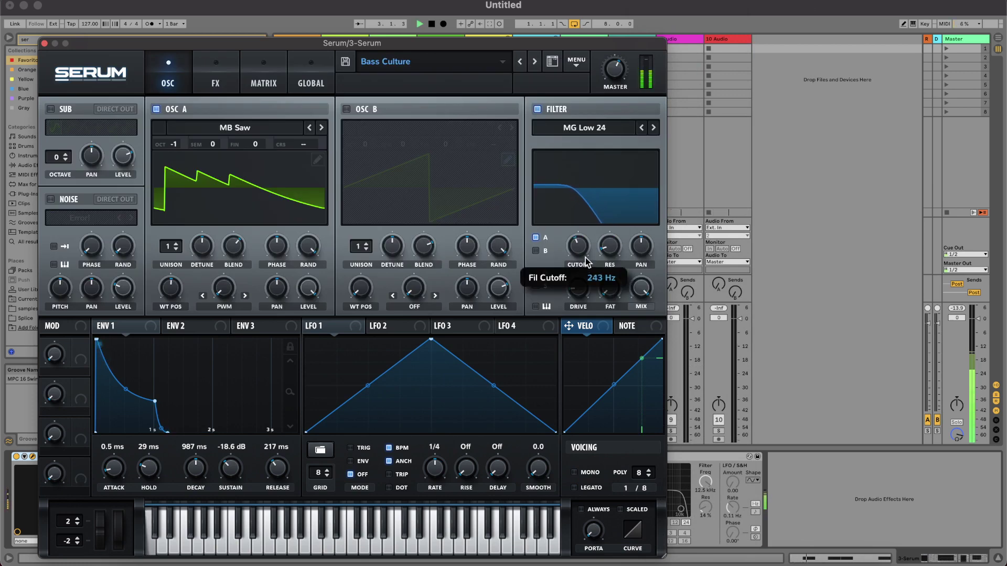
pyautogui.moveTo(606, 250); pyautogui.dragTo(583, 264)
pyautogui.moveTo(582, 292)
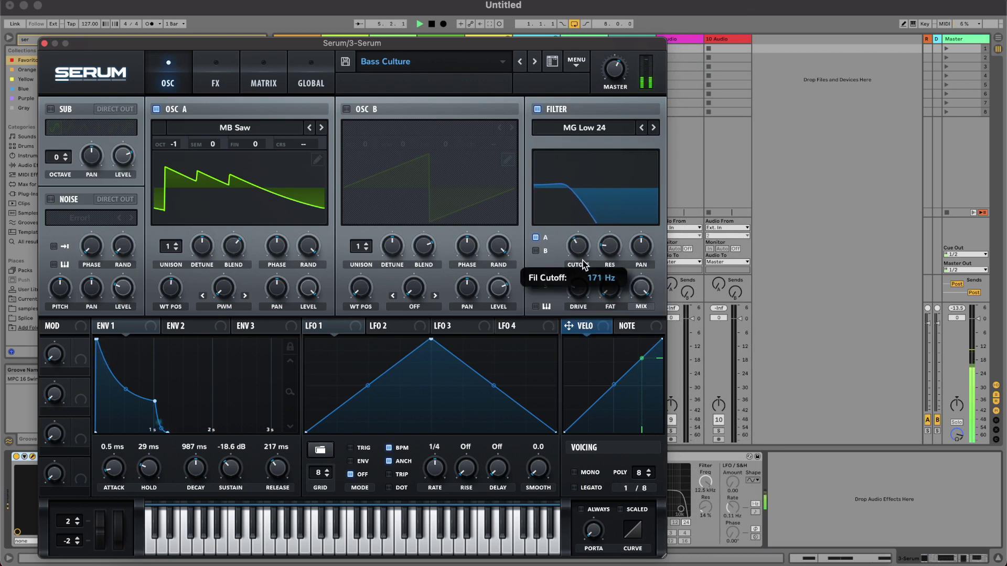
pyautogui.click(45, 43)
# Step: In the Serum clip, add an eighth-note C1 at 1.1.1 and delete the C1 note at 1.1.3
pyautogui.doubleClick(397, 49)
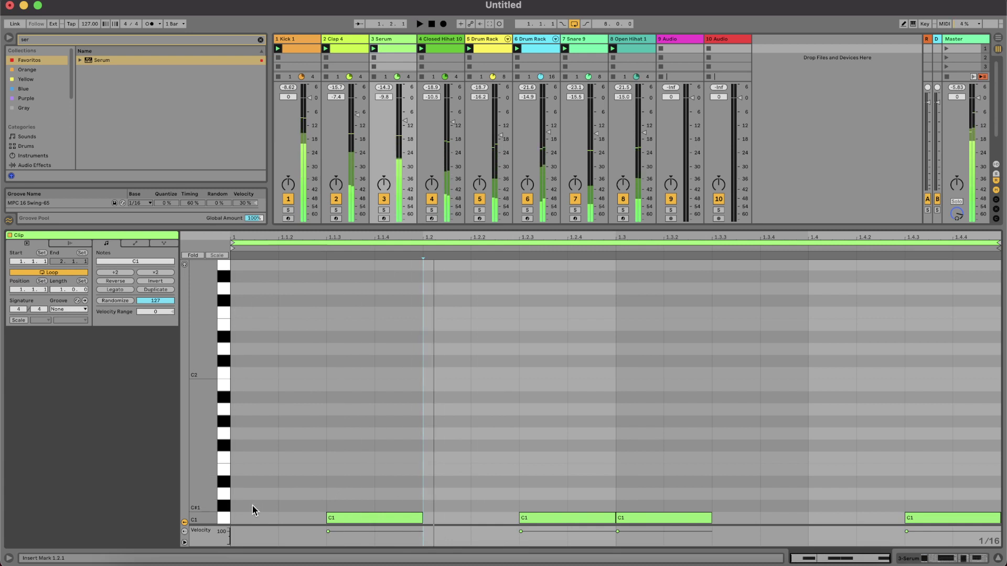
pyautogui.scroll(3, 251, 506)
pyautogui.doubleClick(265, 455)
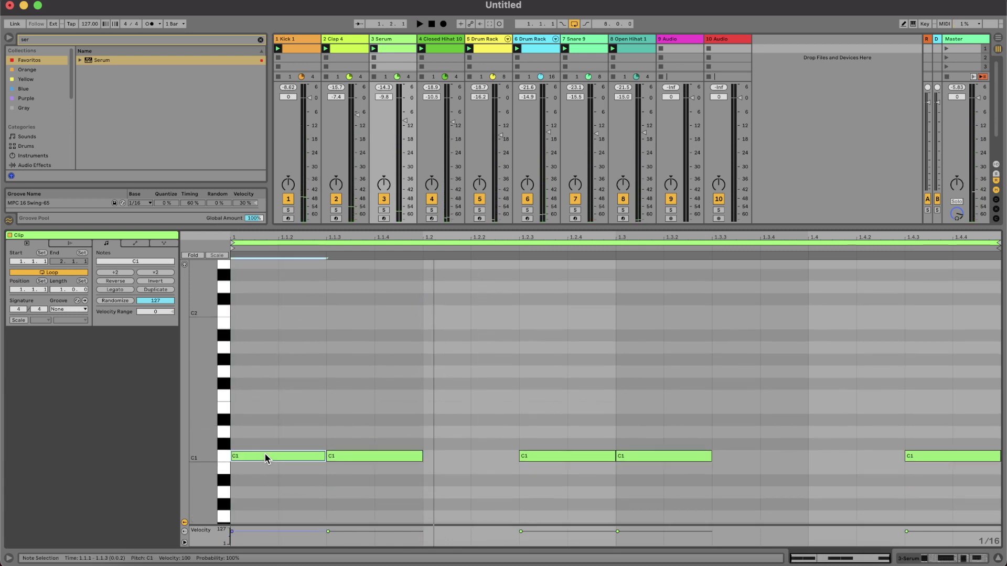
pyautogui.click(409, 457)
pyautogui.press('Delete')
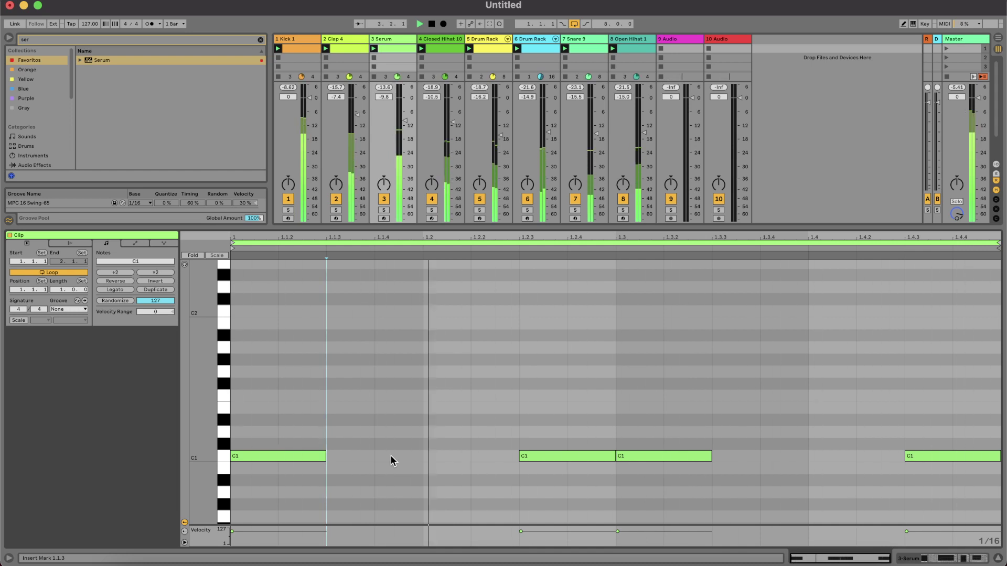
# Step: Try a sixteenth-note D#1 at 1.2, shift it to 1.2.2, and delete it
pyautogui.doubleClick(430, 420)
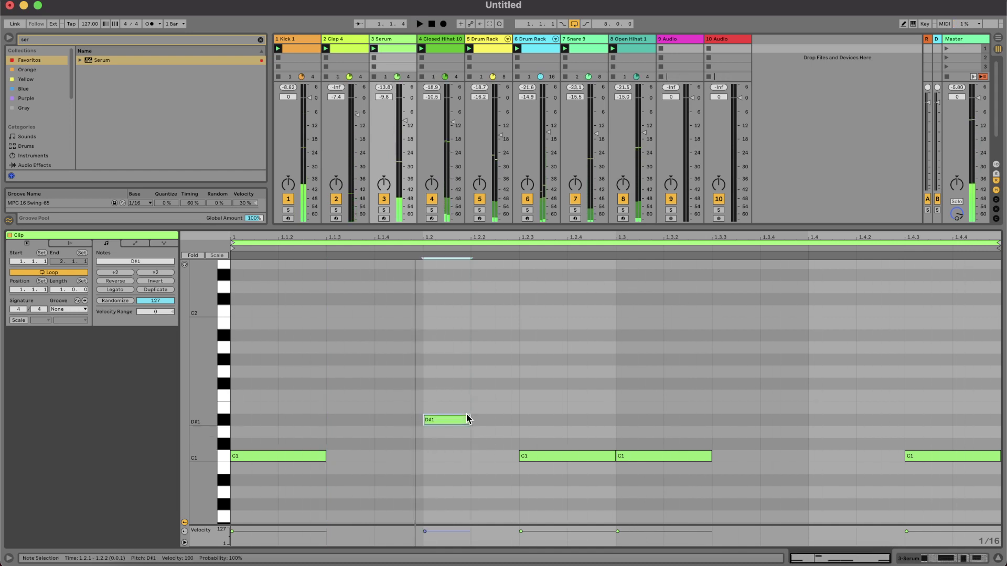
pyautogui.moveTo(429, 419); pyautogui.dragTo(467, 418)
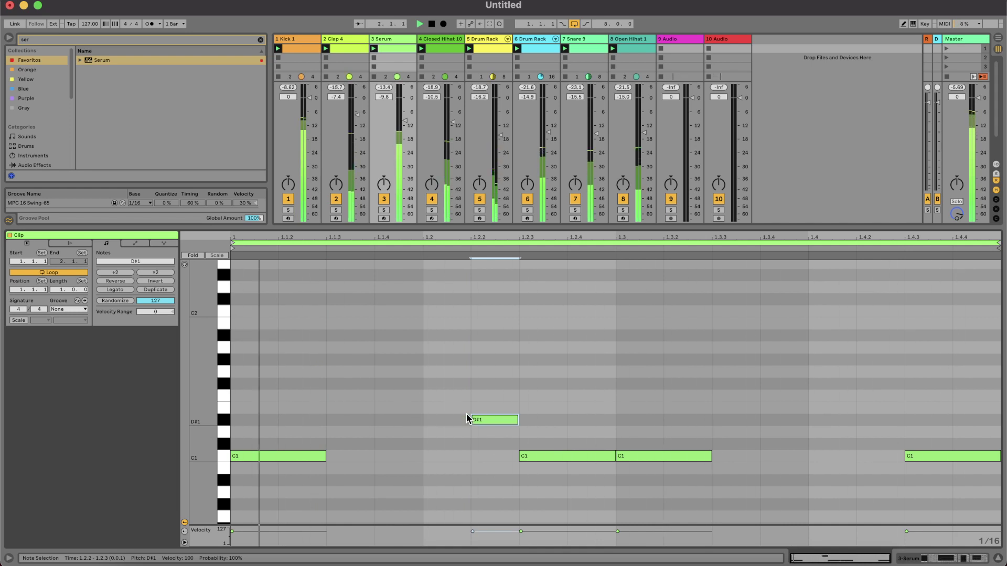
pyautogui.press('Delete')
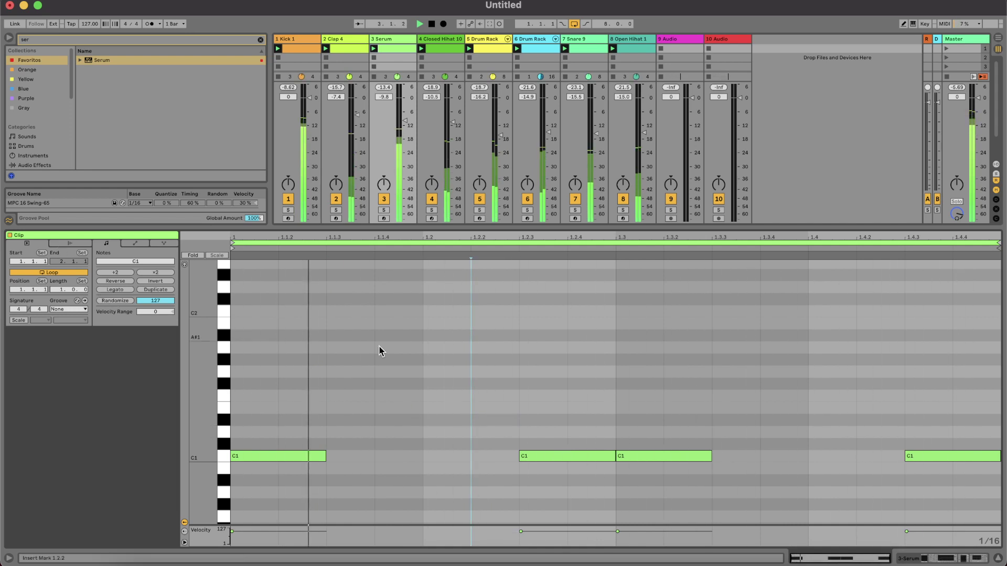
# Step: Audition all Serum notes an octave higher at C2, and return them to C1
pyautogui.press('super+a')
pyautogui.hotkey('shift', 'Up')
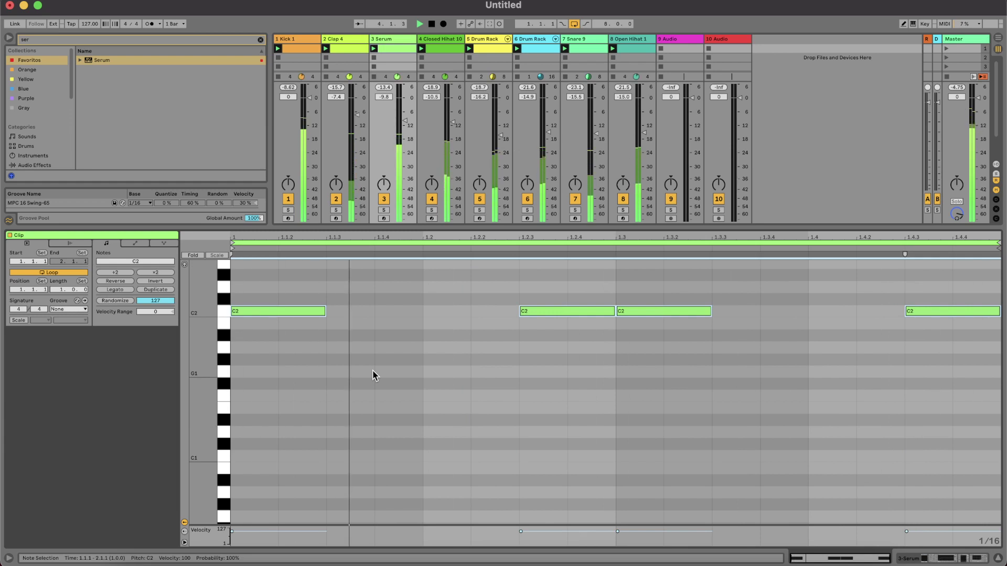
pyautogui.hotkey('shift', 'Down')
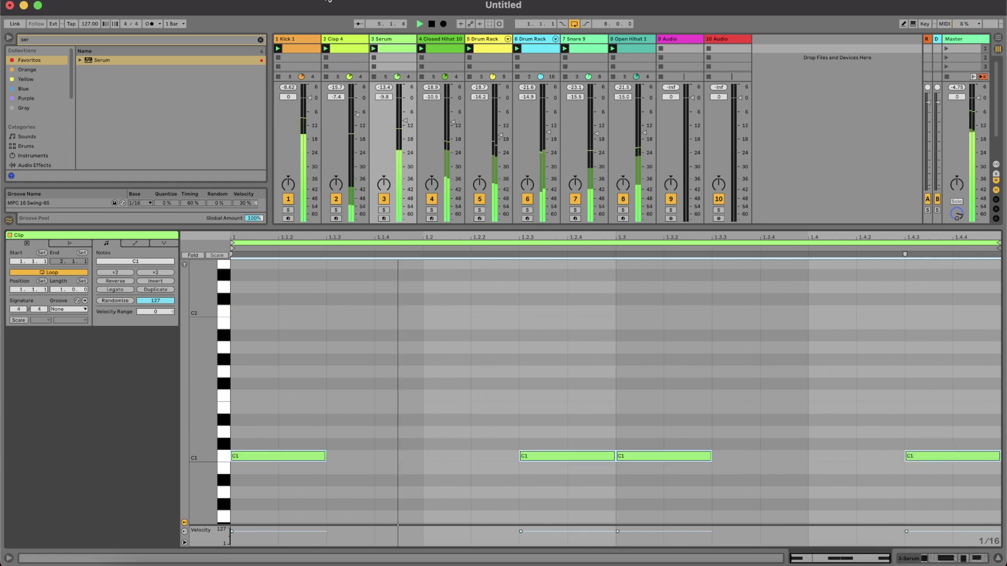
# Step: Solo the Serum track and add TR5 Metering from the Blue collection to the Master track to check the bass level
pyautogui.click(390, 41)
pyautogui.press('s')
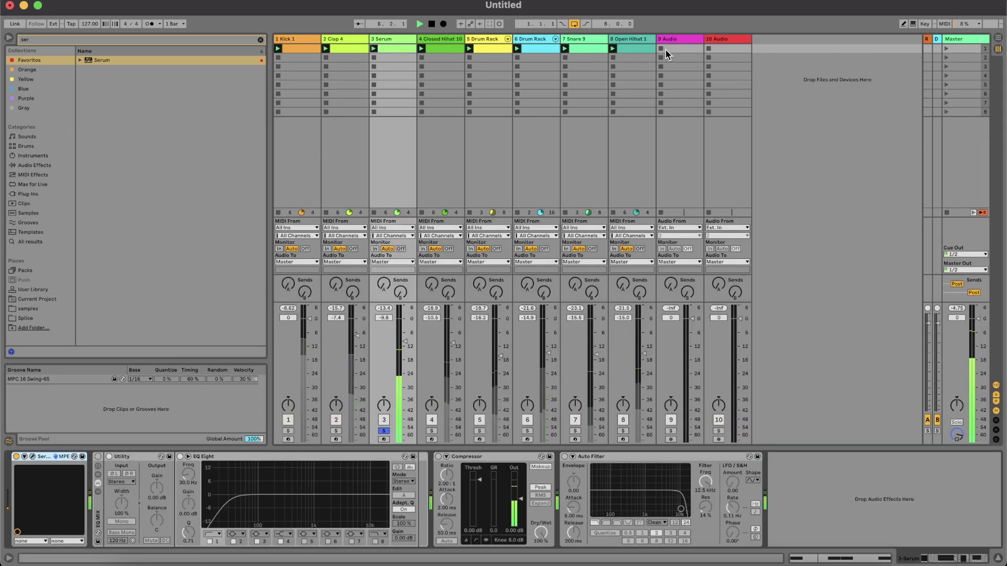
pyautogui.click(958, 40)
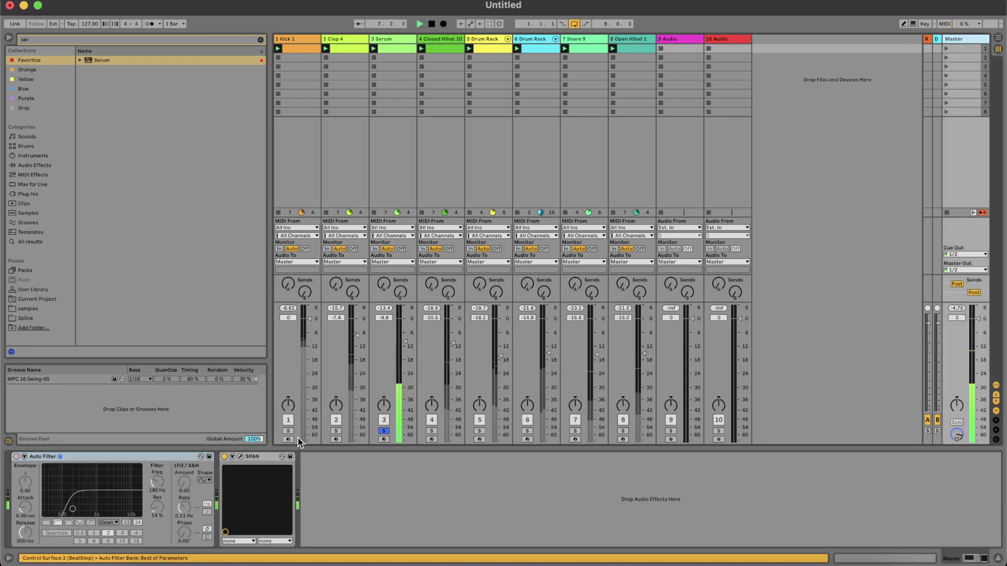
pyautogui.write('mete')
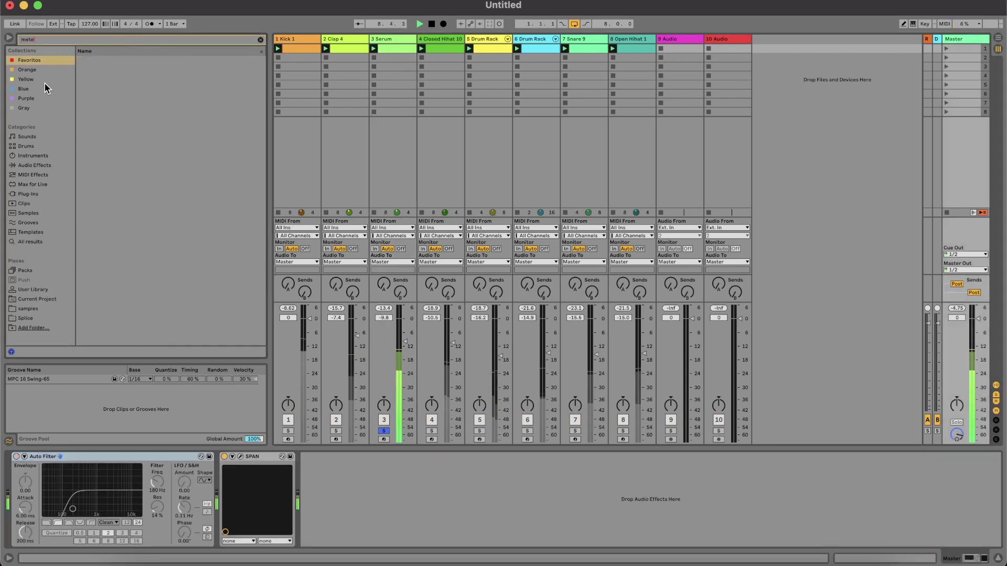
pyautogui.click(45, 87)
pyautogui.doubleClick(96, 61)
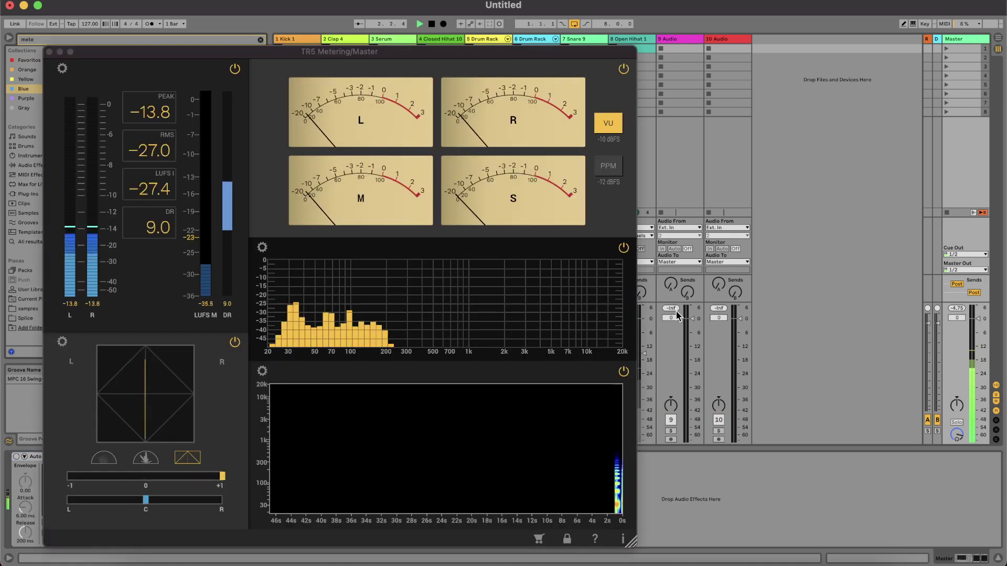
# Step: Solo the Kick and Serum tracks together and move the Serum track between Kick and Clap
pyautogui.click(324, 39)
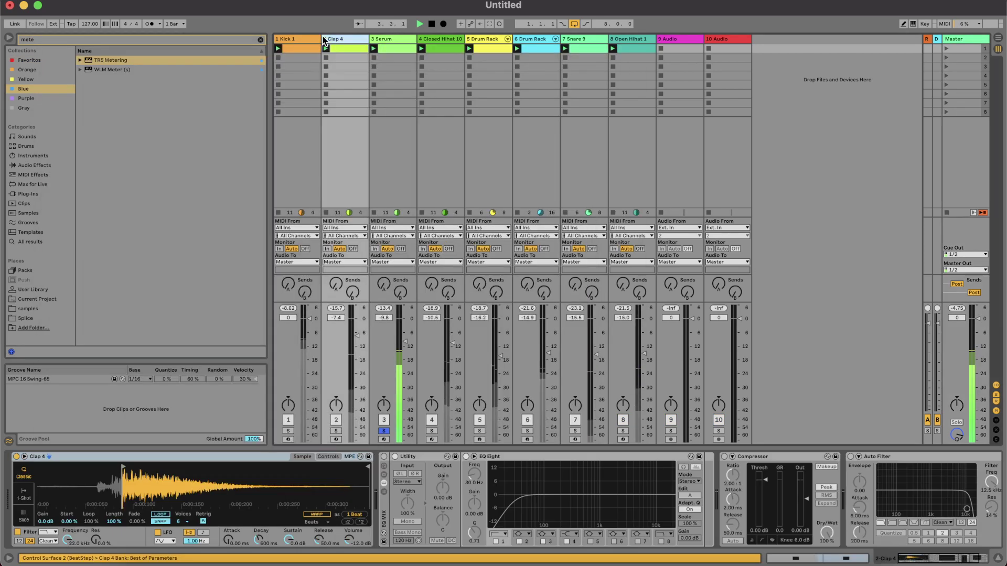
pyautogui.click(337, 431)
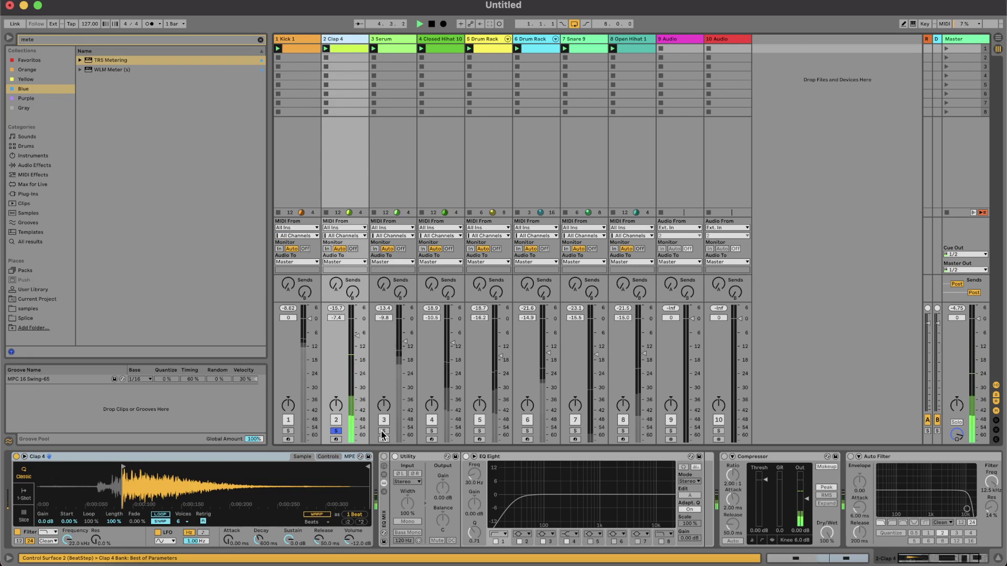
pyautogui.click(383, 430)
pyautogui.keyDown('super'); pyautogui.click(288, 431); pyautogui.keyUp('super')
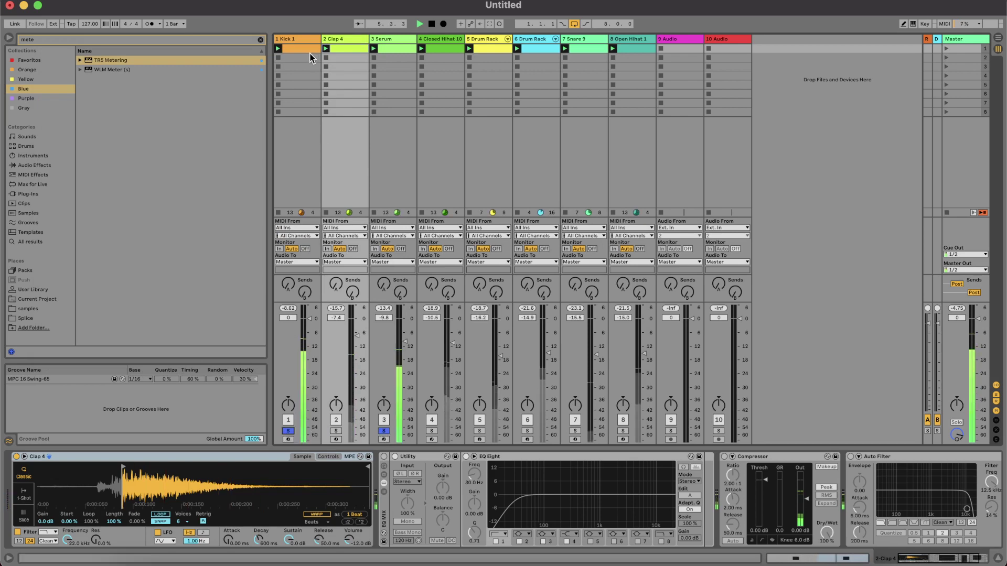
pyautogui.moveTo(390, 38); pyautogui.dragTo(325, 42)
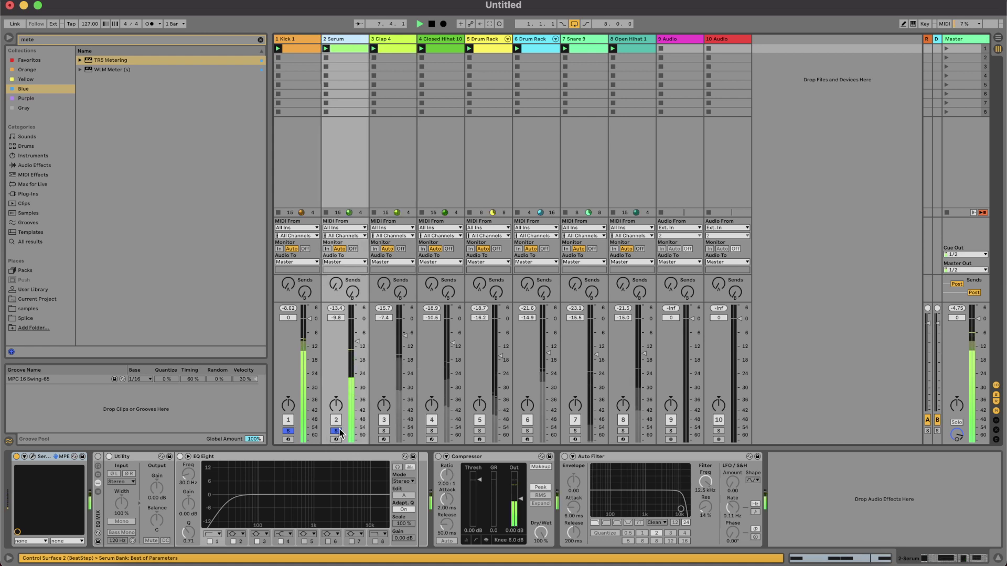
# Step: Add a sixteenth-note D#1 at 1.1.4 in the Serum clip
pyautogui.doubleClick(340, 49)
pyautogui.doubleClick(382, 421)
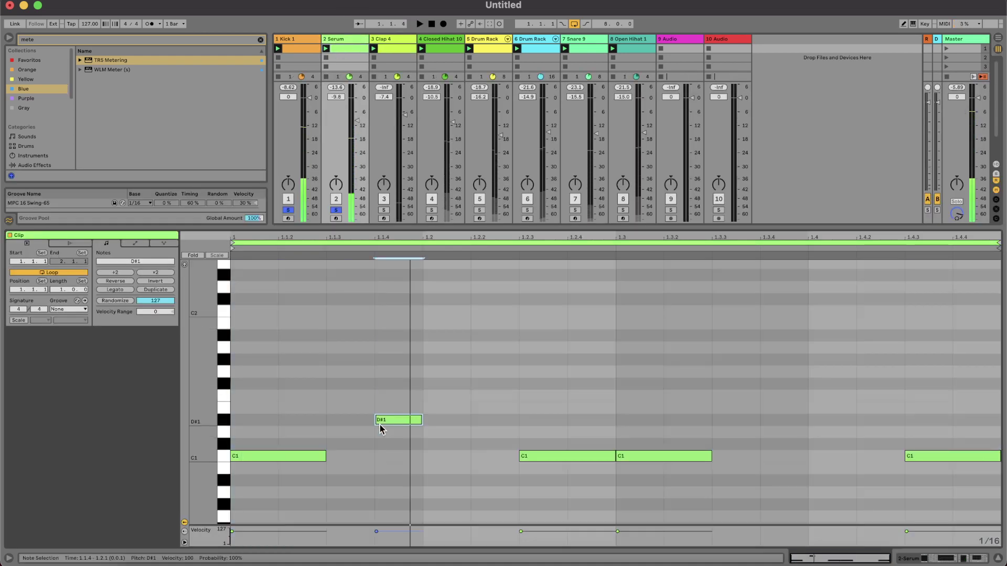
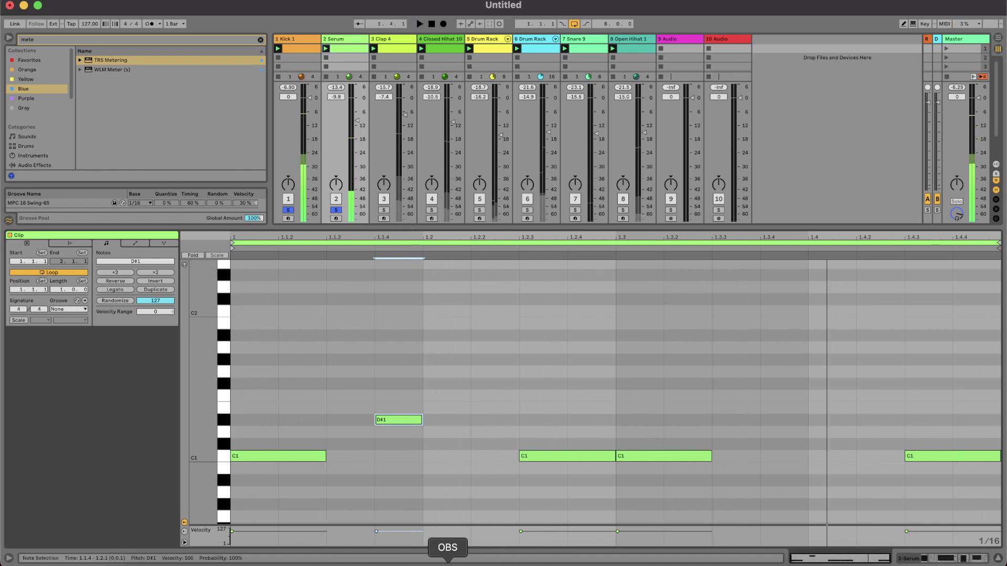
pyautogui.click(447, 564)
pyautogui.click(943, 360)
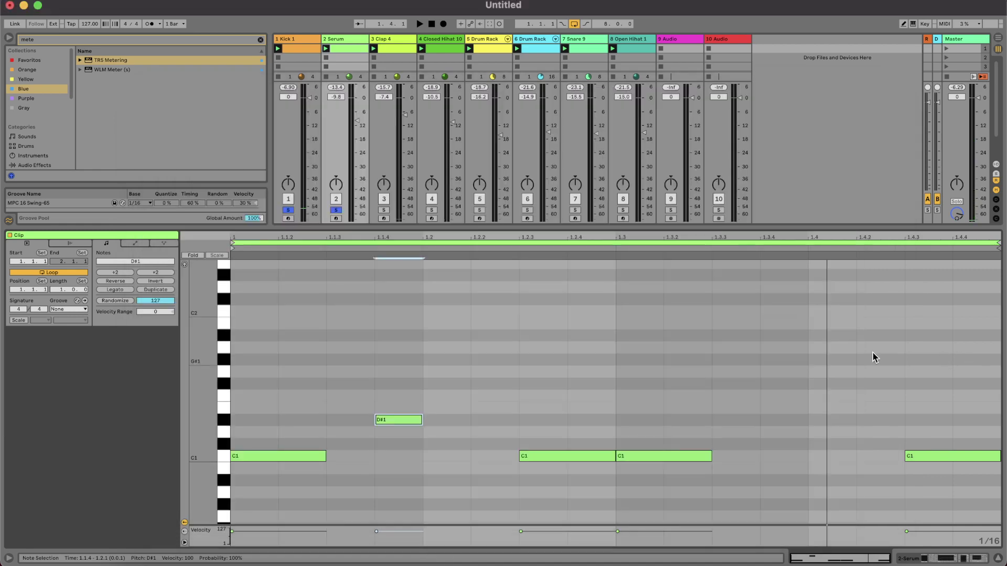
# Step: Unsolo the Kick and Serum tracks, lower Serum's volume to -11.8 dB, and return to its clip notes
pyautogui.click(336, 210)
pyautogui.doubleClick(345, 39)
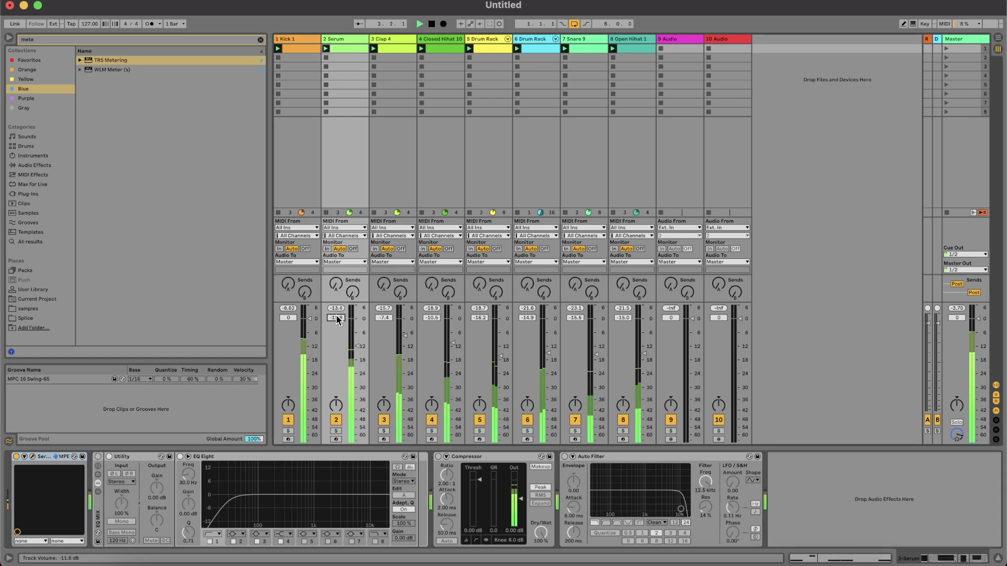
pyautogui.hotkey('shift', 'Tab')
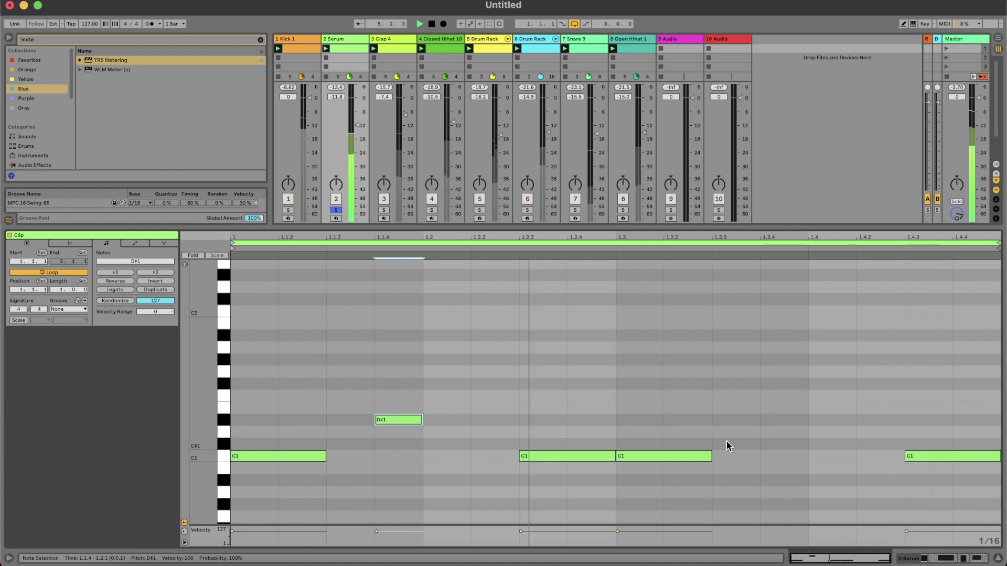
# Step: Compare the groove with and without the track 6 Drum Rack, and open its percussion clip
pyautogui.click(527, 199)
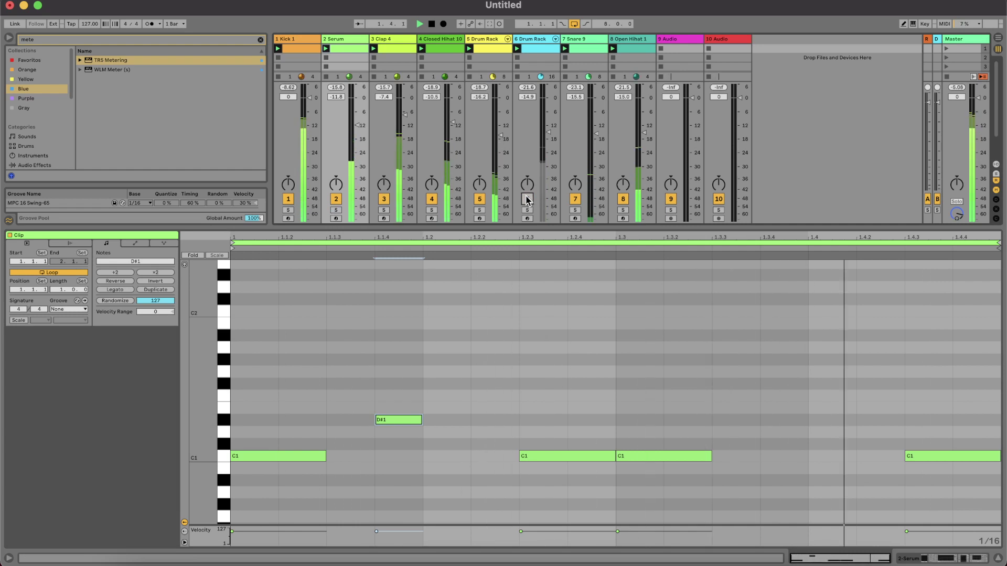
pyautogui.click(536, 50)
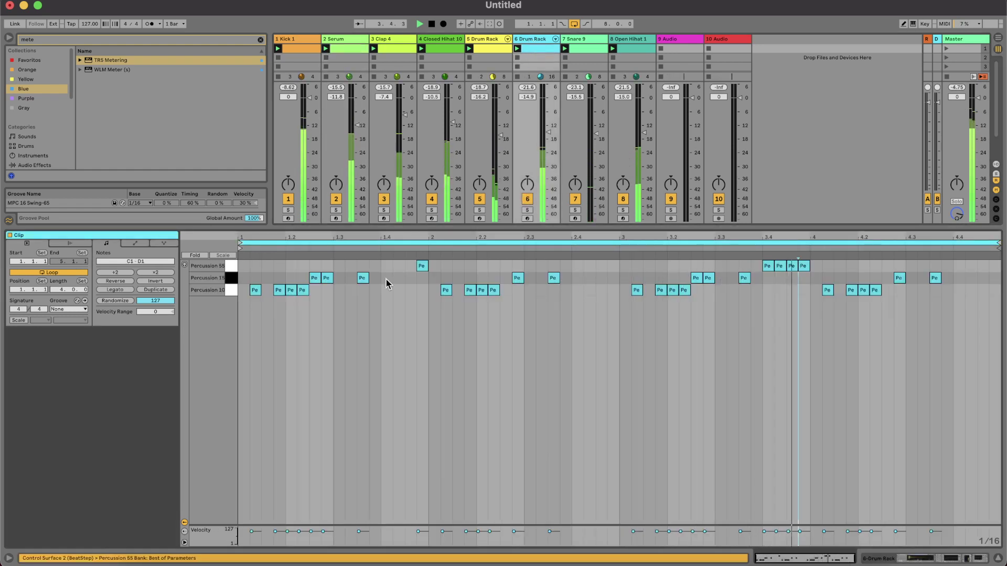
# Step: Try removing the C#1 percussion notes at 1.2.3 and 1.2.4, and undo the removal
pyautogui.doubleClick(314, 278)
pyautogui.doubleClick(327, 278)
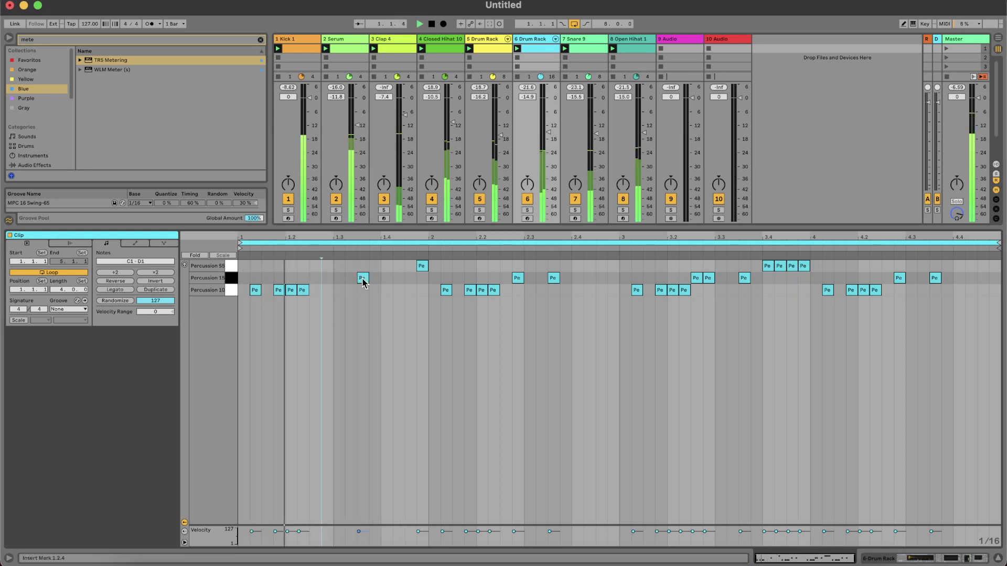
pyautogui.press('super+z')
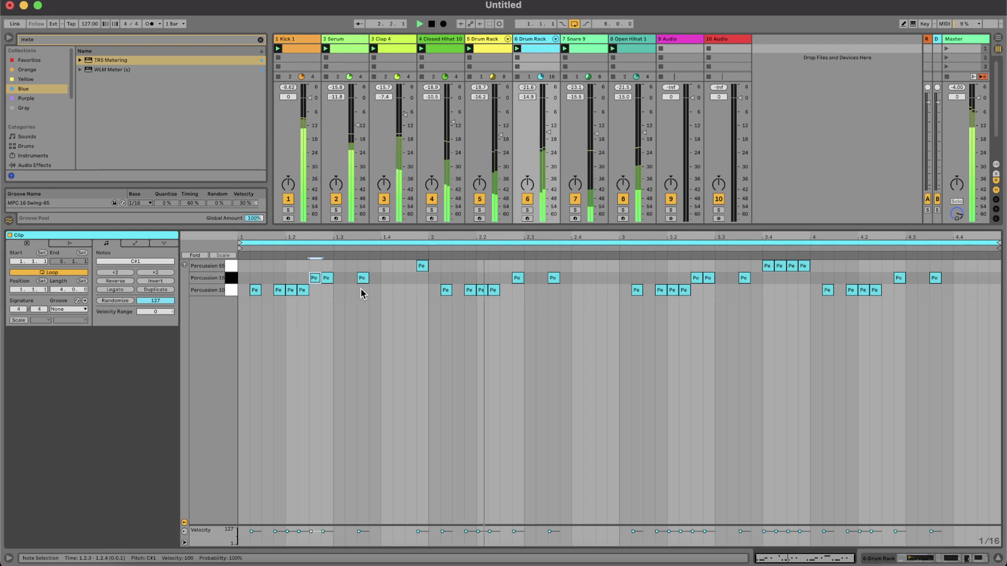
# Step: Add a C#1 percussion note at 1.4.2 and shift the ones at 1.3.3 and 3.3.3 a sixteenth later
pyautogui.doubleClick(397, 278)
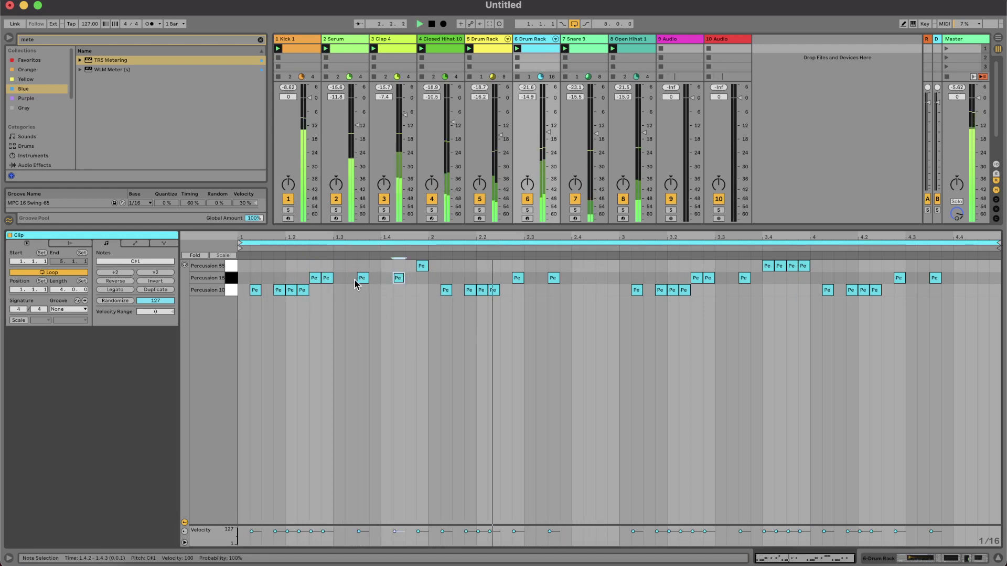
pyautogui.moveTo(362, 279); pyautogui.dragTo(374, 279)
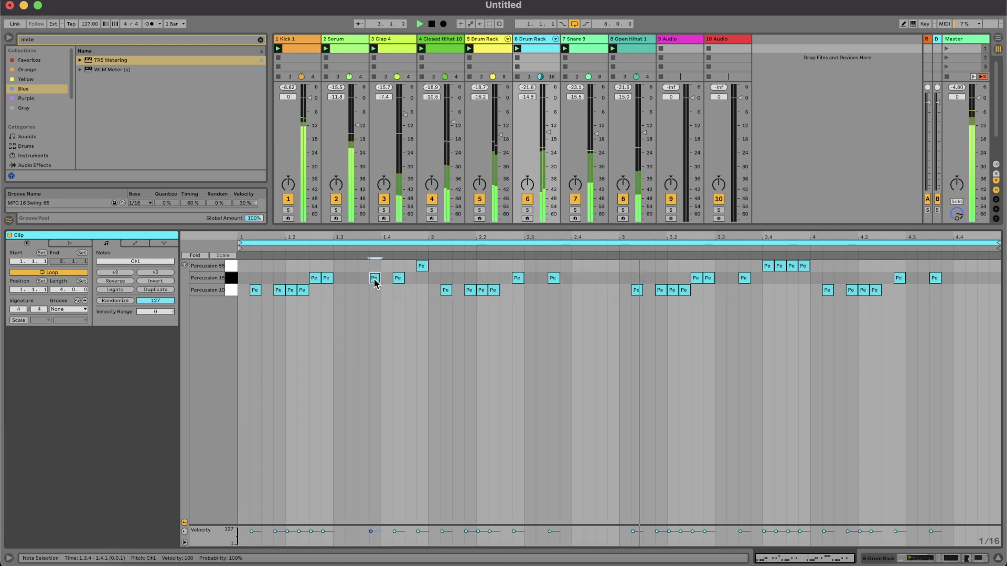
pyautogui.moveTo(747, 282); pyautogui.dragTo(760, 281)
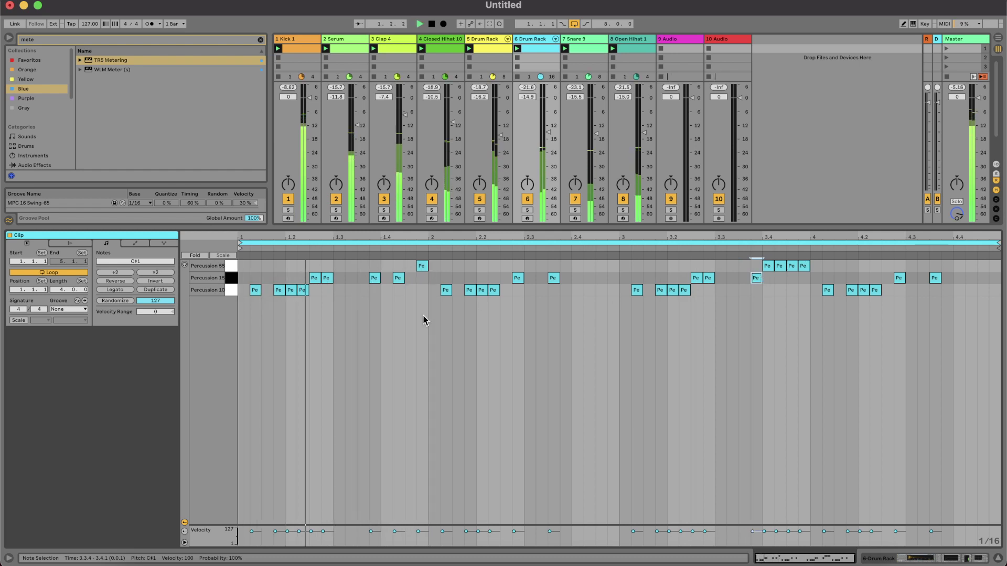
# Step: Move the C#1 percussion notes at 1.3.4, 1.4.2 and 3.3.4 to 1.3.3, 1.4.3 and 3.3.3, and stop playback
pyautogui.moveTo(373, 280); pyautogui.dragTo(410, 282)
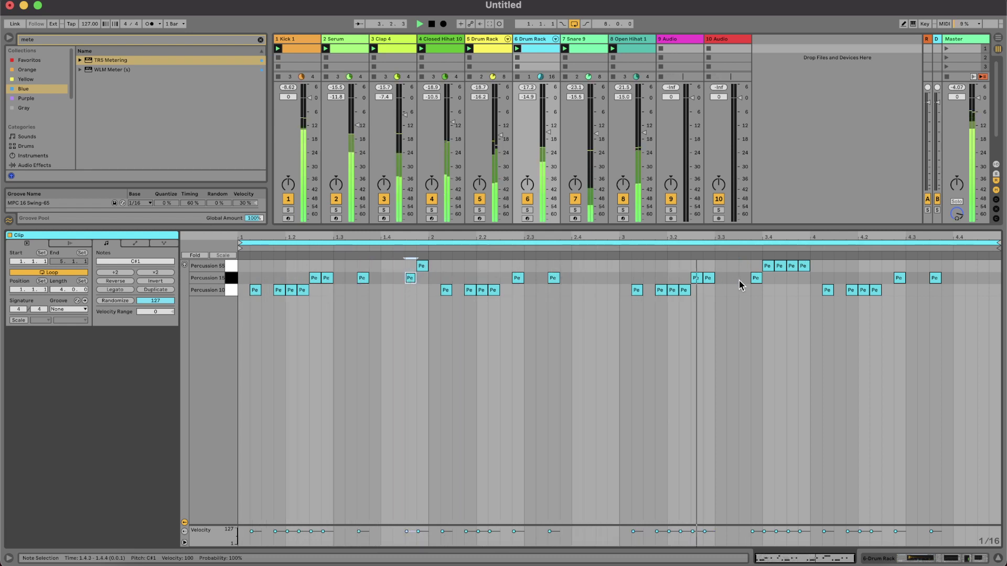
pyautogui.moveTo(756, 283); pyautogui.dragTo(745, 281)
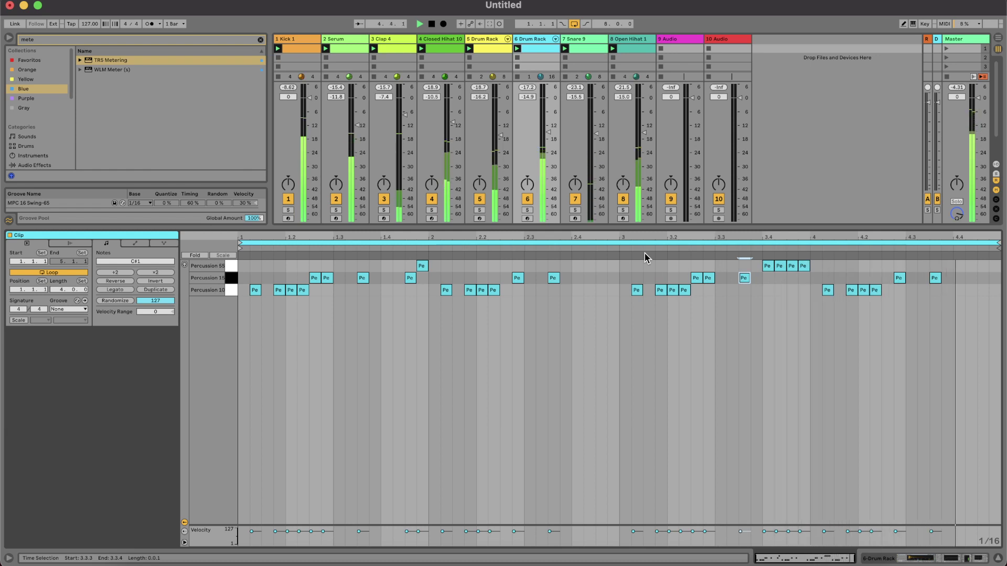
pyautogui.moveTo(485, 227); pyautogui.dragTo(474, 367)
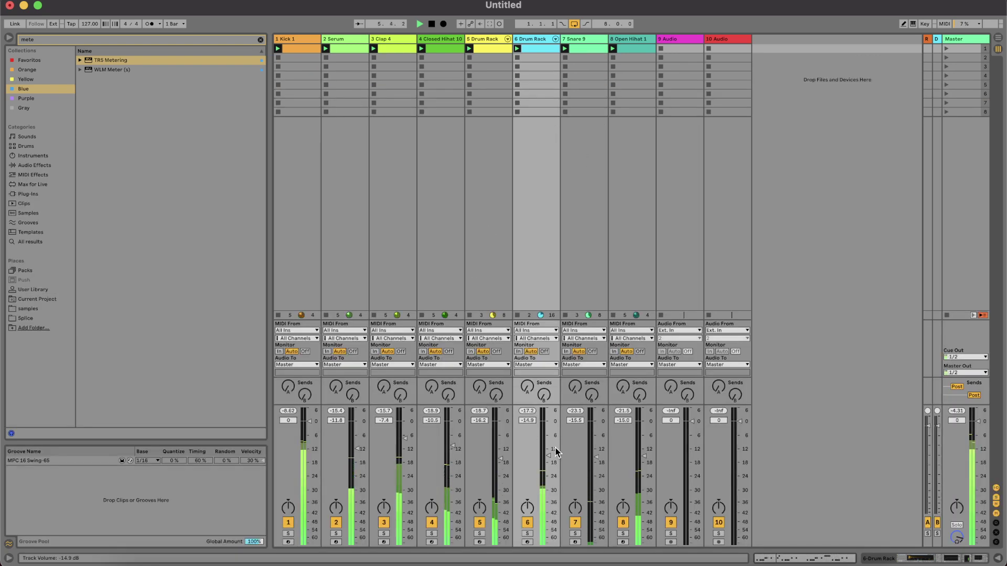
pyautogui.press('space')
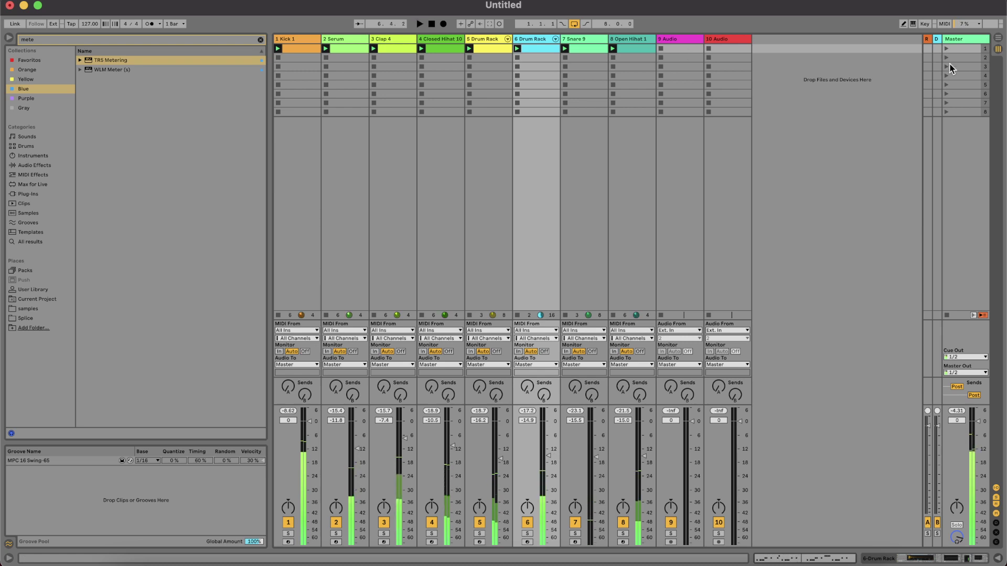
# Step: Copy all the clips of scene 1 and paste them into the Arrangement at bar 1, starting on the Kick 1 track
pyautogui.doubleClick(953, 51)
pyautogui.press('Tab')
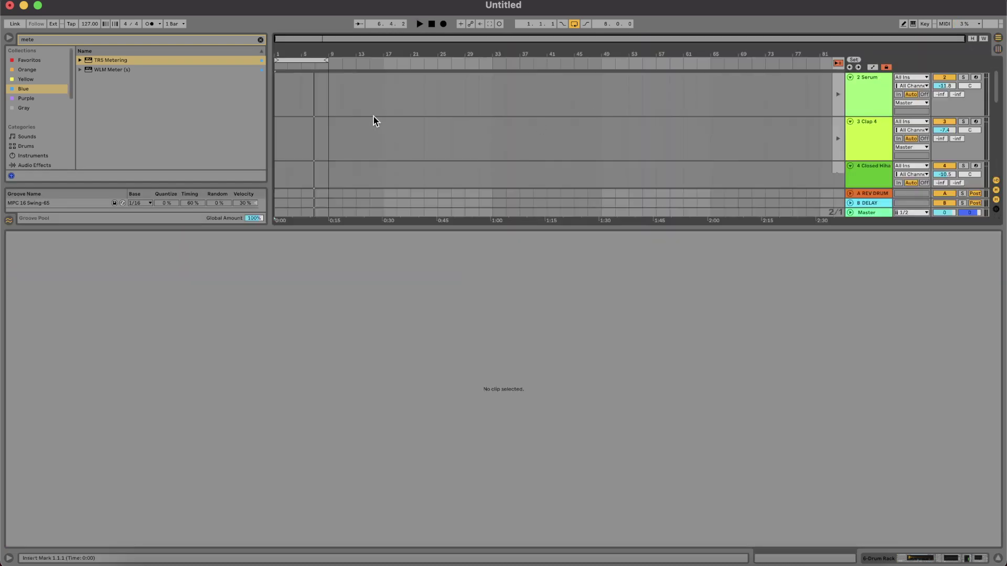
pyautogui.scroll(2, 374, 116)
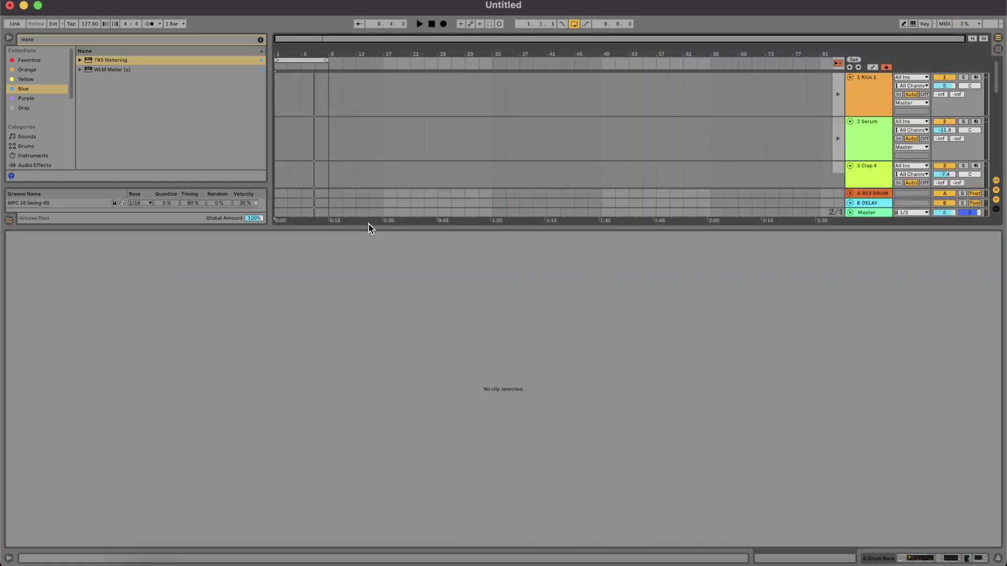
pyautogui.press('super+alt+l')
pyautogui.moveTo(294, 74); pyautogui.dragTo(333, 169)
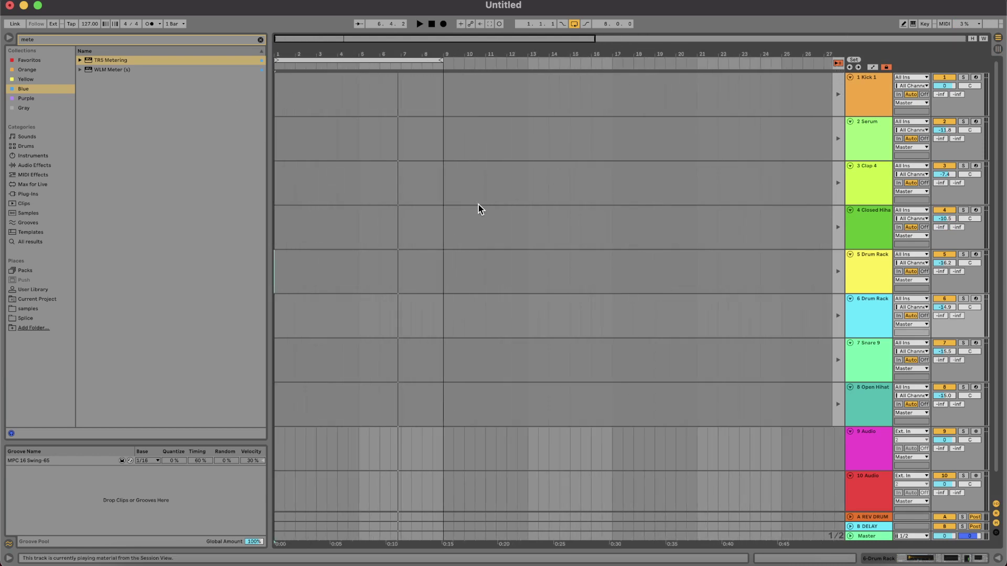
pyautogui.click(837, 63)
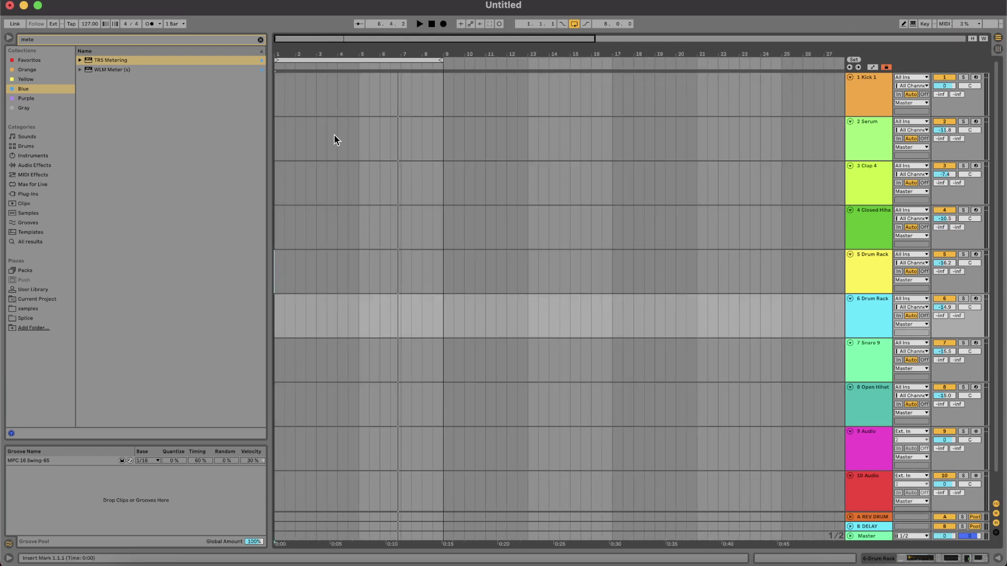
pyautogui.click(276, 93)
pyautogui.hotkey('ctrl', 'v')
pyautogui.press('z')
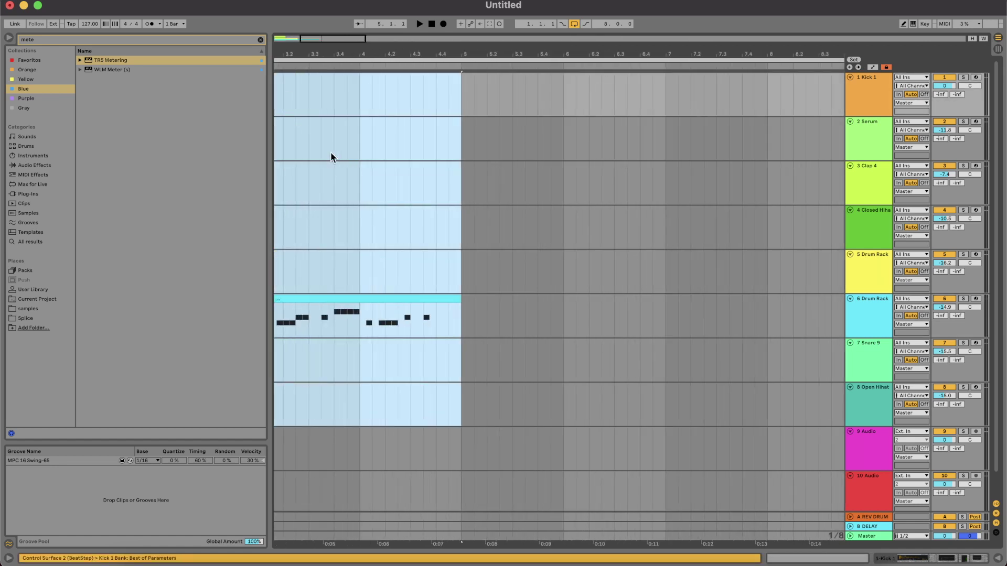
# Step: Extend the shorter arrangement clips on all tracks to bar 5 and loop playback over the four bars
pyautogui.moveTo(394, 120); pyautogui.dragTo(512, 120)
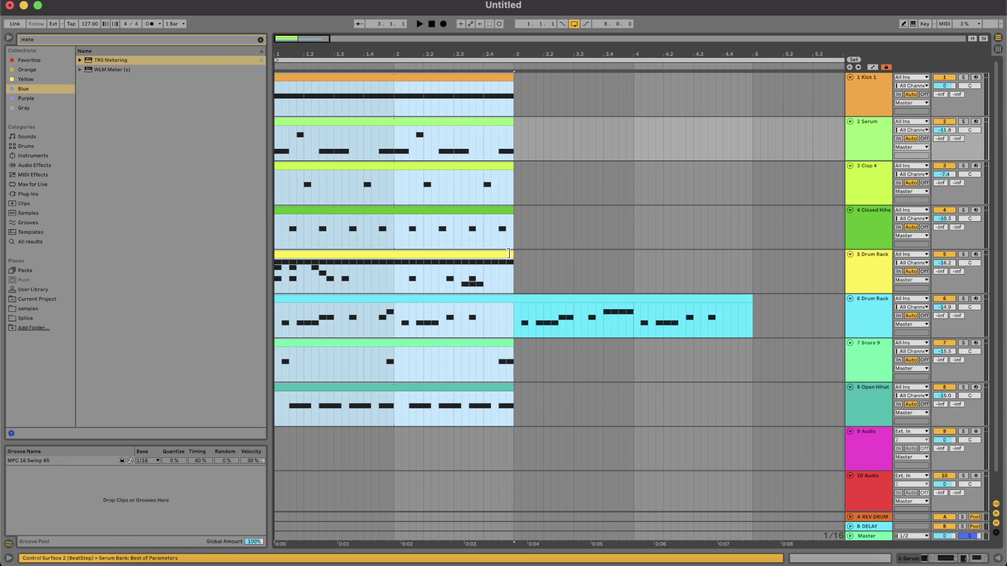
pyautogui.moveTo(508, 253); pyautogui.dragTo(749, 253)
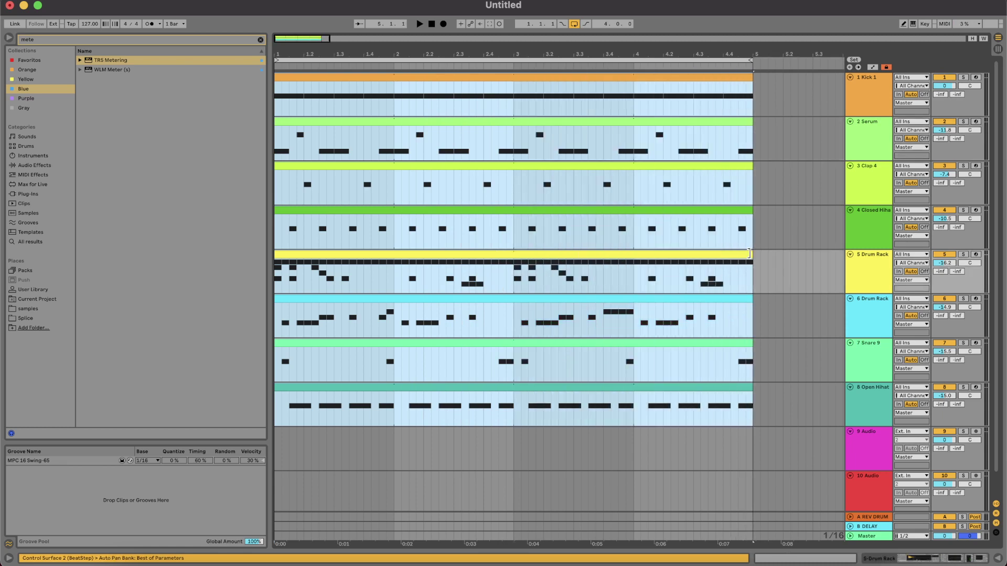
pyautogui.press('space')
pyautogui.press('z')
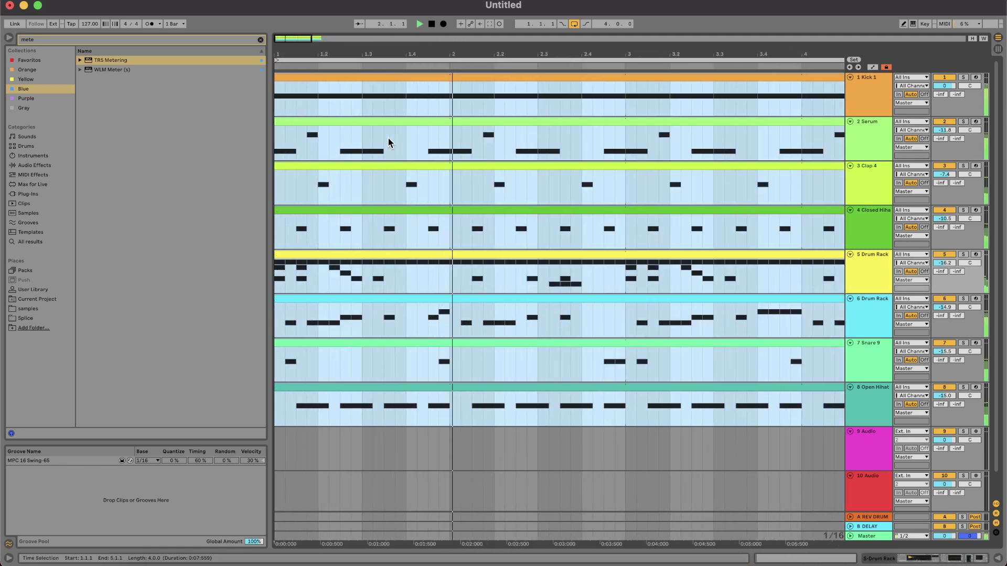
# Step: Solo the Serum track, activate its effect rack and turn off the first band of its EQ Eight
pyautogui.click(858, 131)
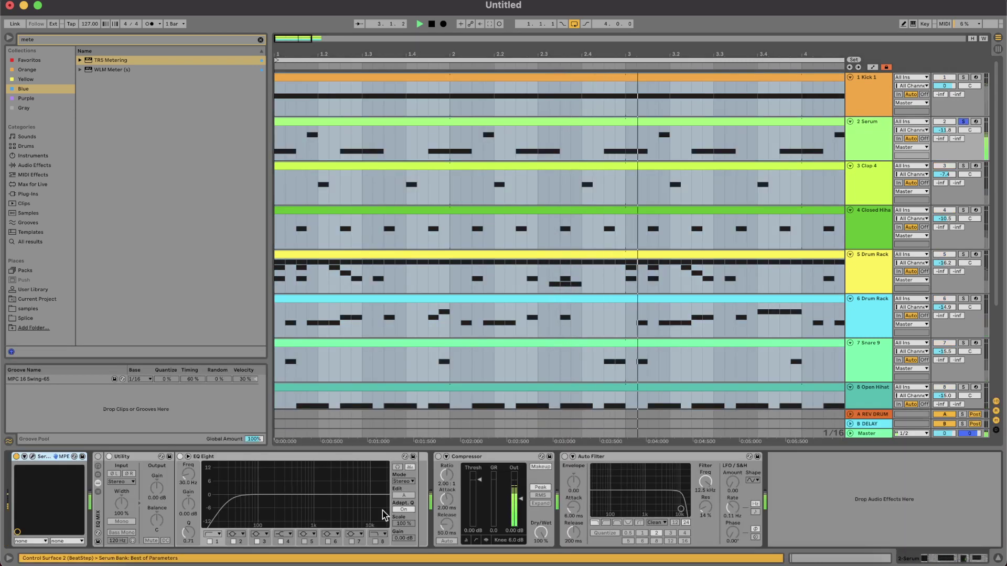
pyautogui.click(98, 457)
pyautogui.press('space')
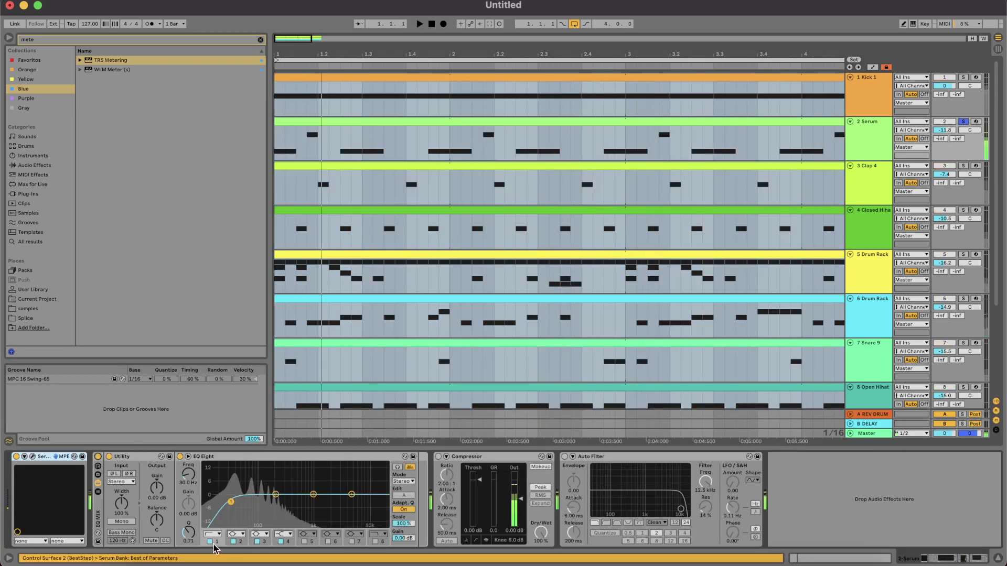
pyautogui.press('space')
pyautogui.click(209, 542)
pyautogui.press('space')
pyautogui.press('space')
pyautogui.click(465, 457)
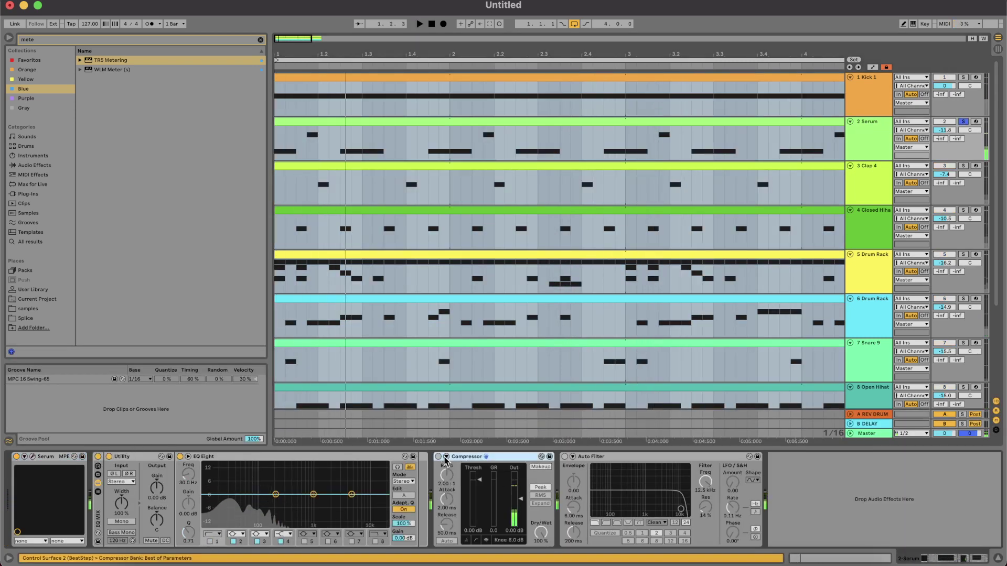
# Step: Duplicate the Kick 1 track and route the upper copy's output to Sends Only
pyautogui.click(871, 100)
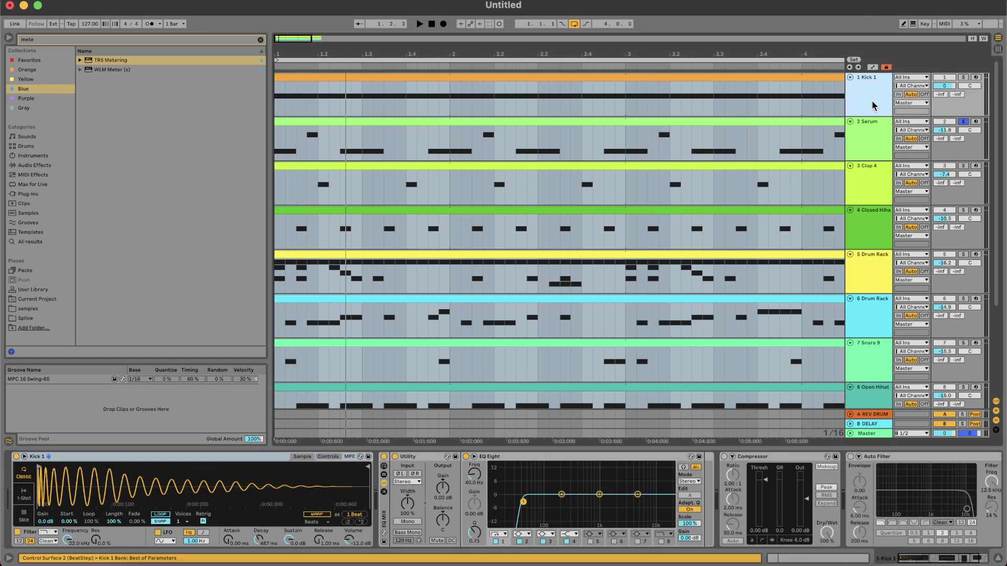
pyautogui.press('super+d')
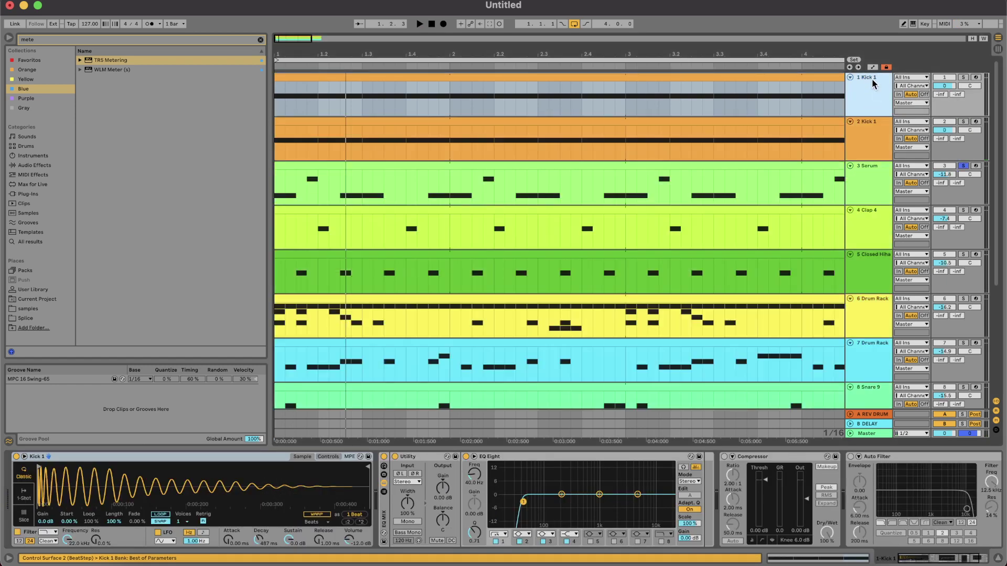
pyautogui.click(915, 102)
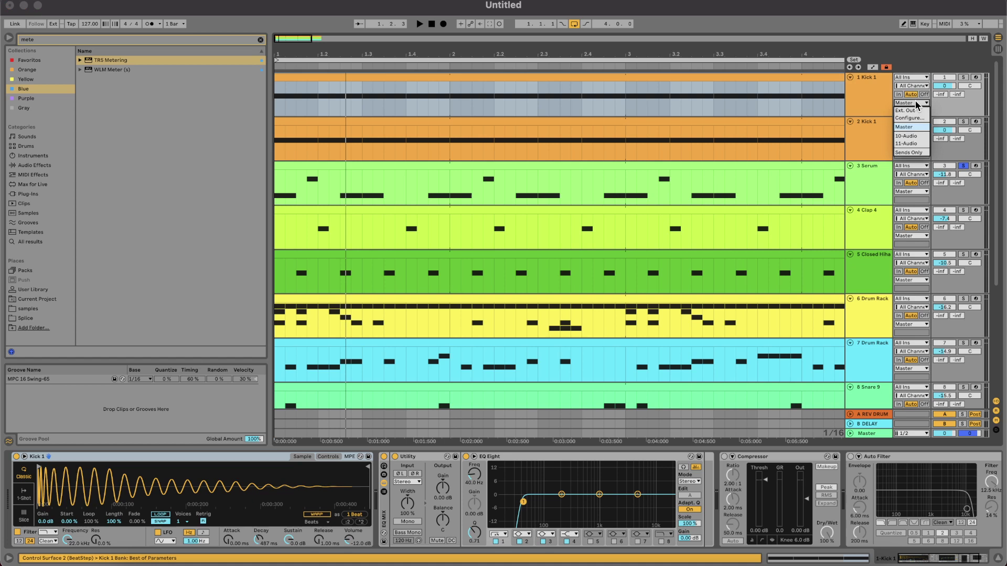
pyautogui.click(921, 157)
# Step: Color the Sends Only kick track black, rename it SIDECHAIN and assign the track color to its clips
pyautogui.rightClick(867, 94)
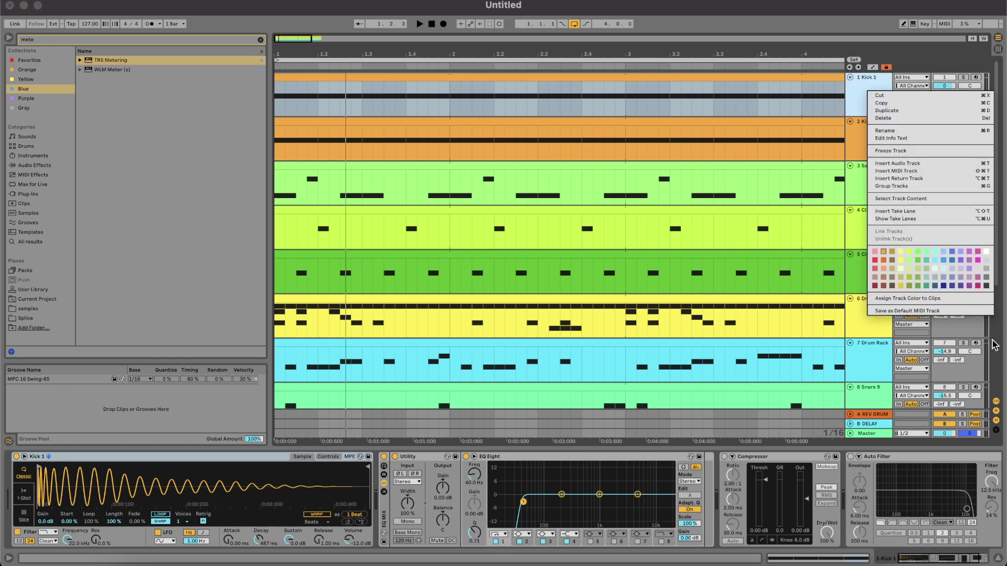
pyautogui.click(986, 287)
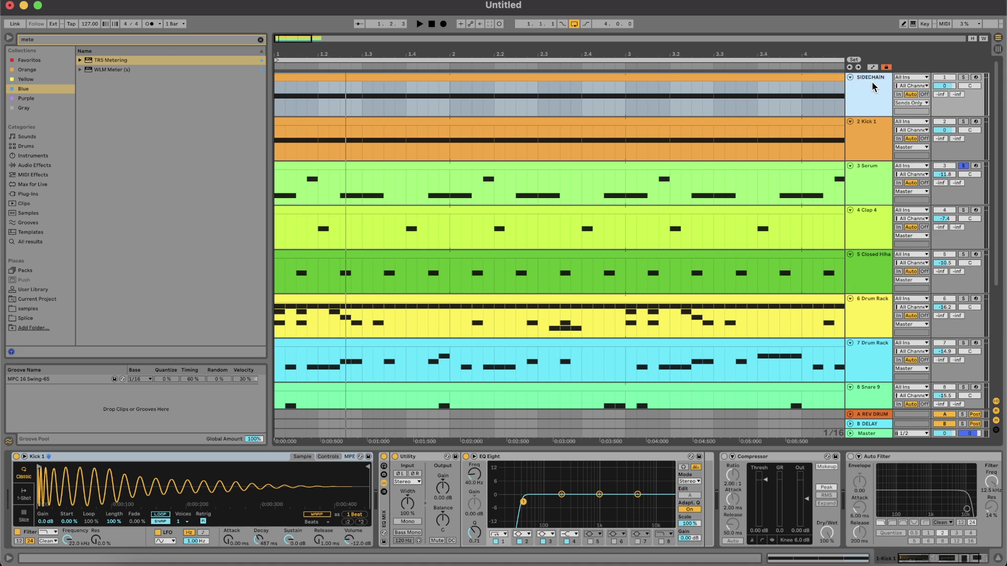
pyautogui.rightClick(869, 94)
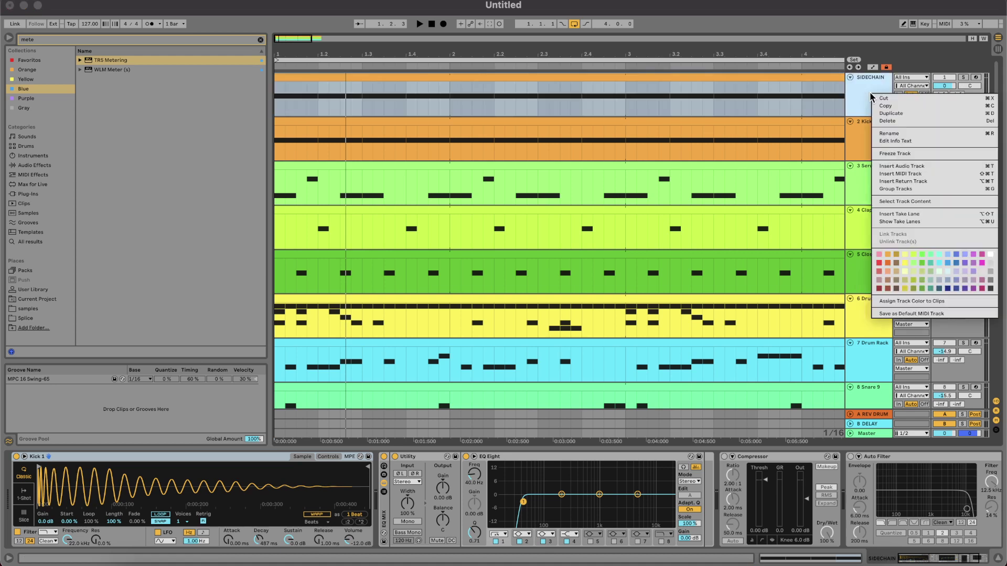
pyautogui.click(922, 301)
# Step: Solo the SIDECHAIN and Kick 1 tracks alongside Serum and play them together
pyautogui.scroll(-5, 718, 137)
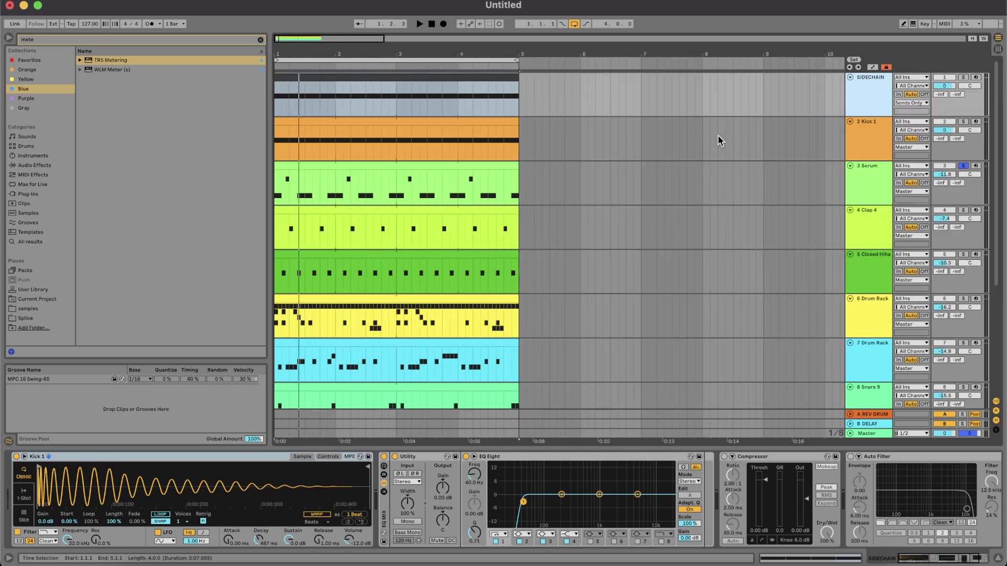
pyautogui.scroll(5, 534, 144)
pyautogui.hscroll(-8, 533, 145)
pyautogui.press('space')
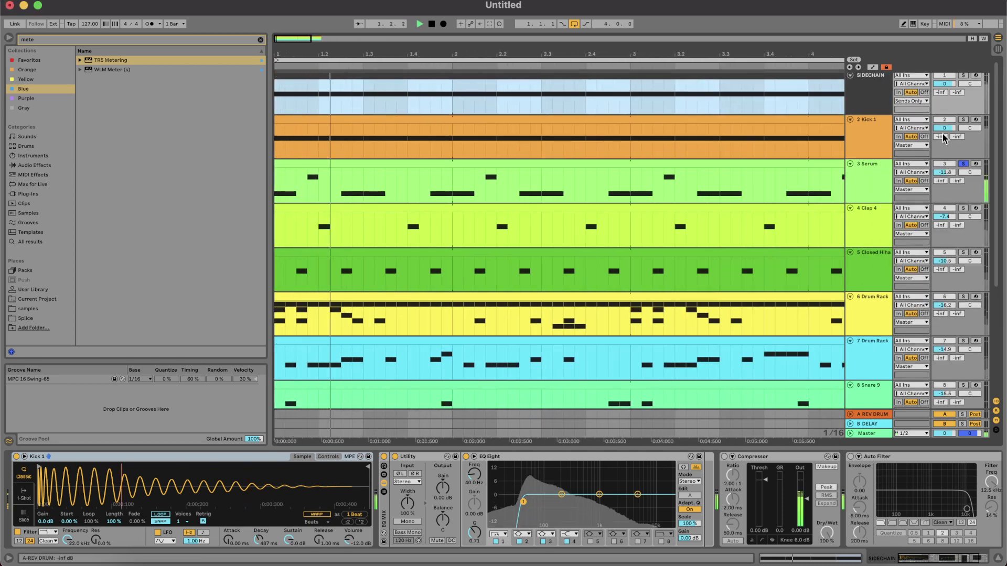
pyautogui.press('space')
pyautogui.keyDown('super'); pyautogui.click(964, 76); pyautogui.keyUp('super')
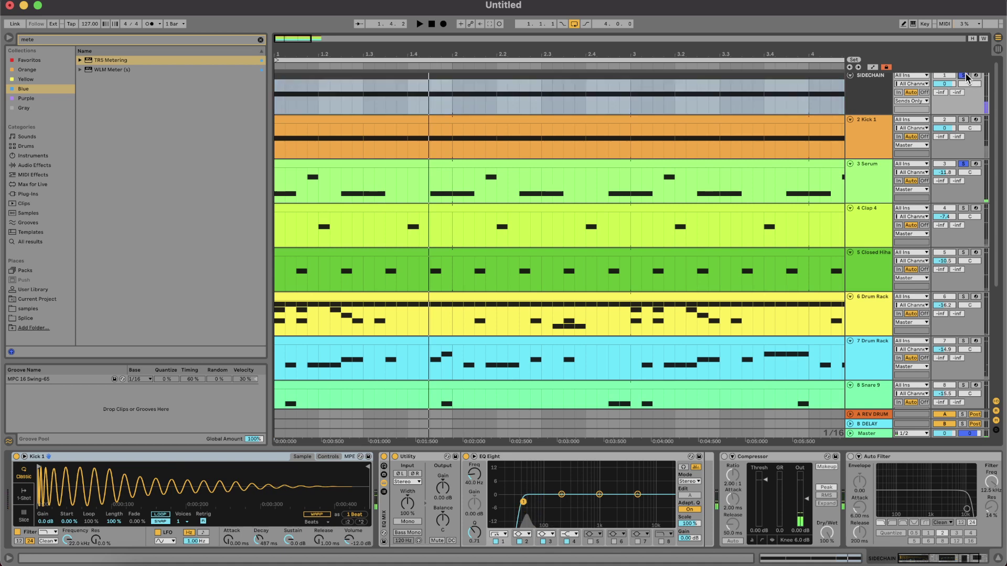
pyautogui.press('space')
pyautogui.press('space')
pyautogui.keyDown('super'); pyautogui.click(963, 120); pyautogui.keyUp('super')
pyautogui.press('space')
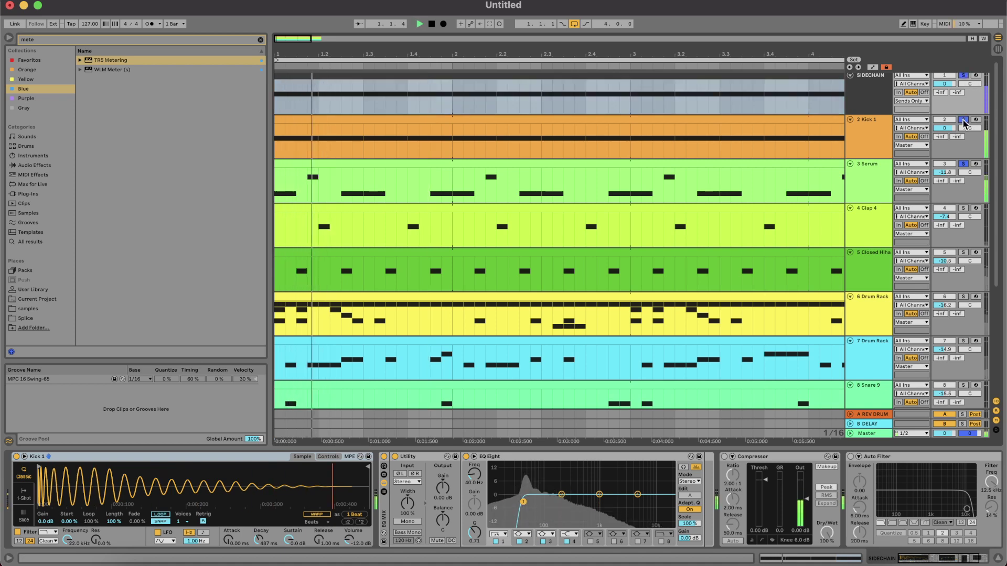
# Step: Sidechain Serum's Compressor to the SIDECHAIN track with Makeup off and threshold at -29.0 dB, and play back with all tracks unsoloed
pyautogui.click(870, 179)
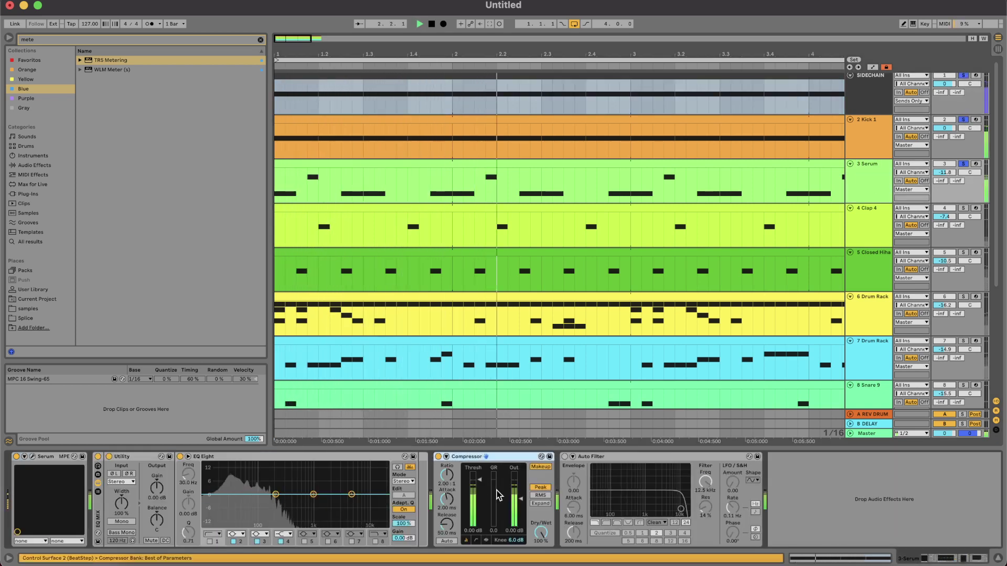
pyautogui.press('space')
pyautogui.click(447, 456)
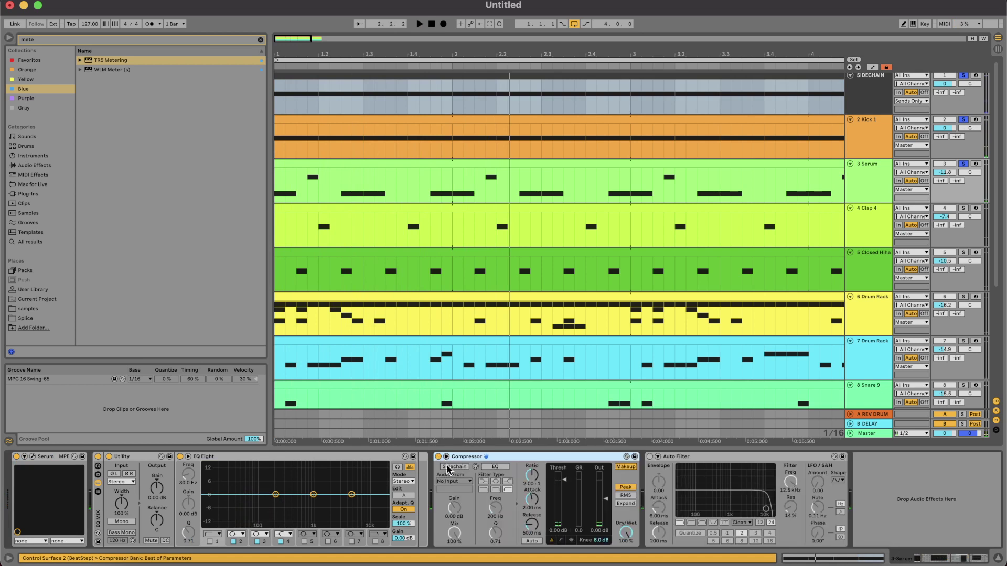
pyautogui.click(453, 481)
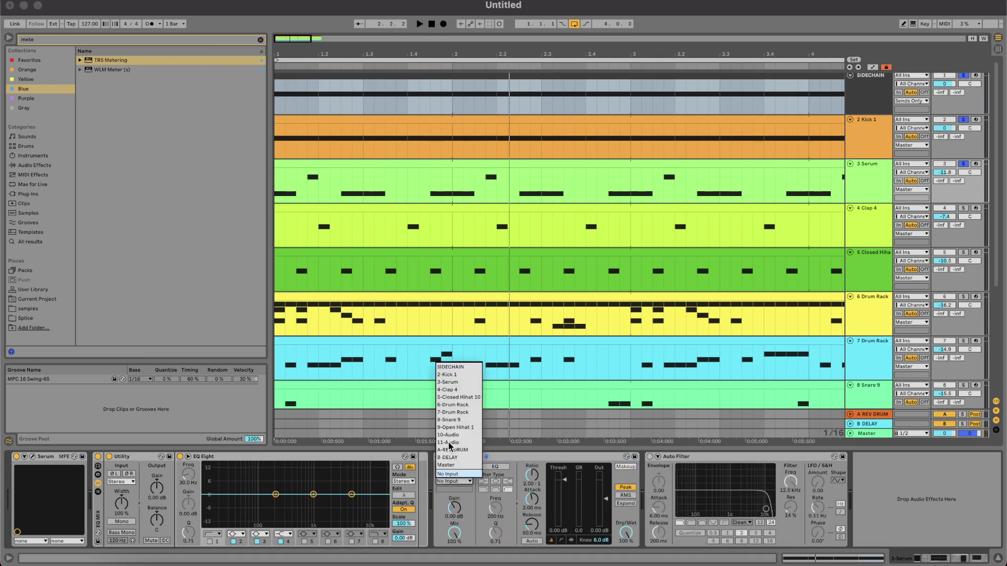
pyautogui.click(457, 368)
pyautogui.press('space')
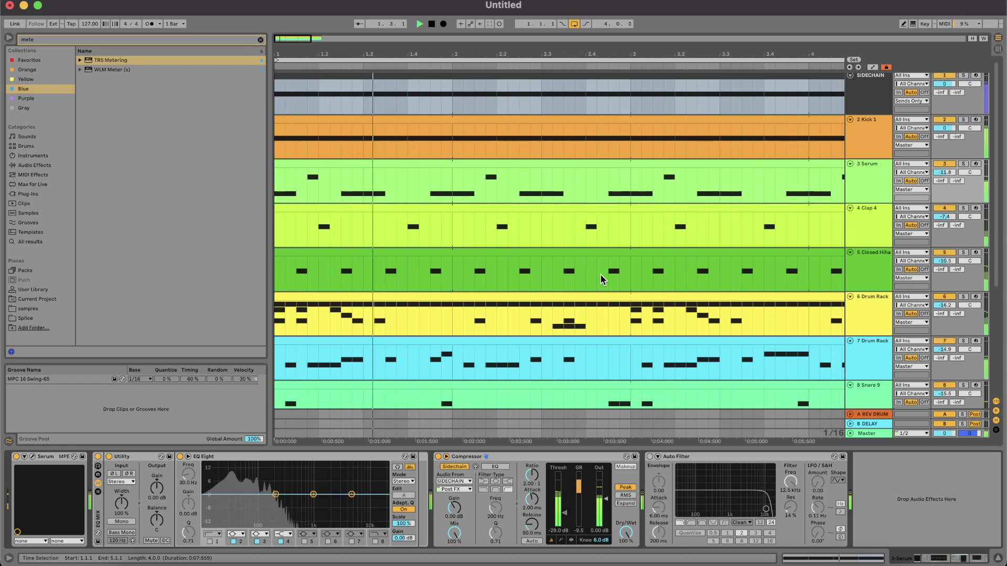
# Step: Hide the device view and fold tracks 2 through 8, from Kick 1 to Snare 9, in the Arrangement
pyautogui.press('super+alt+l')
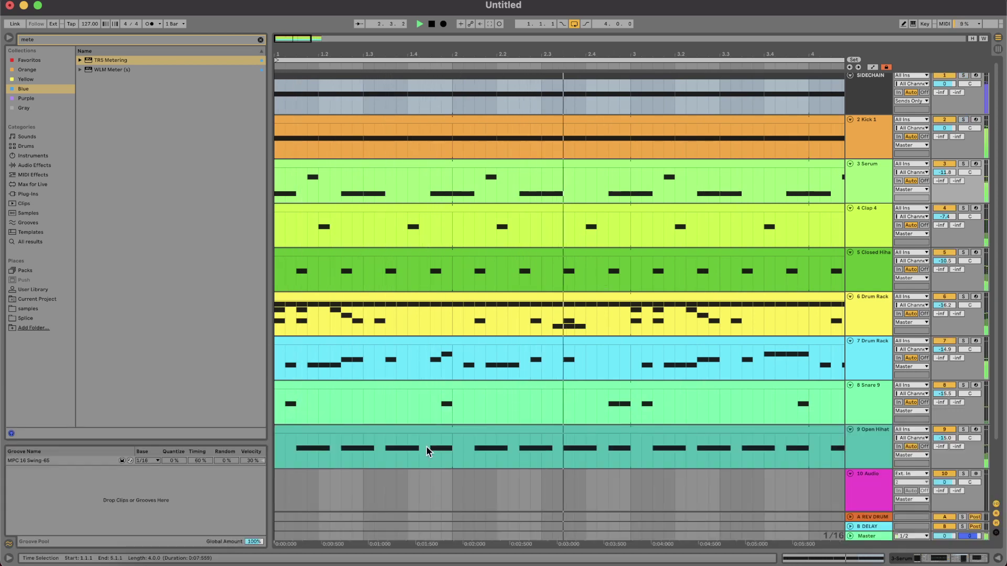
pyautogui.scroll(-3, 504, 305)
pyautogui.scroll(3, 504, 309)
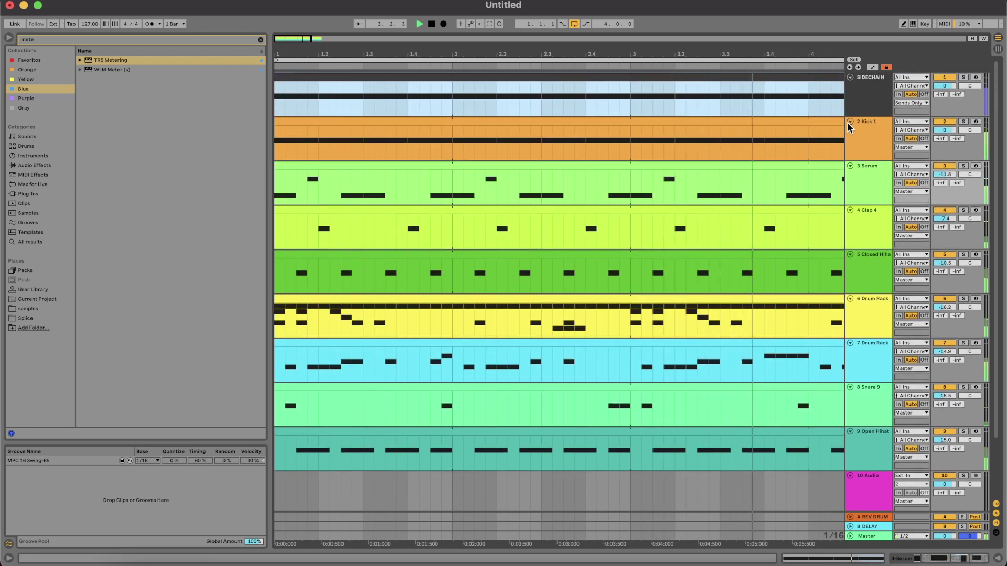
pyautogui.click(848, 123)
pyautogui.click(850, 132)
pyautogui.click(850, 141)
pyautogui.click(850, 151)
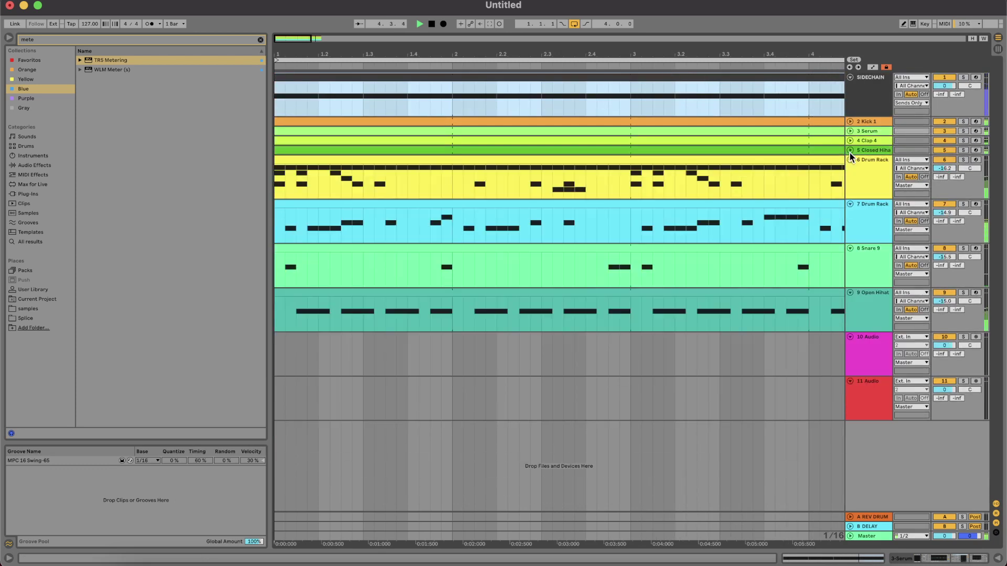
pyautogui.click(851, 160)
pyautogui.click(850, 169)
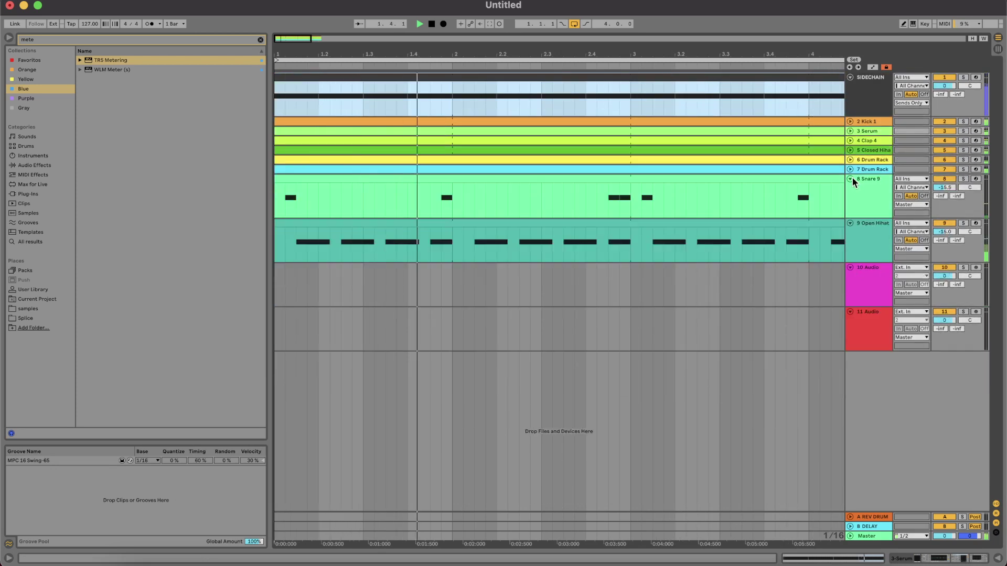
pyautogui.click(851, 179)
# Step: Open the track 7 Drum Rack clip and reduce the C#1 note pairs to single notes at 1.2.3 and 3.2.3
pyautogui.doubleClick(825, 169)
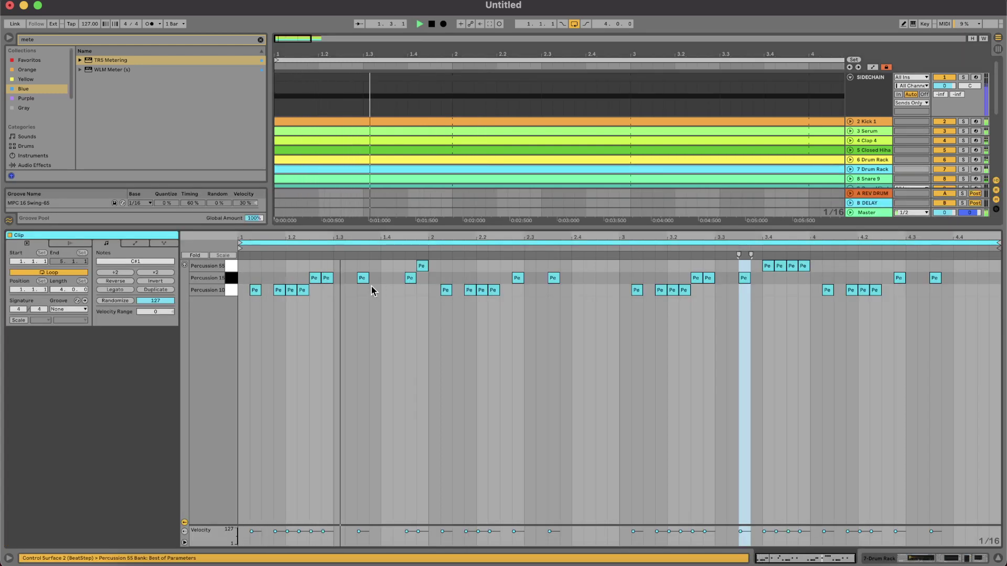
pyautogui.doubleClick(314, 277)
pyautogui.press('space')
pyautogui.moveTo(328, 279); pyautogui.dragTo(316, 278)
pyautogui.press('space')
pyautogui.press('space')
pyautogui.press('Left')
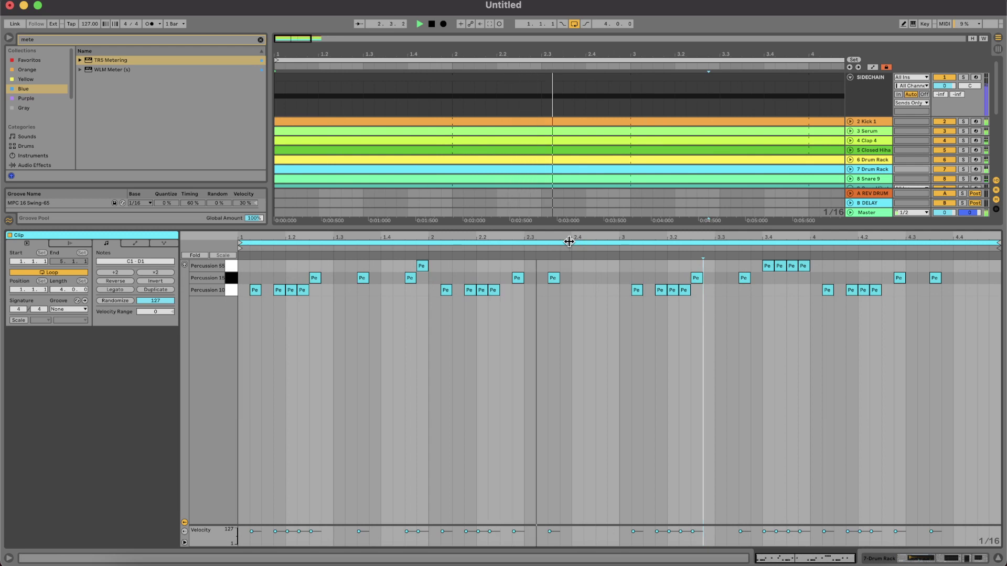
# Step: Hide the clip editor, fit the four-bar loop in the Arrangement, unfold track 6 Drum Rack and show its devices
pyautogui.press('alt+super+l')
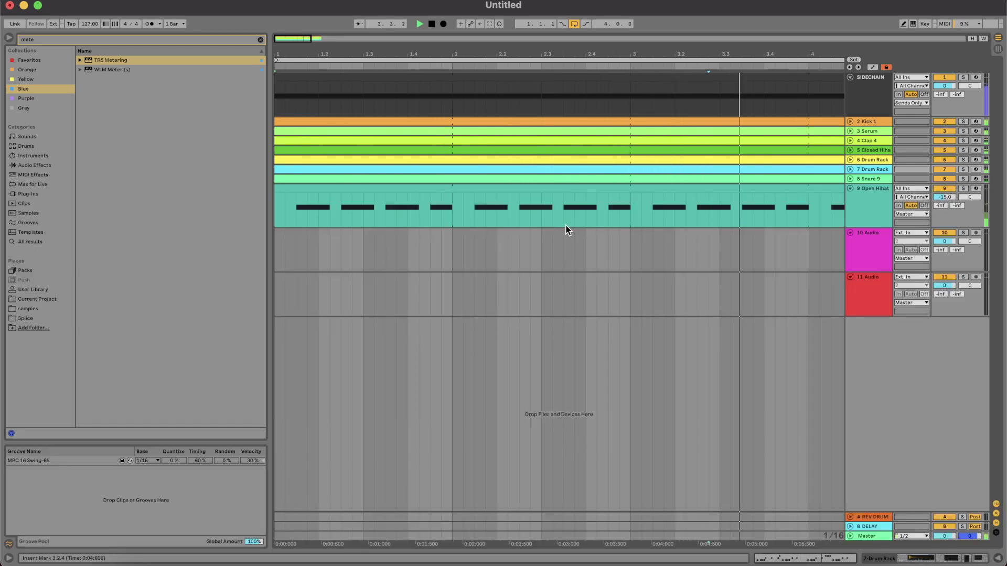
pyautogui.scroll(-3, 443, 240)
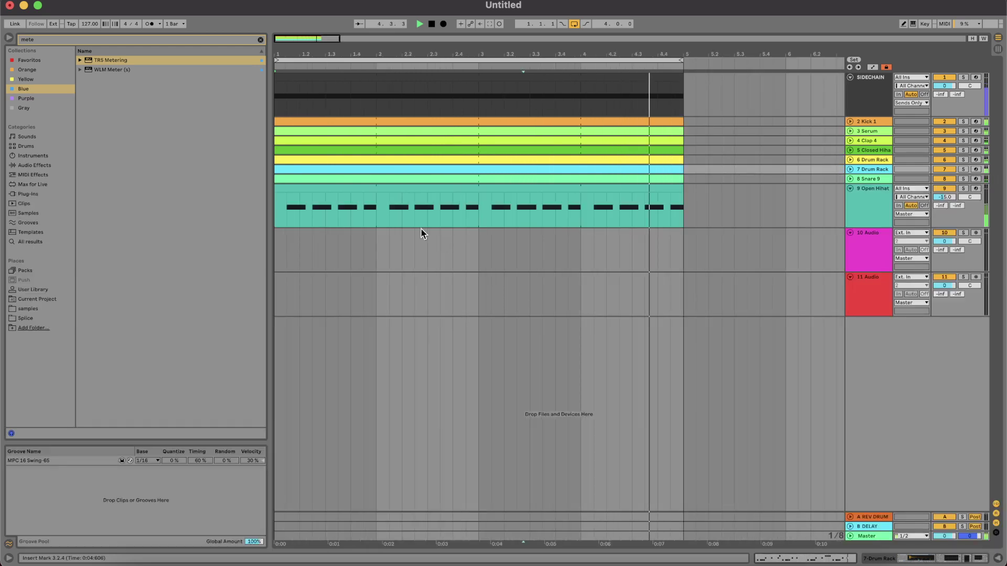
pyautogui.scroll(5, 400, 221)
pyautogui.scroll(-4, 398, 219)
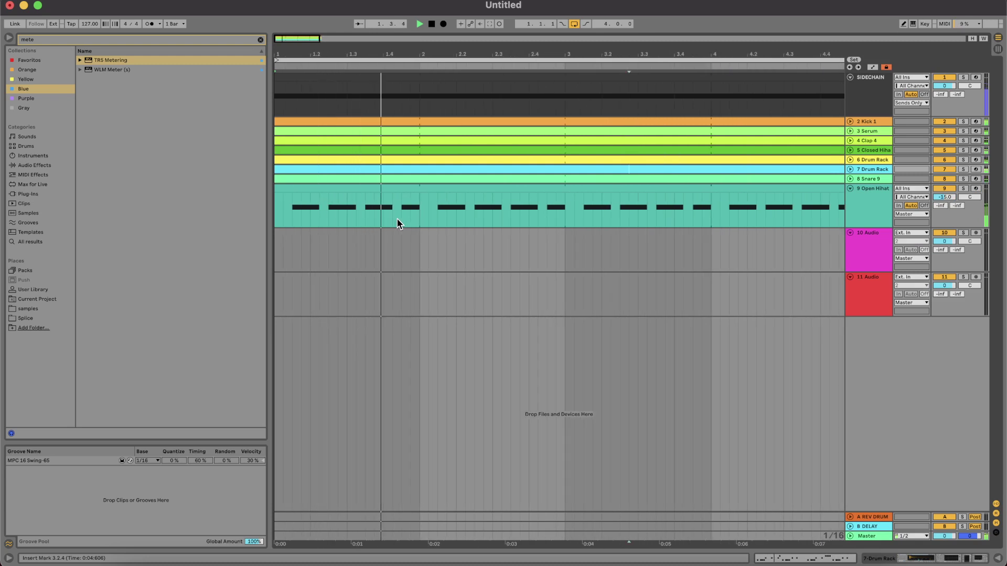
pyautogui.scroll(-2, 358, 216)
pyautogui.hscroll(-2, 329, 213)
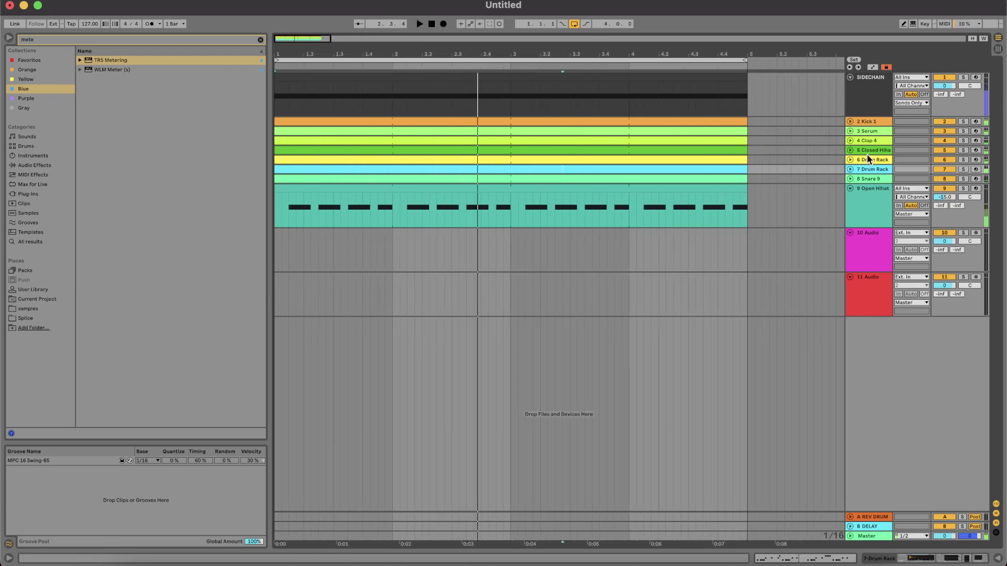
pyautogui.click(868, 160)
pyautogui.click(850, 159)
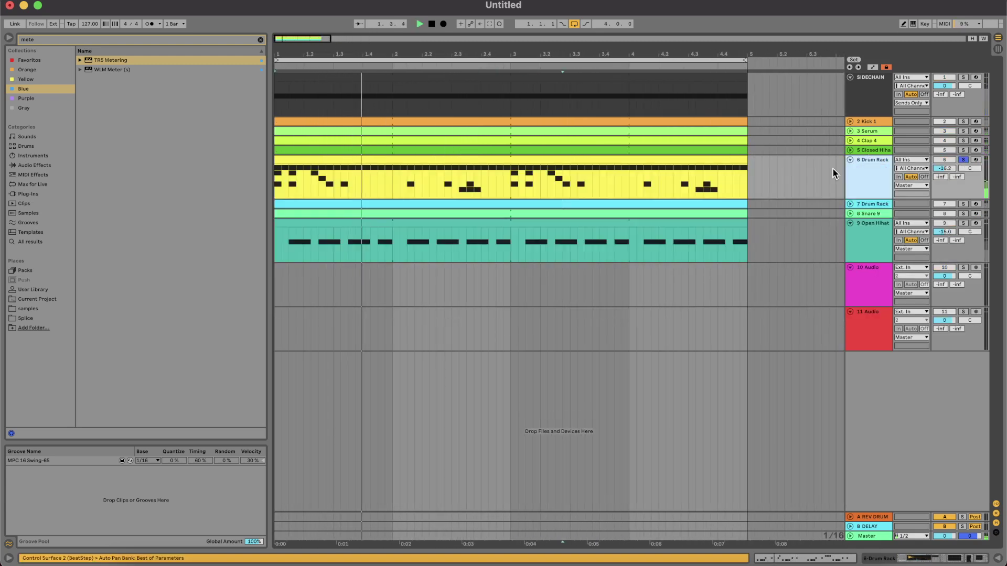
pyautogui.doubleClick(860, 181)
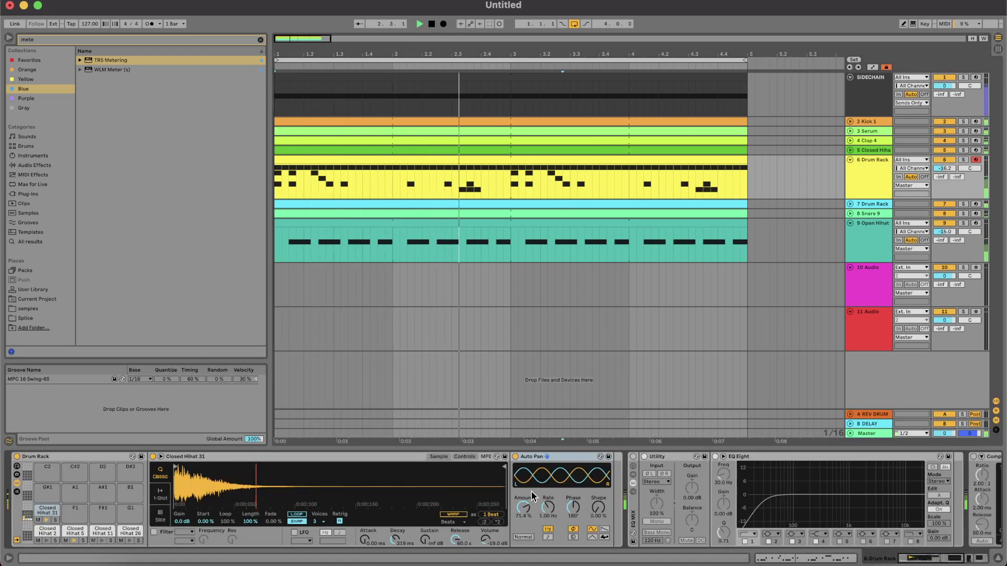
# Step: Set the Auto Pan amount on track 6's Closed Hihat 31 to 30.0%, and play back with the track unsoloed
pyautogui.click(523, 508)
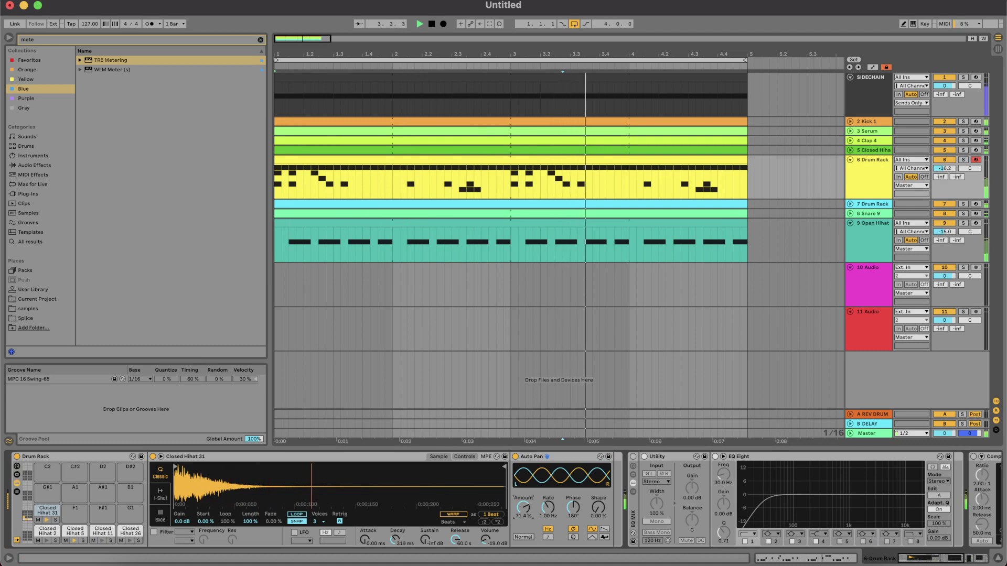
pyautogui.moveTo(523, 508); pyautogui.dragTo(524, 535)
pyautogui.press('s')
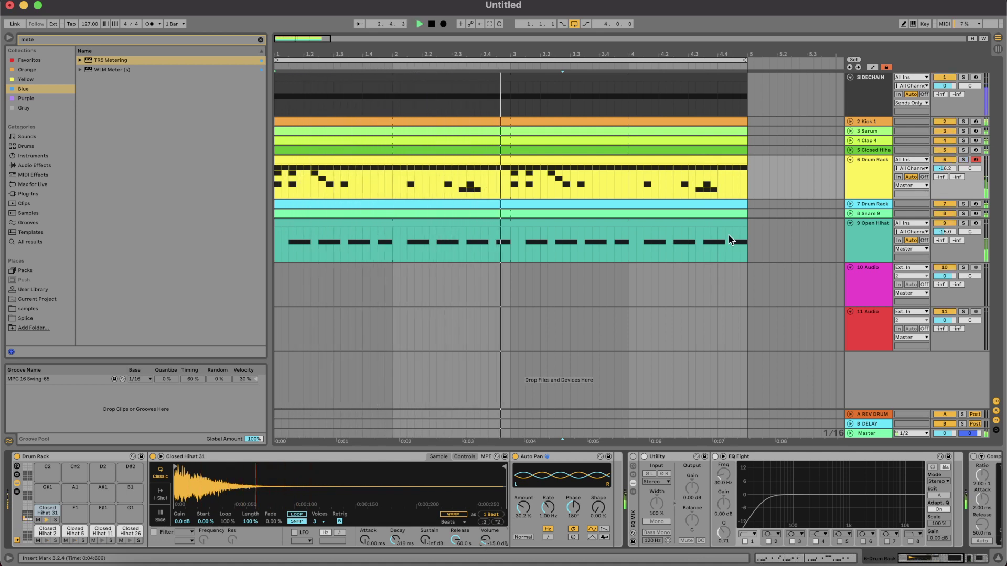
# Step: Solo track 6 Drum Rack, enable its EQ MIX rack and set the EQ Eight low-cut frequency to 288 Hz during playback
pyautogui.click(883, 182)
pyautogui.press('space')
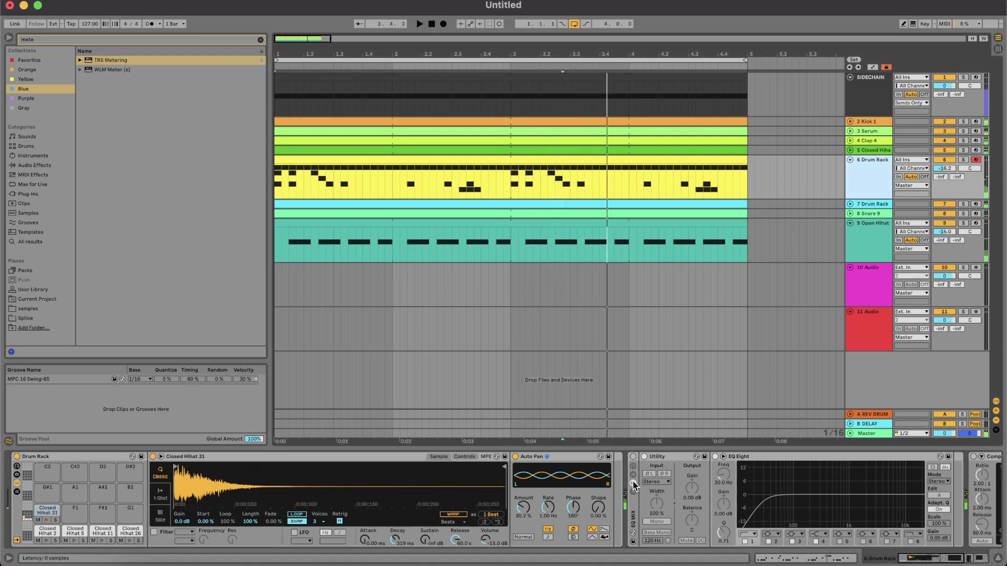
pyautogui.hscroll(10, 632, 484)
pyautogui.press('s')
pyautogui.press('space')
pyautogui.click(326, 458)
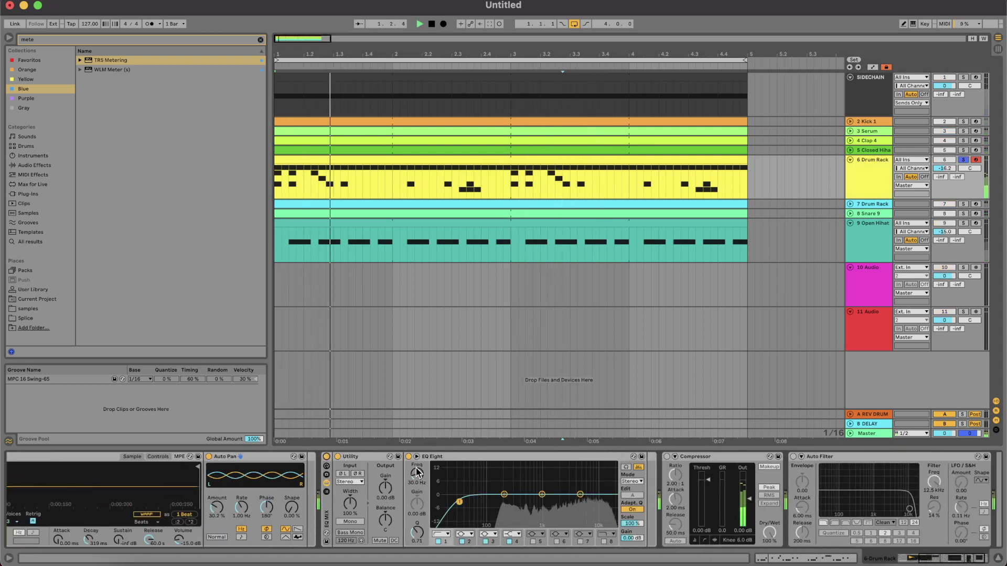
pyautogui.press('space')
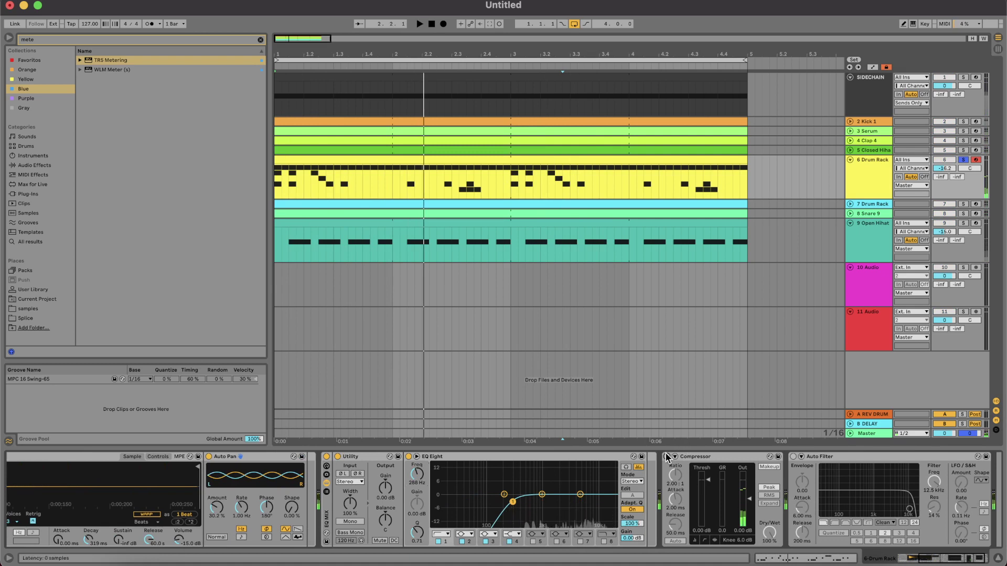
# Step: Sidechain track 6's Compressor to the SIDECHAIN track with the threshold at -23.2 dB, and play back with all tracks unsoloed
pyautogui.click(674, 458)
pyautogui.click(688, 480)
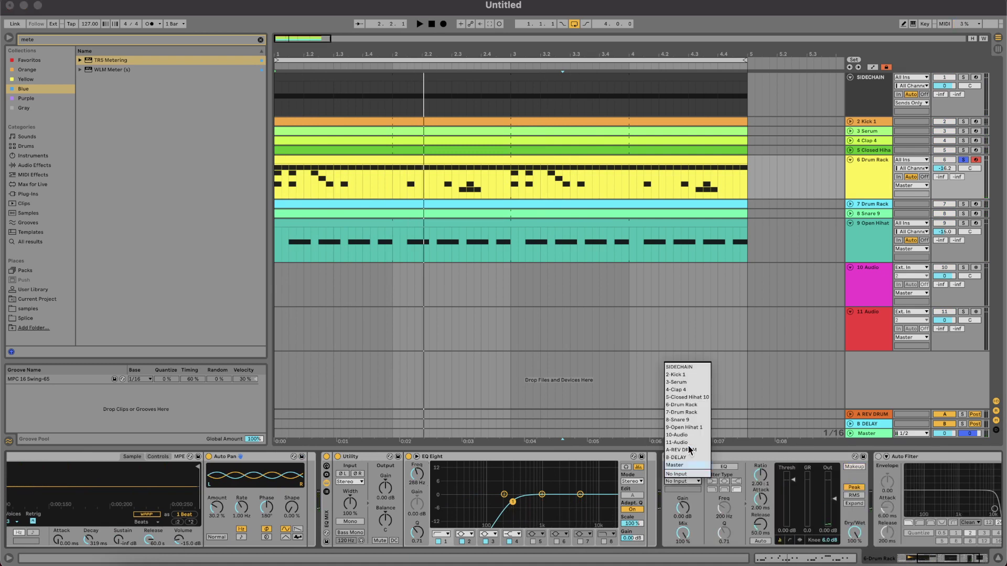
pyautogui.click(693, 367)
pyautogui.press('space')
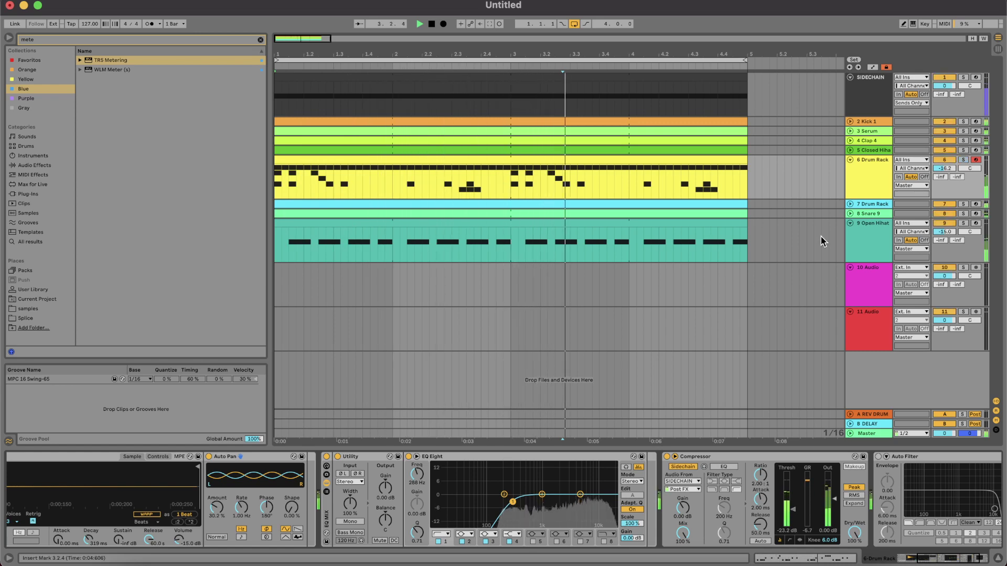
# Step: Solo Kick 1 in the Session mixer, enable its EQ MIX rack and shelve EQ Eight band 4 down to -5.83 dB at 245 Hz
pyautogui.press('Tab')
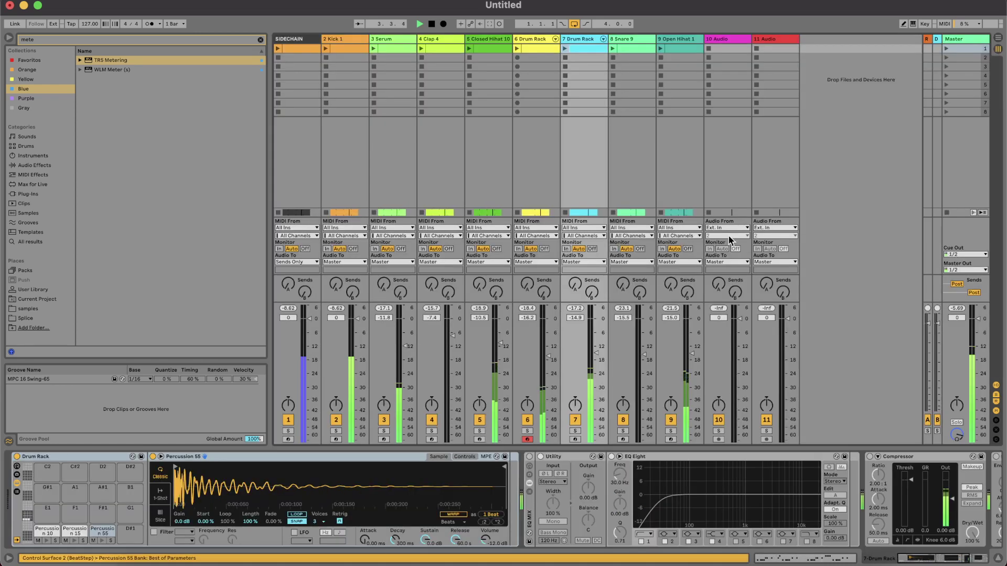
pyautogui.click(346, 39)
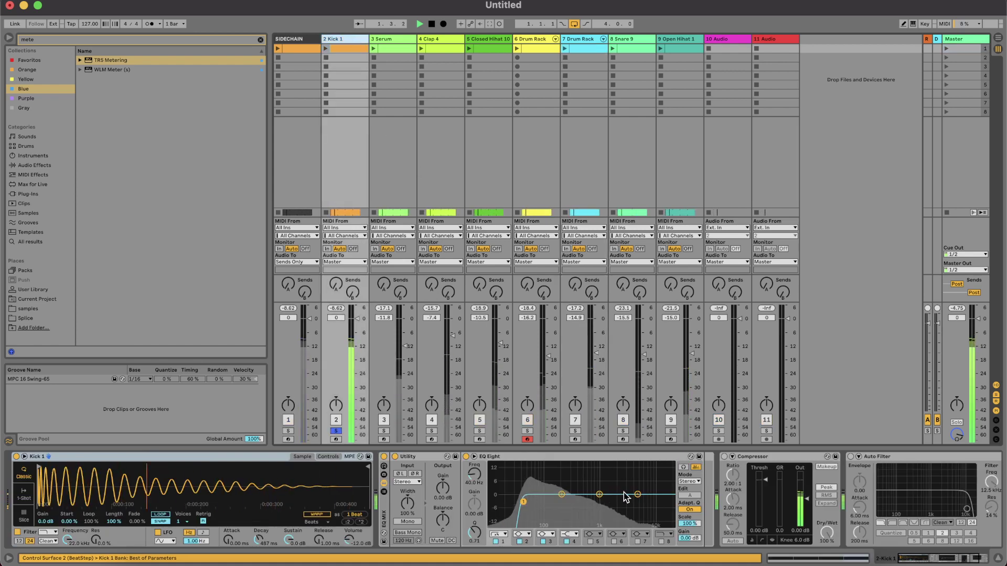
pyautogui.moveTo(637, 495); pyautogui.dragTo(566, 506)
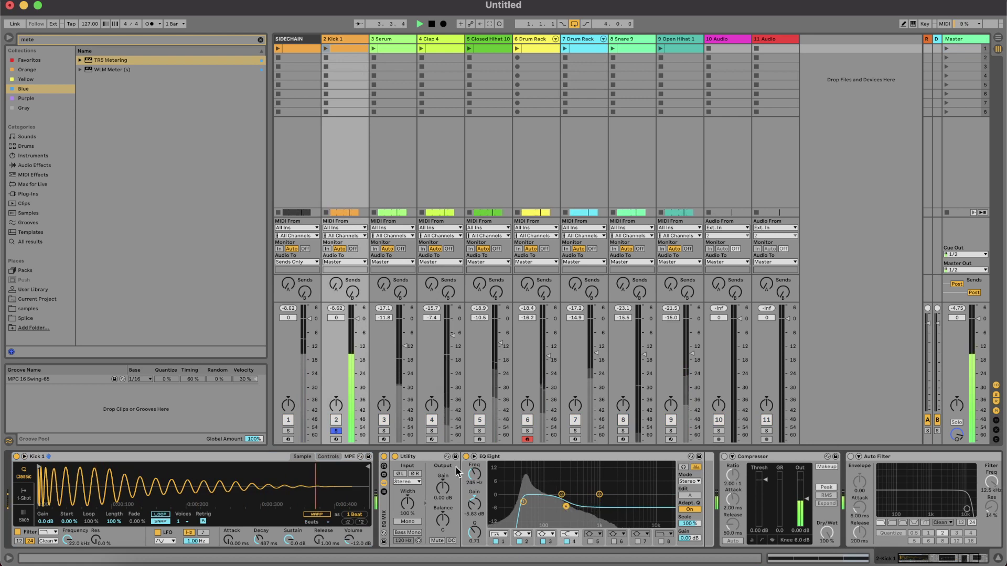
# Step: Lower Kick 1's Simpler sustain to -5.1 dB, checking the kick against Serum with both tracks soloed
pyautogui.click(384, 431)
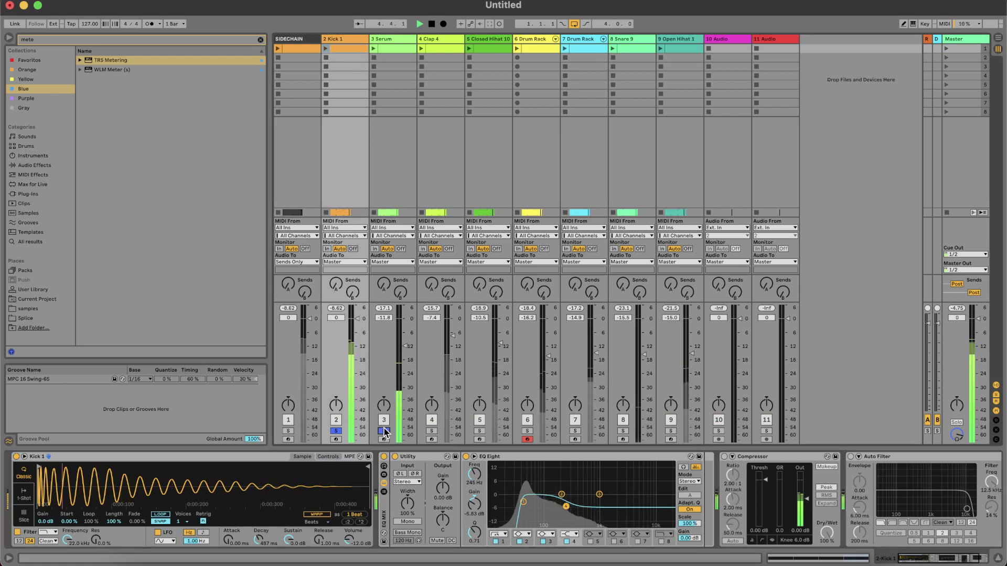
pyautogui.click(384, 431)
pyautogui.moveTo(289, 540); pyautogui.dragTo(289, 550)
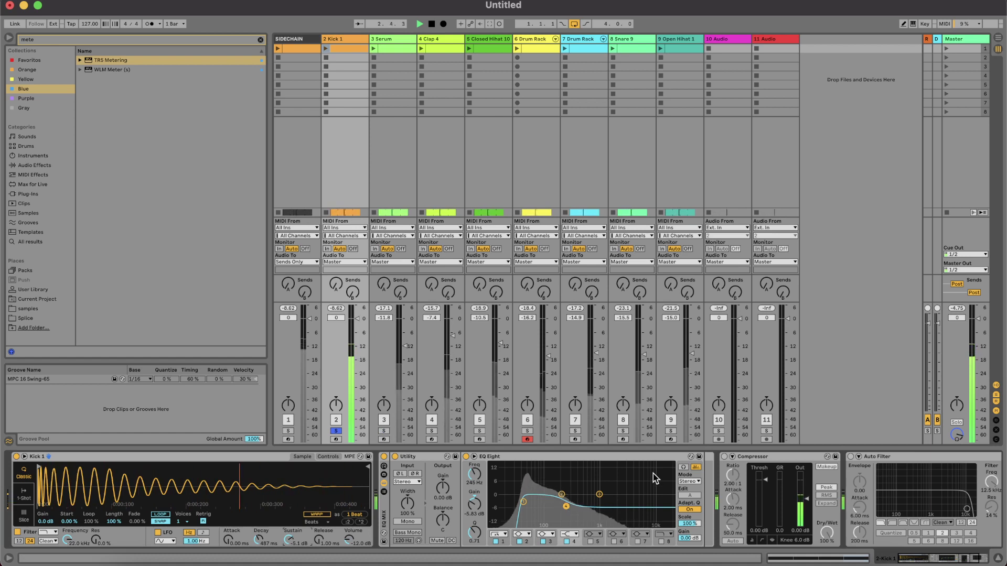
pyautogui.click(384, 430)
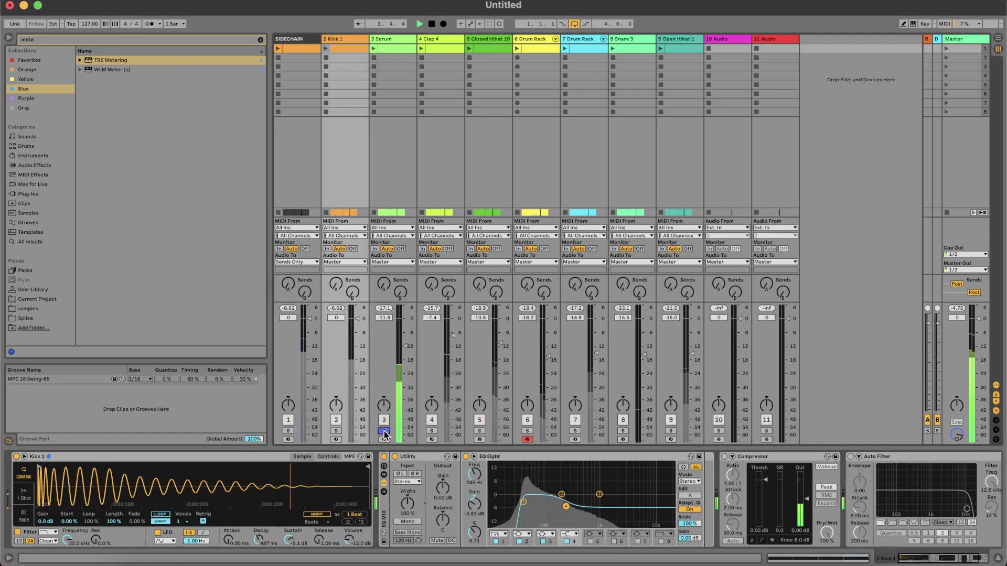
pyautogui.keyDown('super'); pyautogui.click(336, 430); pyautogui.keyUp('super')
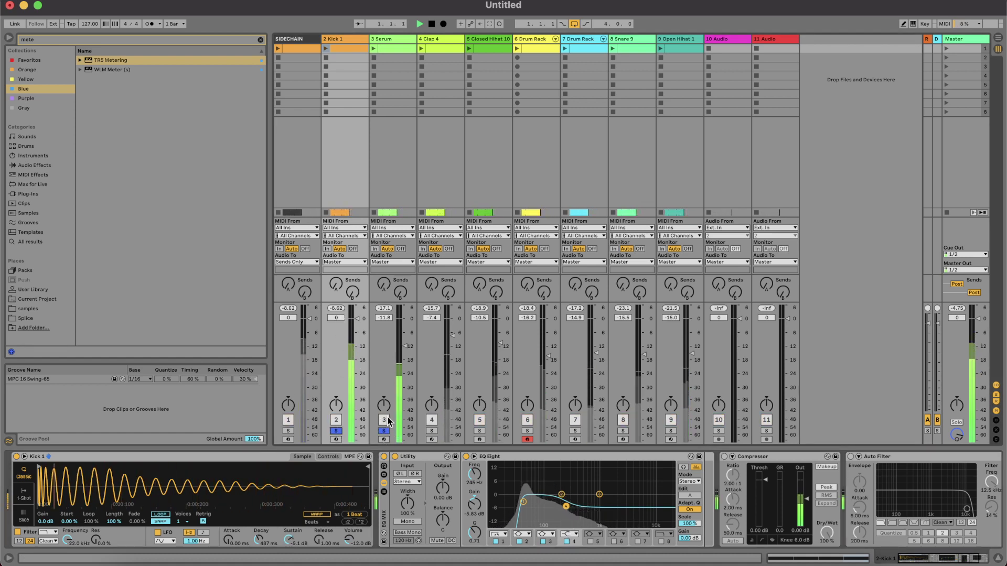
# Step: Insert Drum Buss between EQ Eight and the Compressor on Kick 1, and lower its output to -3.19 dB
pyautogui.press('super+f')
pyautogui.write('DRU')
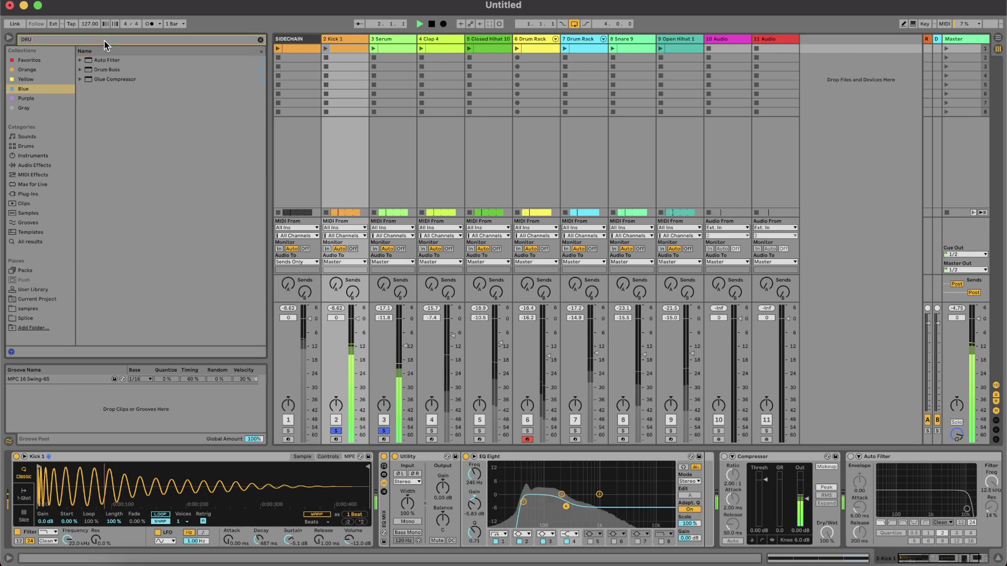
pyautogui.moveTo(101, 69); pyautogui.dragTo(703, 472)
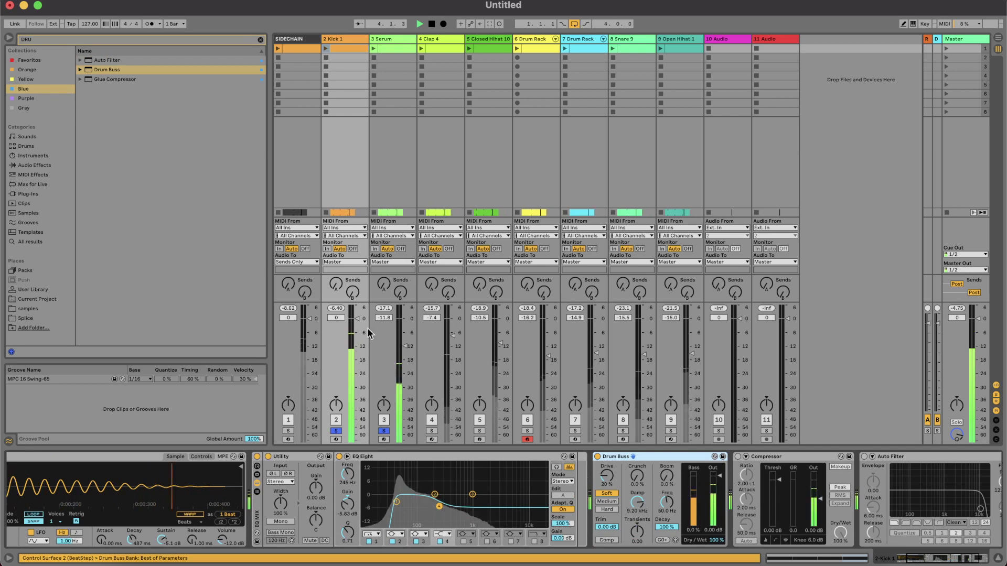
pyautogui.click(719, 477)
pyautogui.press('space')
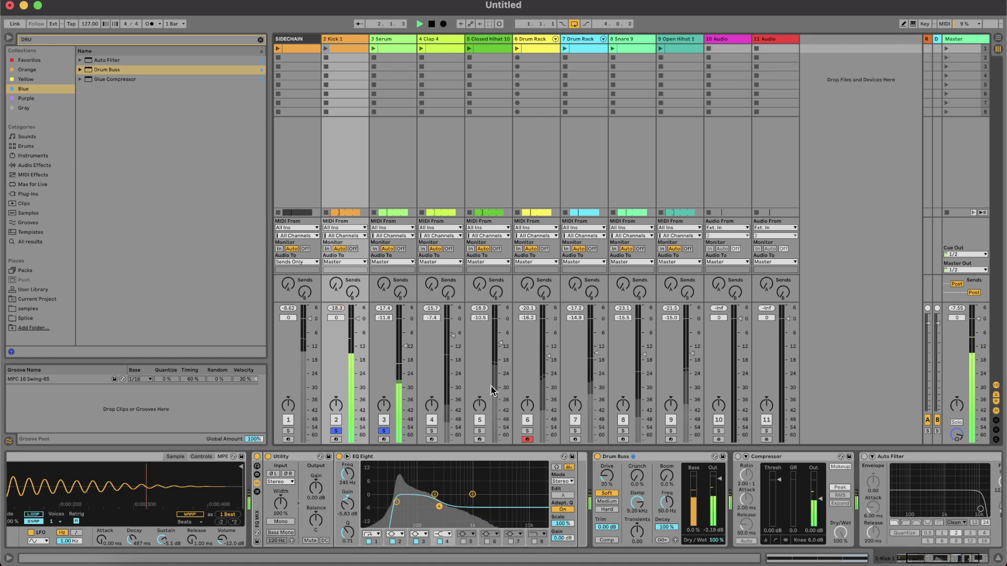
# Step: Compare the kick's level with Drum Buss bypassed and active, and lower the Drum Buss output to -4.38 dB
pyautogui.click(598, 457)
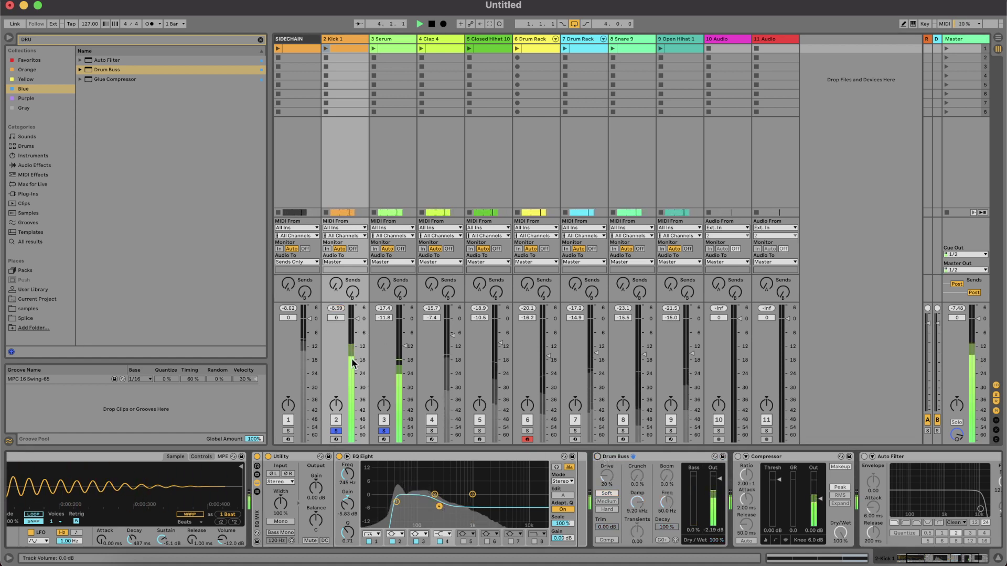
pyautogui.click(334, 309)
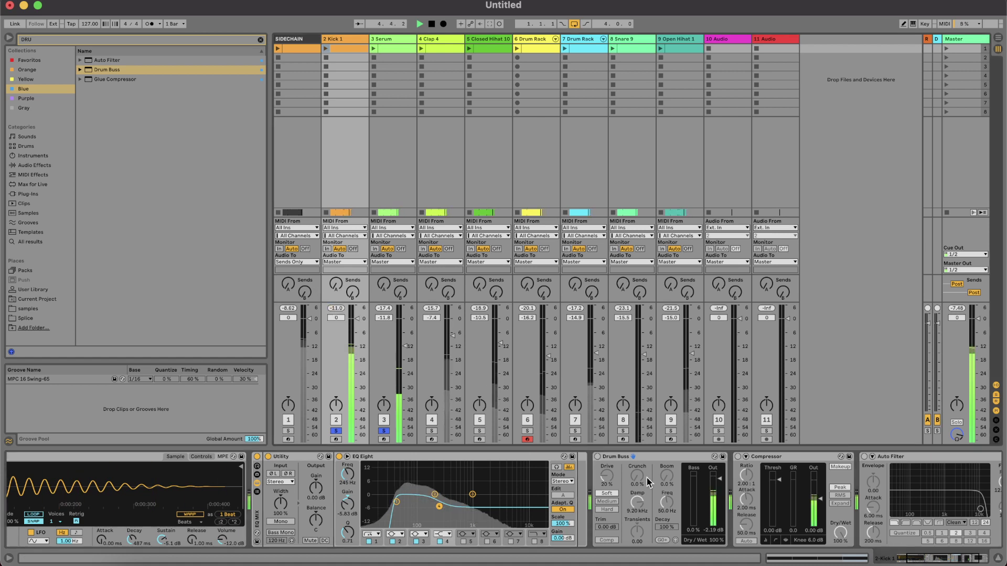
pyautogui.click(597, 456)
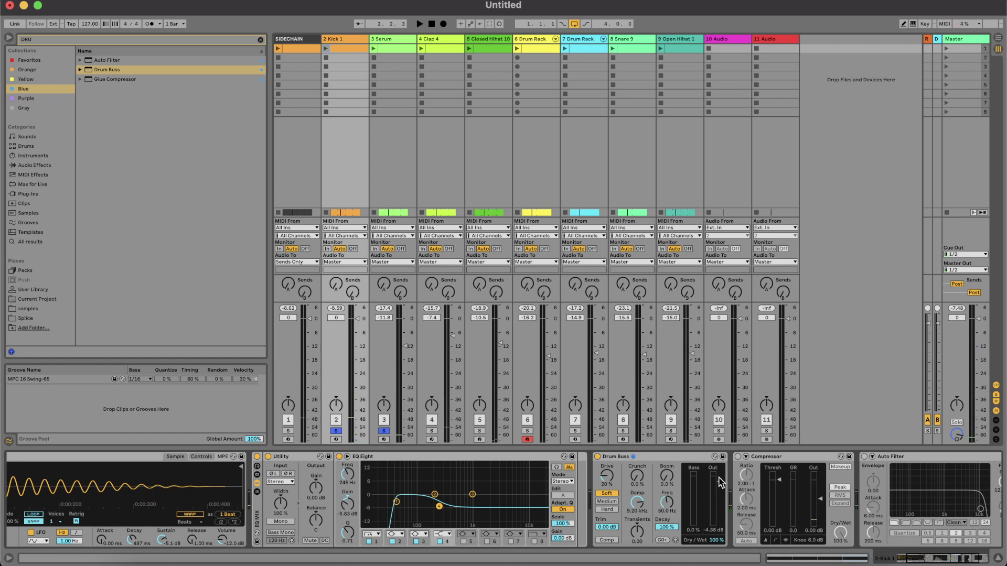
pyautogui.press('space')
pyautogui.press('space')
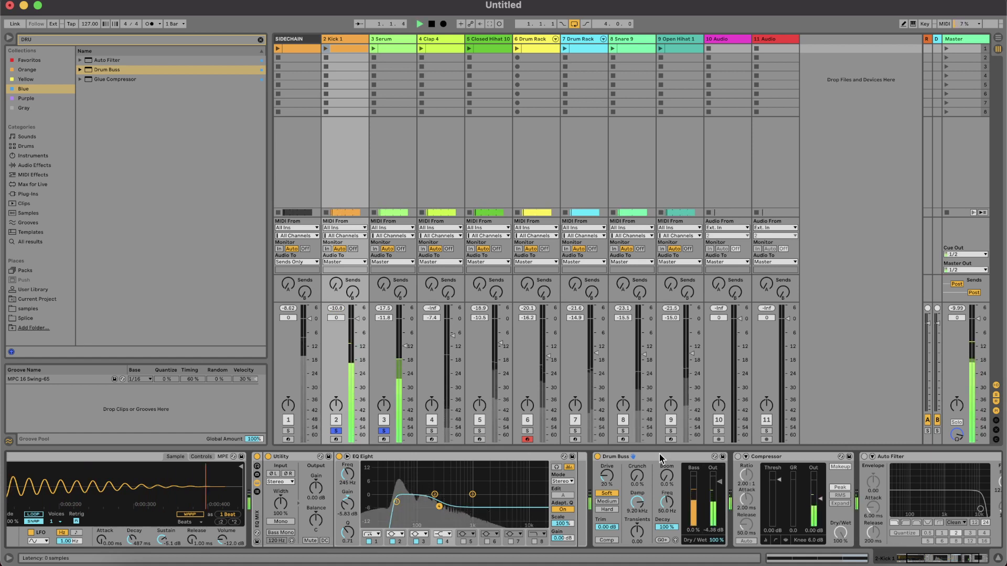
# Step: Unsolo the tracks and compare the full mix with Kick 1's Drum Buss off and on, leaving it enabled
pyautogui.click(597, 457)
pyautogui.press('s')
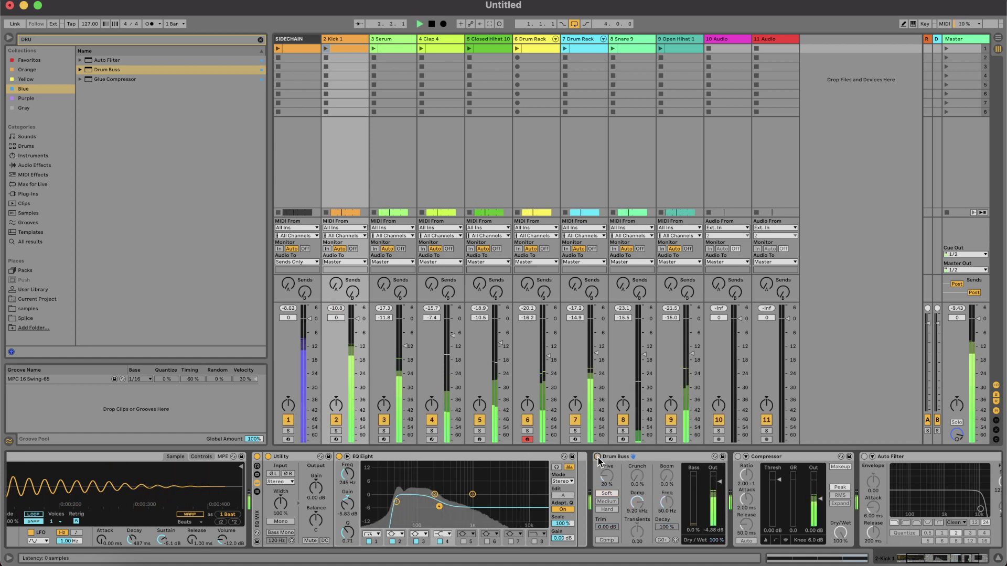
pyautogui.click(598, 456)
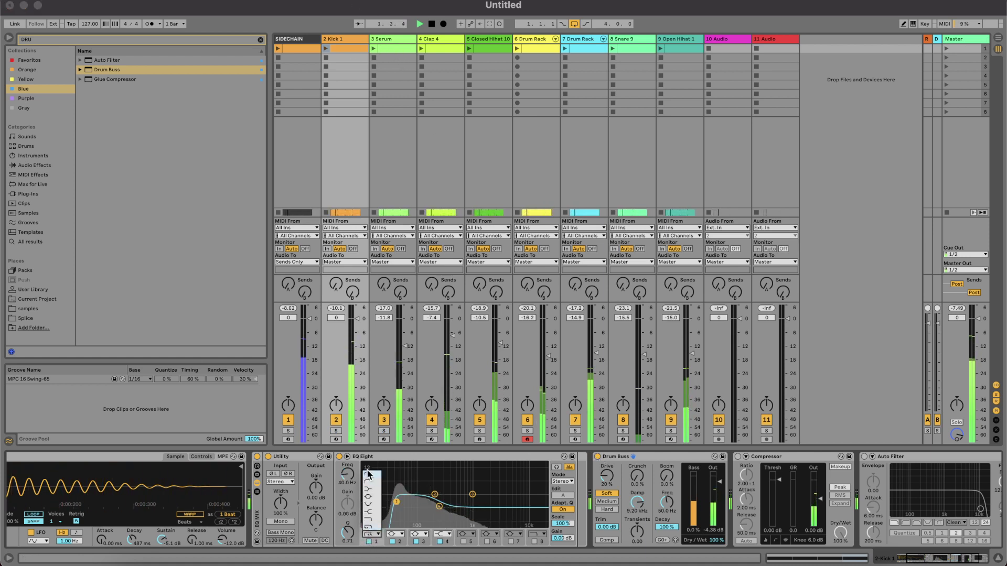
# Step: Switch band 1 of Kick 1's EQ Eight to the gentler low-cut slope, and raise Serum's volume to -9.4 dB
pyautogui.click(367, 480)
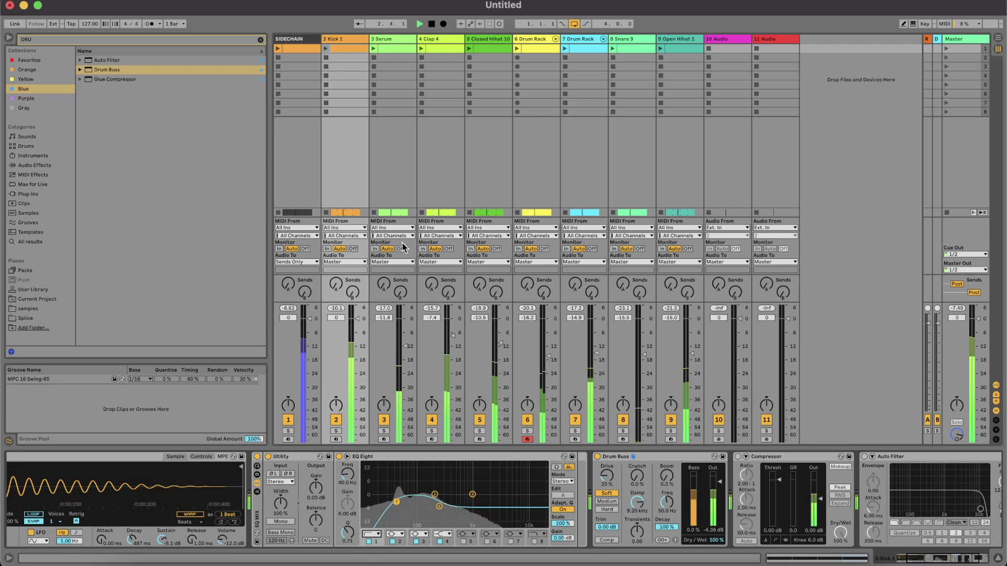
pyautogui.moveTo(404, 336); pyautogui.dragTo(404, 330)
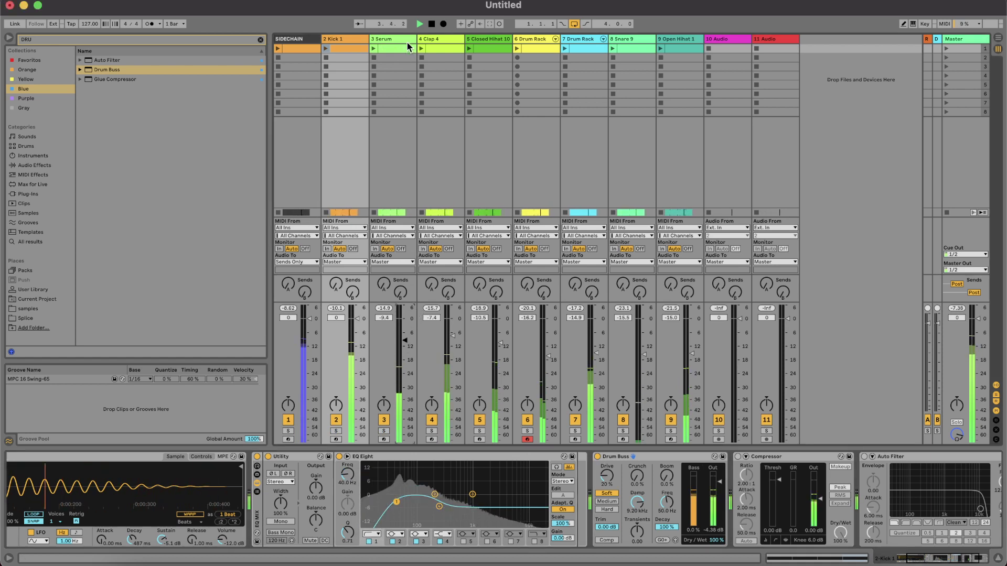
# Step: Set Kick 1's track volume to -2.2 dB and raise Serum's volume slightly more while the full mix plays
pyautogui.click(335, 319)
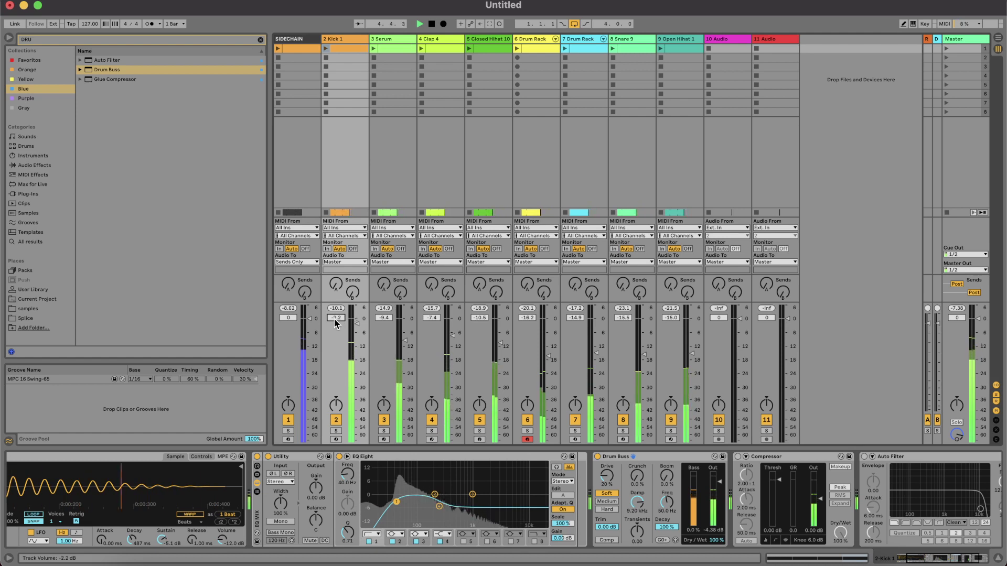
pyautogui.press('Down')
pyautogui.press('Down')
pyautogui.press('Down')
pyautogui.press('Down')
pyautogui.press('Down')
pyautogui.press('Down')
pyautogui.press('Down')
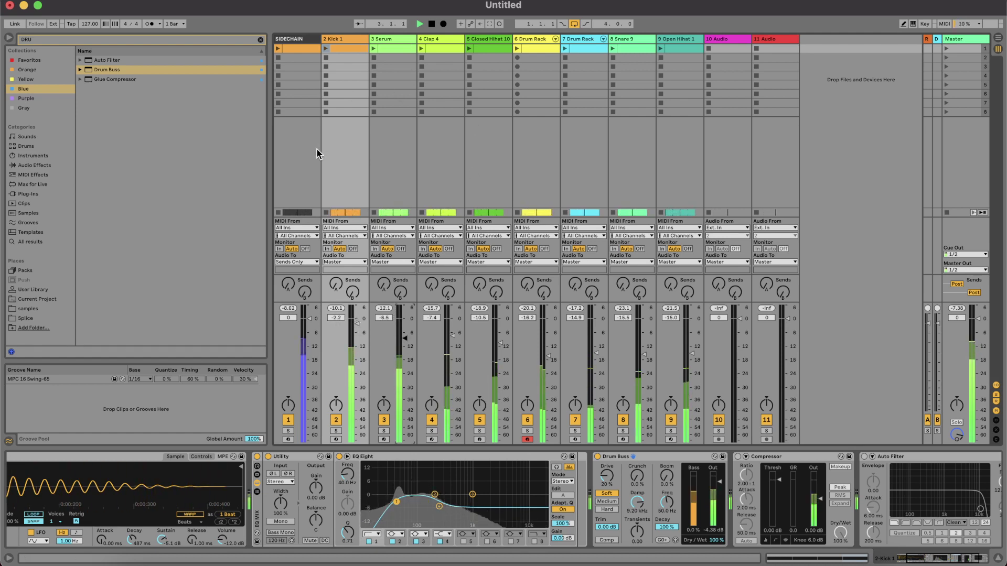
pyautogui.press('Tab')
pyautogui.press('Tab')
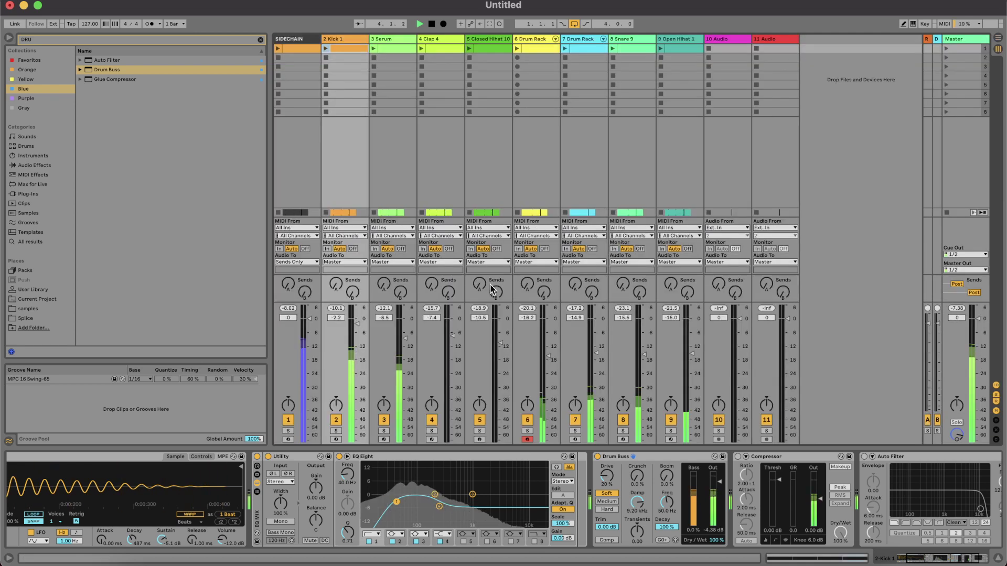
# Step: Solo Kick 1 and bring its Simpler decay control into reach for adjusting
pyautogui.click(336, 431)
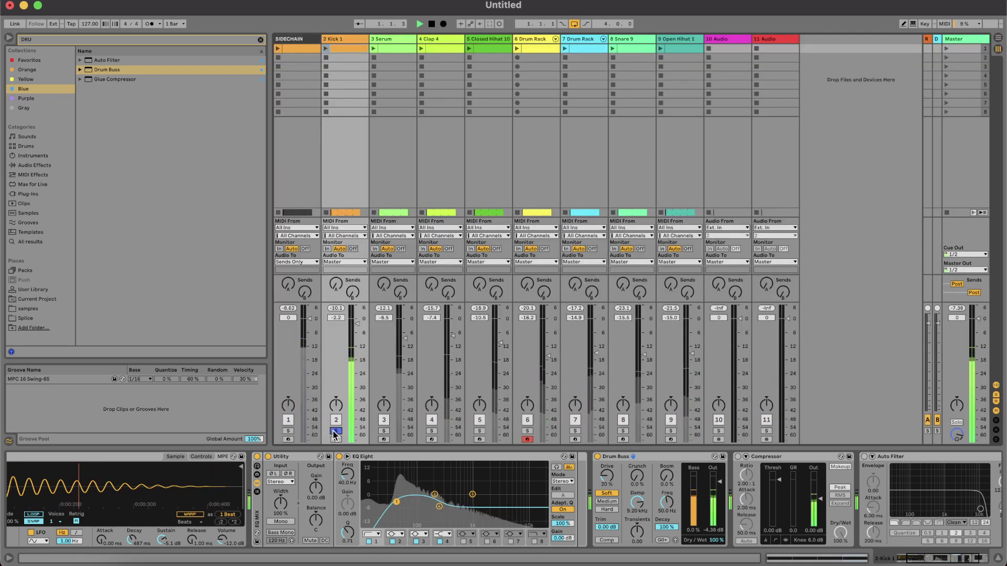
pyautogui.hscroll(-3, 223, 555)
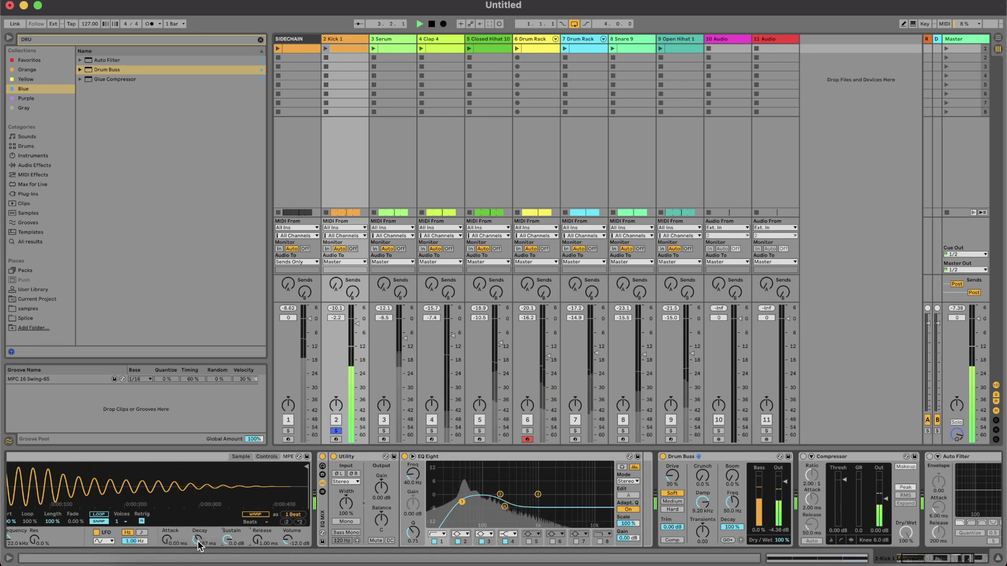
# Step: Raise the envelope Decay of the Kick 1 sampler to 60.0 s
pyautogui.moveTo(198, 541); pyautogui.dragTo(198, 472)
pyautogui.hscroll(-2, 262, 499)
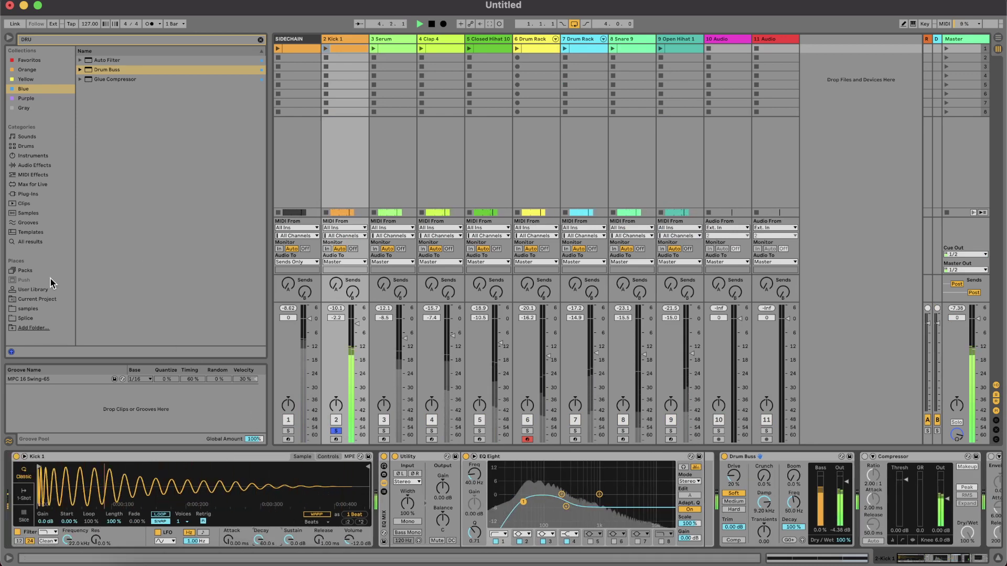
# Step: Show the samples folder without the search filter, collapse the Cymbals folder and expand FLNT. Tech House Sample Pack Kick
pyautogui.click(30, 310)
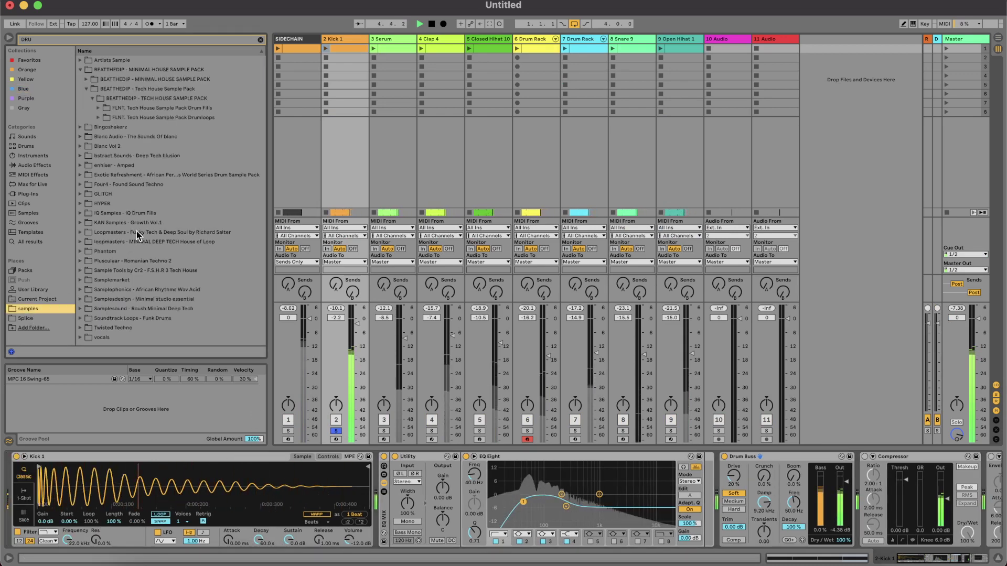
pyautogui.click(262, 39)
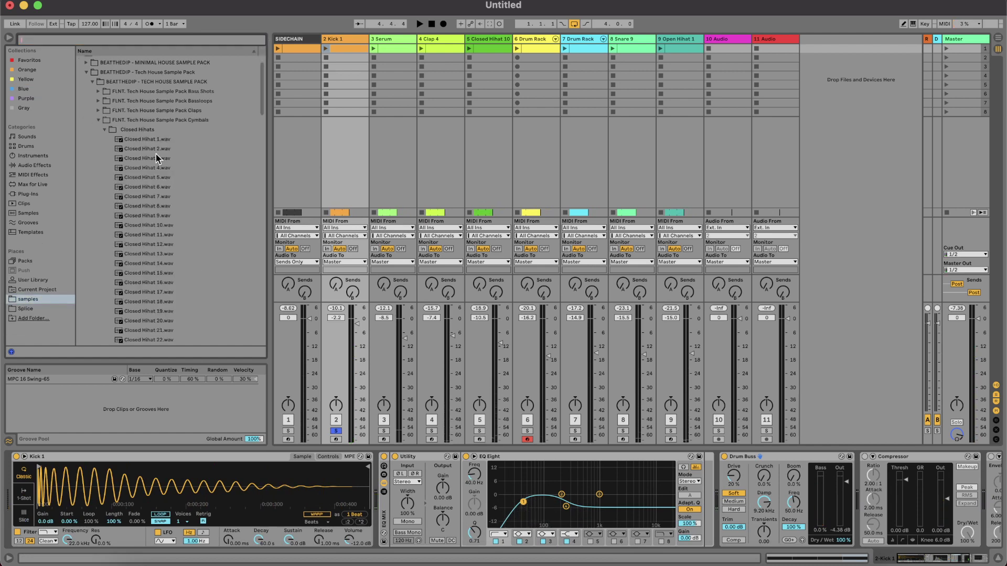
pyautogui.click(104, 129)
pyautogui.click(98, 120)
pyautogui.click(99, 177)
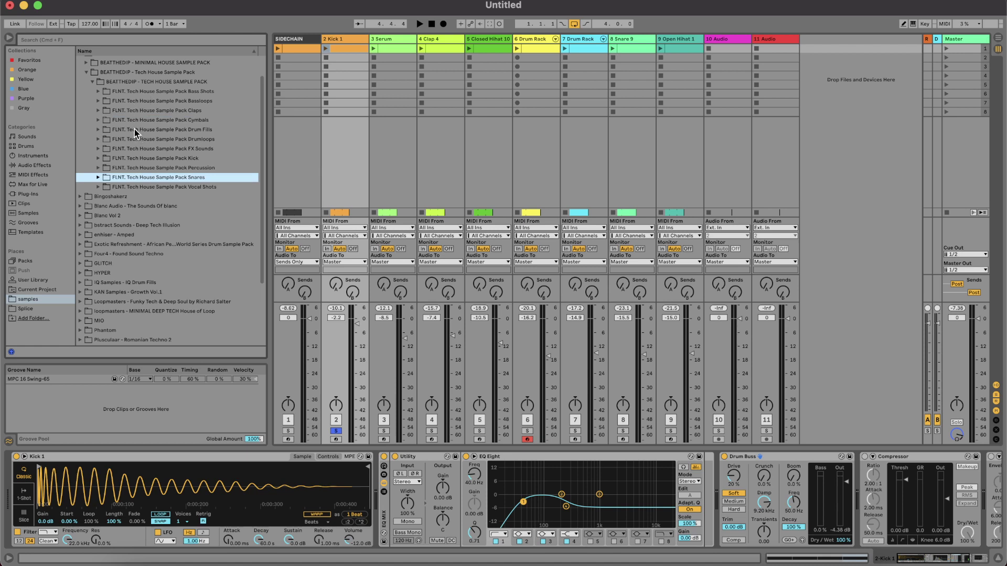
pyautogui.click(95, 159)
pyautogui.click(98, 158)
# Step: Audition several kick samples and load Kick 4.wav into the kick track in place of the current sample
pyautogui.click(116, 188)
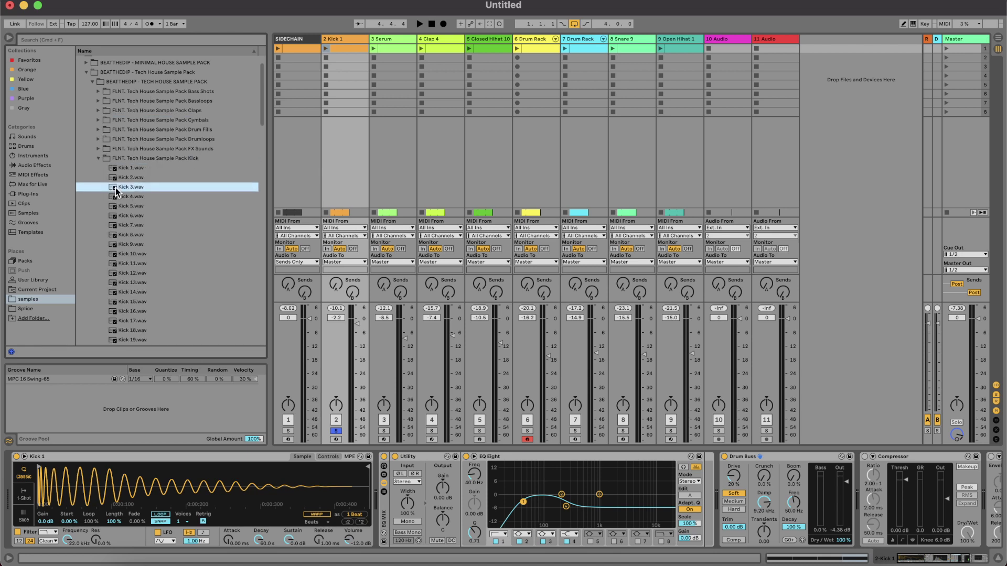
pyautogui.scroll(-2, 116, 188)
pyautogui.click(115, 188)
pyautogui.press('Up')
pyautogui.press('Up')
pyautogui.press('Up')
pyautogui.press('Up')
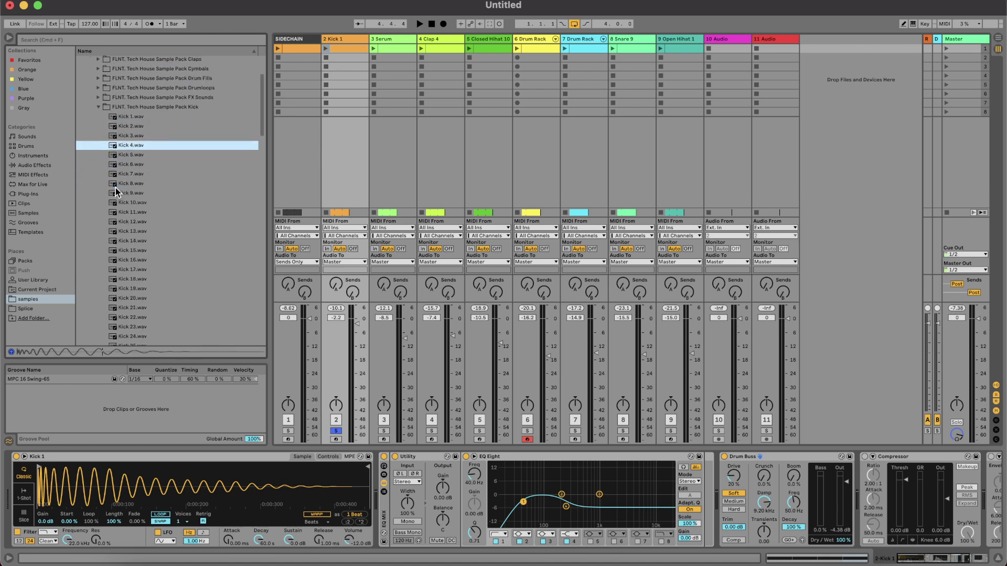
pyautogui.press('Down')
pyautogui.click(129, 166)
pyautogui.doubleClick(132, 145)
# Step: Play the loop with tracks 2 and 3 soloed together, and clear the solos to hear the full mix
pyautogui.press('space')
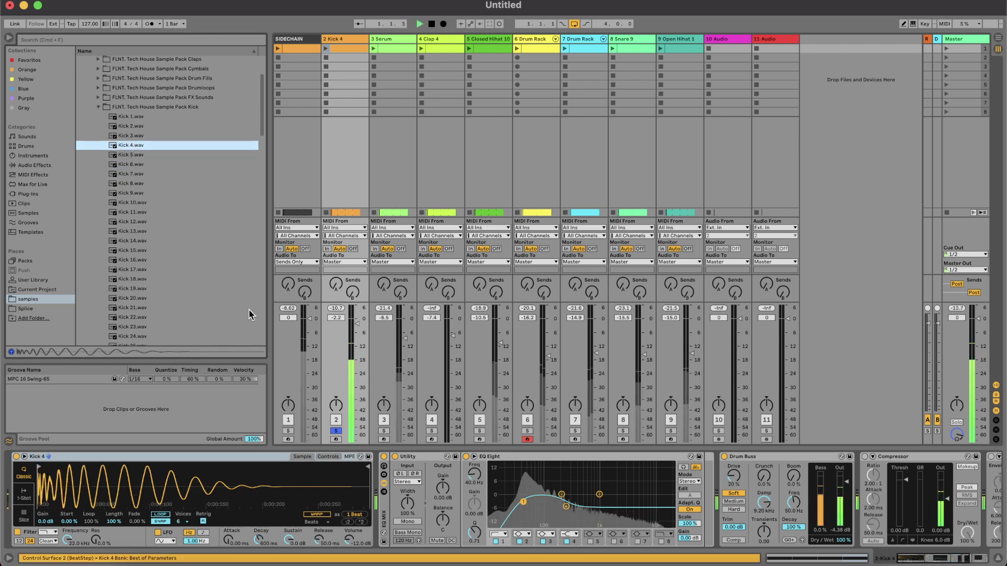
pyautogui.click(384, 430)
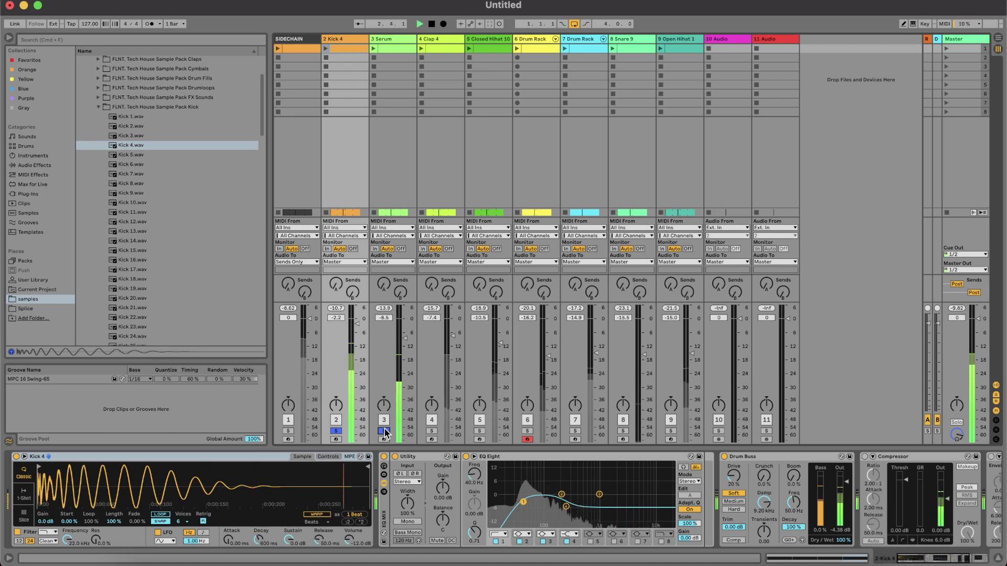
pyautogui.click(383, 431)
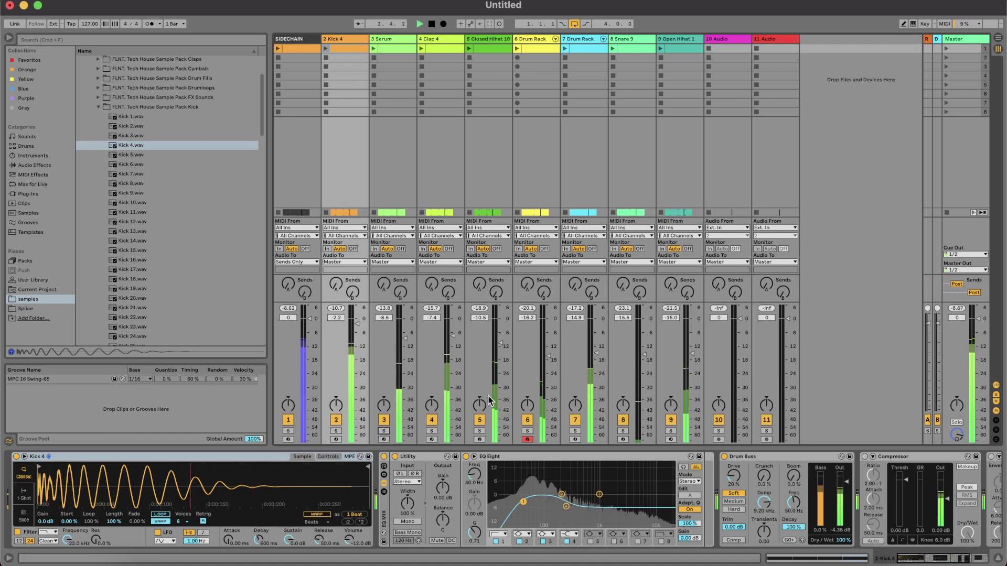
# Step: Compare the kick with EQ Eight band 4 off and on, and raise the kick track's volume to -1.2 dB
pyautogui.click(566, 542)
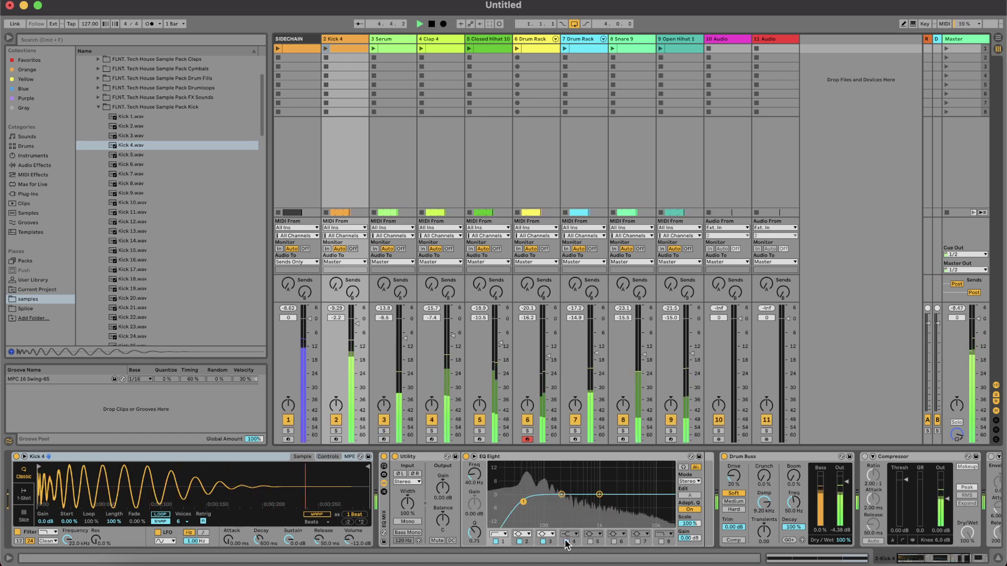
pyautogui.click(567, 542)
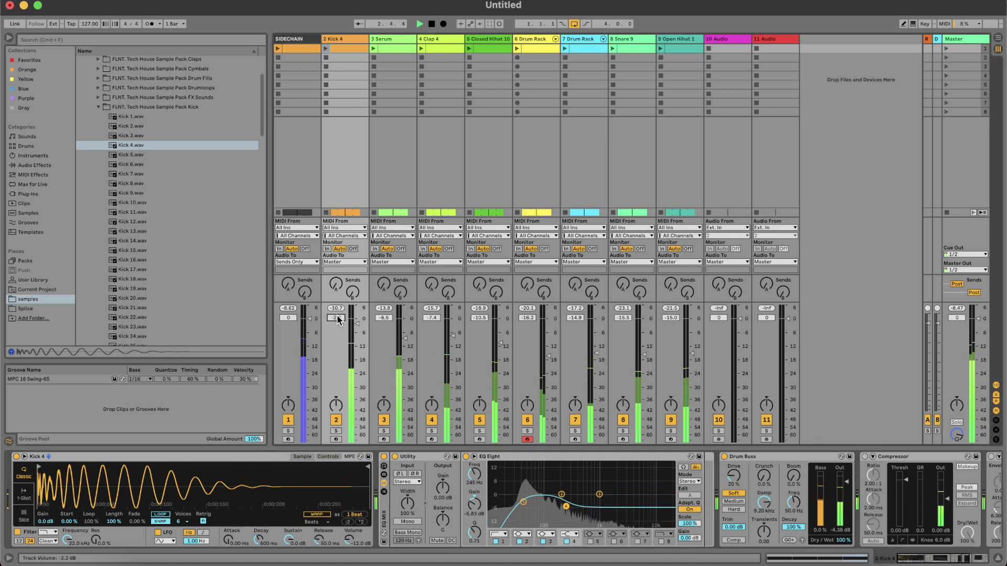
pyautogui.moveTo(337, 317); pyautogui.dragTo(337, 309)
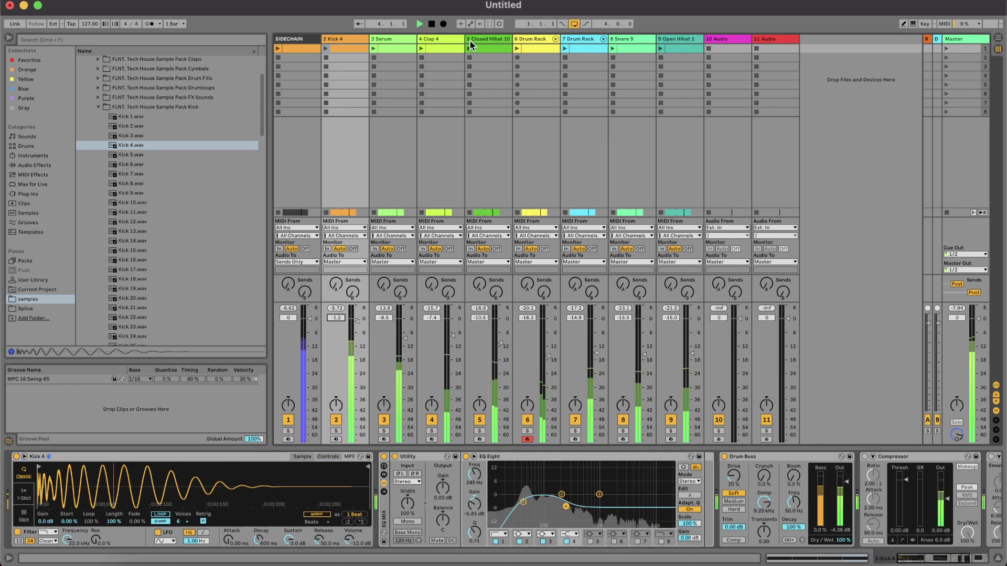
# Step: Switch to the arrangement and insert a new MIDI track below the Open Hihat track
pyautogui.press('Tab')
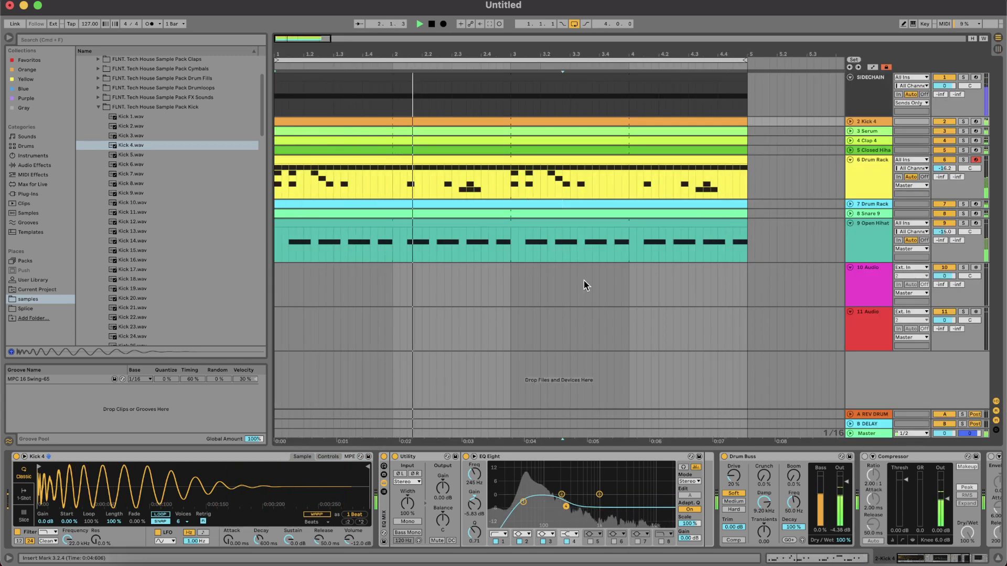
pyautogui.click(861, 294)
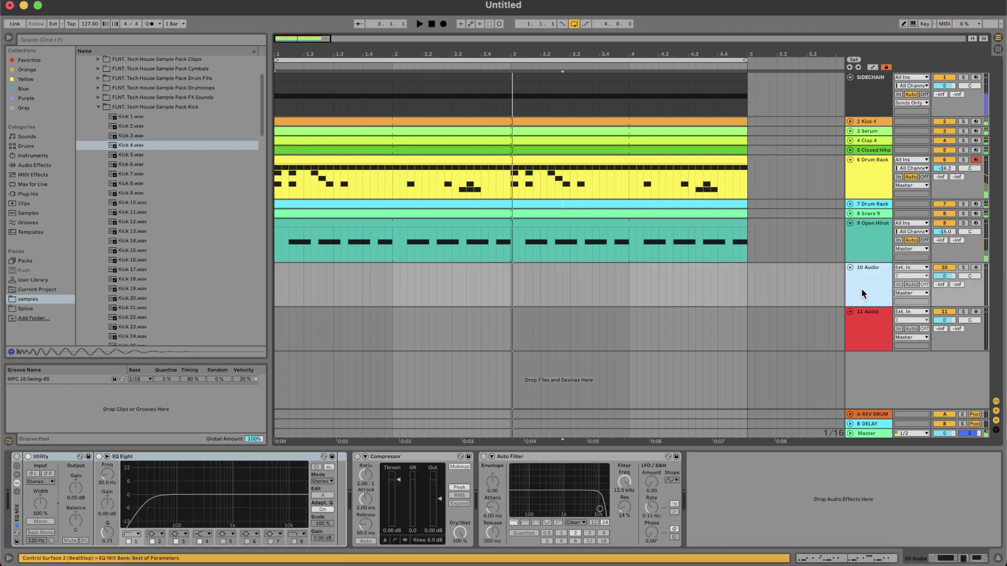
pyautogui.click(867, 238)
pyautogui.press('super+shift+t')
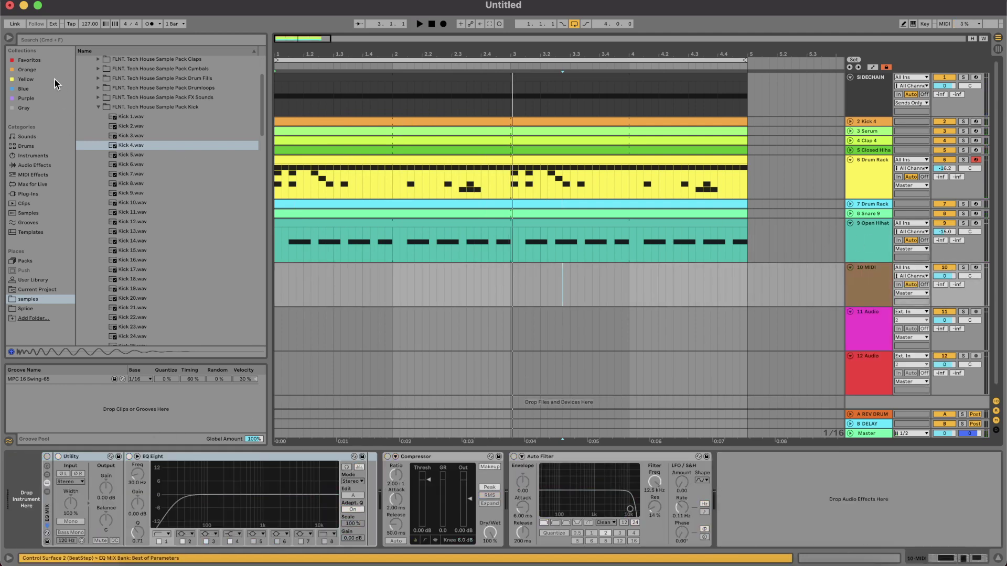
# Step: Find the Serum instrument in the Favorites collection and load it onto the new MIDI track
pyautogui.click(39, 60)
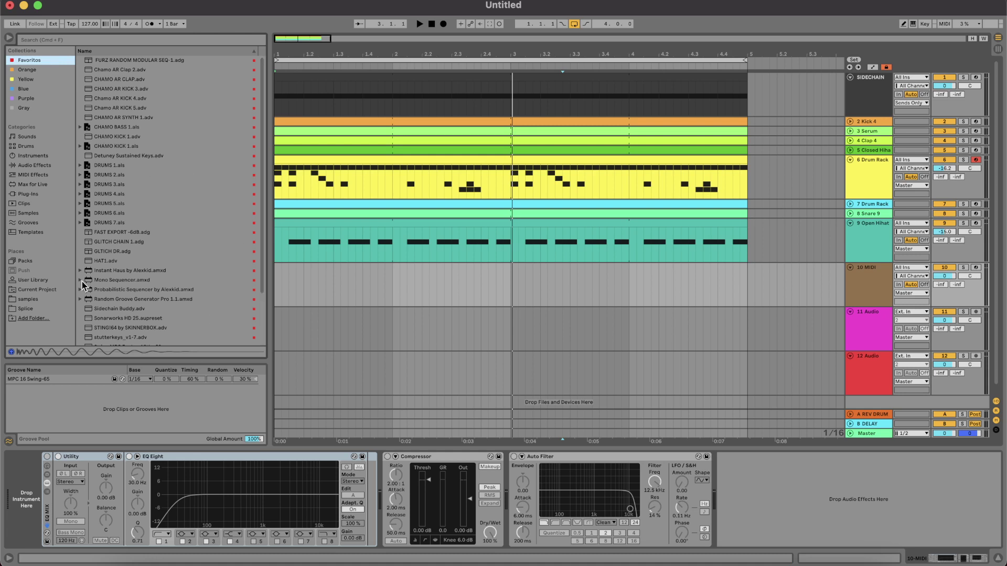
pyautogui.click(33, 197)
pyautogui.click(30, 215)
pyautogui.click(33, 298)
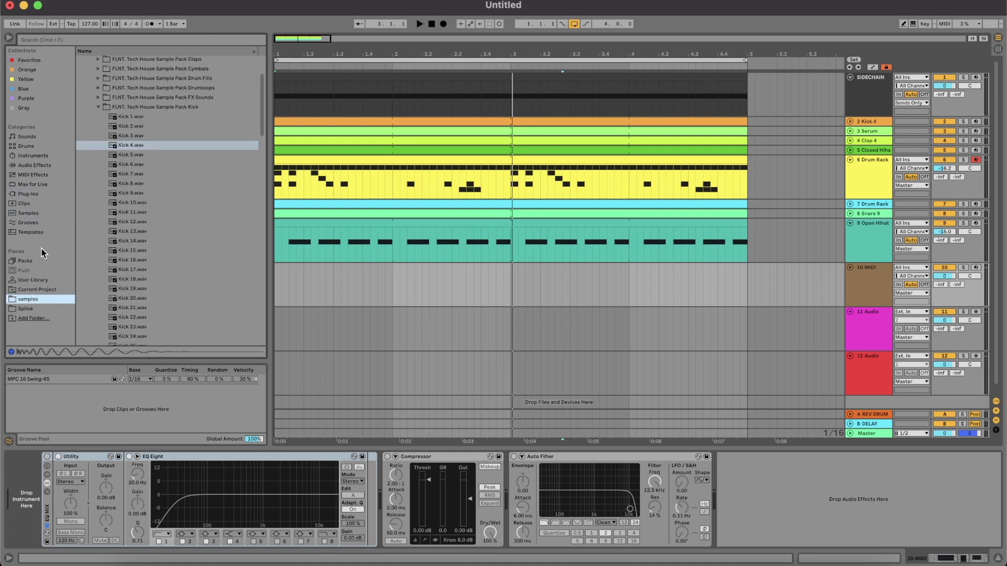
pyautogui.click(27, 69)
pyautogui.click(42, 57)
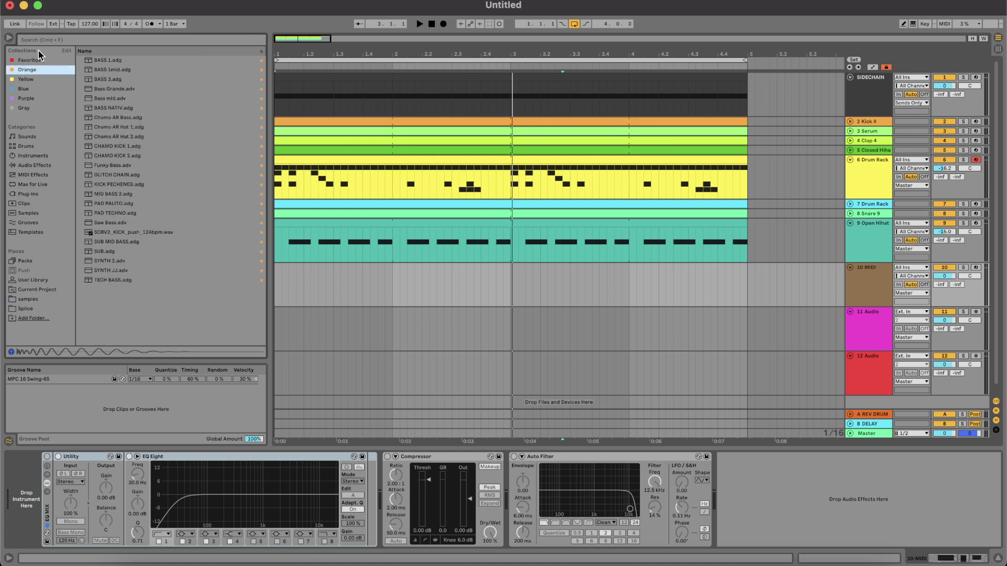
pyautogui.scroll(-4, 138, 242)
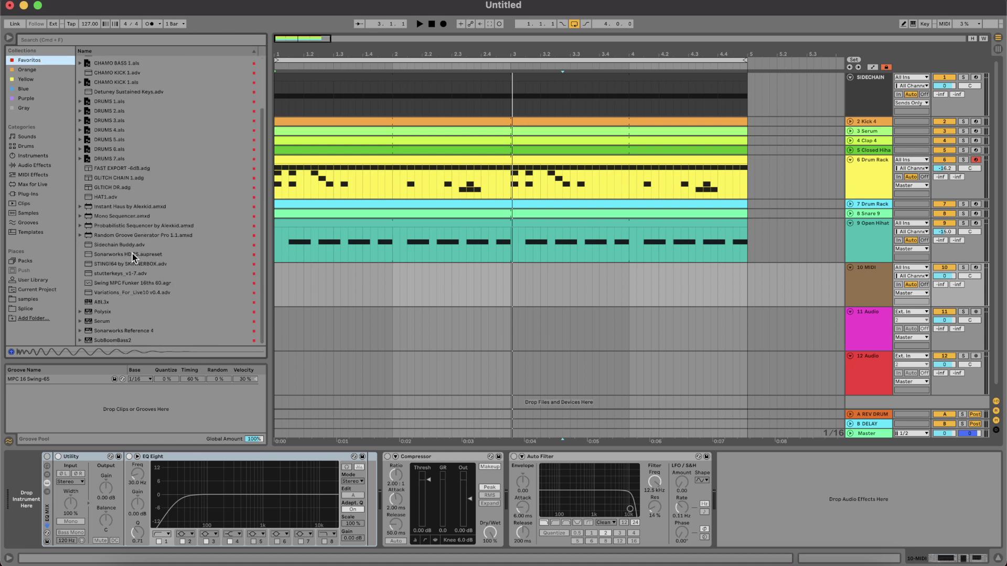
pyautogui.click(111, 322)
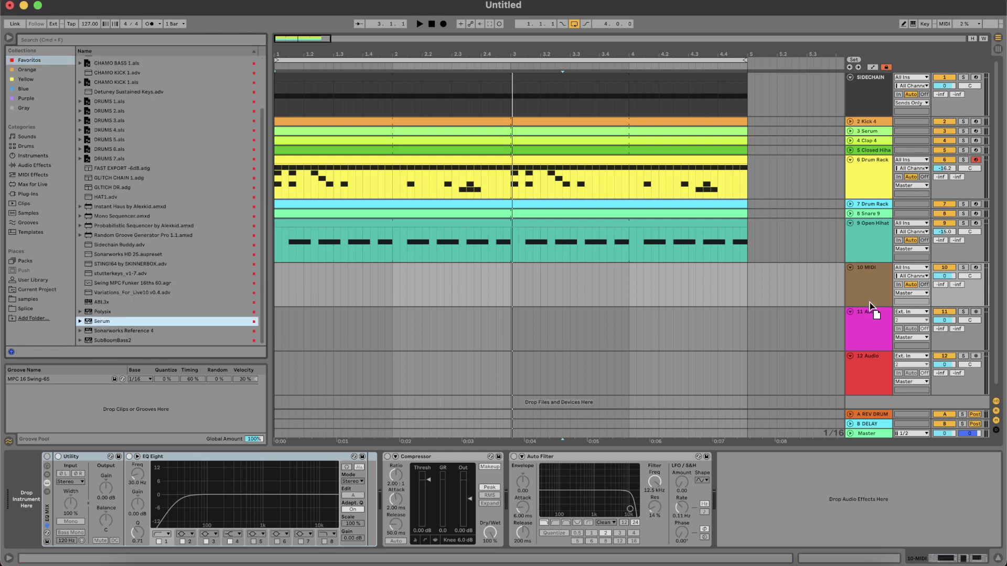
pyautogui.moveTo(867, 296); pyautogui.dragTo(867, 296)
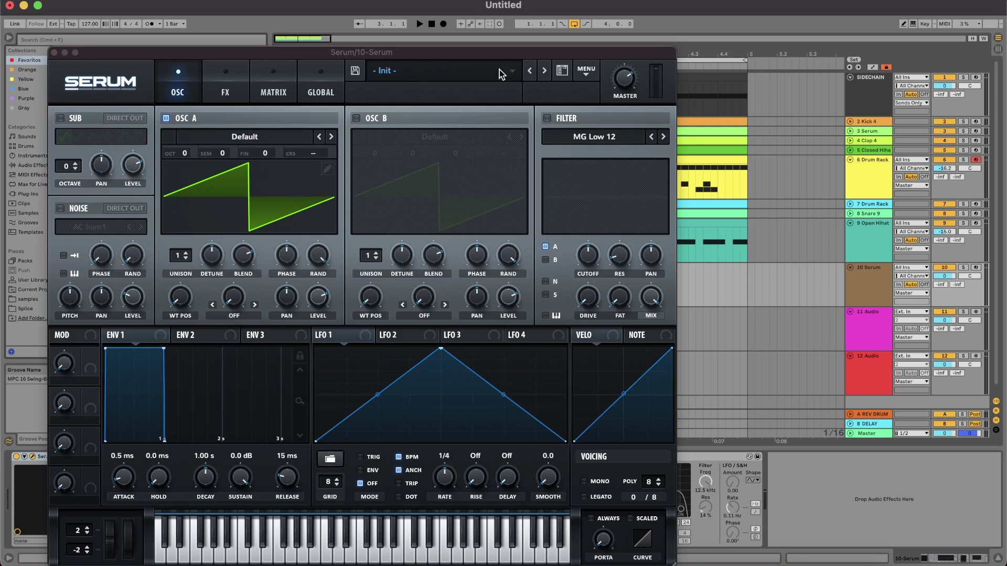
# Step: Load the Lead Amsterdam preset from the BEATTHEDIP - TECH HOUSE SERUM SOUND BANK and close the Serum window
pyautogui.click(458, 64)
pyautogui.moveTo(459, 88)
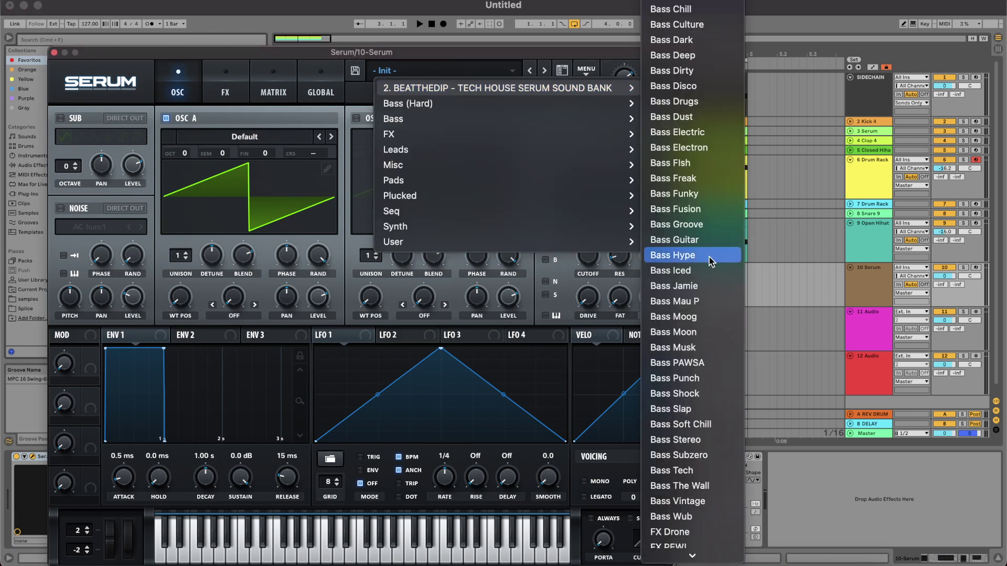
pyautogui.scroll(-10, 689, 341)
pyautogui.scroll(10, 689, 341)
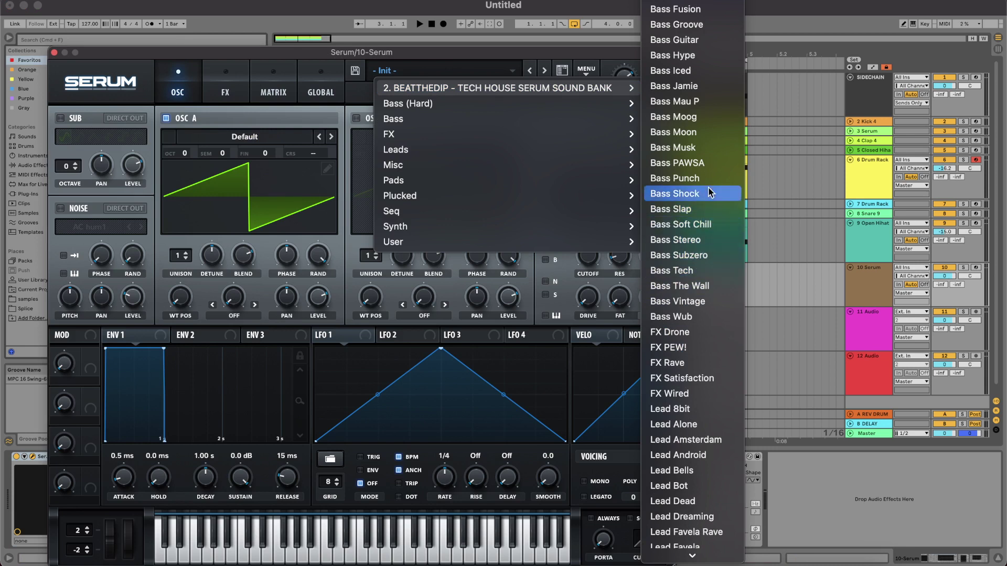
pyautogui.scroll(1, 714, 167)
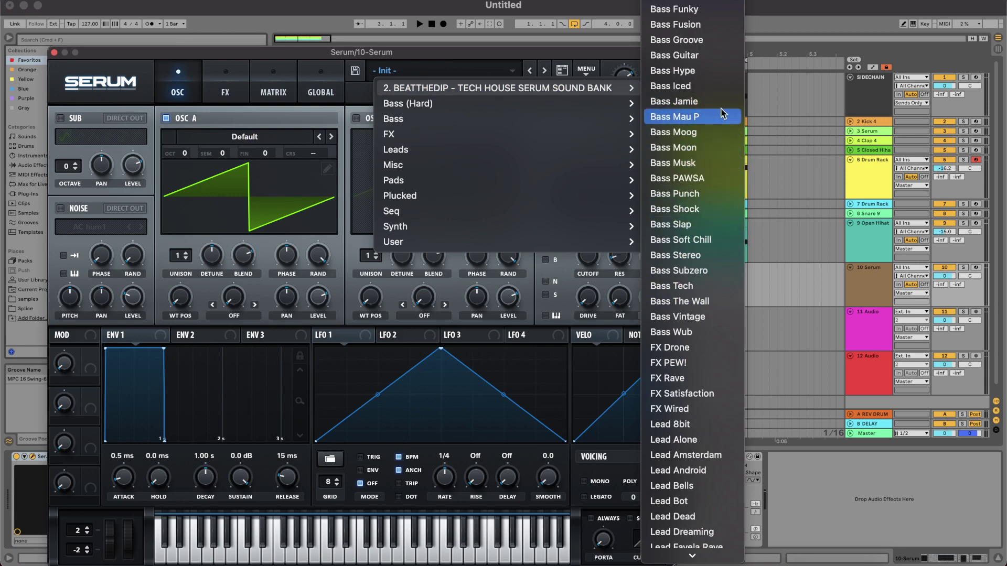
pyautogui.scroll(-6, 722, 195)
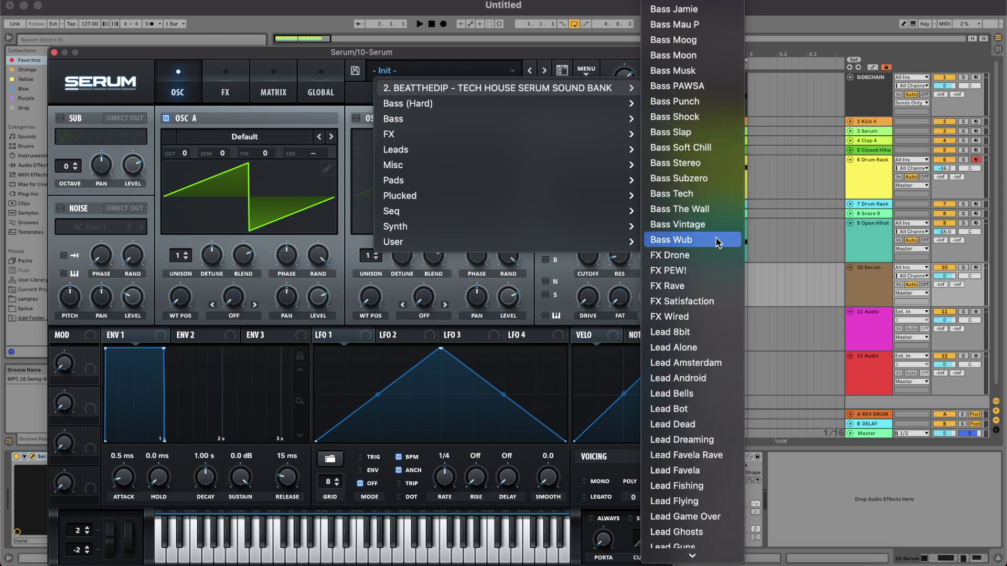
pyautogui.scroll(-3, 717, 239)
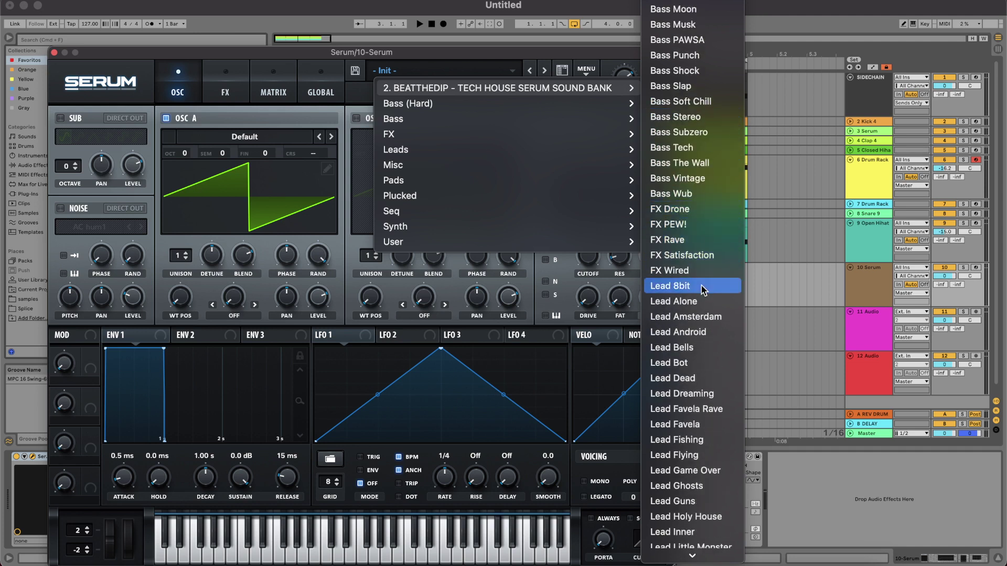
pyautogui.scroll(-4, 703, 287)
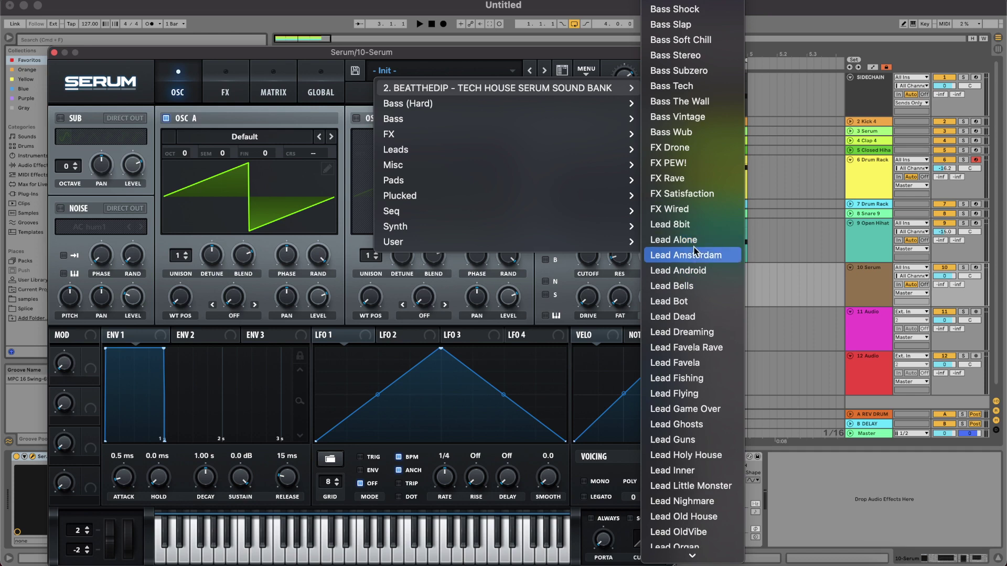
pyautogui.click(687, 255)
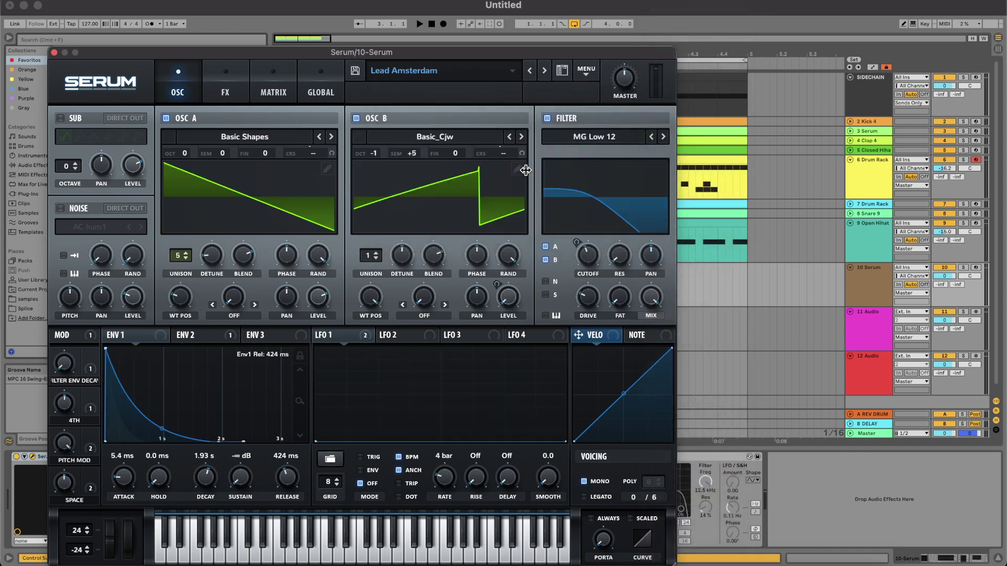
pyautogui.click(54, 53)
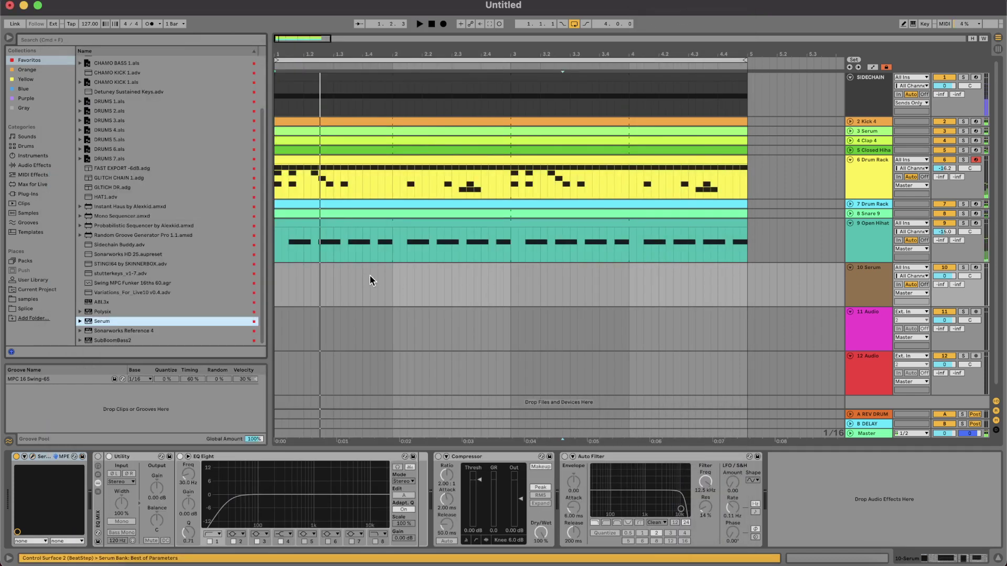
# Step: Create a one-bar MIDI clip at the start of the track 10 Serum lane and start playback
pyautogui.moveTo(389, 273); pyautogui.dragTo(276, 271)
pyautogui.press('super+shift+m')
pyautogui.press('space')
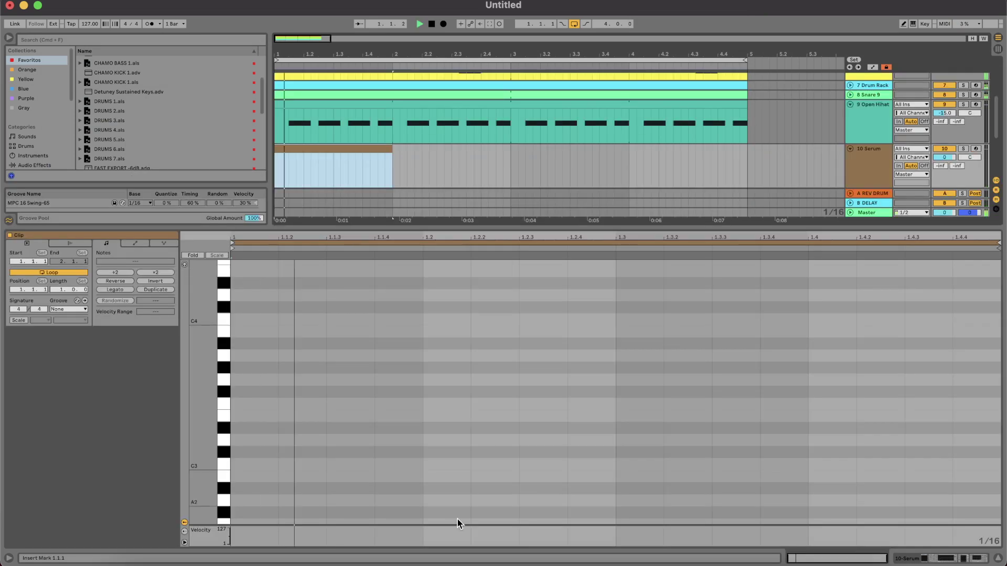
# Step: Add a 1/16 note at 1.1.2 in the clip, audition it soloed at lower octaves and settle on C2
pyautogui.doubleClick(299, 465)
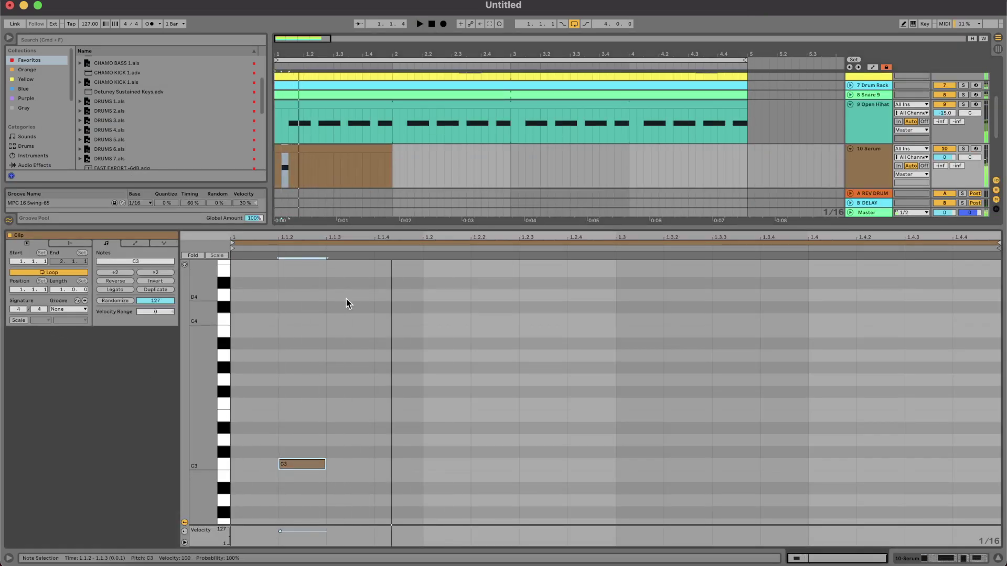
pyautogui.hotkey('shift', 'Down')
pyautogui.hotkey('shift', 'Down')
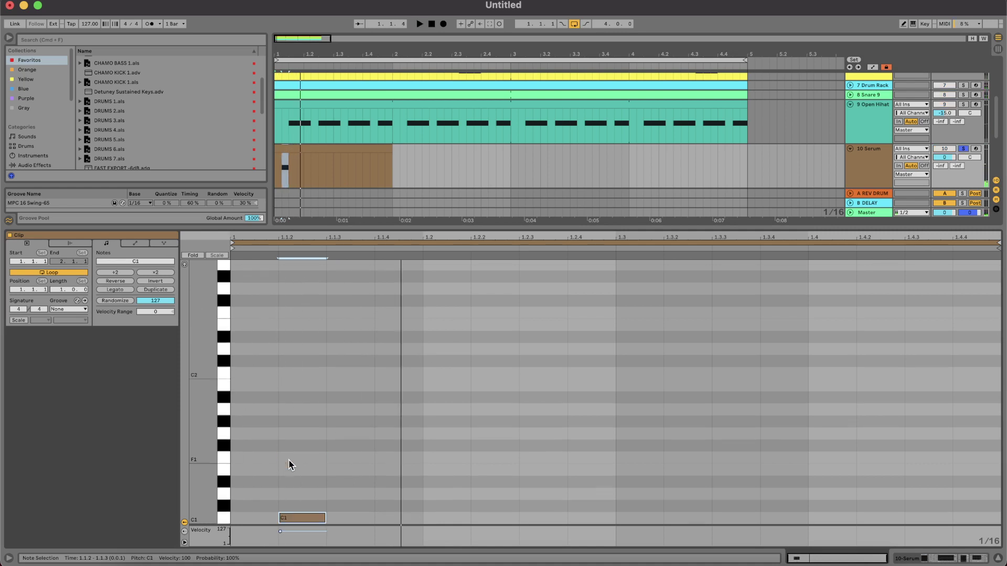
pyautogui.press('space')
pyautogui.press('space')
pyautogui.hotkey('shift', 'Up')
pyautogui.press('space')
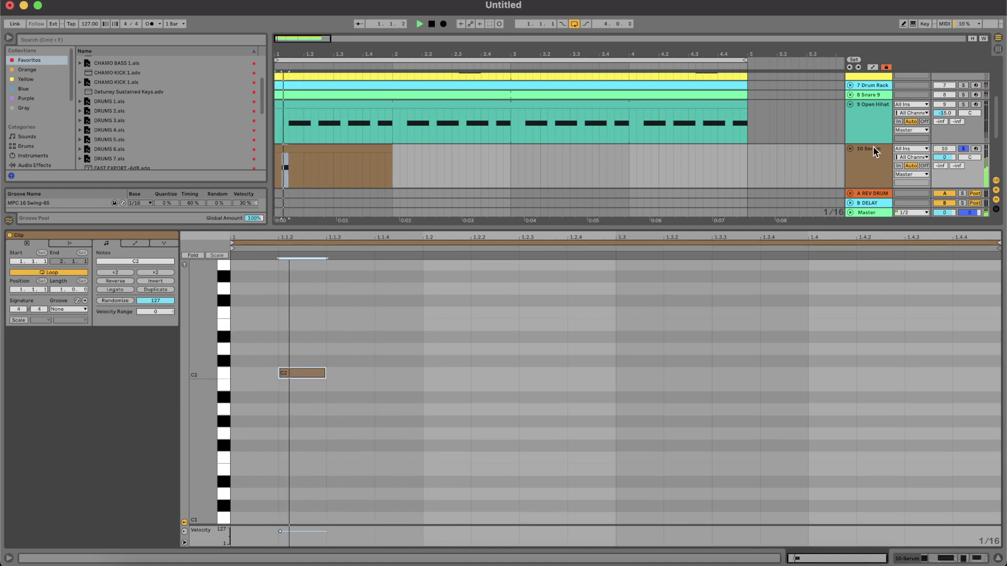
# Step: Lower the track 10 Serum volume to -13.9 dB during playback
pyautogui.moveTo(945, 157); pyautogui.dragTo(944, 173)
pyautogui.press('space')
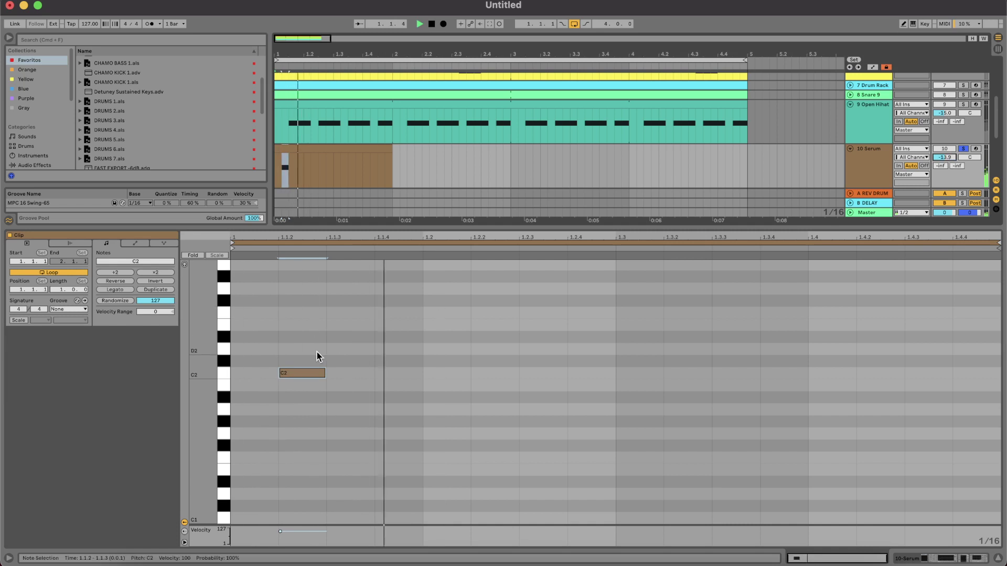
# Step: Audition the clip's note one octave lower at C1 and return it to C2
pyautogui.press('space')
pyautogui.click(310, 376)
pyautogui.hotkey('shift', 'Down')
pyautogui.press('space')
pyautogui.hotkey('shift', 'Up')
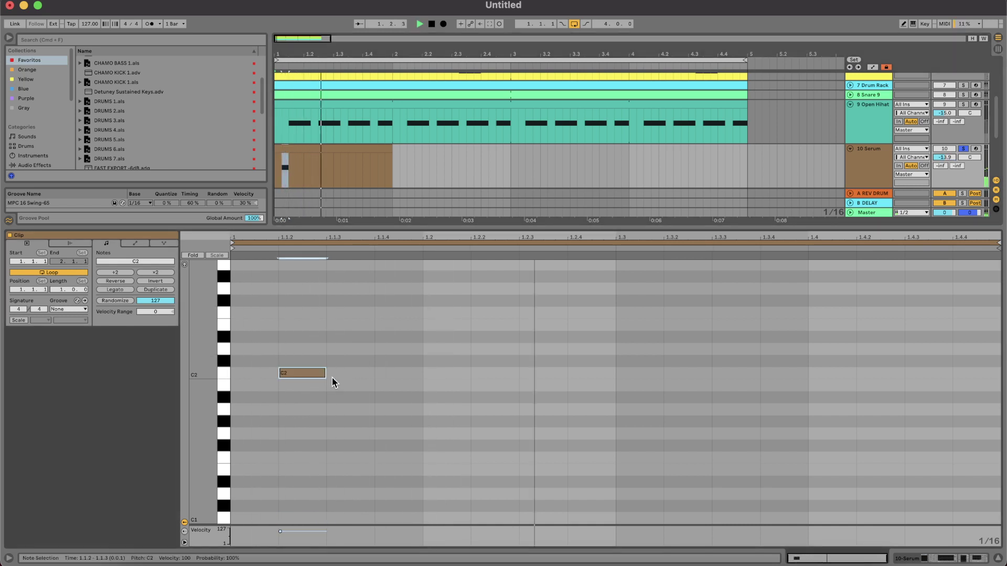
# Step: Audition the part, open the Serum instrument on track 10 and switch its preset to Lead Android
pyautogui.press('space')
pyautogui.press('space')
pyautogui.press('space')
pyautogui.doubleClick(858, 150)
pyautogui.press('space')
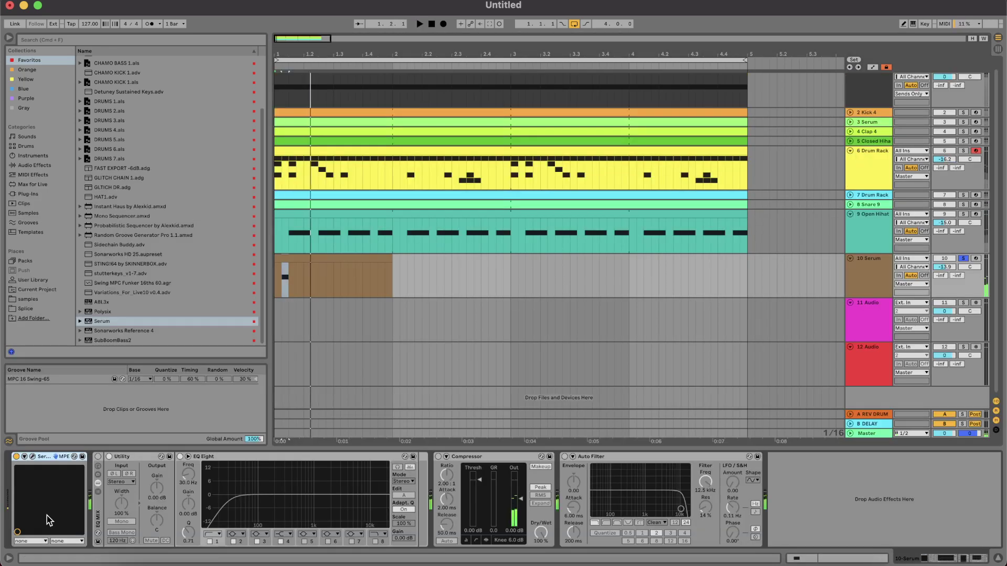
pyautogui.click(31, 458)
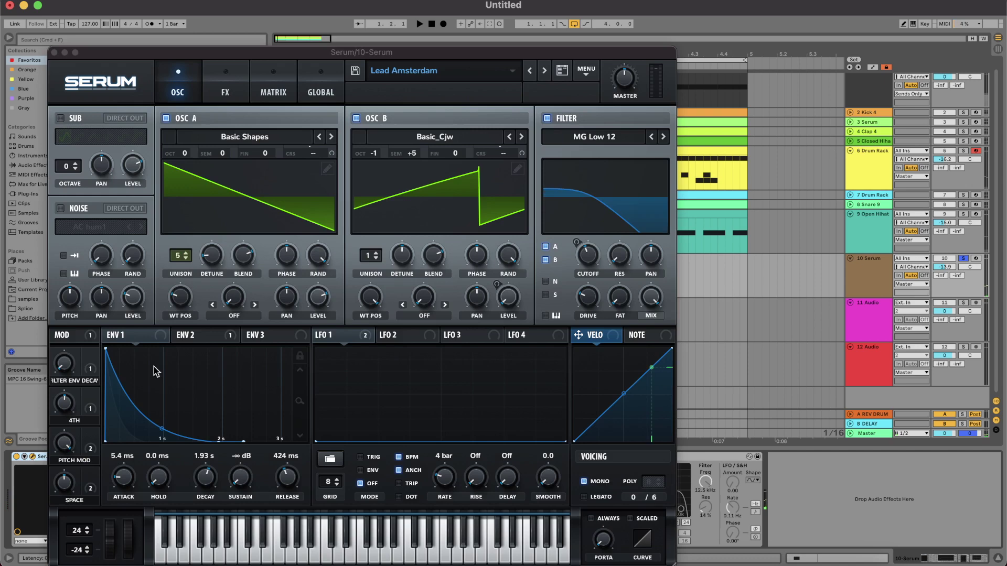
pyautogui.click(546, 70)
pyautogui.click(554, 292)
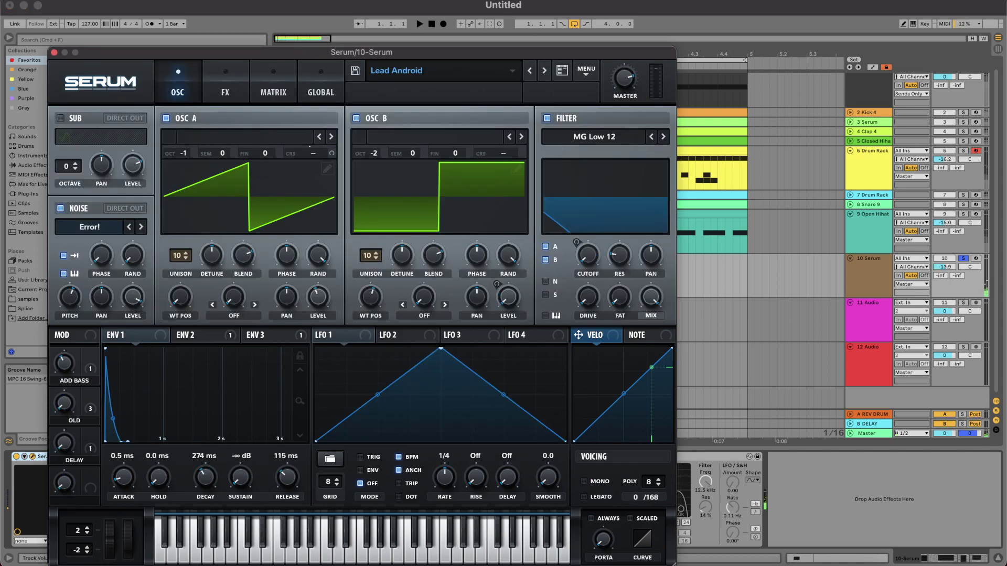
# Step: Raise the track 10 Serum volume to -2.5 dB, audition it with the full loop and close the synth window
pyautogui.moveTo(942, 267); pyautogui.dragTo(938, 270)
pyautogui.press('space')
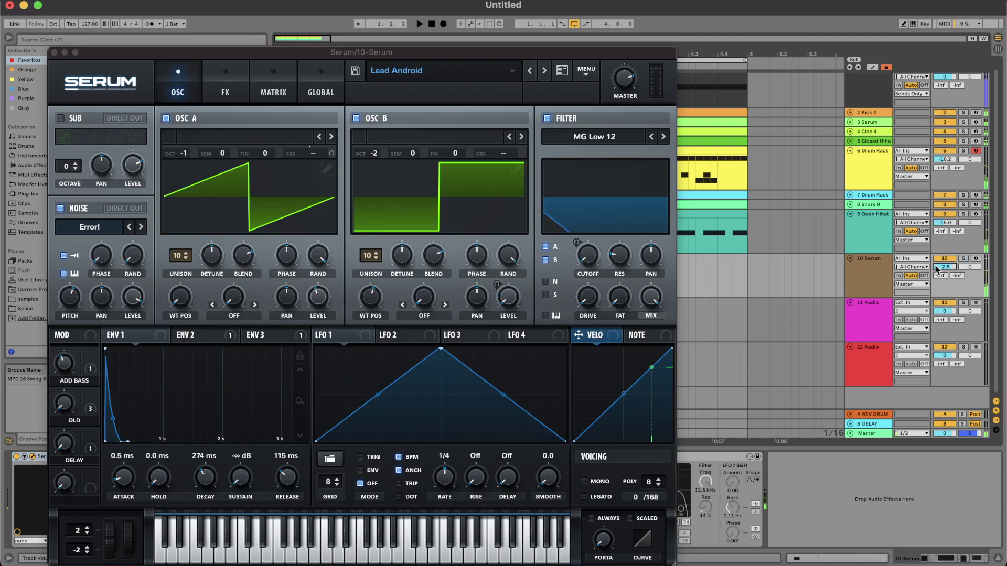
pyautogui.press('space')
pyautogui.click(53, 52)
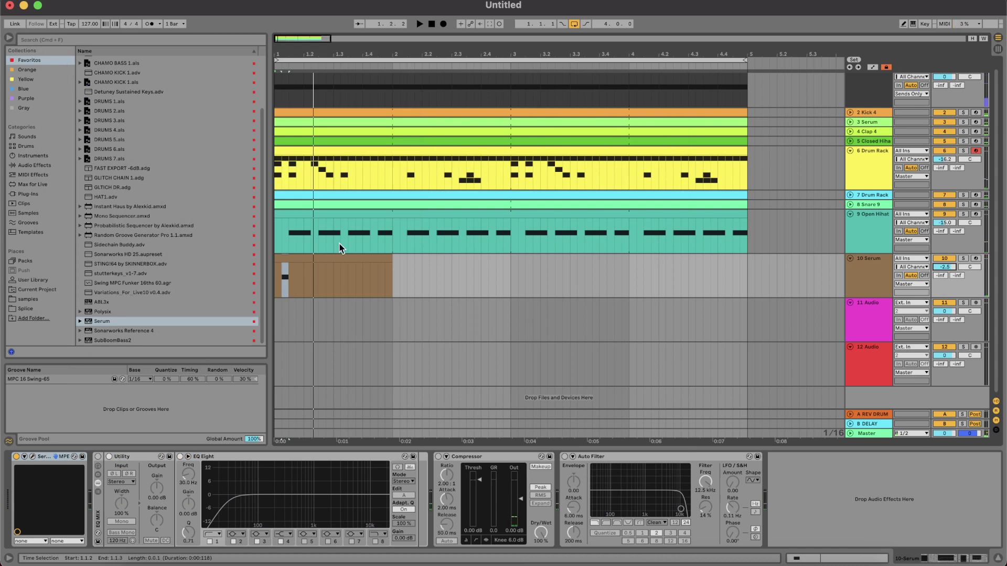
# Step: Add a second 1/16 C2 note to the track 10 clip during playback and place it at 1.2.4
pyautogui.doubleClick(336, 259)
pyautogui.press('space')
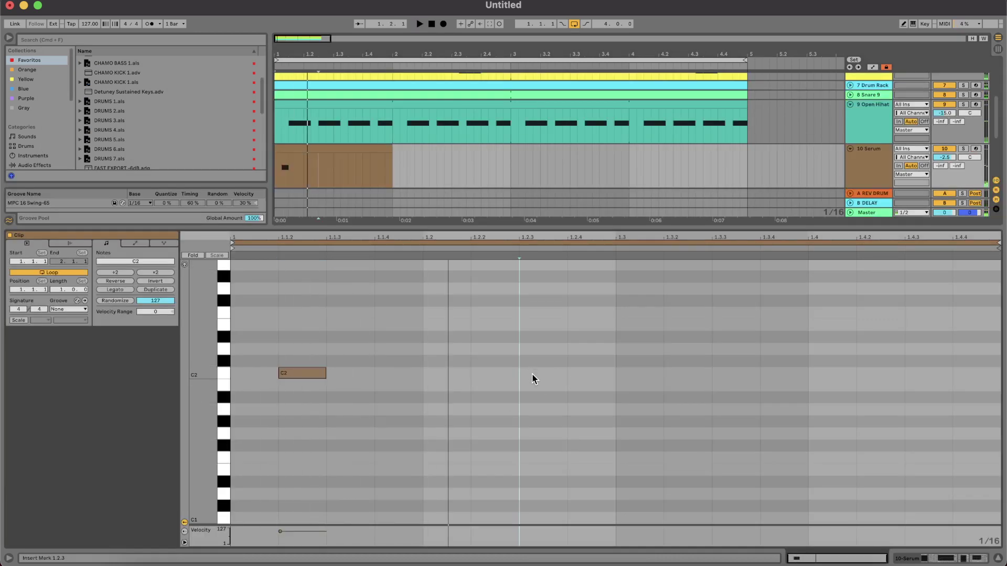
pyautogui.doubleClick(532, 374)
pyautogui.press('Left')
pyautogui.press('Right')
pyautogui.press('Right')
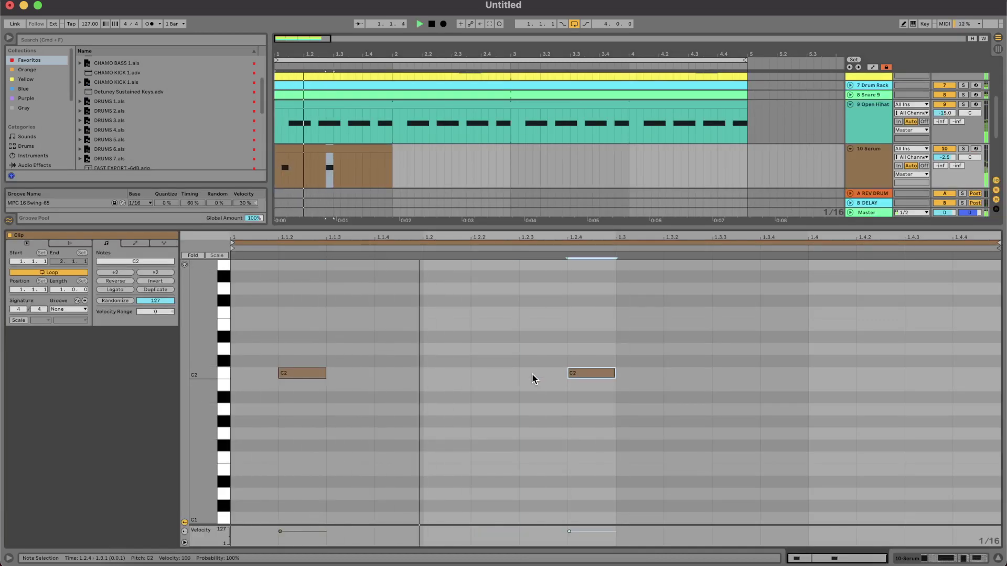
# Step: Add a third C2 note at 1.3.2 in the clip and reset the track 10 volume to 0 dB
pyautogui.click(682, 371)
pyautogui.doubleClick(682, 370)
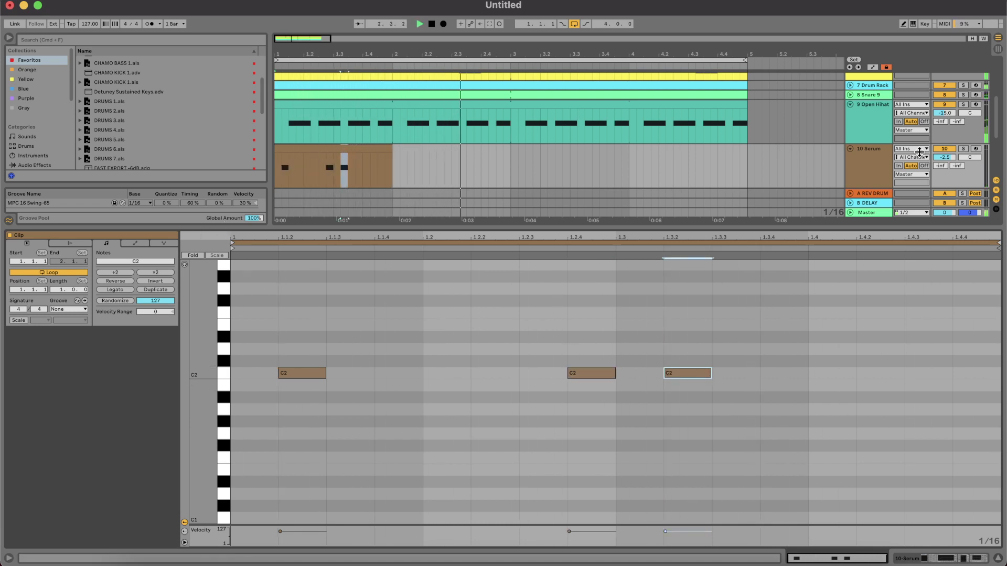
pyautogui.press('Delete')
pyautogui.press('space')
# Step: Undo the clip copy in bar 2, duplicate the track 10 clip to bar 3 instead and close the note editor
pyautogui.click(330, 153)
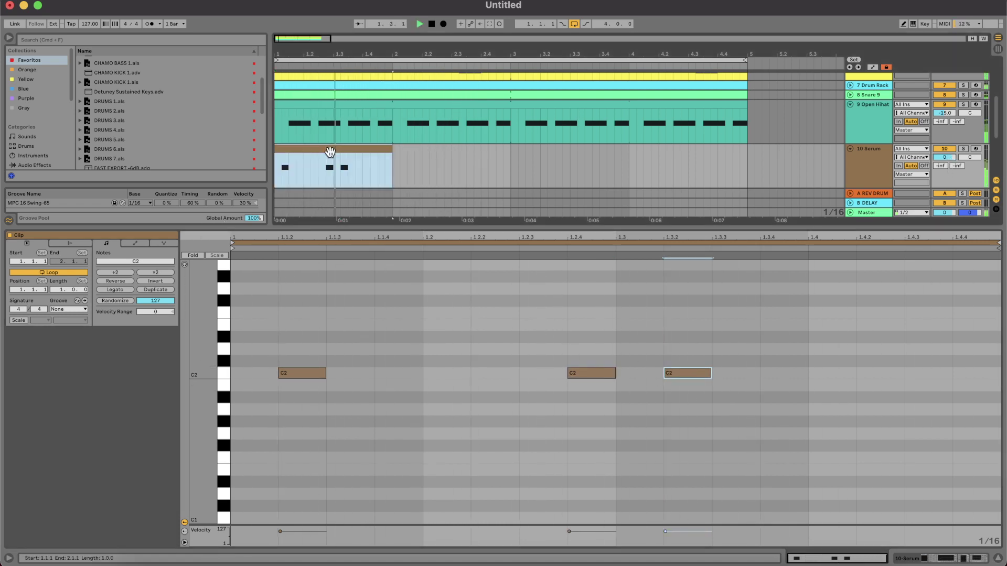
pyautogui.hotkey('ctrl', 'd')
pyautogui.press('super+z')
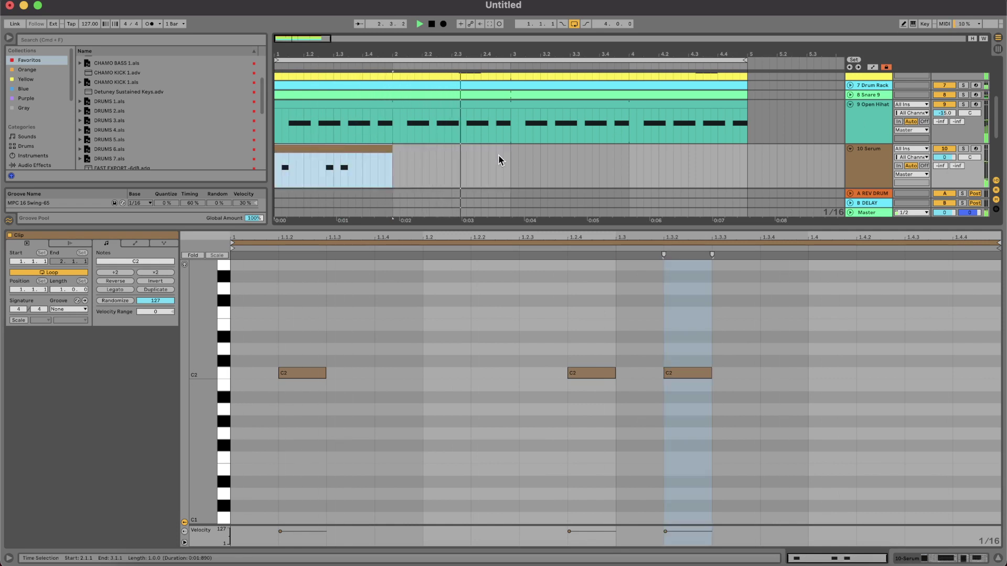
pyautogui.moveTo(509, 156); pyautogui.dragTo(184, 153)
pyautogui.press('super+d')
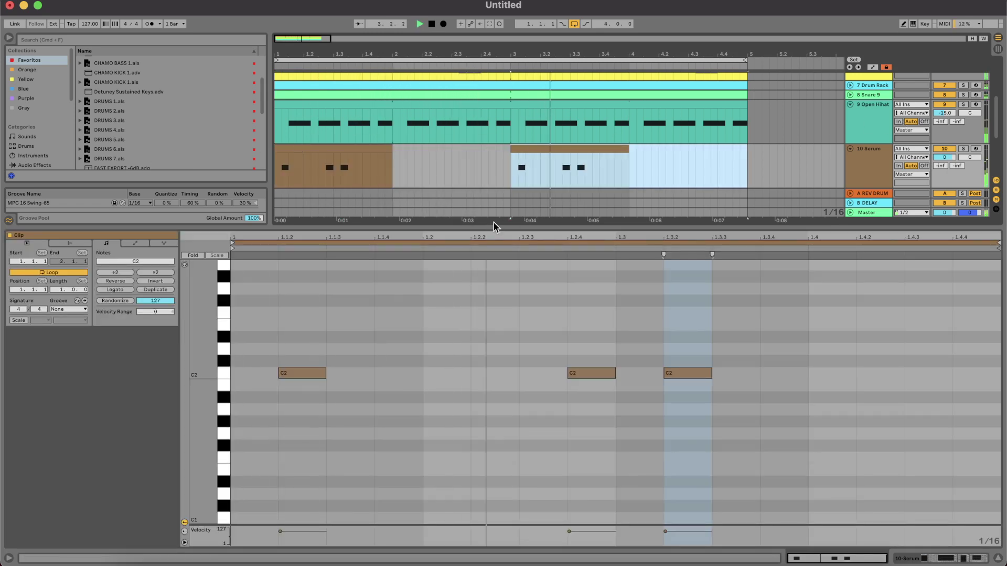
pyautogui.doubleClick(494, 228)
pyautogui.click(294, 272)
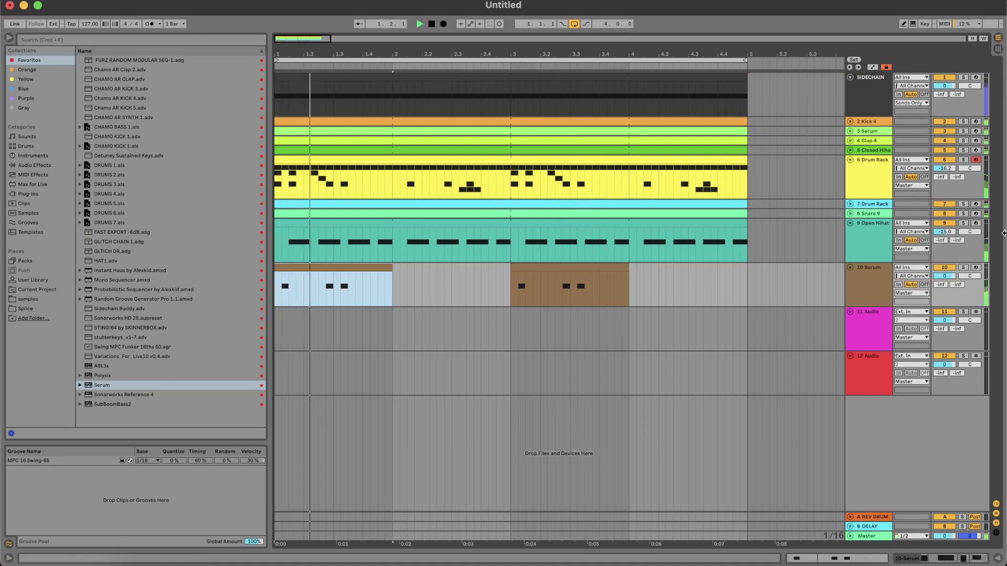
# Step: Search the MIDI effects for Chord, insert the Major 7 Chord preset before Serum on track 10 and start playback
pyautogui.doubleClick(878, 291)
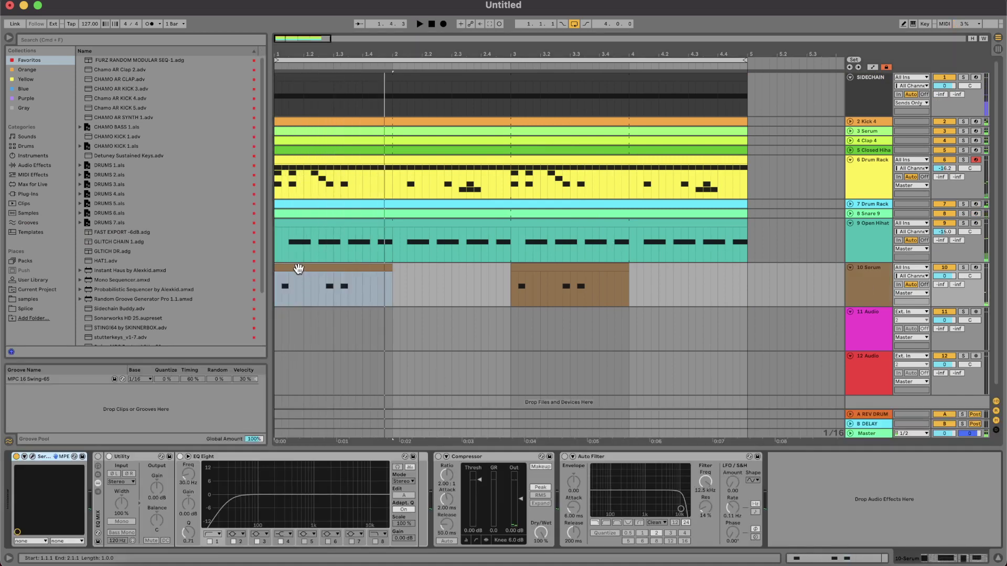
pyautogui.click(51, 37)
pyautogui.write('CHOR')
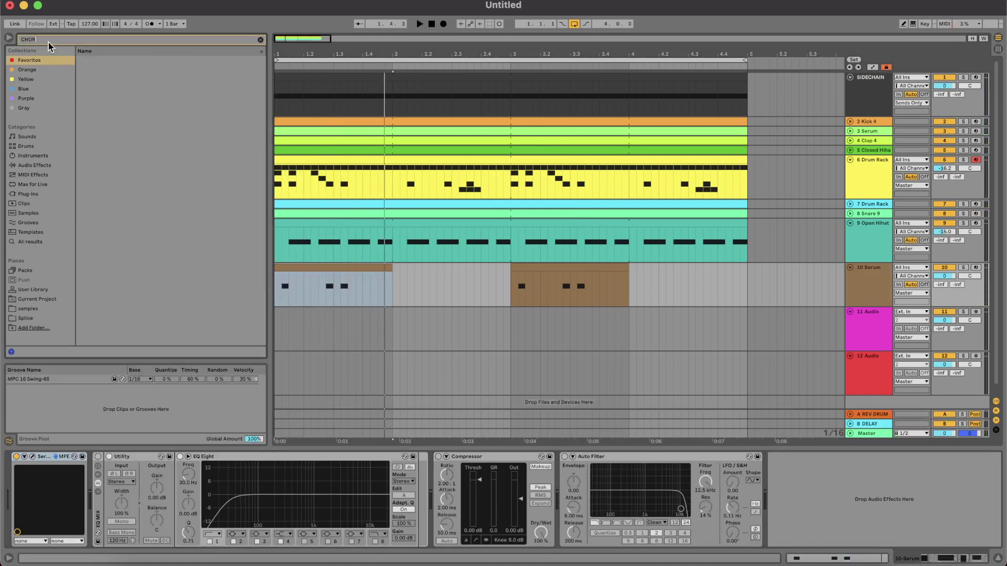
pyautogui.click(34, 83)
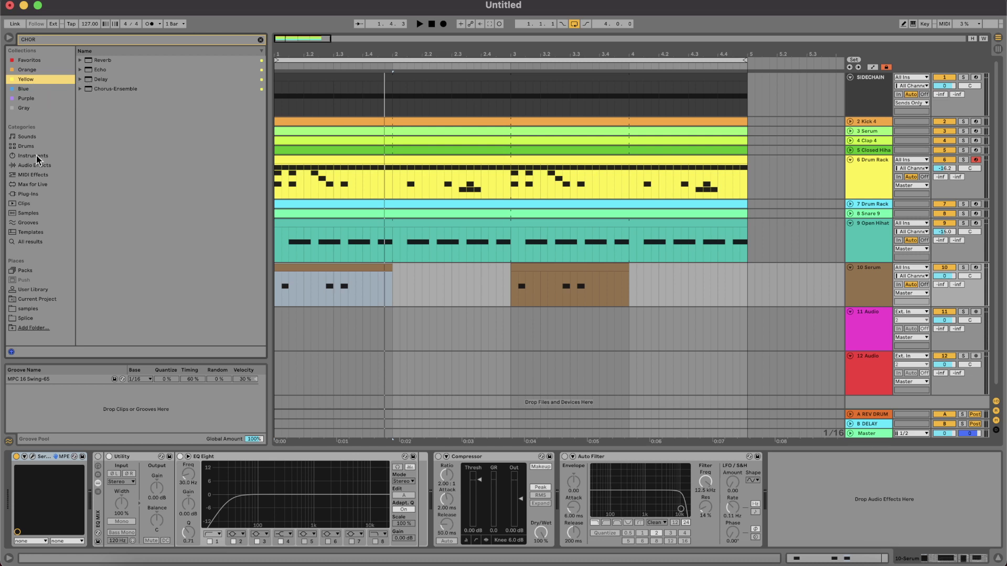
pyautogui.click(33, 176)
pyautogui.click(80, 70)
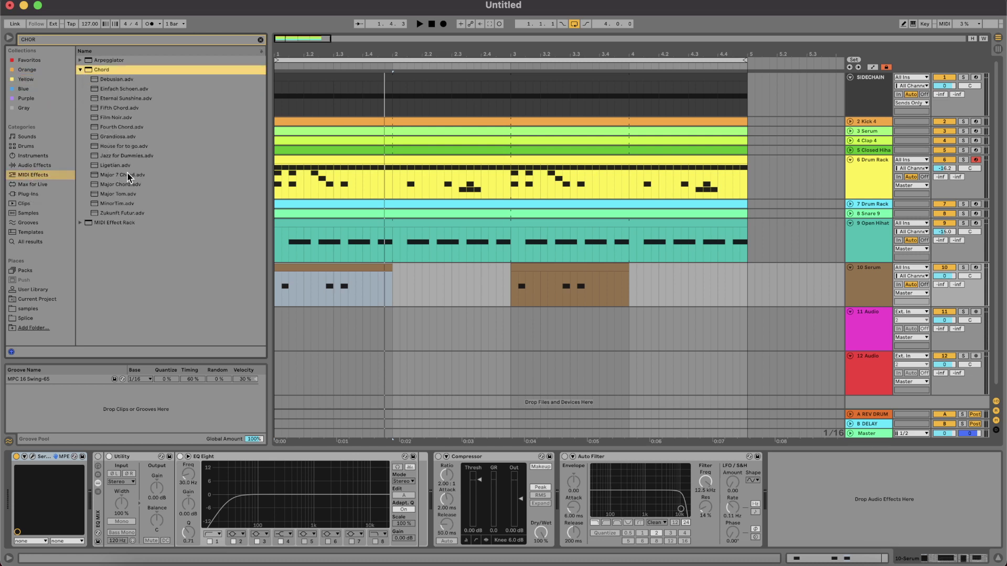
pyautogui.moveTo(130, 178); pyautogui.dragTo(87, 485)
pyautogui.press('space')
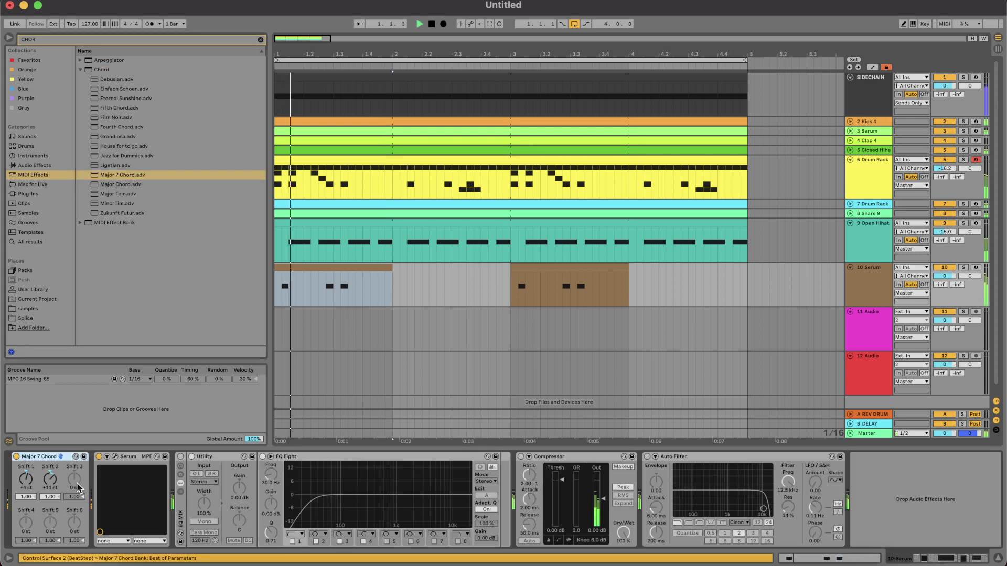
# Step: Audition the soloed track 10 with the Major 7 Chord, replace it with the Major Chord preset and audition again
pyautogui.press('s')
pyautogui.press('space')
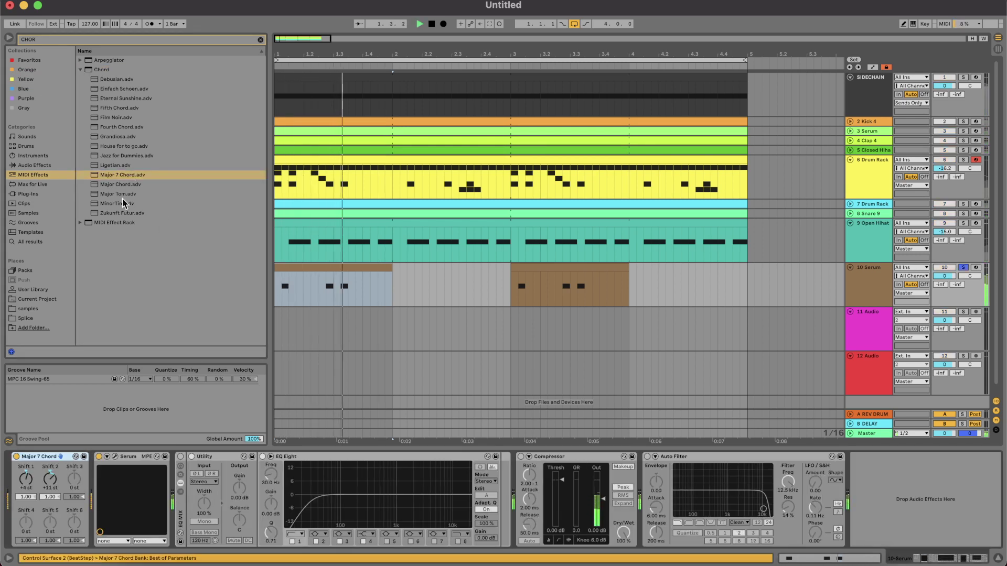
pyautogui.press('space')
pyautogui.click(135, 185)
pyautogui.moveTo(52, 469); pyautogui.dragTo(53, 469)
pyautogui.press('space')
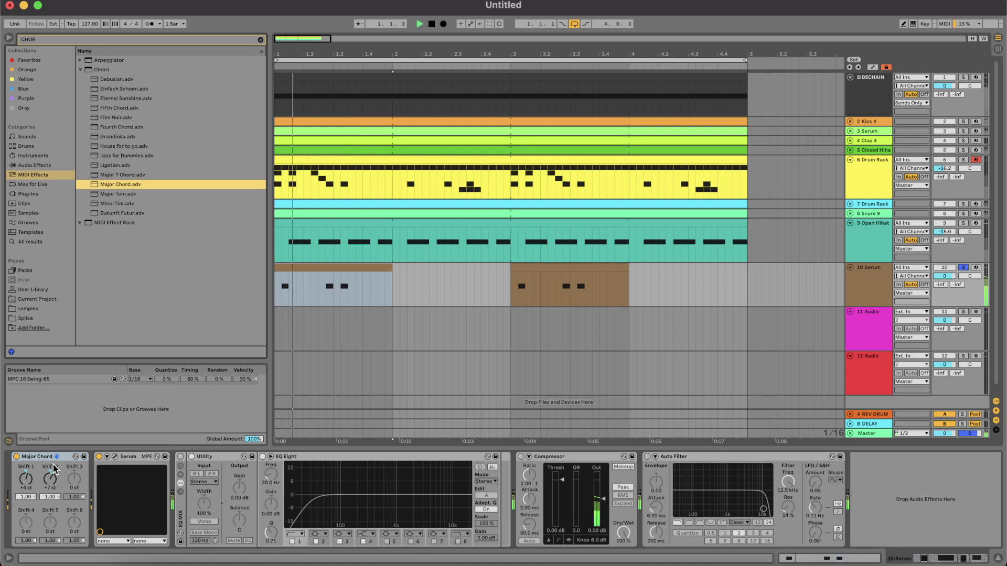
pyautogui.press('space')
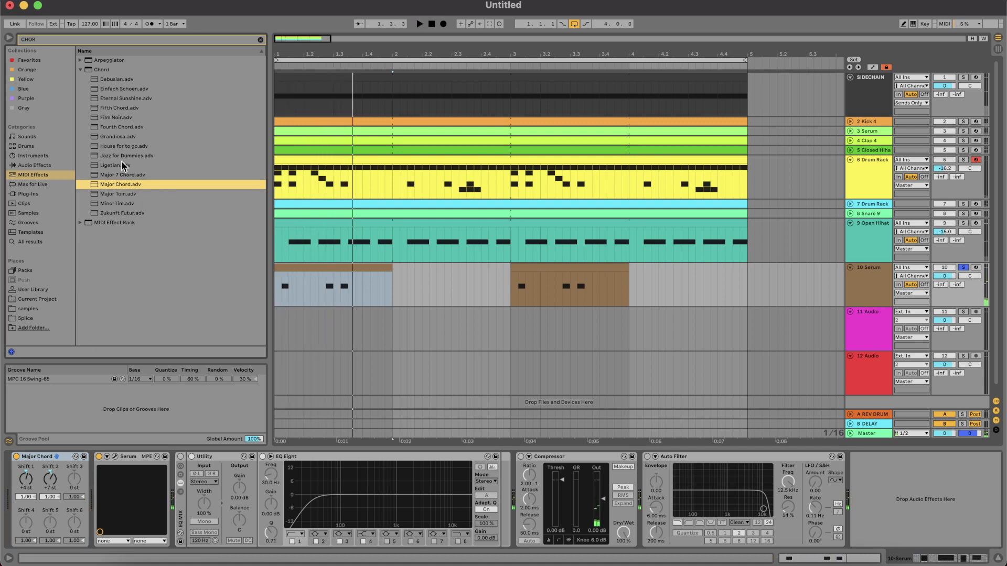
# Step: Try another chord preset on track 10, remove the chord effect and resume playback
pyautogui.moveTo(133, 141); pyautogui.dragTo(103, 441)
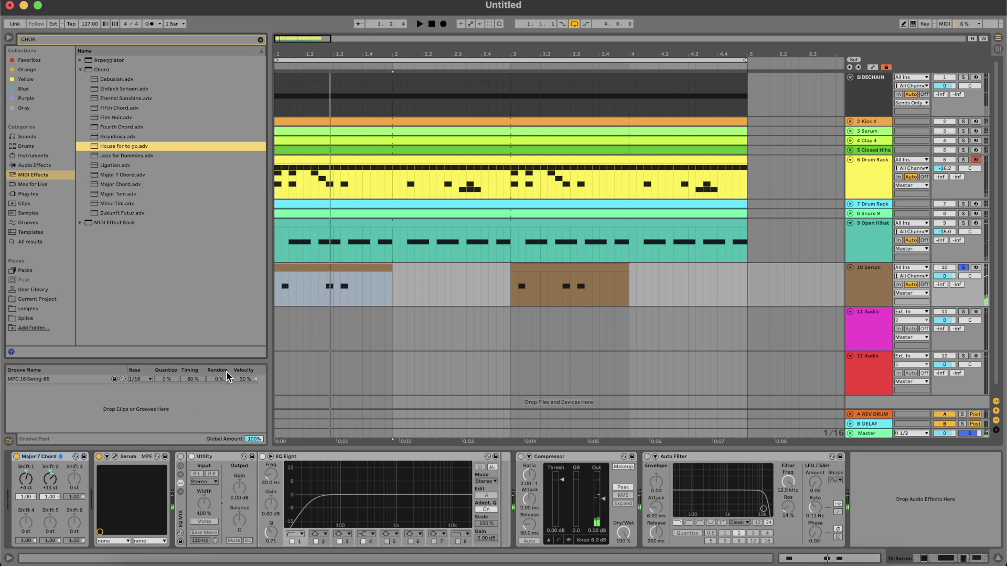
pyautogui.click(34, 457)
pyautogui.press('Delete')
pyautogui.press('space')
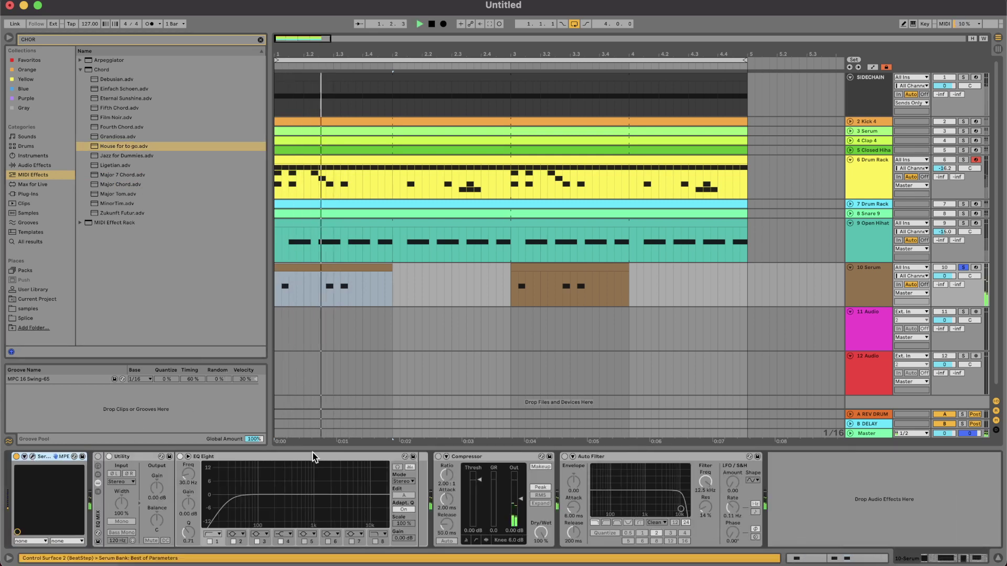
# Step: Enable the EQ rack on track 10 and move the EQ Eight low-cut up to 97.9 Hz with more resonance during playback
pyautogui.click(98, 457)
pyautogui.press('space')
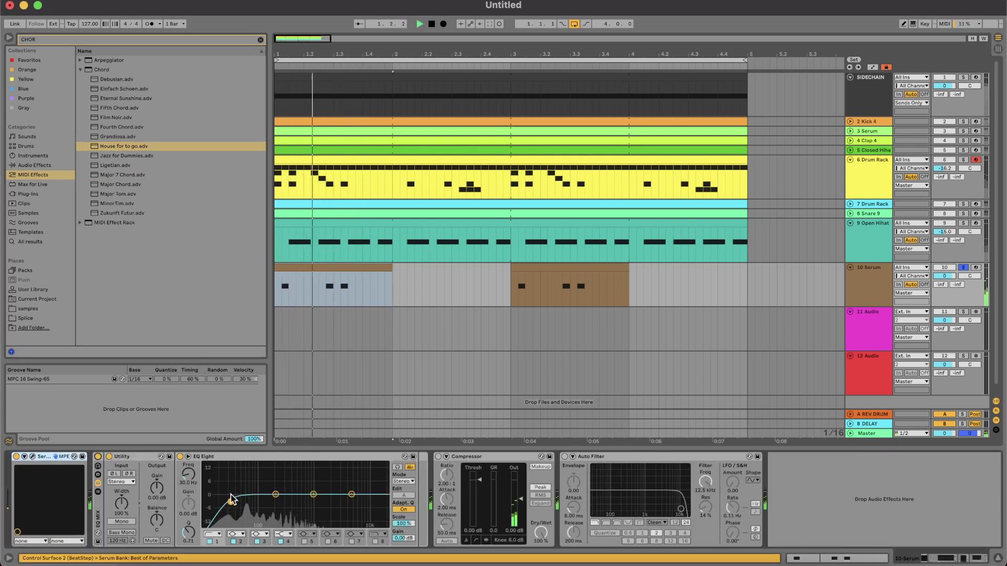
pyautogui.moveTo(229, 502); pyautogui.dragTo(256, 487)
pyautogui.press('space')
pyautogui.press('space')
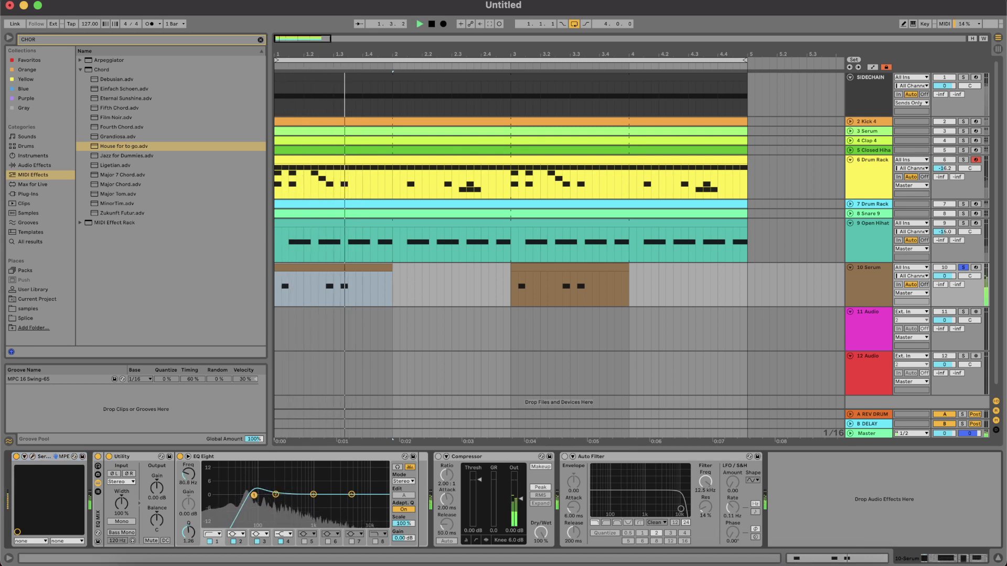
pyautogui.press('space')
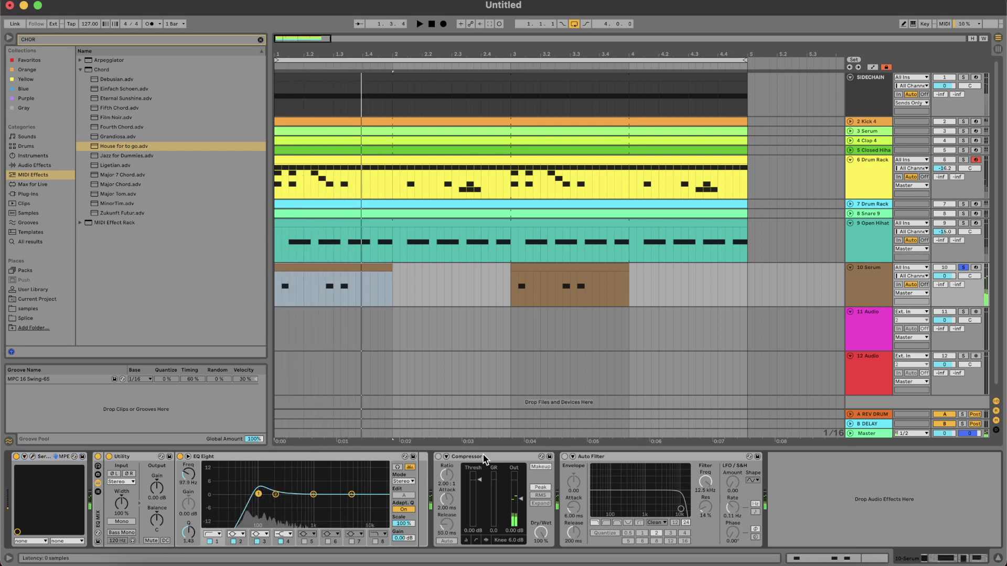
# Step: Delete the Compressor from the track 10 device chain
pyautogui.click(483, 456)
pyautogui.press('Delete')
pyautogui.press('Delete')
# Step: Search for Saturator, insert it before the Auto Filter on track 10 and set its drive to 7.86 dB during playback
pyautogui.click(105, 41)
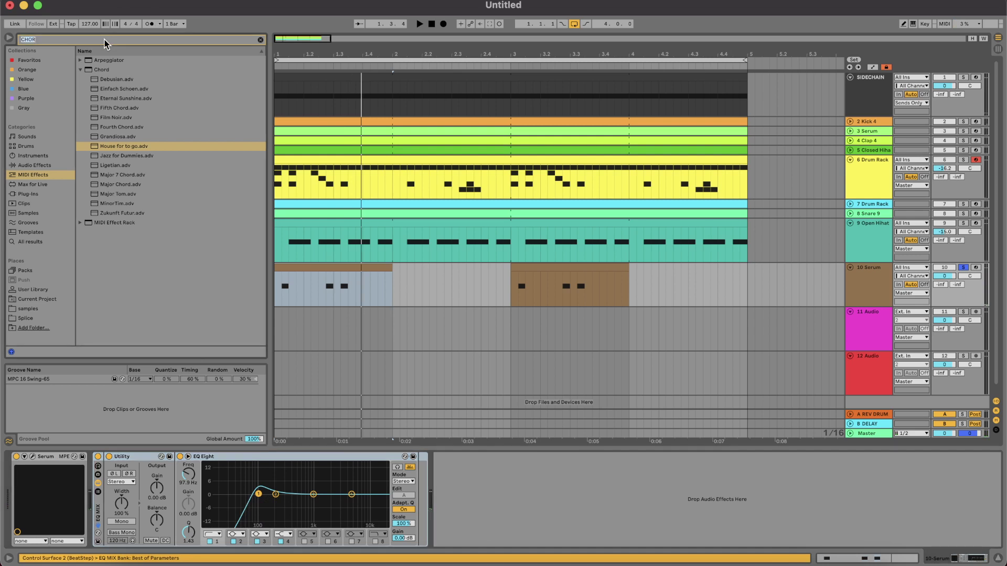
pyautogui.write('SAT')
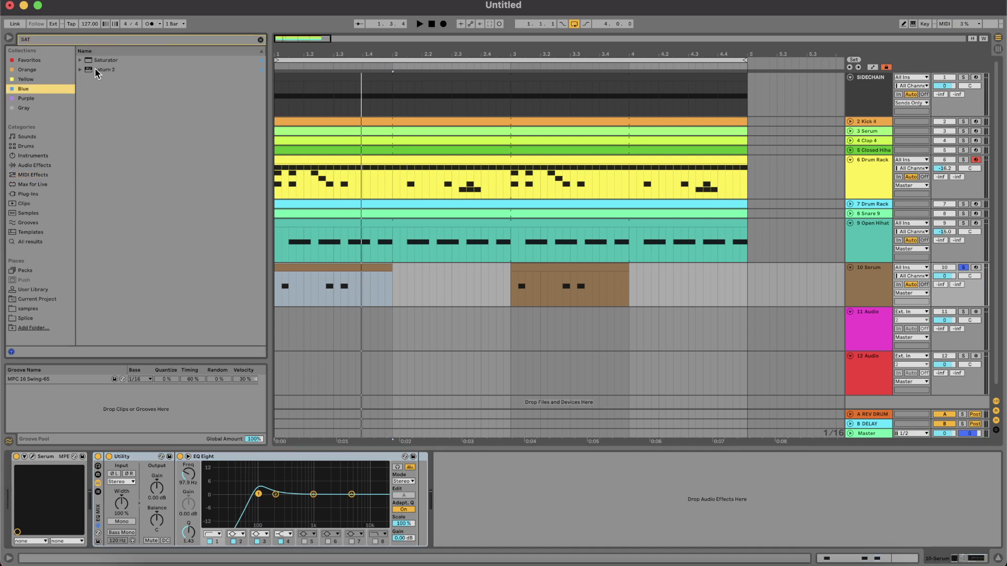
pyautogui.doubleClick(105, 60)
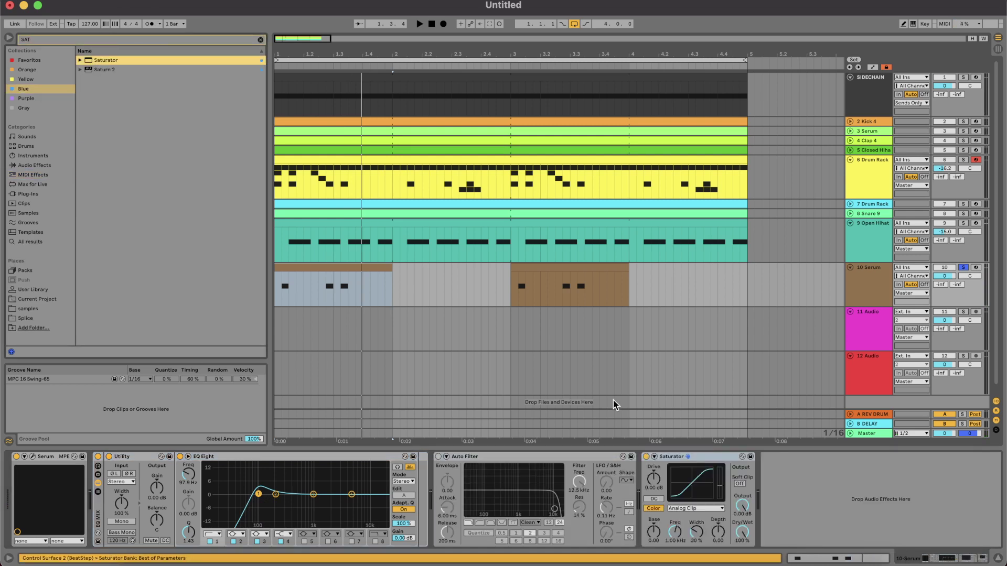
pyautogui.press('space')
pyautogui.moveTo(674, 451); pyautogui.dragTo(447, 485)
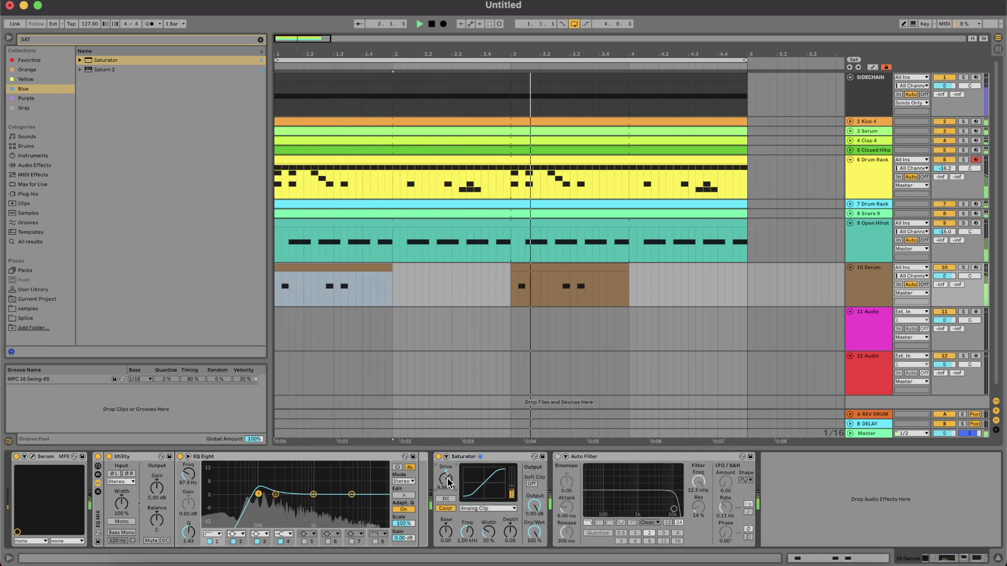
pyautogui.press('space')
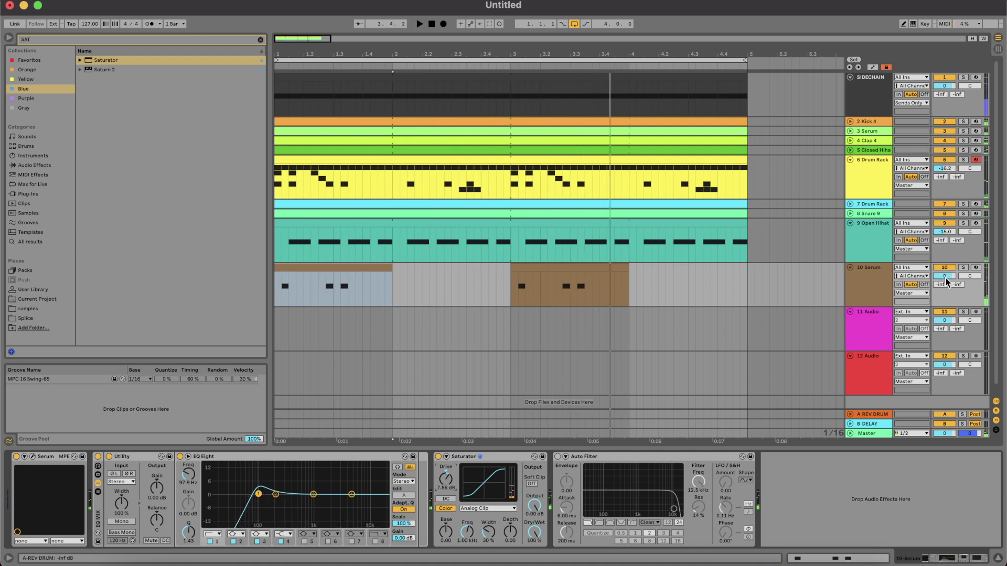
# Step: Balance the track 10 Serum volume against the full loop during playback, settling at about -5.7 dB
pyautogui.moveTo(946, 282); pyautogui.dragTo(947, 280)
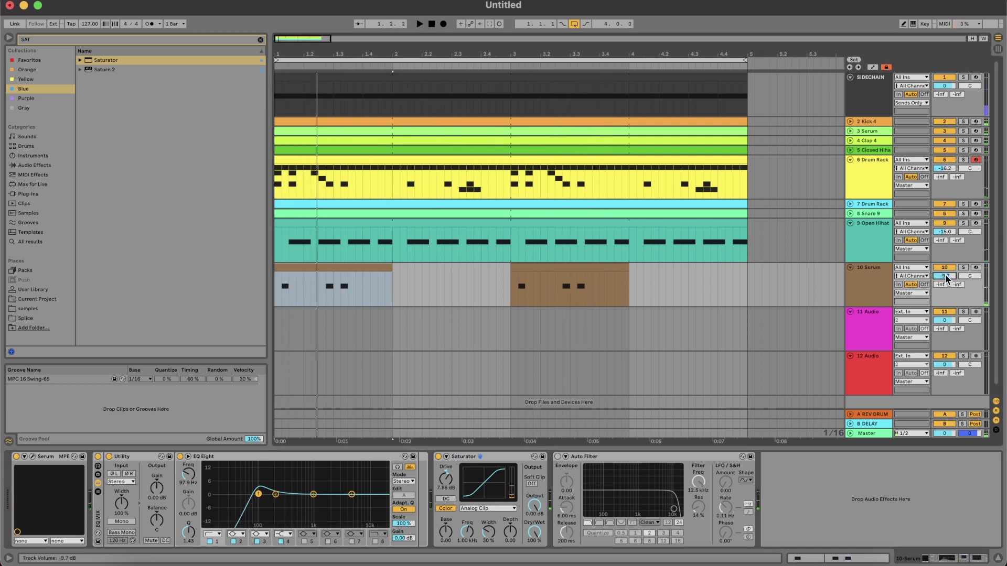
pyautogui.scroll(-2, 945, 275)
pyautogui.press('space')
pyautogui.scroll(3, 945, 275)
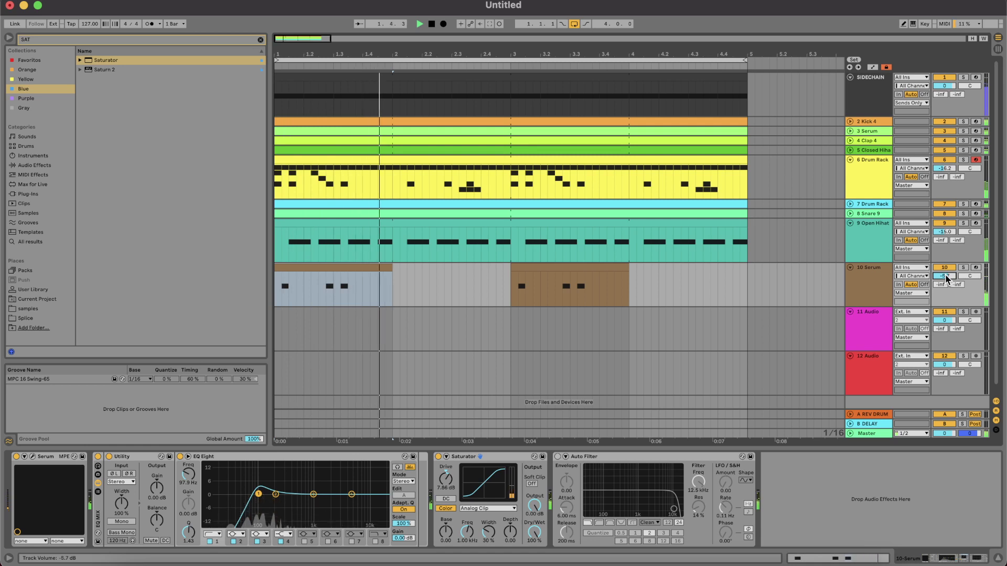
pyautogui.scroll(-1, 945, 275)
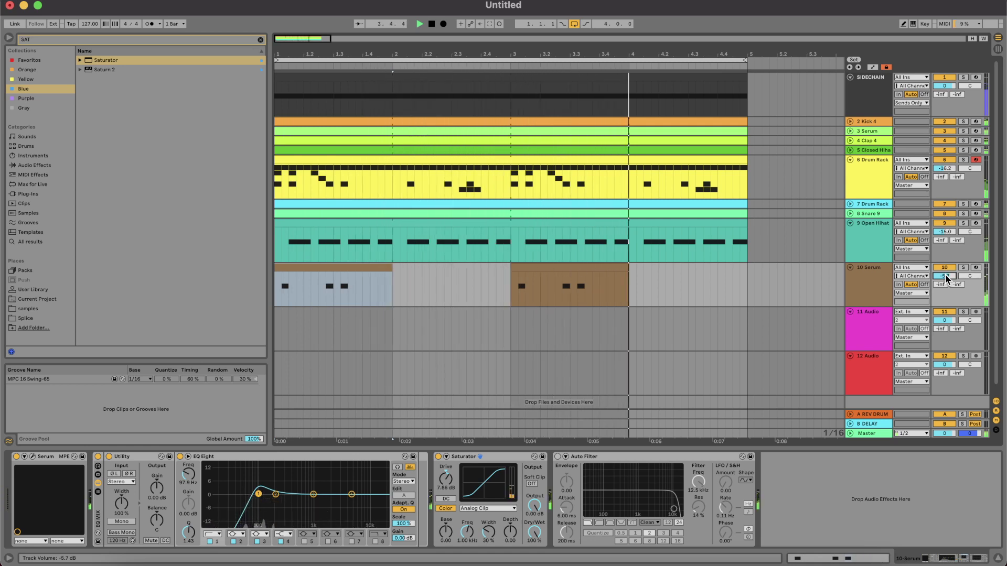
# Step: Enable the Auto Filter on track 10, lower its low-pass cutoff to about 490 Hz and set the LFO amount to about 16.4
pyautogui.click(557, 457)
pyautogui.moveTo(615, 486)
pyautogui.mouseDown()
pyautogui.moveTo(637, 495)
pyautogui.moveTo(627, 498)
pyautogui.mouseUp()
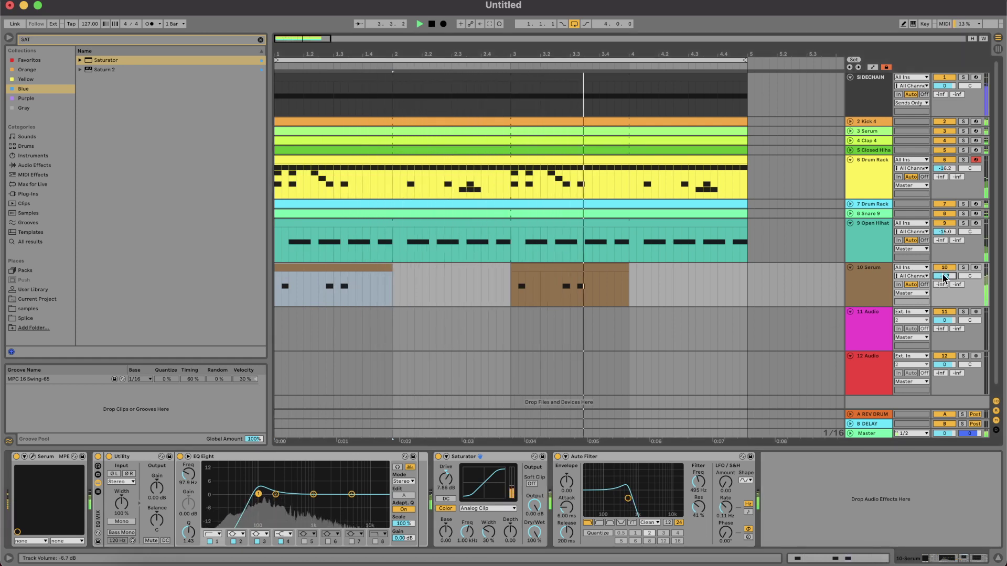
pyautogui.press('space')
pyautogui.press('space')
pyautogui.press('space')
pyautogui.click(725, 483)
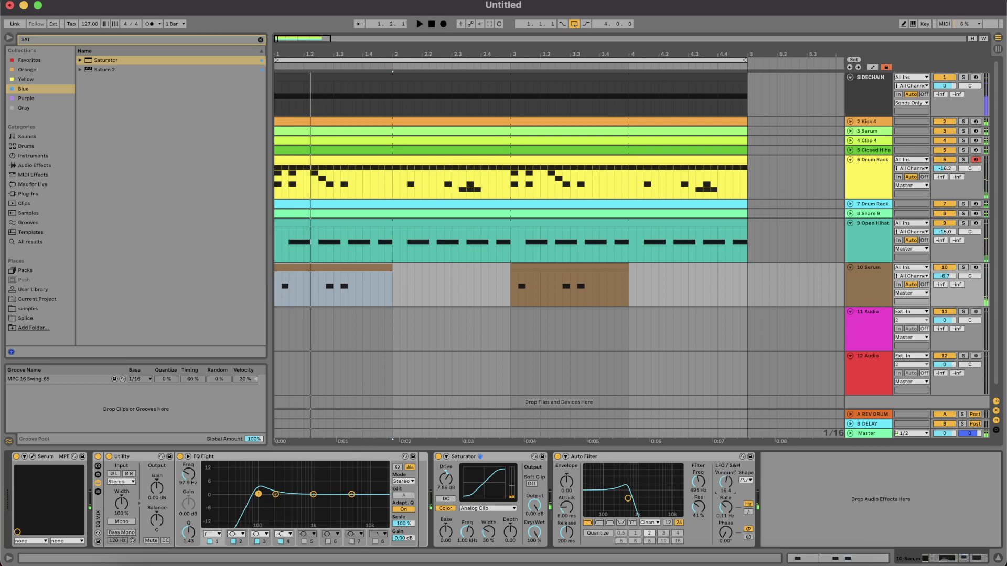
# Step: Solo the Serum track 10 and set the Auto Filter resonance to 46% and LFO amount to about 6.19 during playback
pyautogui.press('s')
pyautogui.press('space')
pyautogui.press('space')
pyautogui.press('space')
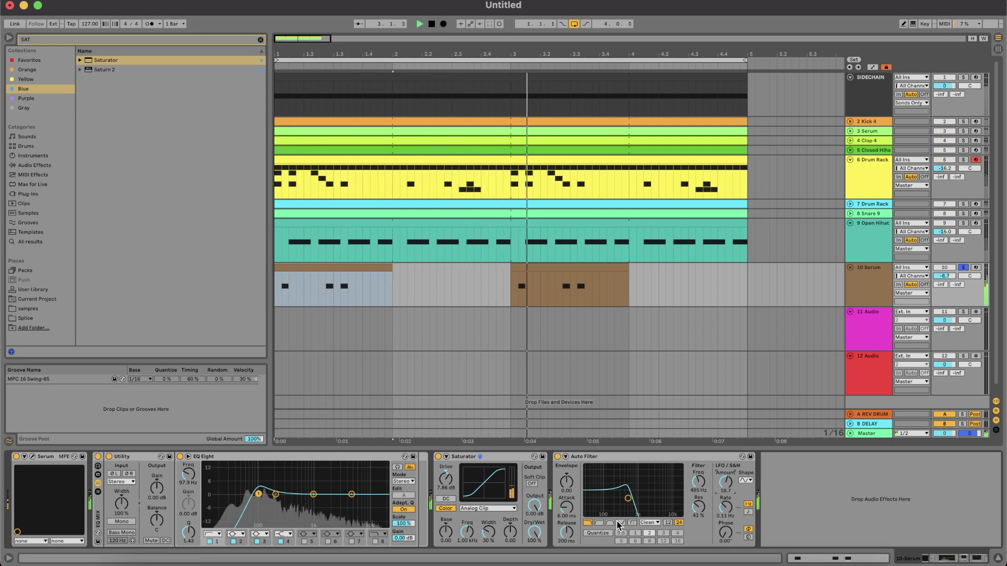
pyautogui.press('space')
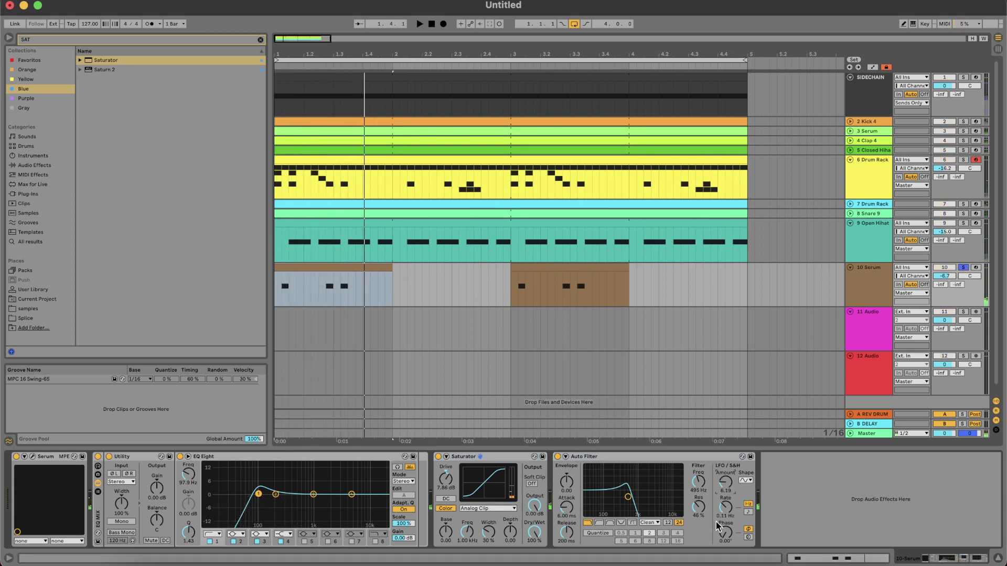
pyautogui.click(476, 459)
pyautogui.moveTo(791, 481); pyautogui.dragTo(791, 480)
pyautogui.press('space')
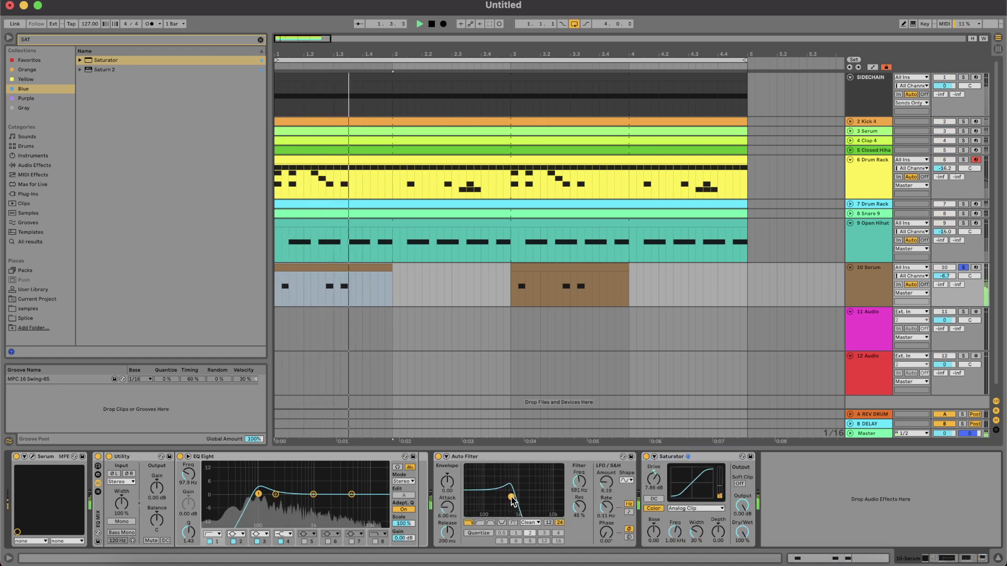
pyautogui.moveTo(715, 462); pyautogui.dragTo(436, 524)
pyautogui.press('space')
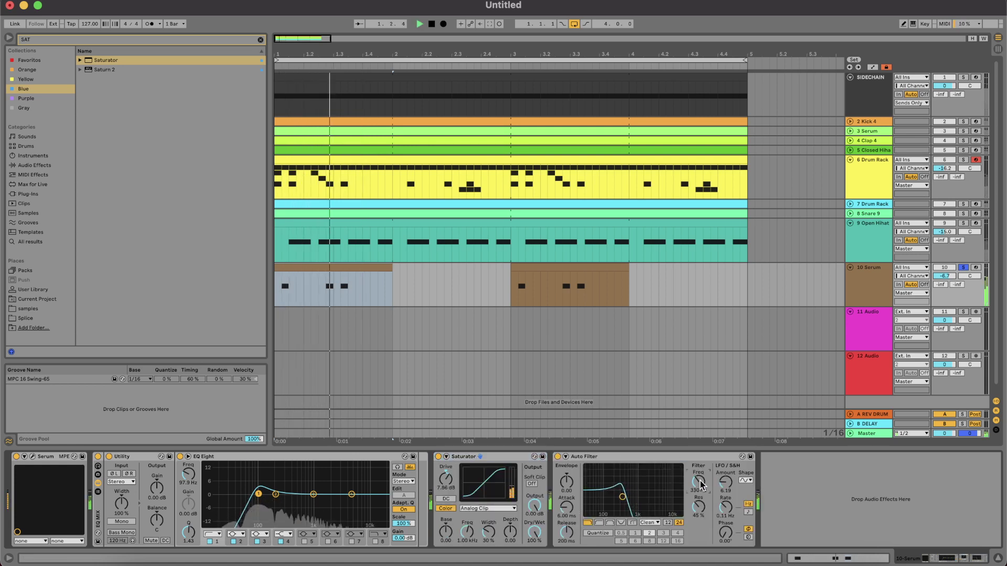
# Step: Compare the loop with the Auto Filter bypassed, re-enable it, set its slope to 12 dB and its cutoff to about 461 Hz
pyautogui.click(558, 457)
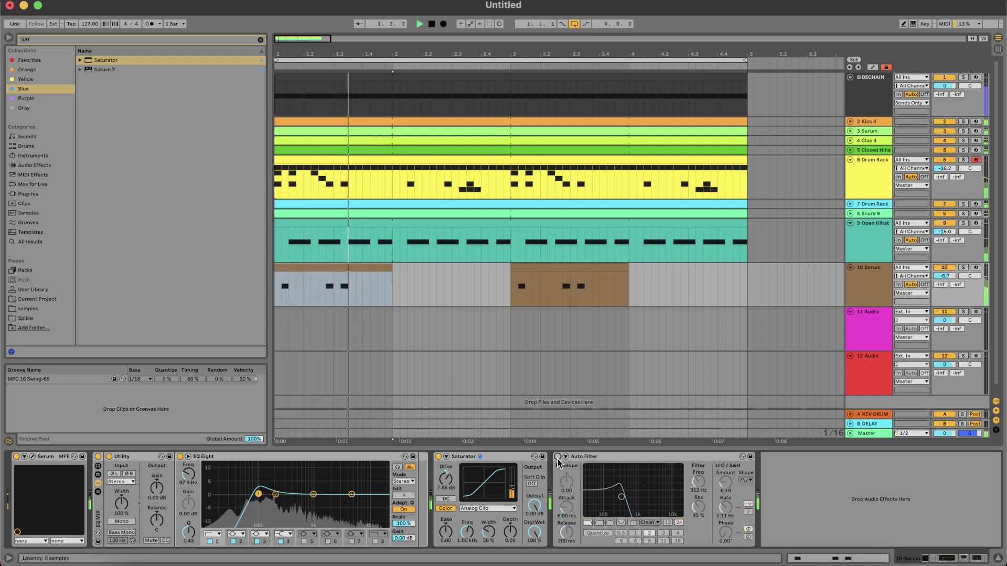
pyautogui.click(558, 457)
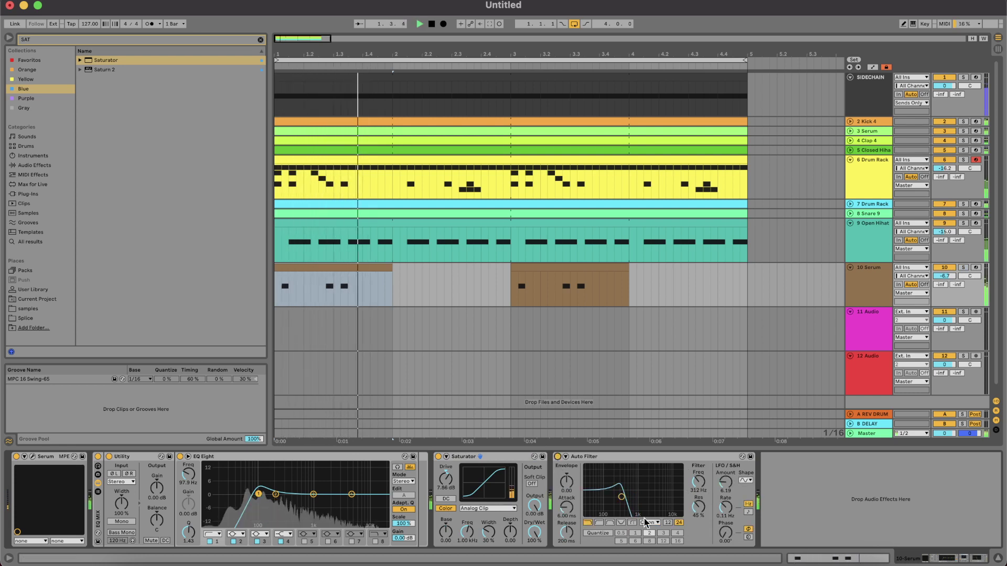
pyautogui.click(668, 523)
pyautogui.press('space')
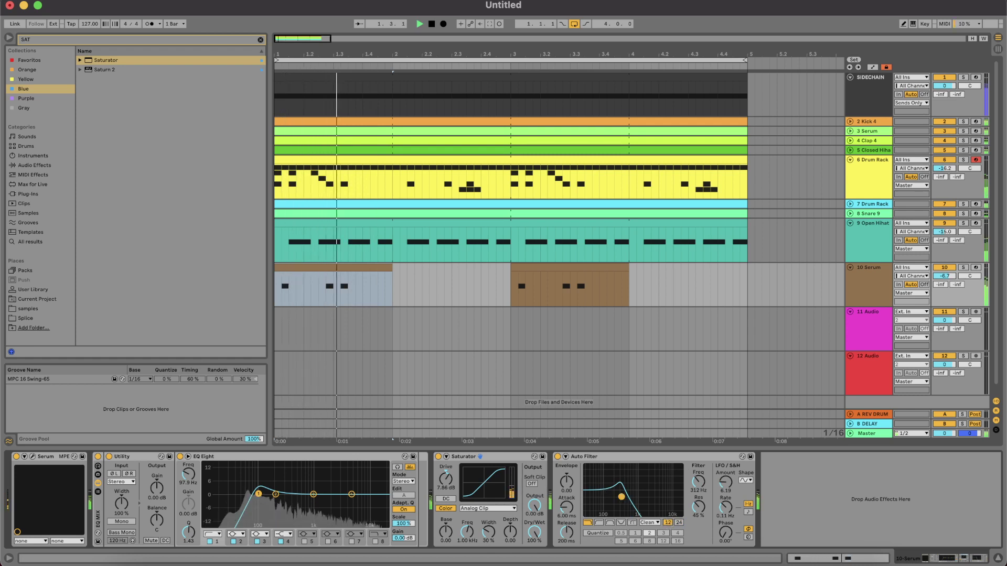
pyautogui.moveTo(624, 501); pyautogui.dragTo(627, 503)
pyautogui.press('space')
pyautogui.press('space')
# Step: Reset the Auto Filter LFO amount to zero and lower the cutoff to about 261 Hz with 30% resonance
pyautogui.doubleClick(728, 482)
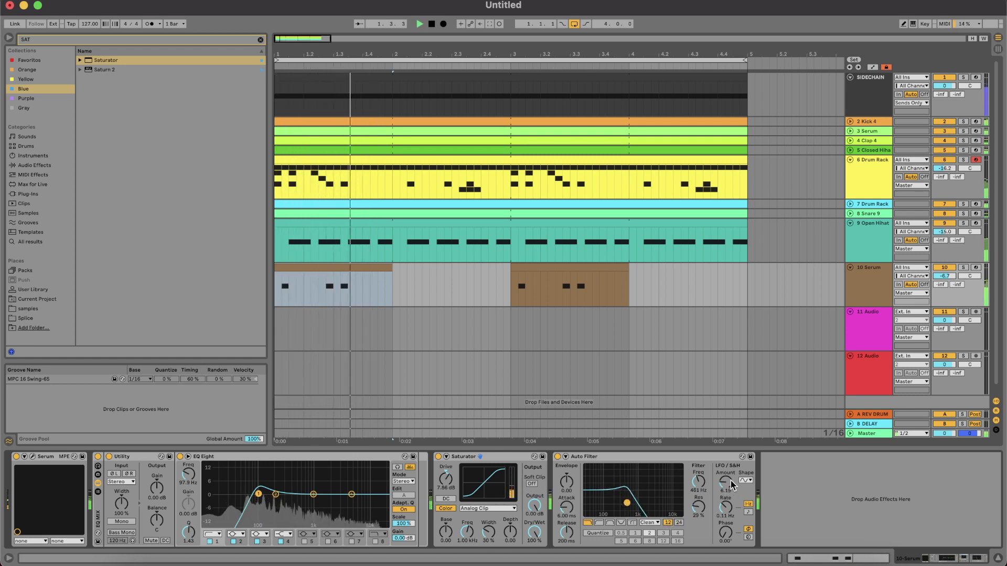
pyautogui.press('space')
pyautogui.press('space')
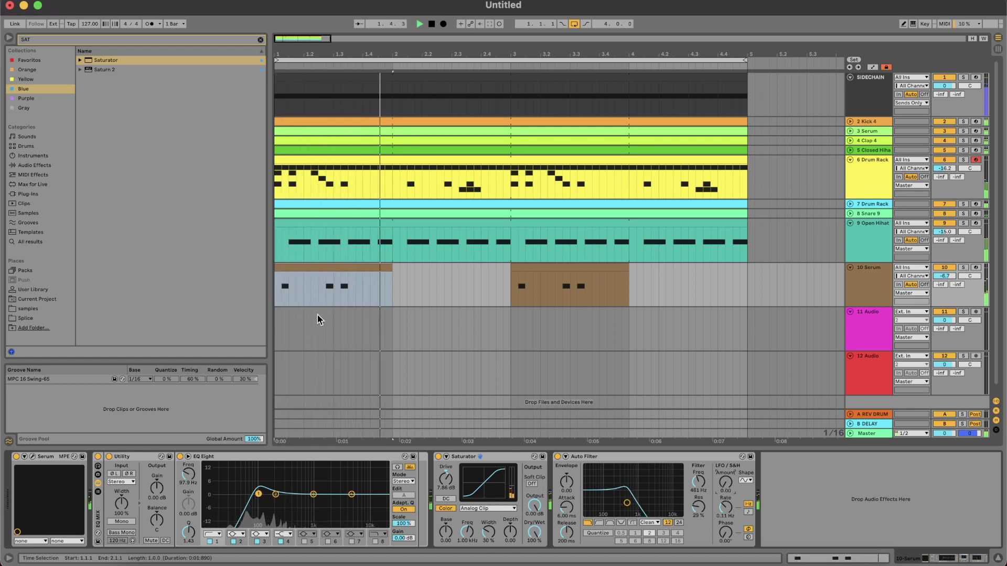
pyautogui.moveTo(627, 503)
pyautogui.mouseDown()
pyautogui.moveTo(609, 497)
pyautogui.moveTo(618, 500)
pyautogui.mouseUp()
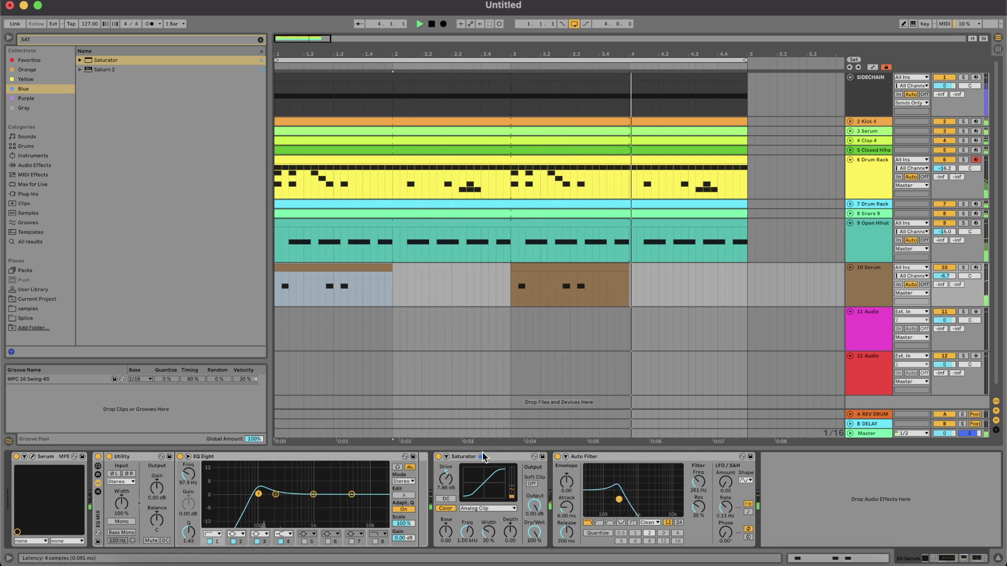
# Step: Move the Saturator after the Auto Filter, set its drive to 8.00 dB and raise the filter cutoff to about 369 Hz
pyautogui.moveTo(483, 457); pyautogui.dragTo(726, 475)
pyautogui.moveTo(653, 483)
pyautogui.mouseDown()
pyautogui.moveTo(653, 472)
pyautogui.moveTo(653, 483)
pyautogui.mouseUp()
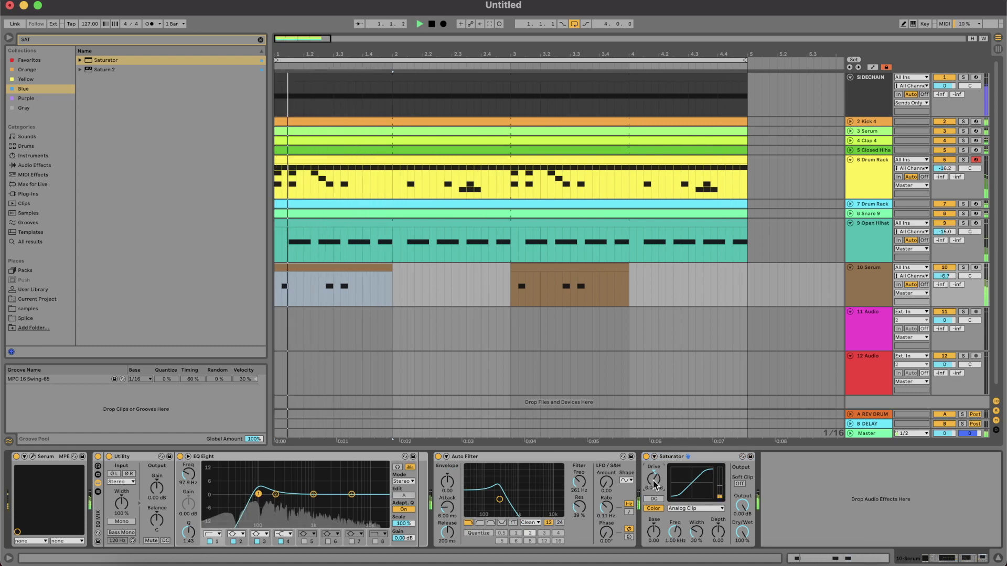
pyautogui.moveTo(574, 482); pyautogui.dragTo(574, 480)
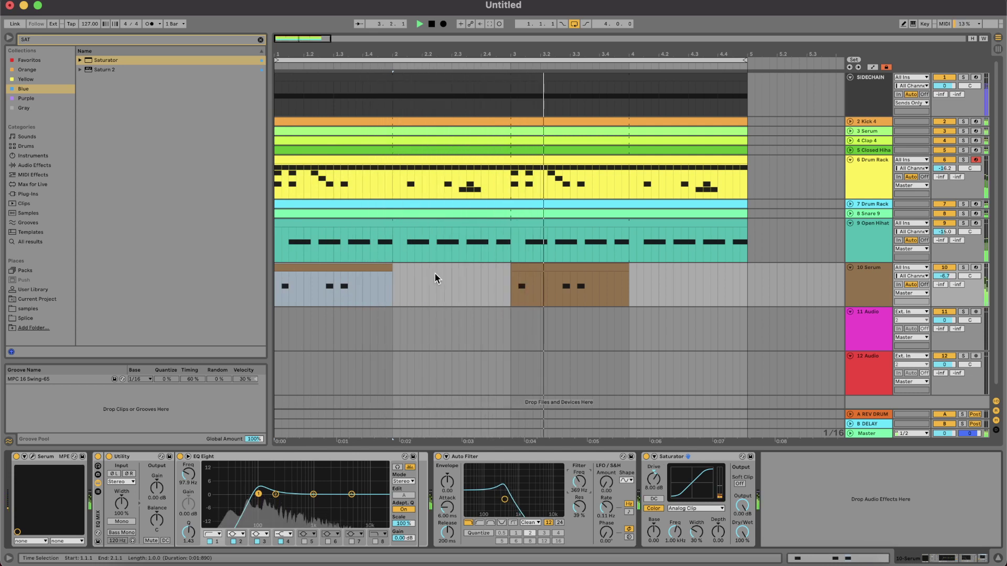
pyautogui.press('space')
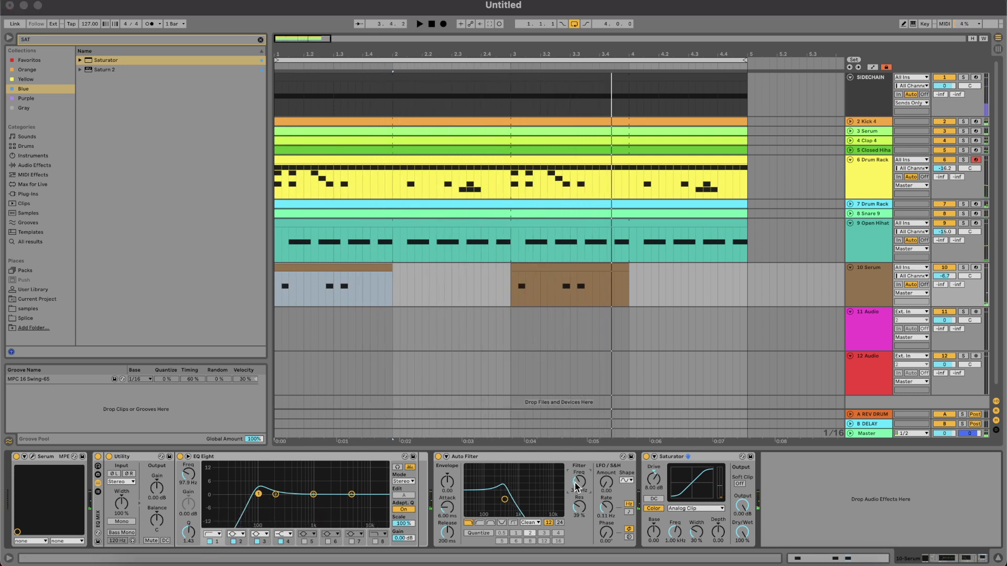
# Step: Show the automation lane for the Auto Filter frequency on track 10 and play the first clip
pyautogui.rightClick(576, 483)
pyautogui.click(586, 488)
pyautogui.press('space')
pyautogui.scroll(5, 331, 291)
pyautogui.hscroll(-3, 331, 292)
pyautogui.press('space')
pyautogui.press('space')
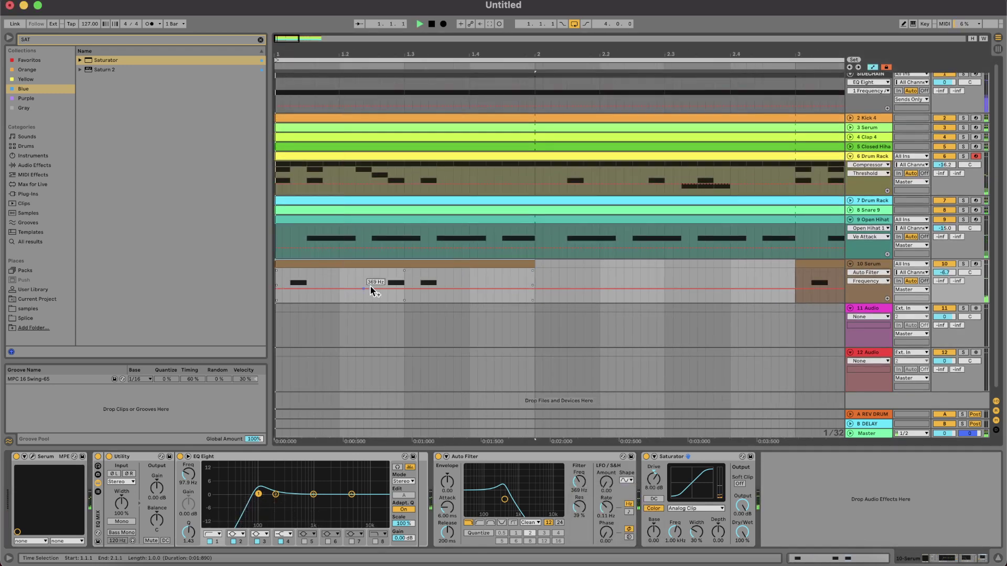
# Step: Draw filter frequency automation that rises through the second stab of the first clip and falls back before the third
pyautogui.click(373, 288)
pyautogui.press('space')
pyautogui.press('space')
pyautogui.moveTo(416, 288); pyautogui.dragTo(371, 289)
pyautogui.press('space')
pyautogui.press('space')
pyautogui.press('space')
pyautogui.press('-')
pyautogui.press('space')
pyautogui.press('space')
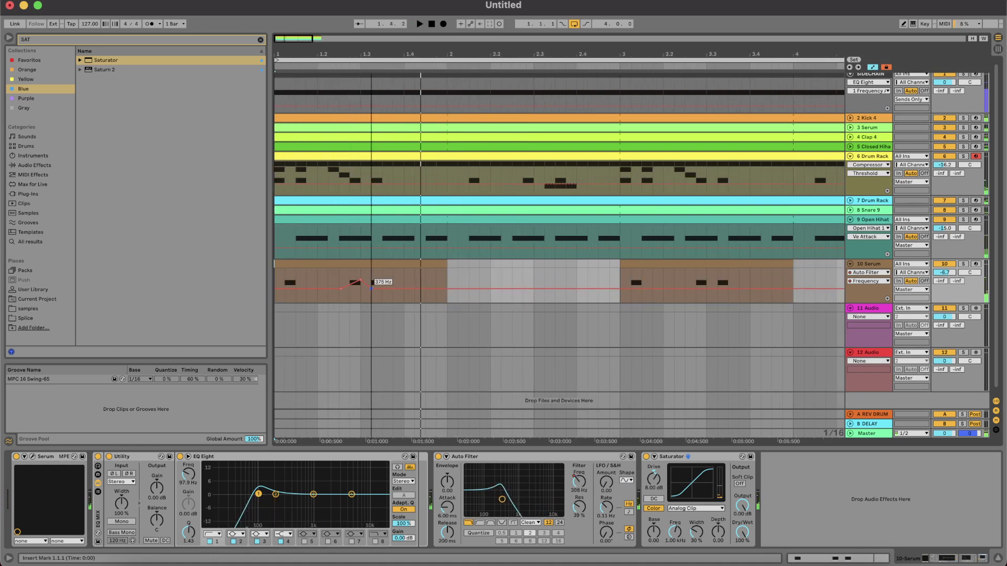
# Step: Fine-tune the frequency automation point before the first clip's third stab during playback, settling at about 325 Hz
pyautogui.press('space')
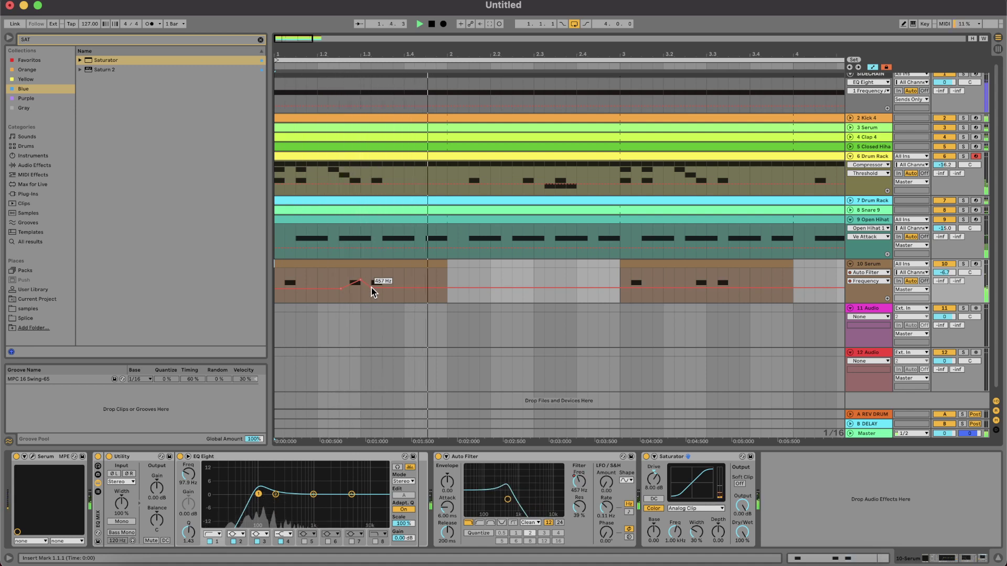
pyautogui.moveTo(370, 286)
pyautogui.mouseDown()
pyautogui.moveTo(382, 287)
pyautogui.moveTo(371, 288)
pyautogui.mouseUp()
pyautogui.press('space')
pyautogui.press('space')
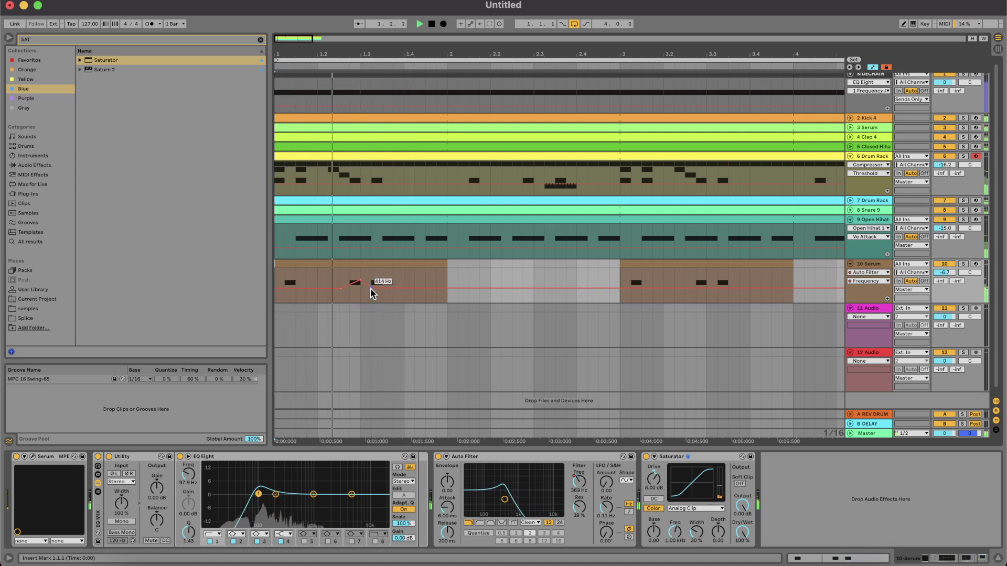
pyautogui.moveTo(371, 289); pyautogui.dragTo(371, 294)
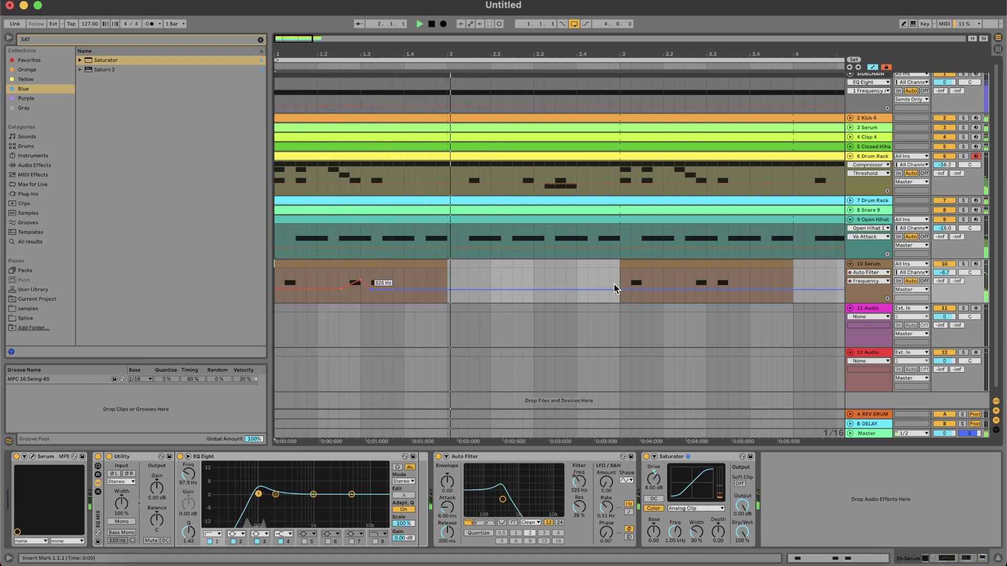
# Step: Automate the second clip's filter frequency to about 966 Hz at its first stab, rising through the second and dropping to about 619 Hz
pyautogui.moveTo(636, 289); pyautogui.dragTo(636, 284)
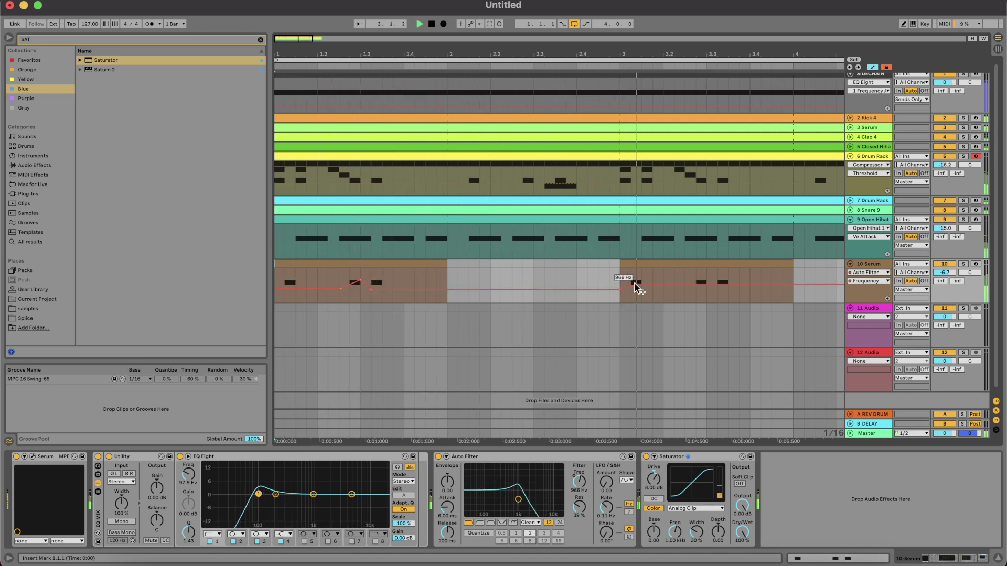
pyautogui.click(685, 285)
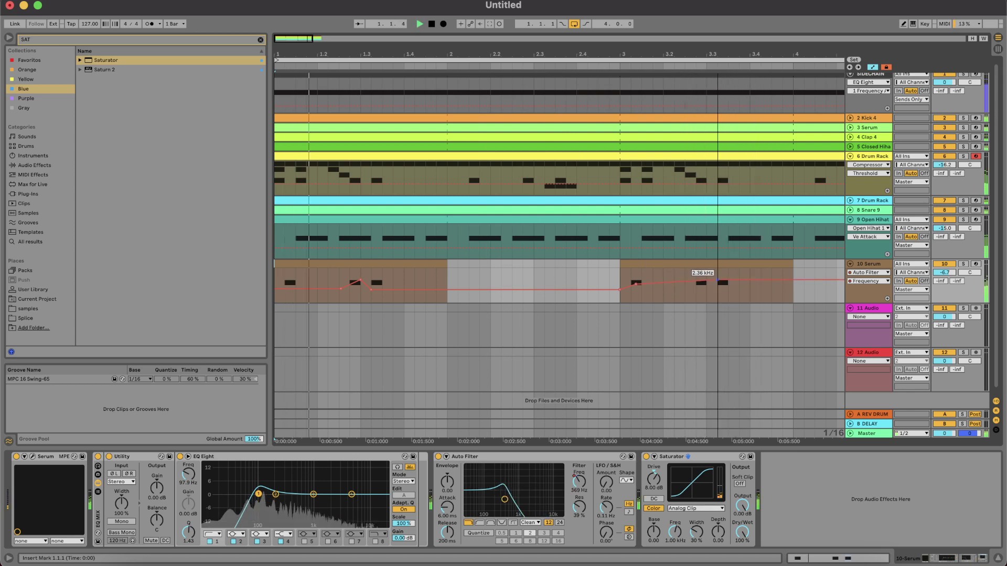
pyautogui.moveTo(709, 285); pyautogui.dragTo(718, 290)
pyautogui.click(718, 282)
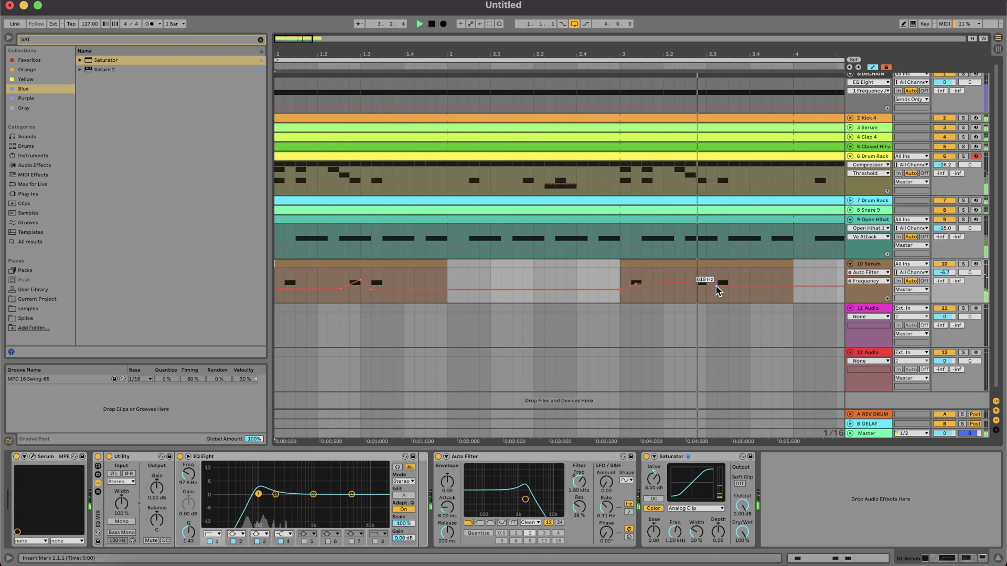
# Step: Search for REV in the Yellow collection and add Reverb to the end of the track 10 device chain
pyautogui.scroll(-5, 476, 303)
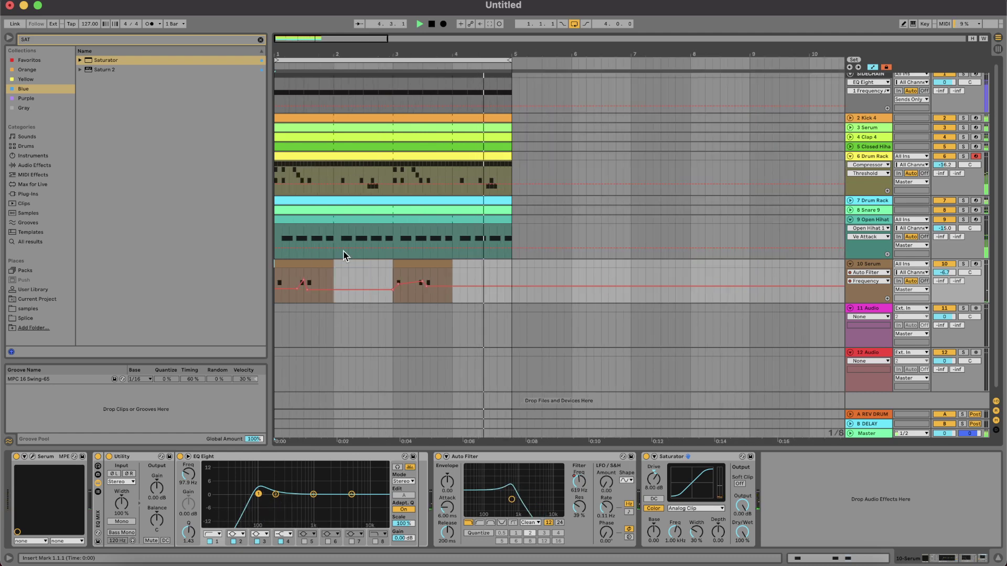
pyautogui.scroll(5, 343, 254)
pyautogui.scroll(-3, 342, 253)
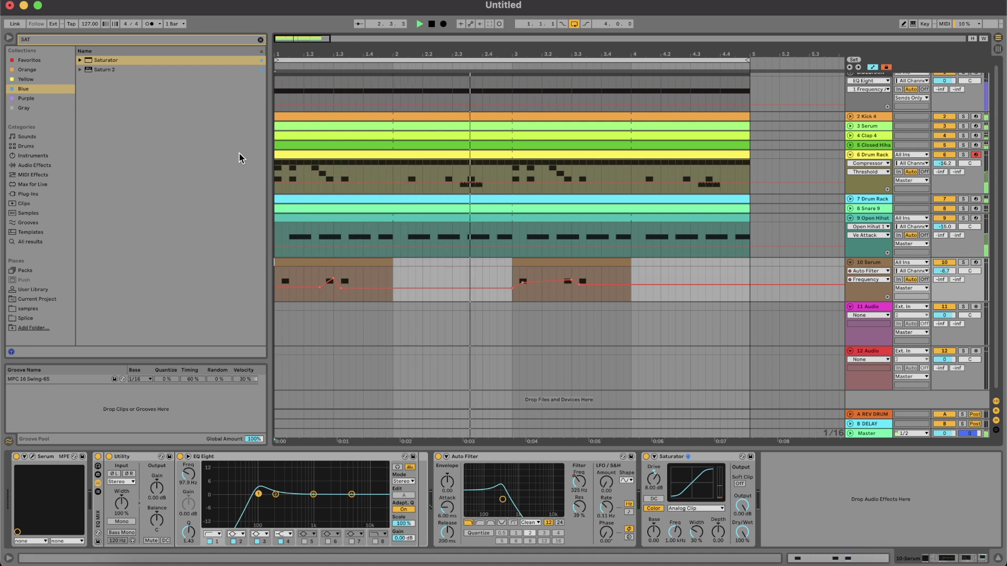
pyautogui.click(65, 39)
pyautogui.write('REV')
pyautogui.click(26, 79)
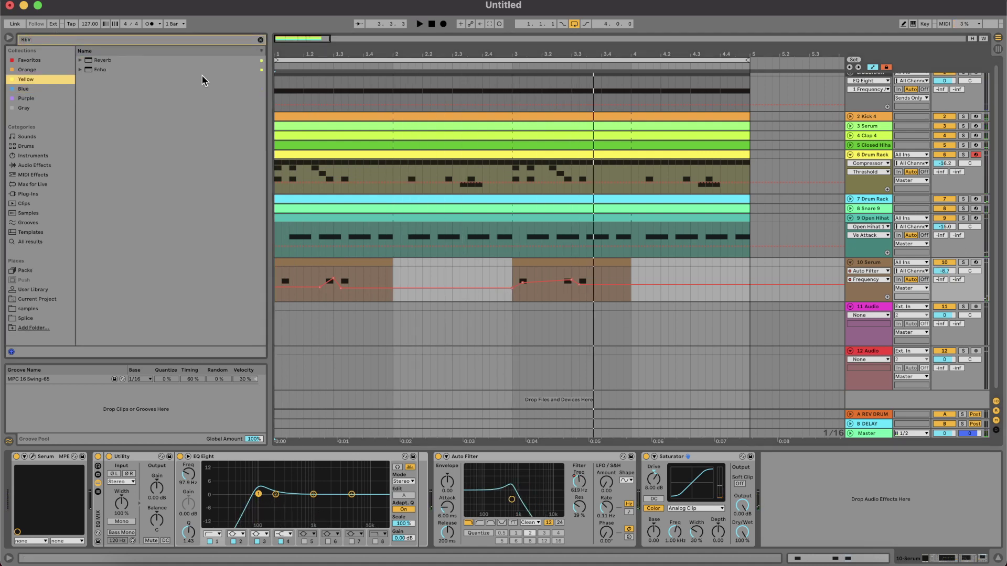
pyautogui.doubleClick(111, 60)
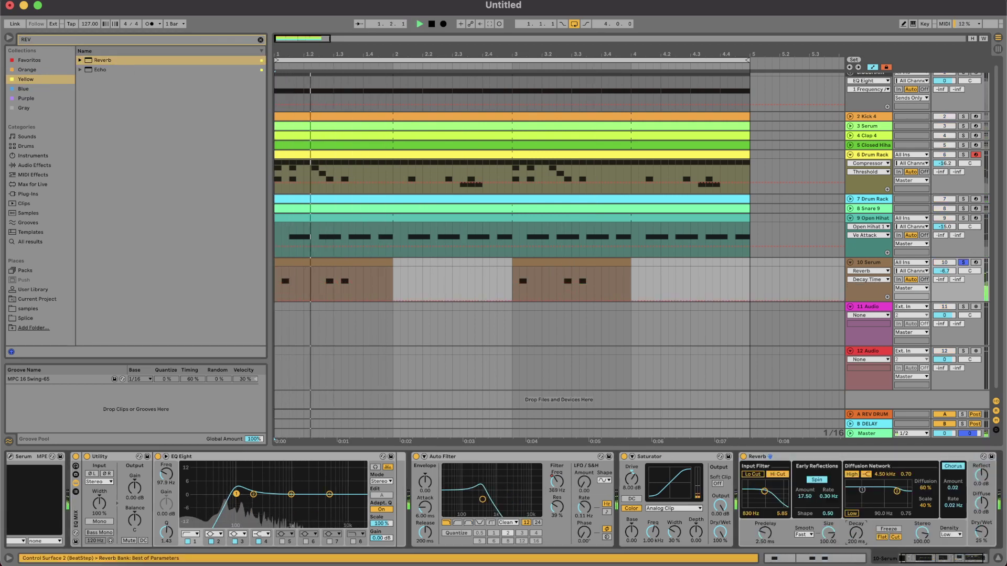
# Step: Set the Reverb decay to about 517 ms, auditioning track 10 soloed and within the full loop
pyautogui.moveTo(856, 533)
pyautogui.mouseDown()
pyautogui.moveTo(856, 557)
pyautogui.moveTo(854, 527)
pyautogui.mouseUp()
pyautogui.press('space')
pyautogui.press('space')
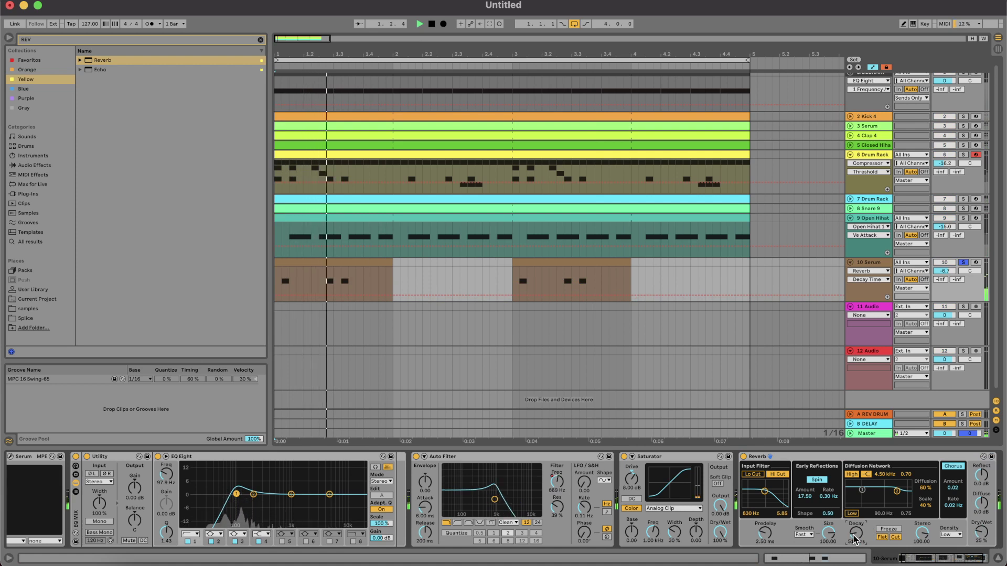
pyautogui.press('space')
pyautogui.press('s')
pyautogui.press('space')
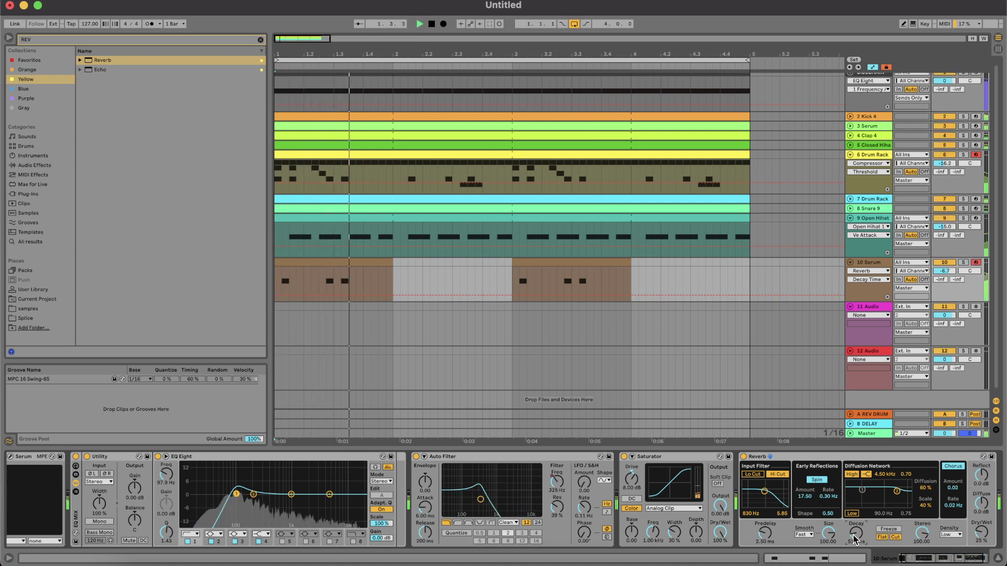
# Step: Search for Echo, add it after the Reverb on track 10 and lower its dry/wet to 31%
pyautogui.press('space')
pyautogui.click(100, 40)
pyautogui.write('ECHO')
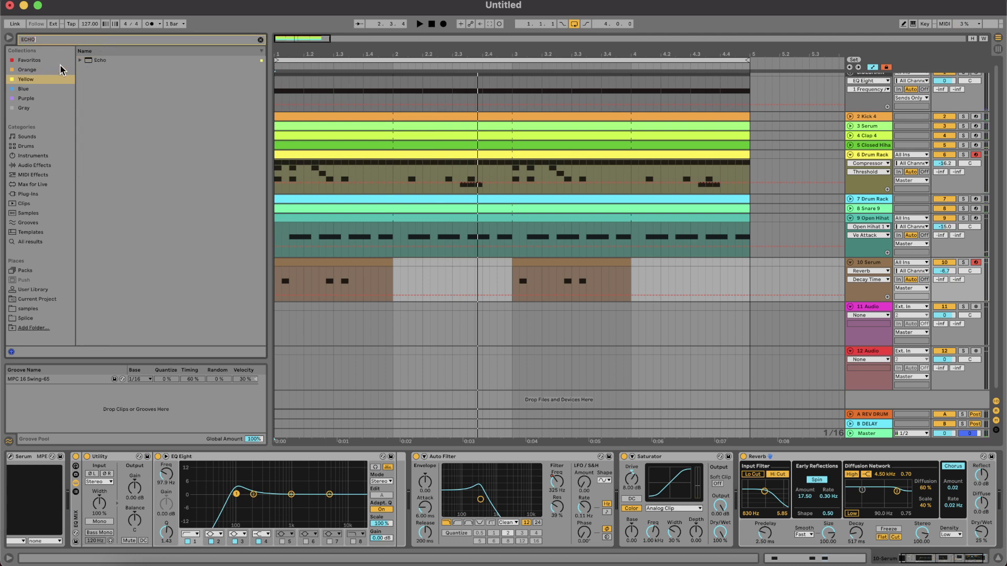
pyautogui.click(97, 61)
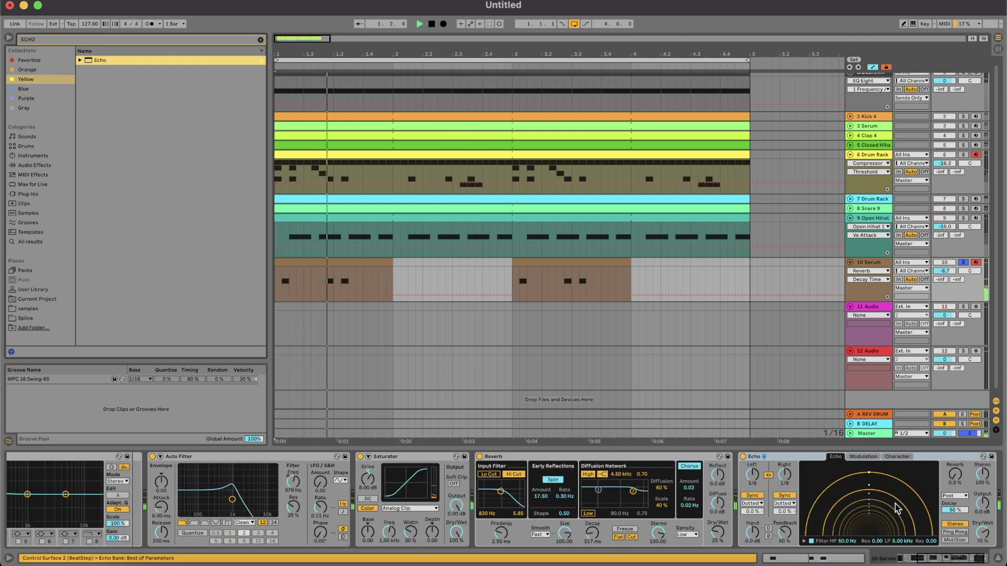
pyautogui.moveTo(982, 533); pyautogui.dragTo(983, 553)
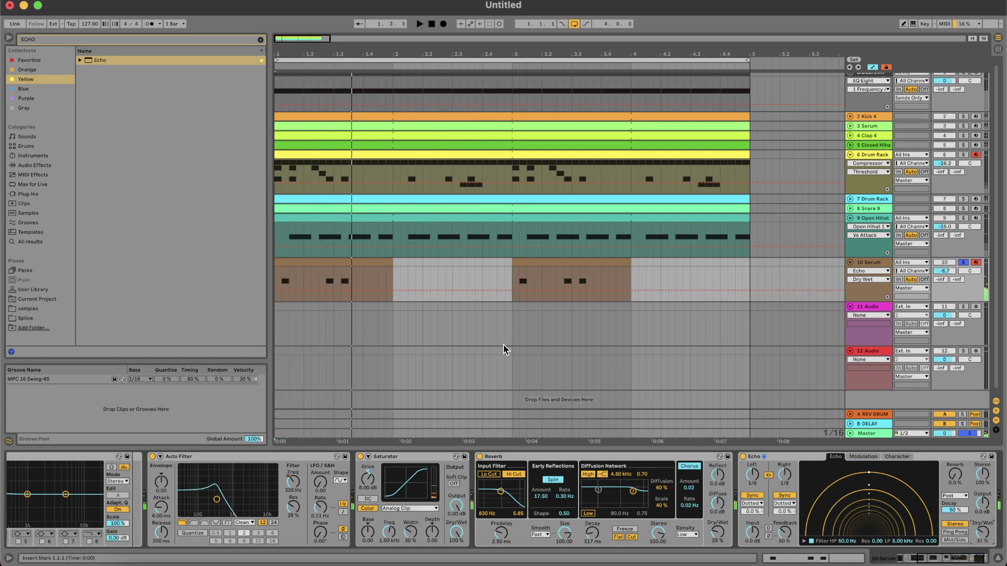
# Step: Replace the default Echo on track 10 with the WhaChorus preset from the Modulated Delay folder
pyautogui.click(81, 61)
pyautogui.click(87, 79)
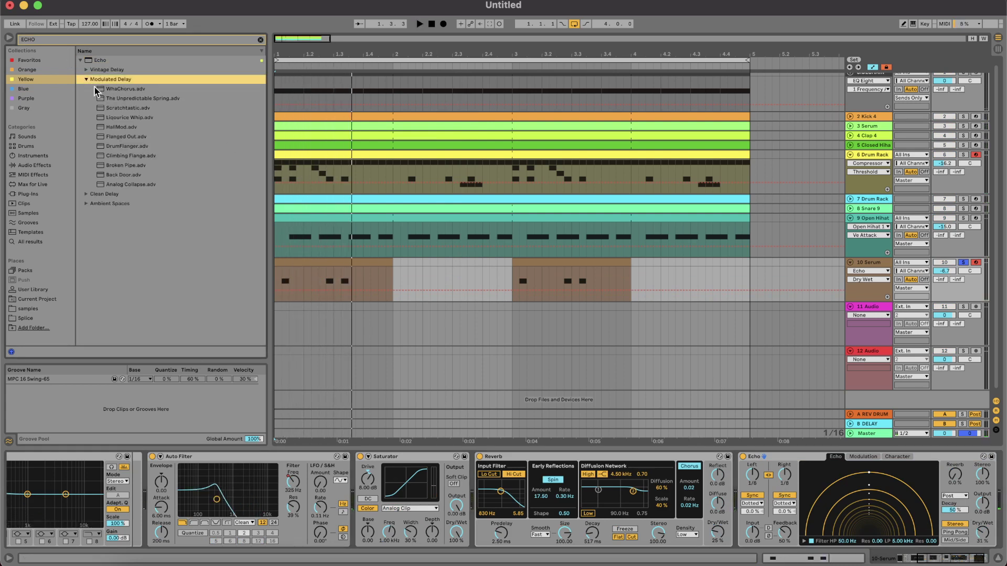
pyautogui.moveTo(106, 92); pyautogui.dragTo(822, 473)
pyautogui.click(114, 90)
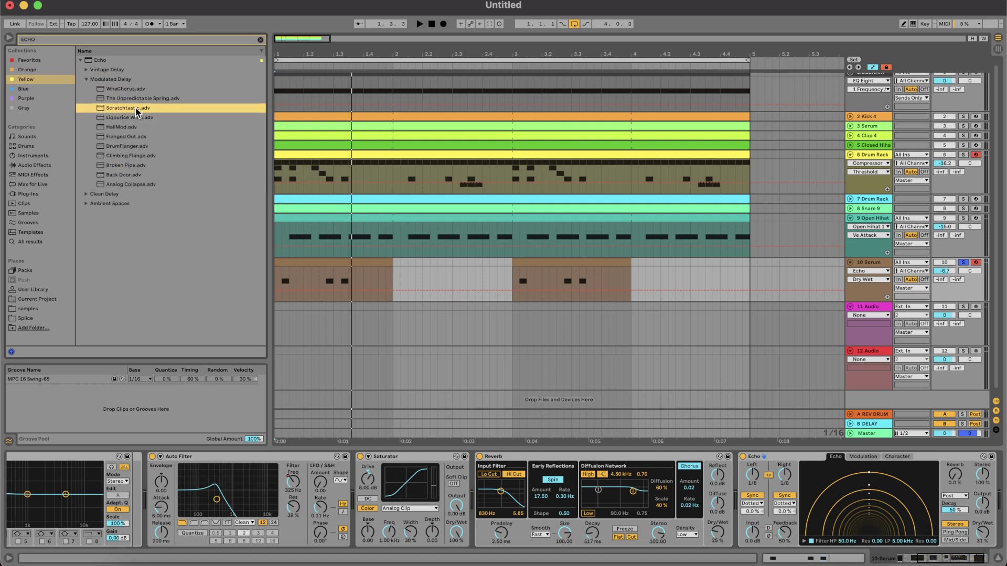
pyautogui.moveTo(835, 415); pyautogui.dragTo(855, 495)
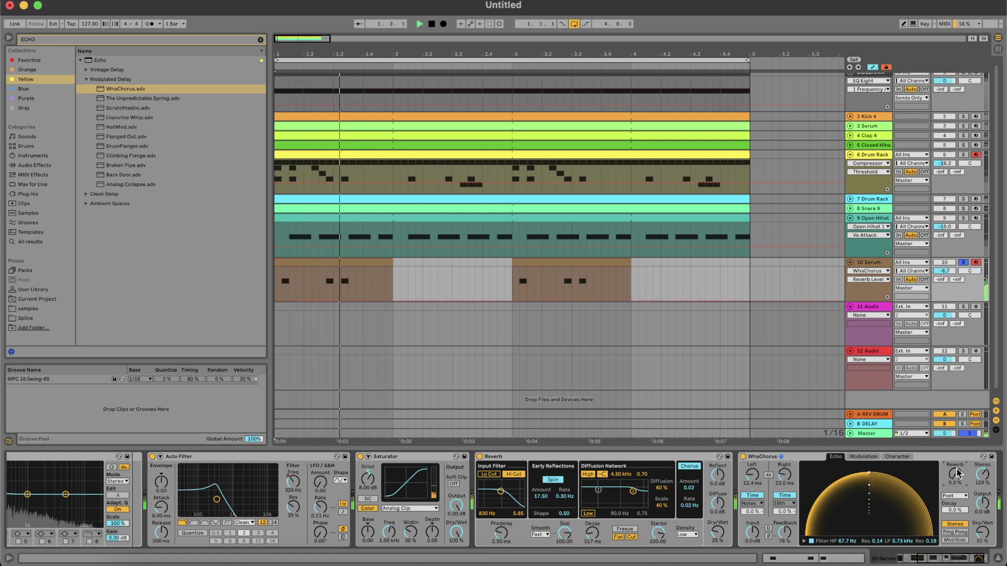
# Step: Adjust the WhaChorus dry/wet mix to about 31% while playing the soloed stabs
pyautogui.click(977, 537)
pyautogui.press('space')
pyautogui.moveTo(986, 535); pyautogui.dragTo(987, 531)
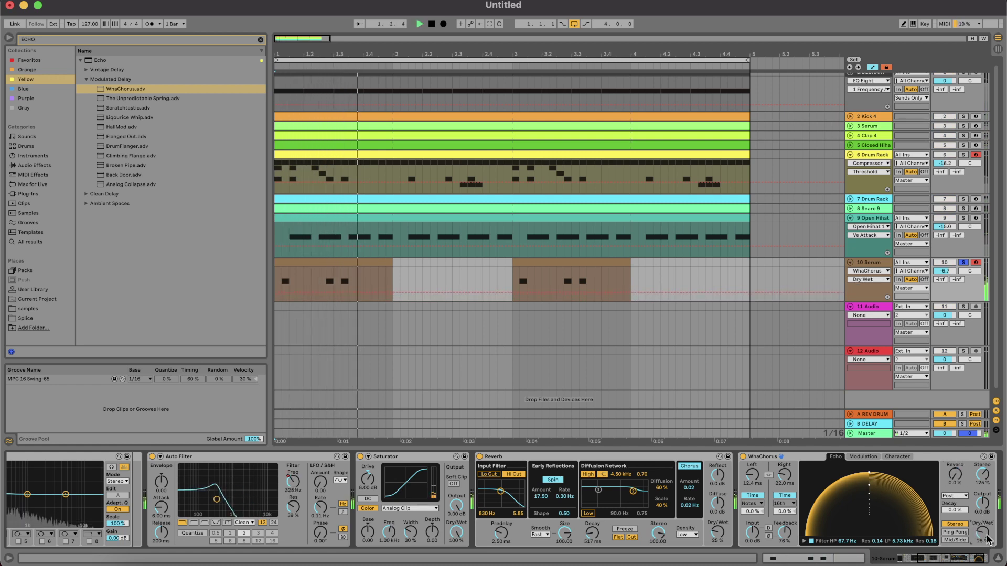
pyautogui.press('space')
pyautogui.press('space')
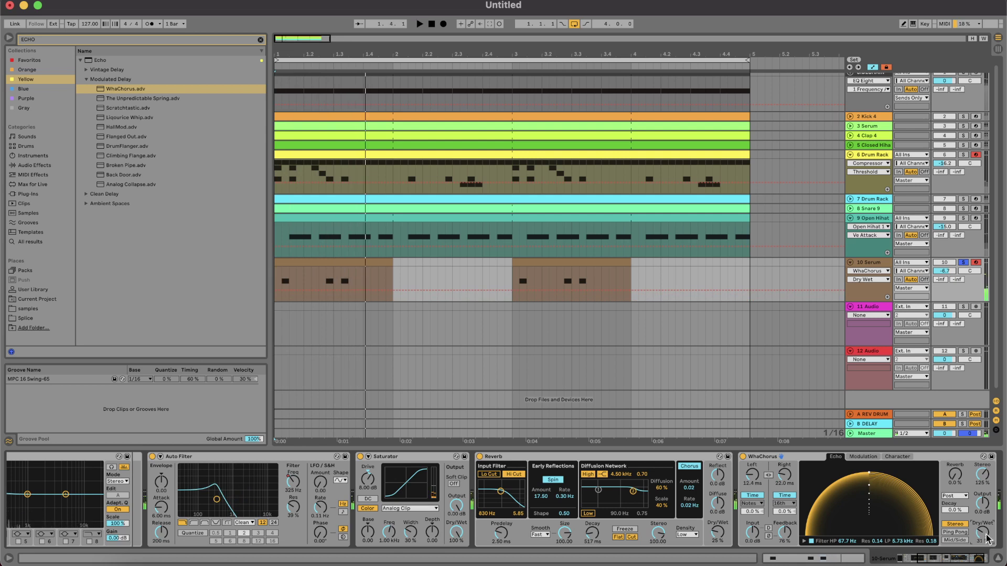
# Step: Draw a falling dry/wet automation for WhaChorus on track 10 over the first half bar, playing the loop
pyautogui.click(304, 290)
pyautogui.press('space')
pyautogui.moveTo(296, 291); pyautogui.dragTo(275, 284)
pyautogui.press('space')
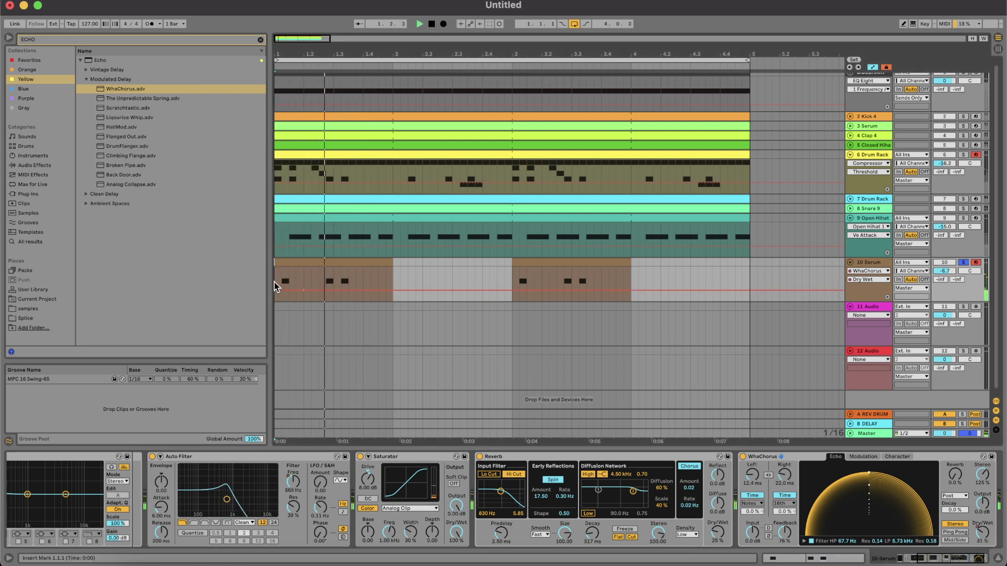
pyautogui.press('space')
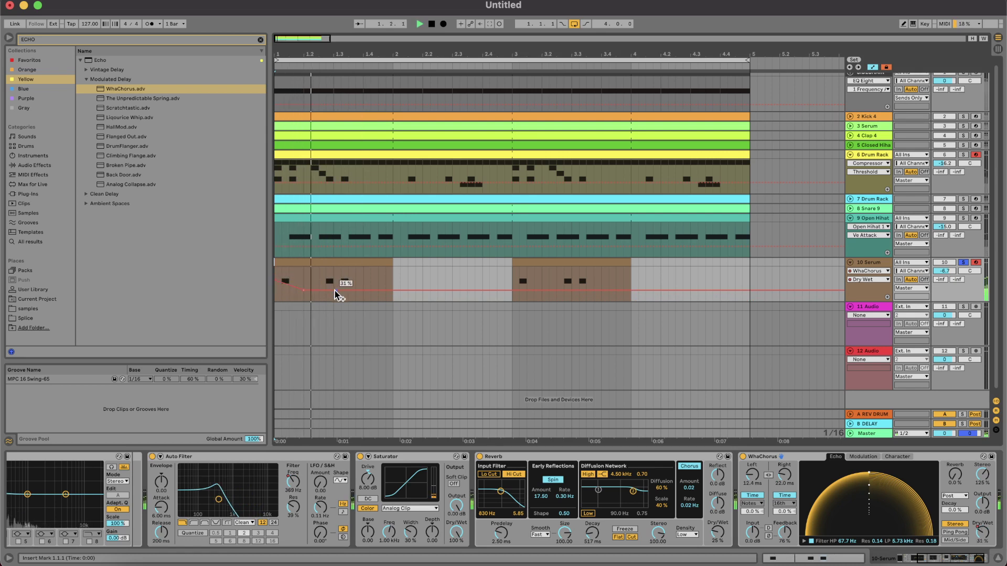
pyautogui.moveTo(334, 290); pyautogui.dragTo(335, 298)
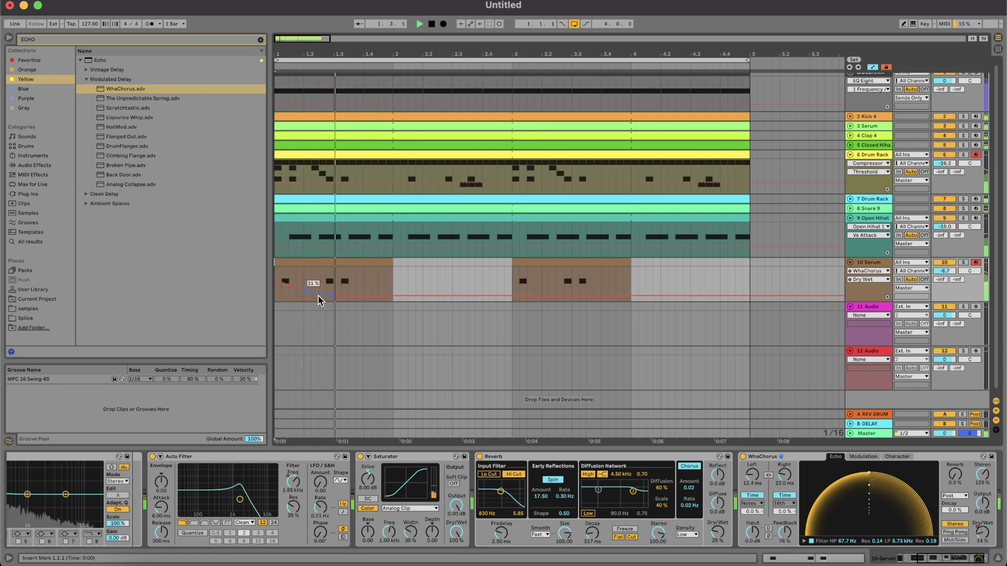
# Step: Try the Climbing Flange and Flanged Out echo presets in place of WhaChorus on track 10
pyautogui.click(136, 156)
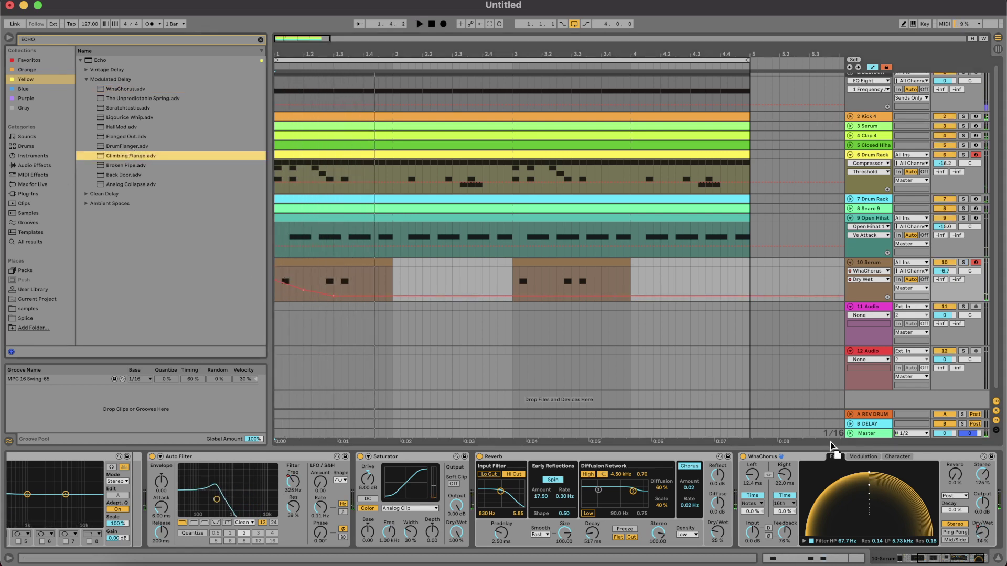
pyautogui.moveTo(894, 514); pyautogui.dragTo(894, 509)
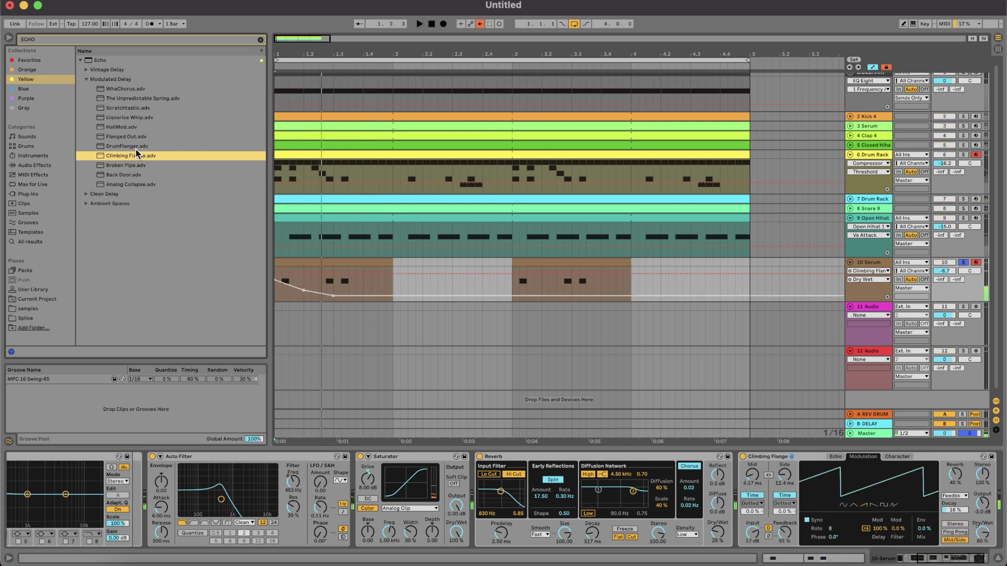
pyautogui.press('Up')
pyautogui.press('Up')
pyautogui.press('Return')
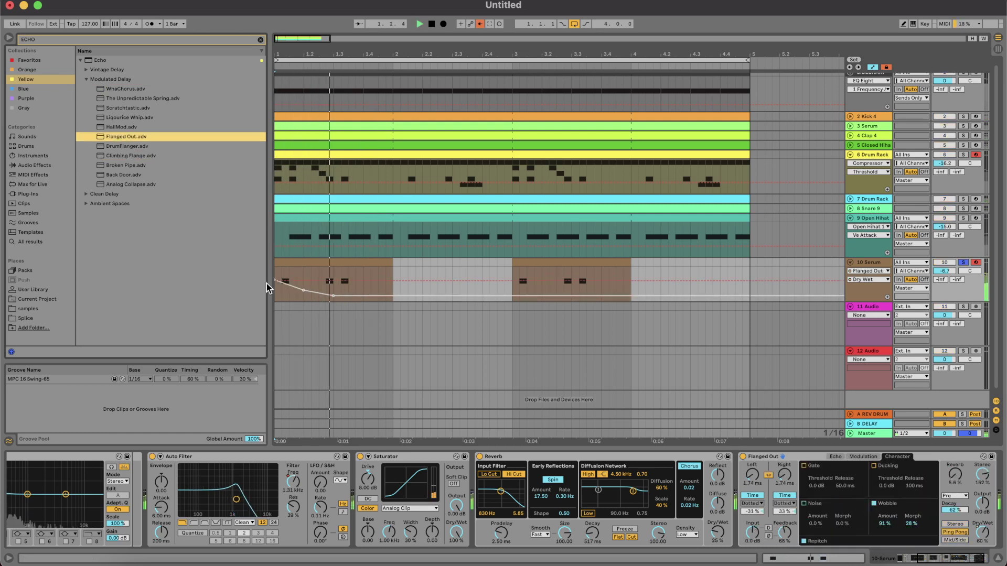
# Step: Replace the echo on track 10 with the Analog Collapse preset and delete its dry/wet automation
pyautogui.click(140, 186)
pyautogui.press('Return')
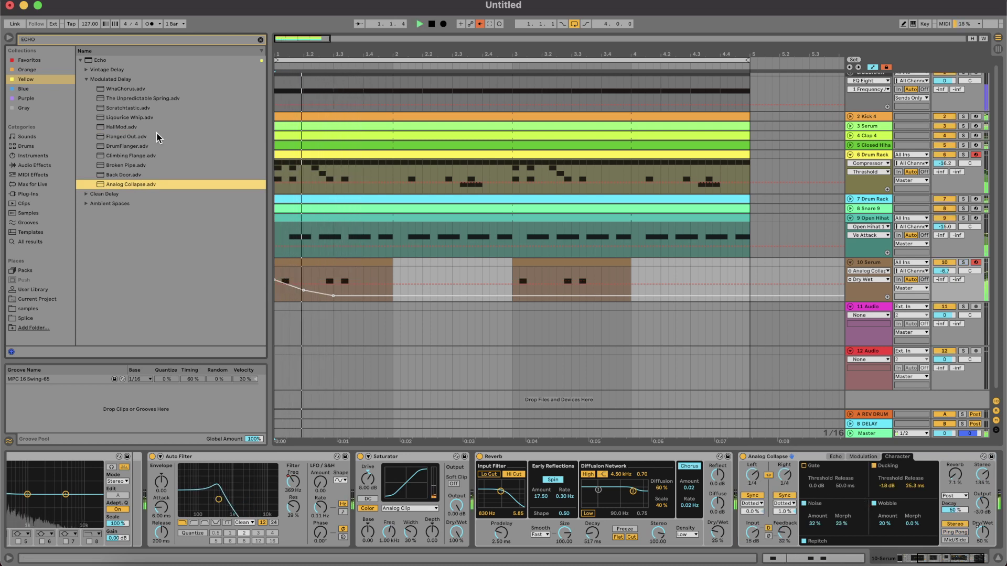
pyautogui.click(980, 534)
pyautogui.press('super+BackSpace')
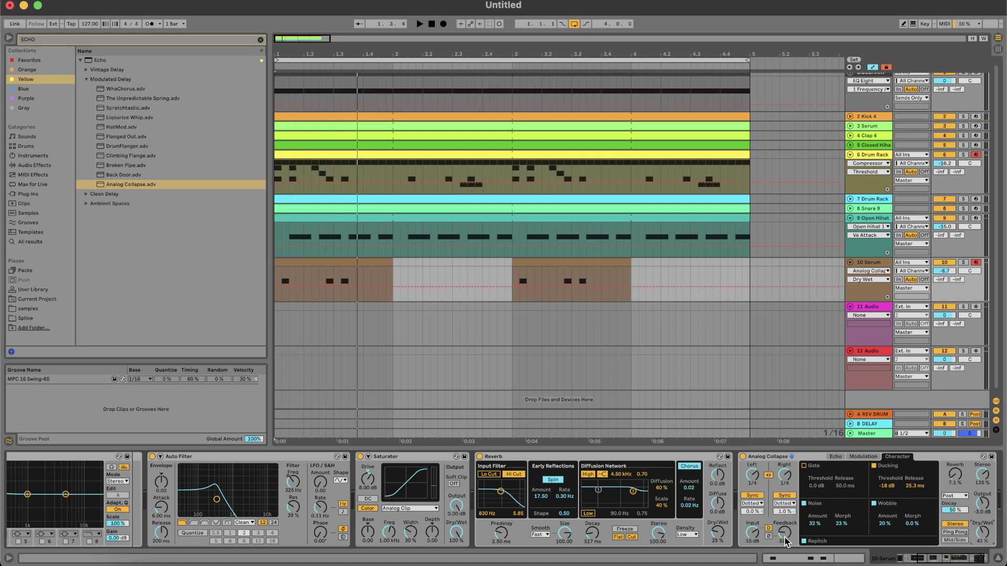
# Step: Set the Analog Collapse feedback to 17% and audition it within the full loop
pyautogui.moveTo(785, 537); pyautogui.dragTo(785, 530)
pyautogui.press('space')
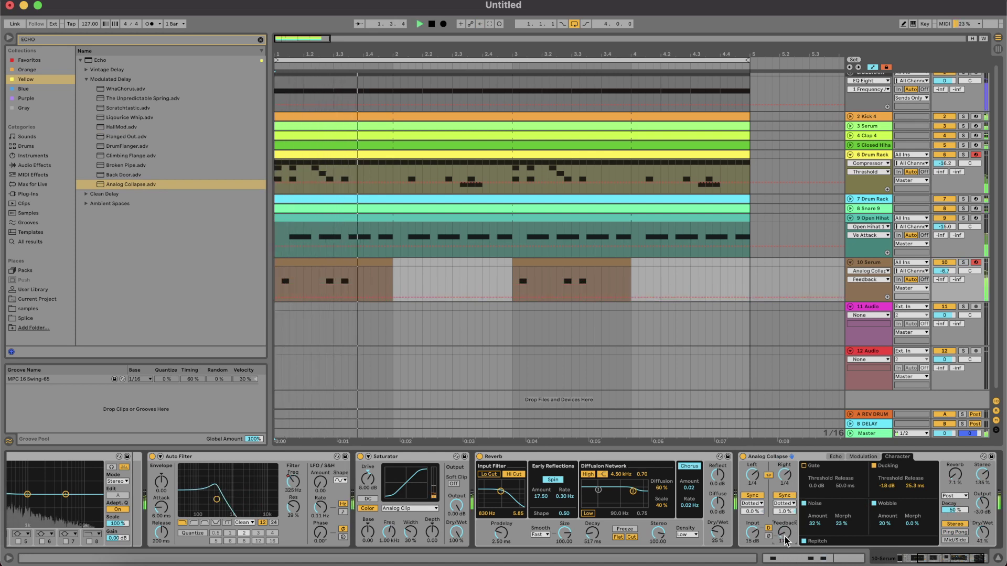
pyautogui.press('space')
# Step: Solo track 10 and automate the Analog Collapse dry/wet to fall to about 21% over the first half bar
pyautogui.press('s')
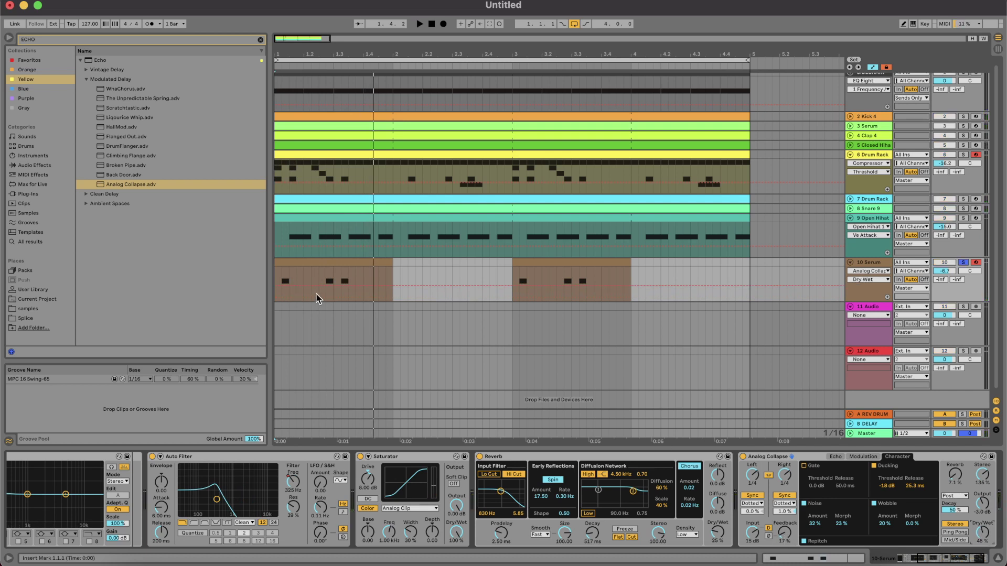
pyautogui.moveTo(275, 286); pyautogui.dragTo(332, 294)
pyautogui.press('space')
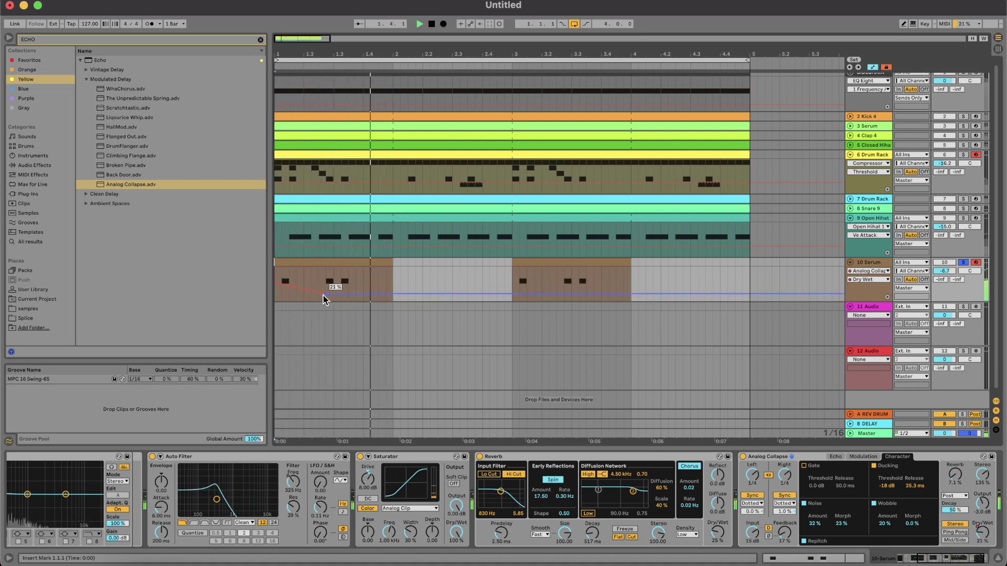
# Step: Set the Analog Collapse left and right delay times to 1/8, auditioning other divisions on the soloed stabs
pyautogui.click(752, 475)
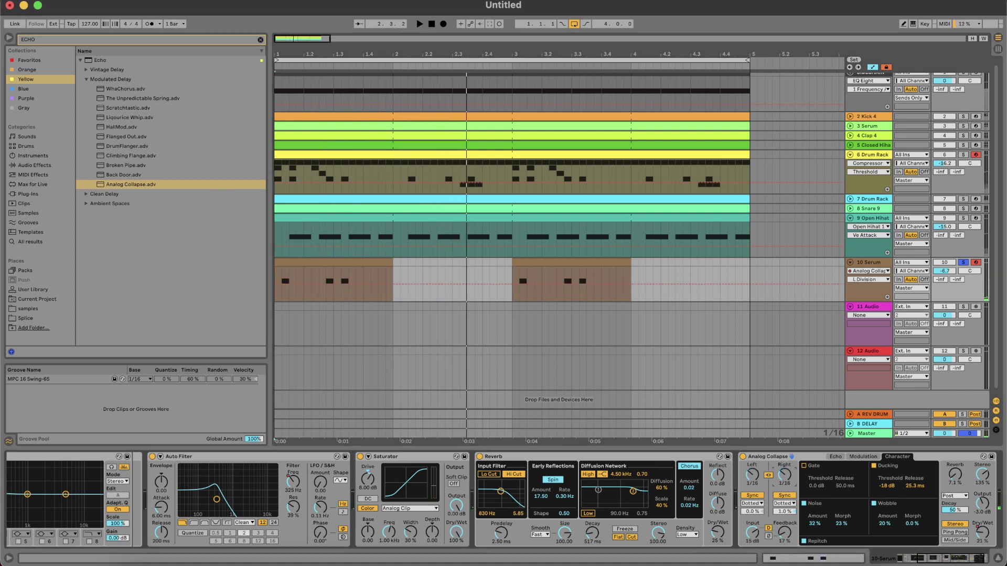
pyautogui.press('space')
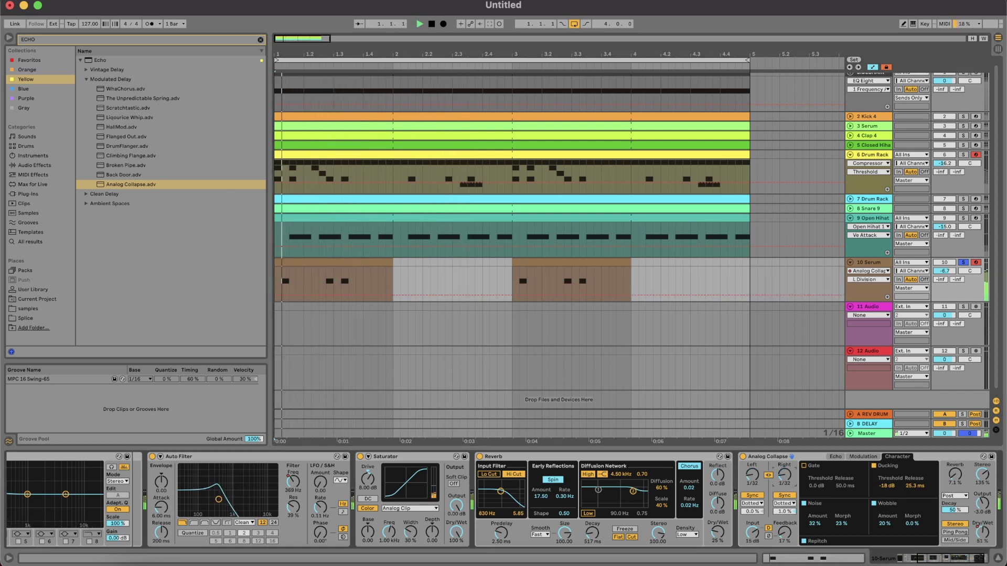
pyautogui.press('space')
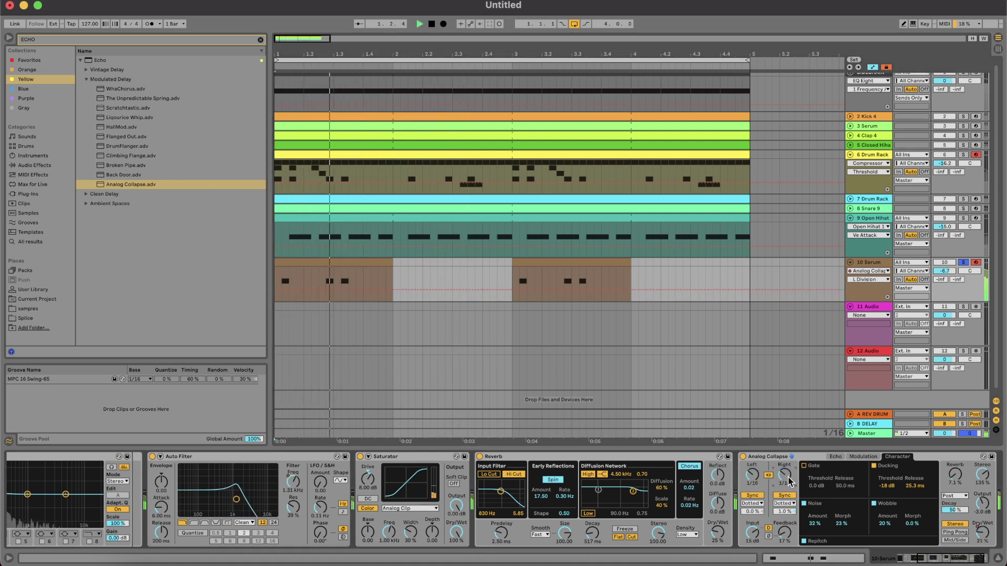
pyautogui.moveTo(788, 481); pyautogui.dragTo(788, 476)
pyautogui.press('space')
pyautogui.press('space')
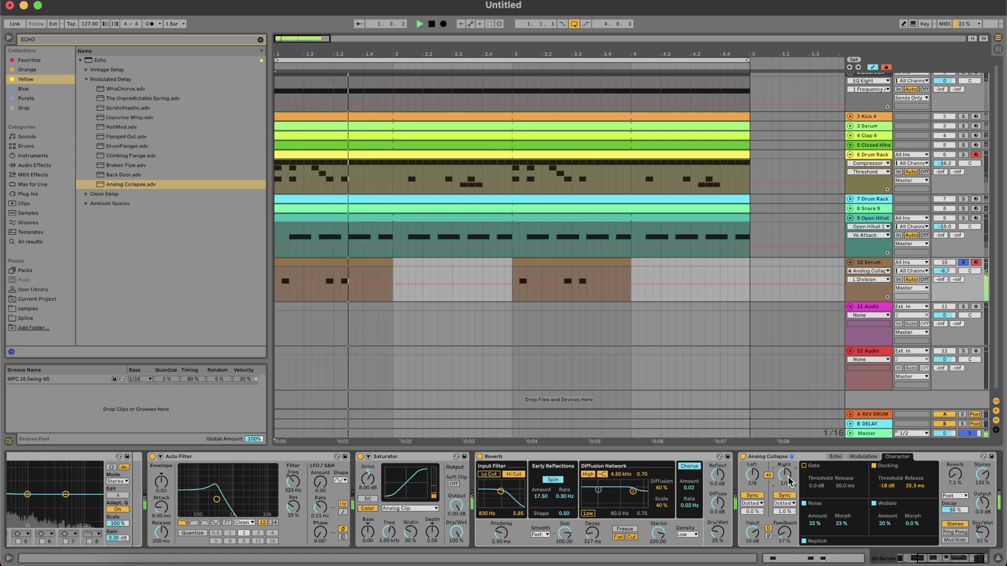
# Step: Unsolo track 10 and lower its volume to -11.4 dB while the full loop plays
pyautogui.press('space')
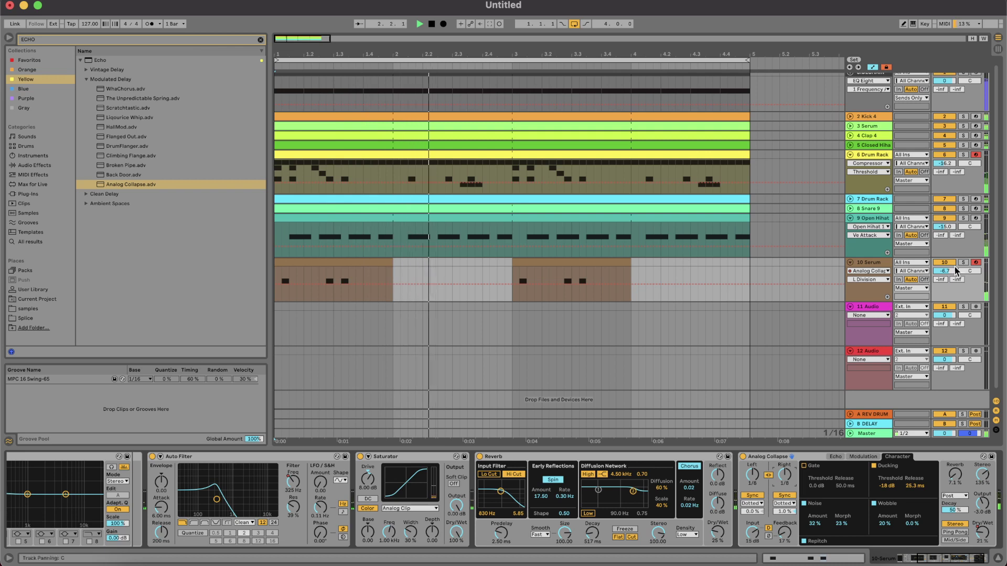
pyautogui.press('space')
pyautogui.press('space')
pyautogui.moveTo(945, 270); pyautogui.dragTo(946, 274)
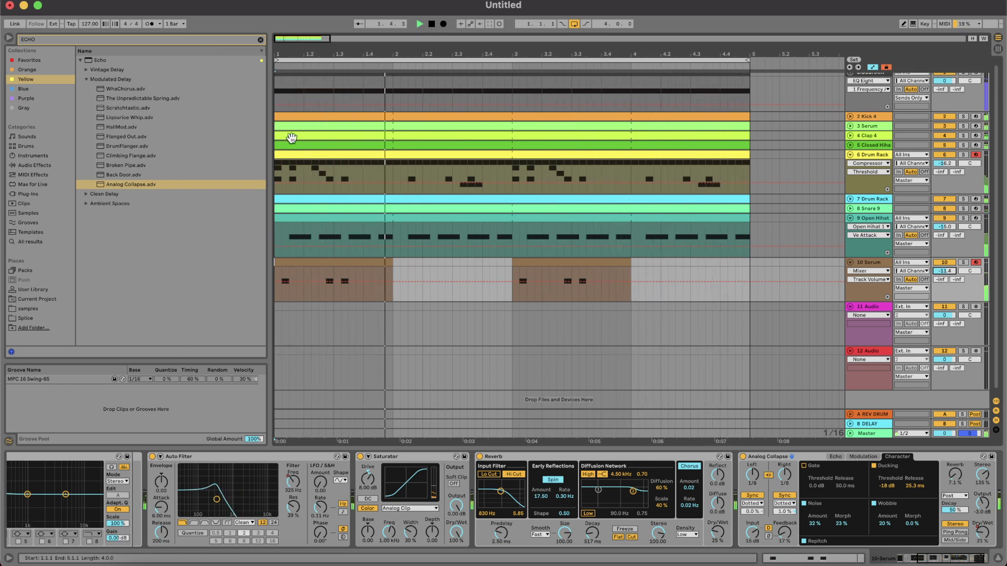
# Step: Clear the browser search, freeze Serum tracks 3 and 10 together and play the loop
pyautogui.click(259, 41)
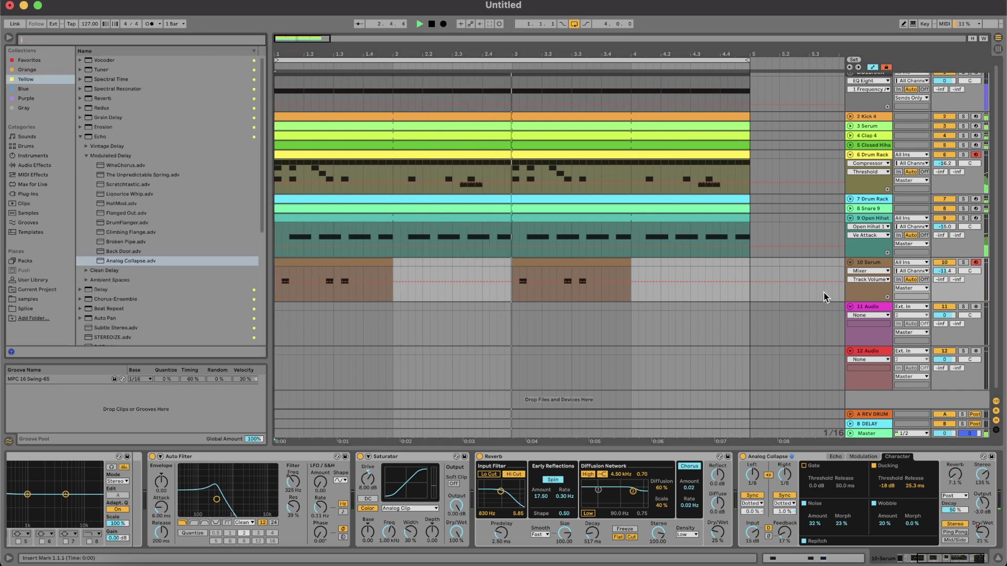
pyautogui.click(867, 263)
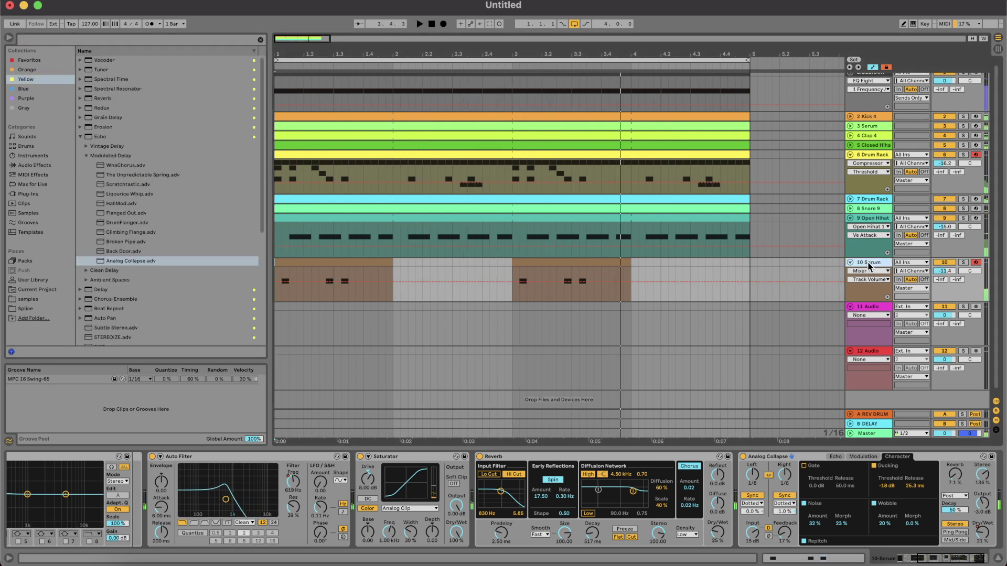
pyautogui.rightClick(873, 261)
pyautogui.press('Escape')
pyautogui.click(875, 126)
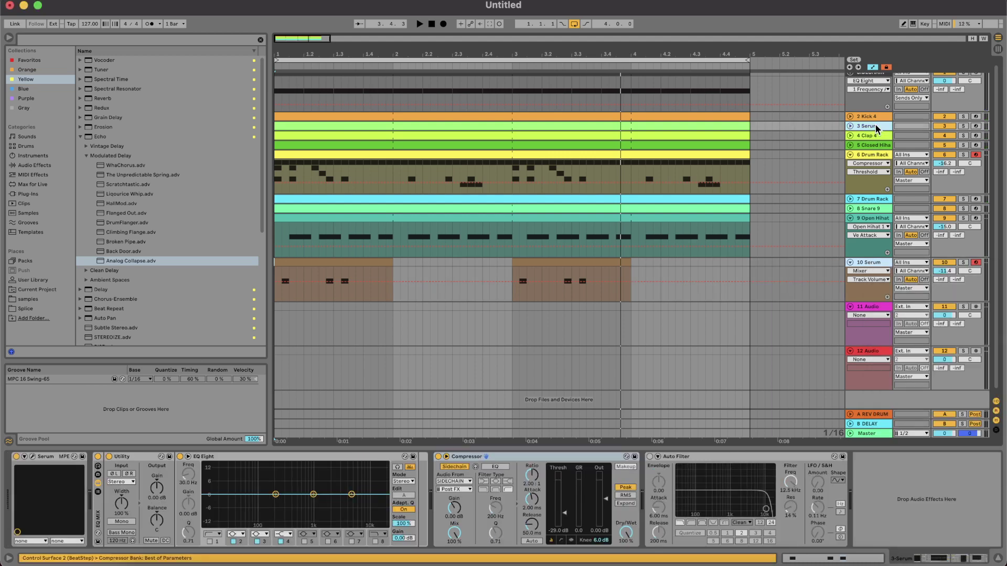
pyautogui.rightClick(876, 124)
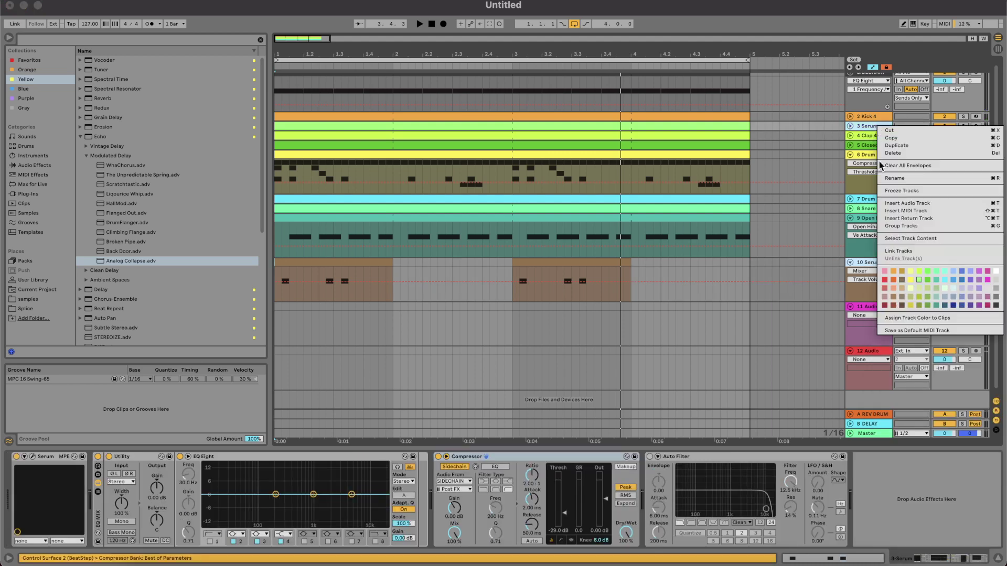
pyautogui.click(922, 192)
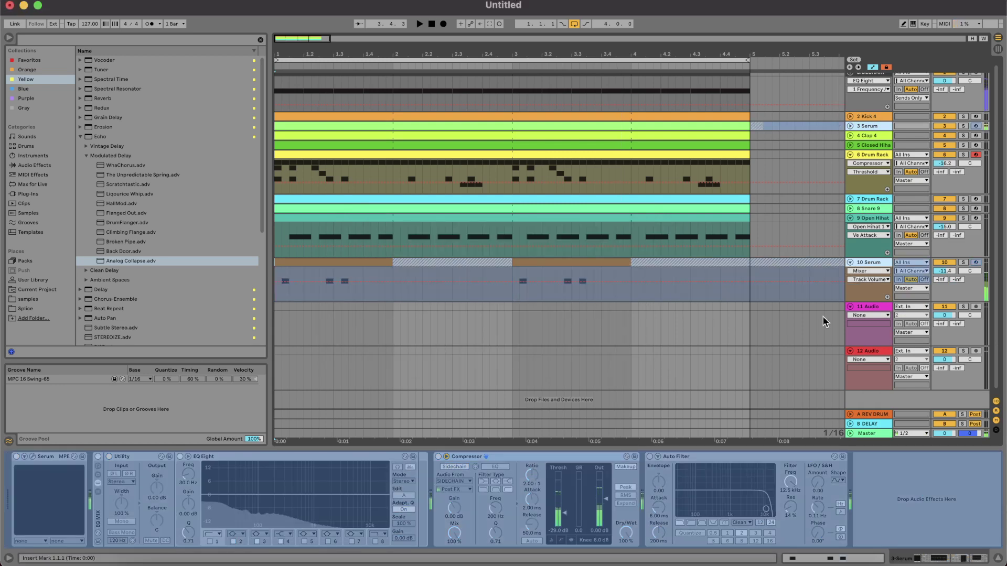
pyautogui.press('space')
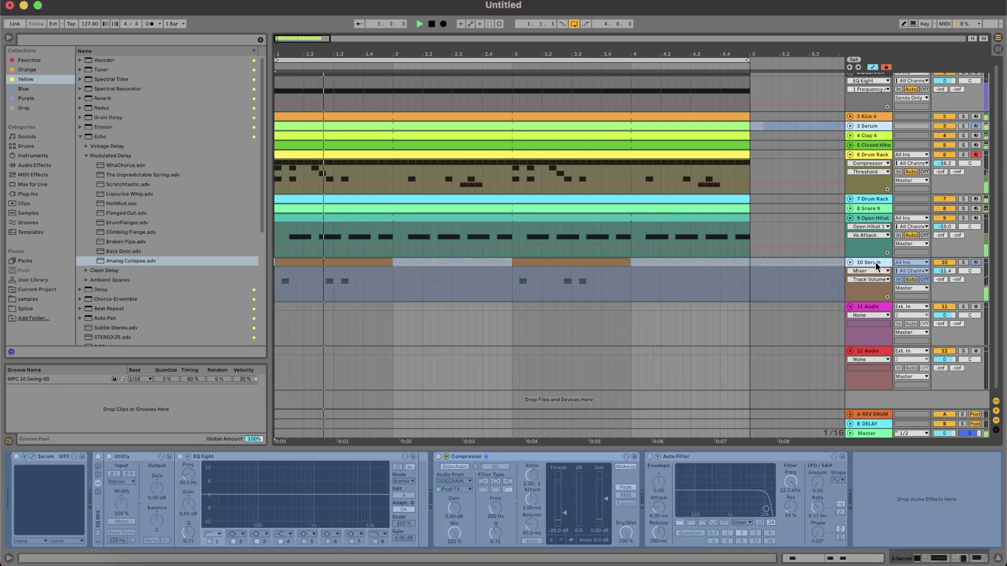
# Step: Insert a new MIDI track below Serum track 10 and play the loop briefly
pyautogui.click(876, 265)
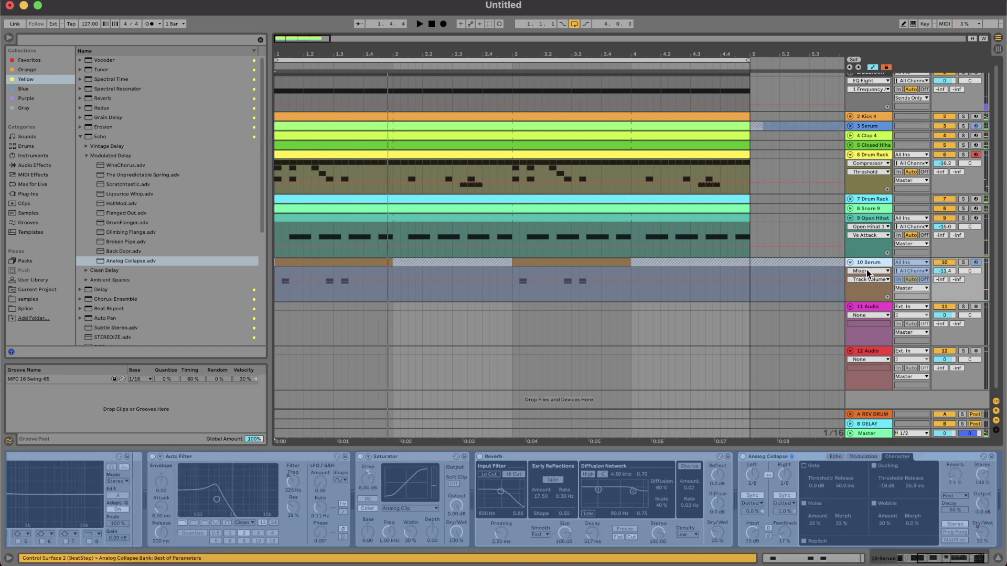
pyautogui.press('super+shift+t')
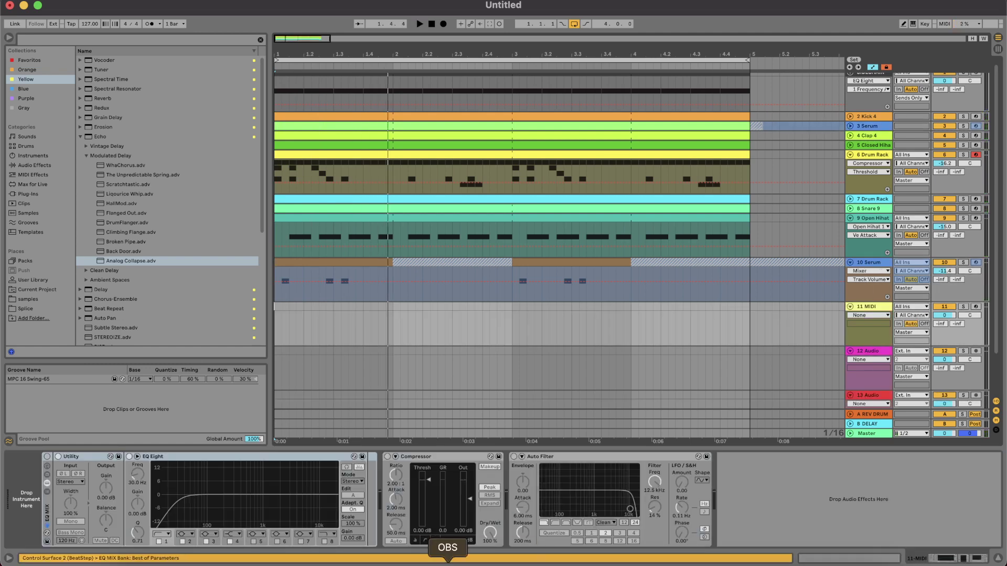
pyautogui.click(448, 564)
pyautogui.click(875, 372)
pyautogui.click(902, 473)
pyautogui.press('space')
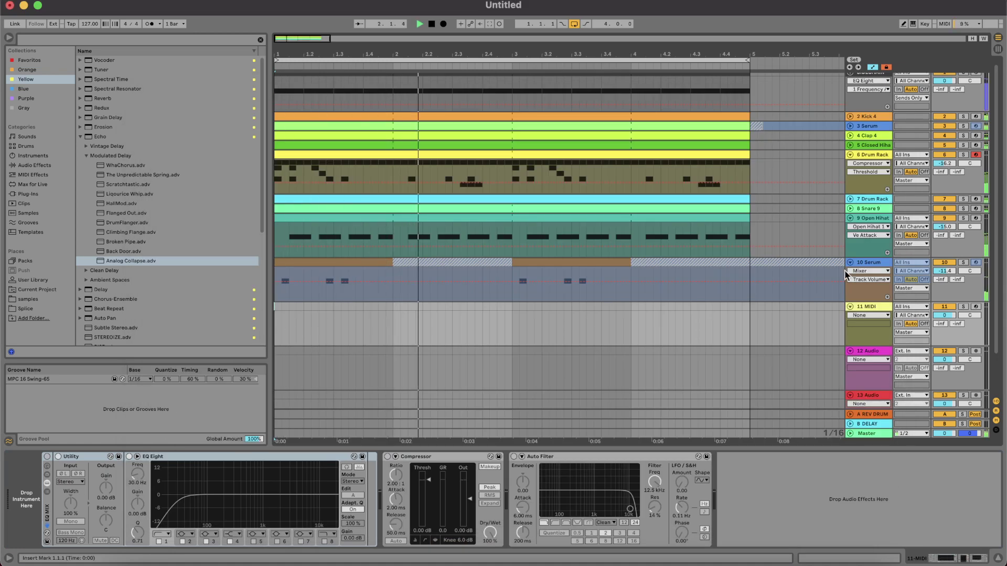
pyautogui.press('space')
# Step: Flatten frozen Serum track 10 into audio clips and play the loop
pyautogui.click(862, 263)
pyautogui.click(865, 305)
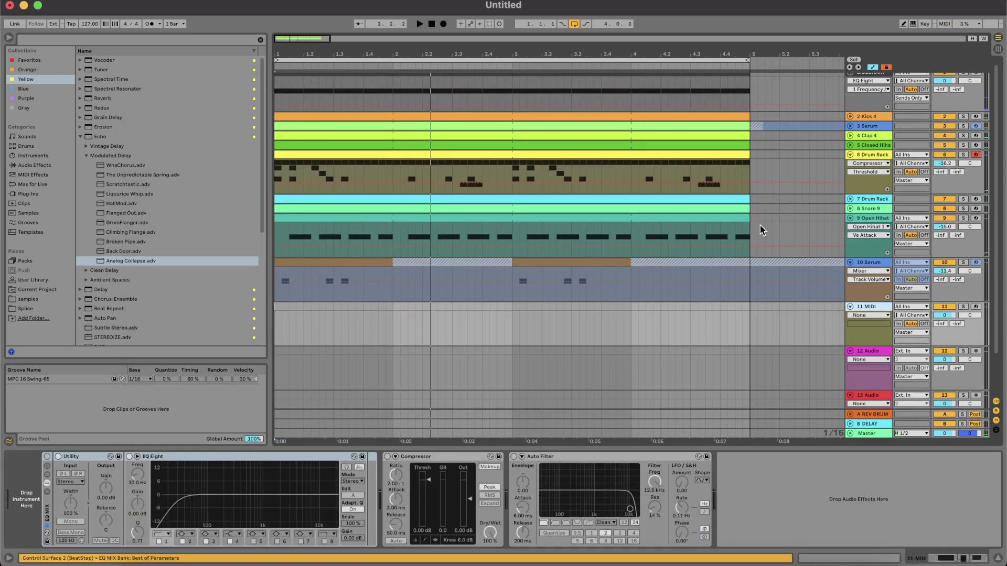
pyautogui.rightClick(875, 263)
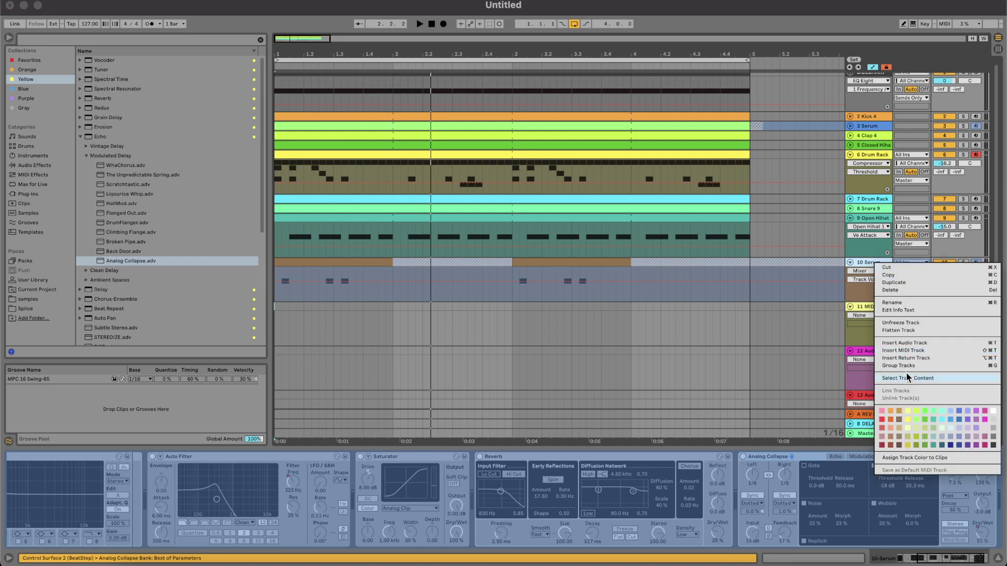
pyautogui.click(922, 330)
pyautogui.press('space')
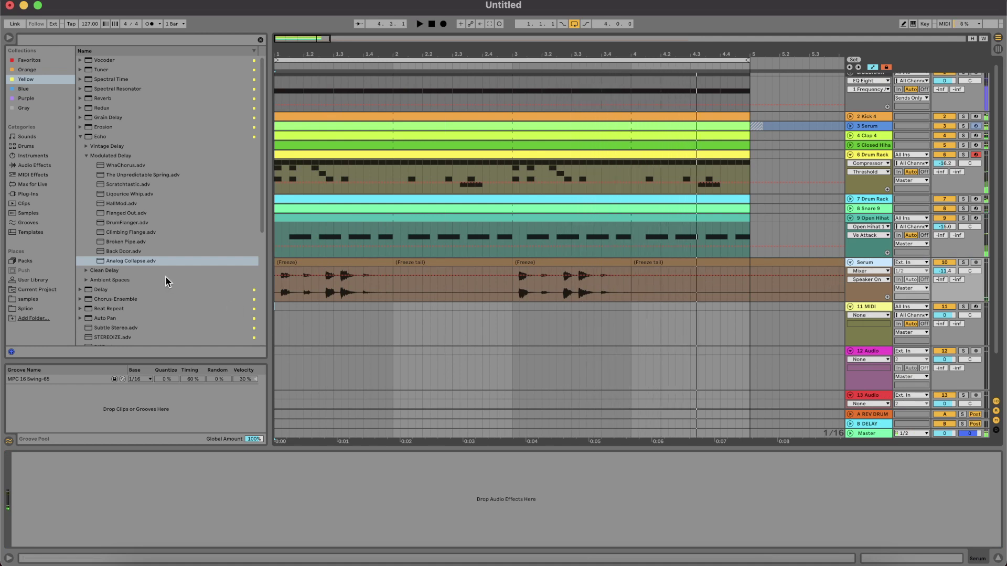
# Step: Load Serum from the Favorites collection onto the new MIDI track 11
pyautogui.scroll(-10, 166, 277)
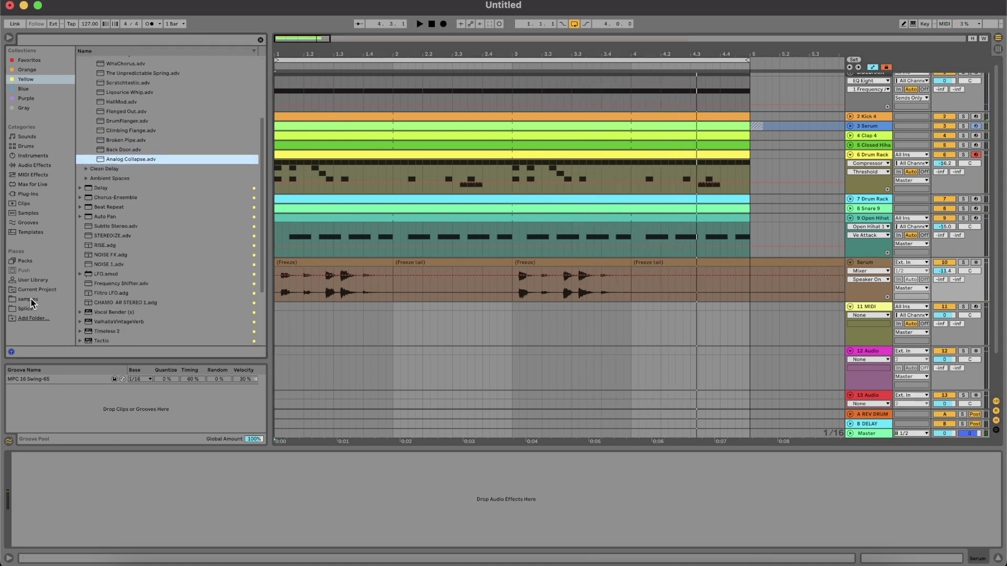
pyautogui.click(32, 61)
pyautogui.scroll(-6, 209, 270)
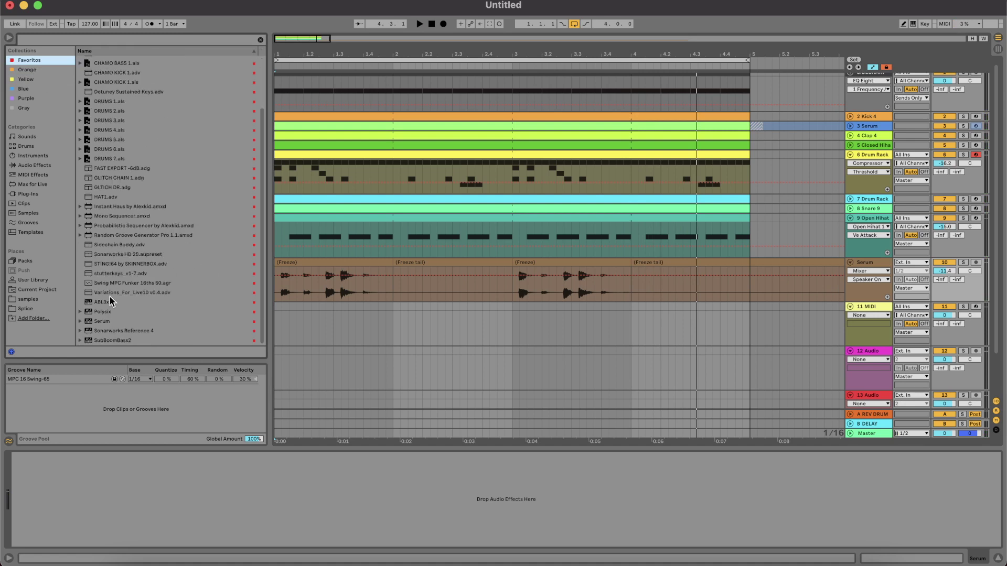
pyautogui.click(113, 321)
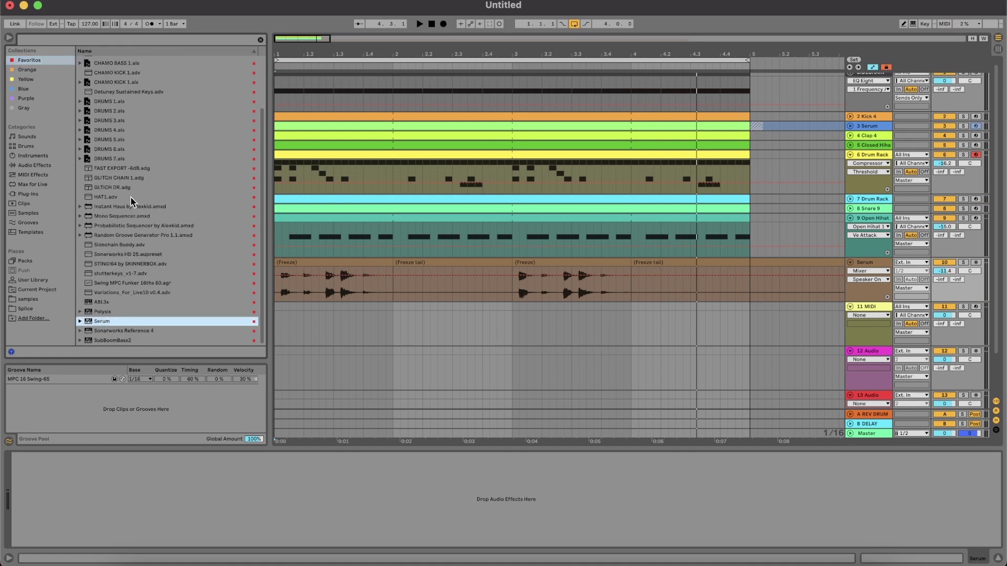
pyautogui.press('Return')
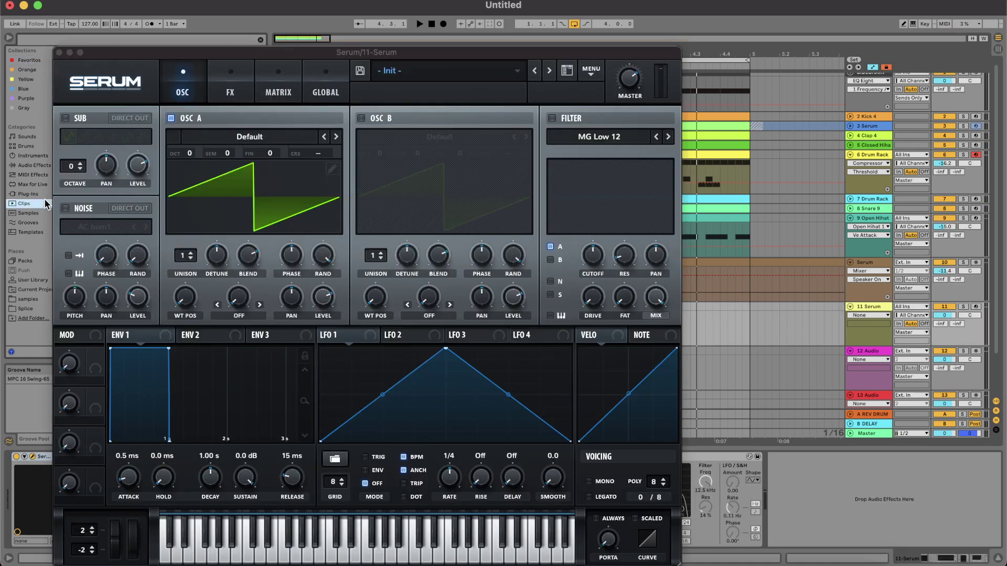
# Step: Load the Lead Tech Rave preset from the BEATTHEDIP tech house bank into Serum on track 11, then close the plugin window
pyautogui.click(519, 70)
pyautogui.moveTo(625, 89)
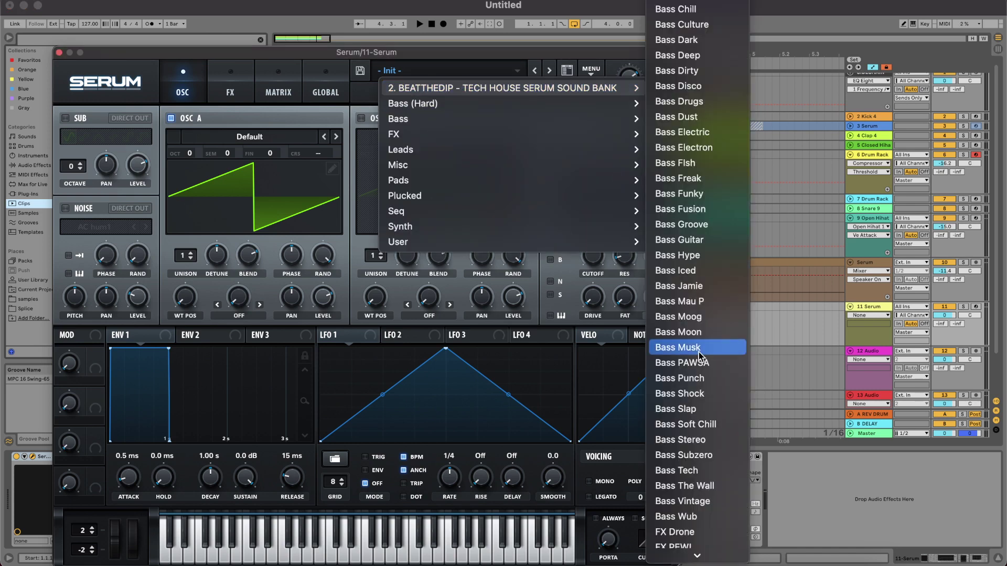
pyautogui.scroll(-10, 697, 355)
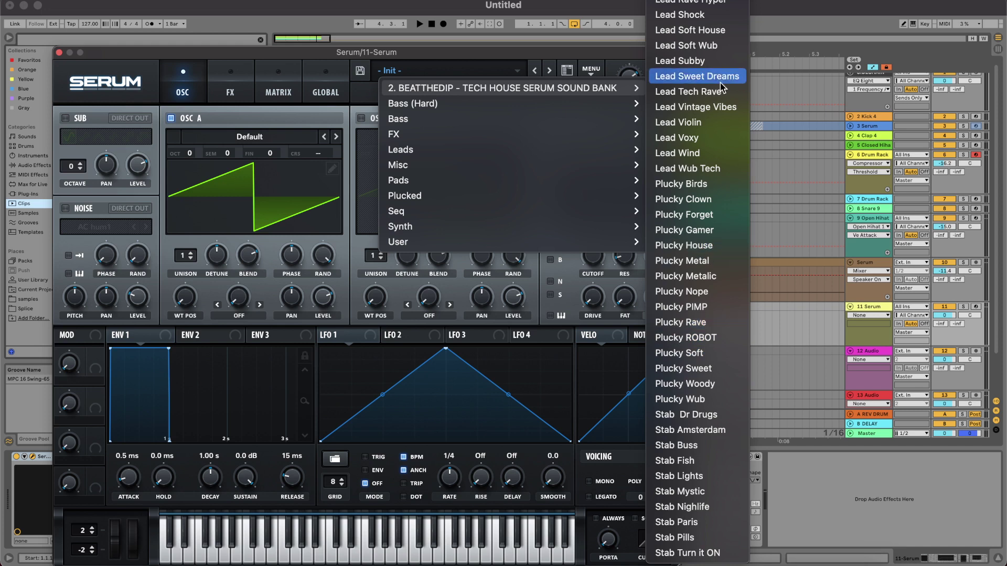
pyautogui.click(692, 92)
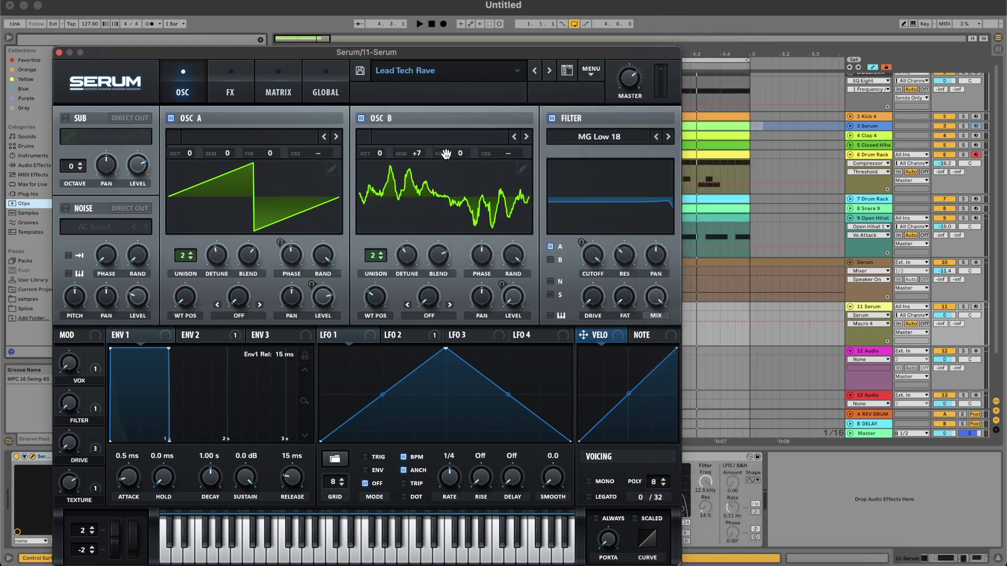
pyautogui.press('space')
pyautogui.click(60, 53)
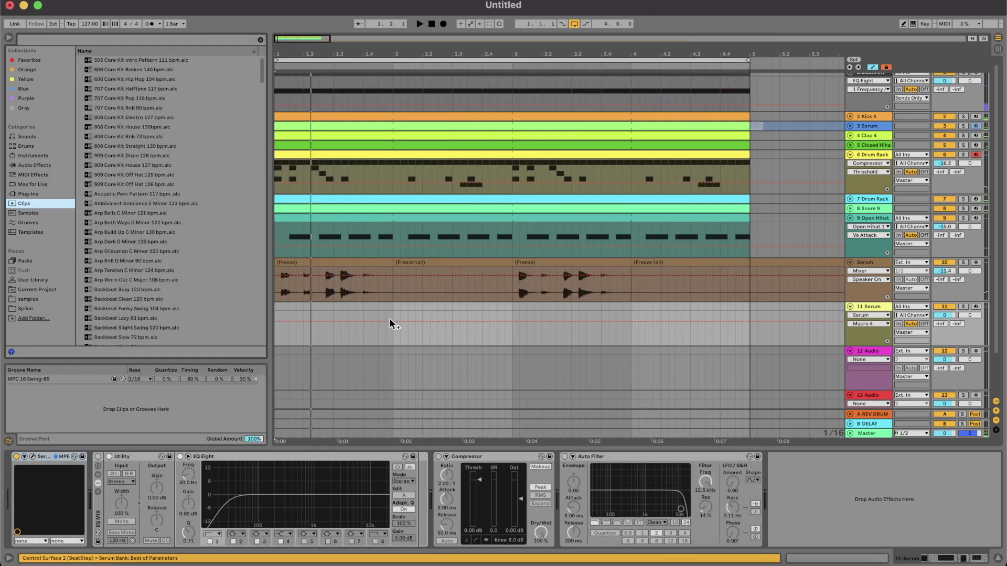
# Step: Create an empty two-bar MIDI clip at the start of Serum track 11 and start playback
pyautogui.moveTo(515, 307); pyautogui.dragTo(172, 310)
pyautogui.press('shift+super+m')
pyautogui.press('space')
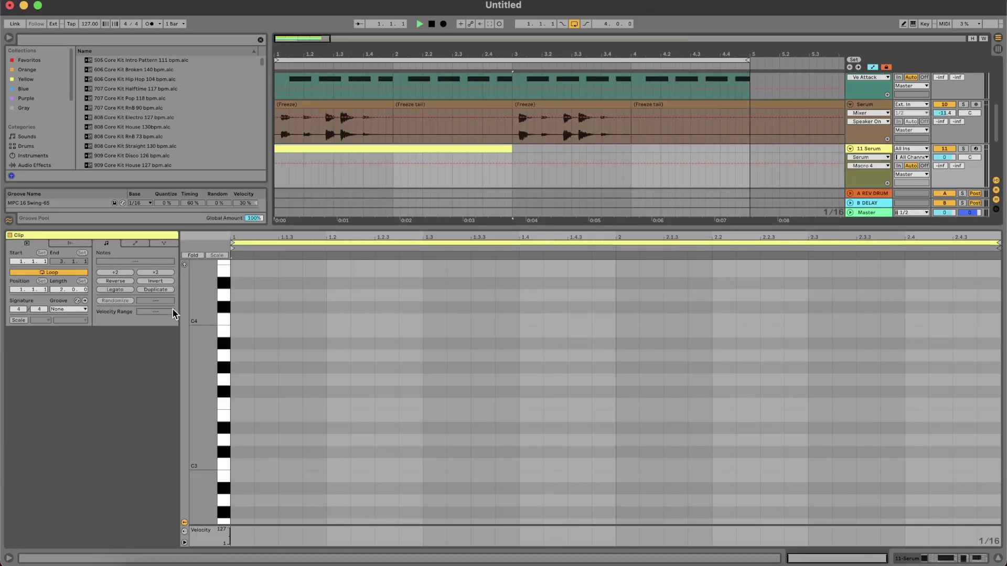
# Step: Add a sixteenth C3 note near the end of bar 1 and shift it to 2.1.1 while the loop plays
pyautogui.doubleClick(608, 464)
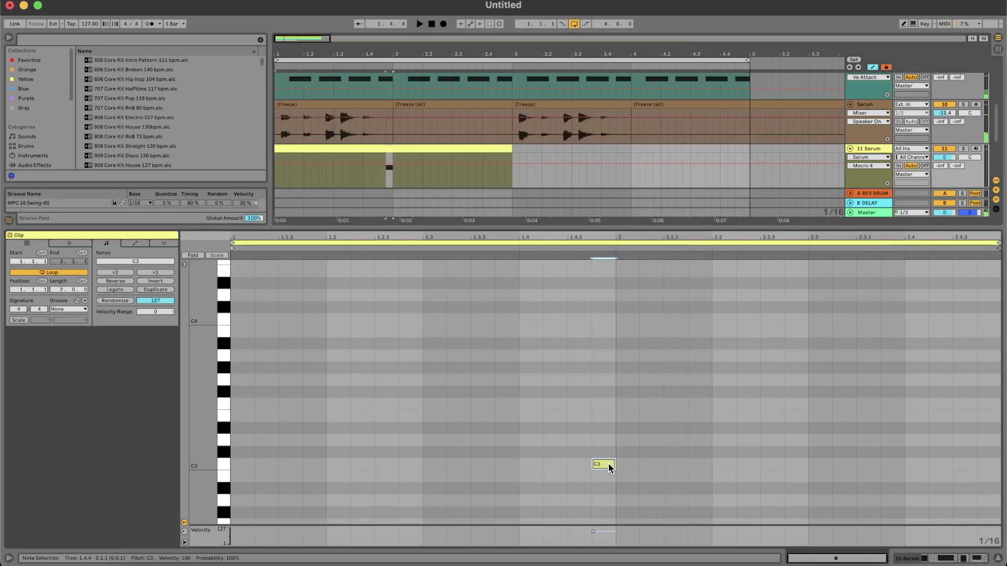
pyautogui.press('space')
pyautogui.press('Left')
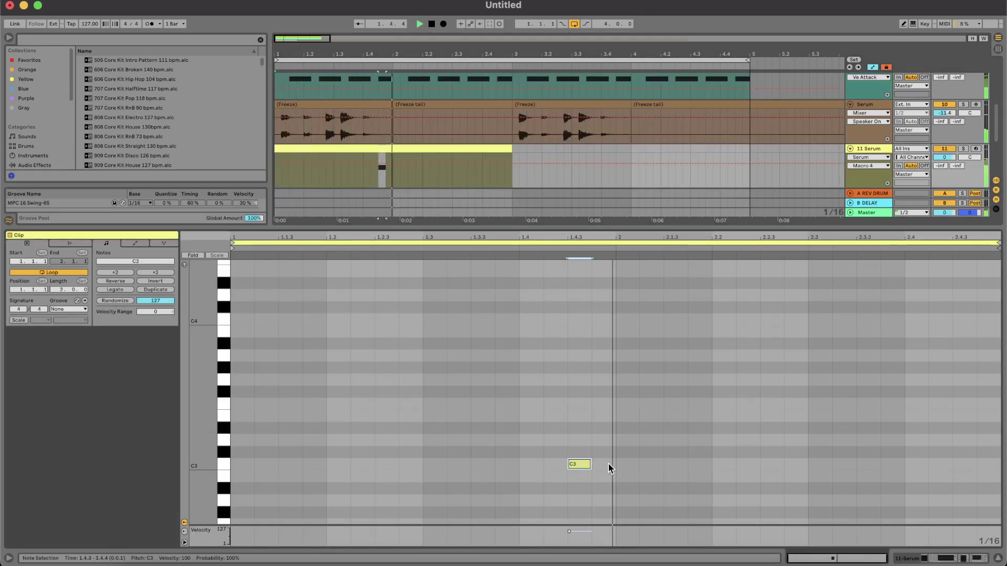
pyautogui.press('Right')
pyautogui.press('Right')
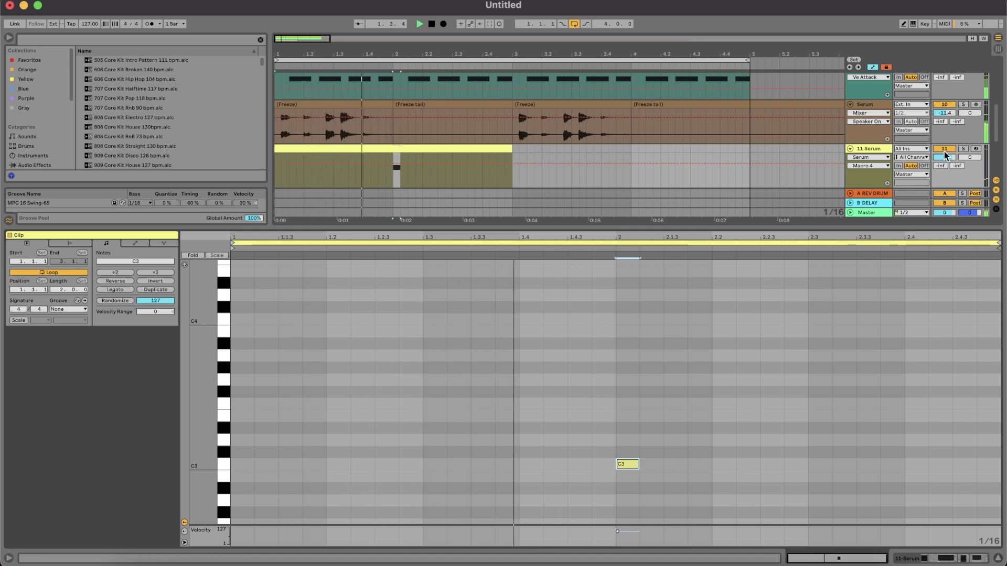
# Step: Set track 11's volume to -14 dB and move the note to C2 at position 1.4.3
pyautogui.moveTo(950, 157); pyautogui.dragTo(950, 175)
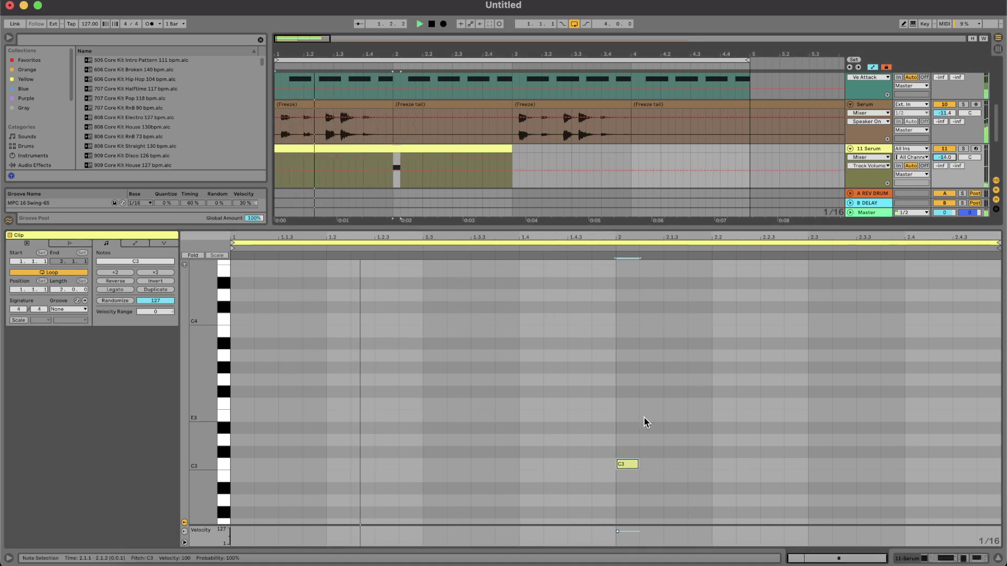
pyautogui.press('Left')
pyautogui.press('Left')
pyautogui.hotkey('shift', 'Down')
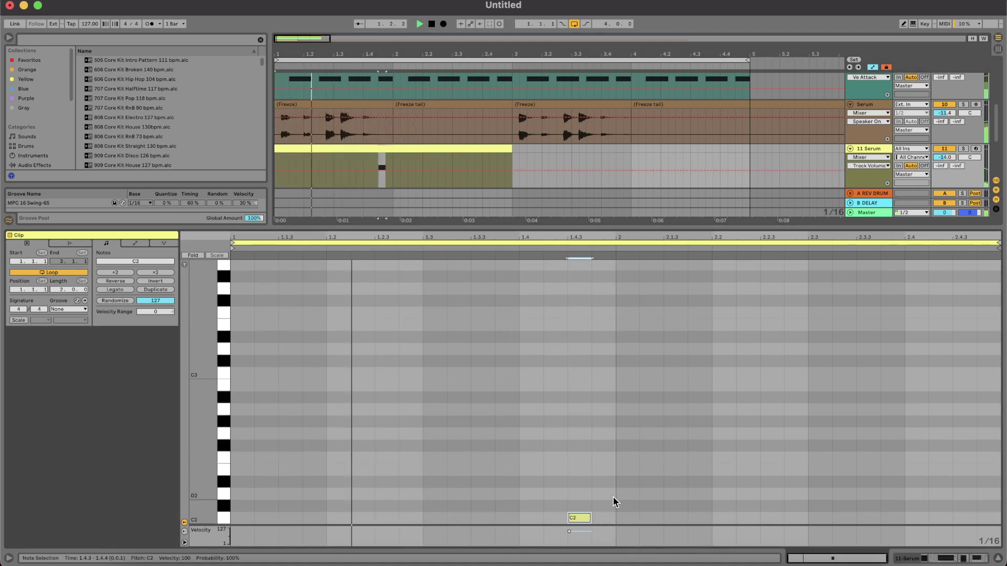
# Step: Shift the note earlier to position 1.3.3 and transpose it down an octave to C1
pyautogui.press('Left')
pyautogui.press('Left')
pyautogui.press('Left')
pyautogui.press('Left')
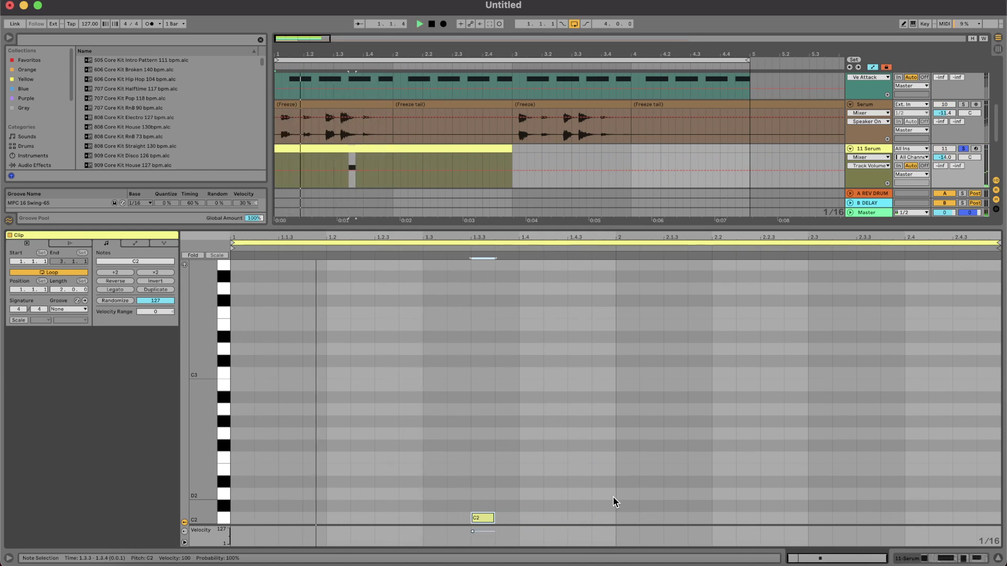
pyautogui.press('Left')
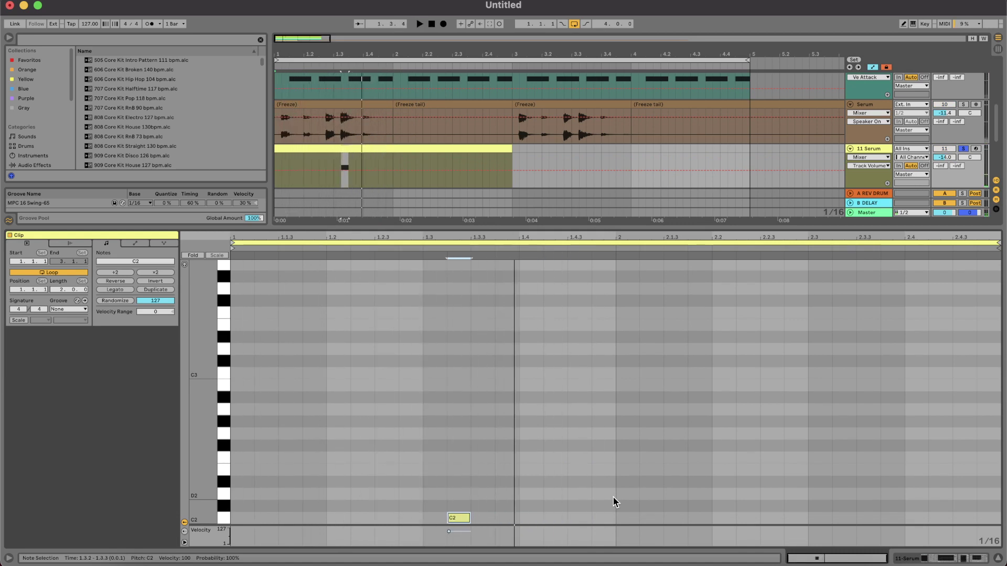
pyautogui.press('Right')
pyautogui.hotkey('shift', 'Down')
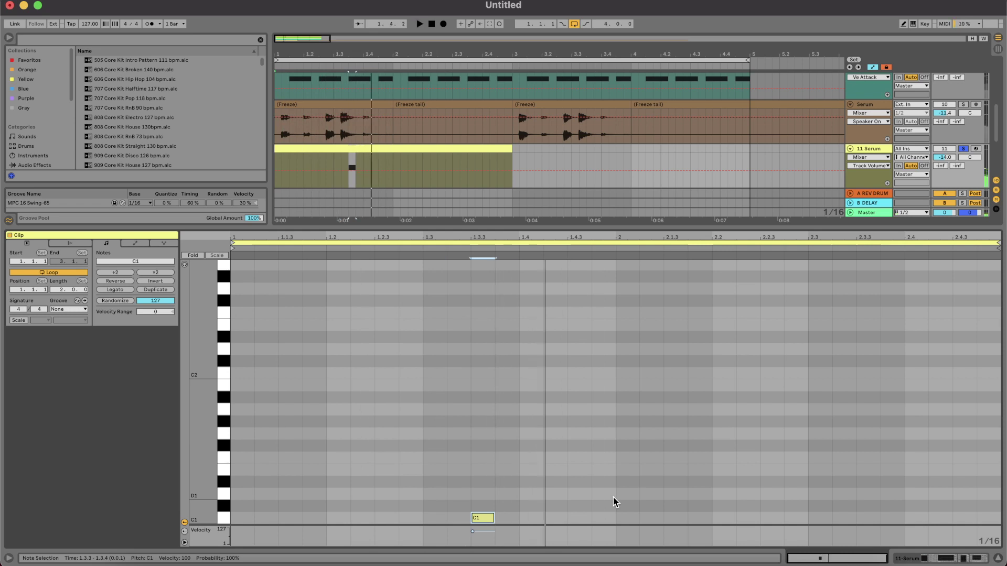
# Step: Move the C1 note to 1.4.3 and lengthen it to an eighth note with the loop playing
pyautogui.press('Right')
pyautogui.press('Right')
pyautogui.press('Right')
pyautogui.press('Right')
pyautogui.press('space')
pyautogui.hotkey('shift', 'Right')
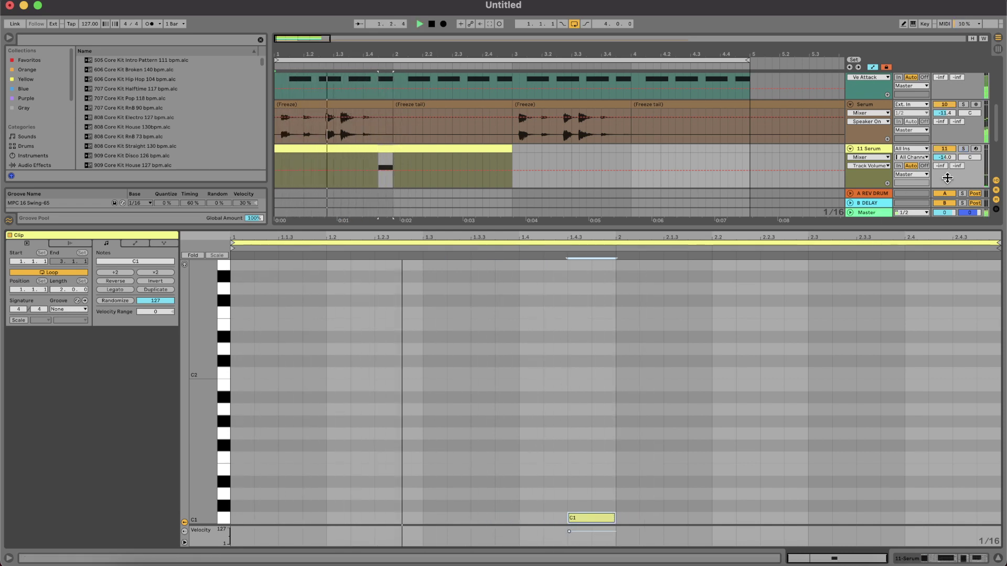
# Step: Set track 11's volume to -10.6 dB and move the C1 note to the start of the clip
pyautogui.moveTo(946, 158); pyautogui.dragTo(946, 150)
pyautogui.press('space')
pyautogui.moveTo(592, 523); pyautogui.dragTo(255, 521)
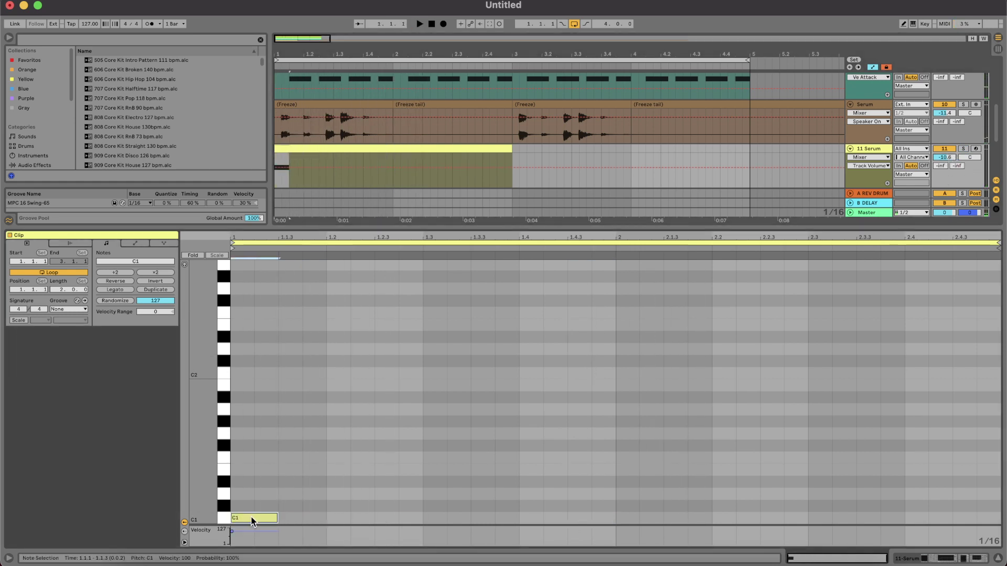
pyautogui.press('space')
# Step: Replace the note with a new C1 note at the clip start, lengthen it to one beat, and audition it soloed and in the mix
pyautogui.press('Delete')
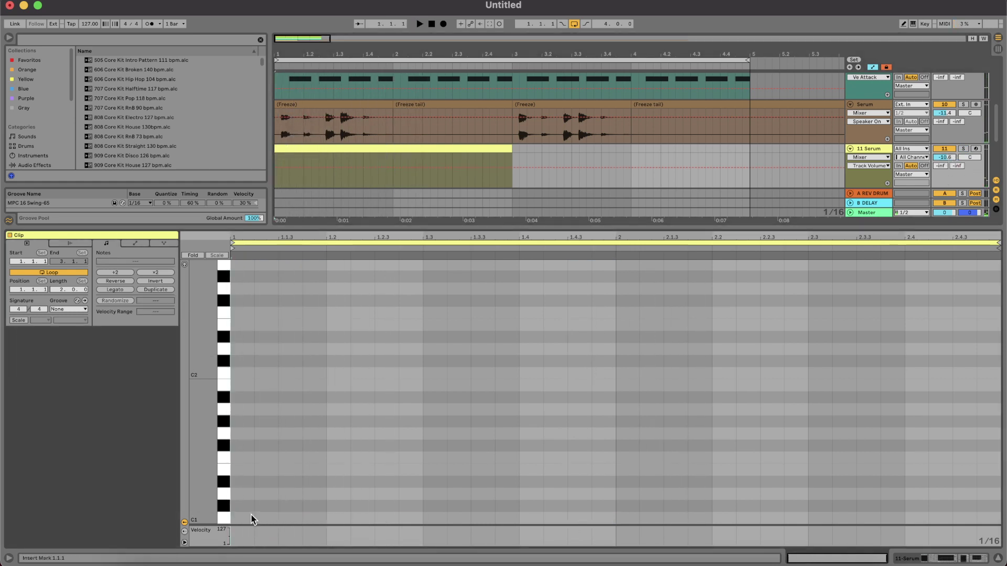
pyautogui.doubleClick(253, 520)
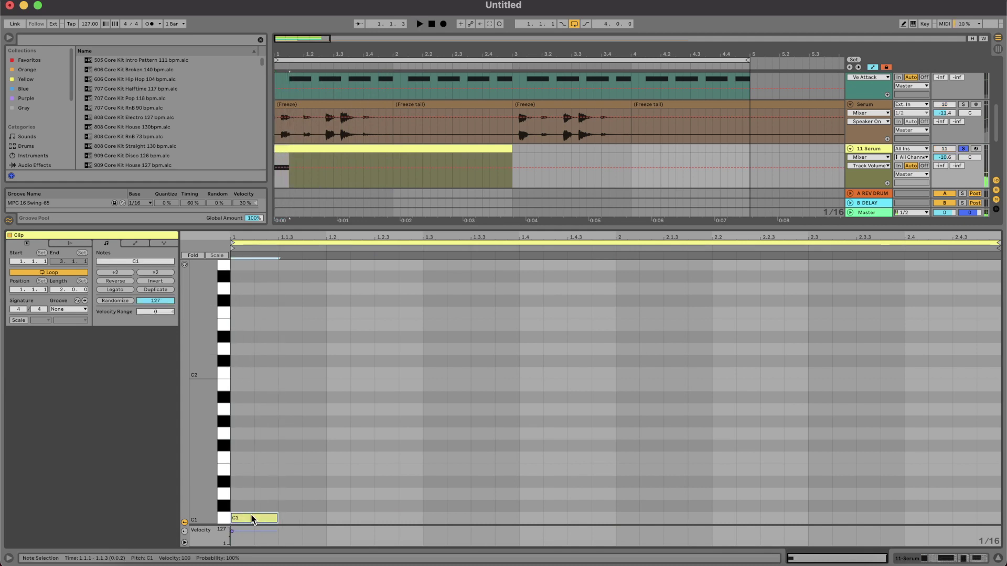
pyautogui.hotkey('shift', 'Right')
pyautogui.hotkey('shift', 'Right')
pyautogui.press('space')
pyautogui.press('space')
pyautogui.press('s')
pyautogui.press('space')
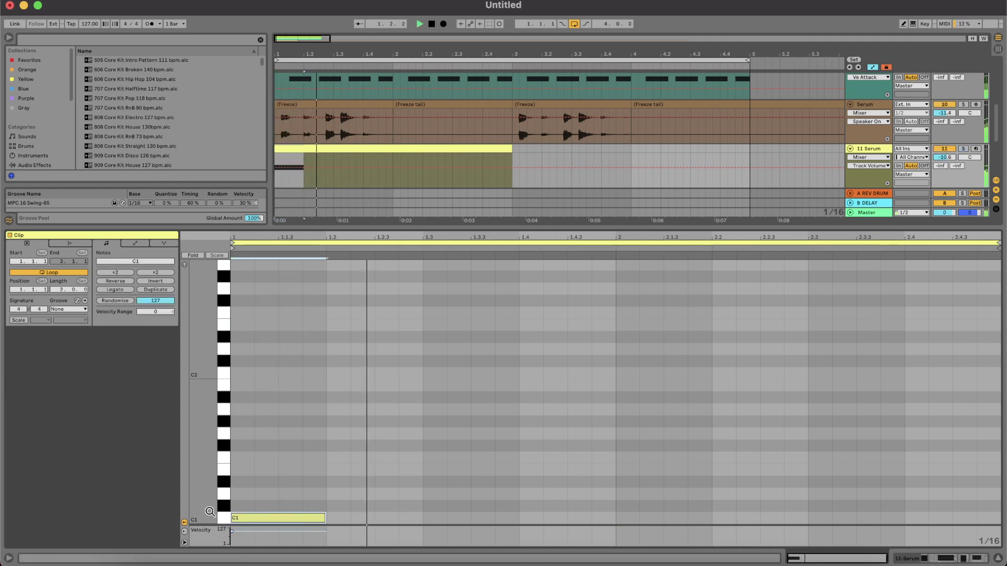
# Step: Transpose the note down to C0, lengthen it to two beats and play it
pyautogui.press('space')
pyautogui.press('space')
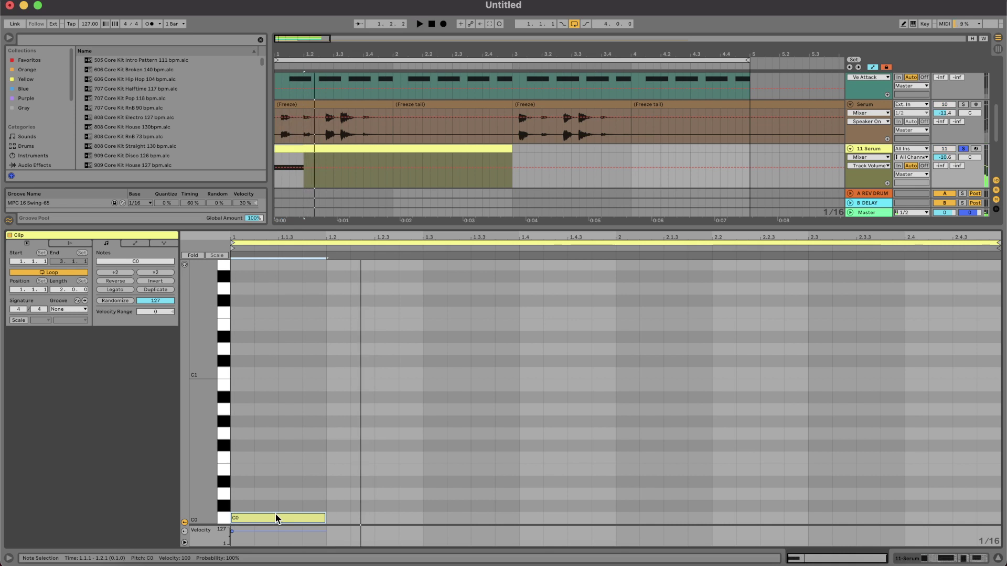
pyautogui.hotkey('shift', 'Right')
pyautogui.hotkey('shift', 'Right')
pyautogui.hotkey('shift', 'Right')
pyautogui.press('space')
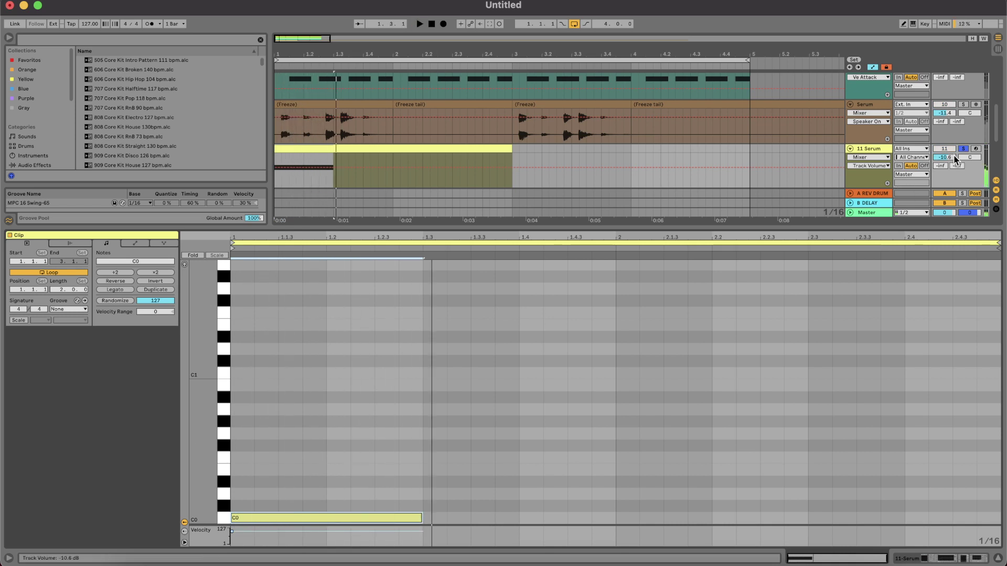
# Step: Set track 11's volume to -16.2 dB and compare the C0 note soloed and with the full loop
pyautogui.moveTo(953, 157)
pyautogui.mouseDown()
pyautogui.moveTo(954, 178)
pyautogui.moveTo(954, 159)
pyautogui.mouseUp()
pyautogui.press('space')
pyautogui.press('space')
pyautogui.press('s')
pyautogui.press('space')
pyautogui.press('space')
pyautogui.press('space')
pyautogui.press('space')
pyautogui.press('space')
pyautogui.click(867, 151)
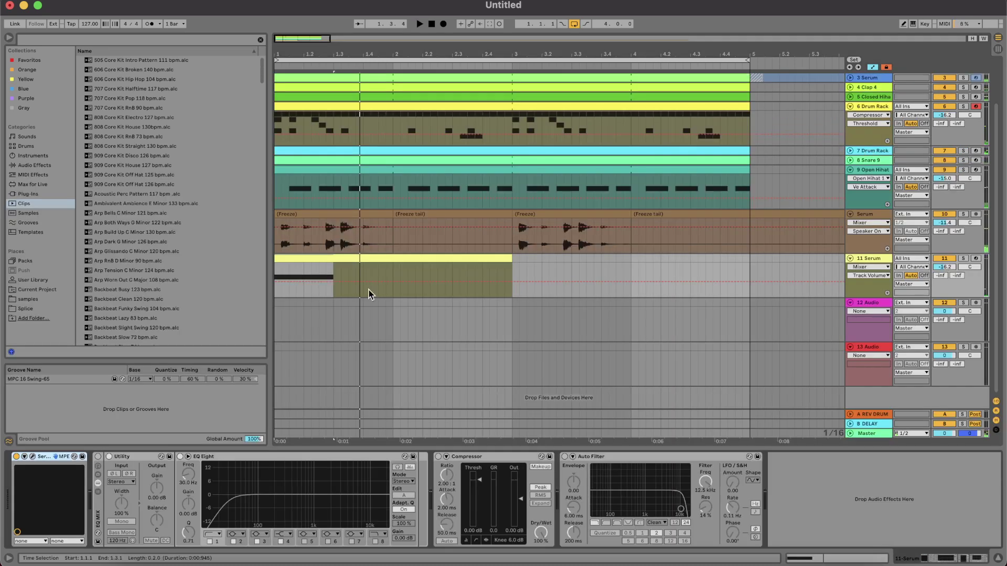
# Step: Replace the C0 note in the track 11 clip with two sixteenth F0 notes at 1.4.4 and 2.1.2, and play the loop
pyautogui.doubleClick(346, 257)
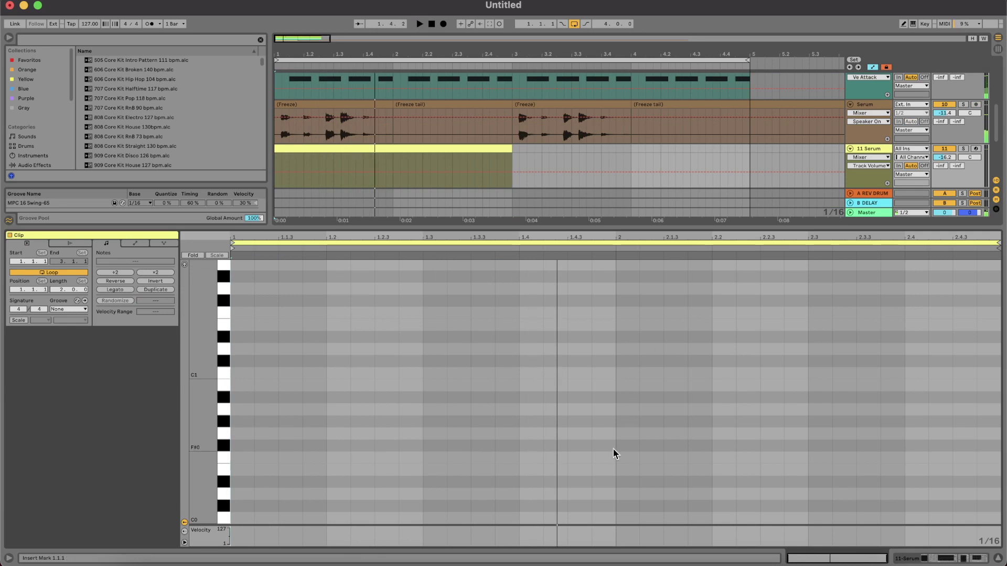
pyautogui.doubleClick(604, 470)
pyautogui.press('Up')
pyautogui.press('super+d')
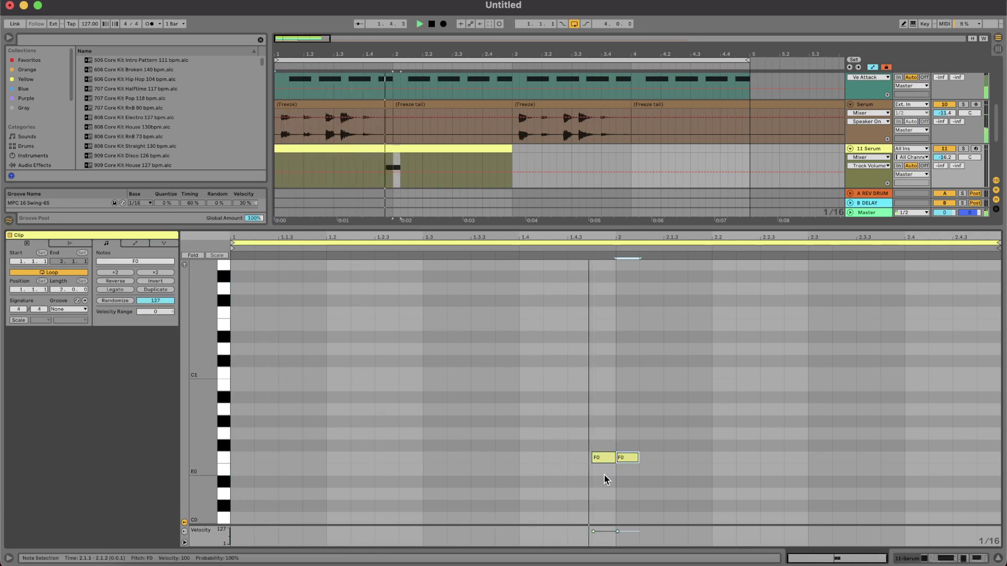
pyautogui.press('space')
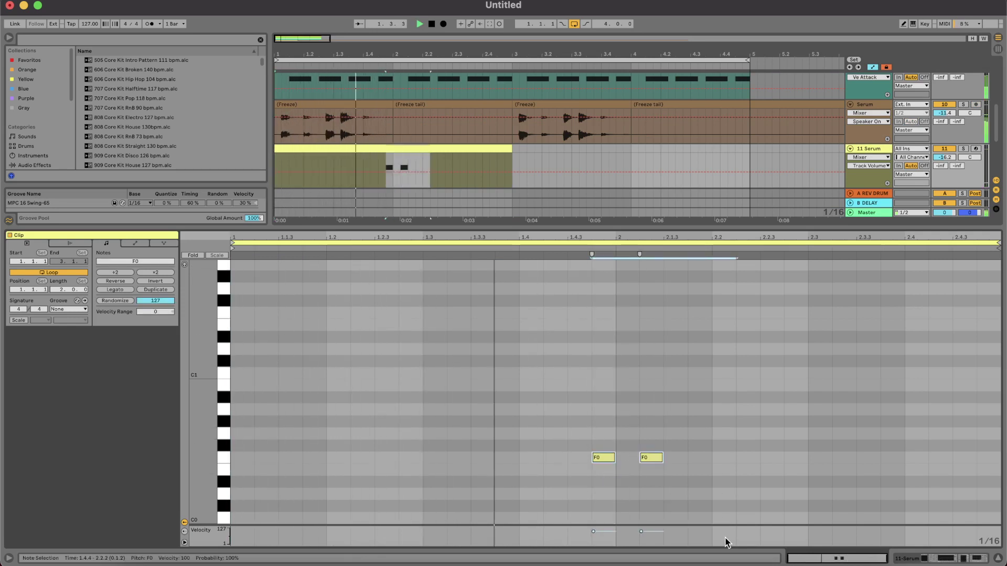
# Step: Transpose both notes to C1 and set track 11's volume to -8.2 dB
pyautogui.press('super+a')
pyautogui.hotkey('shift', 'Up')
pyautogui.press('Down')
pyautogui.press('Down')
pyautogui.press('Down')
pyautogui.press('Down')
pyautogui.press('Down')
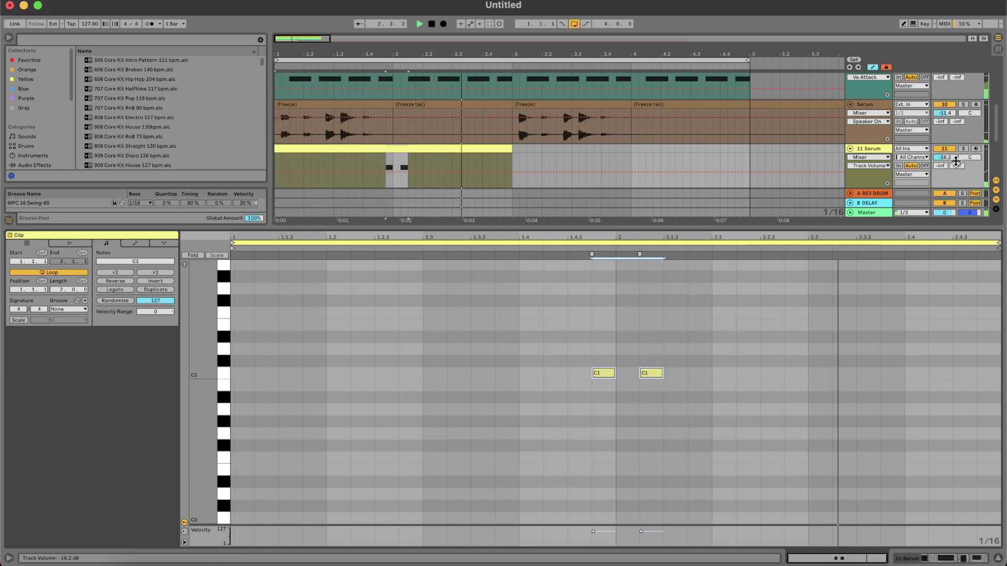
pyautogui.moveTo(948, 157); pyautogui.dragTo(948, 136)
# Step: Reopen Serum on track 11 and step through the Lead Vintage Vibes and Lead Violin presets, dismissing the version messages
pyautogui.doubleClick(879, 150)
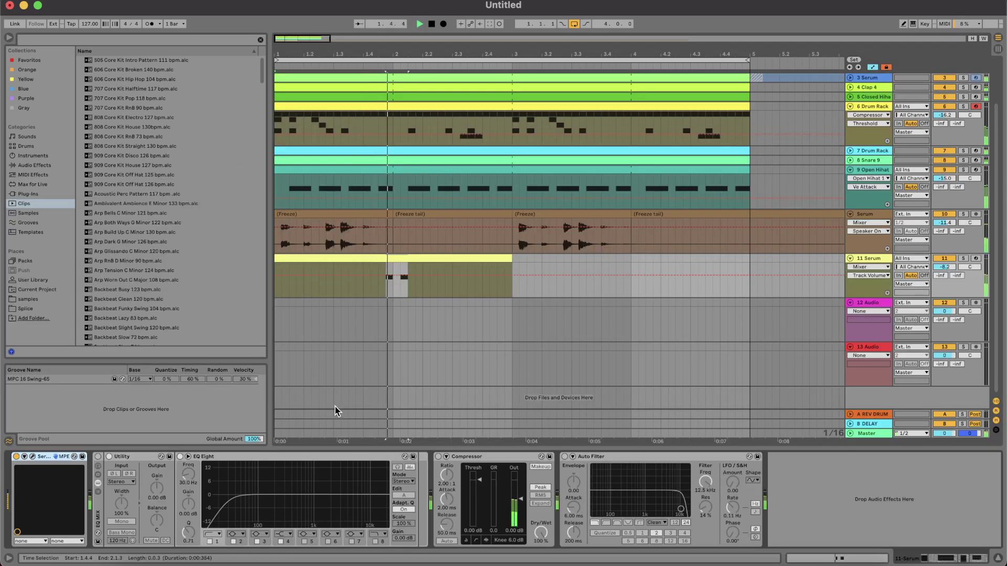
pyautogui.click(33, 457)
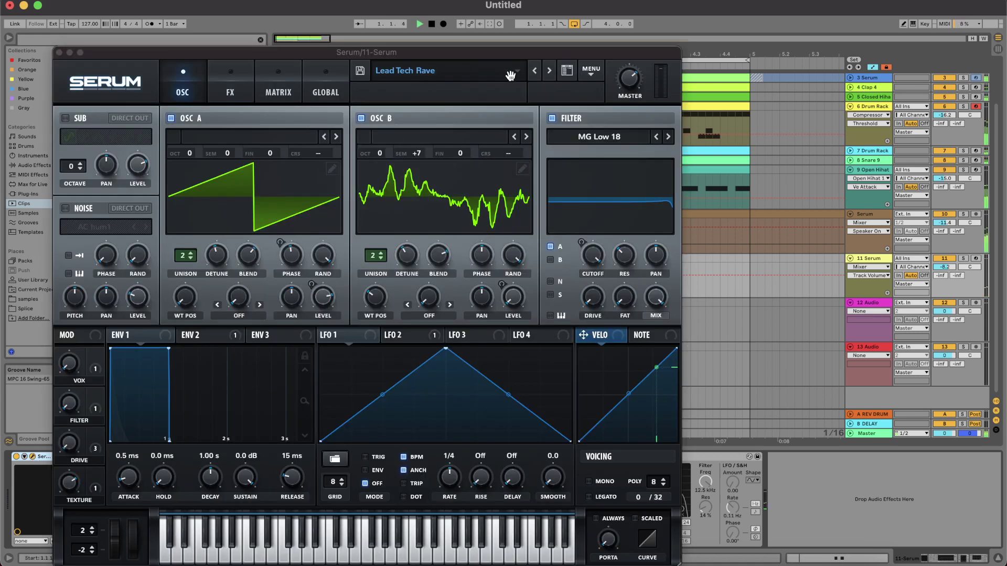
pyautogui.click(548, 70)
pyautogui.click(557, 291)
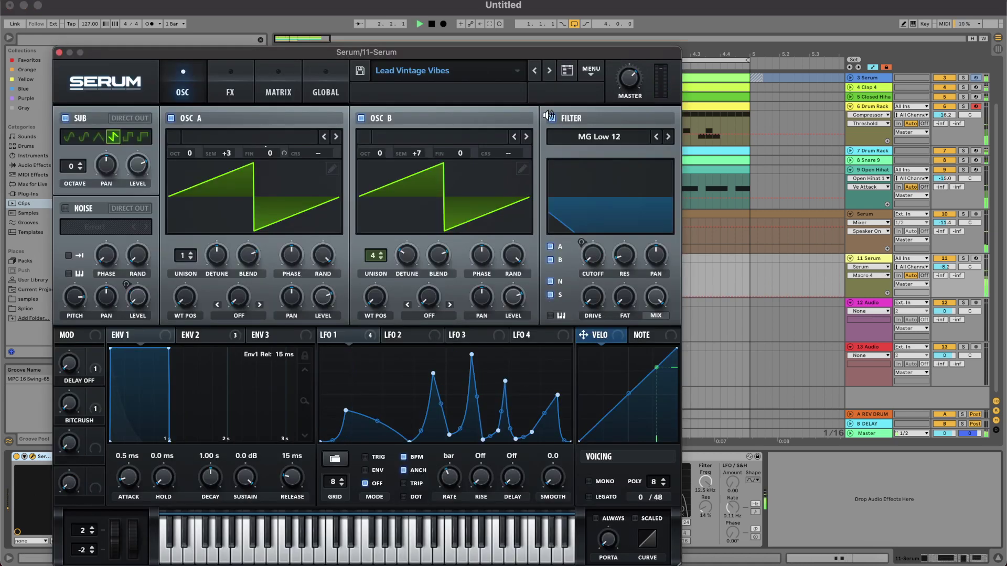
pyautogui.click(548, 70)
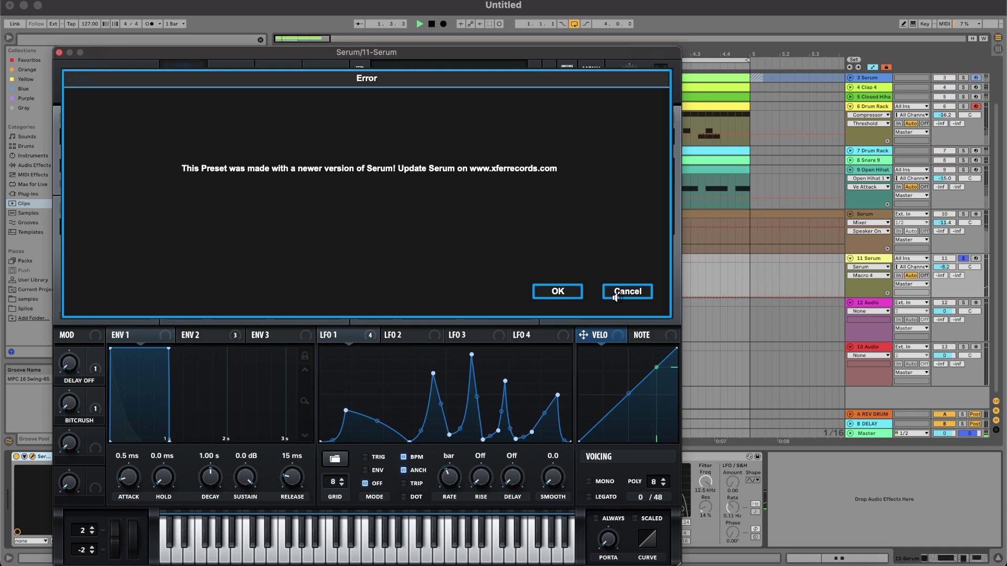
pyautogui.click(557, 292)
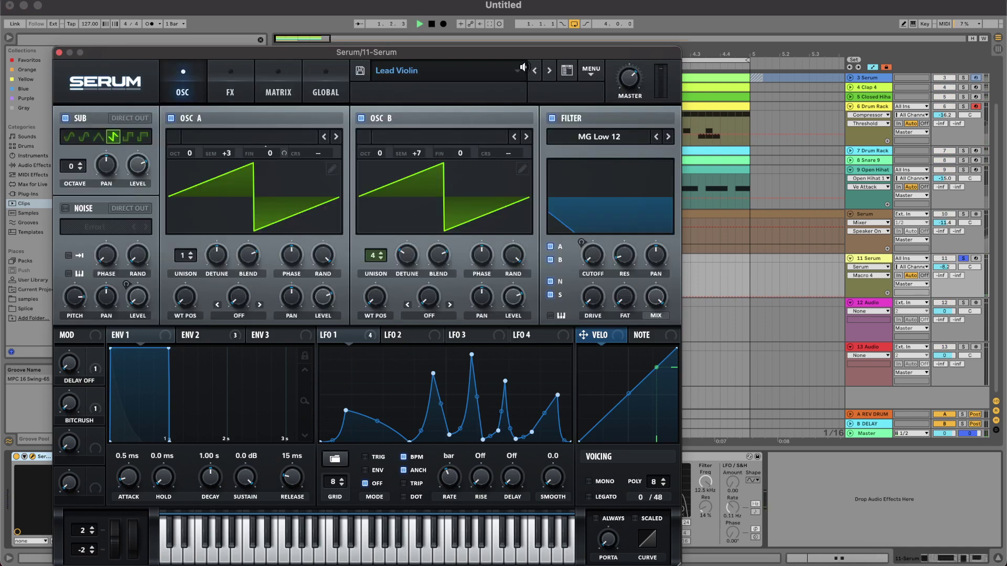
# Step: Advance Serum to the Lead Voxy preset, select the track 11 clip, close the plugin window and stop playback
pyautogui.moveTo(534, 55); pyautogui.dragTo(542, 230)
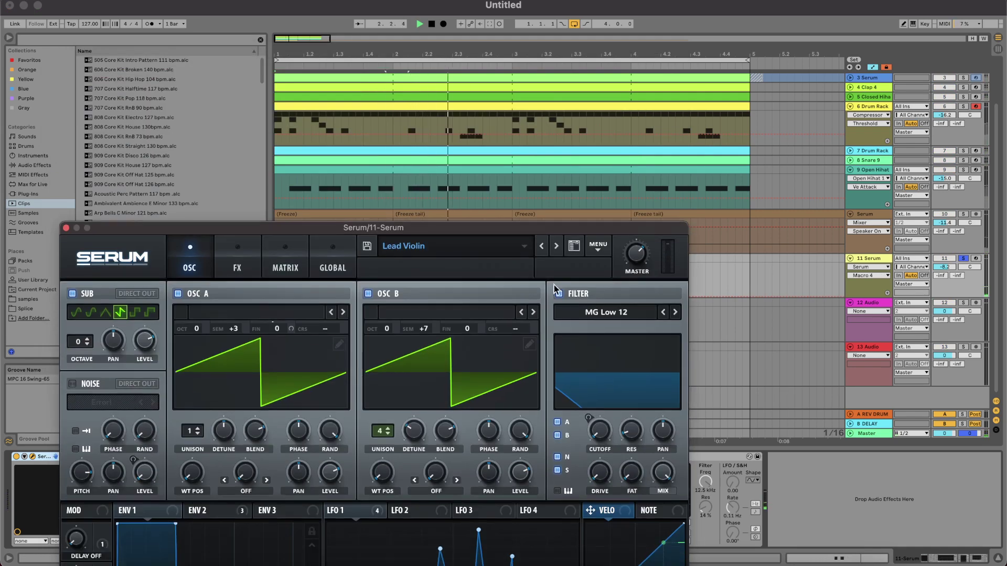
pyautogui.click(556, 246)
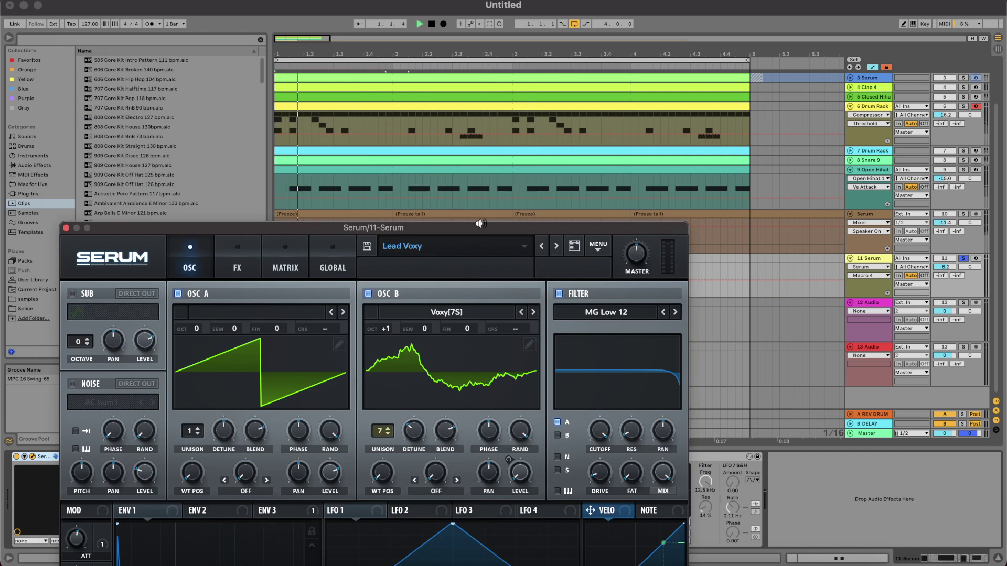
pyautogui.moveTo(481, 224); pyautogui.dragTo(481, 341)
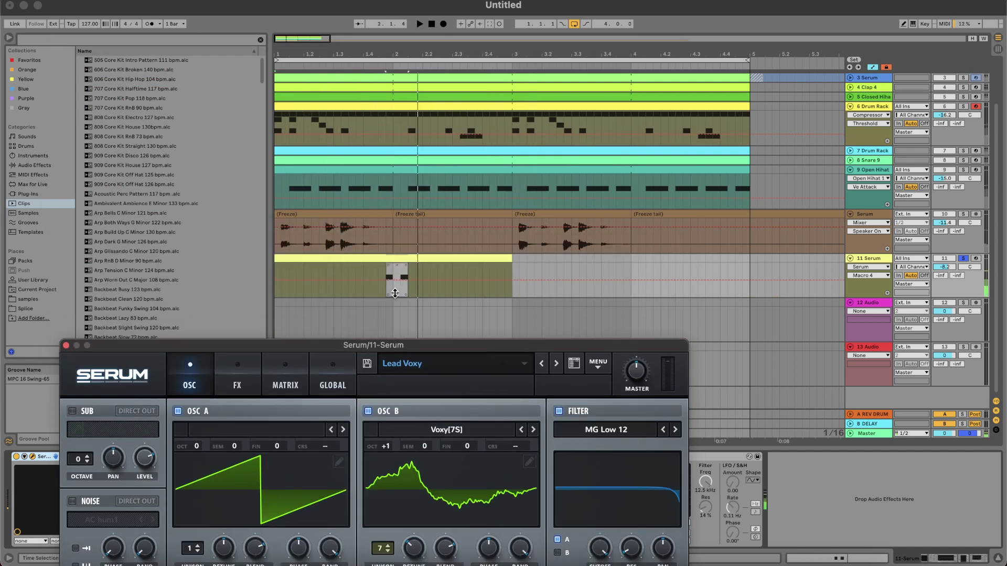
pyautogui.click(452, 253)
pyautogui.click(451, 258)
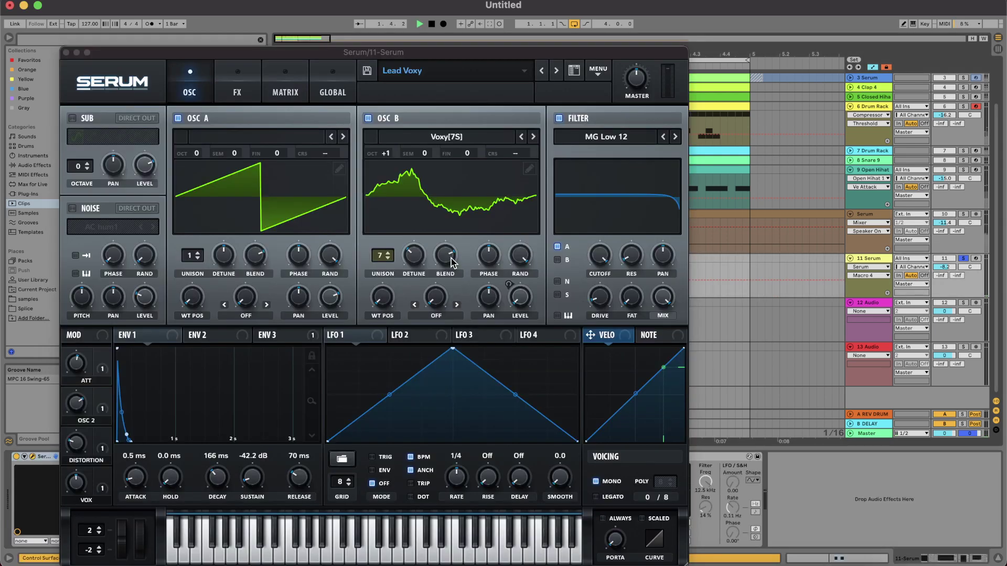
pyautogui.click(66, 52)
pyautogui.press('space')
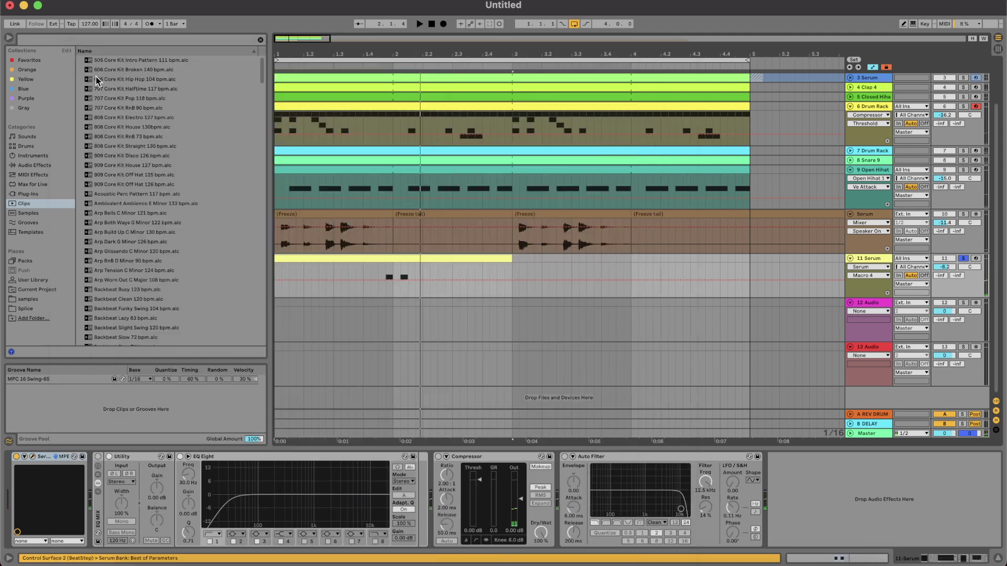
# Step: Transpose both notes in the track 11 clip to C2 and set the track's volume to -7.3 dB
pyautogui.doubleClick(387, 263)
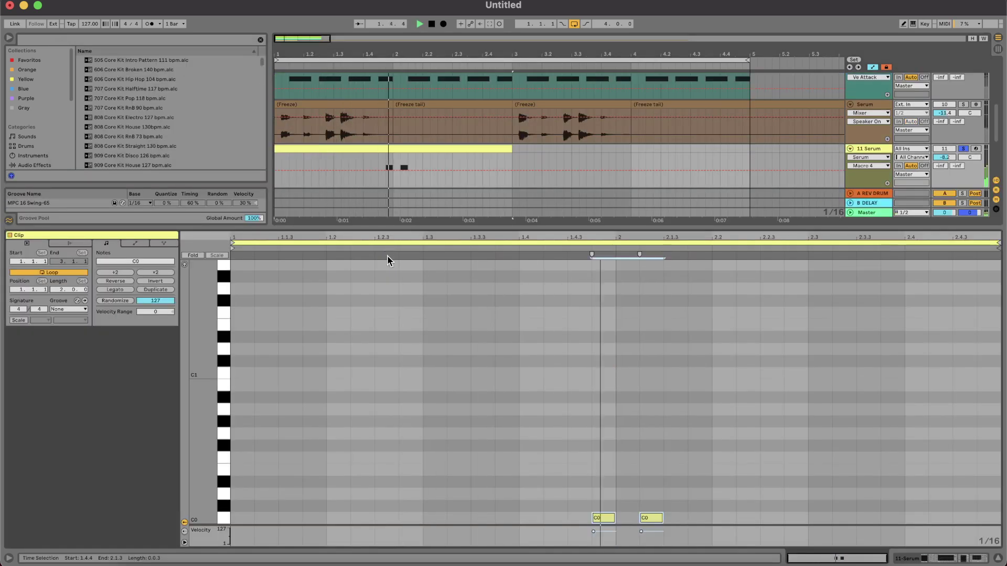
pyautogui.hotkey('shift', 'Up')
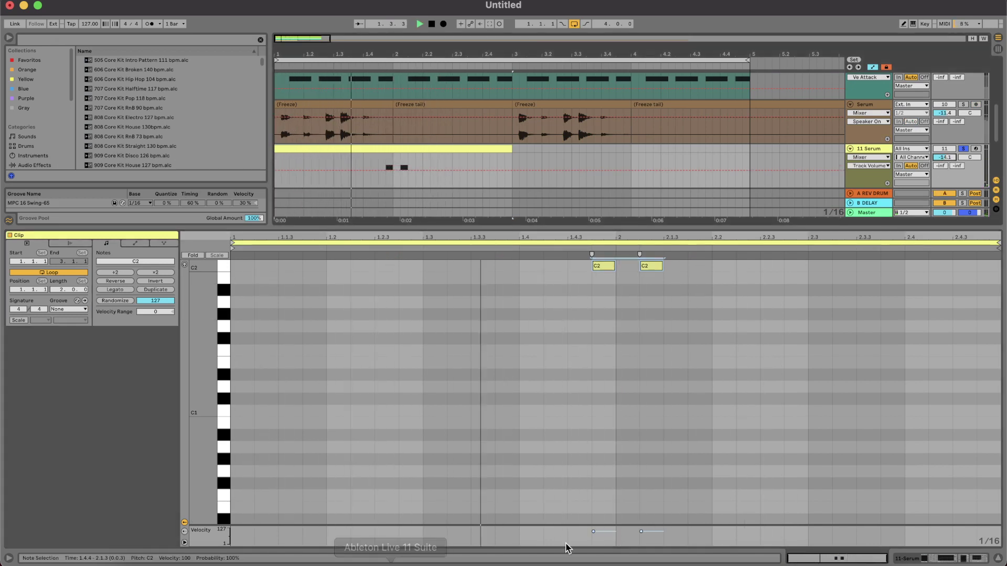
pyautogui.doubleClick(879, 150)
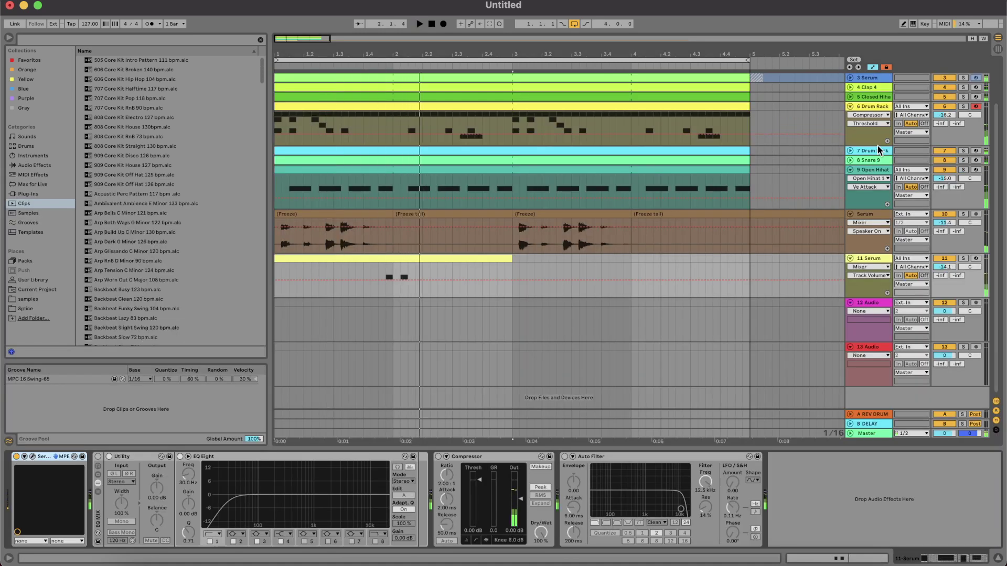
pyautogui.moveTo(945, 267); pyautogui.dragTo(945, 255)
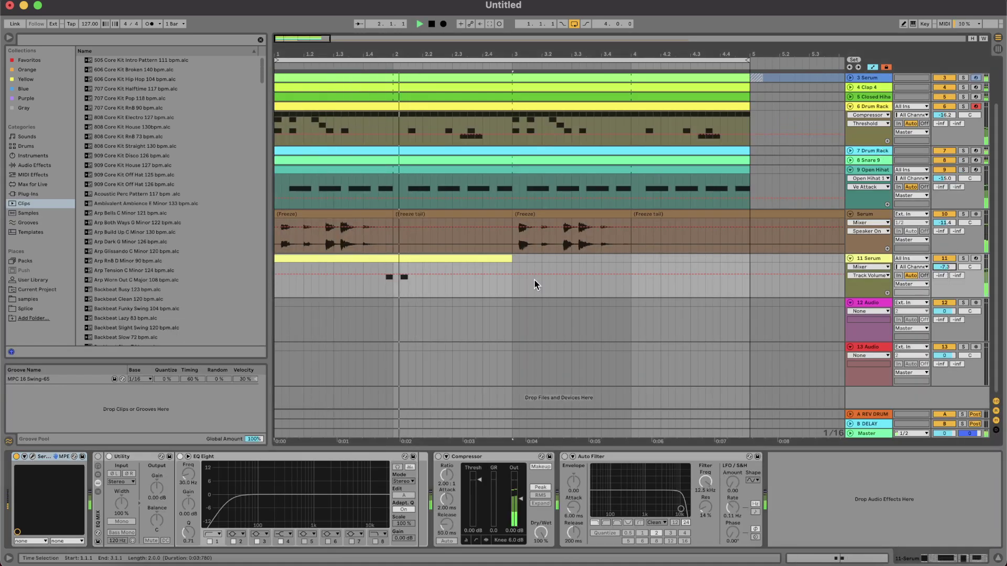
# Step: Reopen Serum on track 11, advance to the Lead Wind preset and close the plugin window
pyautogui.click(33, 457)
pyautogui.click(557, 71)
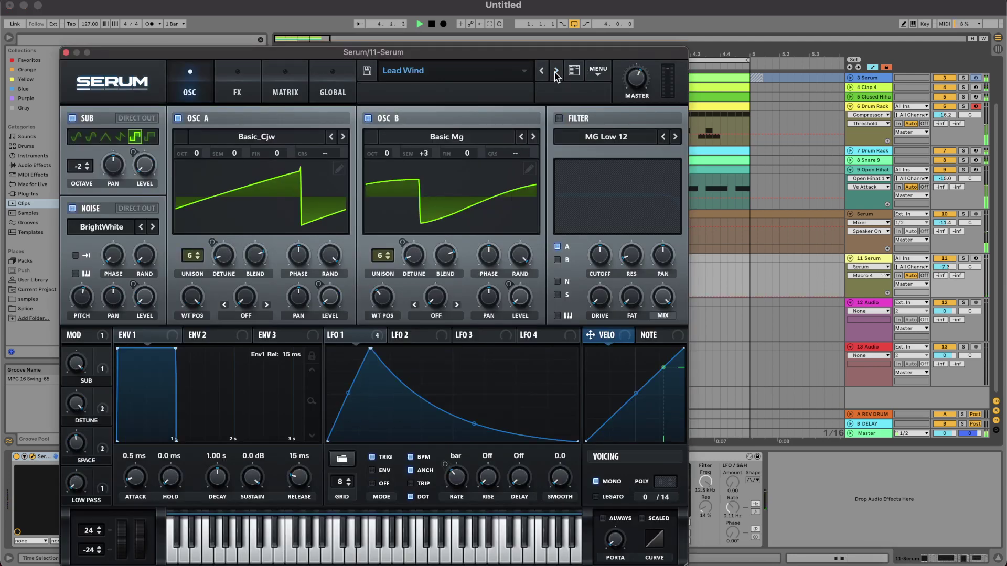
pyautogui.moveTo(563, 54); pyautogui.dragTo(582, 280)
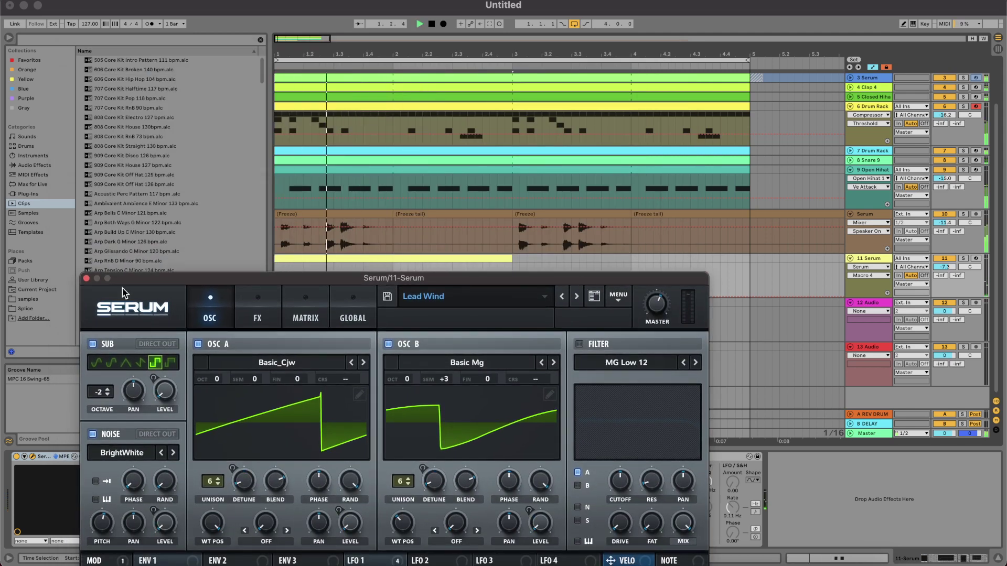
pyautogui.click(87, 279)
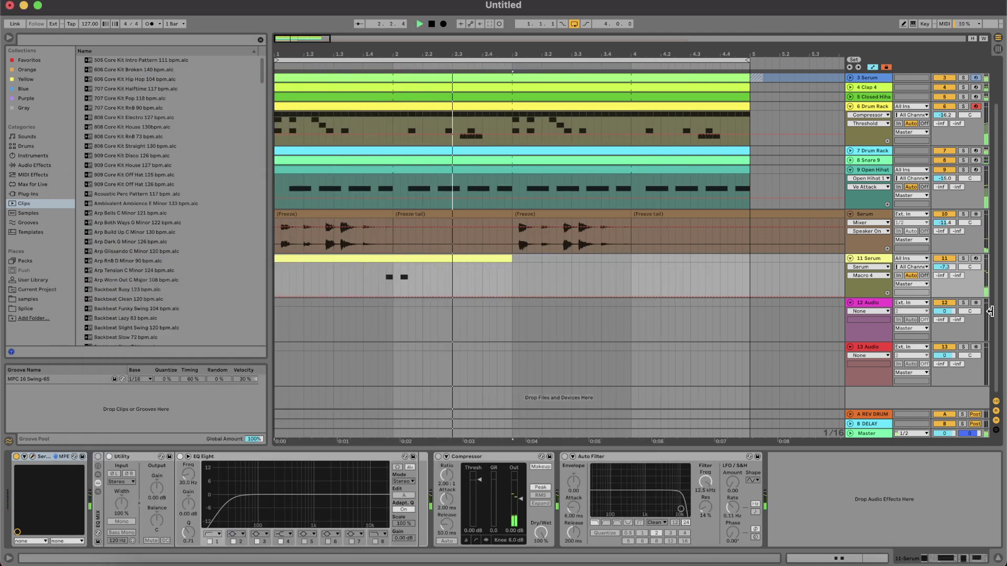
# Step: Duplicate the track 11 clip onto bars 3 and 4, and set the track's volume to -2.0 dB
pyautogui.moveTo(940, 267); pyautogui.dragTo(940, 269)
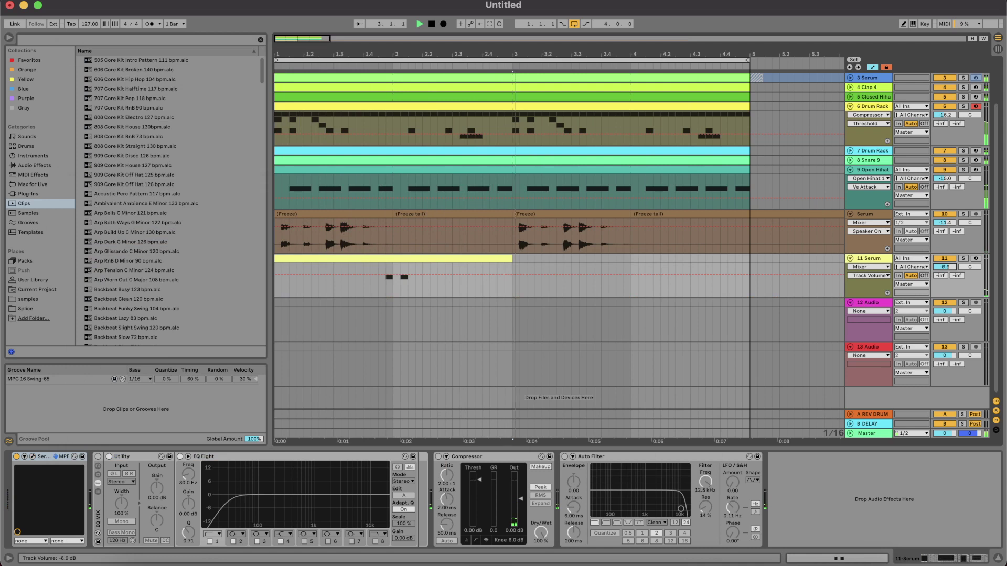
pyautogui.click(468, 259)
pyautogui.press('super+d')
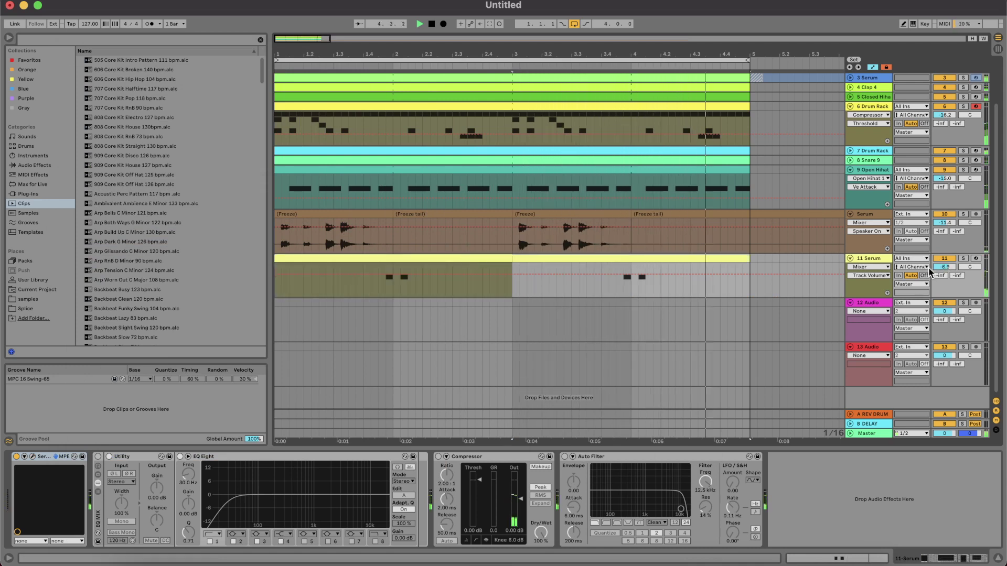
pyautogui.moveTo(937, 267); pyautogui.dragTo(938, 267)
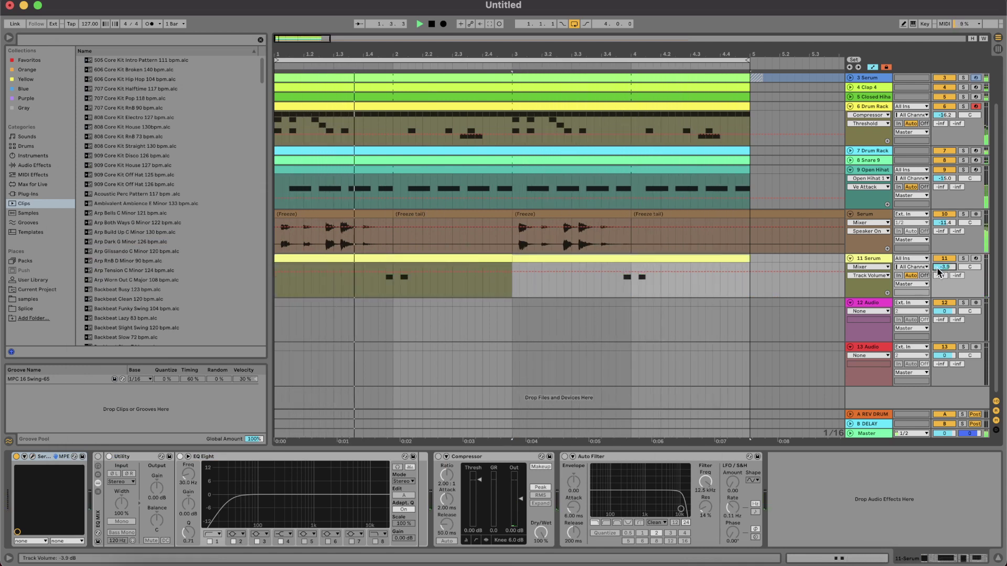
pyautogui.scroll(2, 939, 271)
pyautogui.scroll(4, 939, 271)
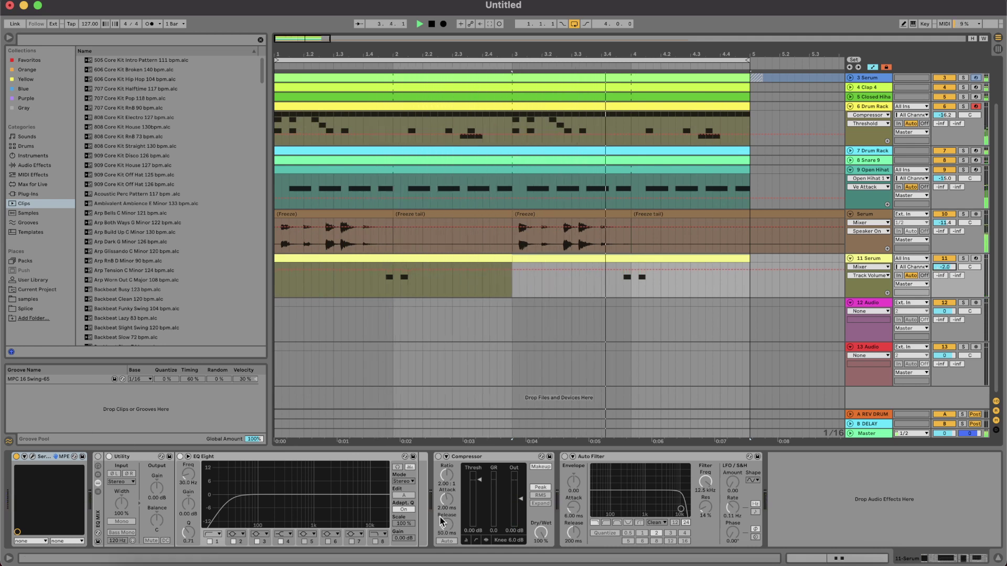
# Step: Enable track 11's Auto Filter at 373 Hz with 40% resonance, and set the track's volume to -3.0 dB
pyautogui.click(564, 456)
pyautogui.moveTo(633, 496); pyautogui.dragTo(631, 497)
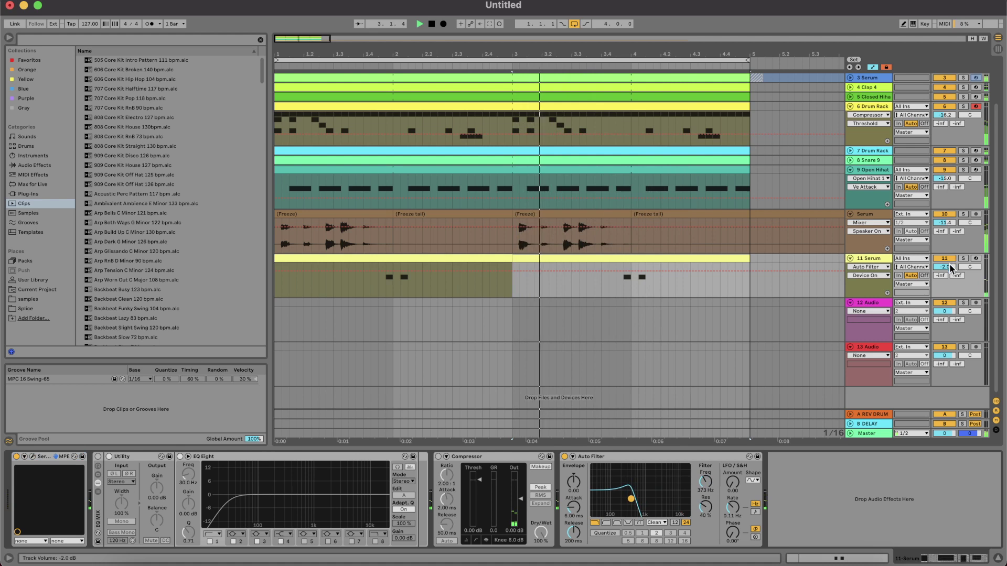
pyautogui.moveTo(947, 267); pyautogui.dragTo(947, 263)
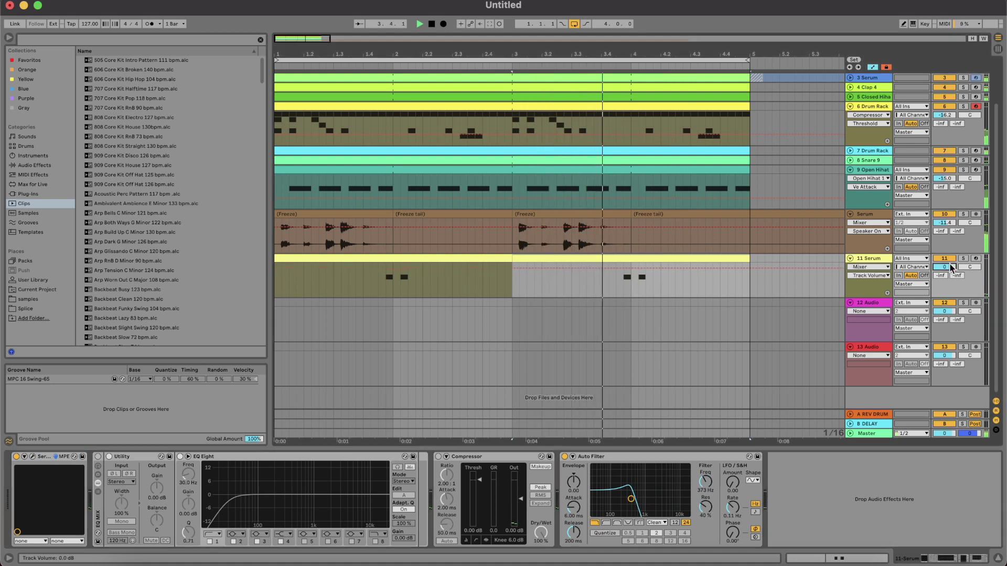
pyautogui.scroll(-3, 951, 267)
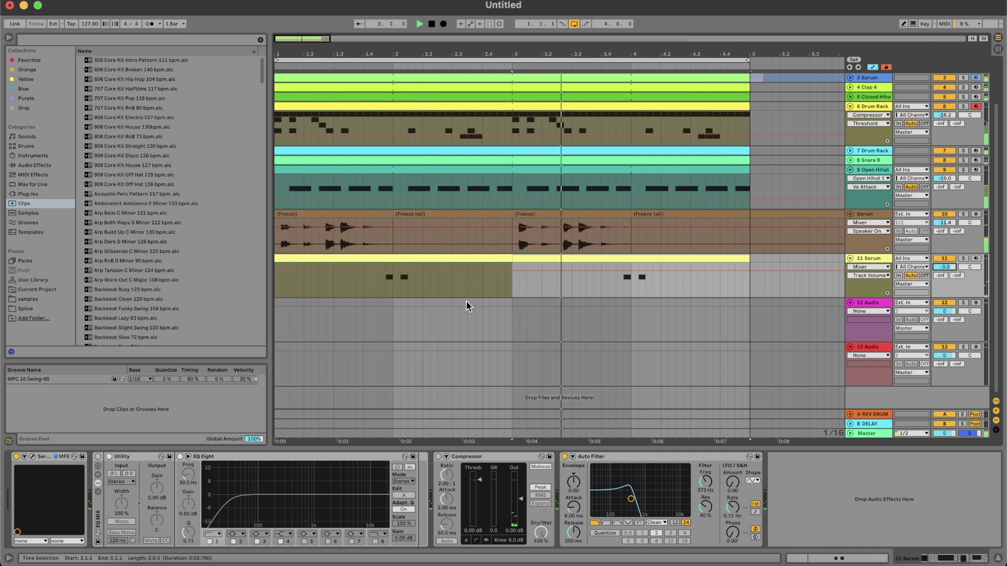
pyautogui.press('space')
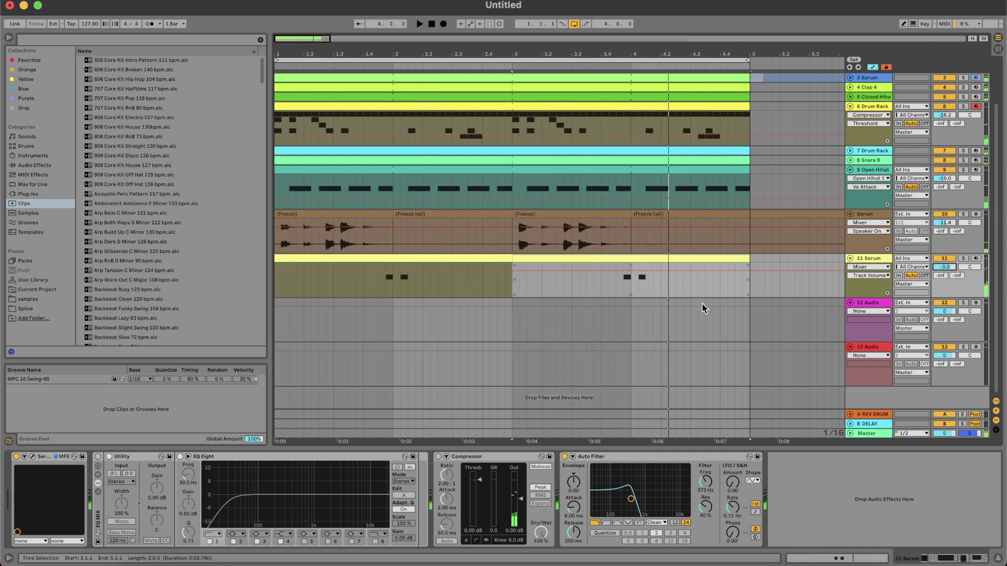
# Step: Turn off track 11's Auto Filter and delete both notes from the first clip
pyautogui.press('space')
pyautogui.press('space')
pyautogui.click(565, 457)
pyautogui.doubleClick(325, 257)
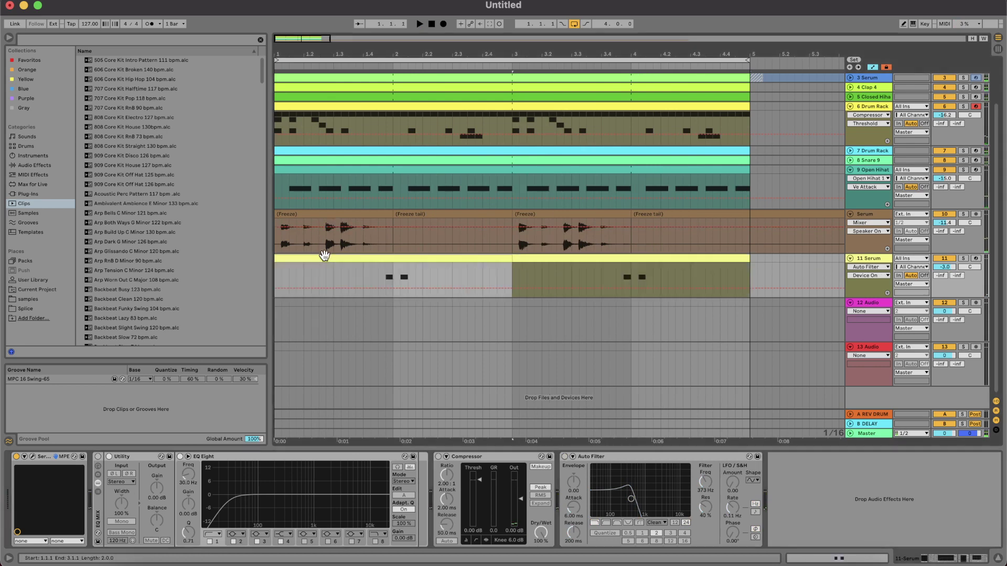
pyautogui.press('space')
pyautogui.press('space')
pyautogui.moveTo(666, 283); pyautogui.dragTo(577, 247)
pyautogui.press('Delete')
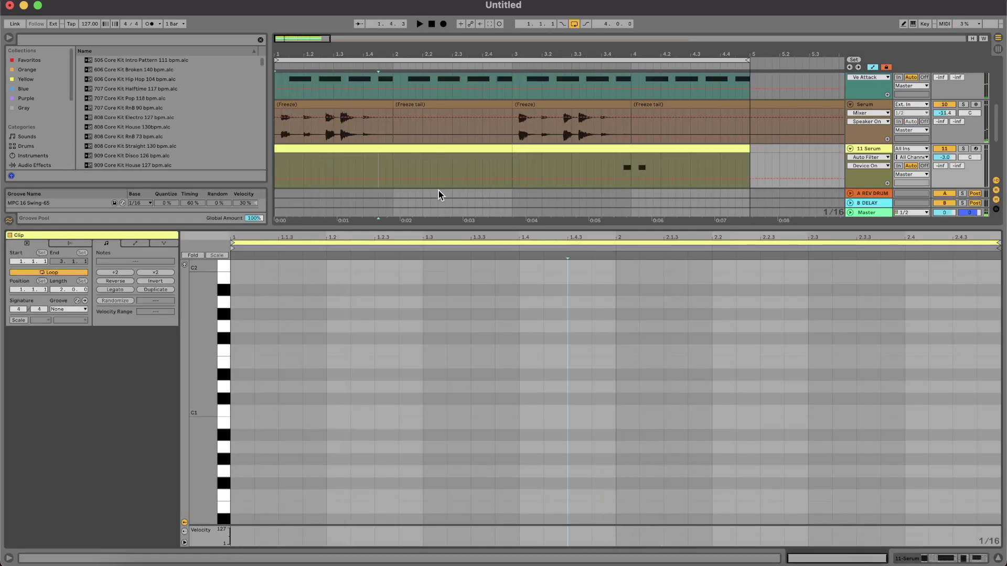
# Step: Add three consecutive sixteenth C2 notes at the start of the first track 11 clip
pyautogui.scroll(4, 236, 356)
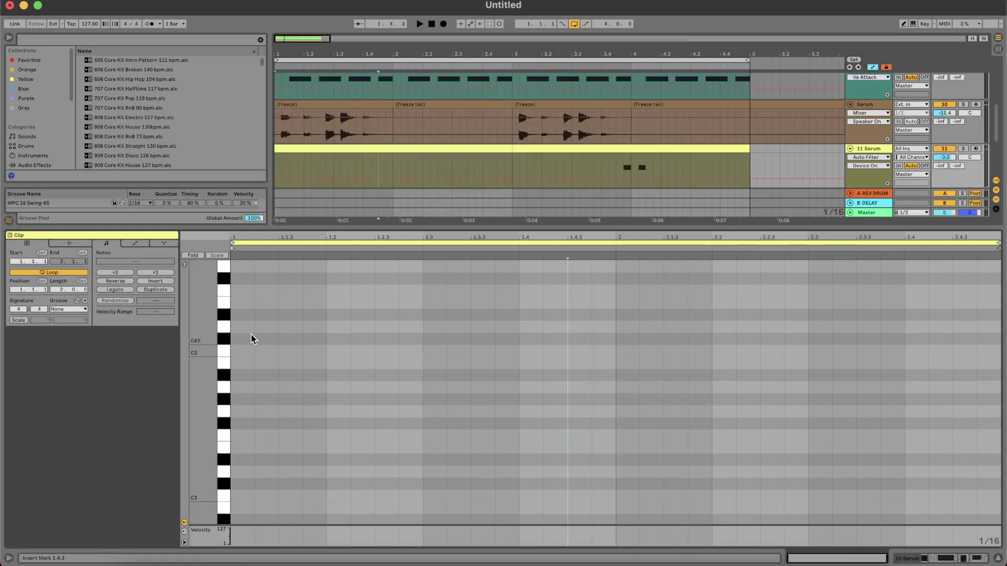
pyautogui.doubleClick(242, 351)
pyautogui.press('super+d')
pyautogui.press('super+d')
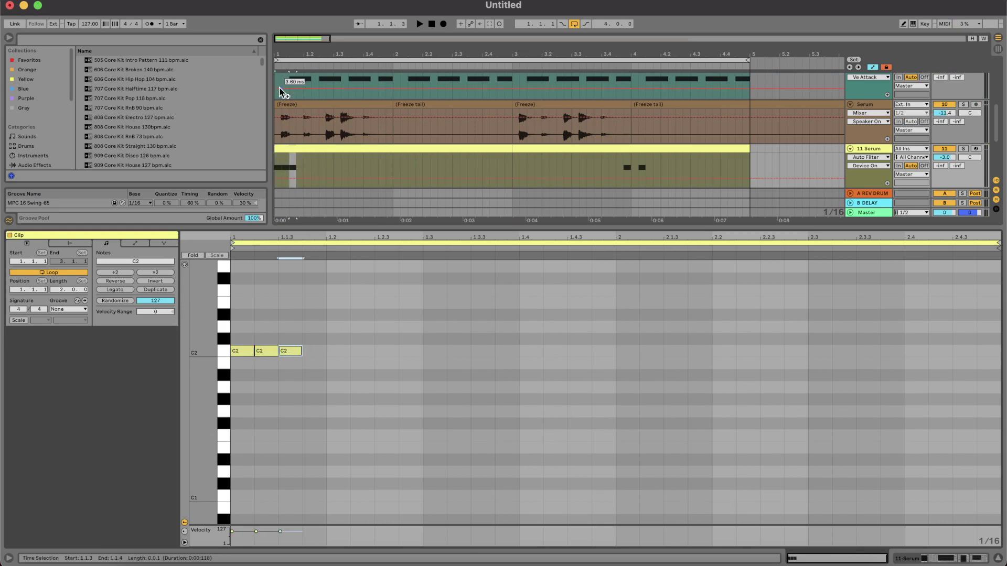
# Step: Delete the first three sixteenths of the frozen Serum clip on track 10 and play from 1.1.1
pyautogui.moveTo(275, 104); pyautogui.dragTo(297, 104)
pyautogui.scroll(-1, 286, 107)
pyautogui.click(277, 98)
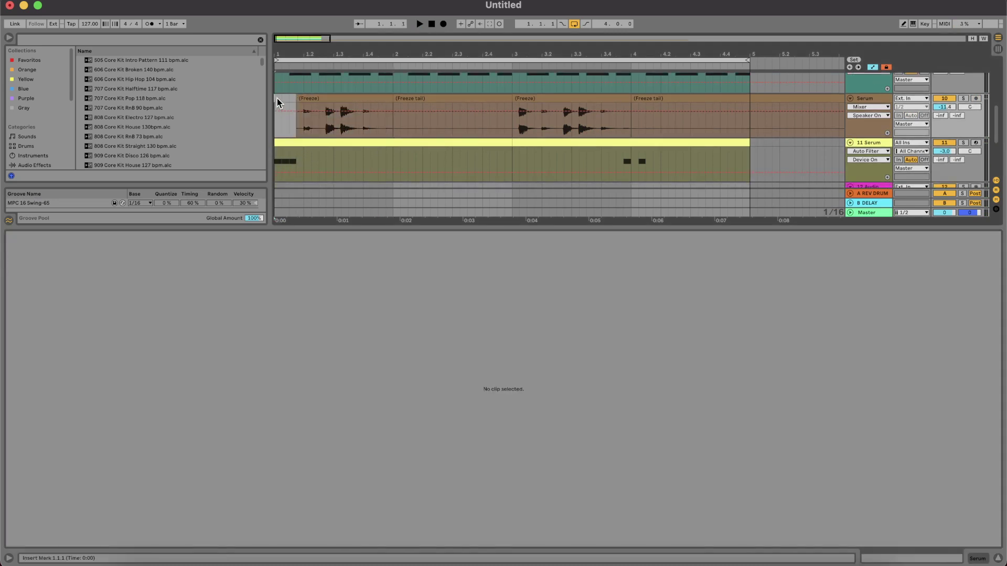
pyautogui.press('space')
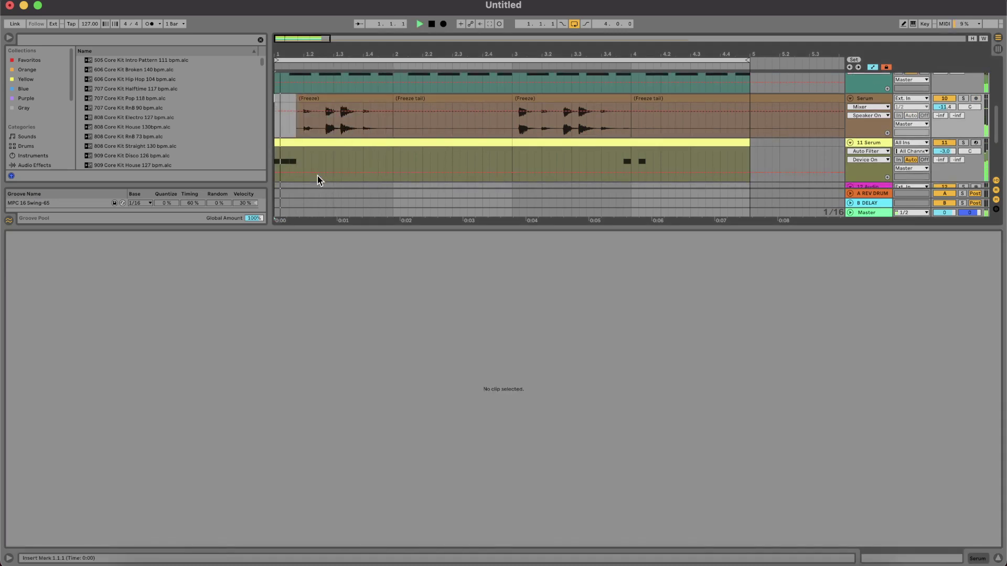
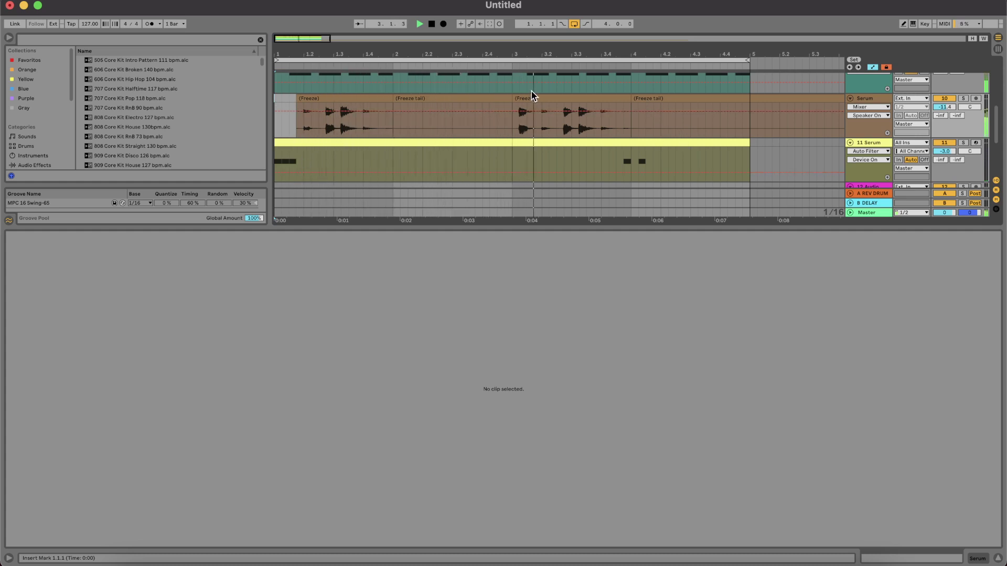
# Step: Solo track 11 and play its first clip from the start
pyautogui.click(671, 142)
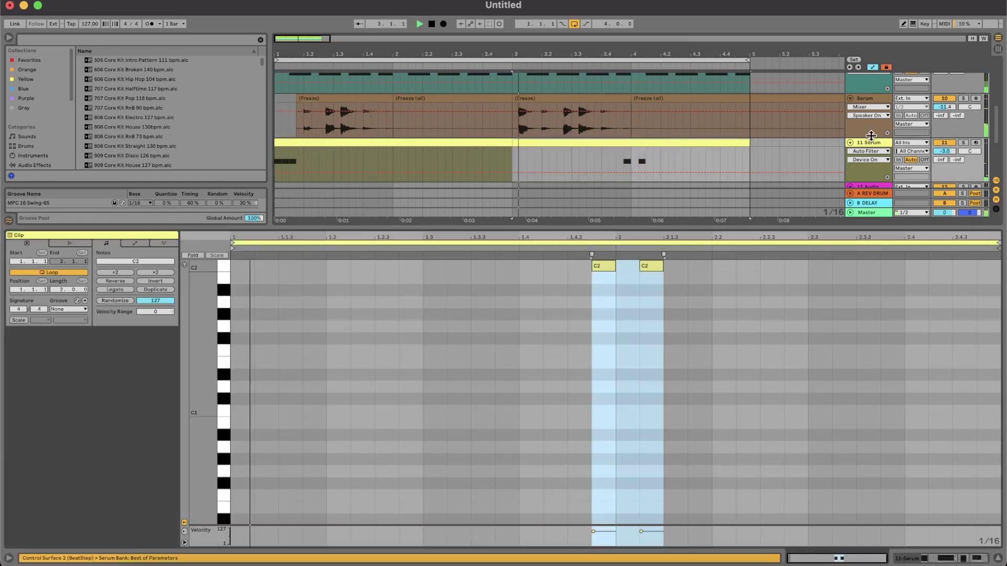
pyautogui.doubleClick(871, 142)
pyautogui.press('s')
pyautogui.press('space')
pyautogui.press('space')
pyautogui.click(330, 258)
pyautogui.press('space')
pyautogui.press('space')
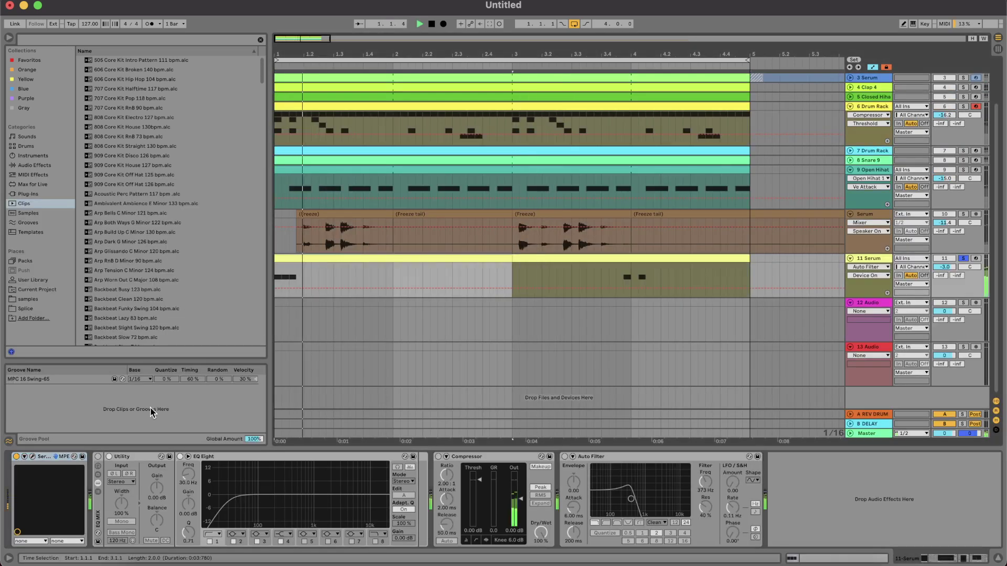
# Step: Reopen Serum on track 11 and step back through Lead Violin and Lead Vintage Vibes to Lead Tech Rave, dismissing the version messages
pyautogui.click(33, 456)
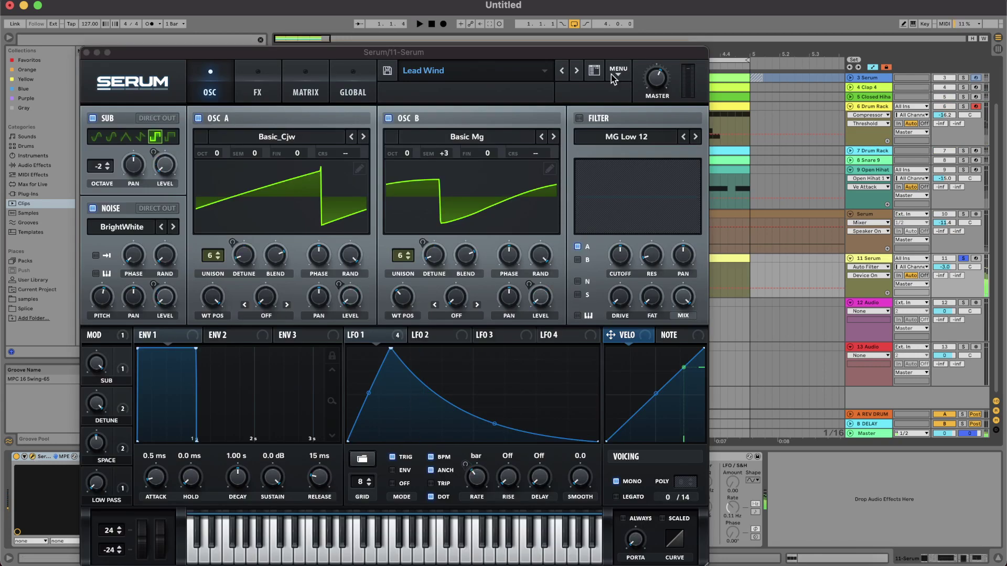
pyautogui.click(566, 74)
pyautogui.click(565, 72)
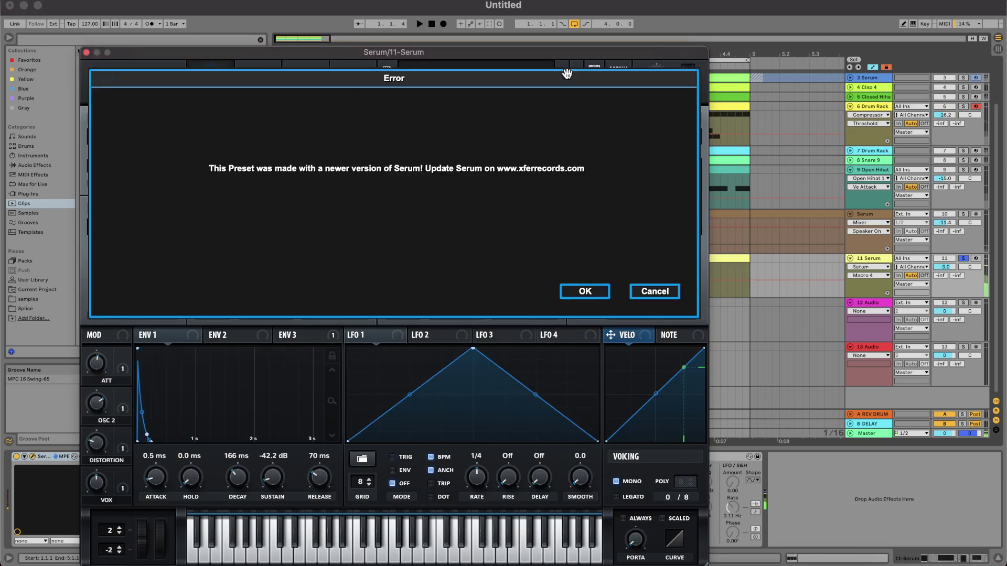
pyautogui.click(584, 291)
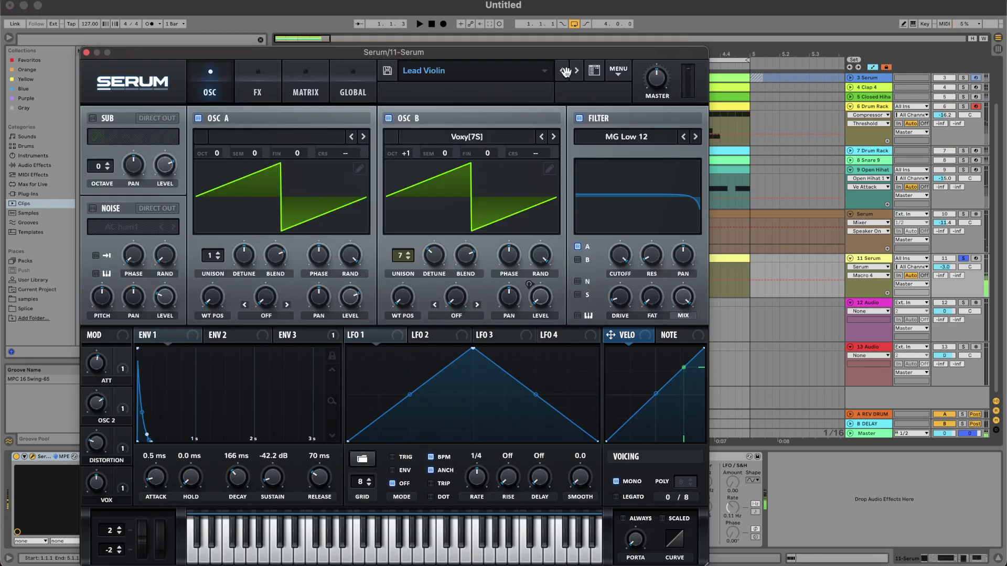
pyautogui.click(565, 72)
pyautogui.click(583, 290)
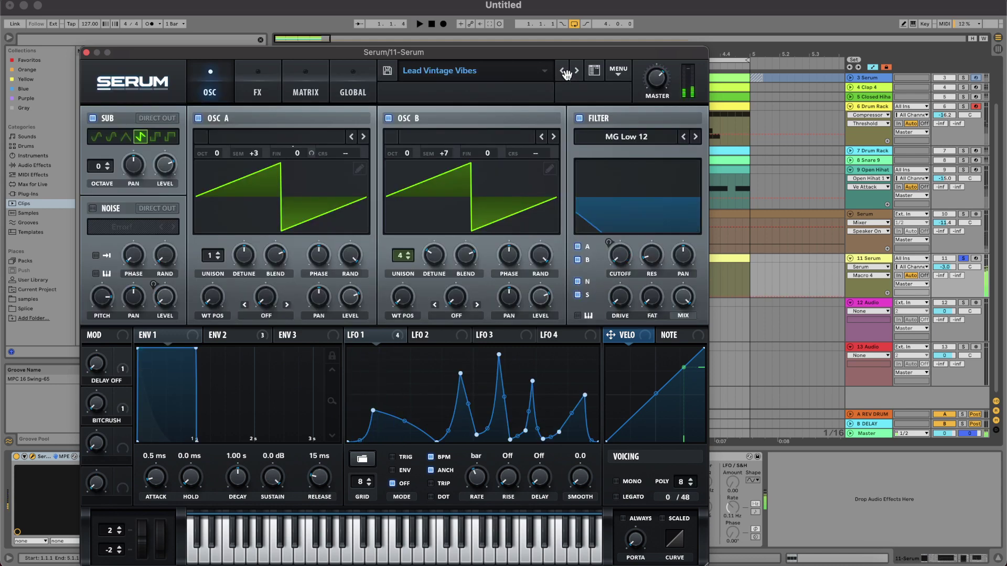
pyautogui.click(565, 73)
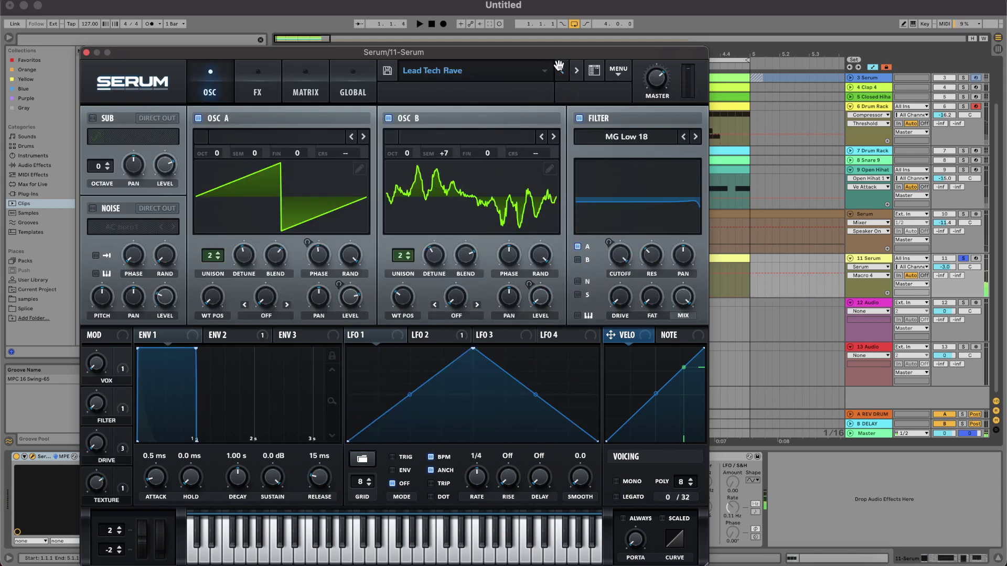
# Step: Step Serum back through the Lead Soft House preset to Lead Shock, dismissing the version messages while auditioning the notes
pyautogui.click(559, 66)
pyautogui.click(560, 66)
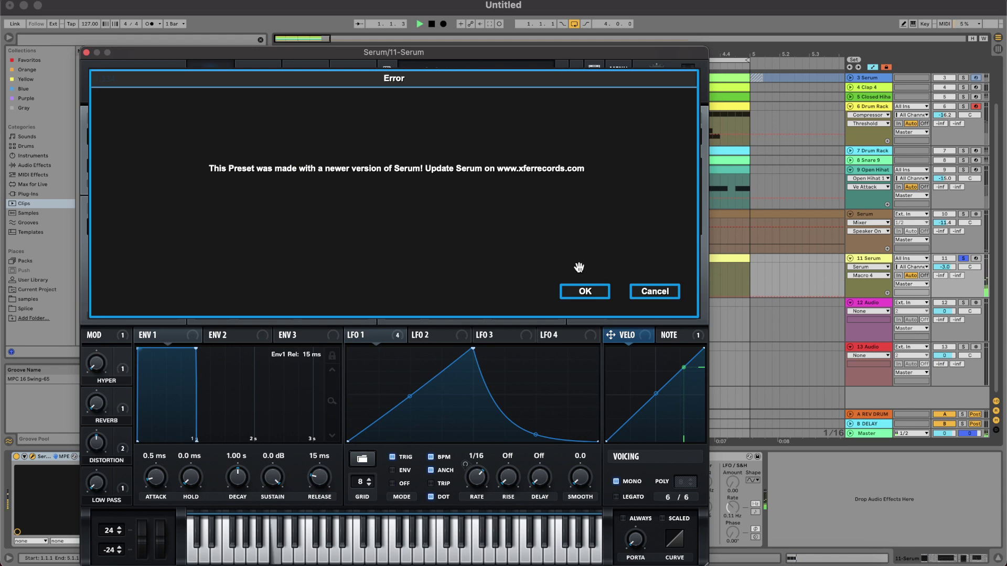
pyautogui.click(586, 292)
pyautogui.click(562, 71)
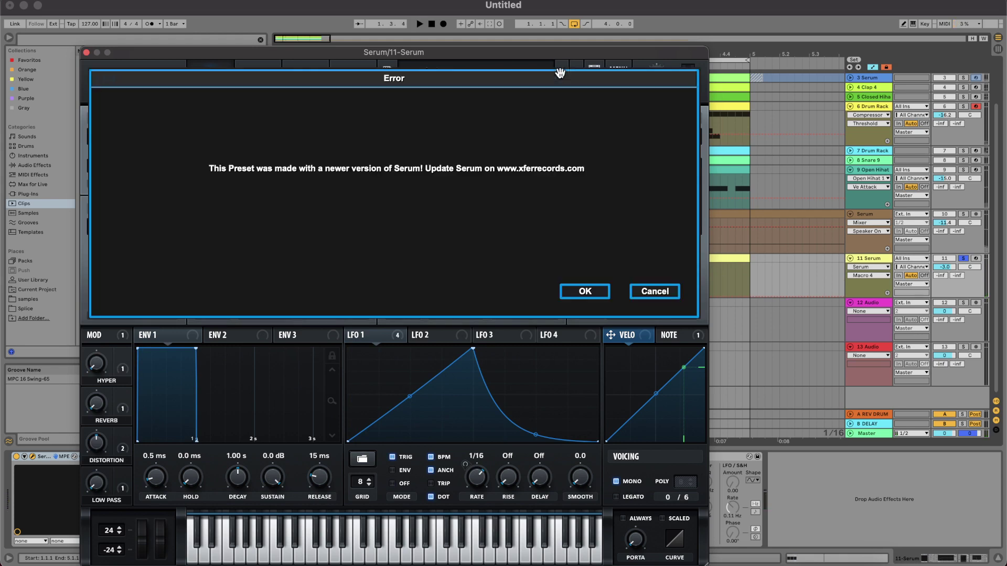
pyautogui.click(577, 286)
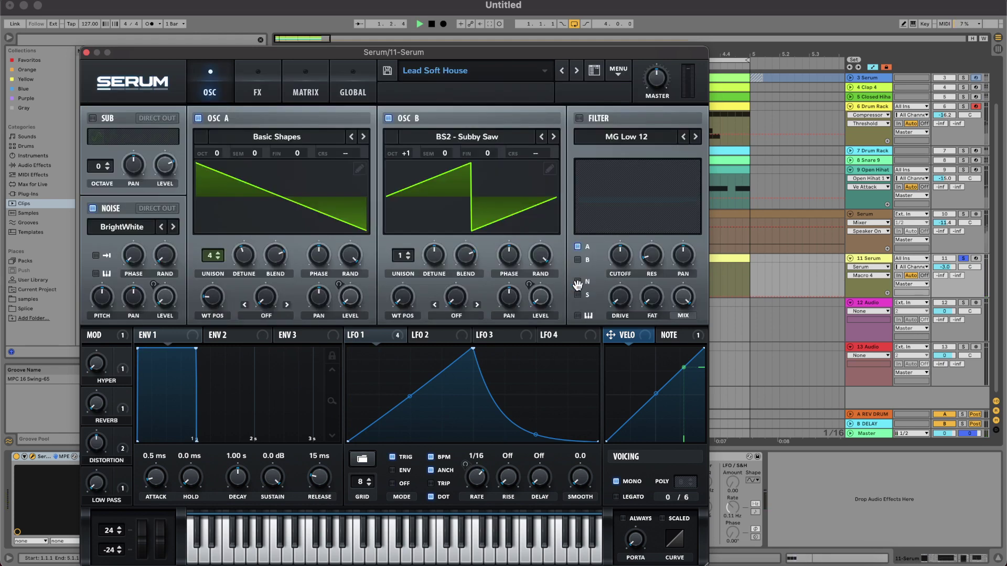
pyautogui.click(561, 71)
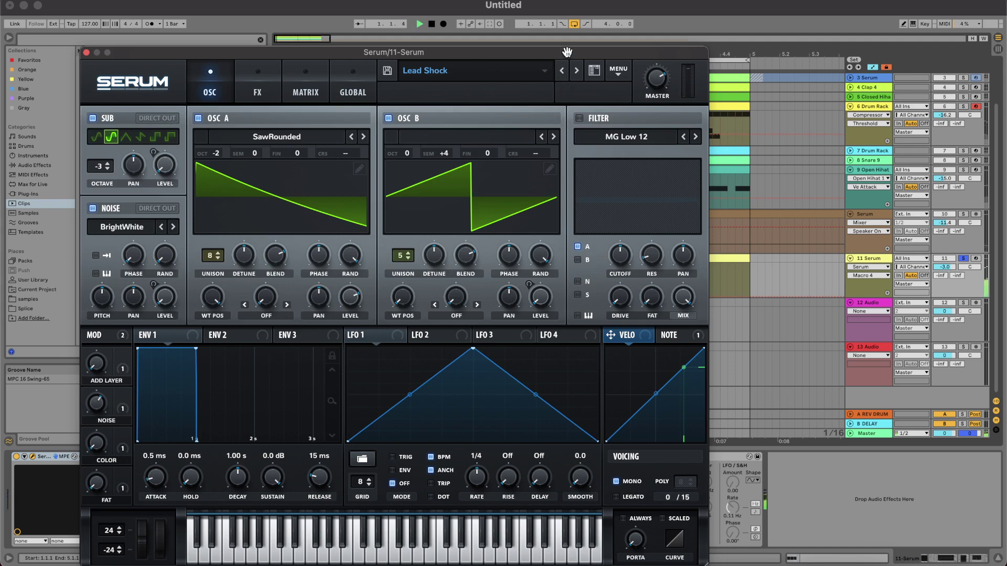
# Step: Step Serum back through Lead Pixxy and Lead Organ to Lead OldVibe, dismissing the missing-file messages, and play it with all tracks
pyautogui.moveTo(567, 52); pyautogui.dragTo(625, 111)
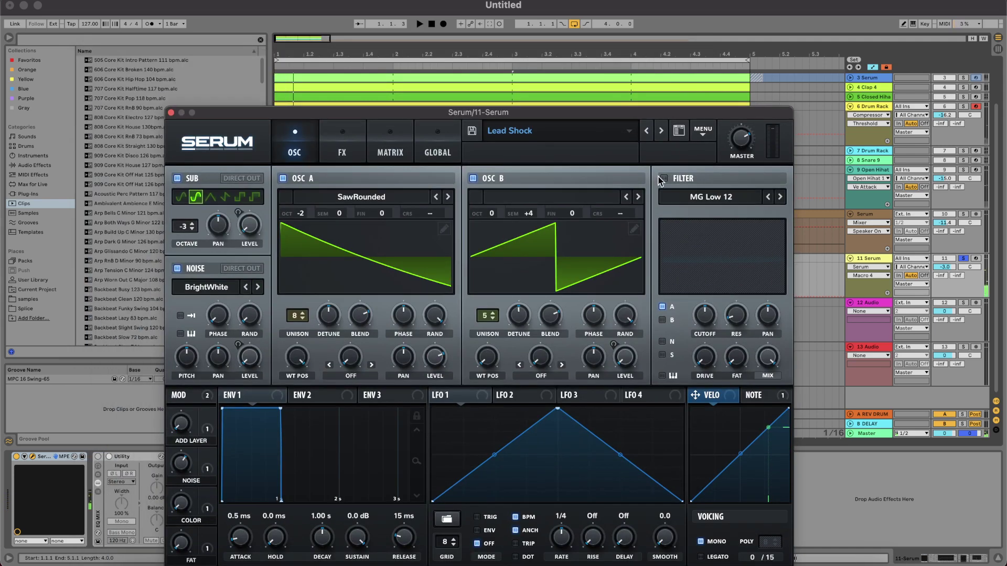
pyautogui.click(649, 131)
pyautogui.click(649, 131)
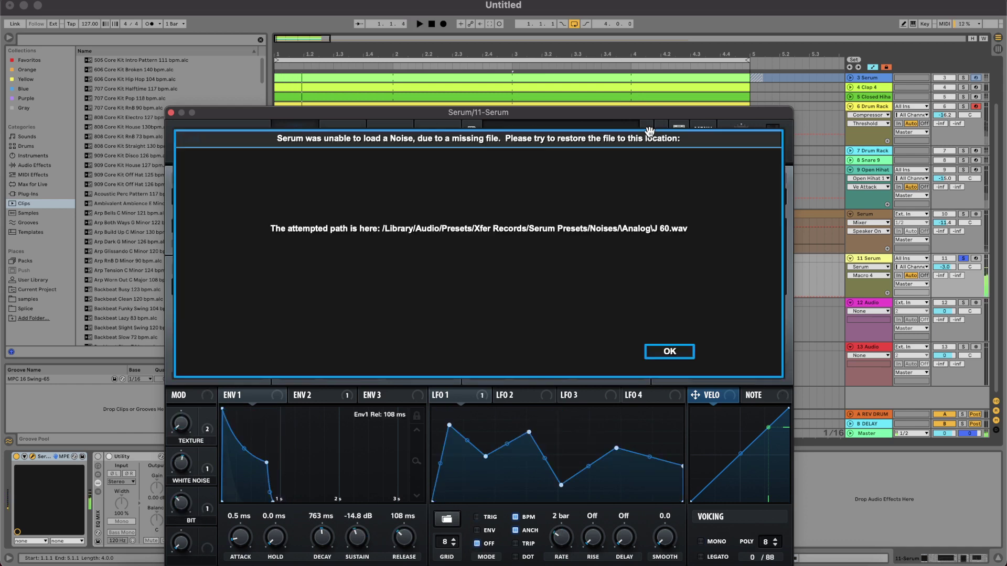
pyautogui.click(672, 353)
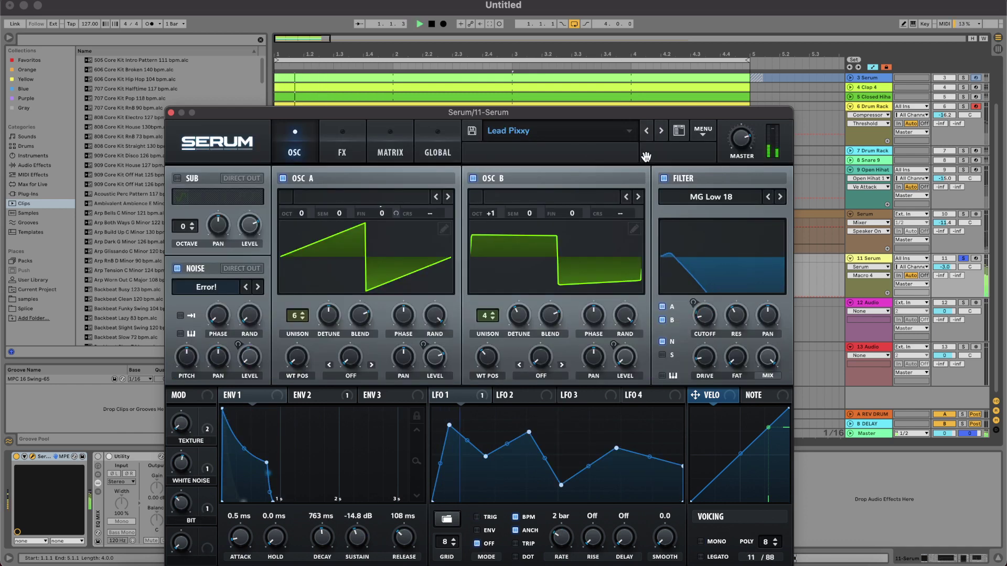
pyautogui.click(647, 131)
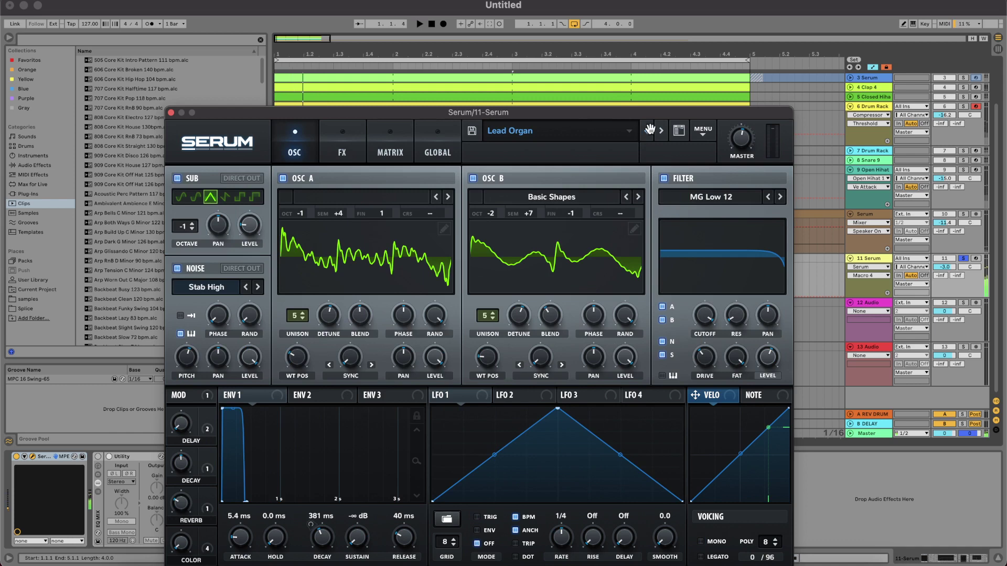
pyautogui.click(649, 131)
pyautogui.click(656, 349)
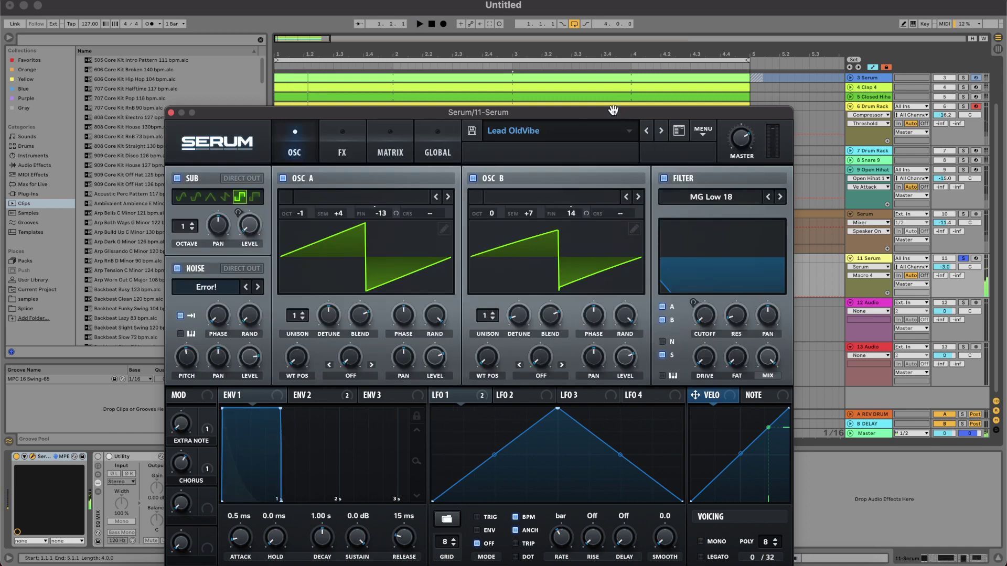
pyautogui.press('space')
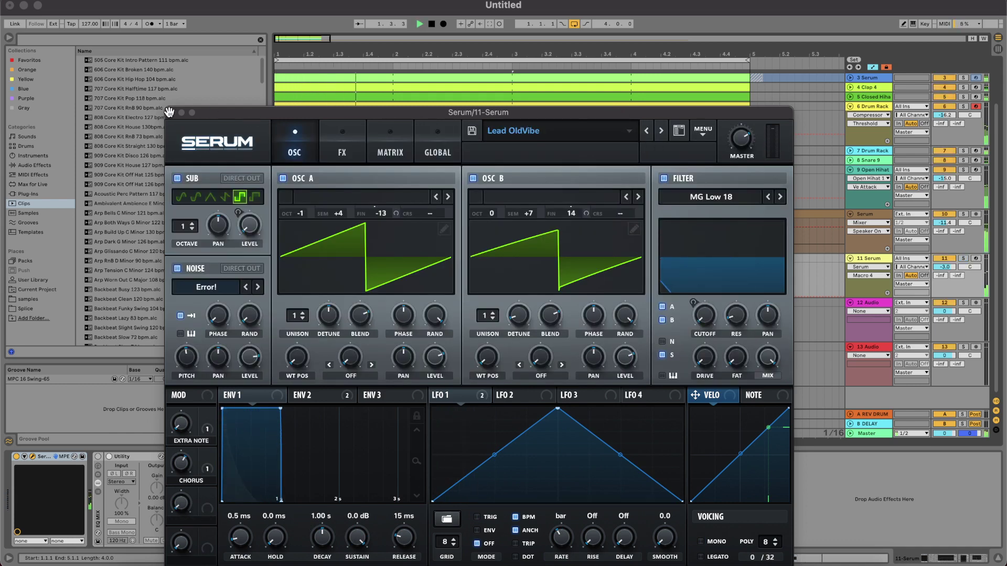
# Step: Close Serum and lower track 11's volume to -3.6 dB during playback
pyautogui.click(169, 112)
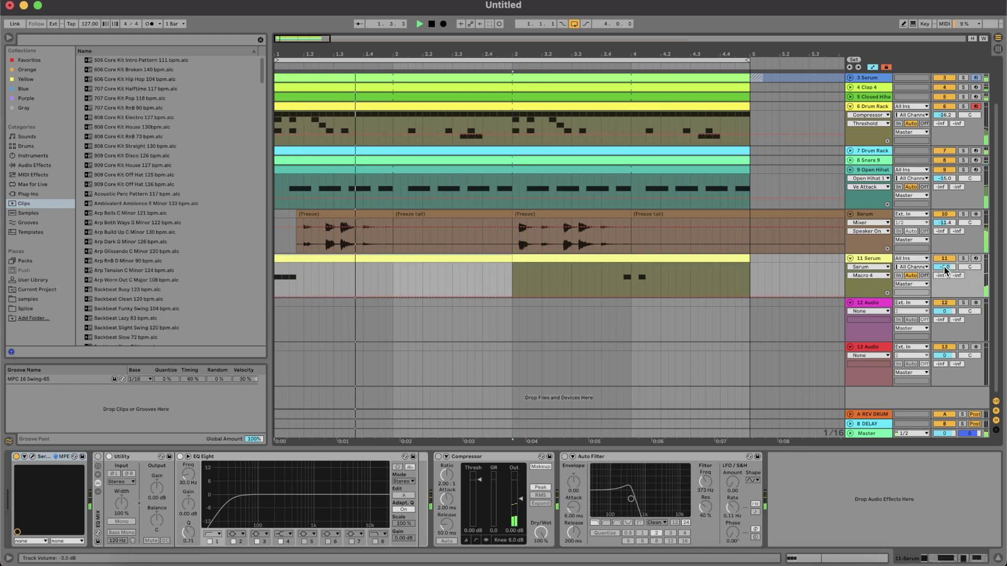
pyautogui.moveTo(945, 268); pyautogui.dragTo(945, 271)
pyautogui.press('space')
# Step: Open the first clip on track 11 and add a sixteenth C1 note at 1.4.4
pyautogui.doubleClick(452, 257)
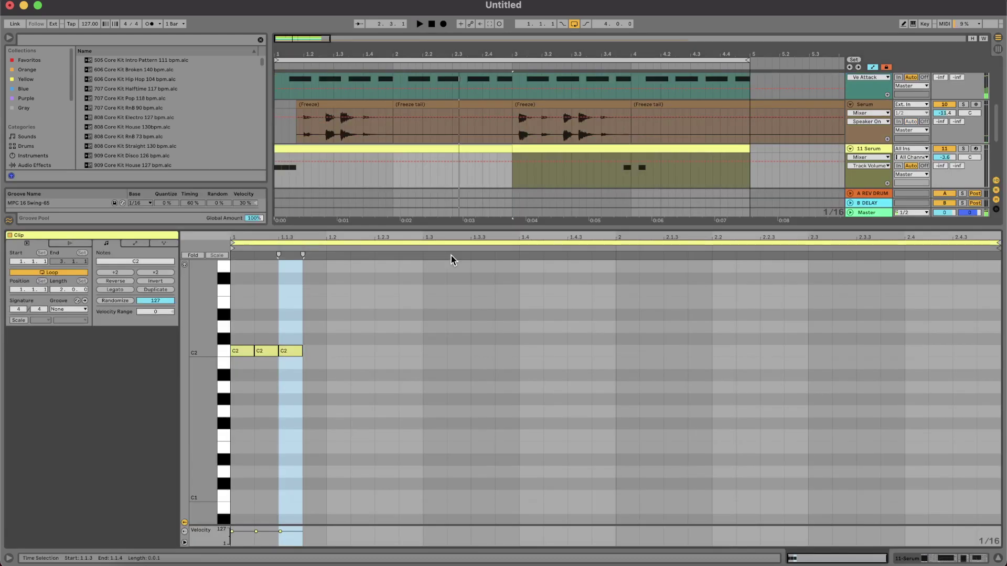
pyautogui.click(618, 359)
pyautogui.doubleClick(618, 358)
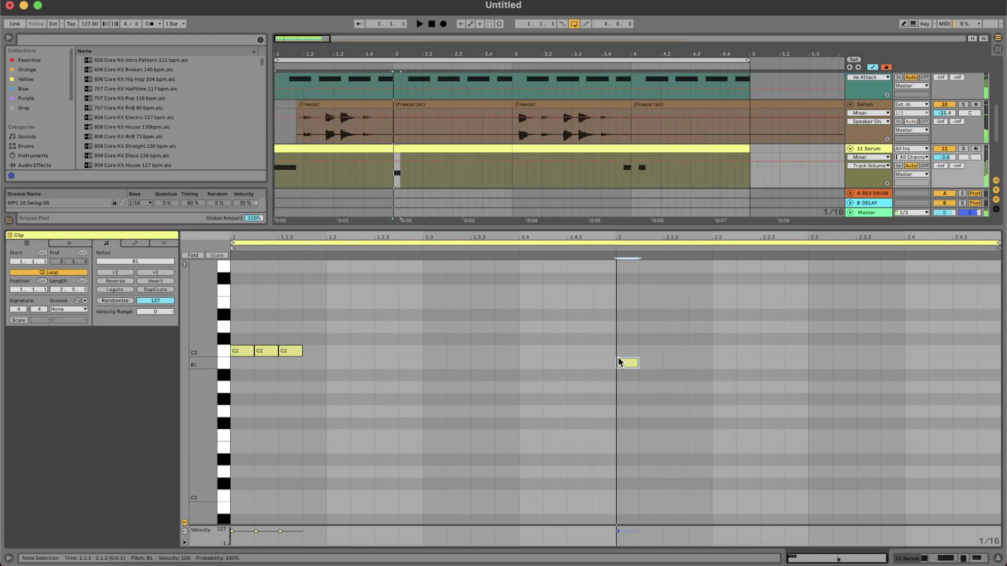
pyautogui.hotkey('shift', 'Down')
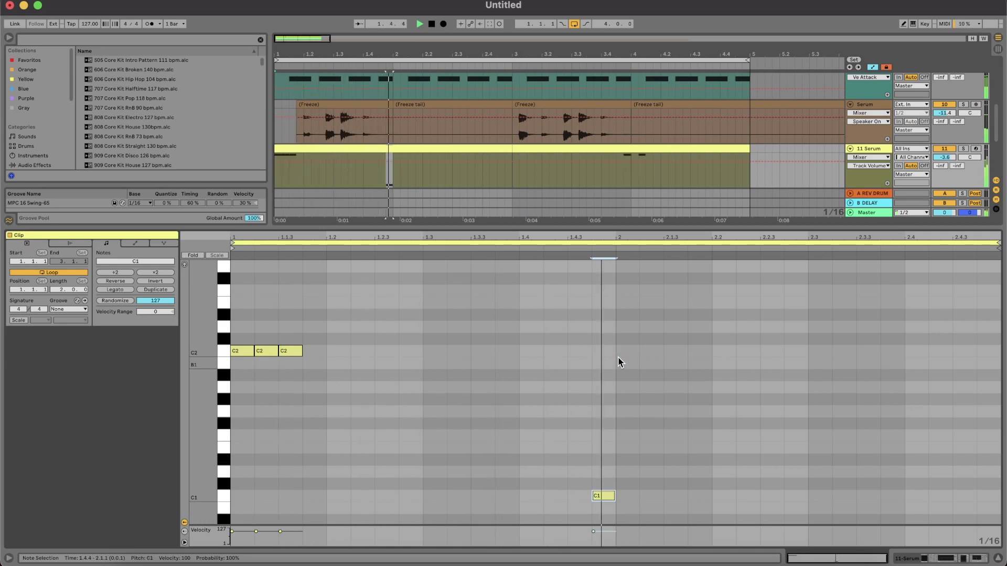
# Step: Try lengthening and duplicating the C1 note around bar 2, reducing it back to a single sixteenth at 1.4.4
pyautogui.press('Left')
pyautogui.hotkey('shift', 'Right')
pyautogui.hotkey('ctrl', 'd')
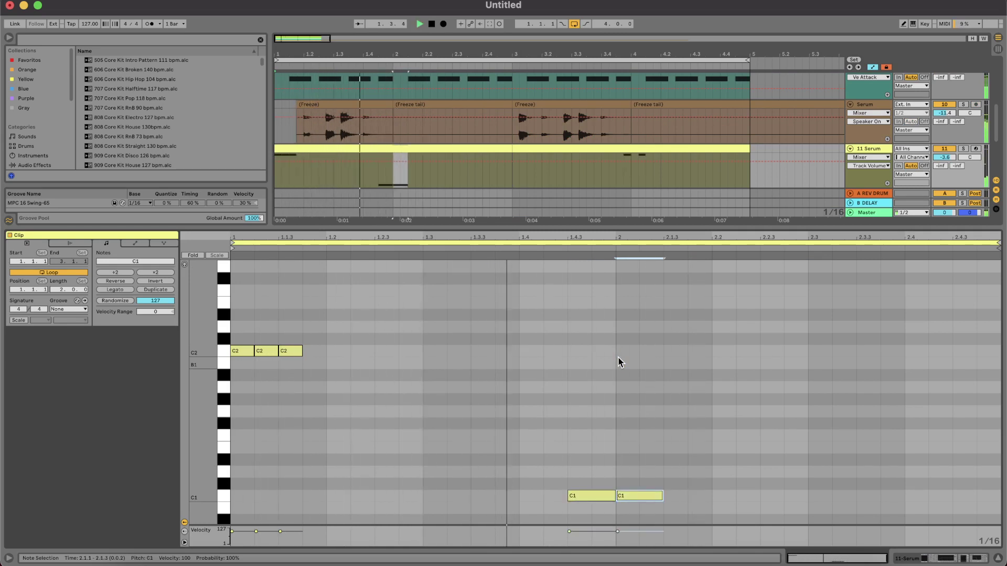
pyautogui.press('Left')
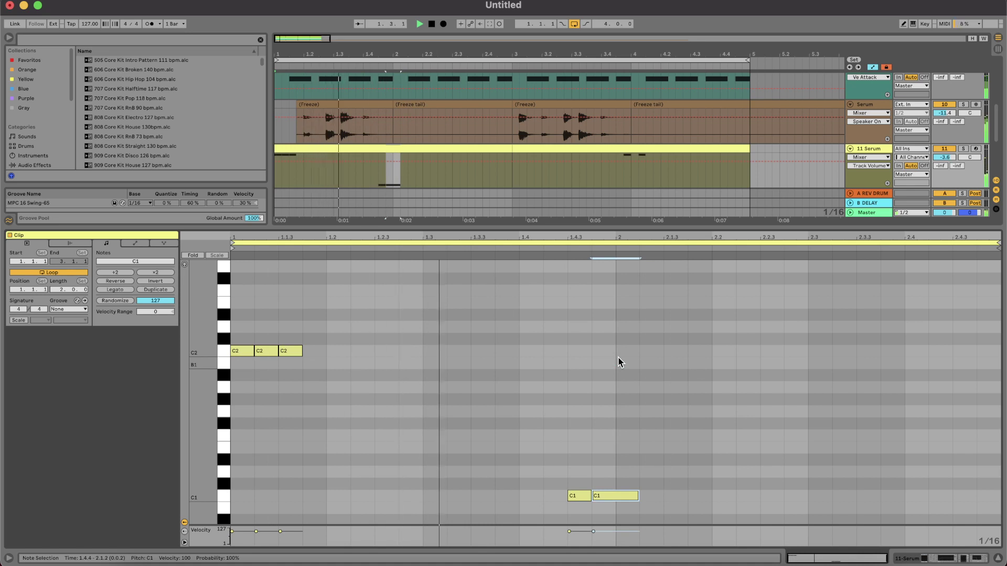
pyautogui.doubleClick(576, 499)
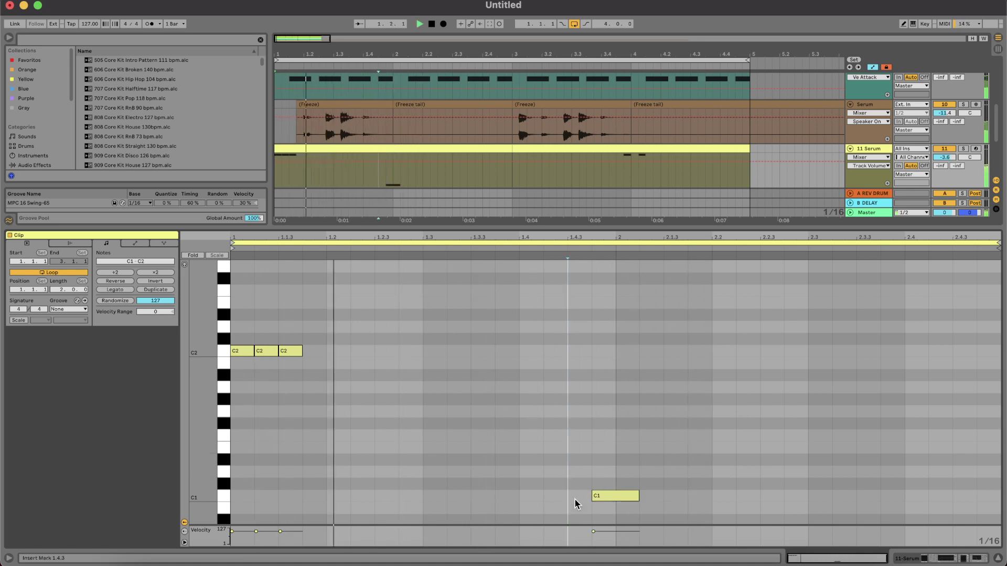
pyautogui.click(597, 497)
pyautogui.hotkey('shift', 'Left')
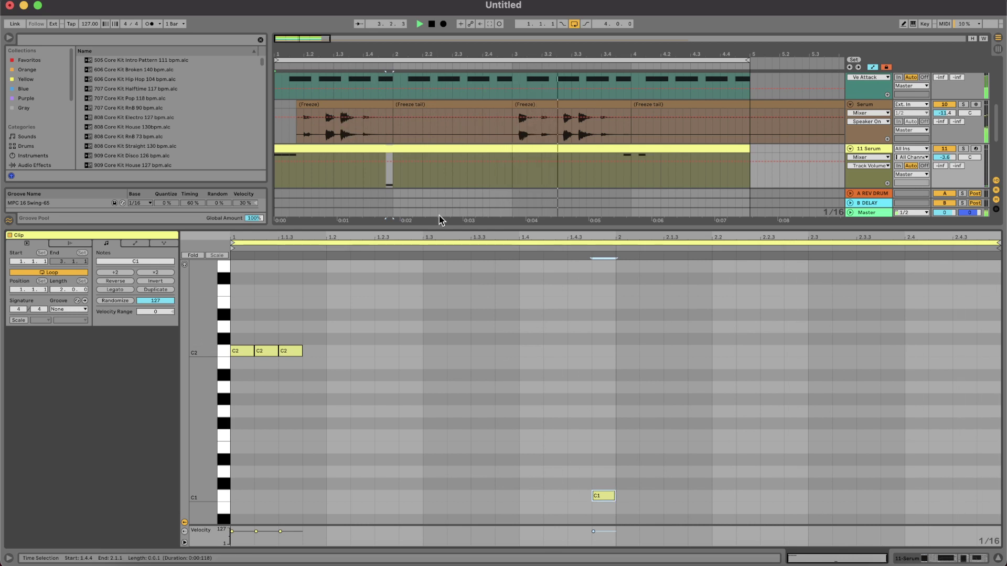
# Step: Duplicate the first frozen Serum clip on track 10, place the copy at 2.1.4 and audition it from the start
pyautogui.press('alt+super+l')
pyautogui.click(386, 266)
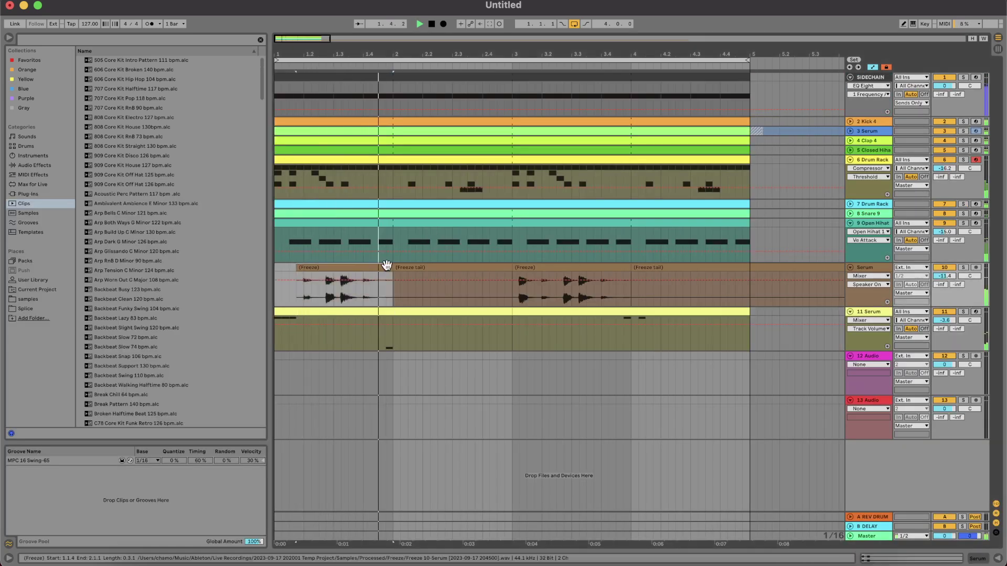
pyautogui.press('super+d')
pyautogui.moveTo(419, 268); pyautogui.dragTo(426, 268)
pyautogui.press('space')
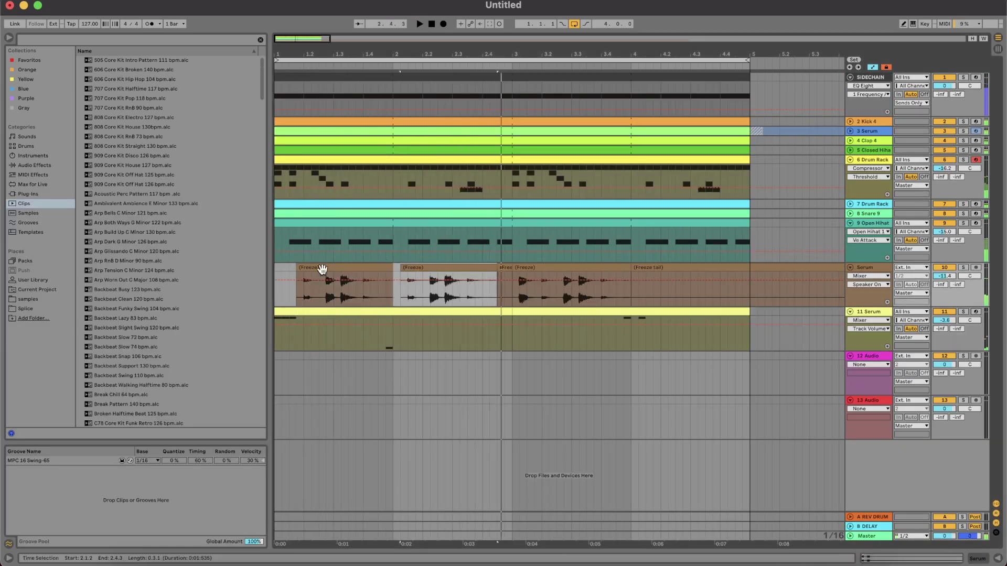
pyautogui.click(274, 271)
pyautogui.press('space')
pyautogui.click(443, 269)
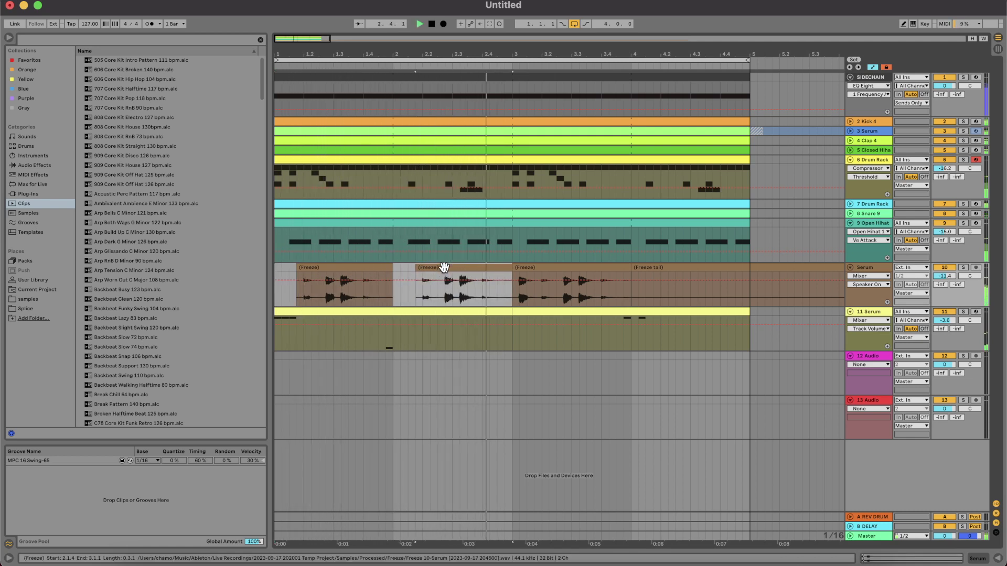
# Step: Delete the frozen clips from 3.1.1 onward on track 10 and play the loop from 1.1.1
pyautogui.press('space')
pyautogui.click(546, 267)
pyautogui.keyDown('shift'); pyautogui.click(701, 268); pyautogui.keyUp('shift')
pyautogui.press('Delete')
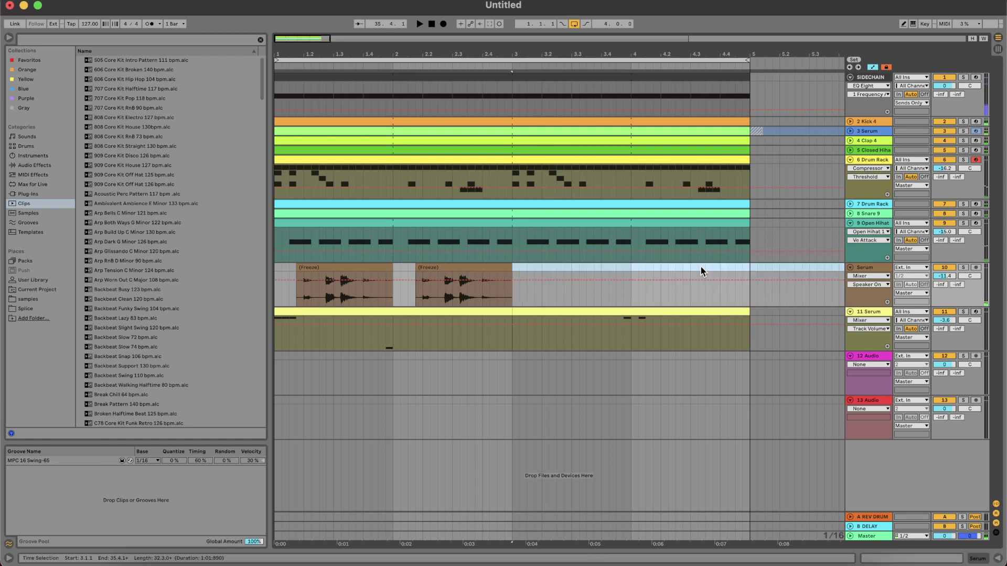
pyautogui.click(278, 268)
pyautogui.press('space')
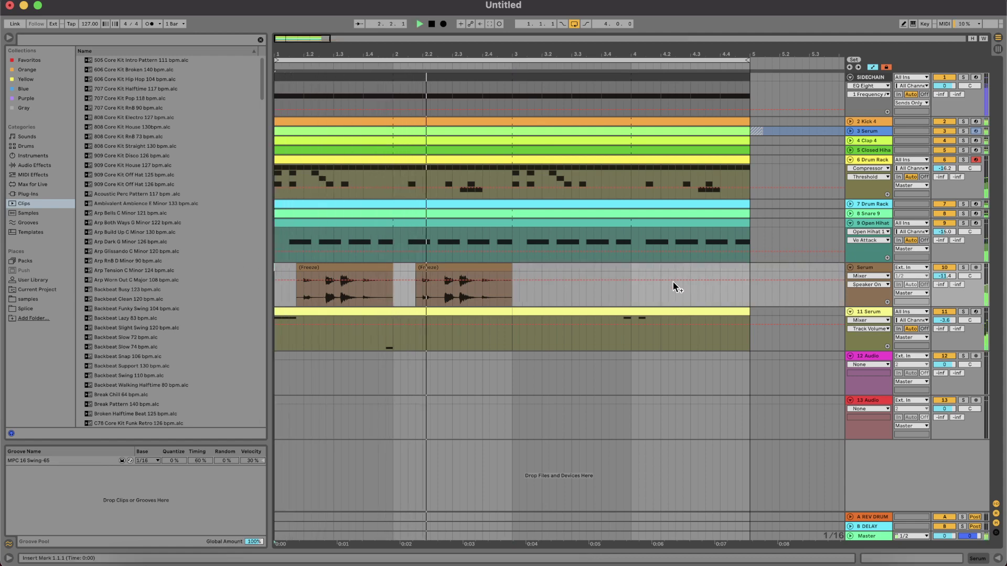
# Step: Open the second clip on track 11 and delete its two C2 notes
pyautogui.doubleClick(535, 311)
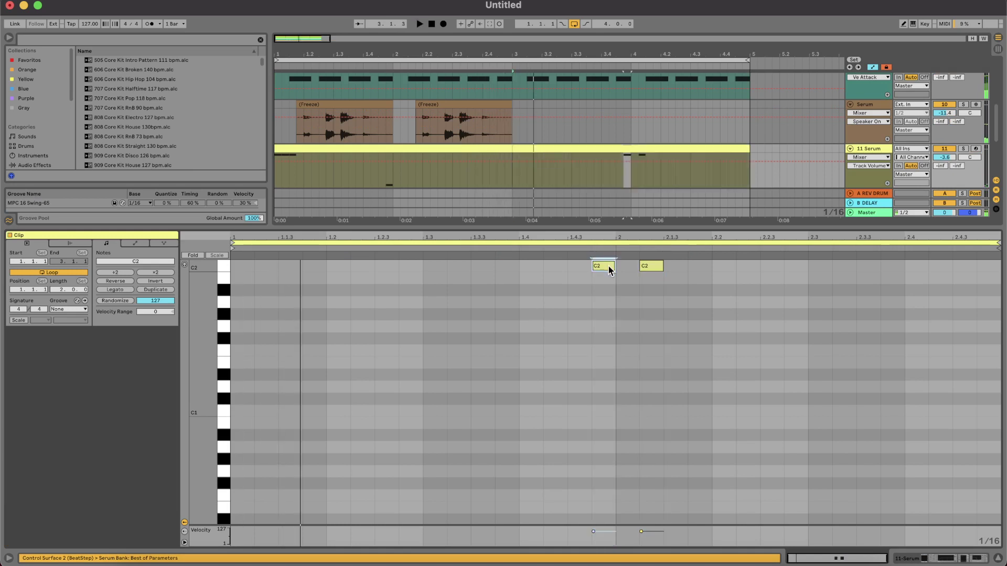
pyautogui.doubleClick(603, 266)
pyautogui.doubleClick(652, 266)
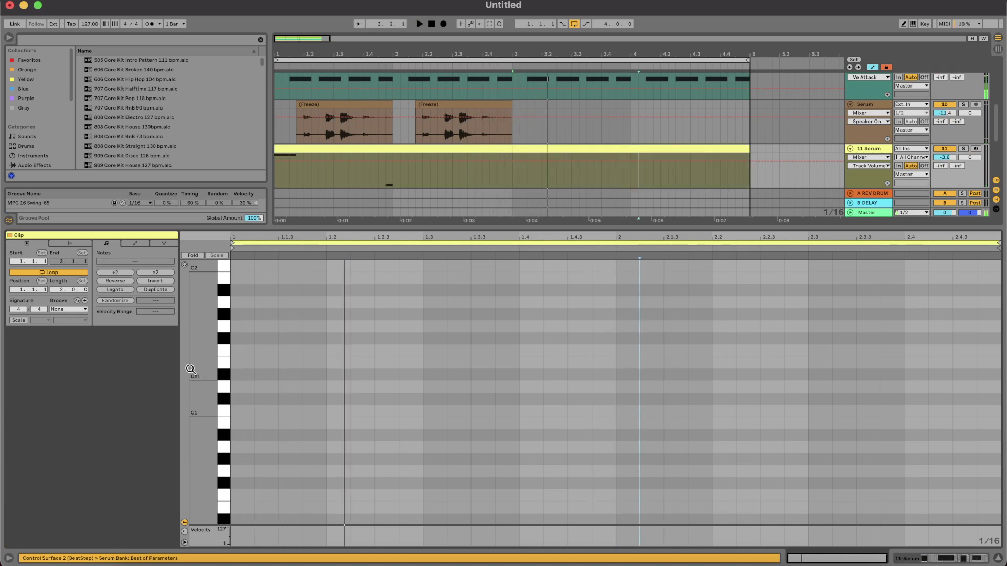
# Step: Add sixteenth C2 notes at 1.1.1, 1.1.2 and 1.1.4 in the second track 11 clip and audition them
pyautogui.doubleClick(241, 267)
pyautogui.doubleClick(288, 267)
pyautogui.moveTo(288, 270); pyautogui.dragTo(315, 267)
pyautogui.doubleClick(261, 266)
pyautogui.press('space')
pyautogui.press('space')
pyautogui.press('space')
pyautogui.press('space')
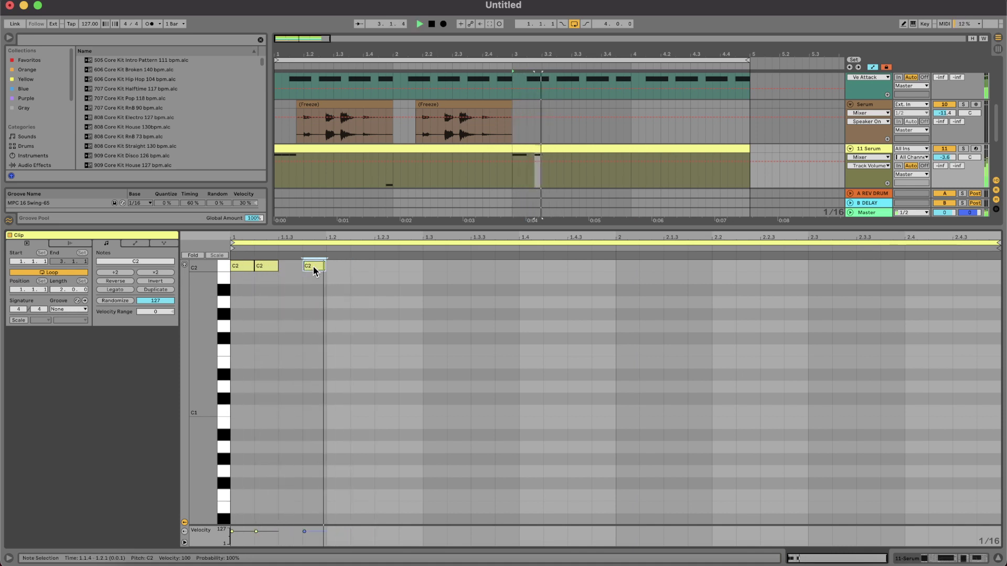
pyautogui.press('space')
# Step: Close the note editor and extend the second frozen Serum clip on track 10 to 5.1.1
pyautogui.press('super+alt+l')
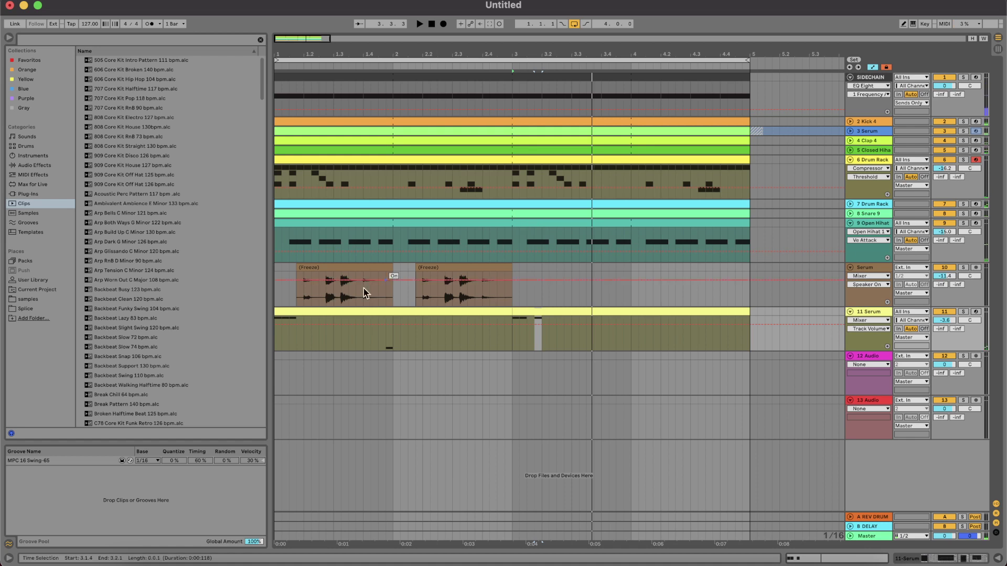
pyautogui.press('space')
pyautogui.moveTo(512, 273); pyautogui.dragTo(752, 262)
pyautogui.click(635, 295)
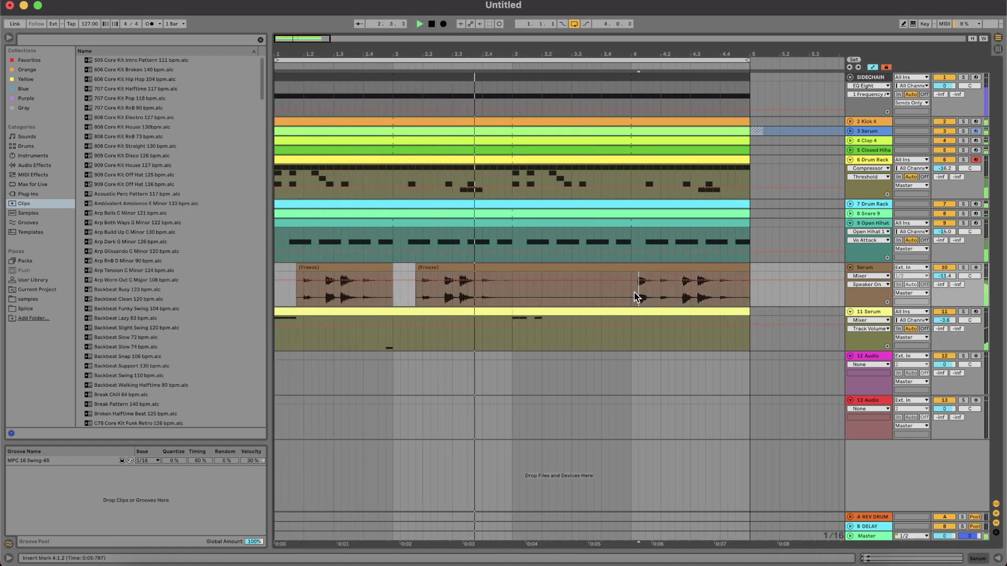
# Step: Split the extended frozen clip at 3.4.4 and move its second part to 3.1.3
pyautogui.click(624, 294)
pyautogui.press('super+e')
pyautogui.press('space')
pyautogui.moveTo(645, 265); pyautogui.dragTo(548, 270)
# Step: Audition the loop and duplicate track 11's first clip over its second clip at 3.1.1
pyautogui.click(463, 310)
pyautogui.press('space')
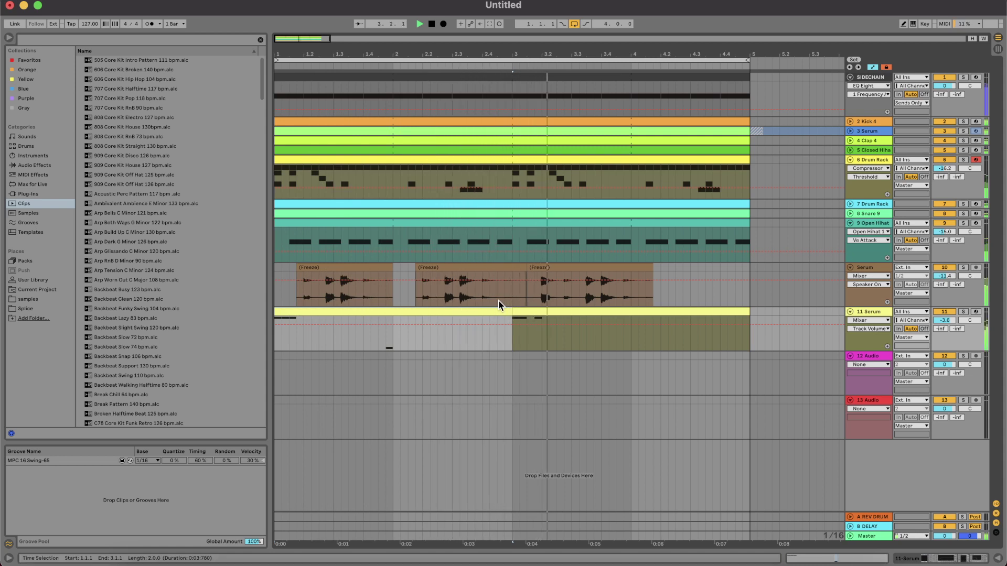
pyautogui.press('space')
pyautogui.press('space')
pyautogui.press('super+d')
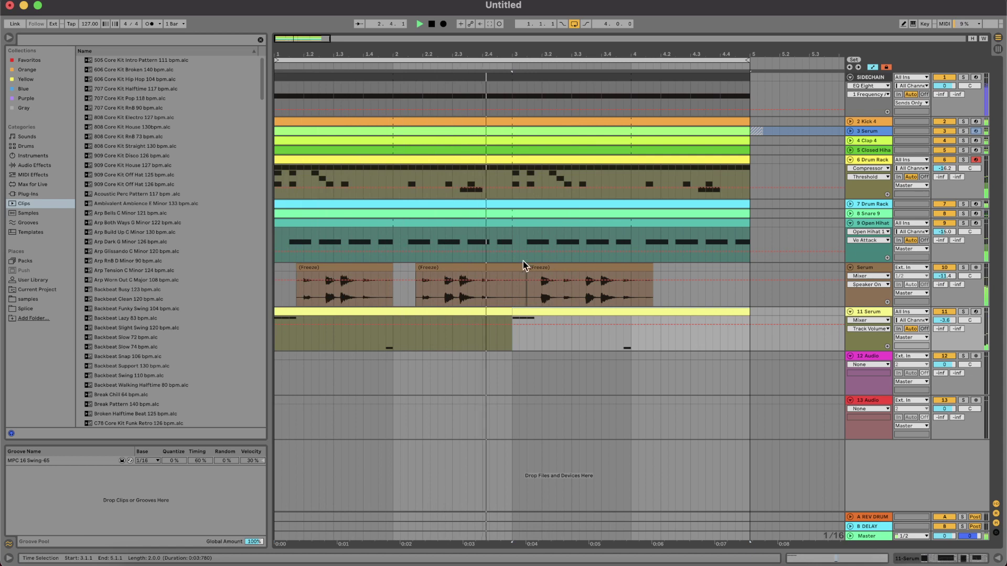
# Step: Undo a trial extension of the second frozen clip on track 10, then shift the third one back to 3.1.1 and audition it
pyautogui.moveTo(526, 266); pyautogui.dragTo(737, 265)
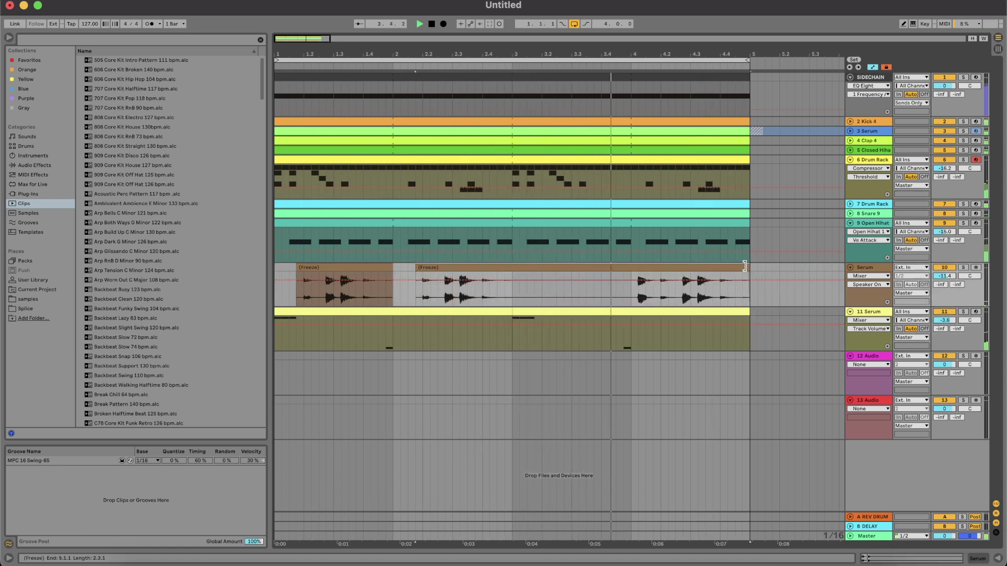
pyautogui.press('super+z')
pyautogui.click(566, 268)
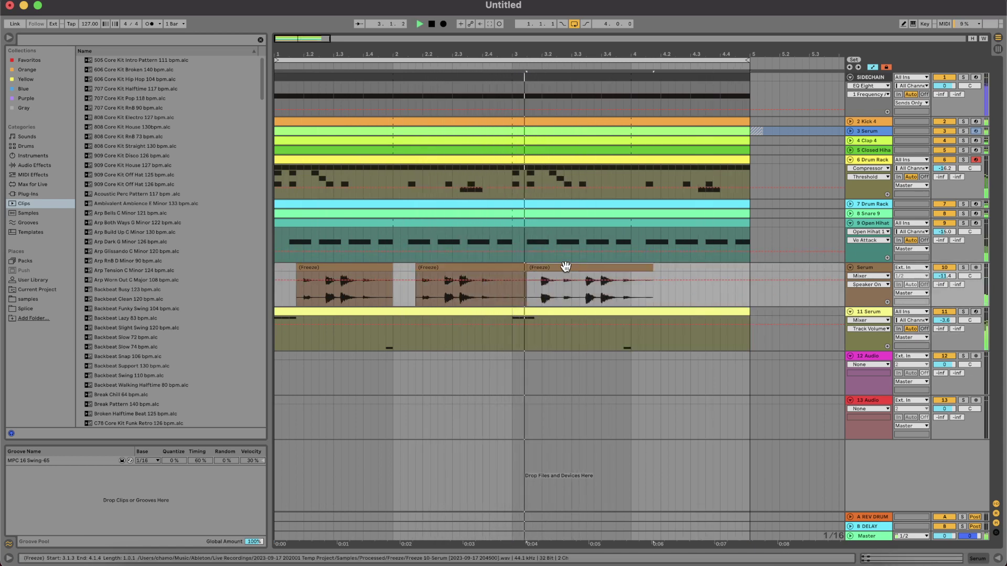
pyautogui.press('Left')
pyautogui.press('space')
pyautogui.press('Left')
pyautogui.click(422, 288)
pyautogui.press('space')
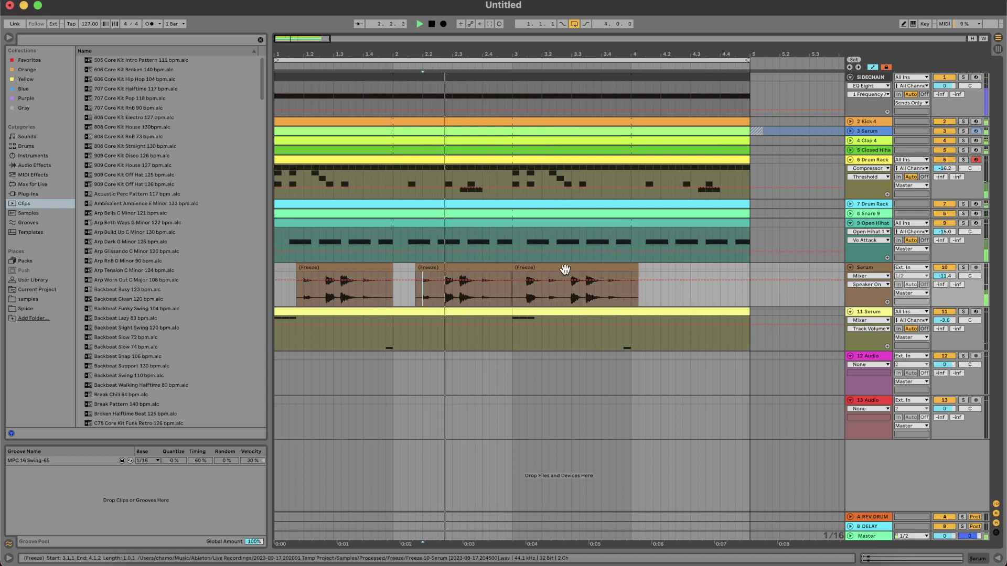
# Step: Move the third frozen Serum clip to 3.1.3 and play the loop from the start
pyautogui.moveTo(532, 268); pyautogui.dragTo(555, 269)
pyautogui.press('Left')
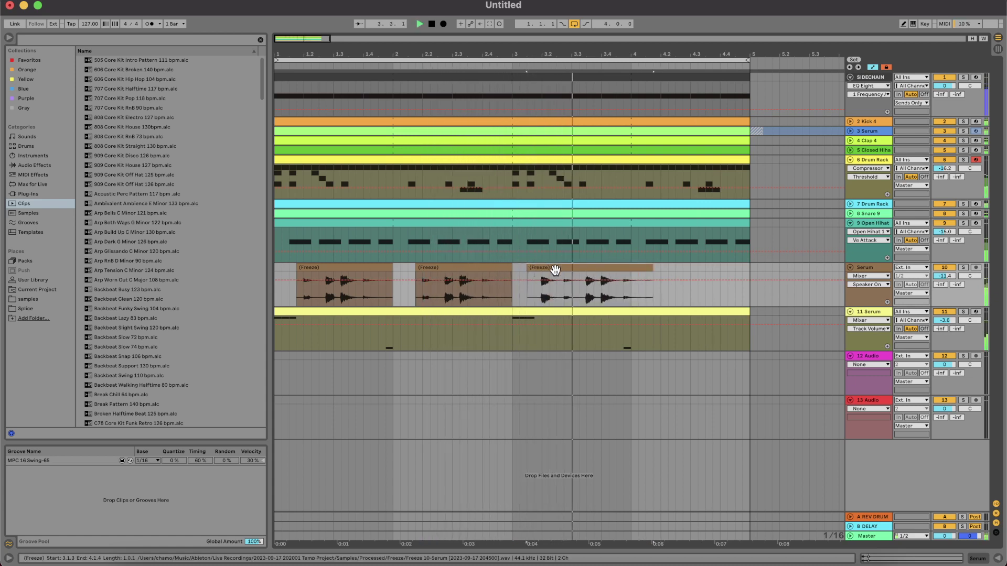
pyautogui.press('space')
pyautogui.click(280, 297)
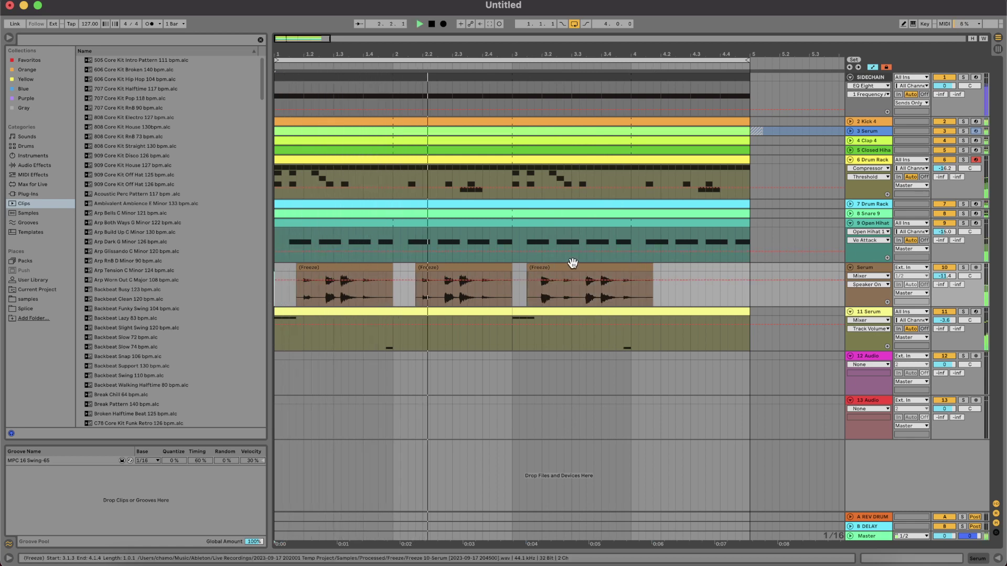
# Step: Move the third frozen Serum clip on track 10 to 4.1.3 and play from 1.1.1
pyautogui.moveTo(573, 263); pyautogui.dragTo(675, 266)
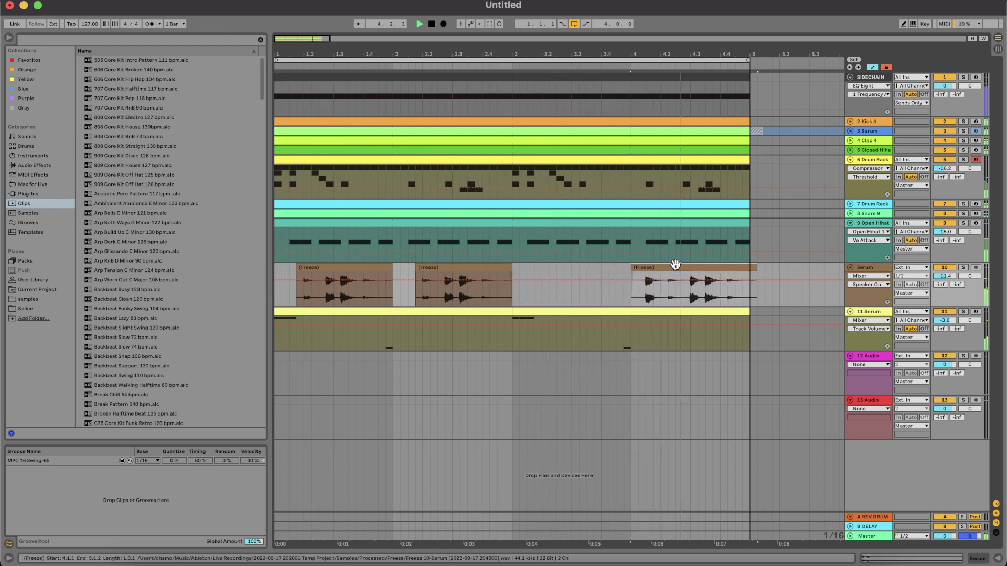
pyautogui.press('Right')
pyautogui.press('space')
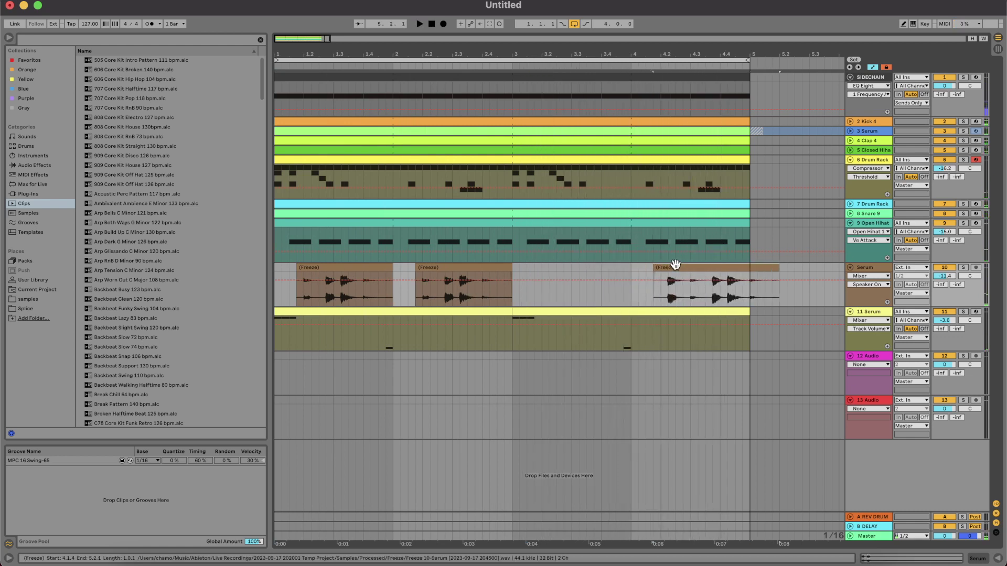
pyautogui.click(283, 300)
pyautogui.press('space')
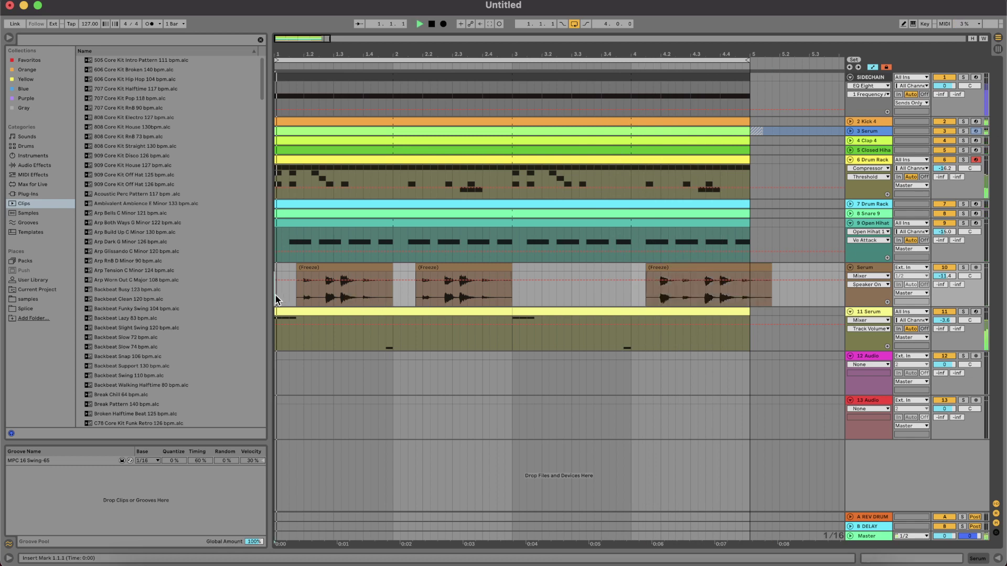
# Step: Duplicate the bar from 2.1.1 to 3.1.1 on track 10 into bar 3 and trim the last frozen clip's end to 5.1.1
pyautogui.moveTo(514, 270); pyautogui.dragTo(393, 268)
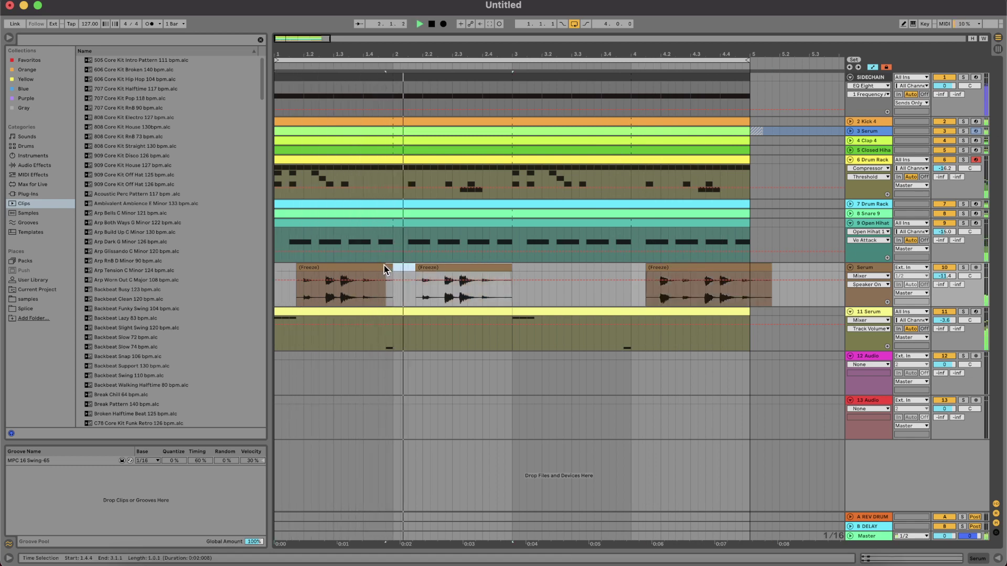
pyautogui.press('super+d')
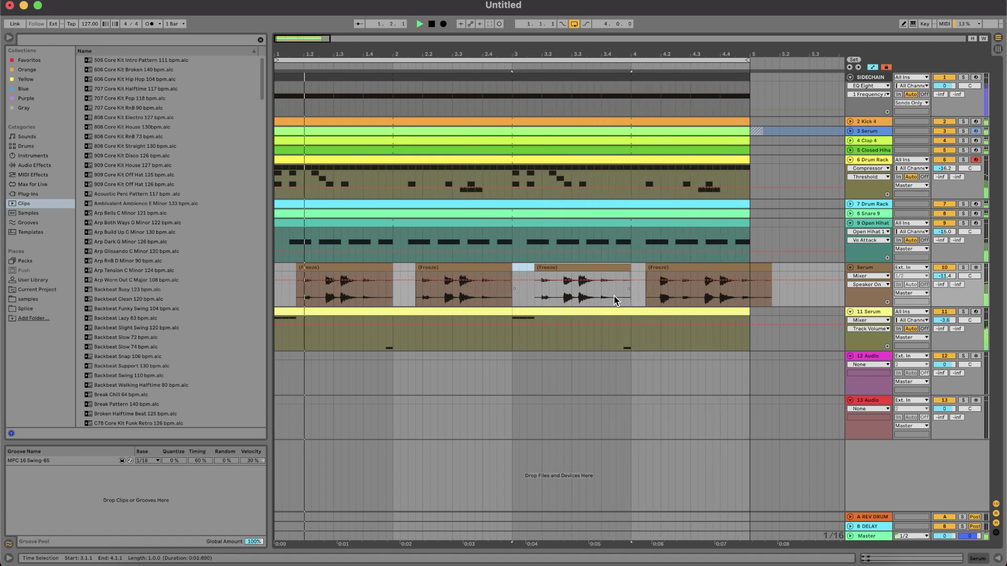
pyautogui.click(769, 268)
pyautogui.moveTo(769, 268); pyautogui.dragTo(750, 270)
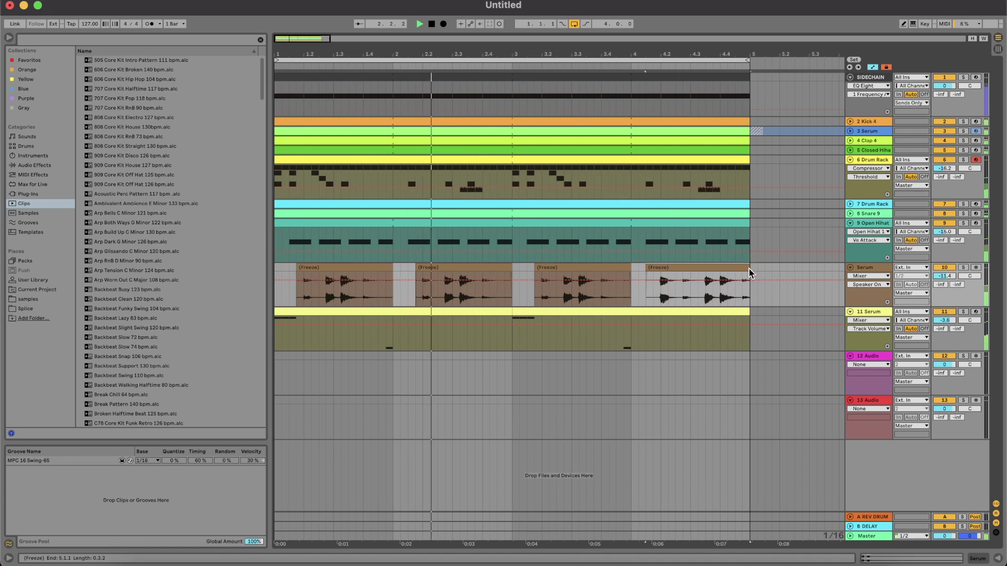
# Step: Move the last frozen Serum clip on track 10 to start at 4.2.2 and trim its end to 5.1.1
pyautogui.press('Left')
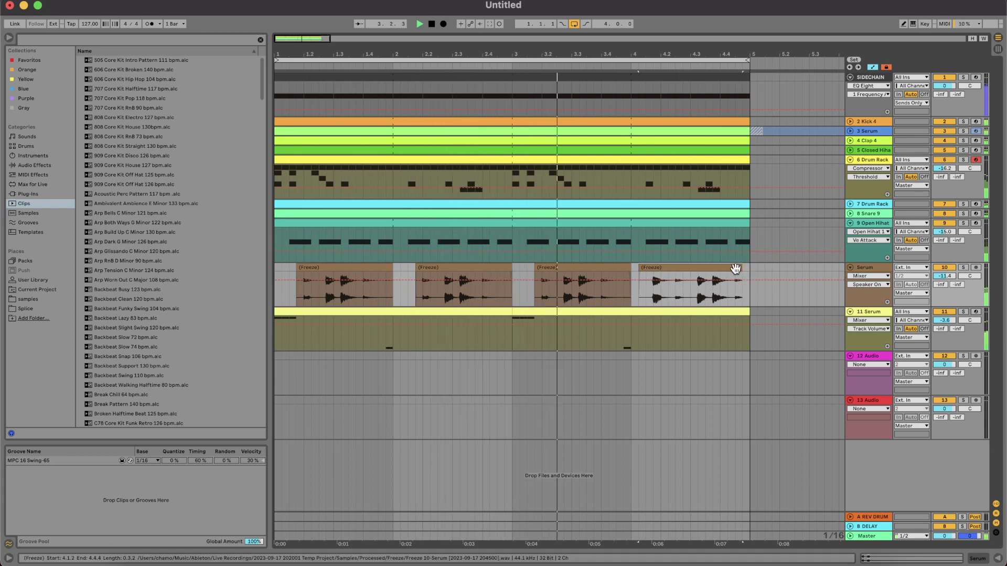
pyautogui.press('Right')
pyautogui.press('Right')
pyautogui.press('Right')
pyautogui.press('Right')
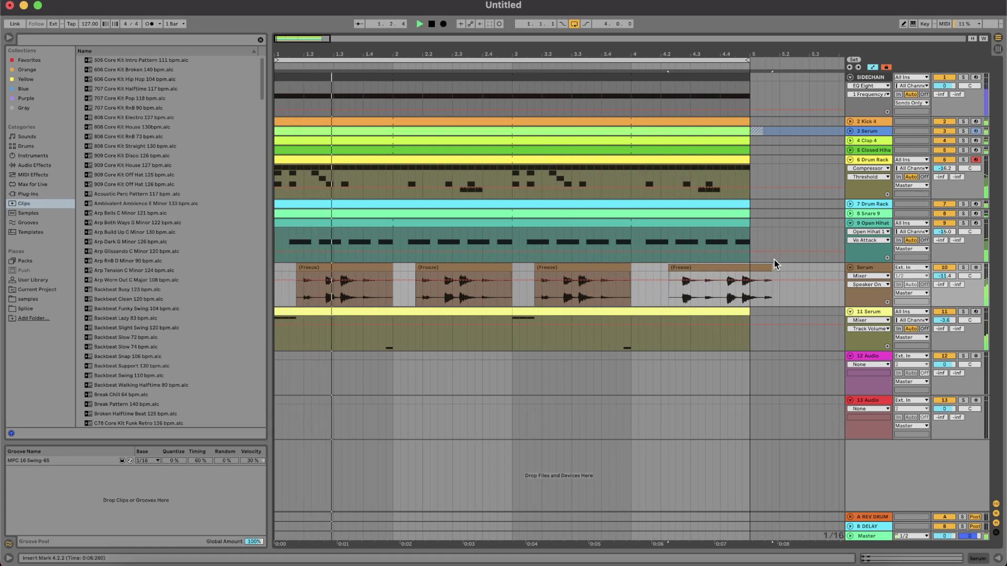
pyautogui.moveTo(771, 268); pyautogui.dragTo(750, 269)
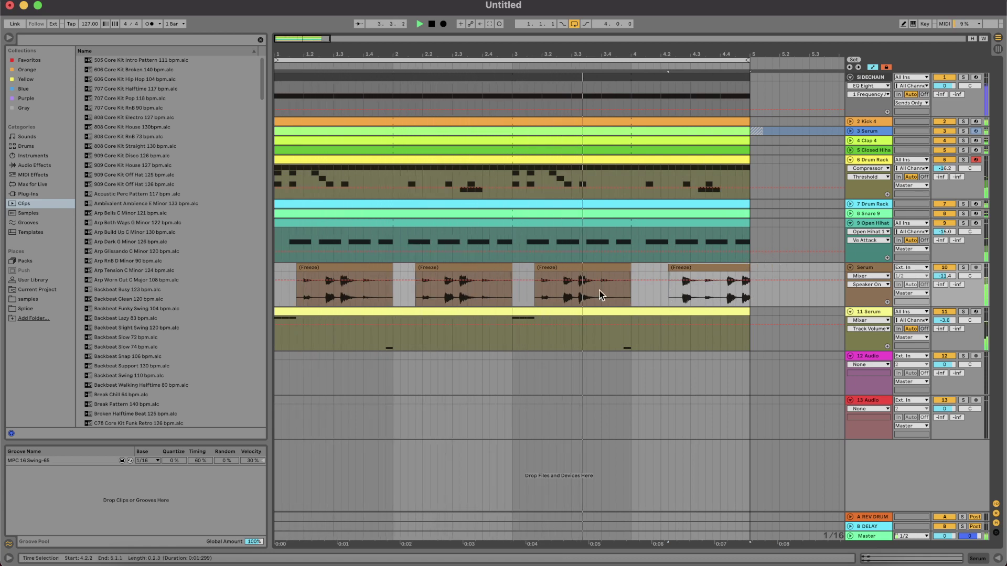
# Step: Fold track 10, keep track 11 unfolded and solo the Serum lead on track 11
pyautogui.click(850, 268)
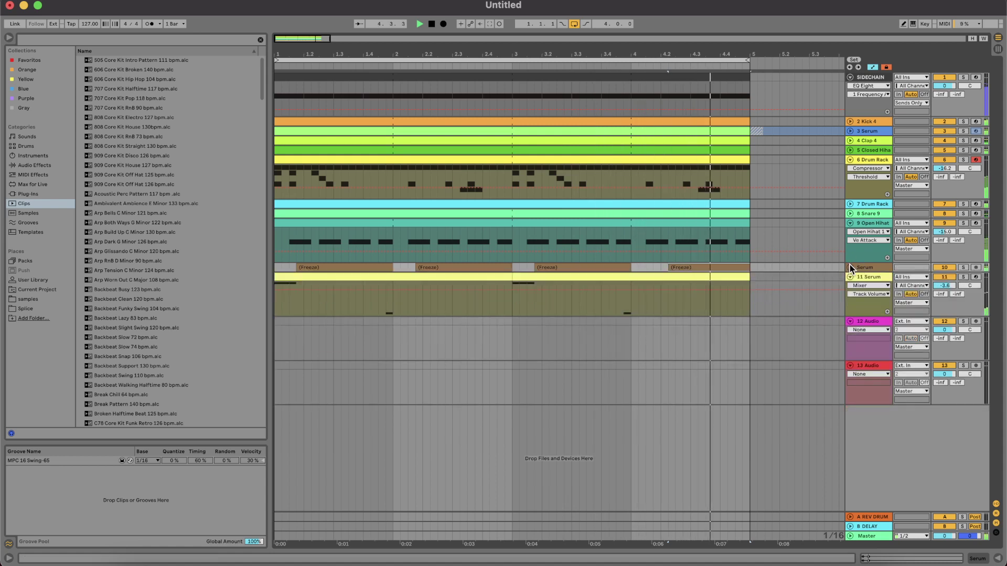
pyautogui.click(851, 278)
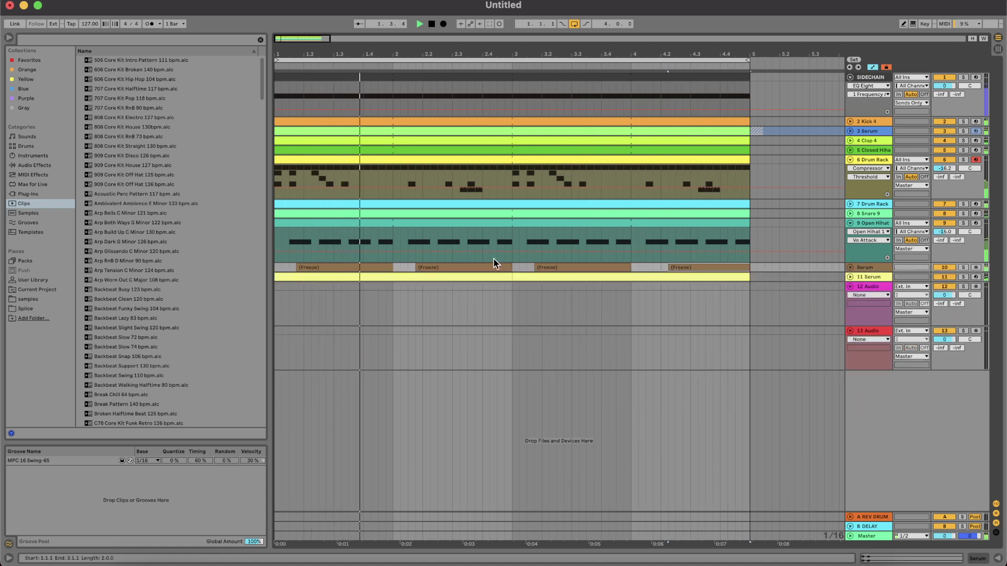
pyautogui.click(851, 277)
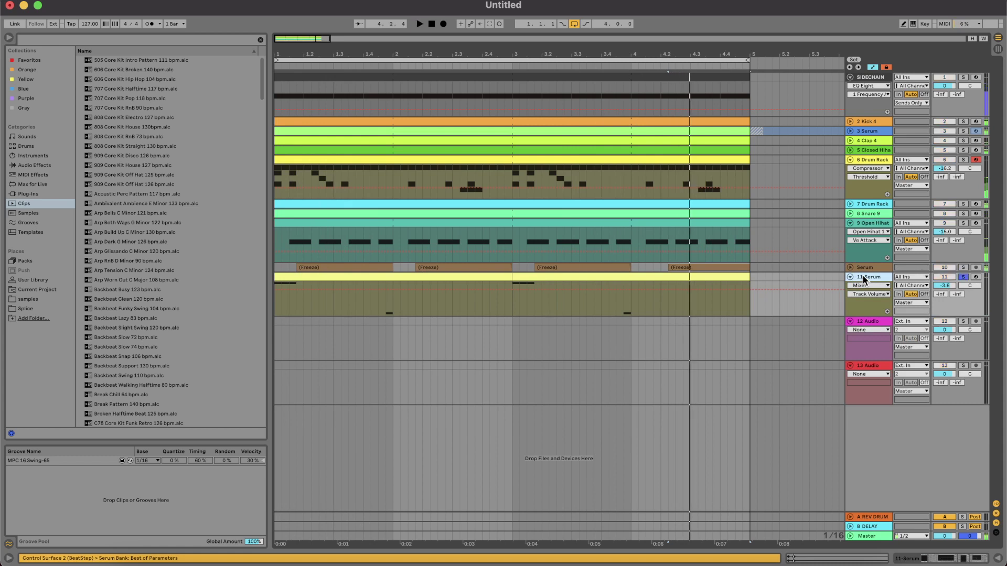
# Step: Set track 11's A-REV DRUM send to -15 dB, show its device chain and unsolo it while auditioning the loop
pyautogui.click(382, 276)
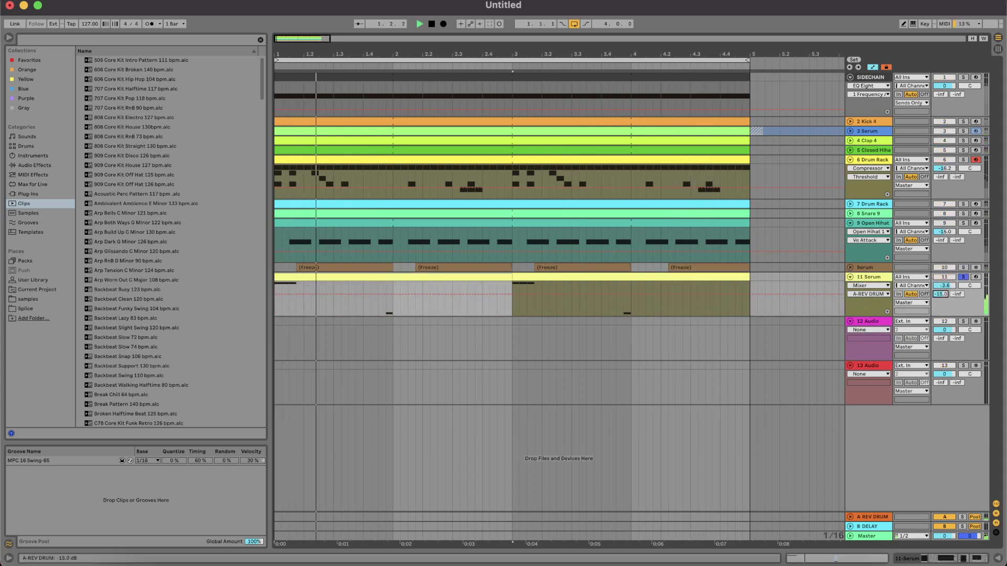
pyautogui.doubleClick(881, 278)
pyautogui.press('space')
pyautogui.press('space')
pyautogui.press('s')
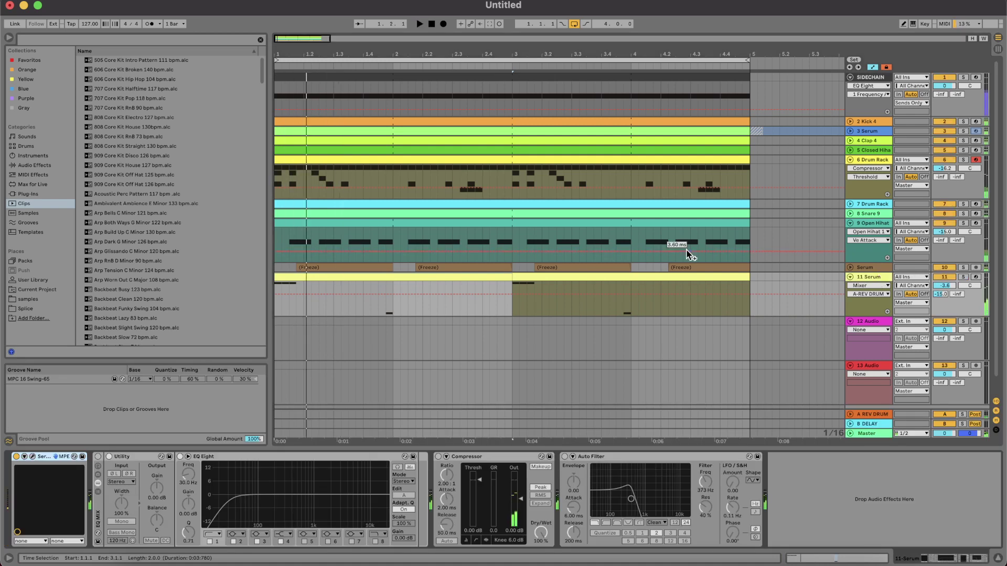
pyautogui.press('space')
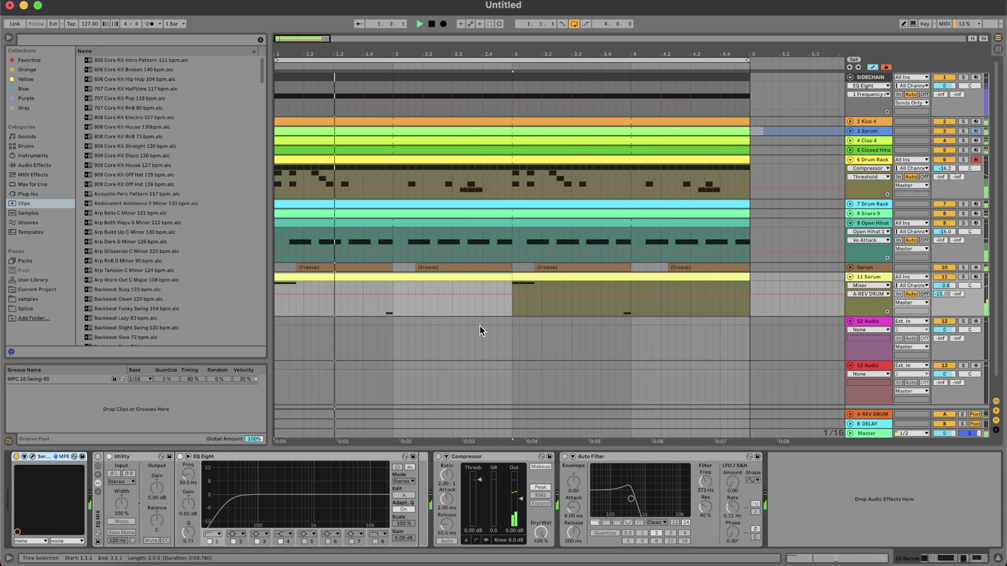
# Step: Insert a MIDI track below track 11, search the browser for SERUM and load the Serum instrument onto the new track
pyautogui.scroll(-5, 197, 275)
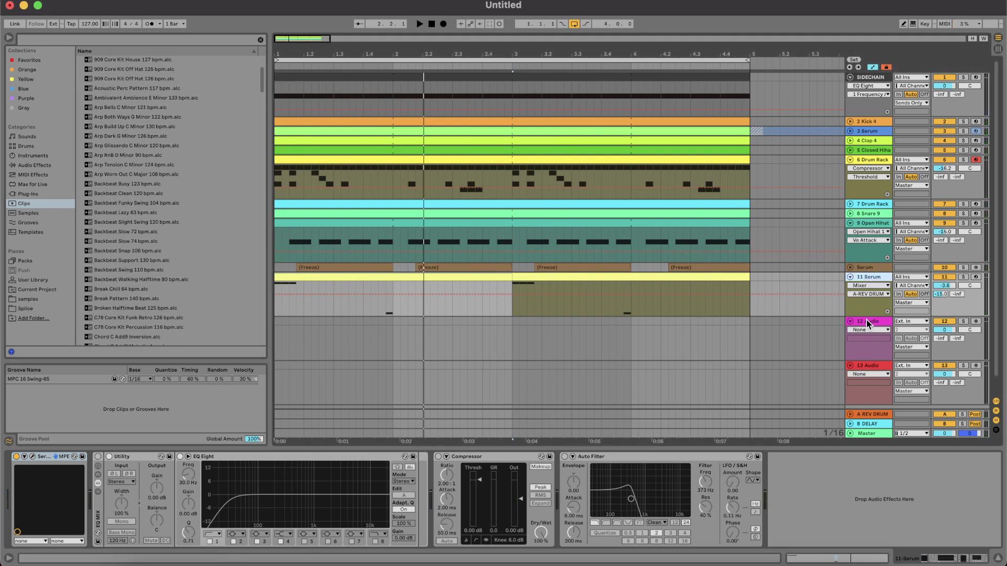
pyautogui.press('super+shift+t')
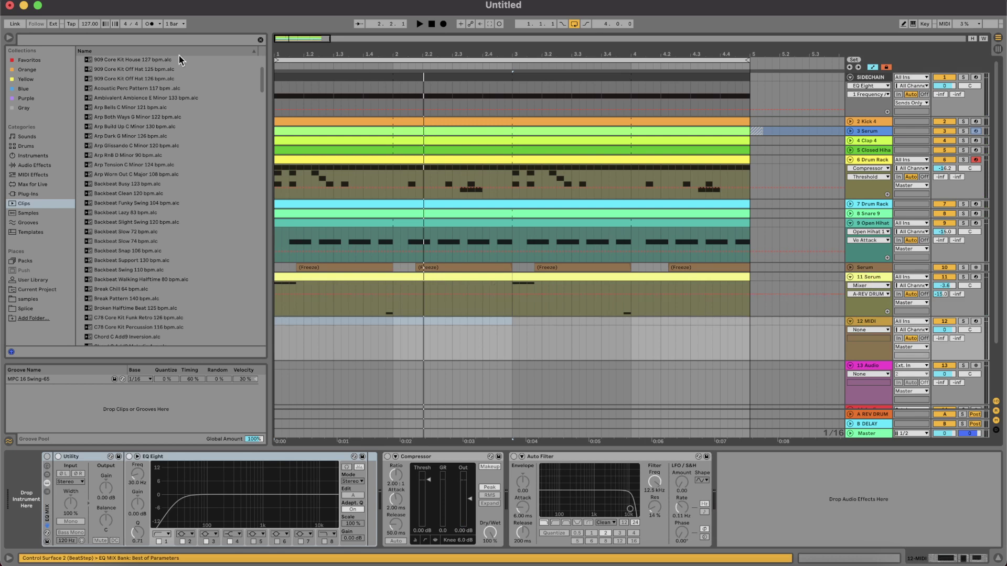
pyautogui.press('super+f')
pyautogui.write('SERUM')
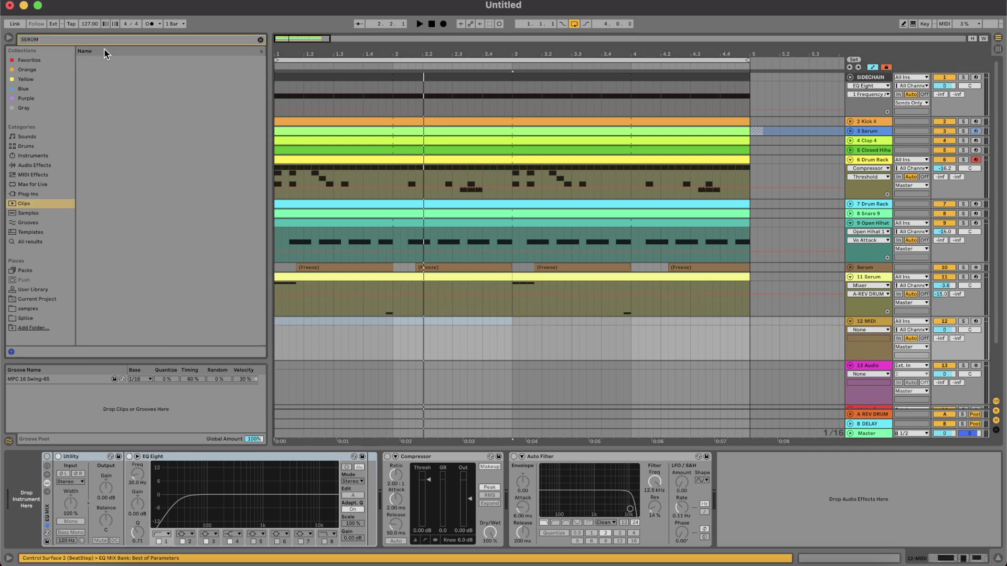
pyautogui.doubleClick(98, 107)
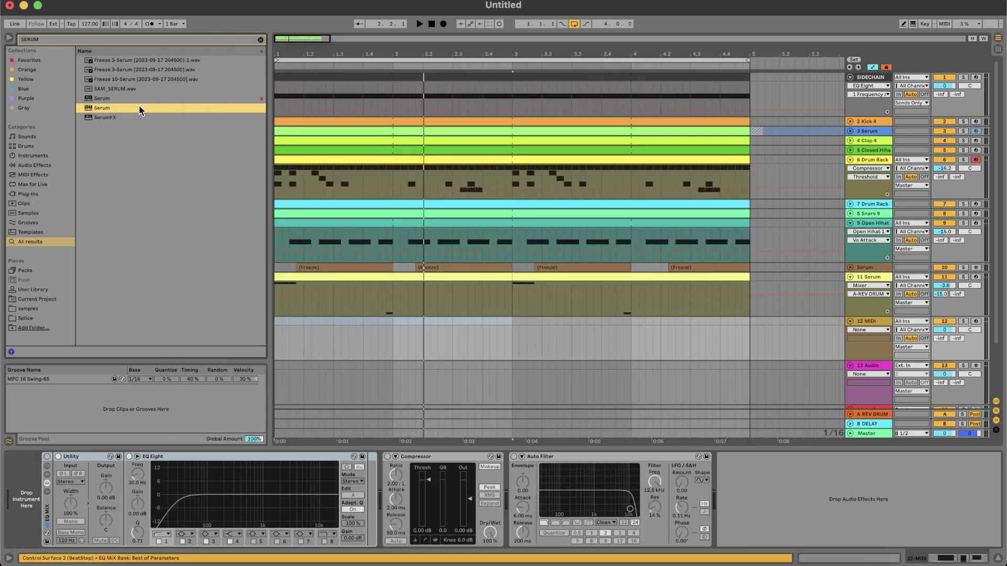
pyautogui.doubleClick(124, 99)
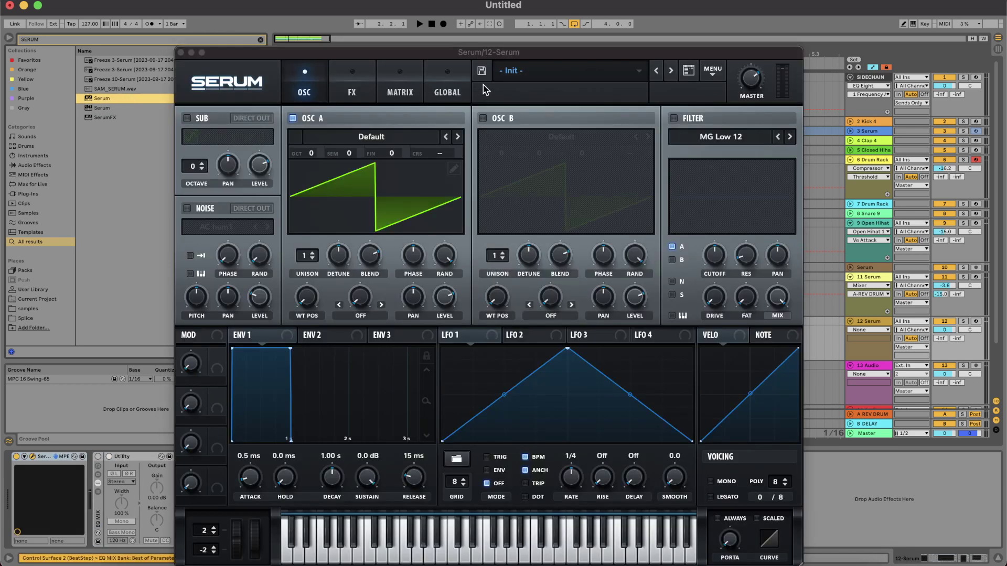
# Step: Load the Lead Fishing preset from the BEATTHEDIP Tech House Serum Sound Bank into track 12's Serum
pyautogui.click(526, 72)
pyautogui.moveTo(577, 88)
pyautogui.scroll(-10, 808, 322)
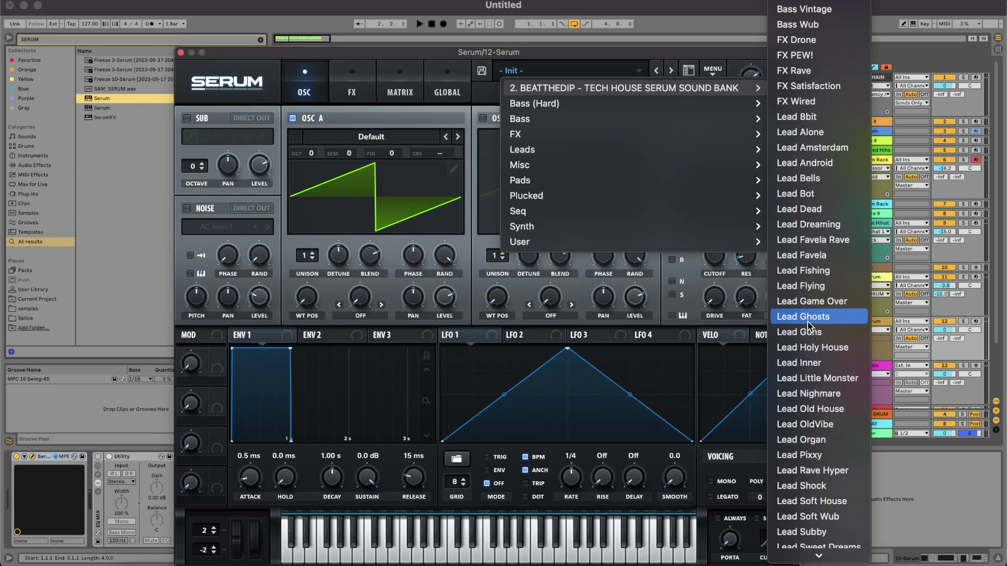
pyautogui.scroll(-3, 807, 322)
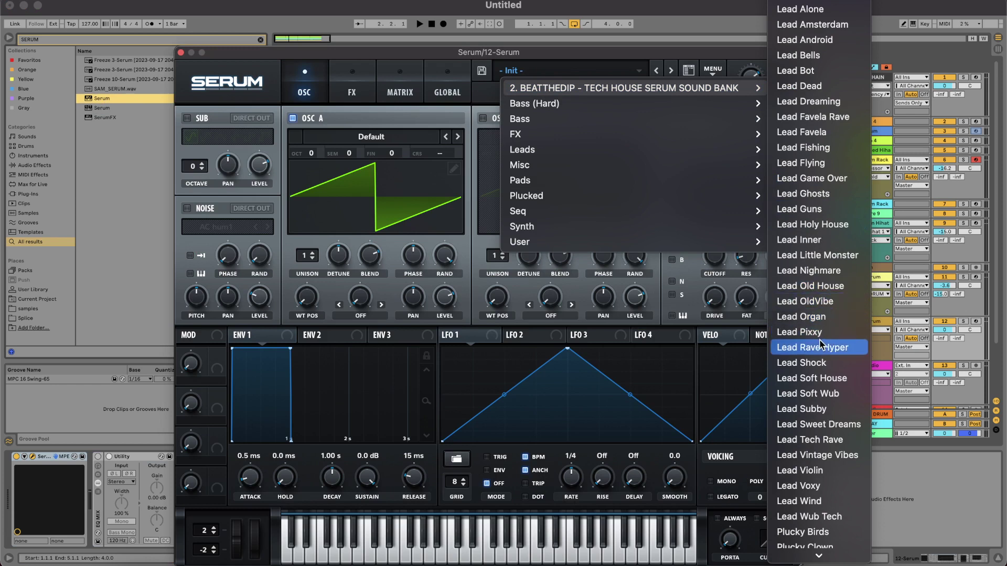
pyautogui.click(835, 150)
pyautogui.click(677, 290)
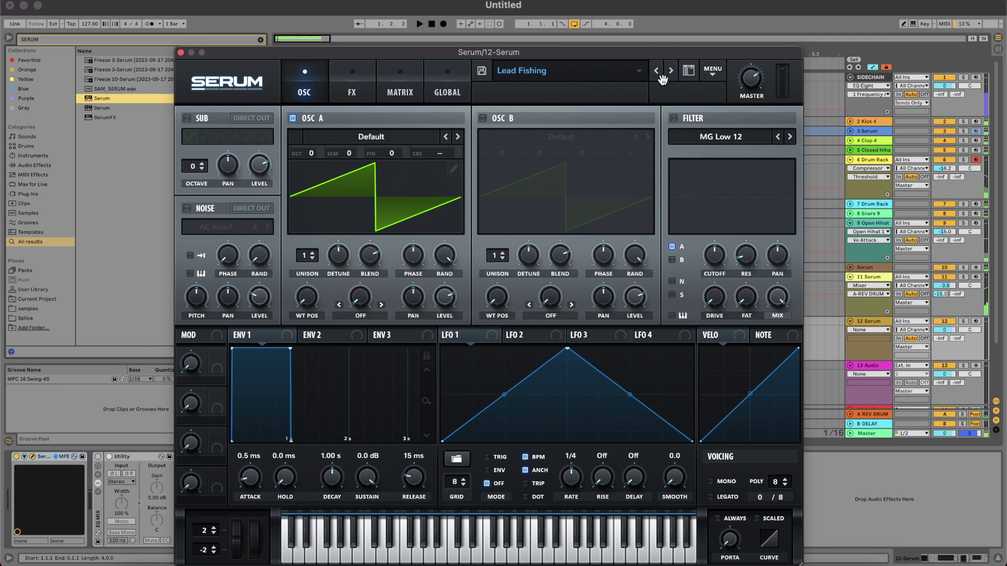
# Step: Try the neighbouring Serum presets Lead Flying, Lead Game Over, Lead Ghosts and Lead Guns, dismissing the error dialogs
pyautogui.click(671, 69)
pyautogui.click(680, 291)
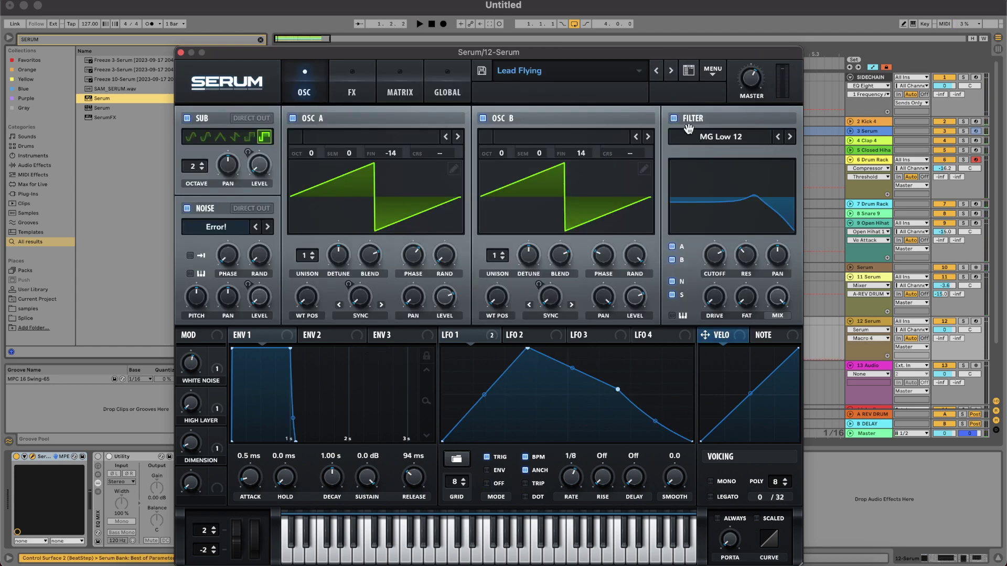
pyautogui.click(657, 71)
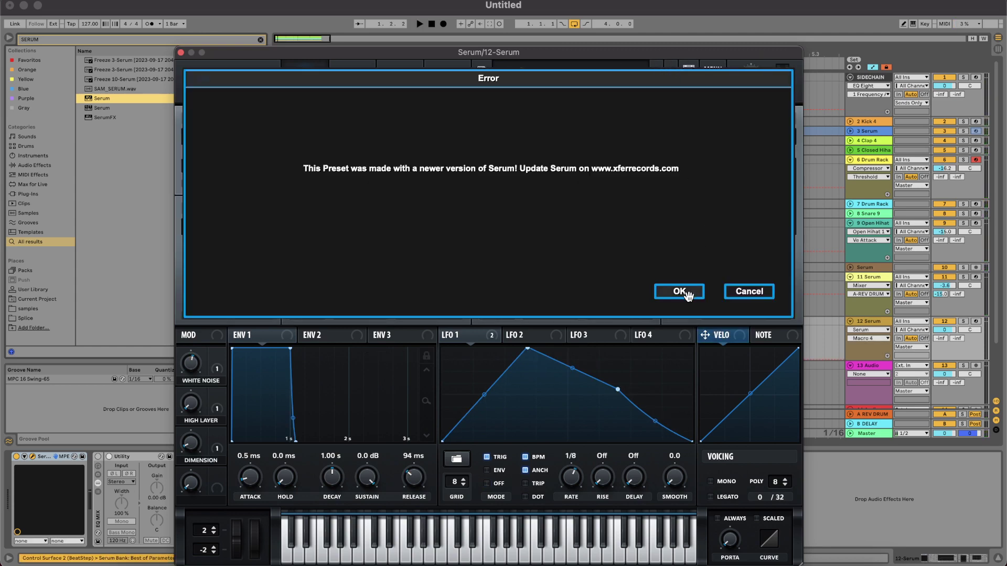
pyautogui.click(679, 291)
pyautogui.click(671, 72)
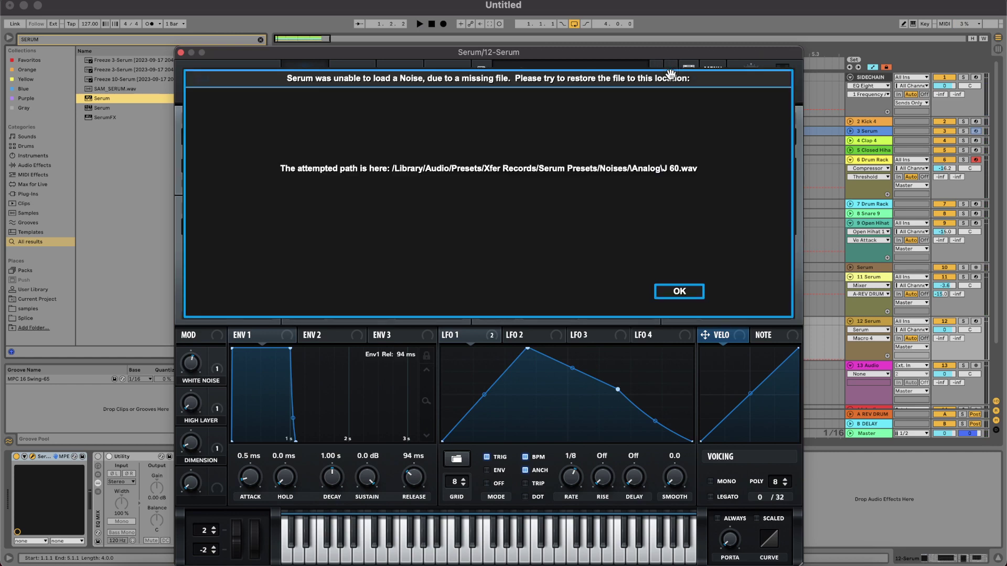
pyautogui.click(680, 290)
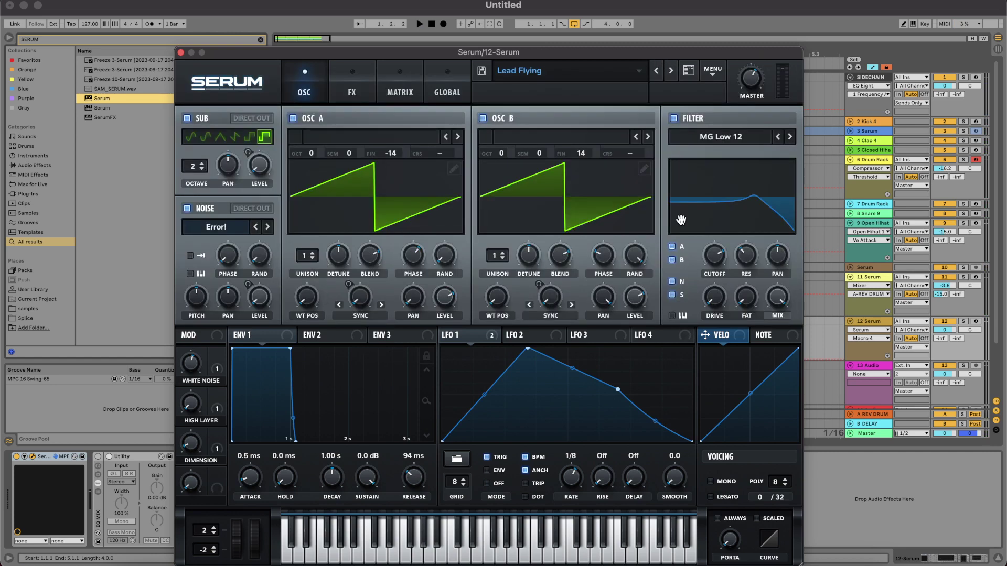
pyautogui.click(671, 72)
pyautogui.click(678, 291)
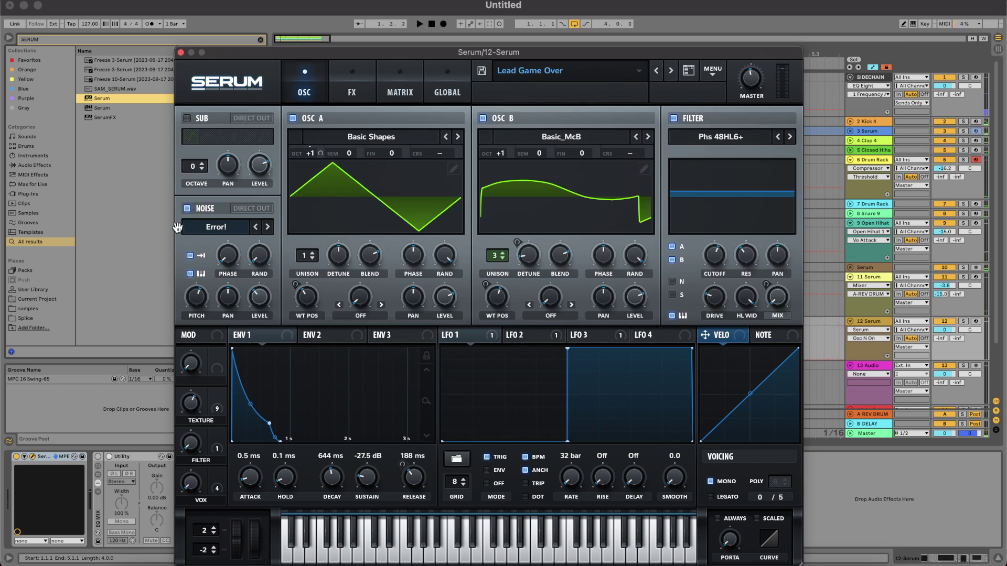
pyautogui.click(671, 72)
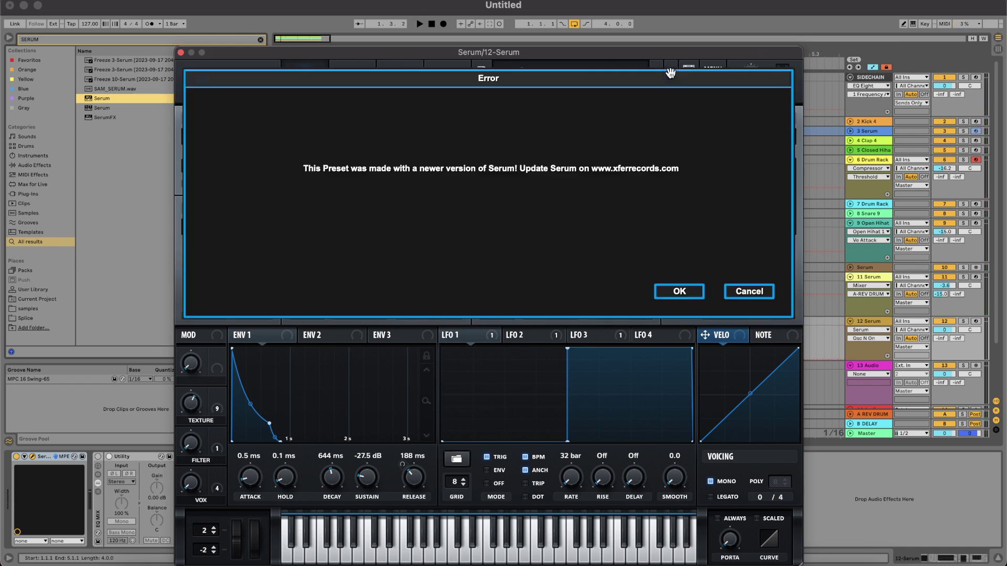
pyautogui.click(680, 291)
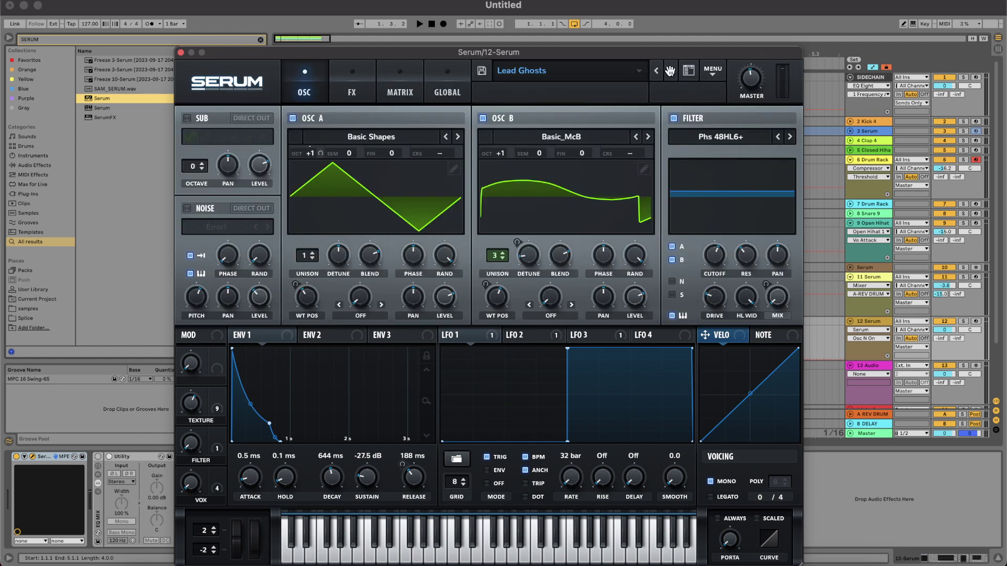
pyautogui.click(671, 72)
pyautogui.click(678, 293)
# Step: Load the Plucky ROBOT preset from the BEATTHEDIP Tech House bank and close the Serum window
pyautogui.click(536, 74)
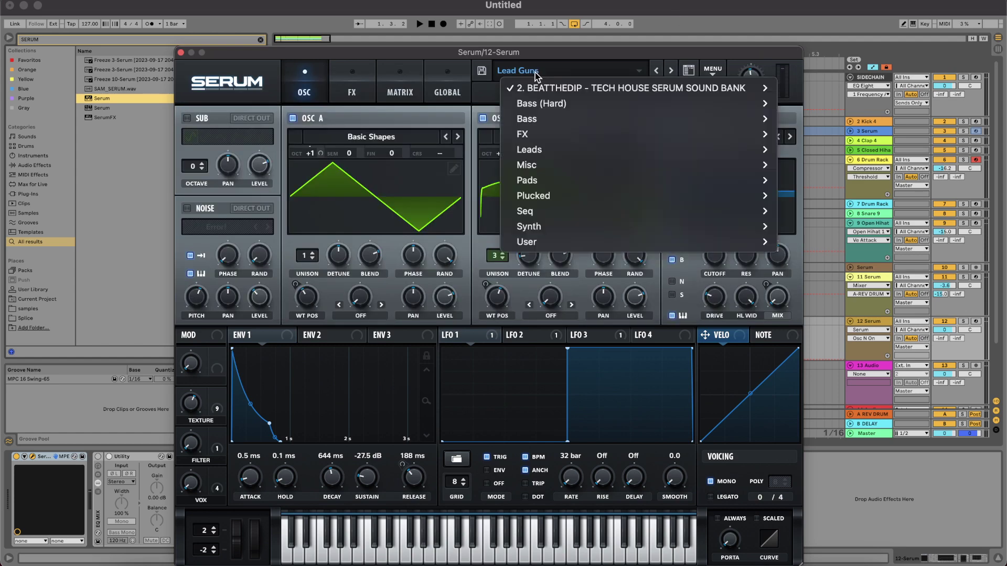
pyautogui.moveTo(546, 88)
pyautogui.scroll(-10, 872, 382)
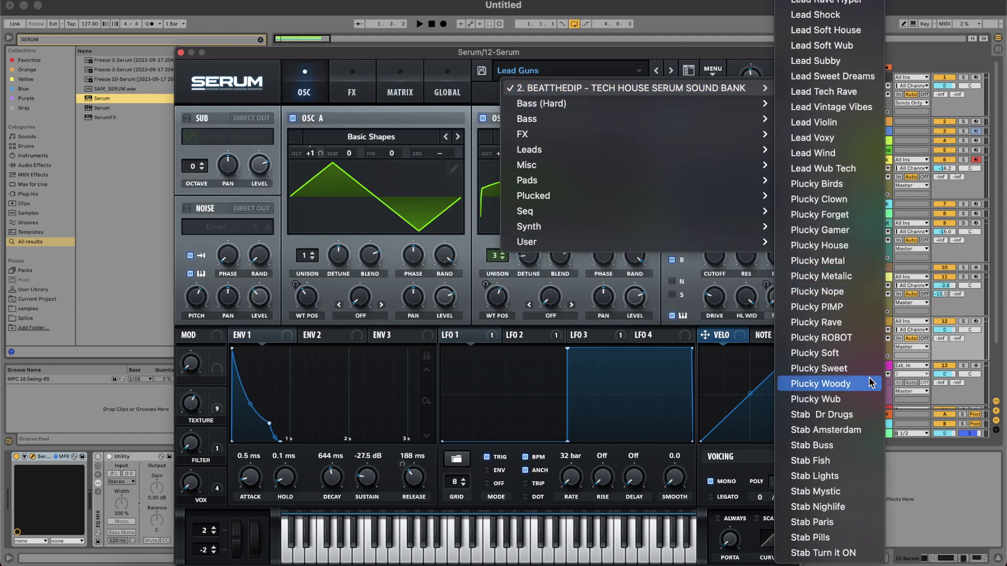
pyautogui.scroll(2, 873, 382)
pyautogui.click(871, 368)
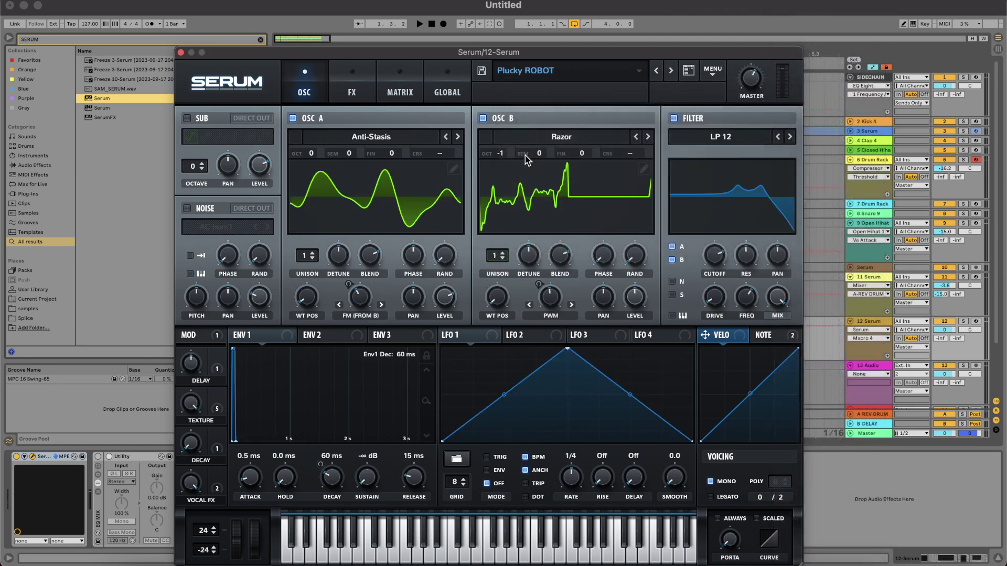
pyautogui.click(180, 53)
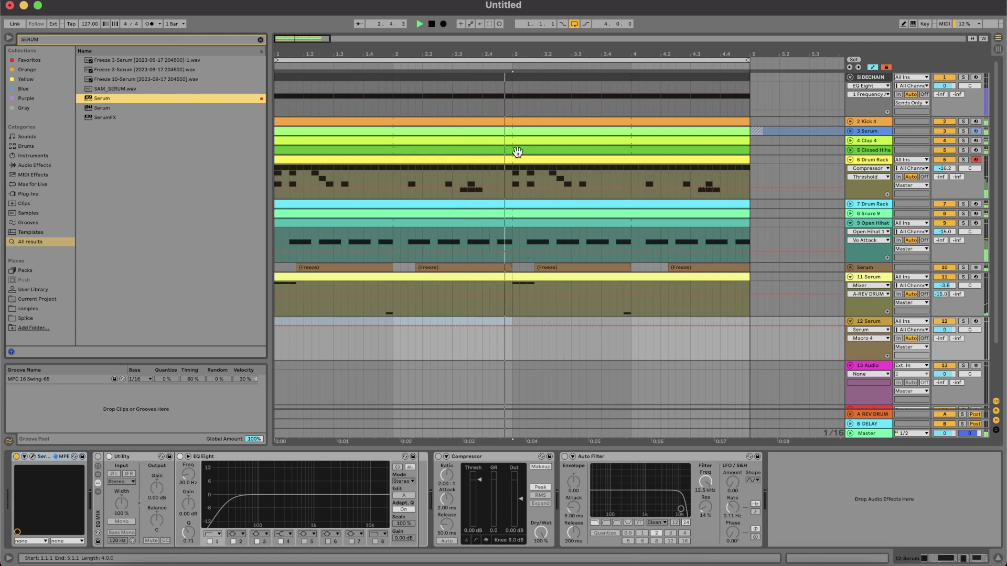
# Step: Create a two-bar MIDI clip from 1.1.1 to 3.1.1 on track 12 and place a sixteenth-note C3 at 1.3.2
pyautogui.moveTo(509, 316); pyautogui.dragTo(209, 310)
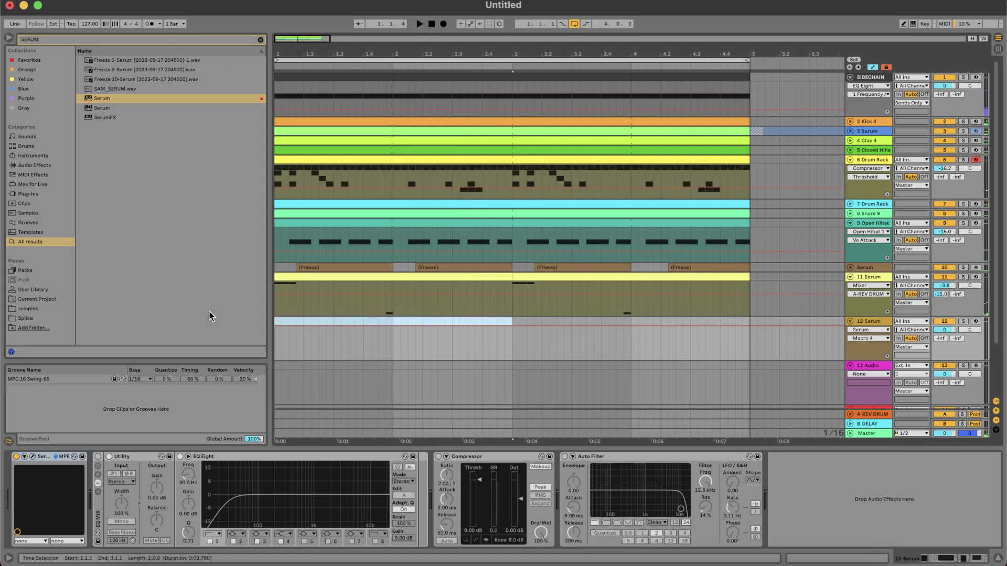
pyautogui.press('super+shift+m')
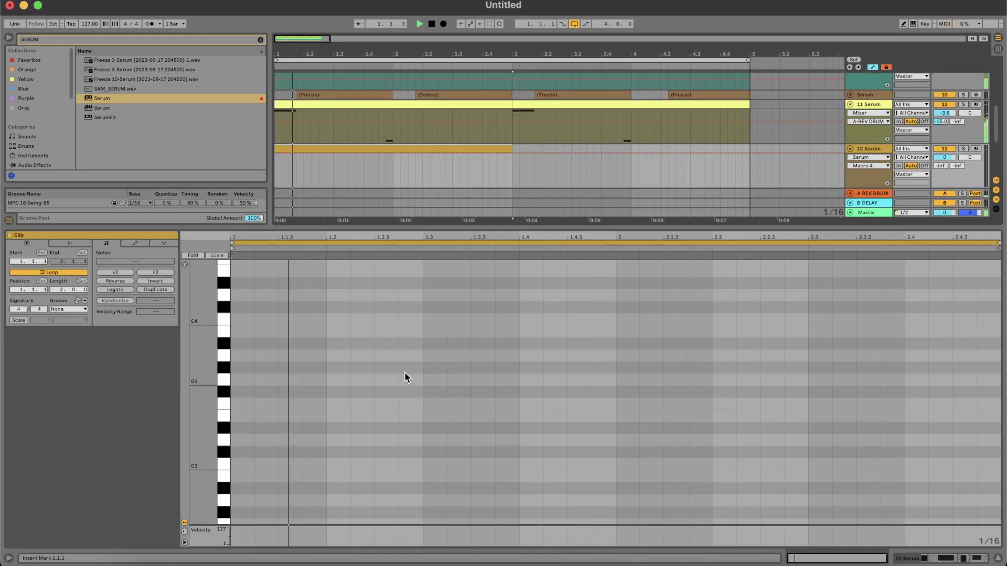
pyautogui.doubleClick(394, 466)
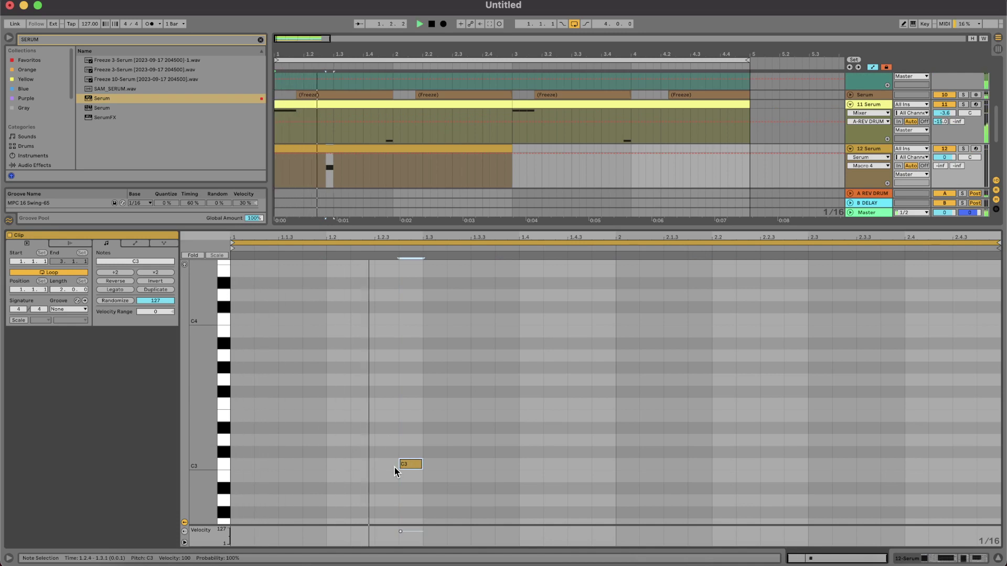
pyautogui.press('Left')
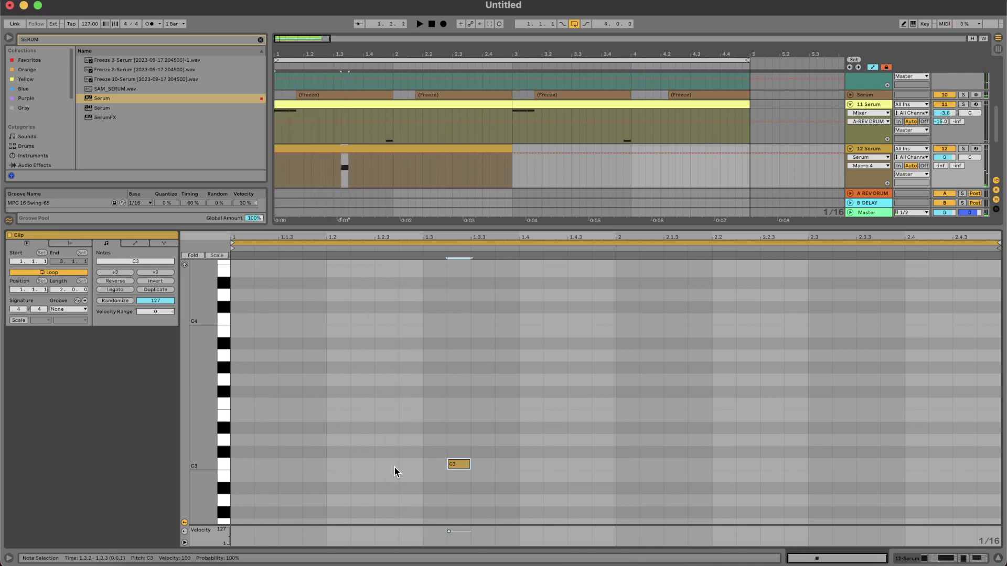
# Step: Play the loop and transpose the C3 note at 1.3.2 on track 12 down an octave to C2
pyautogui.press('space')
pyautogui.press('Right')
pyautogui.press('Right')
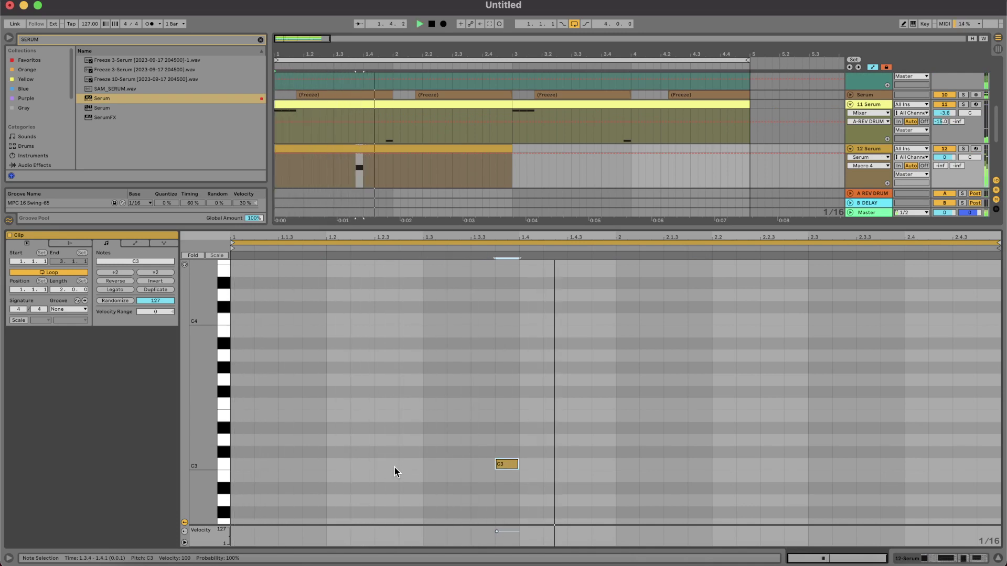
pyautogui.hotkey('shift', 'Down')
pyautogui.press('Left')
pyautogui.press('Left')
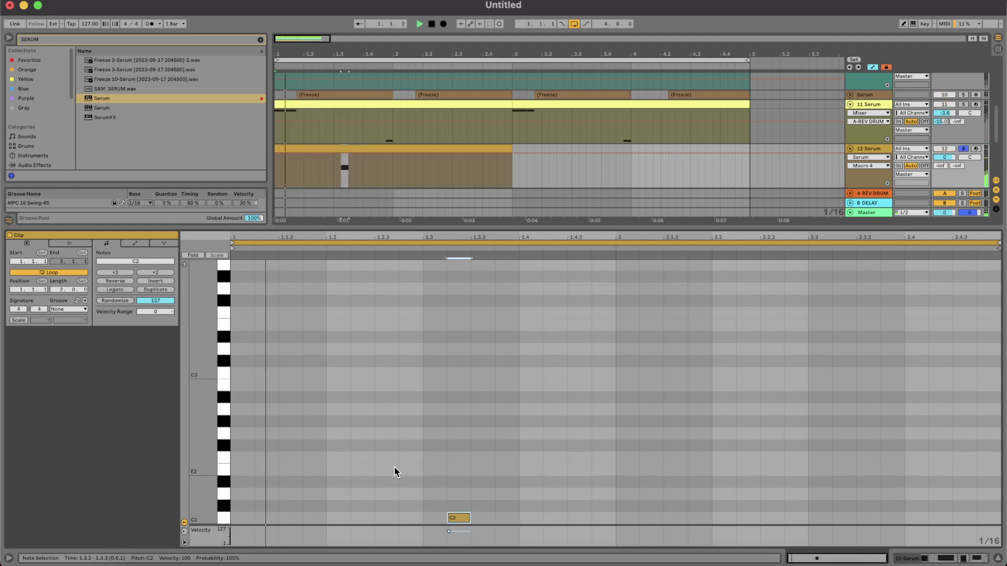
# Step: Lower the note to C1, move it to 1.3.1 and set its length to two sixteenths
pyautogui.hotkey('shift', 'Down')
pyautogui.press('Left')
pyautogui.hotkey('shift', 'Right')
pyautogui.hotkey('shift', 'Right')
pyautogui.hotkey('shift', 'Right')
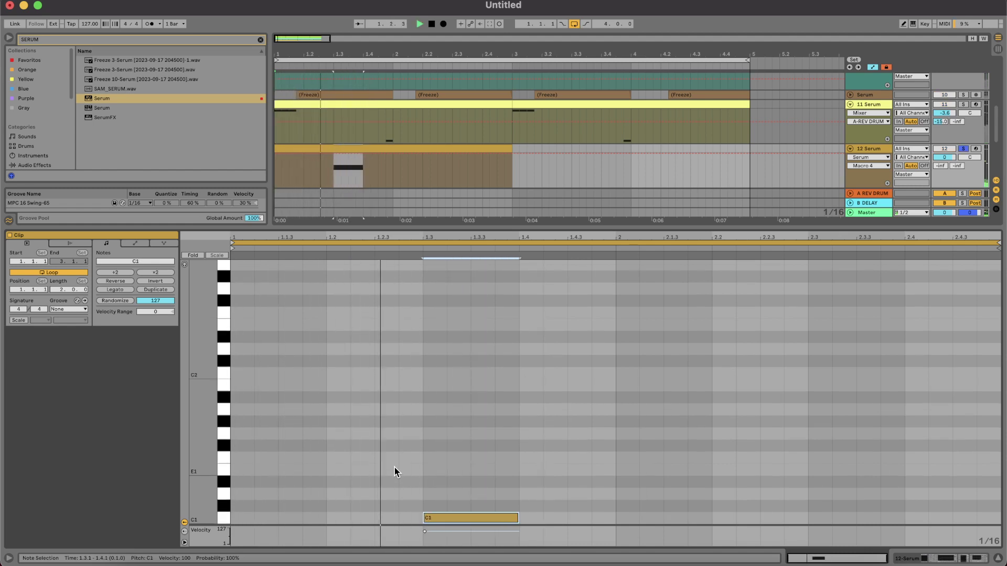
pyautogui.press('space')
pyautogui.moveTo(516, 518); pyautogui.dragTo(481, 520)
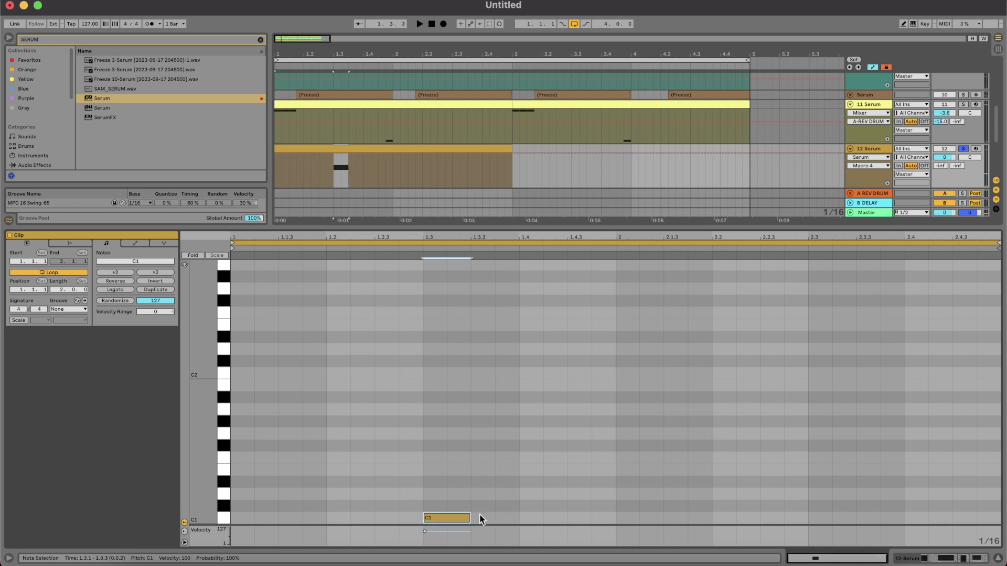
# Step: Try the Plucky Soft and Plucky Sweet presets in track 12's Serum, load Plucky Woody and close the plugin window
pyautogui.press('space')
pyautogui.doubleClick(864, 148)
pyautogui.press('space')
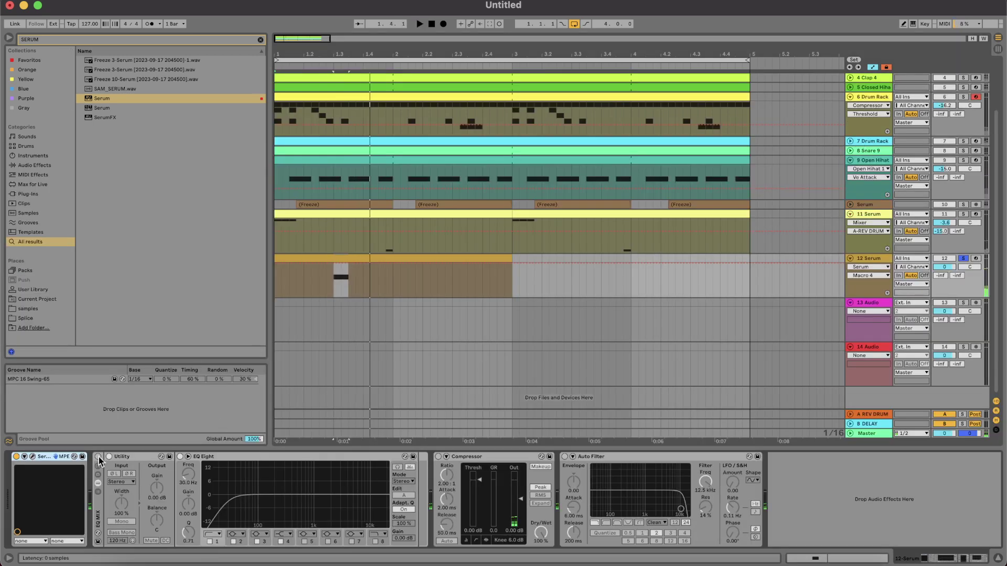
pyautogui.click(32, 457)
pyautogui.click(671, 72)
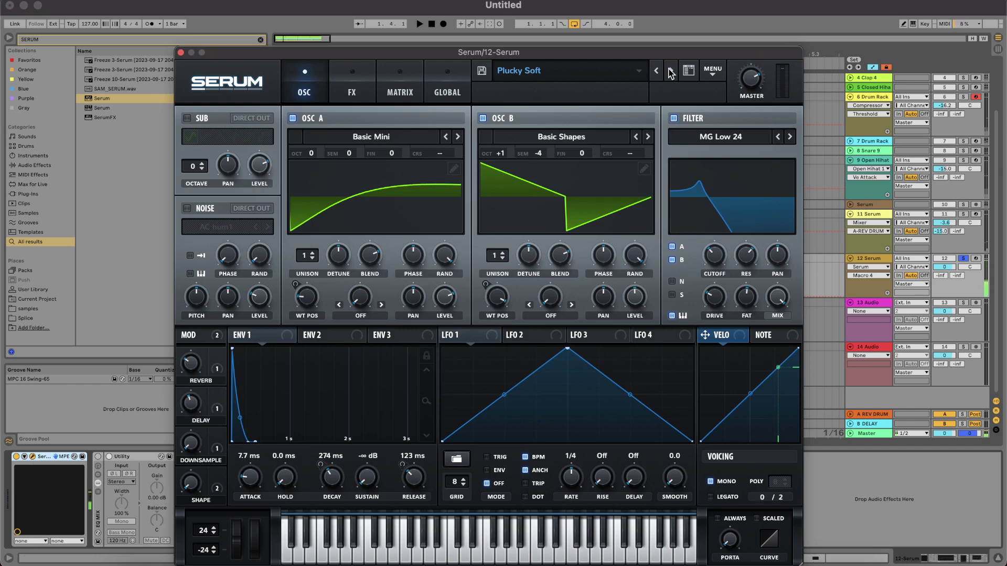
pyautogui.click(671, 72)
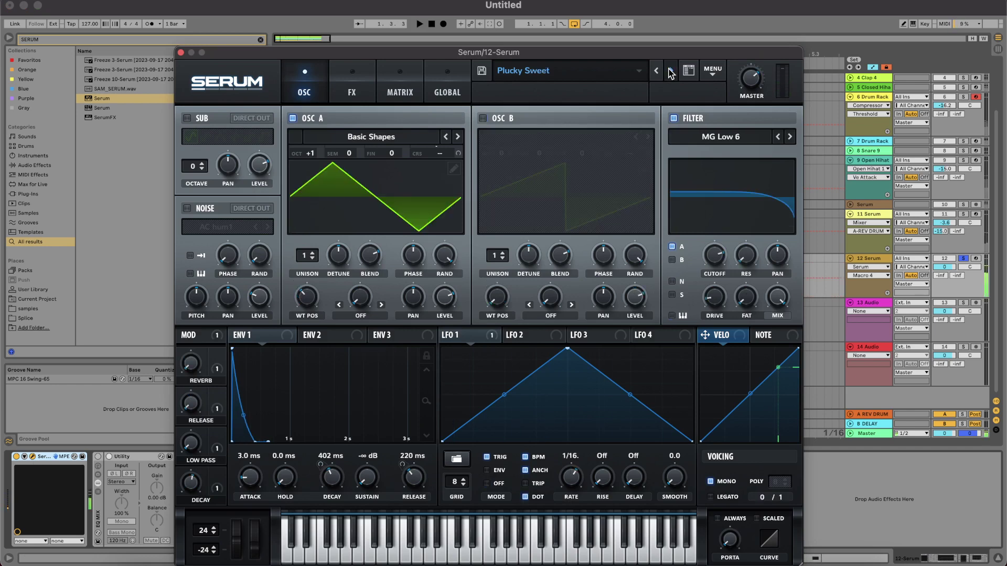
pyautogui.click(671, 72)
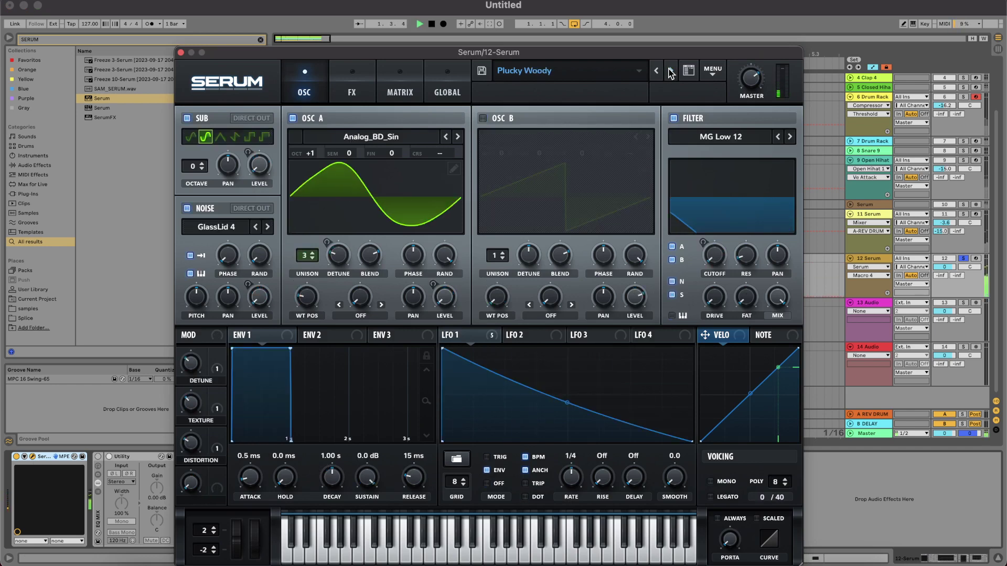
pyautogui.press('space')
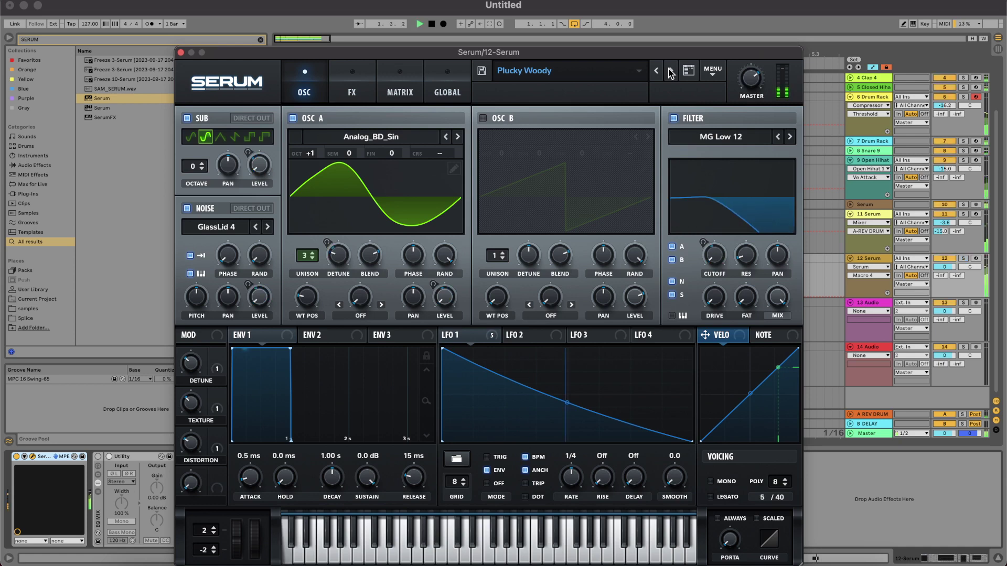
pyautogui.press('space')
pyautogui.click(181, 52)
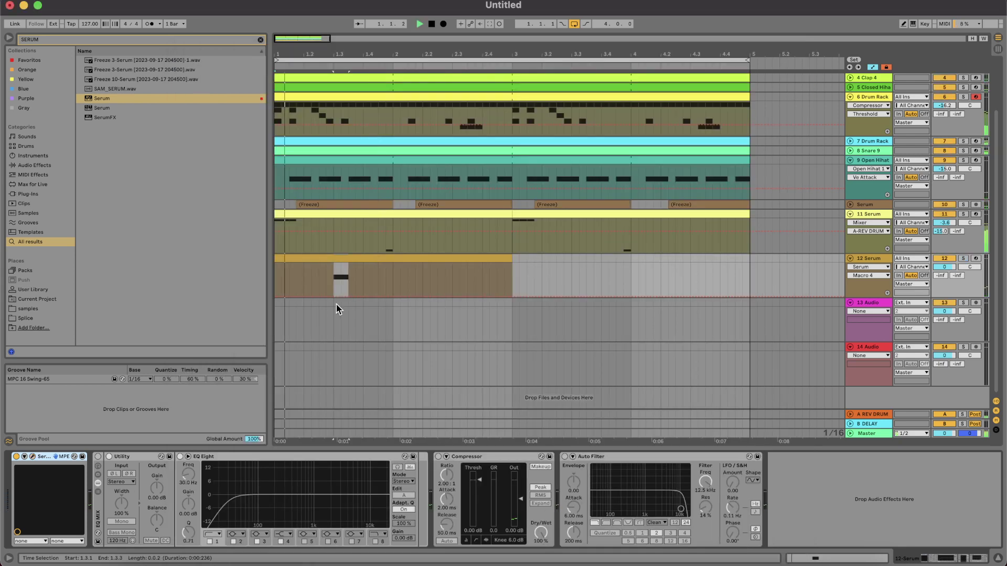
# Step: Reopen track 12's clip and move the C1 note to 1.3.3 while auditioning the loop
pyautogui.doubleClick(349, 262)
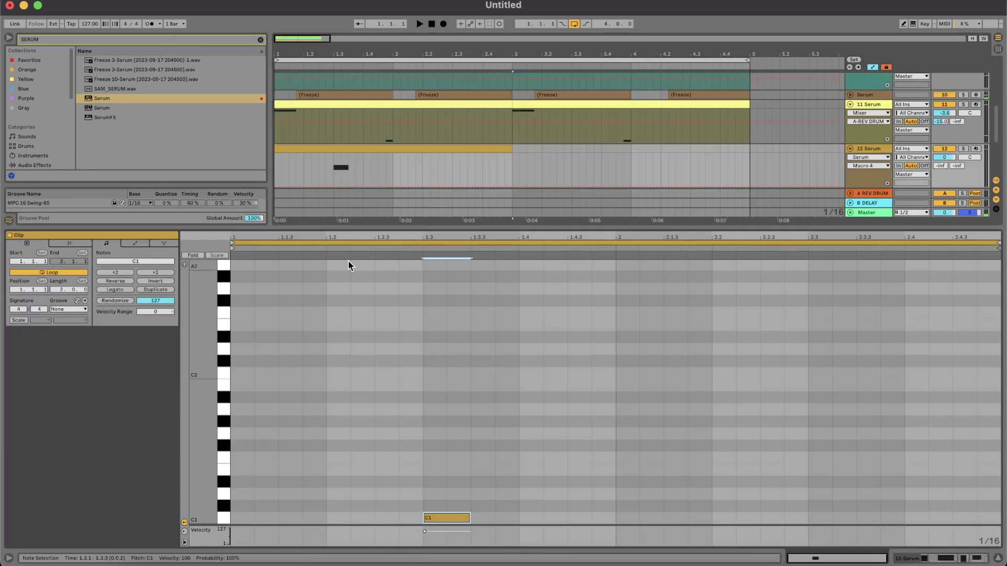
pyautogui.press('space')
pyautogui.press('Up')
pyautogui.press('Right')
pyautogui.press('Right')
pyautogui.press('Right')
pyautogui.press('Left')
pyautogui.press('Left')
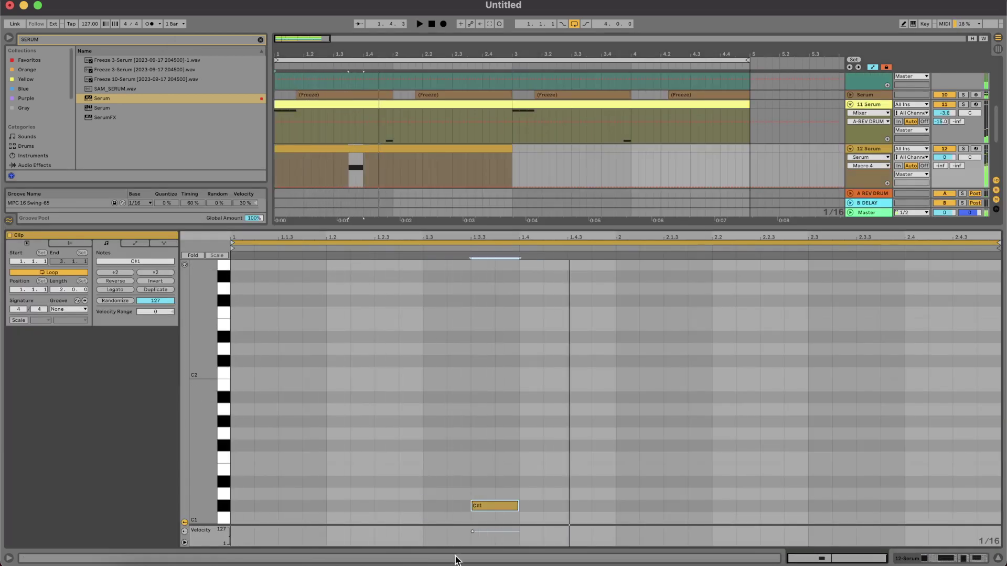
pyautogui.press('Down')
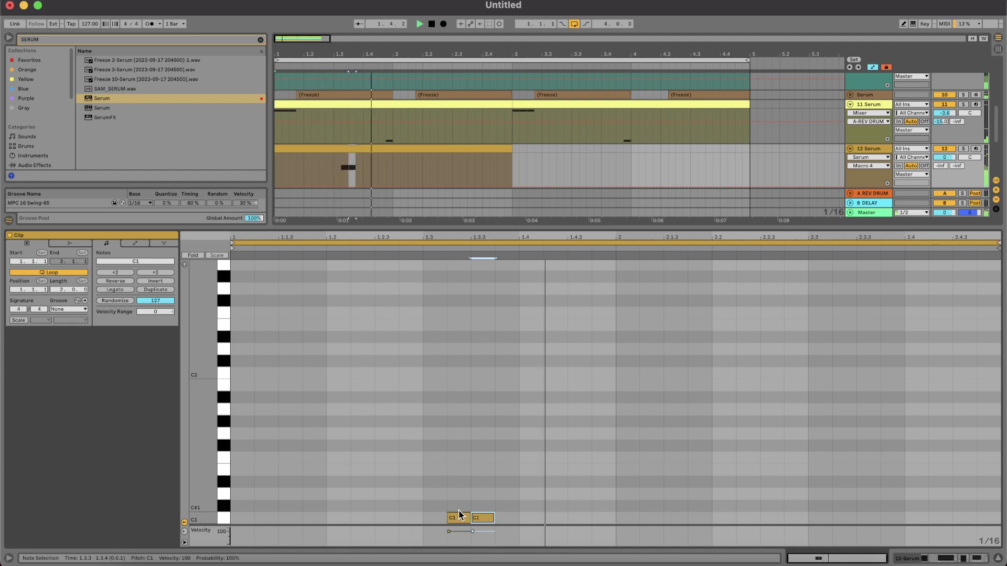
# Step: Arrange two consecutive sixteenth-note C1s at 1.3.3 and 1.3.4 in track 12's clip
pyautogui.click(492, 511)
pyautogui.click(492, 512)
pyautogui.click(481, 518)
pyautogui.moveTo(481, 506); pyautogui.dragTo(431, 534)
pyautogui.press('Right')
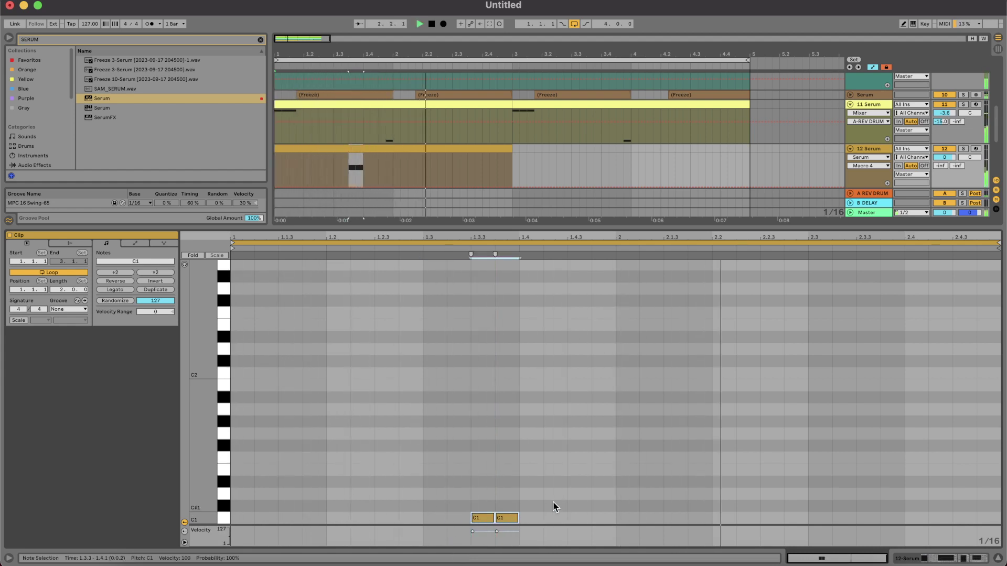
# Step: Try duplicating track 12's two-bar clip to 3.1.1
pyautogui.click(504, 148)
pyautogui.press('super+d')
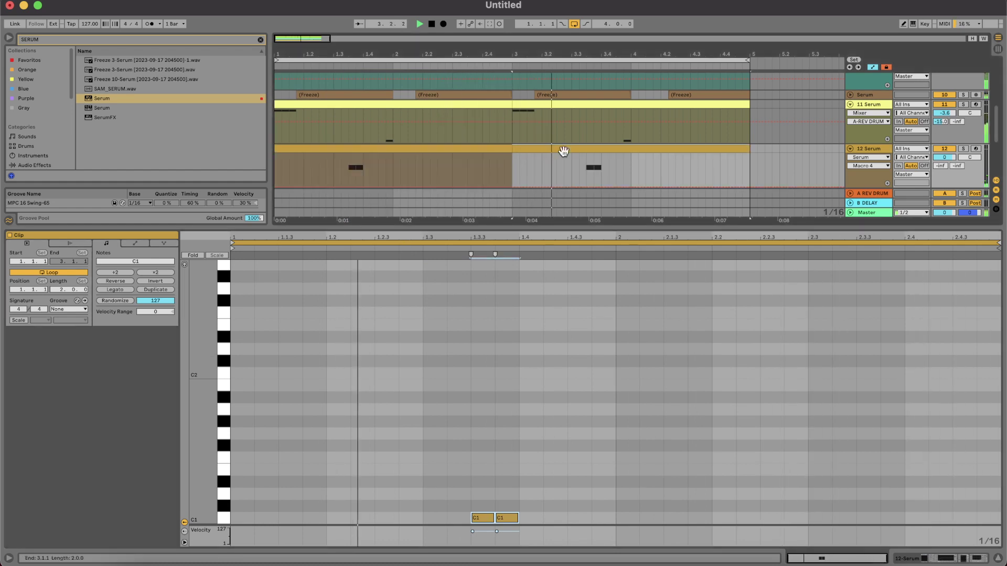
pyautogui.press('Delete')
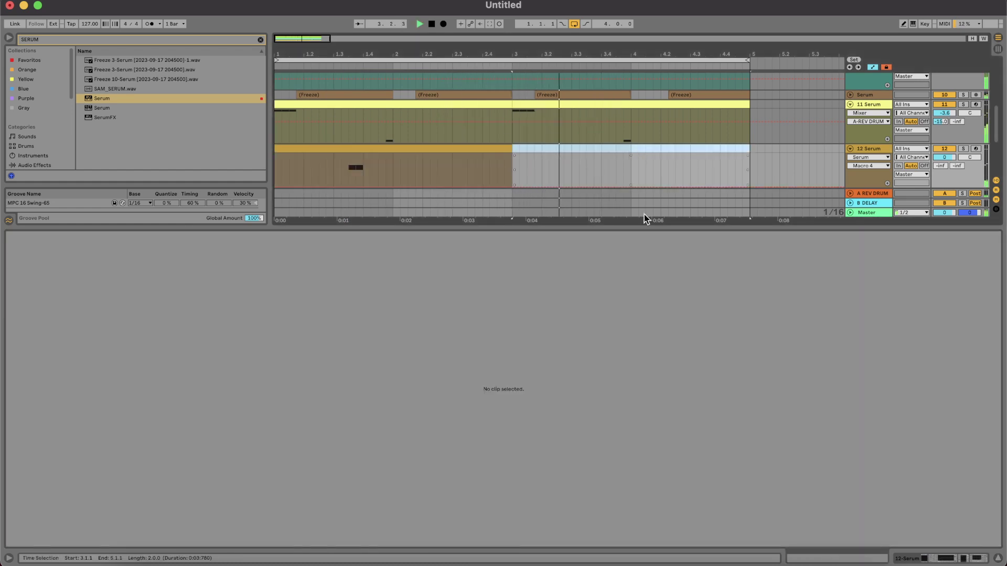
# Step: Close the clip editor, then freeze and flatten the Serum tracks 11 and 12 to audio
pyautogui.doubleClick(645, 225)
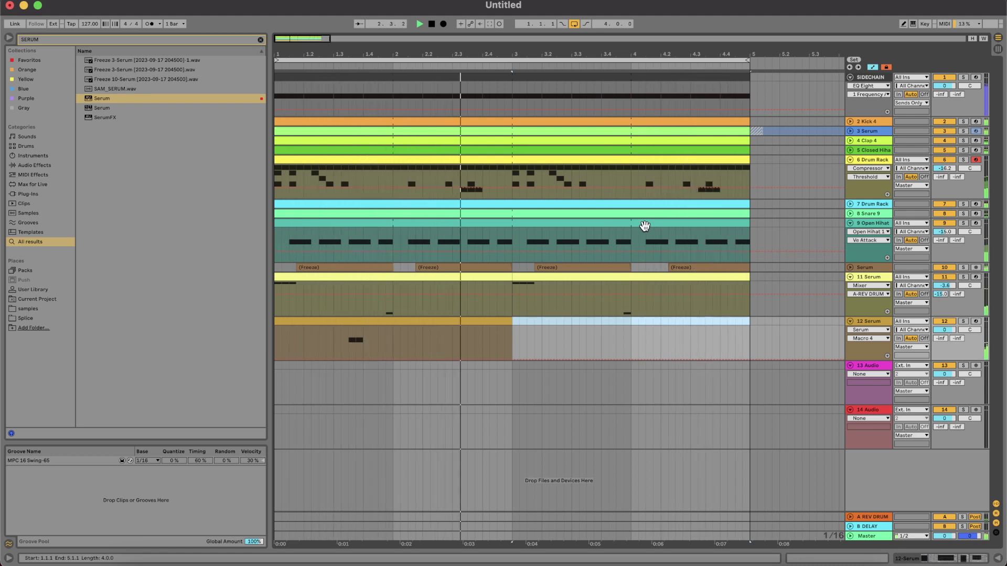
pyautogui.click(850, 321)
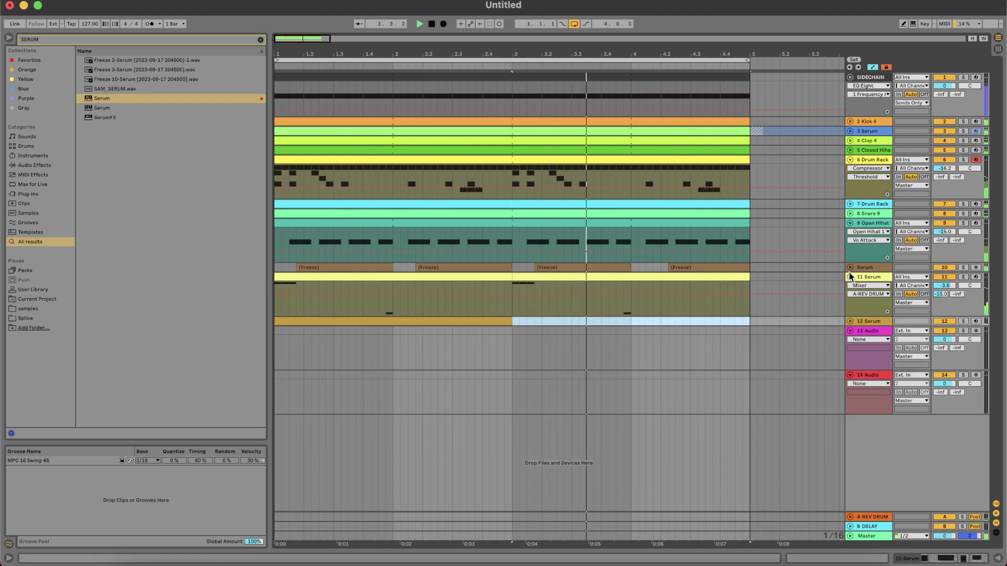
pyautogui.click(851, 278)
pyautogui.click(850, 286)
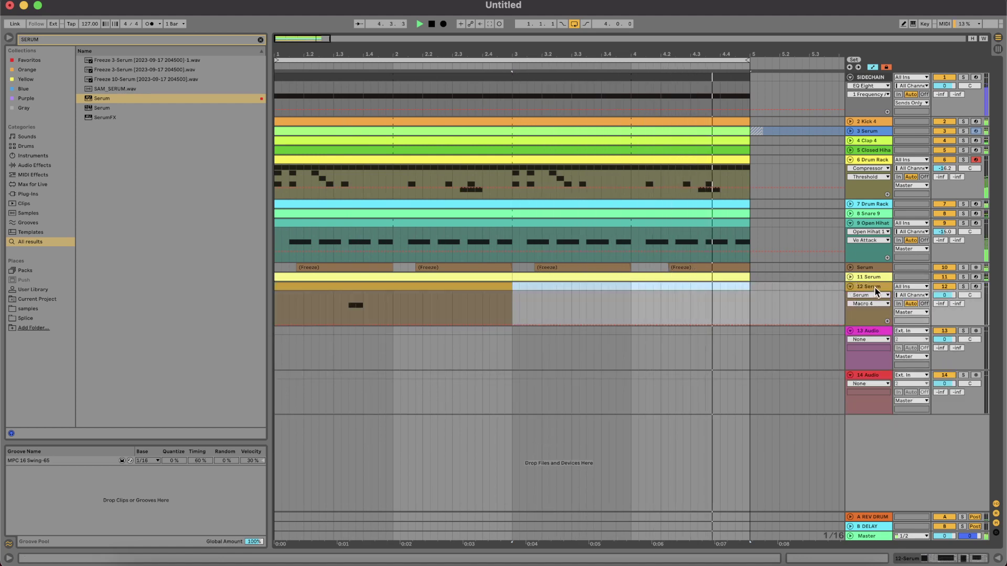
pyautogui.rightClick(876, 290)
pyautogui.click(856, 279)
pyautogui.click(857, 278)
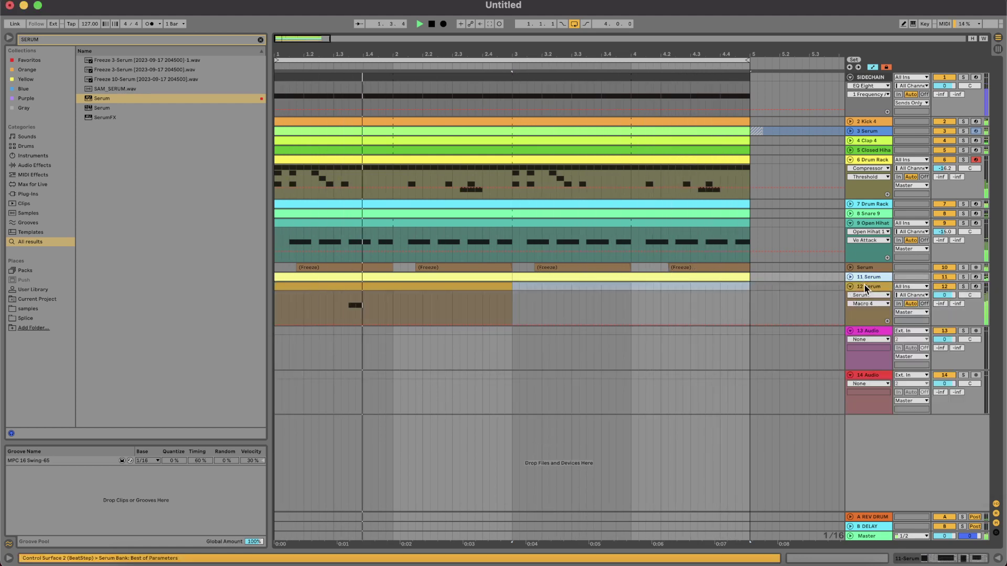
pyautogui.keyDown('shift'); pyautogui.click(864, 286); pyautogui.keyUp('shift')
pyautogui.rightClick(864, 284)
pyautogui.click(885, 335)
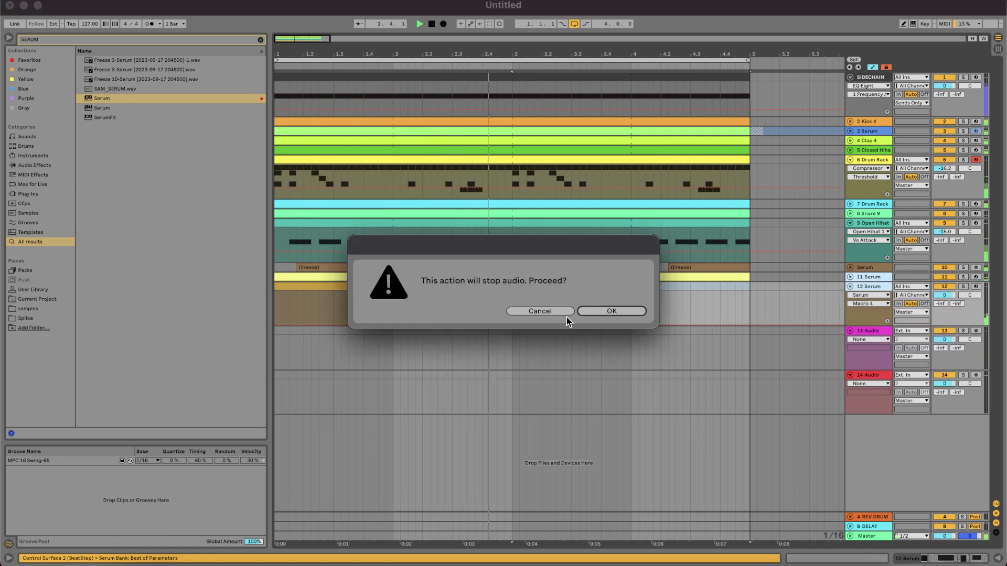
pyautogui.click(596, 310)
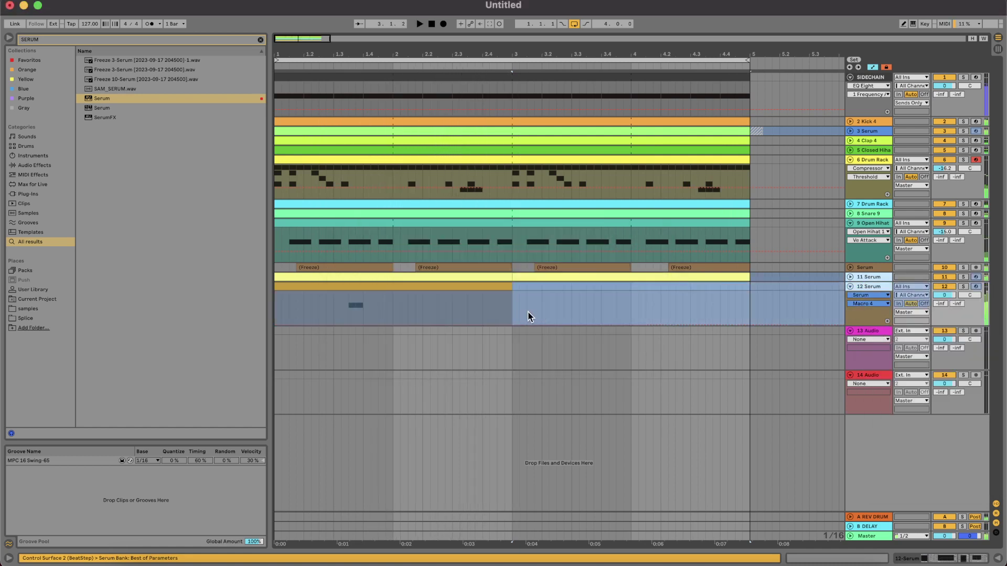
pyautogui.rightClick(874, 281)
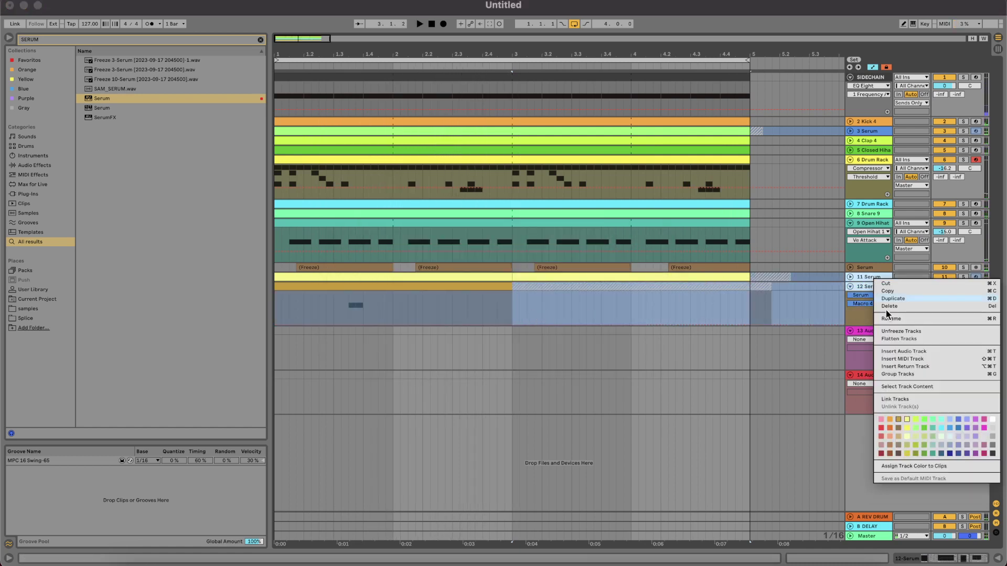
# Step: Fold tracks 11 and 12 and delete their freeze tails beyond 5.1.1
pyautogui.click(850, 287)
pyautogui.click(850, 277)
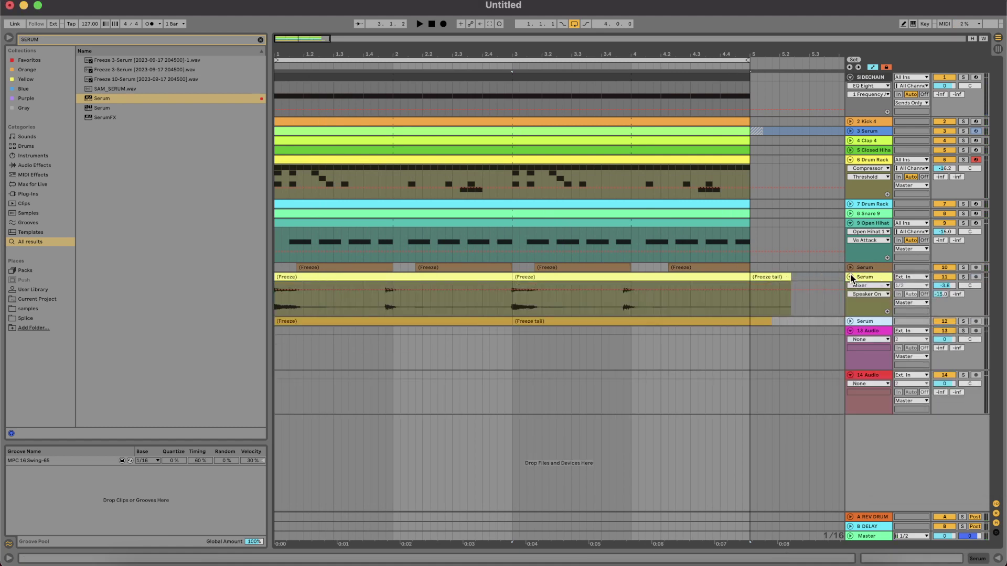
pyautogui.click(851, 277)
pyautogui.moveTo(799, 275); pyautogui.dragTo(753, 288)
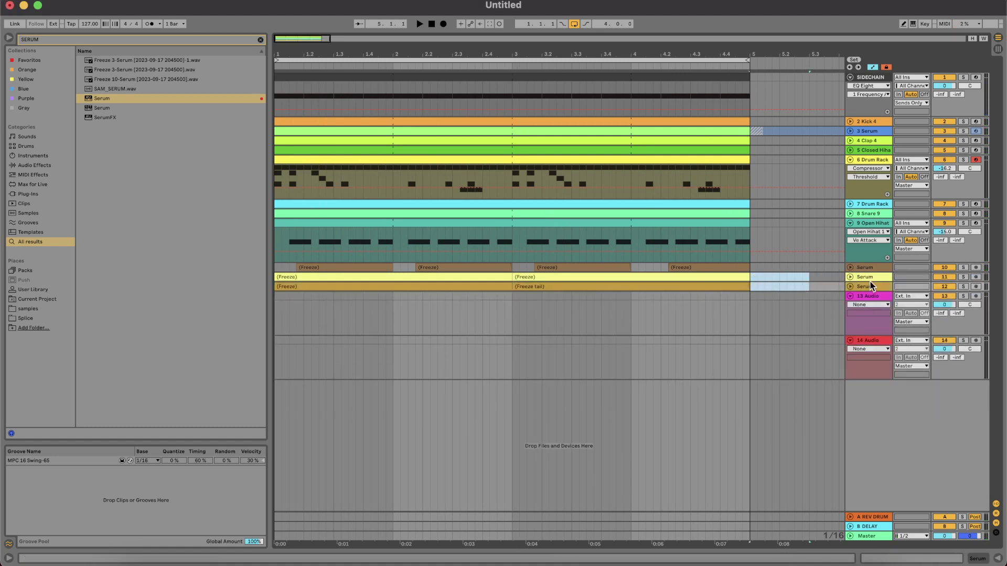
# Step: Insert MIDI track 13 with Serum, browse the Plucky and Stab presets in the BEATTHEDIP Tech House bank, and close the plugin window
pyautogui.press('super+shift+t')
pyautogui.doubleClick(117, 99)
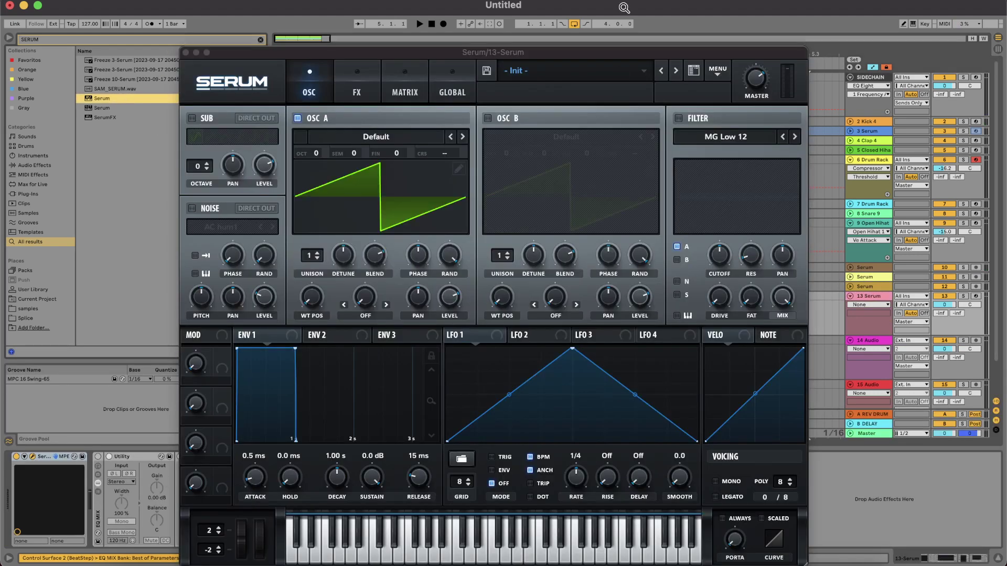
pyautogui.click(587, 71)
pyautogui.moveTo(580, 88)
pyautogui.scroll(-10, 834, 315)
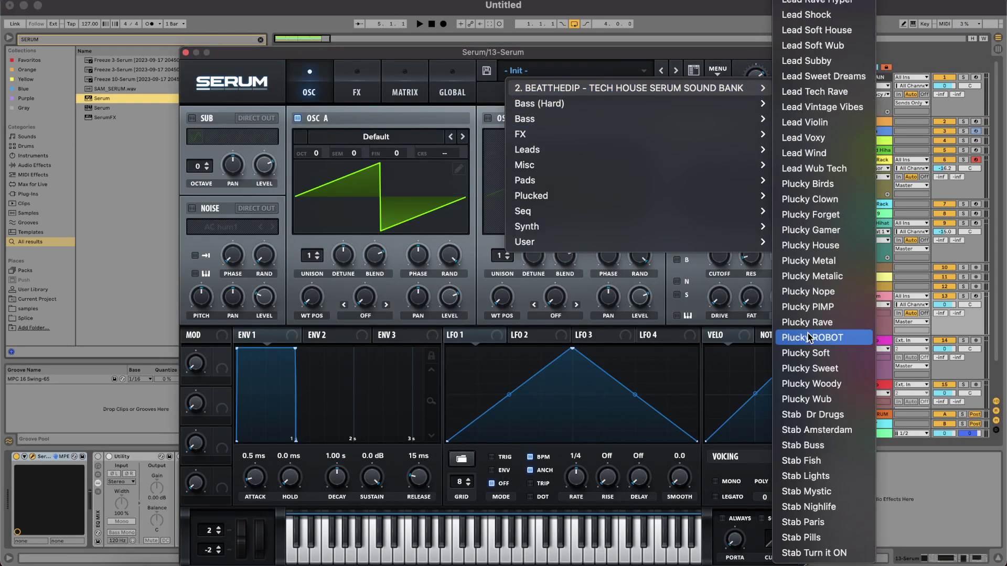
pyautogui.click(846, 463)
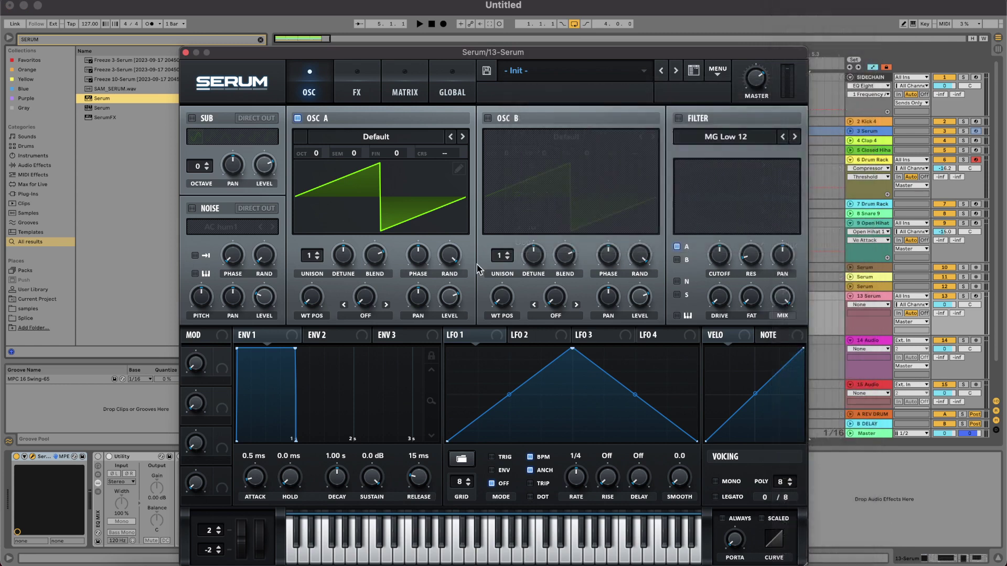
pyautogui.click(185, 53)
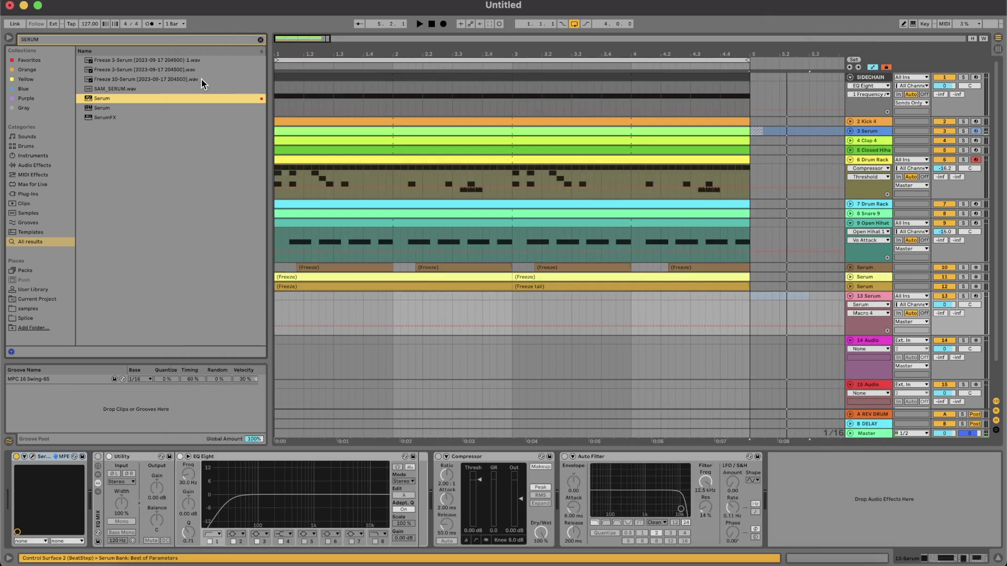
# Step: Delete the freeze tail after 5.1.1 on Serum track 3 and flatten the track
pyautogui.press('space')
pyautogui.press('space')
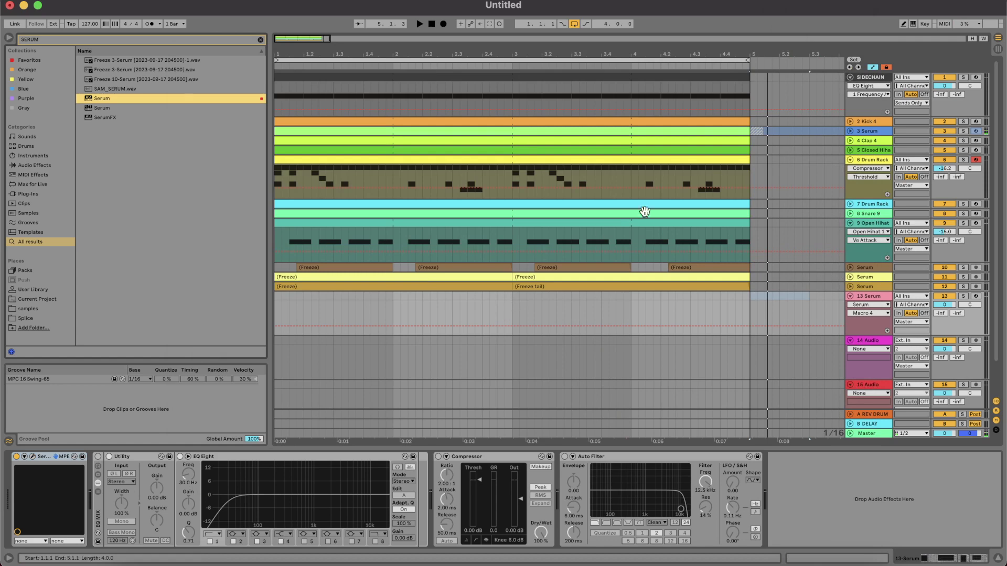
pyautogui.moveTo(785, 133); pyautogui.dragTo(750, 132)
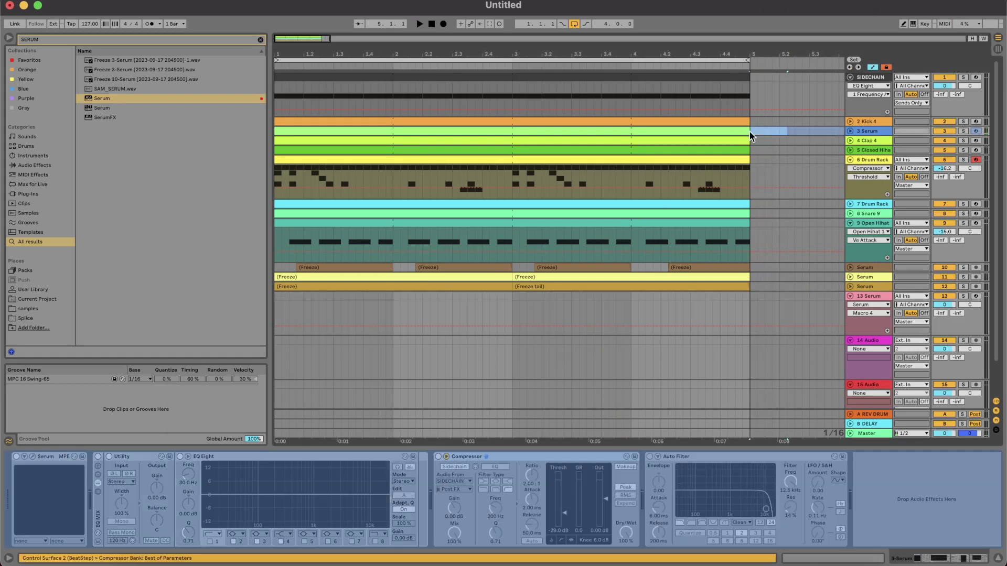
pyautogui.rightClick(874, 132)
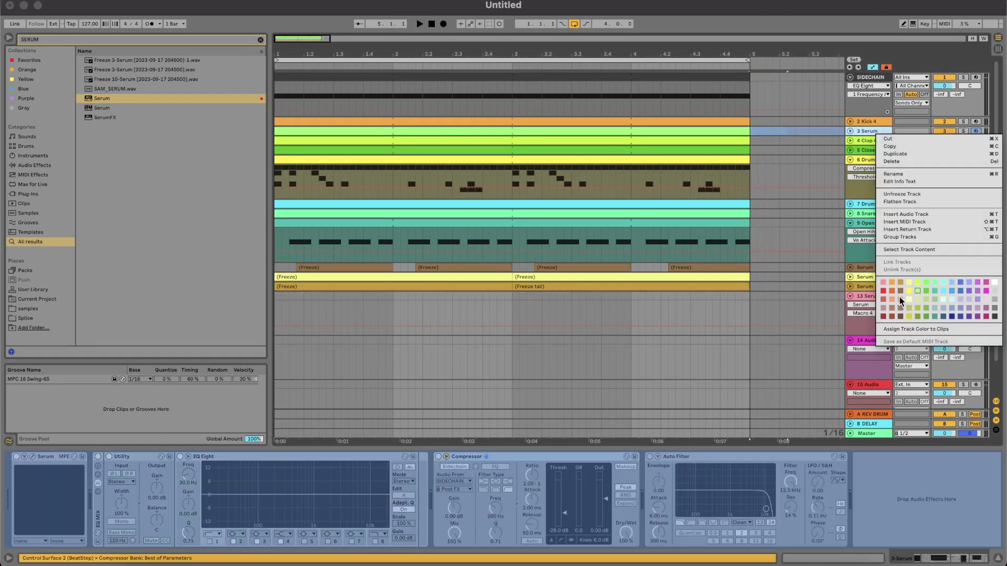
pyautogui.click(908, 201)
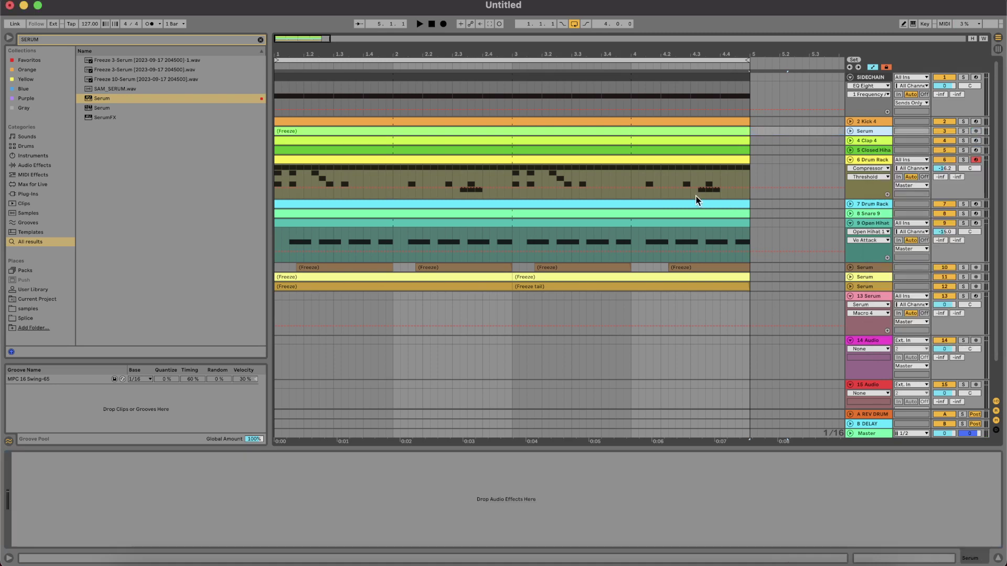
# Step: Play the arrangement loop from the start of bar 1
pyautogui.click(279, 303)
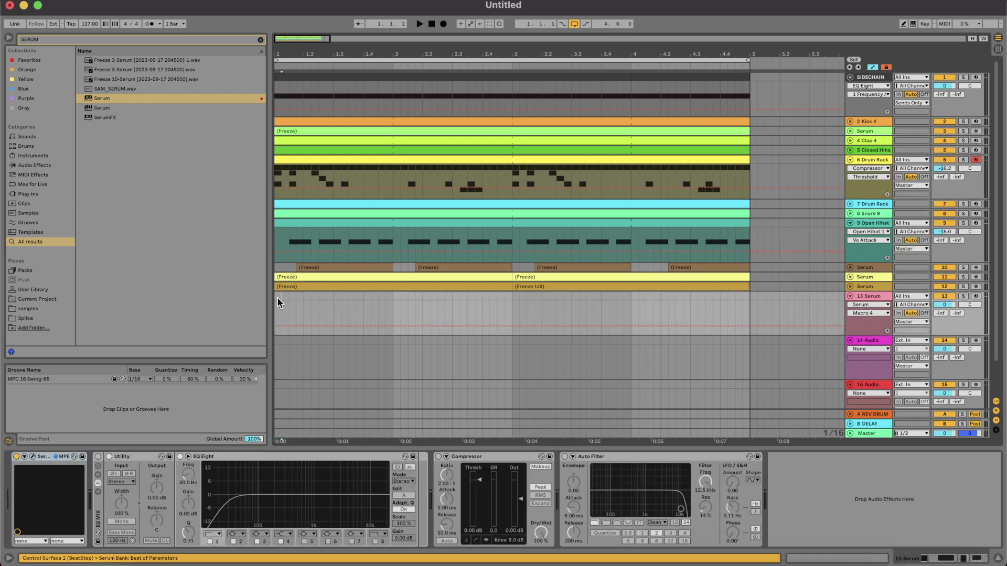
pyautogui.press('space')
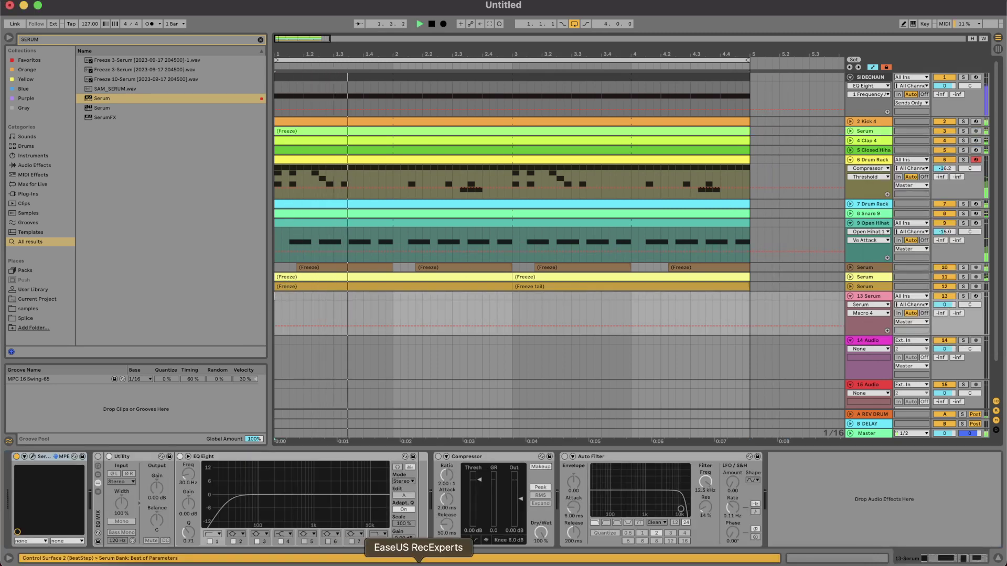
pyautogui.click(448, 564)
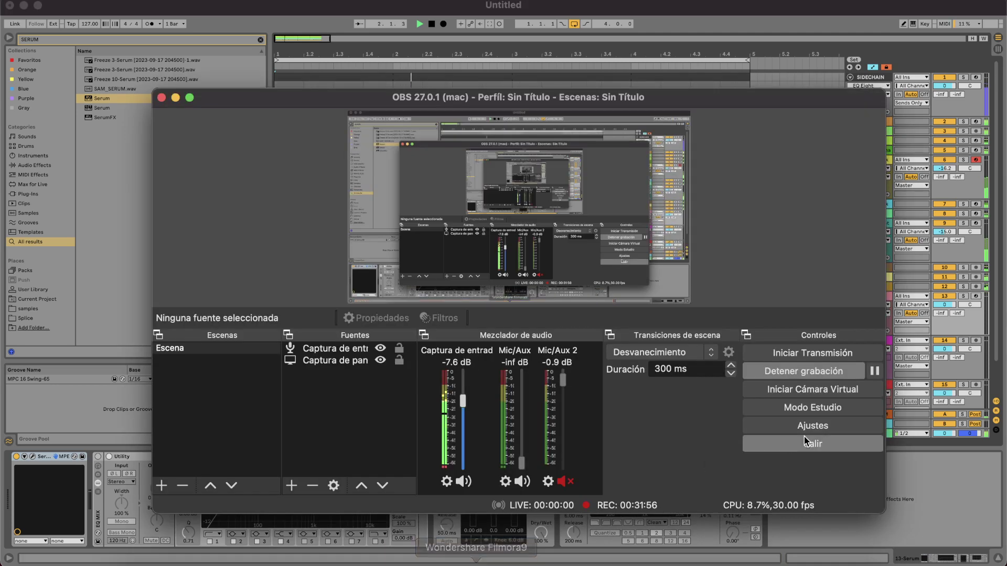
pyautogui.click(955, 492)
pyautogui.press('space')
pyautogui.press('space')
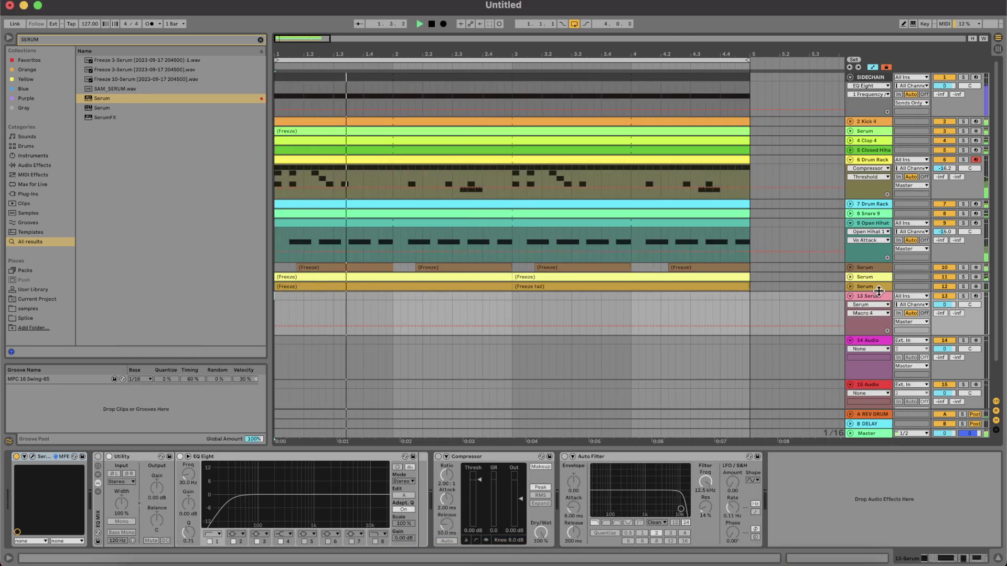
# Step: Unfold Serum track 12 and lower its volume to -11.4 dB, checking the level during playback
pyautogui.click(850, 286)
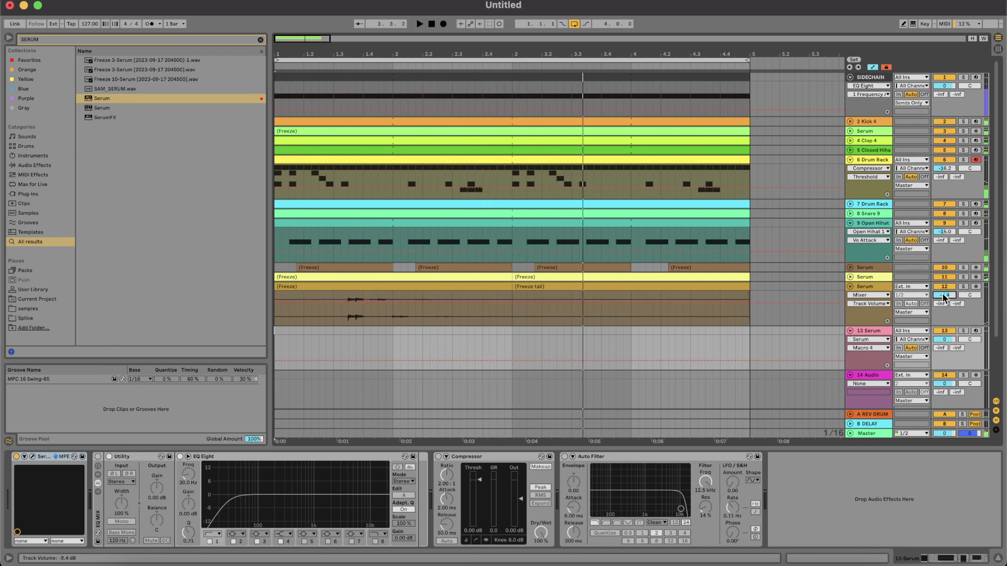
pyautogui.moveTo(943, 295); pyautogui.dragTo(944, 299)
pyautogui.press('space')
pyautogui.press('space')
# Step: Solo Serum track 11 and listen briefly to it from the start of the loop
pyautogui.click(870, 277)
pyautogui.press('s')
pyautogui.press('space')
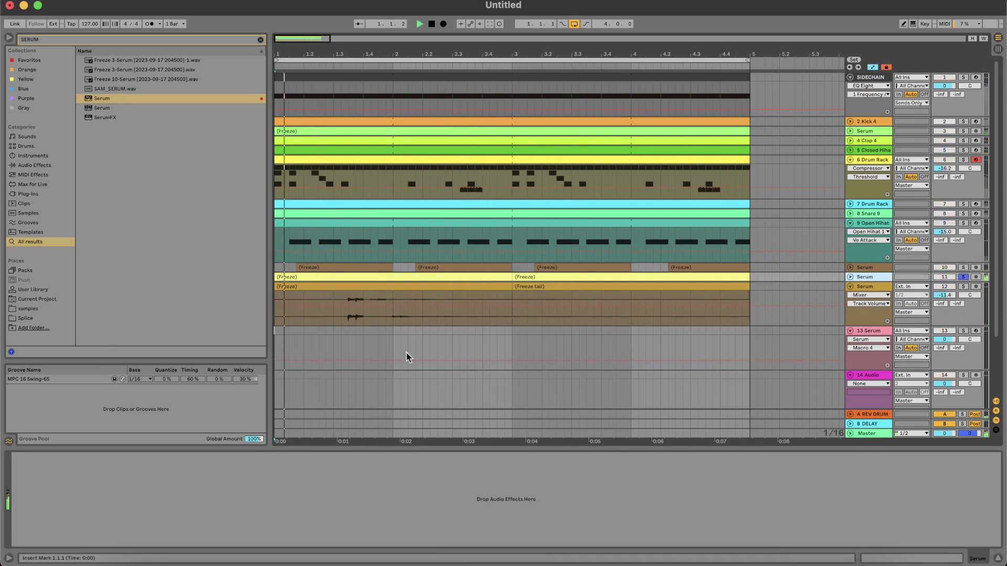
pyautogui.press('space')
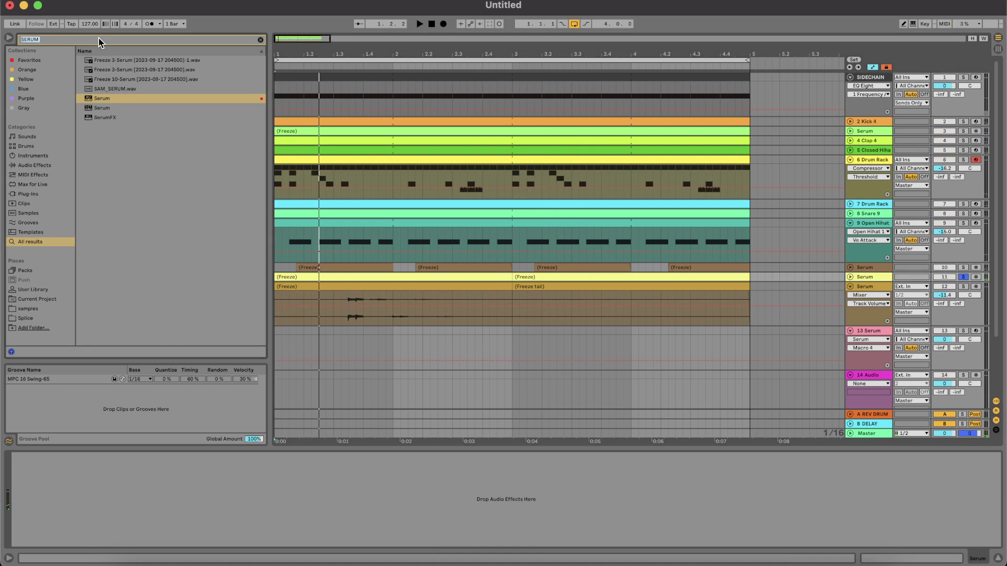
# Step: Search the browser for STER and add the STEREOIZE.adv preset from the Yellow collection to Serum track 11
pyautogui.press('BackSpace')
pyautogui.write('STE')
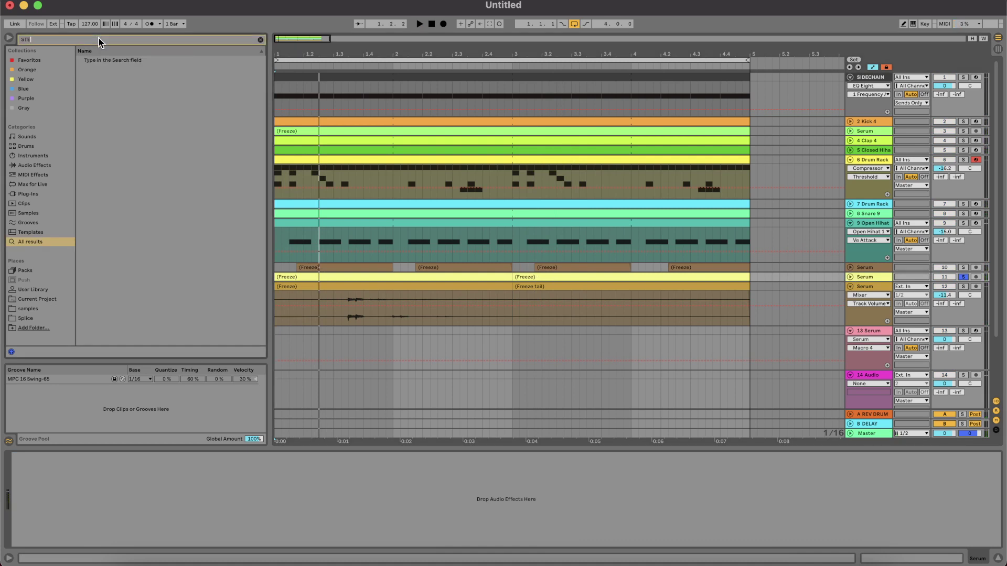
pyautogui.write('R')
pyautogui.click(23, 89)
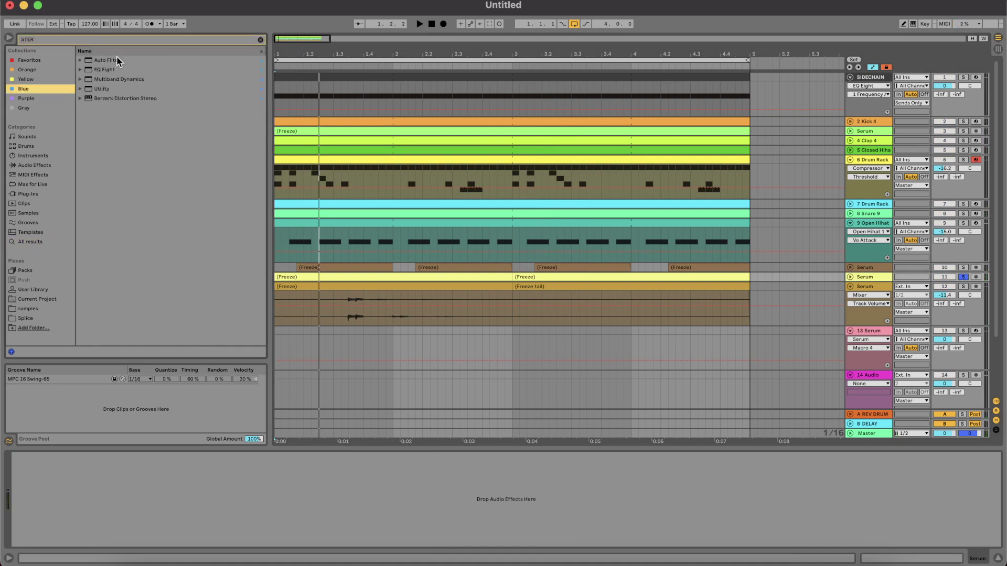
pyautogui.click(42, 80)
pyautogui.doubleClick(111, 98)
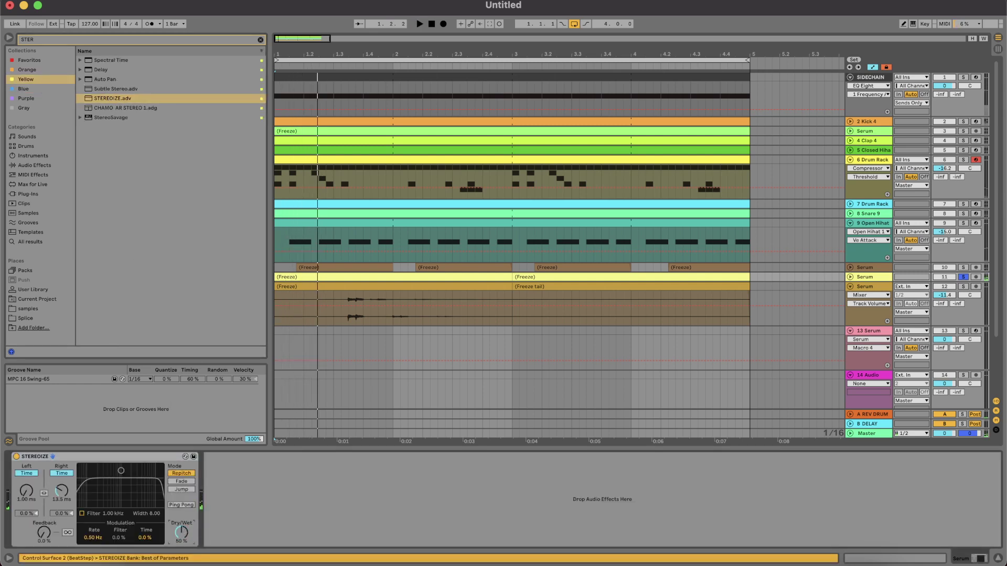
# Step: Set STEREOIZE's Dry/Wet to 39 % and compare Serum tracks 10, 11 and 12 in solo, leaving no track soloed
pyautogui.moveTo(964, 277); pyautogui.dragTo(963, 268)
pyautogui.press('space')
pyautogui.click(963, 287)
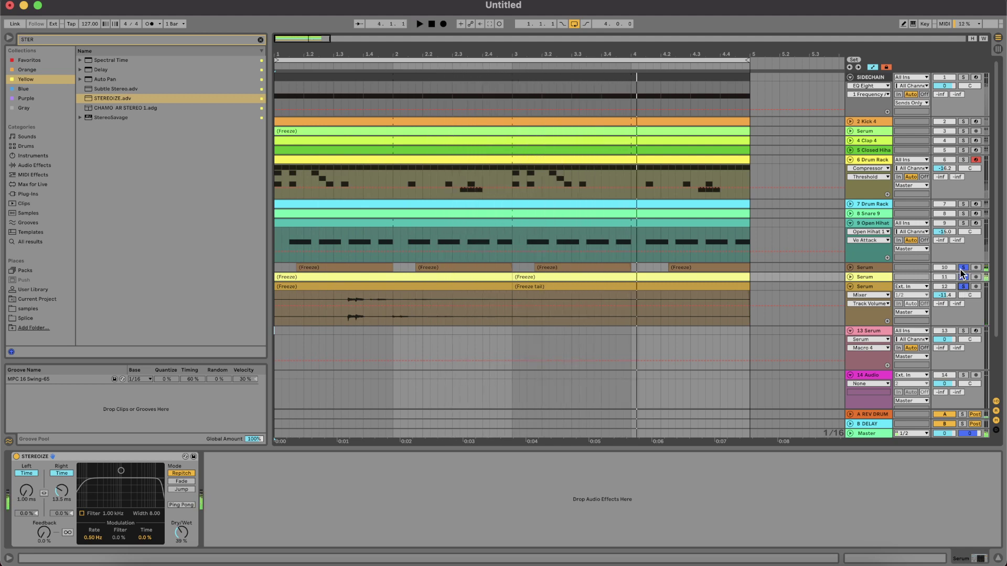
pyautogui.click(963, 268)
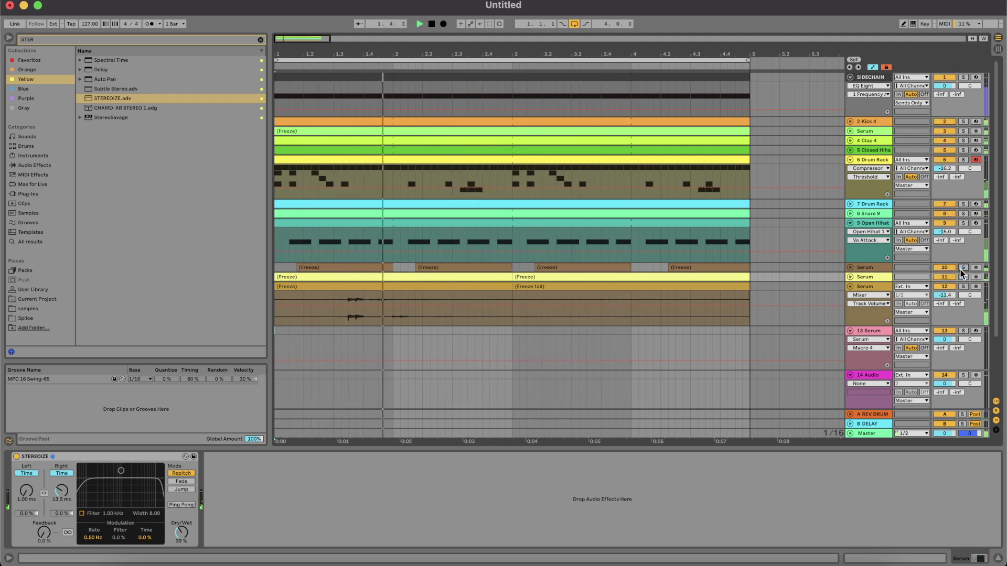
# Step: Shift the first freeze clip on Serum track 12 to start at 1.2.1 while the loop plays
pyautogui.moveTo(315, 290); pyautogui.dragTo(321, 290)
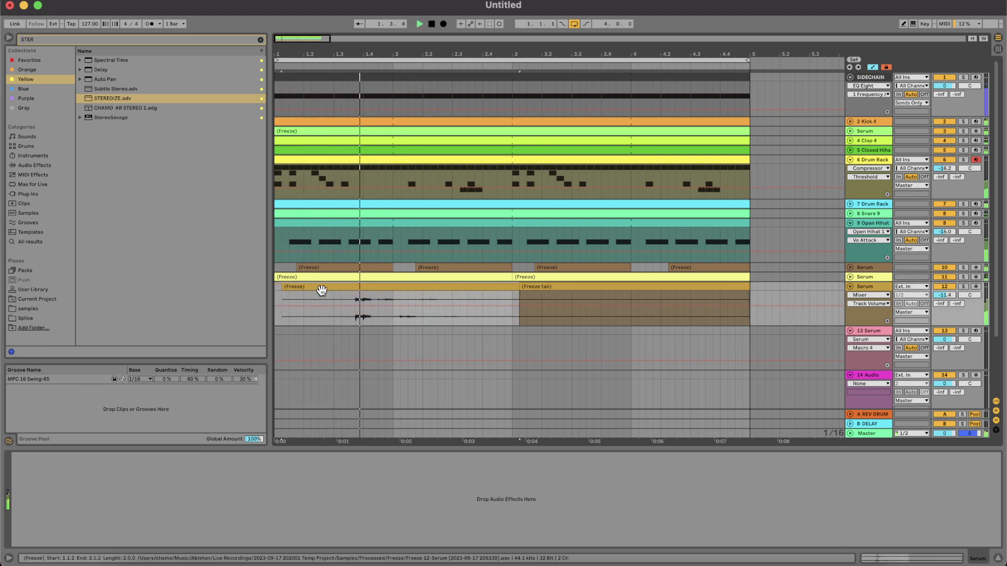
pyautogui.press('Right')
pyautogui.press('Right')
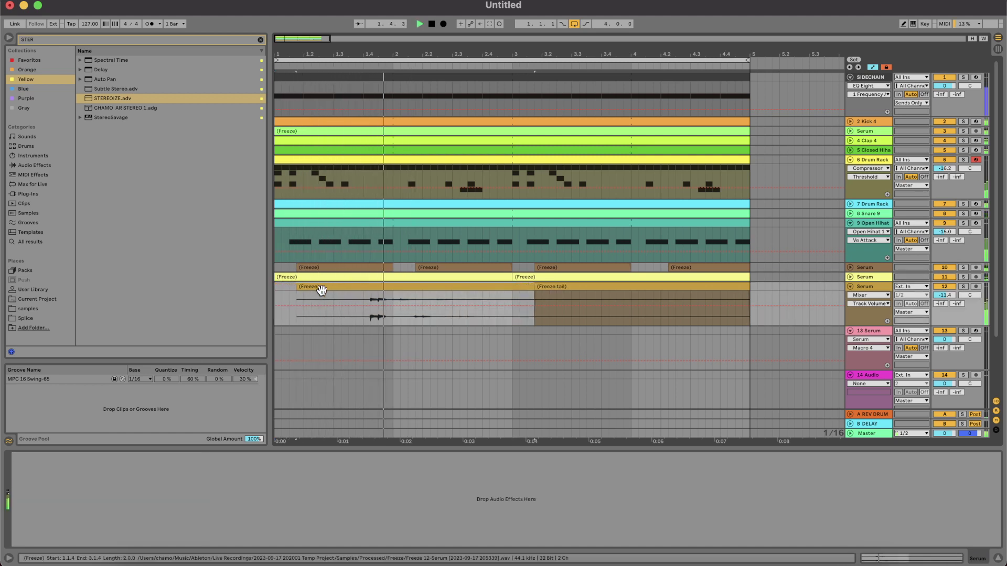
pyautogui.click(275, 285)
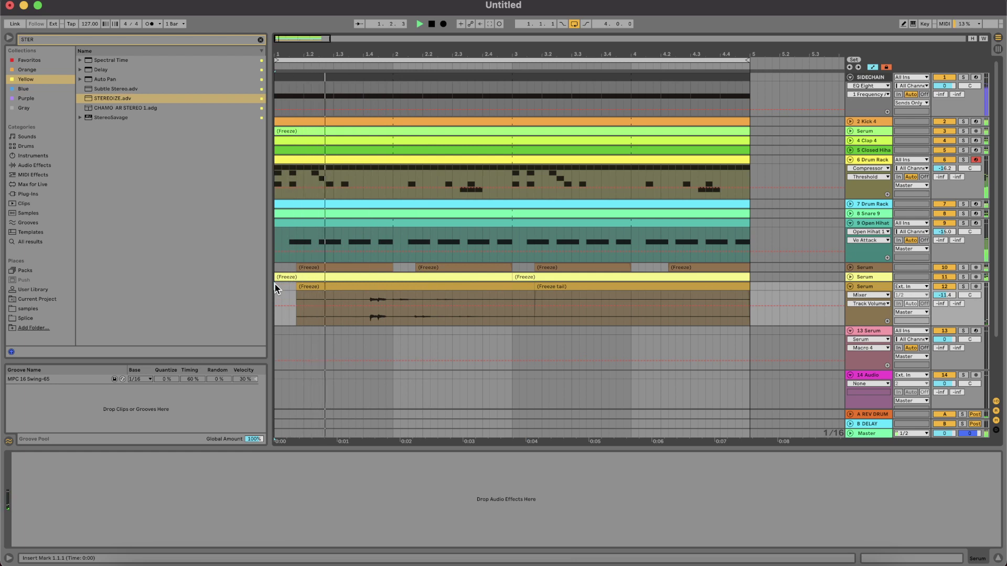
pyautogui.click(369, 286)
pyautogui.press('Right')
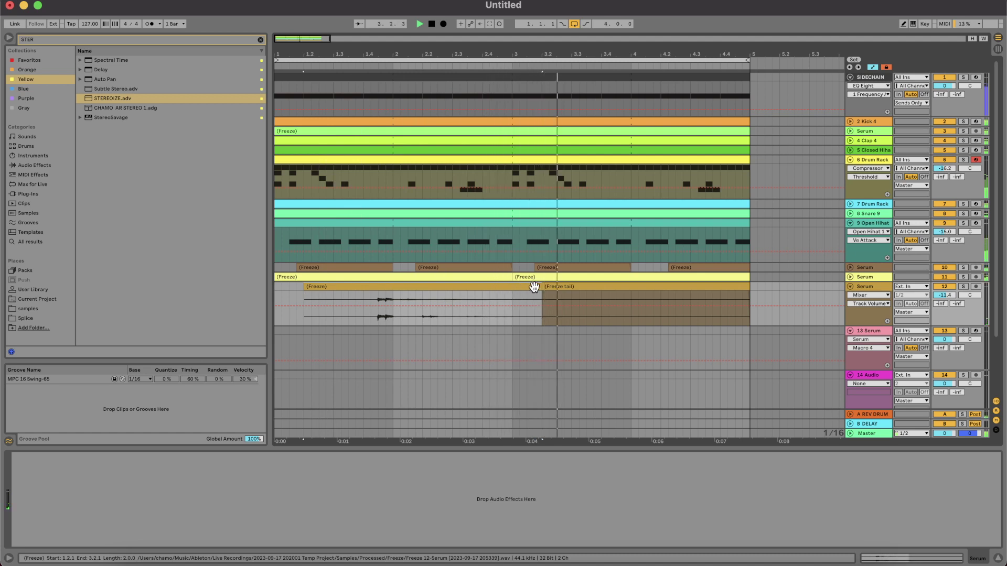
# Step: Copy the shifted freeze clip on track 12 to 3.1.1 and play the loop from the start
pyautogui.press('space')
pyautogui.press('space')
pyautogui.moveTo(536, 285); pyautogui.dragTo(677, 288)
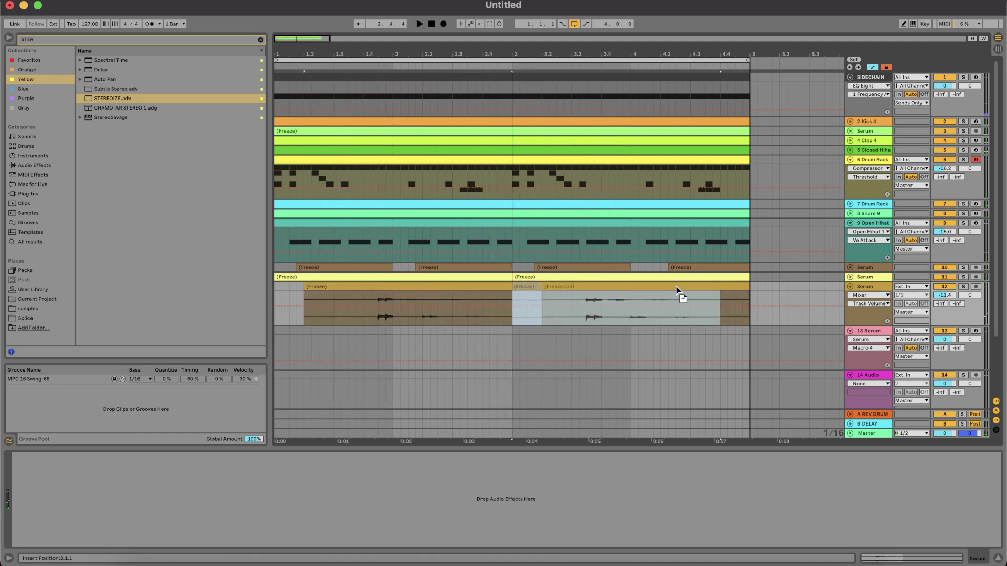
pyautogui.click(274, 288)
pyautogui.press('space')
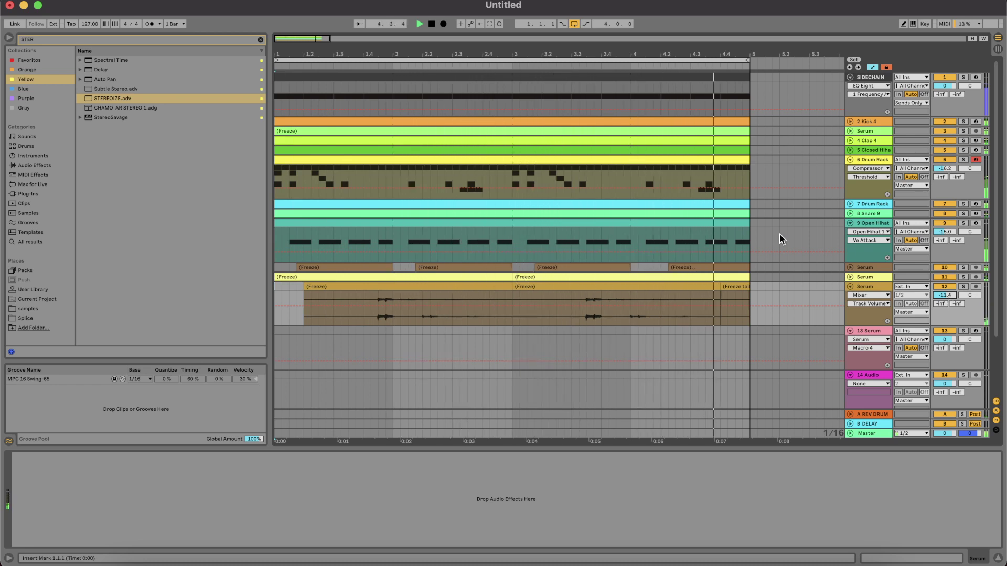
# Step: Fold Serum track 12 and Open Hihat track 9 in the arrangement
pyautogui.click(851, 288)
pyautogui.press('super+t')
pyautogui.click(850, 223)
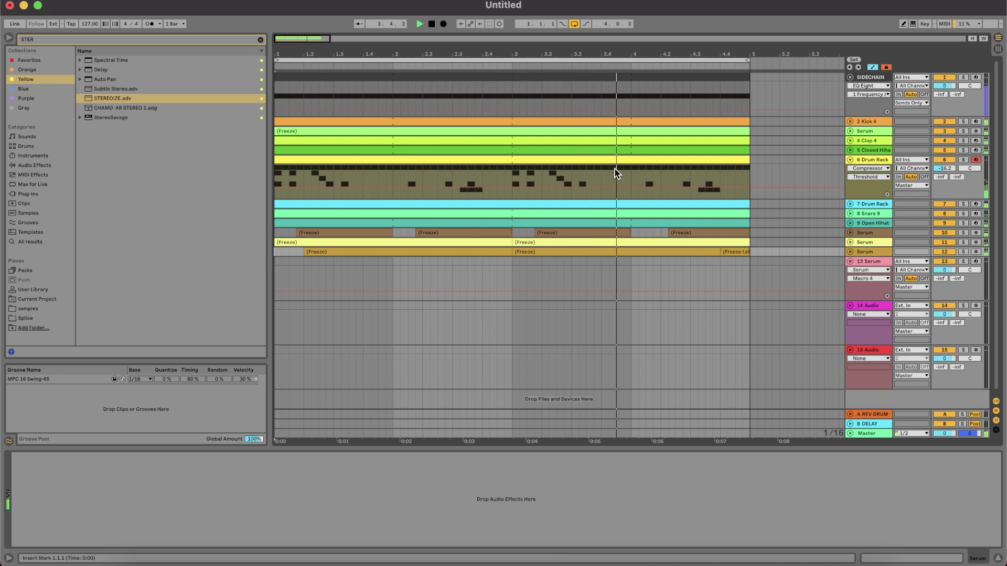
# Step: Unfold Serum track 3, set its volume to -6.5 dB while soloed, and return to the full mix
pyautogui.click(850, 131)
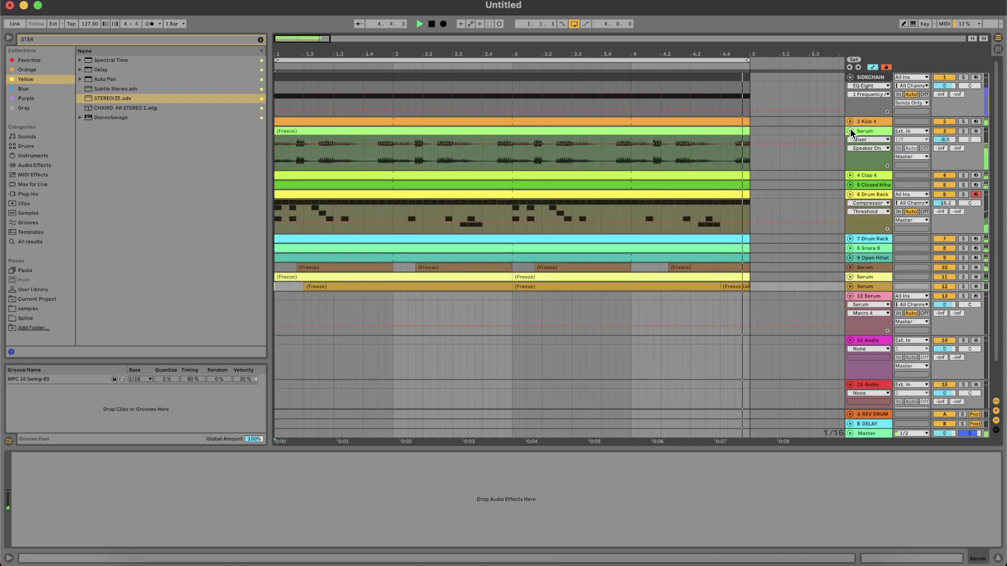
pyautogui.click(956, 139)
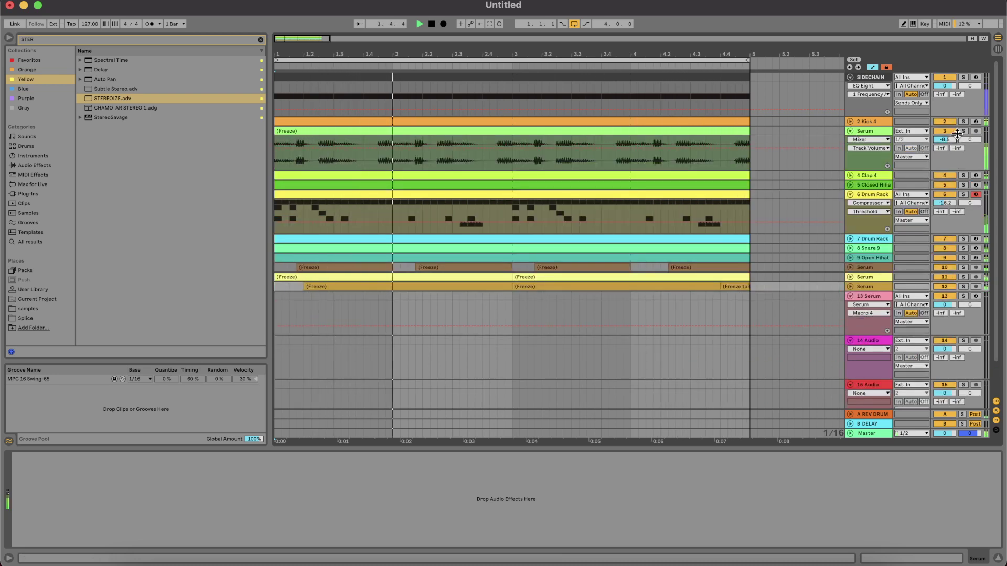
pyautogui.click(963, 131)
pyautogui.moveTo(951, 140); pyautogui.dragTo(948, 140)
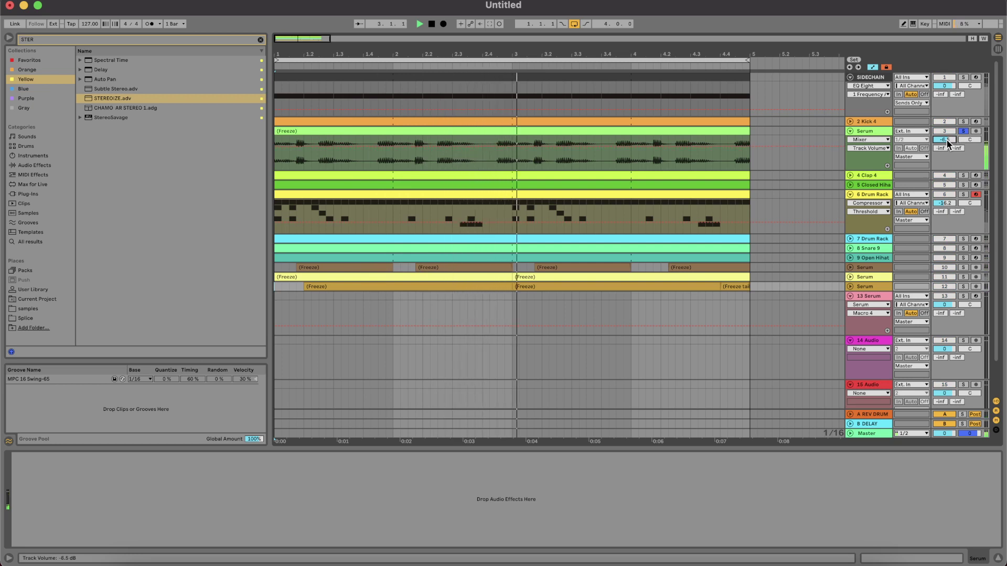
pyautogui.press('s')
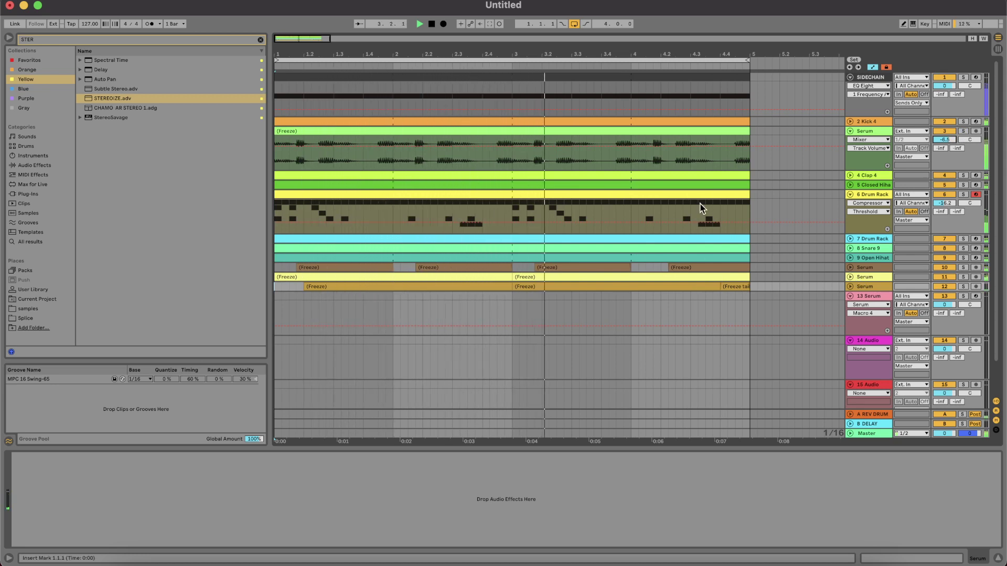
# Step: Clear the browser search and open the FLNT. Tech House Sample Pack Vocal Shots folder in the samples location
pyautogui.click(260, 40)
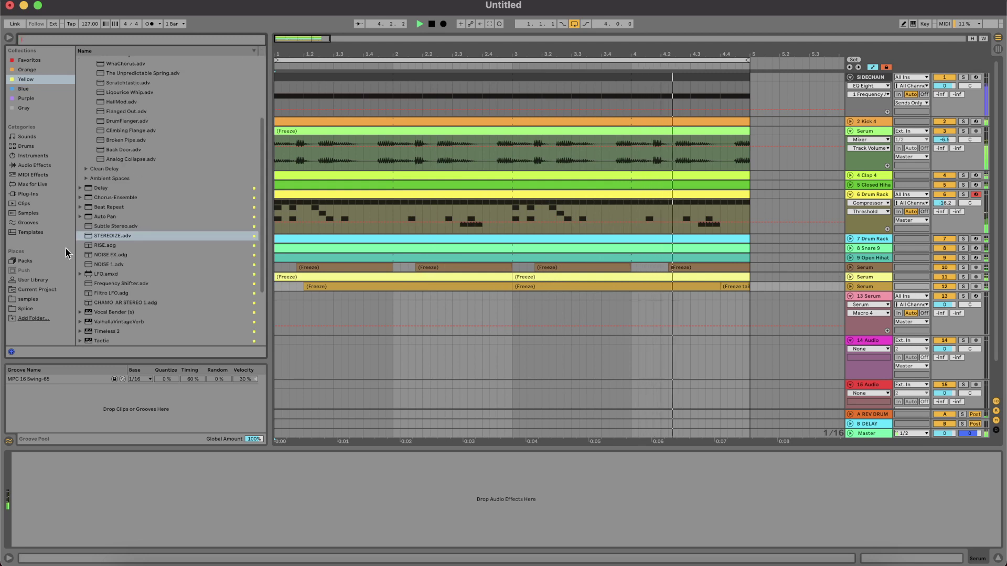
pyautogui.click(28, 308)
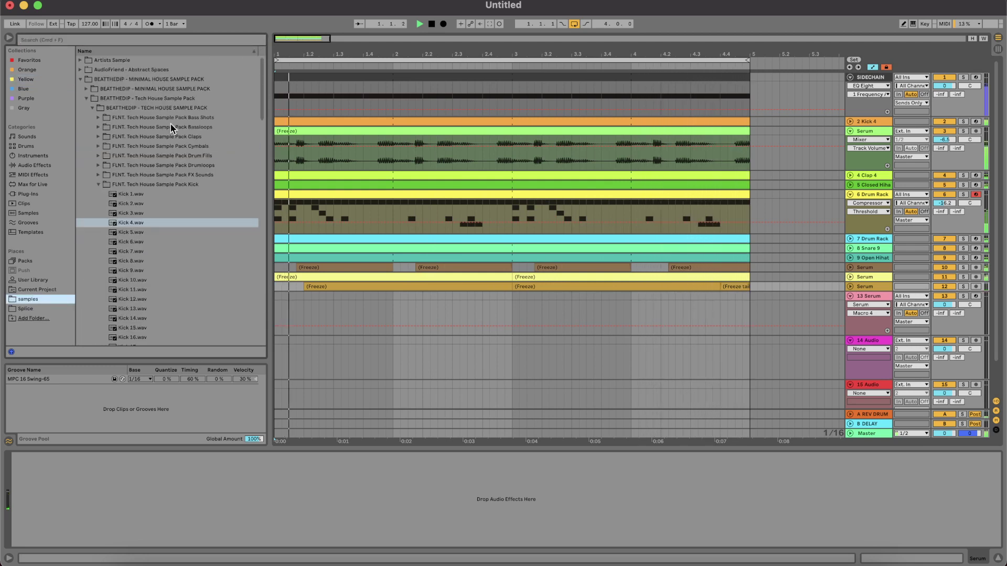
pyautogui.click(98, 184)
pyautogui.click(98, 213)
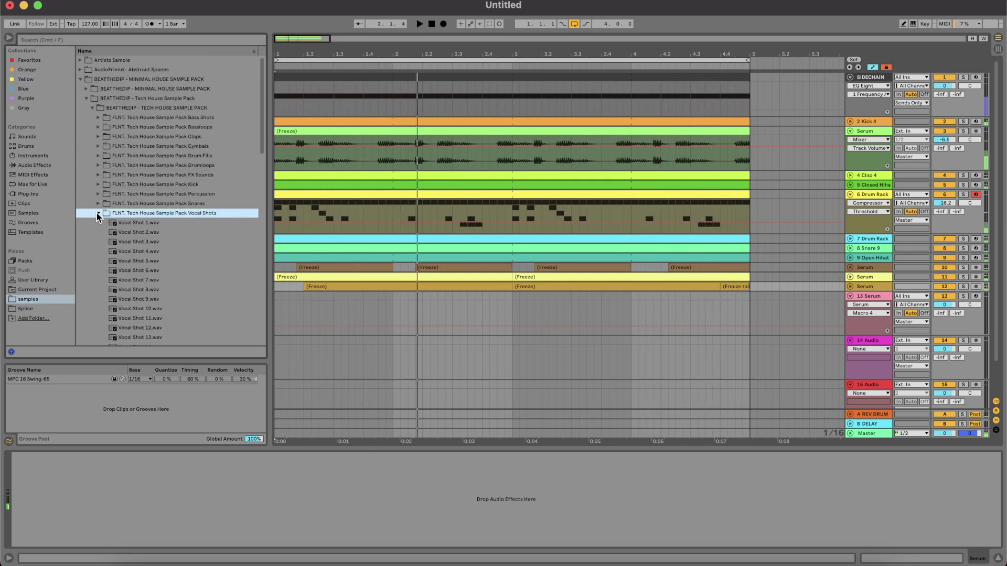
# Step: Preview Vocal Shot 1.wav through Vocal Shot 8.wav and collapse the Vocal Shots folder
pyautogui.click(120, 224)
pyautogui.press('Down')
pyautogui.press('Down')
pyautogui.scroll(-5, 121, 227)
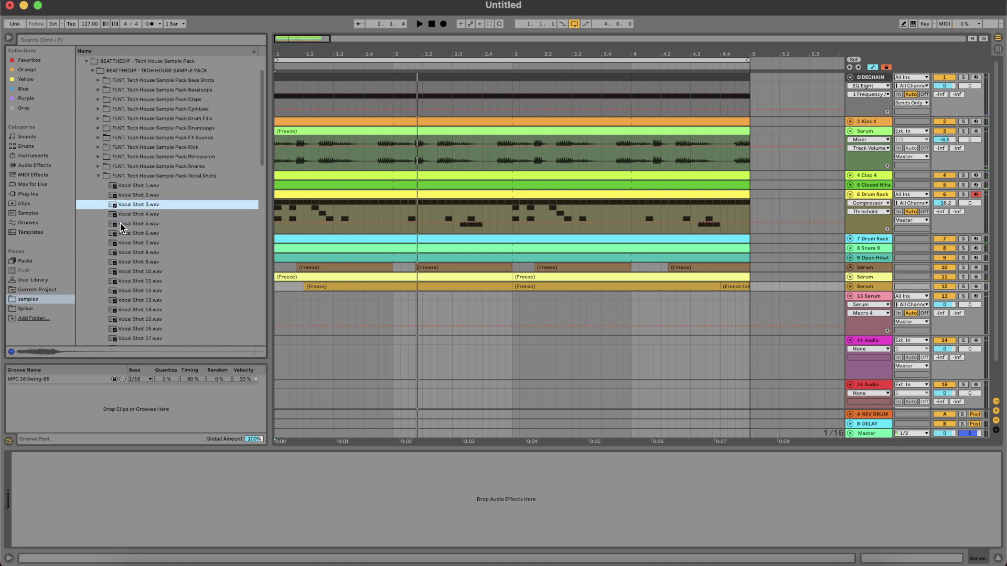
pyautogui.press('Down')
pyautogui.press('Down')
pyautogui.press('Down')
pyautogui.press('Down')
pyautogui.press('Down')
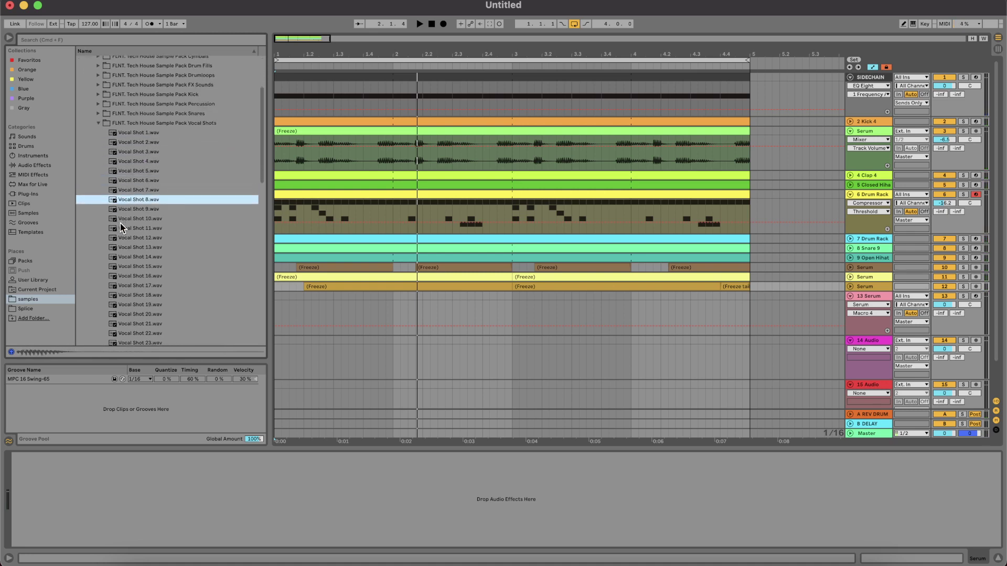
pyautogui.scroll(5, 120, 227)
pyautogui.click(99, 120)
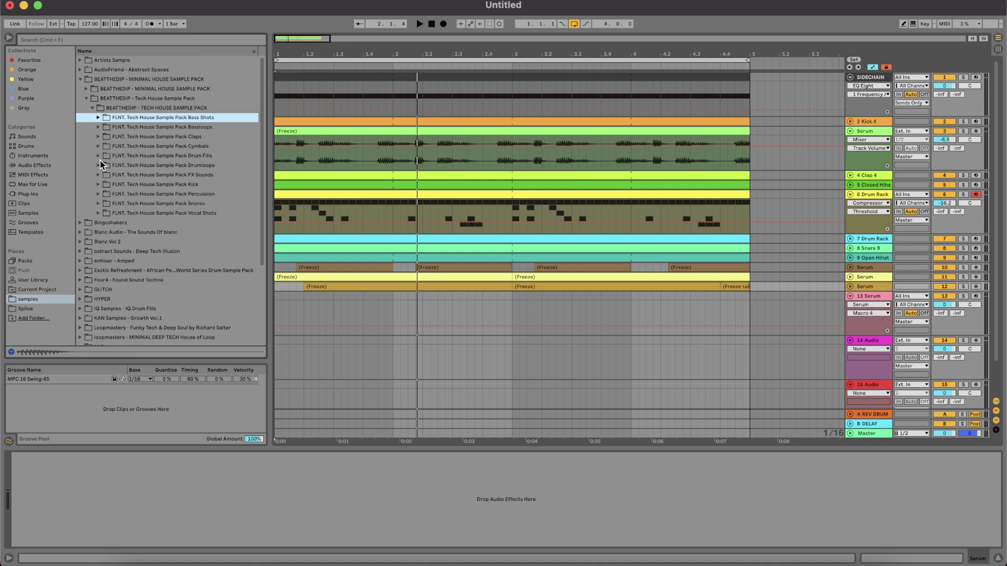
# Step: Open the FLNT. Tech House Sample Pack Drumloops folder and preview Drum Loop 1.wav and Drum Loop 2.wav
pyautogui.click(101, 165)
pyautogui.click(98, 166)
pyautogui.click(110, 175)
pyautogui.scroll(-5, 152, 149)
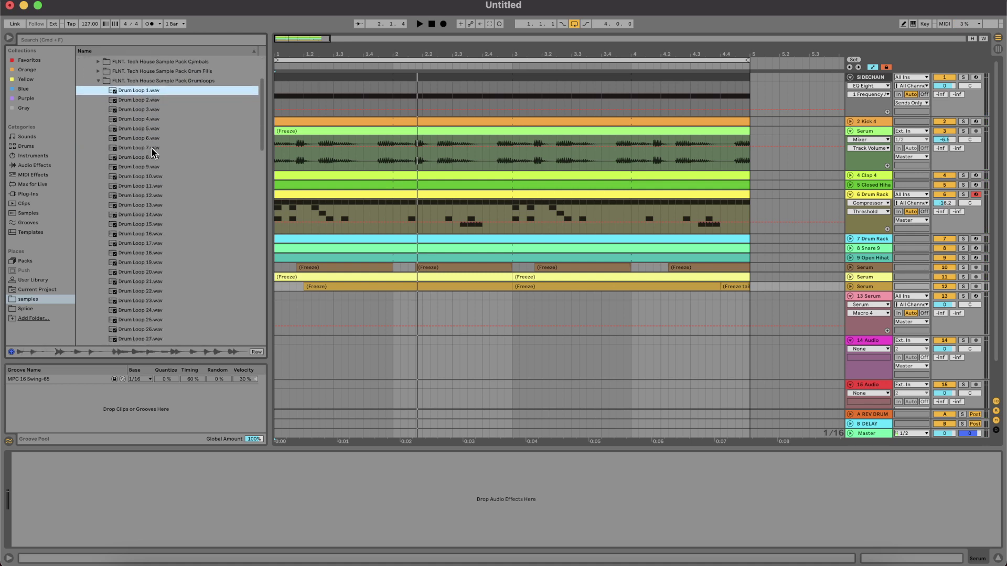
pyautogui.click(148, 101)
# Step: Place Drum Loop 2.wav at the start of bar 1 on audio track 14
pyautogui.moveTo(146, 107); pyautogui.dragTo(275, 301)
pyautogui.click(503, 334)
pyautogui.scroll(-2, 663, 330)
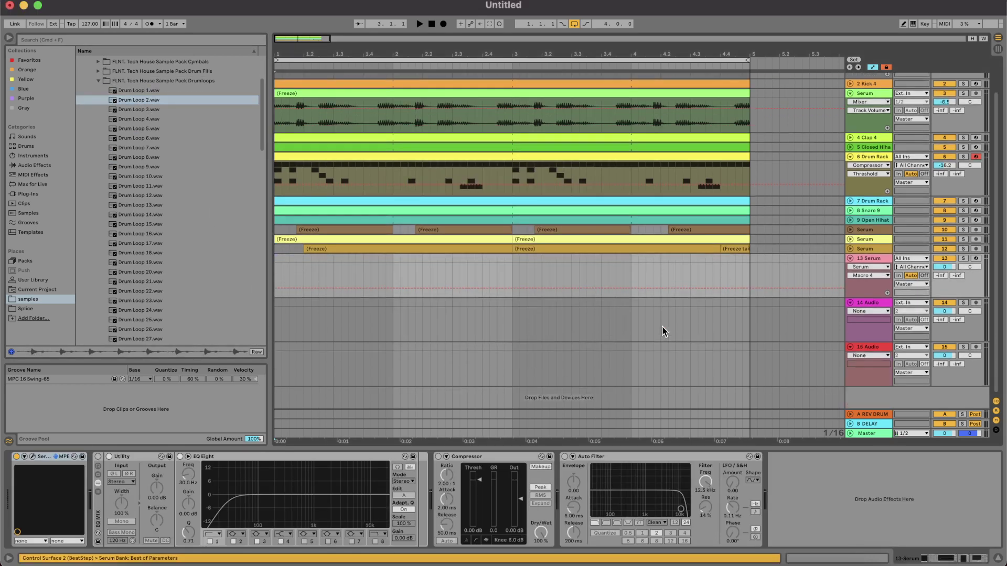
pyautogui.moveTo(129, 99); pyautogui.dragTo(281, 330)
# Step: Play the Drum Loop 2 track in solo and lower its volume to -16.0 dB
pyautogui.press('space')
pyautogui.press('s')
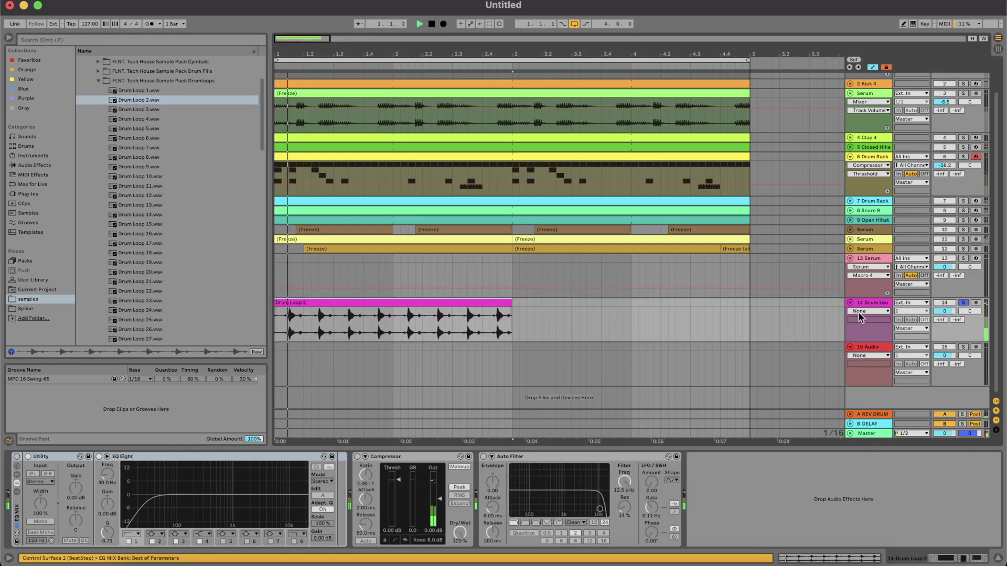
pyautogui.moveTo(946, 311); pyautogui.dragTo(945, 330)
pyautogui.press('space')
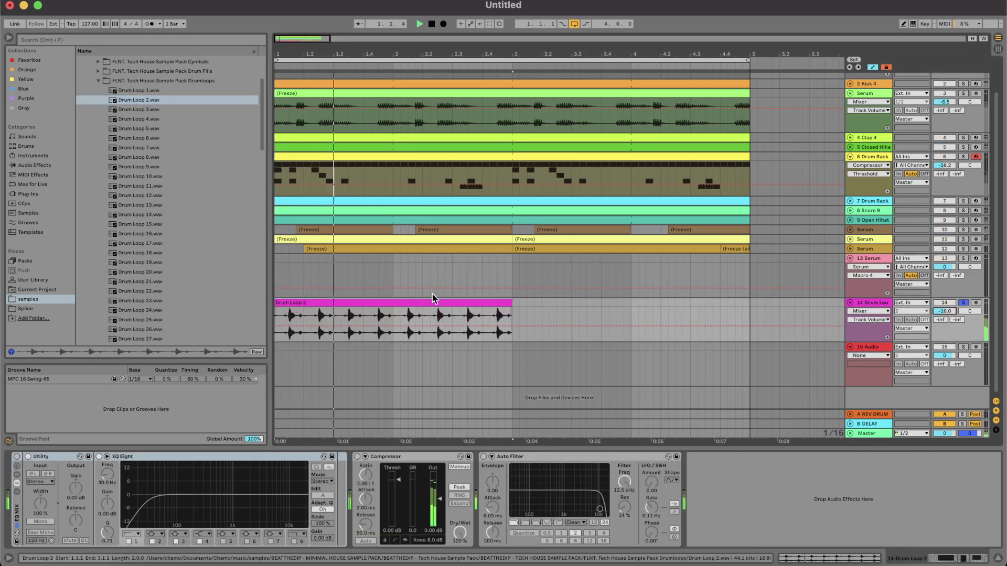
# Step: Open the Drum Loop 2 clip to inspect its waveform during playback, and close the clip view
pyautogui.doubleClick(498, 303)
pyautogui.press('super+a')
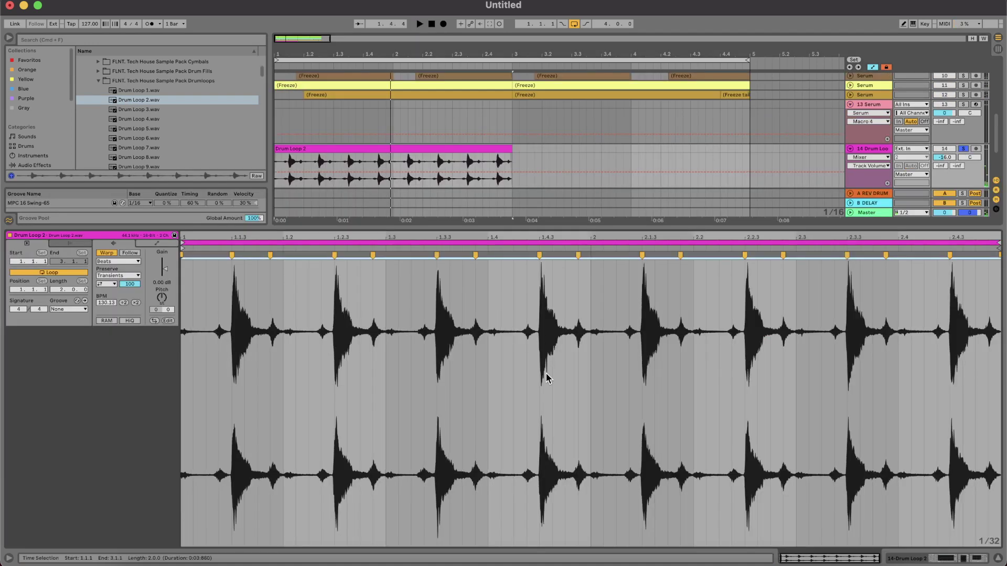
pyautogui.press('space')
pyautogui.press('s')
pyautogui.press('space')
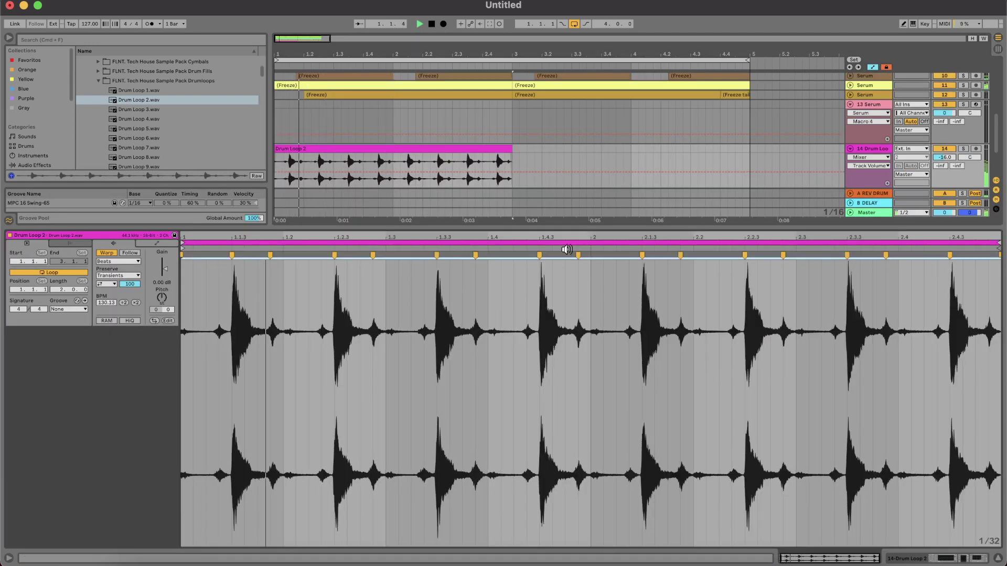
pyautogui.moveTo(541, 227); pyautogui.dragTo(525, 472)
pyautogui.press('space')
pyautogui.press('s')
pyautogui.press('space')
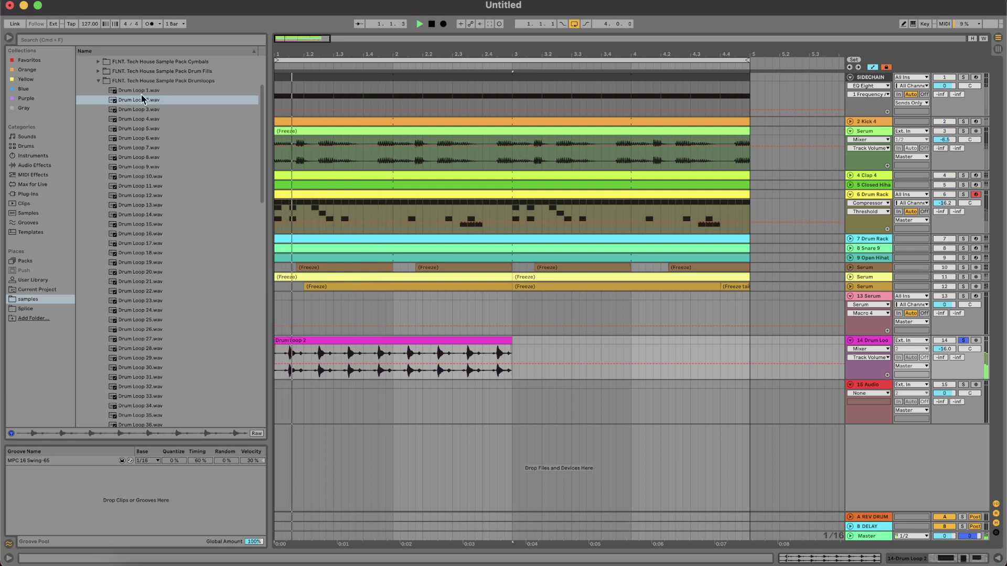
# Step: Replace the Drum Loop 2 clip with Drum Loop 4.wav and duplicate it to fill bars 3 and 4
pyautogui.press('space')
pyautogui.click(130, 119)
pyautogui.moveTo(130, 121); pyautogui.dragTo(277, 354)
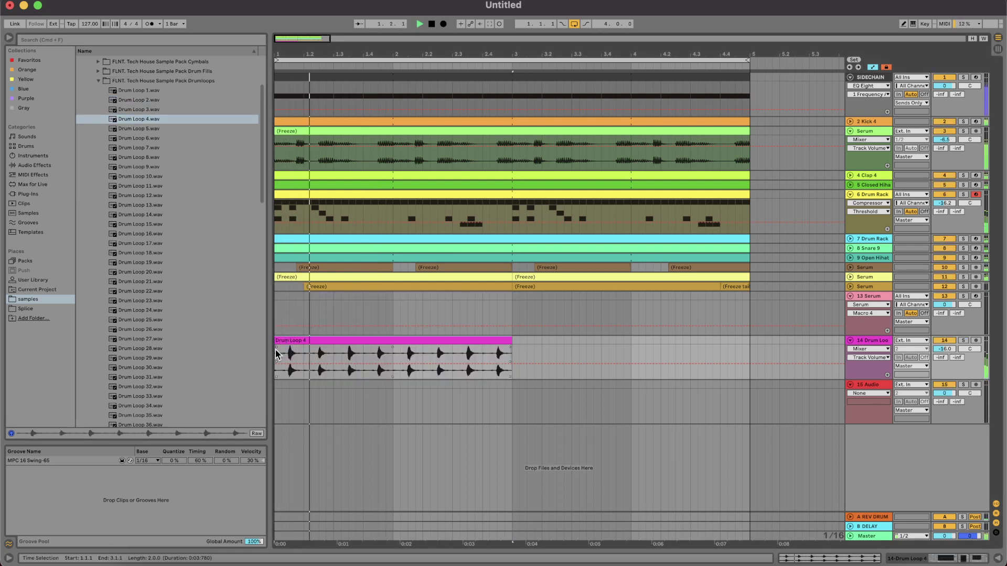
pyautogui.click(475, 343)
pyautogui.press('super+d')
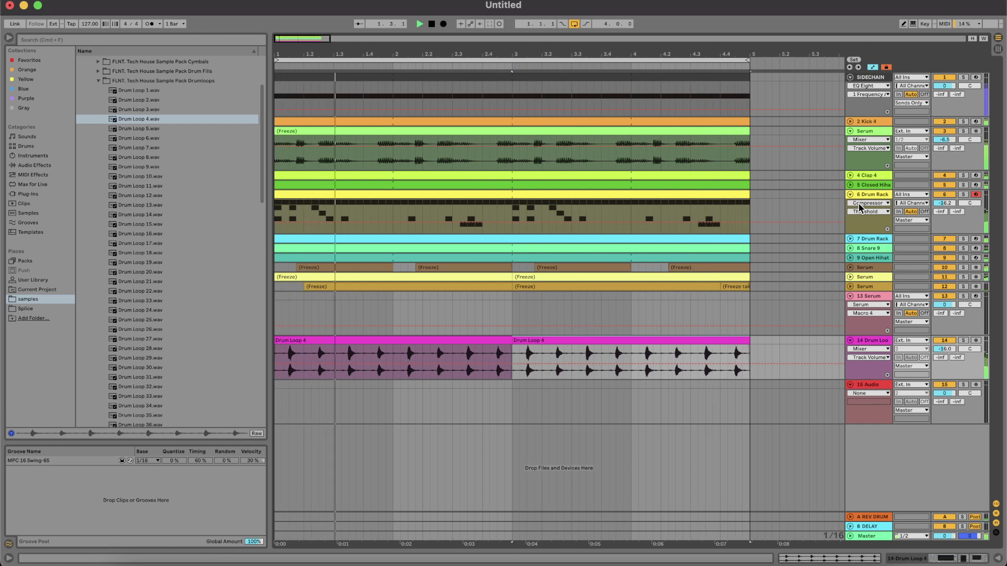
# Step: Delete the empty 13 Serum track and collapse the FLNT. Tech House Sample Pack Drumloops folder
pyautogui.click(868, 299)
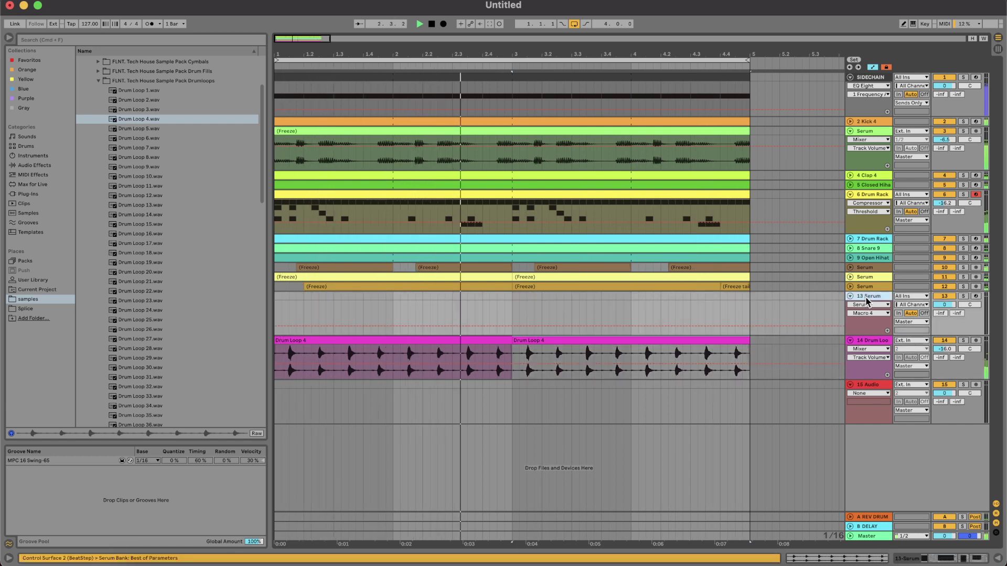
pyautogui.press('Delete')
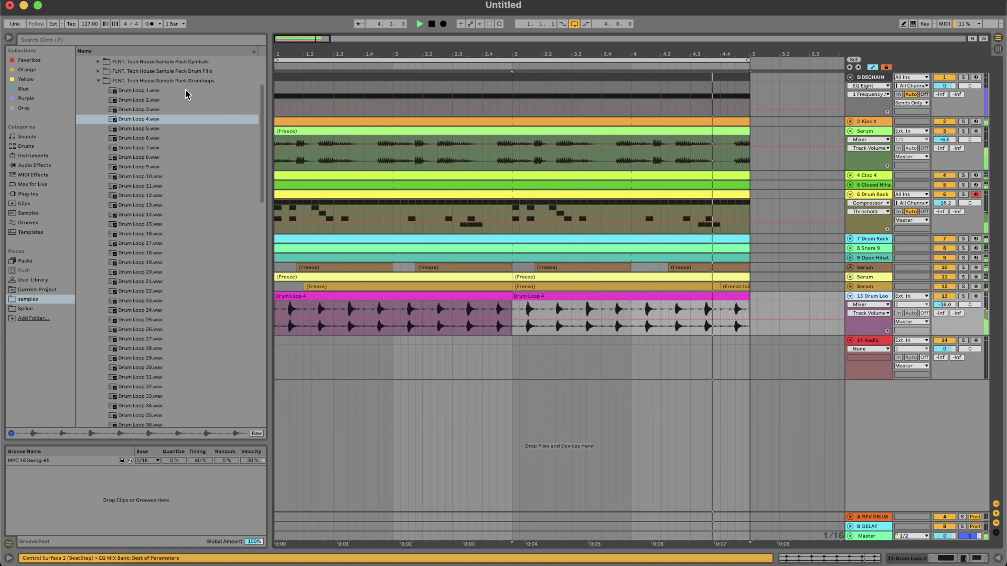
pyautogui.click(98, 81)
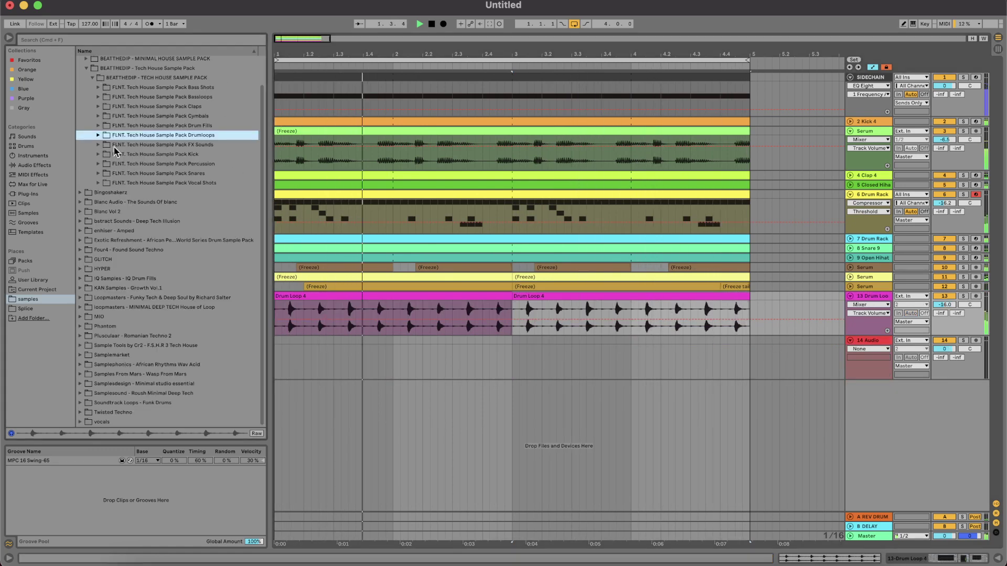
pyautogui.scroll(3, 99, 95)
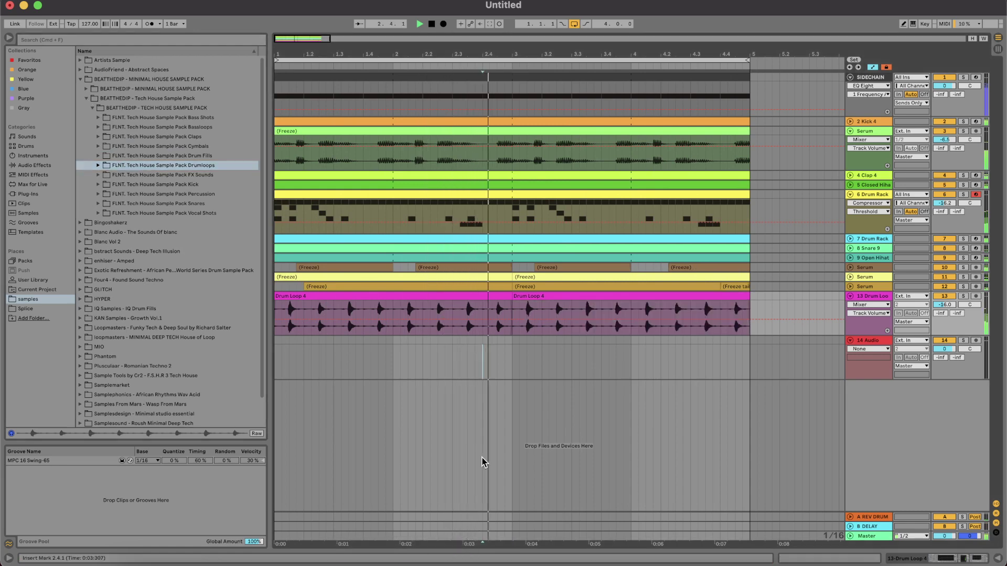
pyautogui.click(482, 362)
pyautogui.click(458, 556)
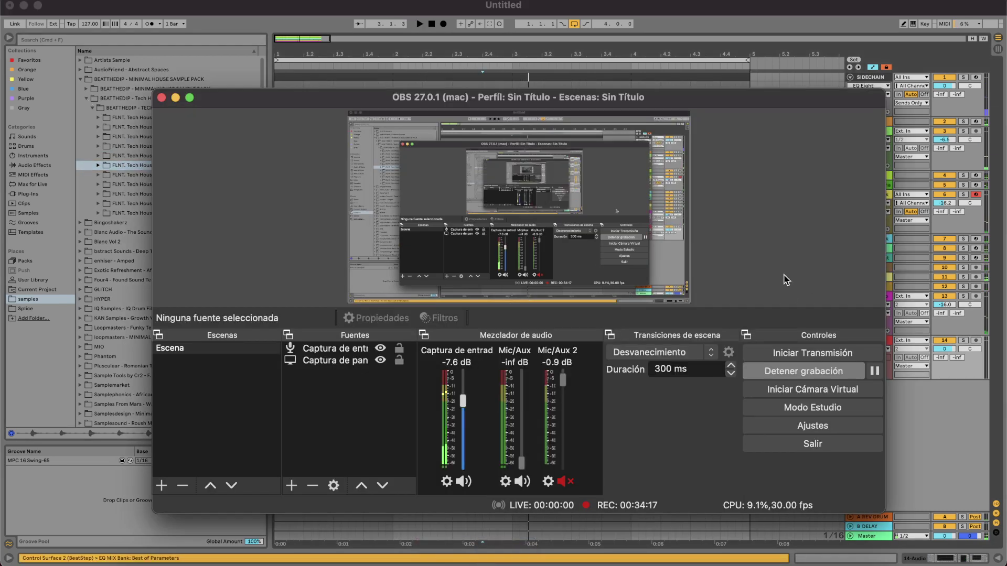
pyautogui.click(874, 371)
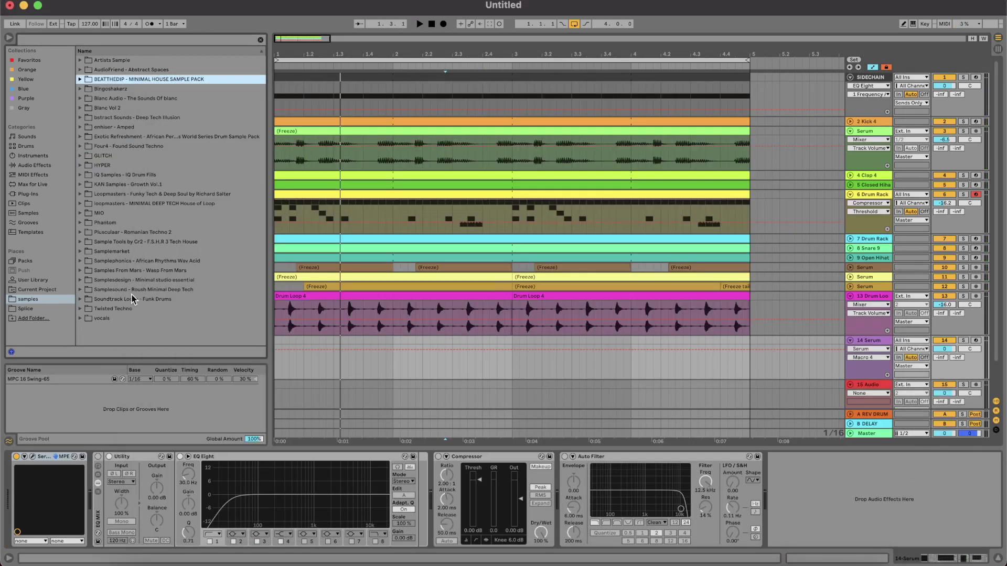
# Step: Expand the vocals sample folder and audition 2-in-a-room-ahora-es-version-acapella.mp3
pyautogui.click(80, 319)
pyautogui.scroll(-10, 169, 229)
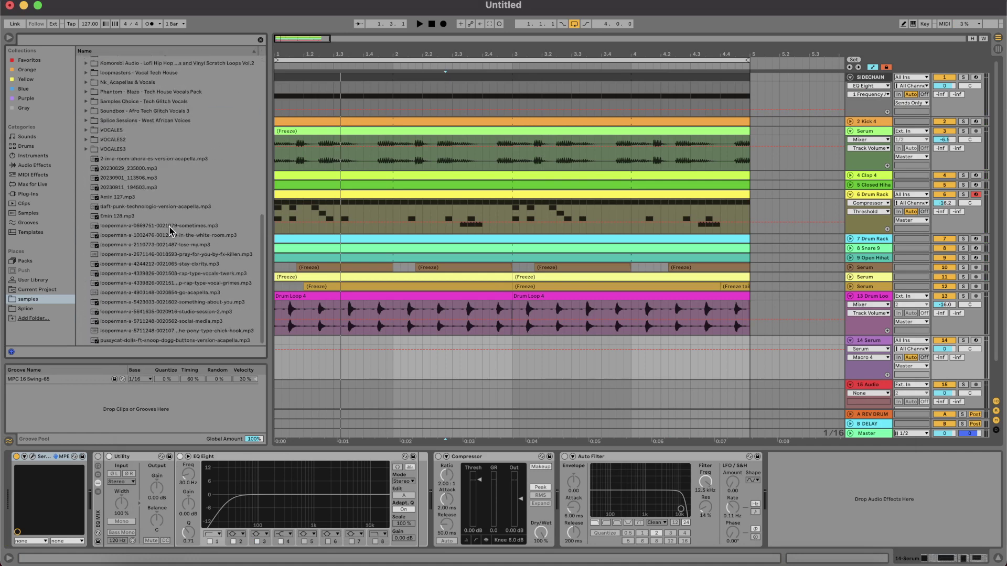
pyautogui.click(149, 184)
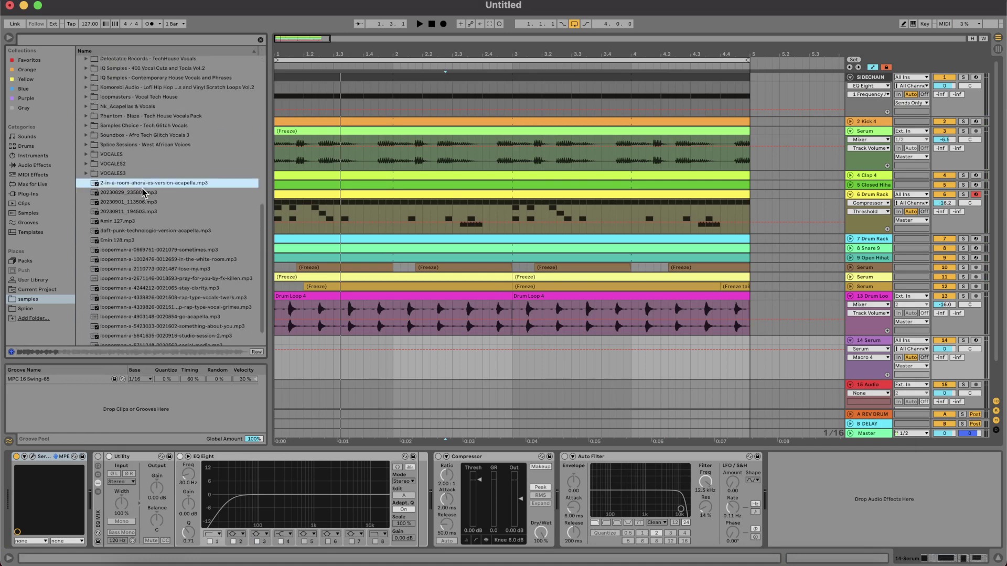
# Step: Search the samples for "Cmin" and clear the search
pyautogui.click(166, 40)
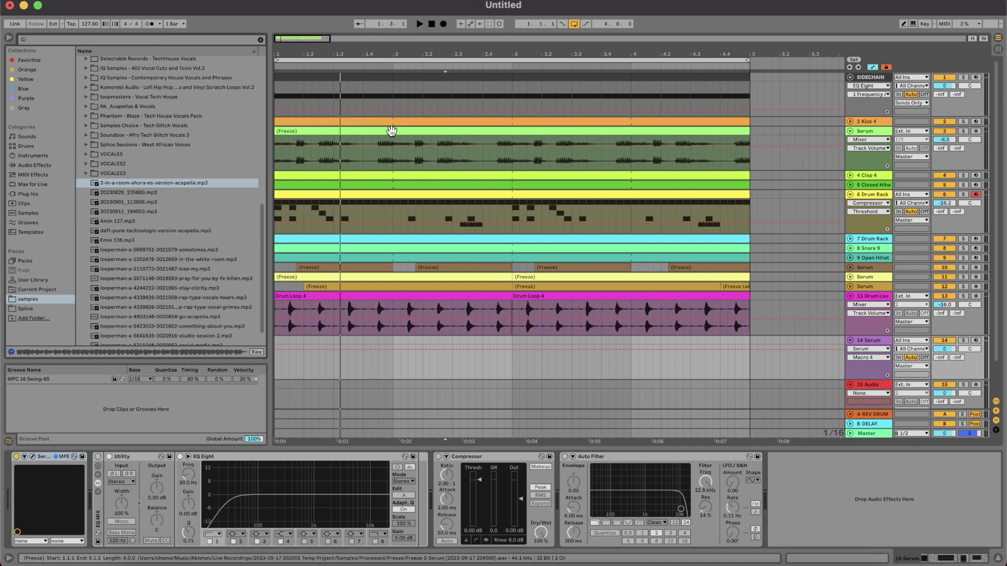
pyautogui.write('Cmin')
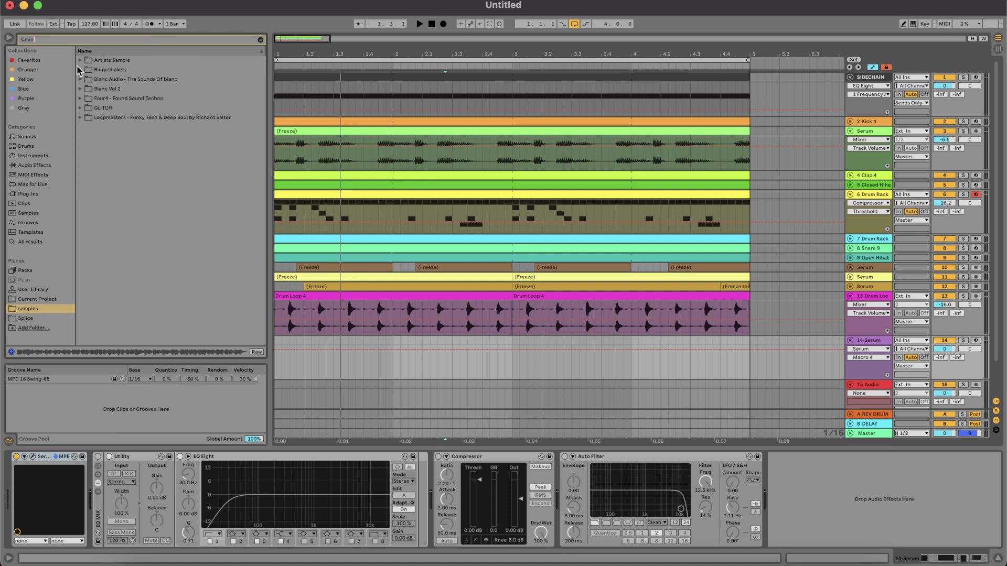
pyautogui.click(260, 40)
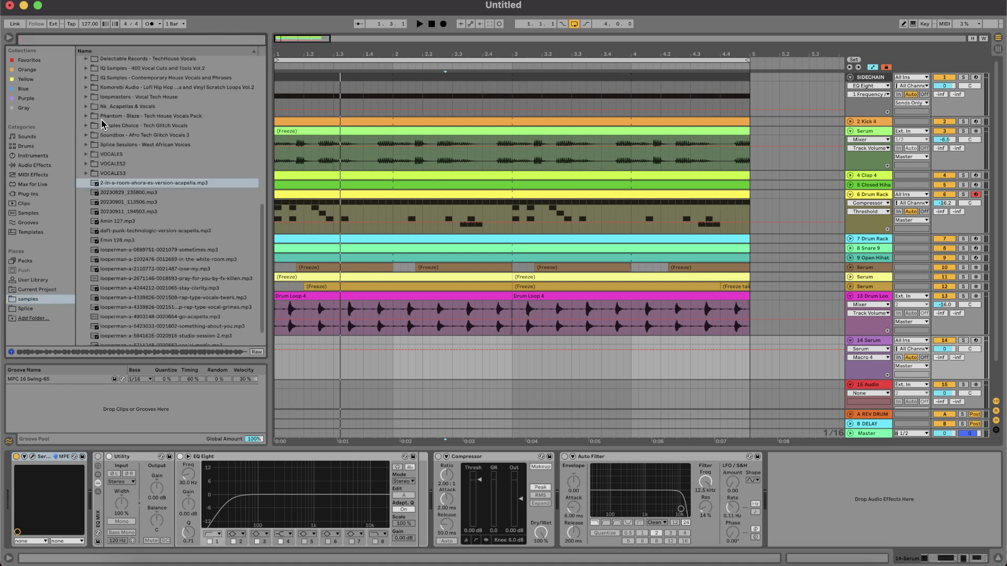
# Step: Audition the 2-in-a-room acapella again and adjust the cue volume for sample previews
pyautogui.click(98, 183)
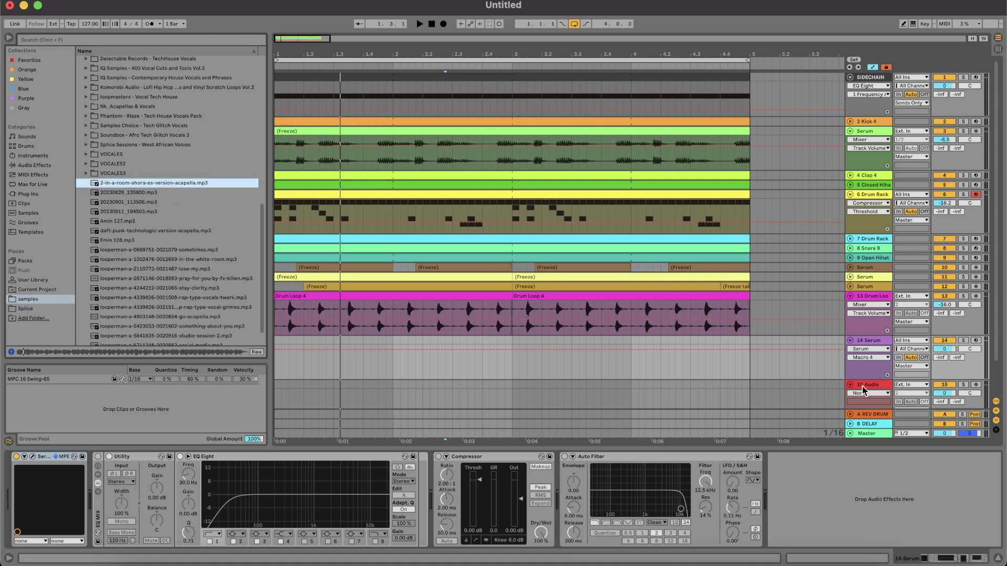
pyautogui.click(970, 434)
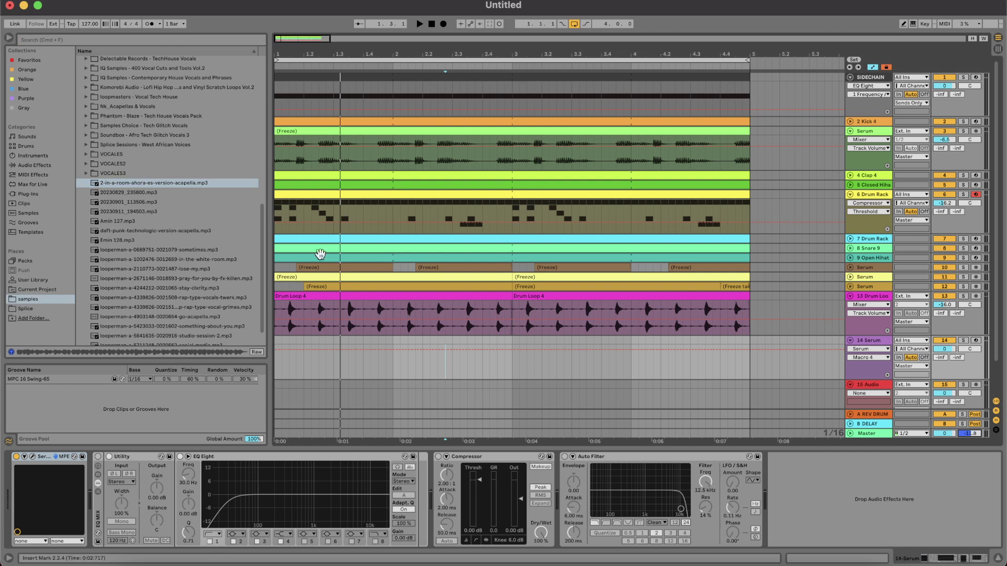
# Step: Audition the loose vocal files from 20230829_235800.mp3 down to the looperman pray-for-you acapella
pyautogui.click(121, 192)
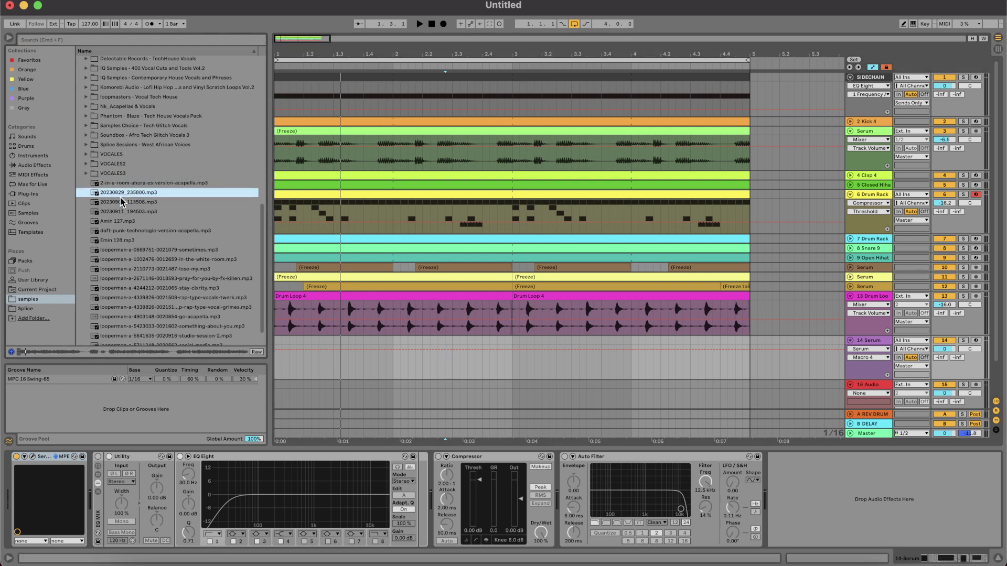
pyautogui.click(120, 202)
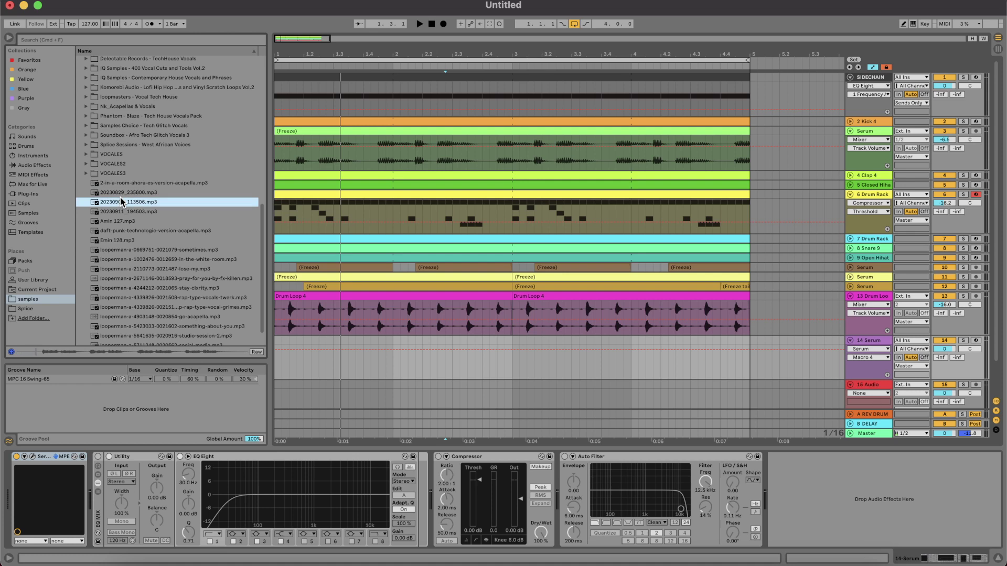
pyautogui.click(122, 224)
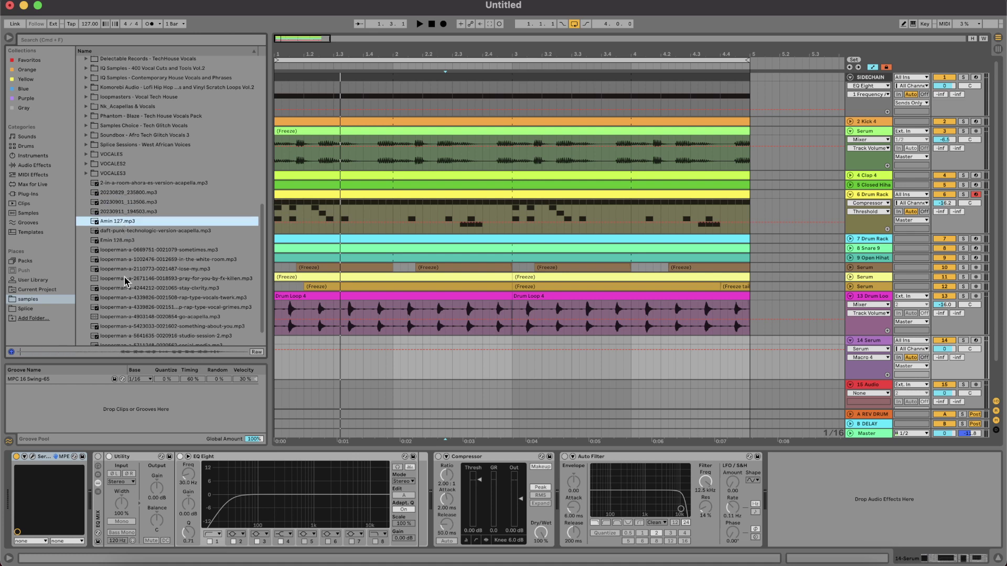
pyautogui.click(156, 251)
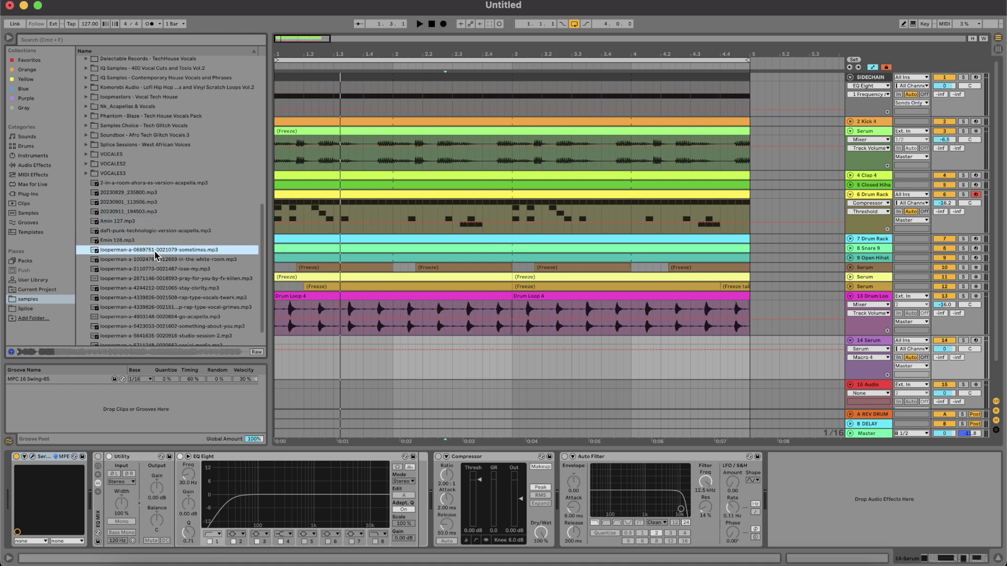
pyautogui.press('Down')
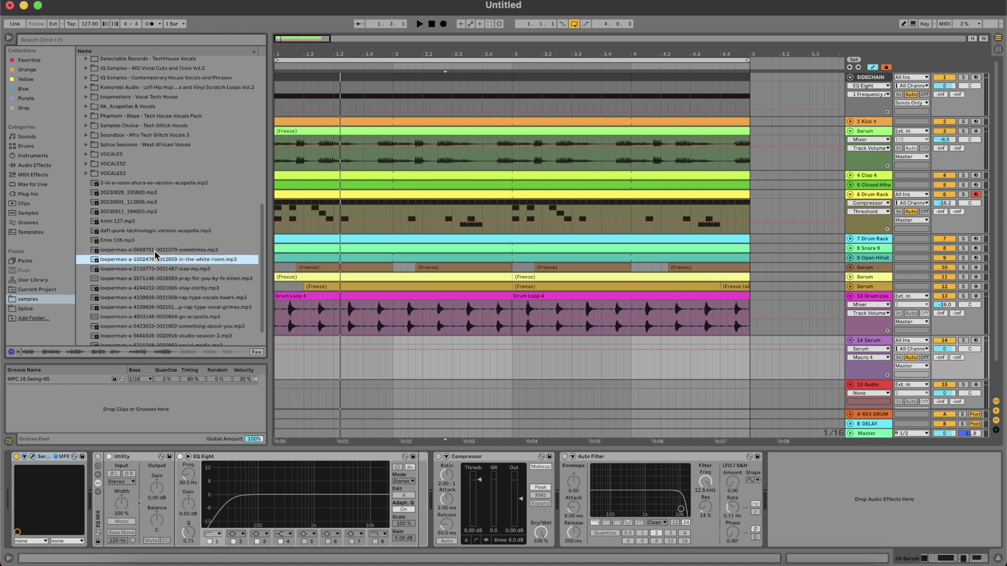
pyautogui.press('Down')
pyautogui.press('Down')
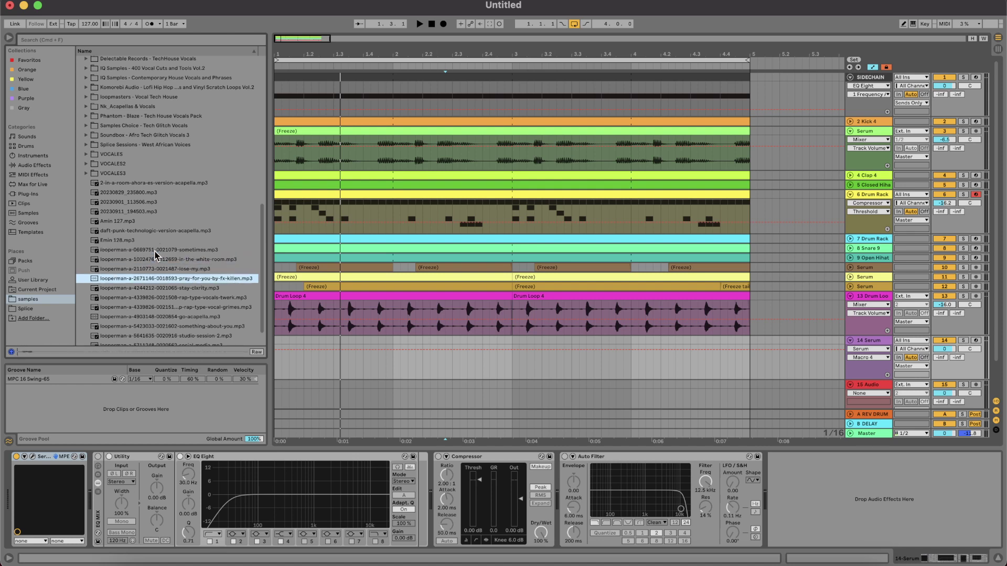
pyautogui.scroll(-1, 155, 256)
pyautogui.scroll(-1, 156, 256)
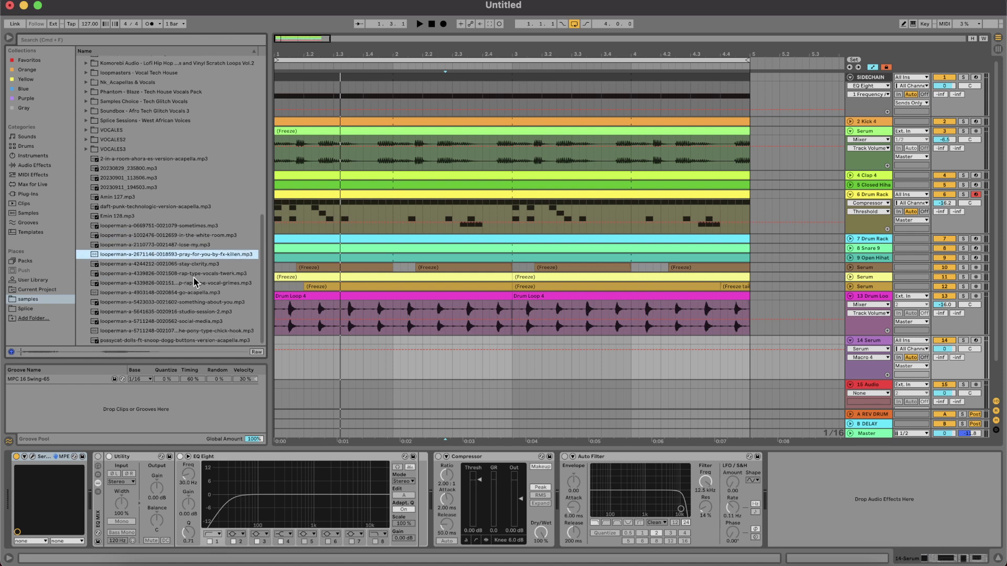
# Step: Look through the vocal subfolders, checking VOCALES3 and IQ Samples - 400 Vocal Cuts and Tools Vol.2
pyautogui.click(88, 150)
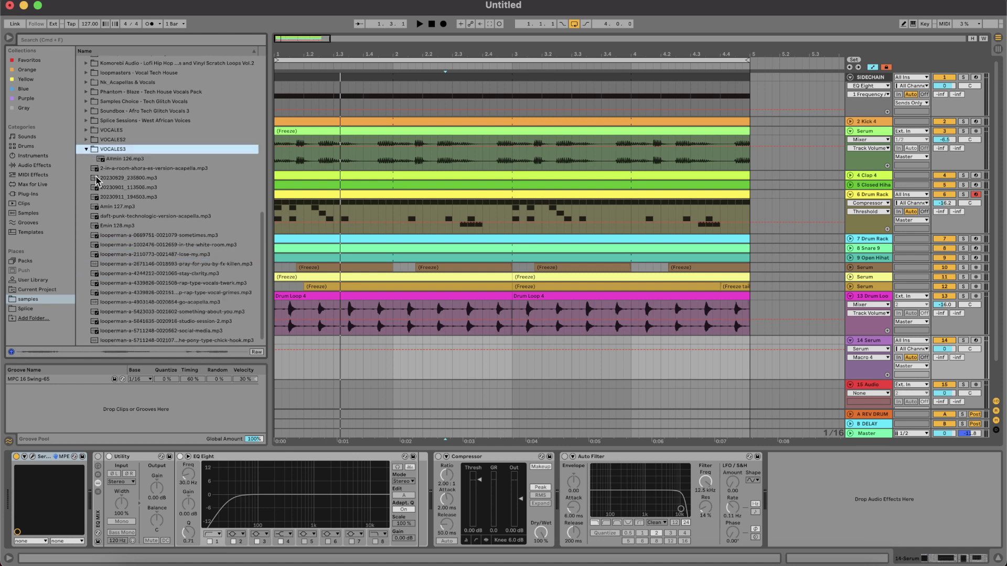
pyautogui.scroll(3, 95, 174)
pyautogui.click(87, 175)
pyautogui.scroll(5, 106, 108)
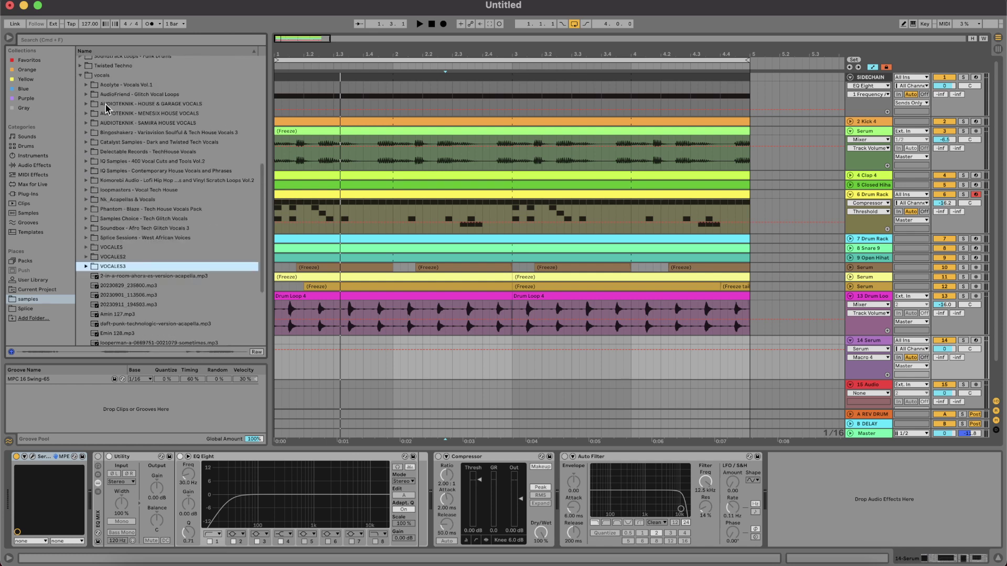
pyautogui.scroll(-2, 130, 105)
pyautogui.scroll(2, 130, 106)
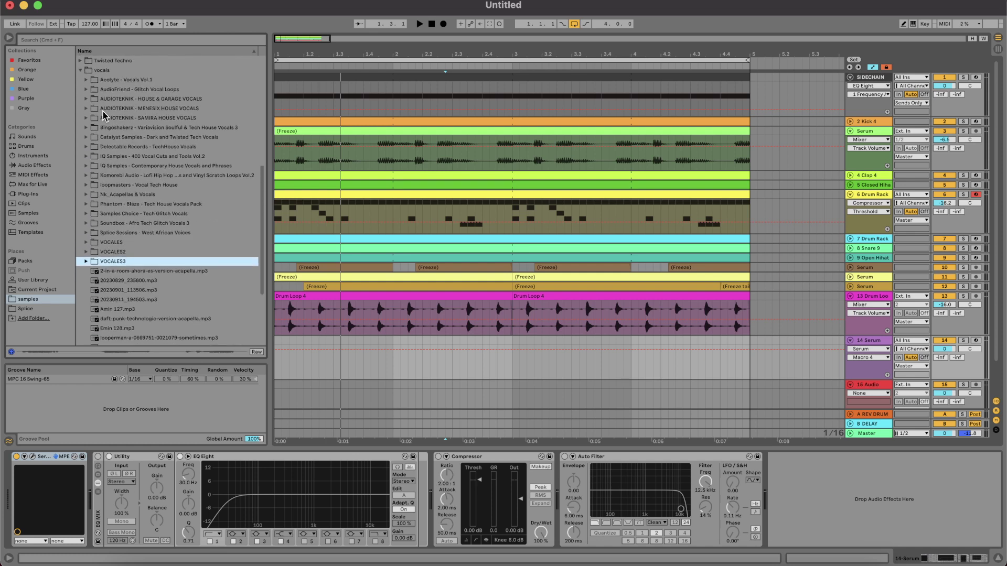
pyautogui.scroll(2, 104, 116)
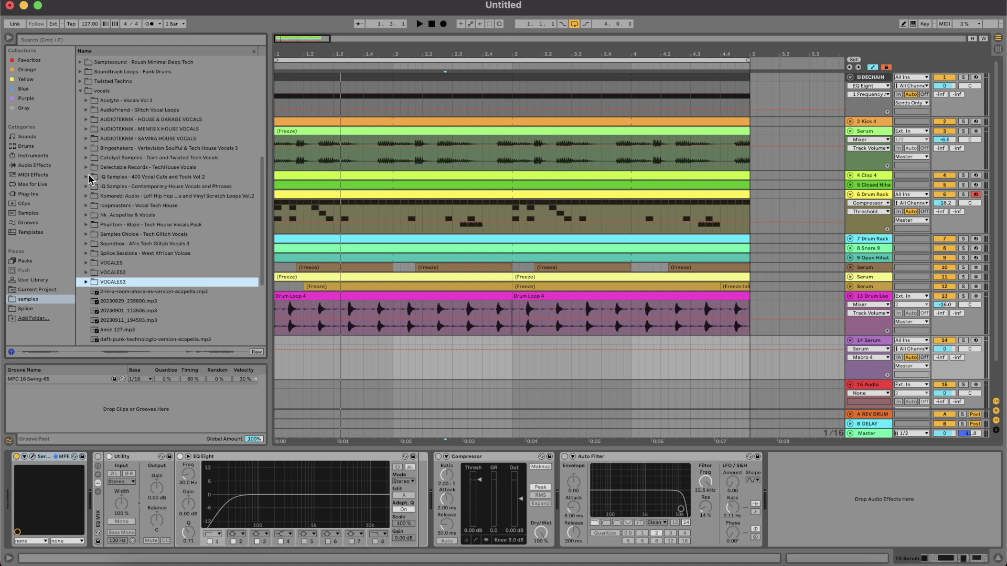
pyautogui.click(88, 177)
pyautogui.click(86, 178)
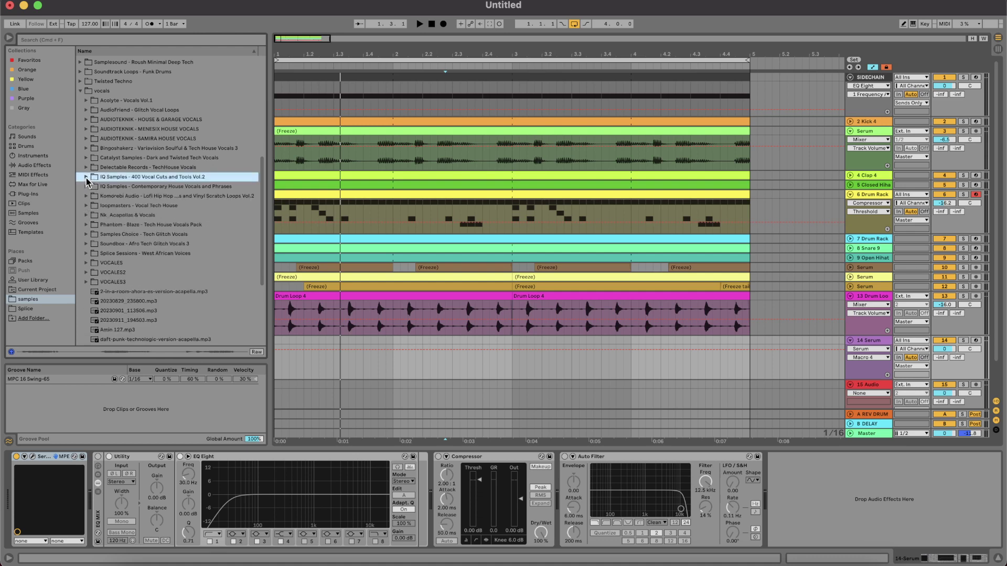
# Step: Expand the Delectable Records - TechHouse Vocals folder and audition its Get-Low-Get-High vocal versions
pyautogui.click(86, 169)
pyautogui.click(119, 189)
pyautogui.scroll(-2, 118, 189)
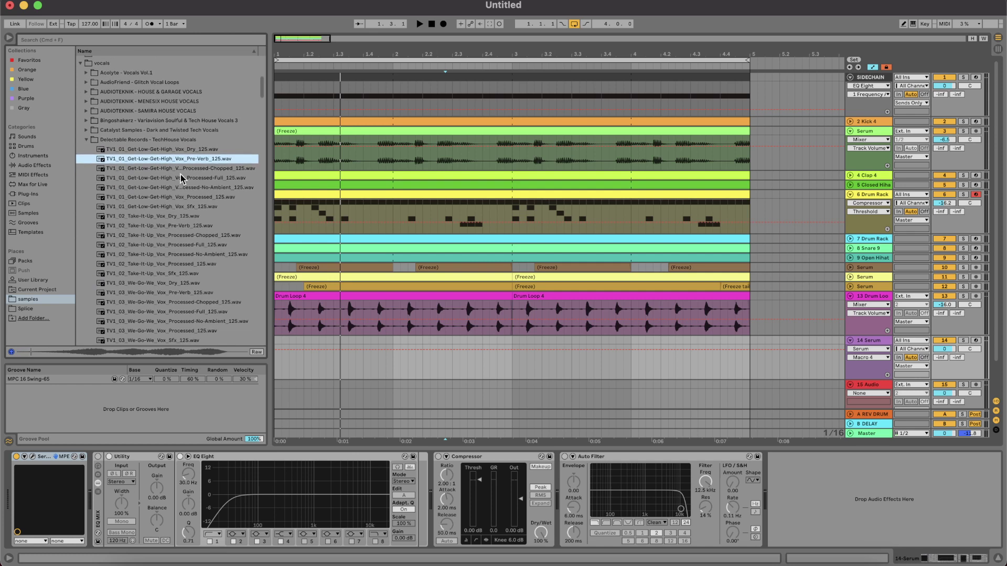
pyautogui.click(182, 176)
pyautogui.press('Down')
pyautogui.press('Down')
pyautogui.press('Down')
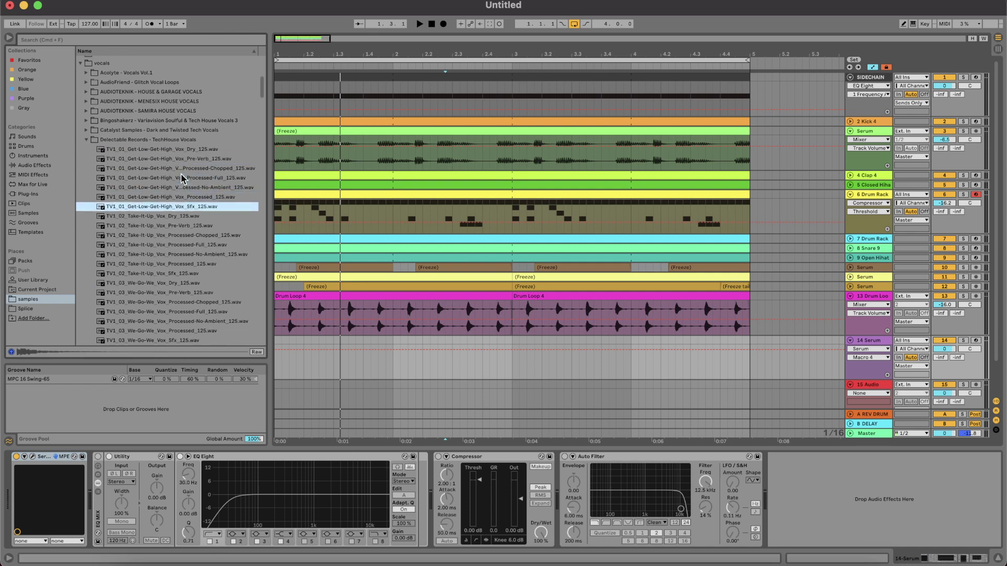
# Step: Audition the Take-It-Up vocals from the Dry version through Processed-Full
pyautogui.press('Down')
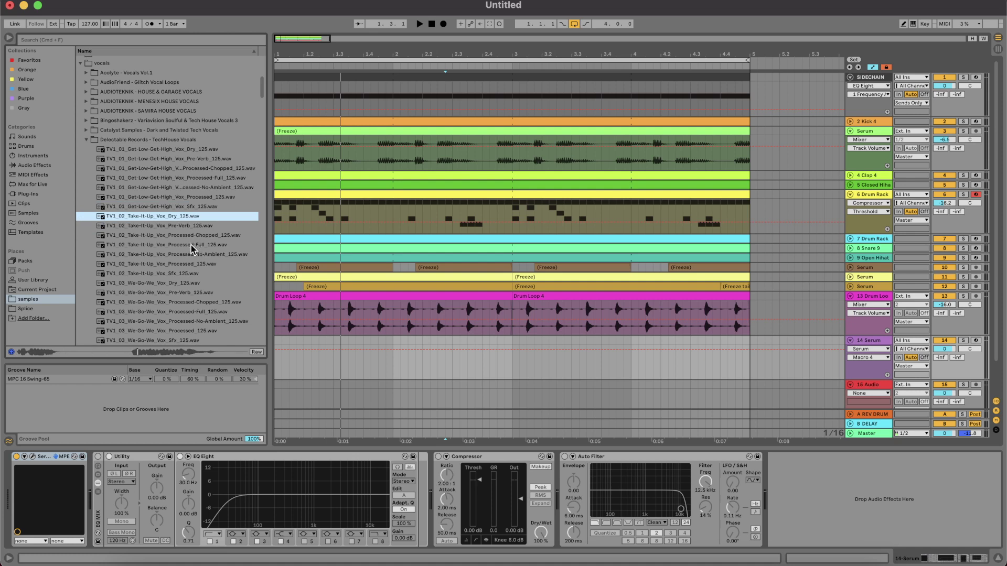
pyautogui.click(180, 228)
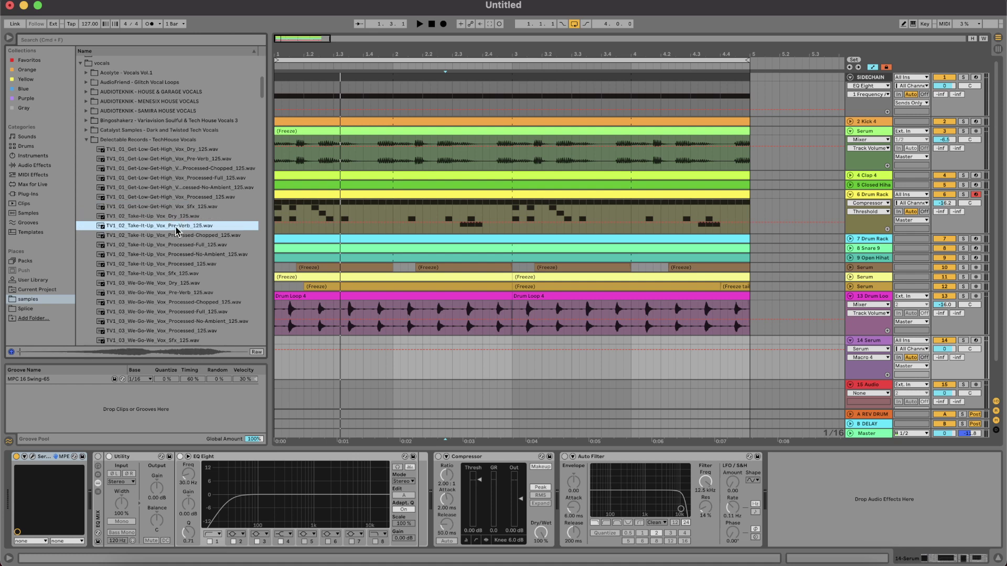
pyautogui.press('Down')
pyautogui.press('Down')
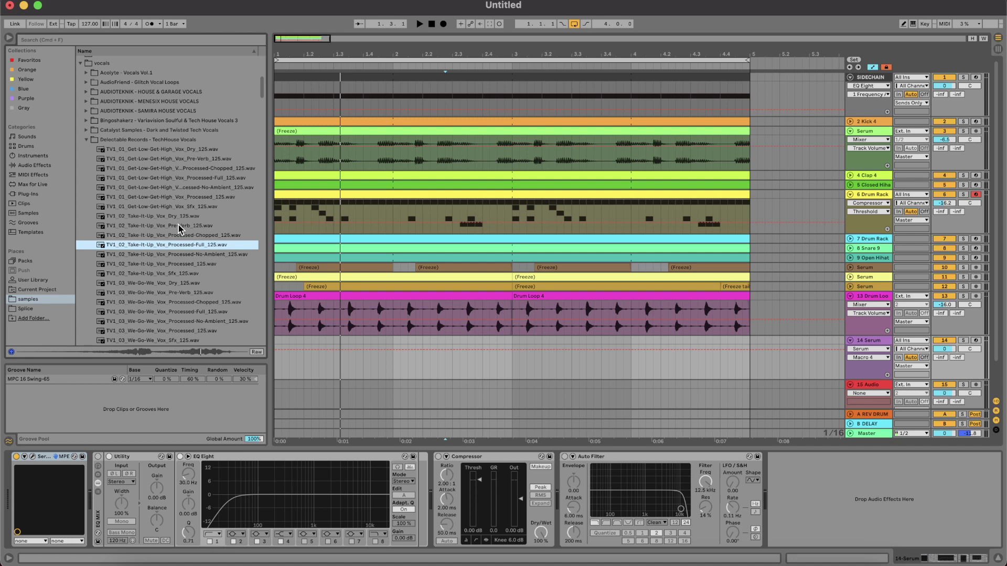
# Step: Audition the Take-It-Up Processed-No-Ambient vocal and the Like-That vocals from Dry through Processed-Chopped
pyautogui.press('Down')
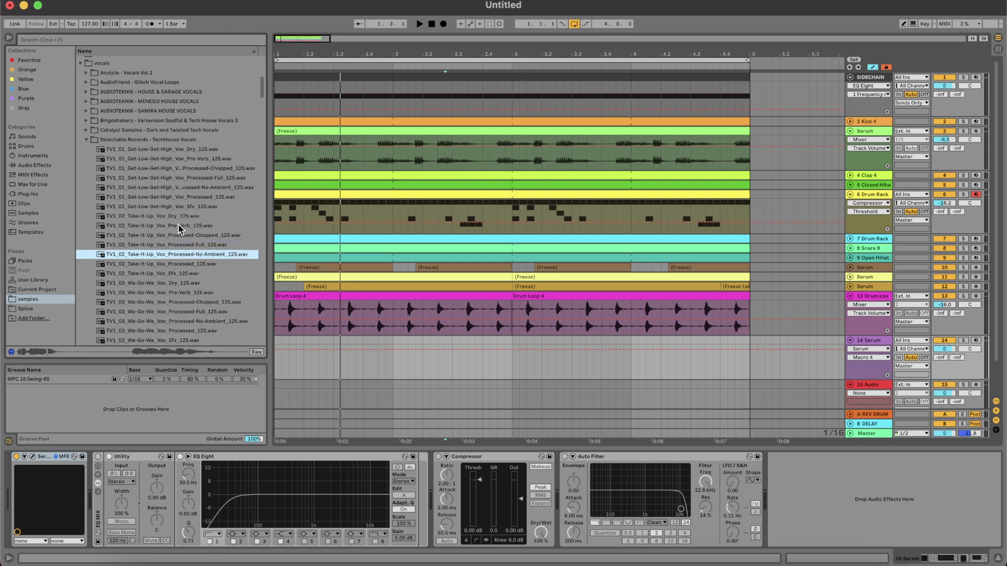
pyautogui.scroll(-10, 179, 228)
pyautogui.click(190, 205)
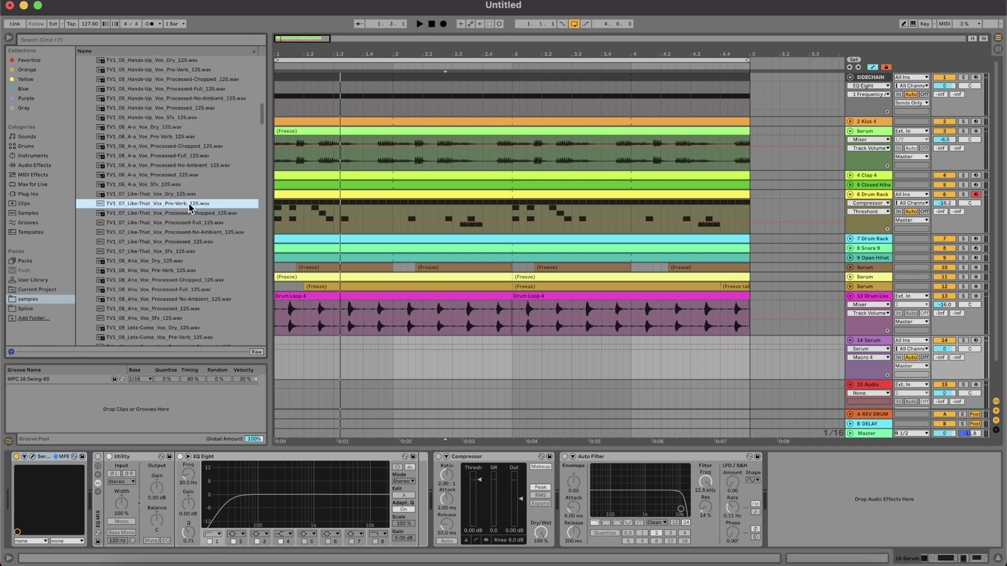
pyautogui.press('Up')
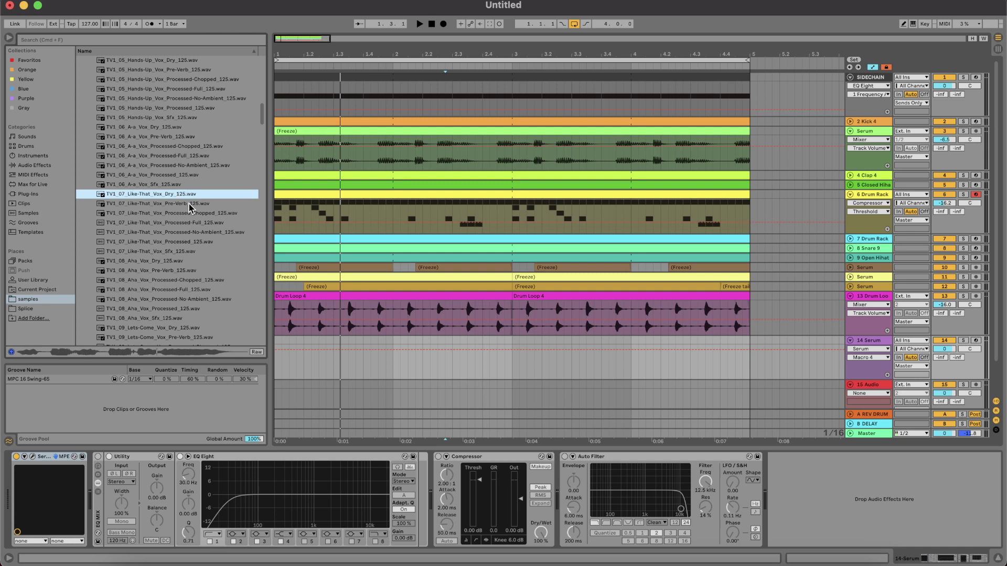
pyautogui.press('Down')
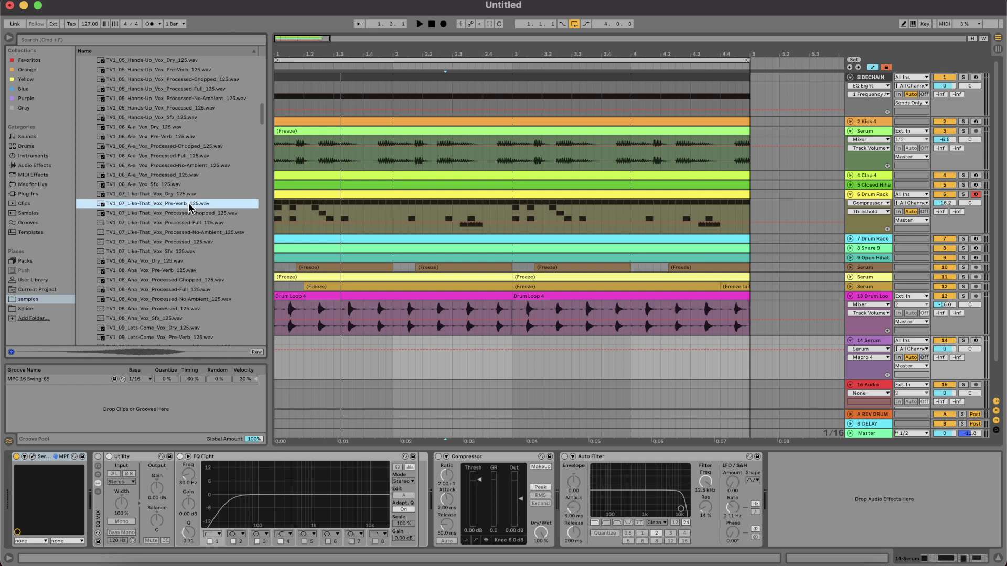
pyautogui.press('Up')
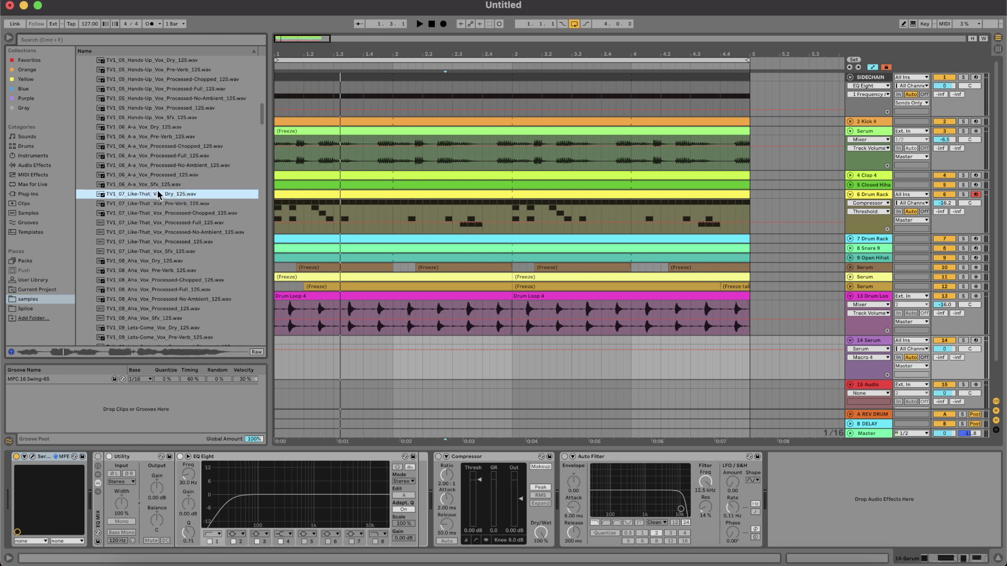
pyautogui.press('Up')
pyautogui.press('Up')
pyautogui.press('Down')
pyautogui.press('Down')
pyautogui.press('Down')
pyautogui.press('Down')
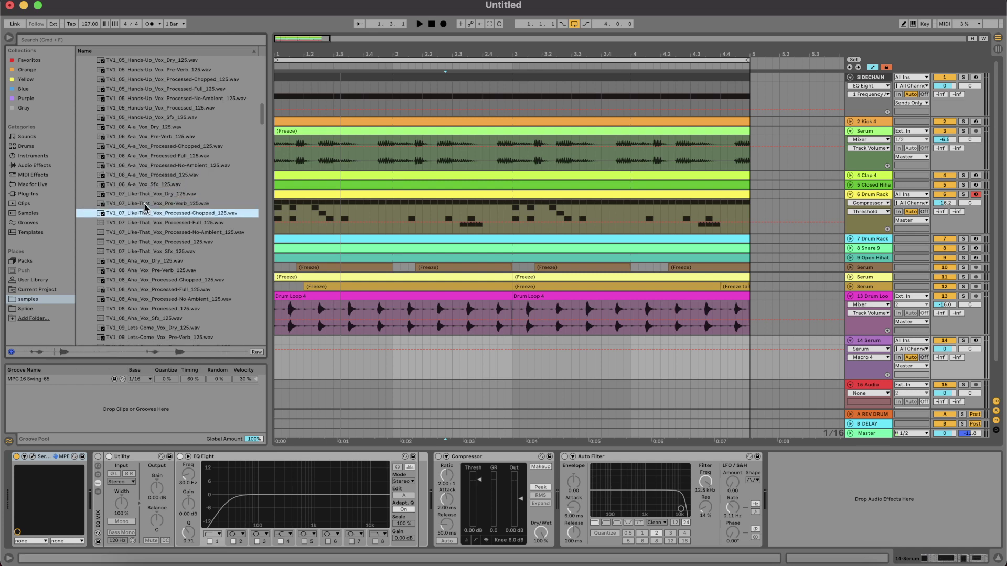
# Step: Place TV1_07_Like-That_Vox_Processed-Chopped_125.wav at bar 1 on audio track 15 and set that track's volume to -16.5 dB
pyautogui.moveTo(146, 207); pyautogui.dragTo(328, 367)
pyautogui.click(487, 335)
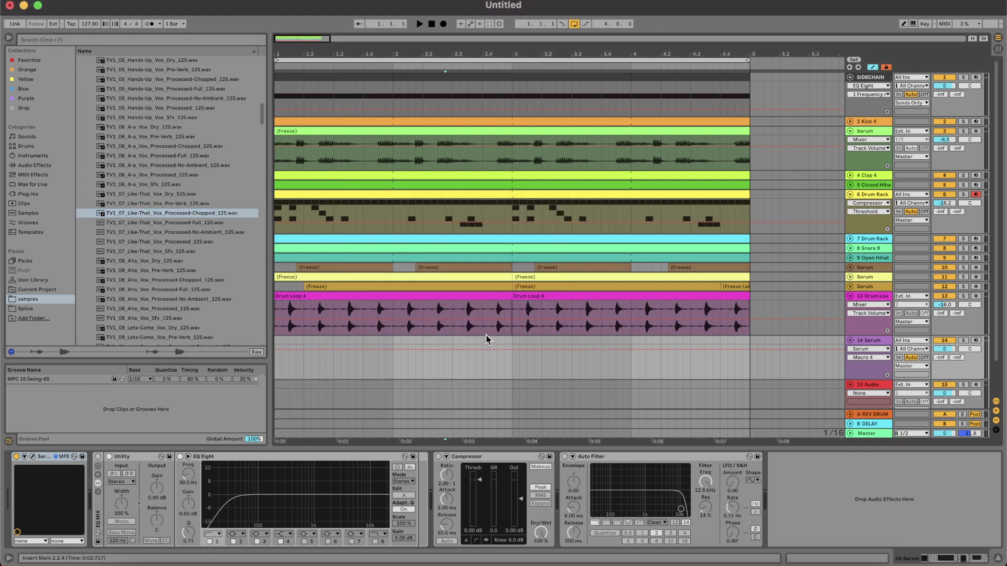
pyautogui.scroll(-3, 488, 339)
pyautogui.moveTo(145, 212); pyautogui.dragTo(276, 369)
pyautogui.press('space')
pyautogui.moveTo(952, 357); pyautogui.dragTo(952, 380)
pyautogui.press('space')
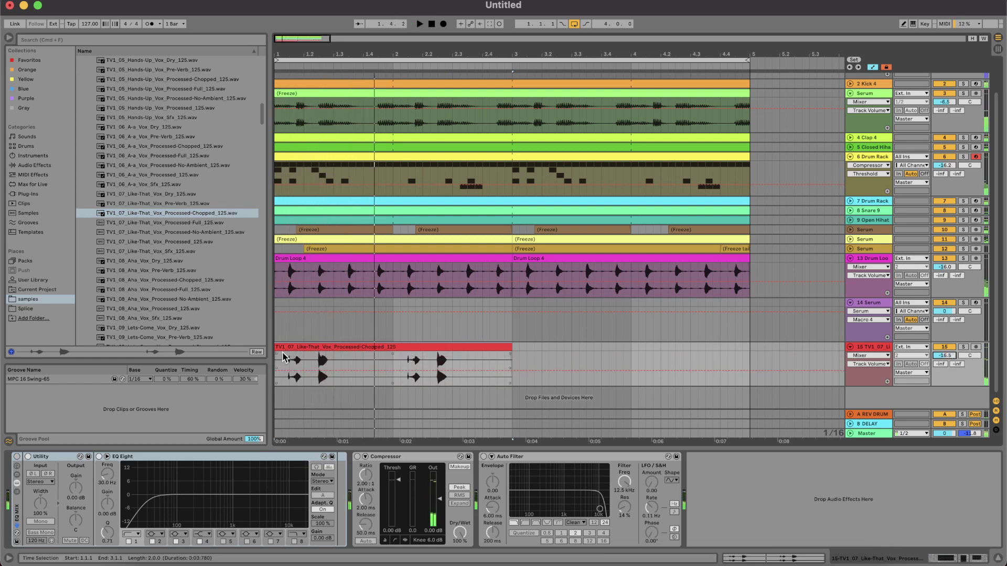
# Step: Trim the first beat off the chopped vocal clip so it starts at its 1.2.1, and loop it across all four bars
pyautogui.moveTo(276, 346); pyautogui.dragTo(297, 345)
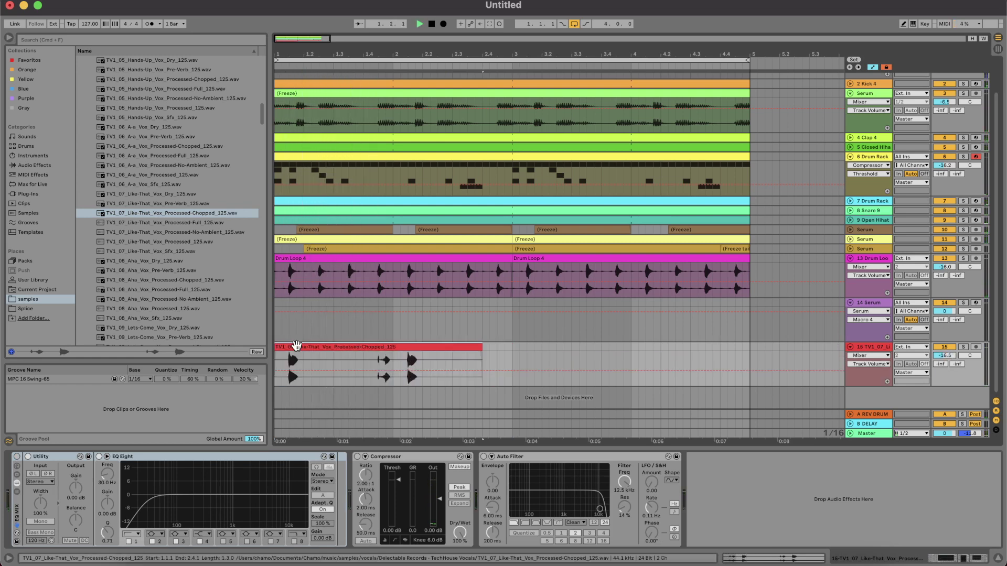
pyautogui.press('space')
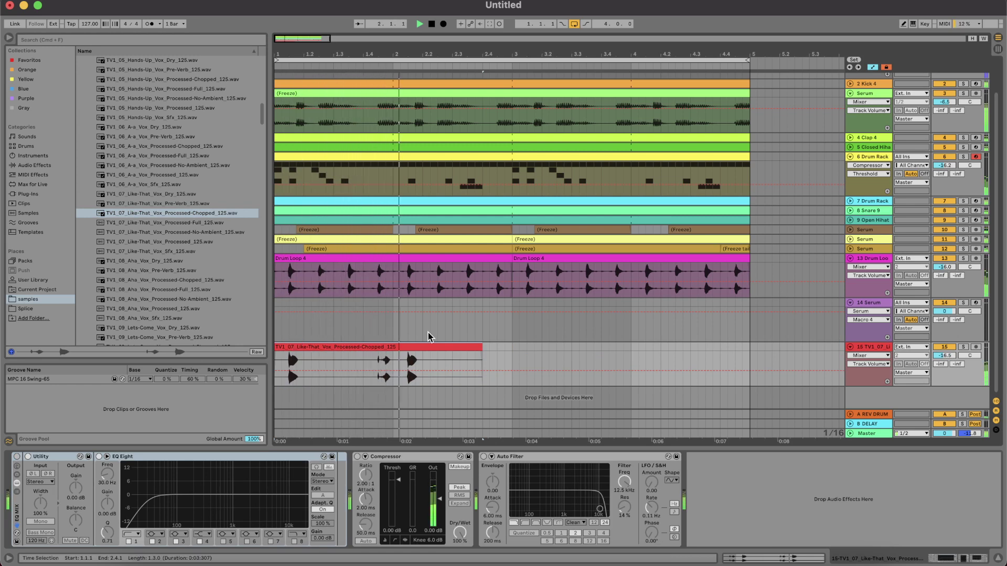
pyautogui.moveTo(481, 347); pyautogui.dragTo(751, 346)
pyautogui.press('space')
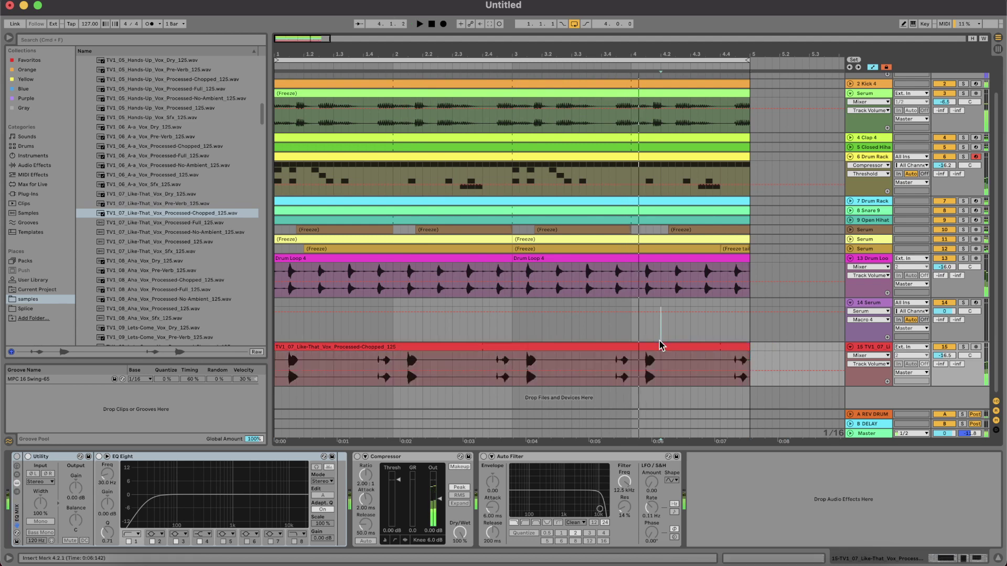
# Step: Open the chopped vocal clip's waveform and add warp markers on its transients near 2.1.3, 2.1.4 and 2.2.3
pyautogui.doubleClick(659, 345)
pyautogui.press('space')
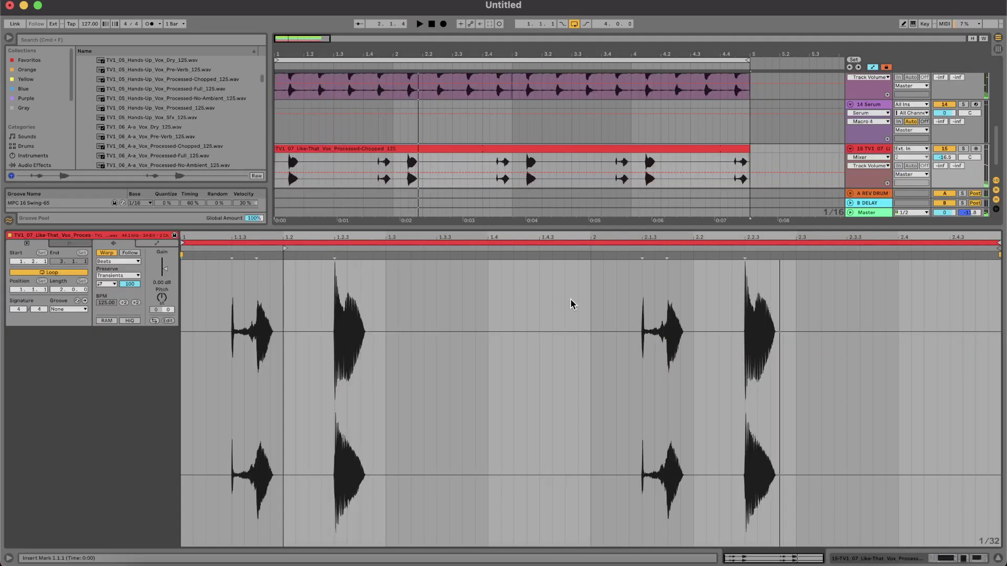
pyautogui.doubleClick(747, 260)
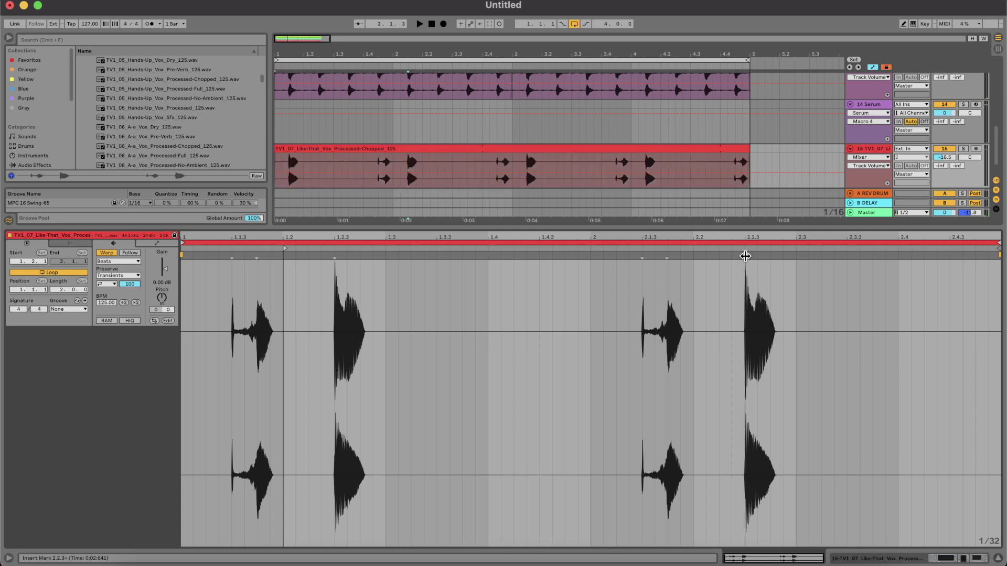
pyautogui.doubleClick(642, 255)
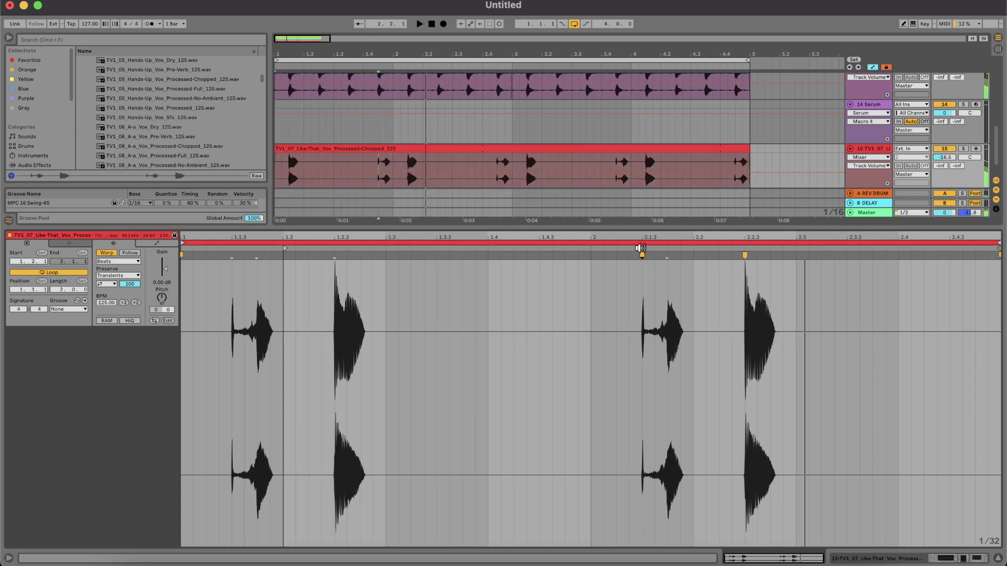
pyautogui.doubleClick(666, 255)
pyautogui.moveTo(646, 257); pyautogui.dragTo(670, 256)
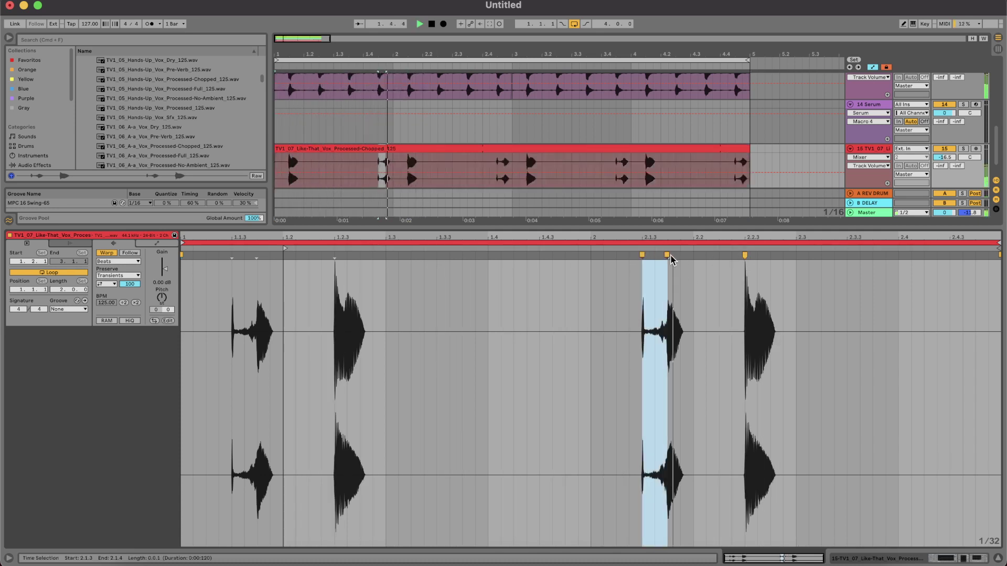
# Step: Squeeze out the short lead-in before the 2.1.4 vocal hit and anchor the first-bar hit at 1.2.3 with a warp marker
pyautogui.click(640, 258)
pyautogui.doubleClick(640, 255)
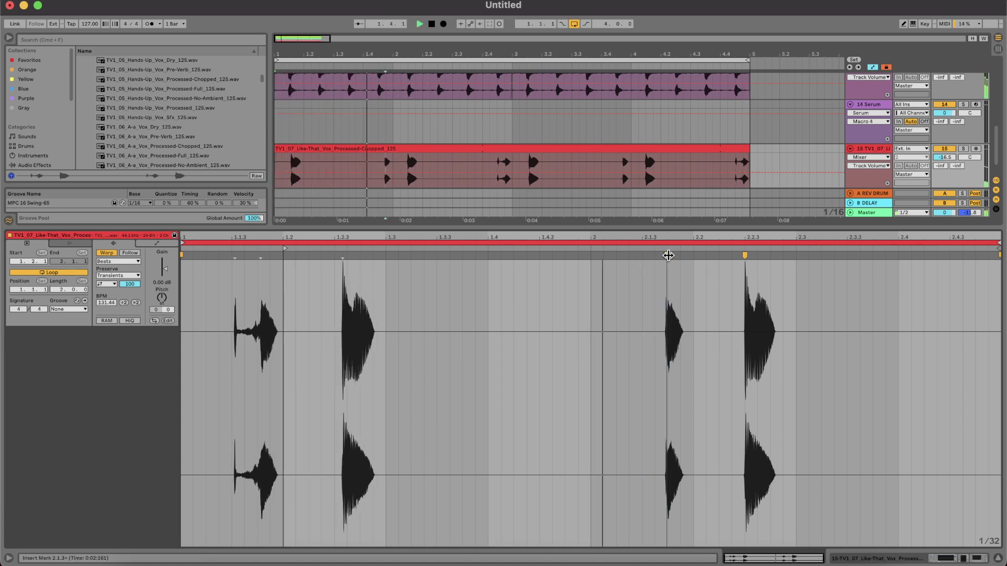
pyautogui.moveTo(343, 255); pyautogui.dragTo(335, 256)
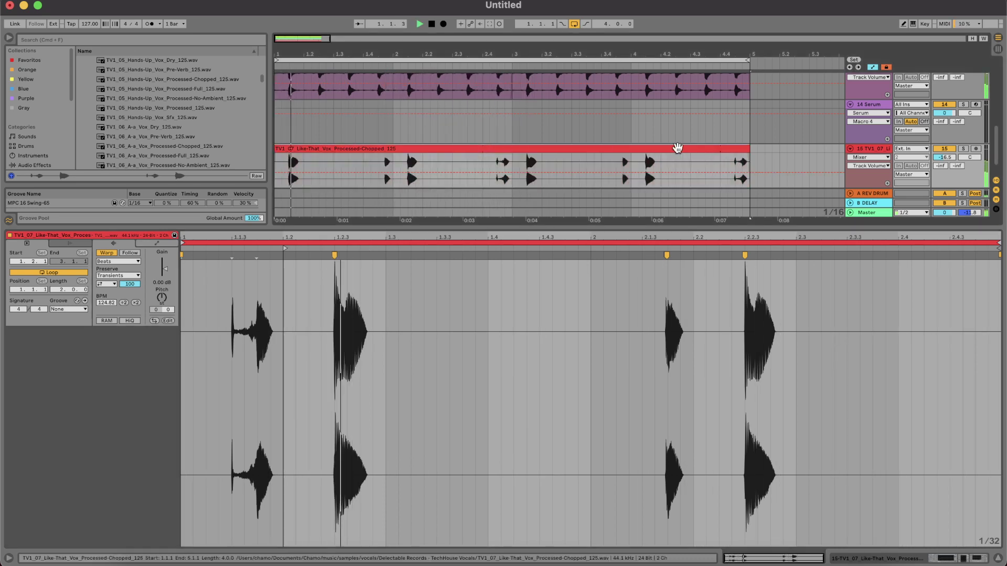
pyautogui.click(609, 331)
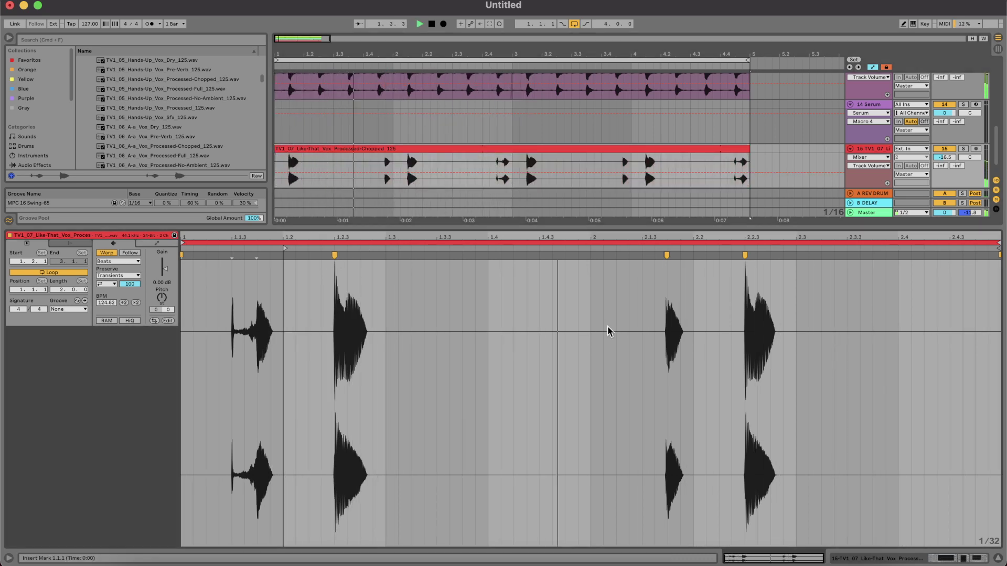
pyautogui.press('space')
# Step: Anchor the vocal transient at 1.1.4 and stretch the lead-in before it back to 1.1.1
pyautogui.moveTo(235, 262); pyautogui.dragTo(259, 257)
pyautogui.press('super+z')
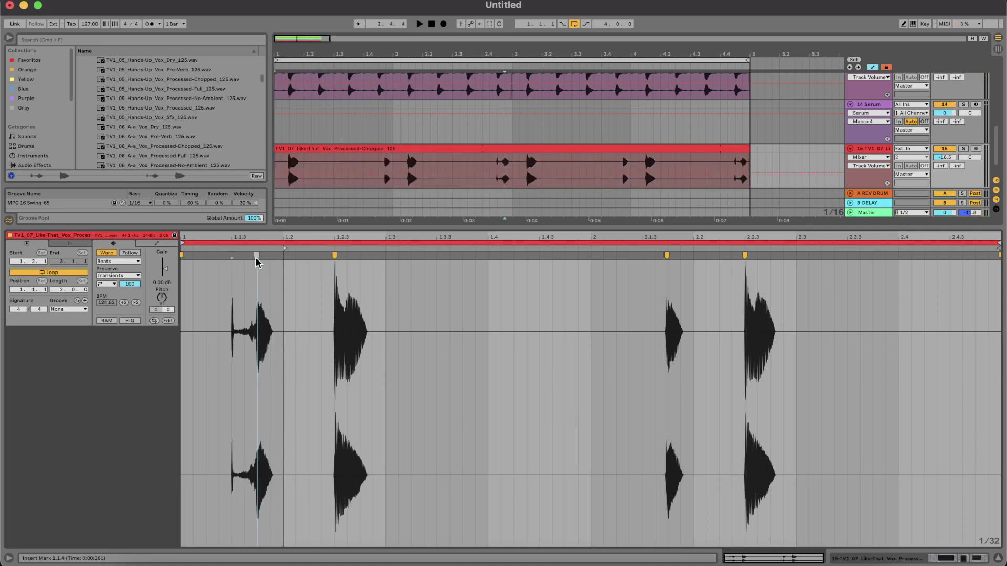
pyautogui.moveTo(224, 255); pyautogui.dragTo(168, 261)
pyautogui.press('space')
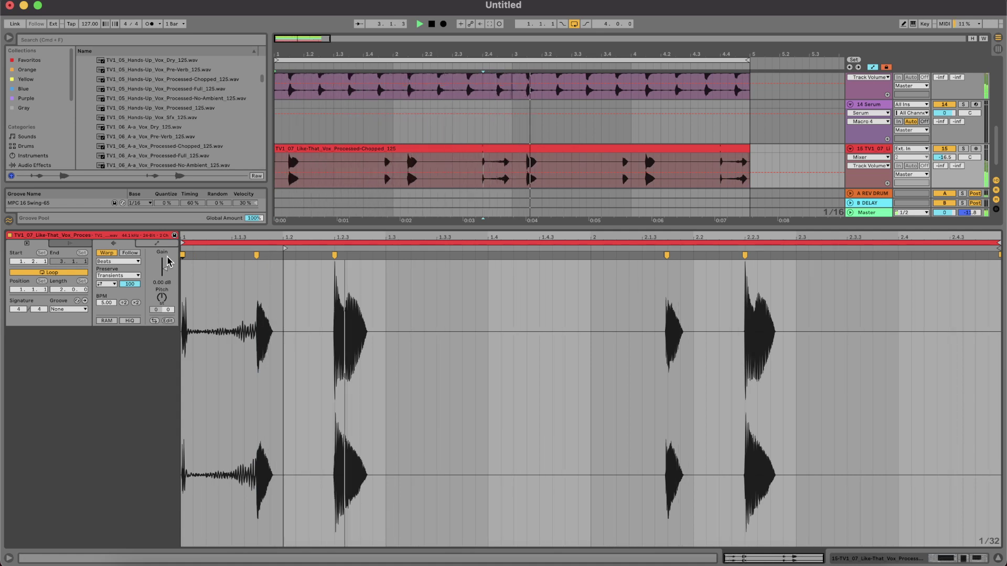
# Step: Collapse the clip's waveform view and set the chopped vocal track's volume to -20.5 dB
pyautogui.moveTo(425, 226); pyautogui.dragTo(435, 472)
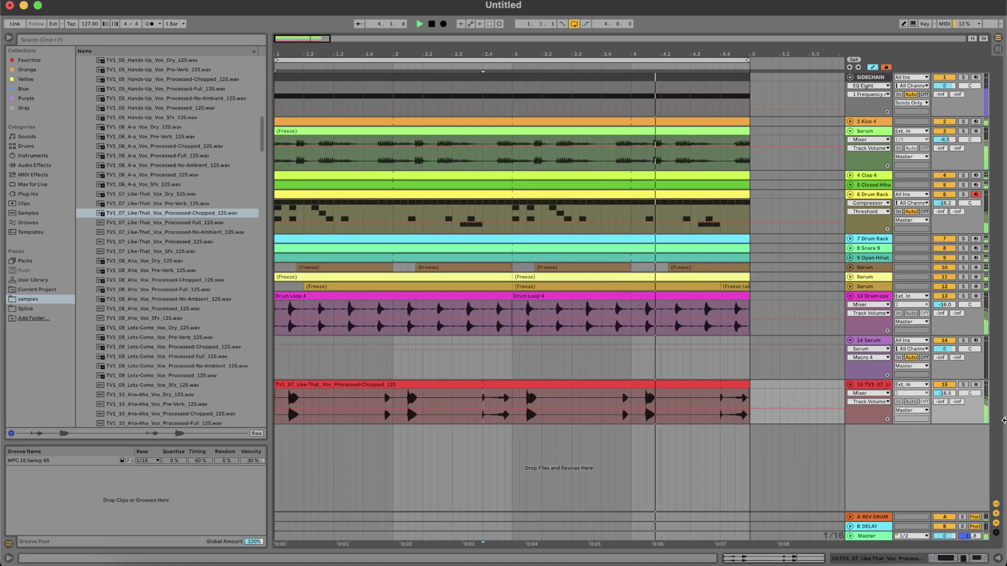
pyautogui.click(947, 393)
pyautogui.moveTo(947, 394); pyautogui.dragTo(947, 397)
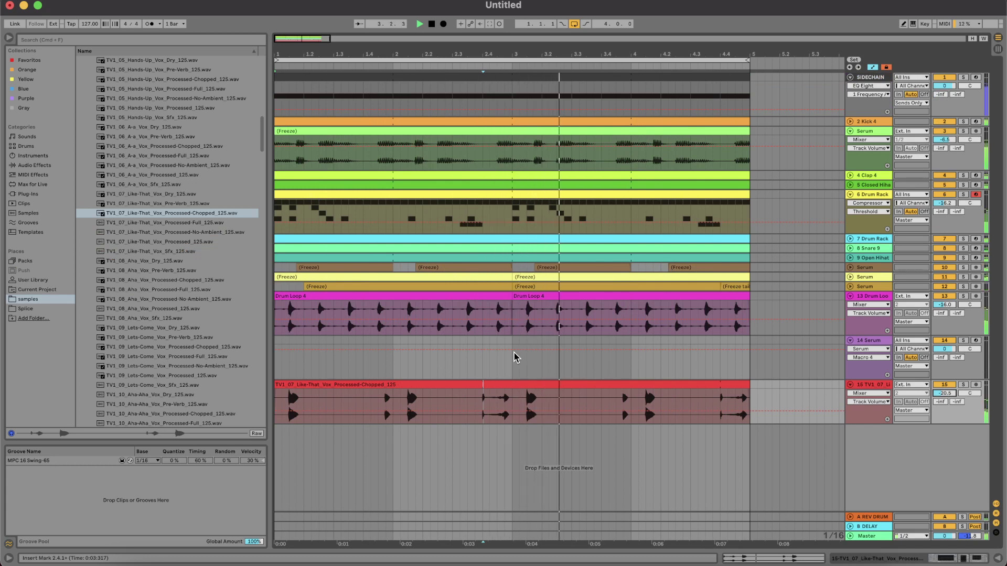
# Step: Compare the Like-That vocals from Processed-Chopped down to Sfx, plus the Aha Dry vocal, by auditioning them
pyautogui.click(155, 232)
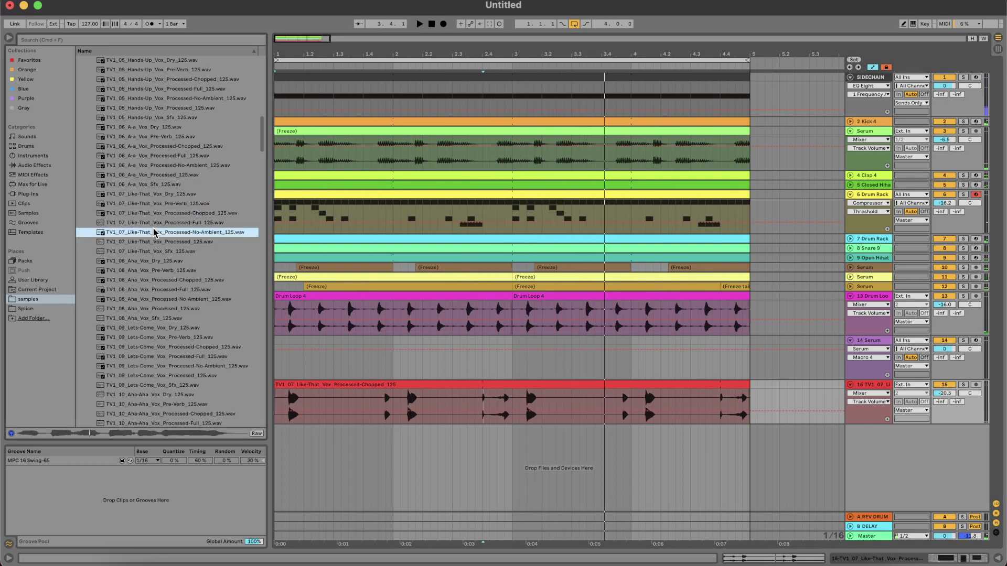
pyautogui.press('Down')
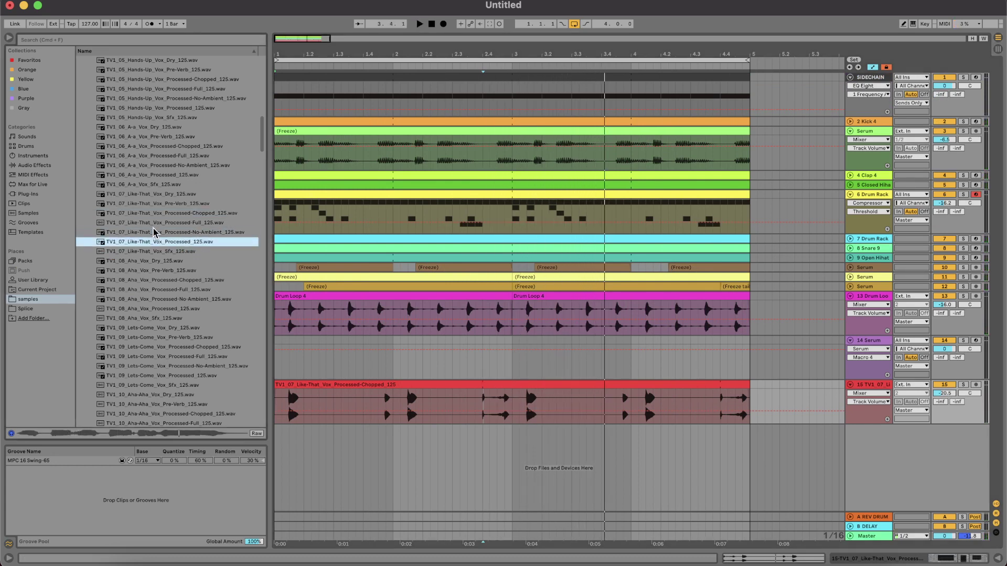
pyautogui.press('Up')
pyautogui.press('Up')
pyautogui.press('Up')
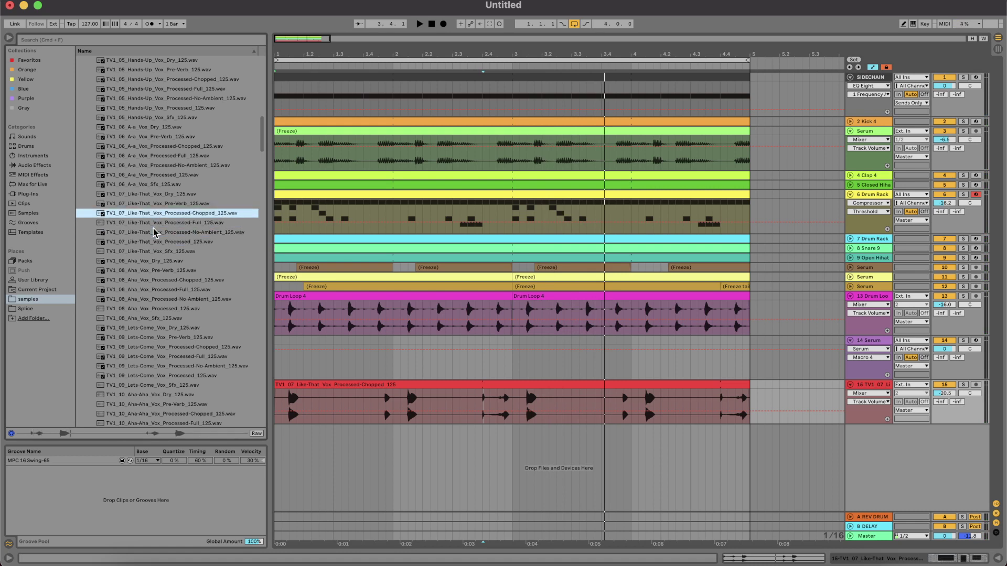
pyautogui.press('Down')
pyautogui.press('Down')
pyautogui.press('Down')
pyautogui.press('space')
pyautogui.press('Down')
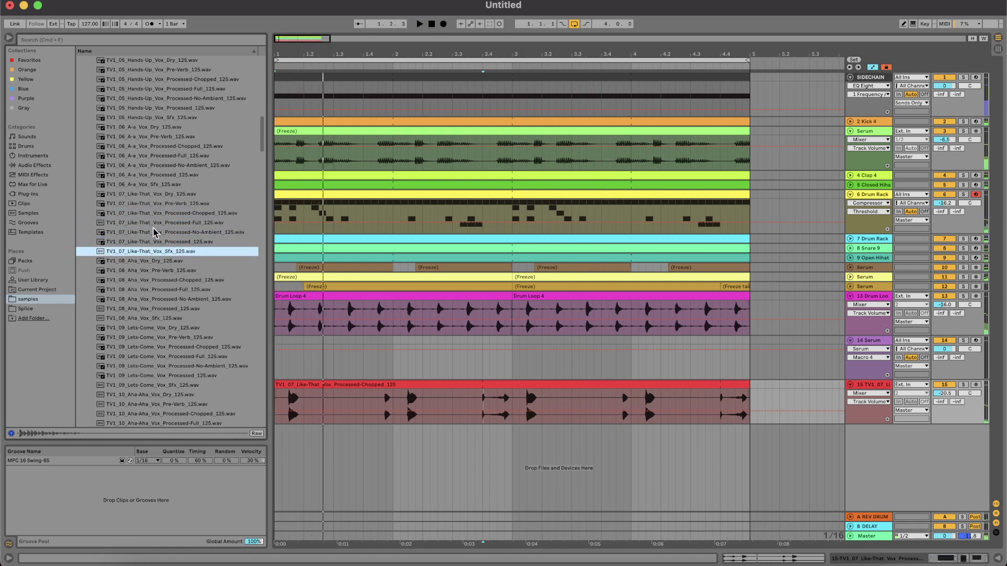
pyautogui.press('Down')
pyautogui.press('Up')
pyautogui.press('Up')
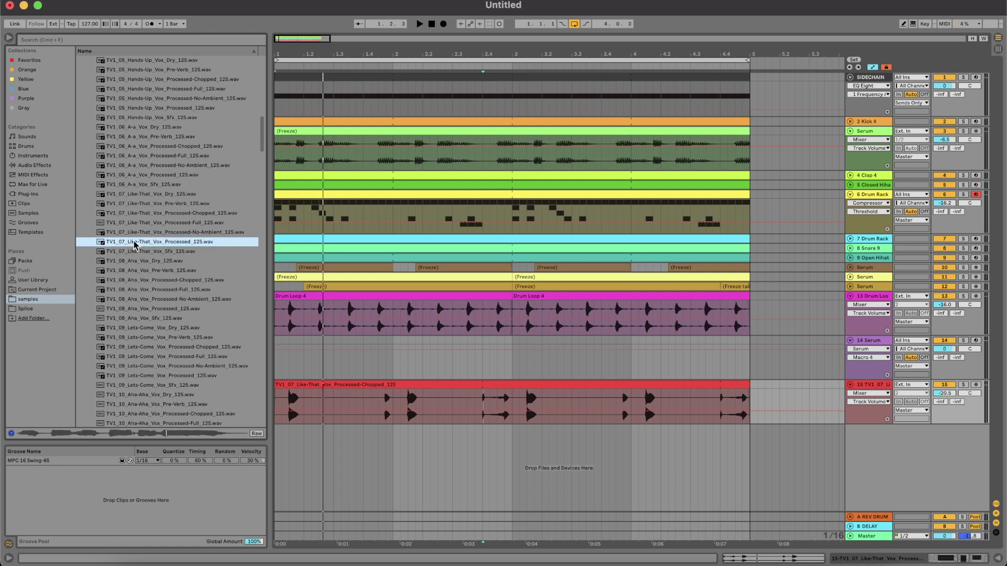
# Step: Place TV1_07_Like-That_Vox_Processed_125.wav at bar 4 on a new track and set its volume to -18.9 dB
pyautogui.moveTo(135, 244); pyautogui.dragTo(632, 466)
pyautogui.moveTo(943, 438); pyautogui.dragTo(943, 461)
pyautogui.press('space')
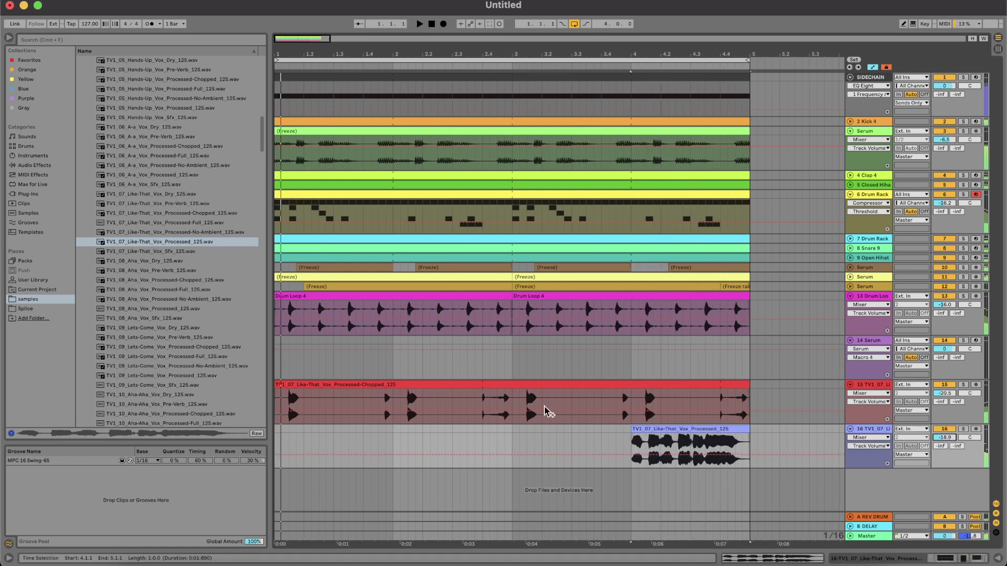
pyautogui.click(445, 449)
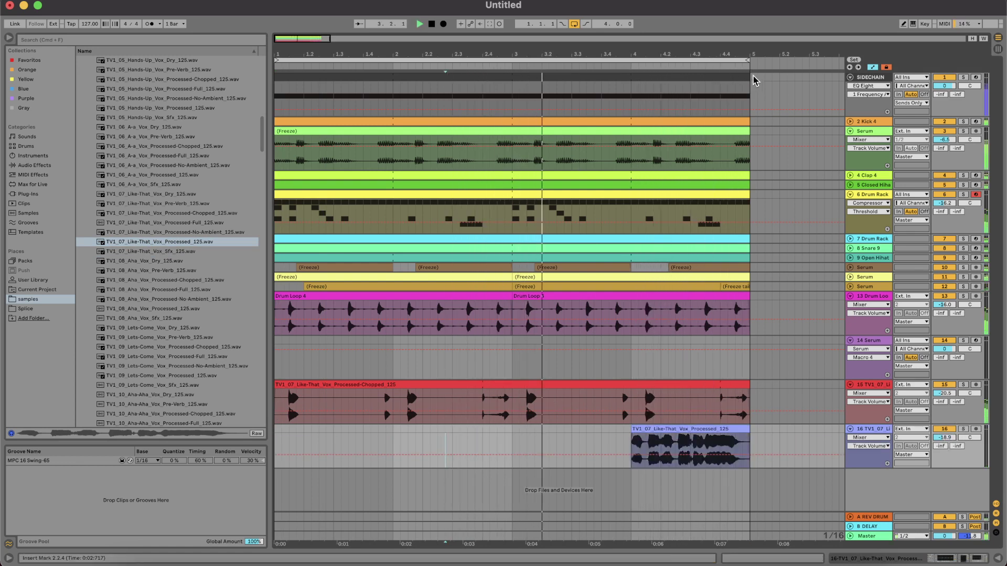
# Step: Try clearing 3.4.4 to 5.1.2 on the tracks from SIDECHAIN down to Drum Loop, and undo it
pyautogui.moveTo(747, 97); pyautogui.dragTo(628, 309)
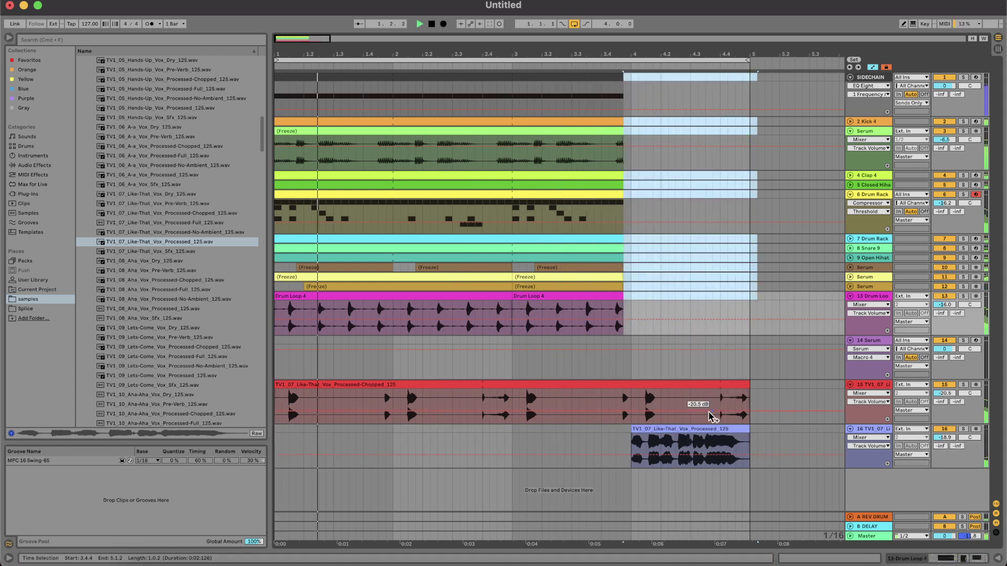
pyautogui.press('super+z')
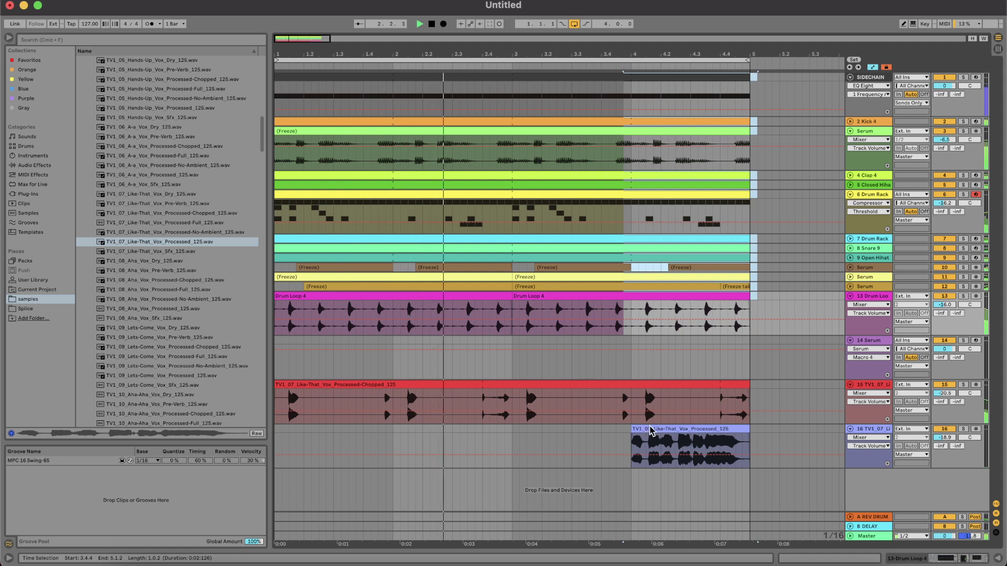
# Step: Delete the Like-That Processed vocal clip in bar 4 of track 16
pyautogui.click(676, 429)
pyautogui.press('Delete')
pyautogui.press('space')
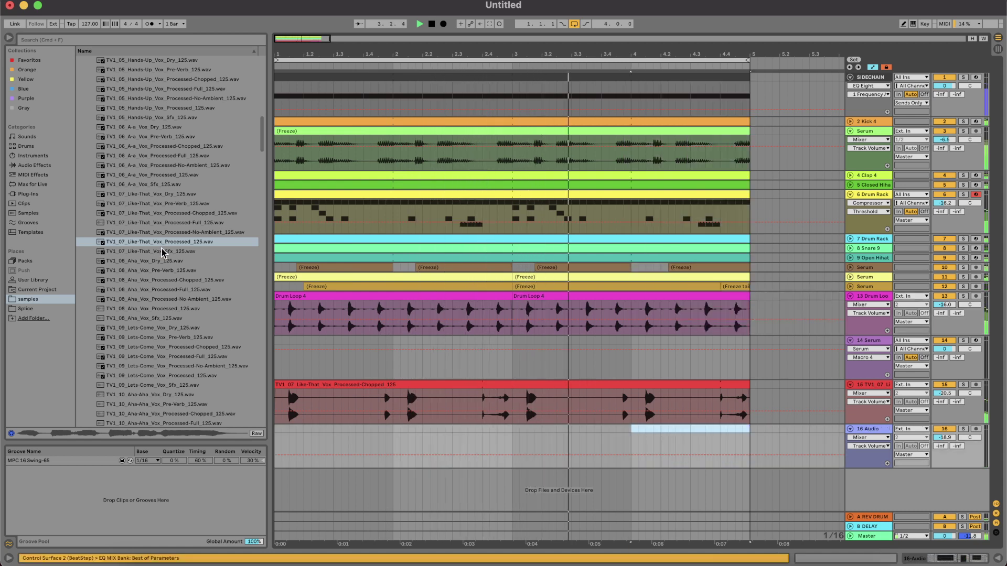
# Step: Audition the Like-That vocals again from Sfx back up to Processed-Chopped
pyautogui.click(161, 252)
pyautogui.click(156, 242)
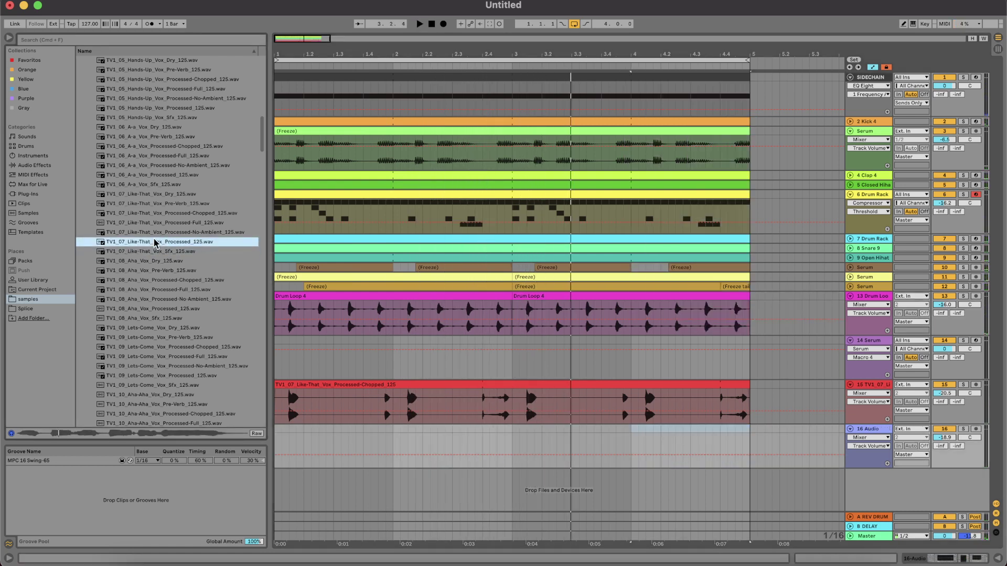
pyautogui.press('Up')
pyautogui.press('Up')
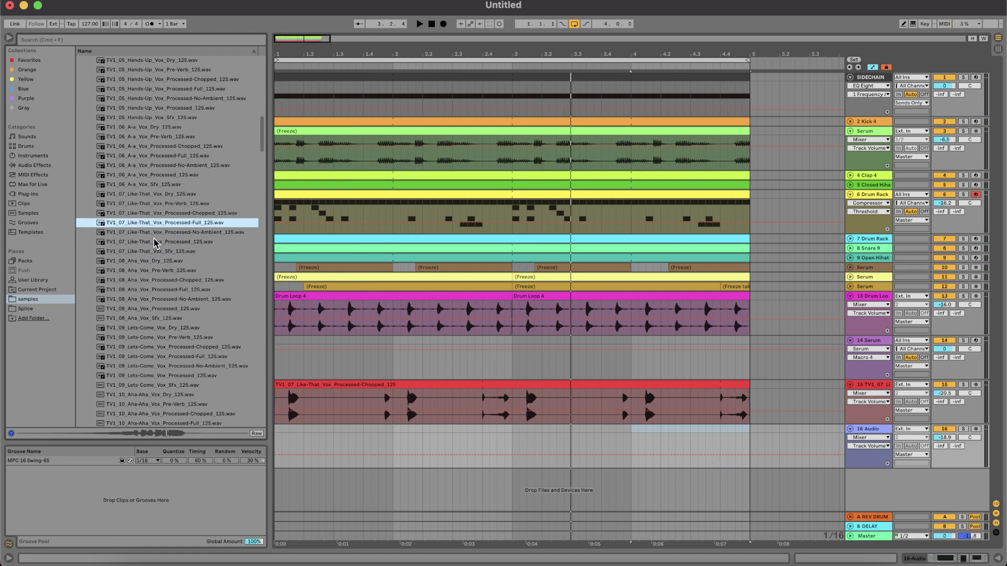
pyautogui.press('Up')
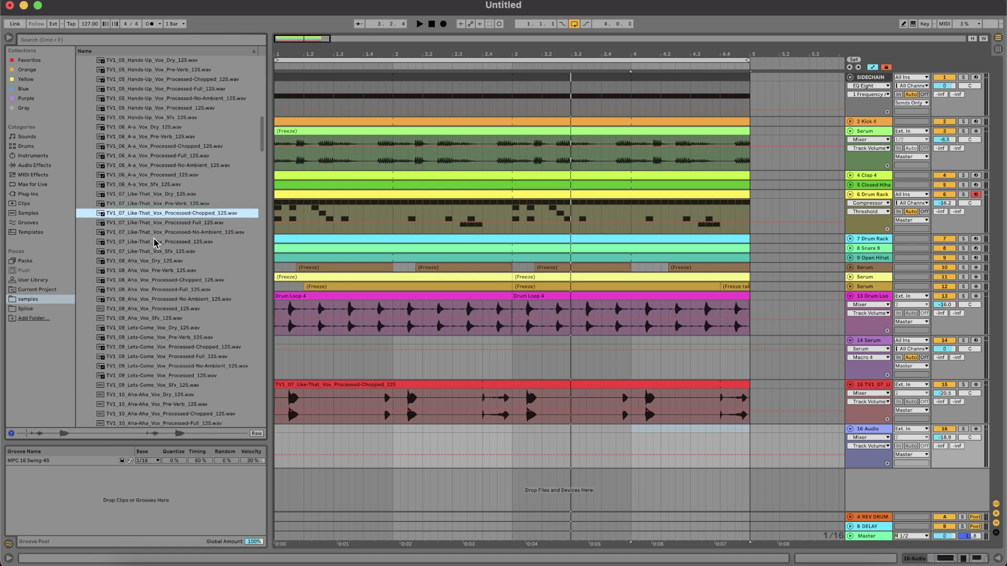
# Step: Place TV1_07_Like-That_Vox_Dry_125.wav on track 16 at 1.3.4 and trim its end to 1.4.3
pyautogui.press('Up')
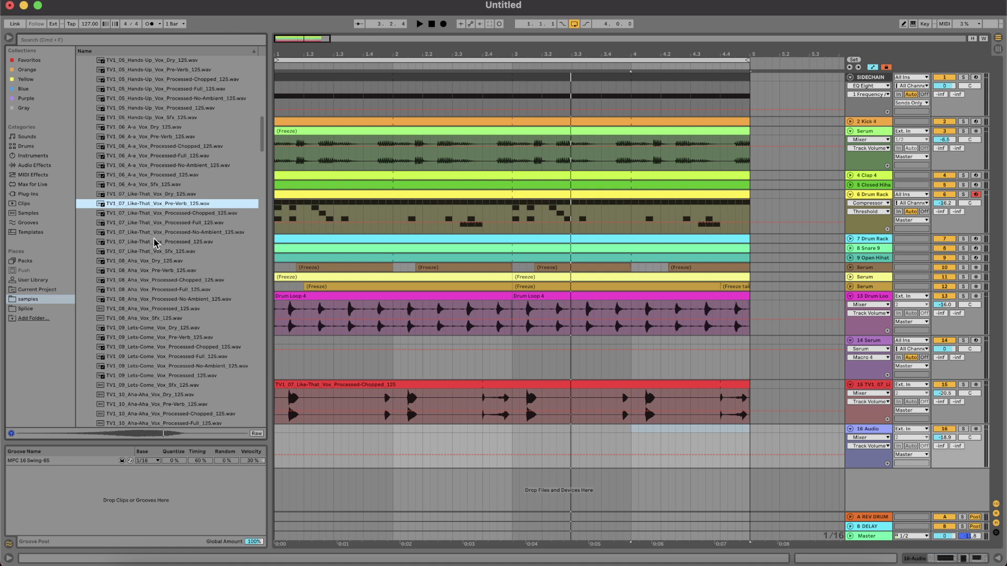
pyautogui.press('Up')
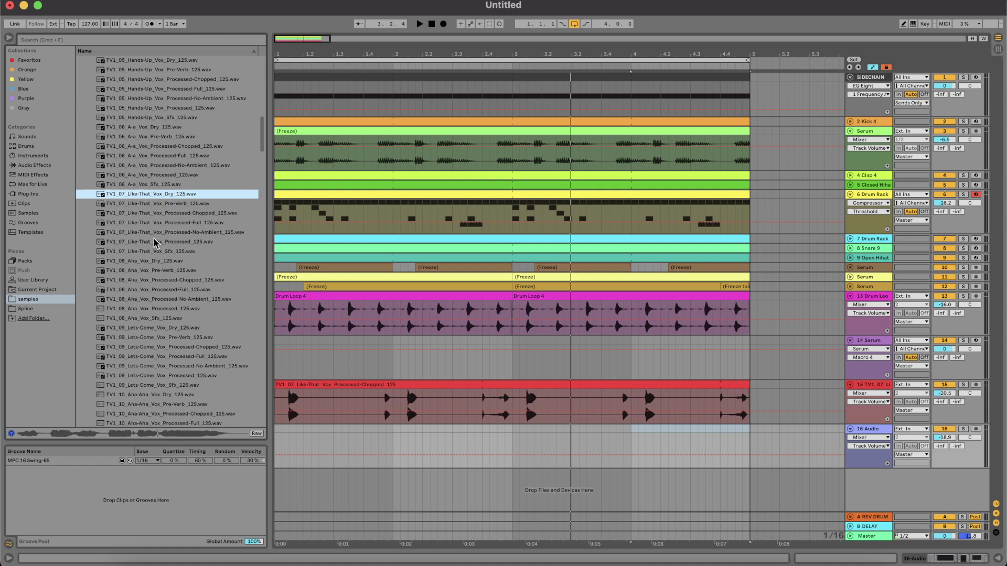
pyautogui.press('space')
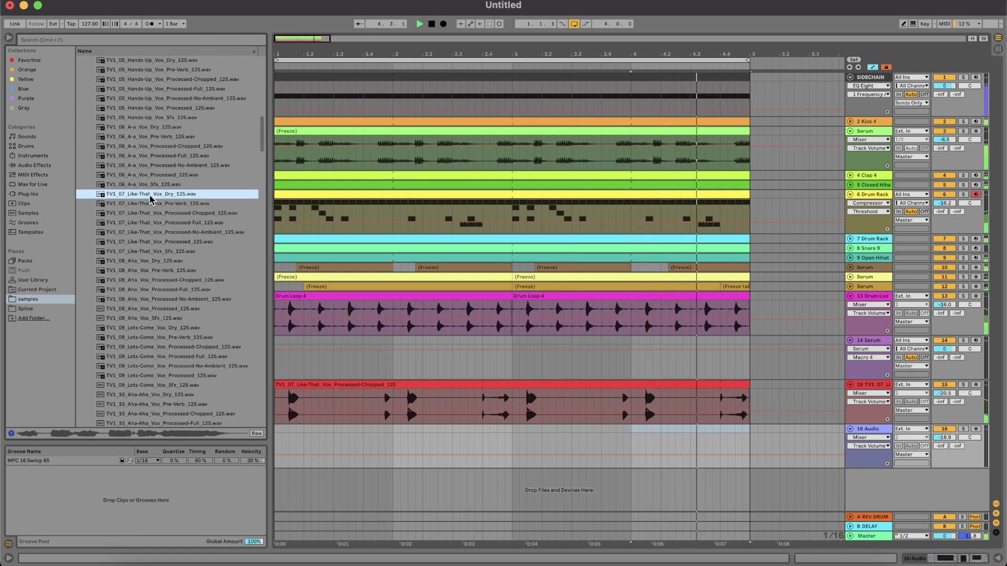
pyautogui.moveTo(151, 198); pyautogui.dragTo(379, 430)
pyautogui.press('space')
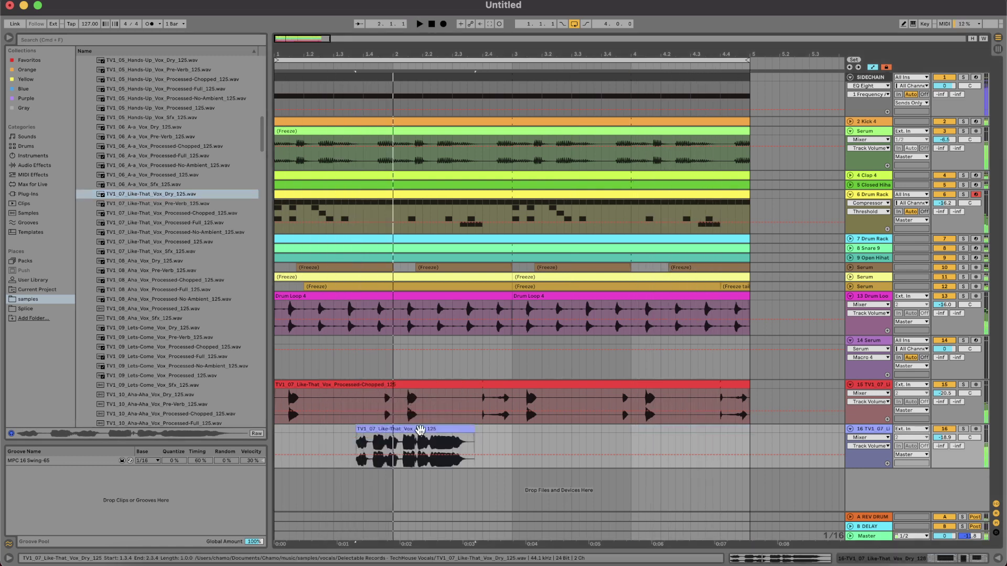
pyautogui.moveTo(474, 433); pyautogui.dragTo(378, 433)
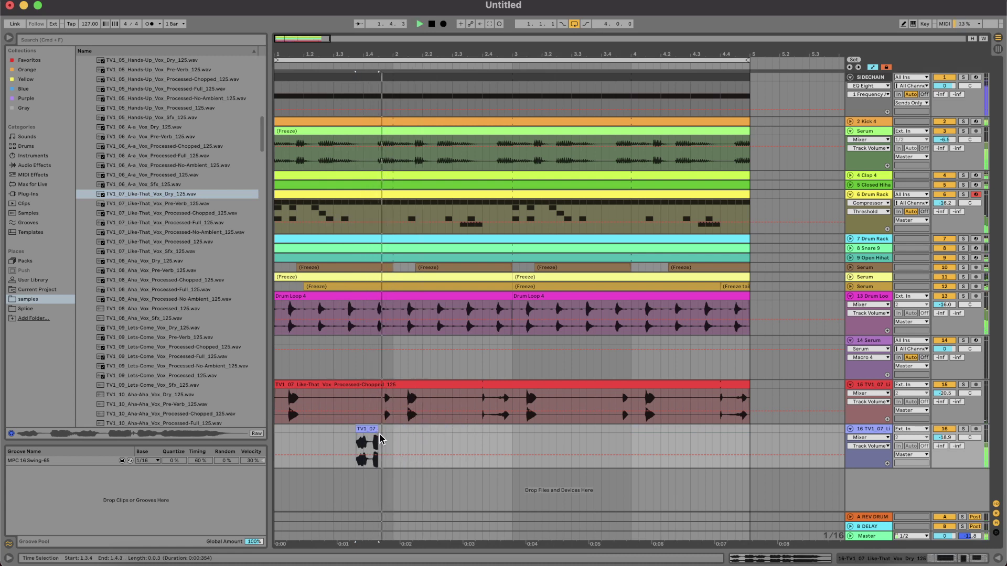
# Step: Adjust the dry vocal clip to one beat from 1.4.1 to 2.1.1, and set track 16's volume to -22.5 dB
pyautogui.click(370, 440)
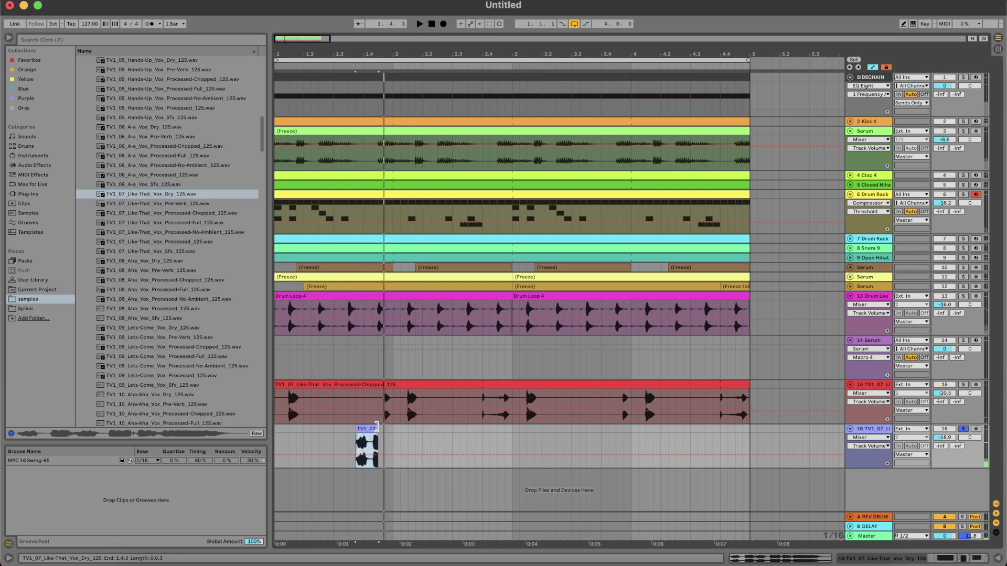
pyautogui.press('space')
pyautogui.moveTo(377, 427)
pyautogui.mouseDown()
pyautogui.moveTo(386, 428)
pyautogui.moveTo(371, 429)
pyautogui.mouseUp()
pyautogui.press('space')
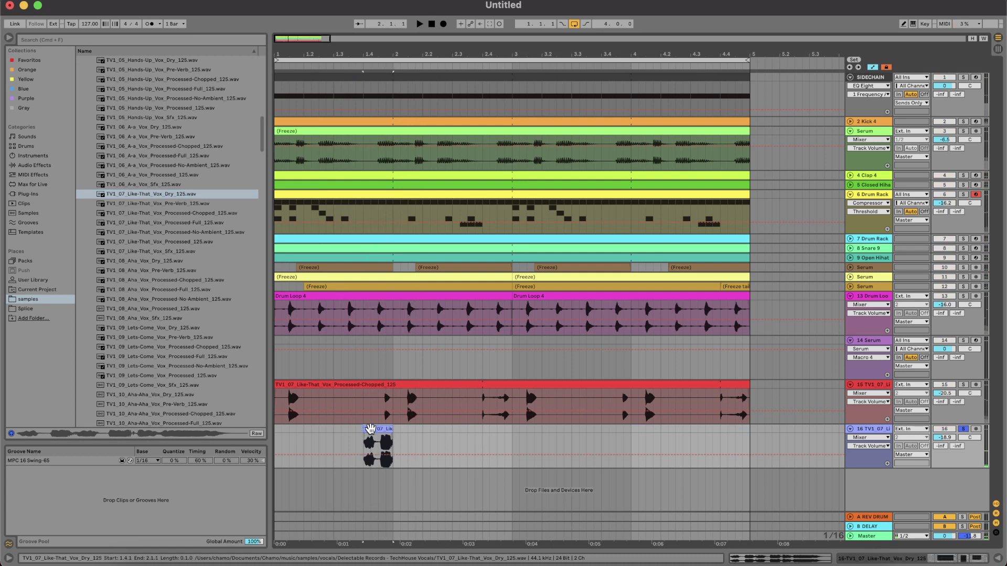
pyautogui.click(283, 434)
pyautogui.press('space')
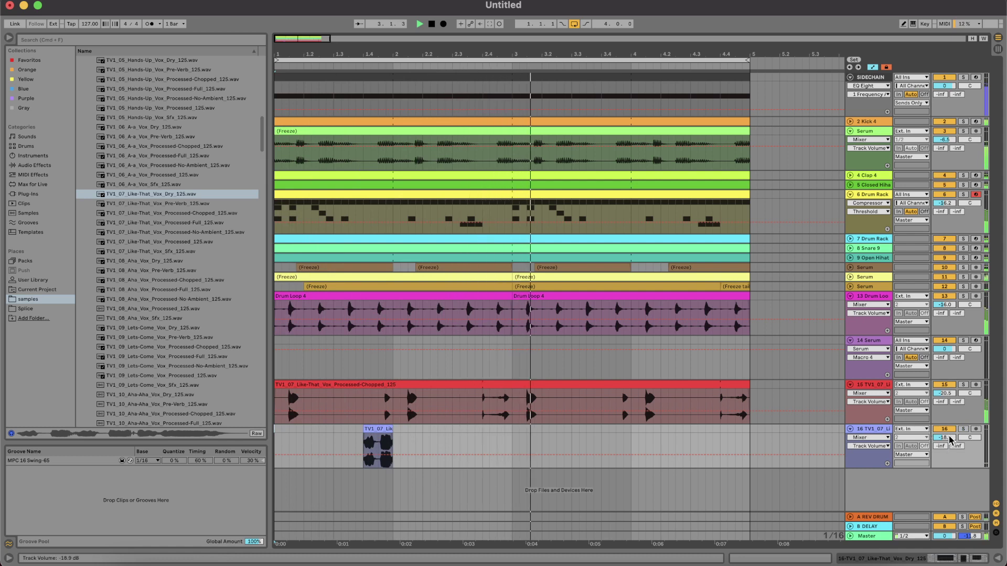
pyautogui.moveTo(950, 440); pyautogui.dragTo(950, 442)
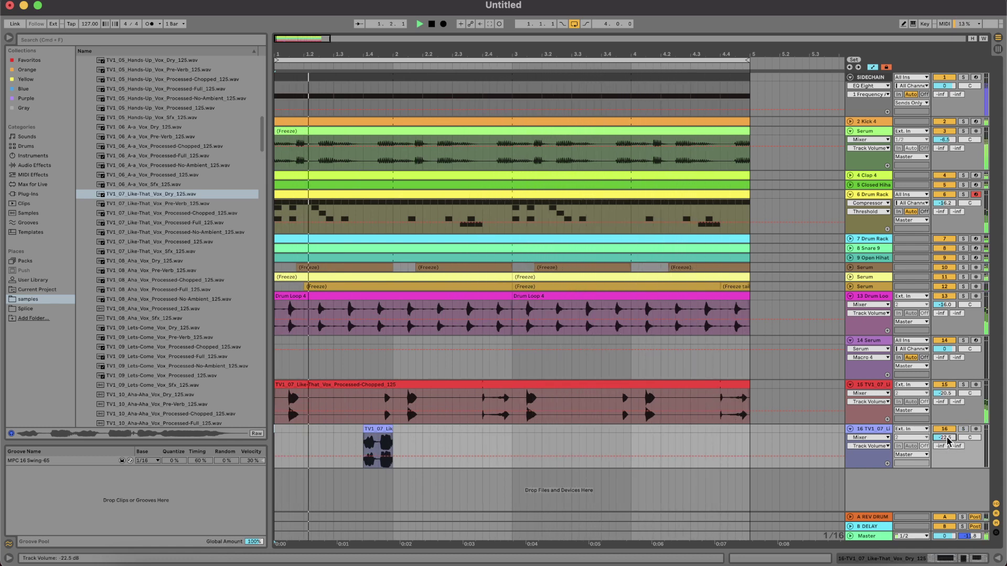
pyautogui.press('space')
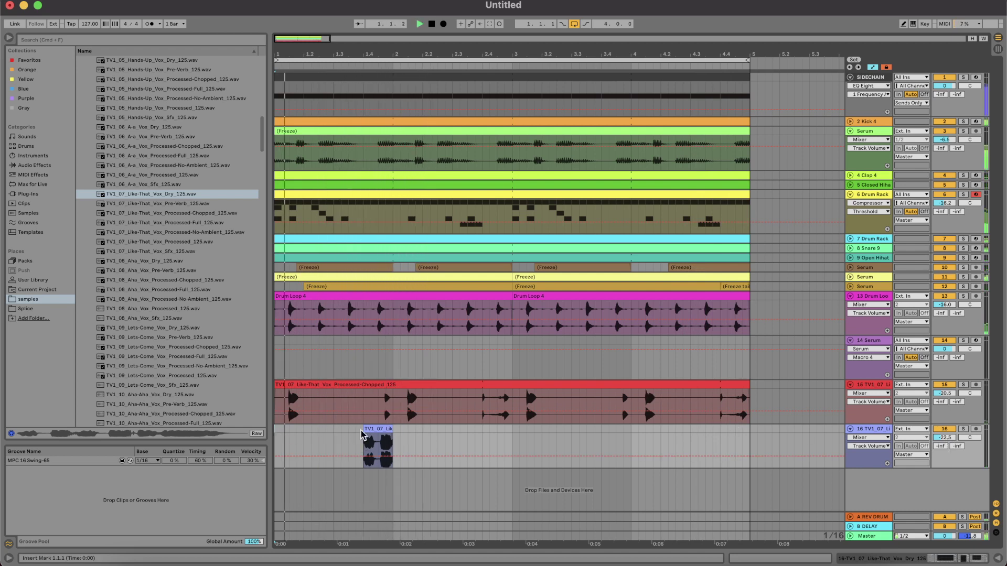
# Step: Move the dry vocal clip on track 16 so it starts at 2.2.1, and play the loop from the beginning
pyautogui.moveTo(362, 435); pyautogui.dragTo(391, 432)
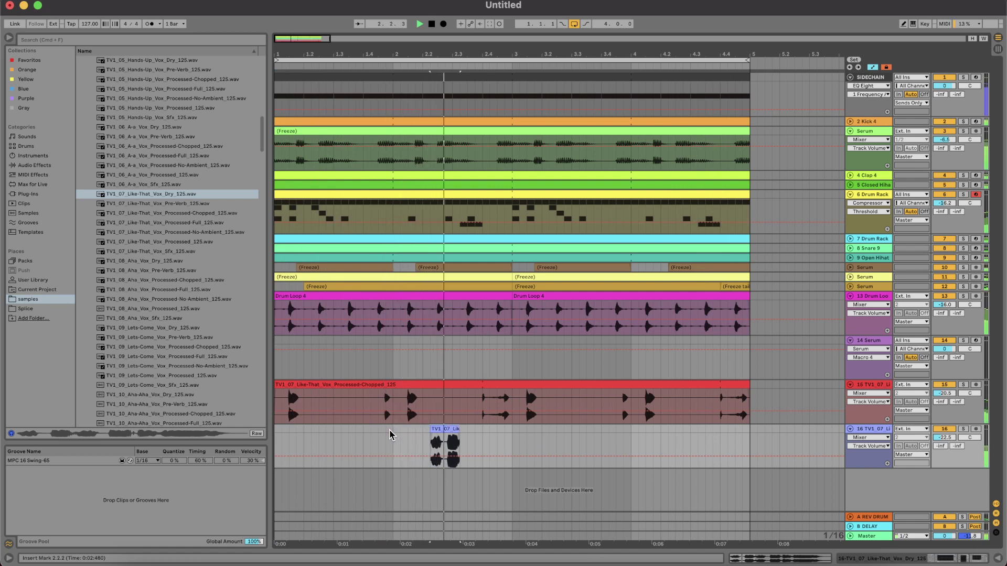
pyautogui.click(276, 427)
pyautogui.press('space')
pyautogui.click(454, 429)
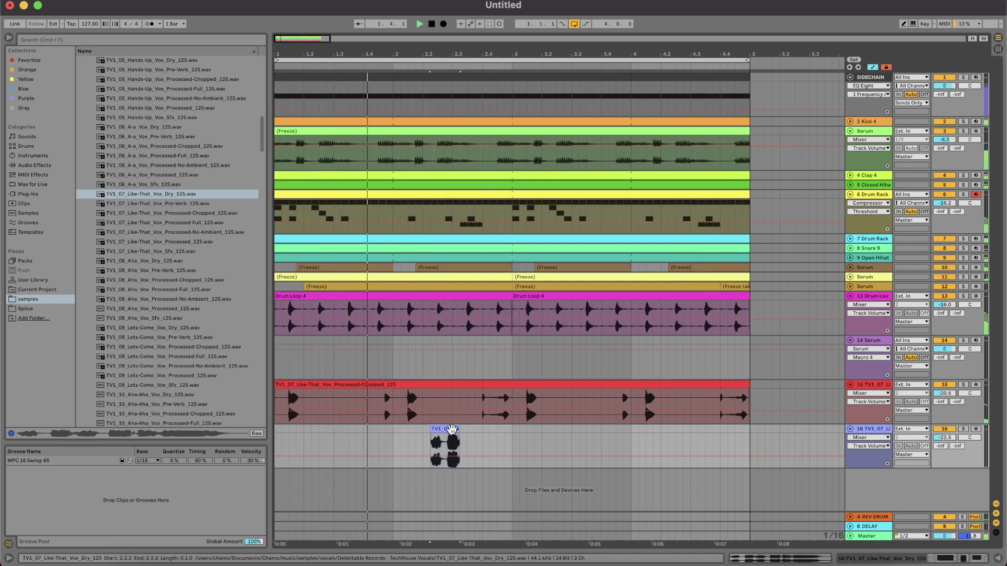
pyautogui.press('Right')
pyautogui.press('Left')
pyautogui.press('Left')
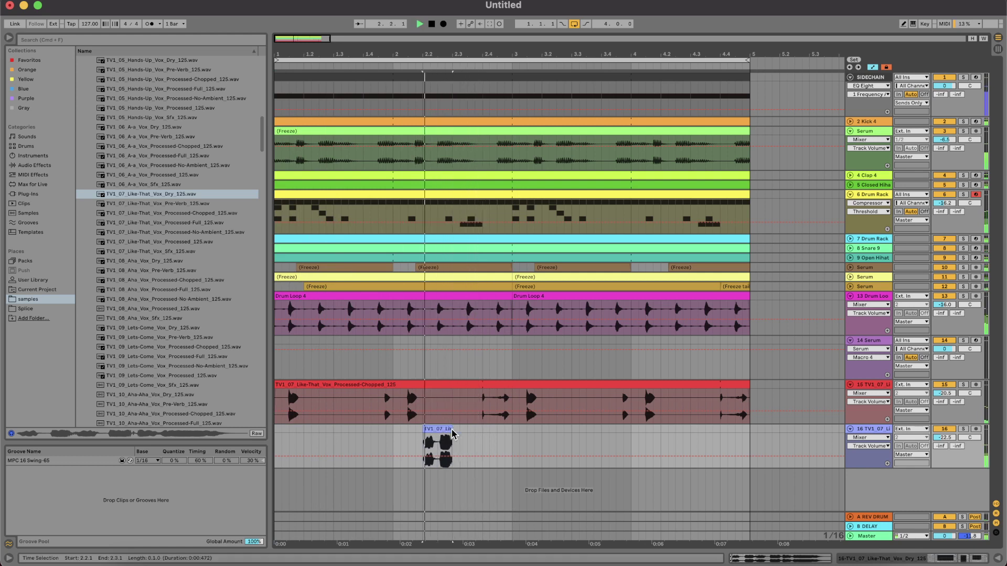
pyautogui.press('space')
pyautogui.click(277, 427)
pyautogui.press('space')
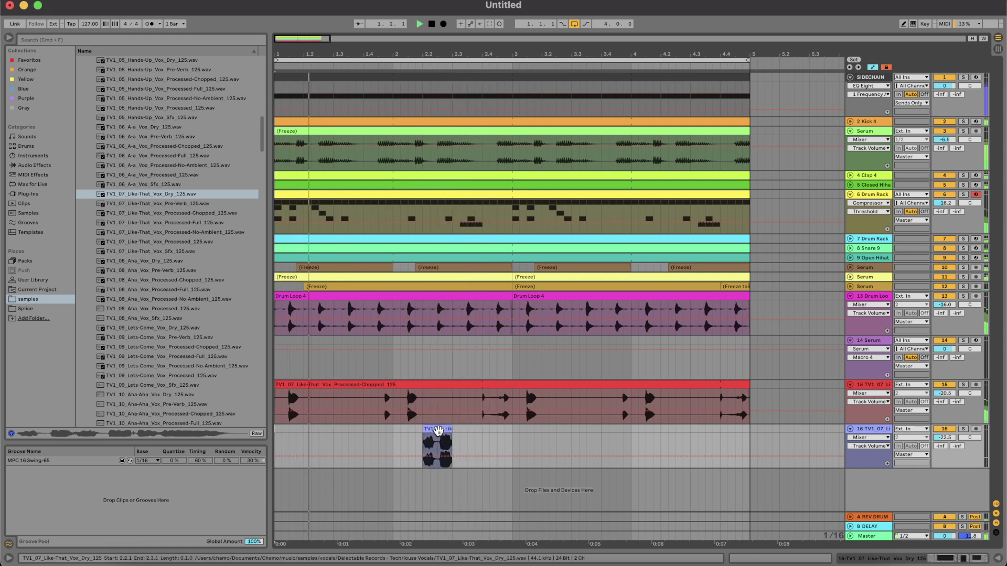
# Step: Move the dry vocal clip to 2.1.3 and deactivate the chopped vocal above it from 2.1.3 to 2.2.1
pyautogui.moveTo(443, 428); pyautogui.dragTo(409, 398)
pyautogui.press('0')
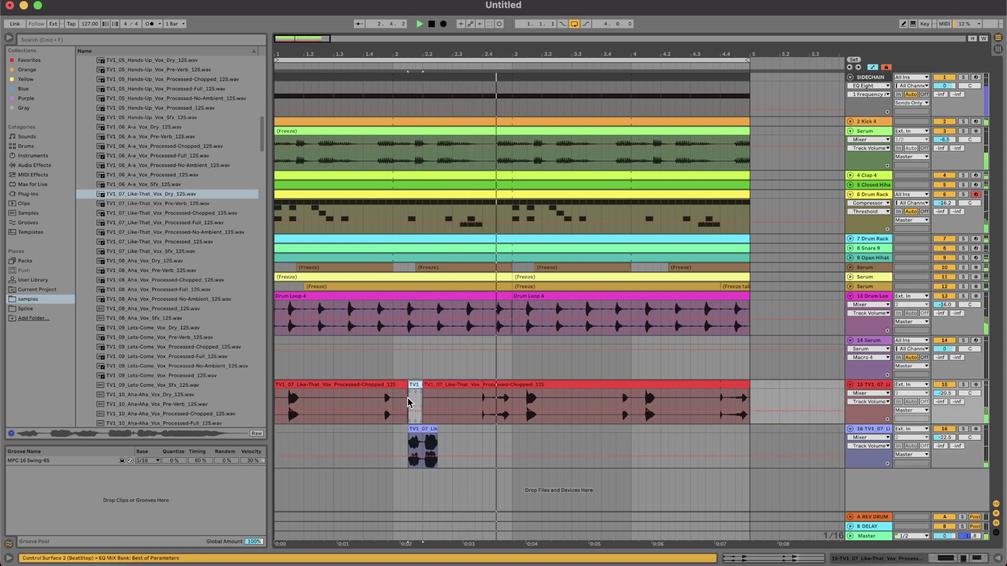
pyautogui.click(350, 385)
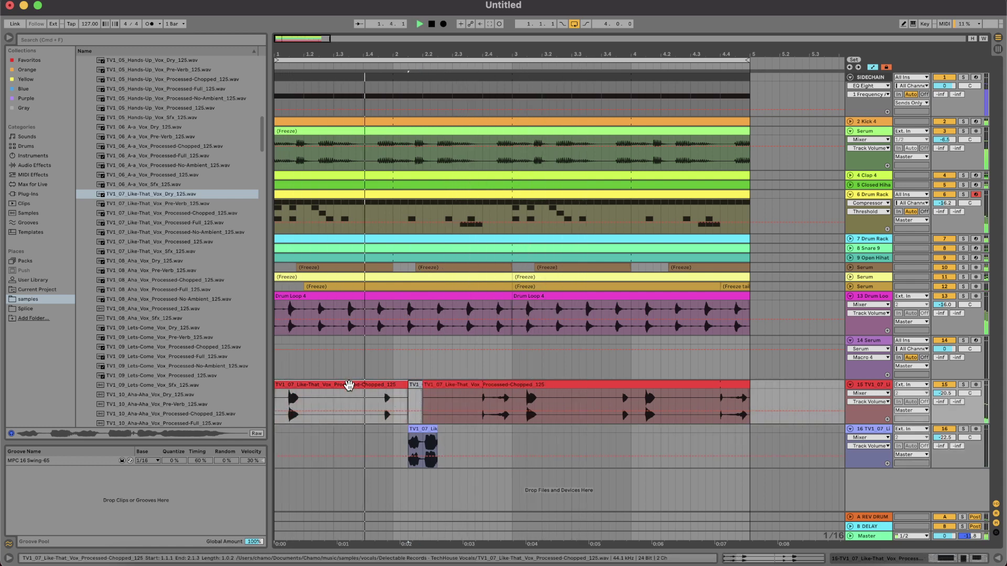
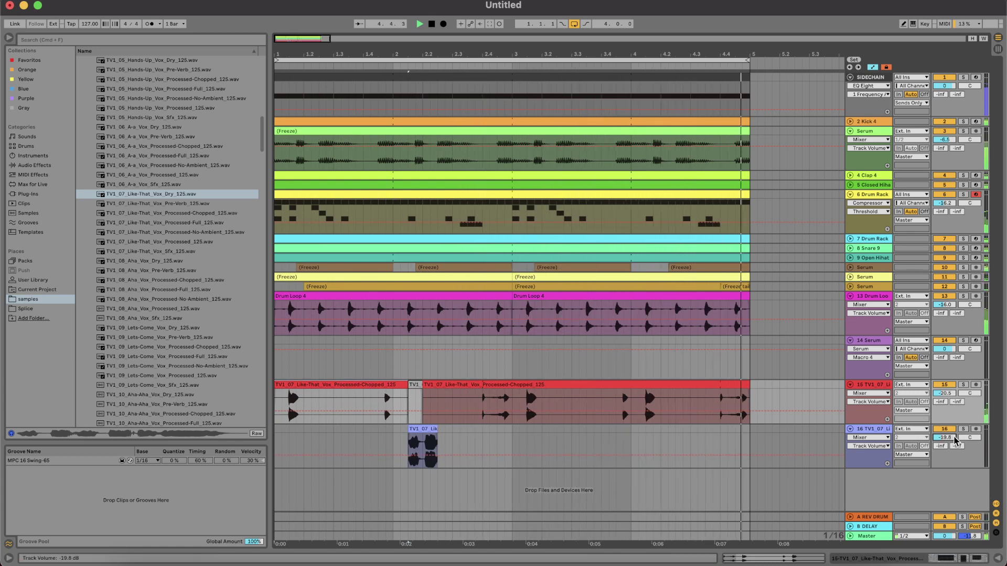
# Step: Set track 16's volume to -20.8 dB and move the dry vocal clip back to 1.3.3
pyautogui.moveTo(954, 436); pyautogui.dragTo(954, 434)
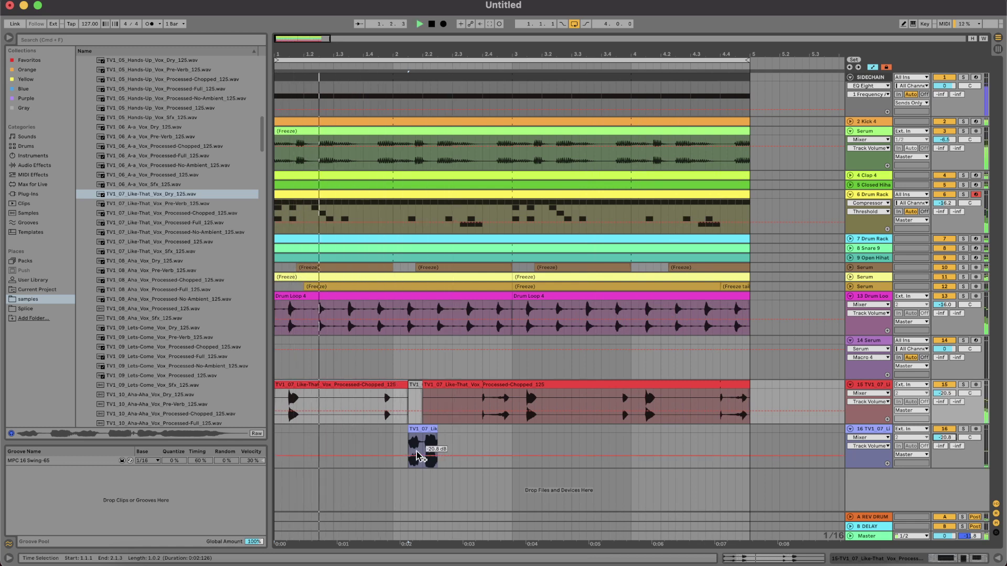
pyautogui.press('space')
pyautogui.moveTo(423, 429); pyautogui.dragTo(363, 429)
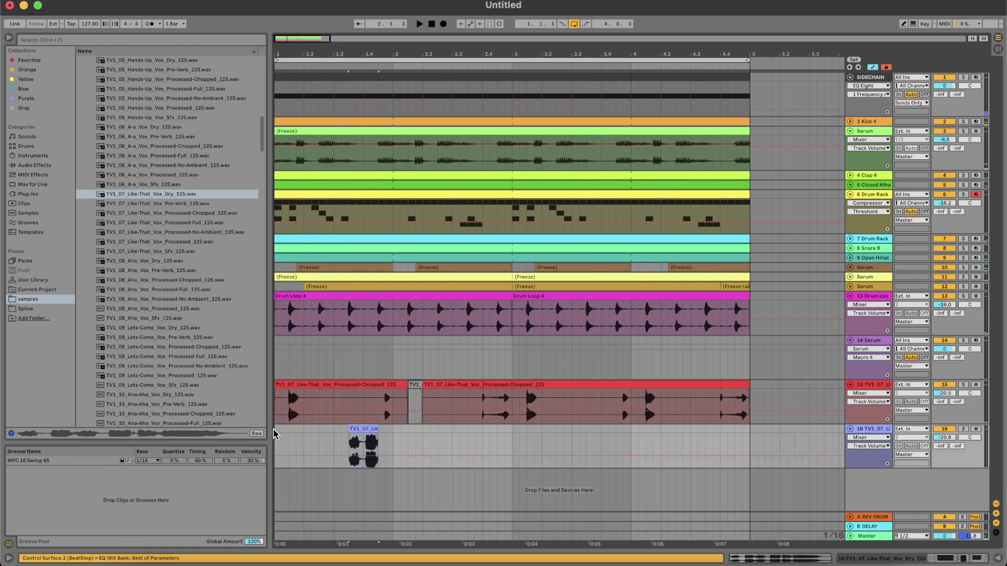
pyautogui.press('space')
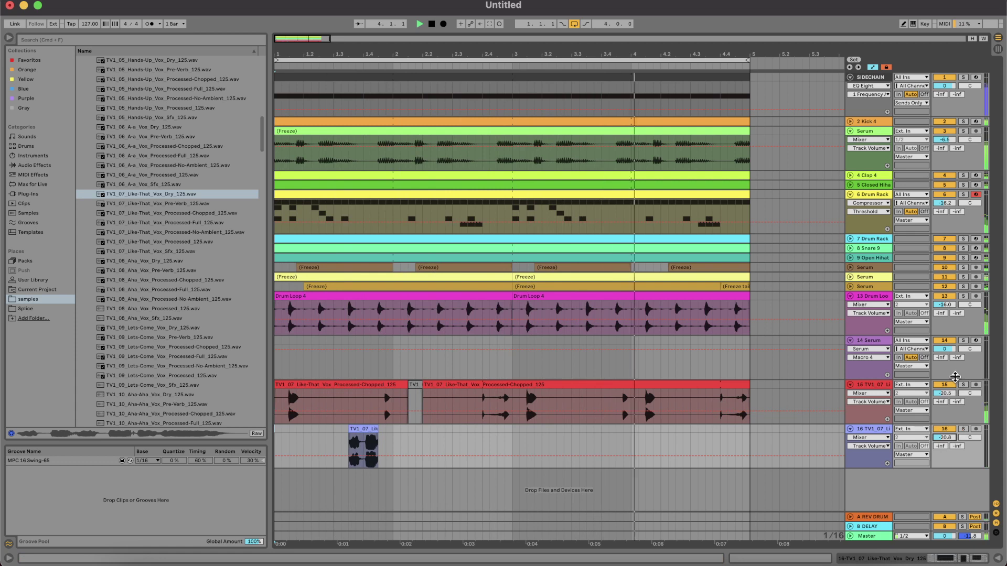
# Step: Deactivate the chopped vocal from 4.1.2 to 4.2.3 and set track 16's volume to -25.8 dB
pyautogui.moveTo(675, 391); pyautogui.dragTo(639, 403)
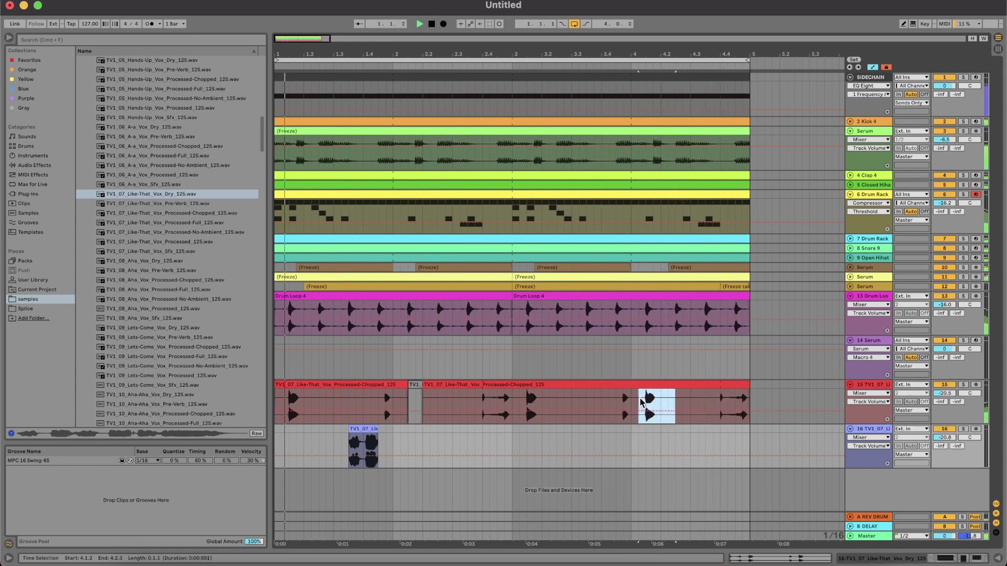
pyautogui.press('0')
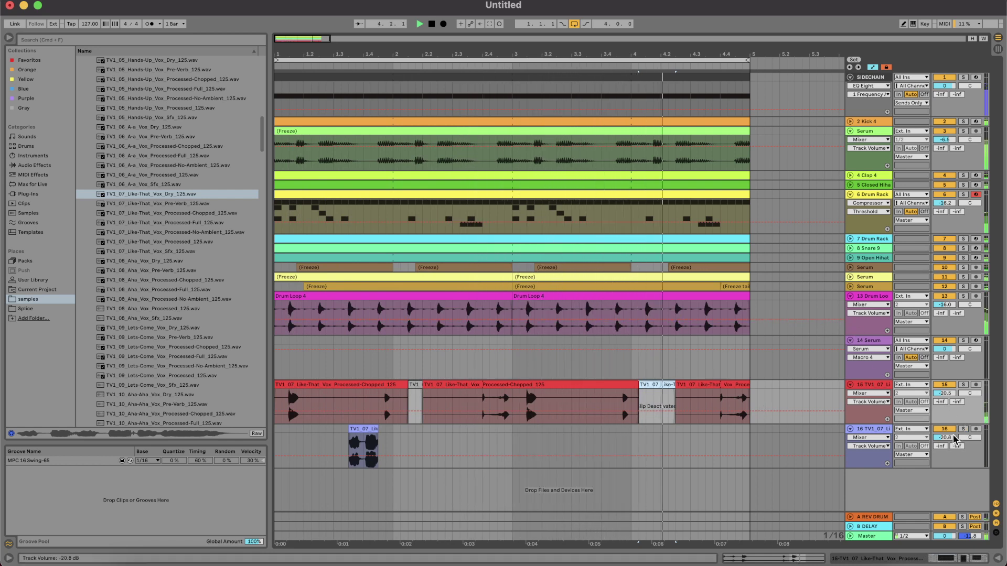
pyautogui.moveTo(954, 437); pyautogui.dragTo(955, 440)
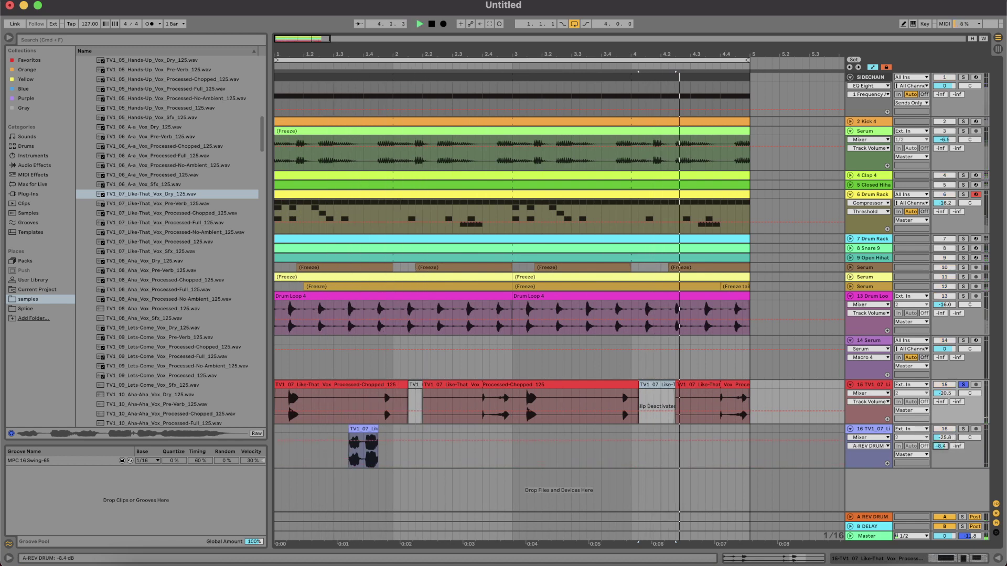
# Step: Audition the dry vocal soloed from 1.3.2, raising its A-REV DRUM send to 0 dB and setting track 16's volume to -30.0 dB
pyautogui.press('space')
pyautogui.click(341, 438)
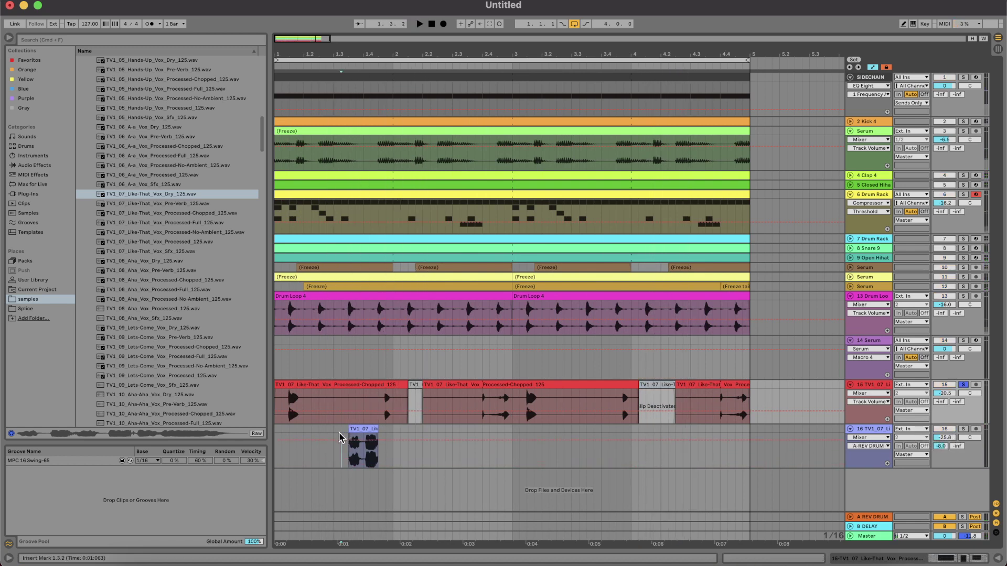
pyautogui.press('space')
pyautogui.press('space')
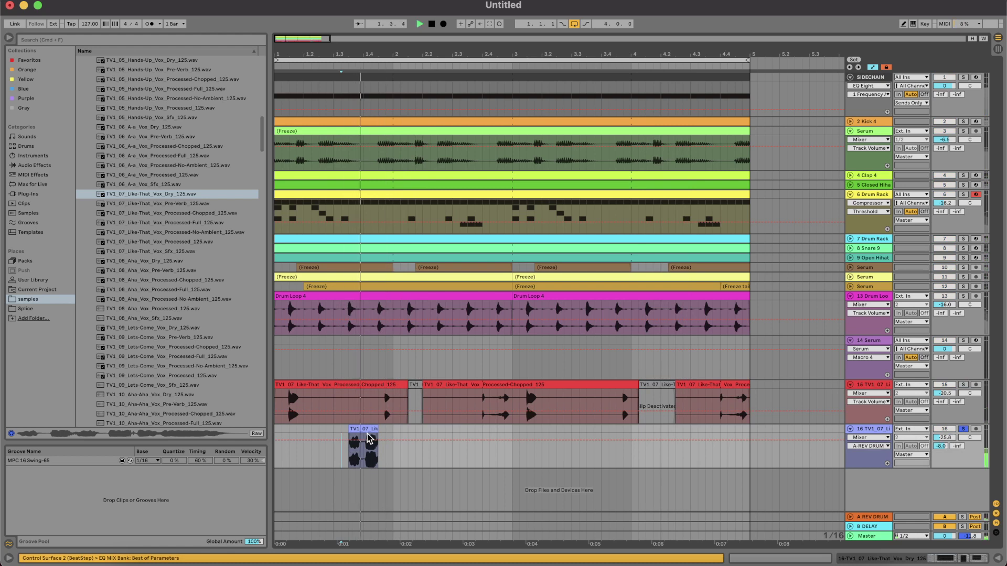
pyautogui.press('space')
pyautogui.press('space')
pyautogui.moveTo(943, 447); pyautogui.dragTo(946, 435)
pyautogui.press('space')
pyautogui.press('s')
pyautogui.press('space')
pyautogui.press('space')
pyautogui.press('space')
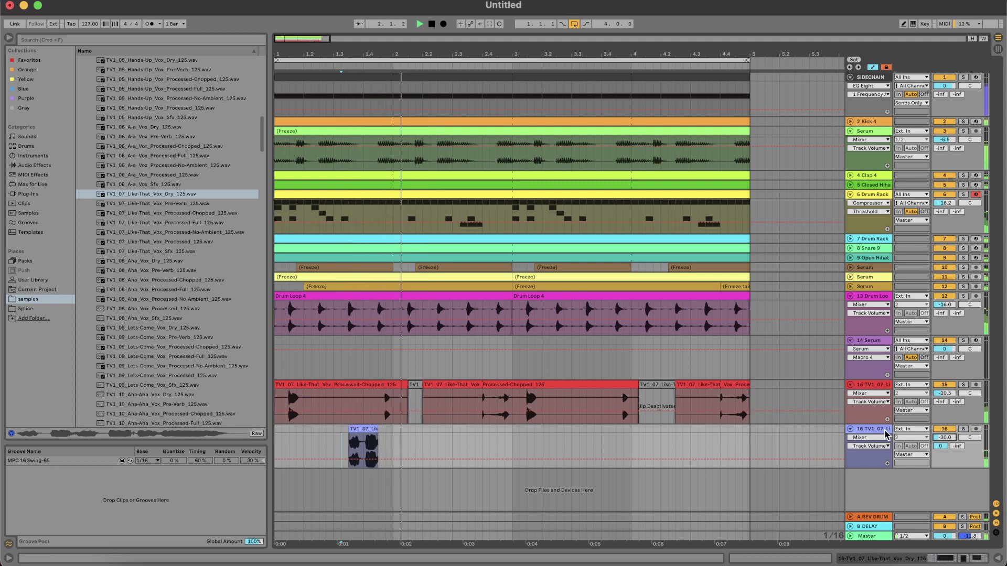
# Step: Open track 16's device chain and enable its EQ MIX rack while playing the dry vocal
pyautogui.doubleClick(882, 430)
pyautogui.press('s')
pyautogui.press('space')
pyautogui.press('space')
pyautogui.press('space')
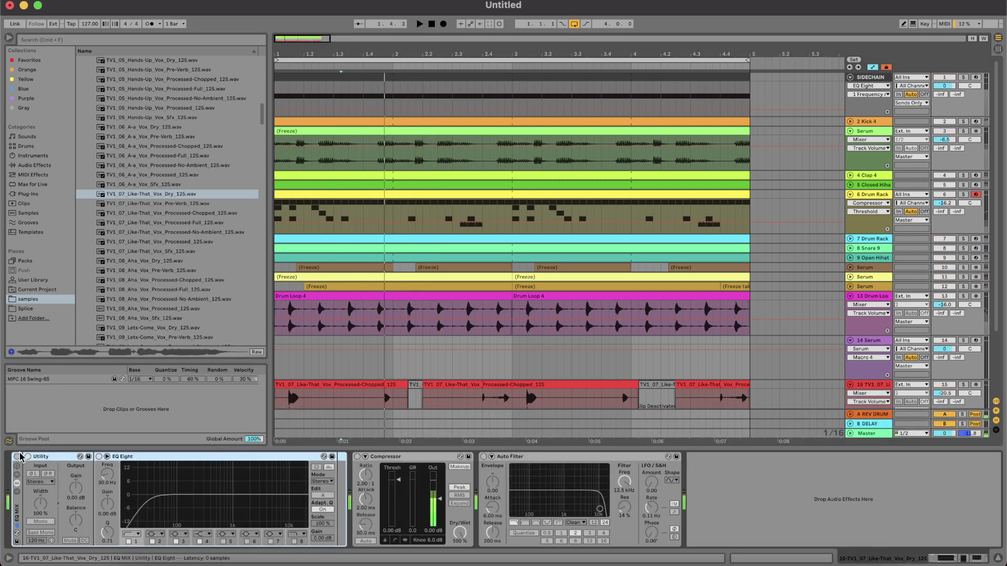
pyautogui.click(17, 457)
pyautogui.press('space')
pyautogui.press('space')
# Step: Shape the dry vocal in EQ Eight with a band 1 low cut at 278 Hz and a band 4 high boost
pyautogui.moveTo(150, 503); pyautogui.dragTo(181, 517)
pyautogui.press('space')
pyautogui.press('space')
pyautogui.press('space')
pyautogui.press('space')
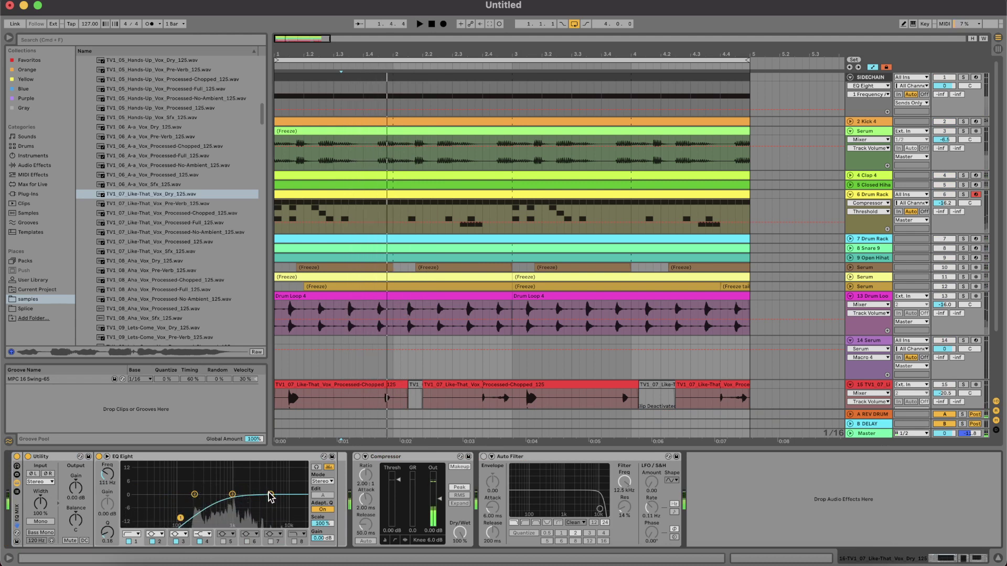
pyautogui.moveTo(270, 496); pyautogui.dragTo(277, 482)
pyautogui.moveTo(180, 518); pyautogui.dragTo(202, 522)
pyautogui.press('space')
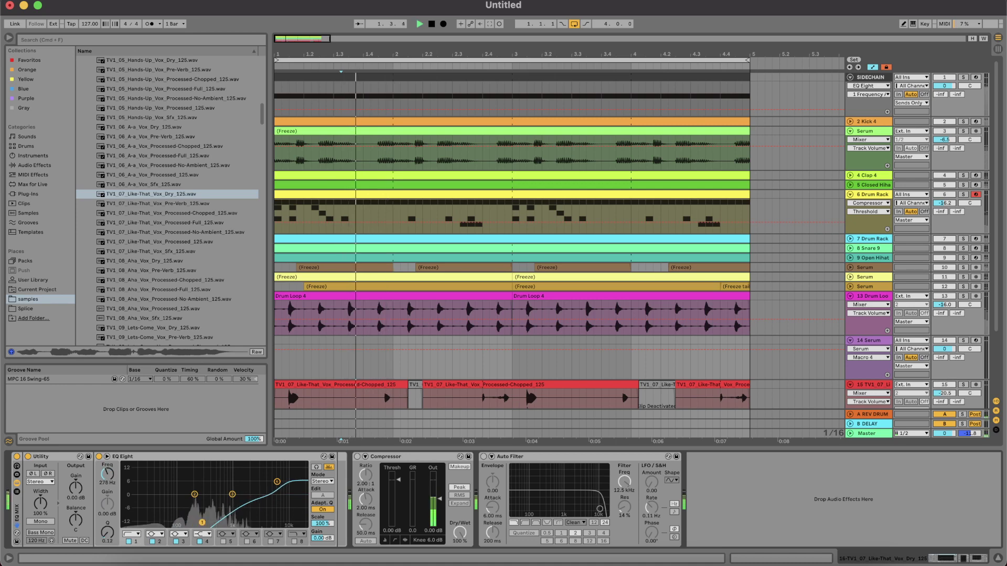
# Step: Listen to the equalized dry vocal in the full mix and set track 16's volume to -29.0 dB
pyautogui.scroll(-4, 450, 340)
pyautogui.press('space')
pyautogui.press('s')
pyautogui.press('space')
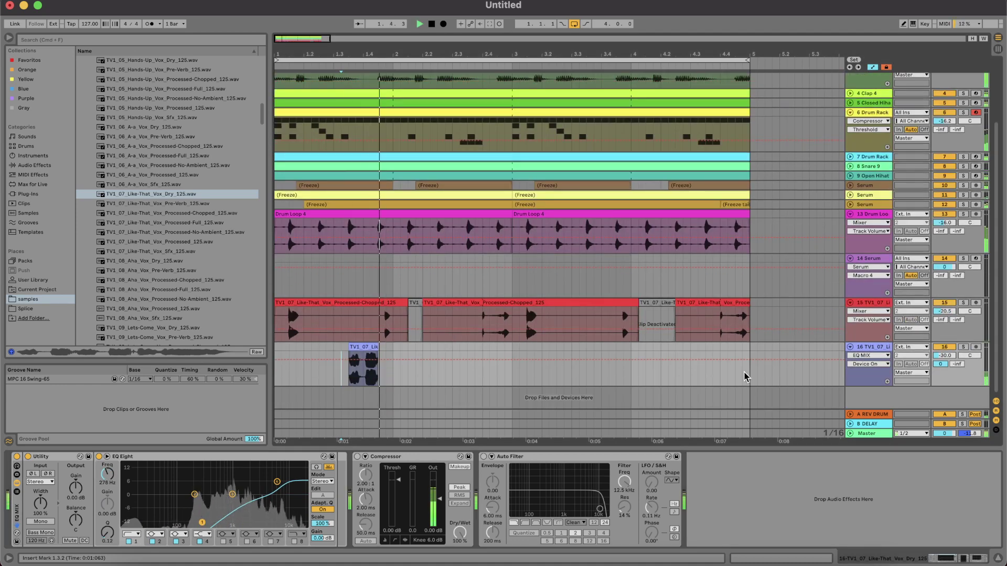
pyautogui.click(942, 357)
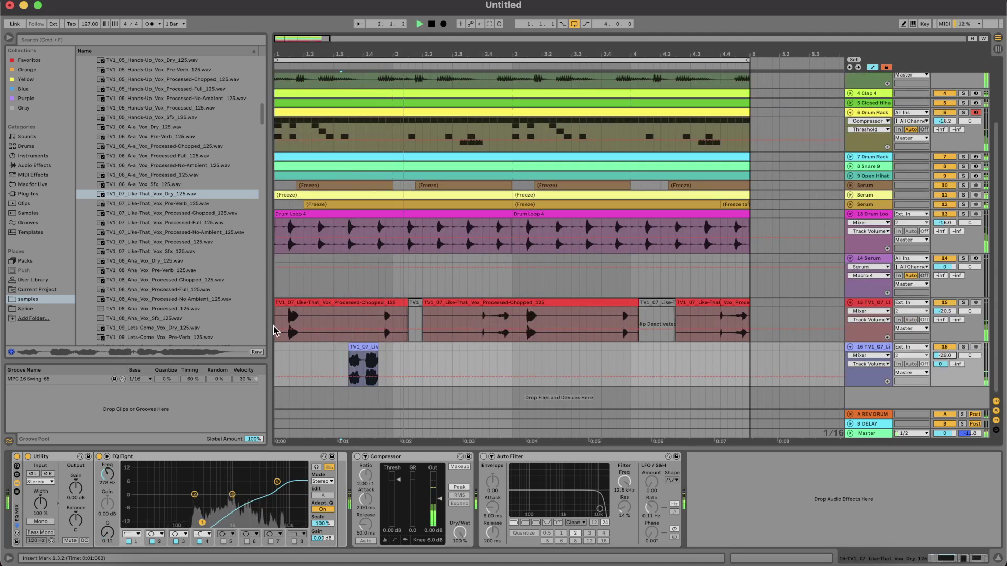
pyautogui.press('space')
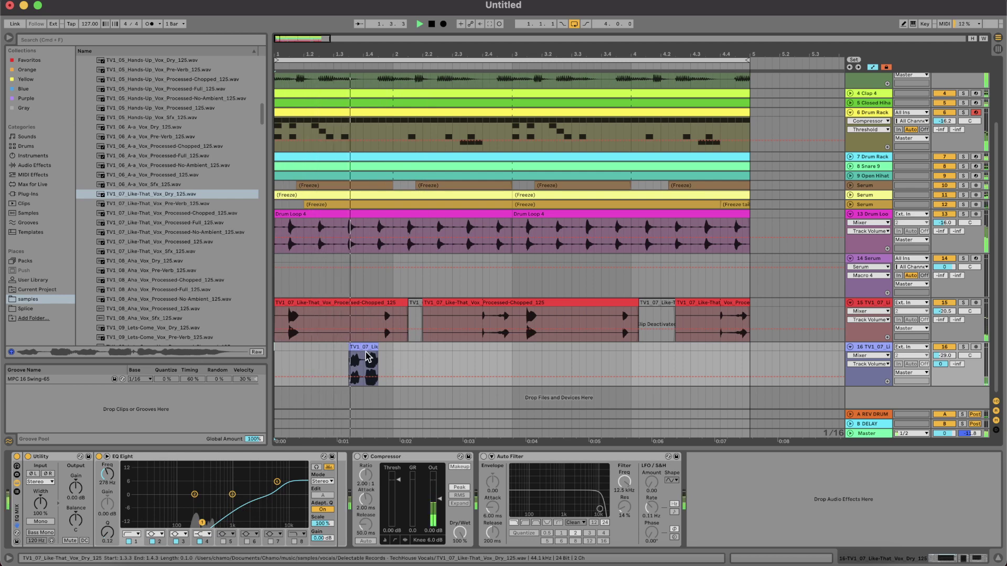
# Step: Switch to OBS to check the recording's audio input level, and return to Ableton Live
pyautogui.click(448, 564)
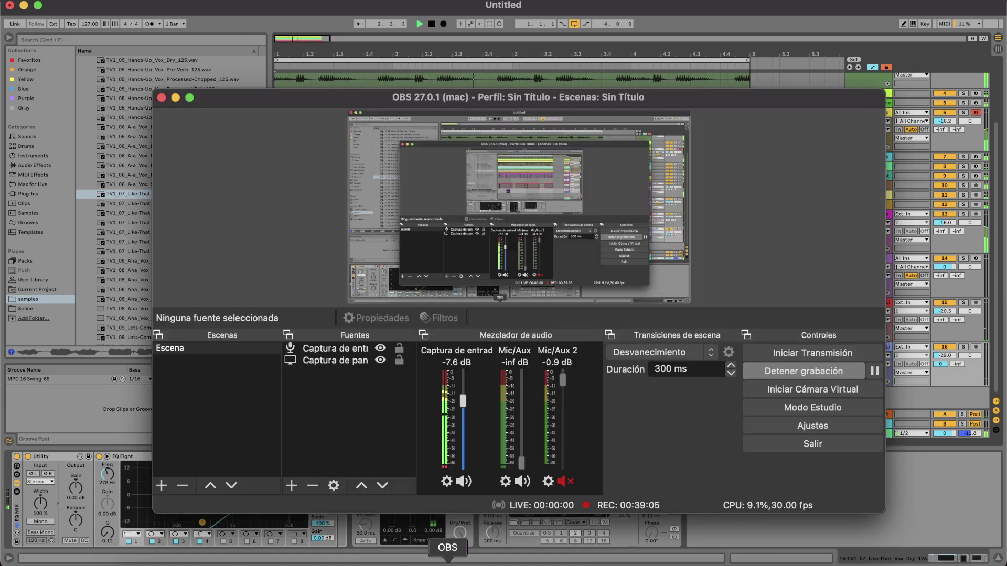
pyautogui.click(740, 531)
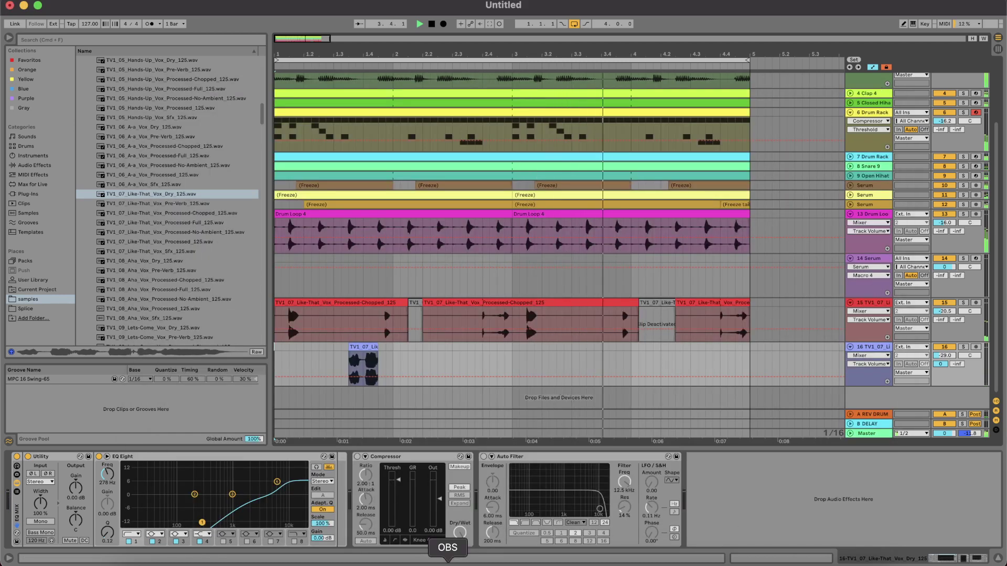
pyautogui.click(448, 561)
pyautogui.moveTo(464, 403); pyautogui.dragTo(464, 403)
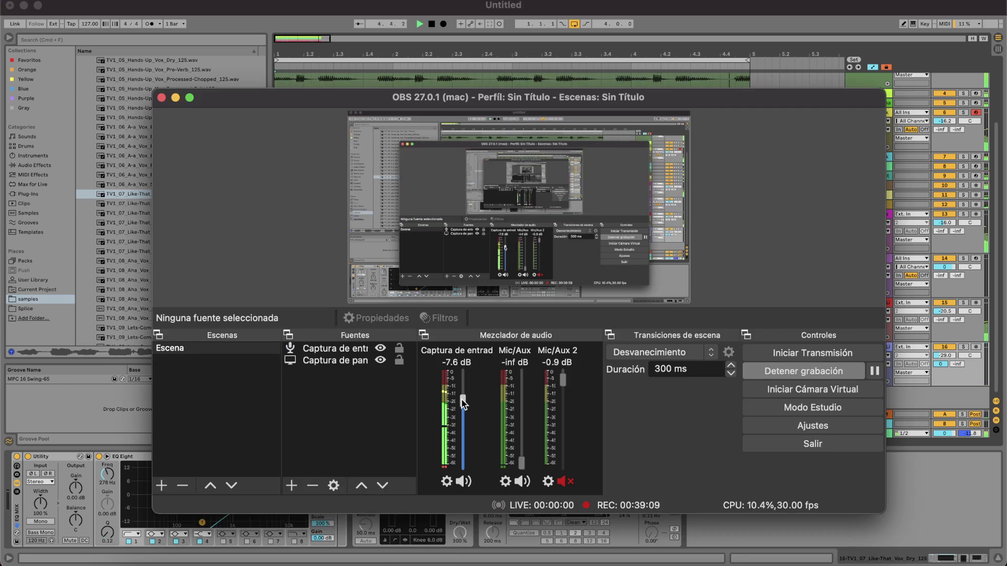
pyautogui.click(794, 526)
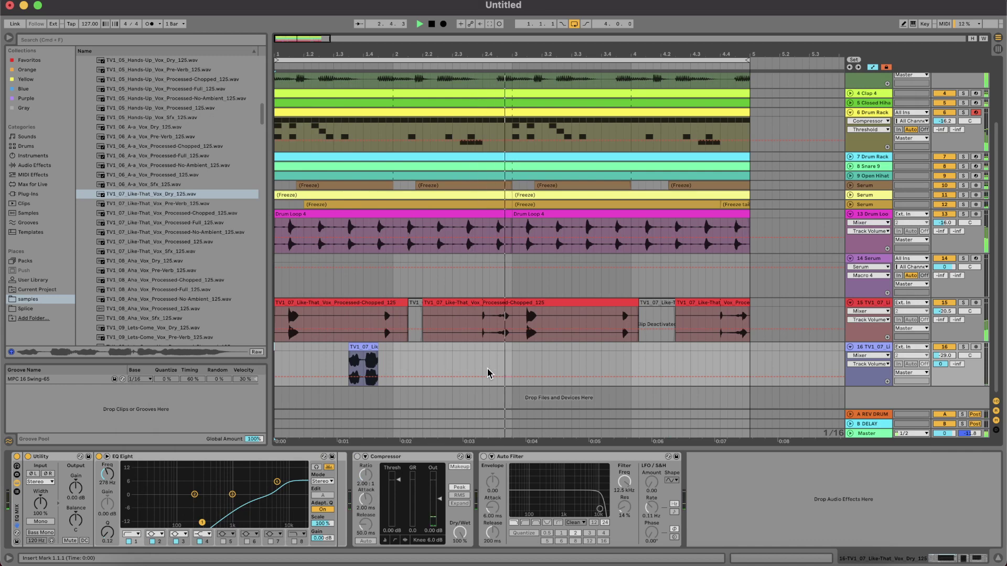
# Step: Collapse tracks 13 Drum Loop and 14 Serum in the arrangement and play the loop
pyautogui.scroll(3, 495, 308)
pyautogui.press('space')
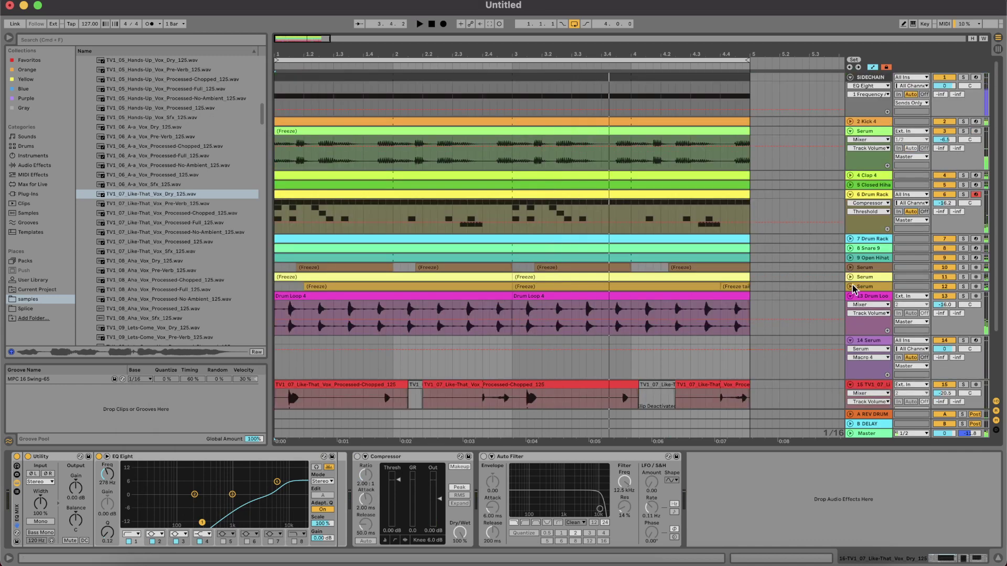
pyautogui.click(850, 296)
pyautogui.click(851, 305)
pyautogui.press('space')
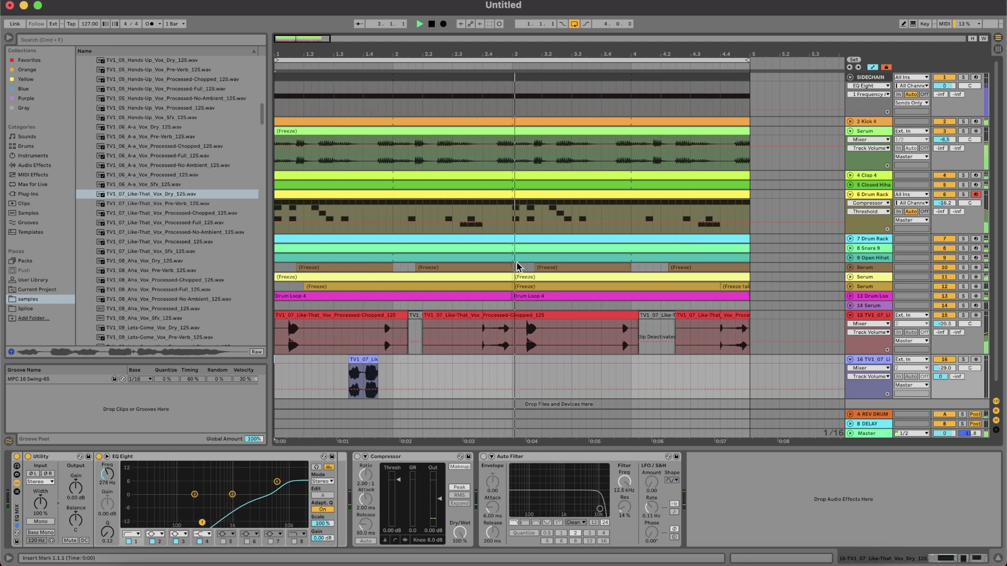
# Step: Select the four-bar loop across all tracks and duplicate it repeatedly until the arrangement extends to bar 193
pyautogui.click(547, 61)
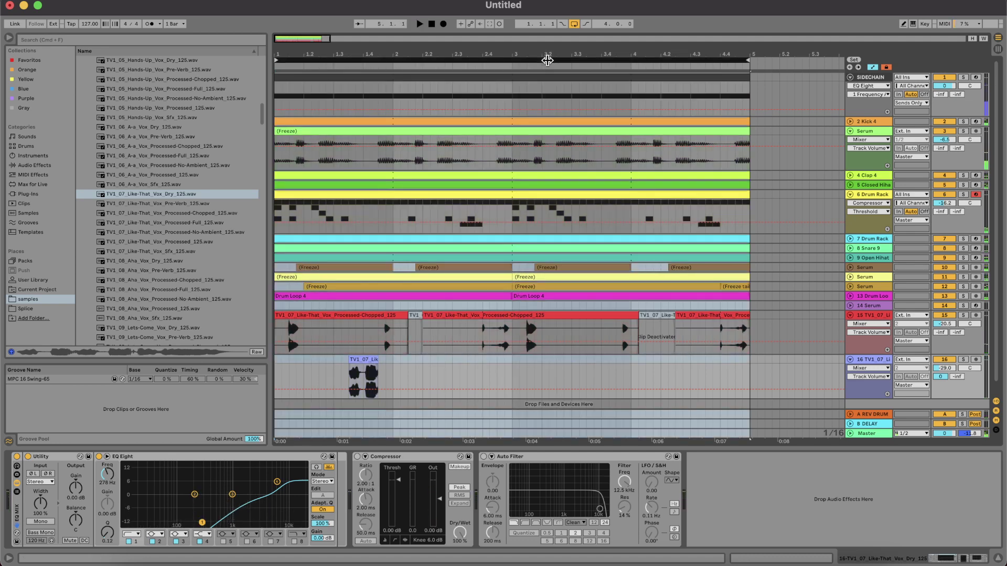
pyautogui.press('-')
pyautogui.press('-')
pyautogui.press('-')
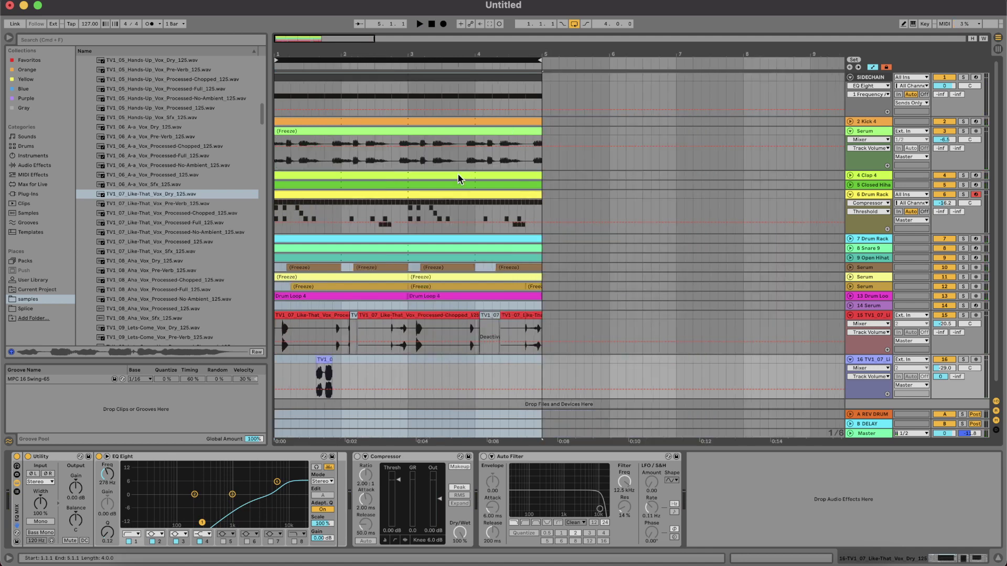
pyautogui.press('super+d')
pyautogui.press('super+d')
pyautogui.press('super+d')
pyautogui.press('super+d')
pyautogui.press('super+d')
pyautogui.press('super+d')
pyautogui.press('super+d')
pyautogui.press('super+d')
pyautogui.press('super+d')
pyautogui.press('super+d')
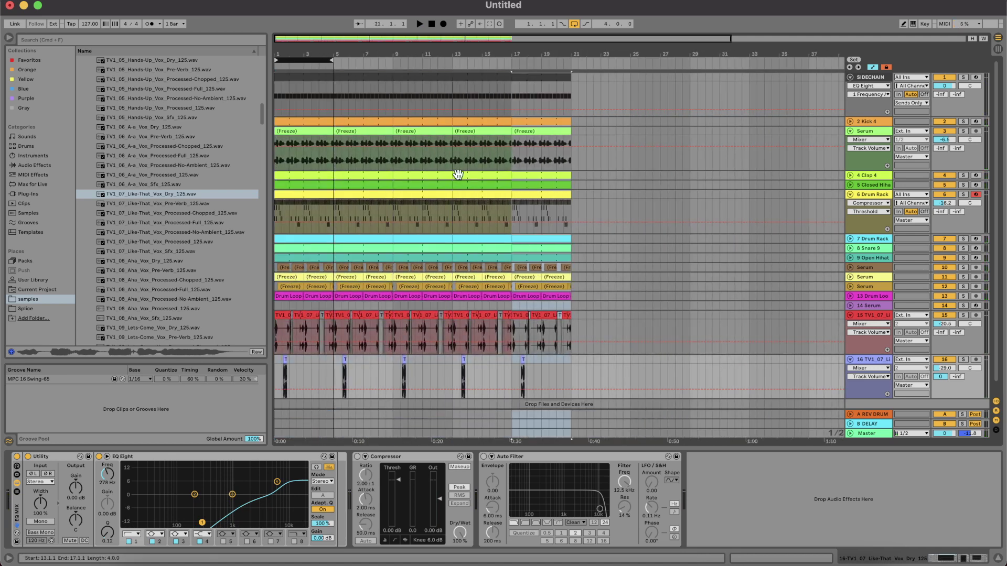
pyautogui.press('super+d')
pyautogui.press('super+d')
pyautogui.press('super+d')
pyautogui.press('super+d')
pyautogui.press('super+d')
pyautogui.press('super+d')
pyautogui.press('super+d')
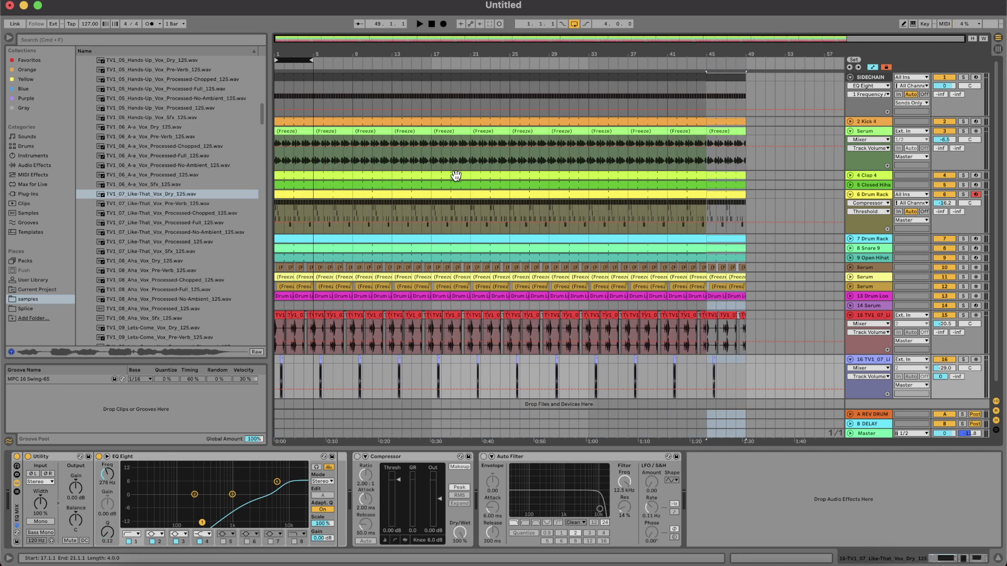
pyautogui.press('super+d')
pyautogui.press('super+d')
pyautogui.press('super+d')
pyautogui.press('super+d')
pyautogui.press('super+d')
pyautogui.press('super+d')
pyautogui.press('super+d')
pyautogui.press('super+d')
pyautogui.press('super+d')
pyautogui.press('super+d')
pyautogui.press('super+d')
pyautogui.press('super+d')
pyautogui.press('super+d')
pyautogui.press('super+d')
pyautogui.press('super+d')
pyautogui.press('super+d')
pyautogui.press('super+d')
pyautogui.press('super+d')
pyautogui.press('super+d')
pyautogui.press('super+d')
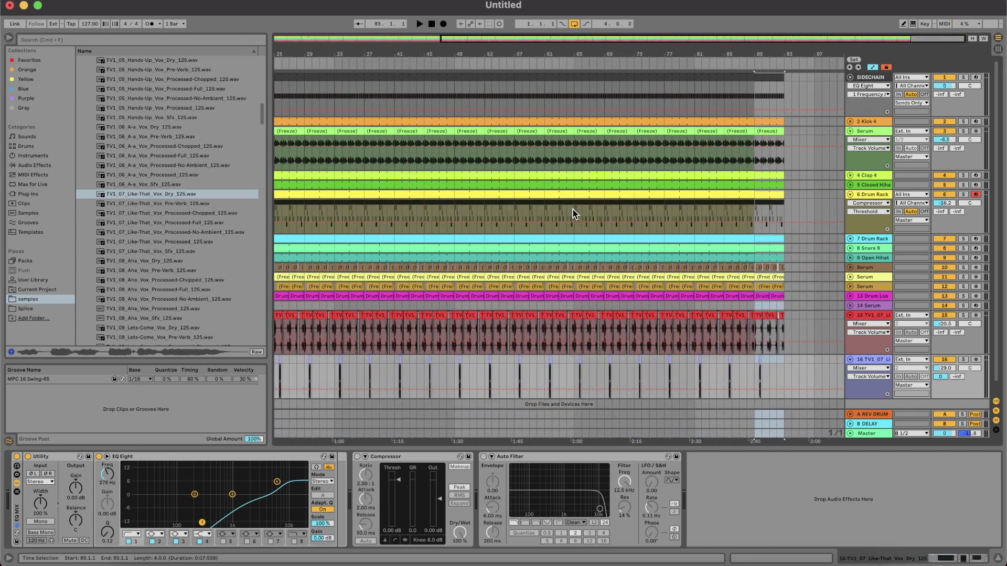
pyautogui.press('super+d')
pyautogui.press('super+d')
pyautogui.press('super+d')
pyautogui.press('super+d')
pyautogui.press('super+d')
pyautogui.press('super+d')
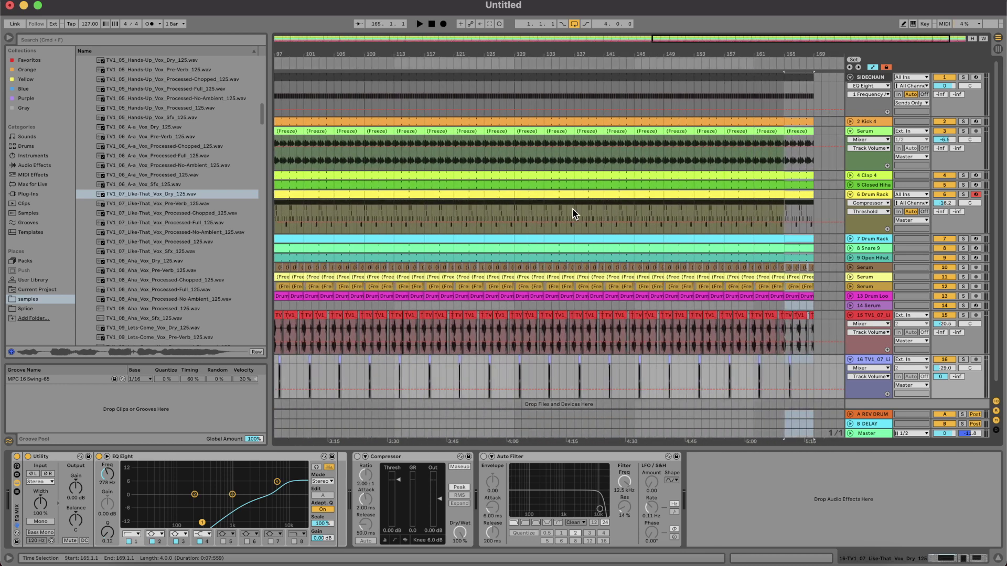
pyautogui.press('super+d')
pyautogui.press('super+d')
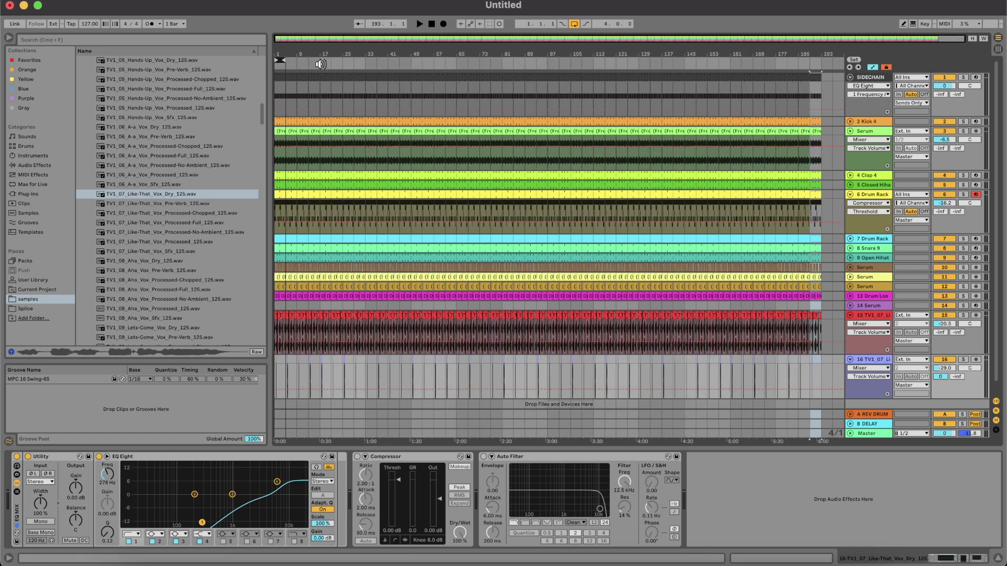
# Step: Add a locator named BASS IN at bar 17
pyautogui.rightClick(320, 64)
pyautogui.click(341, 92)
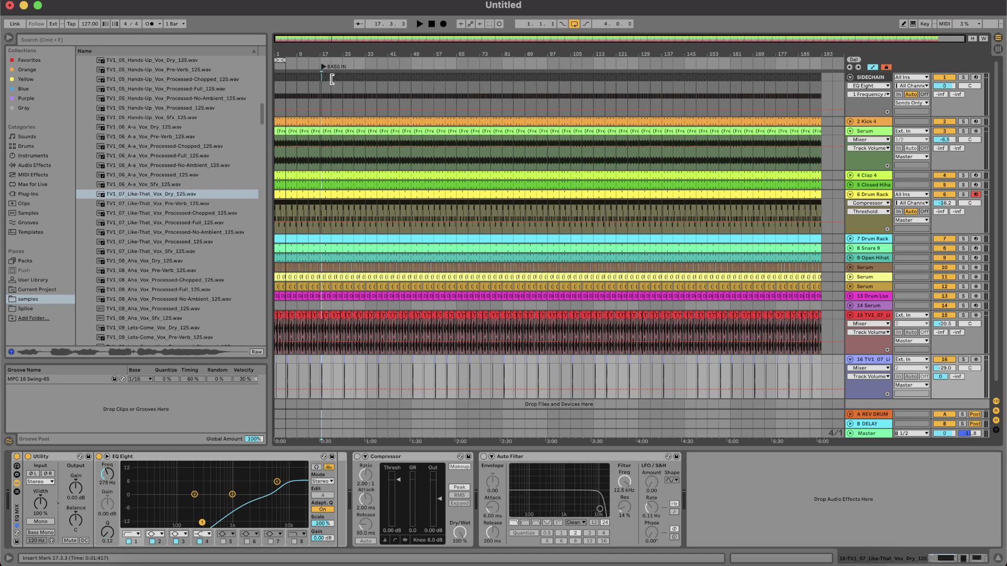
pyautogui.press('space')
# Step: Add a locator named 1ST DROP and place it at bar 65
pyautogui.rightClick(411, 65)
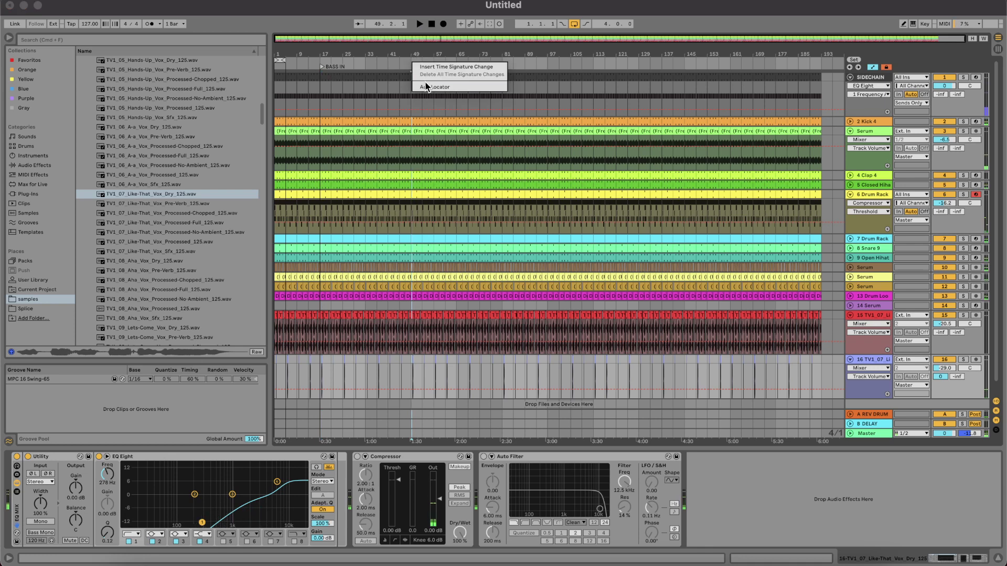
pyautogui.click(426, 89)
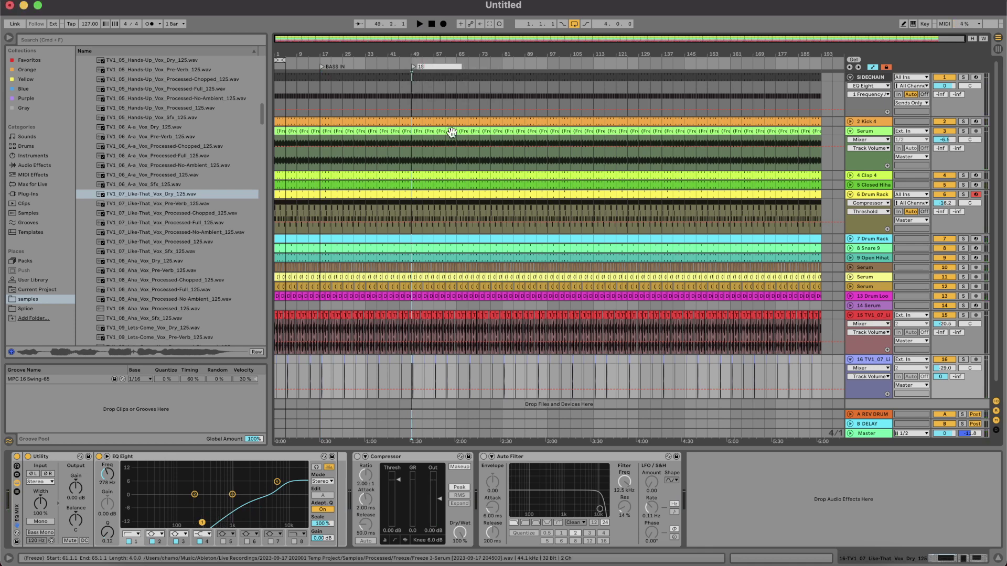
pyautogui.moveTo(415, 68); pyautogui.dragTo(461, 70)
# Step: Add a locator named 1ST BREAK at bar 49
pyautogui.rightClick(412, 64)
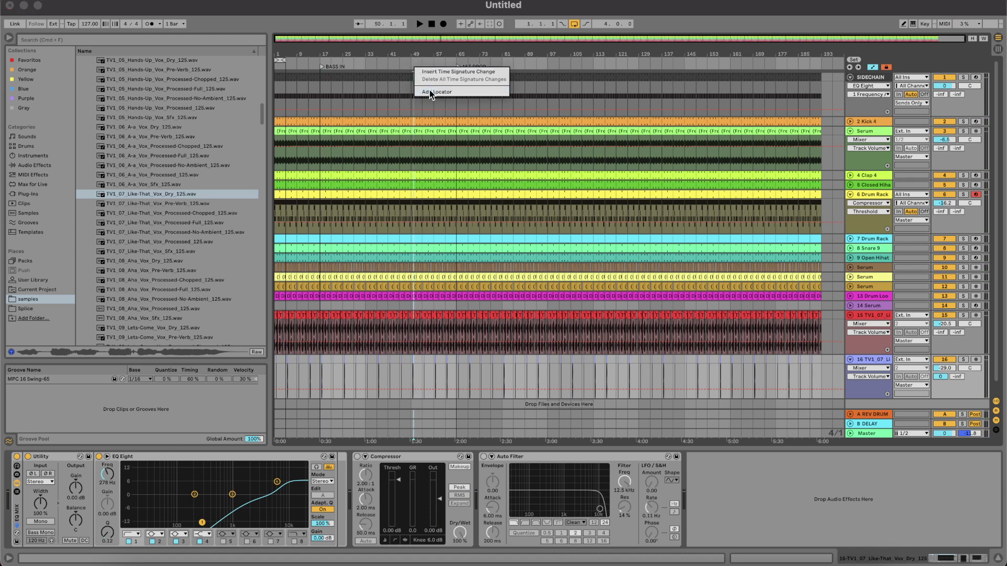
pyautogui.click(432, 95)
pyautogui.write('1ST BREAK')
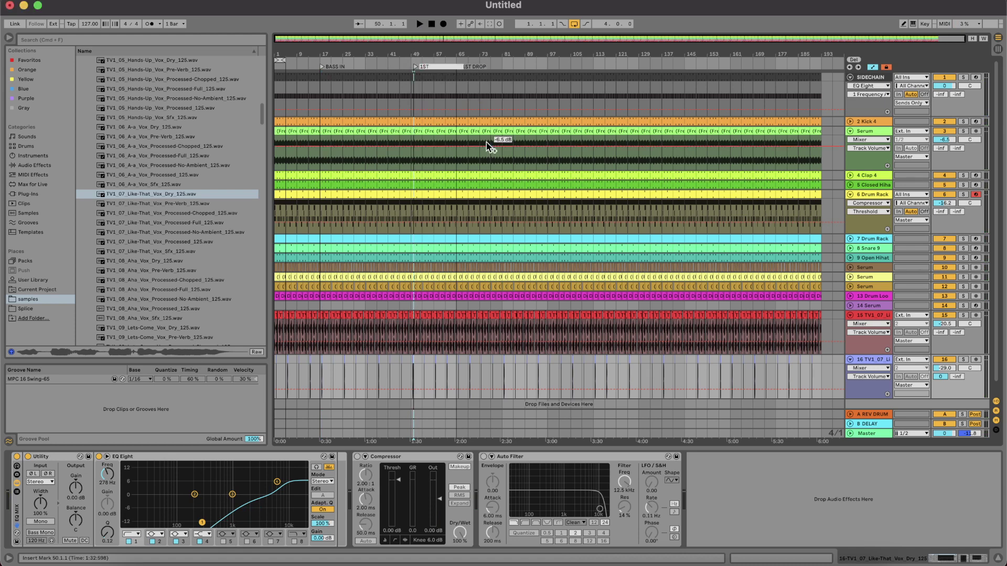
pyautogui.press('Return')
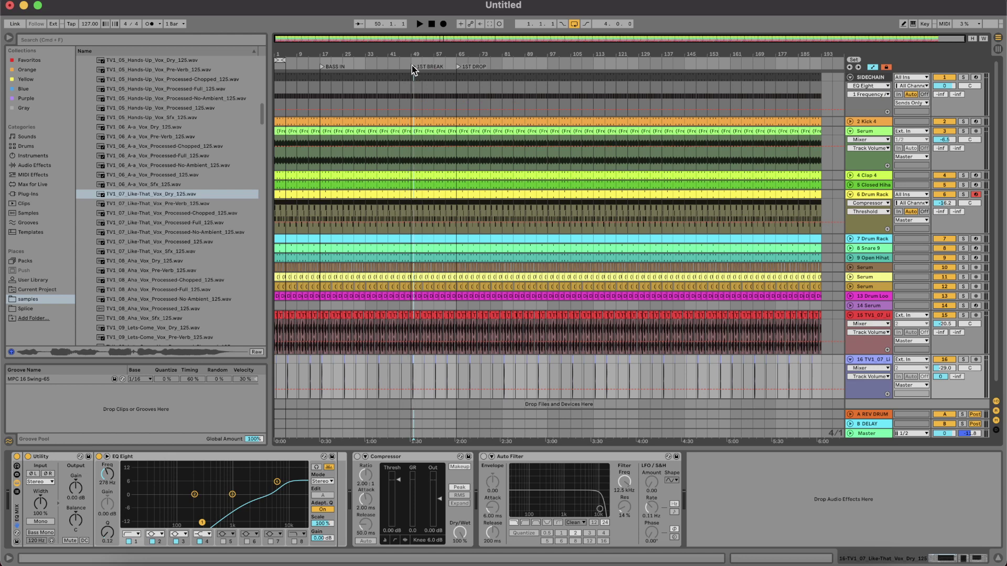
# Step: Delete the SIDECHAIN track's clips between the 1ST BREAK and 1ST DROP locators
pyautogui.moveTo(412, 77); pyautogui.dragTo(455, 81)
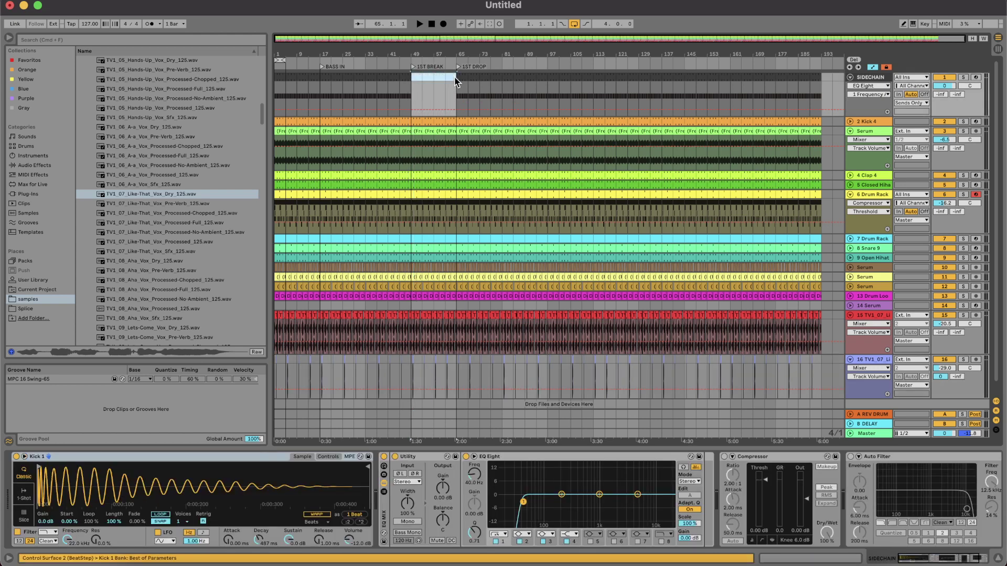
pyautogui.click(412, 67)
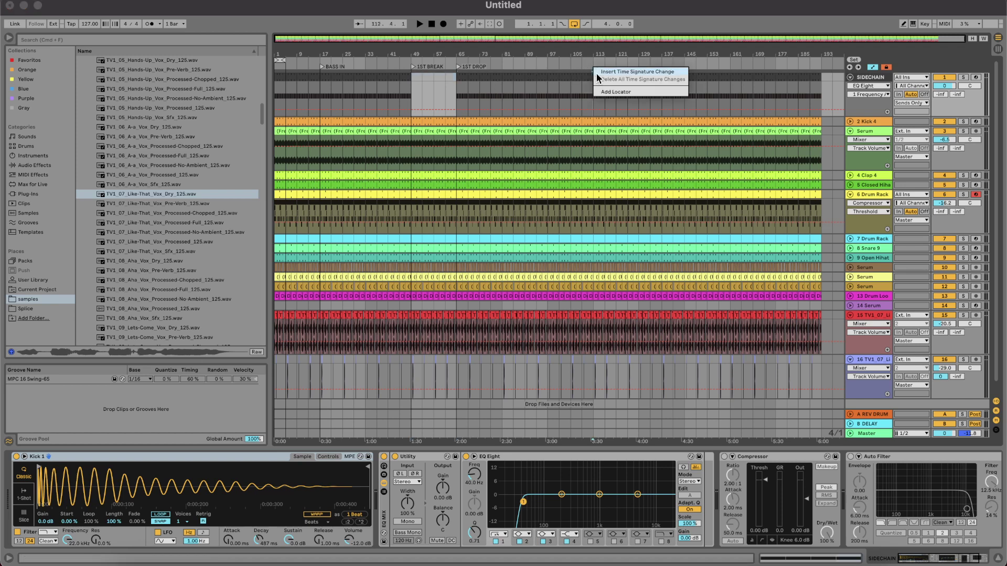
# Step: Add a locator named 2ND DROP and move it to bar 129
pyautogui.click(593, 65)
pyautogui.write('2ND DROP')
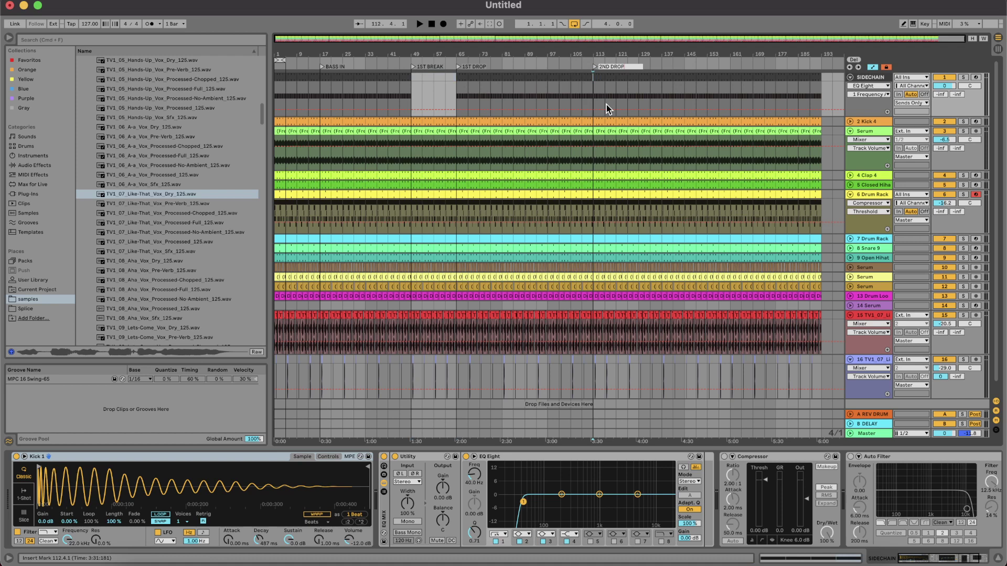
pyautogui.press('Return')
pyautogui.moveTo(593, 68); pyautogui.dragTo(594, 68)
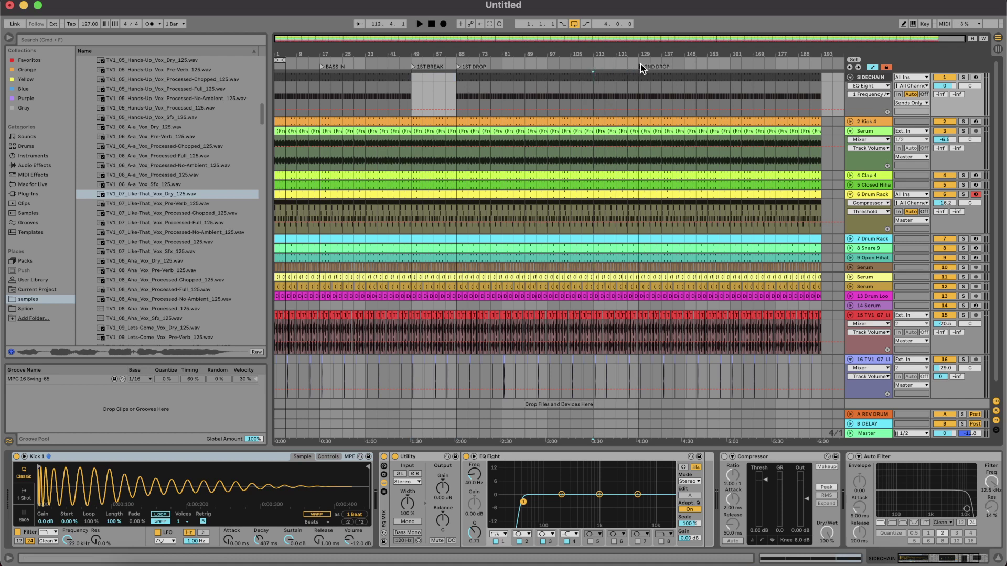
# Step: Add a locator at bar 97 for the second break
pyautogui.rightClick(548, 65)
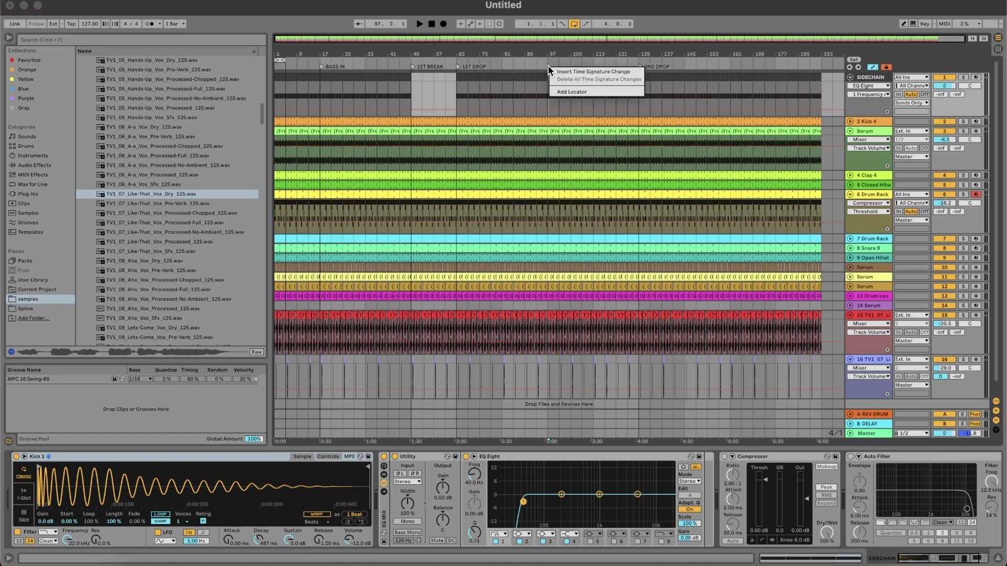
pyautogui.click(567, 93)
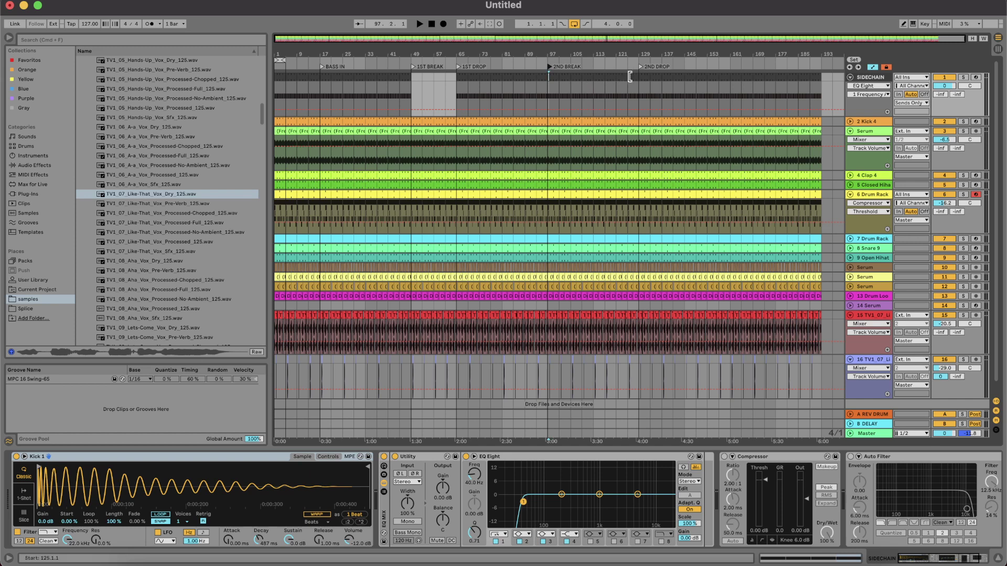
# Step: Try deleting the SIDECHAIN clips between bars 97 and 129, and undo the deletion
pyautogui.click(553, 80)
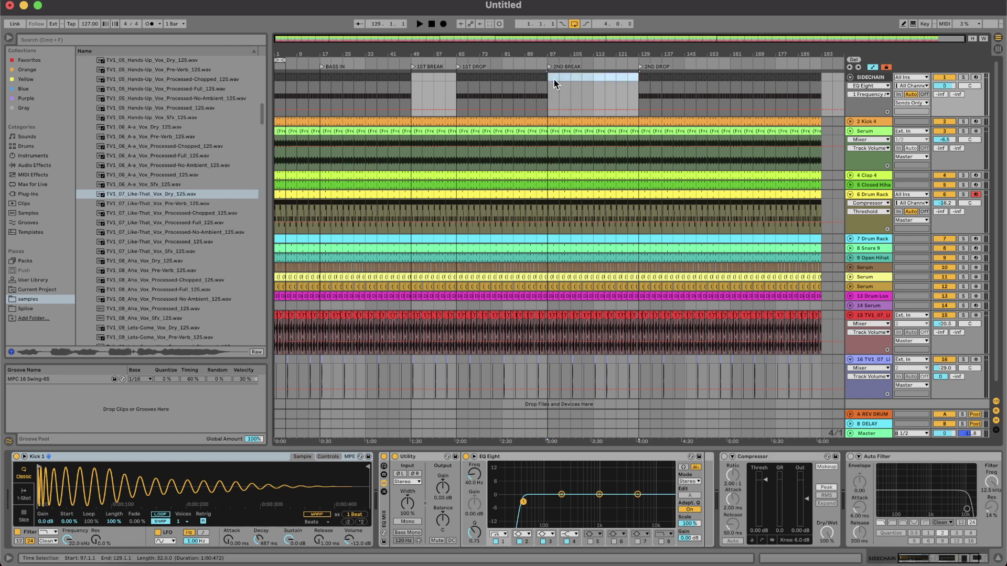
pyautogui.press('super+z')
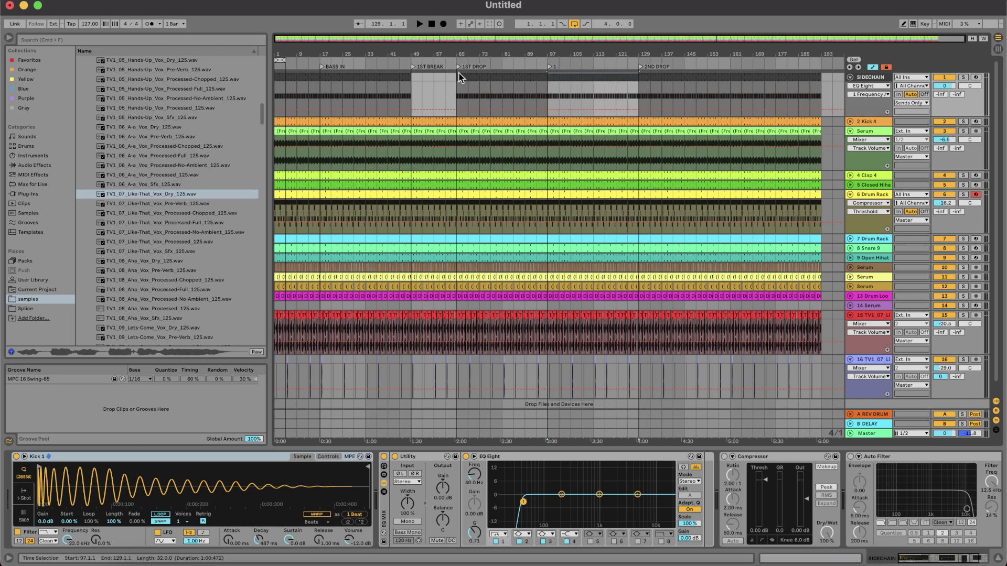
# Step: Rename the locator at bar 97 as 2ND BREAK
pyautogui.rightClick(551, 70)
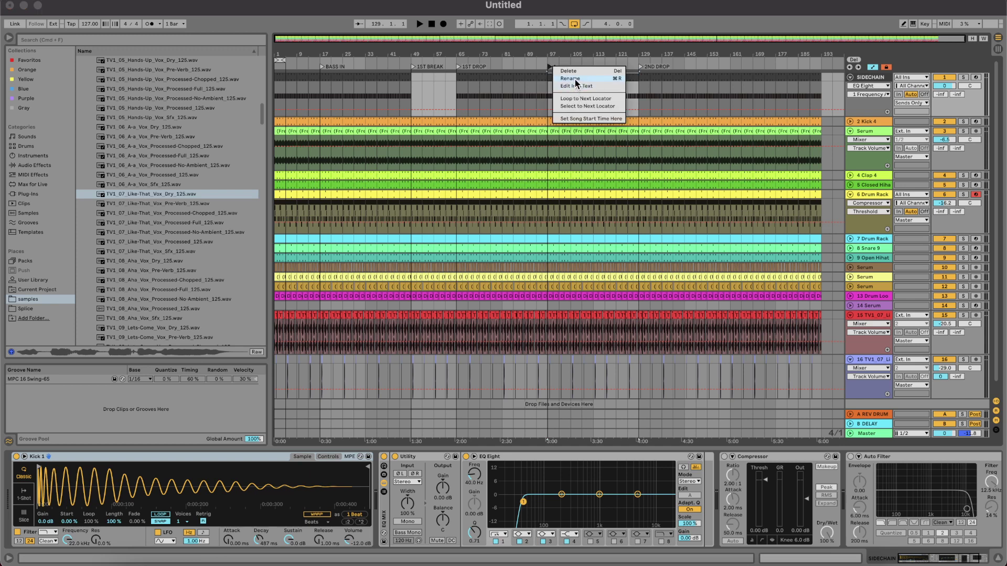
pyautogui.click(575, 81)
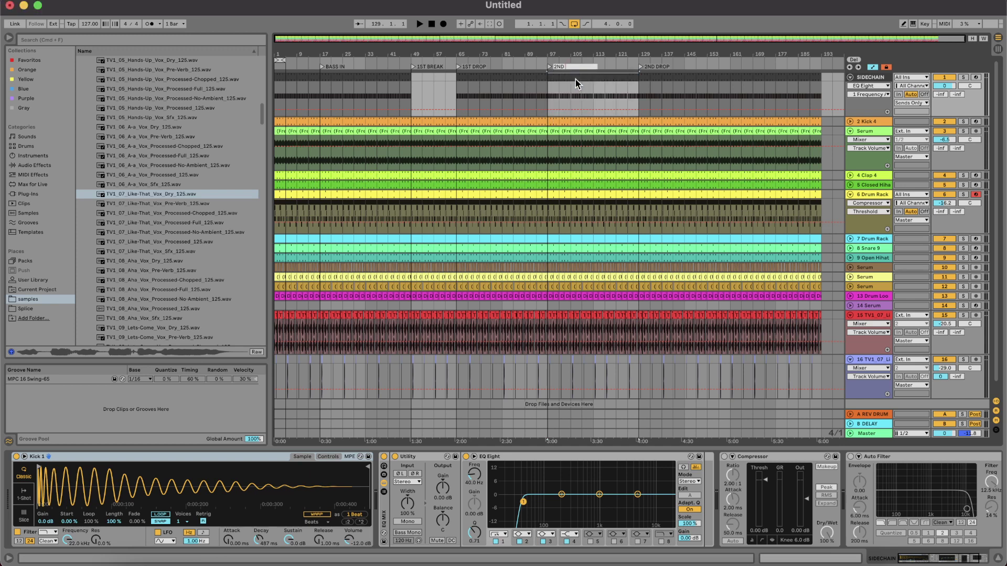
pyautogui.press('Return')
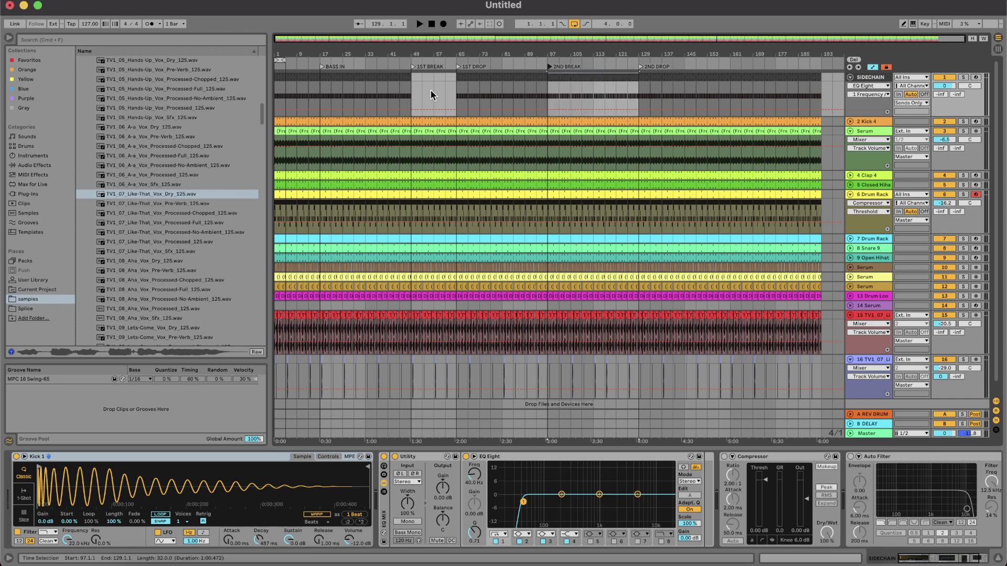
# Step: Refill the SIDECHAIN gap between 1ST BREAK and 1ST DROP by duplicating the preceding clips up to bar 65
pyautogui.click(407, 77)
pyautogui.press('super+d')
pyautogui.press('super+d')
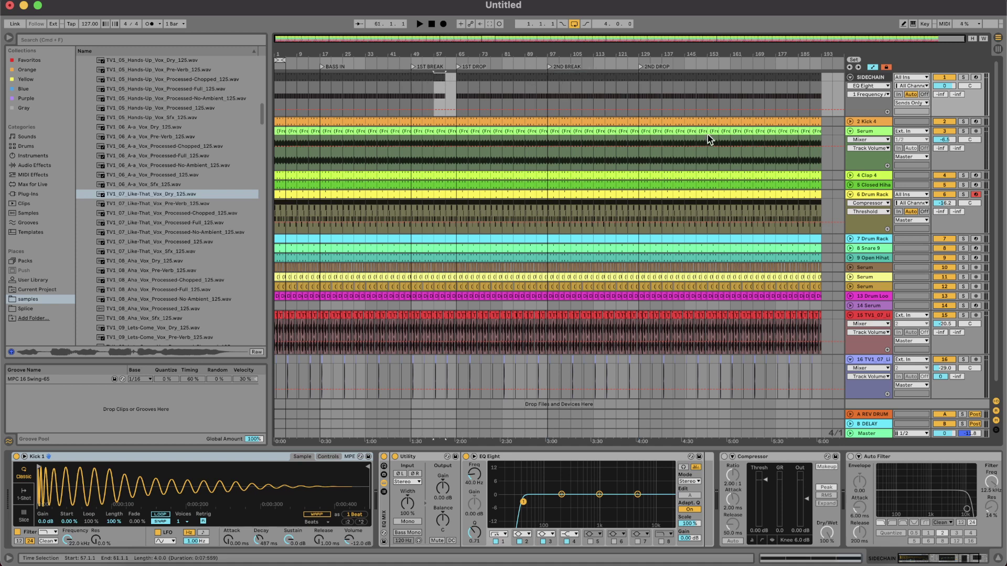
# Step: Expand track 2 Kick 4 and remove its clips from bars 97 to 129, 49 to 65 and 1 to 17
pyautogui.click(851, 78)
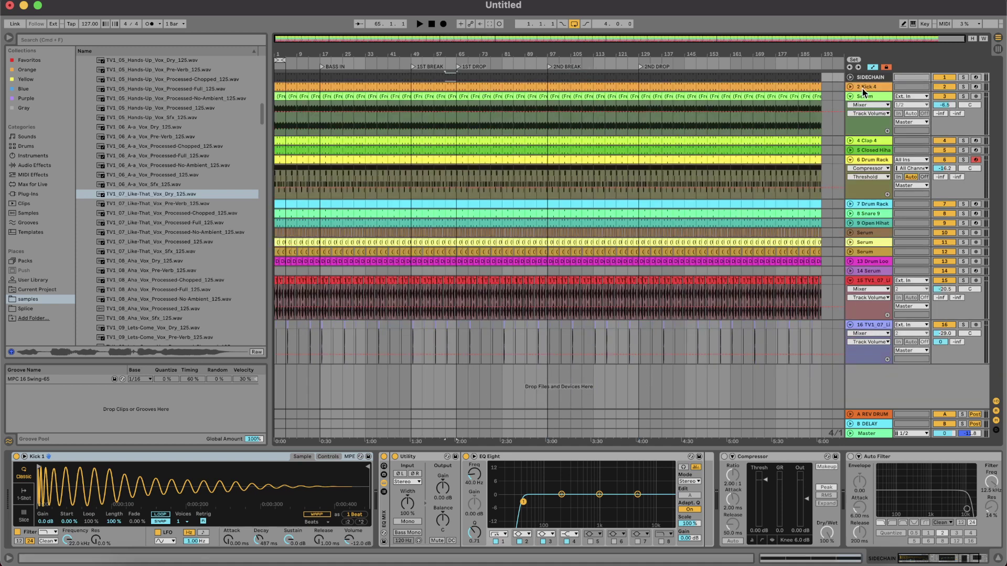
pyautogui.click(850, 87)
pyautogui.moveTo(555, 85); pyautogui.dragTo(632, 92)
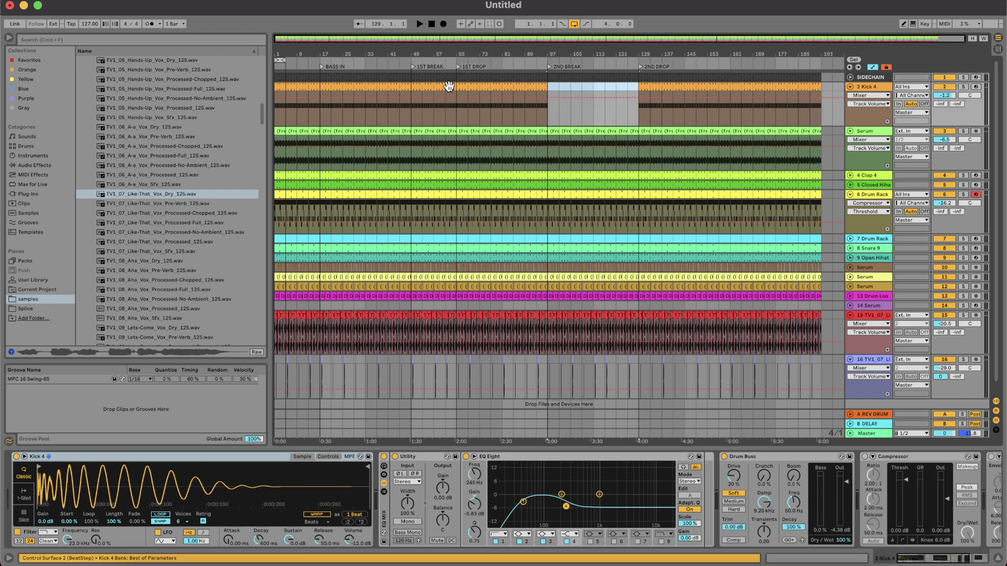
pyautogui.moveTo(449, 86); pyautogui.dragTo(413, 86)
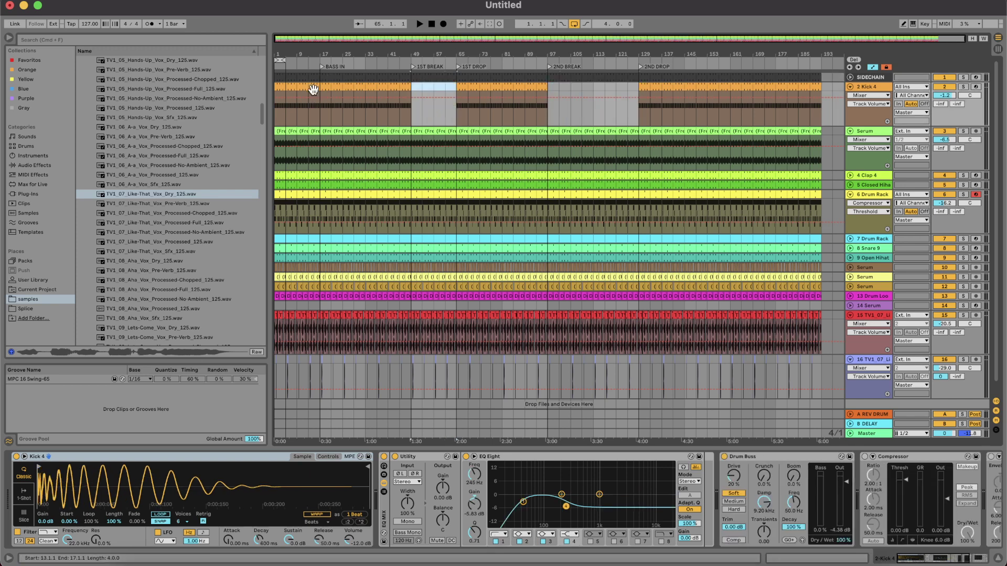
pyautogui.moveTo(313, 90); pyautogui.dragTo(281, 92)
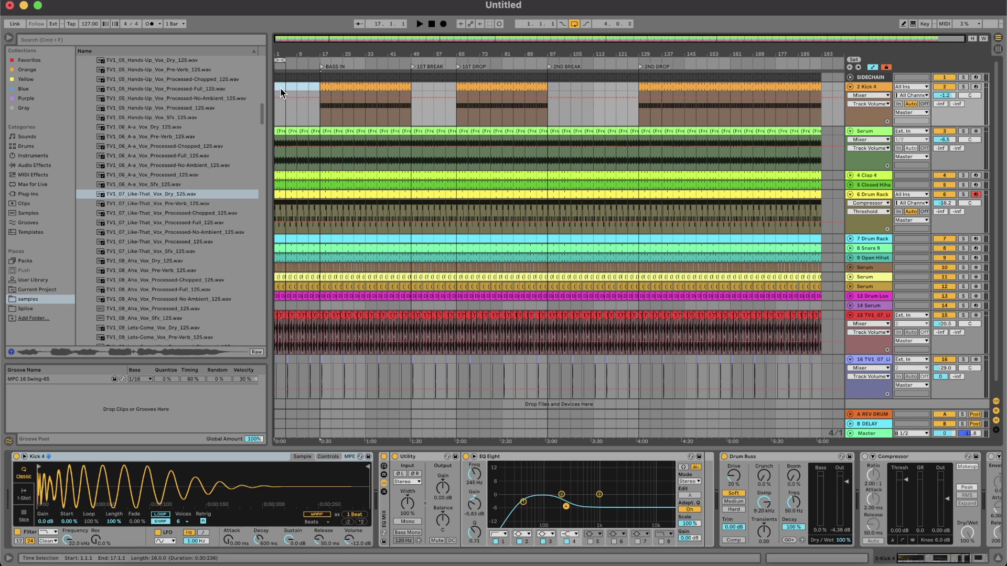
# Step: Turn off the arrangement loop and remove the track 3 Serum clips from bars 1 to 17
pyautogui.click(571, 26)
pyautogui.click(278, 129)
pyautogui.keyDown('shift'); pyautogui.click(312, 130); pyautogui.keyUp('shift')
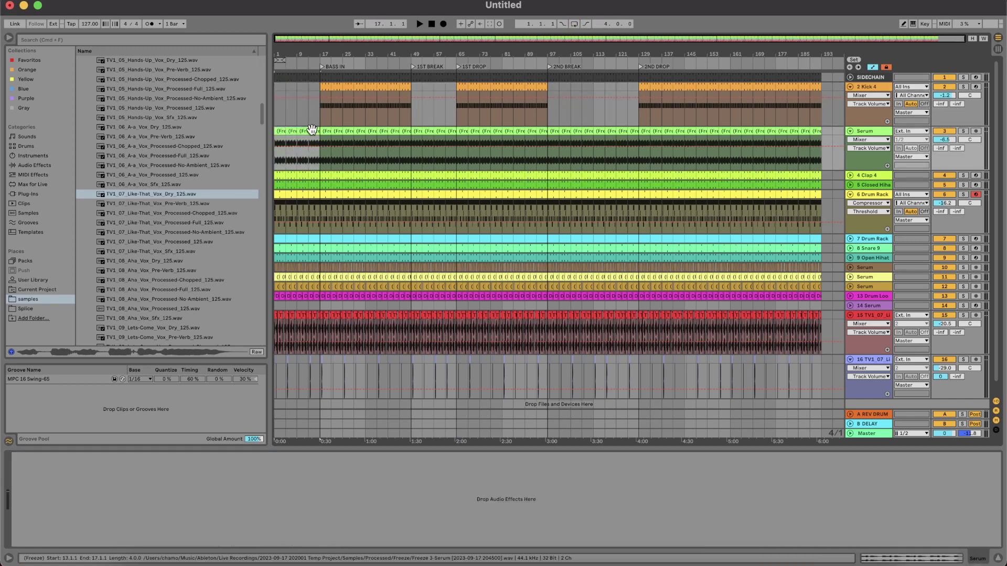
pyautogui.press('Delete')
# Step: Open the first track 6 Drum Rack clip and delete all of its E1 Closed Hihat notes
pyautogui.press('+')
pyautogui.press('+')
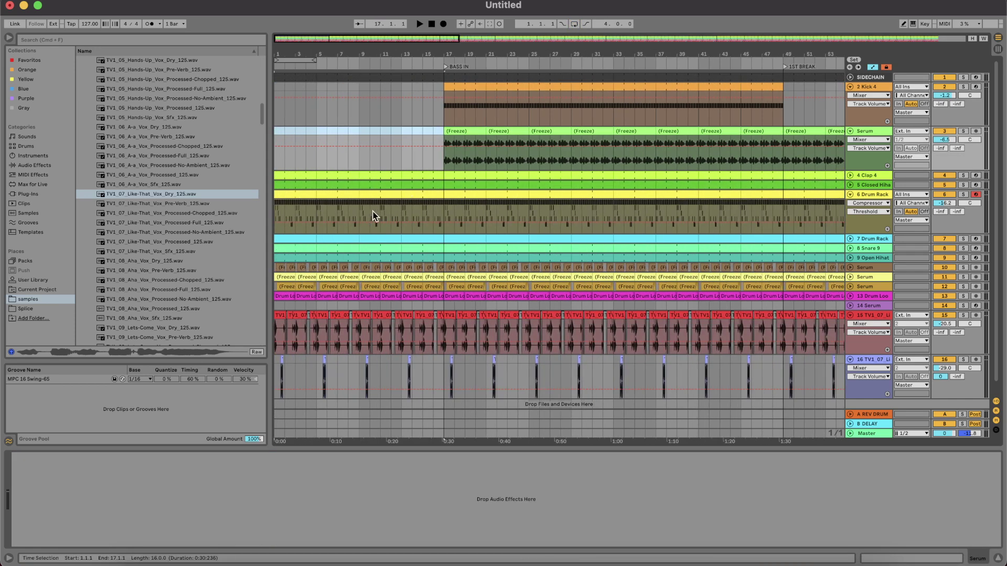
pyautogui.click(422, 194)
pyautogui.doubleClick(305, 195)
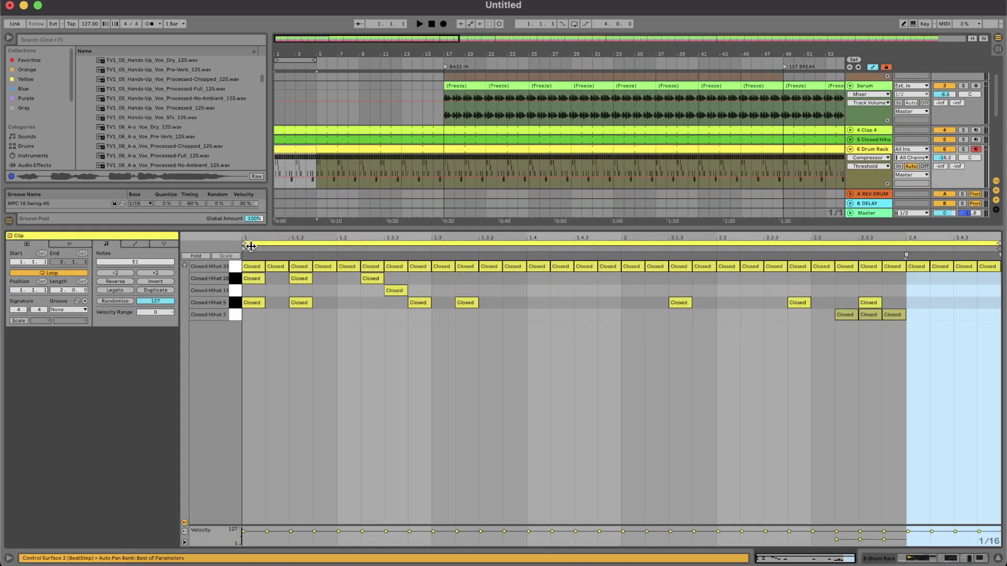
pyautogui.click(234, 267)
pyautogui.press('Delete')
# Step: Duplicate the edited four-bar Drum Rack clip on track 6 repeatedly until it reaches bar 73
pyautogui.click(303, 150)
pyautogui.press('super+d')
pyautogui.press('super+d')
pyautogui.press('super+d')
pyautogui.press('super+d')
pyautogui.press('super+d')
pyautogui.press('super+d')
pyautogui.press('super+d')
pyautogui.press('super+d')
pyautogui.press('super+d')
pyautogui.press('super+d')
pyautogui.press('super+d')
pyautogui.press('super+d')
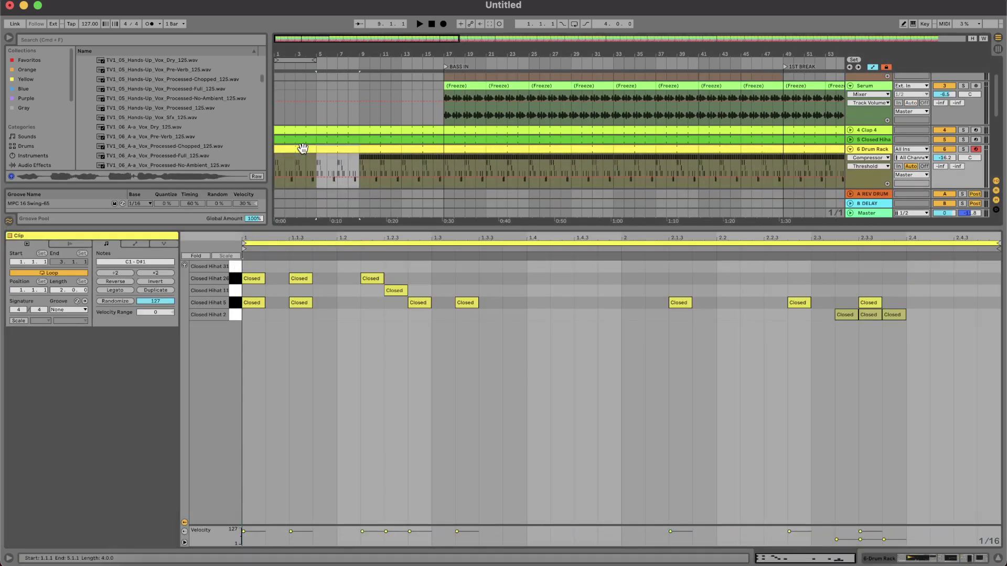
pyautogui.press('-')
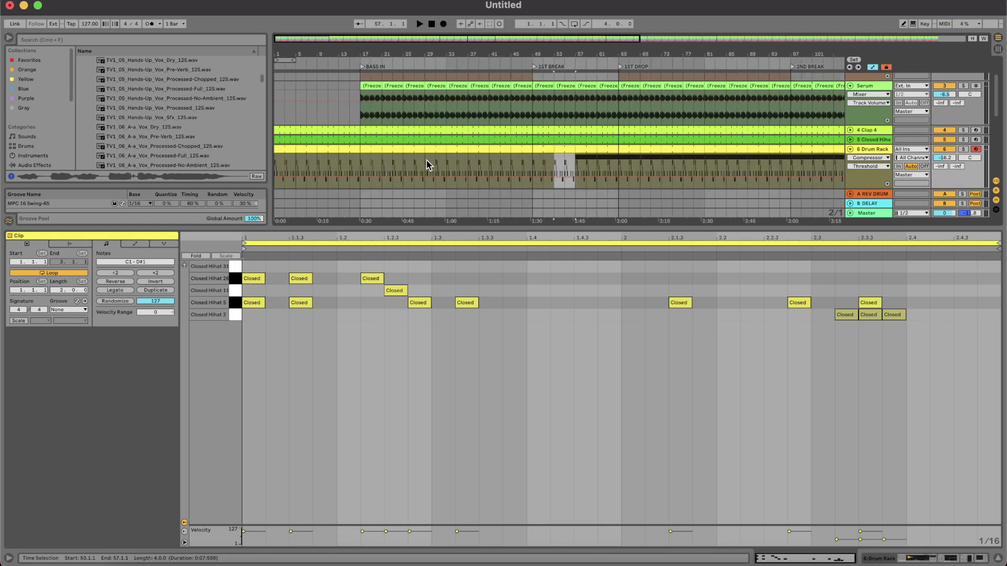
pyautogui.press('Right')
pyautogui.press('Right')
pyautogui.press('Right')
pyautogui.press('Right')
pyautogui.press('Right')
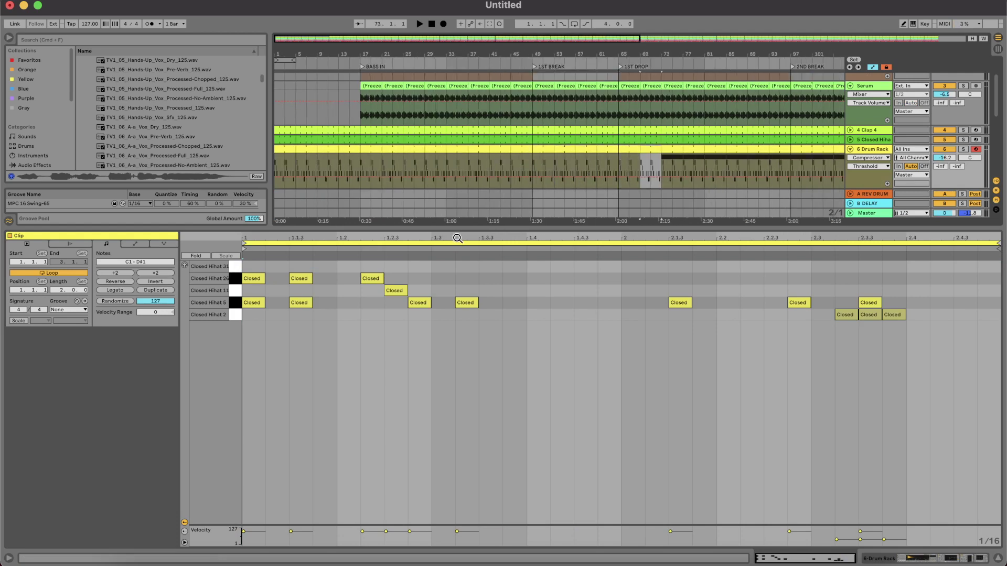
# Step: Hide the clip editor and unfold tracks 7 through 13 in the arrangement
pyautogui.press('super+alt+l')
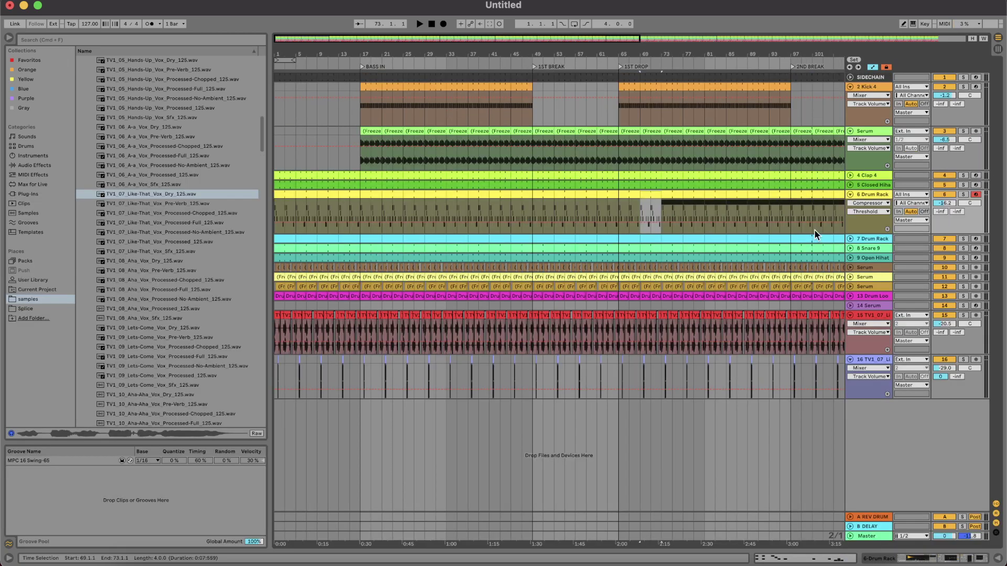
pyautogui.click(850, 239)
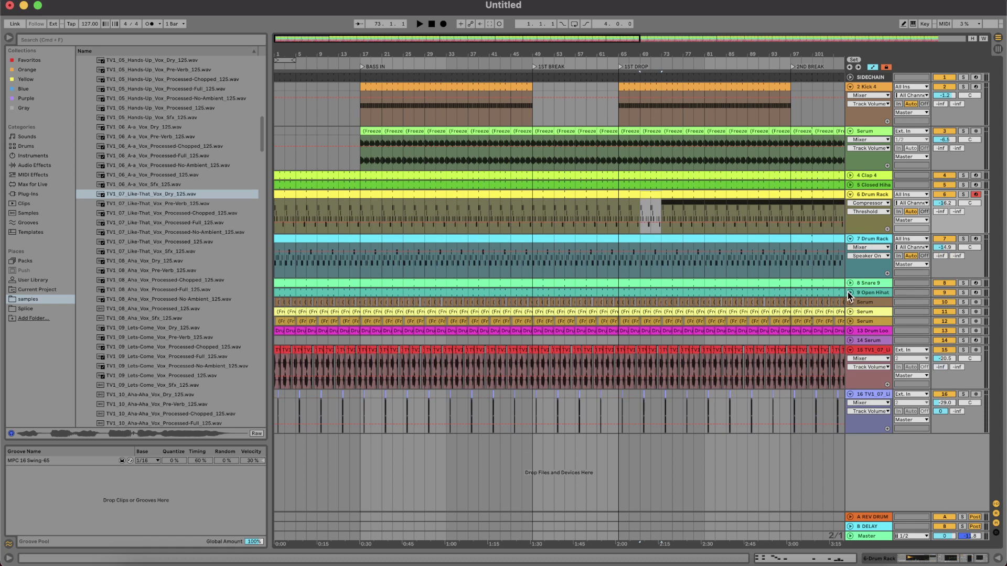
pyautogui.click(851, 293)
pyautogui.click(851, 283)
pyautogui.click(851, 358)
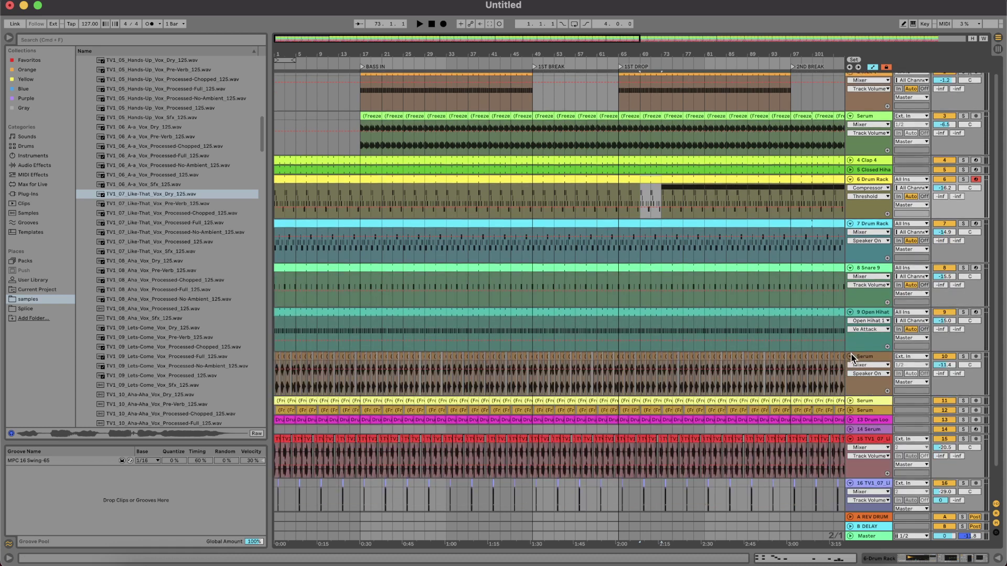
pyautogui.scroll(-1, 849, 366)
pyautogui.click(850, 366)
pyautogui.click(850, 420)
pyautogui.click(850, 416)
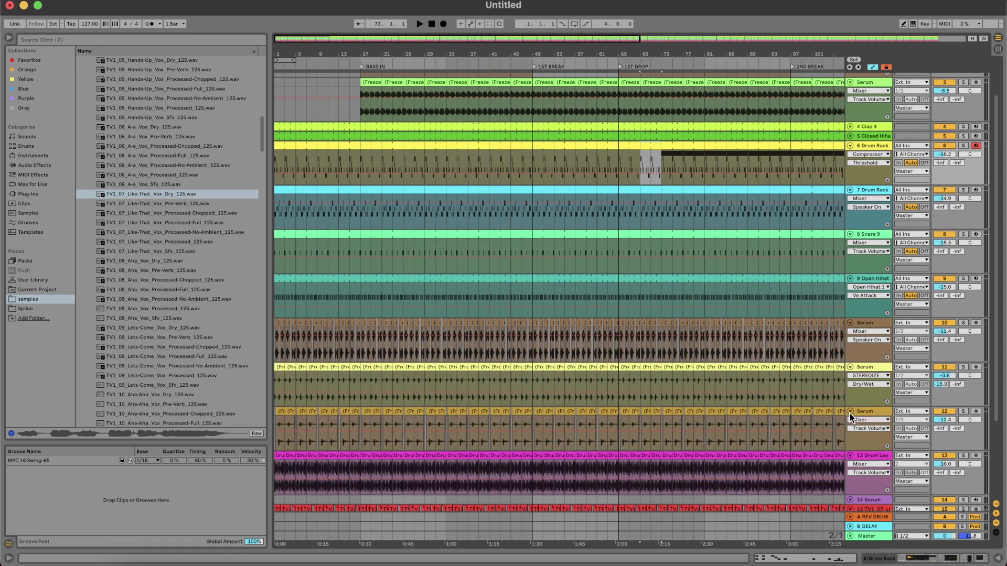
# Step: Remove the Serum clips on tracks 11 and 10 from bars 1 to 65
pyautogui.scroll(-3, 850, 416)
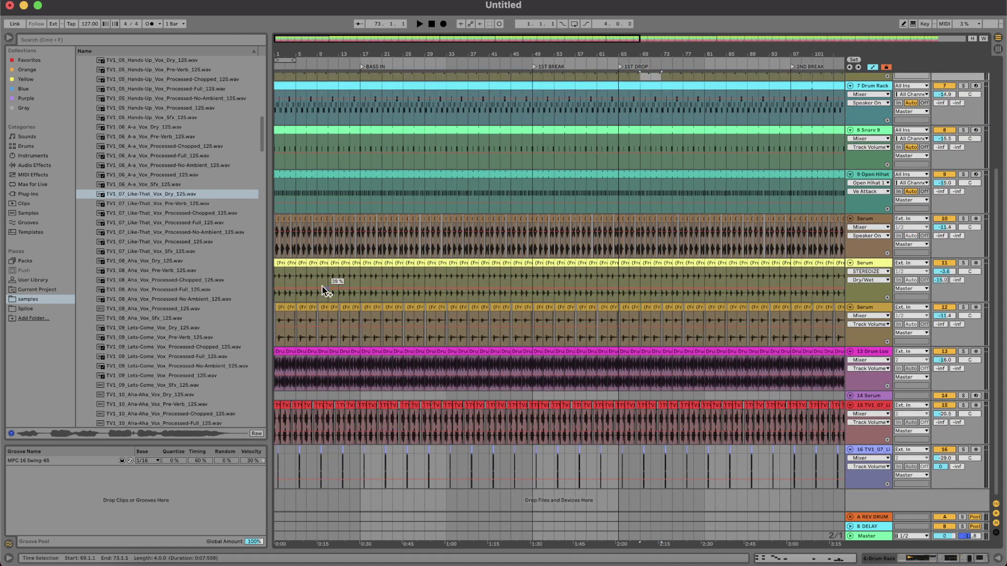
pyautogui.click(279, 264)
pyautogui.keyDown('shift'); pyautogui.click(609, 262); pyautogui.keyUp('shift')
pyautogui.press('Delete')
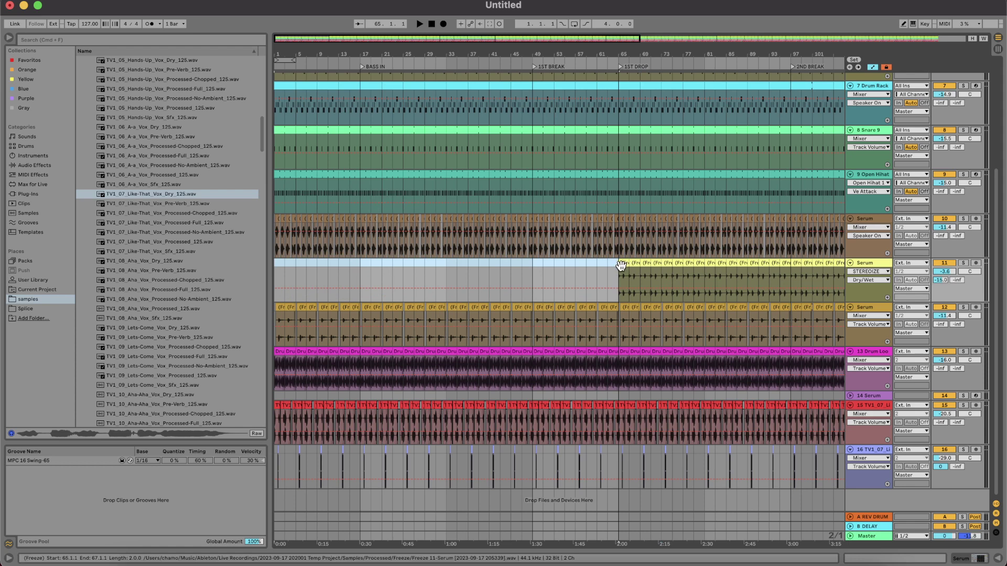
pyautogui.moveTo(617, 269); pyautogui.dragTo(262, 262)
pyautogui.press('Up')
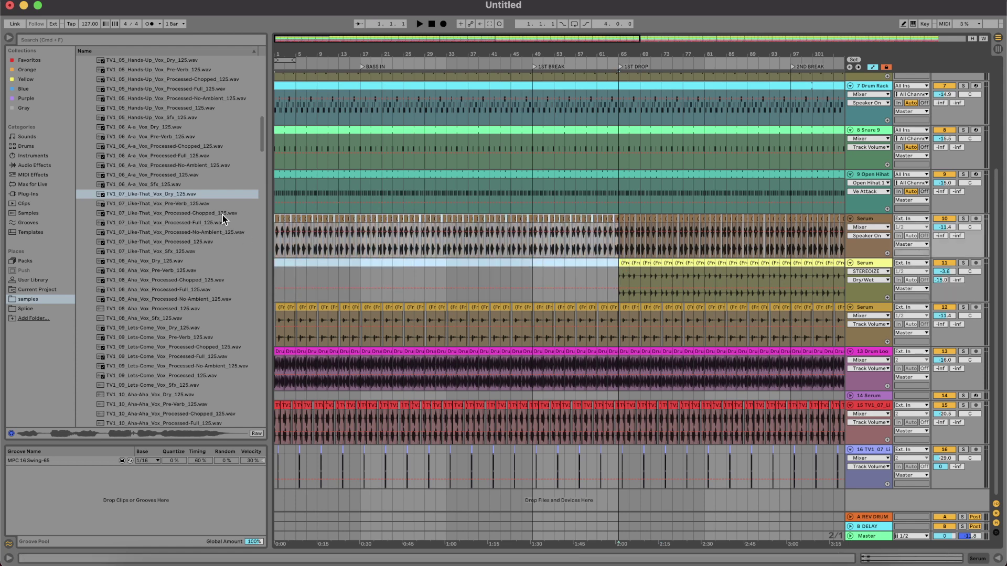
pyautogui.press('Delete')
# Step: Start playback and remove the track 13 drum loop clips from bars 1 to 17
pyautogui.press('space')
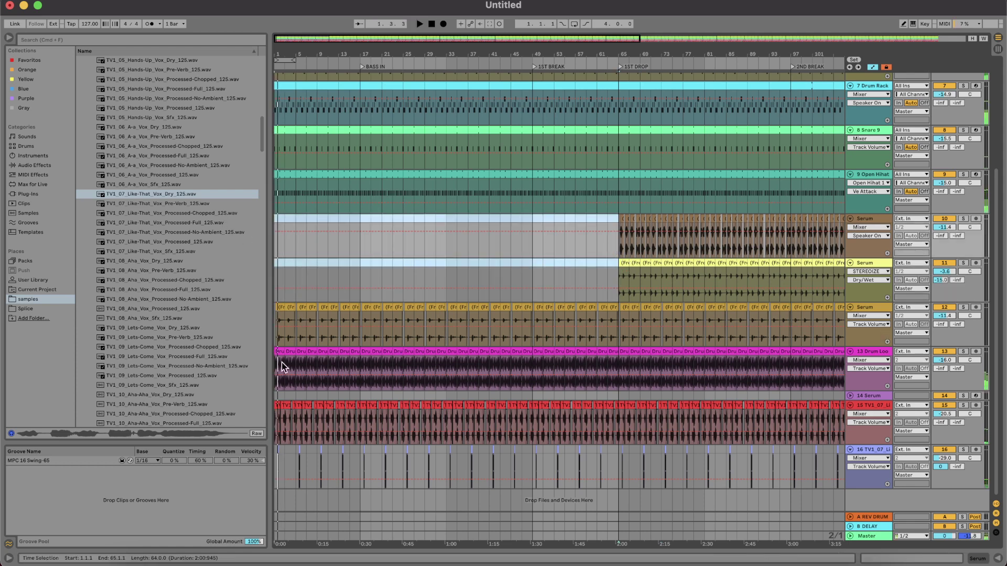
pyautogui.moveTo(282, 366); pyautogui.dragTo(355, 356)
pyautogui.press('Delete')
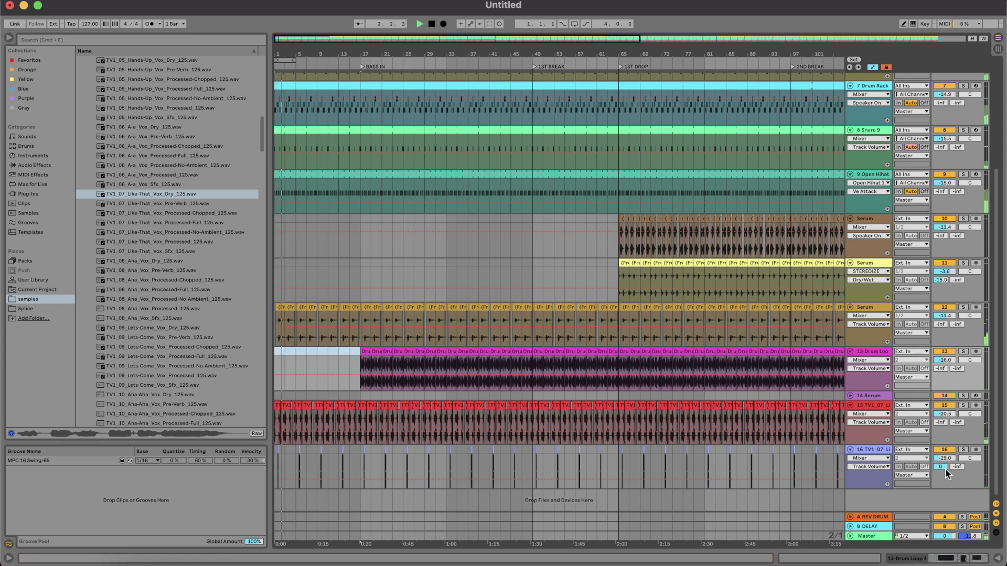
# Step: Set the track 16 vocal's volume to -26.0 dB and its delay send to -16.0 dB
pyautogui.moveTo(945, 463); pyautogui.dragTo(948, 461)
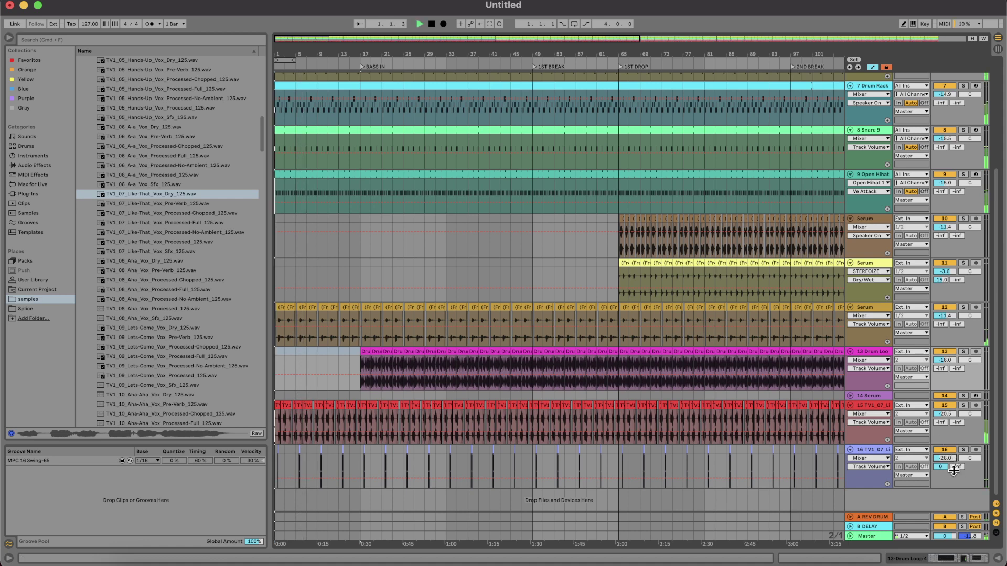
pyautogui.moveTo(955, 466); pyautogui.dragTo(955, 474)
pyautogui.press('space')
pyautogui.press('space')
# Step: Find Vocal Bender (s) in the Yellow collection and insert it between EQ Eight and Compressor on track 16
pyautogui.click(880, 452)
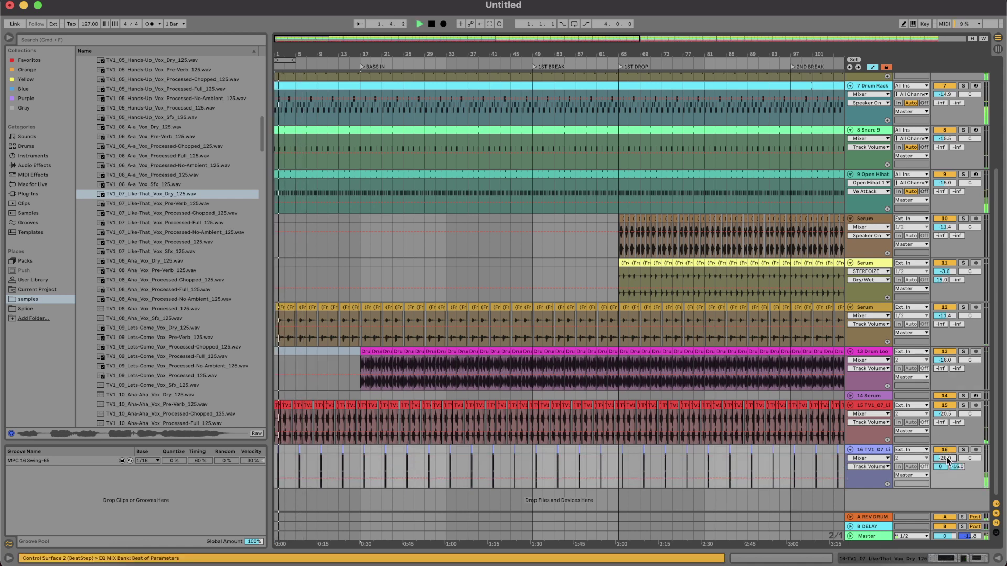
pyautogui.doubleClick(880, 454)
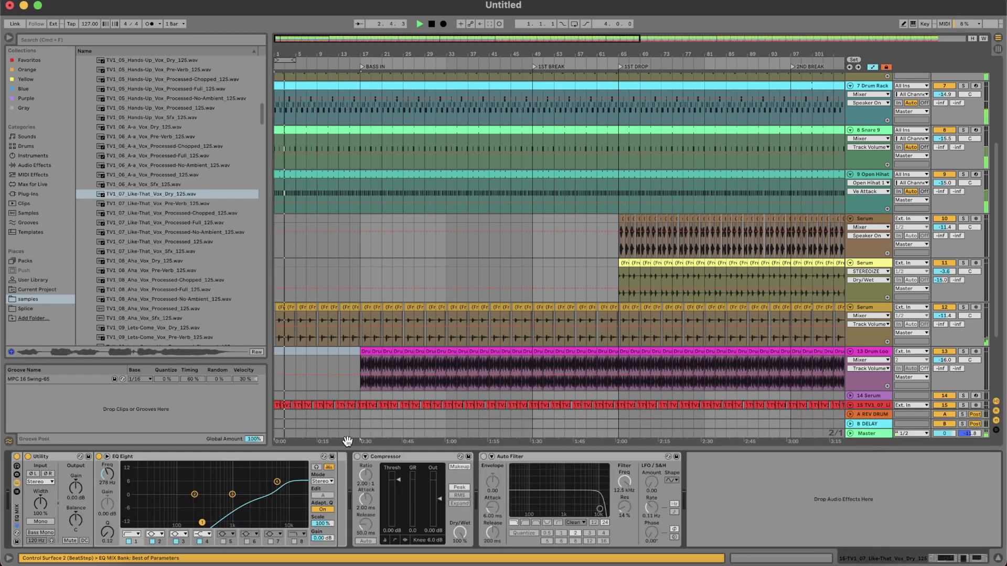
pyautogui.click(103, 42)
pyautogui.write('VOCAL')
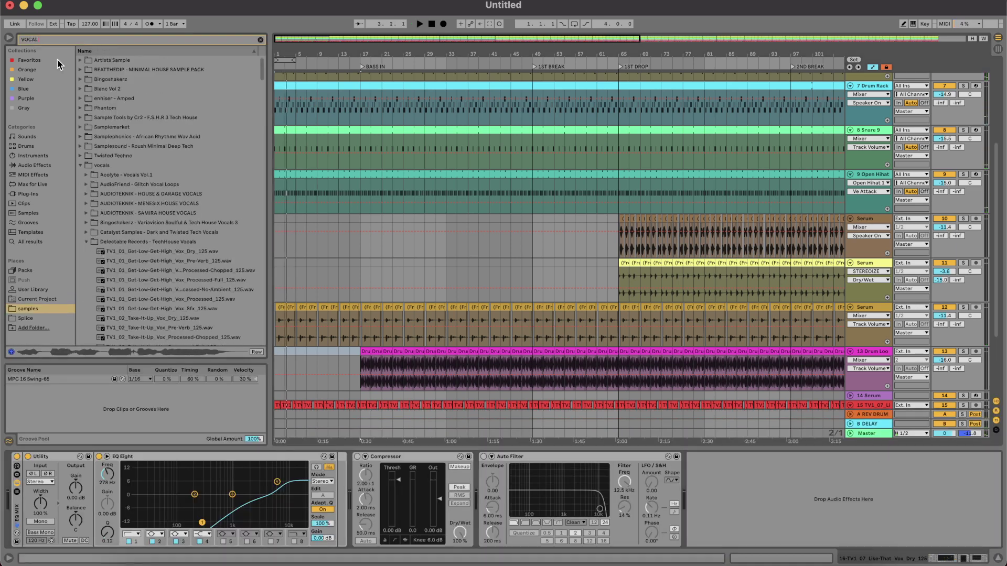
pyautogui.click(25, 79)
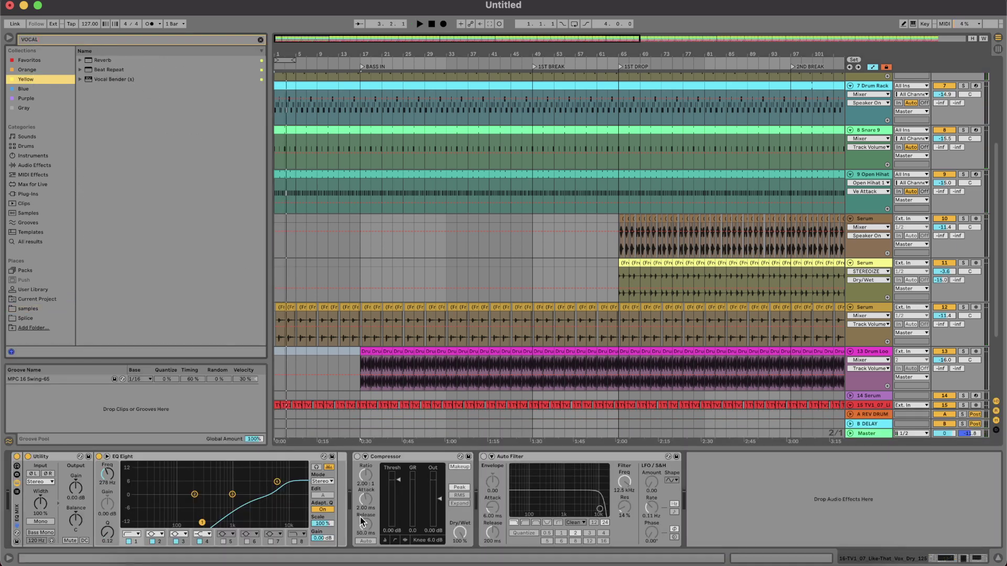
pyautogui.moveTo(113, 79); pyautogui.dragTo(346, 508)
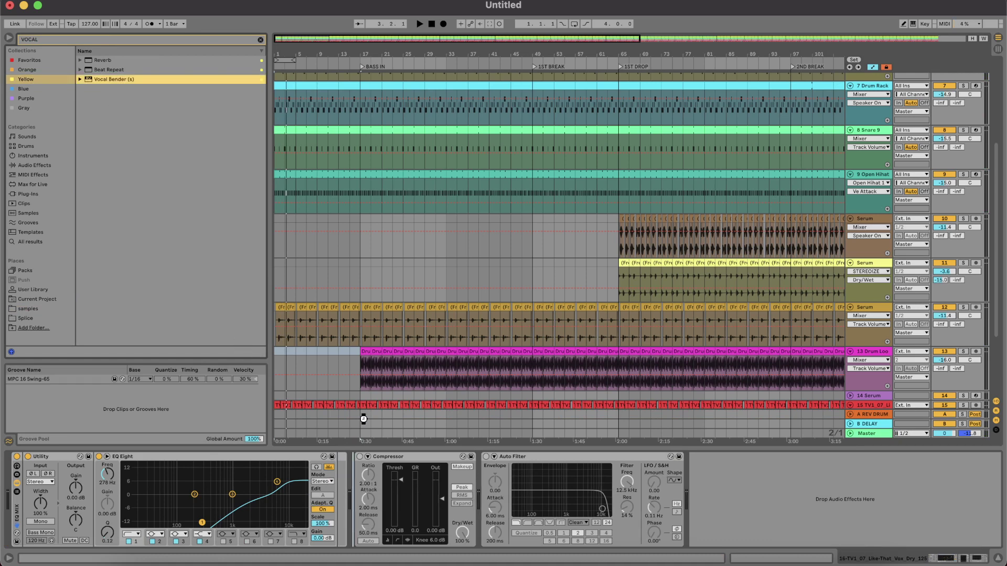
# Step: Lower Vocal Bender's pitch to about -12, audition the track 16 vocal, and close the plug-in window
pyautogui.press('space')
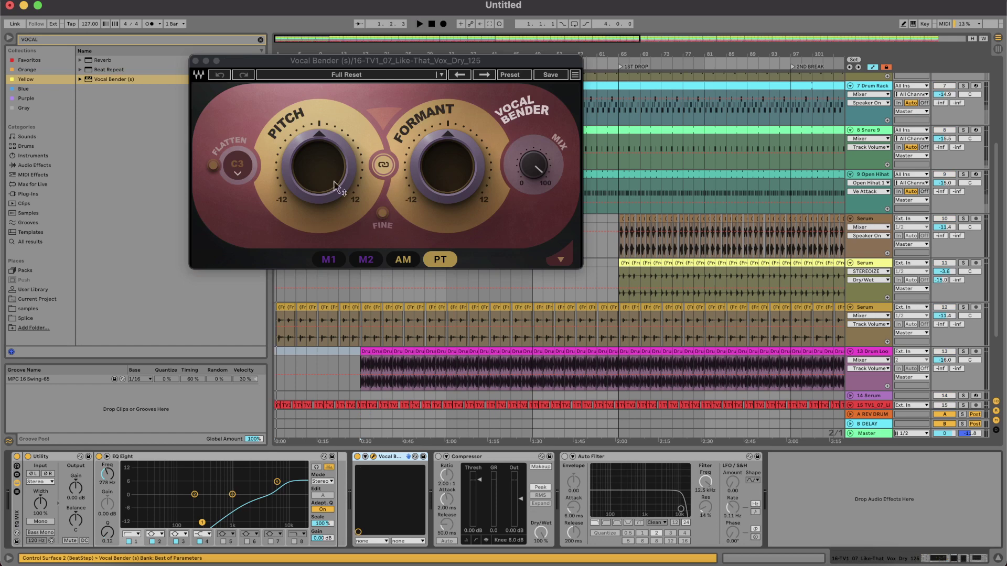
pyautogui.moveTo(335, 186); pyautogui.dragTo(335, 207)
pyautogui.scroll(-4, 322, 348)
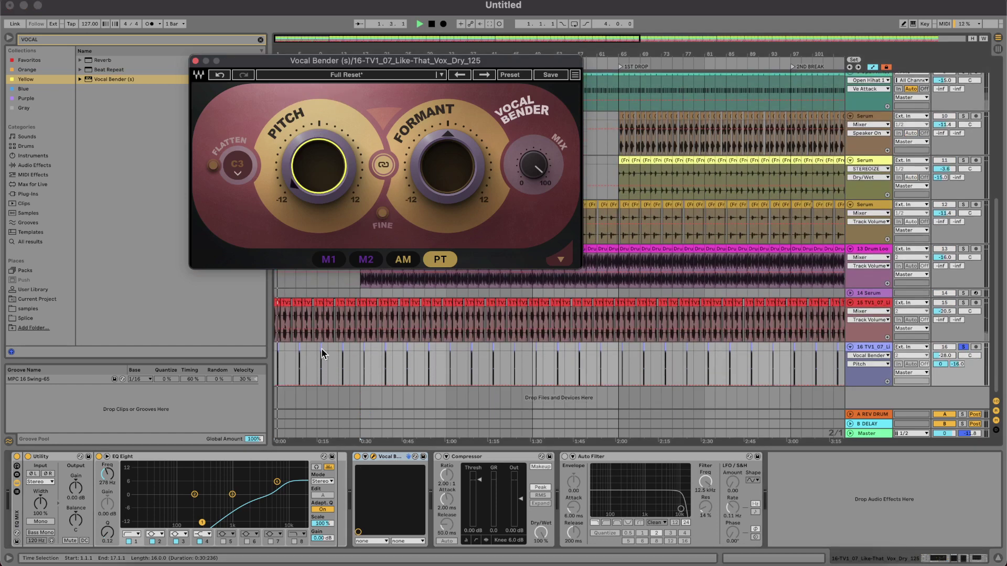
pyautogui.click(292, 360)
pyautogui.press('space')
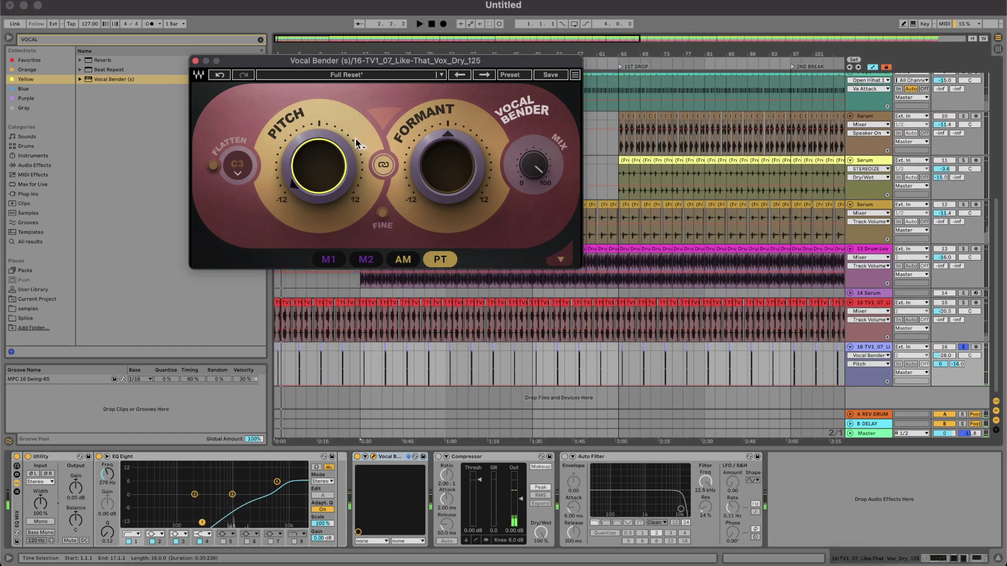
pyautogui.click(196, 61)
pyautogui.press('space')
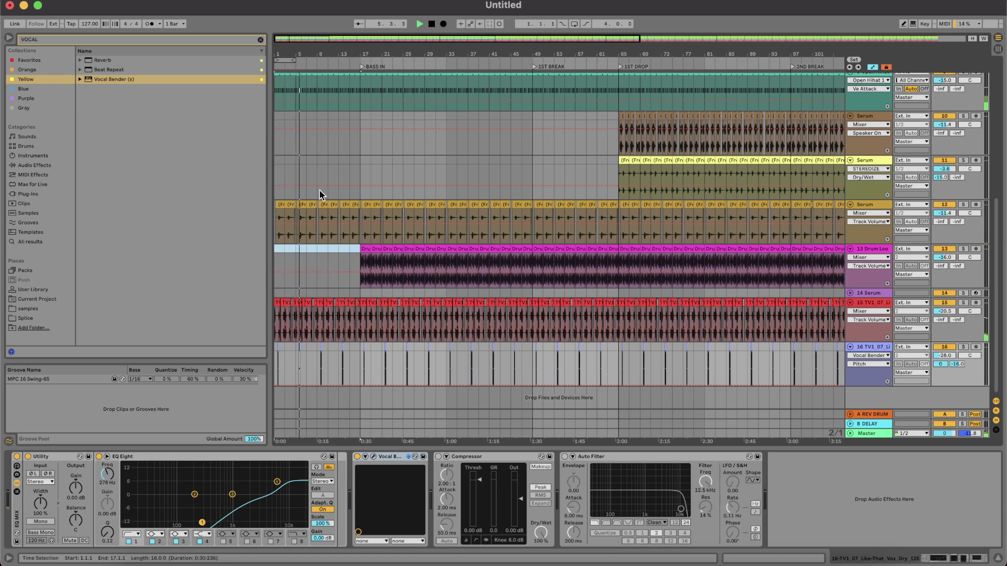
# Step: Remove the track 9 Open Hihat clips from bars 1 to 17 and play back the intro
pyautogui.scroll(10, 320, 191)
pyautogui.click(298, 173)
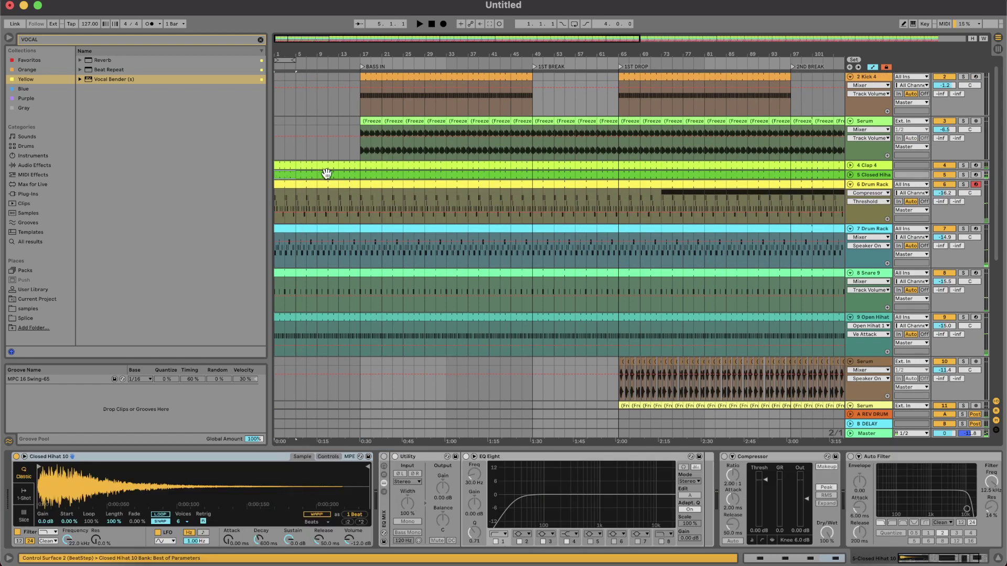
pyautogui.click(351, 189)
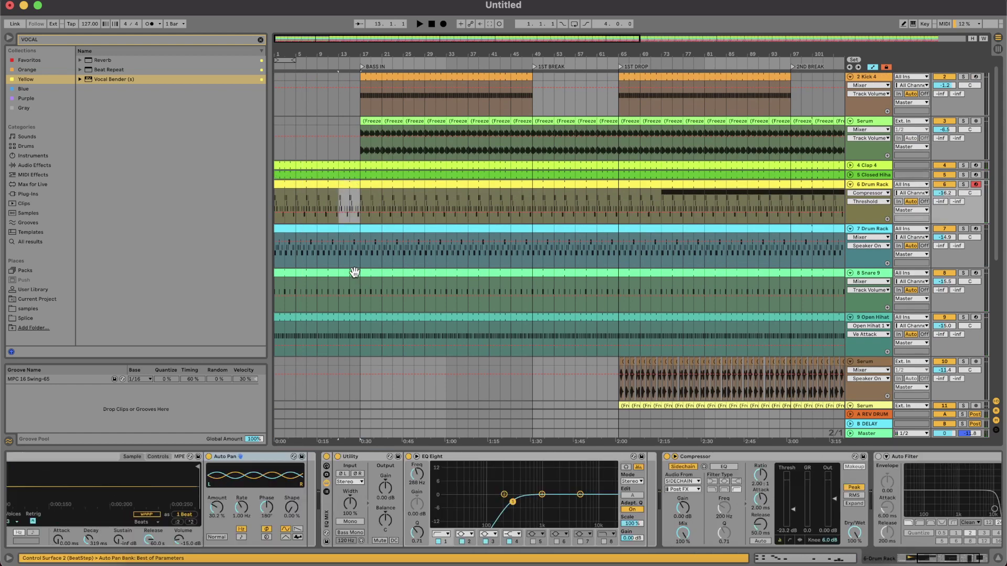
pyautogui.click(354, 272)
pyautogui.moveTo(349, 317); pyautogui.dragTo(287, 323)
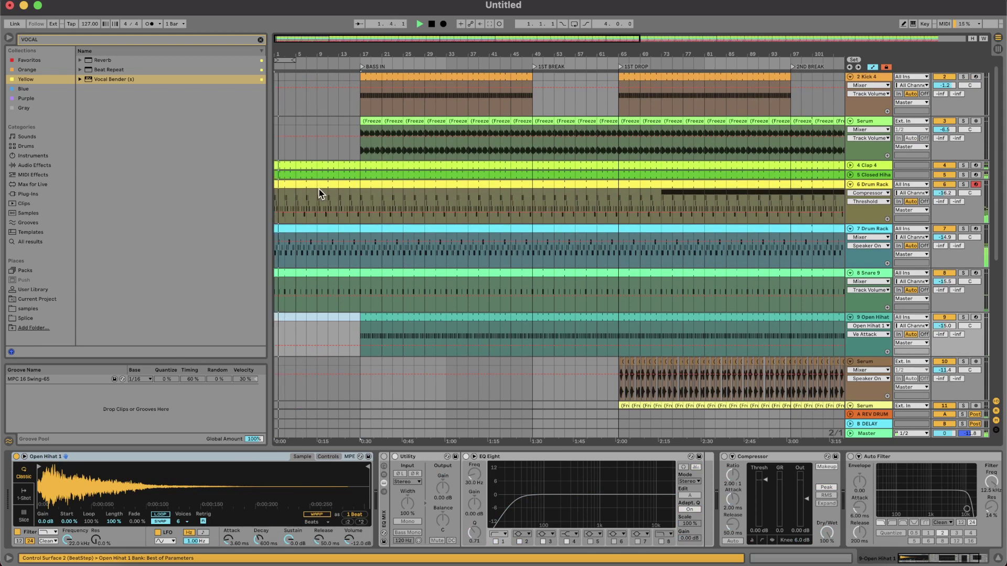
pyautogui.click(319, 193)
pyautogui.scroll(1, 319, 193)
pyautogui.scroll(-5, 319, 193)
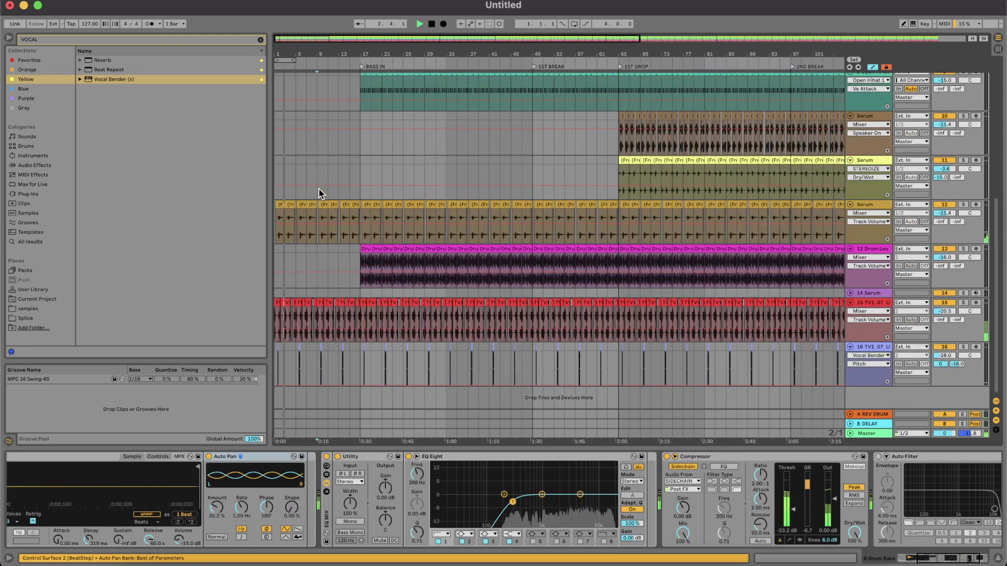
pyautogui.press('space')
# Step: Clear the browser search and find the TV1_07_Like-That vocal samples in the samples folder
pyautogui.click(38, 308)
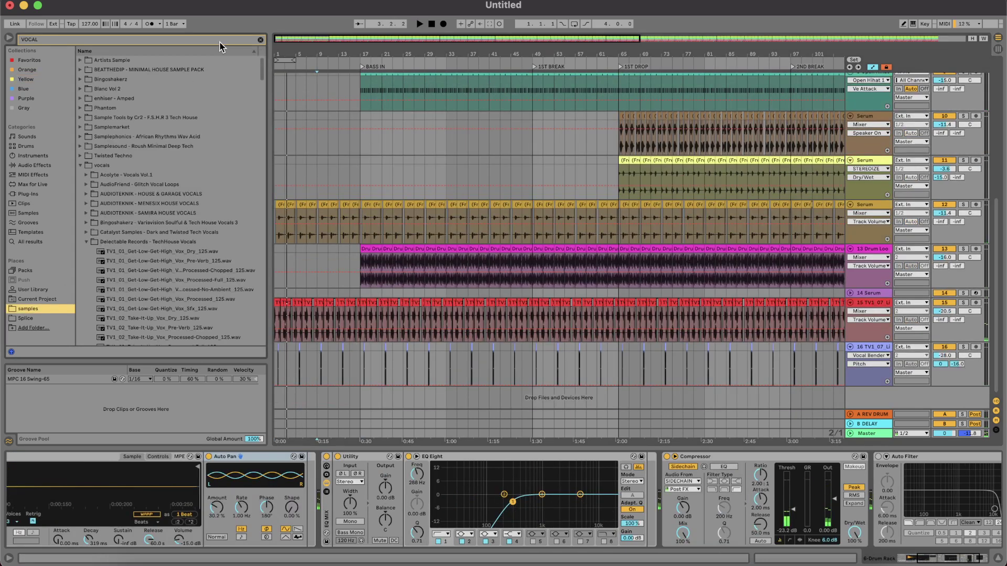
pyautogui.click(260, 42)
pyautogui.scroll(-10, 179, 267)
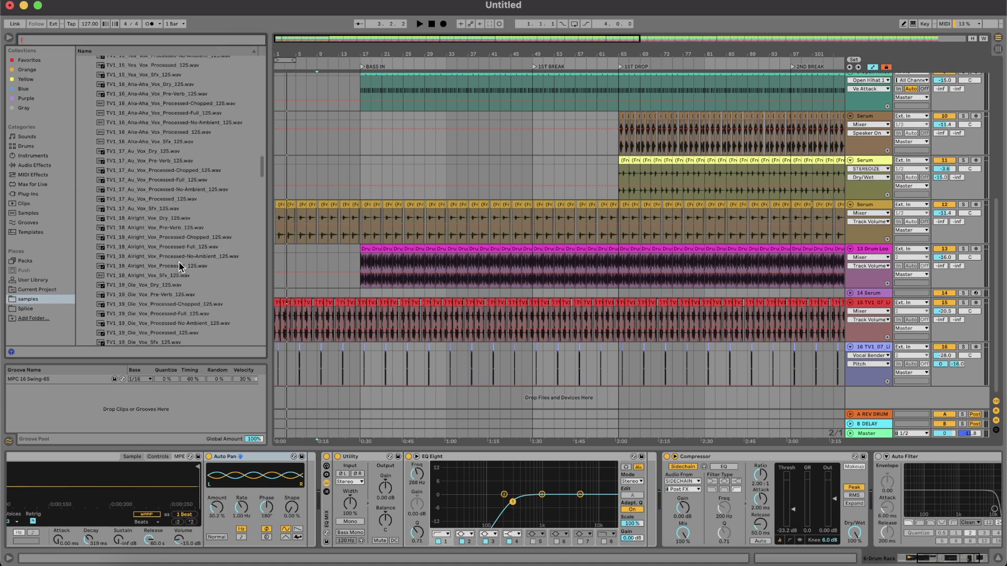
pyautogui.scroll(15, 179, 267)
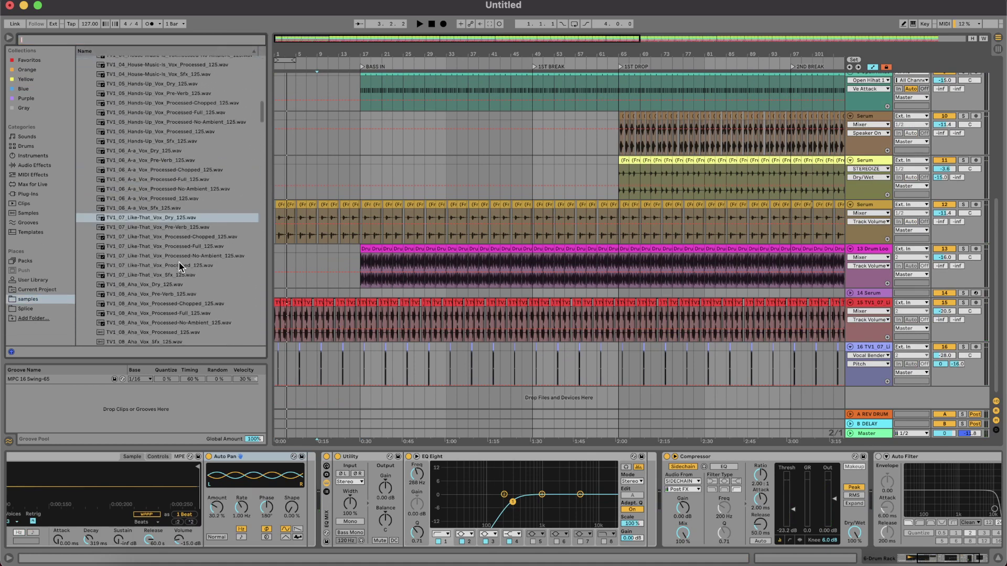
pyautogui.click(140, 227)
pyautogui.click(142, 237)
pyautogui.scroll(-2, 142, 237)
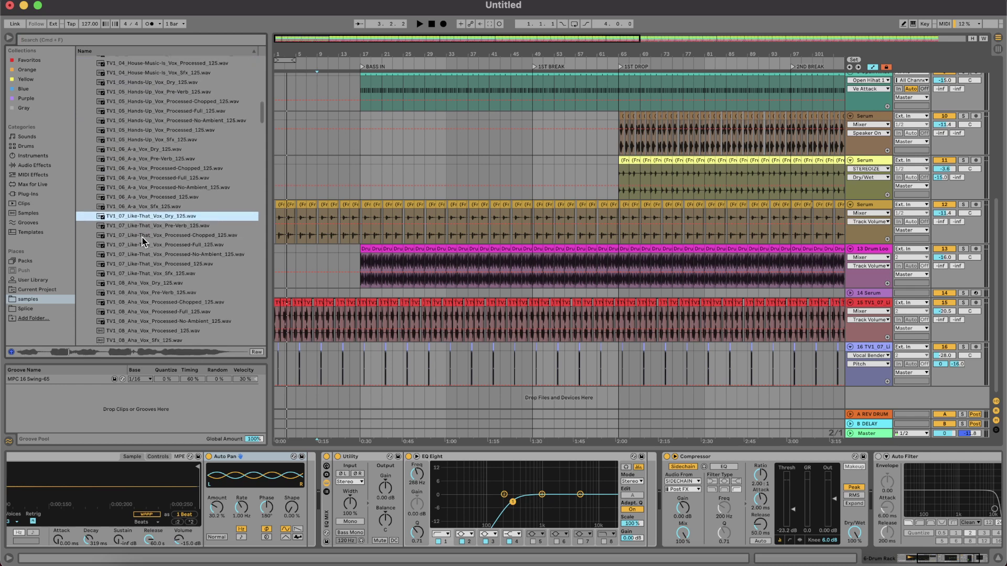
# Step: Audition the neighbouring A-a and Like-That vocal samples, ending on TV1_07_Like-That_Vox_Sfx_125.wav
pyautogui.press('Up')
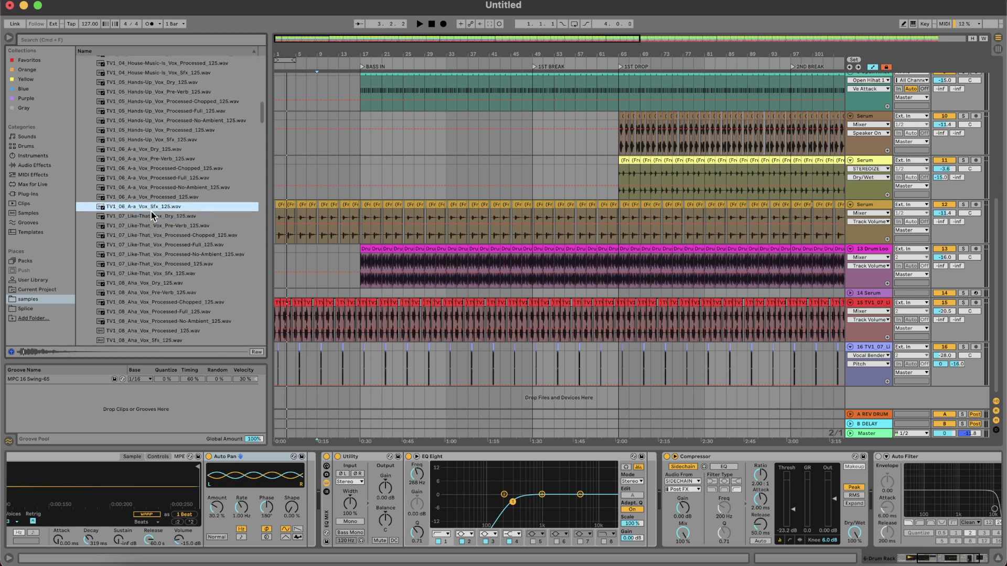
pyautogui.press('Up')
pyautogui.press('Up')
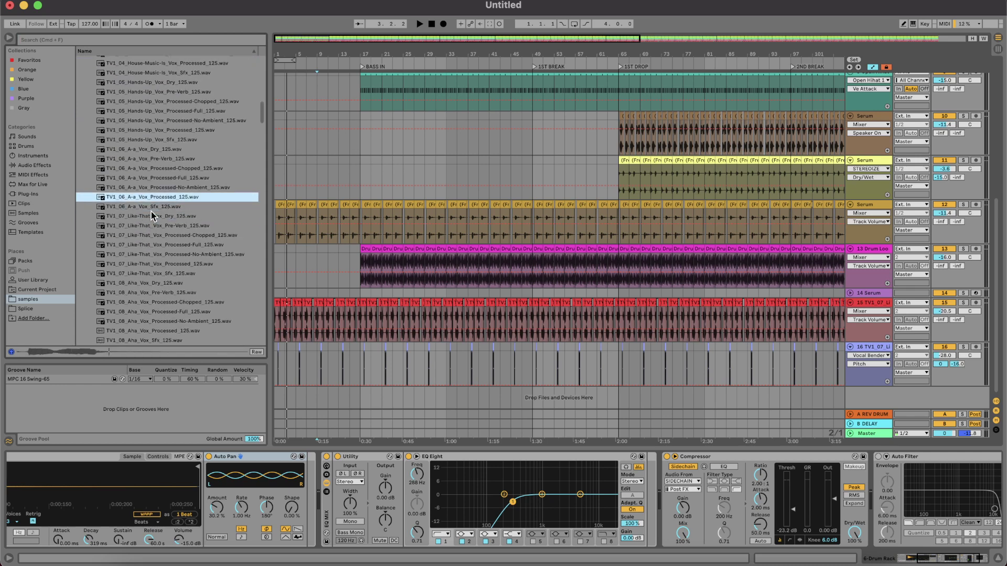
pyautogui.press('Down')
pyautogui.press('Down')
pyautogui.press('Down')
pyautogui.press('Down')
pyautogui.press('Down')
pyautogui.press('Down')
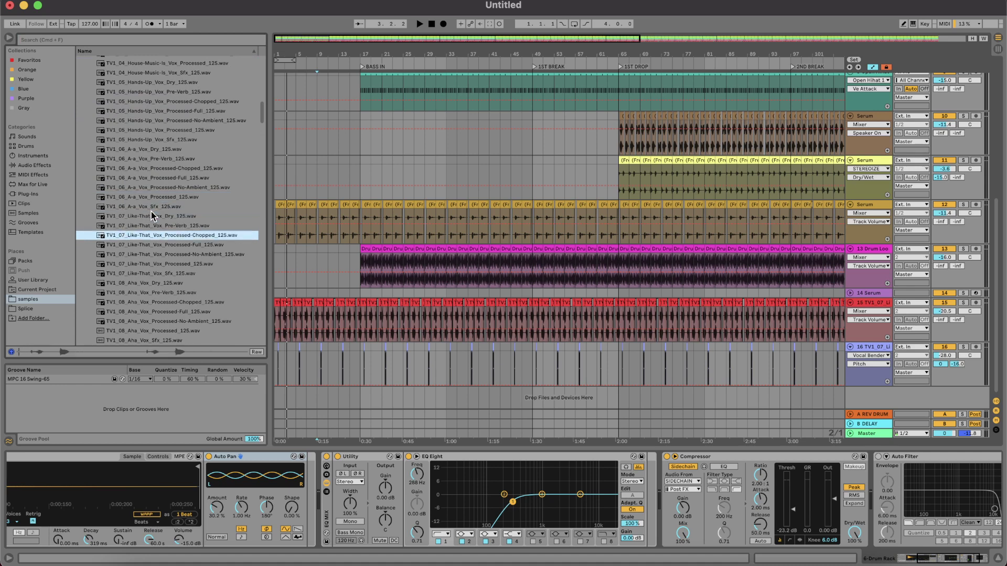
pyautogui.press('Down')
pyautogui.press('Down')
pyautogui.press('Down')
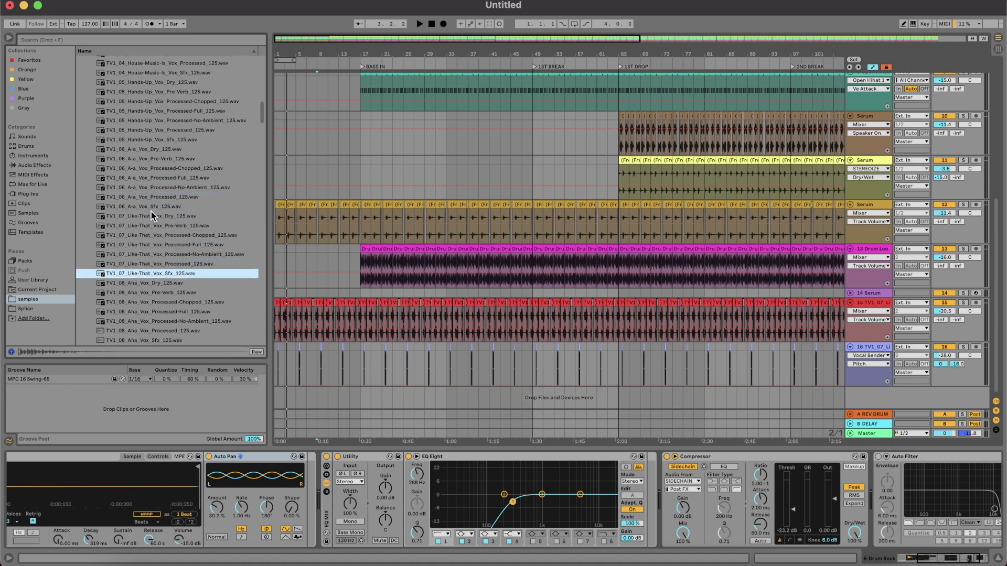
# Step: Play back the intro and add TV1_07_Like-That_Vox_Sfx_125.wav on a new audio track below track 16, starting at about bar 2
pyautogui.click(313, 395)
pyautogui.press('space')
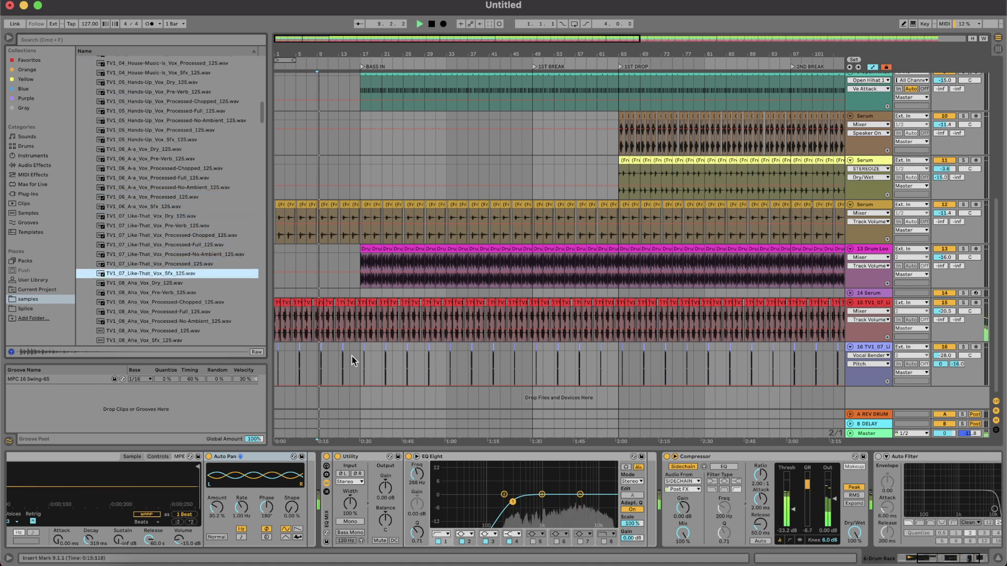
pyautogui.press('+')
pyautogui.press('+')
pyautogui.click(276, 345)
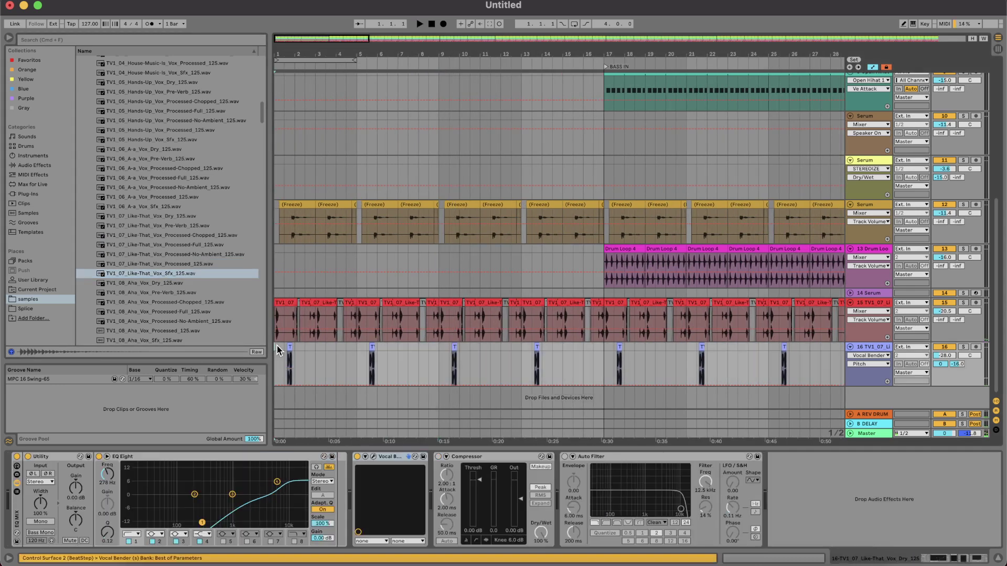
pyautogui.press('space')
pyautogui.press('+')
pyautogui.press('+')
pyautogui.press('+')
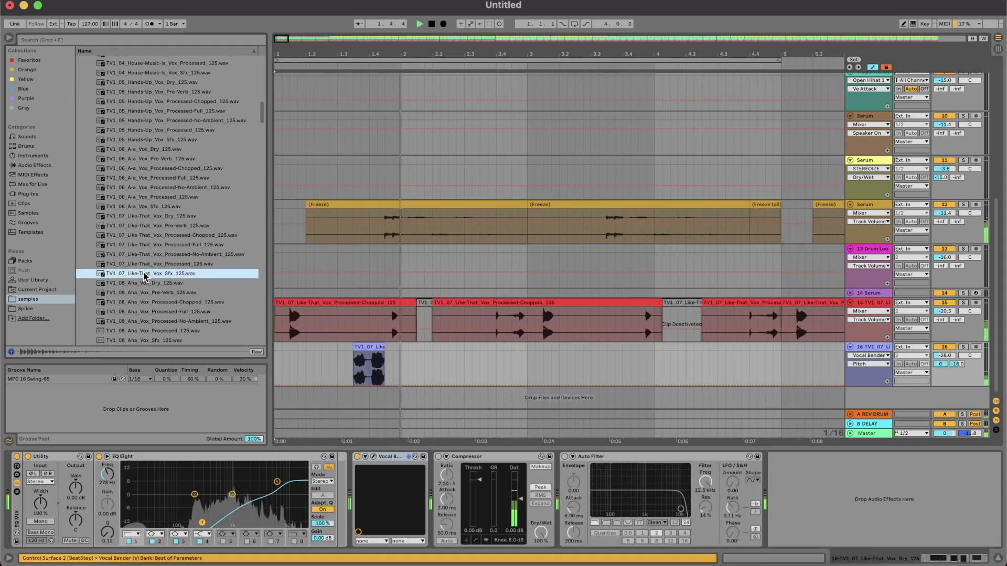
pyautogui.moveTo(147, 274); pyautogui.dragTo(412, 402)
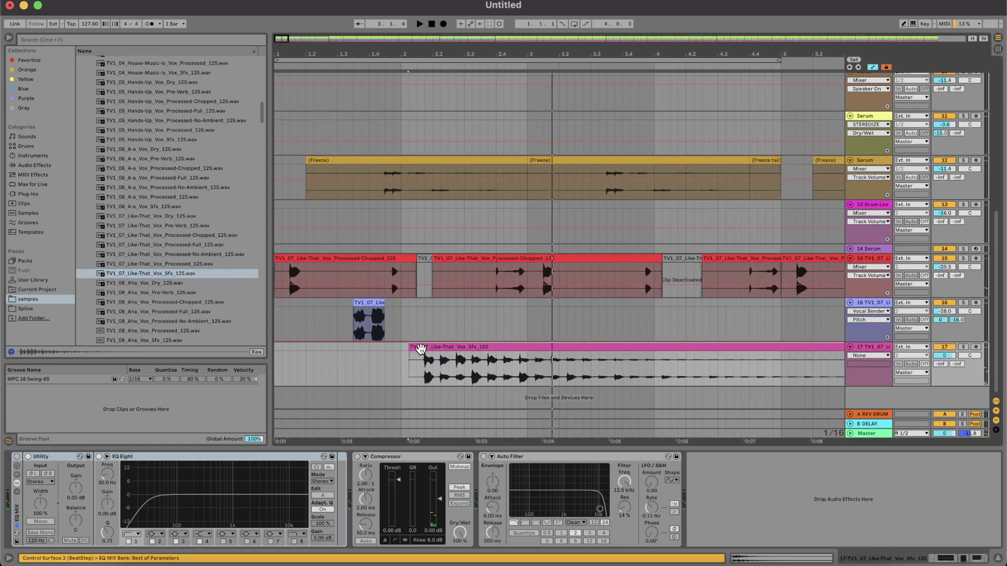
# Step: Play the intro from the start and lower the track 17 vocal's volume to -25.7 dB
pyautogui.click(281, 348)
pyautogui.press('space')
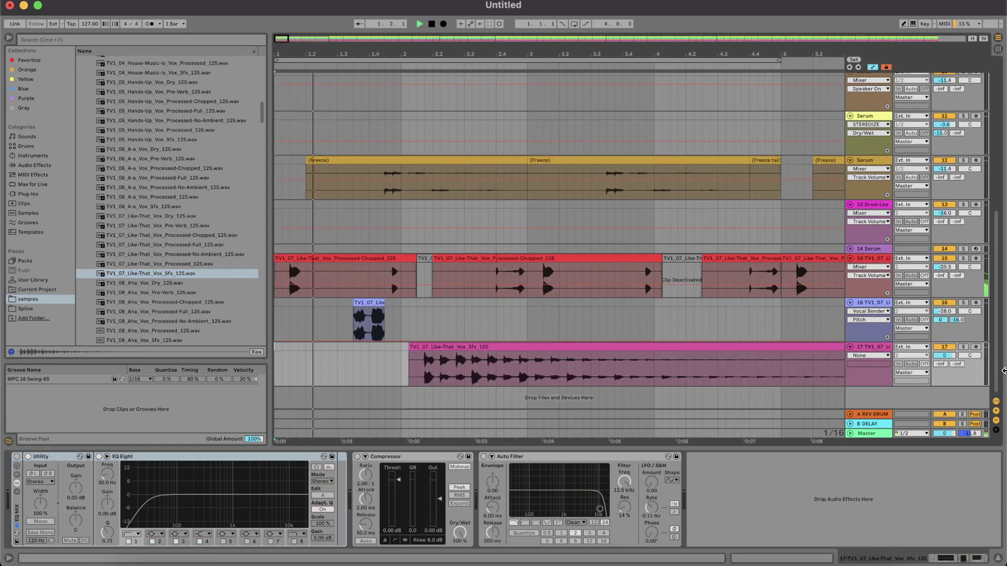
pyautogui.moveTo(953, 359)
pyautogui.mouseDown()
pyautogui.moveTo(953, 388)
pyautogui.moveTo(944, 373)
pyautogui.moveTo(954, 343)
pyautogui.moveTo(942, 351)
pyautogui.mouseUp()
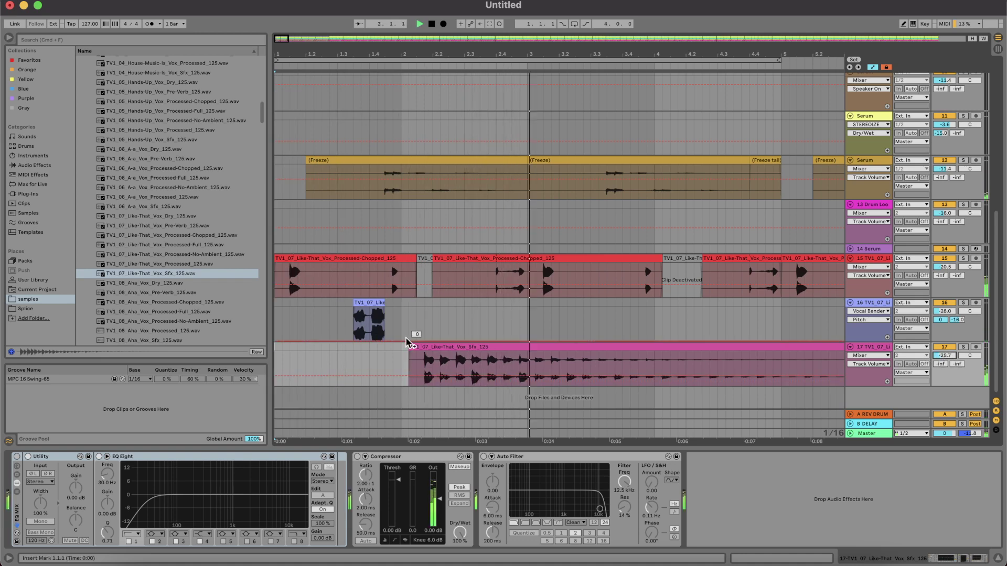
# Step: Move the track 17 Sfx clip to bar 1 and shorten it to four bars
pyautogui.press('-')
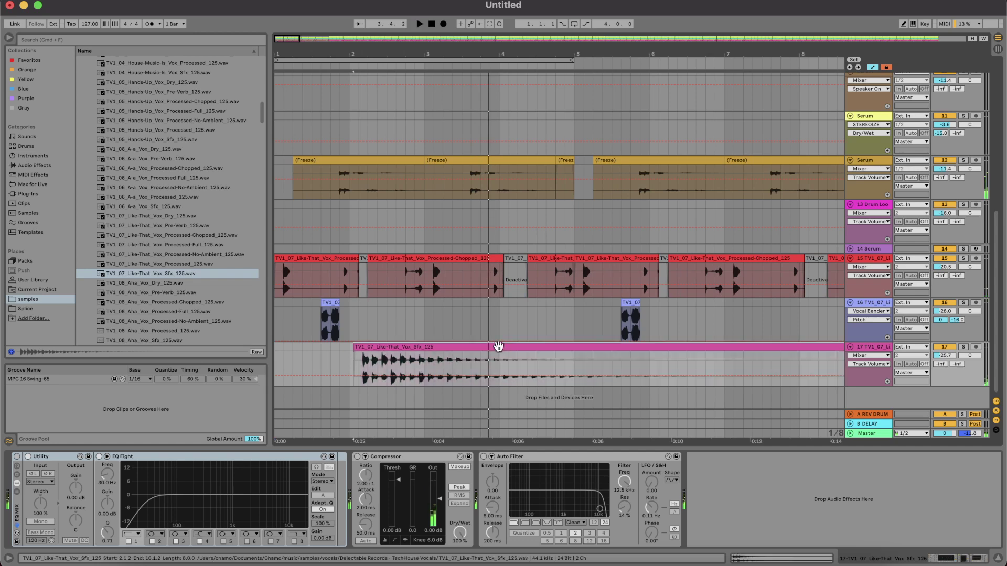
pyautogui.moveTo(495, 347); pyautogui.dragTo(387, 347)
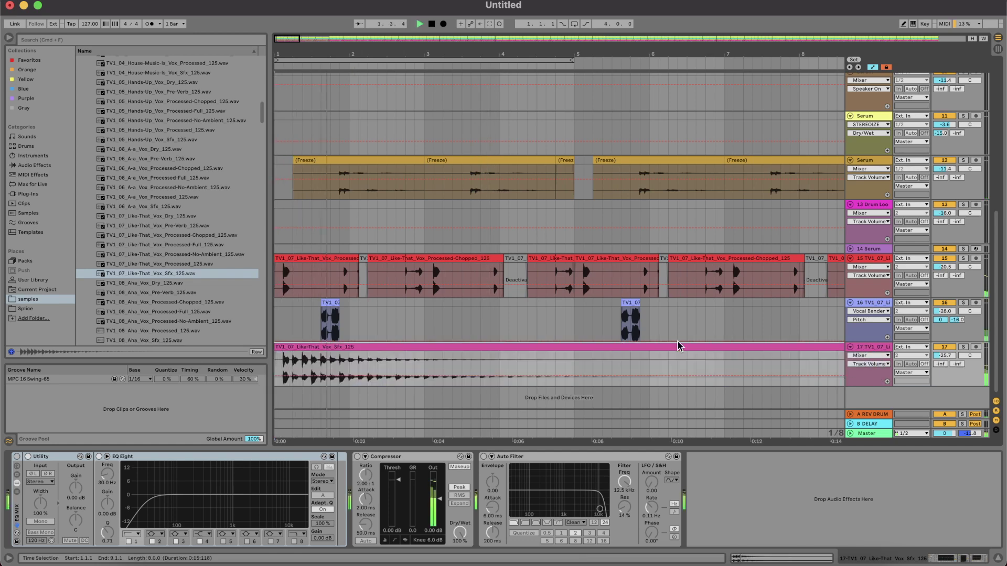
pyautogui.press('-')
pyautogui.press('-')
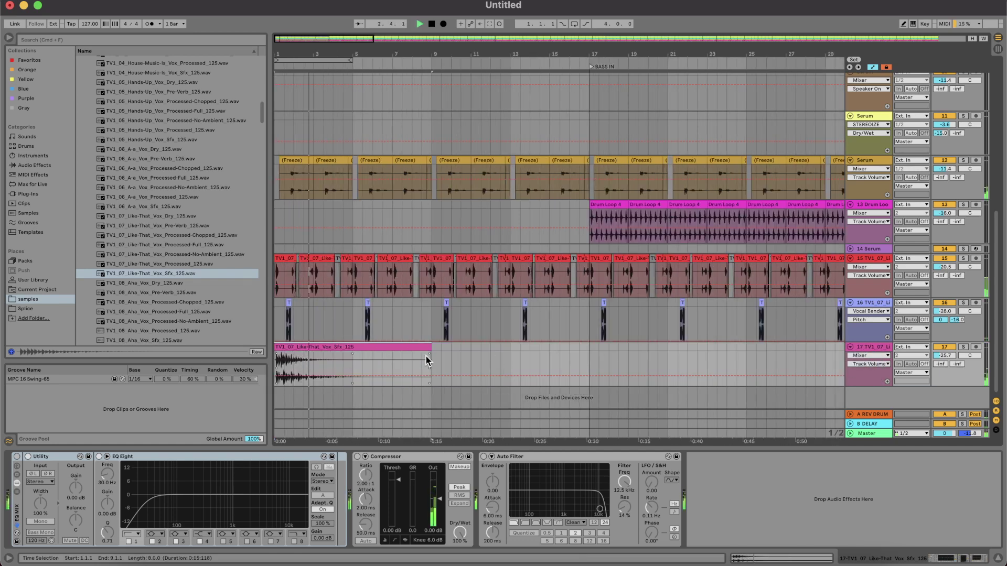
pyautogui.moveTo(430, 353); pyautogui.dragTo(353, 351)
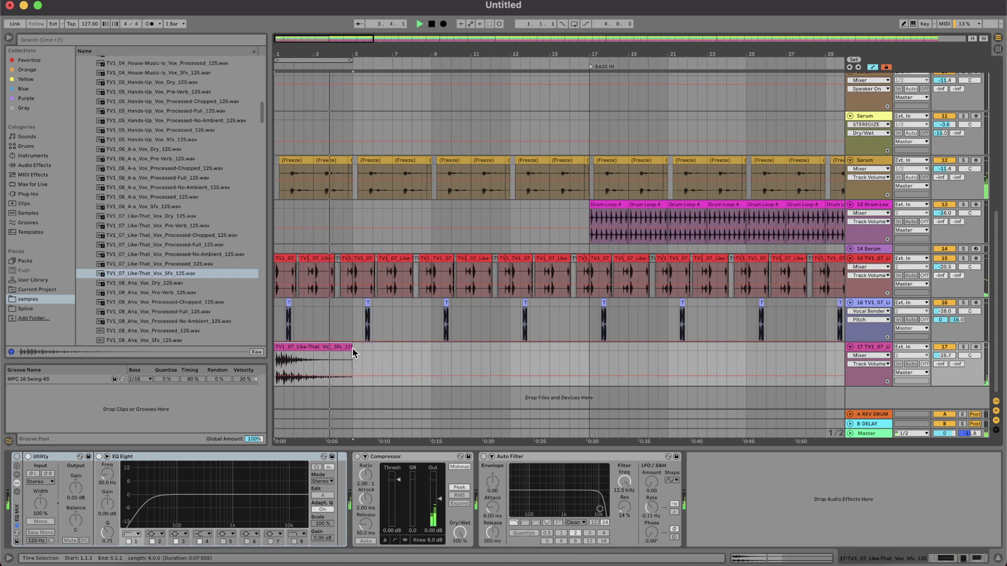
# Step: Duplicate the four-bar Sfx clip twice to reach bar 13 and lower track 17's volume to -26.7 dB
pyautogui.hotkey('ctrl', 'd')
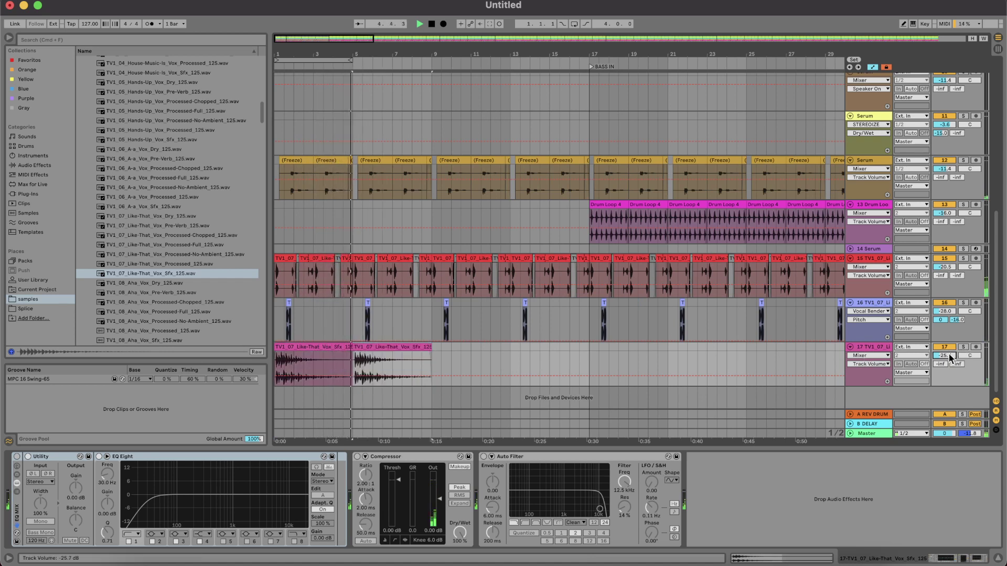
pyautogui.scroll(-1, 950, 359)
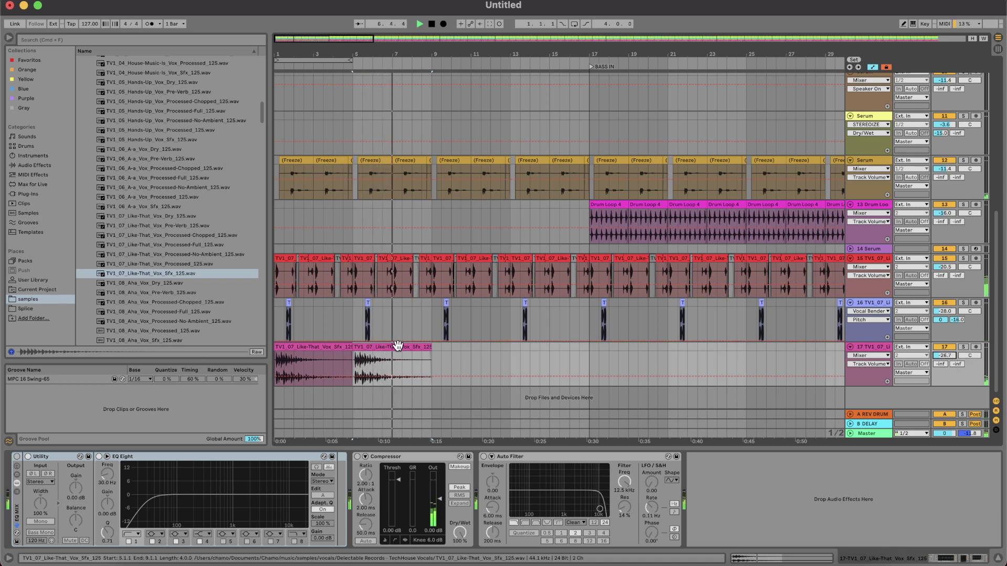
pyautogui.hotkey('ctrl', 'd')
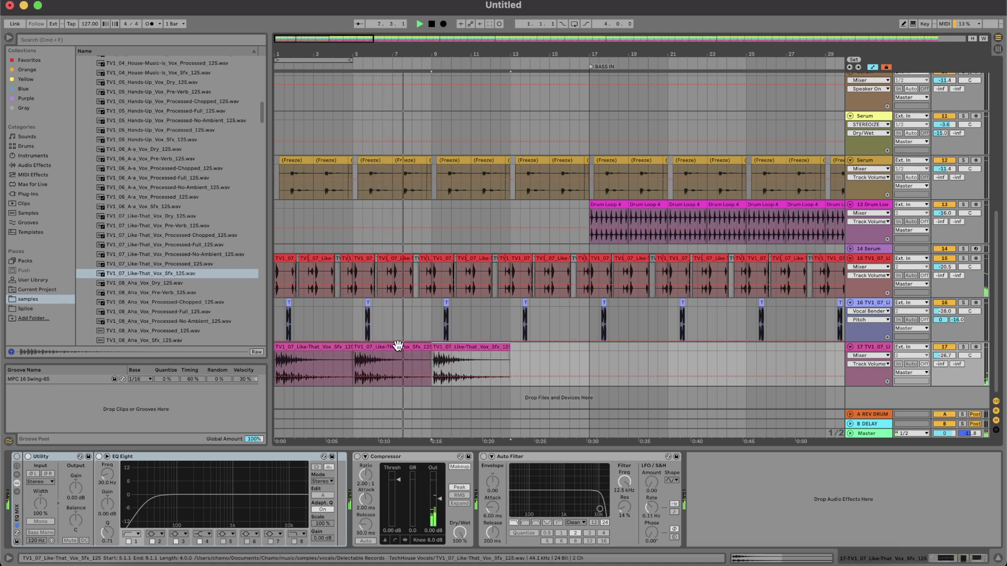
# Step: Play from the start and trim the track 15 chopped vocal clips starting in bars 2 and 6 to end just after bars 3 and 7 begin
pyautogui.click(292, 259)
pyautogui.press('space')
pyautogui.press('space')
pyautogui.moveTo(326, 258); pyautogui.dragTo(308, 258)
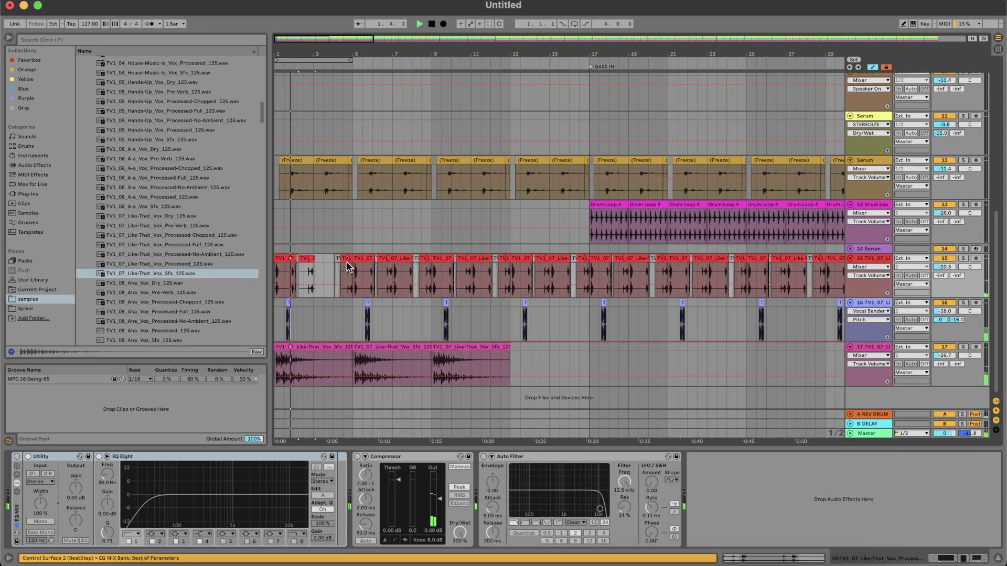
pyautogui.moveTo(405, 257); pyautogui.dragTo(389, 258)
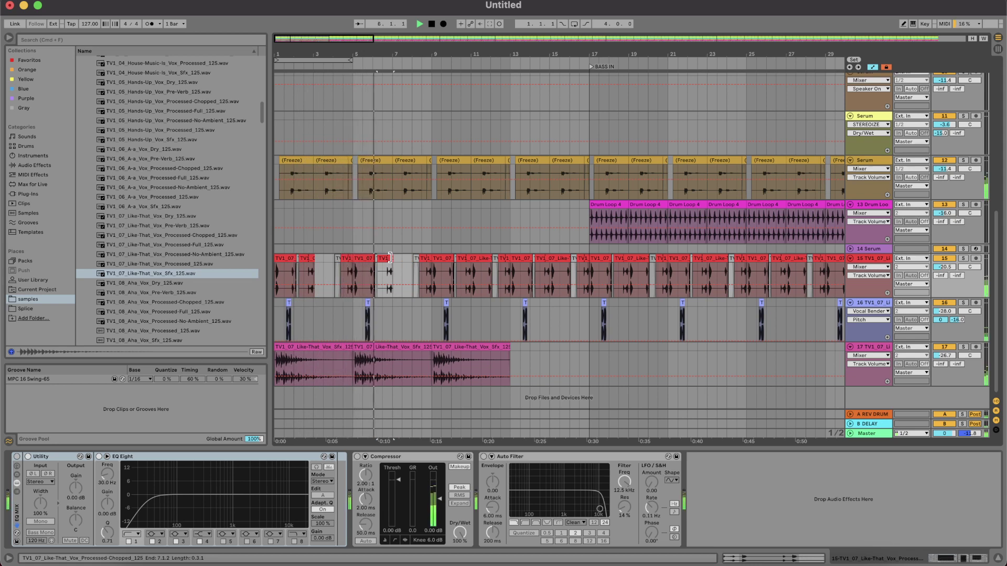
# Step: Show track 16's B-DELAY send automation and ramp the send up across the vocal clip in bar 9
pyautogui.click(957, 320)
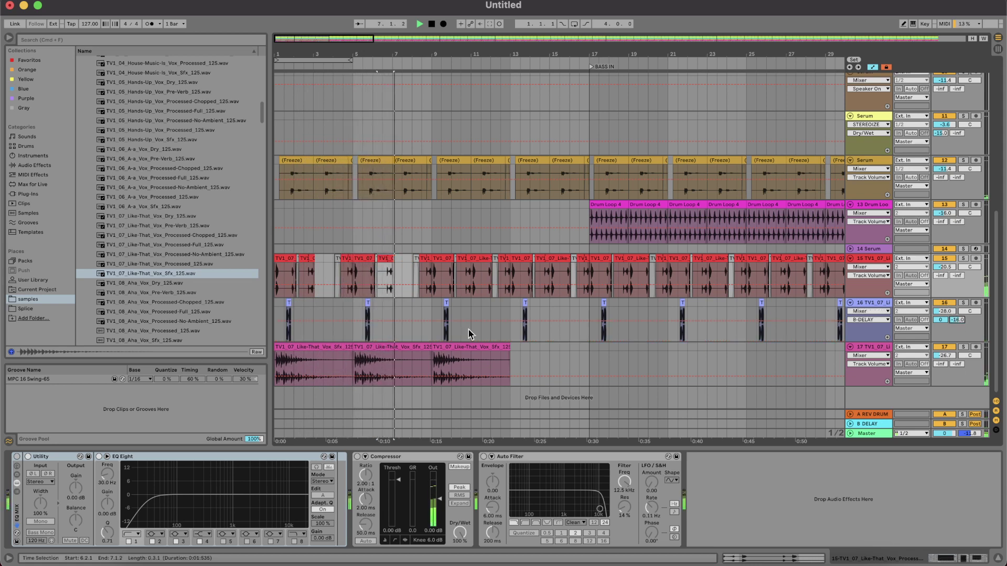
pyautogui.scroll(6, 426, 313)
pyautogui.scroll(1, 522, 331)
pyautogui.click(538, 321)
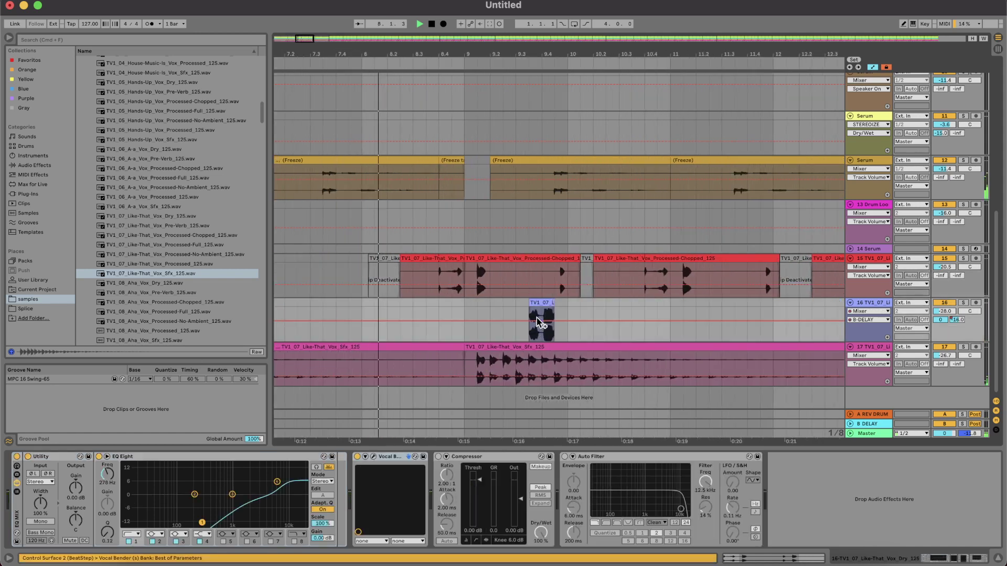
pyautogui.moveTo(551, 320); pyautogui.dragTo(551, 309)
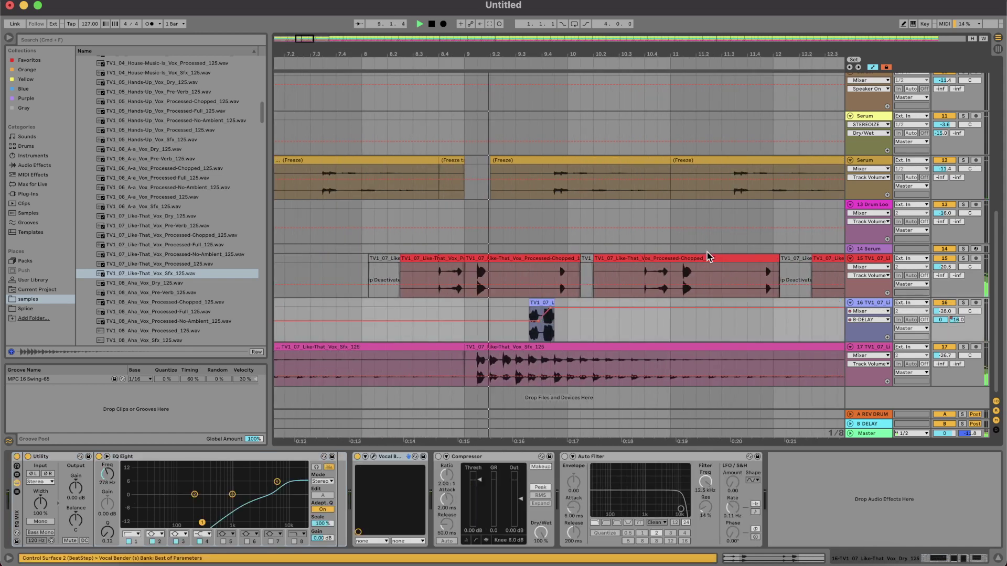
# Step: Trim the track 15 vocal clip in bar 10 to end near bar 11, and ramp track 16's delay send down from about bar 12 to 14
pyautogui.click(771, 258)
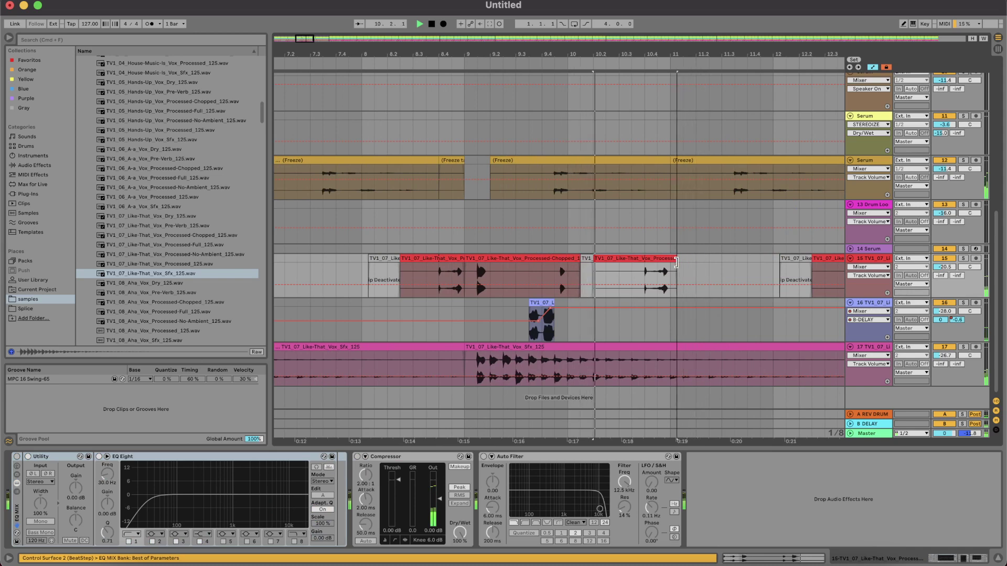
pyautogui.scroll(-5, 678, 266)
pyautogui.hscroll(3, 679, 266)
pyautogui.click(494, 308)
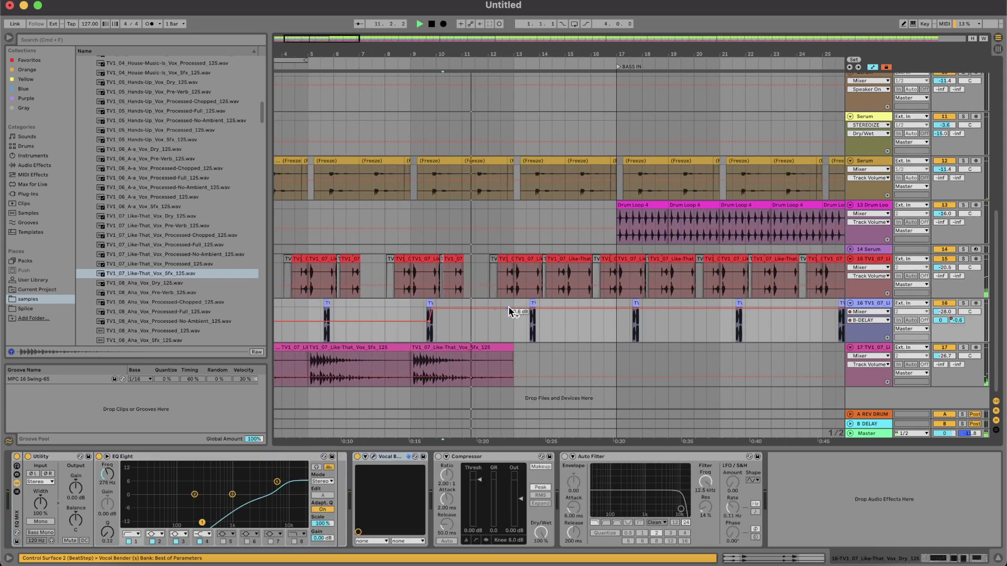
pyautogui.moveTo(516, 313); pyautogui.dragTo(540, 318)
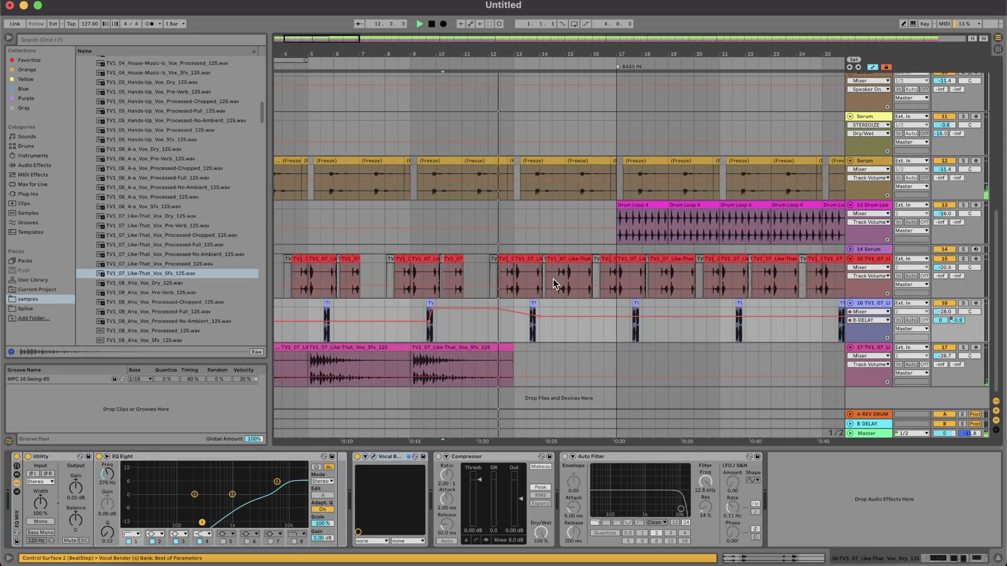
# Step: Duplicate the last Sfx clip on track 17 to fill bars 13 to 17
pyautogui.click(480, 345)
pyautogui.hscroll(5, 479, 346)
pyautogui.scroll(10, 479, 345)
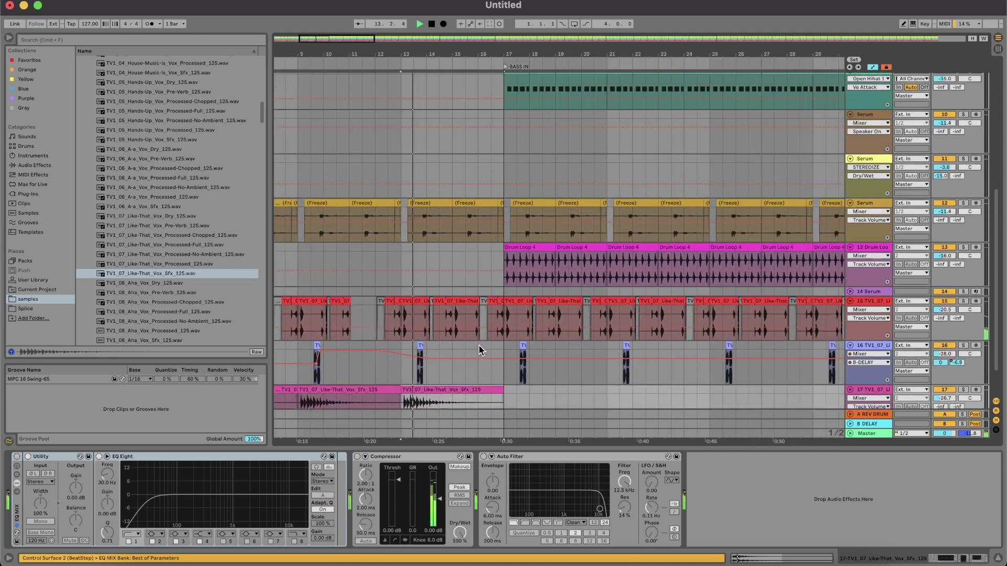
# Step: Trim the track 4 clap clip before the BASS IN marker to end at 15.3, leaving a gap up to bar 17
pyautogui.hscroll(-4, 423, 264)
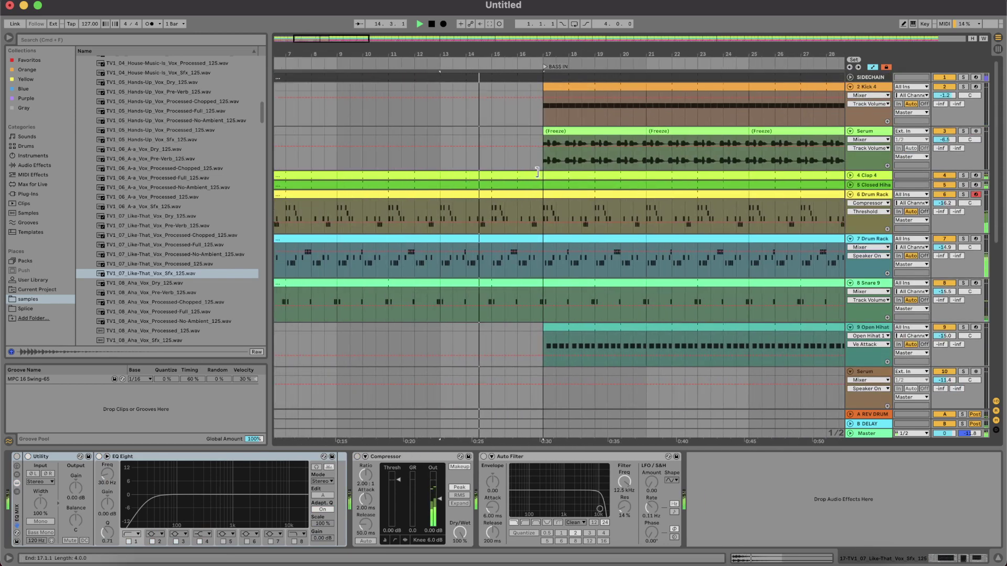
pyautogui.click(514, 174)
pyautogui.moveTo(514, 172); pyautogui.dragTo(509, 172)
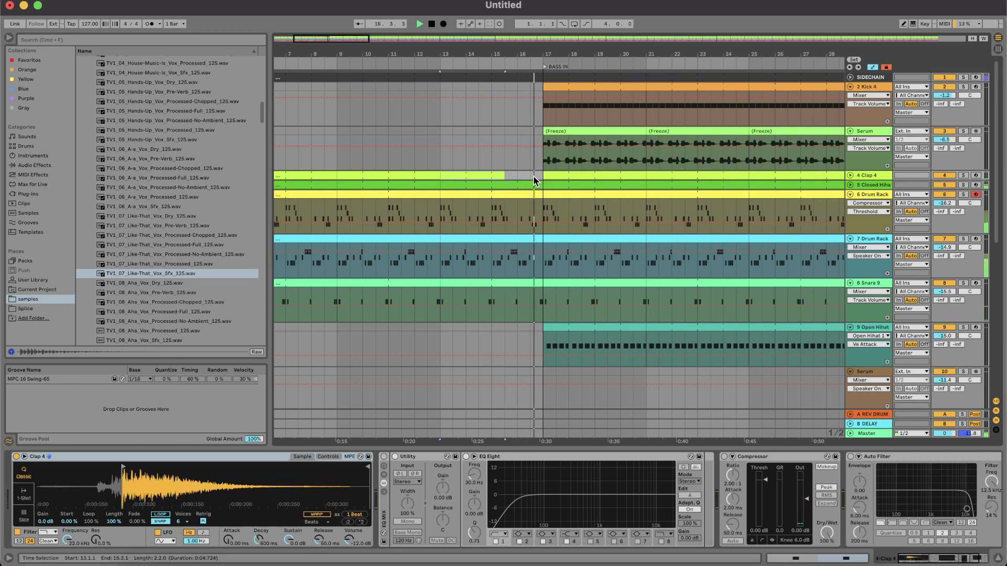
pyautogui.press('w')
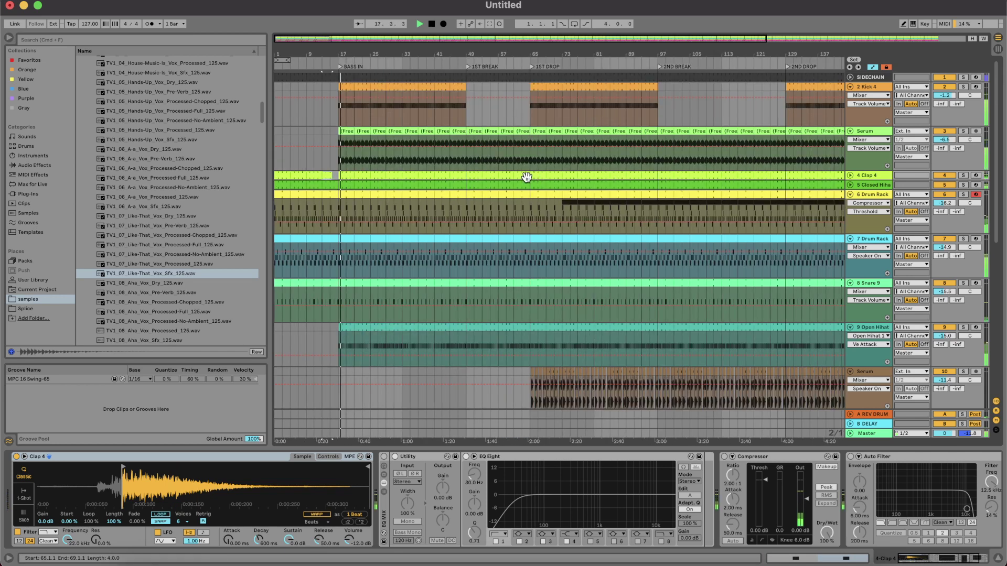
pyautogui.click(331, 135)
pyautogui.scroll(5, 331, 135)
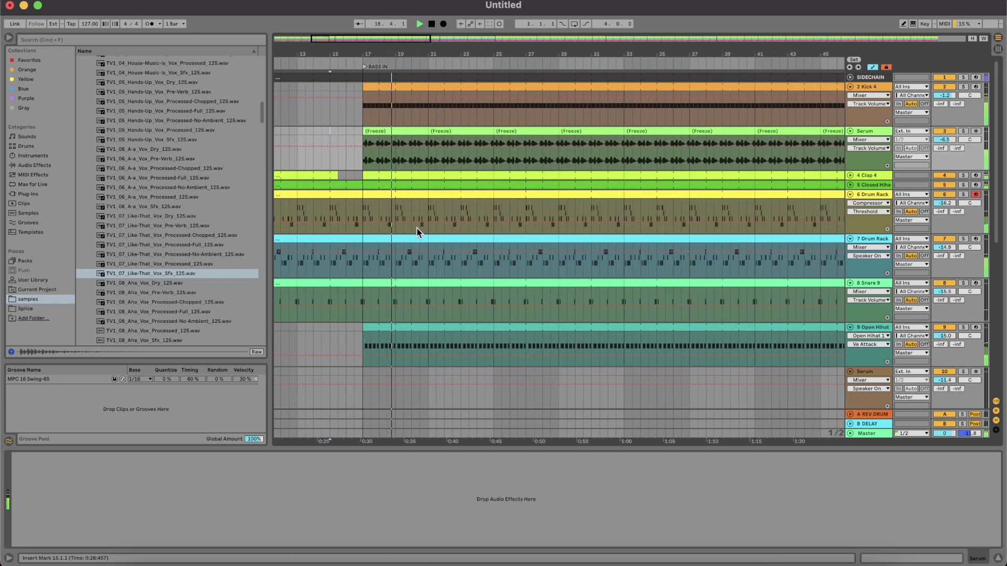
pyautogui.scroll(-6, 417, 228)
pyautogui.scroll(-5, 417, 228)
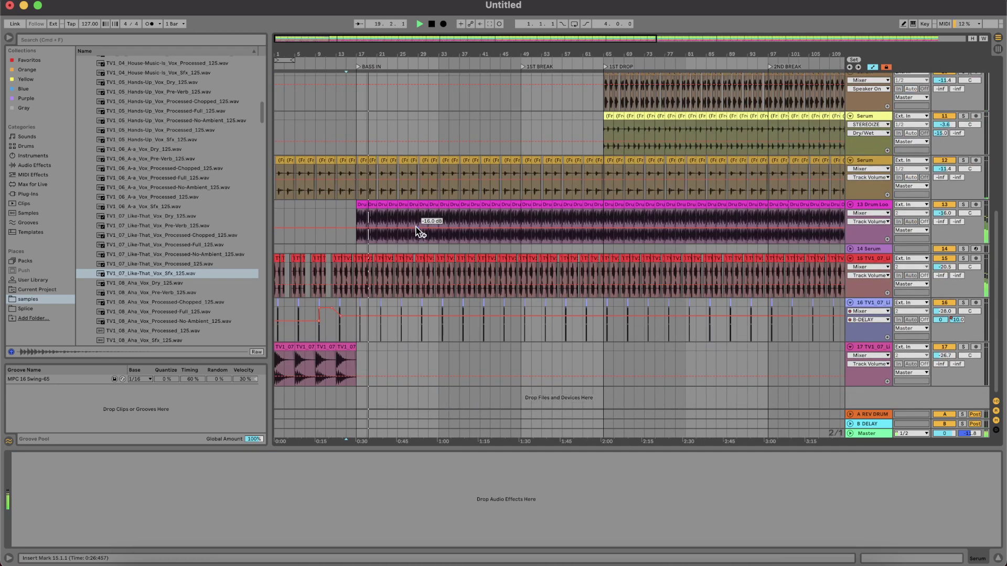
# Step: Delete the drum loop clips on track 13 from bar 17 to bar 25
pyautogui.click(351, 209)
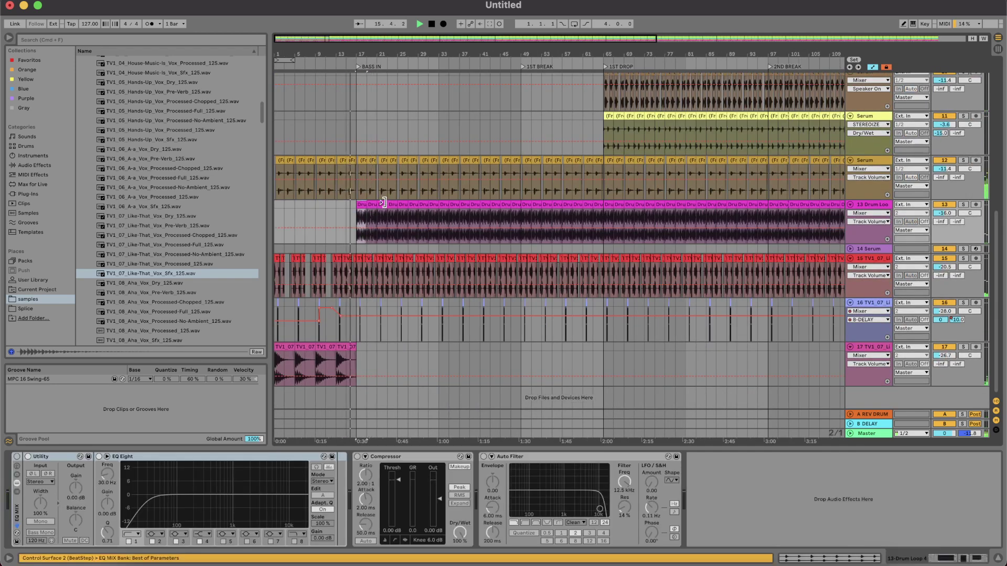
pyautogui.keyDown('shift'); pyautogui.click(384, 203); pyautogui.keyUp('shift')
pyautogui.keyDown('shift'); pyautogui.click(394, 203); pyautogui.keyUp('shift')
pyautogui.press('Delete')
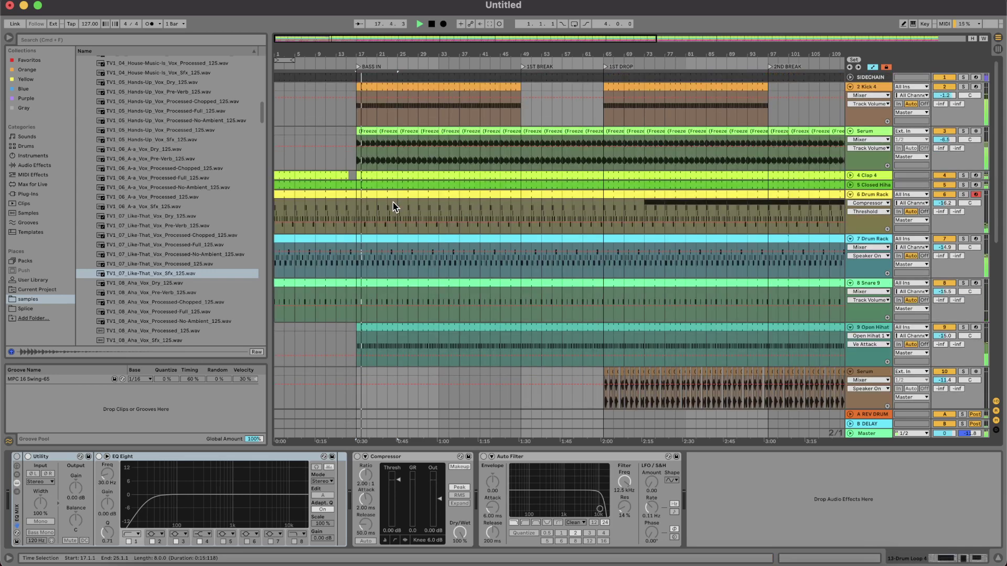
# Step: Duplicate track 16's two-bar section starting at bar 17 repeatedly so the vocal recurs every two bars up to bar 27
pyautogui.scroll(-10, 393, 204)
pyautogui.scroll(6, 365, 318)
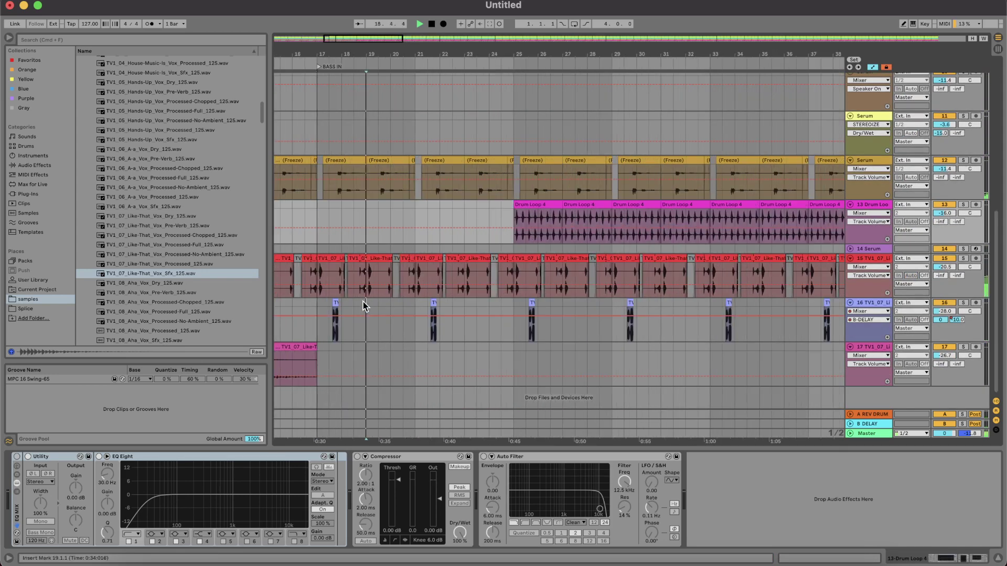
pyautogui.moveTo(363, 301); pyautogui.dragTo(320, 301)
pyautogui.press('super+d')
pyautogui.press('super+d')
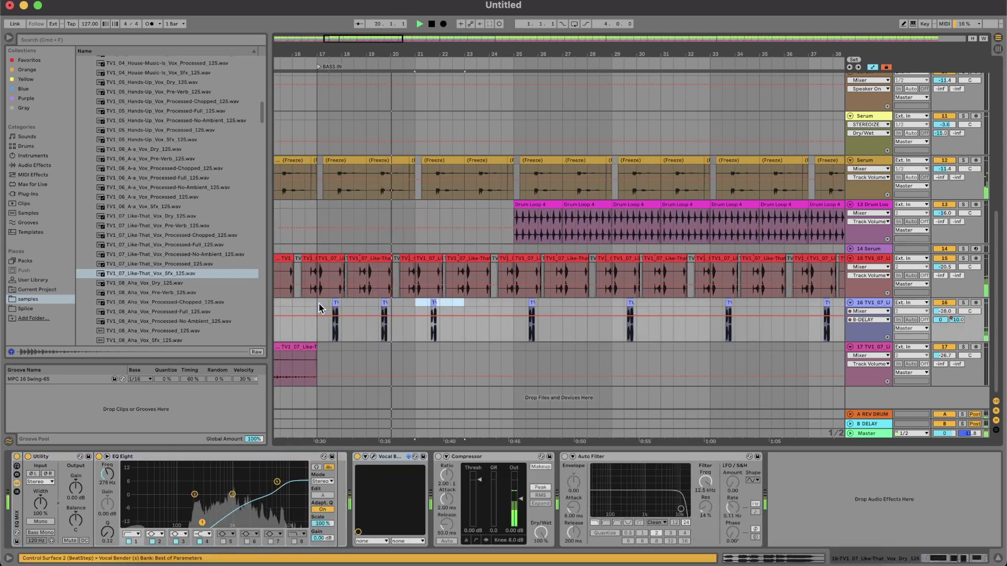
pyautogui.press('super+d')
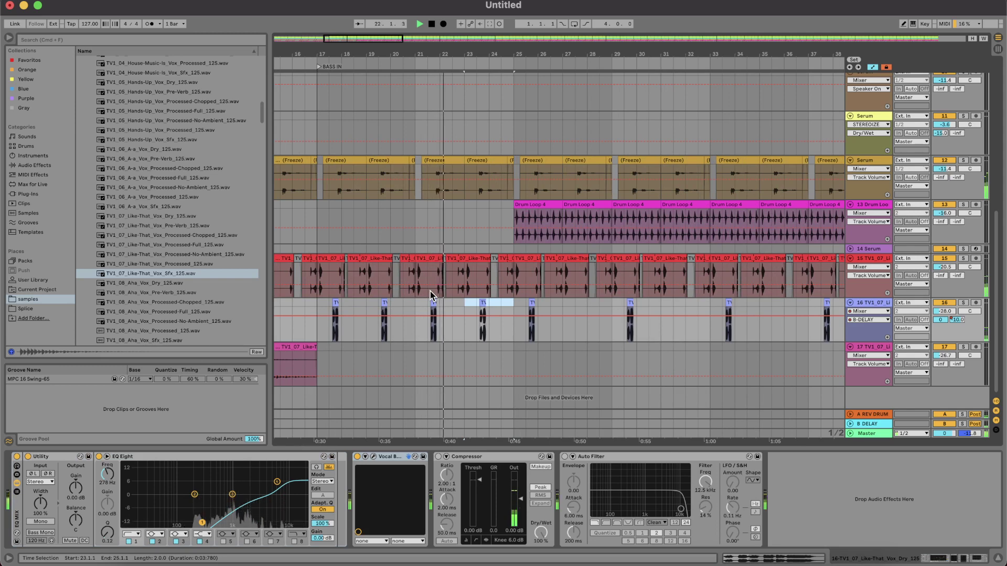
pyautogui.press('super+d')
pyautogui.press('-')
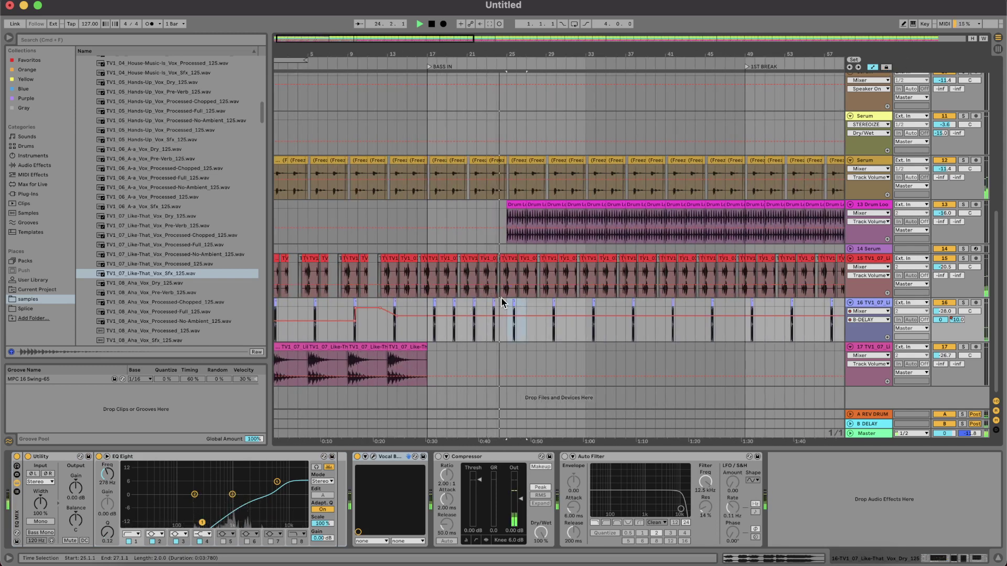
pyautogui.moveTo(499, 303); pyautogui.dragTo(426, 303)
pyautogui.press('z')
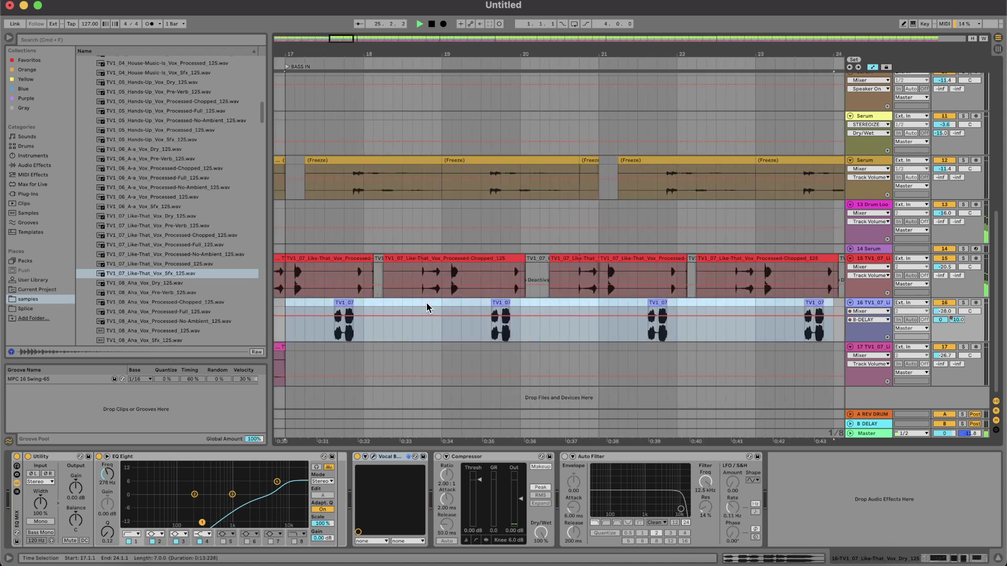
pyautogui.press('x')
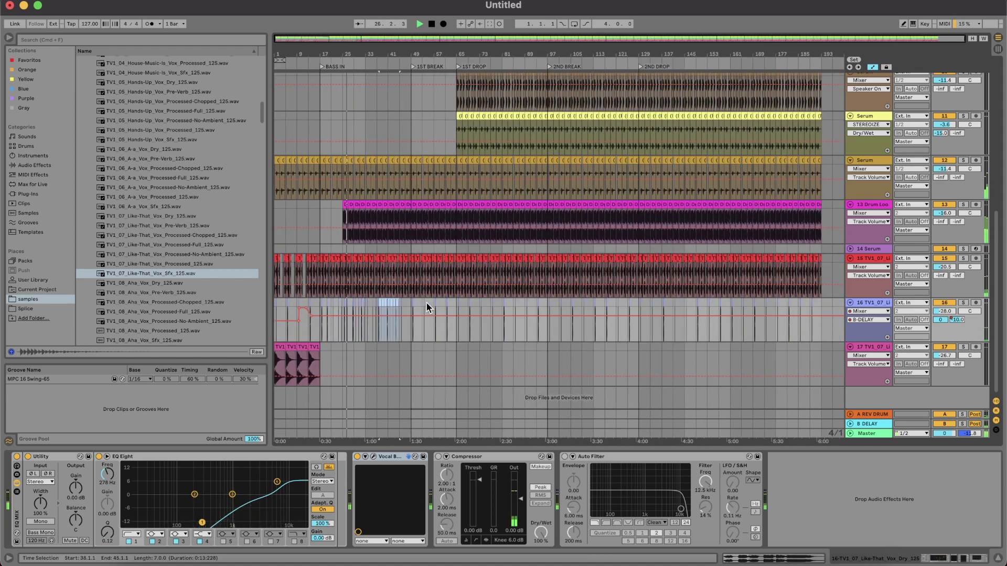
pyautogui.scroll(5, 368, 310)
pyautogui.press('super+z')
pyautogui.hscroll(-4, 369, 310)
pyautogui.press('super+z')
pyautogui.press('super+z')
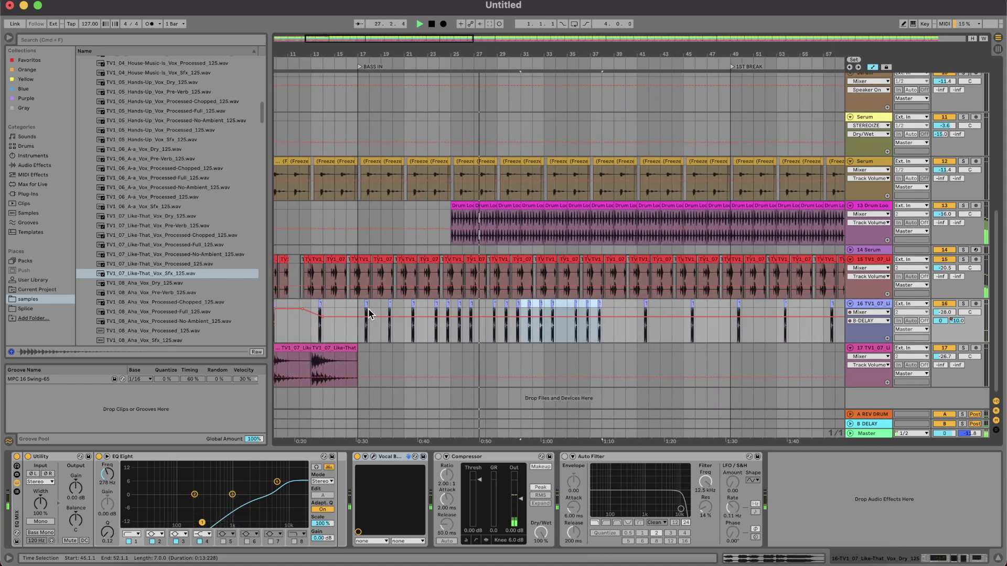
pyautogui.press('super+z')
pyautogui.hscroll(-3, 447, 311)
pyautogui.scroll(-3, 448, 310)
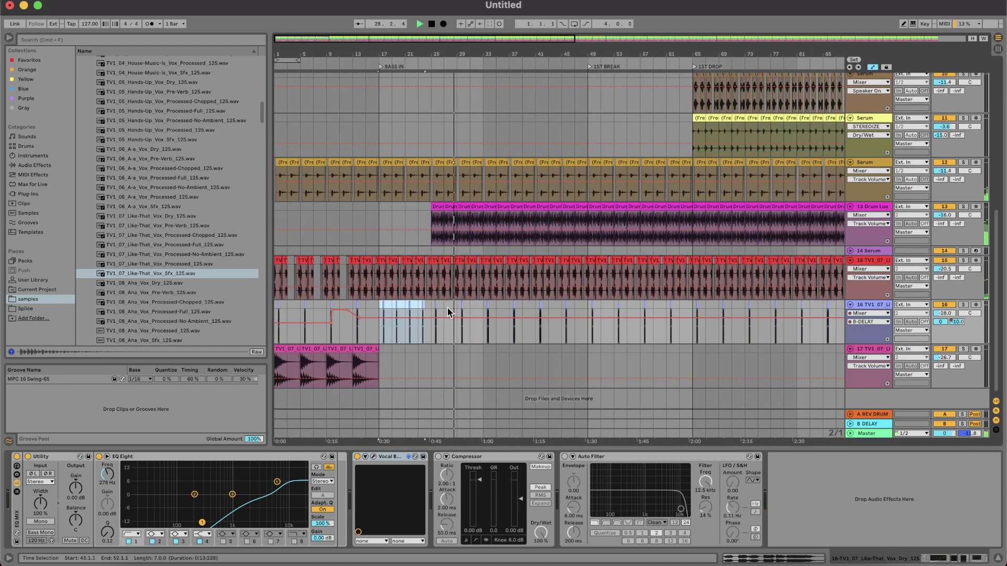
# Step: Duplicate track 16's vocal section from bars 17 to 25 repeatedly up to the 1ST BREAK marker at bar 49
pyautogui.press('super+d')
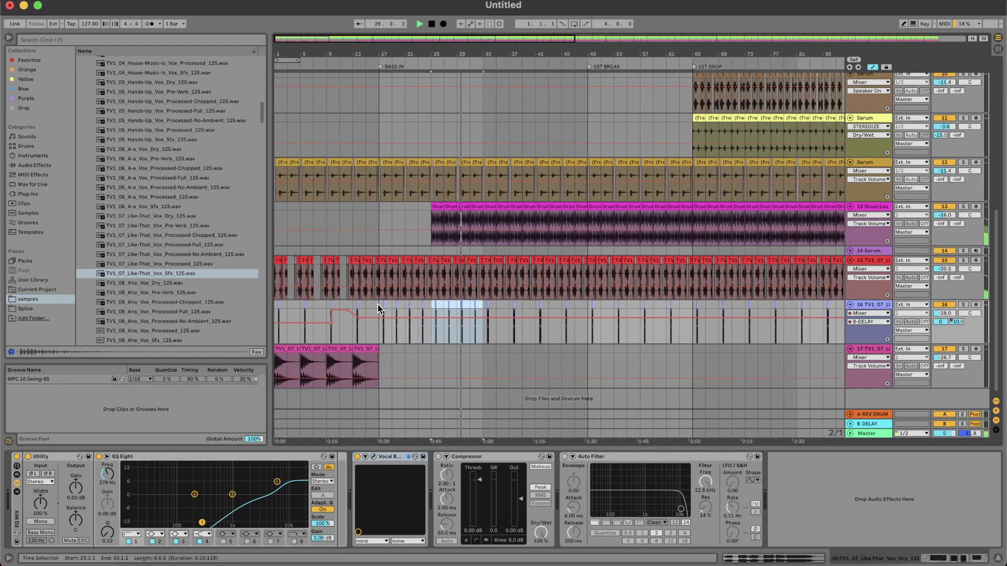
pyautogui.press('super+d')
pyautogui.press('super+d')
pyautogui.press('super+d')
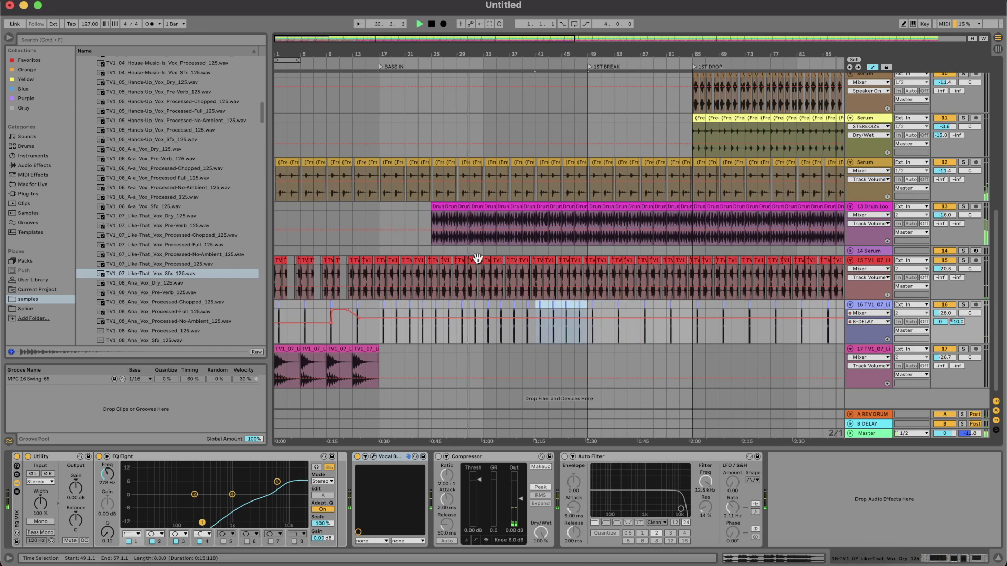
# Step: Add the TV1_07_Like-That_Vox_Pre-Verb_125.wav sample on a new audio track from bar 47 to 51, across the 1ST BREAK marker
pyautogui.scroll(6, 646, 272)
pyautogui.scroll(-9, 575, 249)
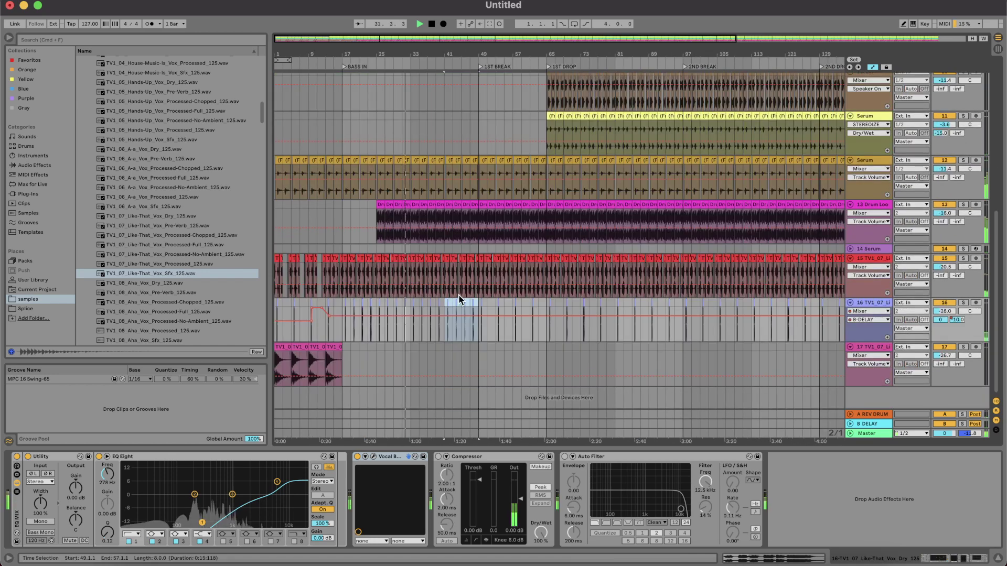
pyautogui.scroll(6, 460, 291)
pyautogui.scroll(-6, 346, 255)
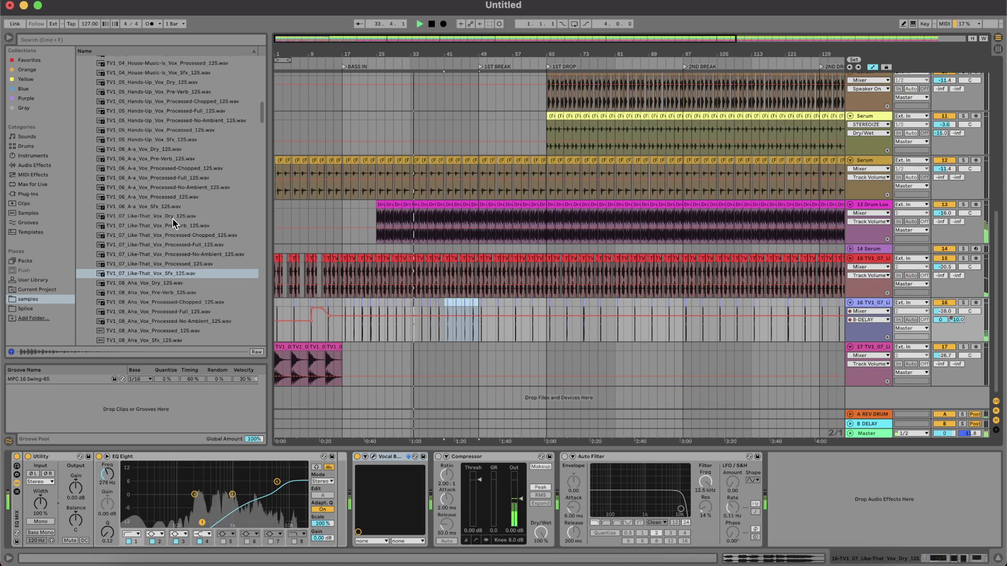
pyautogui.click(160, 225)
pyautogui.moveTo(155, 228); pyautogui.dragTo(471, 396)
pyautogui.scroll(6, 477, 395)
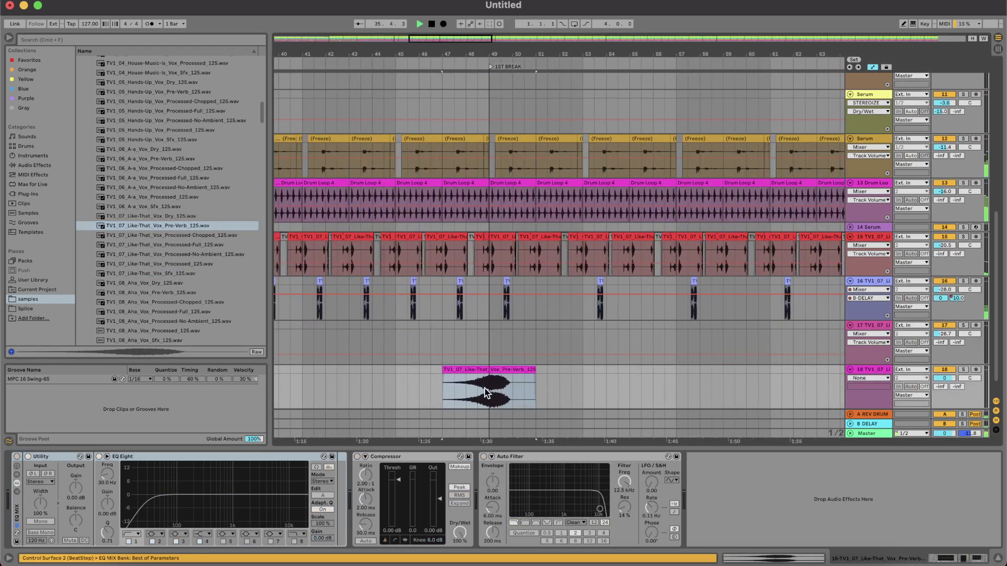
# Step: Audition the Like-That samples from Processed-Chopped through Sfx, and TV1_08_Aha_Vox_Dry_125.wav
pyautogui.click(191, 235)
pyautogui.scroll(-1, 184, 226)
pyautogui.click(182, 218)
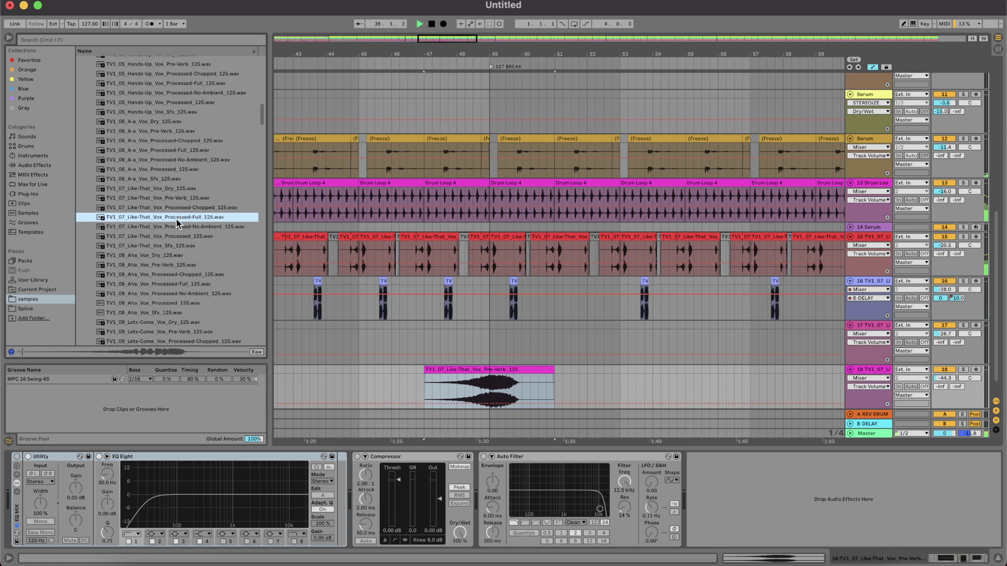
pyautogui.click(175, 227)
pyautogui.click(172, 237)
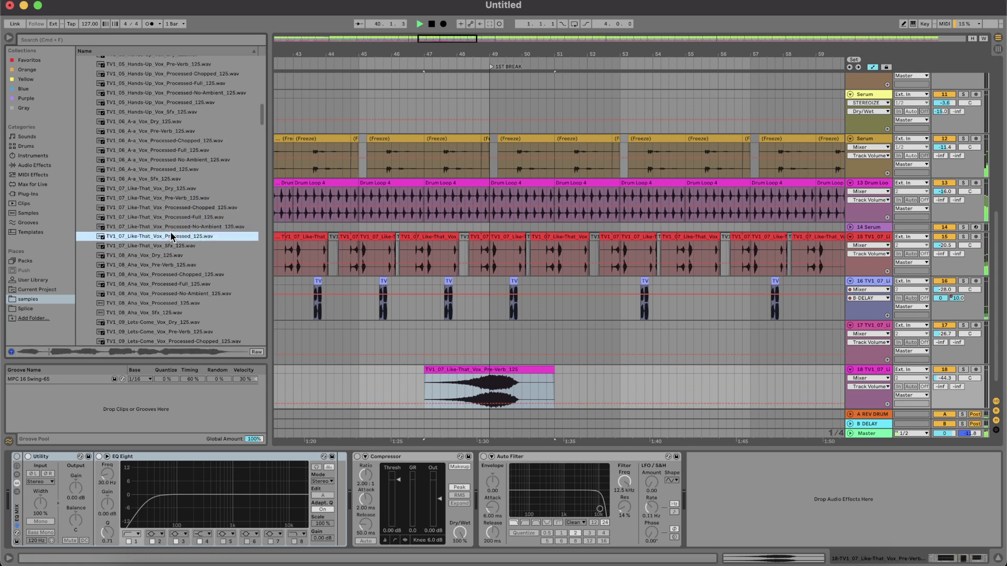
pyautogui.click(171, 245)
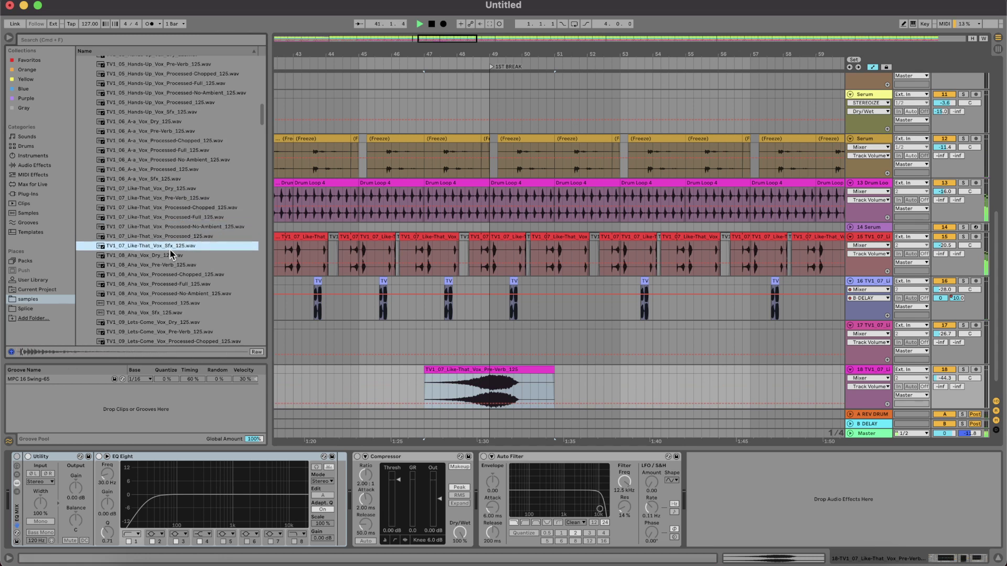
pyautogui.click(170, 255)
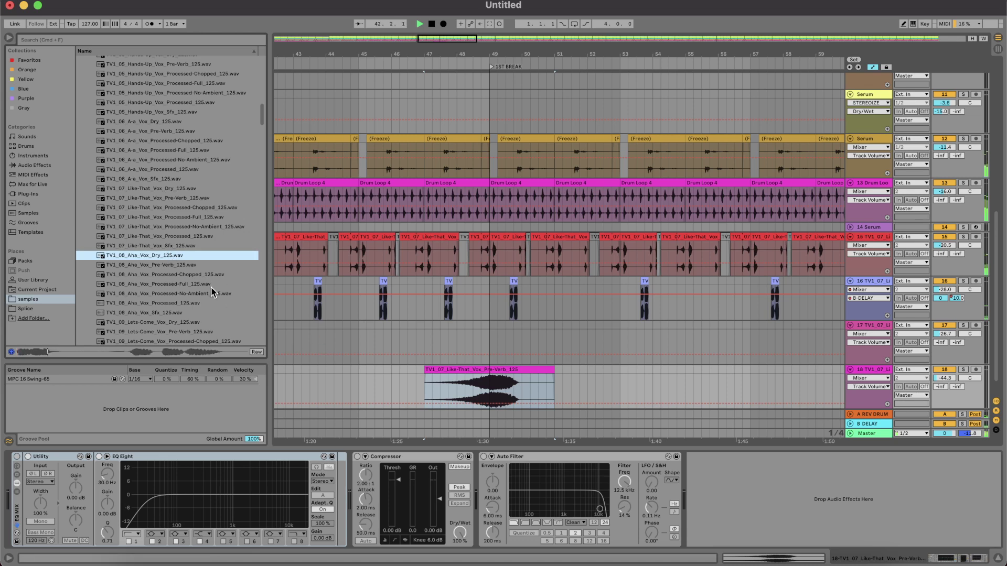
# Step: Start playback before bar 33 and add TV1_08_Aha_Vox_Dry_125.wav on a new audio track, ending at bar 35
pyautogui.scroll(-5, 485, 339)
pyautogui.hscroll(-2, 486, 339)
pyautogui.scroll(-1, 486, 339)
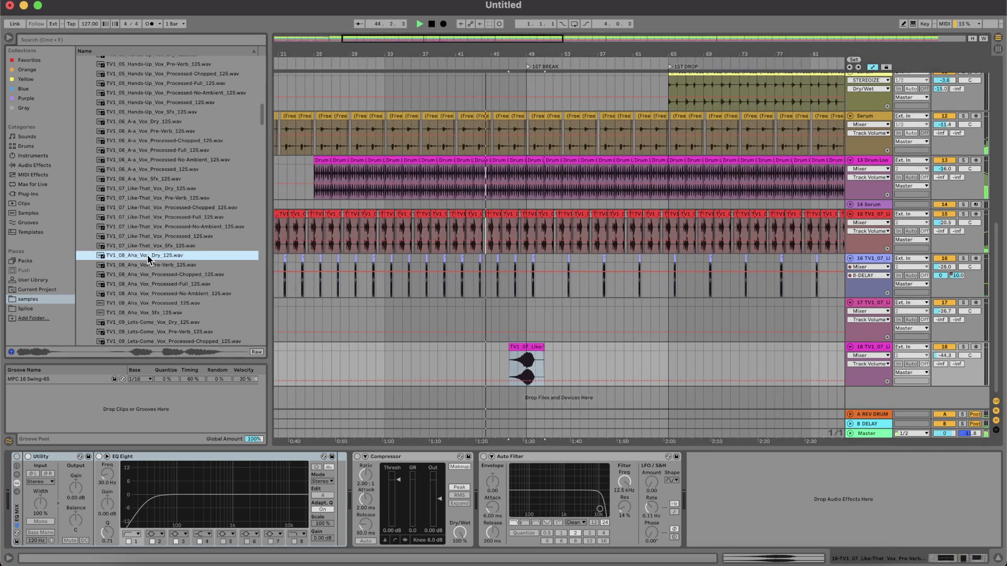
pyautogui.click(369, 309)
pyautogui.press('space')
pyautogui.moveTo(142, 257); pyautogui.dragTo(386, 390)
pyautogui.scroll(5, 413, 397)
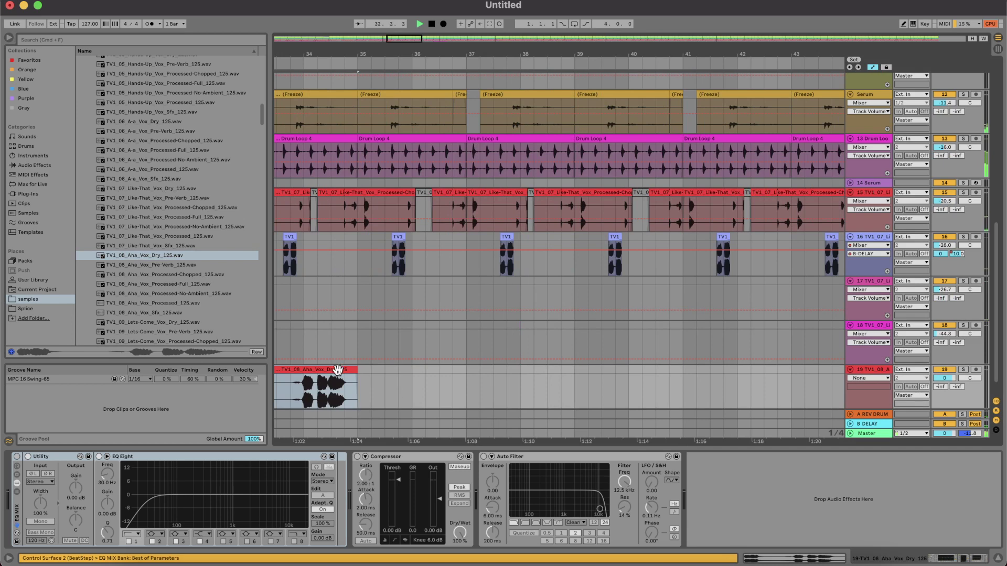
# Step: Move the Aha vocal clip on track 19 to start at 34.4.1 and lower the track volume to -15.6 dB
pyautogui.hscroll(-5, 337, 370)
pyautogui.scroll(-1, 338, 370)
pyautogui.click(310, 370)
pyautogui.press('space')
pyautogui.press('space')
pyautogui.moveTo(479, 347); pyautogui.dragTo(573, 349)
pyautogui.moveTo(944, 356); pyautogui.dragTo(944, 377)
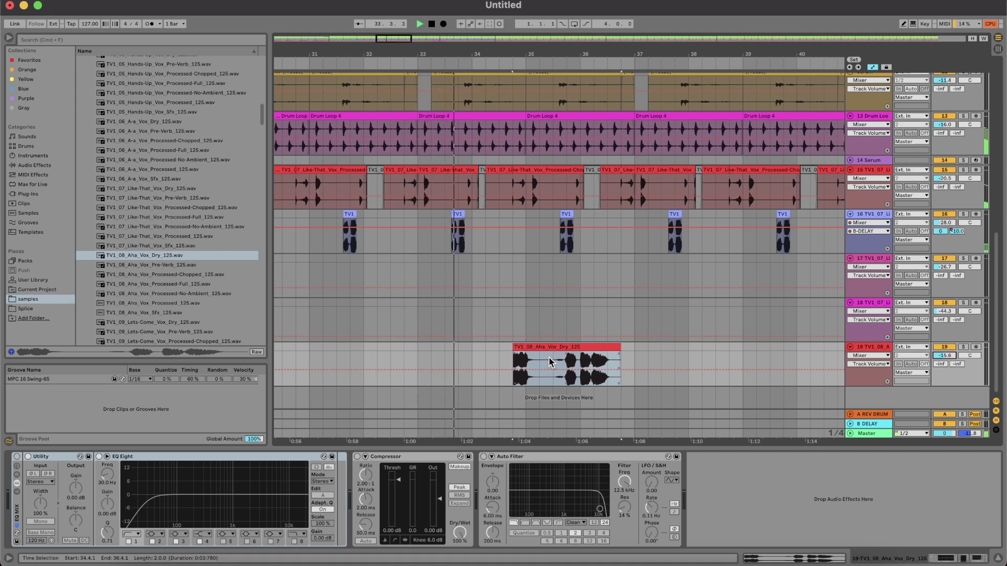
# Step: Shift the Aha vocal clip on track 19 to start at 34.3.3
pyautogui.moveTo(549, 360); pyautogui.dragTo(535, 359)
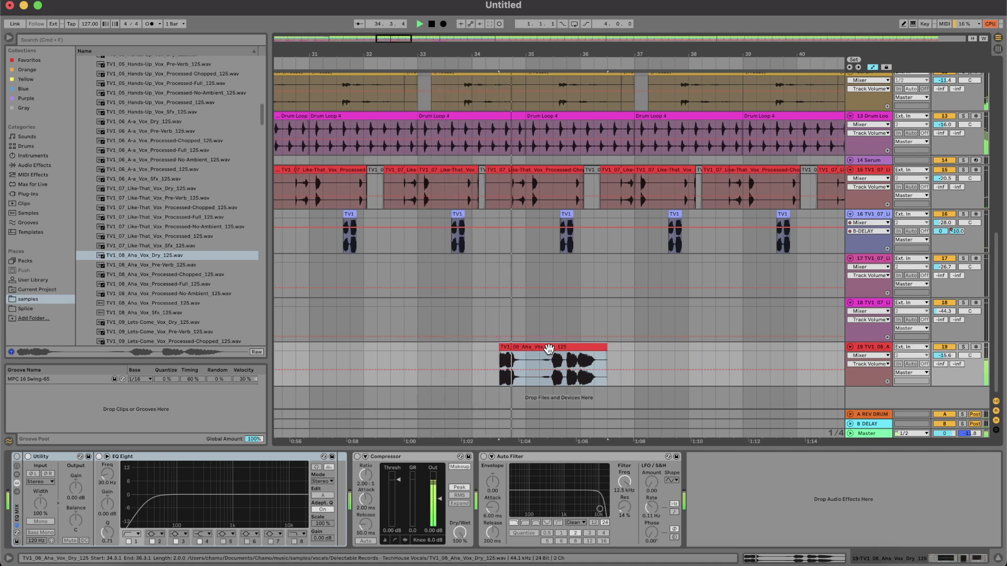
pyautogui.click(459, 356)
pyautogui.scroll(5, 479, 351)
pyautogui.click(540, 347)
pyautogui.press('Right')
pyautogui.press('Right')
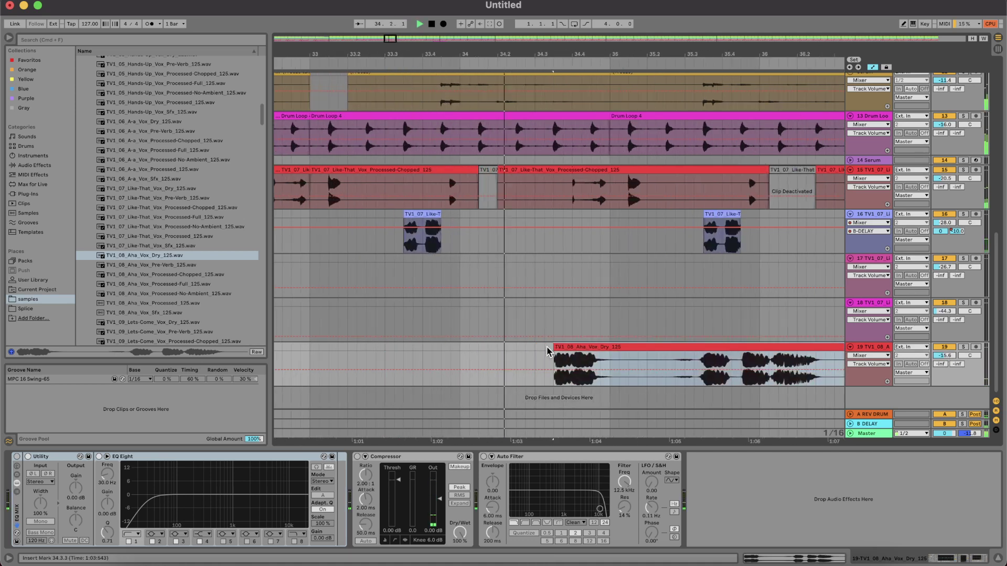
# Step: Lower track 19's volume to -23.3 dB and replay the section from about bar 32
pyautogui.scroll(-3, 414, 359)
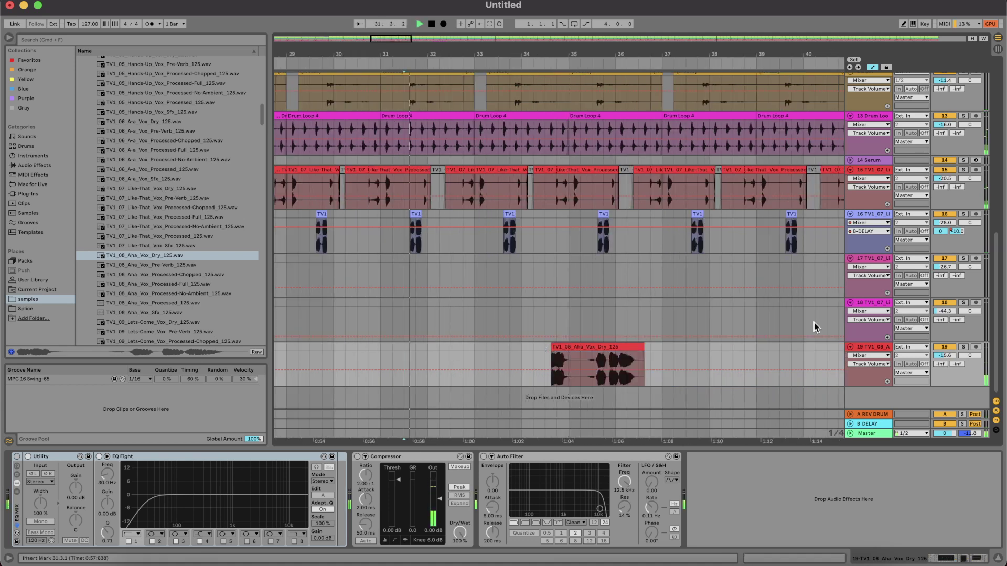
pyautogui.moveTo(950, 359); pyautogui.dragTo(949, 352)
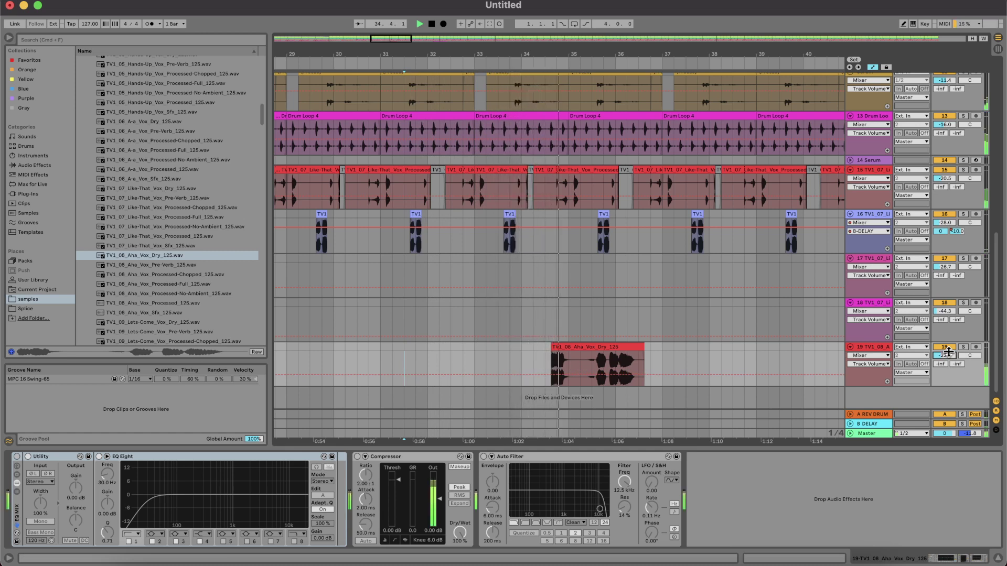
pyautogui.click(462, 348)
pyautogui.press('space')
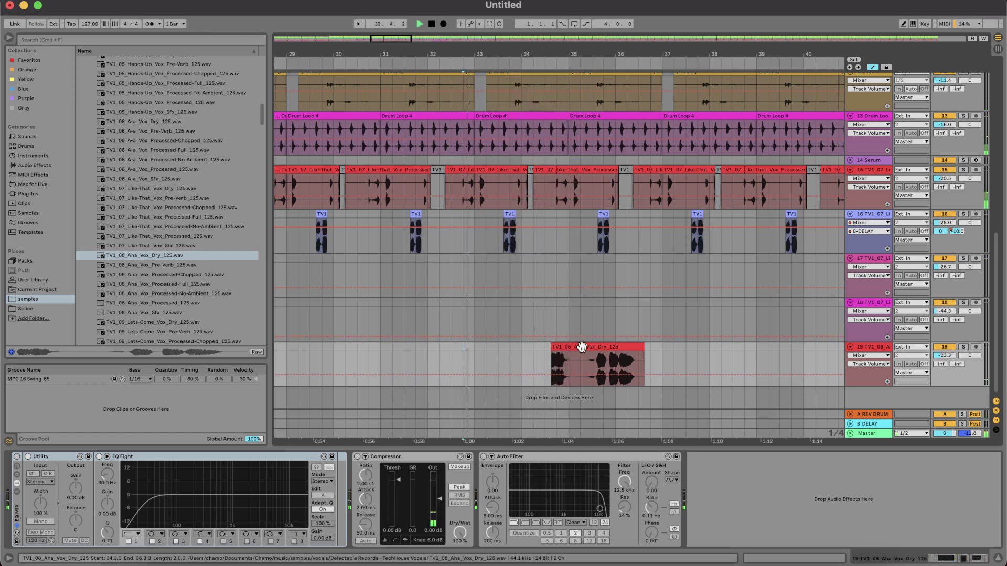
# Step: Nudge the Aha vocal clip on track 19 to start at 35.1.3 and replay the section from about bar 31
pyautogui.click(576, 347)
pyautogui.press('Right')
pyautogui.press('Right')
pyautogui.press('Right')
pyautogui.scroll(5, 573, 326)
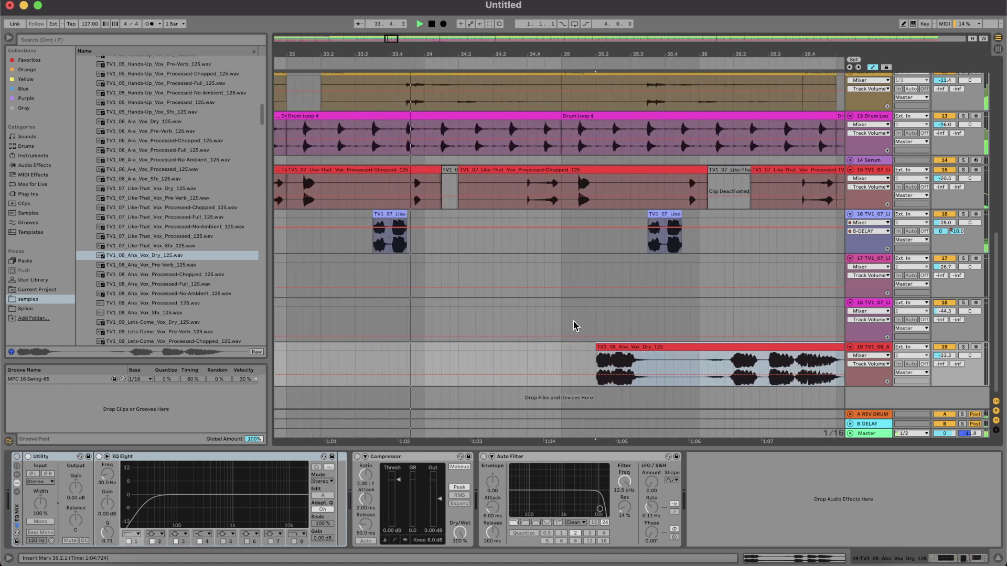
pyautogui.press('Left')
pyautogui.press('Left')
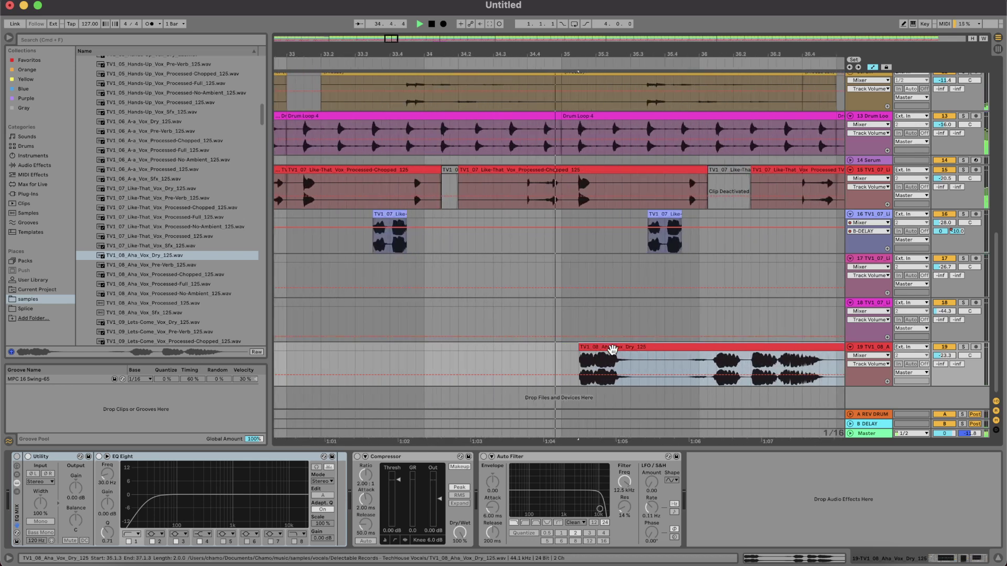
pyautogui.scroll(-7, 612, 349)
pyautogui.click(512, 320)
pyautogui.press('space')
pyautogui.press('space')
# Step: Deactivate the track 15 vocal from bar 35 to about 35.4, and trim the Aha clip on track 19 to end at 36.1.1
pyautogui.scroll(5, 629, 171)
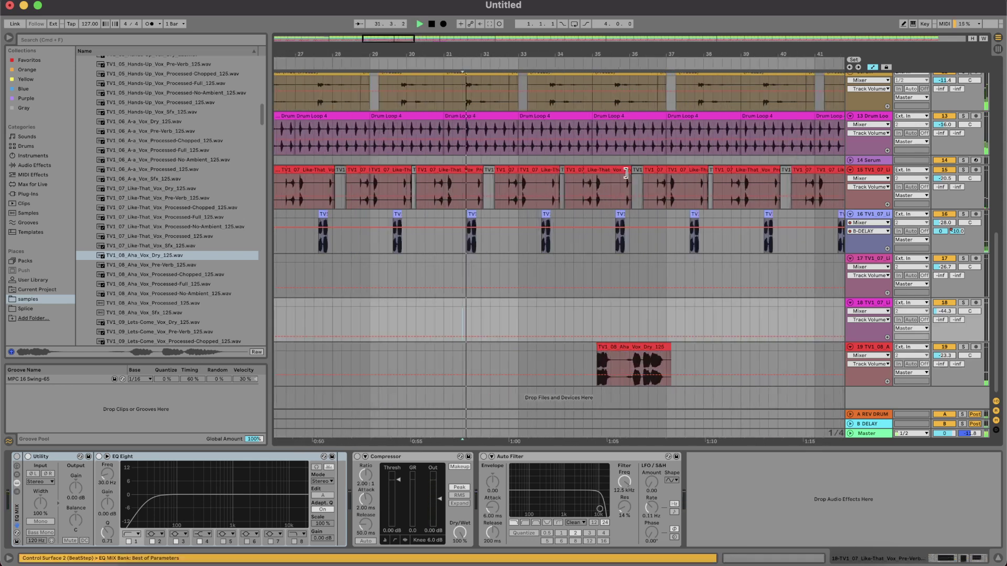
pyautogui.moveTo(606, 182); pyautogui.dragTo(552, 168)
pyautogui.press('0')
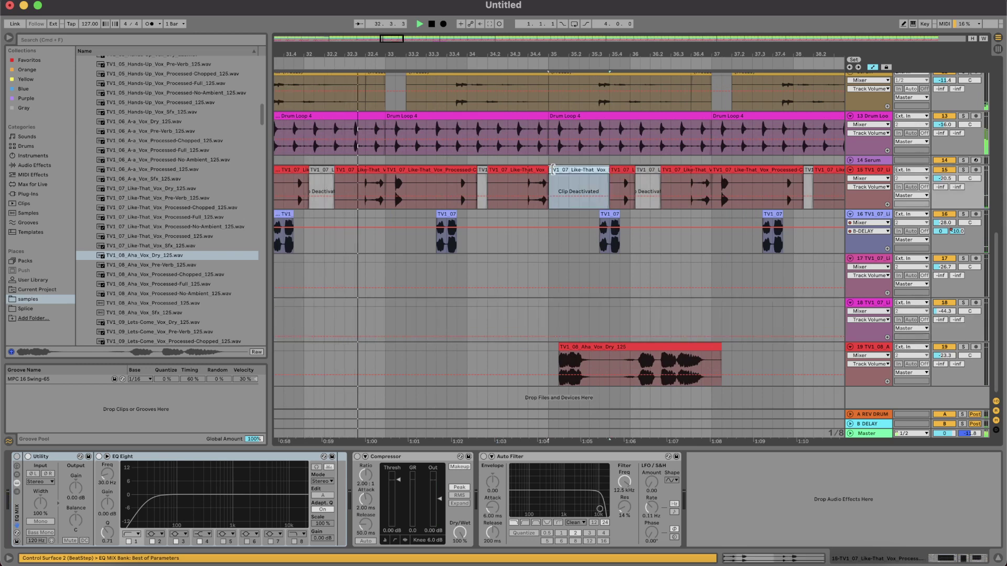
pyautogui.scroll(-4, 576, 243)
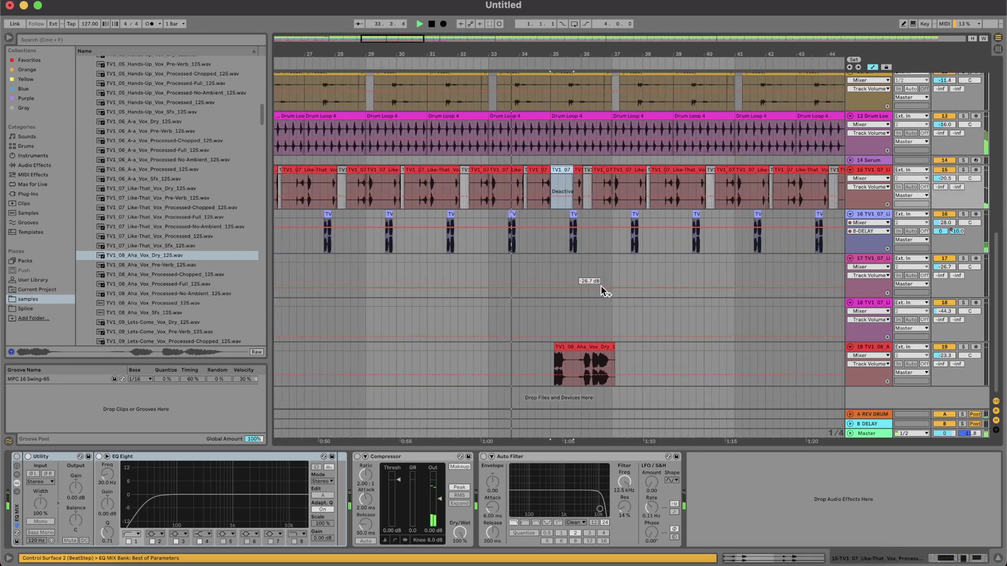
pyautogui.moveTo(575, 345); pyautogui.dragTo(541, 347)
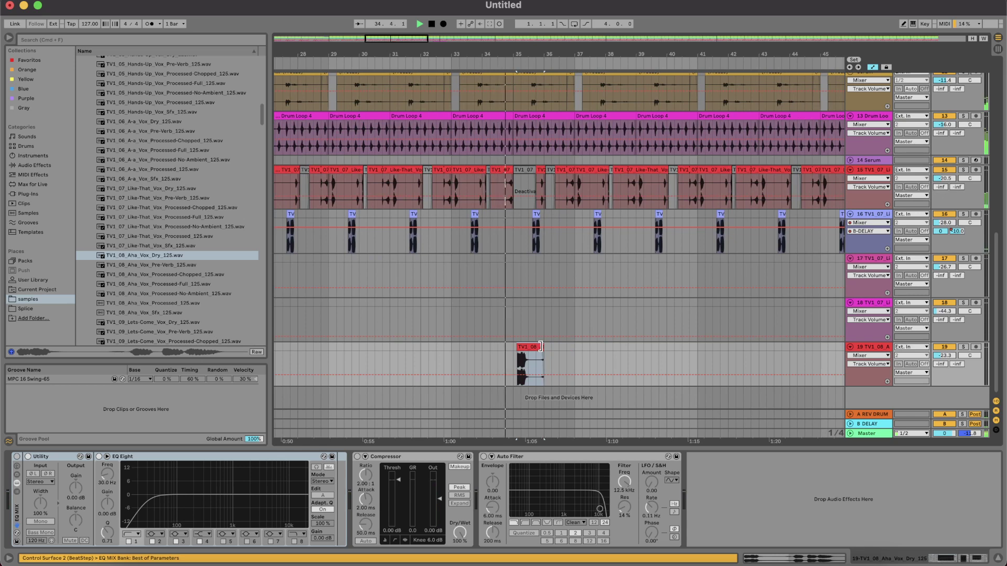
# Step: Duplicate the bar 33–37 vocals on tracks 15–19 four times up to bar 53, and delete track 18's extra clip at bars 51–53
pyautogui.scroll(-5, 583, 347)
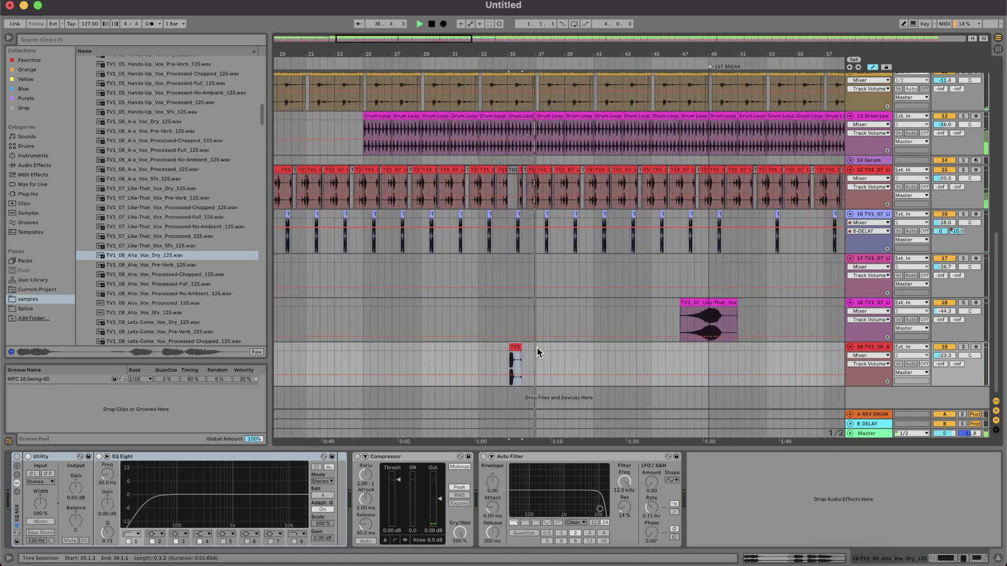
pyautogui.moveTo(536, 347); pyautogui.dragTo(481, 166)
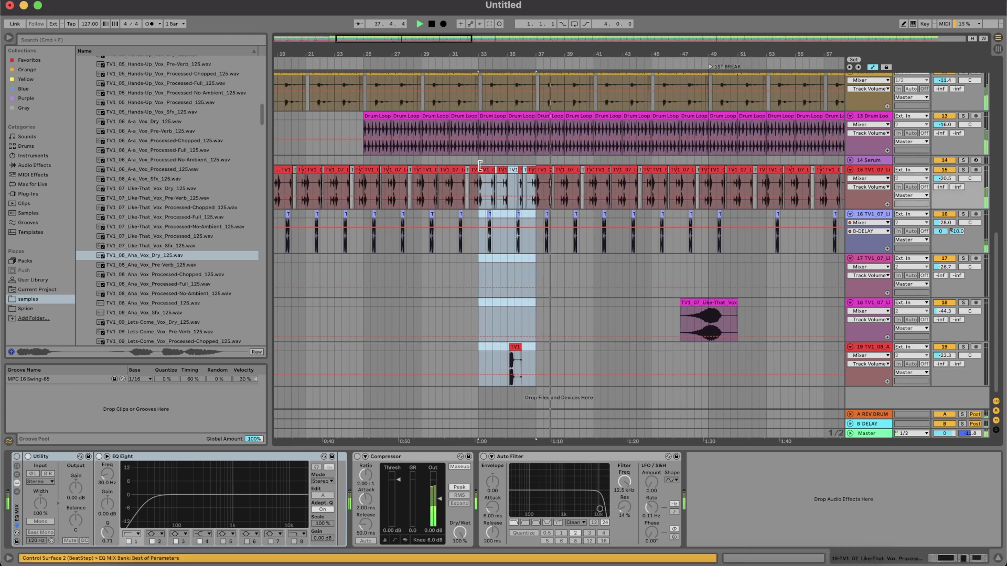
pyautogui.press('super+d')
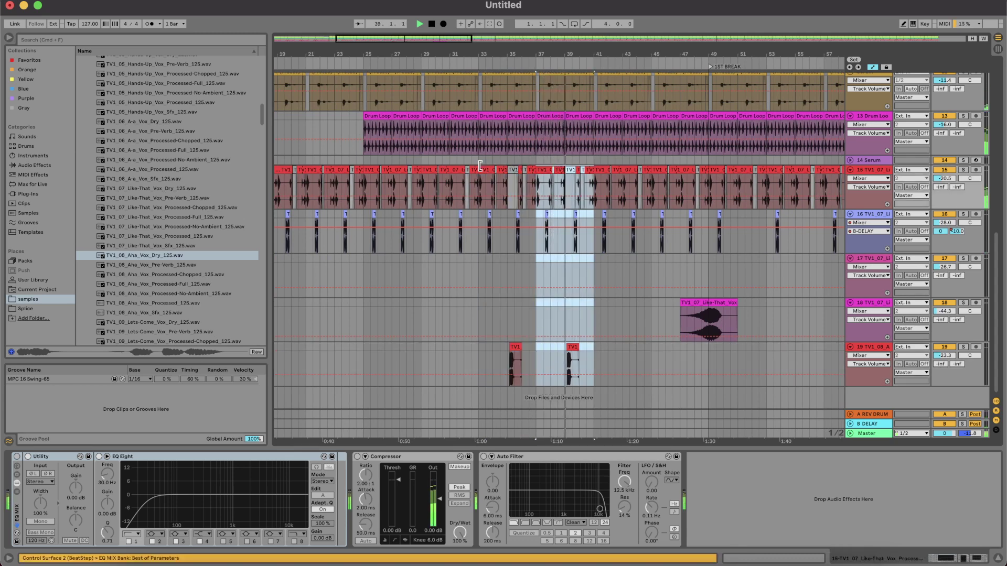
pyautogui.press('super+d')
pyautogui.press('super+d')
pyautogui.scroll(-7, 603, 227)
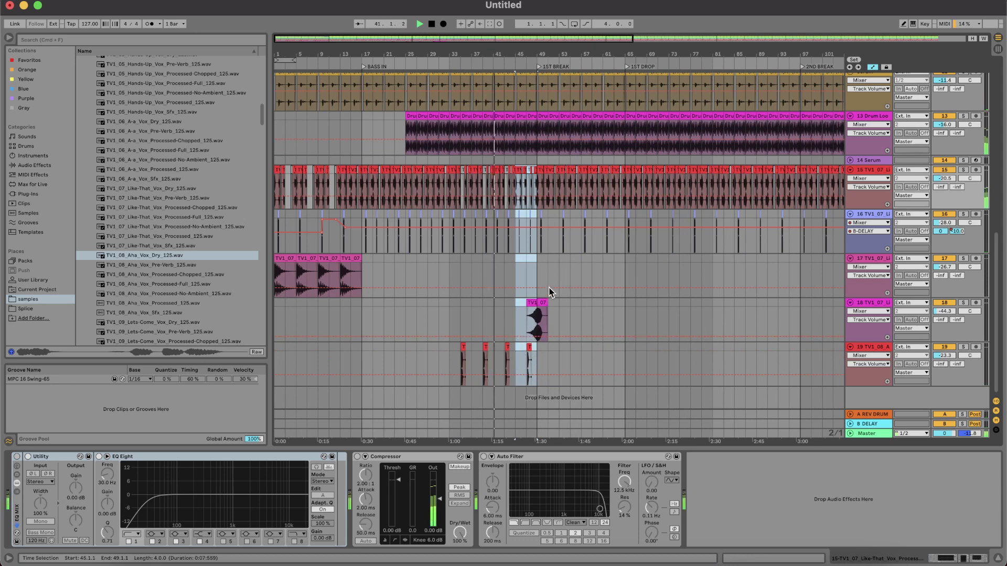
pyautogui.press('super+d')
pyautogui.click(530, 302)
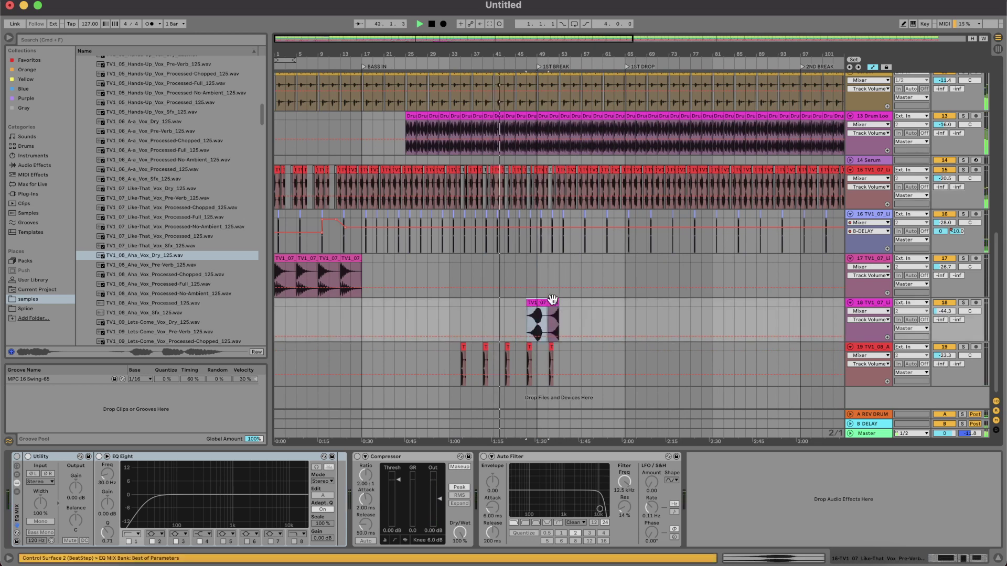
pyautogui.press('Delete')
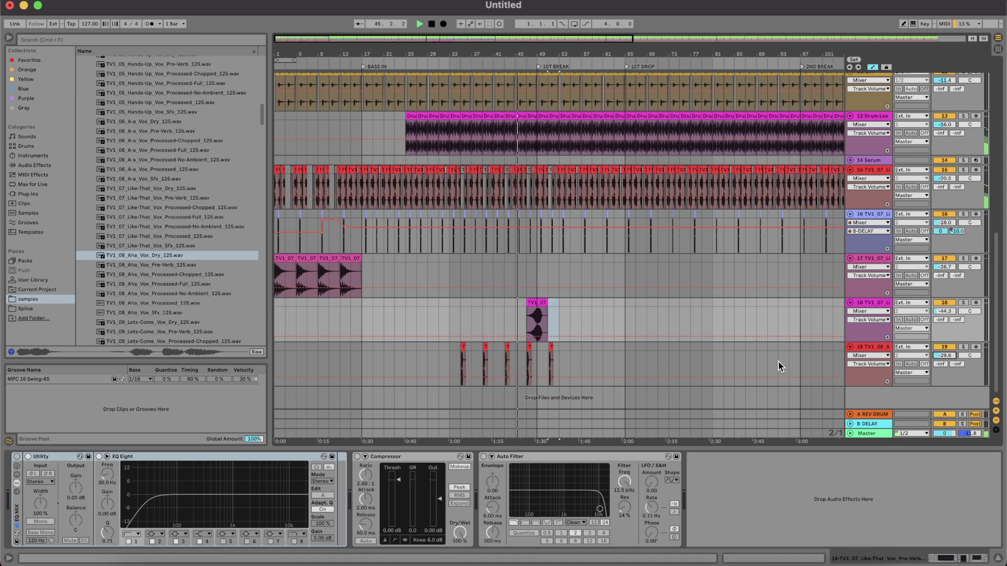
# Step: Set track 19's volume to -25.6 dB and track 18's to -22.3 dB, and replay the section from bar 45
pyautogui.scroll(10, 530, 167)
pyautogui.scroll(-10, 531, 166)
pyautogui.hscroll(2, 531, 142)
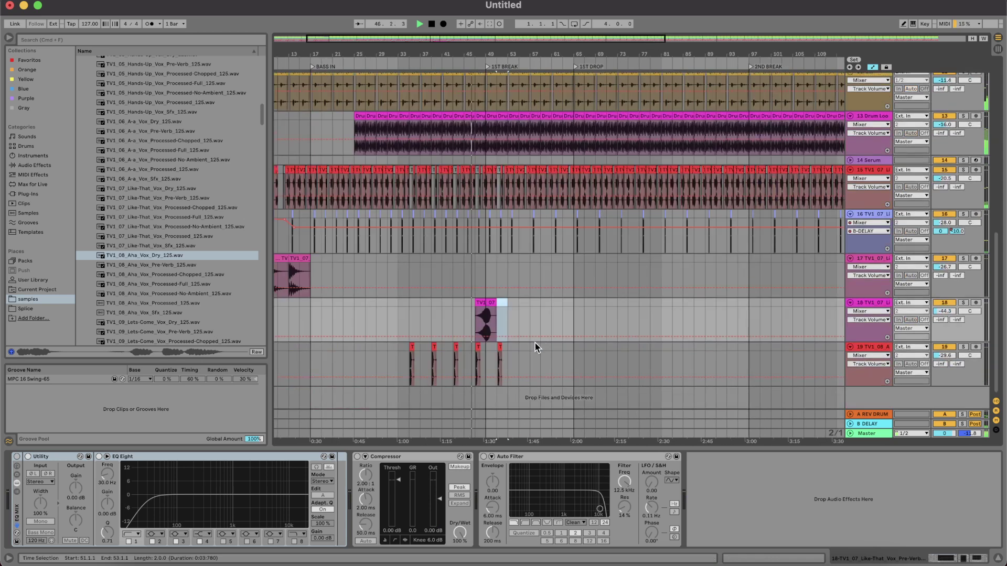
pyautogui.click(503, 356)
pyautogui.scroll(5, 504, 356)
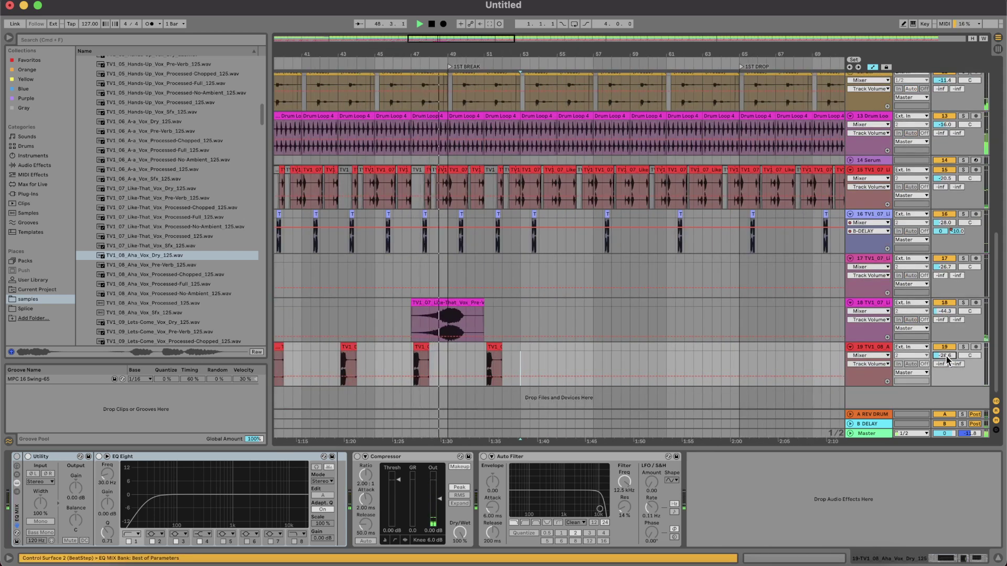
pyautogui.moveTo(961, 324); pyautogui.dragTo(960, 310)
pyautogui.click(376, 311)
pyautogui.press('space')
pyautogui.press('space')
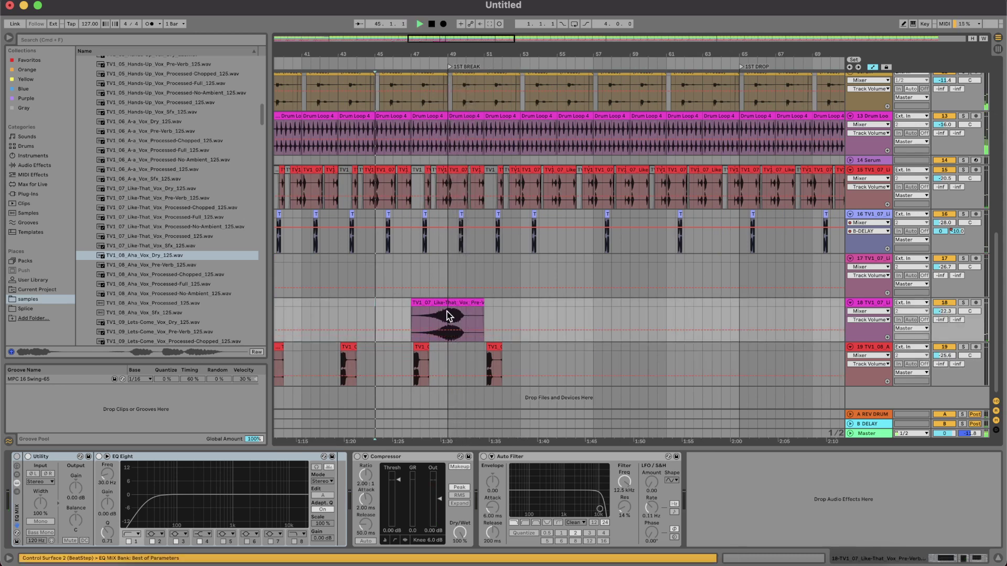
# Step: Add TV1_07_Like-That_Vox_Sfx_125.wav on a new track at 49.1.1, and play from just before the 1ST BREAK marker
pyautogui.hscroll(-3, 448, 313)
pyautogui.scroll(-5, 447, 311)
pyautogui.press('space')
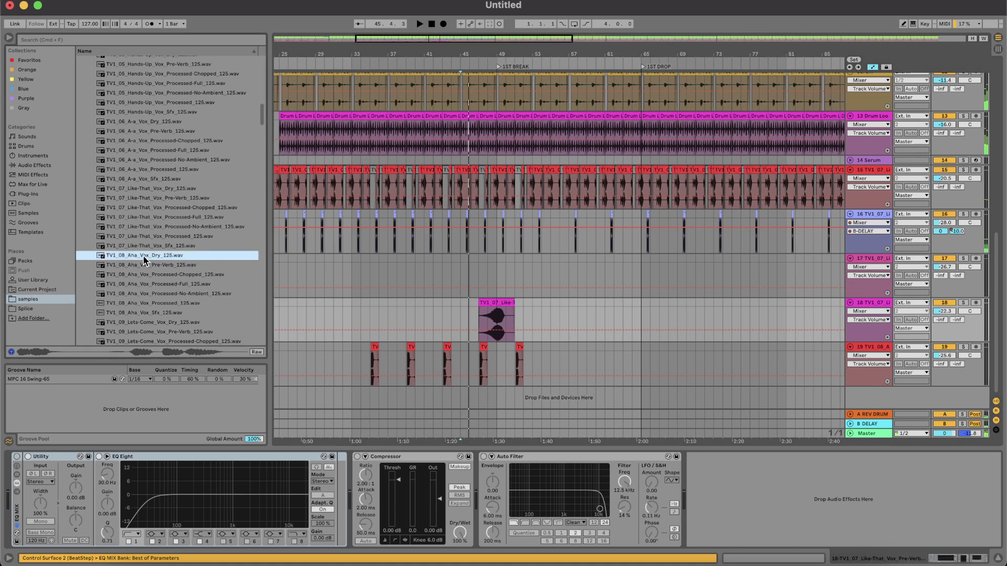
pyautogui.click(136, 245)
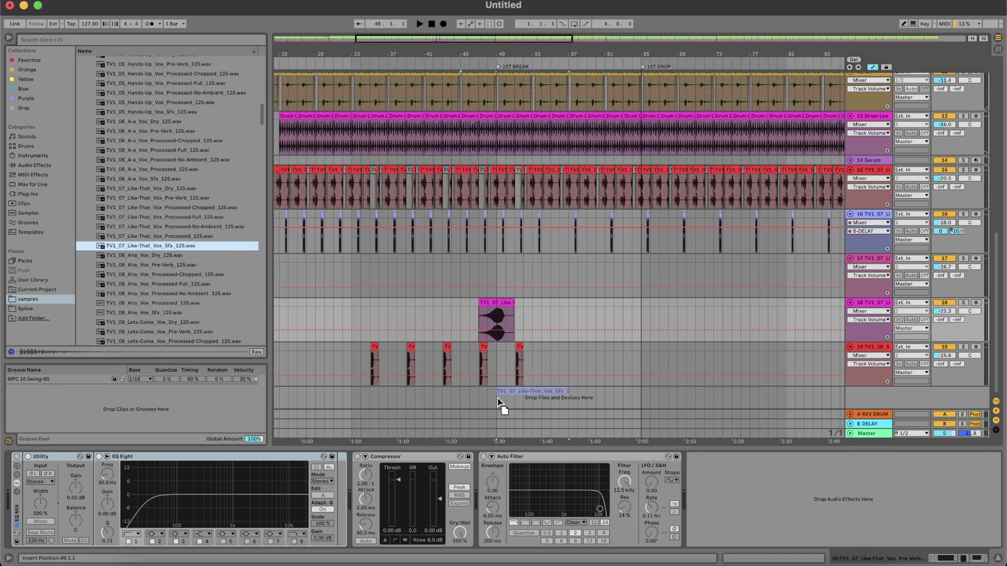
pyautogui.moveTo(497, 402); pyautogui.dragTo(497, 401)
pyautogui.click(487, 398)
pyautogui.press('space')
pyautogui.scroll(5, 488, 398)
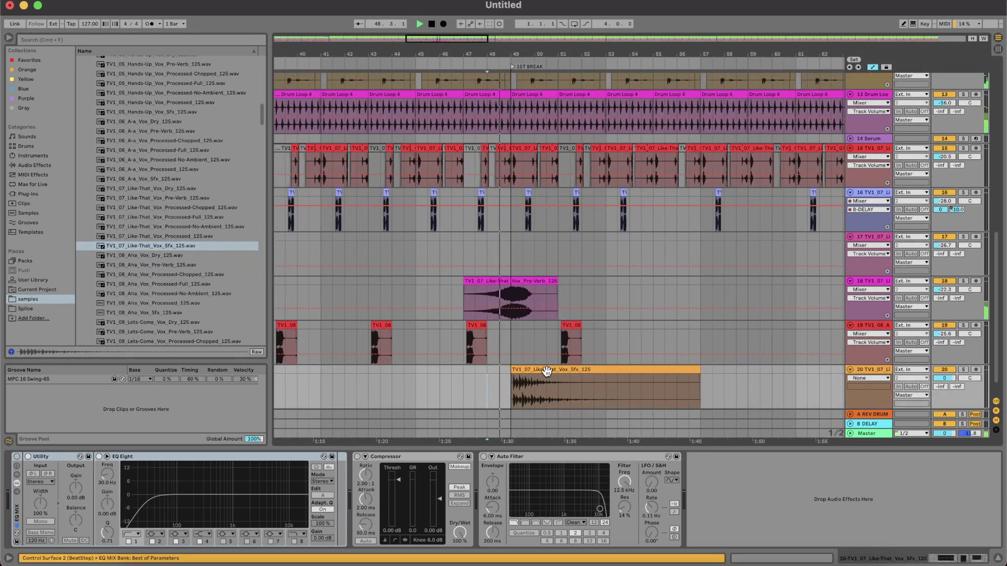
# Step: Move the Like-That Sfx clip from track 20 up to track 17 at bar 49, and replay from bar 47
pyautogui.moveTo(547, 371); pyautogui.dragTo(547, 242)
pyautogui.press('-')
pyautogui.press('-')
pyautogui.press('-')
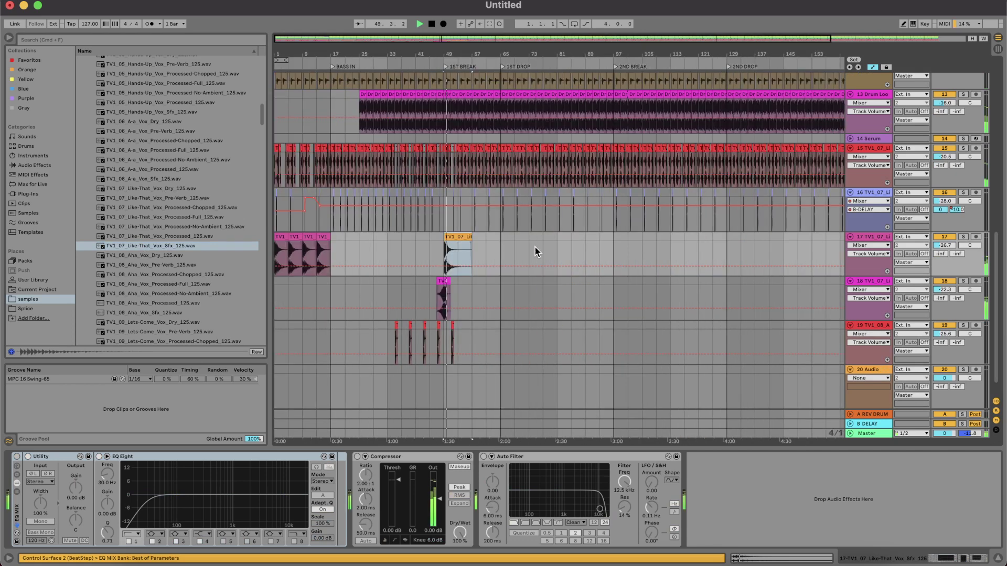
pyautogui.scroll(3, 417, 246)
pyautogui.click(476, 243)
pyautogui.press('space')
pyautogui.press('space')
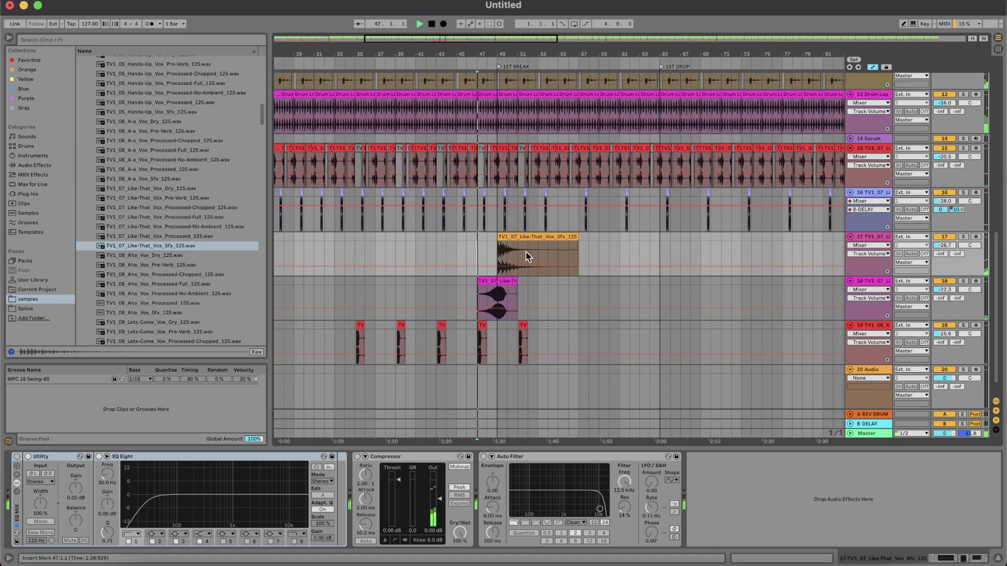
# Step: Solo track 18 around the 1ST BREAK marker and compare its vocal with the Like-That Processed-Full, Processed-Chopped and Sfx samples
pyautogui.scroll(5, 527, 256)
pyautogui.click(461, 236)
pyautogui.press('-')
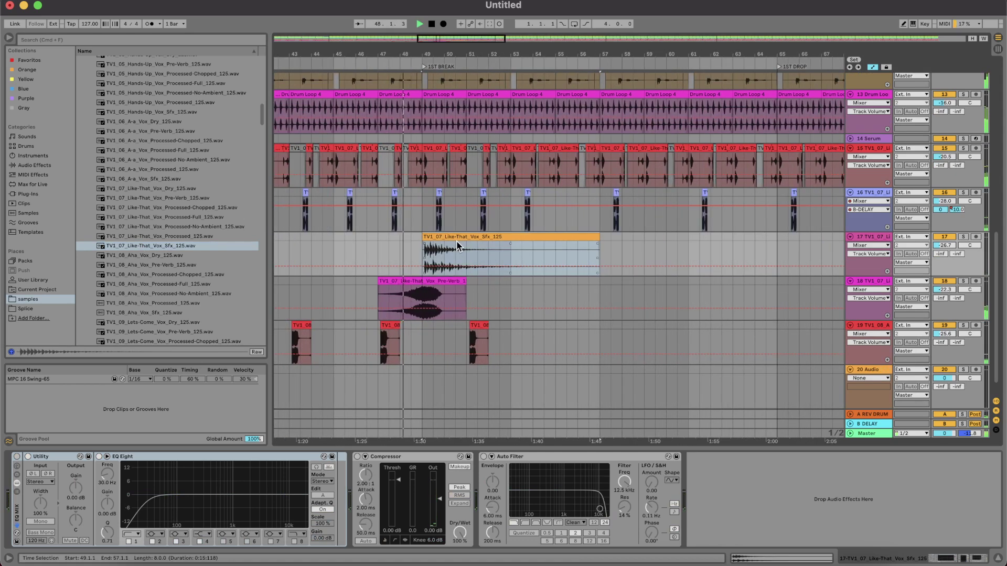
pyautogui.click(963, 282)
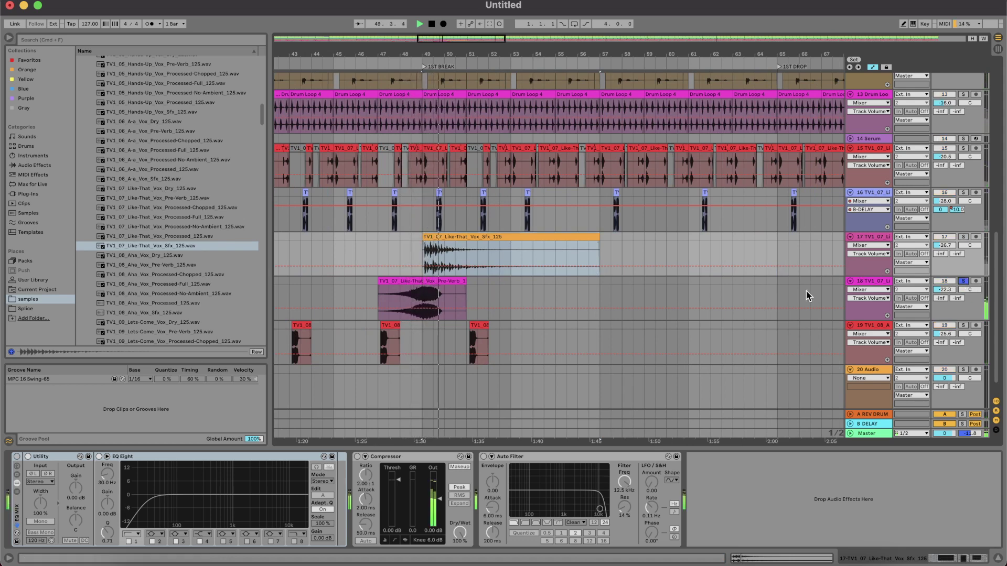
pyautogui.click(162, 237)
pyautogui.click(137, 219)
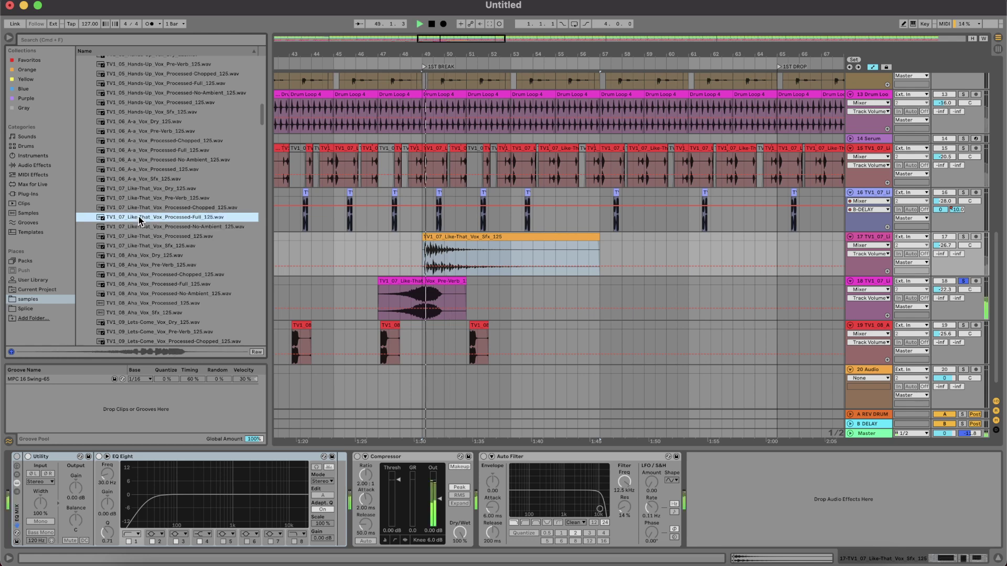
pyautogui.press('Up')
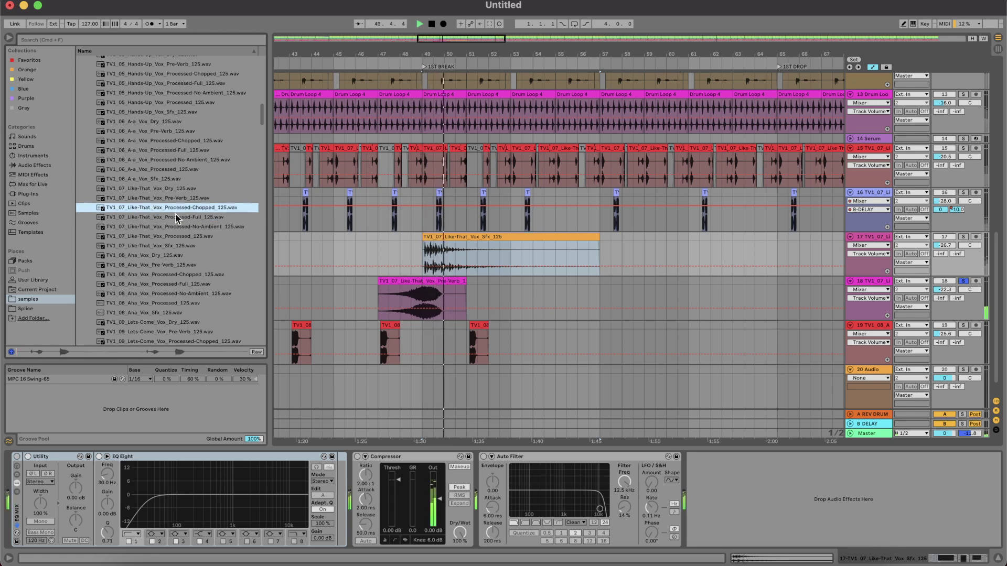
pyautogui.click(415, 291)
pyautogui.press('space')
pyautogui.press('space')
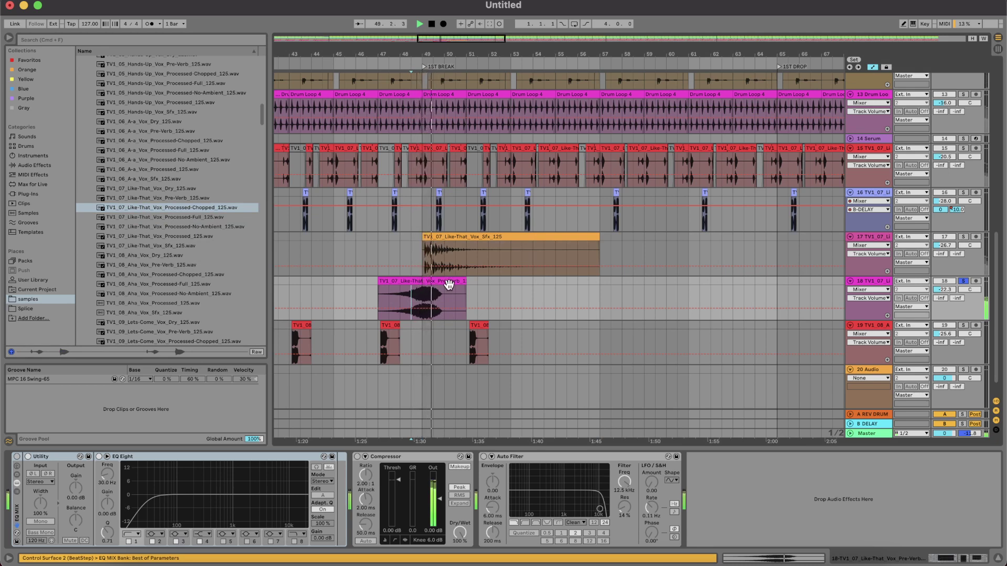
pyautogui.click(215, 246)
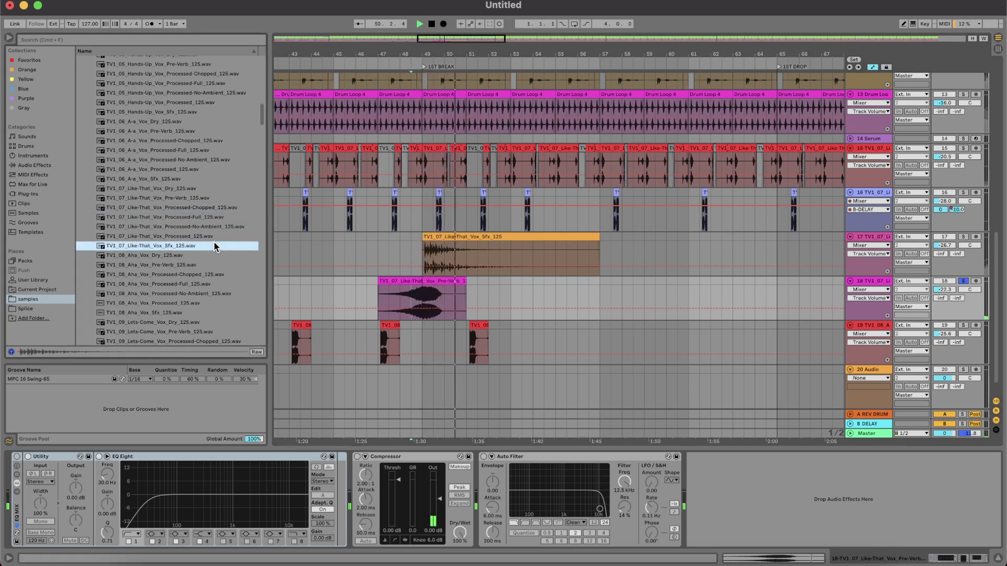
pyautogui.press('space')
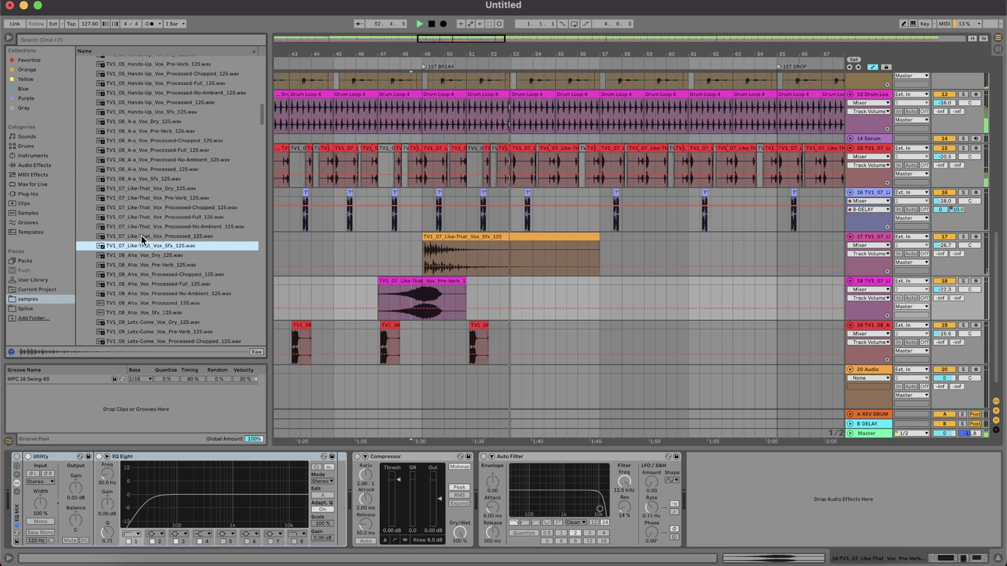
# Step: Add TV1_07_Like-That_Vox_Processed_125.wav to track 20 starting at 49.1.1, with the track volume at -16.3 dB
pyautogui.moveTo(141, 237); pyautogui.dragTo(549, 378)
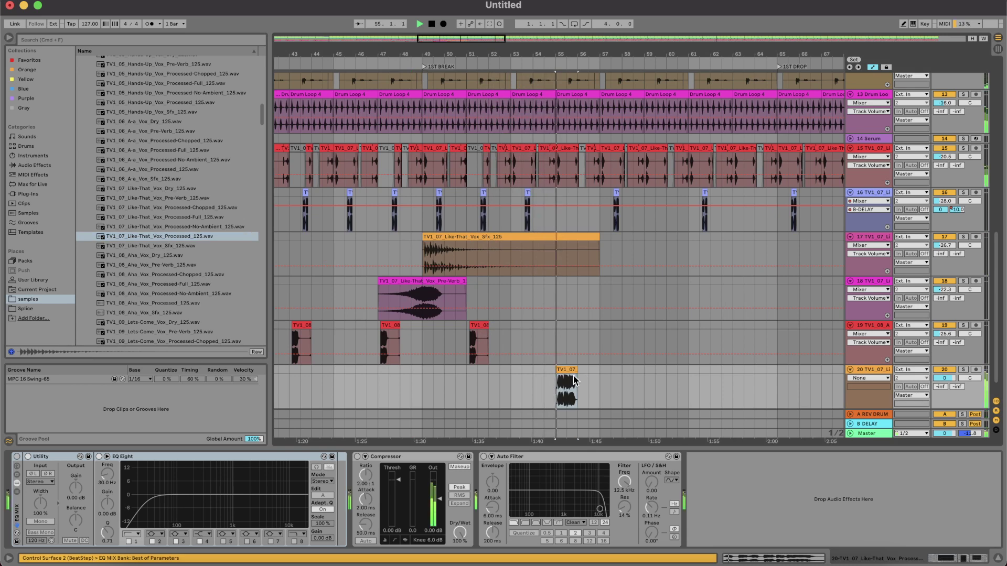
pyautogui.click(345, 392)
pyautogui.press('space')
pyautogui.moveTo(945, 378); pyautogui.dragTo(945, 402)
pyautogui.moveTo(572, 387); pyautogui.dragTo(440, 387)
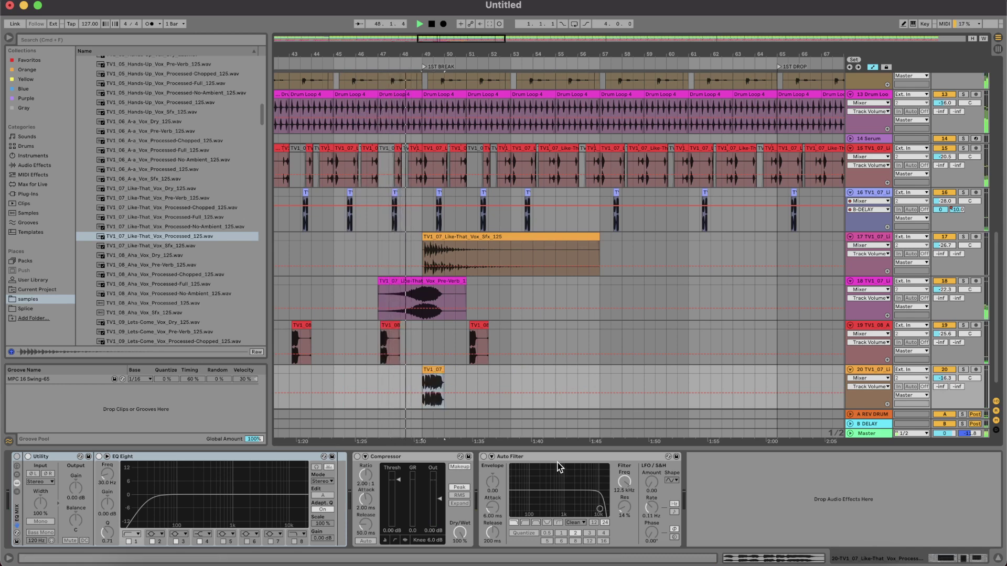
# Step: Solo track 20, enable its Auto Filter and lower the filter frequency to about 373 Hz
pyautogui.click(963, 370)
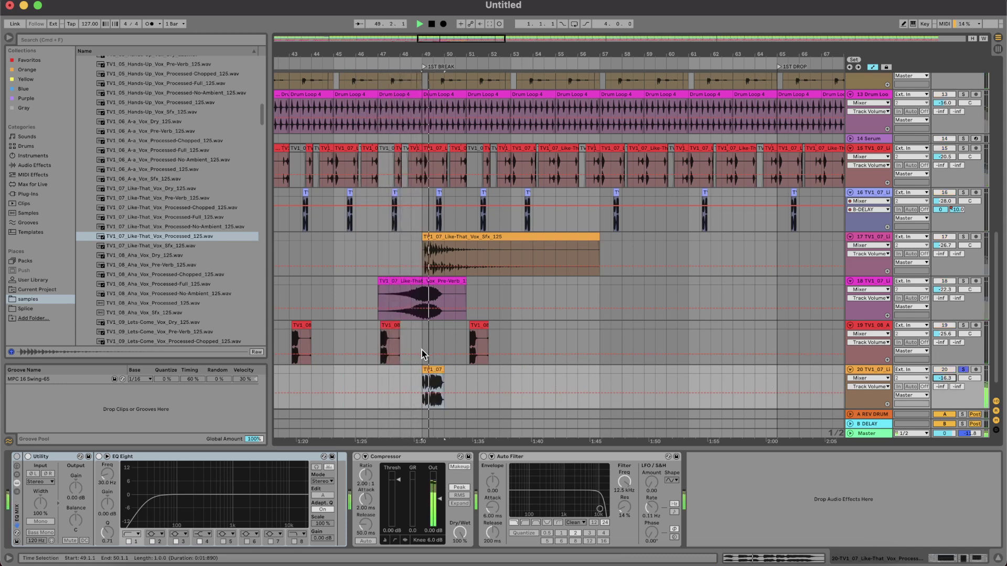
pyautogui.click(483, 457)
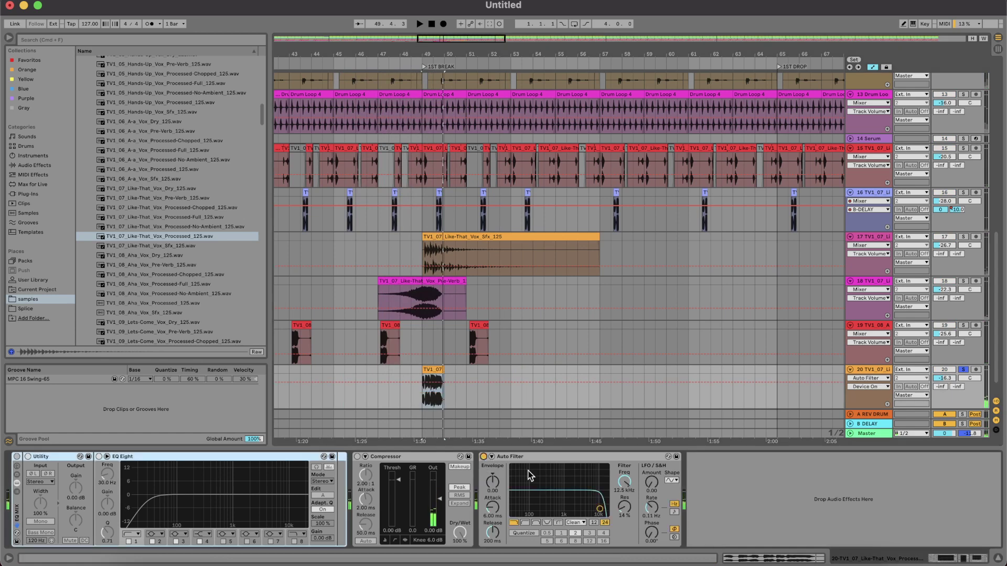
pyautogui.moveTo(557, 492); pyautogui.dragTo(551, 493)
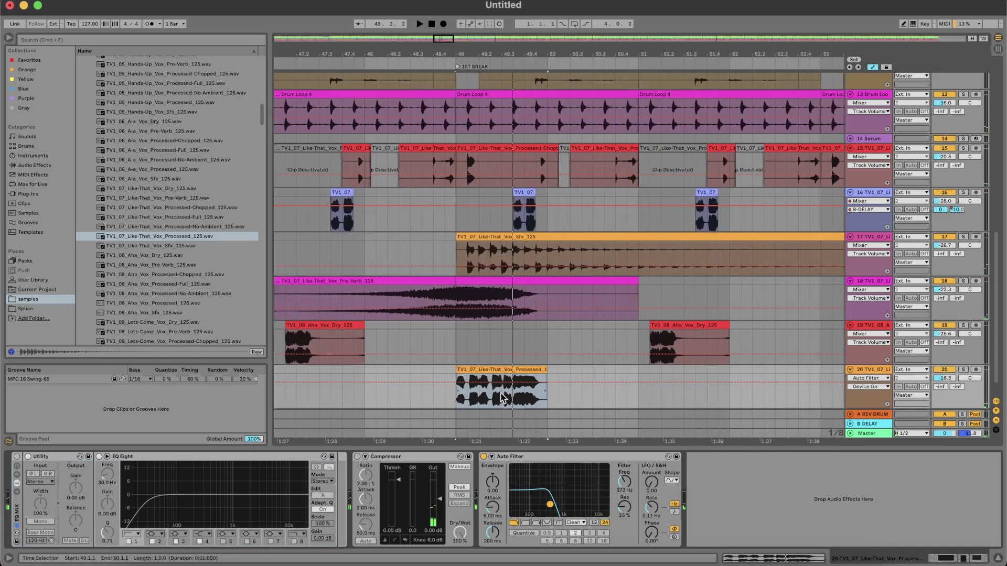
# Step: Duplicate the first half-bar of track 20's Processed vocal repeatedly from bar 49 until it reaches the 1ST DROP at bar 65
pyautogui.moveTo(502, 397); pyautogui.dragTo(467, 379)
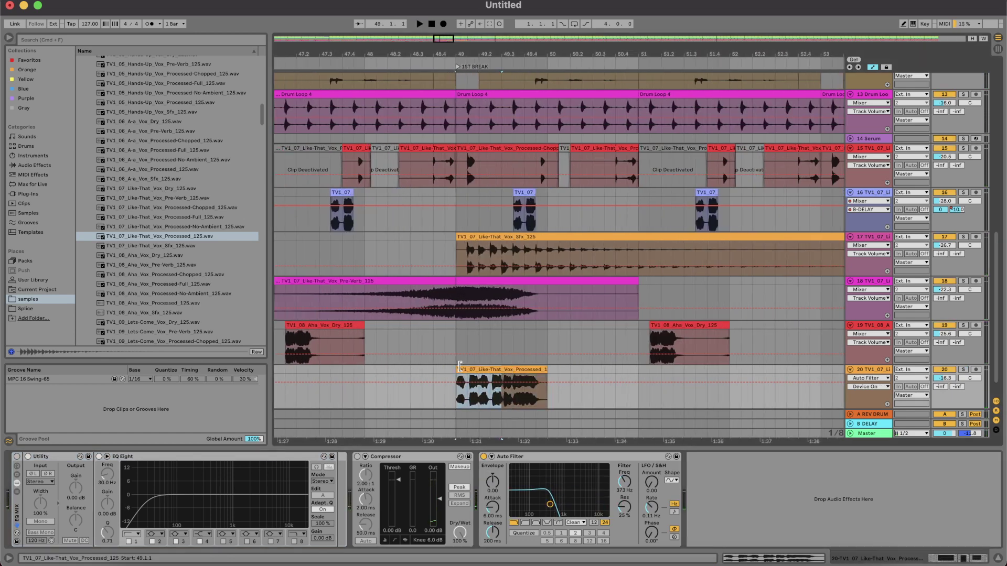
pyautogui.press('space')
pyautogui.press('super+d')
pyautogui.press('super+d')
pyautogui.press('super+d')
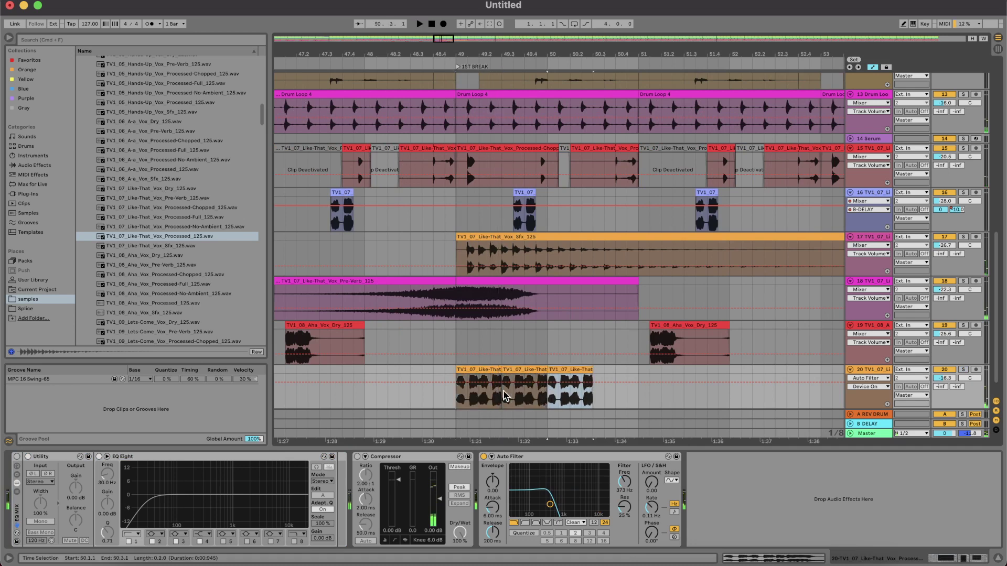
pyautogui.scroll(-3, 504, 392)
pyautogui.press('super+d')
pyautogui.press('super+d')
pyautogui.press('super+d')
pyautogui.press('super+d')
pyautogui.press('-')
pyautogui.press('super+d')
pyautogui.press('super+d')
pyautogui.press('super+d')
pyautogui.press('super+d')
pyautogui.press('super+d')
pyautogui.press('super+d')
pyautogui.press('super+d')
pyautogui.press('super+d')
pyautogui.press('super+d')
pyautogui.press('super+d')
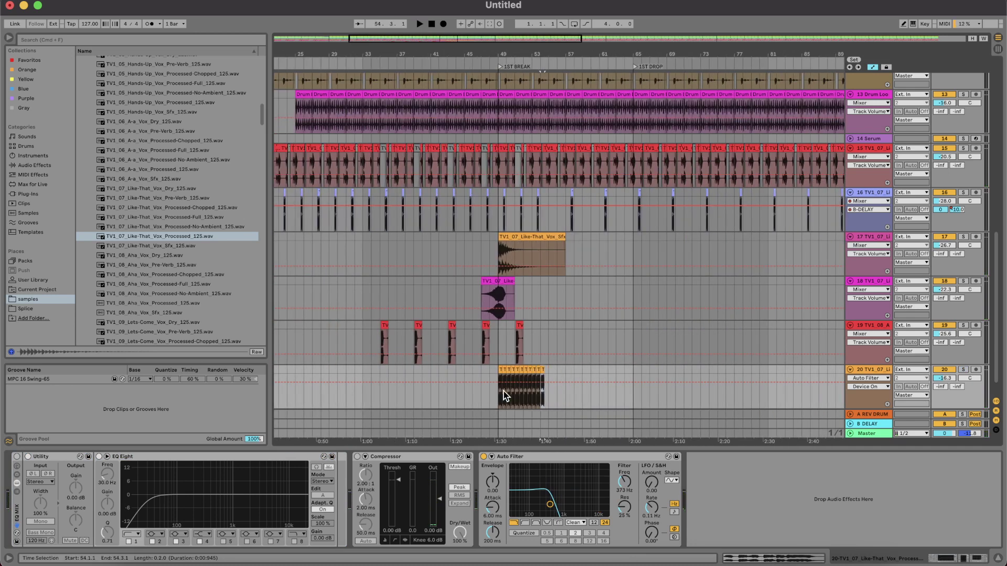
pyautogui.press('super+d')
pyautogui.press('super+d')
pyautogui.press('super+d')
pyautogui.press('super+d')
pyautogui.press('super+d')
pyautogui.press('super+d')
pyautogui.press('super+d')
pyautogui.press('super+d')
pyautogui.press('super+d')
pyautogui.press('super+d')
pyautogui.press('super+d')
pyautogui.press('super+d')
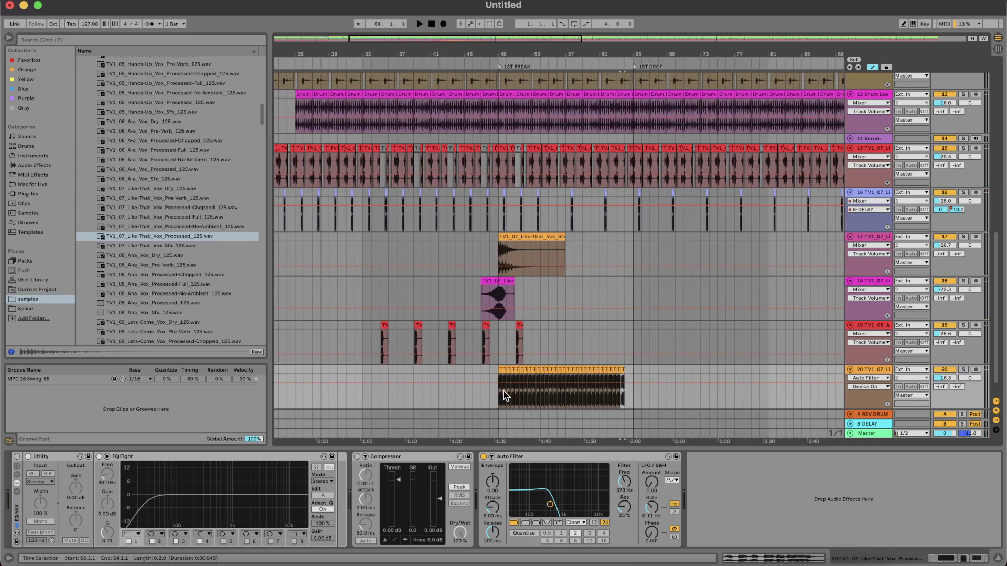
pyautogui.press('+')
pyautogui.press('+')
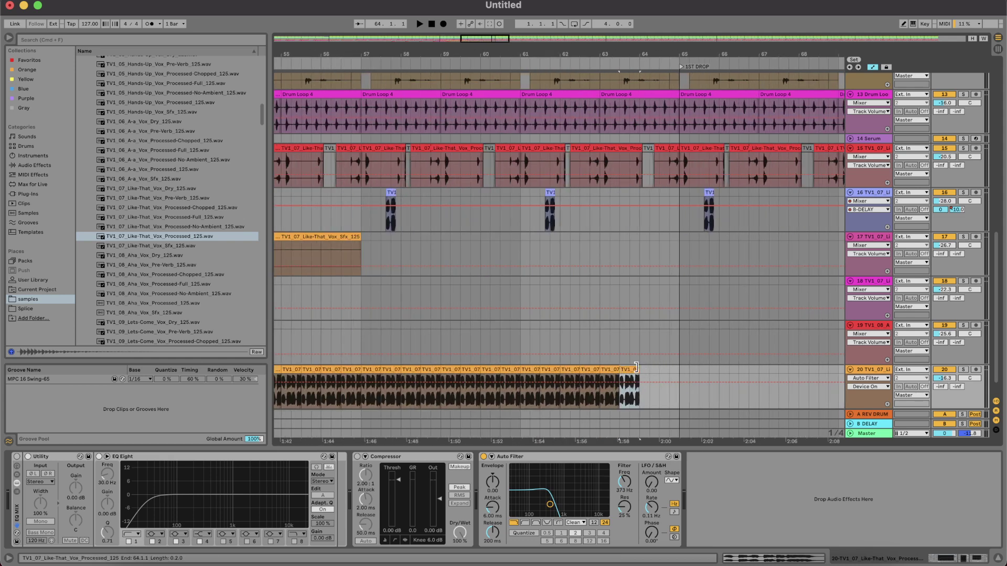
pyautogui.press('super+d')
pyautogui.press('super+d')
pyautogui.press('-')
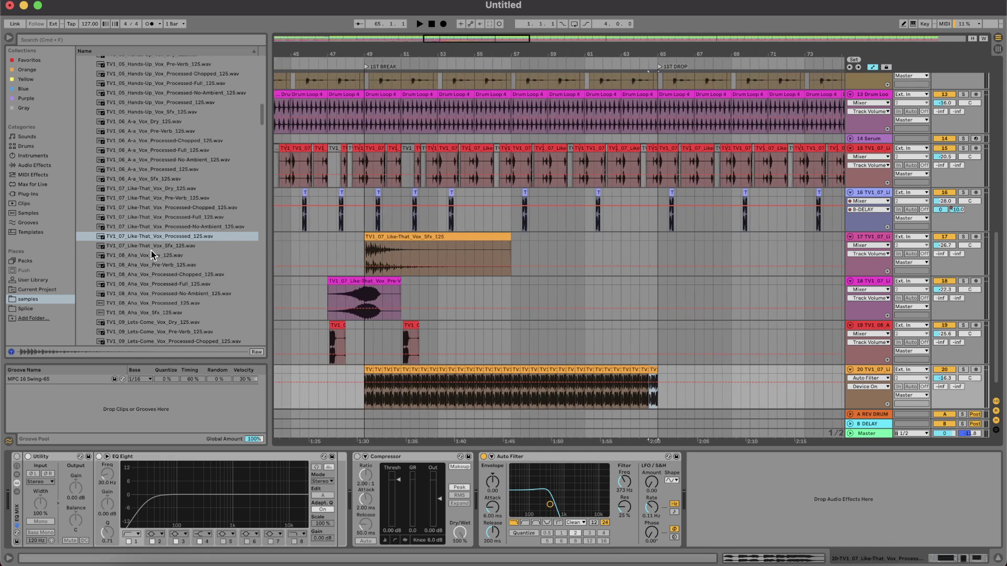
# Step: Preview the Like-That vocal samples between Dry and Processed-Full in the samples folder
pyautogui.click(151, 208)
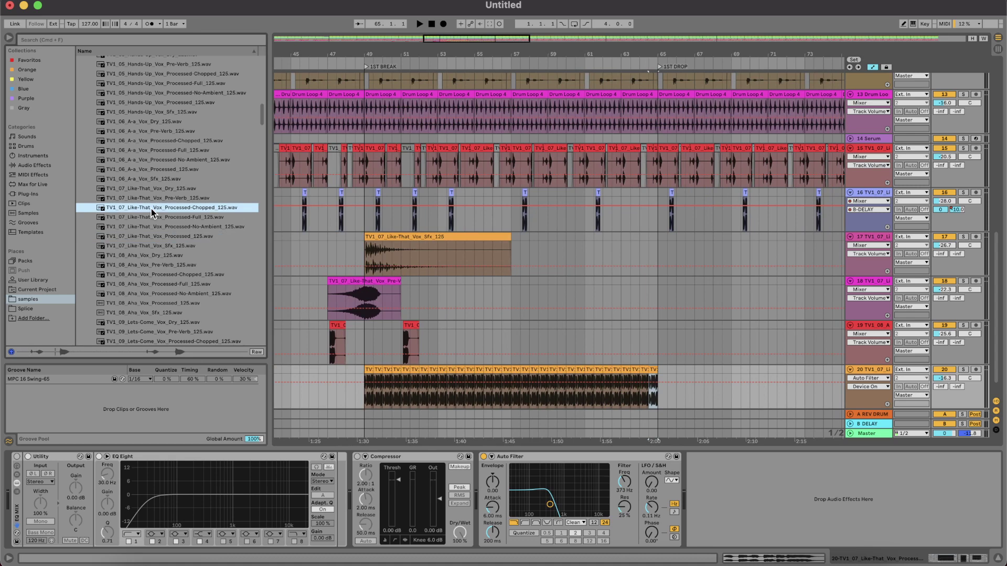
pyautogui.press('Up')
pyautogui.press('Up')
pyautogui.press('Down')
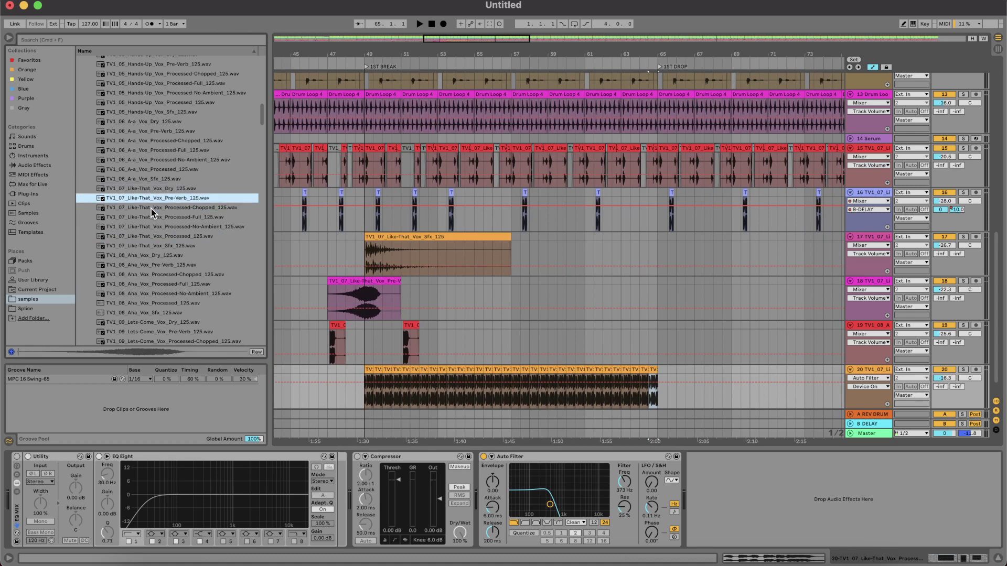
pyautogui.press('Down')
pyautogui.press('Down')
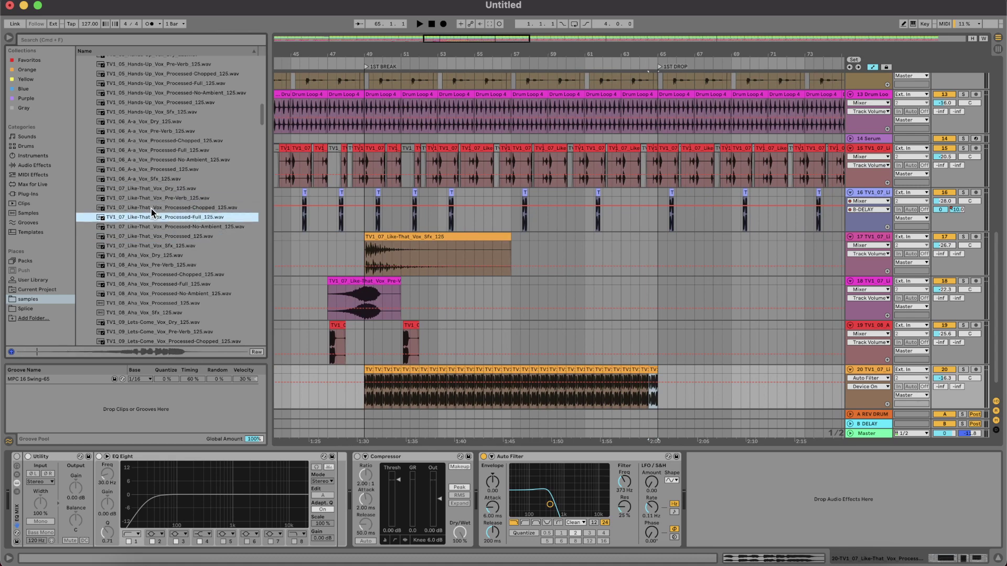
# Step: Add TV1_07_Like-That_Vox_Processed-Full_125.wav on a new track 21 starting at 61.1.1, solo it and set the track volume to -20.8 dB
pyautogui.moveTo(151, 208); pyautogui.dragTo(589, 395)
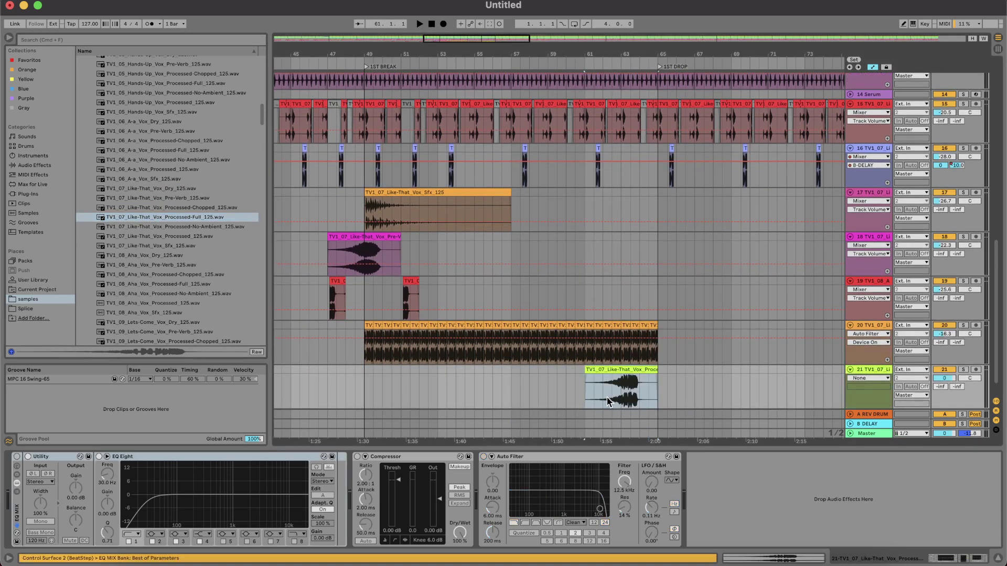
pyautogui.press('s')
pyautogui.scroll(-2, 629, 397)
pyautogui.press('space')
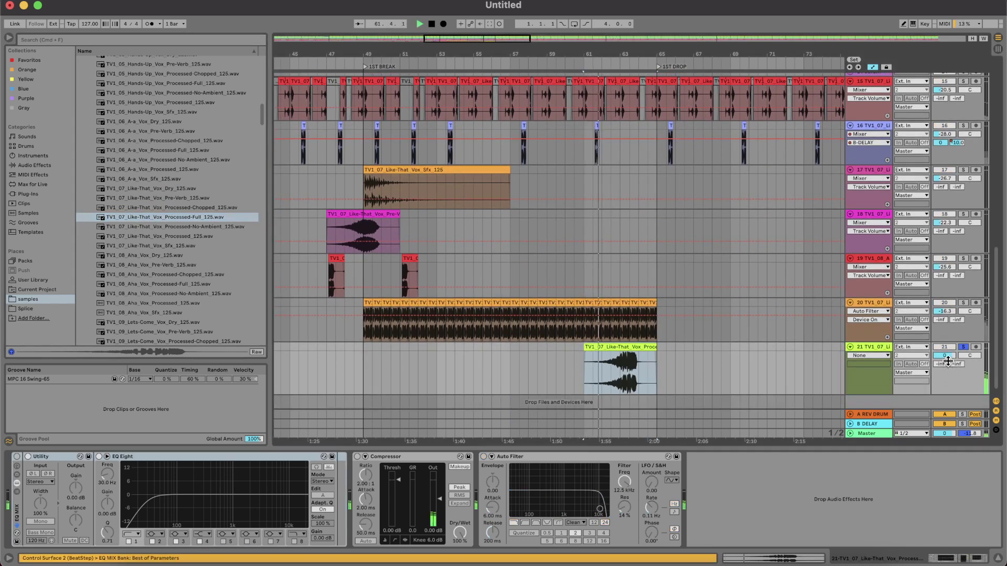
pyautogui.moveTo(955, 359)
pyautogui.mouseDown()
pyautogui.moveTo(955, 378)
pyautogui.moveTo(950, 362)
pyautogui.mouseUp()
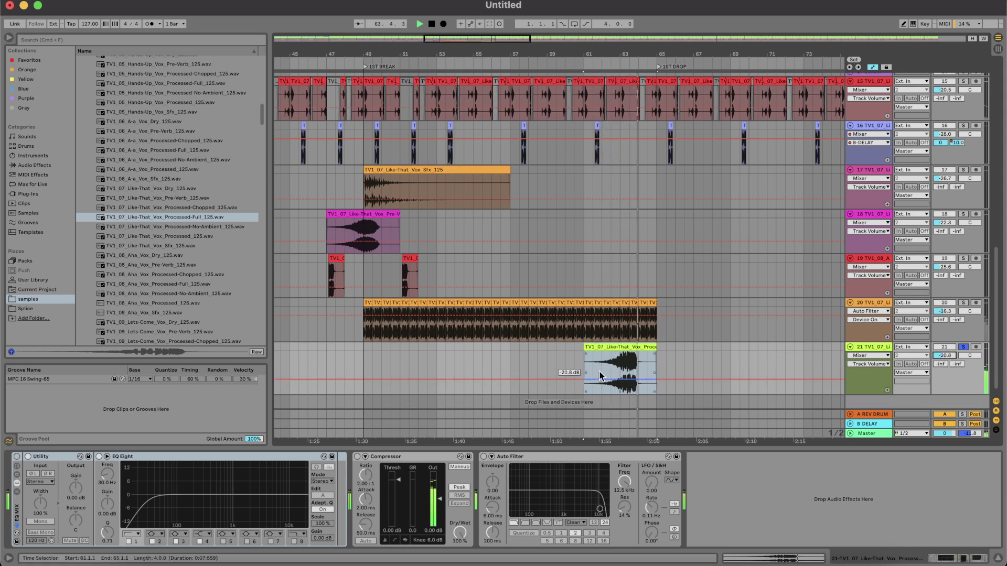
# Step: Trim the Processed-Full clip's tail and move it to span 62.3.1 to 65.1.1, ending at the 1ST DROP, and unsolo track 21
pyautogui.scroll(5, 640, 351)
pyautogui.moveTo(690, 348); pyautogui.dragTo(662, 343)
pyautogui.click(579, 363)
pyautogui.press('space')
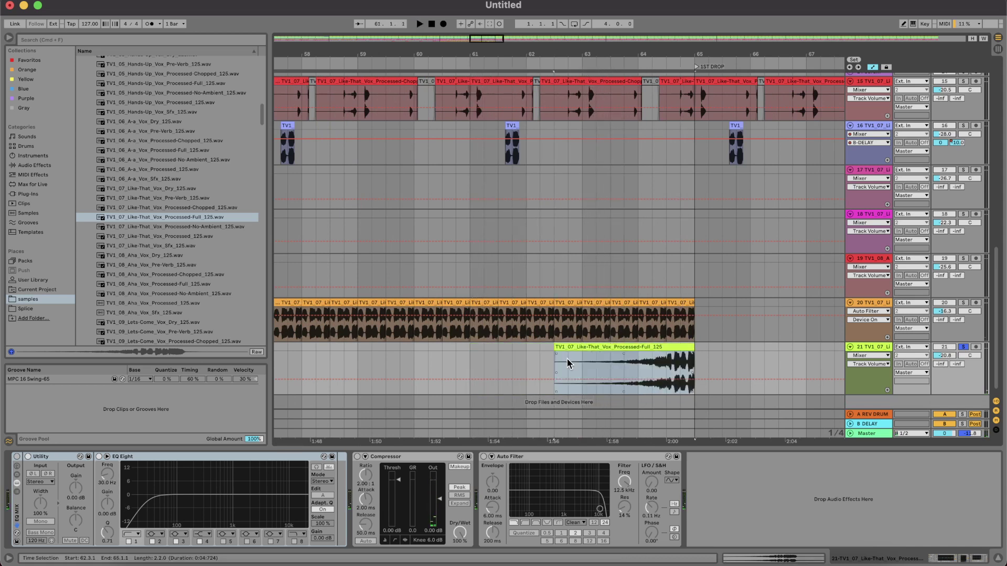
pyautogui.press('space')
# Step: Delete track 20's vocal clips between 64.2.1 and 65.1.1 and play back from about bar 47 into the break
pyautogui.click(655, 310)
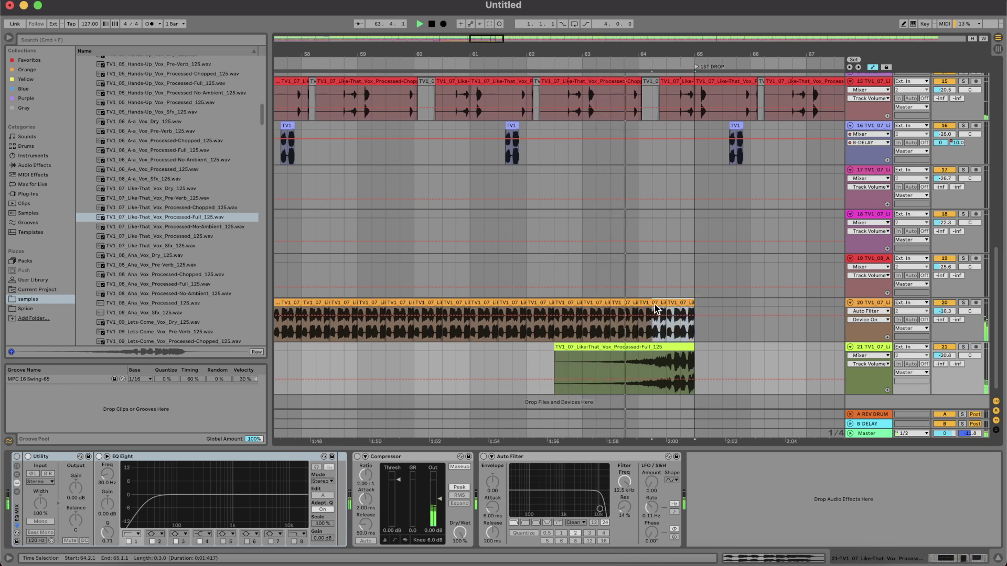
pyautogui.press('Delete')
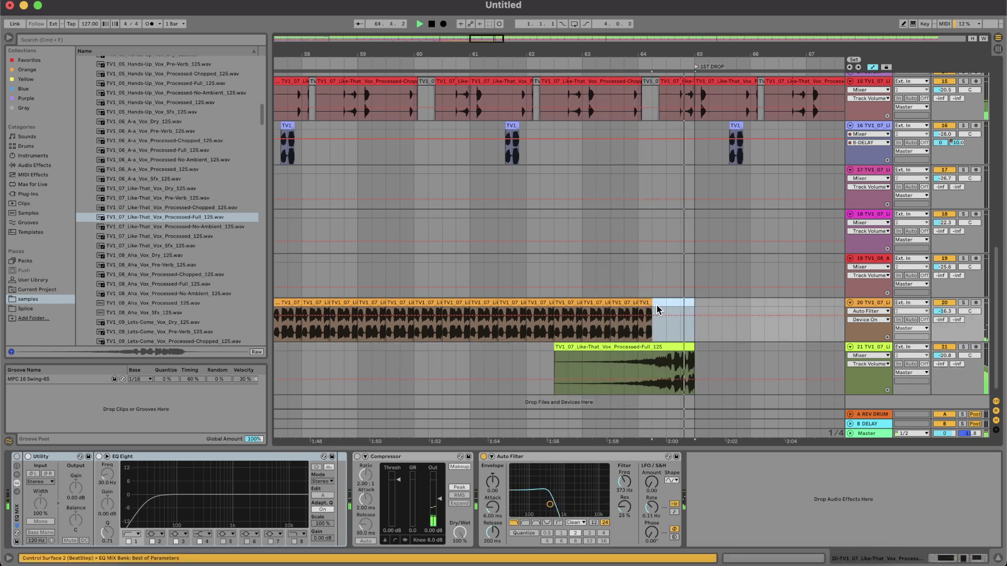
pyautogui.scroll(-5, 657, 306)
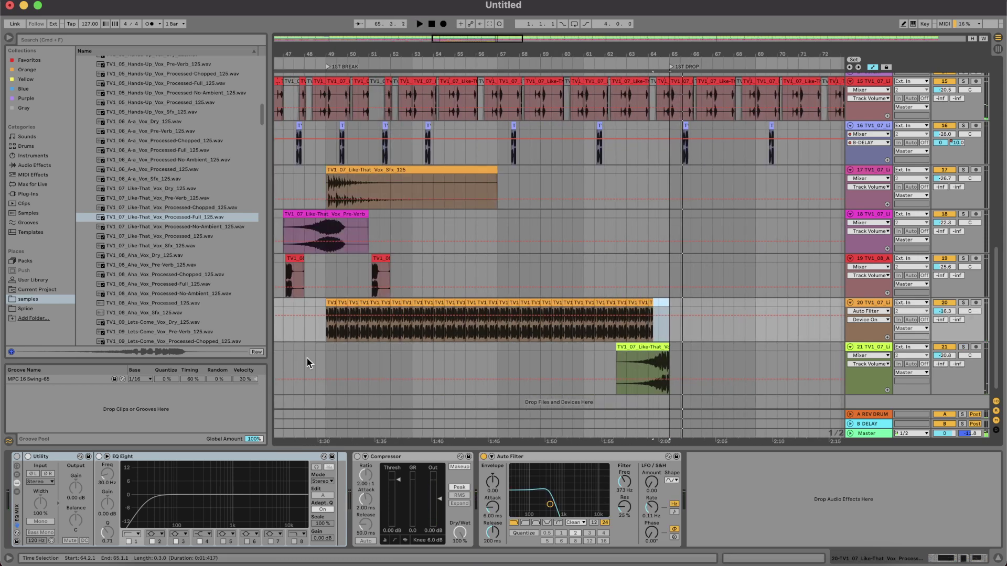
pyautogui.click(297, 358)
pyautogui.press('space')
pyautogui.hscroll(-5, 656, 335)
pyautogui.scroll(-5, 656, 335)
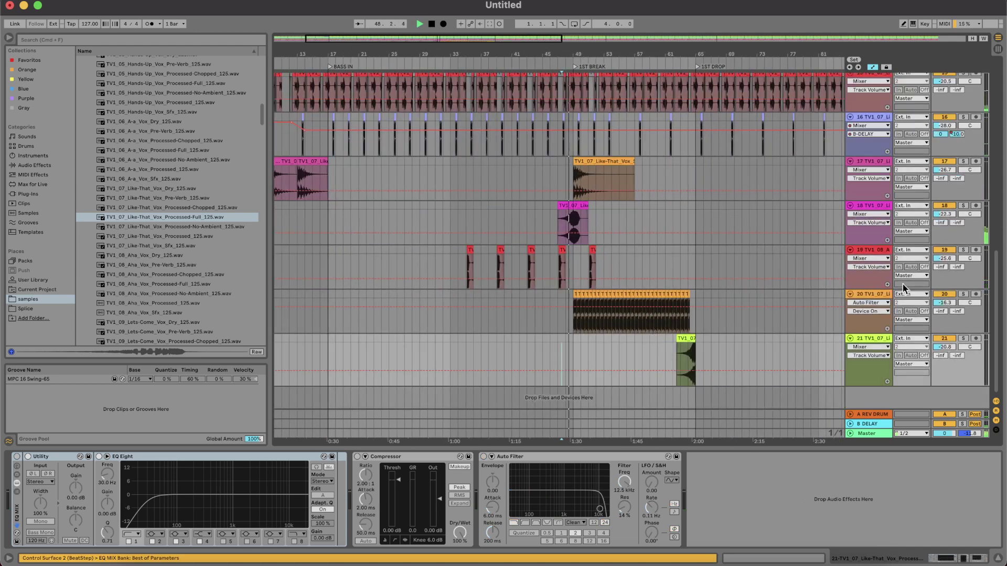
# Step: Duplicate the last vocal clip on track 20 until the repeats reach the 1ST DROP at bar 65 again
pyautogui.click(879, 292)
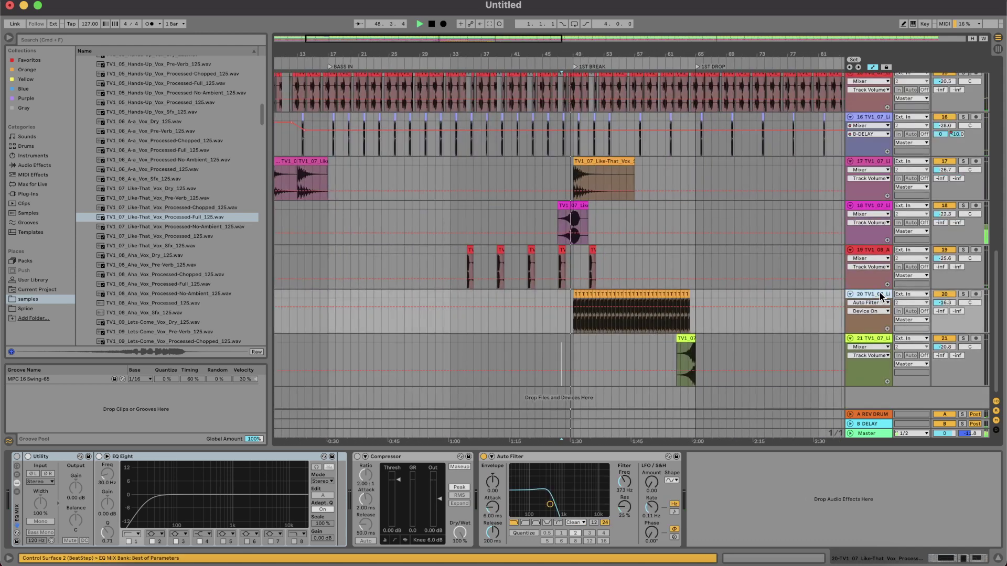
pyautogui.click(681, 294)
pyautogui.press('super+d')
pyautogui.press('super+d')
pyautogui.press('super+d')
pyautogui.press('super+d')
pyautogui.press('super+z')
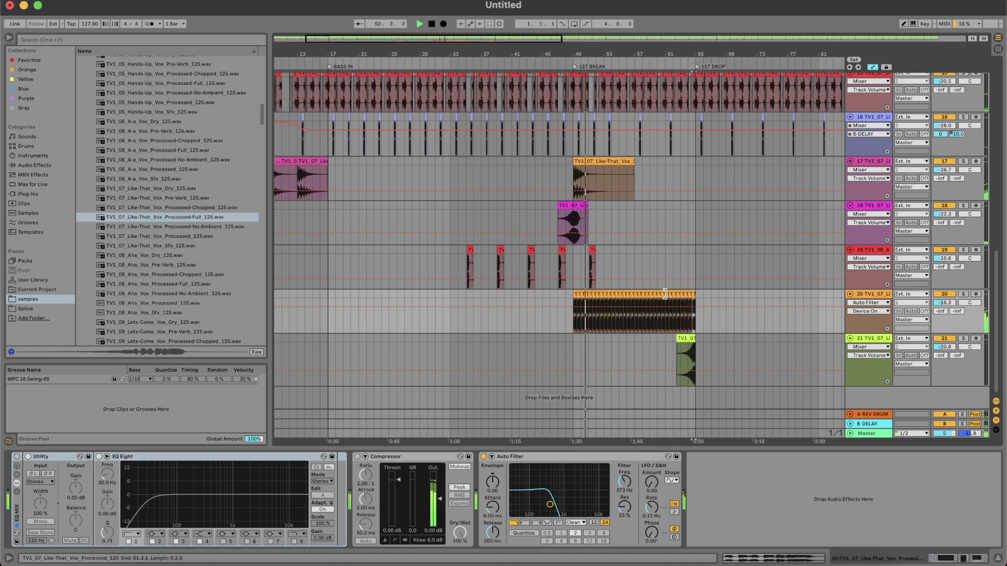
# Step: Automate track 20's Auto Filter frequency to rise from 373 Hz at bar 49 to about 9 kHz at the 1ST DROP
pyautogui.press('+')
pyautogui.press('+')
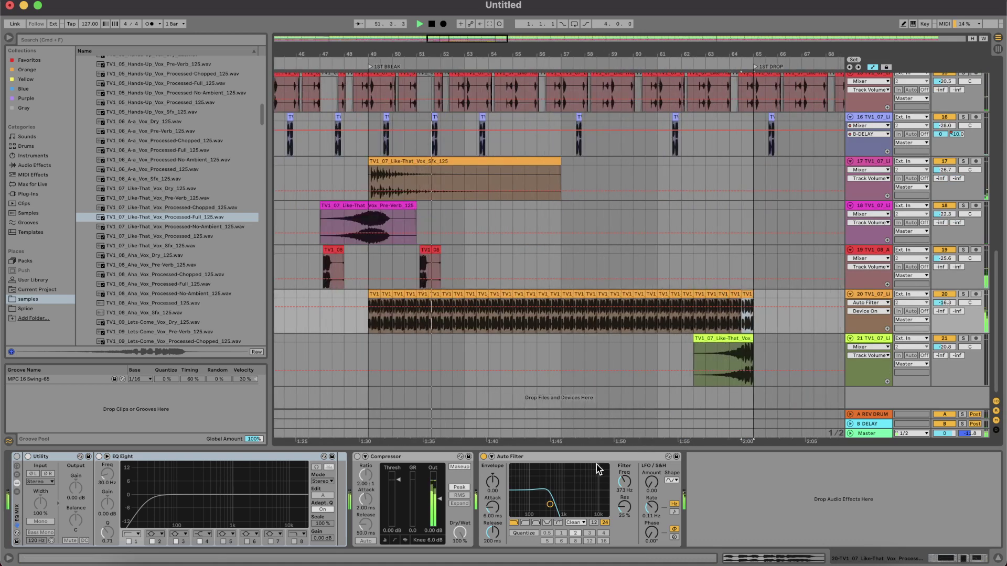
pyautogui.click(620, 485)
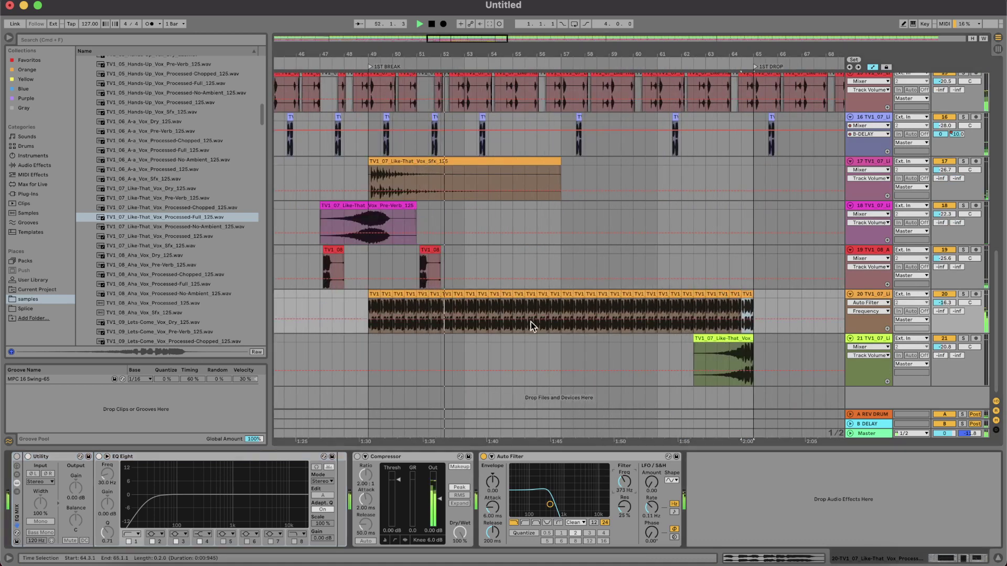
pyautogui.click(371, 319)
pyautogui.moveTo(729, 319)
pyautogui.mouseDown()
pyautogui.moveTo(729, 304)
pyautogui.moveTo(742, 303)
pyautogui.mouseUp()
pyautogui.scroll(10, 742, 307)
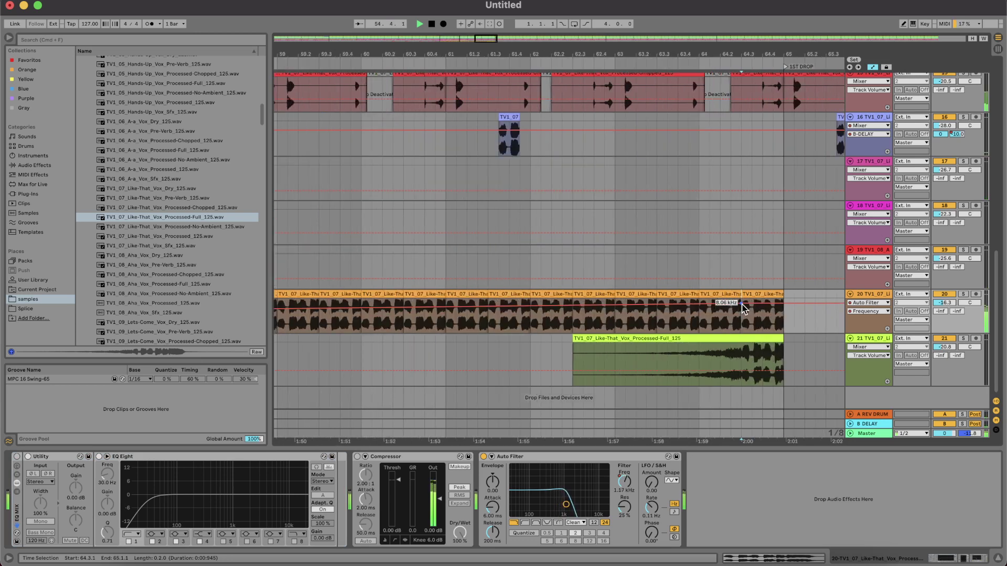
pyautogui.hscroll(5, 742, 308)
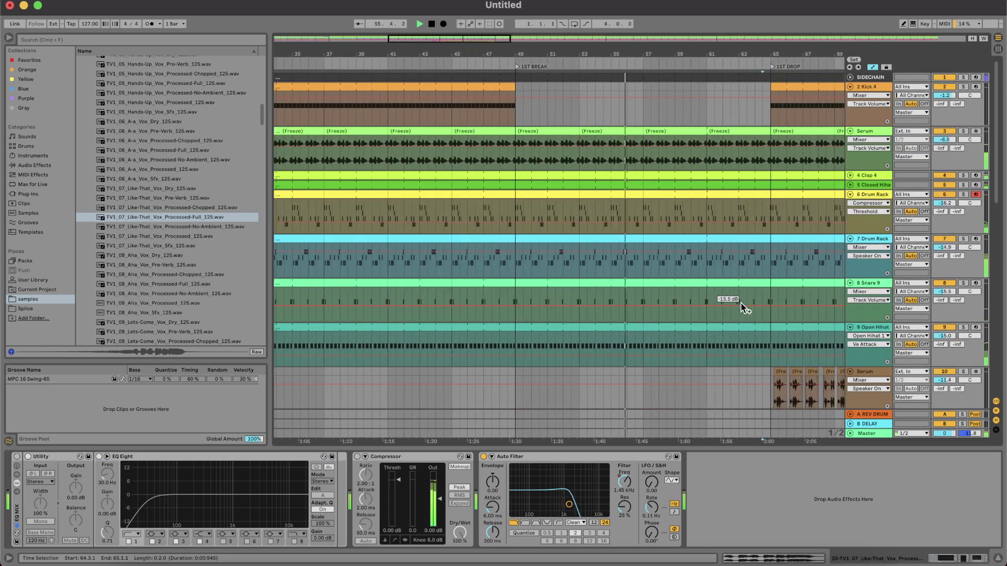
pyautogui.scroll(-10, 743, 308)
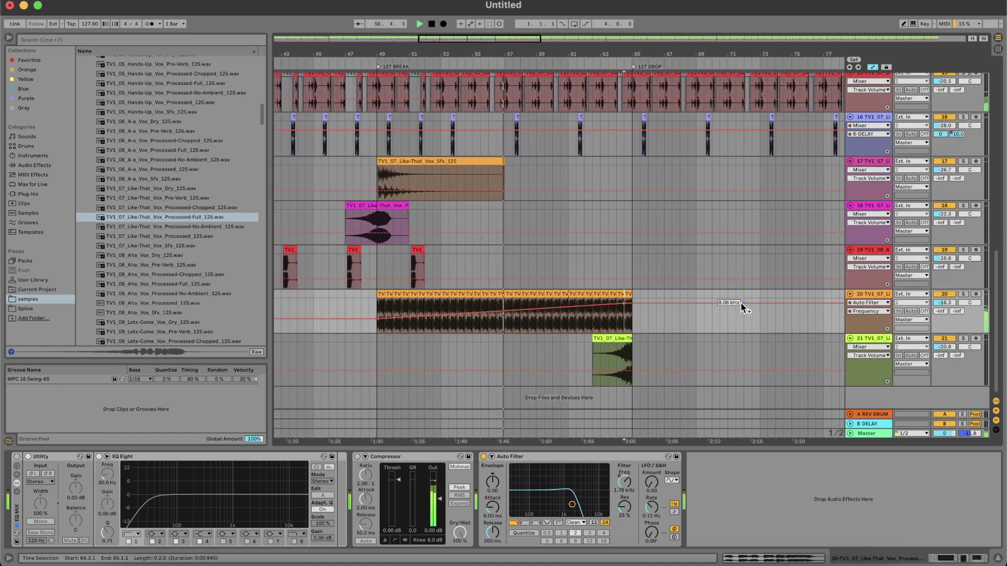
# Step: Set track 20's volume to -17.3 dB and track 21's volume to -18.8 dB
pyautogui.click(942, 304)
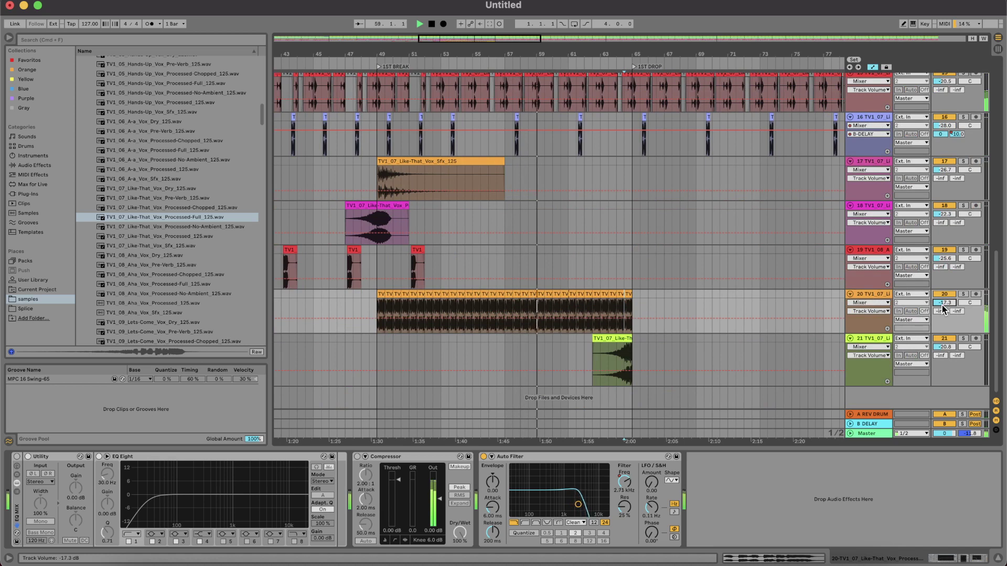
pyautogui.press('Down')
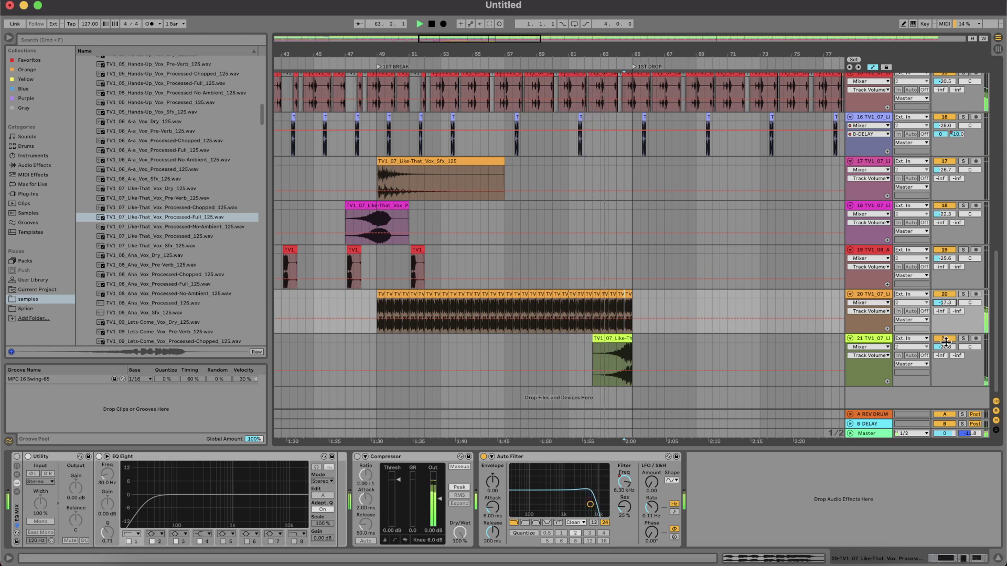
pyautogui.scroll(1, 950, 351)
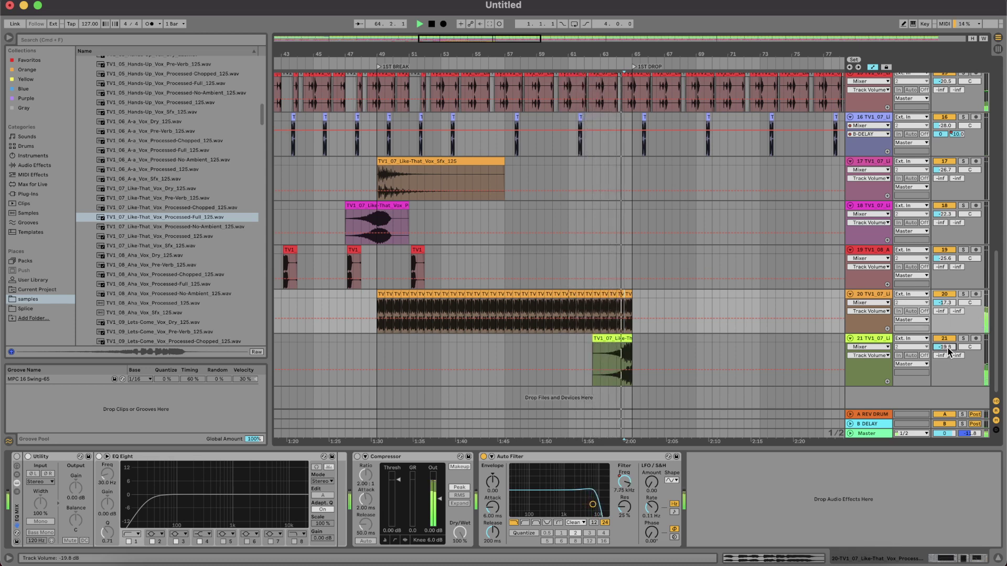
pyautogui.moveTo(518, 350); pyautogui.dragTo(506, 350)
pyautogui.press('space')
pyautogui.press('space')
# Step: Delete the last half-bar vocal clip on track 20, from 64.3.1 to the 1ST DROP
pyautogui.scroll(5, 631, 346)
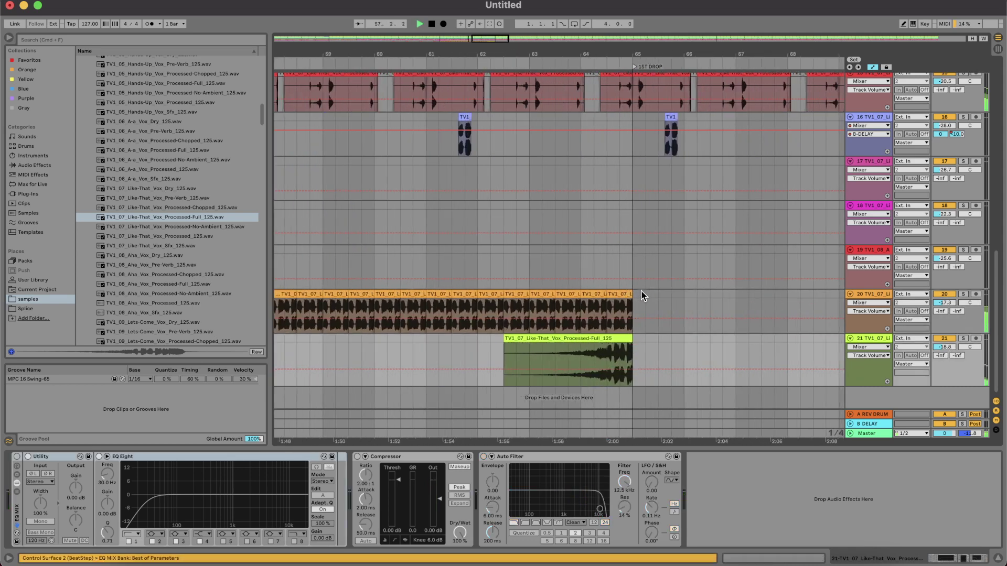
pyautogui.click(620, 294)
# Step: Try to delete the full bar from 64.1.1 to 65.1.1 across tracks 3 to 10
pyautogui.scroll(15, 619, 292)
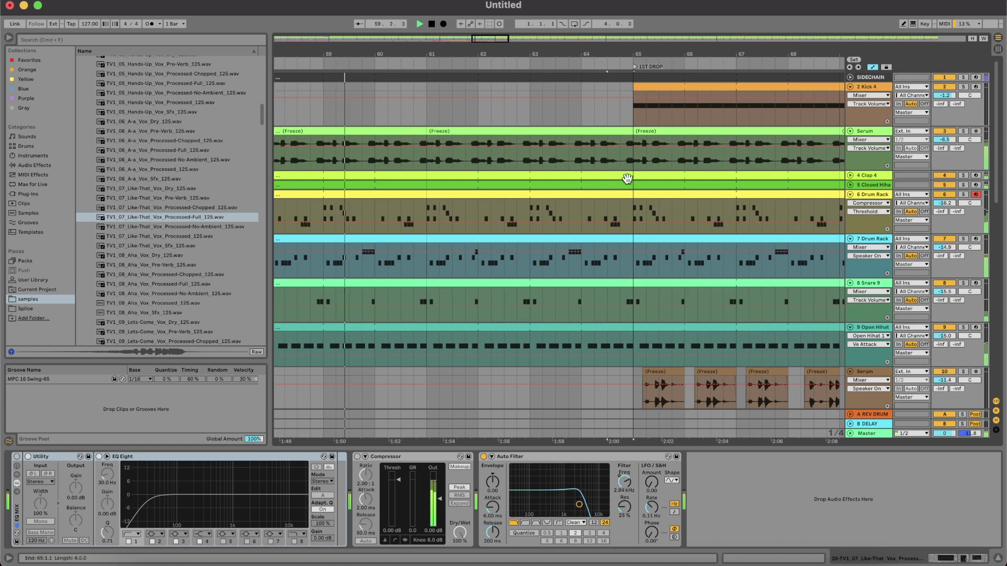
pyautogui.moveTo(631, 384); pyautogui.dragTo(580, 118)
pyautogui.press('Delete')
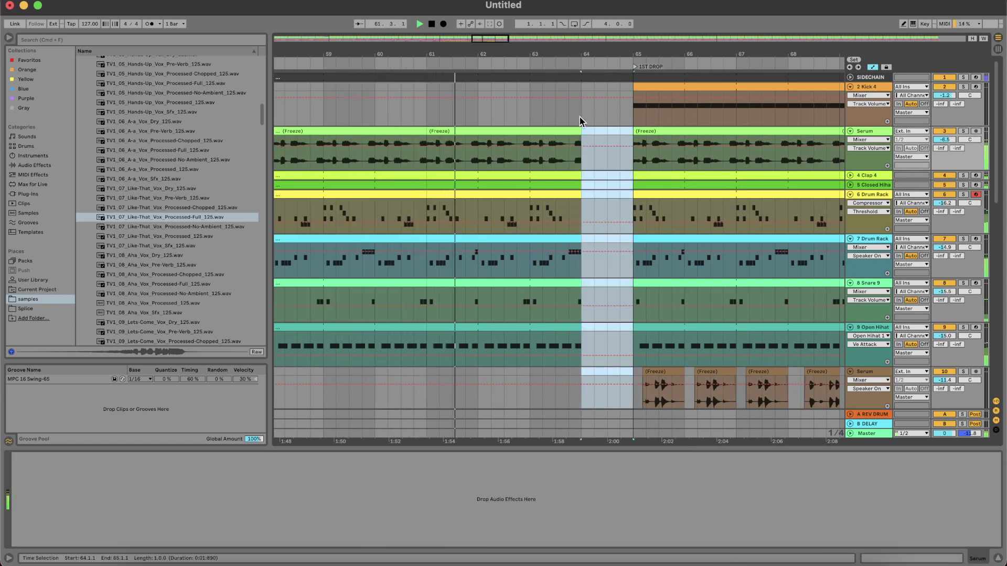
pyautogui.scroll(-15, 580, 118)
pyautogui.scroll(15, 593, 236)
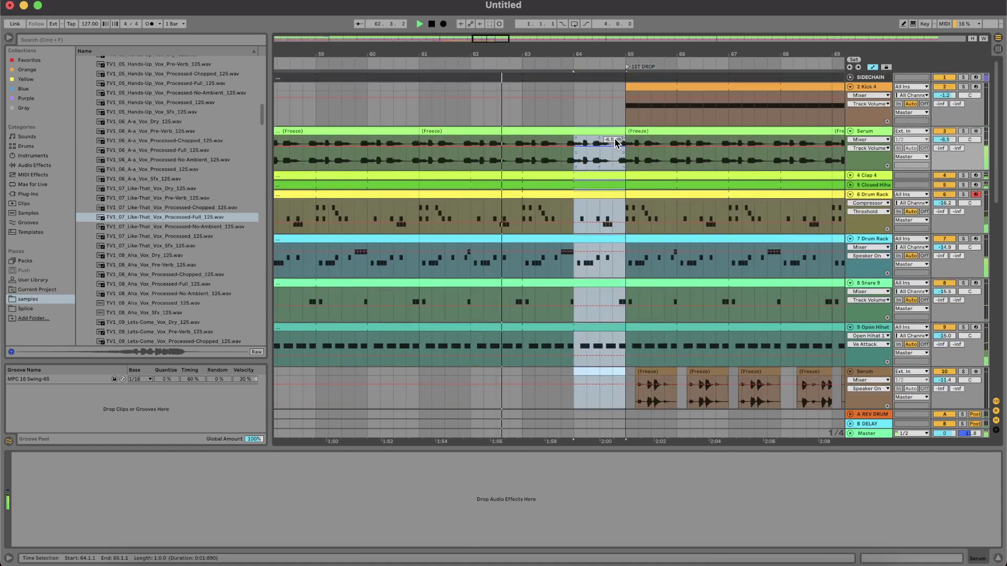
# Step: Delete the half bar from 64.3.1 to 65.1.1 on the tracks from Clap 4 down to track 10, keeping Serum track 3
pyautogui.moveTo(617, 377); pyautogui.dragTo(602, 175)
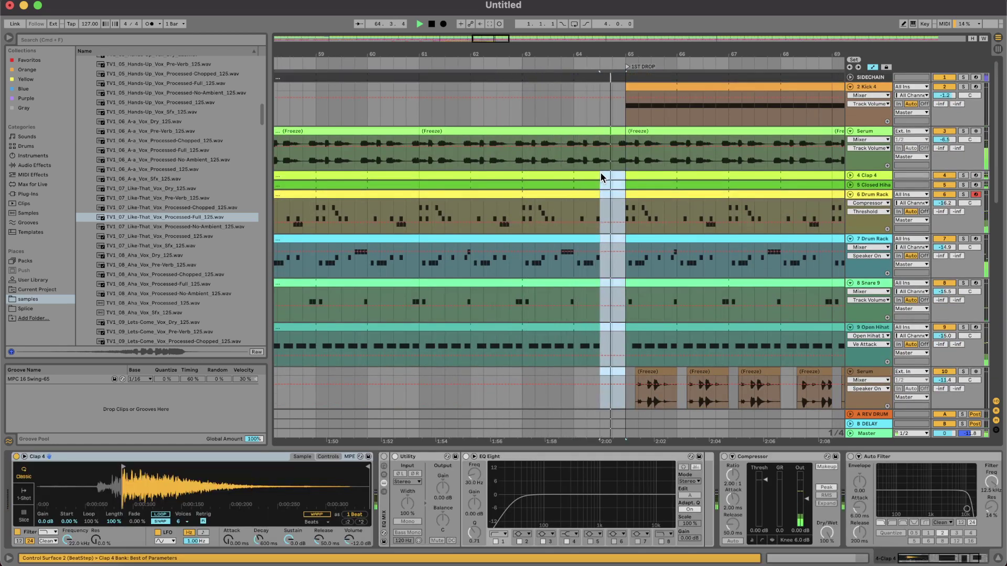
pyautogui.scroll(-4, 602, 177)
pyautogui.scroll(-15, 592, 184)
pyautogui.scroll(-6, 551, 206)
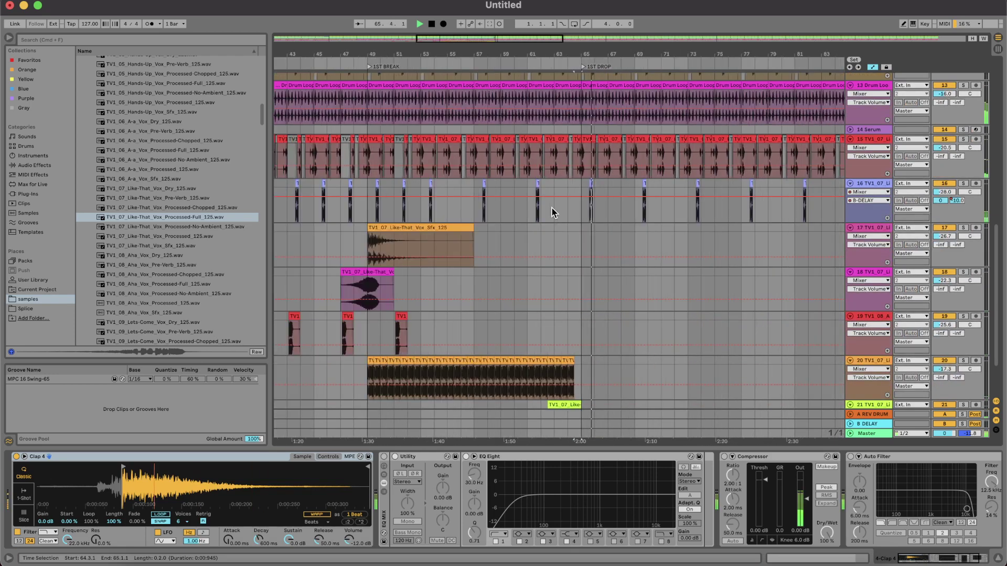
# Step: Play back the end of the break and shorten the last Drum Loop 4 clip on track 13 to end at 64.3.1
pyautogui.click(507, 220)
pyautogui.press('space')
pyautogui.press('space')
pyautogui.scroll(10, 555, 218)
pyautogui.scroll(5, 683, 269)
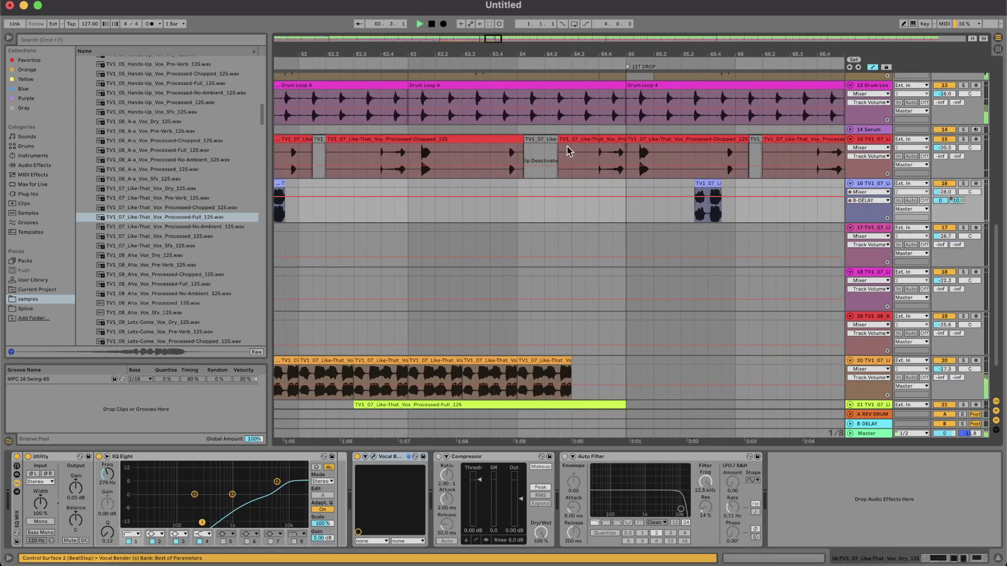
pyautogui.scroll(3, 559, 108)
pyautogui.scroll(1, 561, 110)
pyautogui.moveTo(619, 167); pyautogui.dragTo(562, 167)
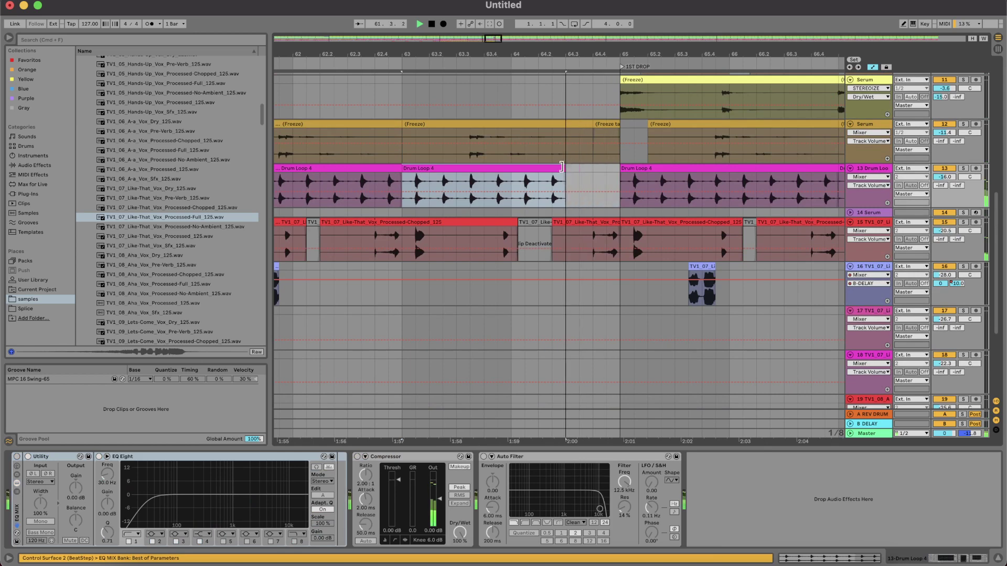
# Step: Stop playback and fold tracks 6 to 12, from the first Drum Rack down to the third Serum
pyautogui.scroll(-10, 607, 158)
pyautogui.scroll(10, 608, 158)
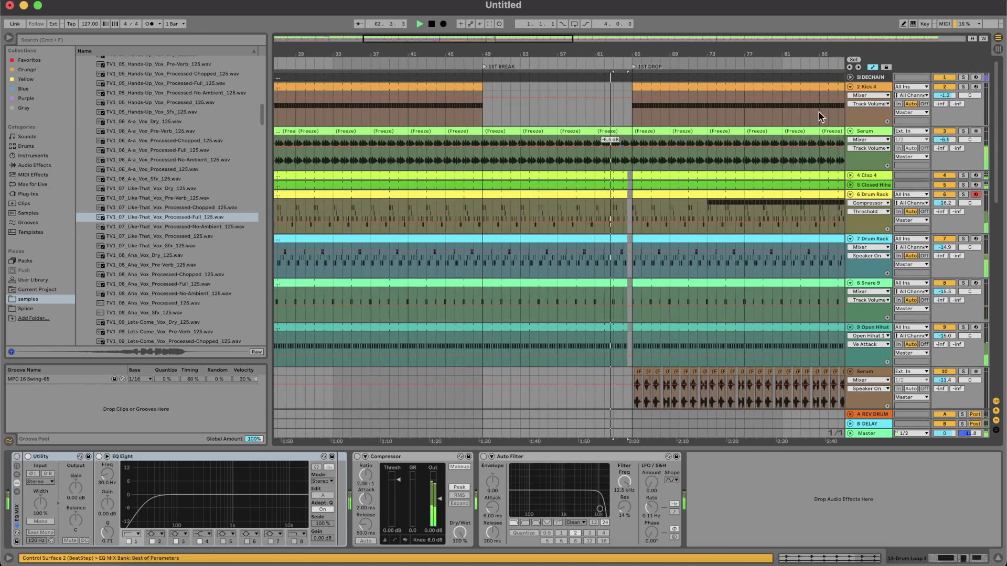
pyautogui.press('space')
pyautogui.click(851, 195)
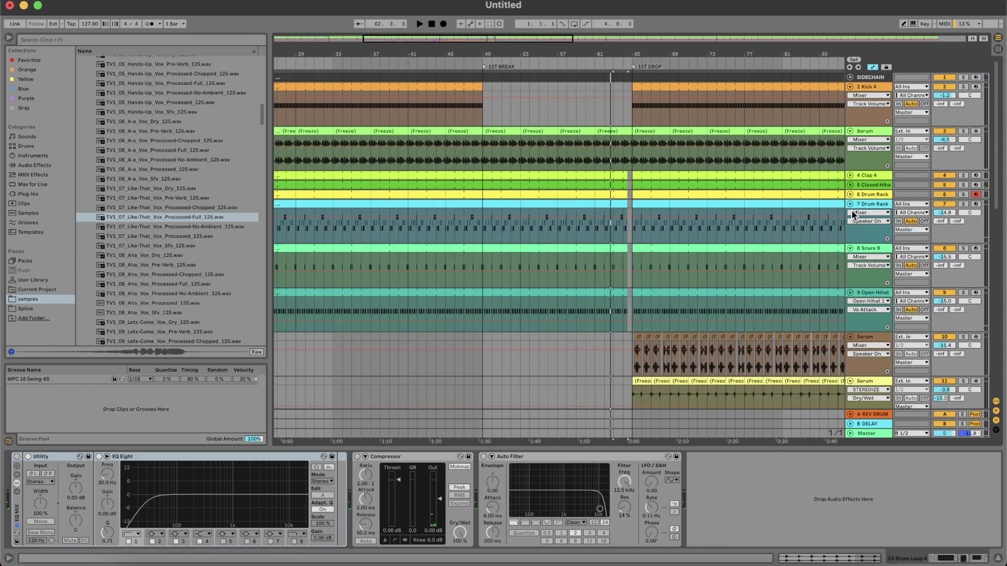
pyautogui.click(850, 204)
pyautogui.click(850, 214)
pyautogui.click(851, 224)
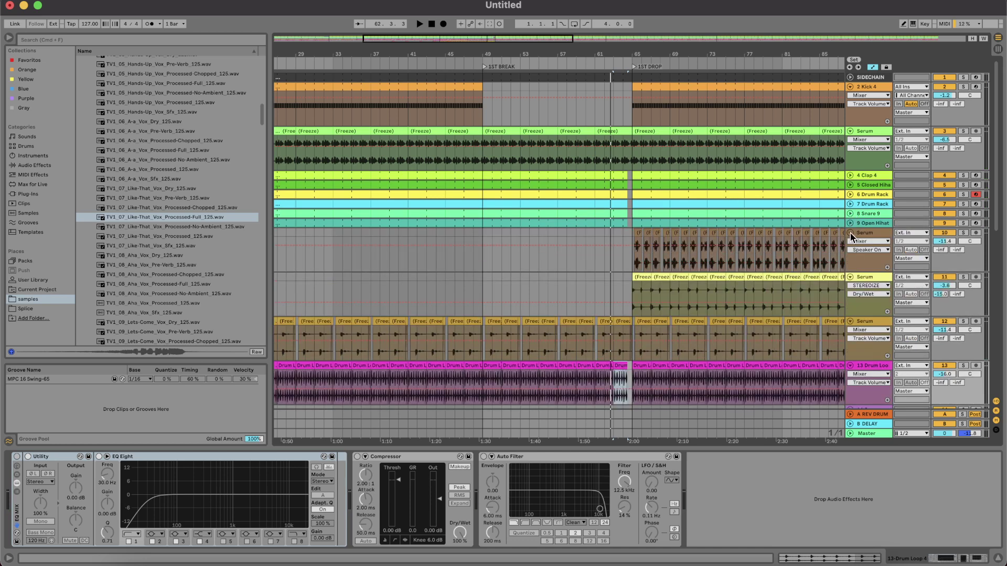
pyautogui.click(851, 233)
pyautogui.click(851, 242)
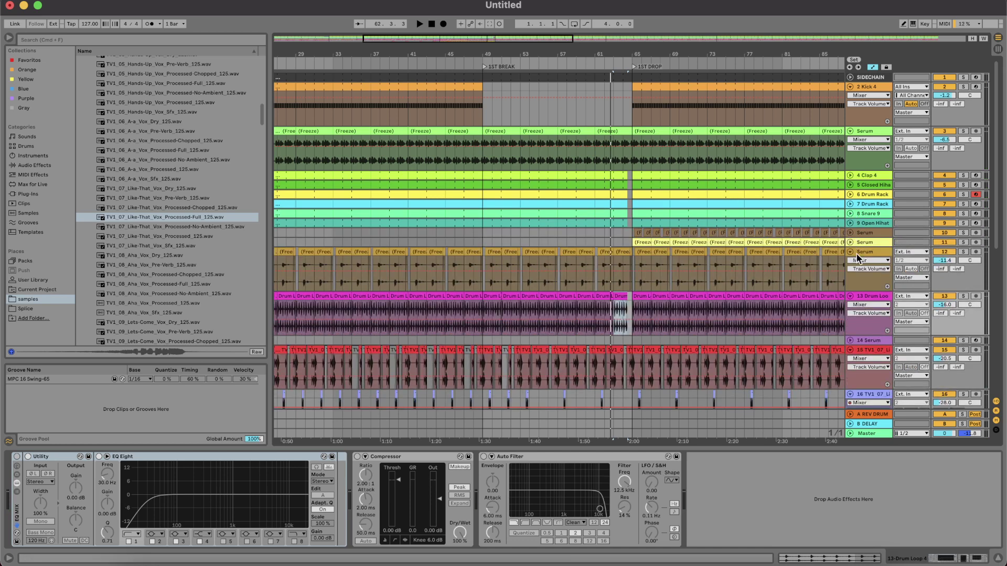
pyautogui.click(850, 253)
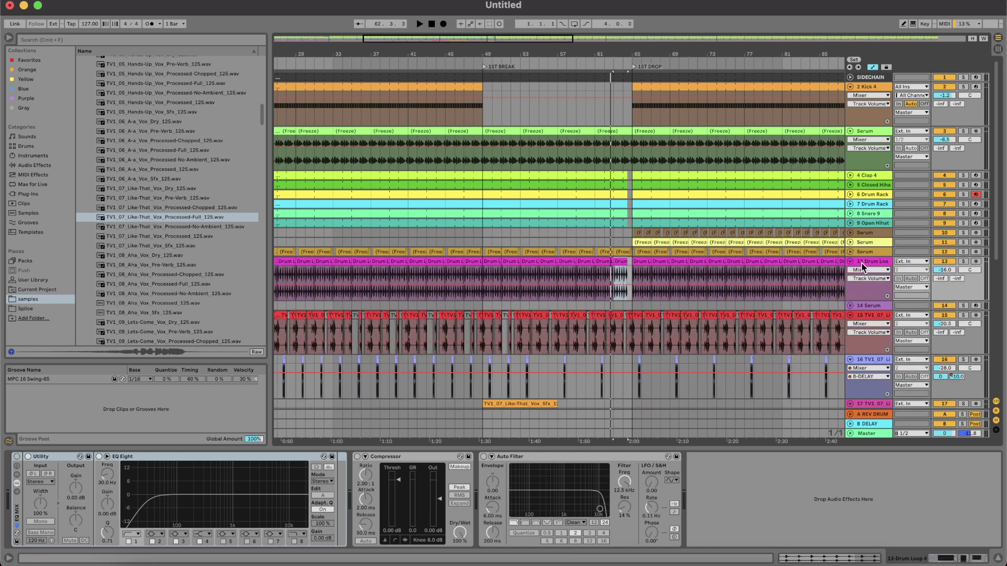
# Step: Move the Drum Loop track directly below Open Hihat and group it with the tracks from Clap 4 down as DRUMS
pyautogui.moveTo(863, 266); pyautogui.dragTo(860, 230)
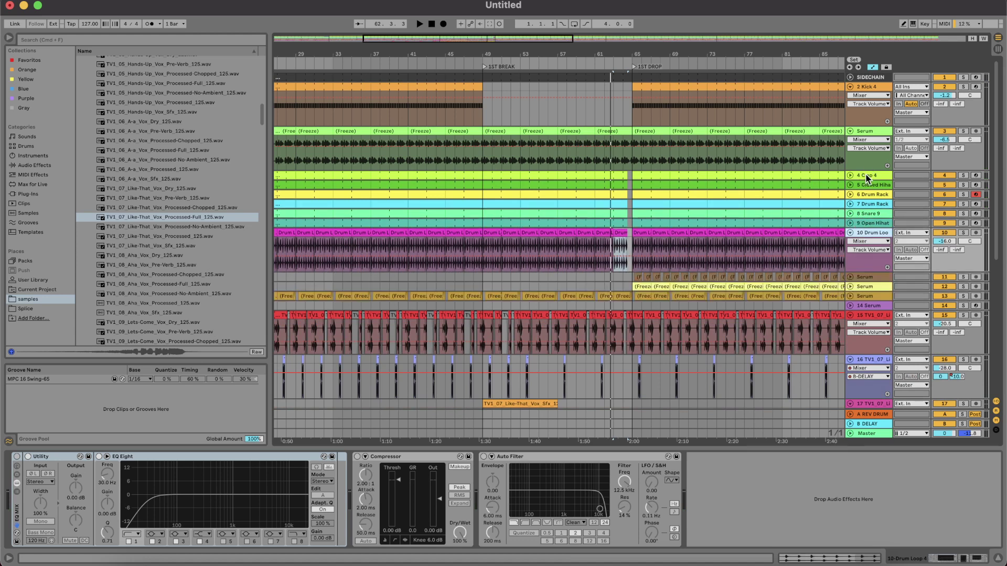
pyautogui.keyDown('shift'); pyautogui.click(867, 177); pyautogui.keyUp('shift')
pyautogui.press('super+g')
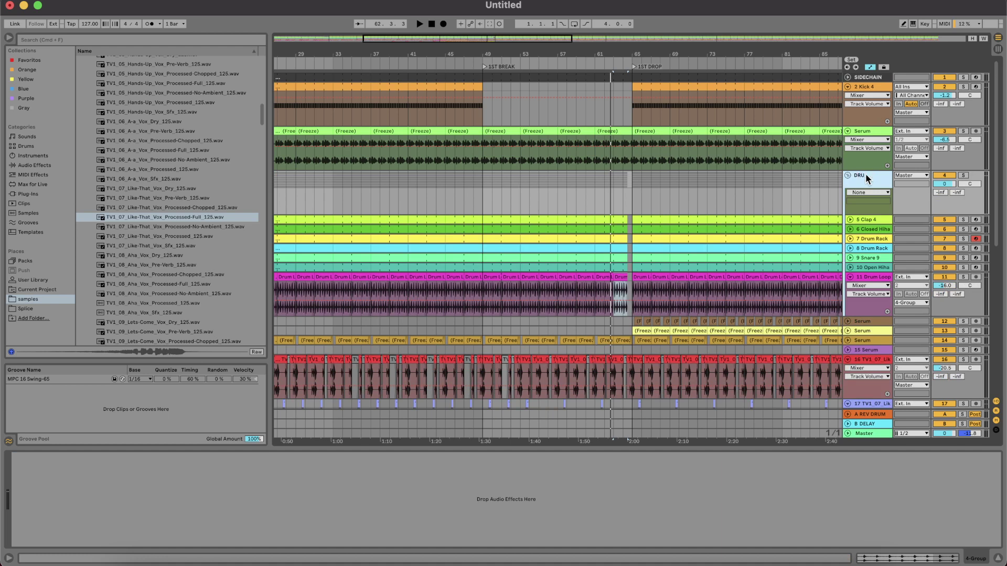
pyautogui.press('Return')
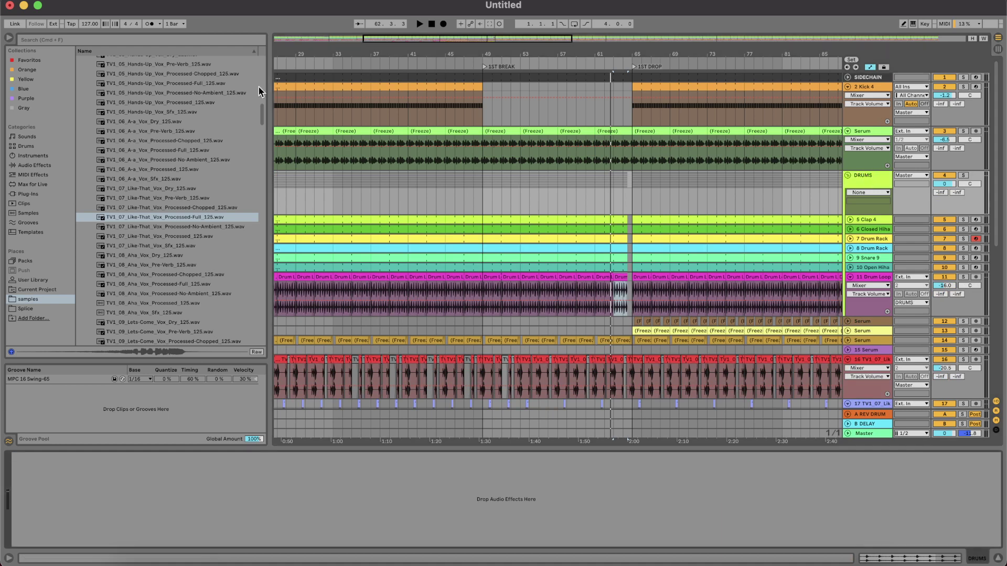
# Step: Add an Auto Filter to the DRUMS group as a high-pass filter with its frequency at about 335 Hz
pyautogui.click(205, 39)
pyautogui.write('AUT')
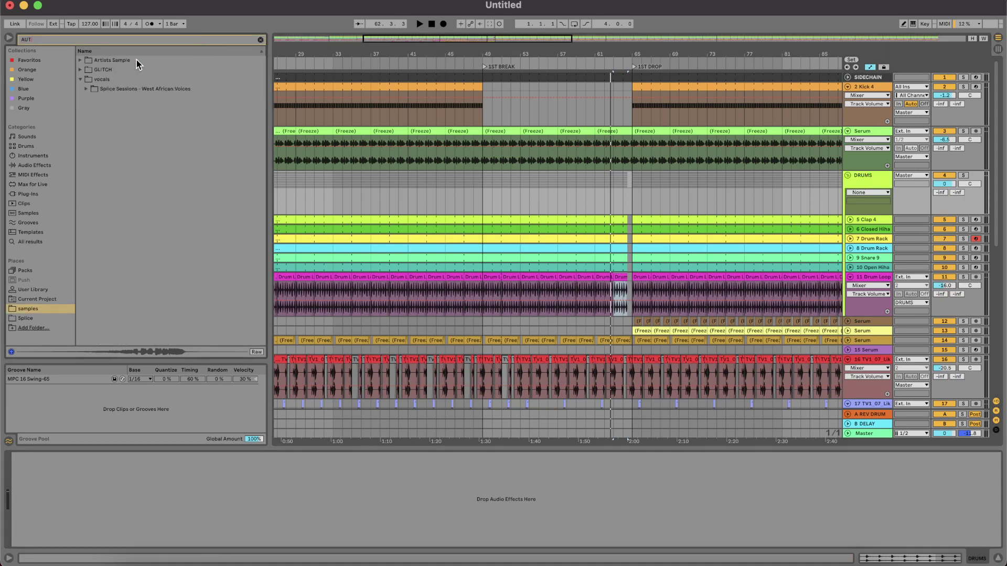
pyautogui.click(23, 89)
pyautogui.doubleClick(111, 60)
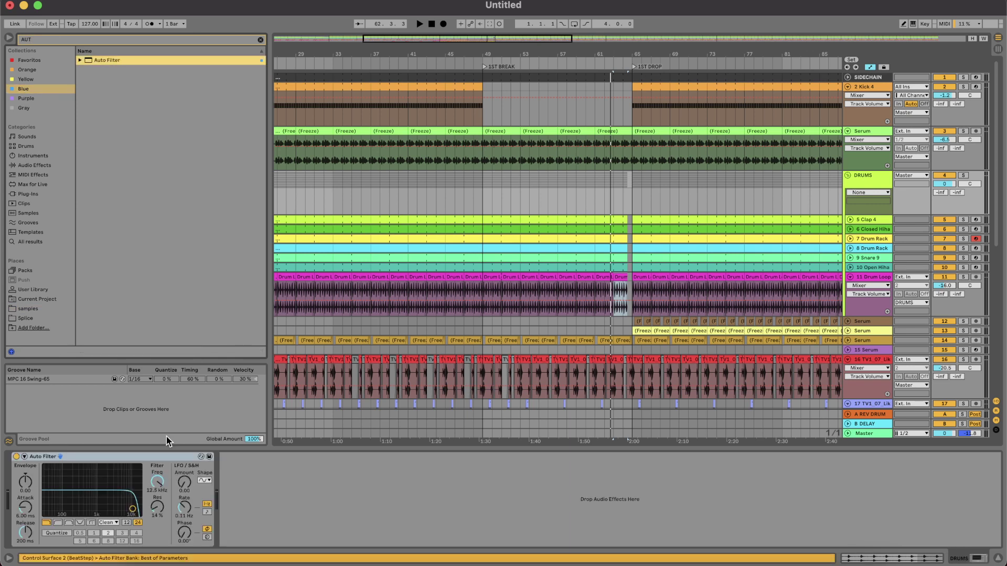
pyautogui.click(67, 522)
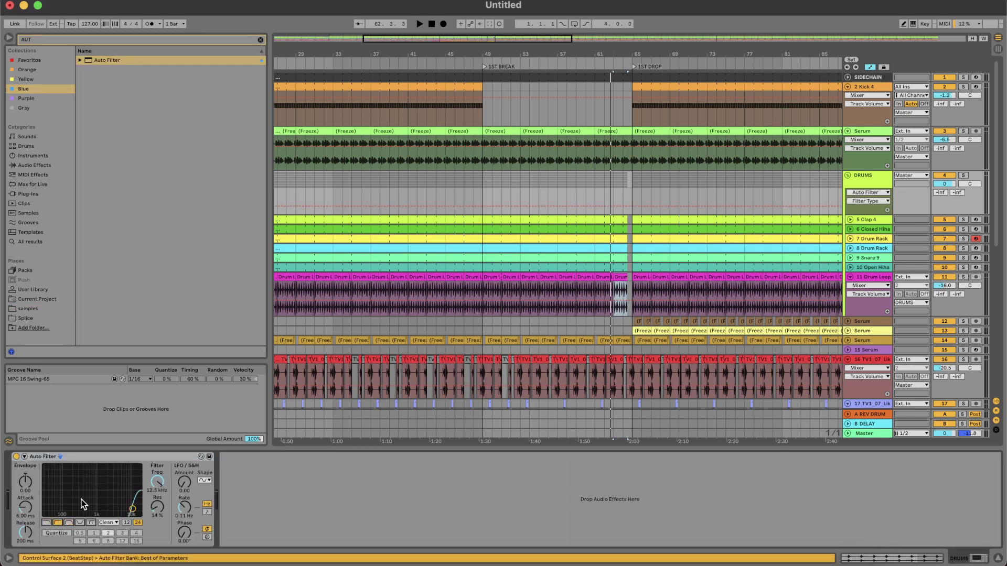
pyautogui.moveTo(82, 502); pyautogui.dragTo(81, 509)
# Step: Automate the DRUMS Auto Filter frequency to rise from bar 49 to about 19.9 kHz just before the drop, and play it back
pyautogui.click(159, 488)
pyautogui.press('space')
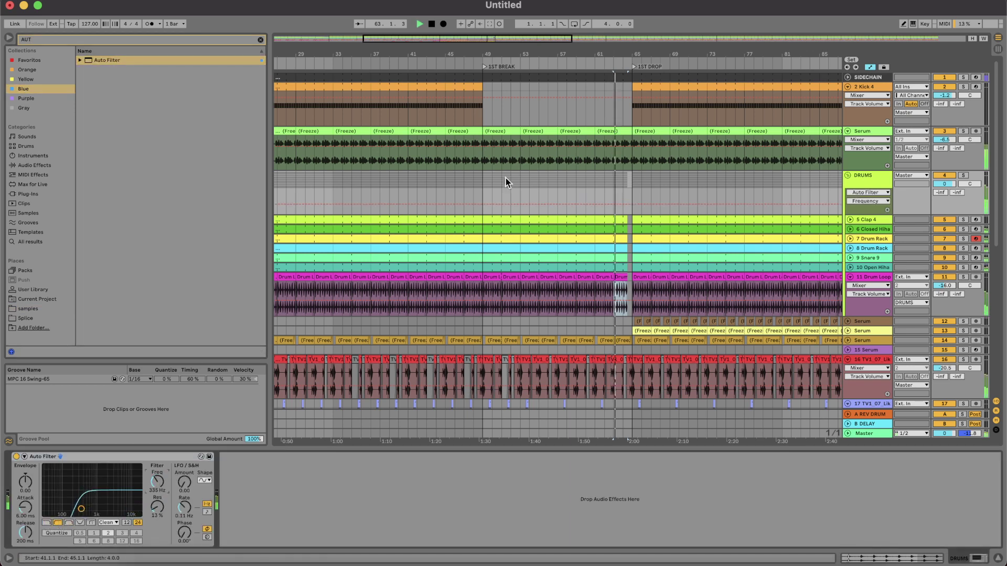
pyautogui.click(481, 204)
pyautogui.moveTo(623, 204)
pyautogui.mouseDown()
pyautogui.moveTo(632, 189)
pyautogui.moveTo(623, 187)
pyautogui.mouseUp()
pyautogui.press('space')
pyautogui.press('space')
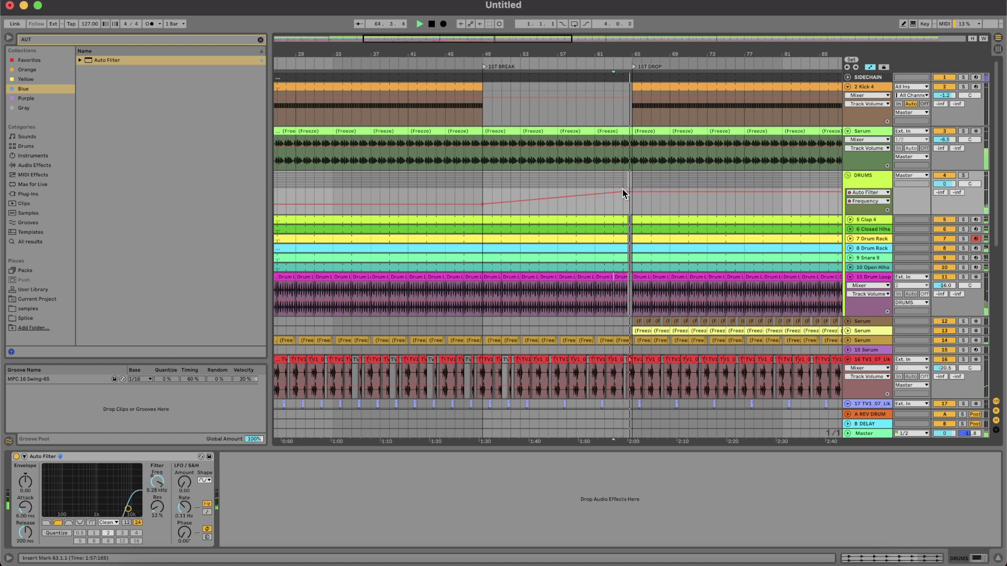
pyautogui.click(482, 199)
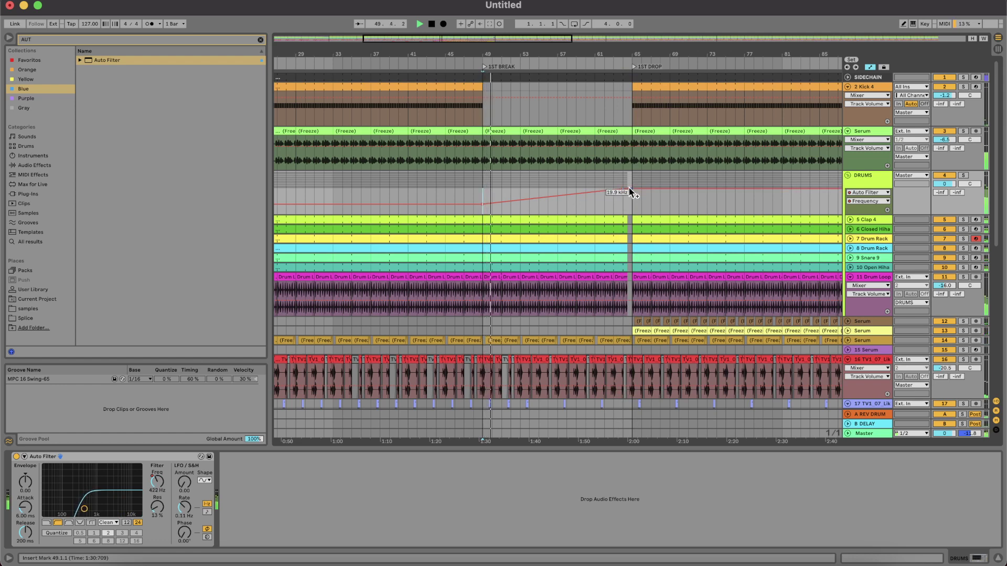
pyautogui.scroll(-3, 704, 194)
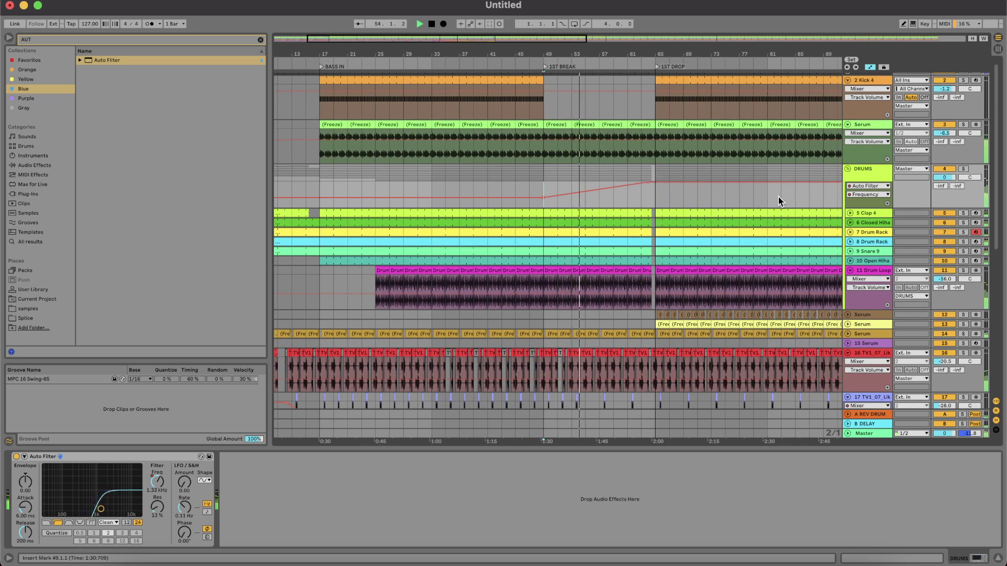
# Step: Set the DRUMS Auto Filter resonance to 25% and automate the device to be on only between bars 49 and 65
pyautogui.click(157, 507)
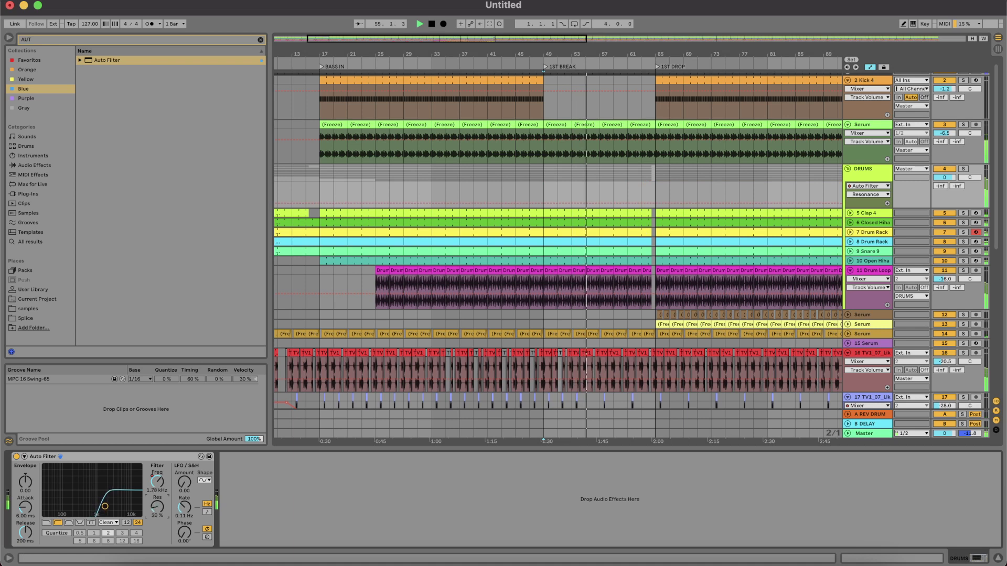
pyautogui.rightClick(16, 457)
pyautogui.click(45, 463)
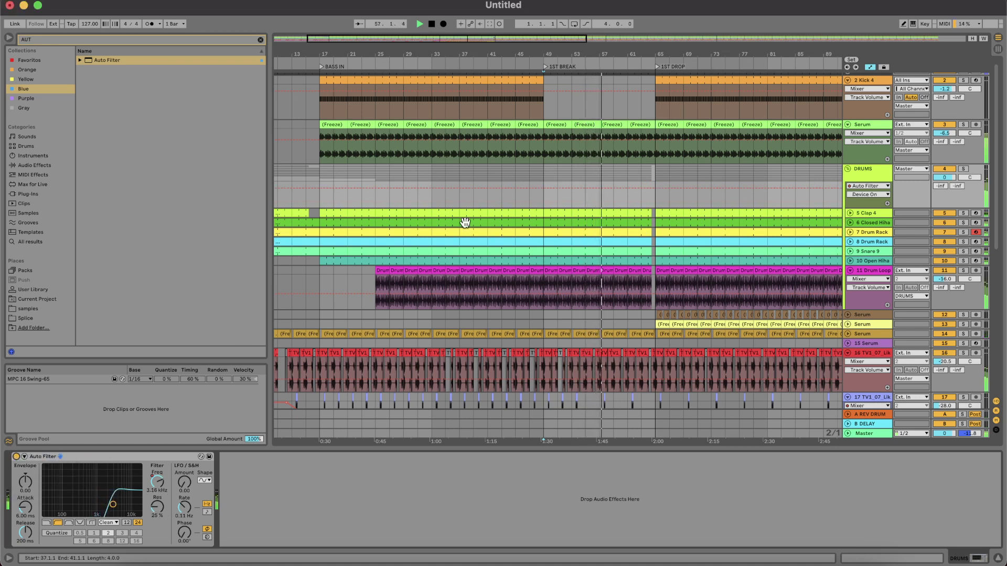
pyautogui.moveTo(655, 188)
pyautogui.mouseDown()
pyautogui.moveTo(656, 202)
pyautogui.moveTo(632, 188)
pyautogui.mouseUp()
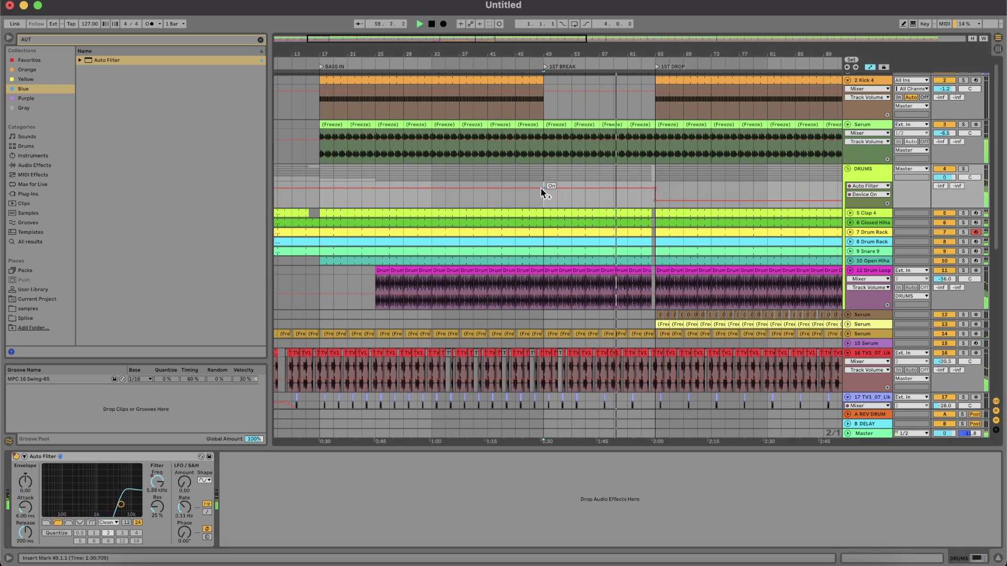
pyautogui.moveTo(535, 188); pyautogui.dragTo(535, 201)
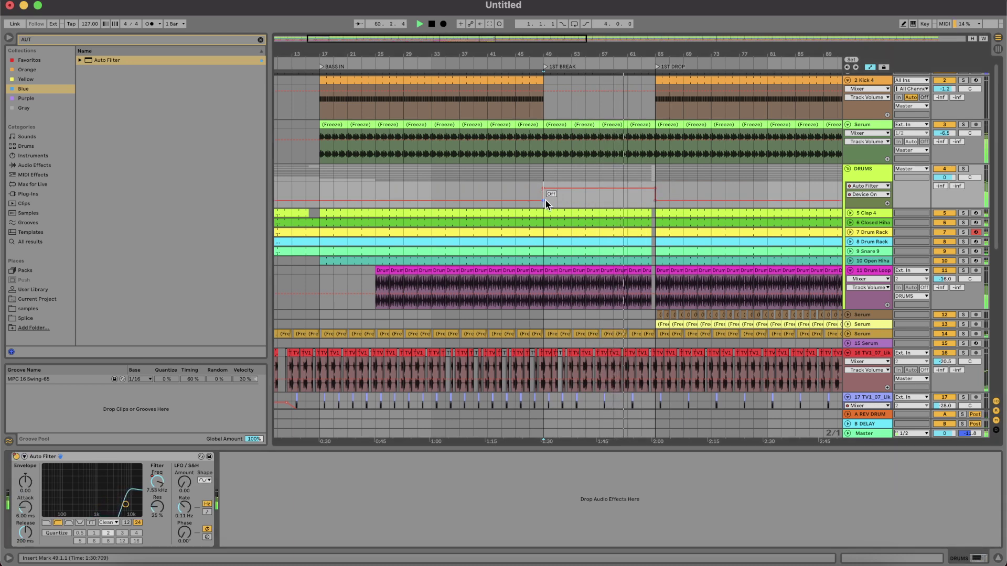
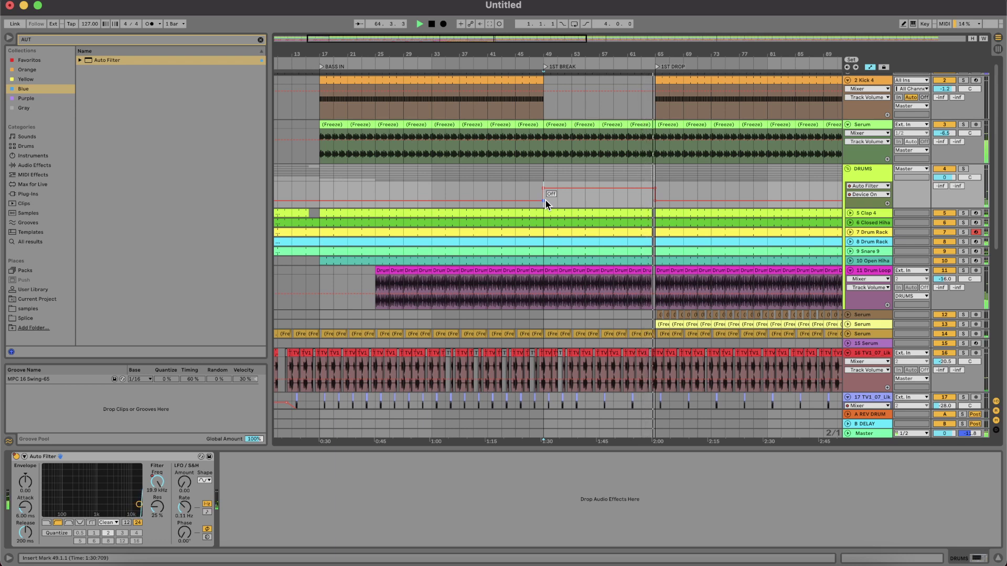
# Step: Play back the lower vocal tracks from around bar 60 to review the end of the first break
pyautogui.scroll(-8, 653, 245)
pyautogui.scroll(-2, 653, 246)
pyautogui.scroll(5, 622, 268)
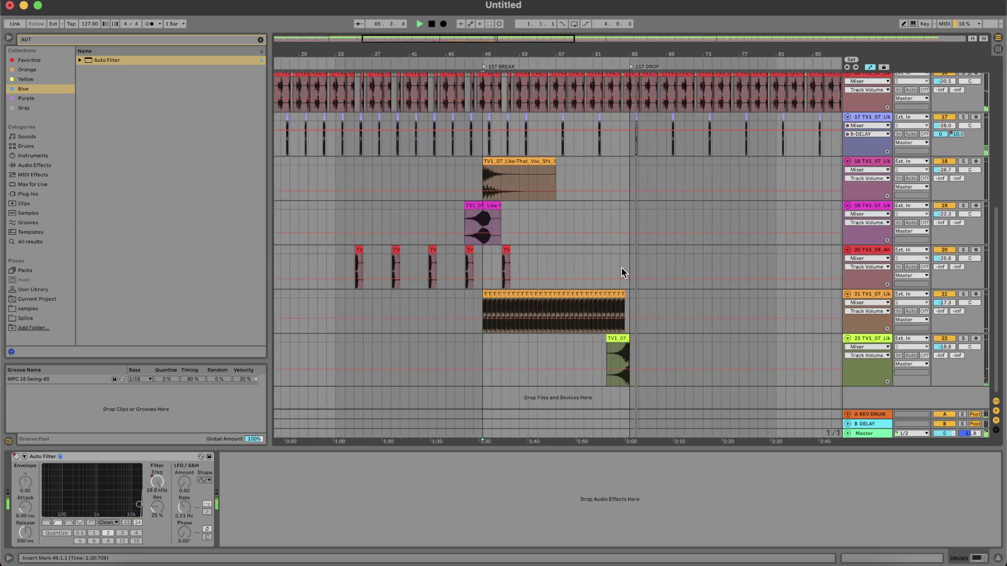
pyautogui.click(516, 345)
pyautogui.press('space')
pyautogui.press('space')
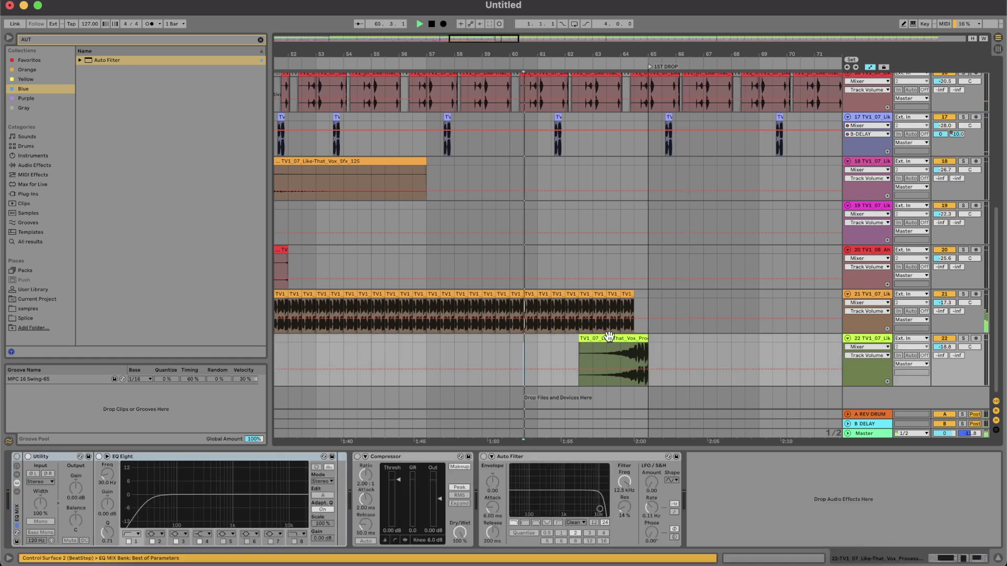
pyautogui.scroll(5, 607, 337)
pyautogui.scroll(-4, 676, 336)
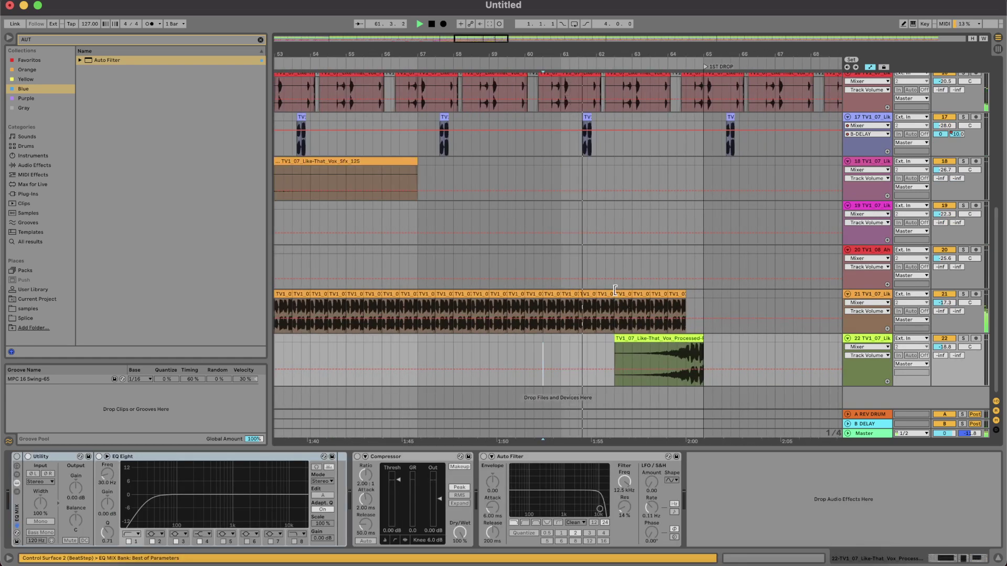
pyautogui.click(652, 293)
pyautogui.moveTo(682, 293); pyautogui.dragTo(697, 292)
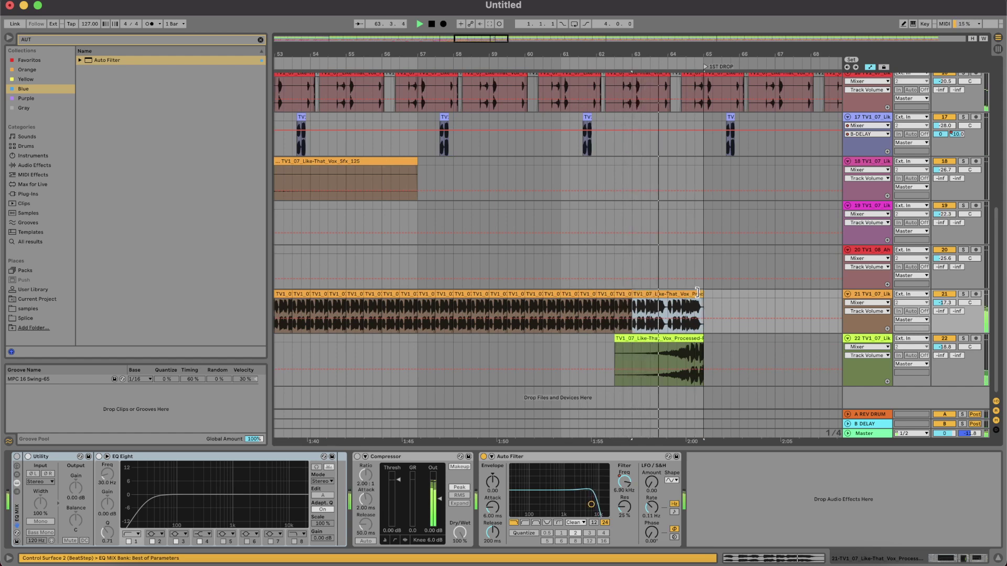
pyautogui.click(518, 307)
pyautogui.press('space')
pyautogui.press('space')
pyautogui.press('super+z')
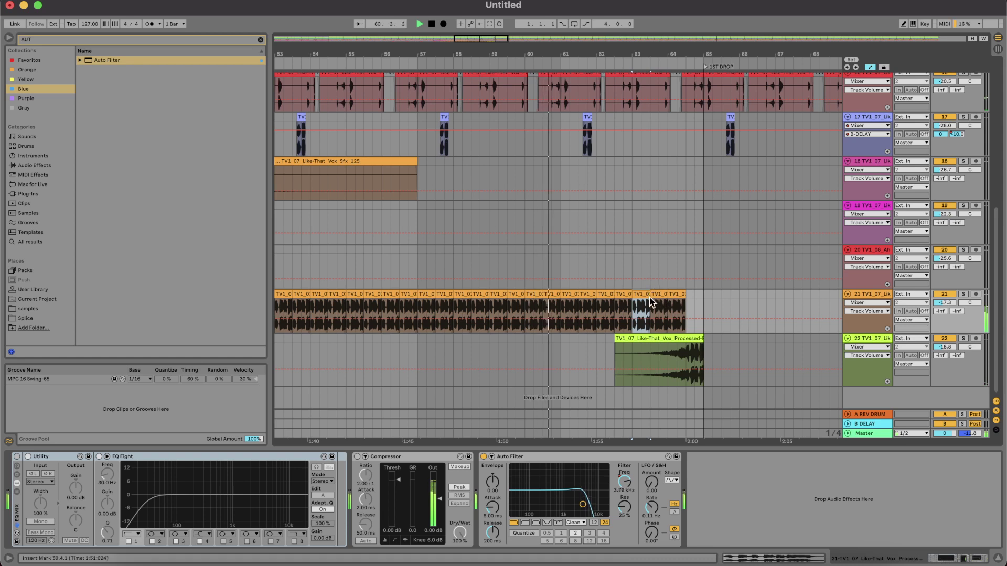
# Step: Extend the last vocal clip on track 21 to 65.1.1 and make the track 22 vocal clip span 62.1.1 to 65.1.1
pyautogui.moveTo(683, 292); pyautogui.dragTo(703, 293)
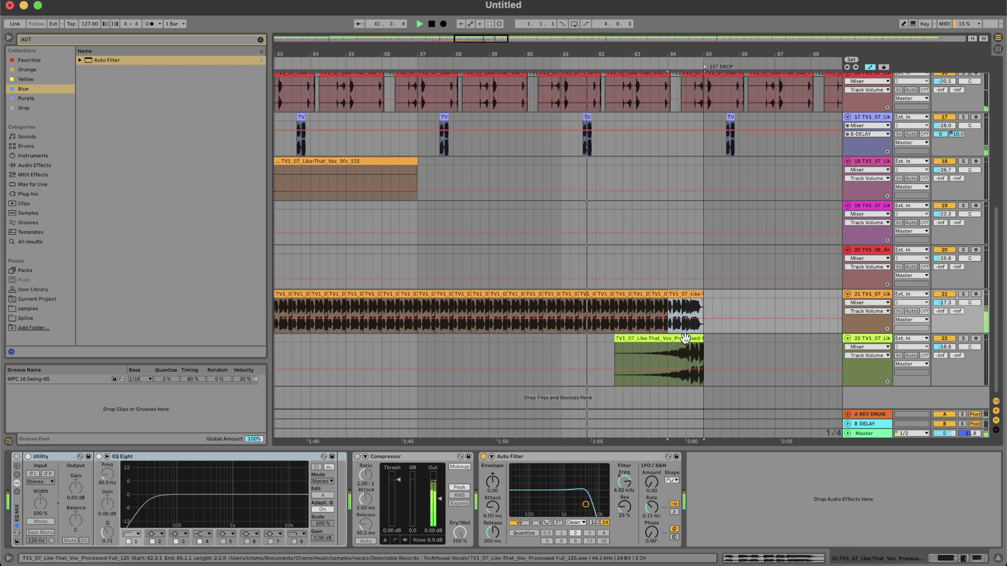
pyautogui.moveTo(690, 340)
pyautogui.mouseDown()
pyautogui.moveTo(665, 347)
pyautogui.moveTo(672, 335)
pyautogui.moveTo(700, 338)
pyautogui.mouseUp()
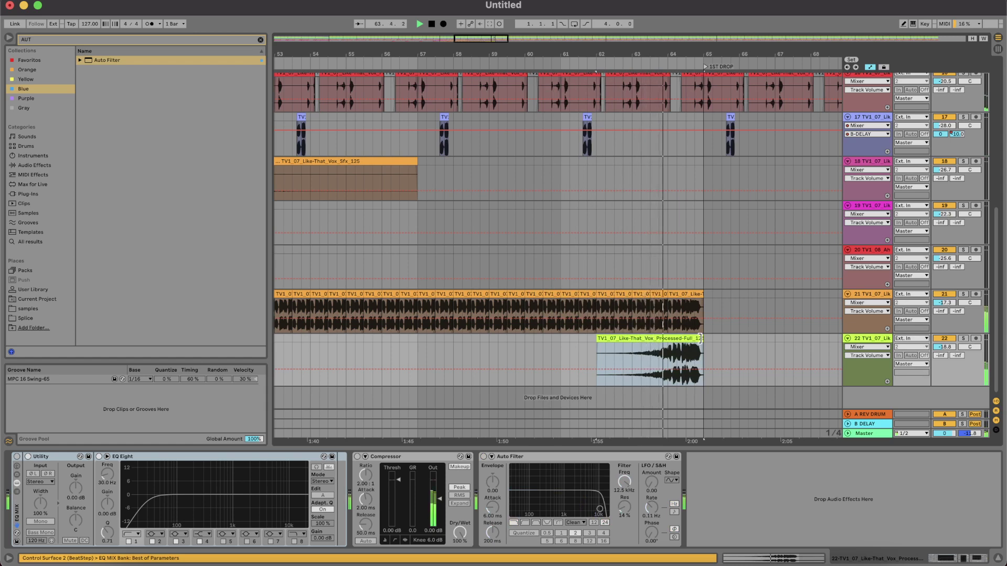
pyautogui.press('space')
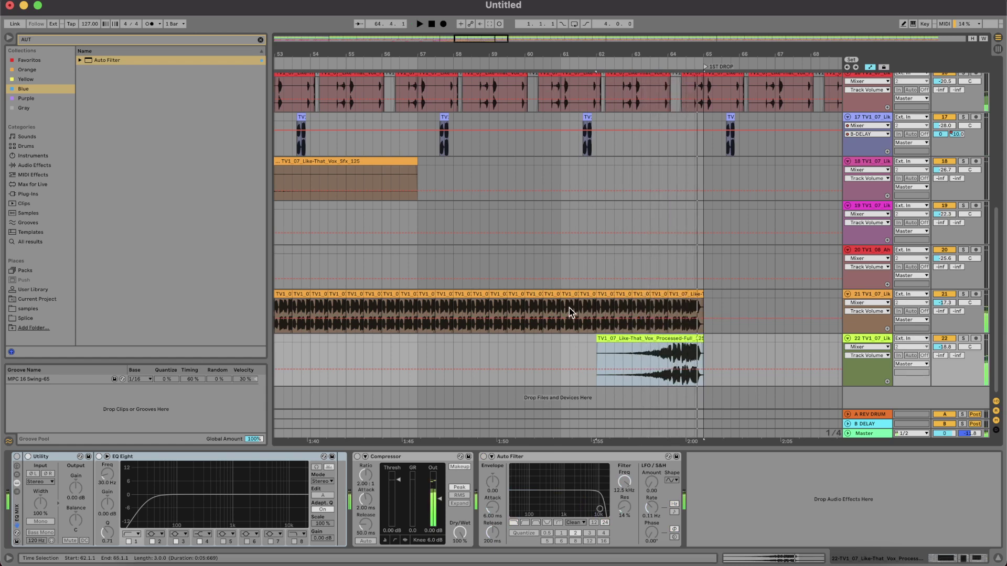
# Step: Play back the end of the break and delete the track 21 vocal clip between 64.1.1 and 65.1.1
pyautogui.click(570, 309)
pyautogui.press('space')
pyautogui.scroll(5, 661, 317)
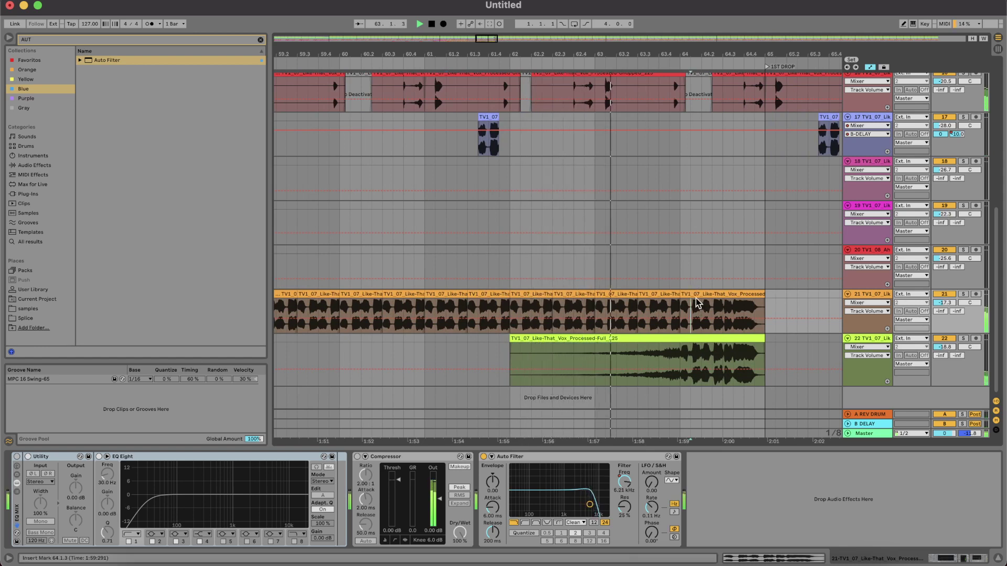
pyautogui.click(697, 298)
pyautogui.press('Delete')
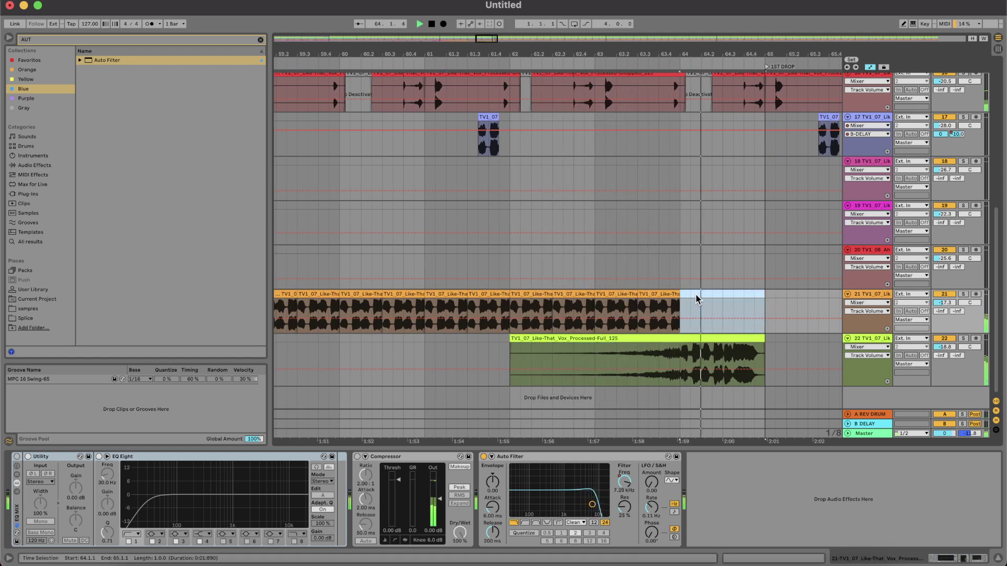
pyautogui.scroll(-5, 696, 299)
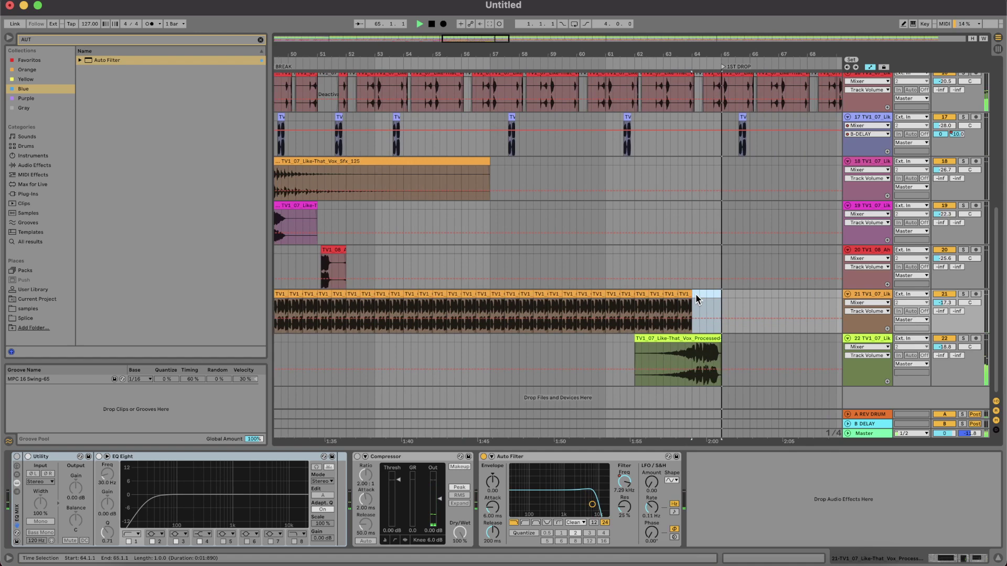
# Step: Compare the break with track 21 muted, and lower that track's volume to -39.0 dB while playing from bar 49
pyautogui.click(605, 351)
pyautogui.scroll(4, 690, 336)
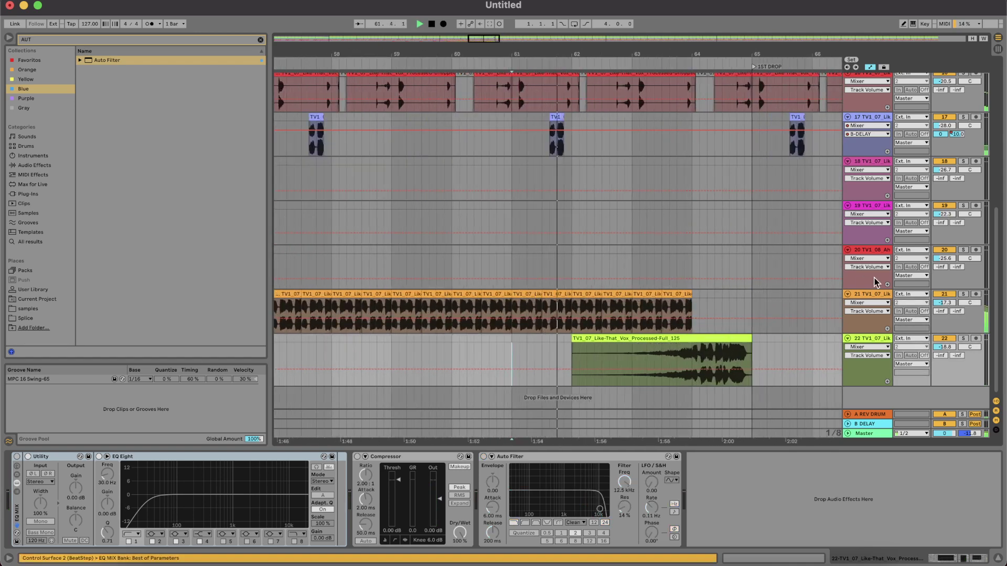
pyautogui.press('space')
pyautogui.click(944, 295)
pyautogui.press('space')
pyautogui.scroll(-7, 703, 338)
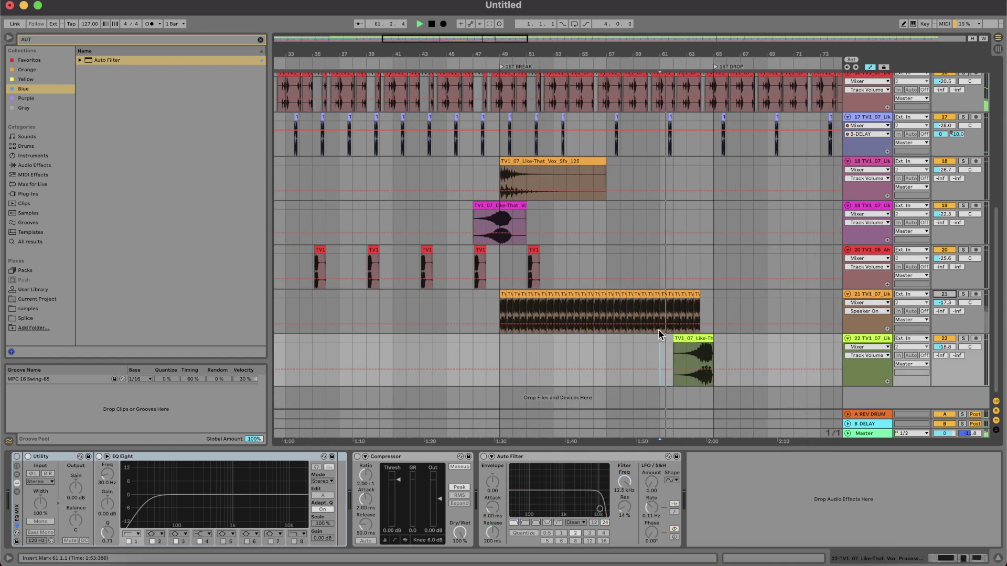
pyautogui.click(497, 305)
pyautogui.press('space')
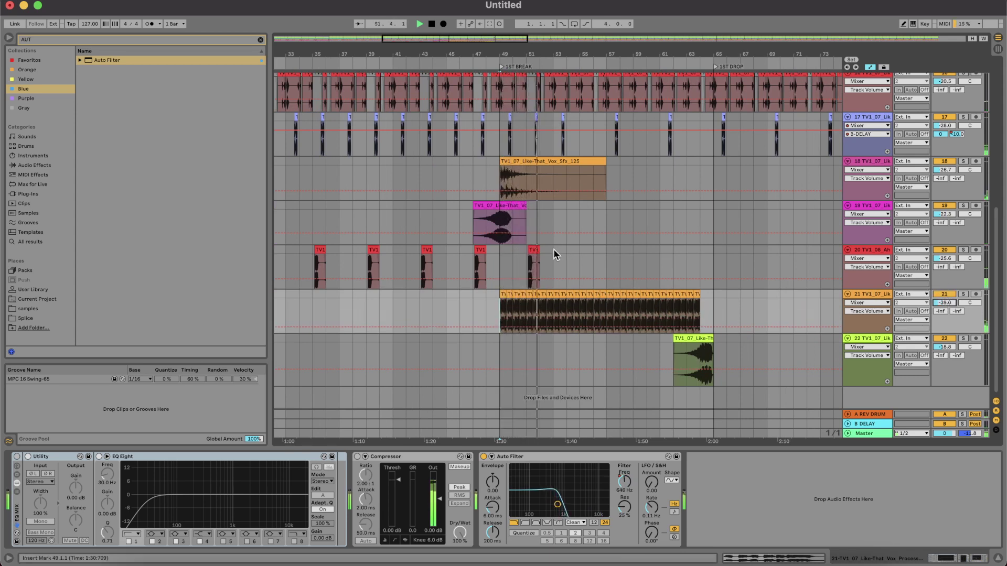
# Step: Duplicate the four-bar section of track 20 from bar 49 to 53 three times, filling the break up to bar 65
pyautogui.moveTo(552, 251); pyautogui.dragTo(499, 256)
pyautogui.press('super+d')
pyautogui.press('super+d')
pyautogui.press('super+d')
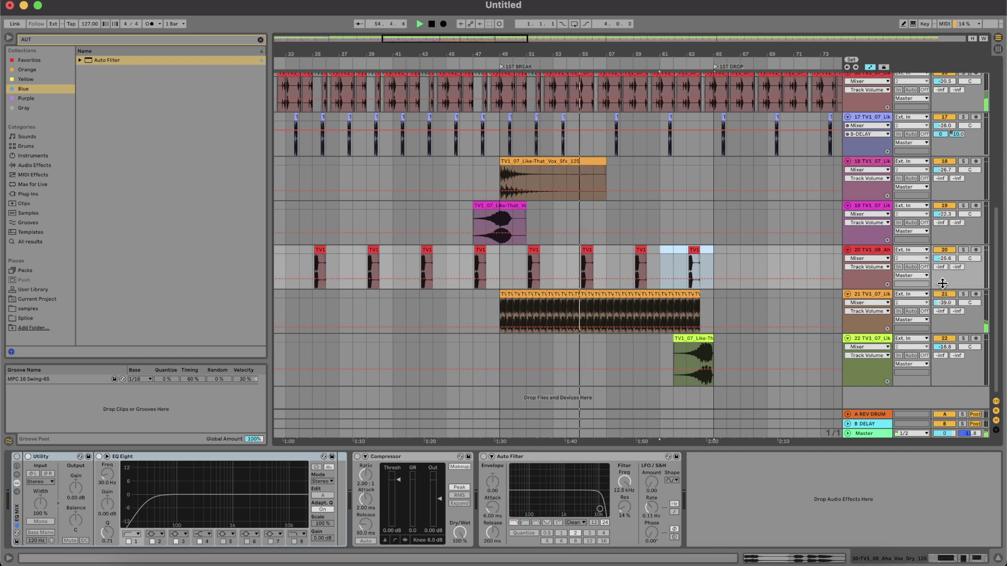
# Step: Automate the DRUMS send to A-REV DRUM, rising from bar 49 to about bar 56, holding to bar 64 and dropping out at bar 65
pyautogui.scroll(5, 751, 308)
pyautogui.scroll(5, 751, 309)
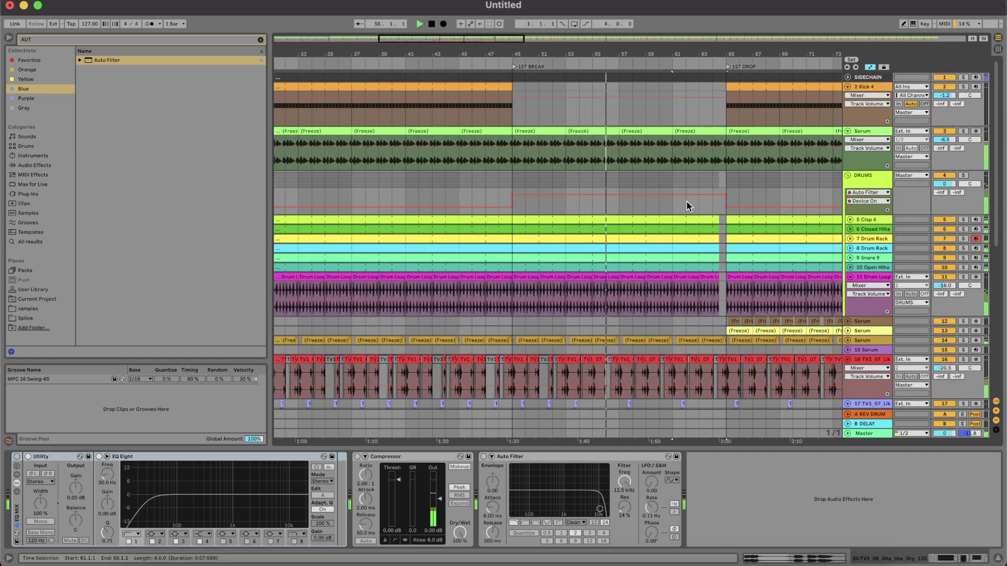
pyautogui.click(846, 173)
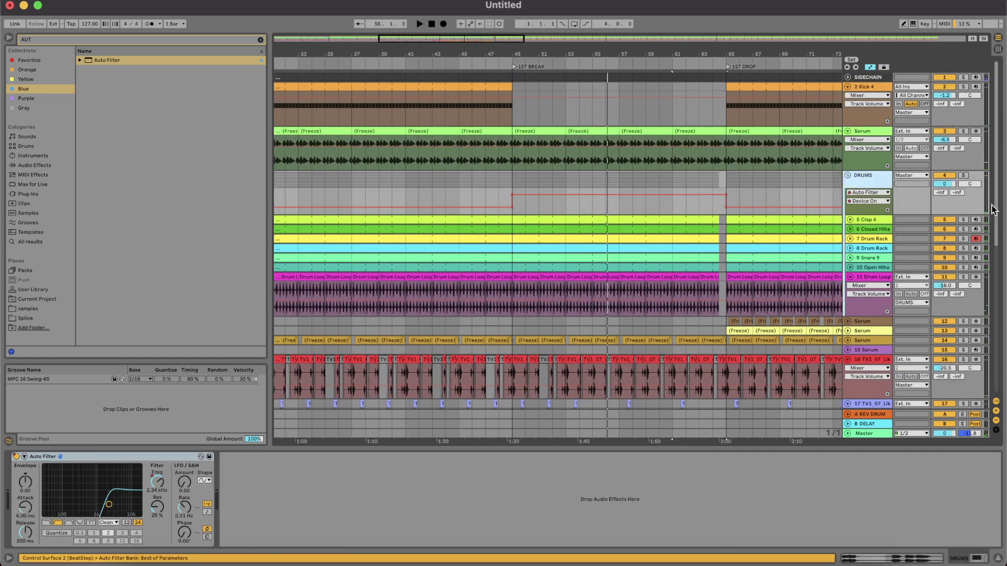
pyautogui.click(475, 198)
pyautogui.press('space')
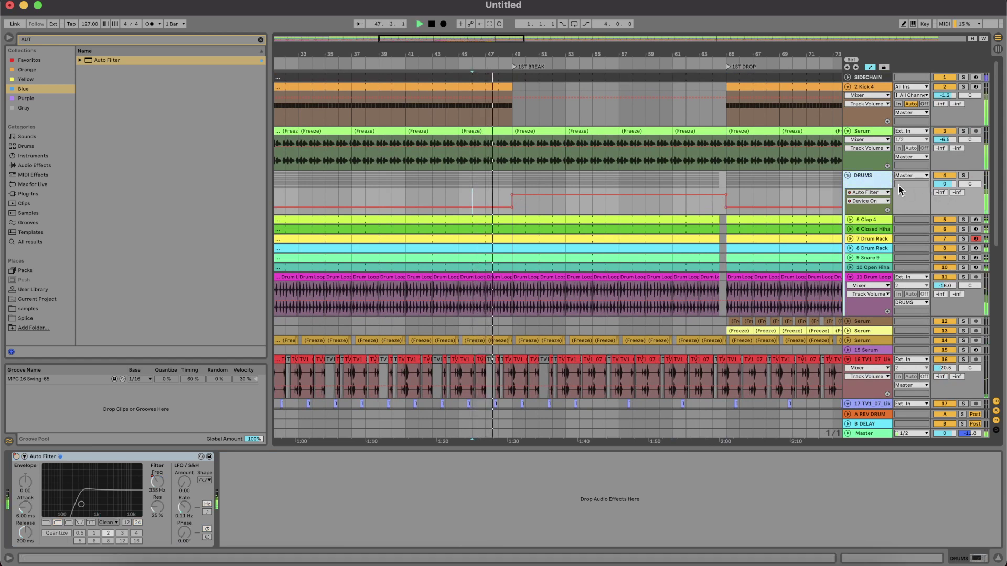
pyautogui.click(943, 193)
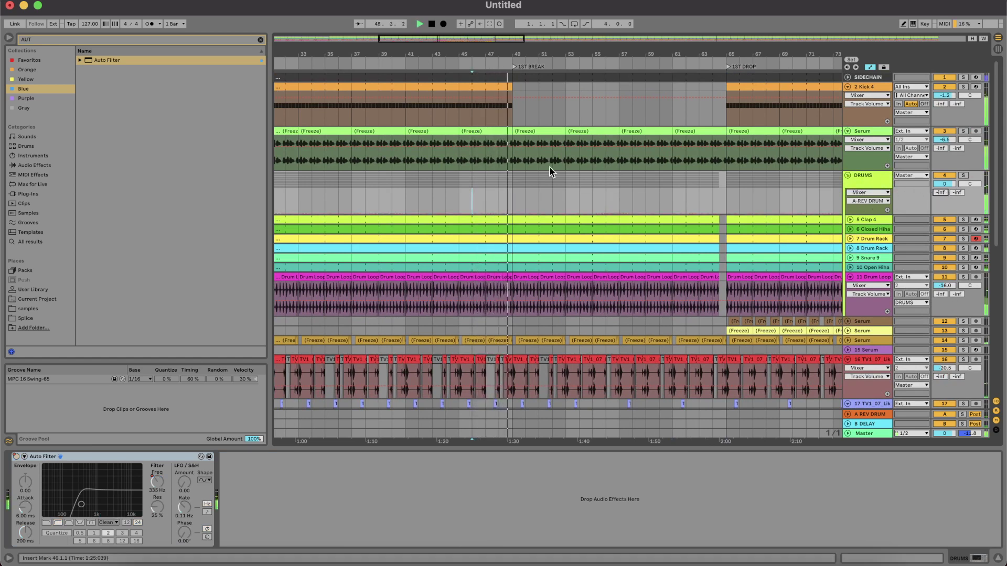
pyautogui.moveTo(509, 211); pyautogui.dragTo(605, 191)
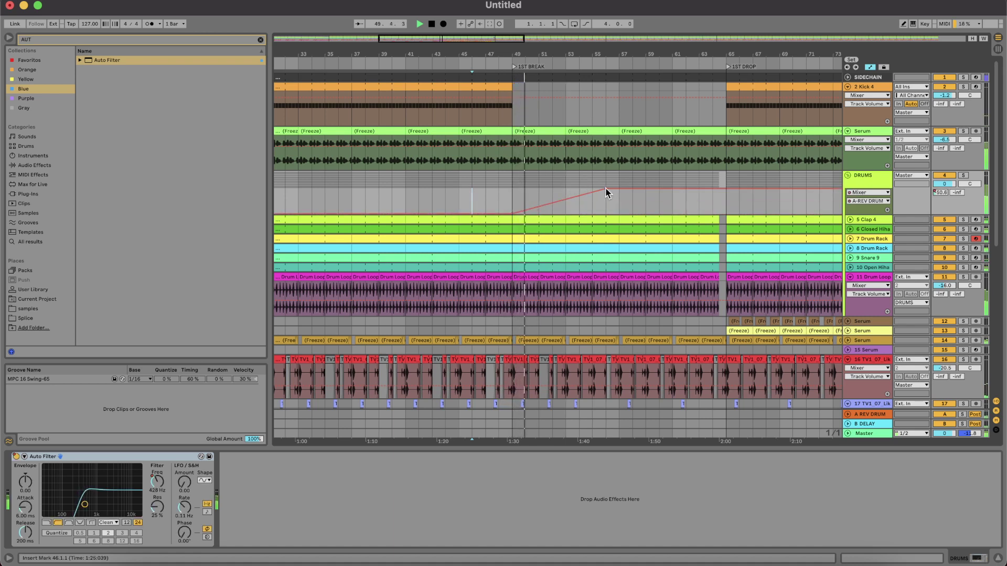
pyautogui.click(713, 188)
pyautogui.moveTo(726, 188); pyautogui.dragTo(726, 214)
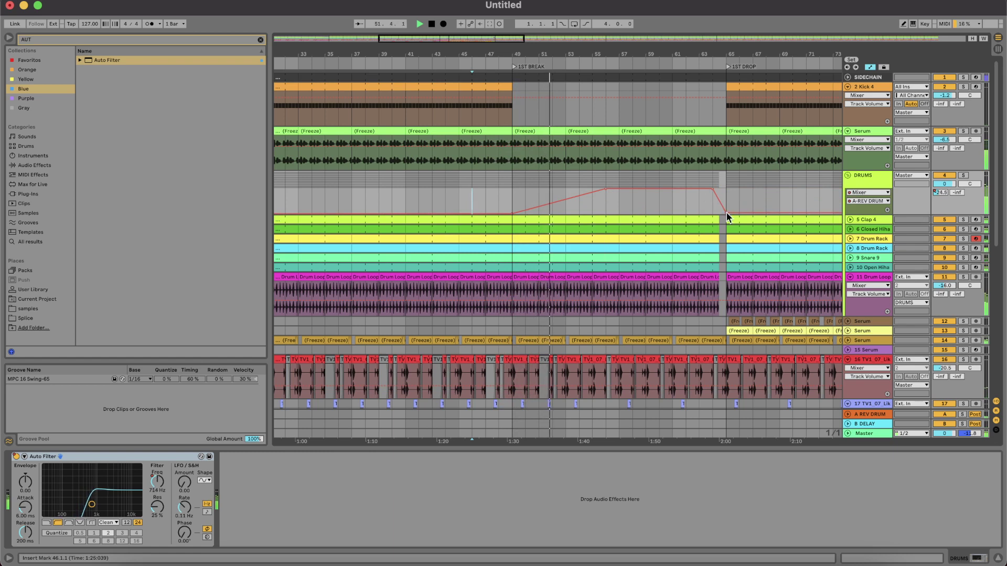
# Step: Automate the DRUMS send to B-DELAY, rising from bar 49 to about -5 dB at bar 64
pyautogui.click(955, 194)
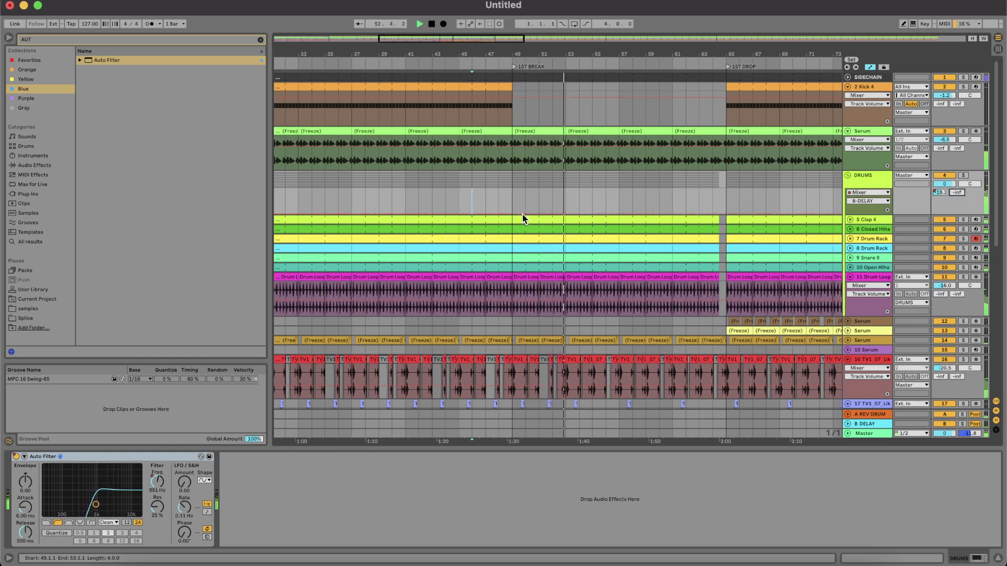
pyautogui.click(513, 213)
pyautogui.moveTo(521, 213); pyautogui.dragTo(712, 190)
pyautogui.scroll(5, 712, 190)
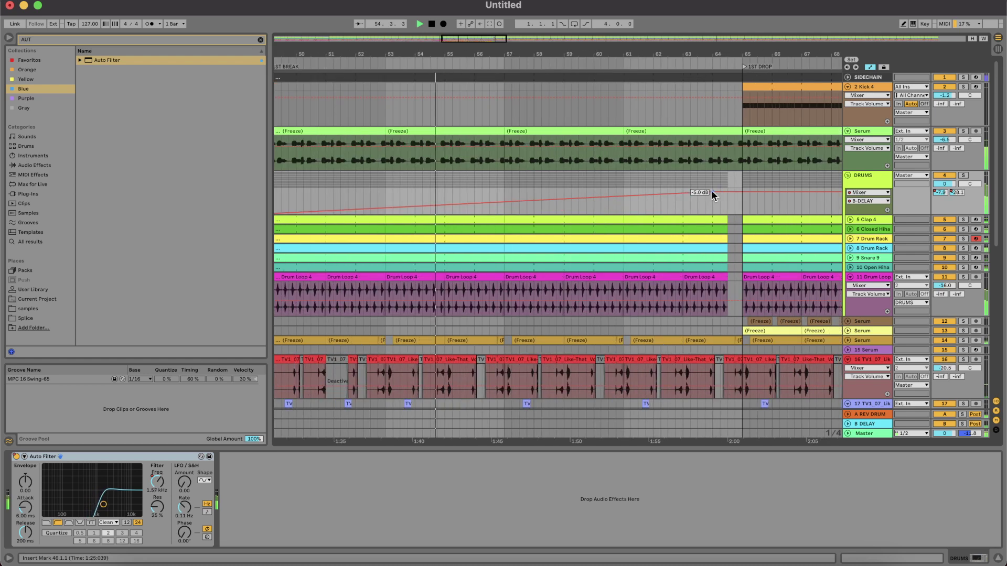
# Step: Re-enable the A-REV DRUM send automation on DRUMS and move the end of its rise to about bar 61
pyautogui.click(940, 192)
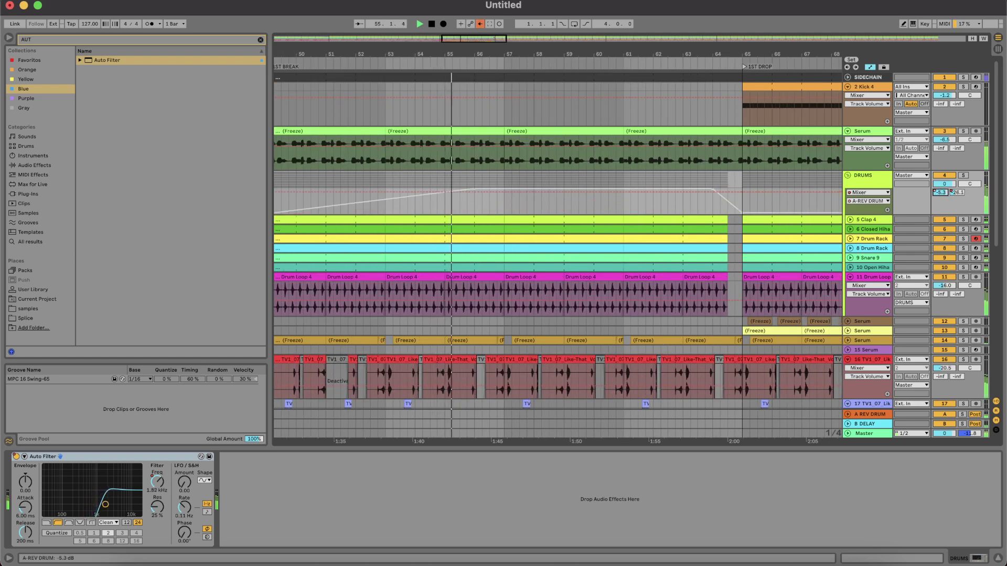
pyautogui.click(480, 24)
pyautogui.moveTo(475, 190); pyautogui.dragTo(624, 188)
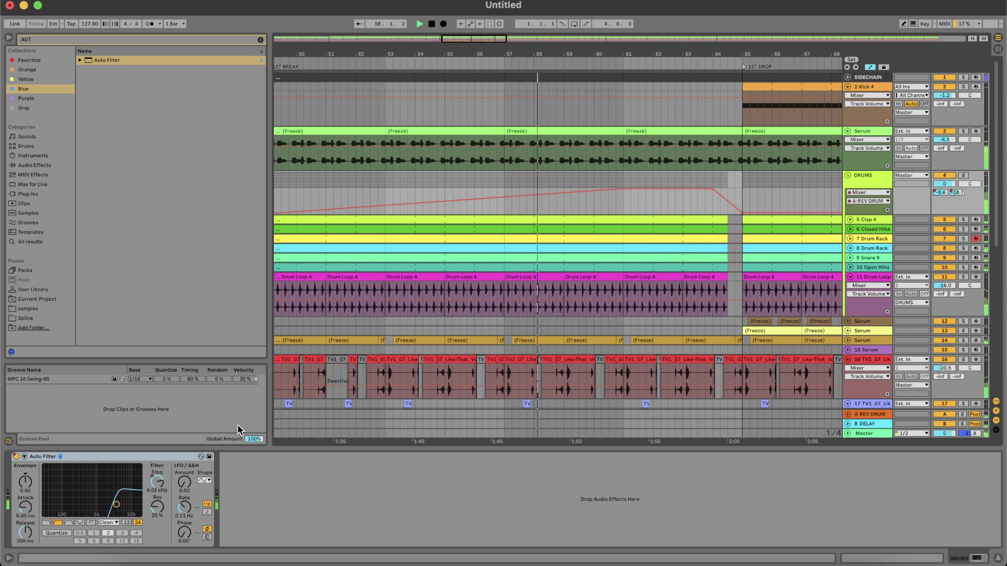
# Step: Display the frequency automation of the DRUMS Auto Filter
pyautogui.click(157, 482)
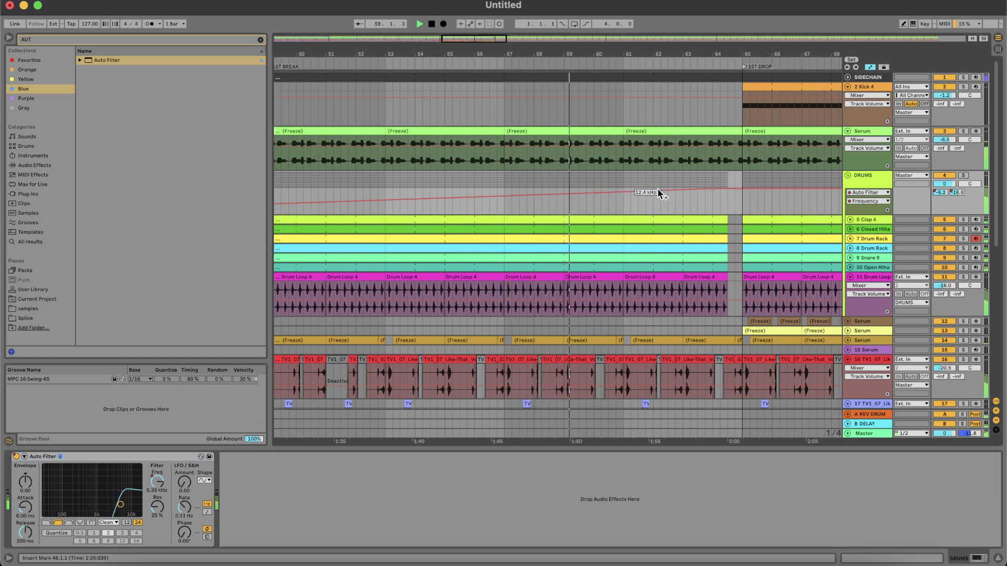
# Step: Extend the rise of the DRUMS Auto Filter frequency automation to 14.2 kHz where the drum clips stop before 1ST DROP
pyautogui.moveTo(660, 192); pyautogui.dragTo(727, 189)
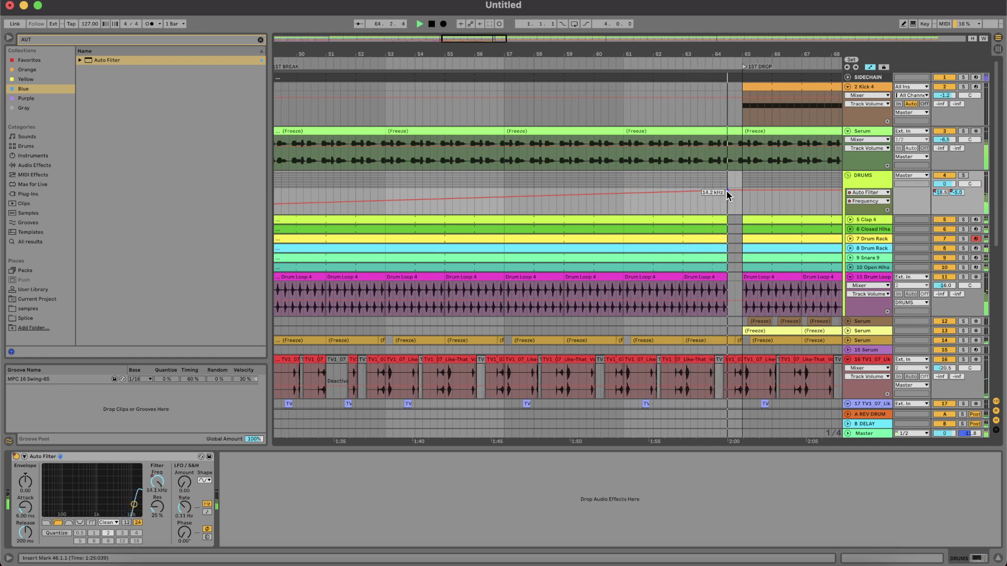
pyautogui.scroll(-10, 726, 190)
pyautogui.scroll(-5, 724, 191)
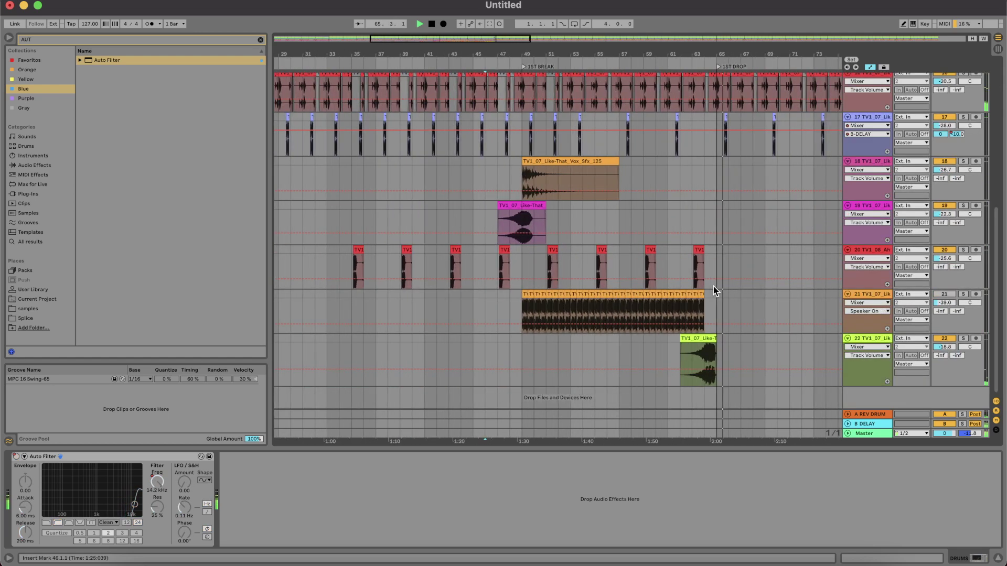
pyautogui.scroll(10, 724, 376)
pyautogui.press('space')
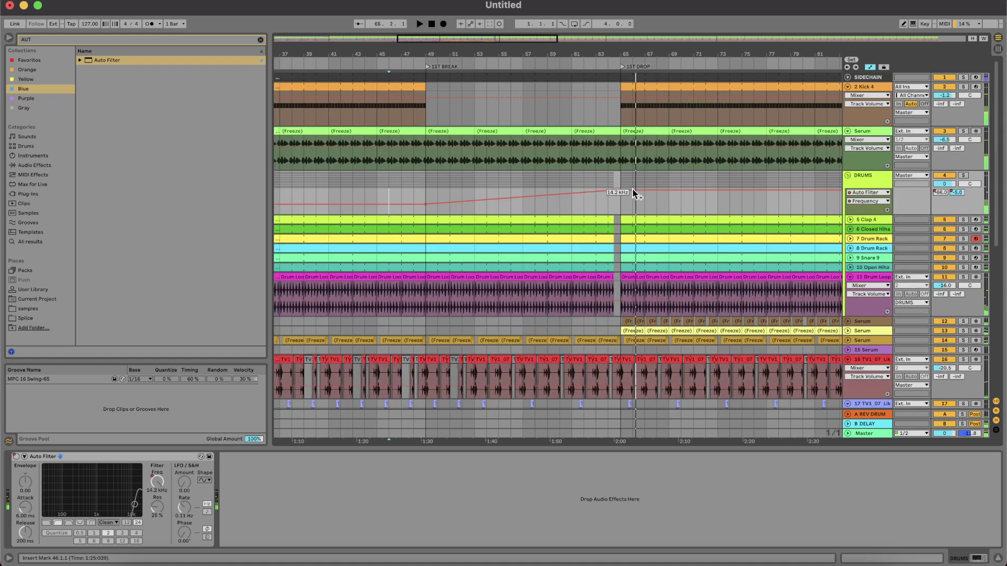
pyautogui.moveTo(636, 196); pyautogui.dragTo(635, 212)
pyautogui.press('super+z')
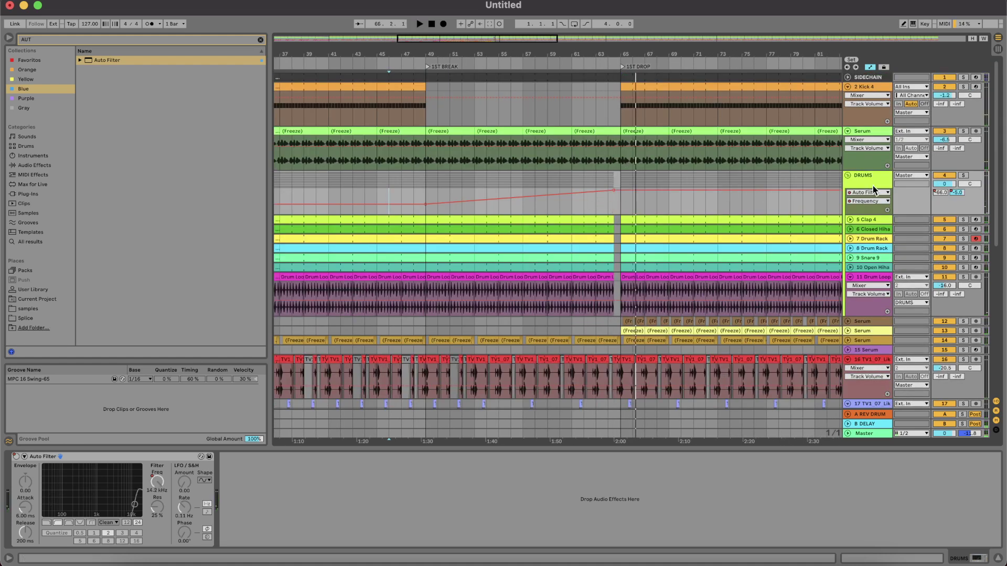
# Step: Show the DRUMS B-DELAY send automation and make it fall from its peak in bar 64 to minimum at 1ST DROP
pyautogui.click(960, 196)
pyautogui.click(585, 205)
pyautogui.press('space')
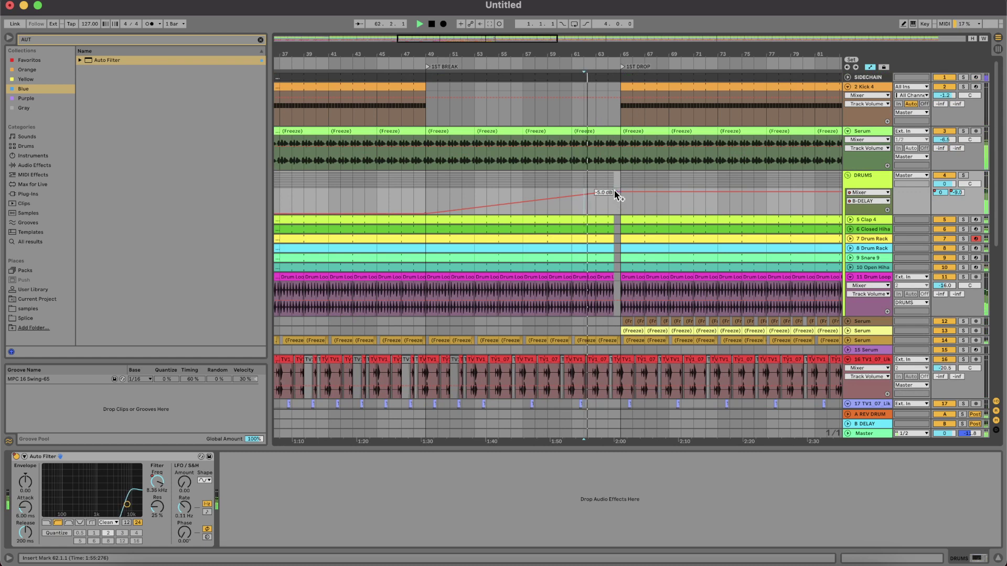
pyautogui.click(615, 192)
pyautogui.moveTo(621, 192); pyautogui.dragTo(621, 214)
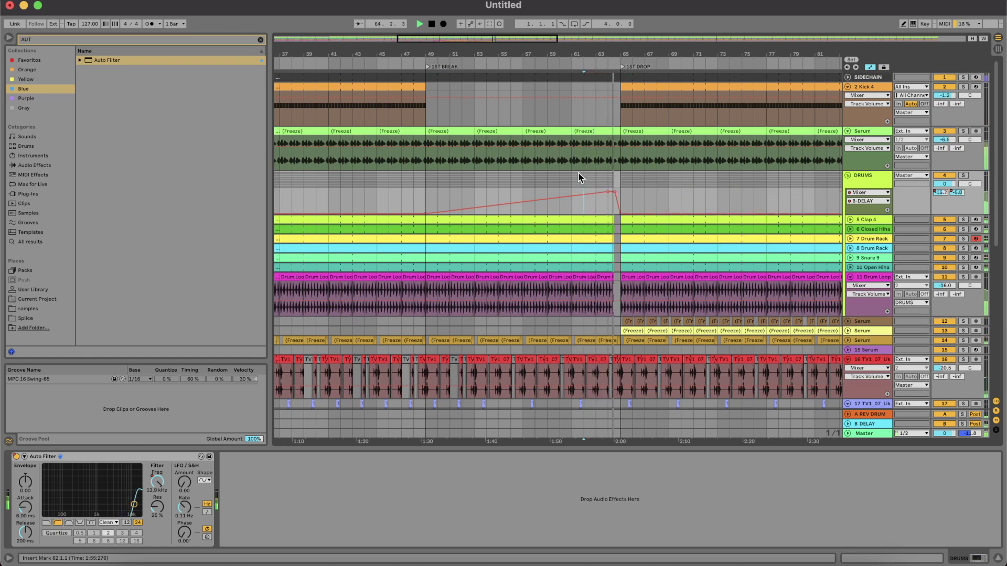
pyautogui.press('space')
pyautogui.press('space')
# Step: Audition the rising vocal clip on track 22 and shorten it to end at bar 64
pyautogui.scroll(5, 601, 223)
pyautogui.scroll(4, 636, 286)
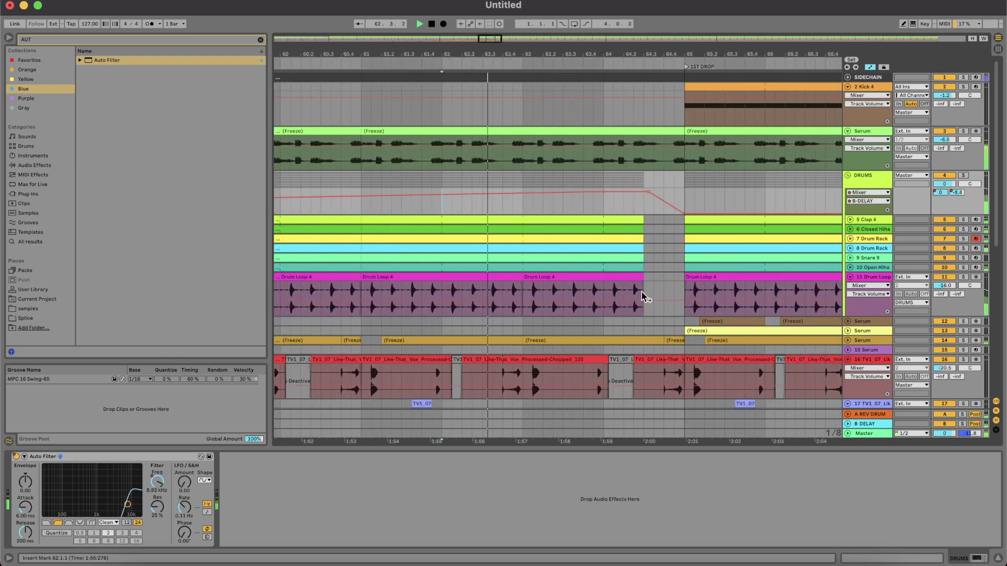
pyautogui.scroll(-10, 639, 291)
pyautogui.click(606, 350)
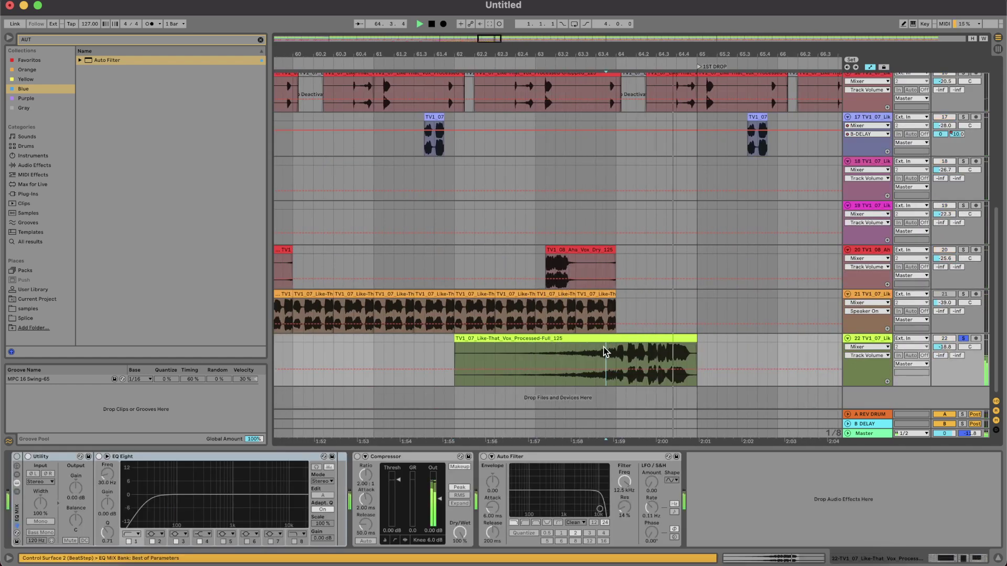
pyautogui.press('space')
pyautogui.press('space')
pyautogui.scroll(-5, 607, 350)
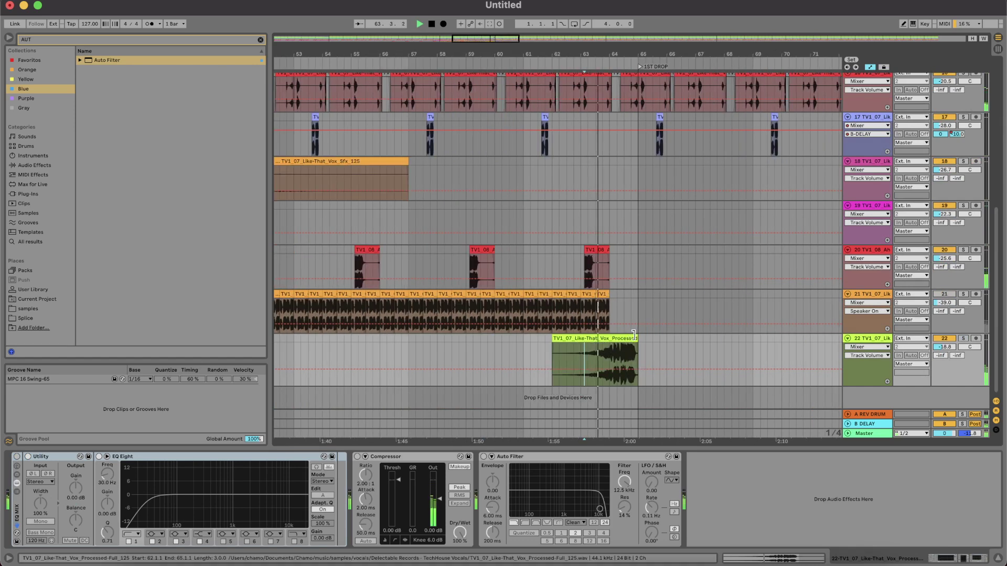
pyautogui.moveTo(638, 339); pyautogui.dragTo(612, 338)
pyautogui.click(541, 346)
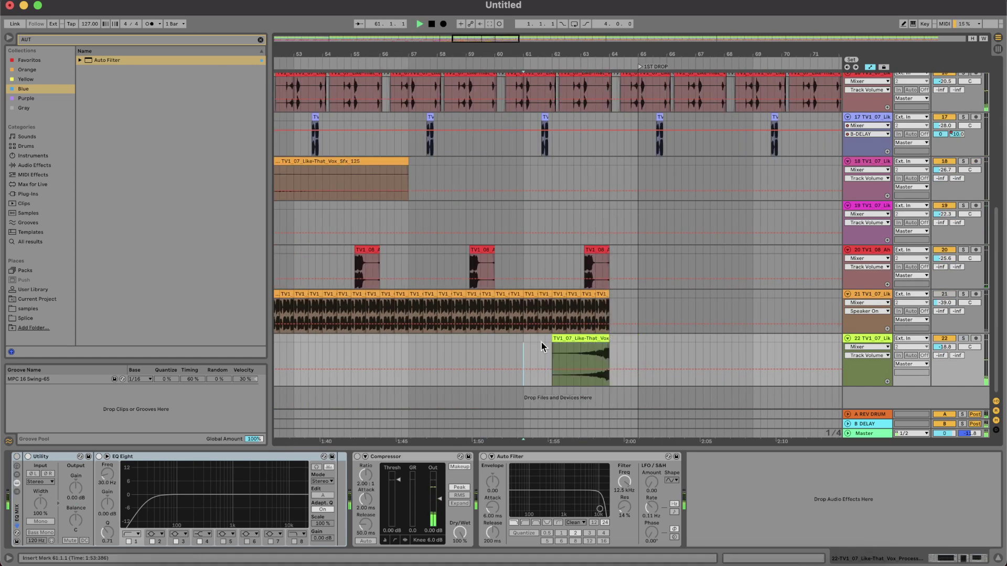
# Step: Copy the last repeated vocal clip from track 21 onto track 22 at bar 64, extend it to bar 65 and play it back
pyautogui.click(600, 293)
pyautogui.scroll(5, 606, 293)
pyautogui.press('super+d')
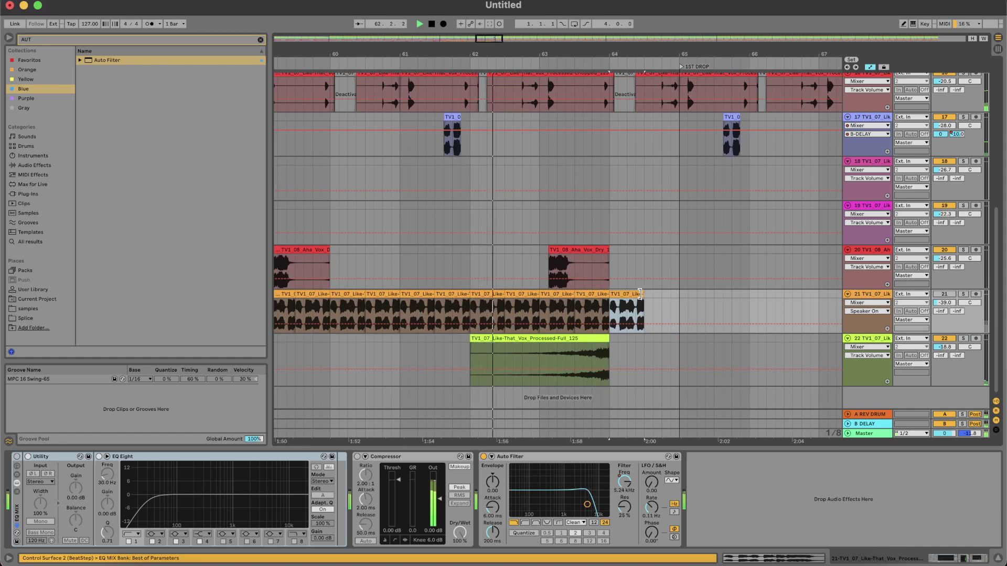
pyautogui.moveTo(640, 294); pyautogui.dragTo(670, 338)
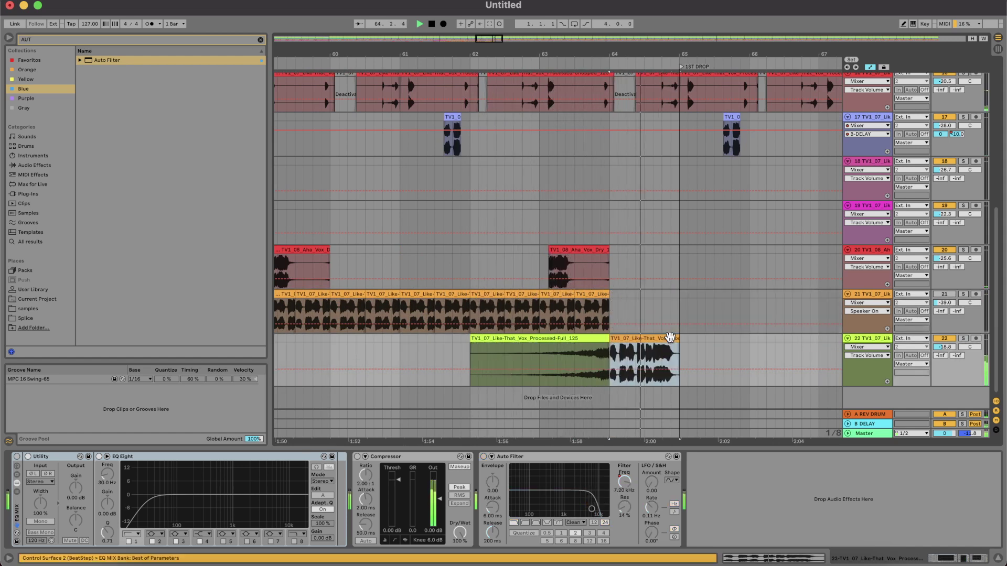
pyautogui.click(414, 346)
# Step: Deactivate the DRUMS group clips from 64.1.1 to 64.3.1 and cut the Serum clip above to end at bar 64
pyautogui.scroll(5, 648, 346)
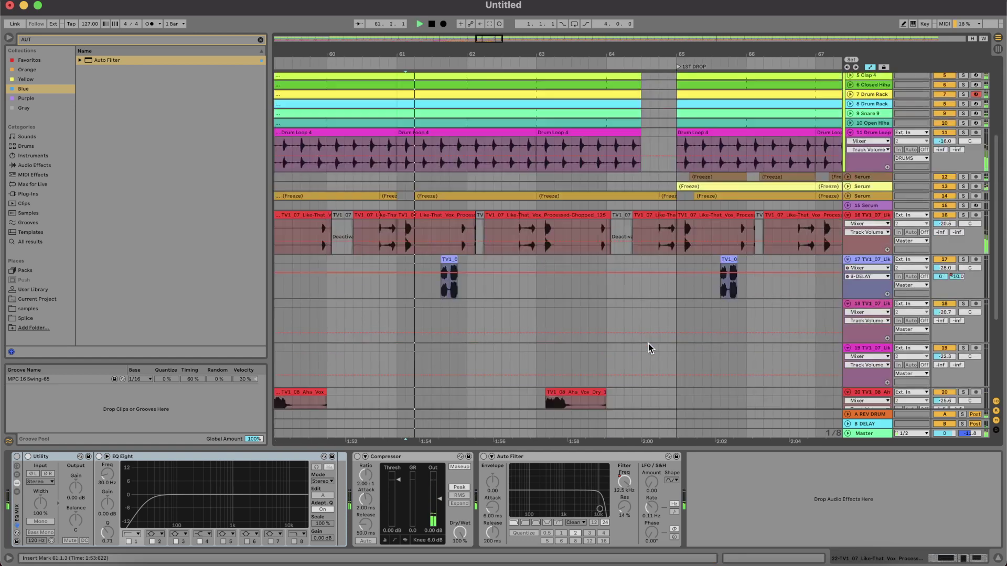
pyautogui.scroll(4, 648, 344)
pyautogui.moveTo(646, 181); pyautogui.dragTo(611, 187)
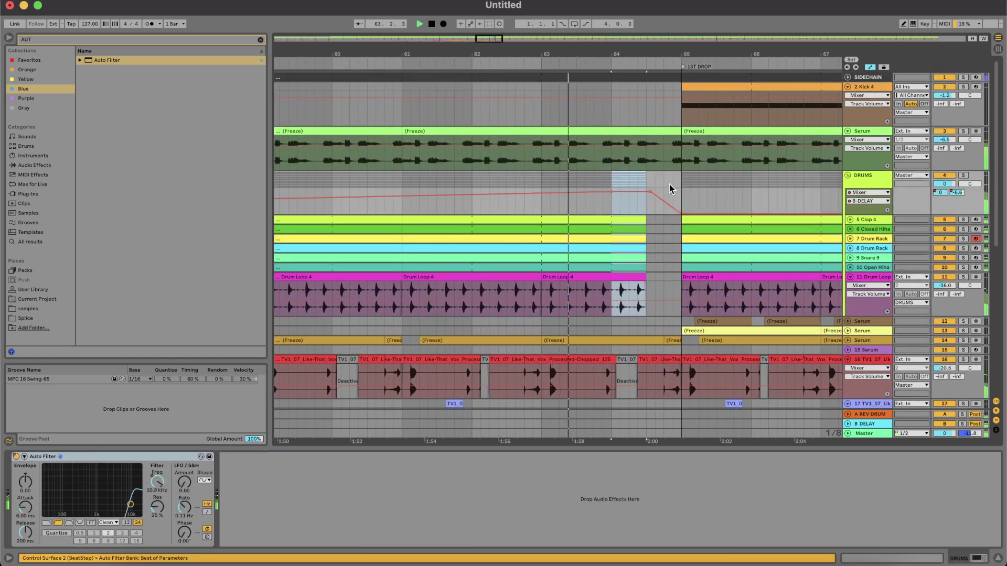
pyautogui.moveTo(669, 184); pyautogui.dragTo(618, 179)
pyautogui.press('space')
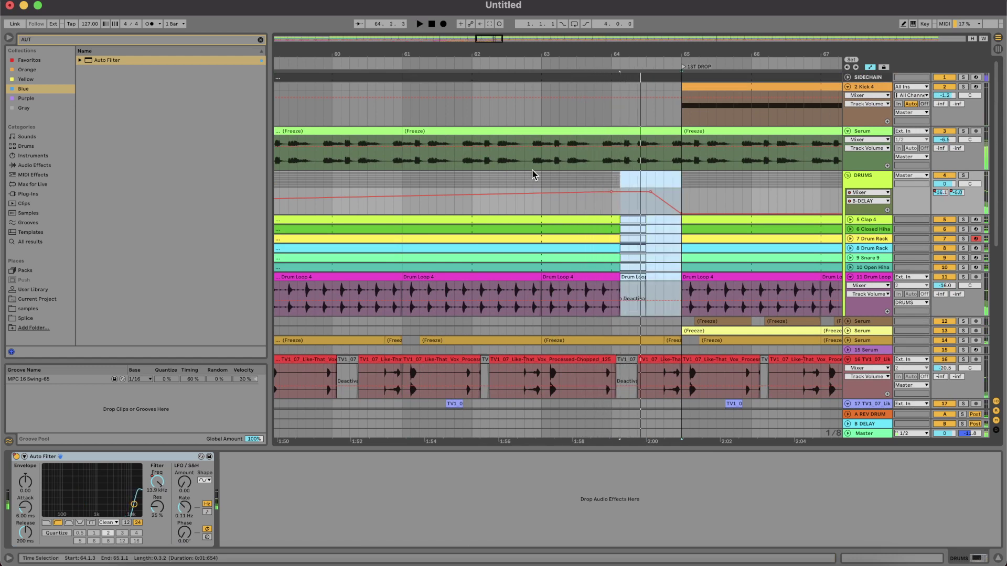
pyautogui.press('Delete')
pyautogui.press('space')
pyautogui.moveTo(645, 178); pyautogui.dragTo(616, 180)
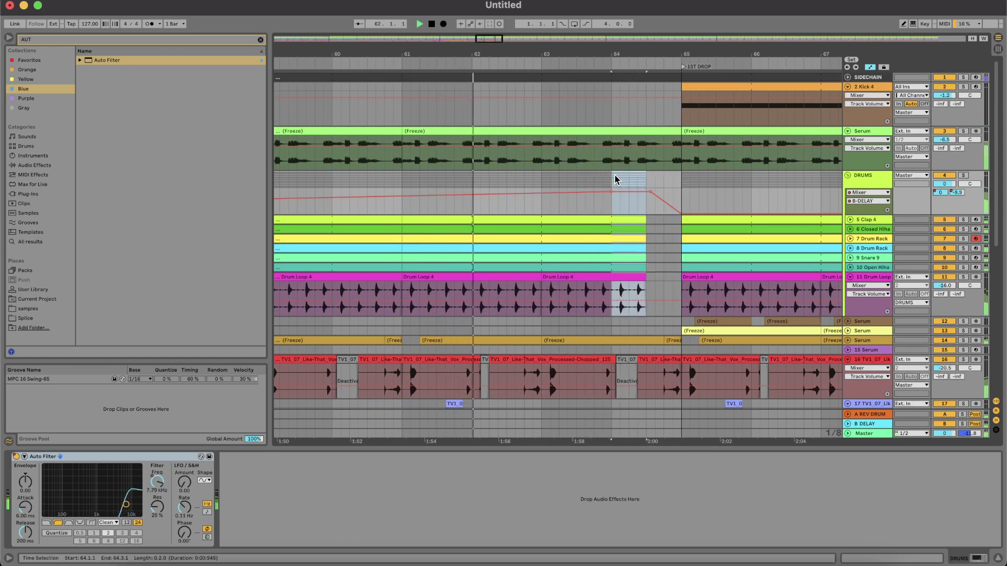
pyautogui.press('0')
pyautogui.click(605, 130)
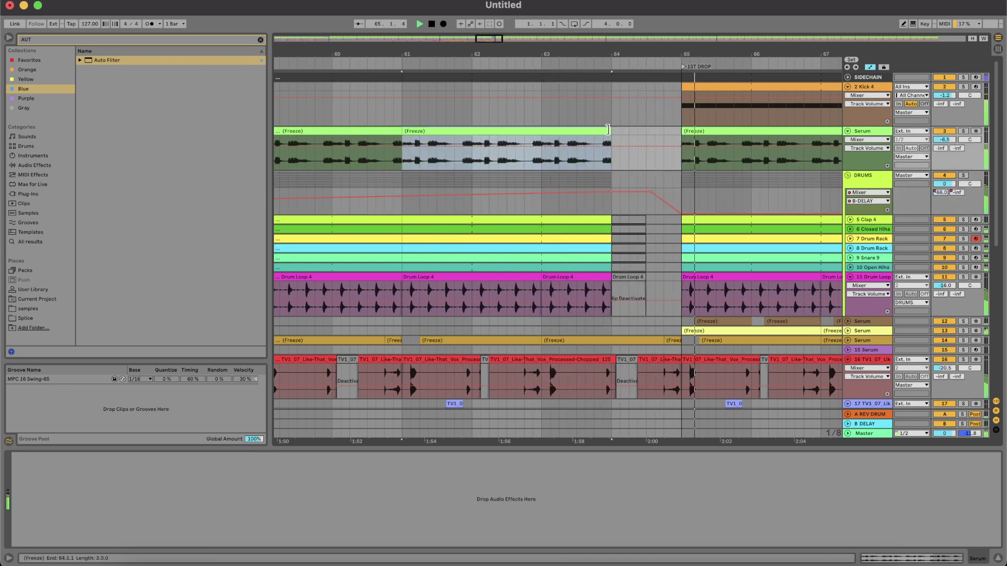
# Step: Delete the repeated vocal track 21 and undo the extra deletion of the track below it
pyautogui.scroll(-10, 609, 131)
pyautogui.scroll(-10, 609, 133)
pyautogui.scroll(2, 466, 290)
pyautogui.scroll(8, 467, 289)
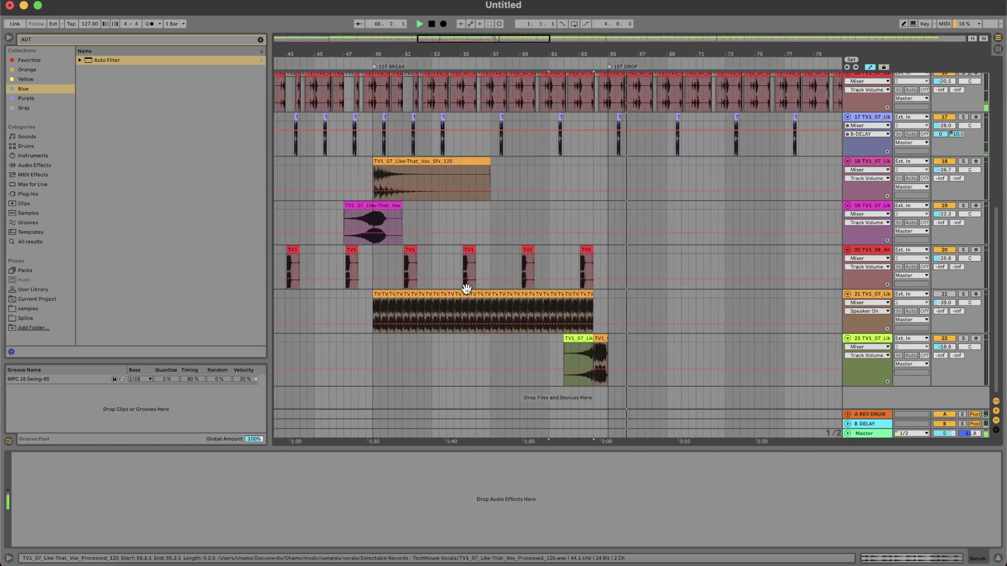
pyautogui.click(874, 297)
pyautogui.press('Delete')
pyautogui.press('Delete')
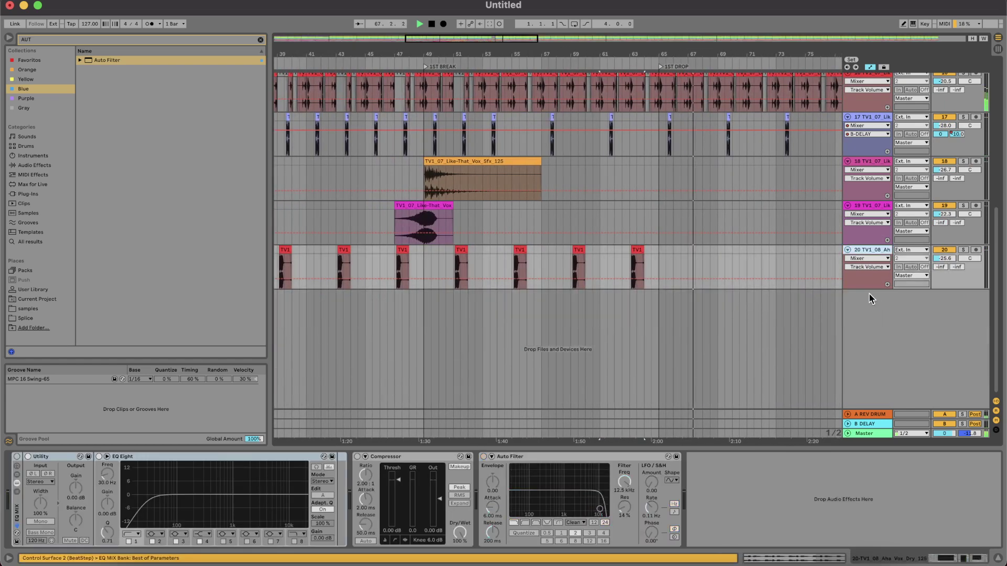
pyautogui.press('super+z')
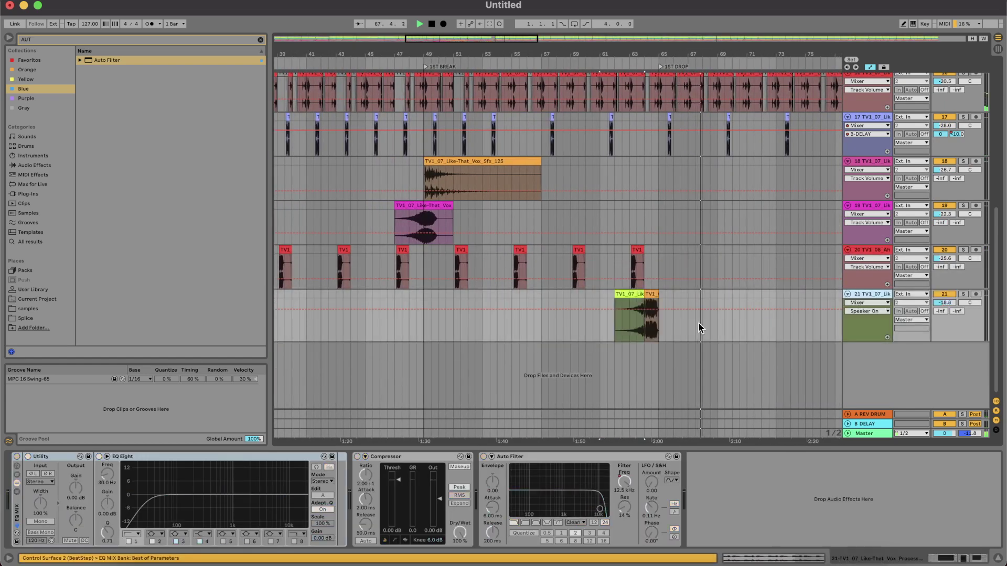
# Step: Shorten the Vox Sfx clip on track 18 to four bars and repeat it from 1ST BREAK up to 1ST DROP
pyautogui.click(426, 326)
pyautogui.click(529, 162)
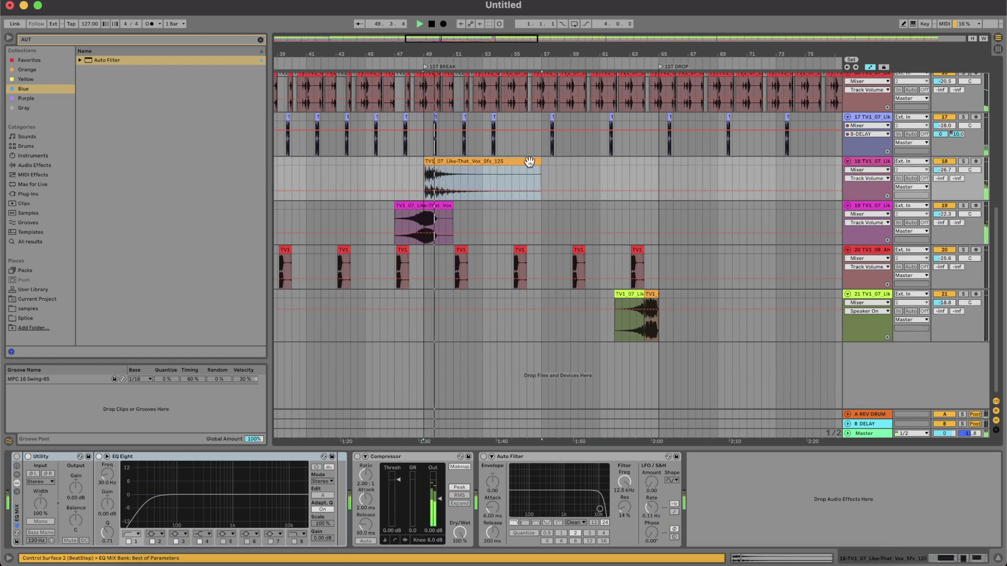
pyautogui.moveTo(543, 162); pyautogui.dragTo(482, 163)
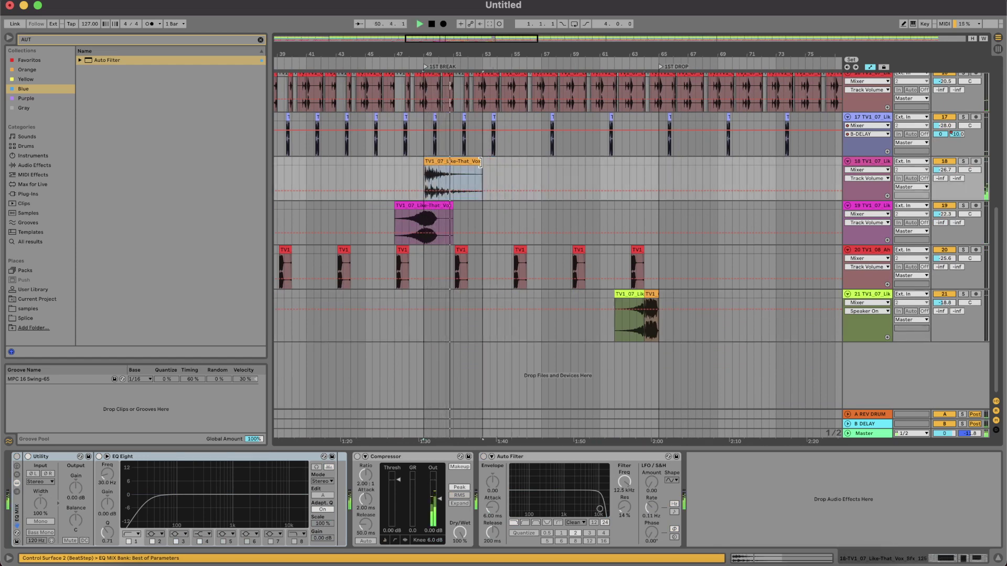
pyautogui.press('super+e')
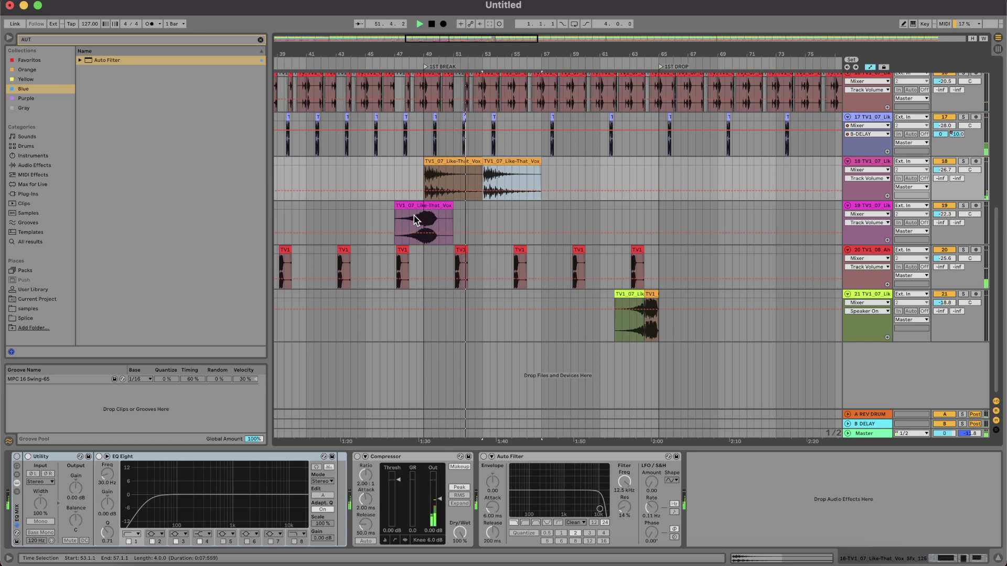
pyautogui.scroll(3, 549, 254)
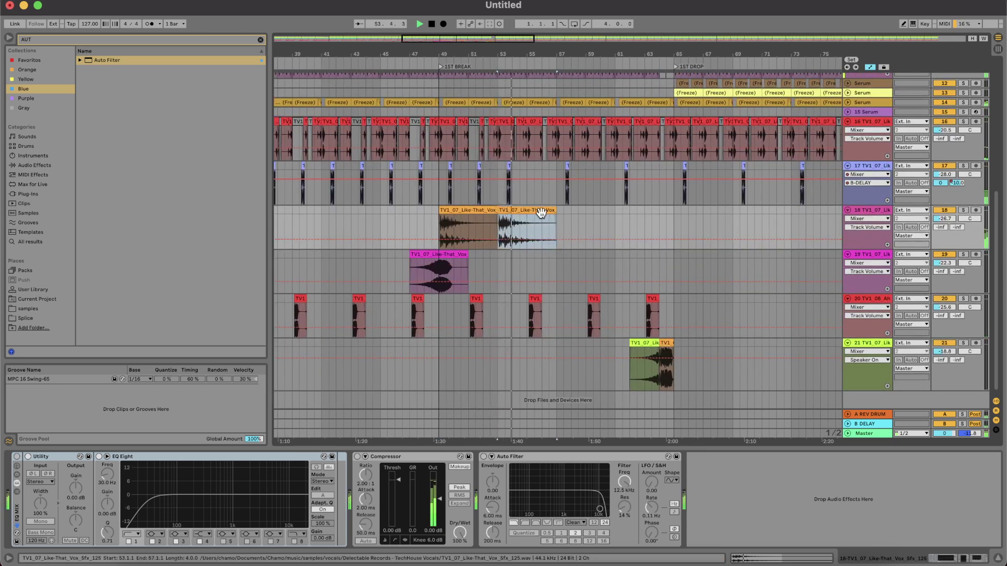
pyautogui.press('super+d')
pyautogui.press('super+d')
pyautogui.scroll(5, 541, 213)
pyautogui.scroll(-5, 541, 213)
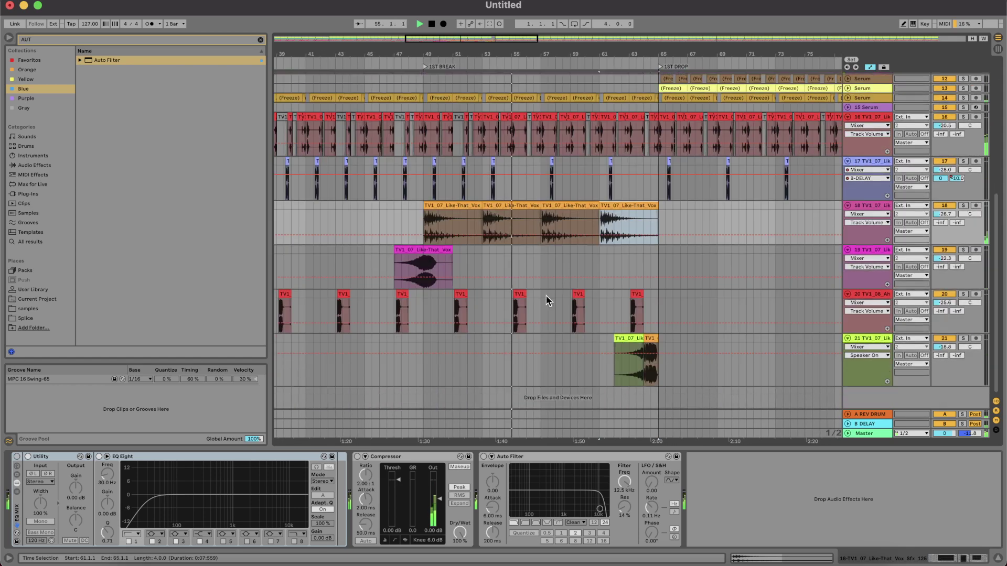
# Step: Unfold the Snare 9 track and open its clip for note editing
pyautogui.scroll(5, 547, 300)
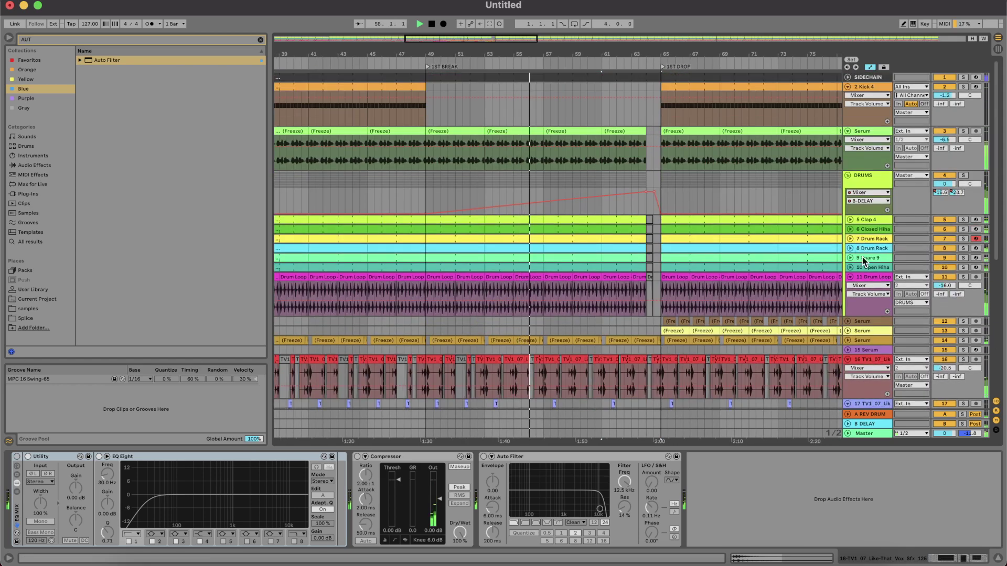
pyautogui.click(864, 261)
pyautogui.click(850, 257)
pyautogui.scroll(-2, 553, 210)
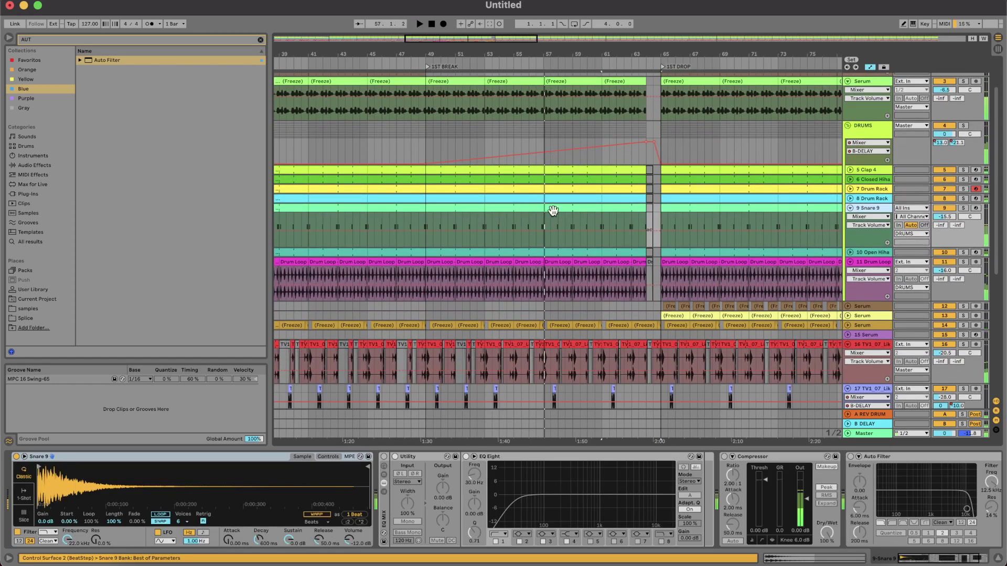
pyautogui.doubleClick(553, 210)
# Step: Try C3 hits at 1.1, 1.2 and 1.3 in the Snare 9 clip and undo them
pyautogui.doubleClick(247, 476)
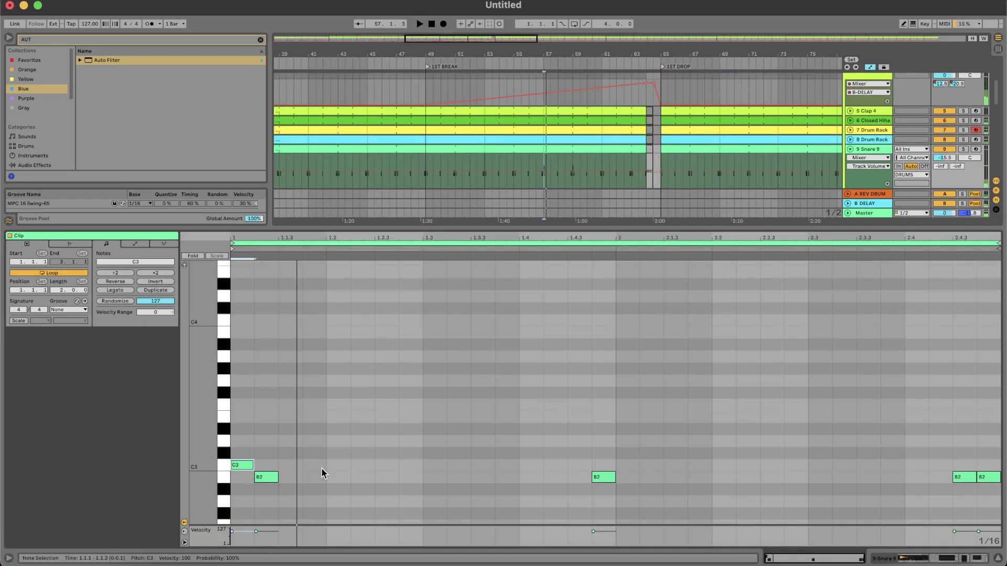
pyautogui.click(433, 467)
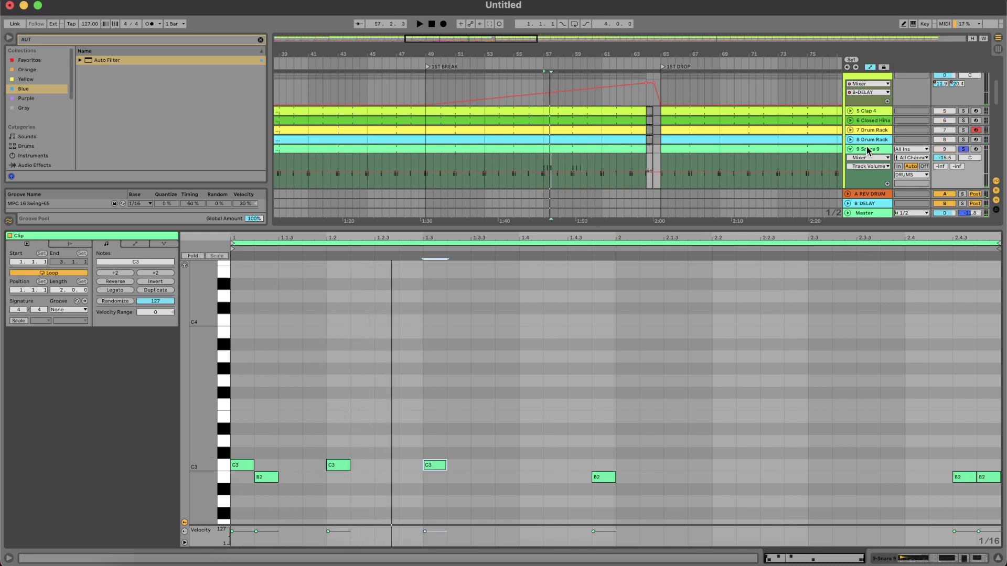
pyautogui.press('super+z')
pyautogui.press('super+z')
pyautogui.press('super+z')
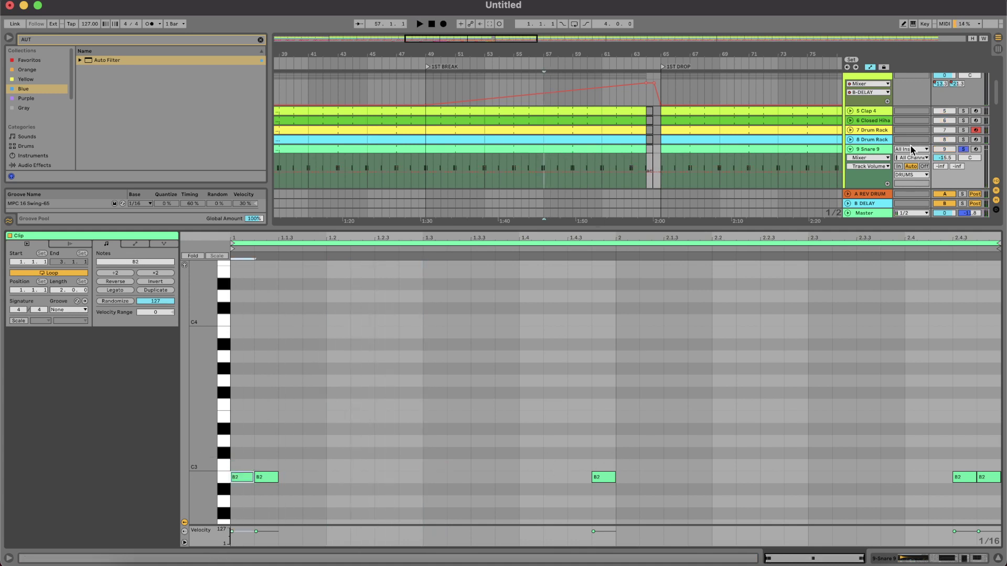
# Step: Paste a copy of the Snare 9 track above the last vocal track and delete all of the copy's clips
pyautogui.scroll(-10, 885, 154)
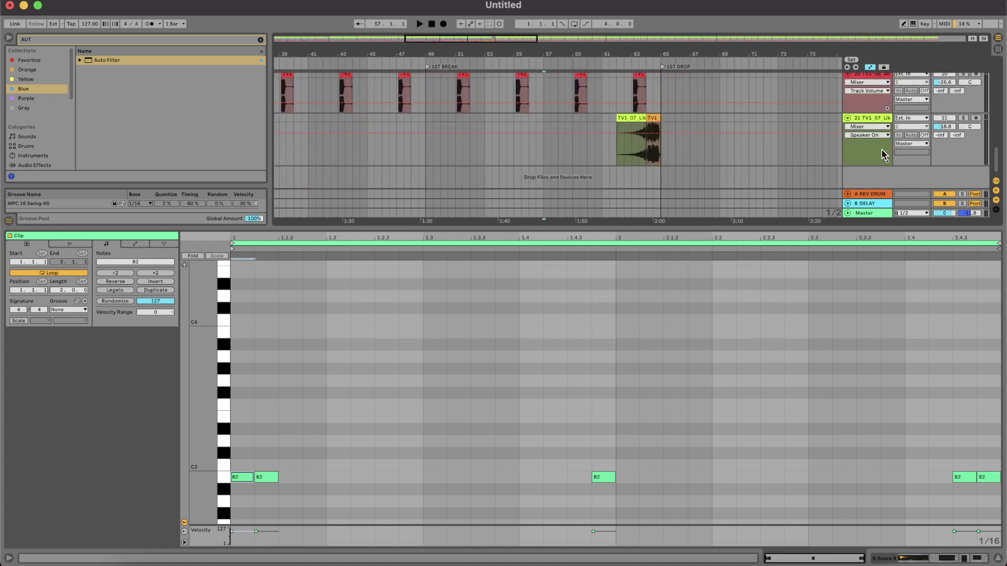
pyautogui.click(872, 116)
pyautogui.press('super+v')
pyautogui.press('w')
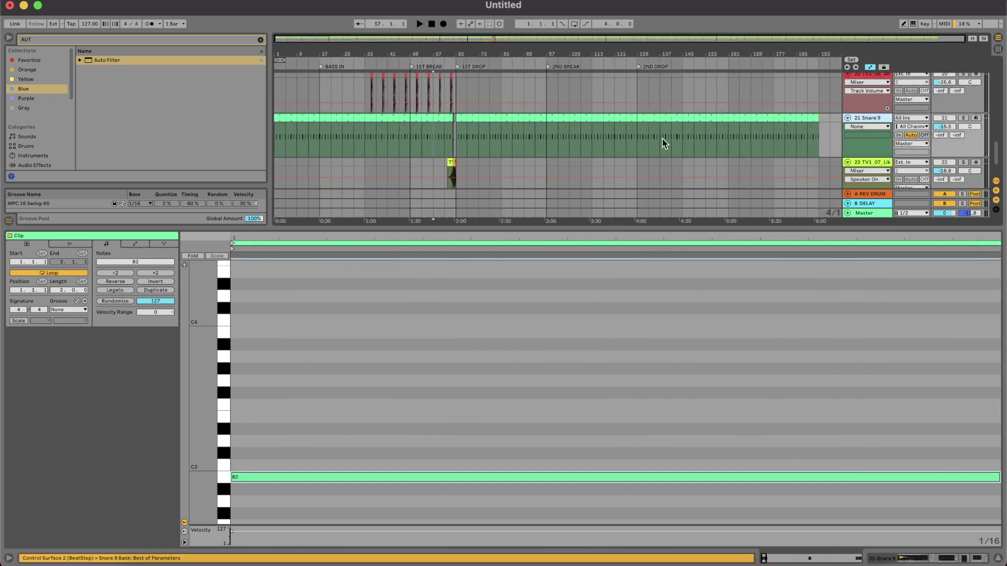
pyautogui.moveTo(820, 126); pyautogui.dragTo(203, 79)
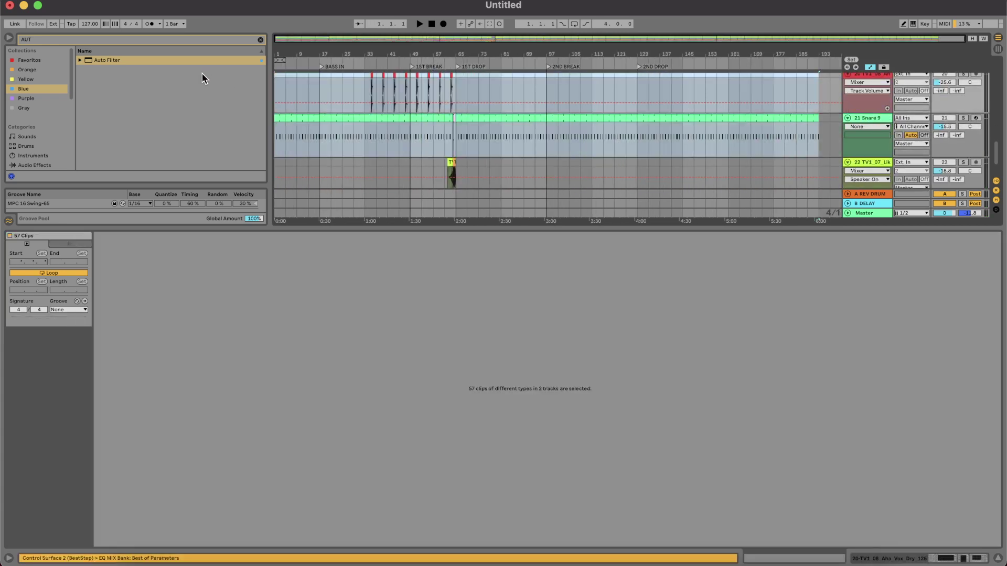
pyautogui.click(277, 121)
pyautogui.click(820, 119)
pyautogui.press('Delete')
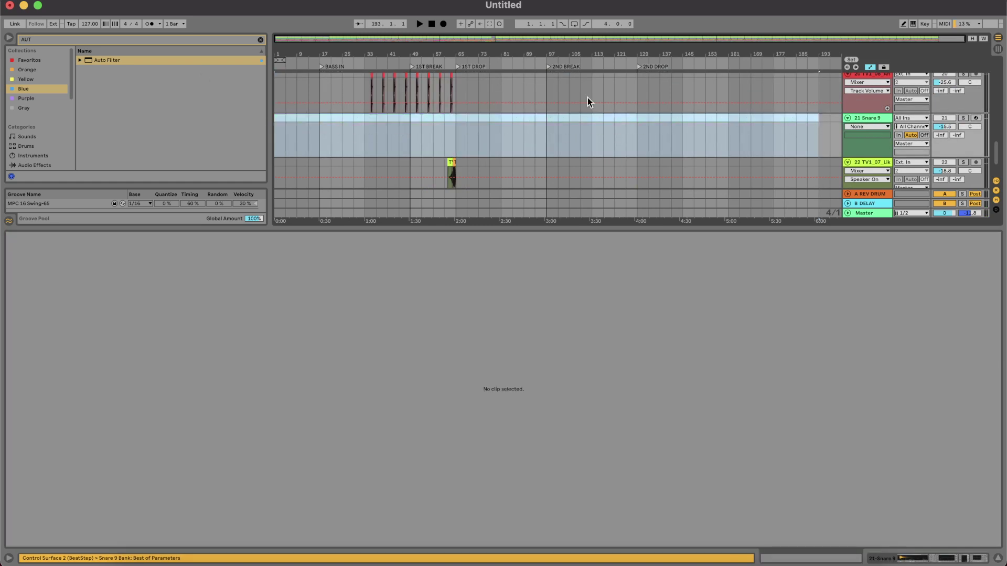
# Step: Create an empty MIDI clip on the Snare 9 track spanning 1ST BREAK to 1ST DROP
pyautogui.scroll(5, 415, 135)
pyautogui.moveTo(400, 115); pyautogui.dragTo(556, 114)
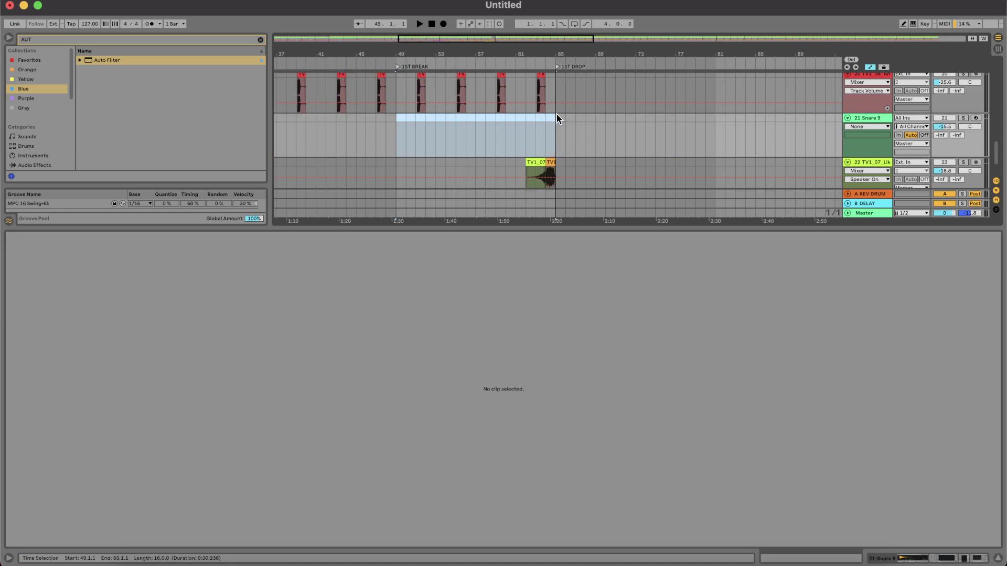
pyautogui.press('super+shift+m')
pyautogui.press('space')
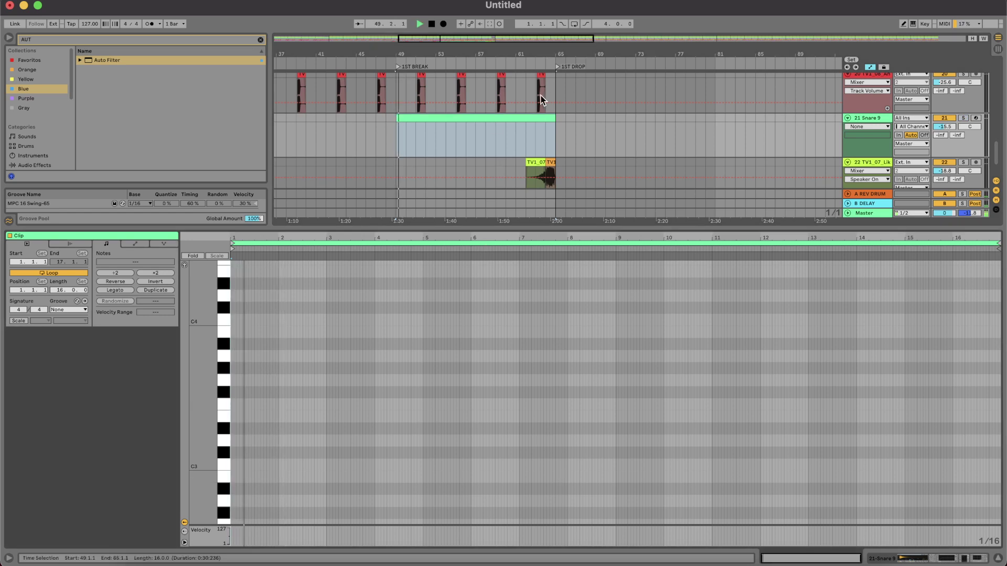
# Step: Split the empty Snare 9 clip at bar 57 and delete its first half
pyautogui.click(477, 133)
pyautogui.press('space')
pyautogui.press('super+e')
pyautogui.click(463, 117)
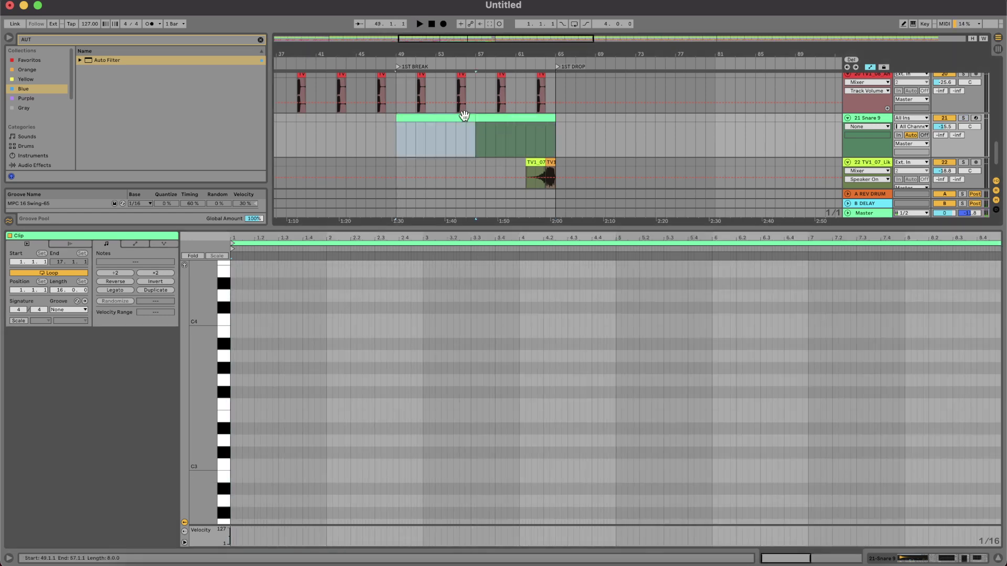
pyautogui.press('Delete')
pyautogui.press('space')
pyautogui.click(475, 116)
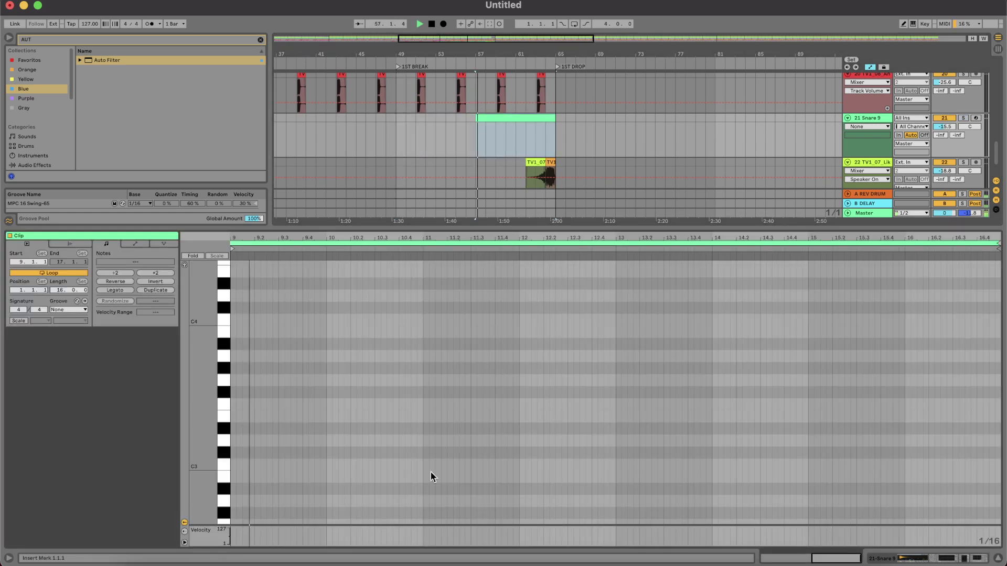
# Step: Place a C3 hit on the first beat of each bar from 9 to 13 in the Snare 9 clip
pyautogui.doubleClick(234, 465)
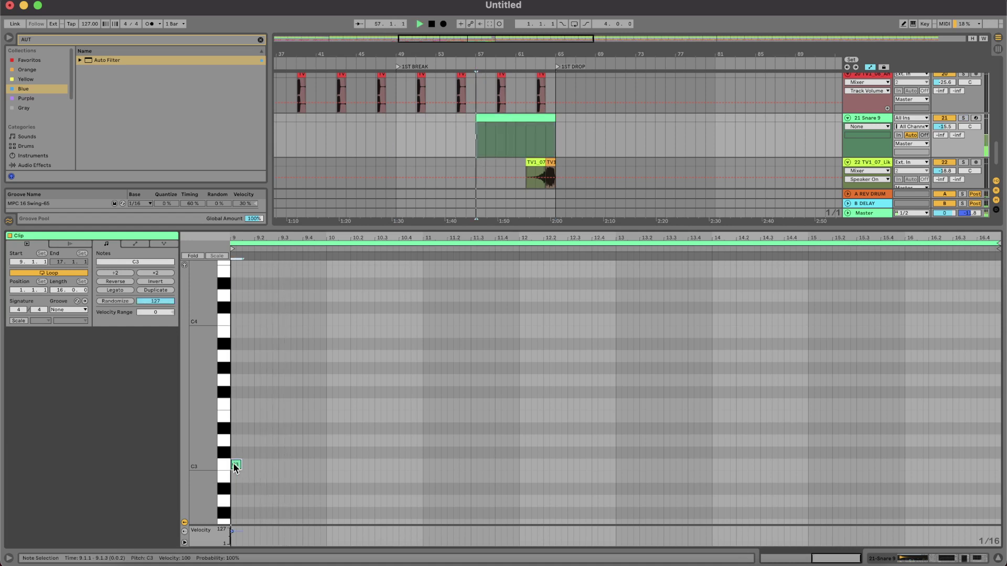
pyautogui.moveTo(322, 465); pyautogui.dragTo(128, 463)
pyautogui.press('super+d')
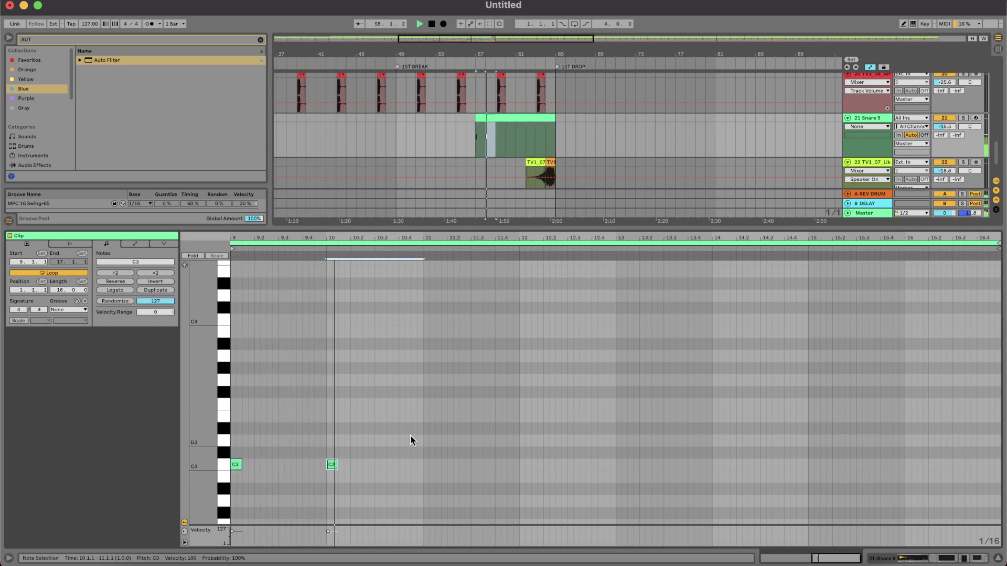
pyautogui.press('super+d')
pyautogui.press('super+d')
pyautogui.press('super+d')
pyautogui.click(661, 464)
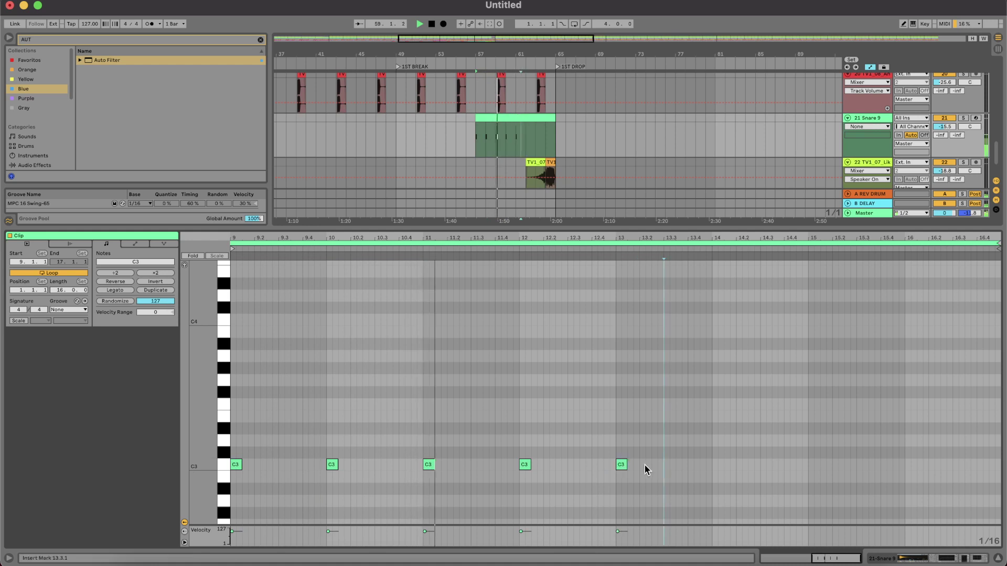
# Step: Repeat the bar 13 hit of the Snare 9 clip every half bar up to the start of bar 15
pyautogui.keyDown('shift'); pyautogui.click(621, 464); pyautogui.keyUp('shift')
pyautogui.press('super+d')
pyautogui.press('super+d')
pyautogui.press('super+d')
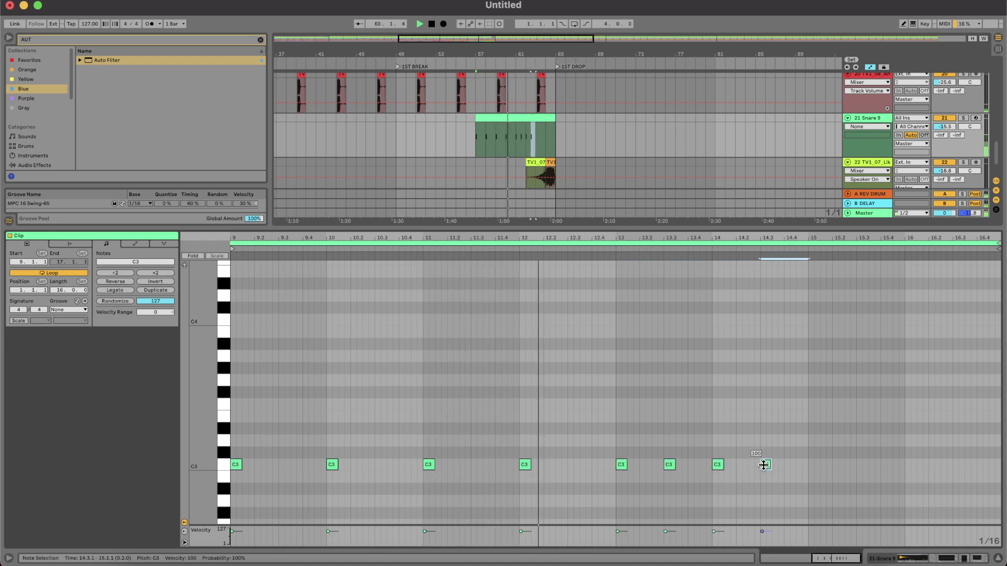
pyautogui.press('super+d')
# Step: Repeat the C3 hit on every beat from bar 15 to the start of bar 16
pyautogui.click(813, 464)
pyautogui.press('super+d')
pyautogui.press('super+d')
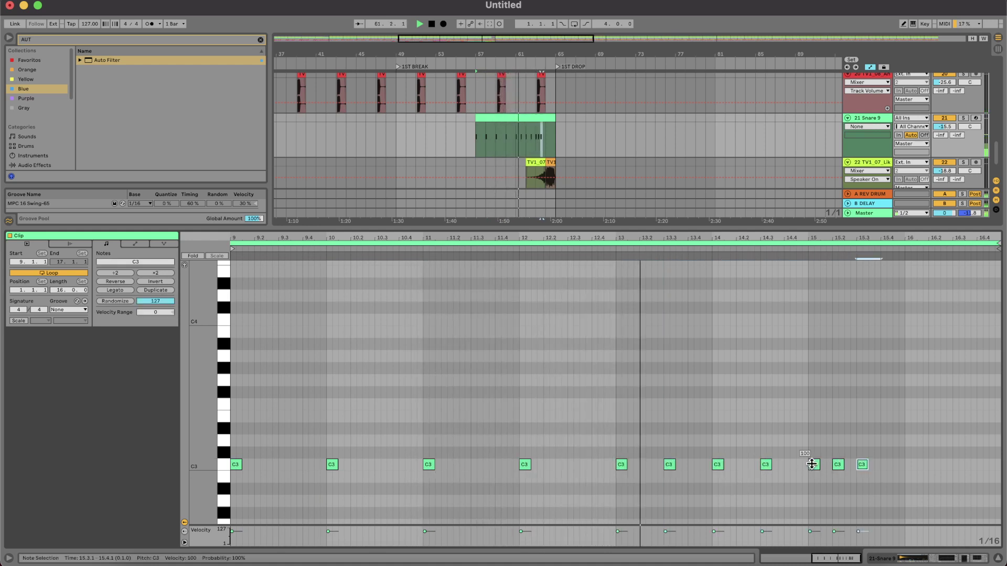
pyautogui.press('super+d')
pyautogui.press('super+d')
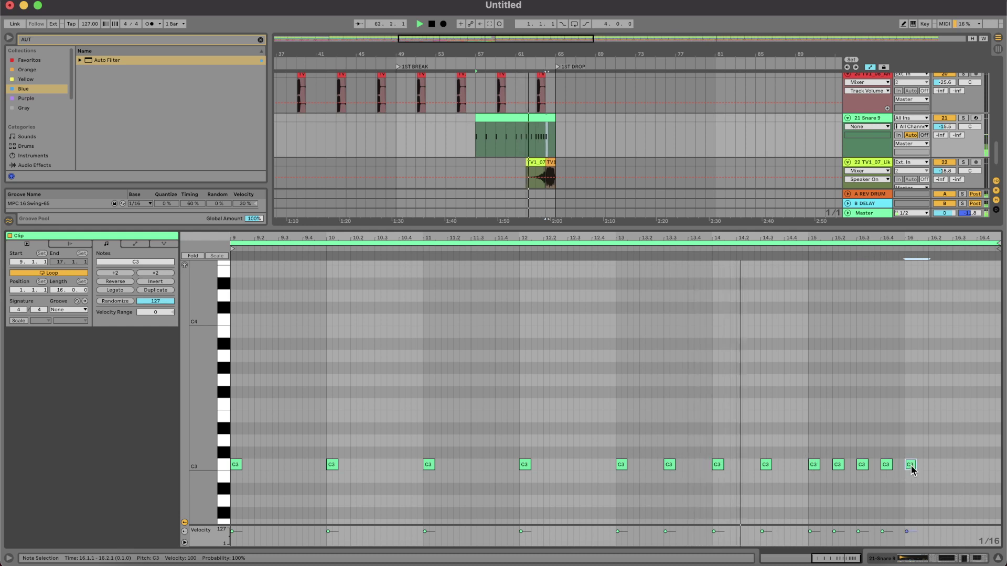
# Step: Fill bar 16 of the Snare 9 clip with eighth-note C3 hits
pyautogui.click(910, 465)
pyautogui.press('super+d')
pyautogui.press('super+d')
pyautogui.press('super+d')
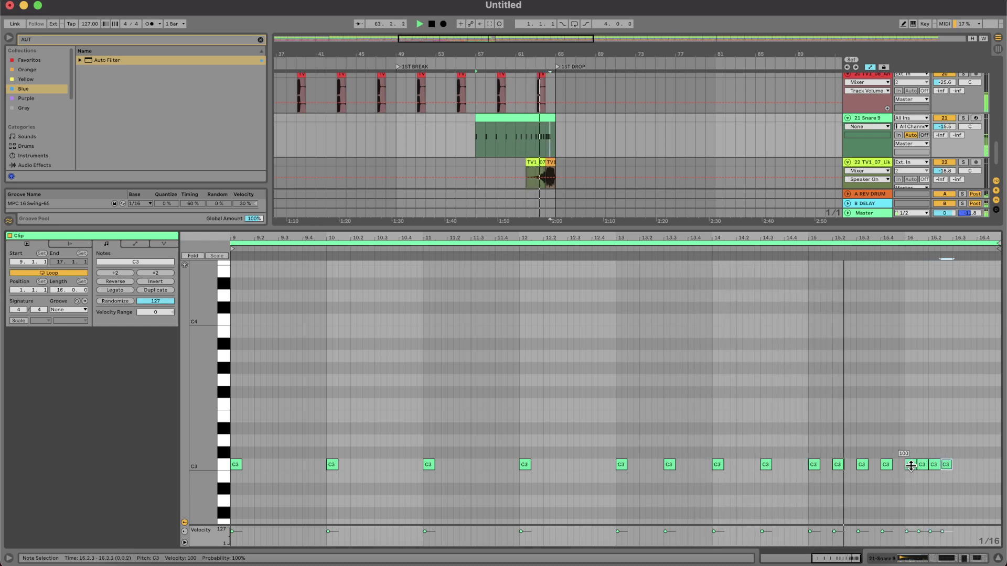
pyautogui.press('super+d')
pyautogui.press('super+d')
pyautogui.press('super+d')
pyautogui.press('super+d')
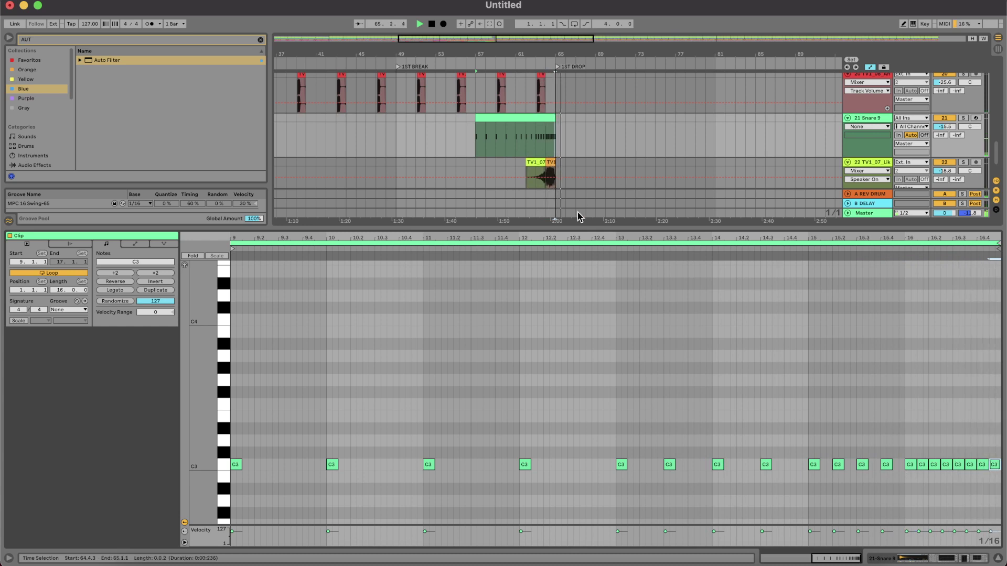
# Step: Move the last bar of the Snare 9 roll, with the eighth-note hits, to bar 57 at the start of the clip
pyautogui.press('super+alt+l')
pyautogui.scroll(5, 542, 234)
pyautogui.hscroll(-3, 498, 367)
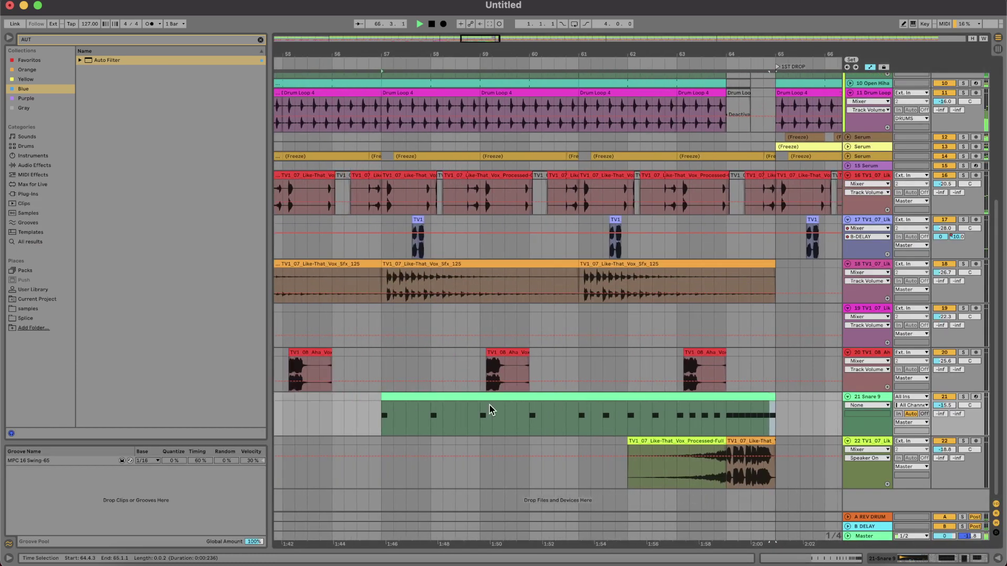
pyautogui.click(337, 426)
pyautogui.press('space')
pyautogui.click(745, 398)
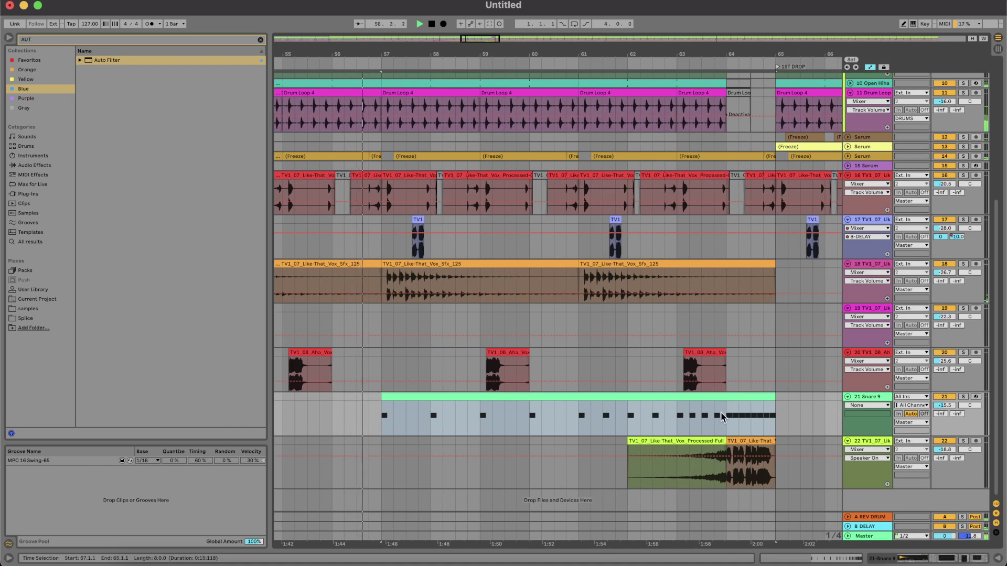
pyautogui.moveTo(725, 413)
pyautogui.mouseDown()
pyautogui.moveTo(781, 383)
pyautogui.moveTo(365, 408)
pyautogui.moveTo(413, 406)
pyautogui.mouseUp()
# Step: Duplicate the eighth-note snare bar six times from bar 57 up to bar 64 and play it back
pyautogui.press('space')
pyautogui.press('super+d')
pyautogui.press('super+d')
pyautogui.press('super+d')
pyautogui.press('super+d')
pyautogui.press('super+d')
pyautogui.press('super+d')
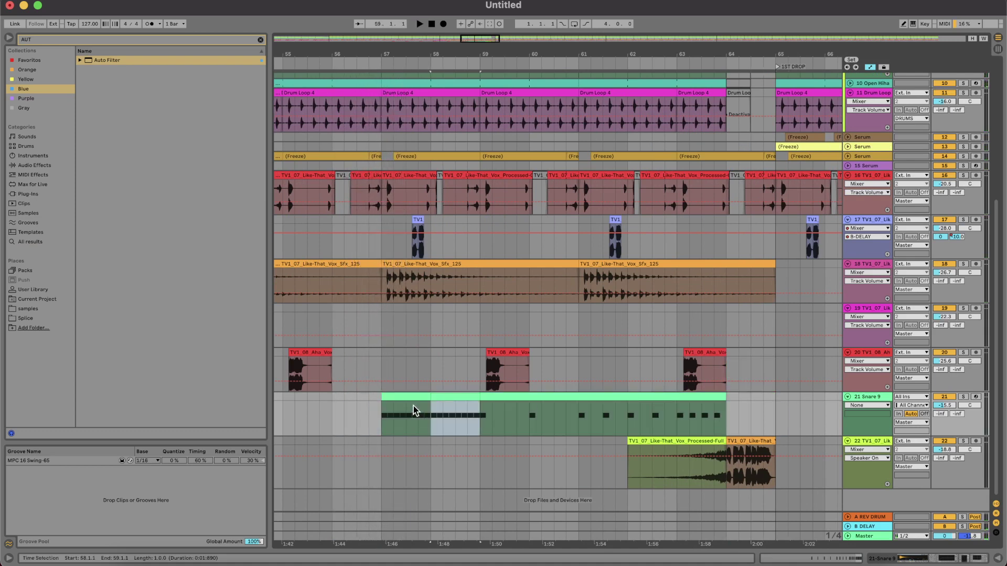
pyautogui.click(357, 410)
pyautogui.press('space')
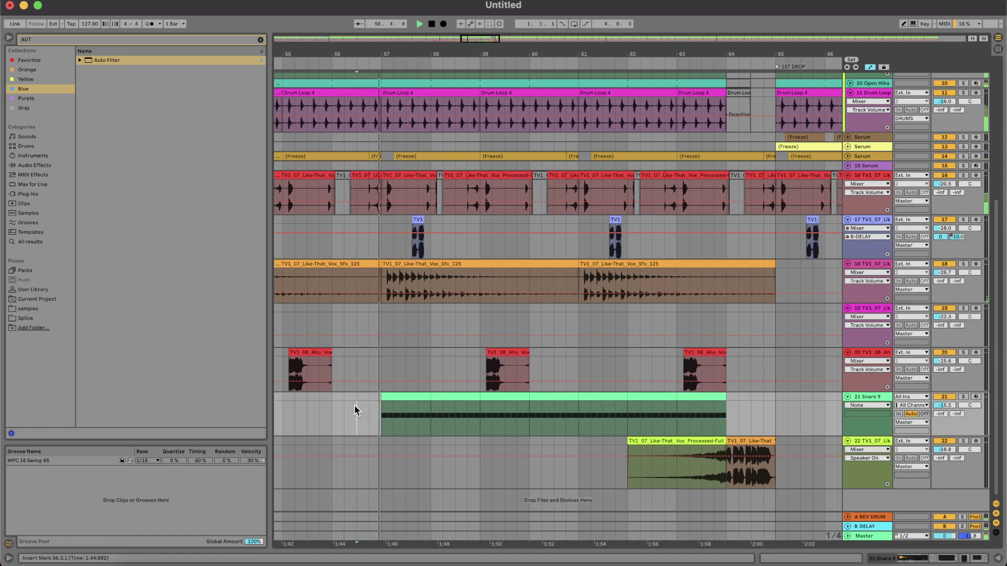
# Step: Shorten the first snare hit in the bar 61 clip to a sixteenth and fill the bar with sixteenth-note C3 hits
pyautogui.doubleClick(497, 404)
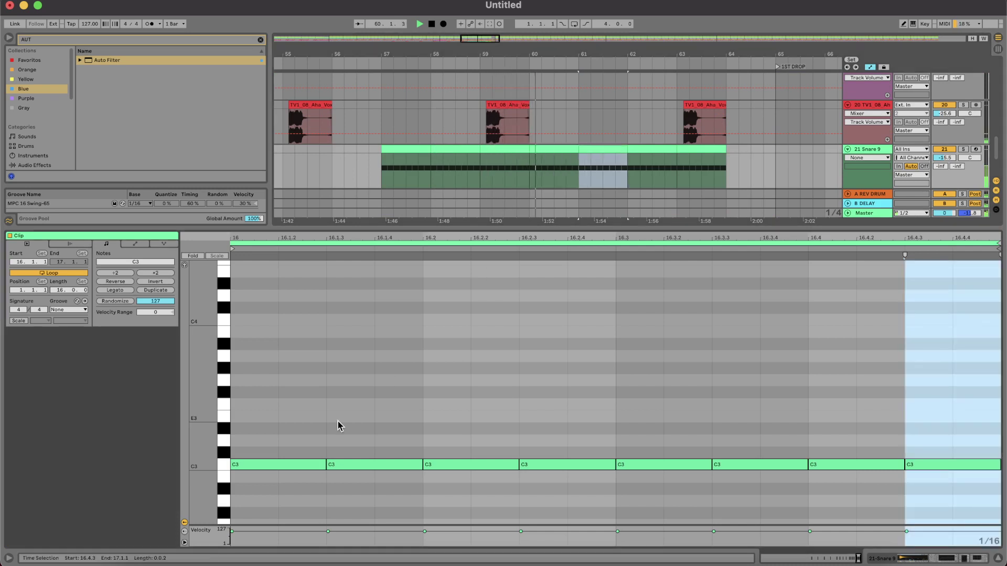
pyautogui.click(327, 463)
pyautogui.press('space')
pyautogui.moveTo(324, 465); pyautogui.dragTo(284, 465)
pyautogui.doubleClick(283, 466)
pyautogui.press('super+d')
pyautogui.press('super+d')
pyautogui.press('super+d')
pyautogui.press('super+d')
pyautogui.press('super+d')
pyautogui.press('super+d')
pyautogui.press('super+d')
pyautogui.press('super+d')
pyautogui.press('super+d')
pyautogui.press('super+d')
pyautogui.press('super+d')
pyautogui.press('super+d')
pyautogui.press('super+d')
pyautogui.press('super+d')
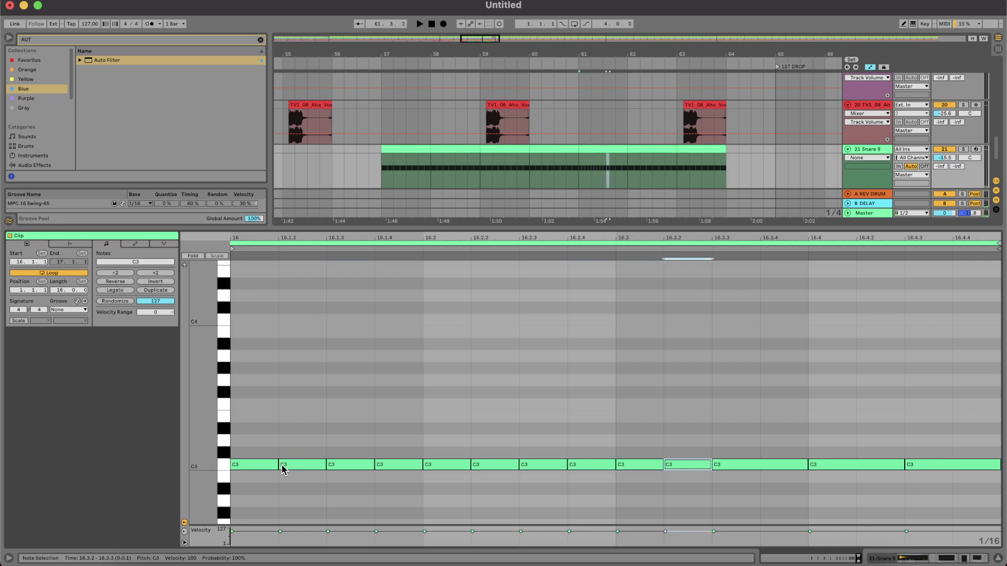
# Step: Copy the sixteenth-note snare bar to bar 59 and duplicate it four times up to bar 64
pyautogui.click(352, 170)
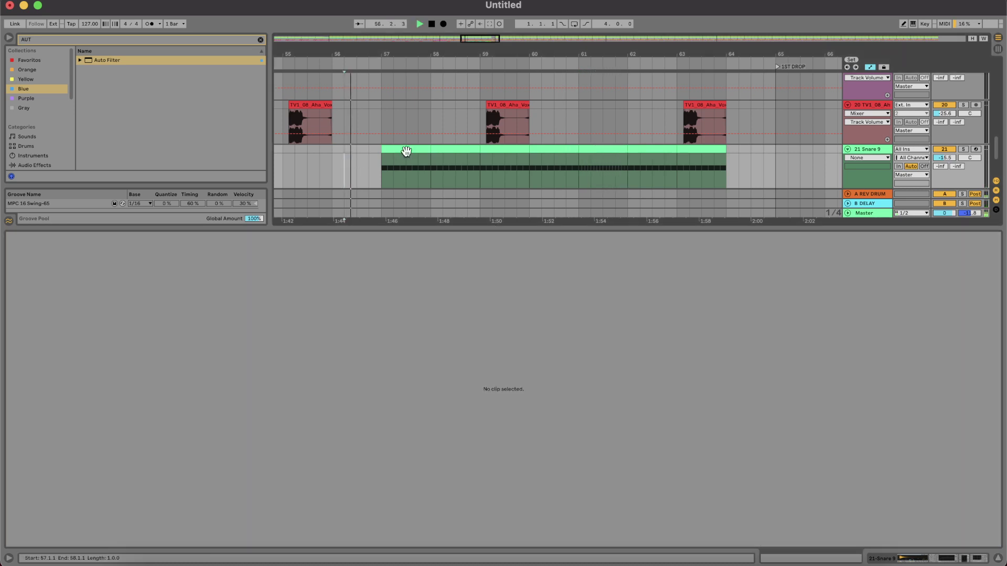
pyautogui.press('space')
pyautogui.click(409, 149)
pyautogui.click(523, 153)
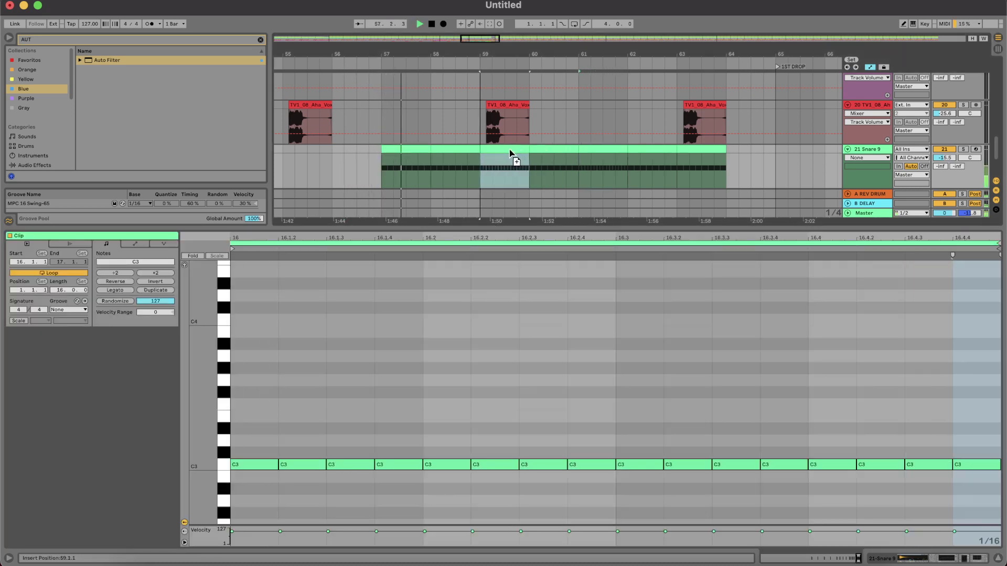
pyautogui.press('super+d')
pyautogui.press('super+d')
pyautogui.press('super+d')
pyautogui.press('super+d')
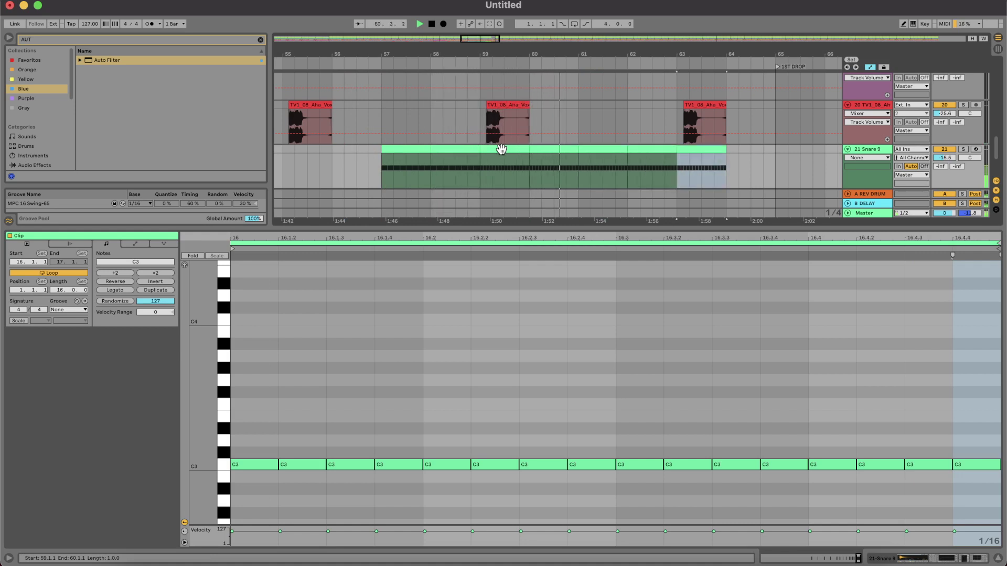
# Step: Duplicate the four-bar section of vocal clips at 1ST BREAK on track 17 three times up to 1ST DROP and play it back
pyautogui.press('super+alt+l')
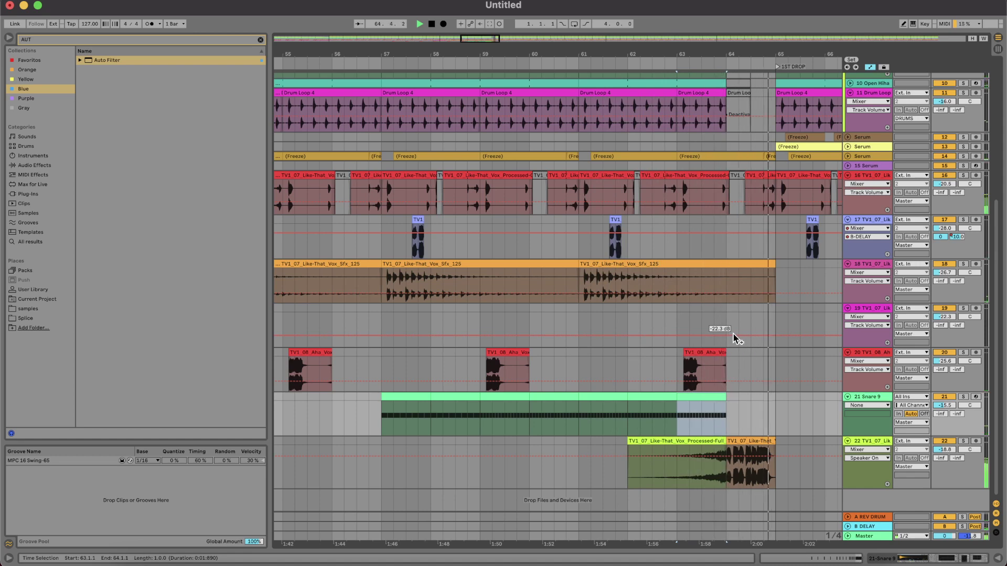
pyautogui.scroll(-5, 733, 334)
pyautogui.hscroll(2, 652, 354)
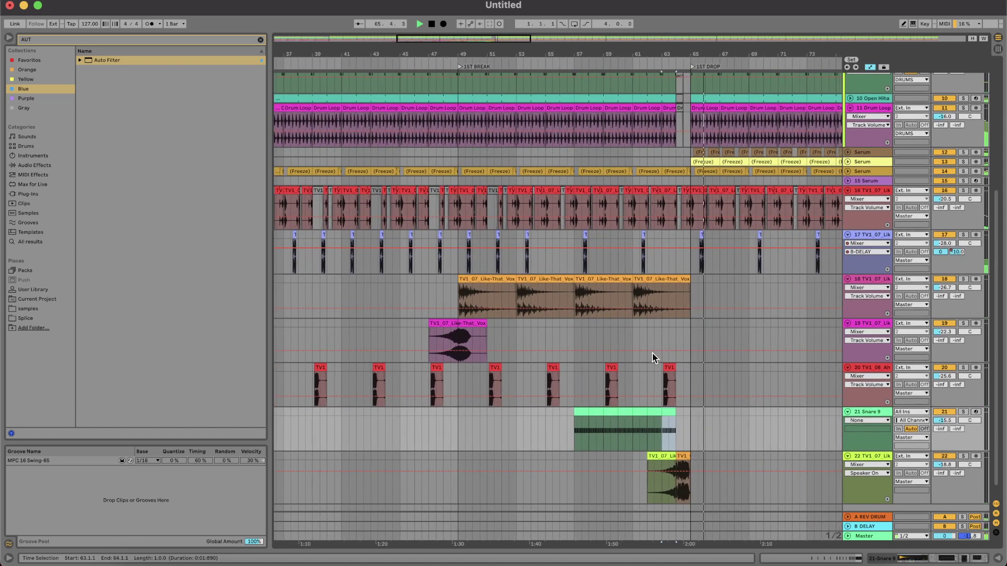
pyautogui.hscroll(2, 652, 354)
pyautogui.scroll(-1, 653, 353)
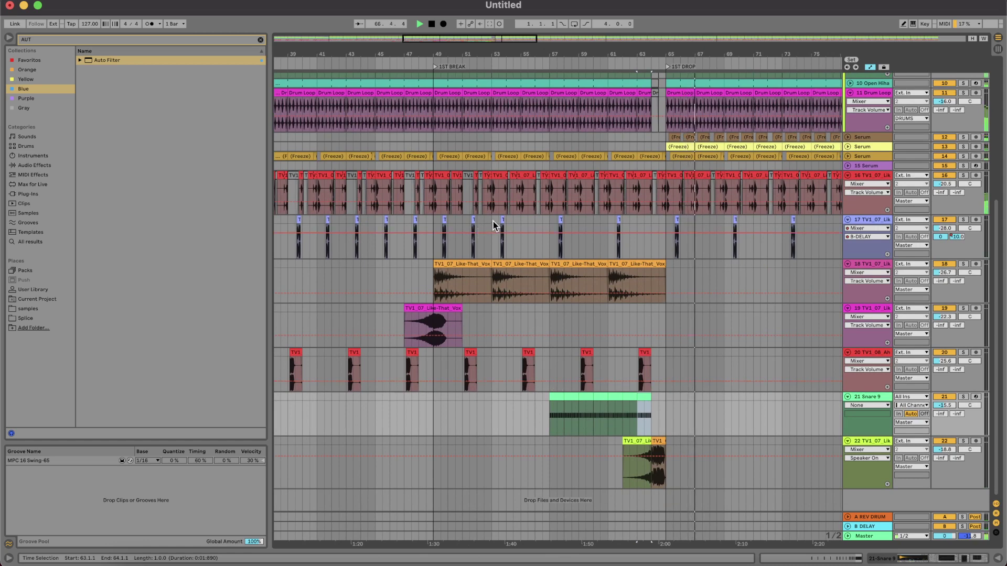
pyautogui.moveTo(494, 222); pyautogui.dragTo(431, 220)
pyautogui.press('super+d')
pyautogui.press('super+d')
pyautogui.press('super+d')
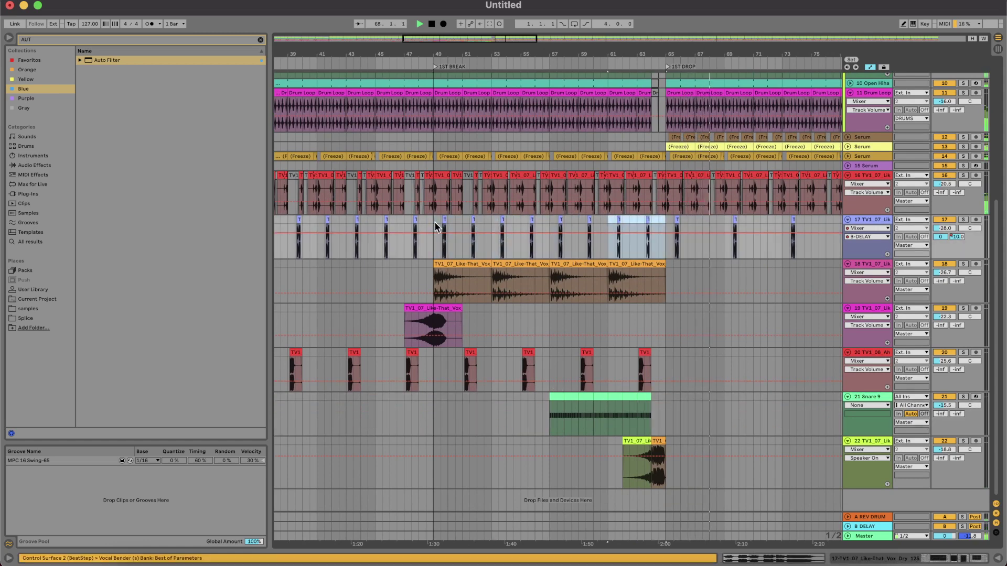
pyautogui.click(420, 274)
pyautogui.press('space')
pyautogui.press('space')
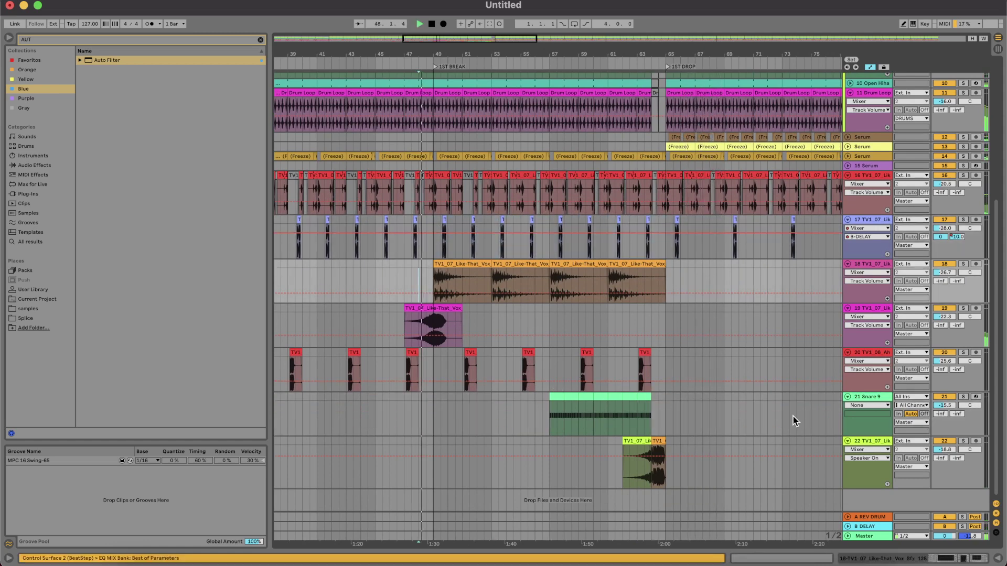
# Step: Add a new MIDI track below the last vocal track and load Serum from the favorites onto it
pyautogui.click(794, 462)
pyautogui.press('super+shift+t')
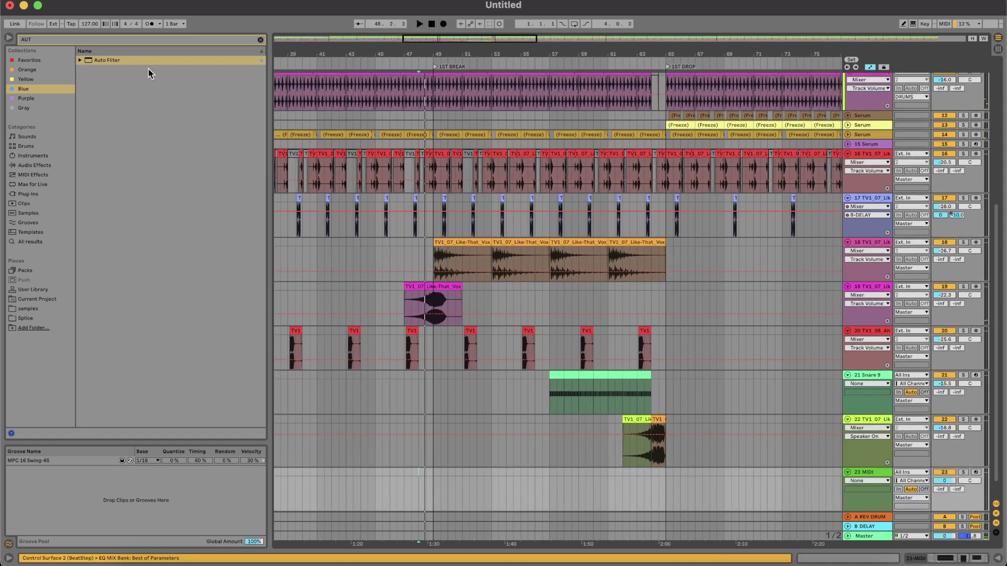
pyautogui.press('super+f')
pyautogui.write('SER')
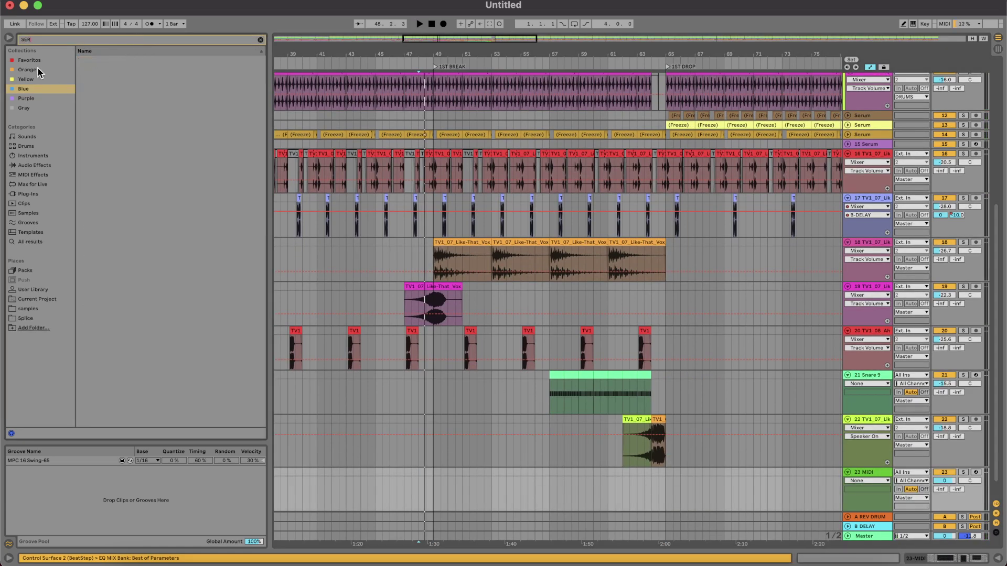
pyautogui.click(32, 59)
pyautogui.doubleClick(100, 60)
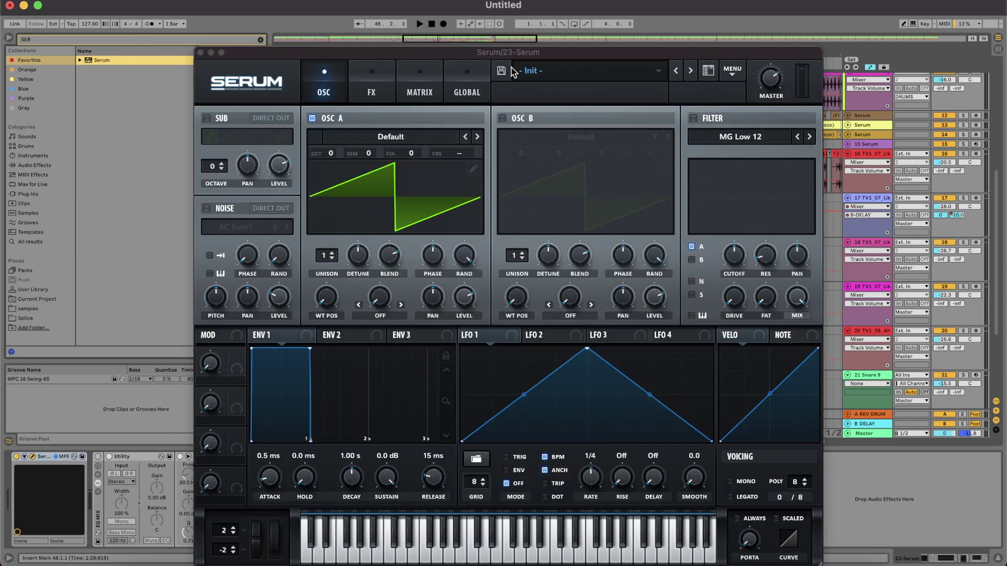
# Step: Load the FX Wired preset from the 2. BEATTHEDIP - TECH HOUSE SERUM SOUND BANK and close the Serum window
pyautogui.click(518, 72)
pyautogui.moveTo(561, 88)
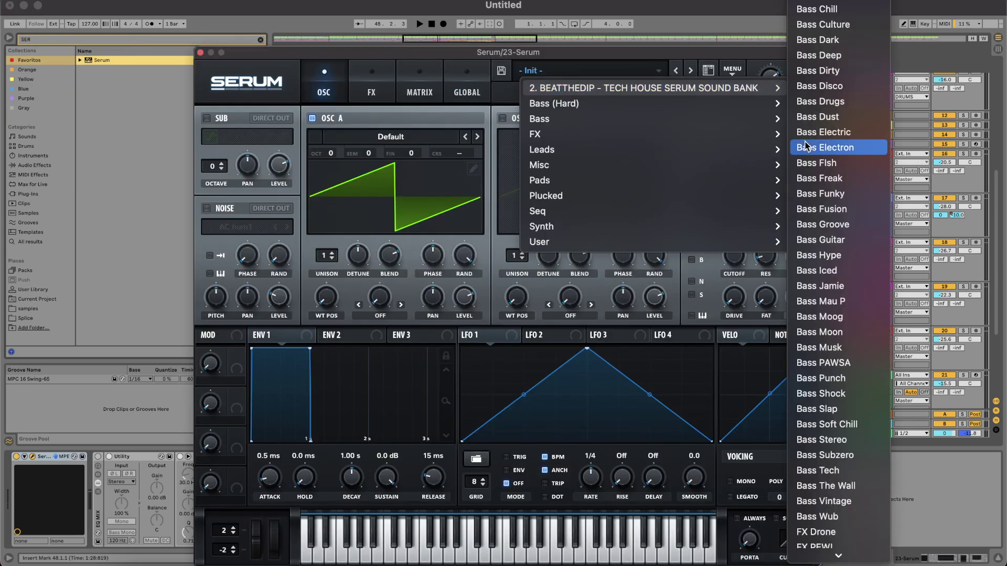
pyautogui.scroll(-10, 854, 364)
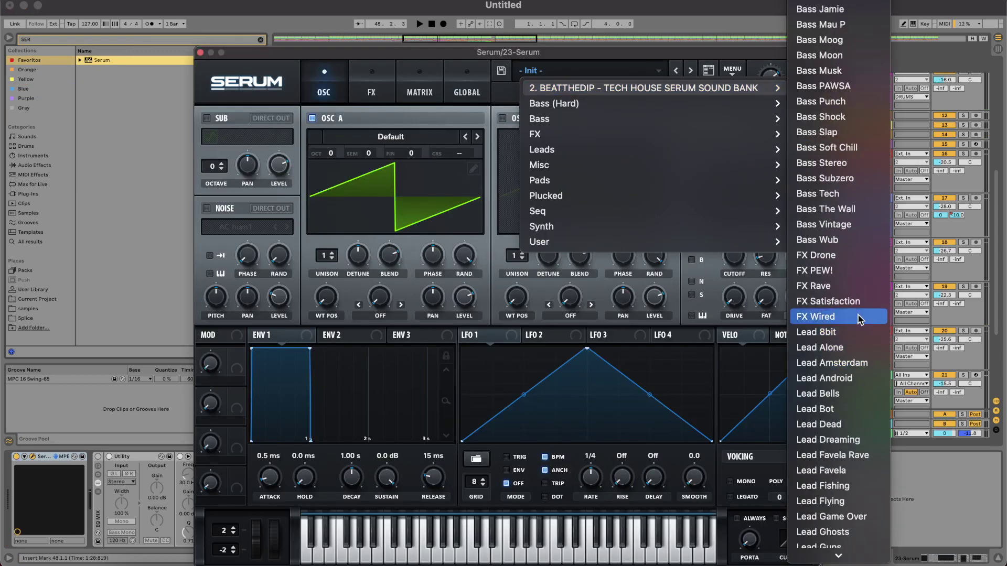
pyautogui.click(816, 317)
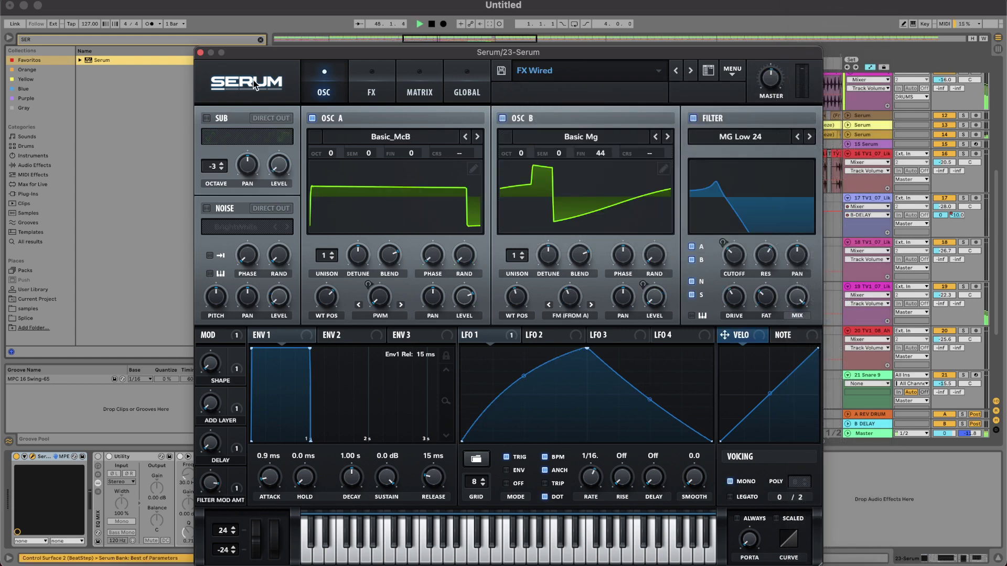
pyautogui.click(200, 53)
# Step: Create an empty MIDI clip on the Serum track from 1ST BREAK to 1ST DROP
pyautogui.scroll(-5, 472, 383)
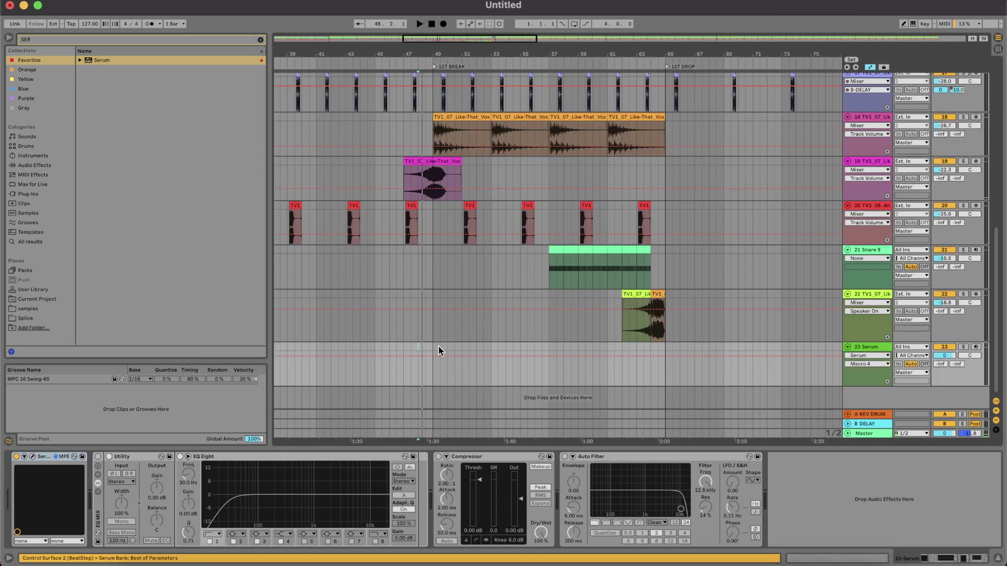
pyautogui.moveTo(435, 350); pyautogui.dragTo(653, 352)
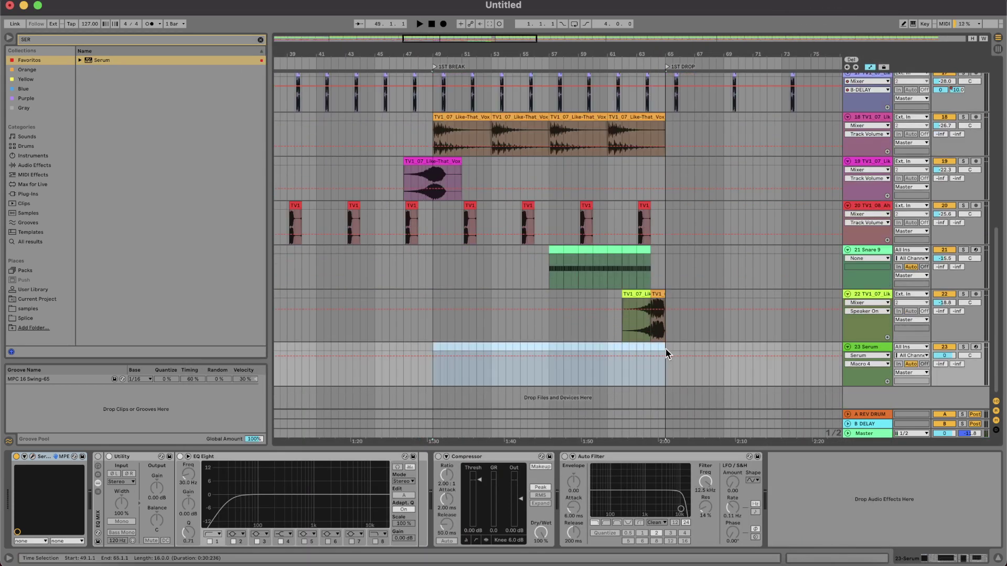
pyautogui.press('super+shift+m')
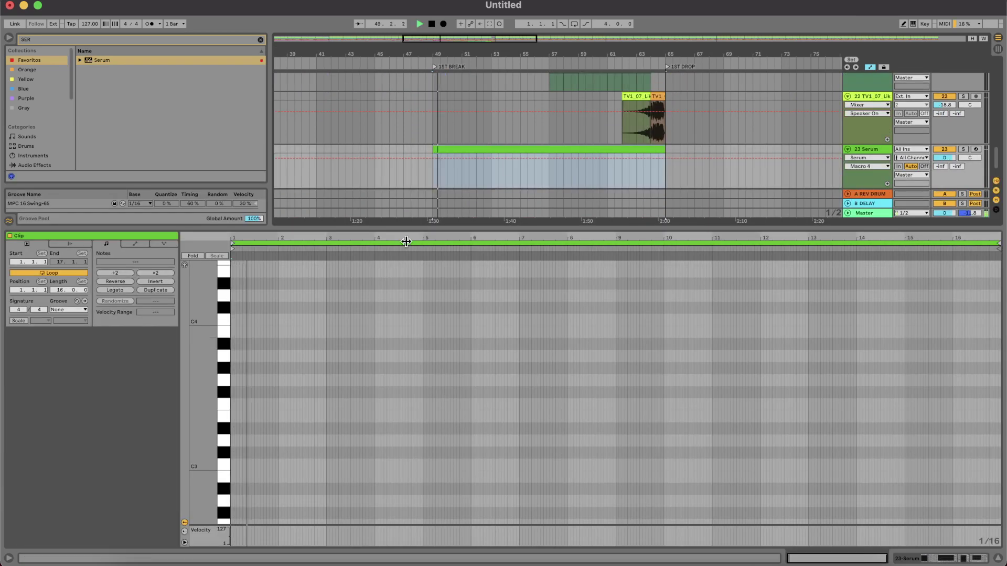
# Step: Add a C3 note spanning the whole 16-bar Serum clip and lower the Serum track volume to -17.4 dB
pyautogui.doubleClick(231, 465)
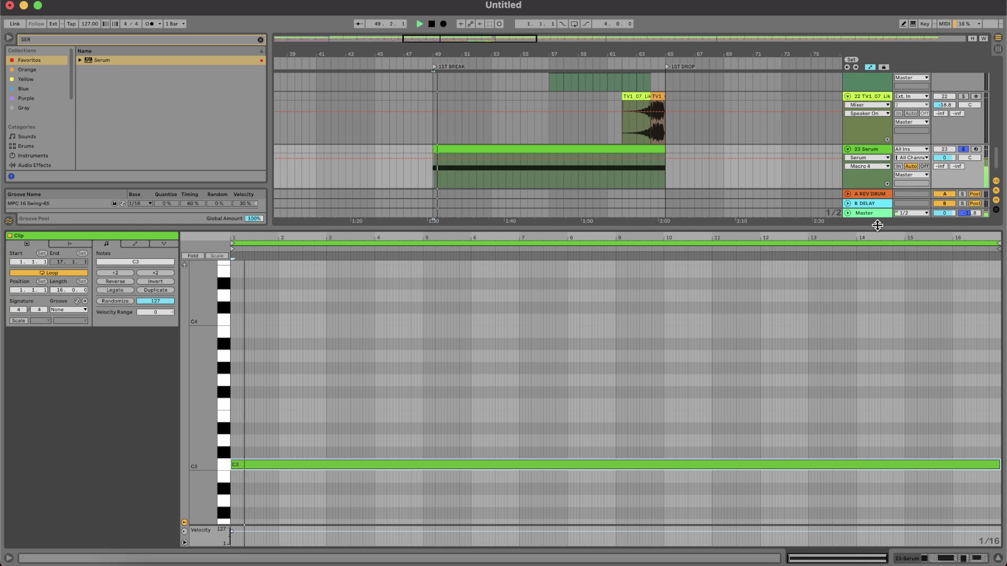
pyautogui.moveTo(946, 158); pyautogui.dragTo(946, 193)
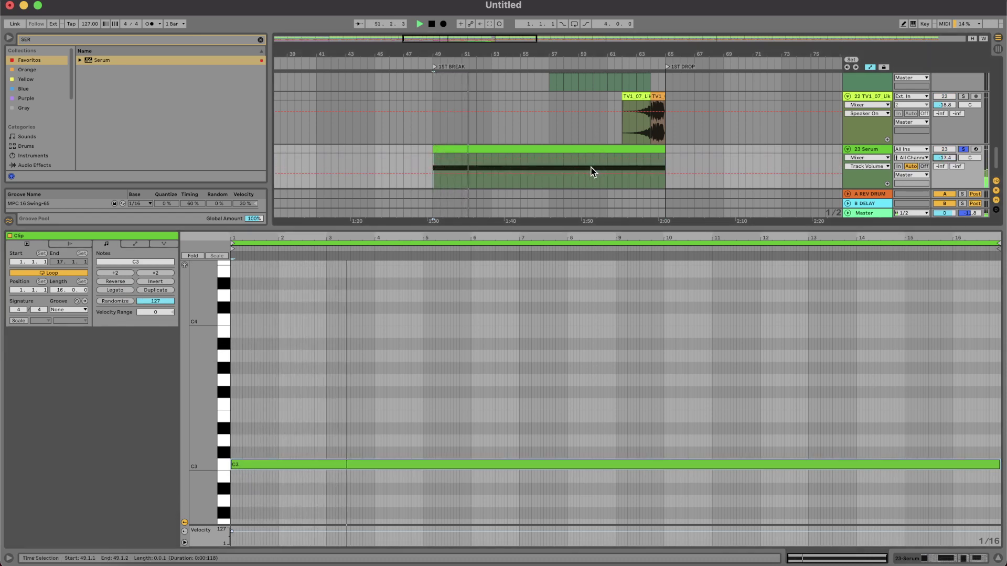
# Step: Reopen Serum and audition the presets preceding FX Wired during playback, from FX Satisfaction back to FX Drone
pyautogui.doubleClick(879, 150)
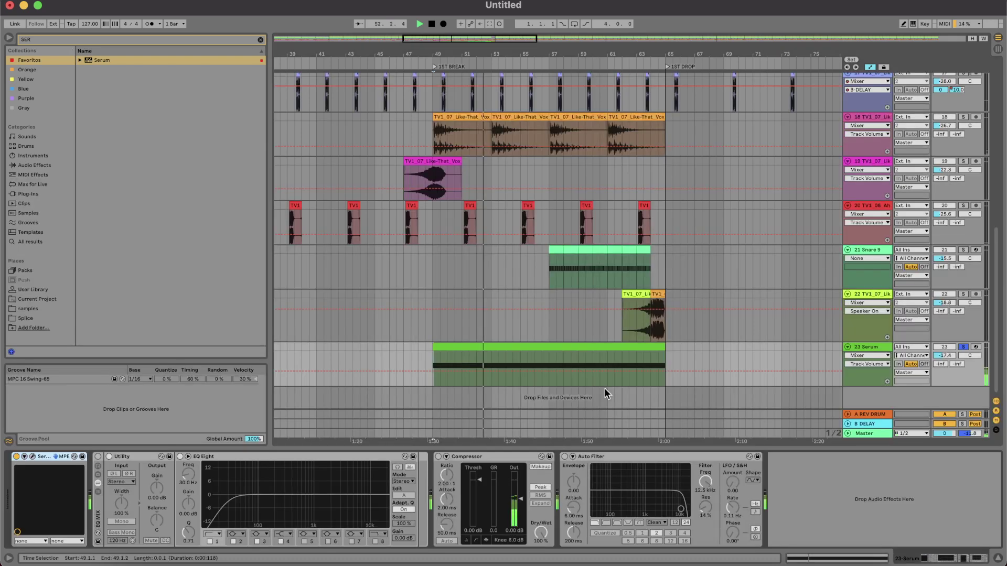
pyautogui.click(33, 457)
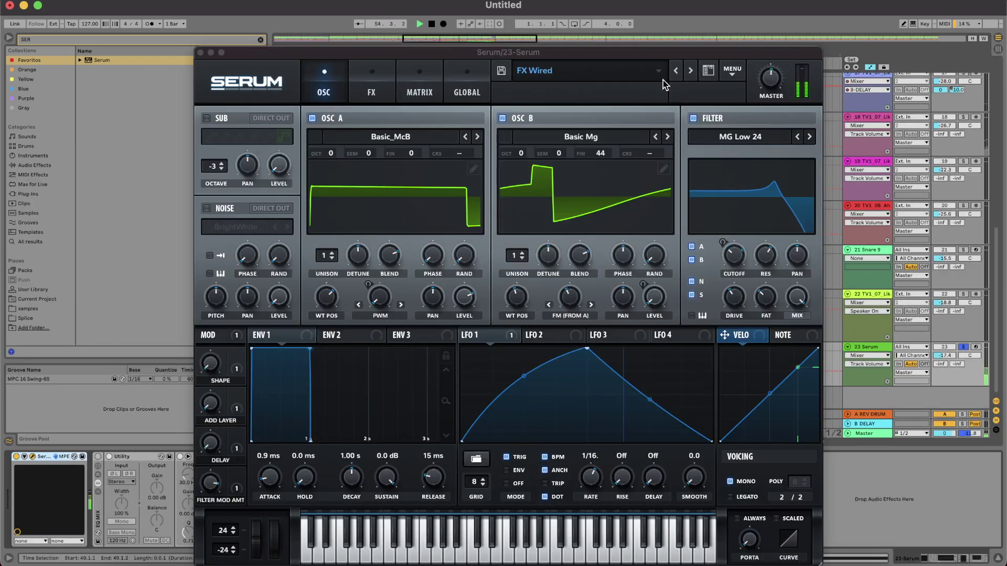
pyautogui.click(677, 70)
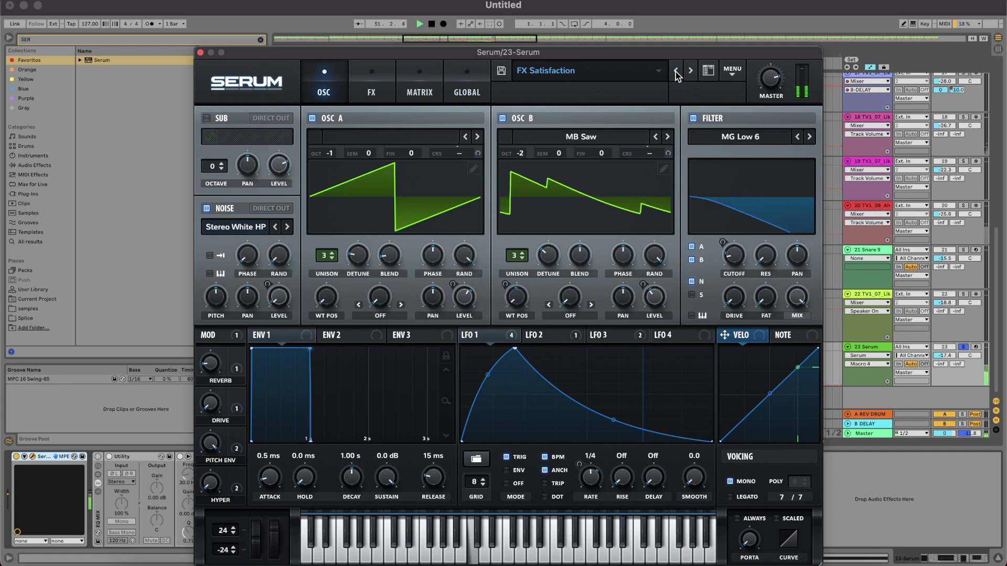
pyautogui.click(676, 70)
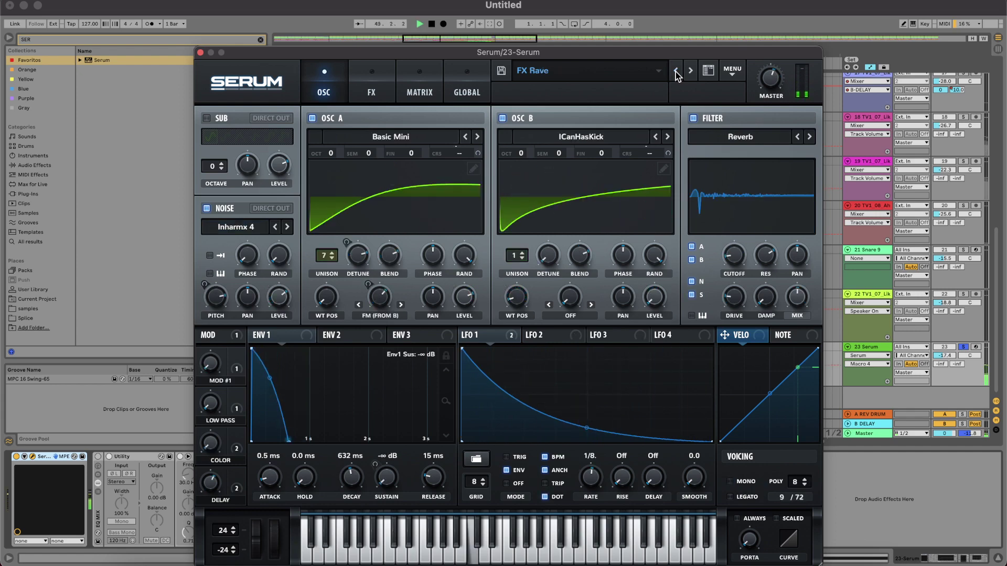
pyautogui.click(677, 71)
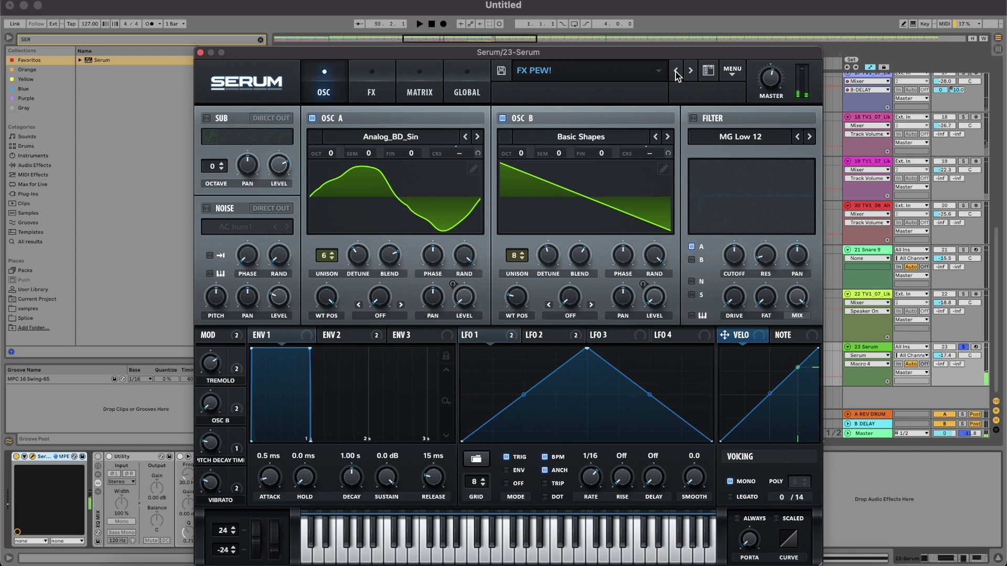
pyautogui.click(676, 74)
pyautogui.click(712, 294)
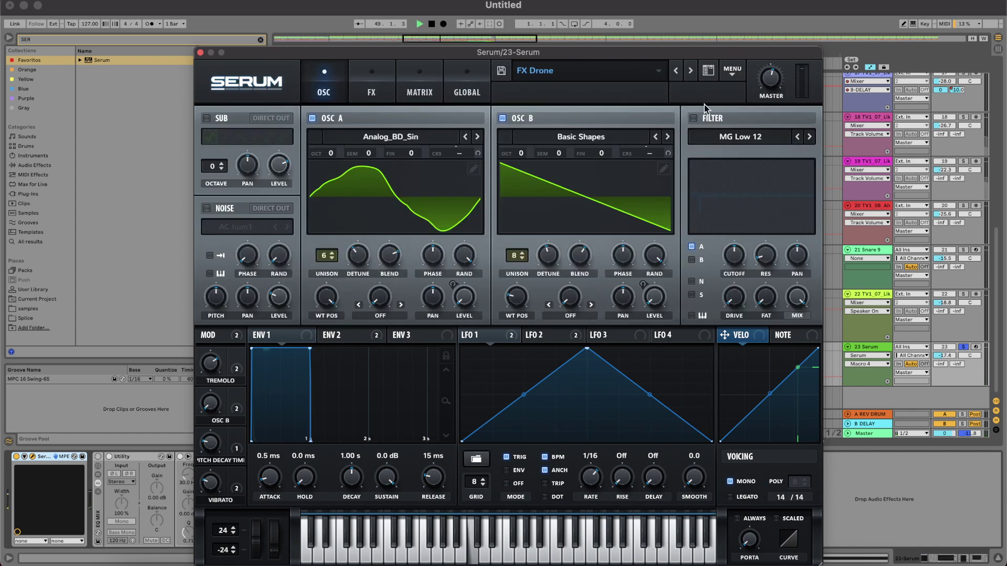
# Step: Move forward again through the Serum FX presets, comparing FX Rave with FX Satisfaction from the start of the break
pyautogui.click(691, 74)
pyautogui.press('space')
pyautogui.click(690, 73)
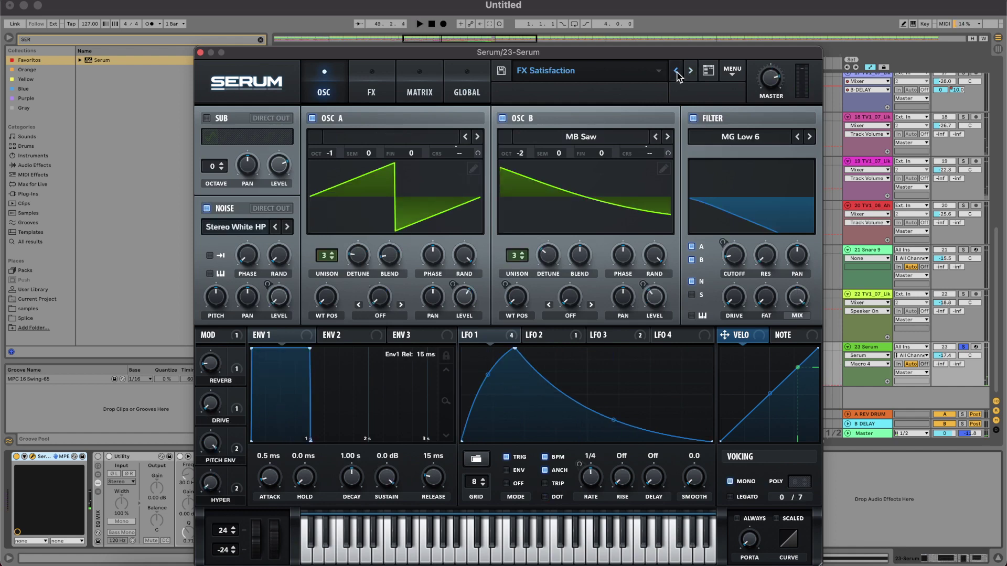
pyautogui.click(677, 73)
pyautogui.press('space')
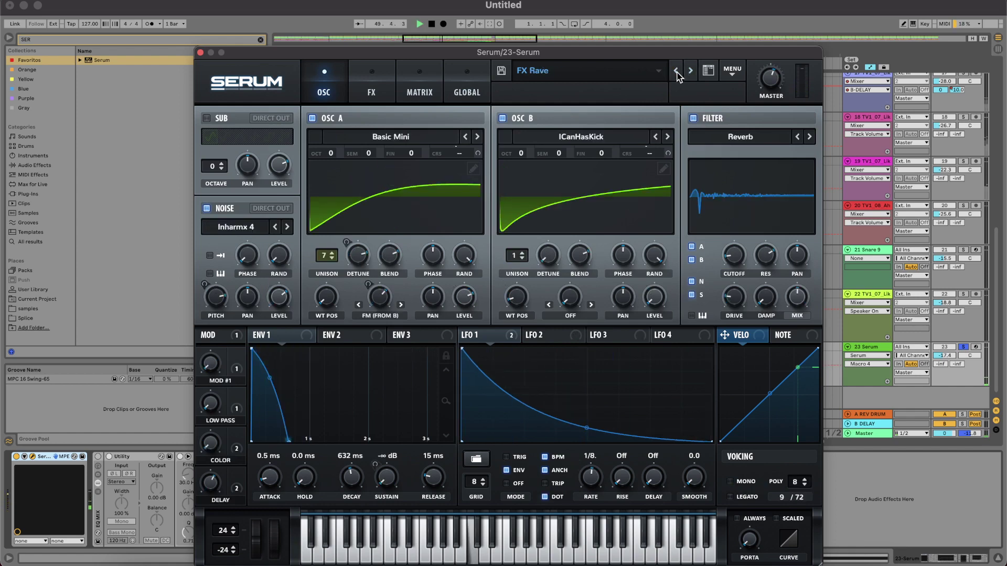
pyautogui.click(689, 72)
pyautogui.press('space')
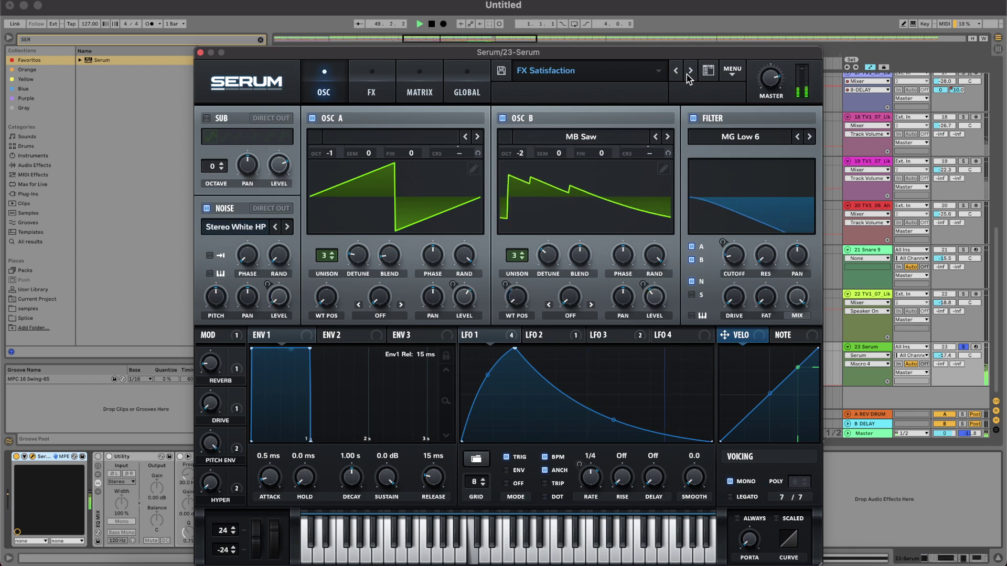
# Step: Audition the Lead 8bit preset, return Serum to the FX Wired preset and close its window
pyautogui.click(691, 73)
pyautogui.press('space')
pyautogui.click(690, 72)
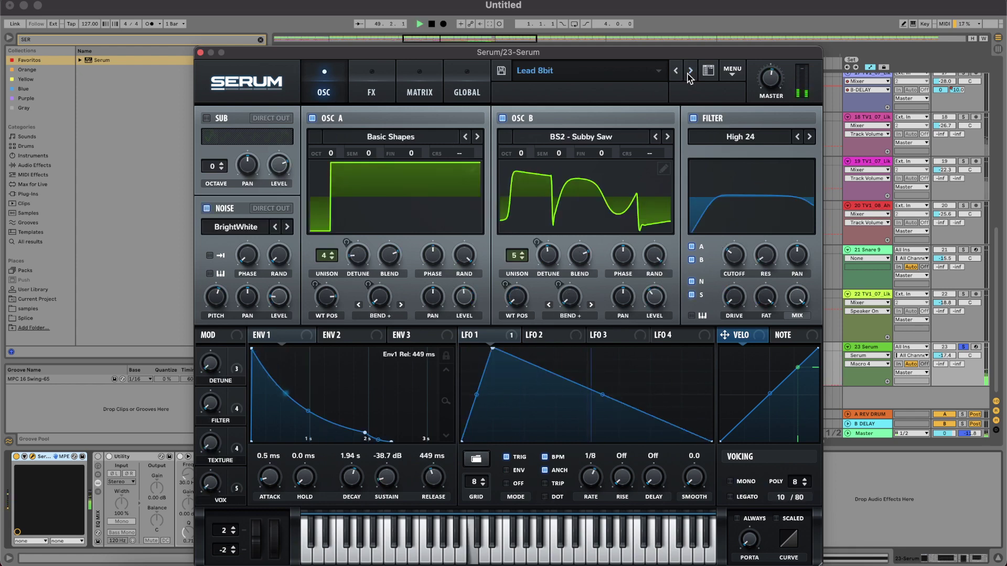
pyautogui.click(691, 72)
pyautogui.click(674, 75)
pyautogui.click(674, 75)
pyautogui.press('space')
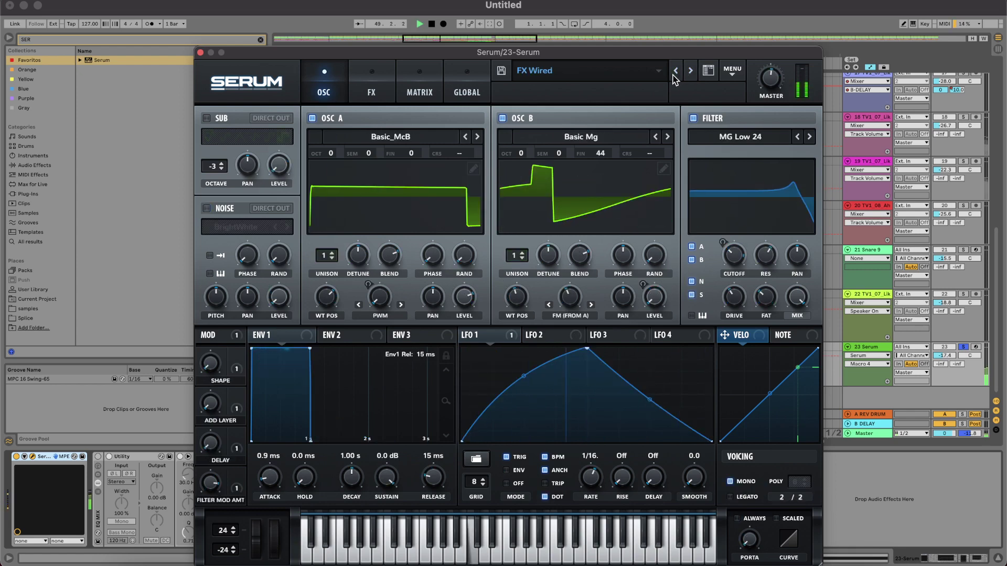
pyautogui.click(200, 53)
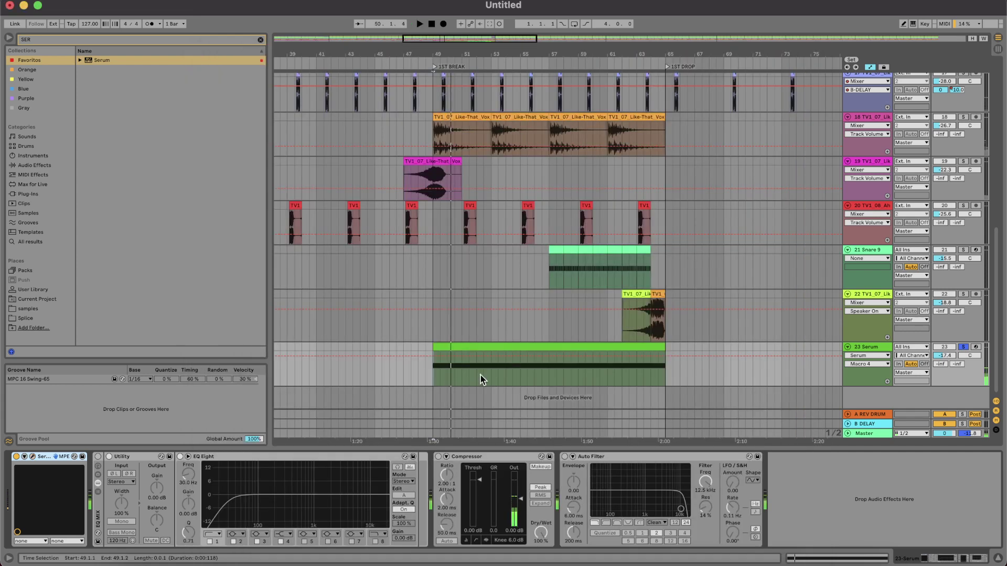
# Step: Show the Serum track's Auto Filter automation and set the filter's frequency to 347 Hz and resonance to 12%
pyautogui.press('space')
pyautogui.click(864, 356)
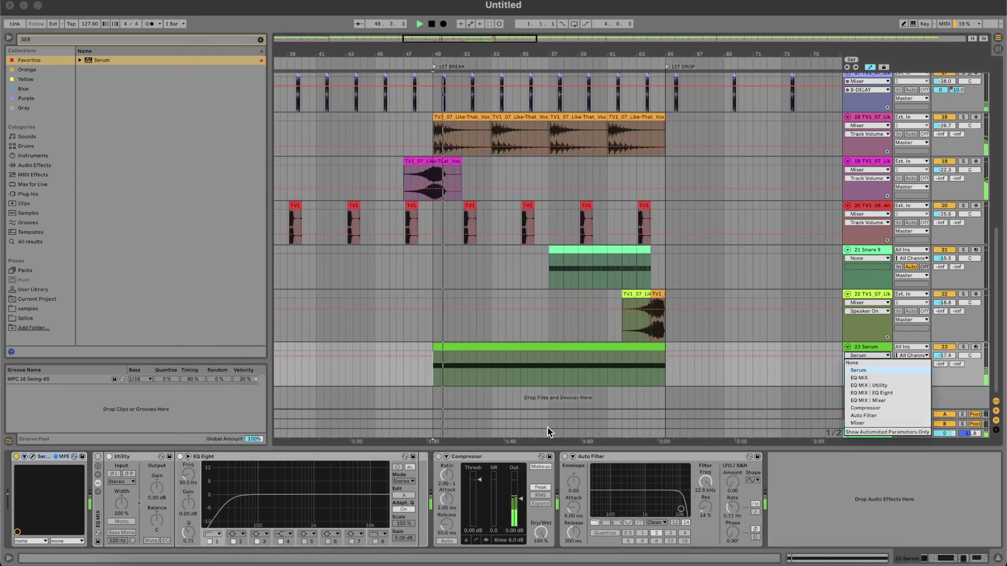
pyautogui.click(863, 415)
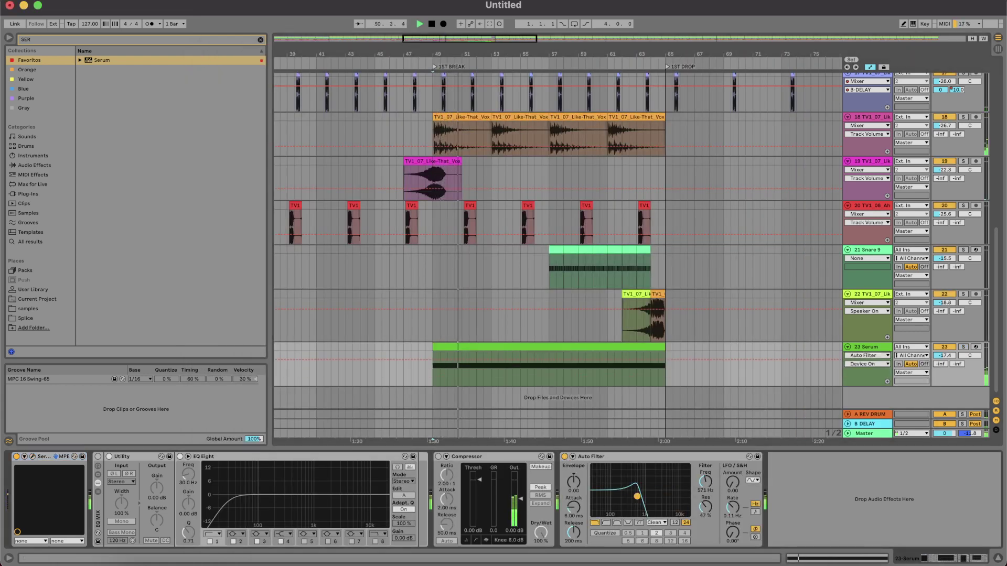
pyautogui.doubleClick(513, 344)
pyautogui.press('space')
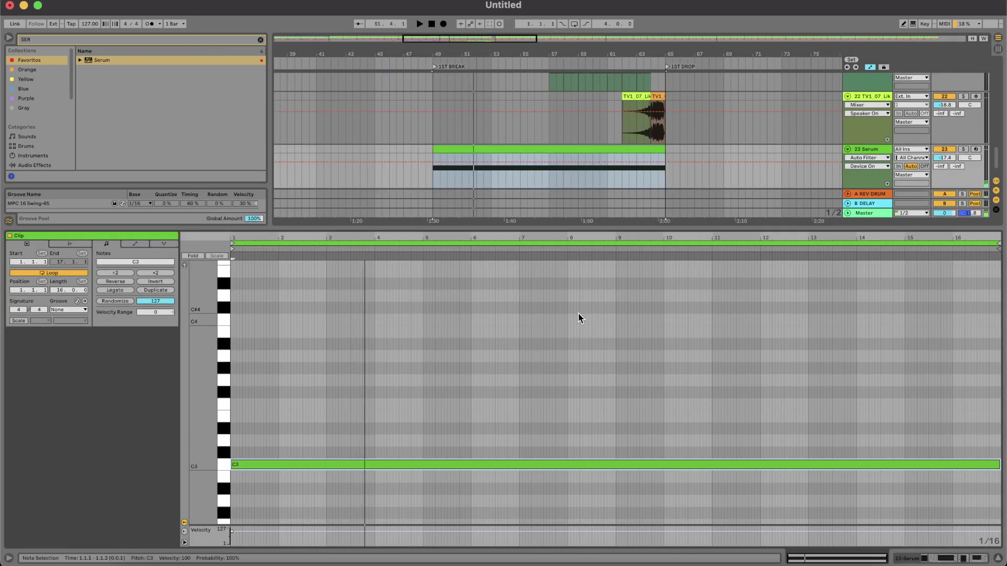
pyautogui.press('space')
pyautogui.click(864, 149)
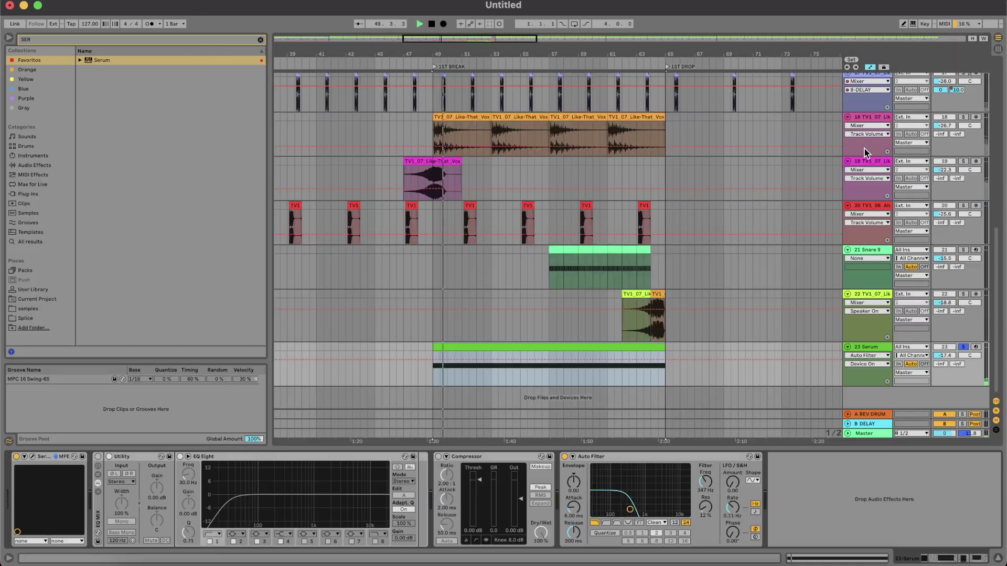
# Step: Try transposing the C3 note in the Serum clip up an octave
pyautogui.doubleClick(579, 357)
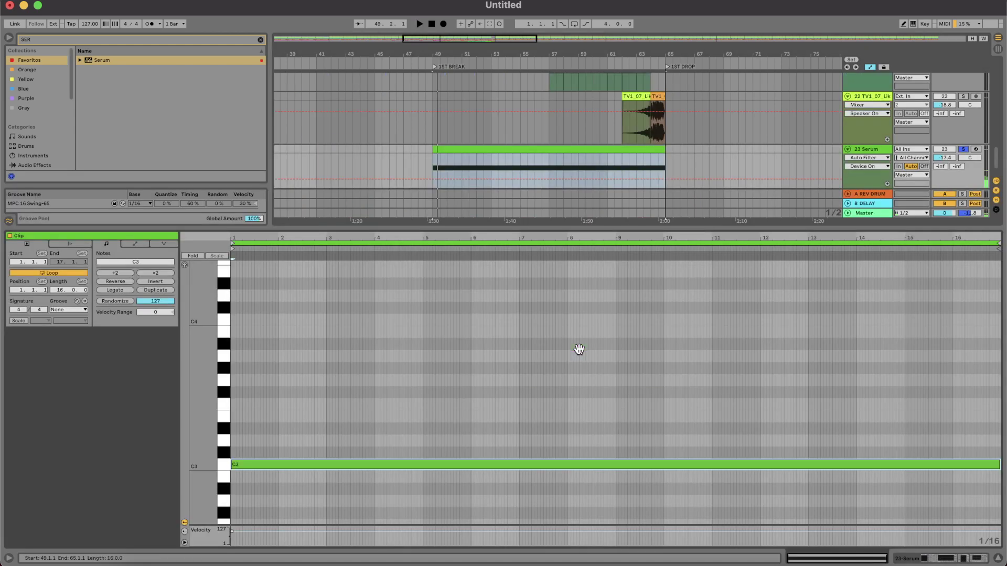
pyautogui.hotkey('shift', 'Up')
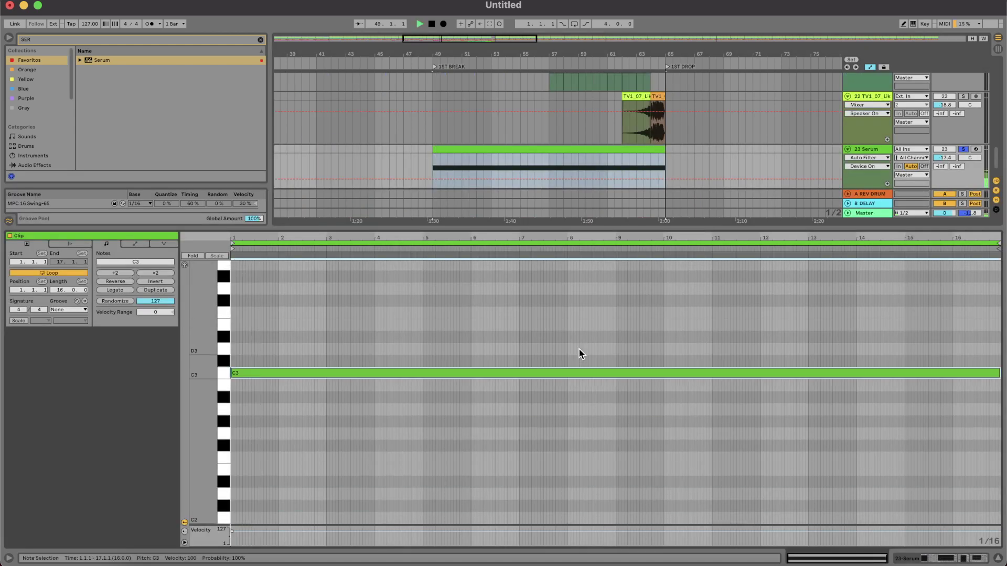
pyautogui.click(870, 149)
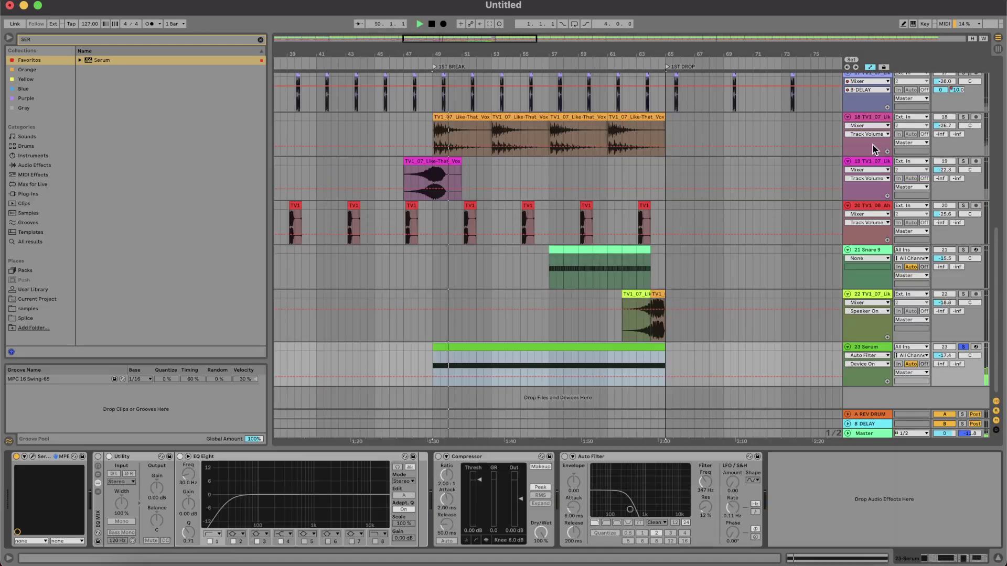
# Step: Automate the Serum Auto Filter frequency as a curve rising from 29.1 Hz at 1ST BREAK, and trim the clip to end at bar 64
pyautogui.click(564, 457)
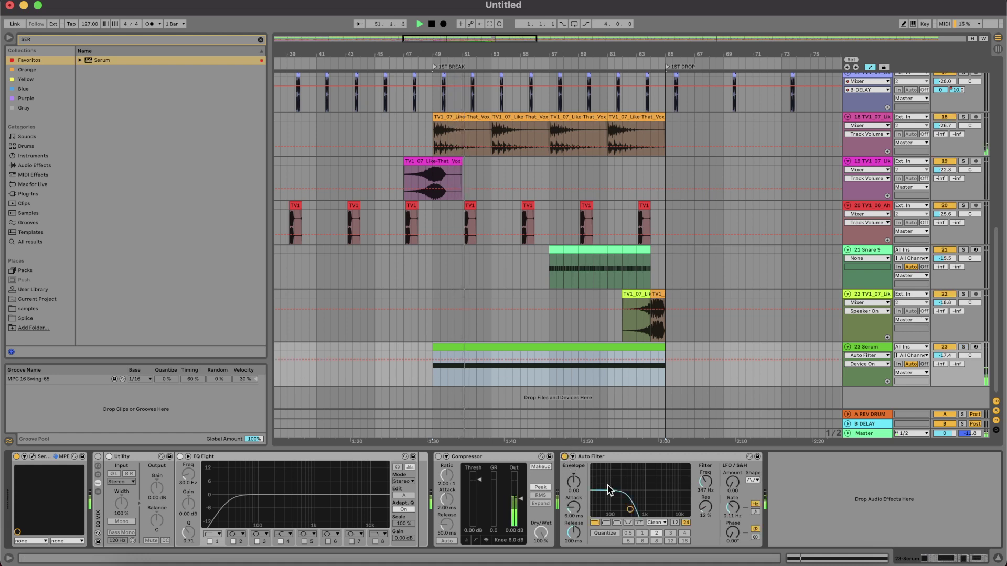
pyautogui.click(710, 487)
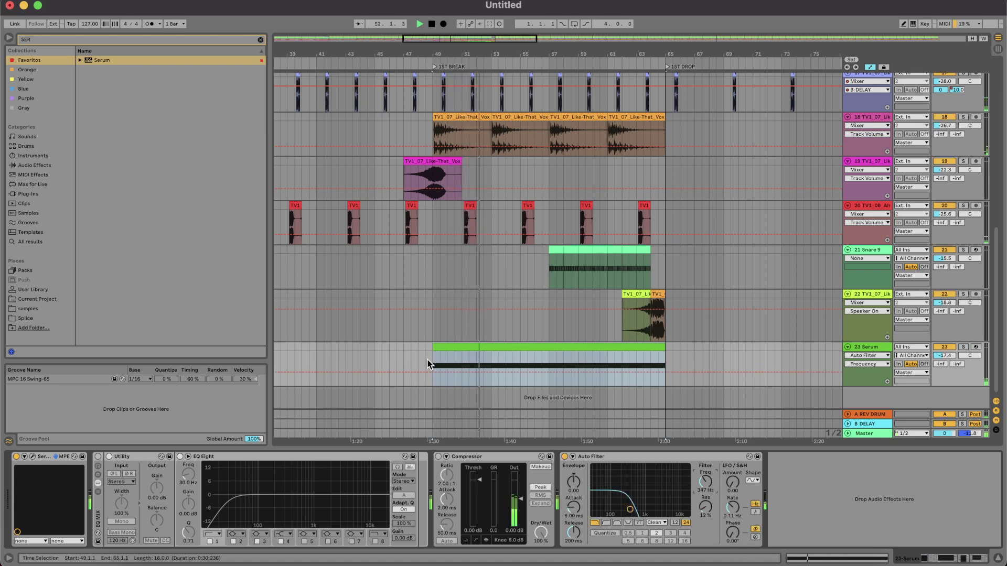
pyautogui.click(432, 372)
pyautogui.moveTo(712, 371); pyautogui.dragTo(651, 351)
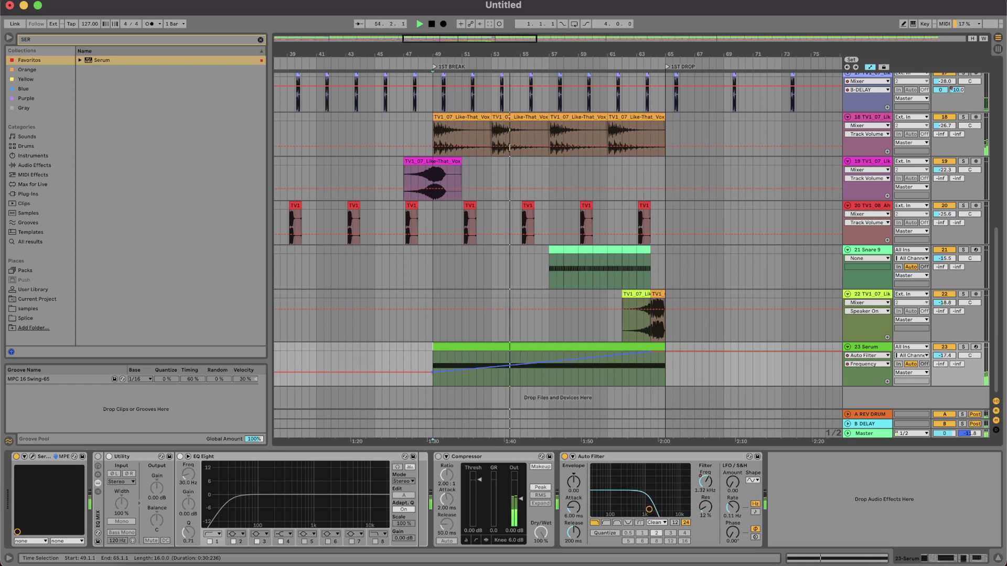
pyautogui.moveTo(515, 364); pyautogui.dragTo(515, 372)
pyautogui.moveTo(433, 372); pyautogui.dragTo(433, 385)
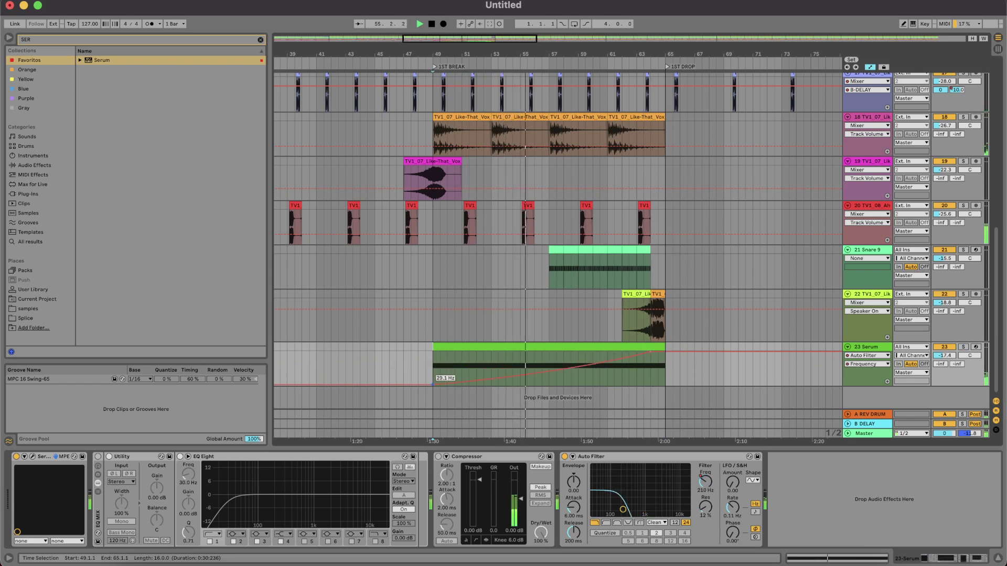
pyautogui.moveTo(665, 348); pyautogui.dragTo(650, 347)
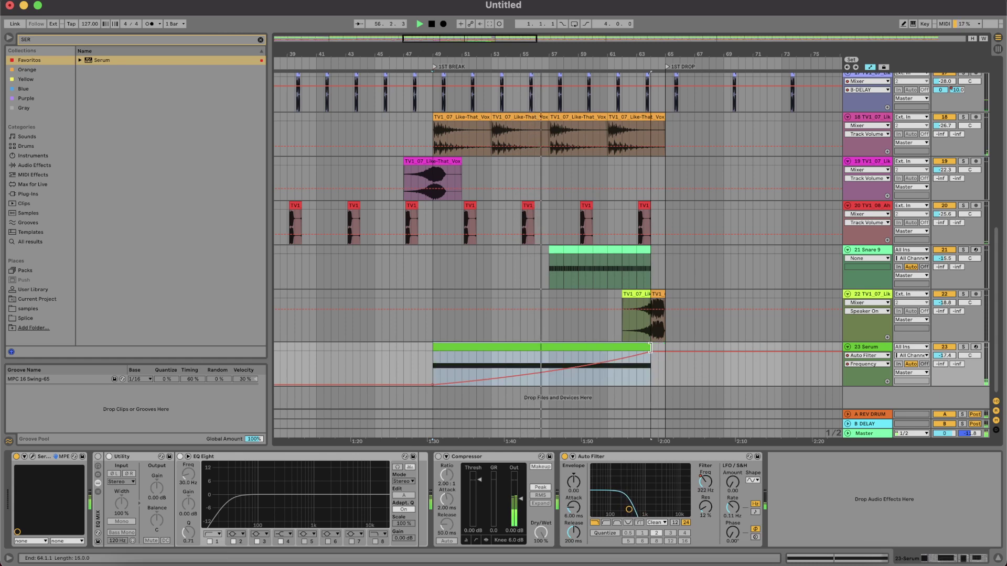
pyautogui.click(687, 326)
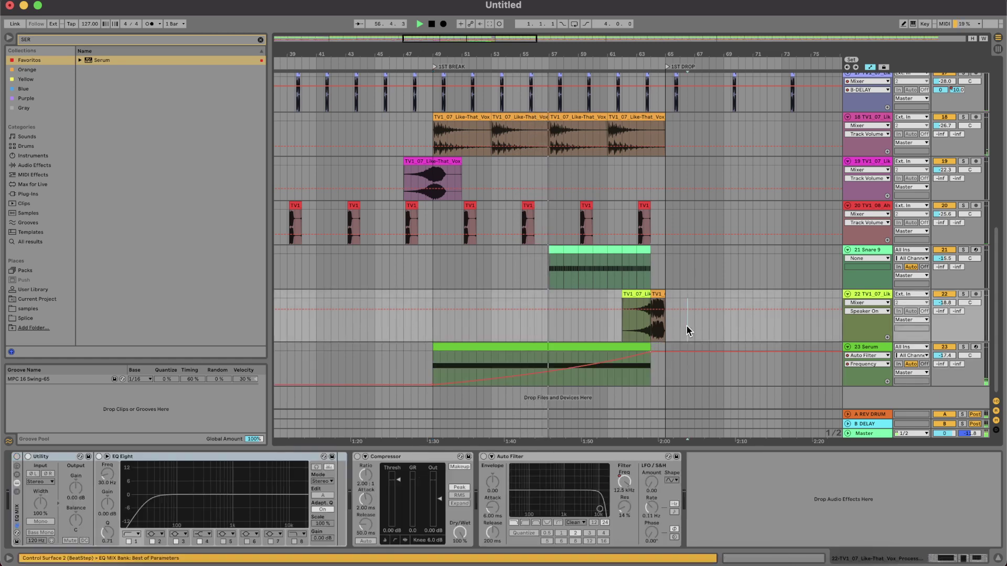
# Step: Enable the effects on the Snare 9 track, raise the EQ Eight low cut to 212 Hz and switch on its Auto Filter
pyautogui.click(881, 253)
pyautogui.click(384, 457)
pyautogui.click(466, 456)
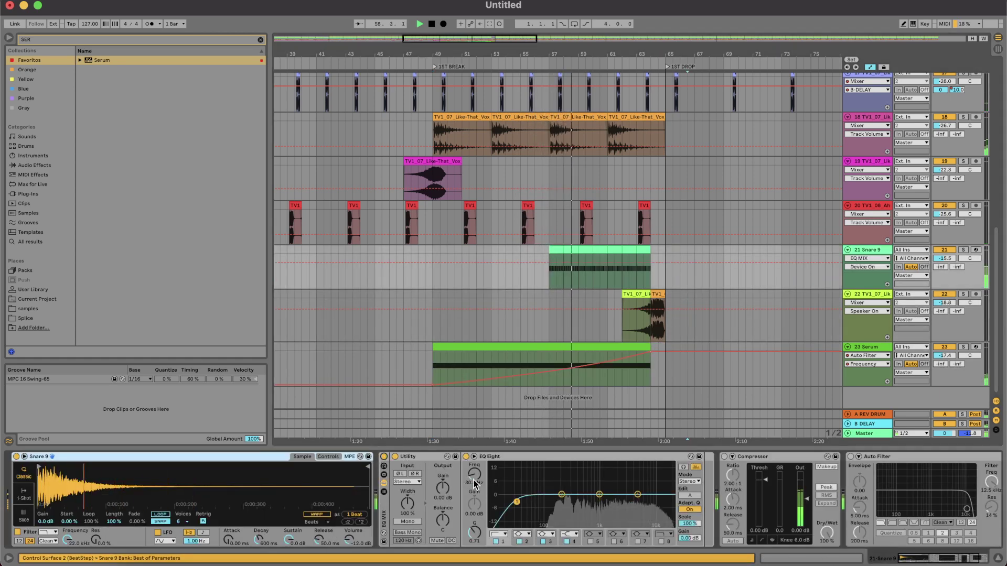
pyautogui.moveTo(515, 502); pyautogui.dragTo(562, 502)
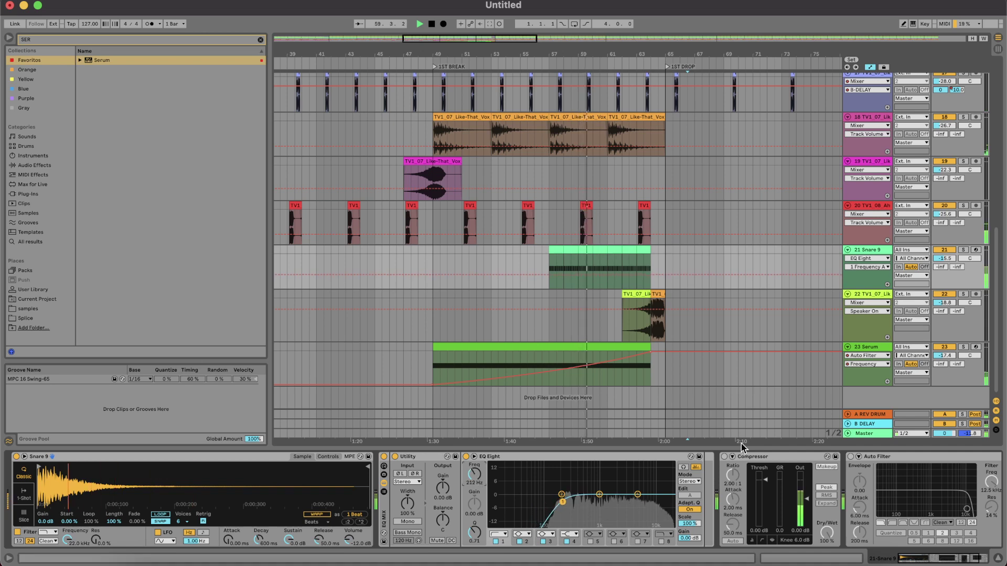
pyautogui.click(976, 467)
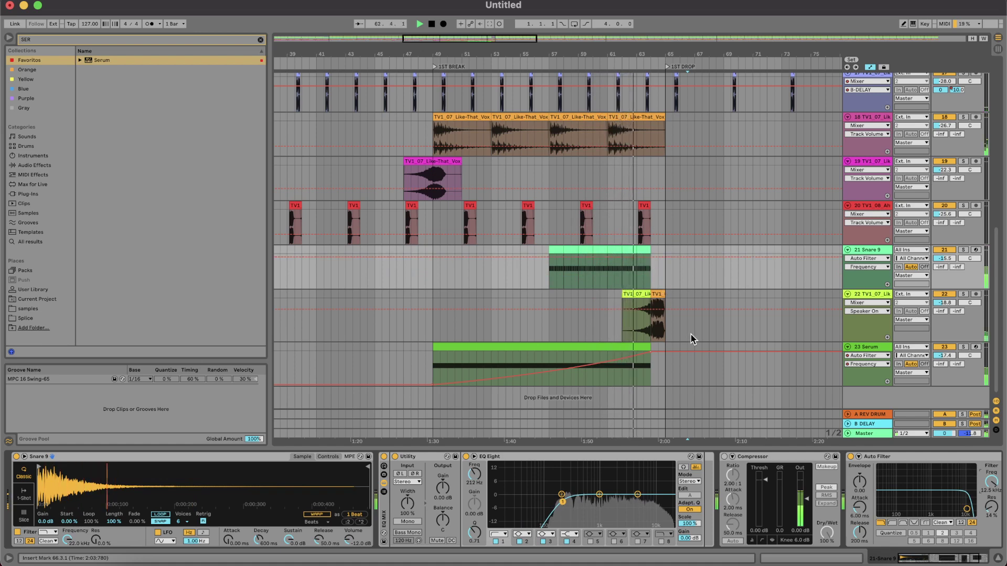
# Step: Move the one-bar vocal clip before 1ST DROP on track 22 to bar 55 and play it back in context
pyautogui.click(688, 367)
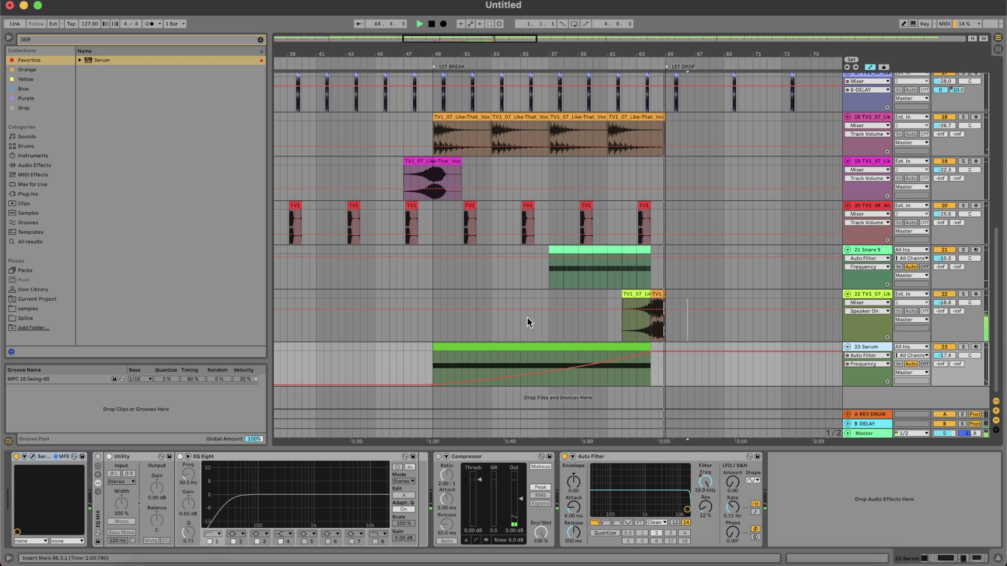
pyautogui.click(491, 321)
pyautogui.press('space')
pyautogui.press('space')
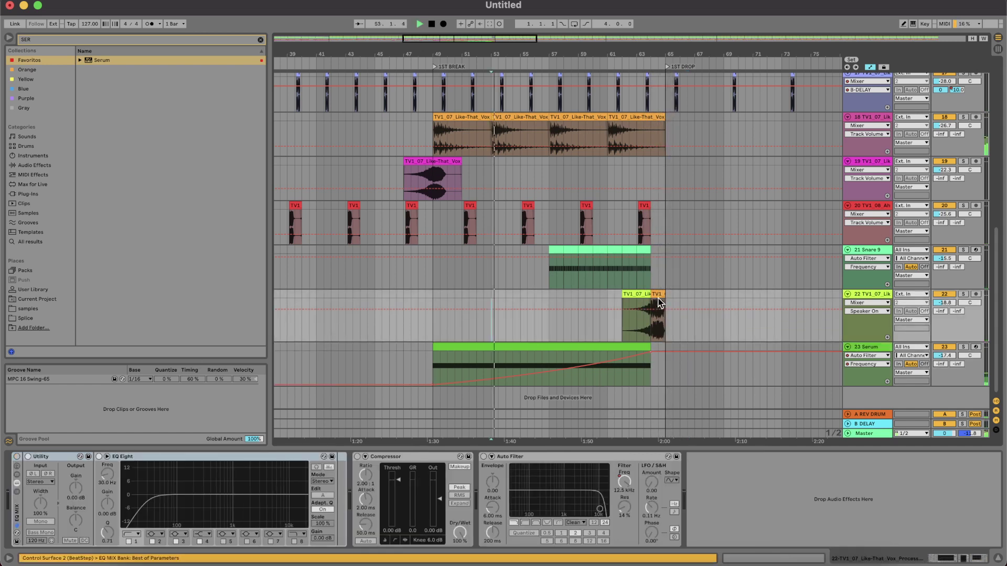
pyautogui.moveTo(656, 295); pyautogui.dragTo(526, 295)
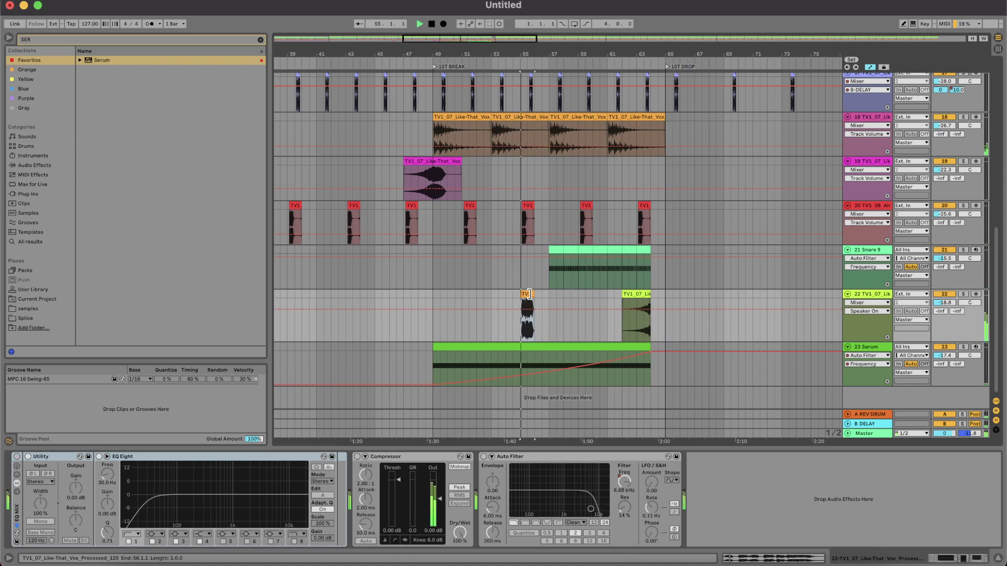
pyautogui.click(500, 294)
pyautogui.press('space')
pyautogui.press('space')
# Step: Shorten the vocal clip at bar 55 on track 22 to one beat
pyautogui.scroll(5, 521, 296)
pyautogui.scroll(5, 547, 295)
pyautogui.moveTo(545, 295); pyautogui.dragTo(493, 295)
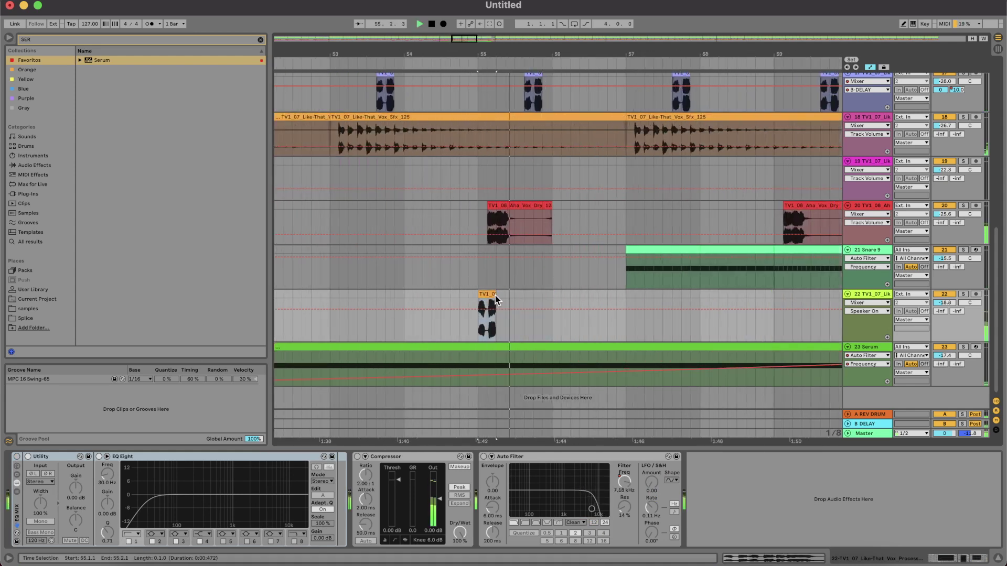
pyautogui.scroll(-3, 495, 294)
pyautogui.click(438, 296)
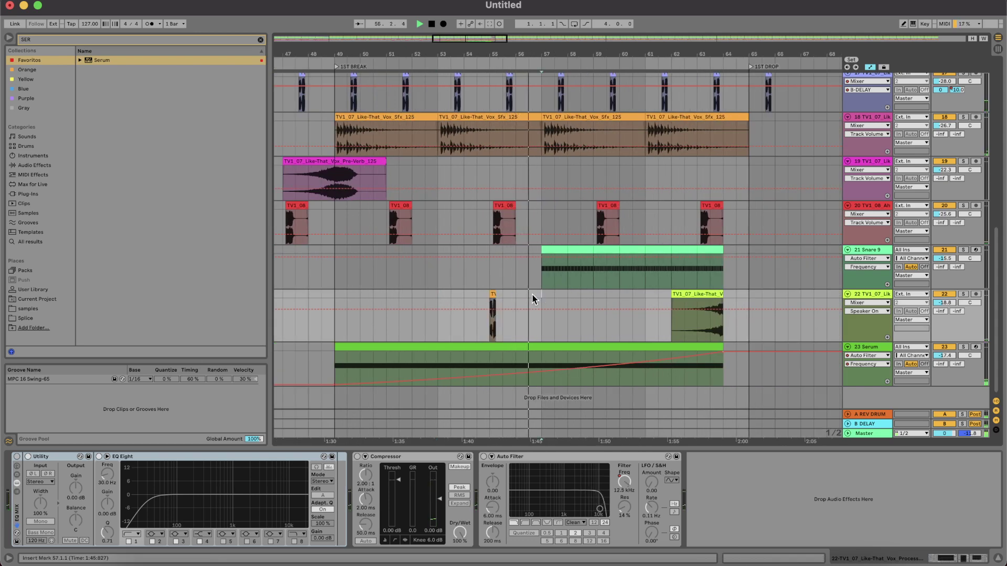
# Step: Duplicate the one-beat vocal clip on track 22 to the starts of bars 57, 58 and 59
pyautogui.moveTo(532, 293); pyautogui.dragTo(490, 293)
pyautogui.press('super+d')
pyautogui.click(568, 293)
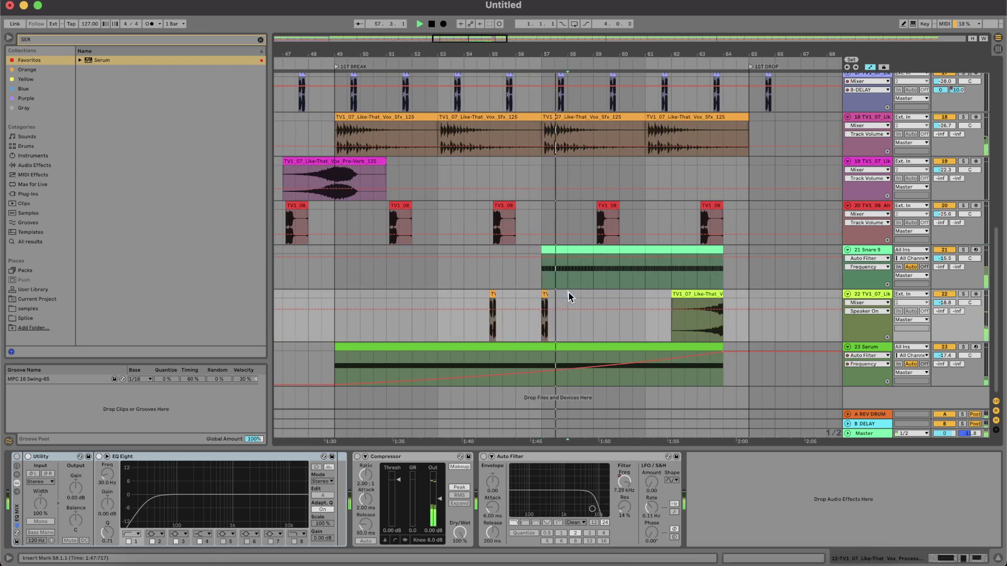
pyautogui.moveTo(569, 293); pyautogui.dragTo(541, 294)
pyautogui.press('super+d')
pyautogui.press('super+d')
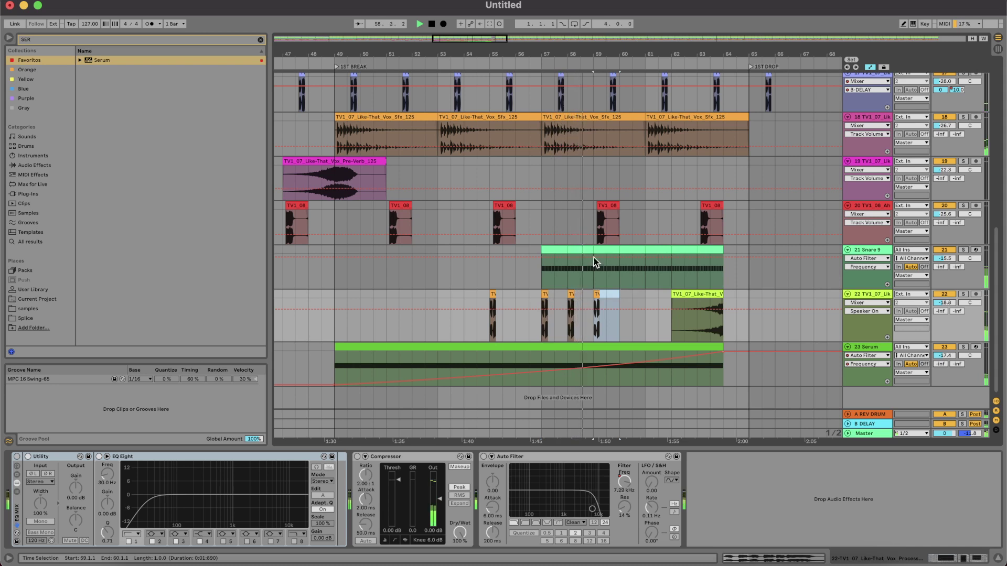
# Step: Delete the Aha vocal clip at bar 59 on track 20 and duplicate track 22's one-beat vocal to bars 60 and 61
pyautogui.click(606, 204)
pyautogui.press('Delete')
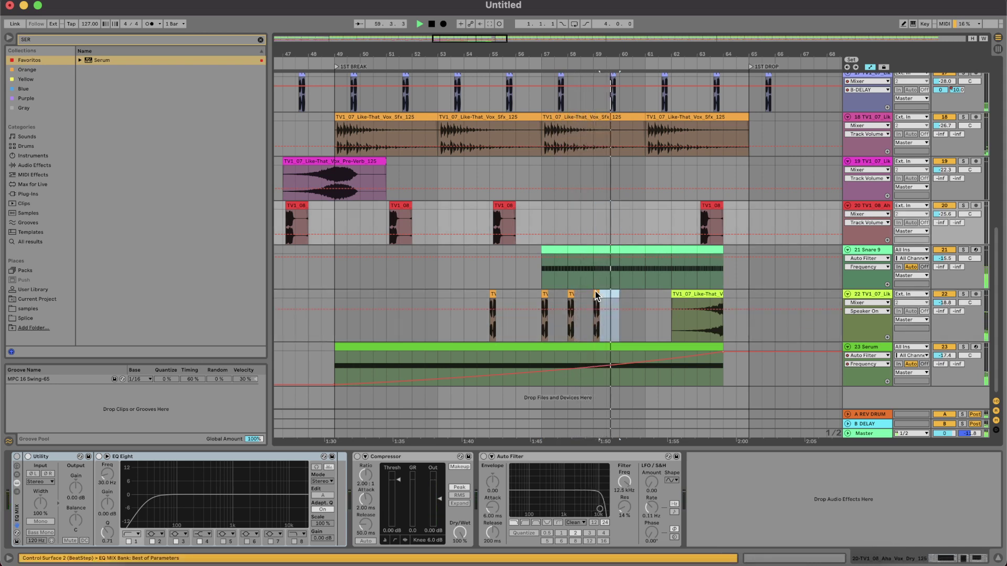
pyautogui.click(597, 295)
pyautogui.press('super+d')
pyautogui.press('super+d')
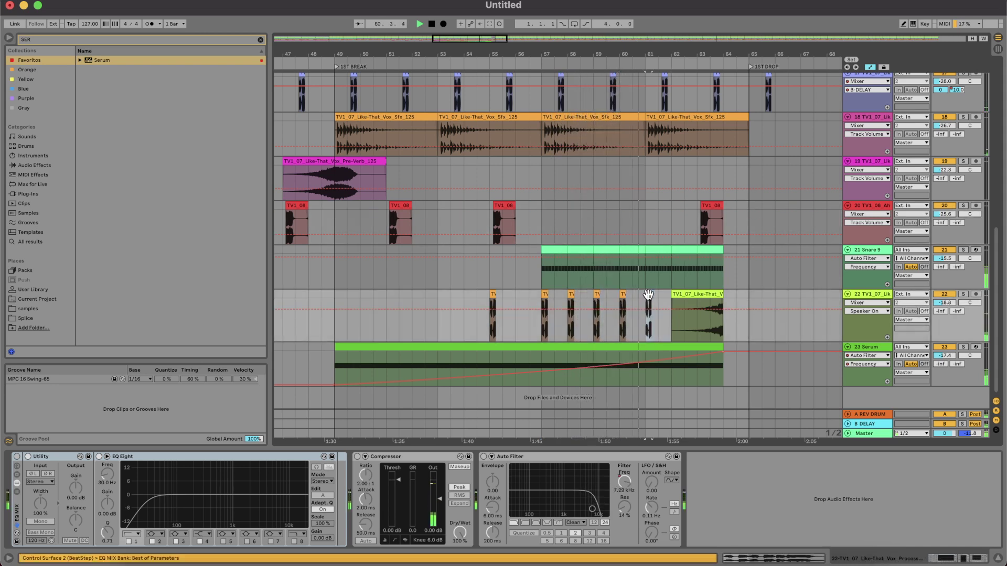
# Step: Add one-beat vocal copies on track 22 at beat 61.3 and back to back from bar 62 to bar 64
pyautogui.press('super+d')
pyautogui.press('super+d')
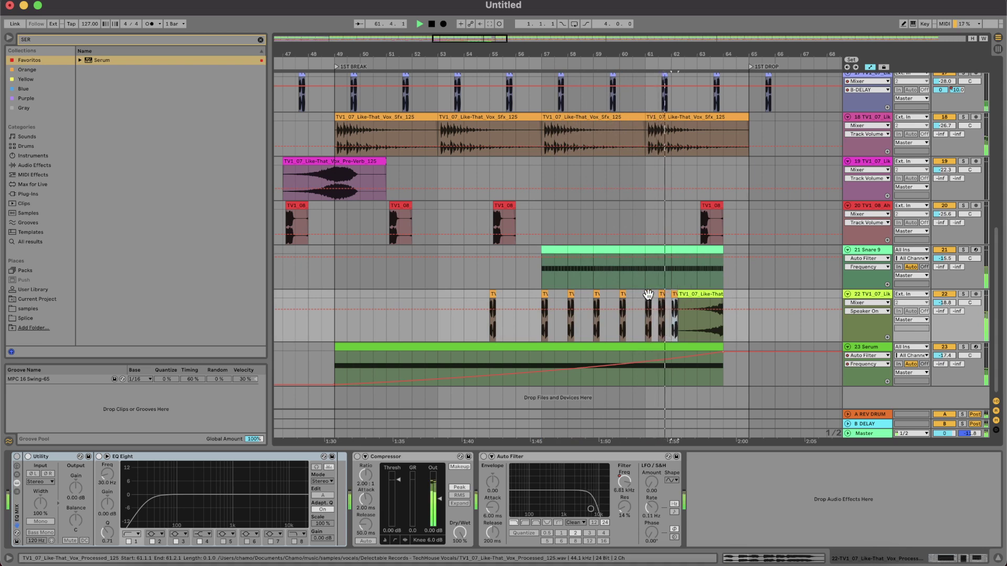
pyautogui.press('super+d')
pyautogui.press('super+d')
pyautogui.press('super+d')
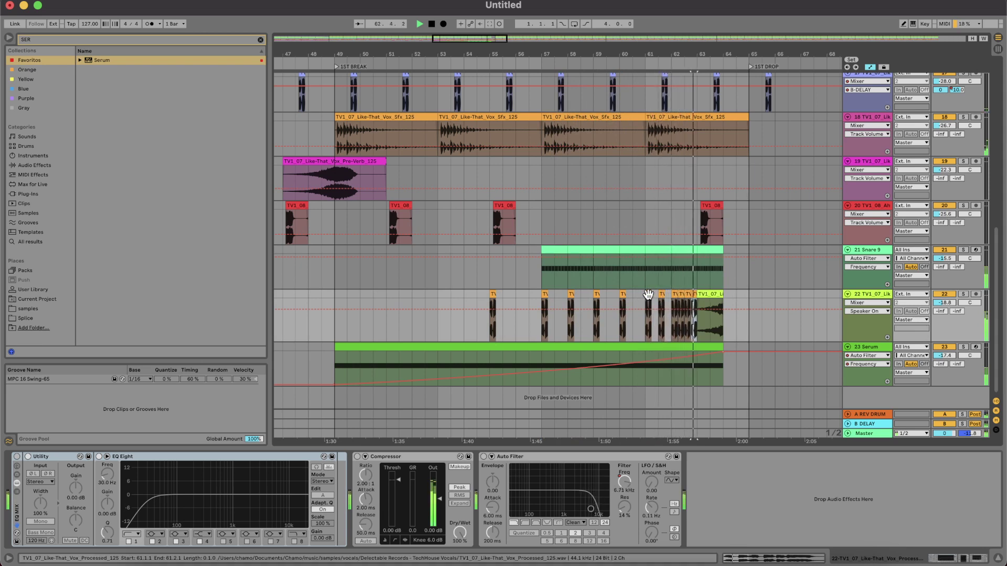
pyautogui.press('super+d')
pyautogui.press('super+d')
pyautogui.press('super+d')
pyautogui.press('super+d')
pyautogui.press('super+d')
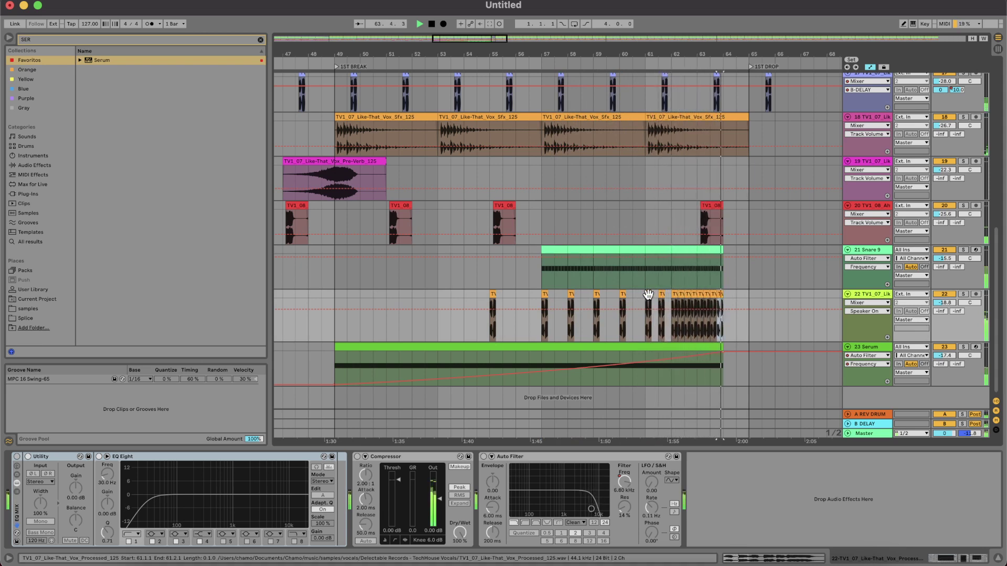
# Step: Insert an audio track below track 22 and place TV1_07_Like-That_Vox_Processed-Full_125.wav on it from bar 62 to bar 64
pyautogui.click(451, 321)
pyautogui.scroll(3, 788, 306)
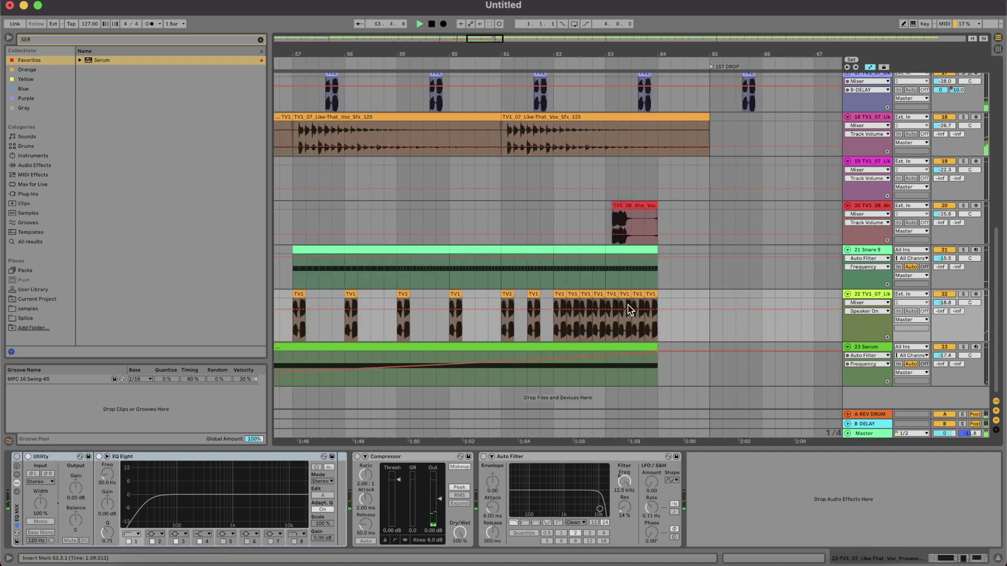
pyautogui.press('super+t')
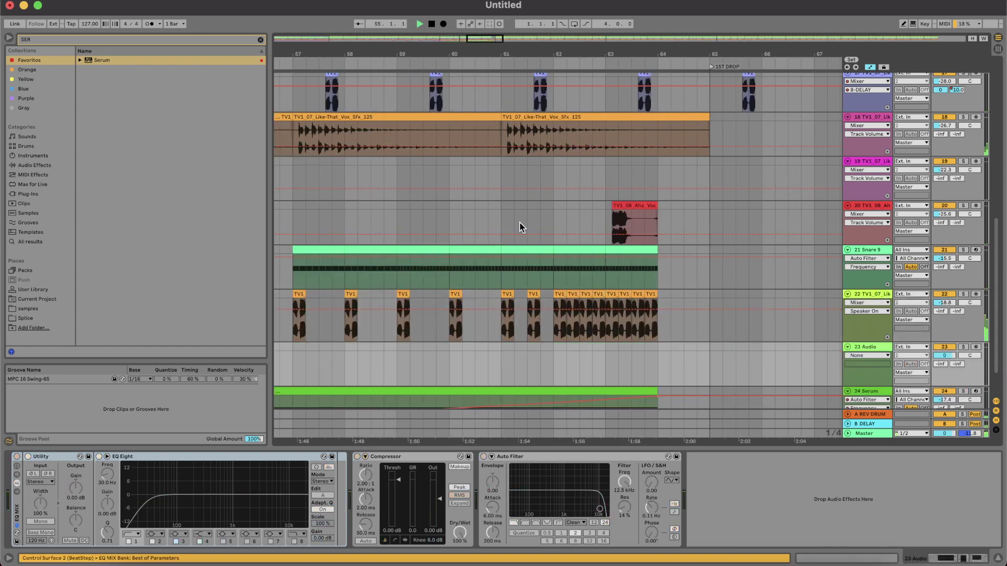
pyautogui.click(50, 309)
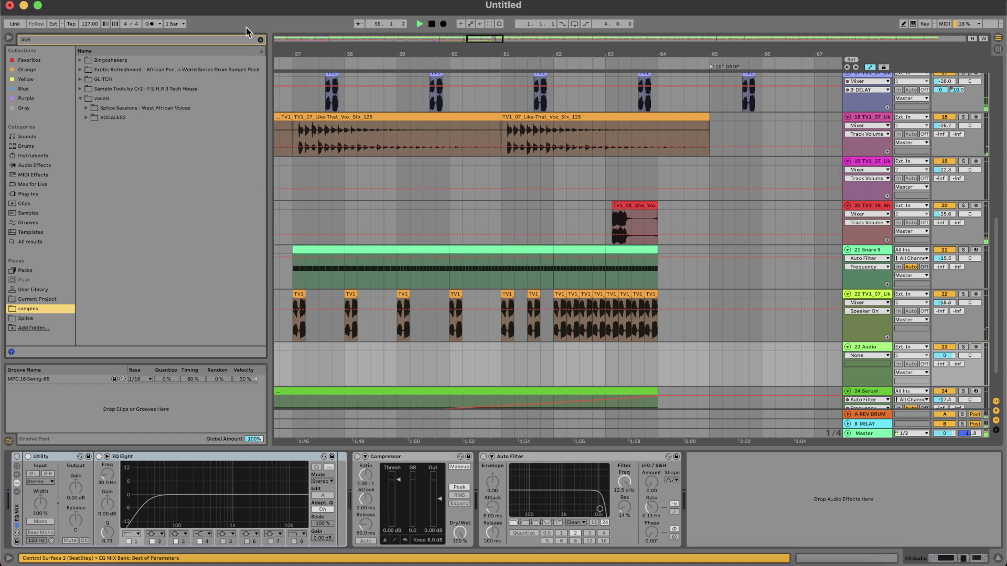
pyautogui.click(260, 40)
pyautogui.scroll(2, 143, 261)
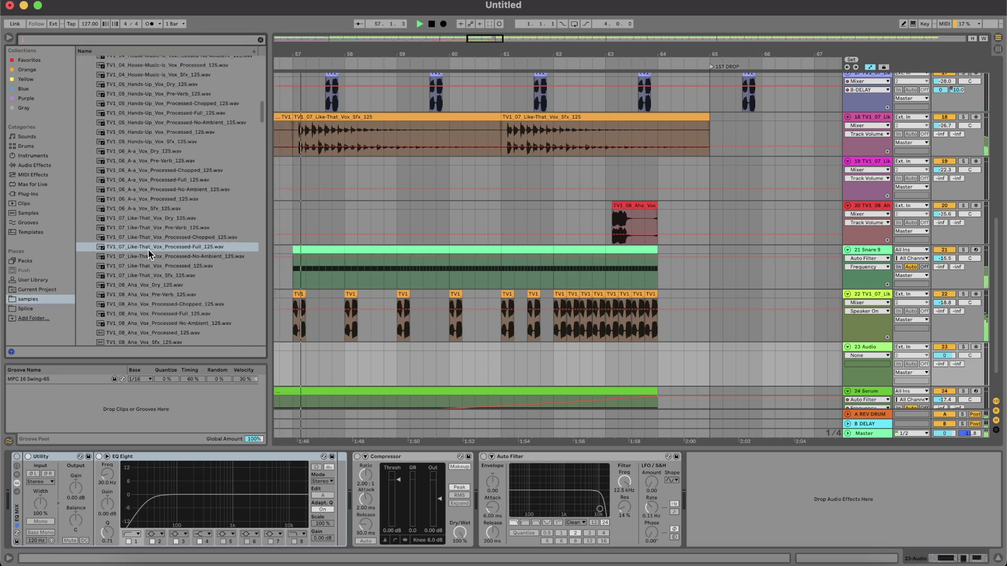
pyautogui.click(147, 248)
pyautogui.moveTo(118, 250); pyautogui.dragTo(554, 345)
pyautogui.moveTo(762, 347); pyautogui.dragTo(658, 346)
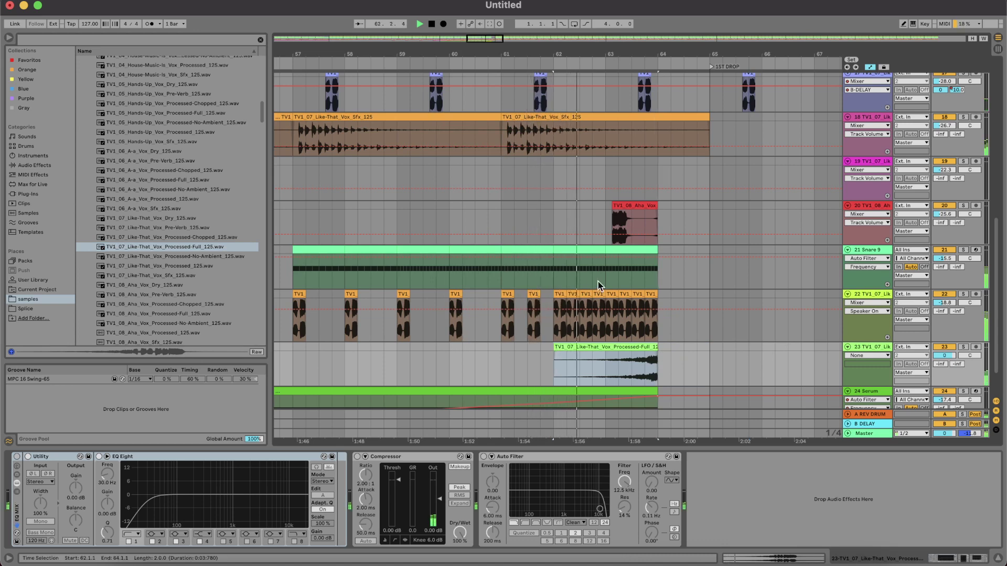
# Step: Fill bar 63 on track 22 with half-beat copies of the vocal clip
pyautogui.scroll(5, 612, 293)
pyautogui.press('space')
pyautogui.moveTo(624, 294); pyautogui.dragTo(609, 295)
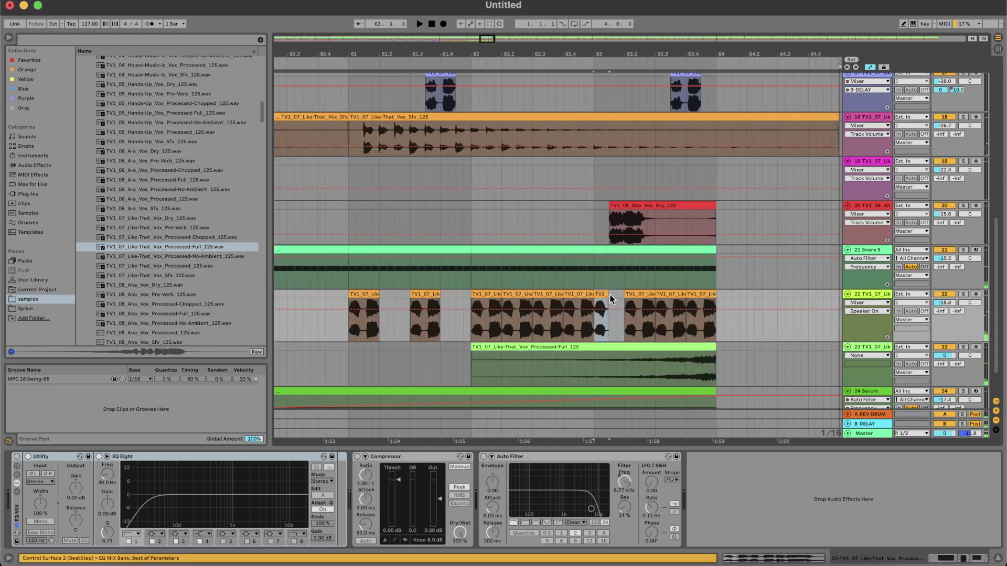
pyautogui.scroll(-3, 610, 295)
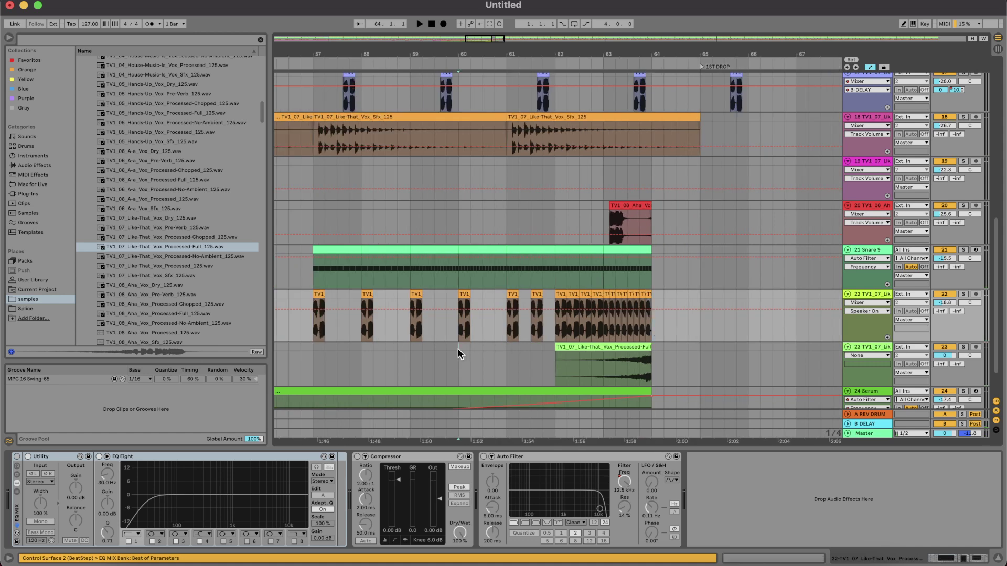
# Step: Extend the vocal on track 22 through bar 64 to 1ST DROP and delete the Aha clip at bar 63 on track 20
pyautogui.press('space')
pyautogui.moveTo(560, 294); pyautogui.dragTo(700, 294)
pyautogui.click(633, 203)
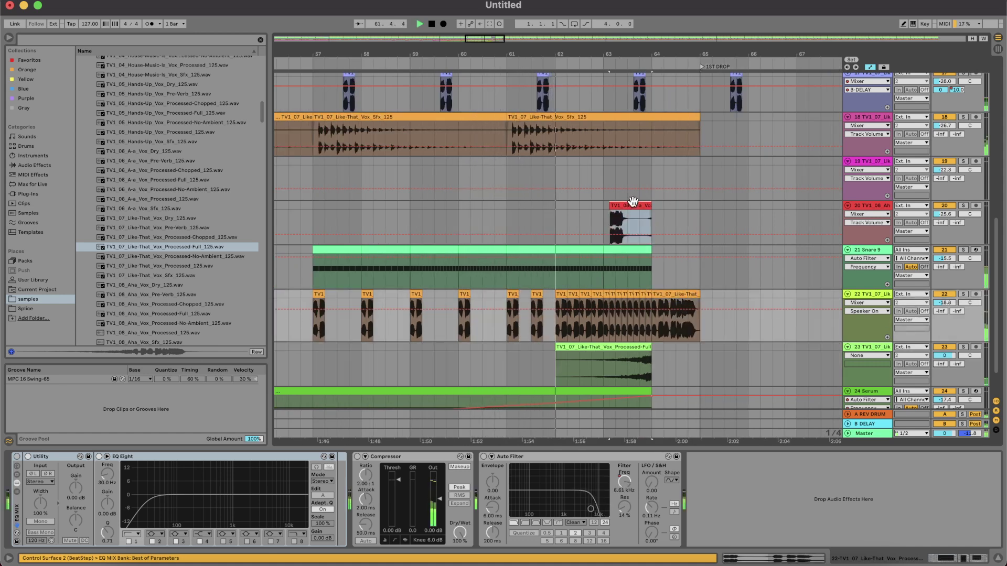
pyautogui.press('Delete')
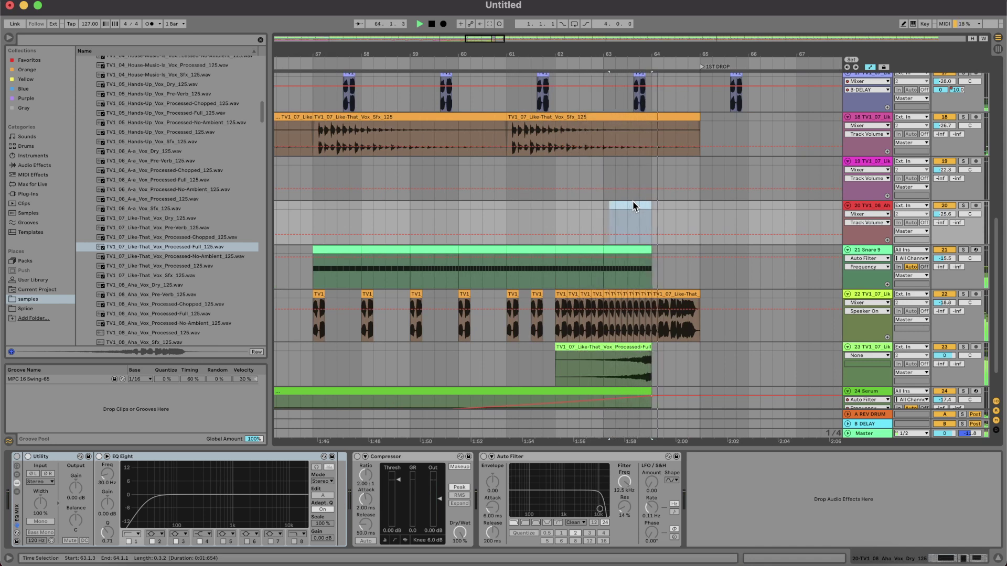
# Step: Play back the build-up and lower the volume of track 23 to -10.7 dB
pyautogui.press('space')
pyautogui.press('space')
pyautogui.moveTo(944, 356); pyautogui.dragTo(944, 373)
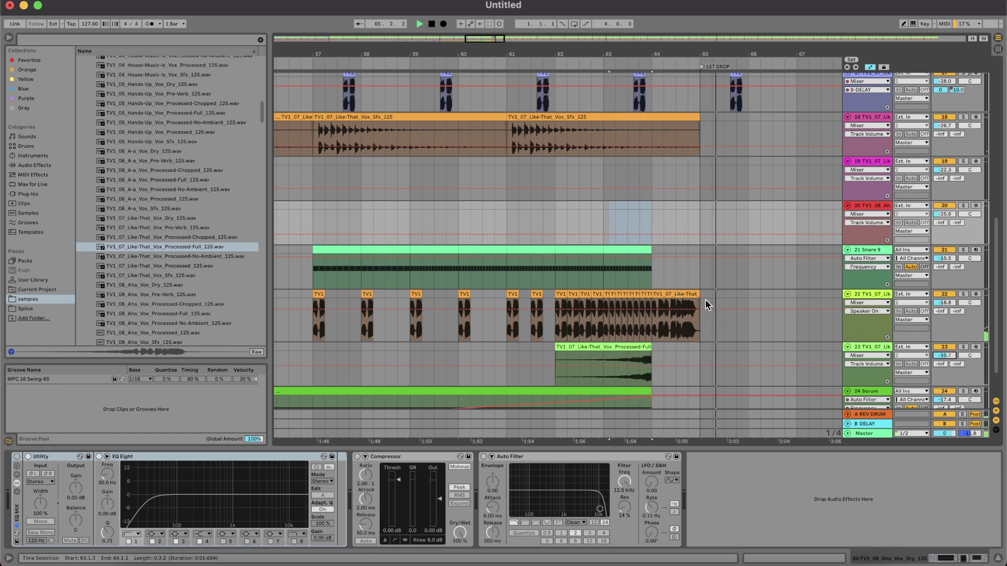
# Step: Copy the one-beat vocal clip on track 22 to bar 70, after 1ST DROP
pyautogui.scroll(-5, 706, 302)
pyautogui.hscroll(2, 718, 304)
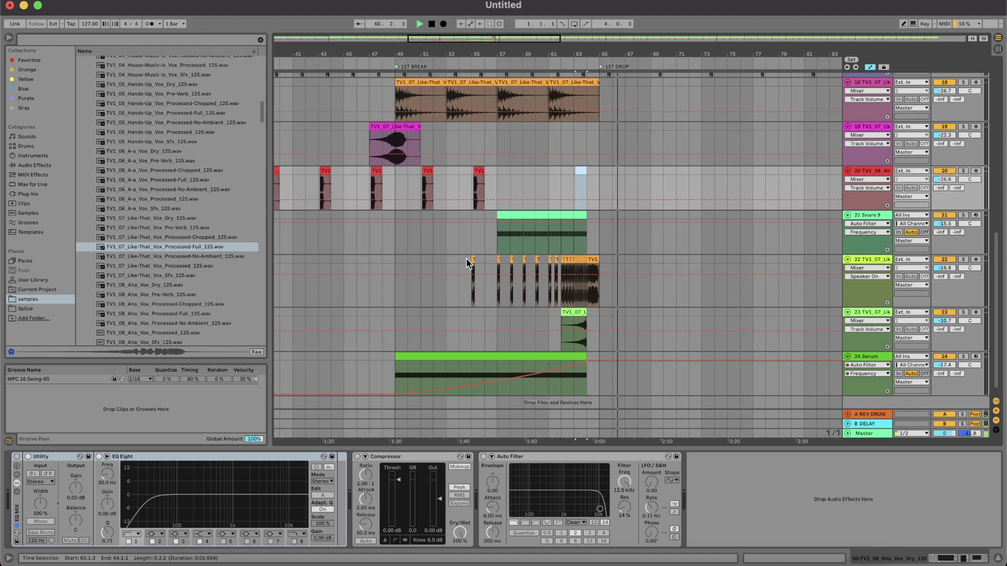
pyautogui.click(639, 261)
pyautogui.moveTo(639, 261); pyautogui.dragTo(650, 262)
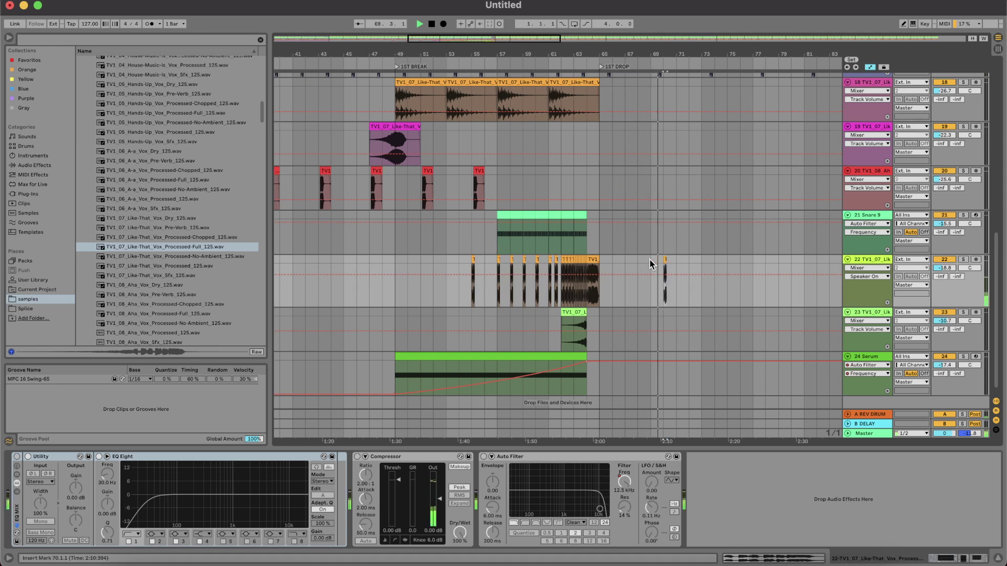
pyautogui.scroll(5, 668, 271)
pyautogui.scroll(-5, 665, 276)
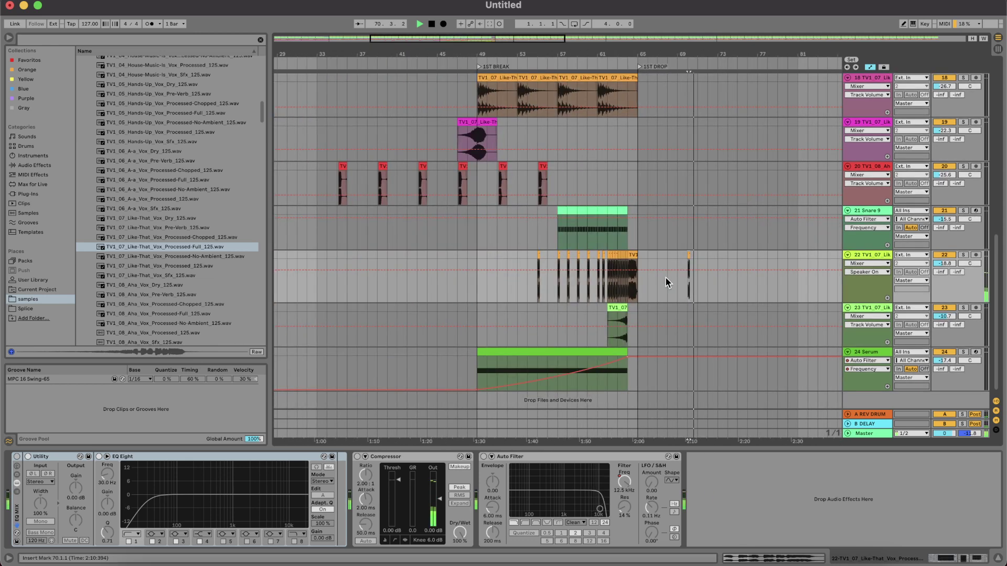
# Step: Play the arrangement from bar 47 and delete the Aha vocal clip at bar 55 on track 20
pyautogui.click(458, 283)
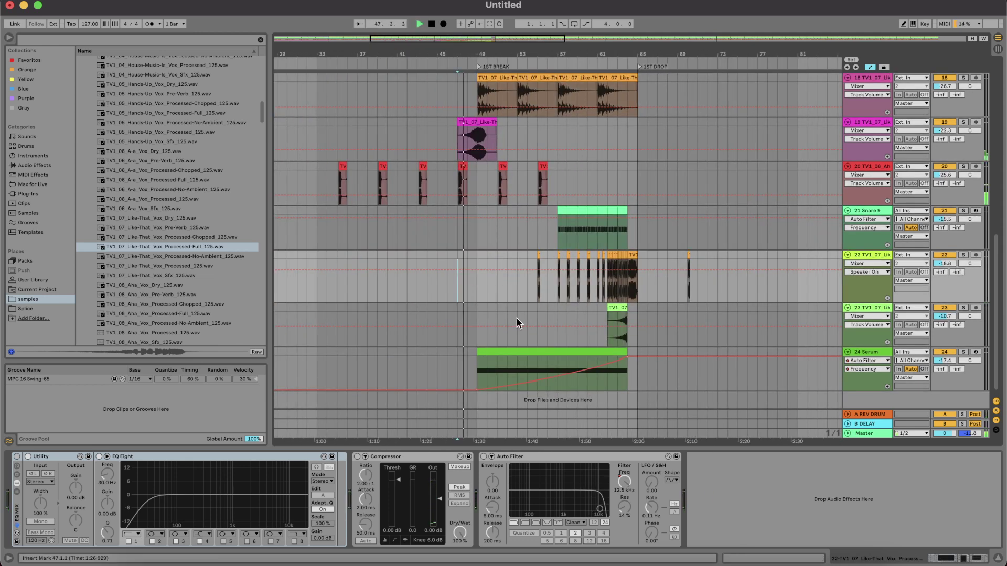
pyautogui.scroll(-1, 517, 319)
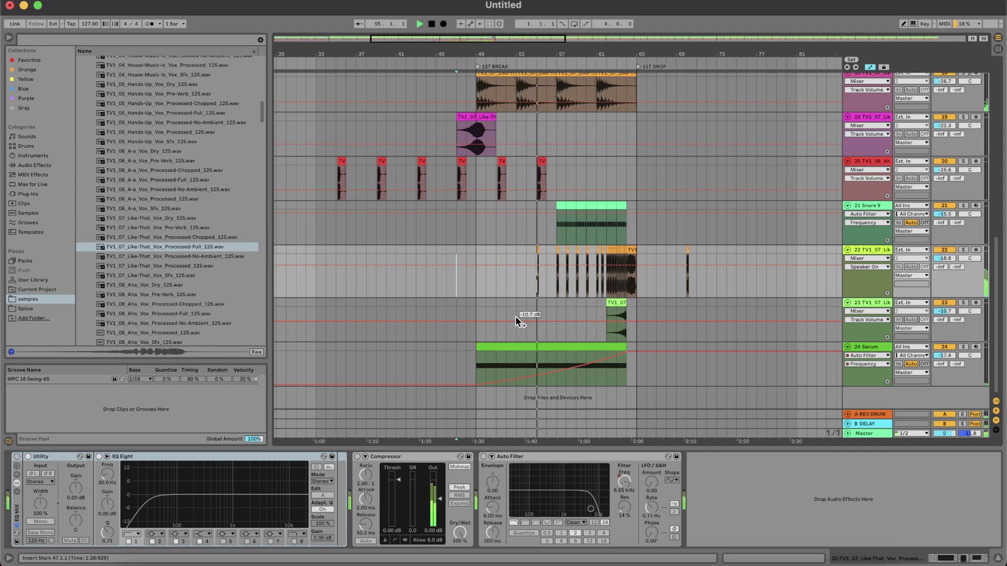
pyautogui.scroll(3, 565, 337)
pyautogui.scroll(-4, 565, 338)
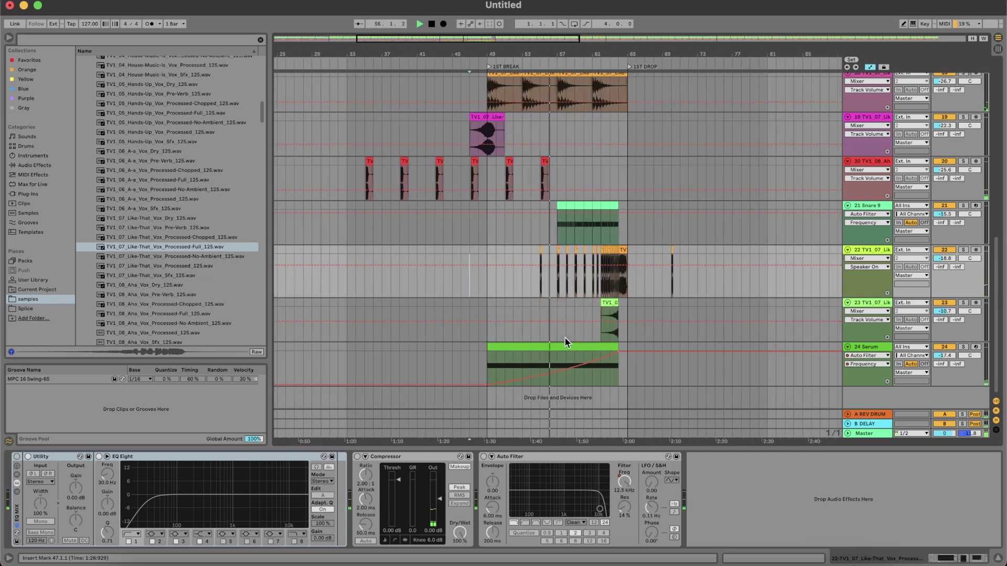
pyautogui.scroll(3, 534, 224)
pyautogui.click(534, 224)
pyautogui.press('Delete')
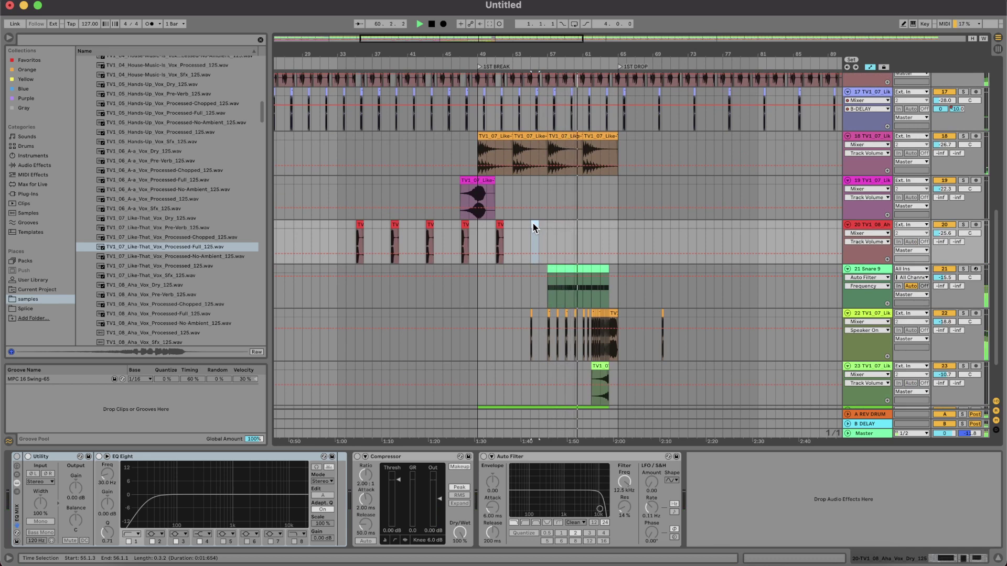
# Step: Try adding a frozen Serum clip on track 13 from bar 63 to beat 64.2, ahead of 1ST DROP
pyautogui.scroll(5, 592, 231)
pyautogui.scroll(8, 593, 231)
pyautogui.hscroll(3, 593, 231)
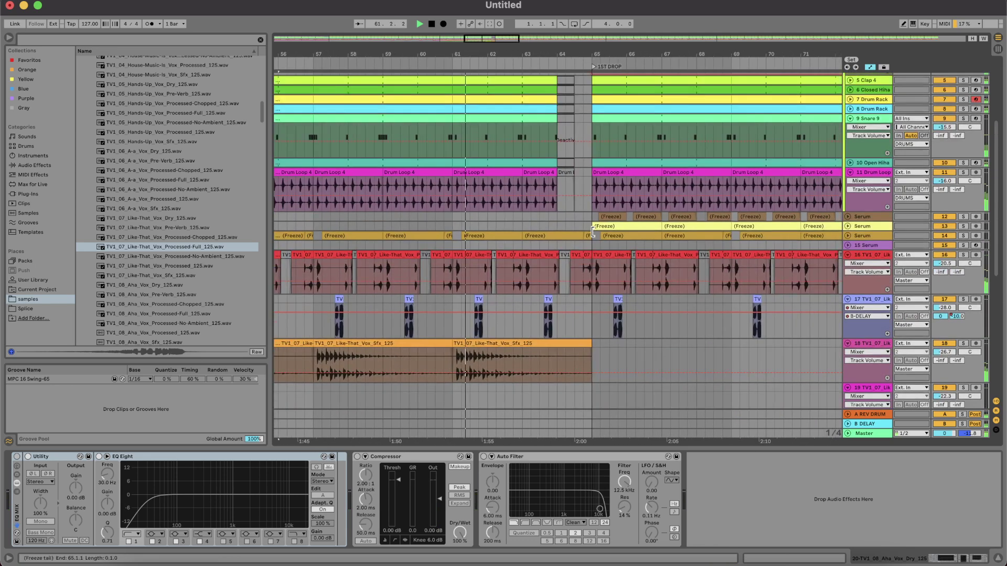
pyautogui.moveTo(599, 236); pyautogui.dragTo(535, 235)
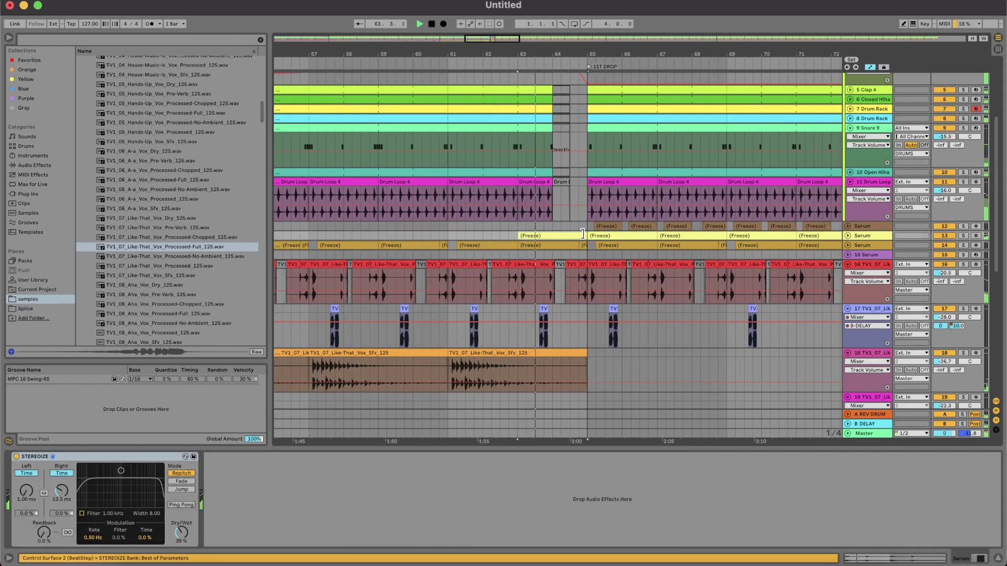
pyautogui.moveTo(583, 233); pyautogui.dragTo(555, 235)
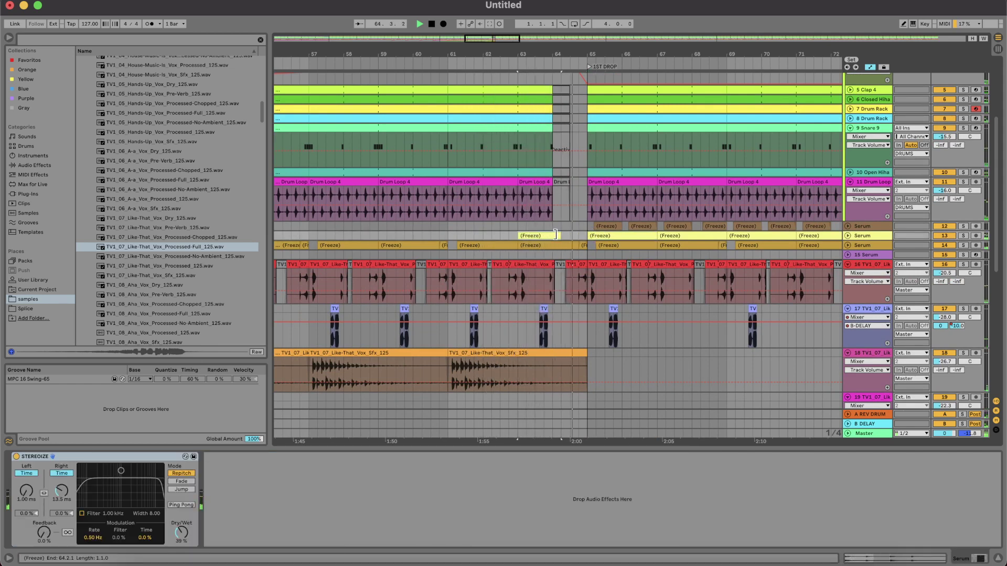
pyautogui.scroll(-3, 555, 235)
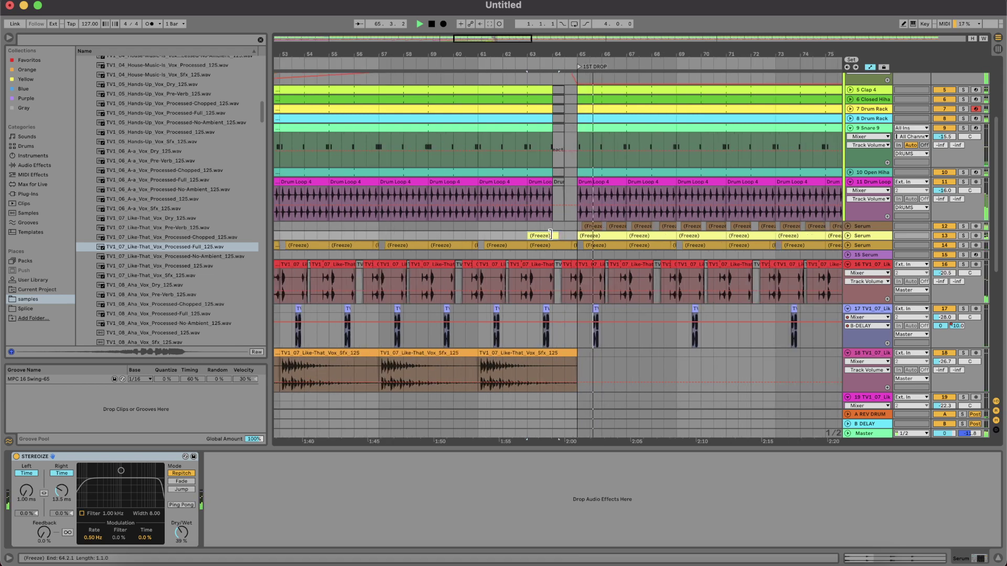
pyautogui.press('Delete')
# Step: Fold the DRUMS group and the Serum track 3 in the arrangement
pyautogui.scroll(-8, 542, 241)
pyautogui.scroll(6, 542, 241)
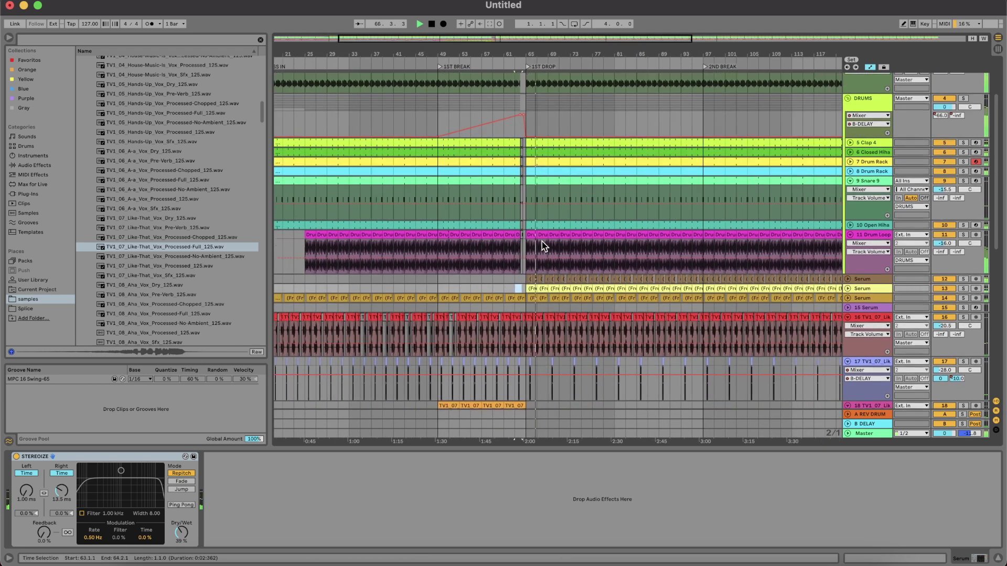
pyautogui.click(846, 146)
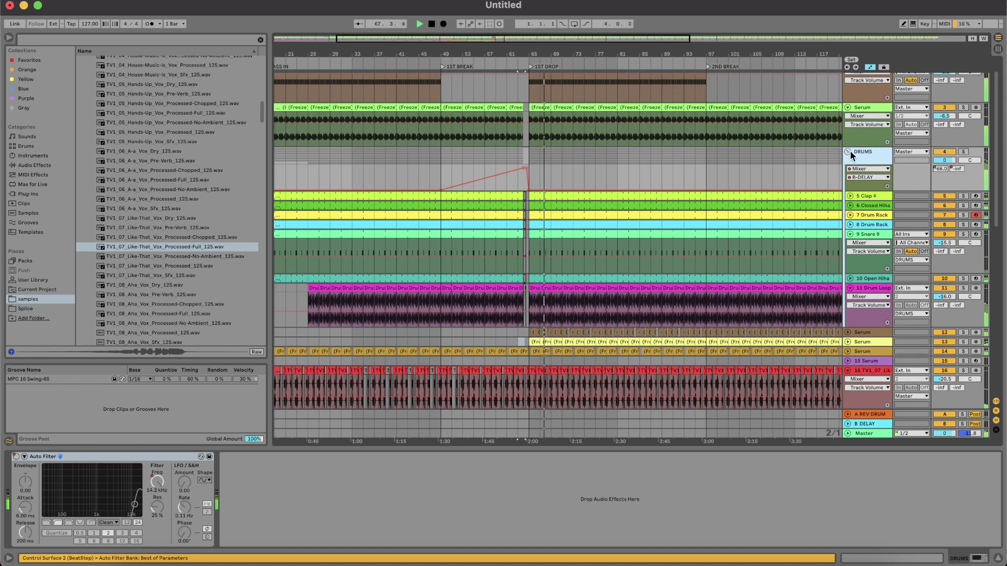
pyautogui.click(850, 151)
pyautogui.scroll(-5, 656, 286)
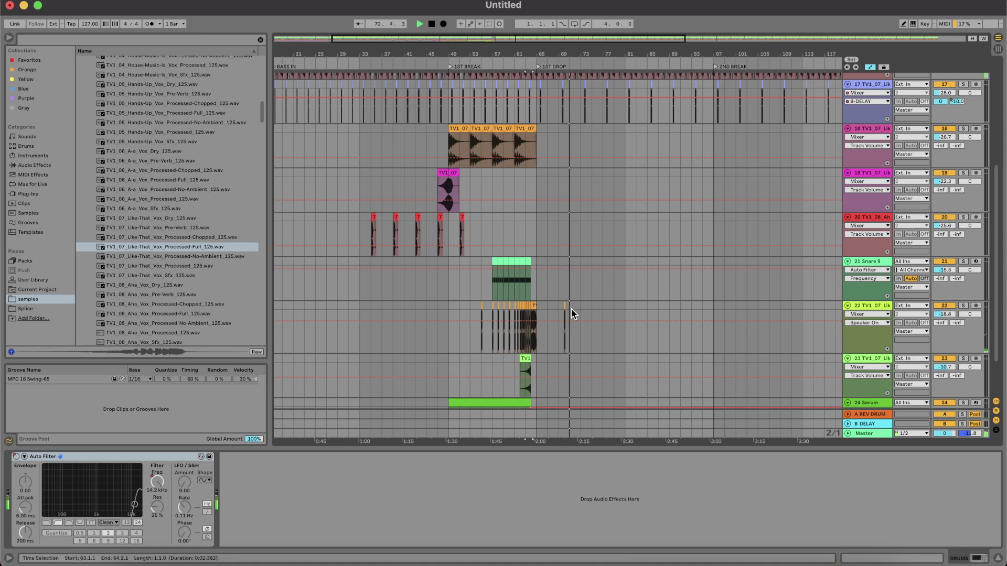
pyautogui.scroll(6, 571, 309)
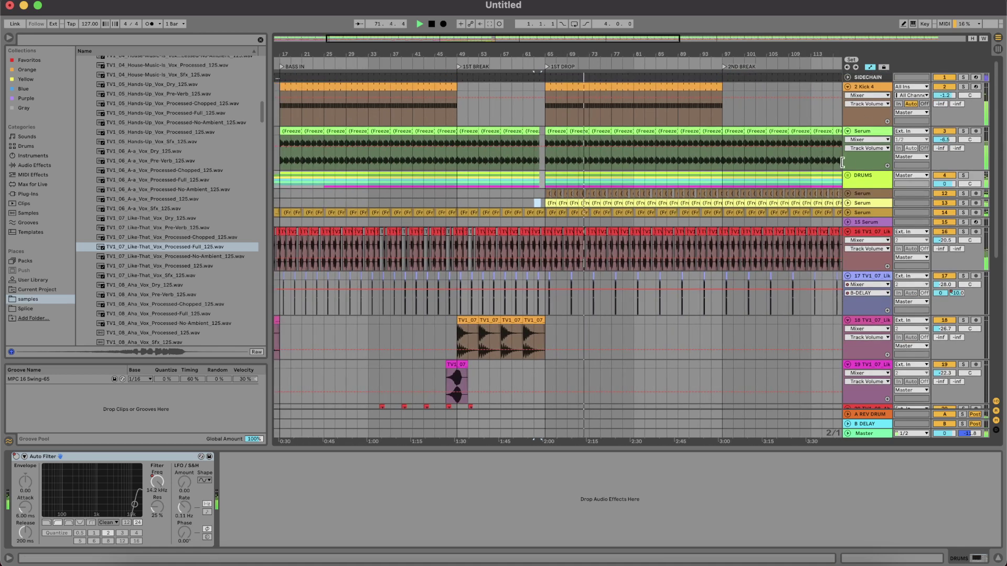
pyautogui.click(847, 132)
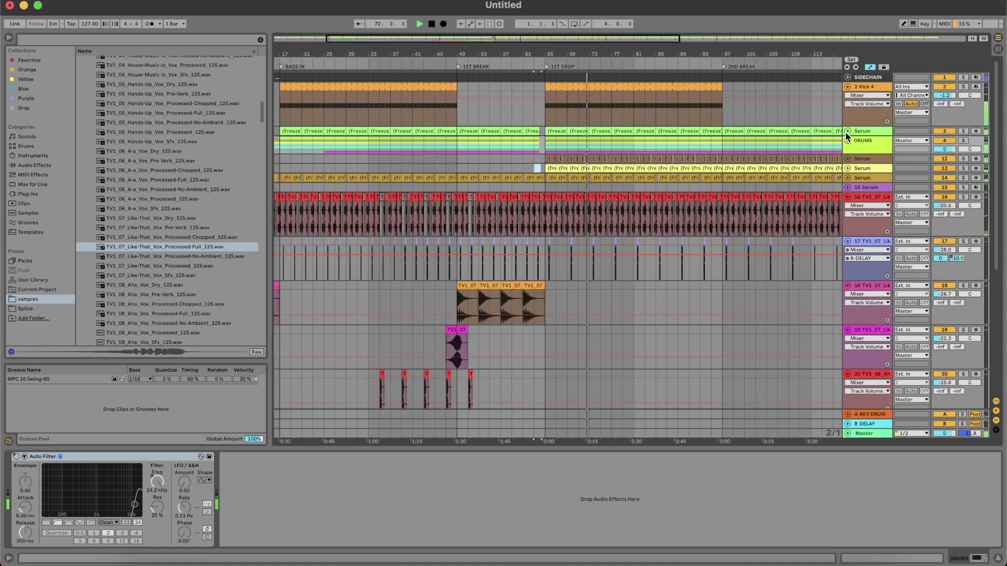
# Step: Fold the vocal tracks 16 to 20 and the Snare 9 track 21
pyautogui.click(848, 197)
pyautogui.click(847, 206)
pyautogui.click(847, 216)
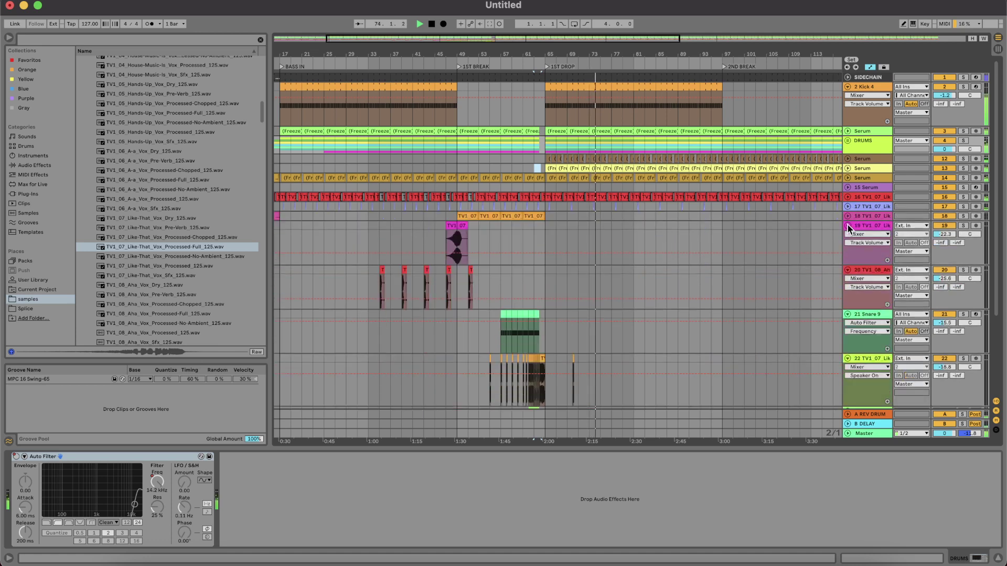
pyautogui.click(848, 225)
pyautogui.click(848, 242)
pyautogui.click(848, 235)
pyautogui.click(847, 245)
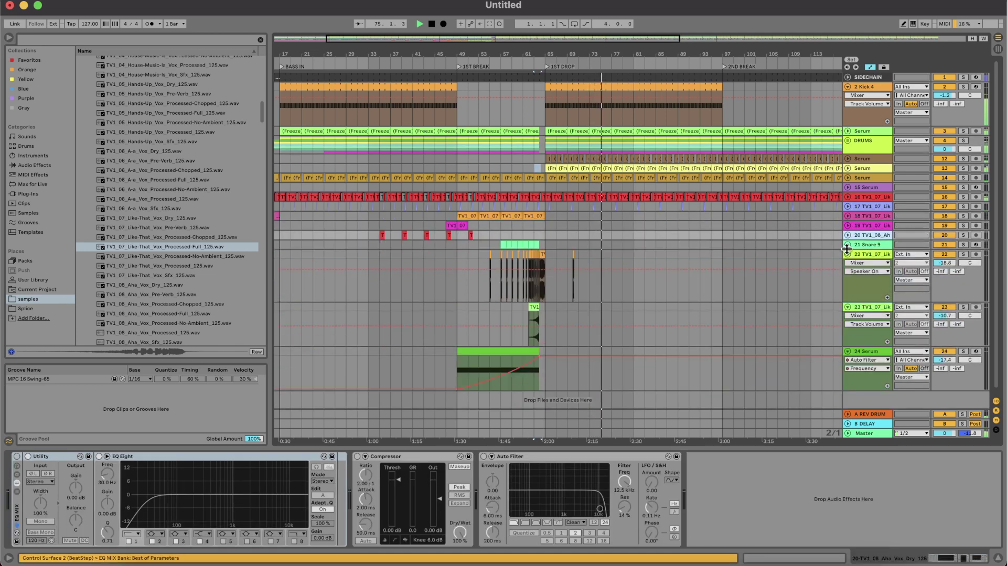
# Step: Fold tracks 22, 23 and 24 in the arrangement
pyautogui.click(847, 254)
pyautogui.click(848, 263)
pyautogui.click(847, 272)
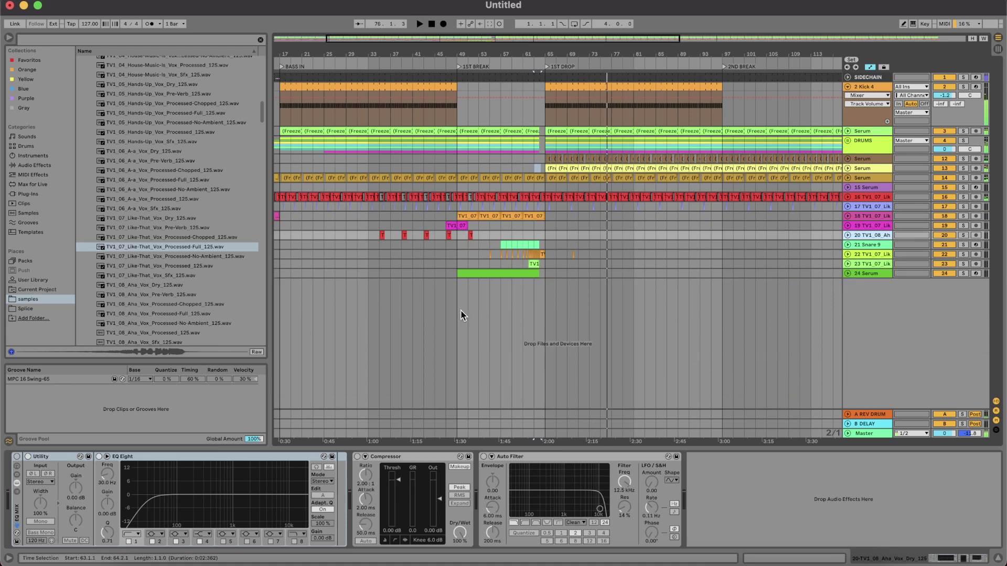
# Step: Search the samples for "UPLI" and place Uplifter 1.wav on a new audio track at bar 49, under 1ST BREAK
pyautogui.click(149, 42)
pyautogui.write('UPLI')
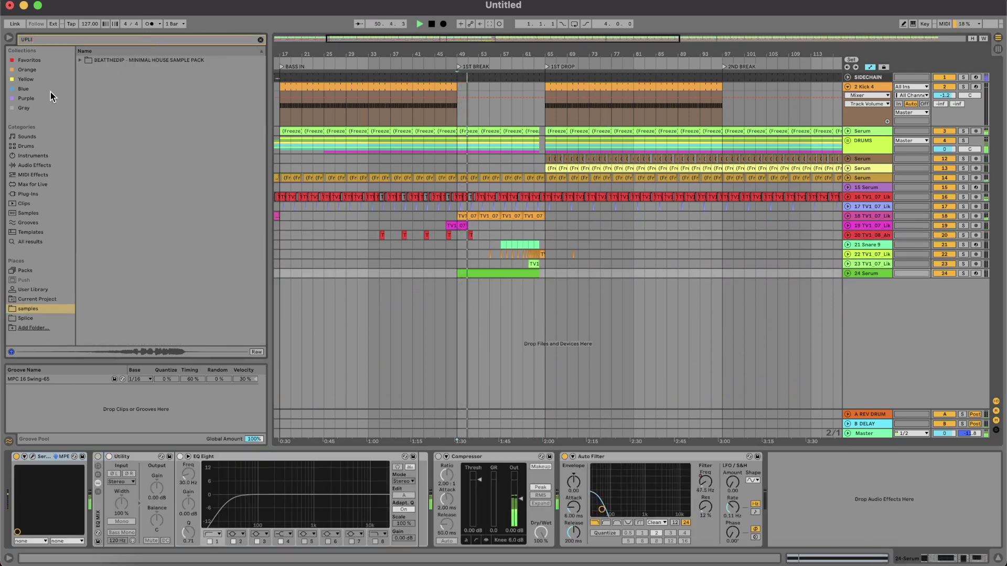
pyautogui.click(79, 60)
pyautogui.click(112, 99)
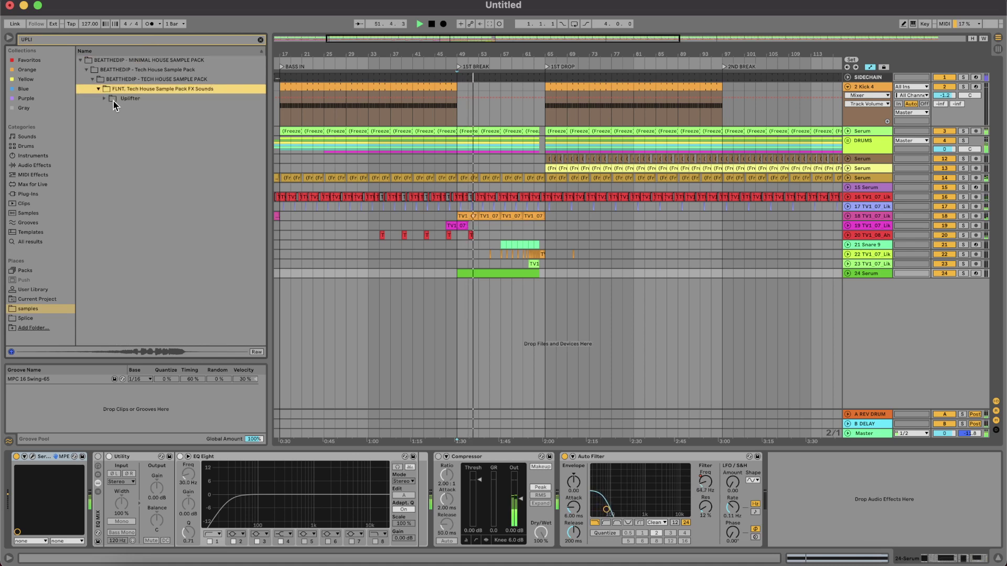
pyautogui.moveTo(124, 104); pyautogui.dragTo(493, 307)
pyautogui.press('space')
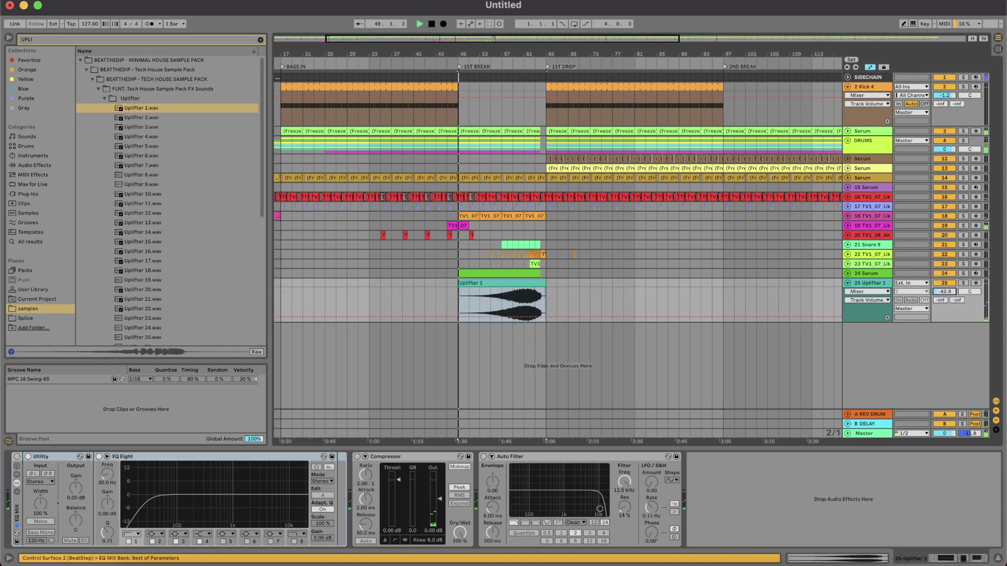
# Step: Set the Uplifter 1 track's volume to -39.3 dB during playback
pyautogui.click(848, 283)
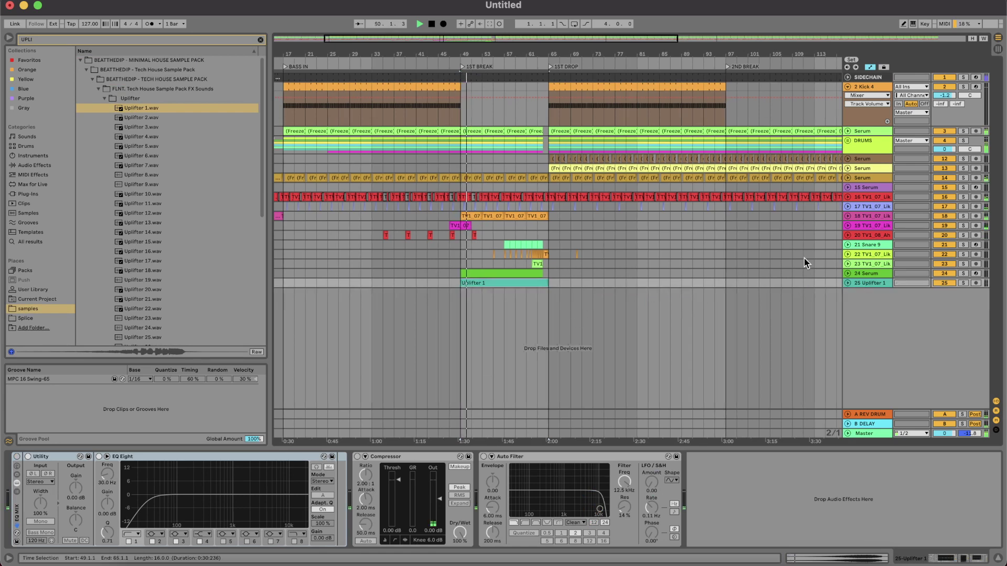
pyautogui.click(848, 283)
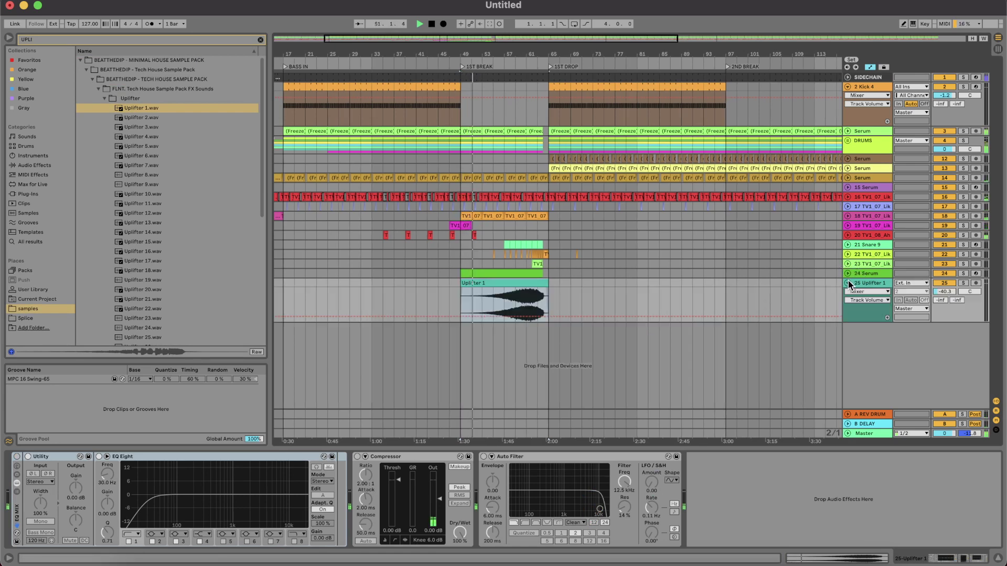
pyautogui.click(848, 274)
pyautogui.click(848, 274)
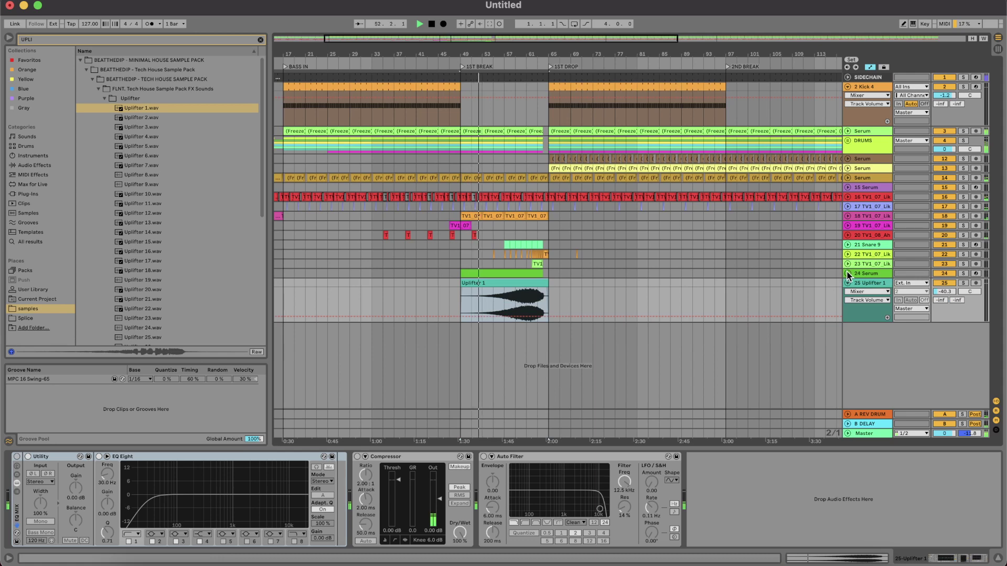
pyautogui.scroll(5, 553, 279)
pyautogui.scroll(-2, 573, 306)
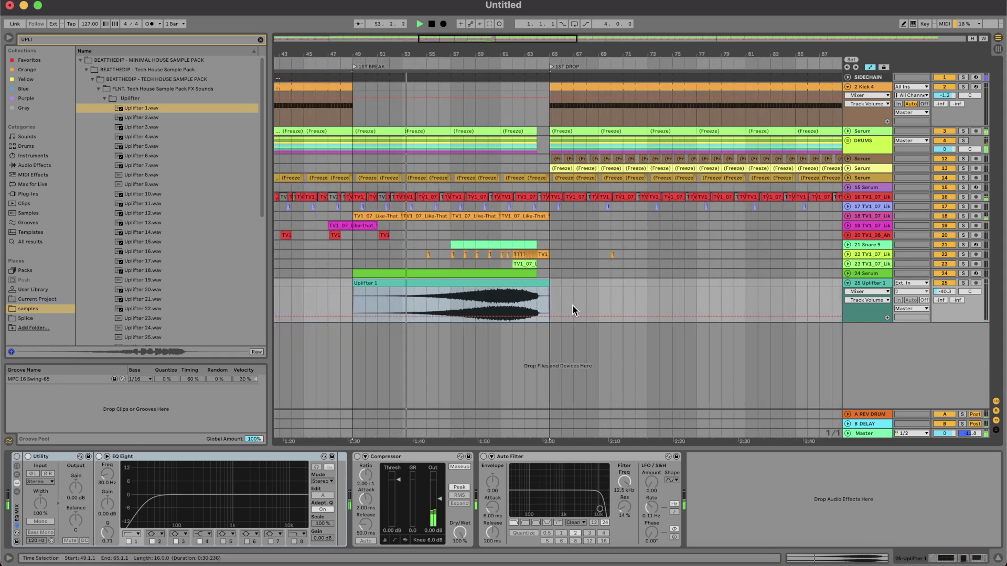
pyautogui.hscroll(-1, 573, 306)
pyautogui.moveTo(950, 290); pyautogui.dragTo(952, 289)
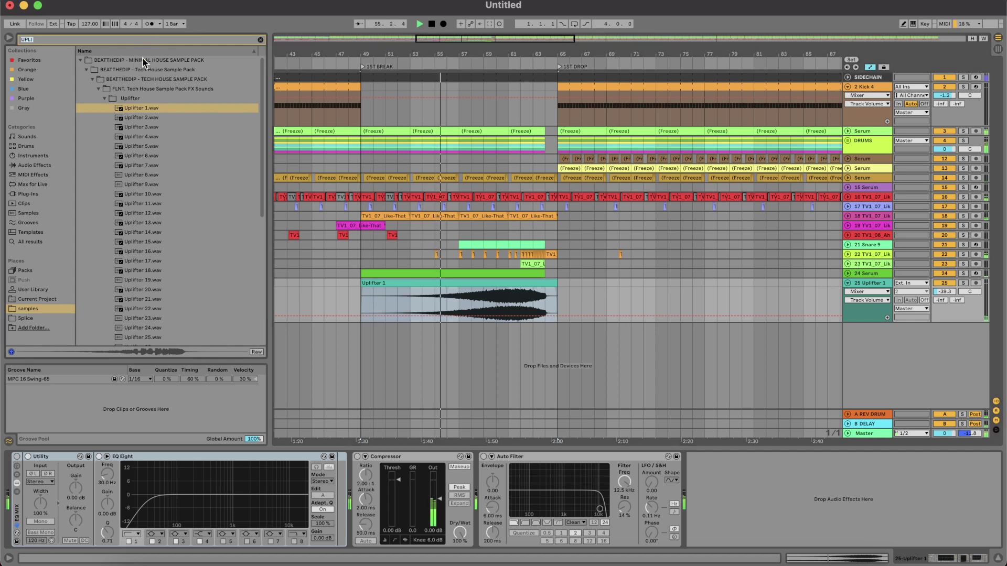
# Step: Search the samples for "DOW" and open the Downlifter folder of the tech house FX pack
pyautogui.press('BackSpace')
pyautogui.press('BackSpace')
pyautogui.press('BackSpace')
pyautogui.press('BackSpace')
pyautogui.write('DOW')
pyautogui.click(104, 108)
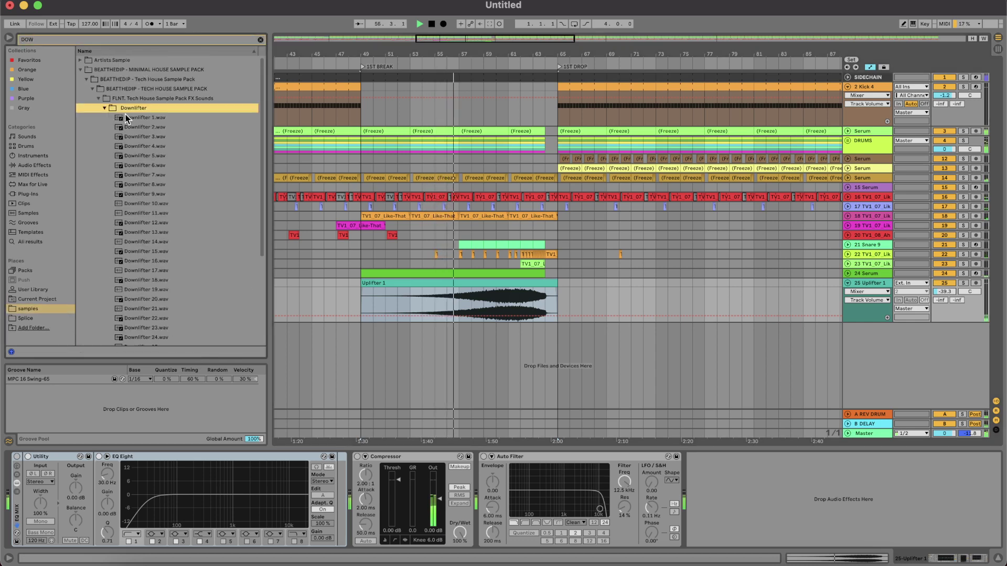
# Step: Place Downlifter 2.wav on a new audio track at bar 61 and set the track's volume to -23.2 dB
pyautogui.click(127, 116)
pyautogui.press('Down')
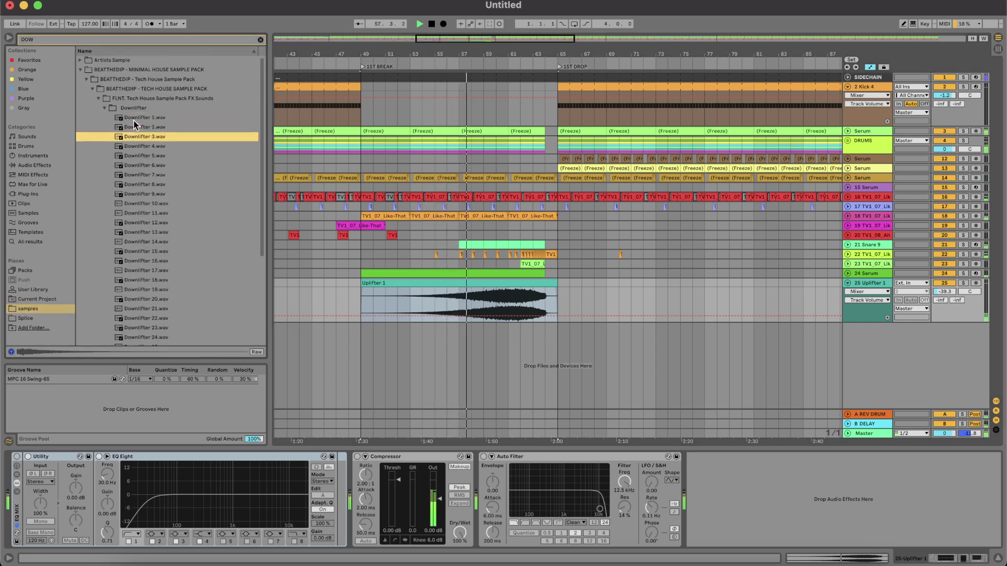
pyautogui.moveTo(132, 127); pyautogui.dragTo(509, 346)
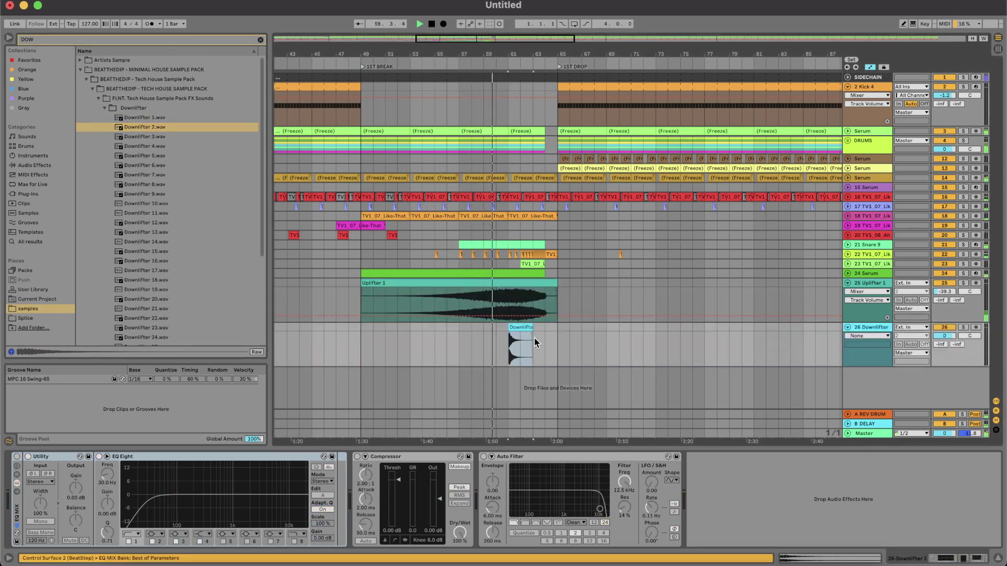
pyautogui.moveTo(945, 336); pyautogui.dragTo(944, 370)
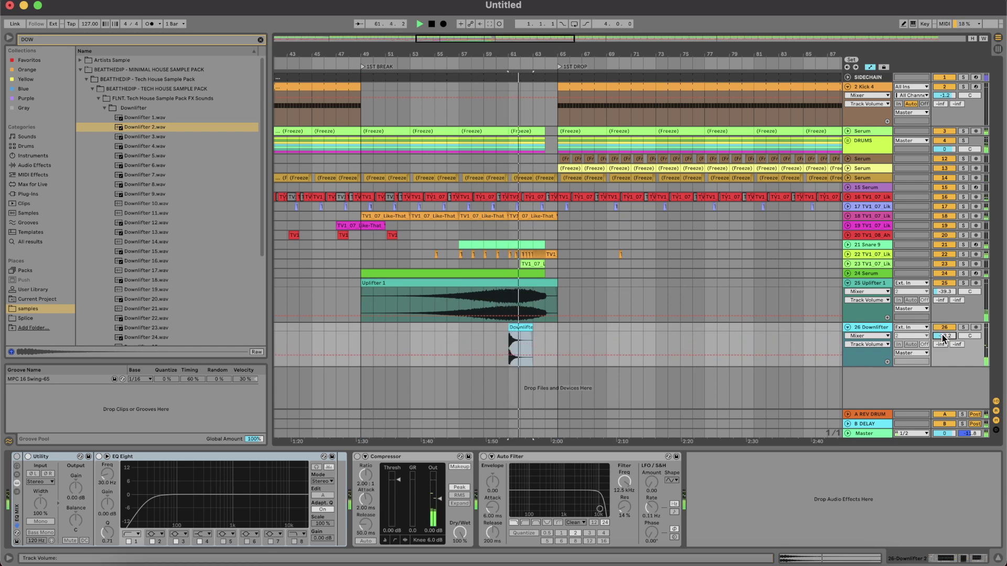
# Step: Raise the Uplifter 1 track's volume to -24.2 dB
pyautogui.click(945, 292)
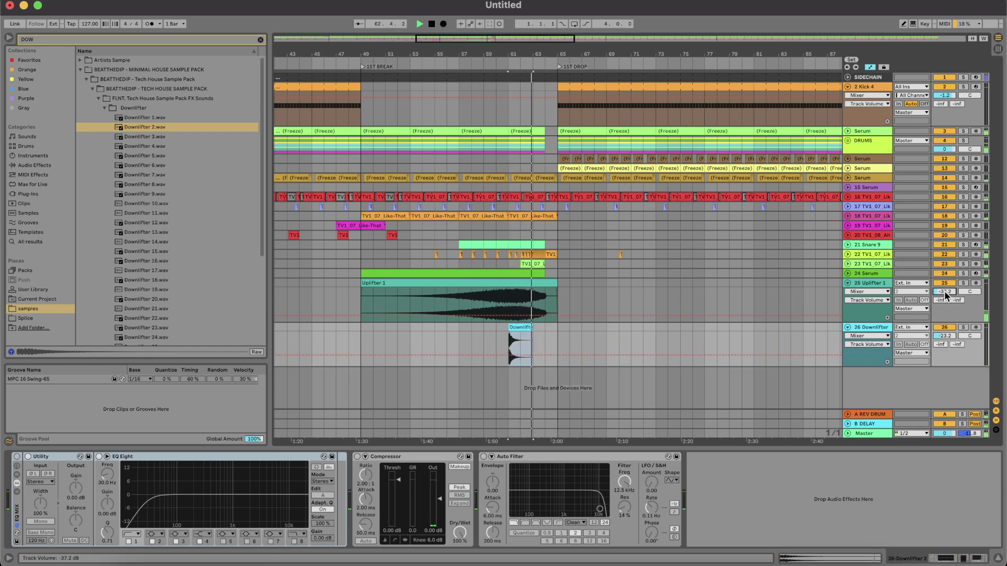
pyautogui.scroll(3, 946, 295)
pyautogui.scroll(6, 946, 295)
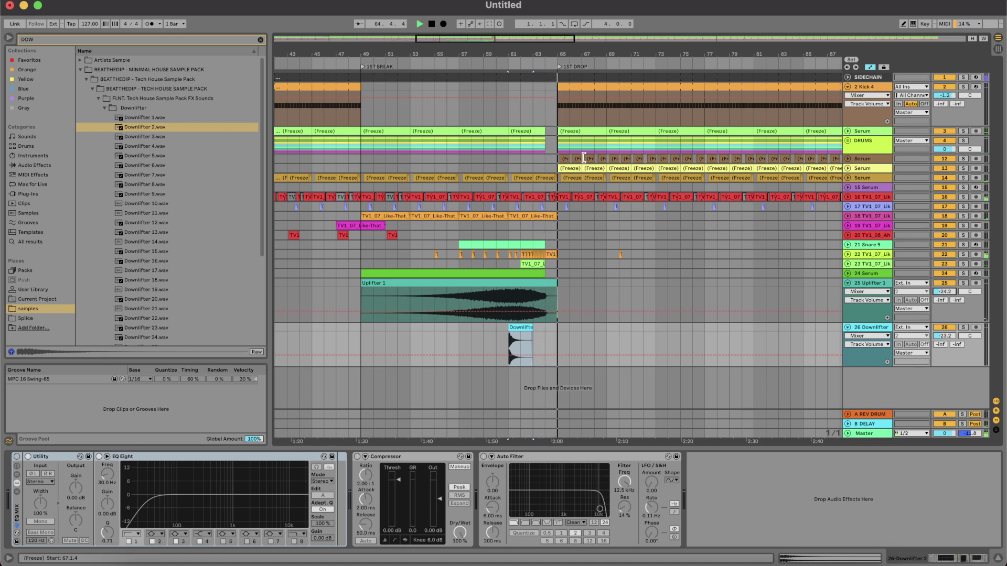
# Step: Place Downlifter 4.wav at bar 49 on the Downlifter track and set the track's volume to -35.2 dB
pyautogui.click(348, 339)
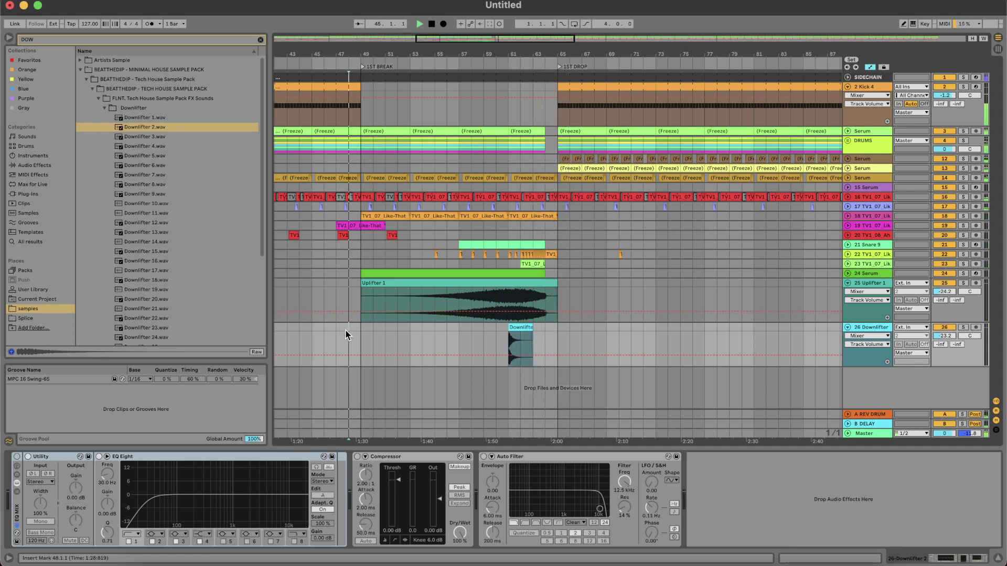
pyautogui.click(157, 137)
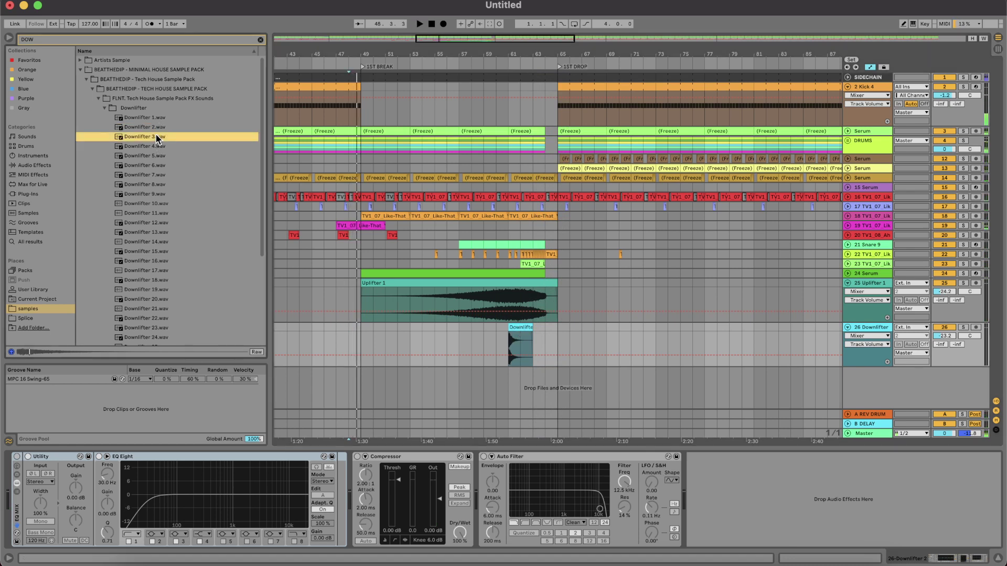
pyautogui.press('Down')
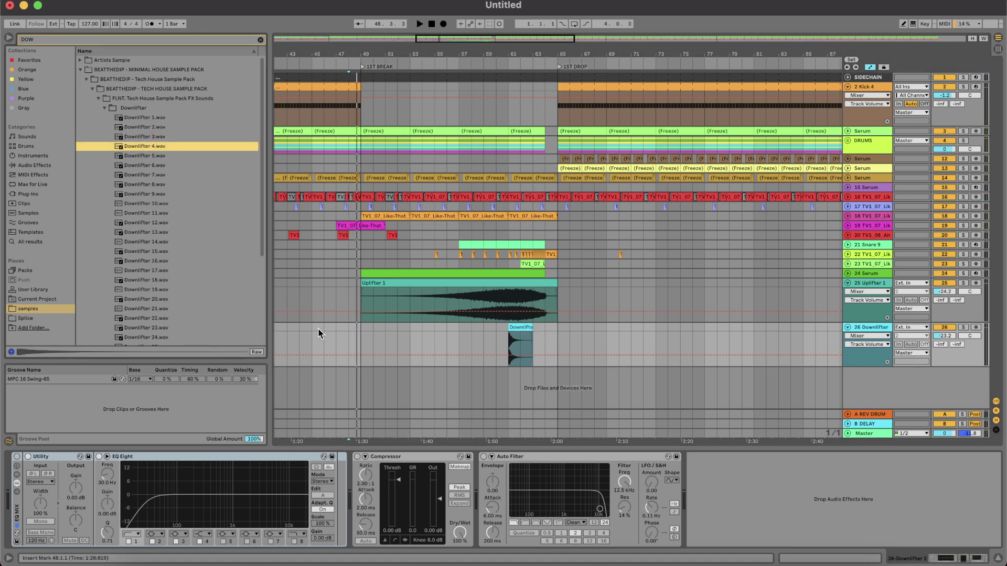
pyautogui.moveTo(159, 146); pyautogui.dragTo(360, 349)
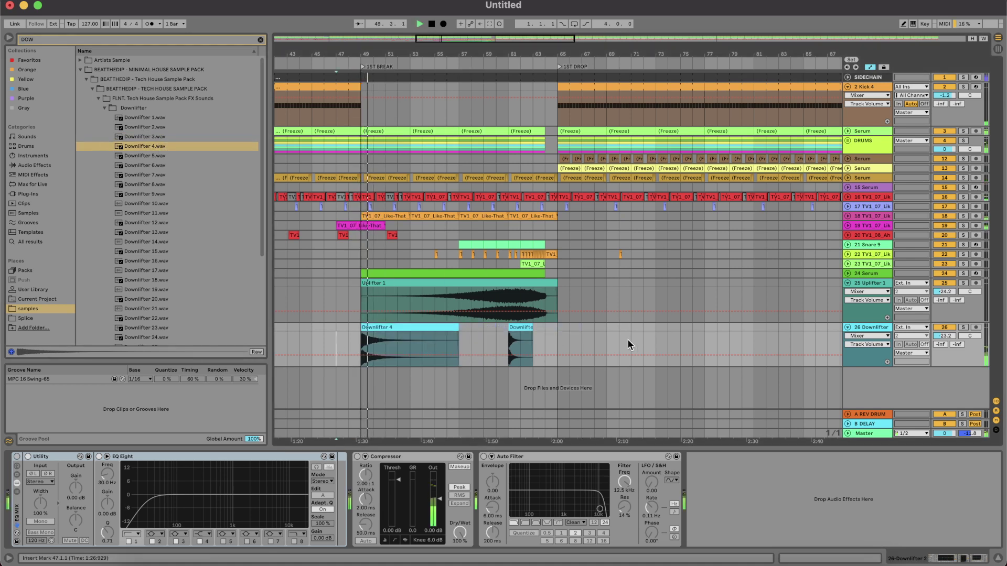
pyautogui.moveTo(945, 335); pyautogui.dragTo(953, 339)
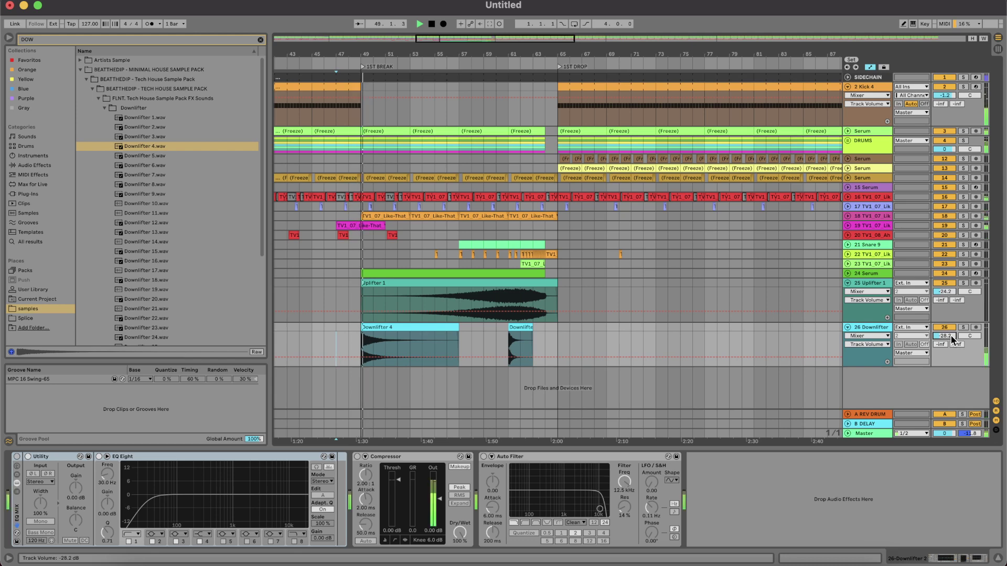
pyautogui.press('Down')
pyautogui.press('space')
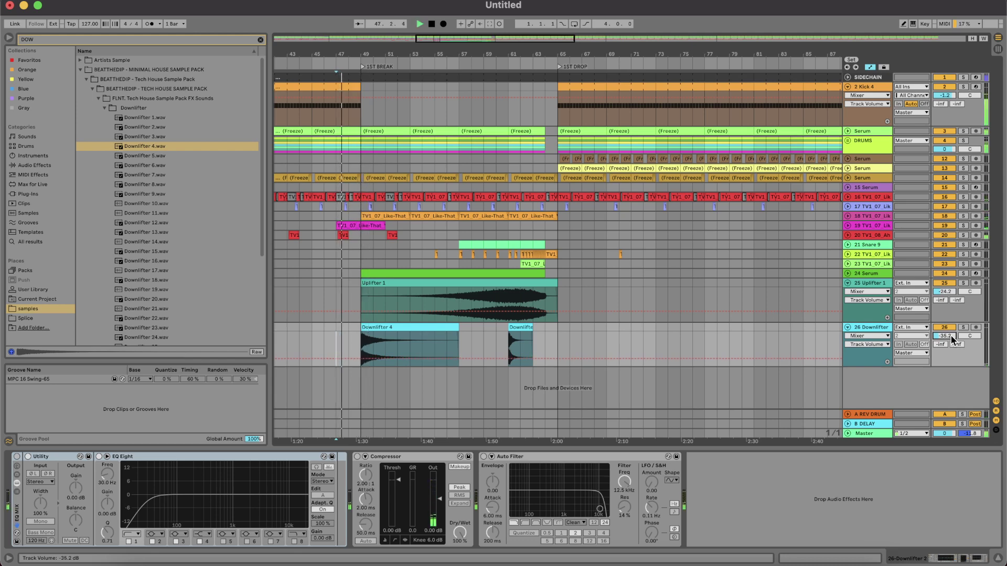
# Step: Copy the Downlifter 4 clip to bar 41 and reverse the copy so it swells into 1ST BREAK
pyautogui.hscroll(-5, 388, 346)
pyautogui.press('space')
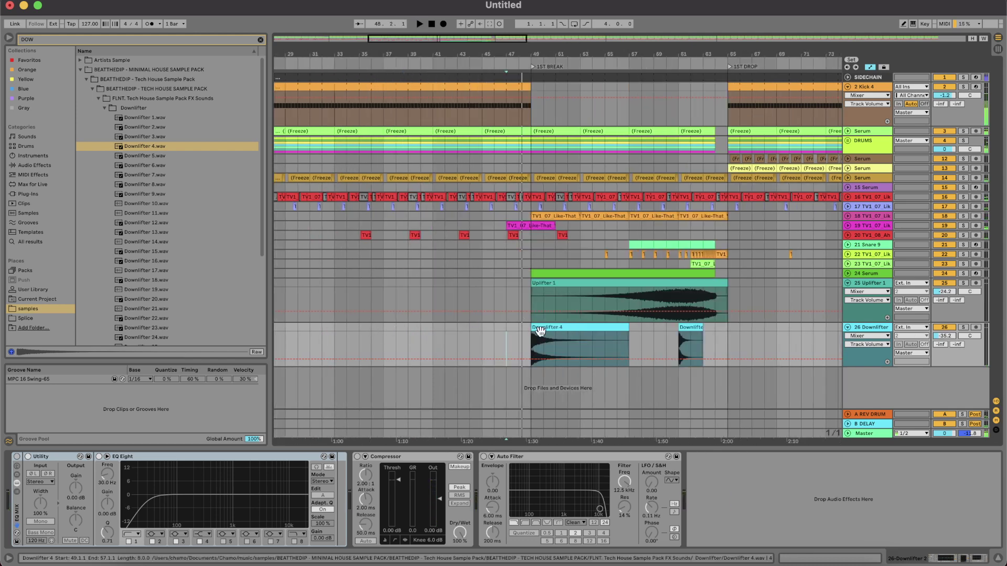
pyautogui.moveTo(540, 331); pyautogui.dragTo(442, 330)
pyautogui.press('r')
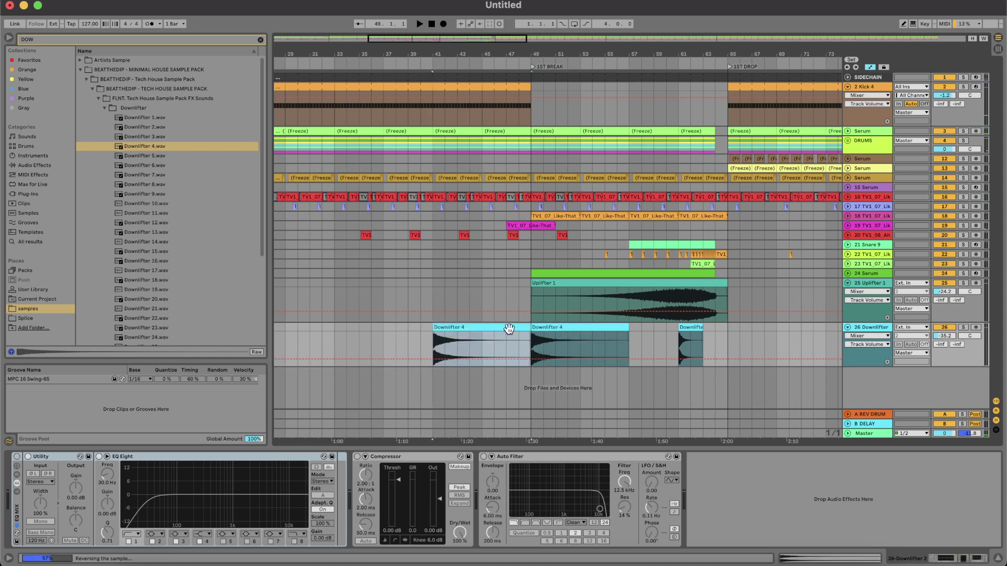
# Step: Play the reversed Downlifter into the break and lower the Downlifter track's volume to -37.0 dB
pyautogui.press('space')
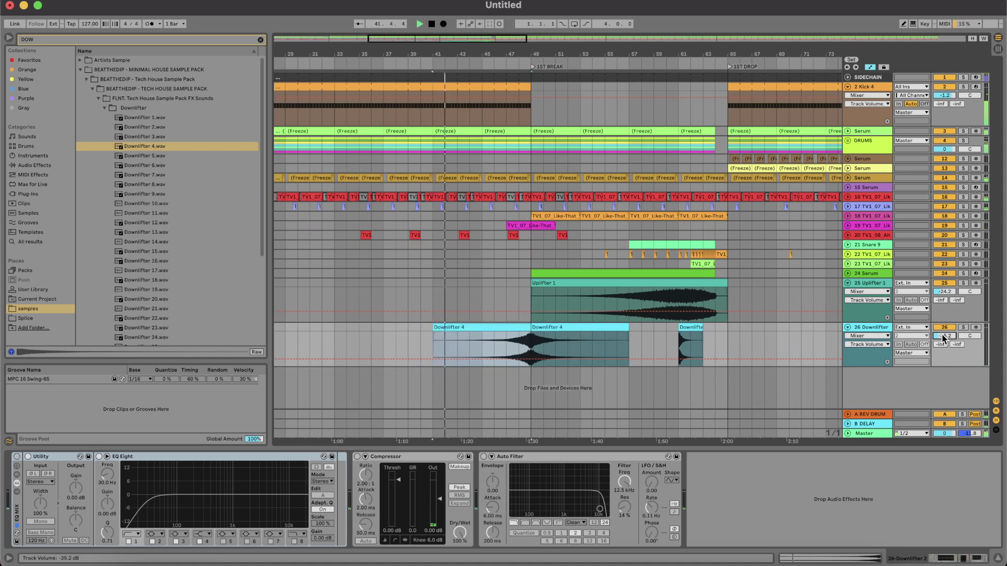
pyautogui.click(482, 339)
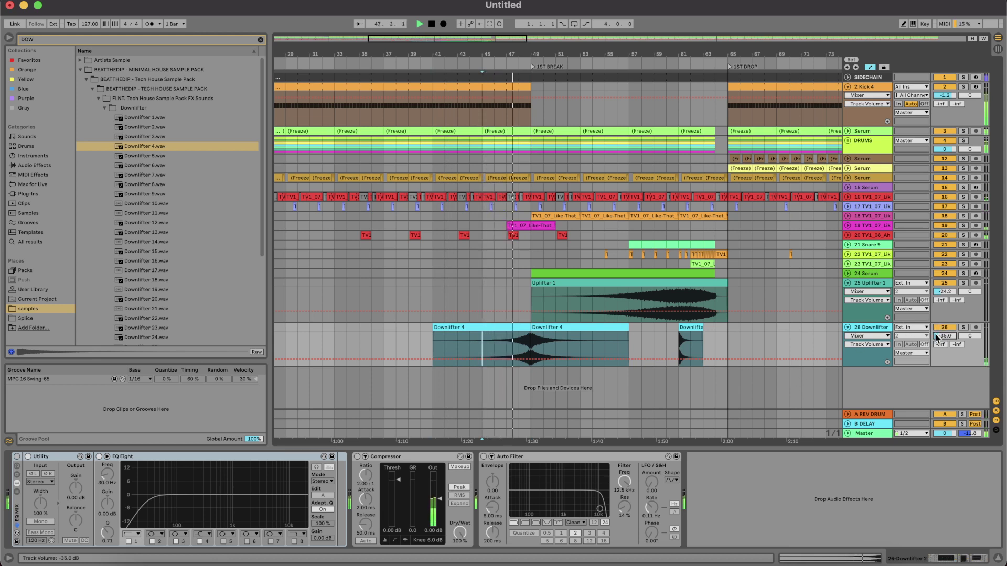
pyautogui.scroll(-1, 934, 333)
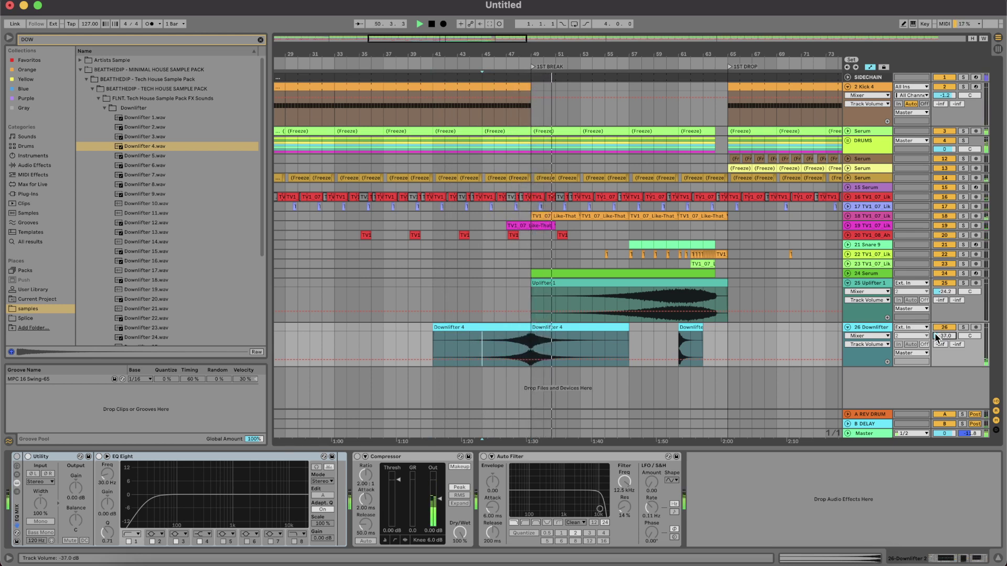
# Step: Unfold track 23 and copy the short vocal clip on track 22 from bar 55 to bar 53
pyautogui.click(848, 264)
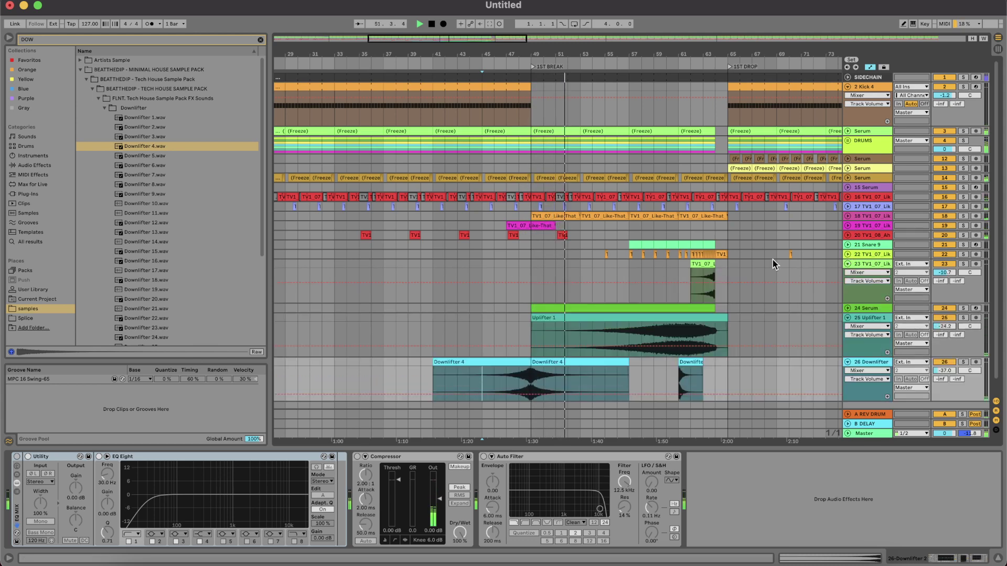
pyautogui.scroll(5, 586, 255)
pyautogui.click(626, 254)
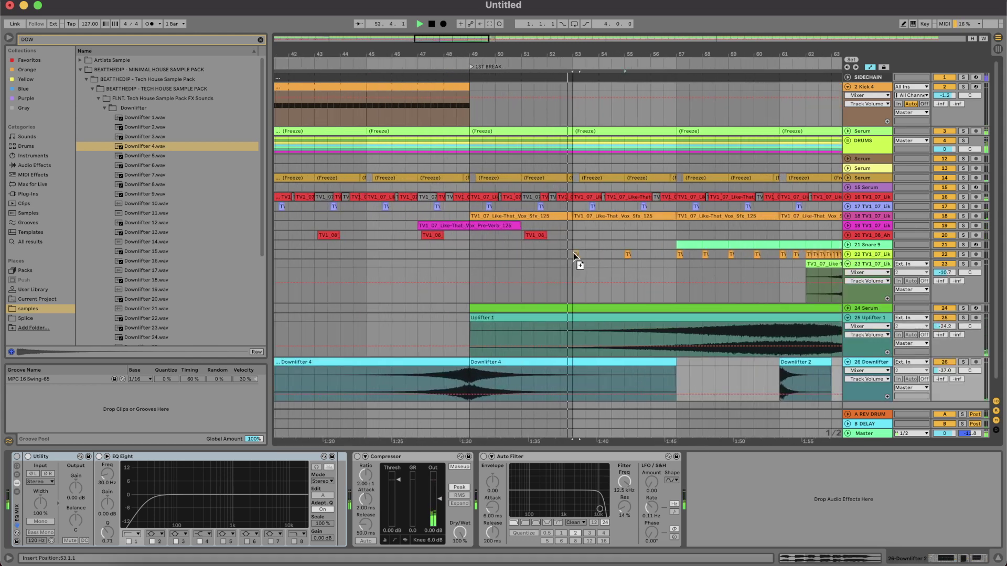
pyautogui.click(574, 255)
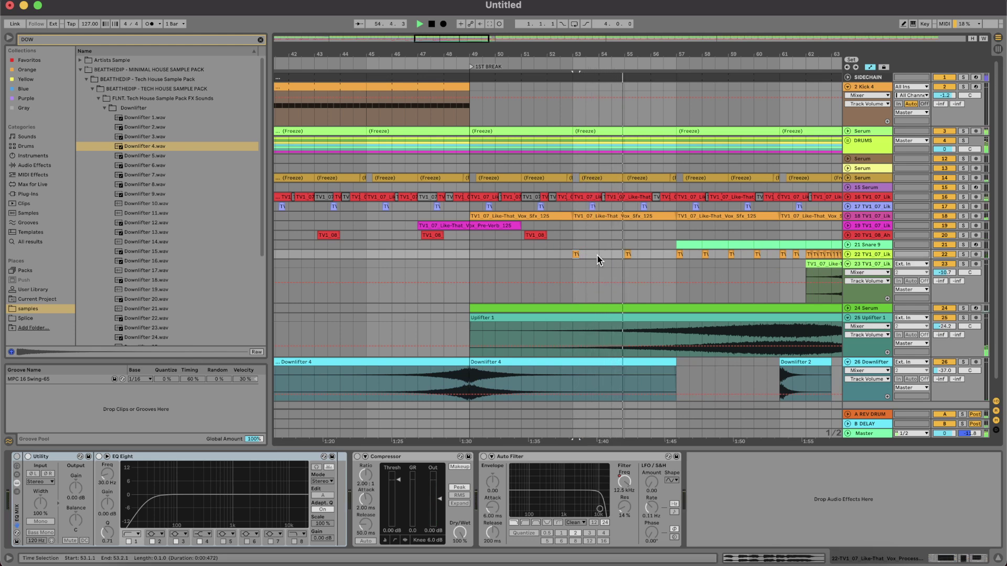
pyautogui.scroll(-5, 656, 267)
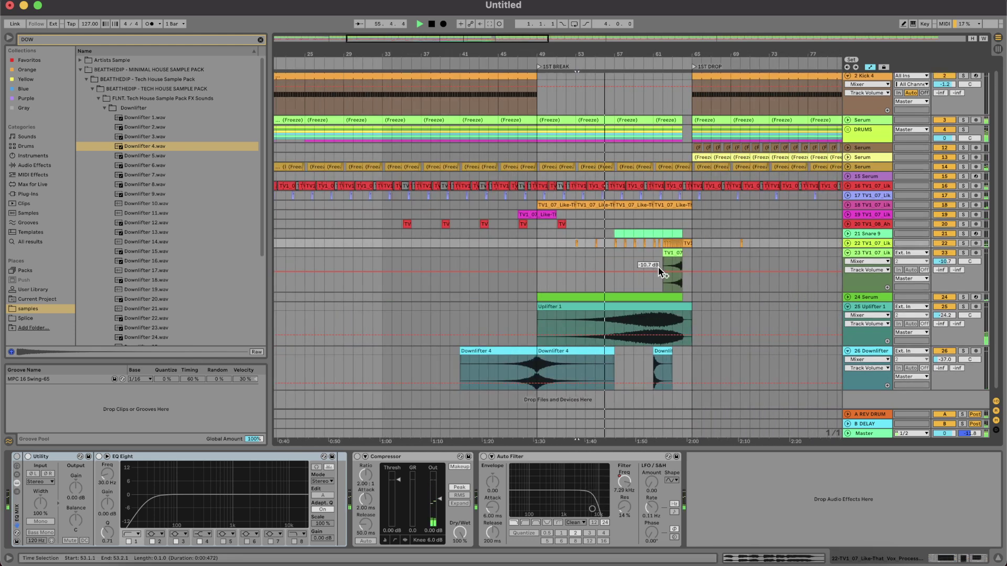
# Step: Unfold tracks 21 and 18, isolate the first bar of track 18's Like-That clip at bar 61, and duplicate it over bars 62 and 63
pyautogui.click(848, 234)
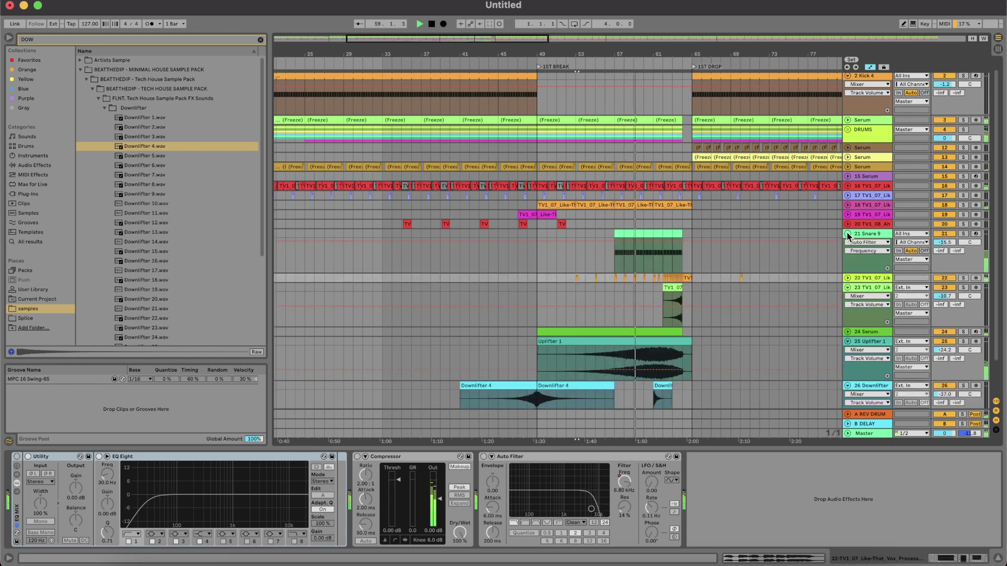
pyautogui.click(848, 205)
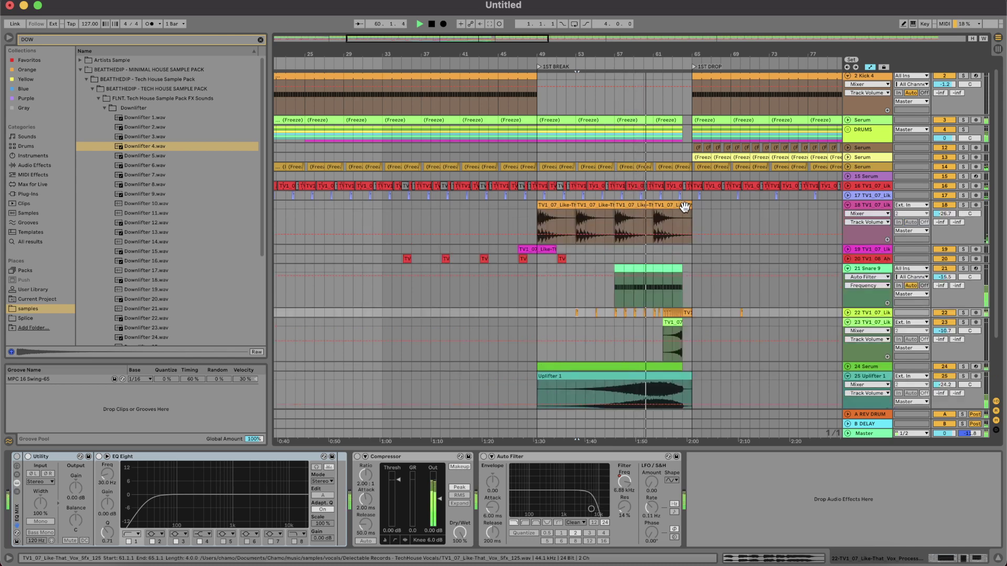
pyautogui.moveTo(666, 219); pyautogui.dragTo(654, 205)
pyautogui.press('super+e')
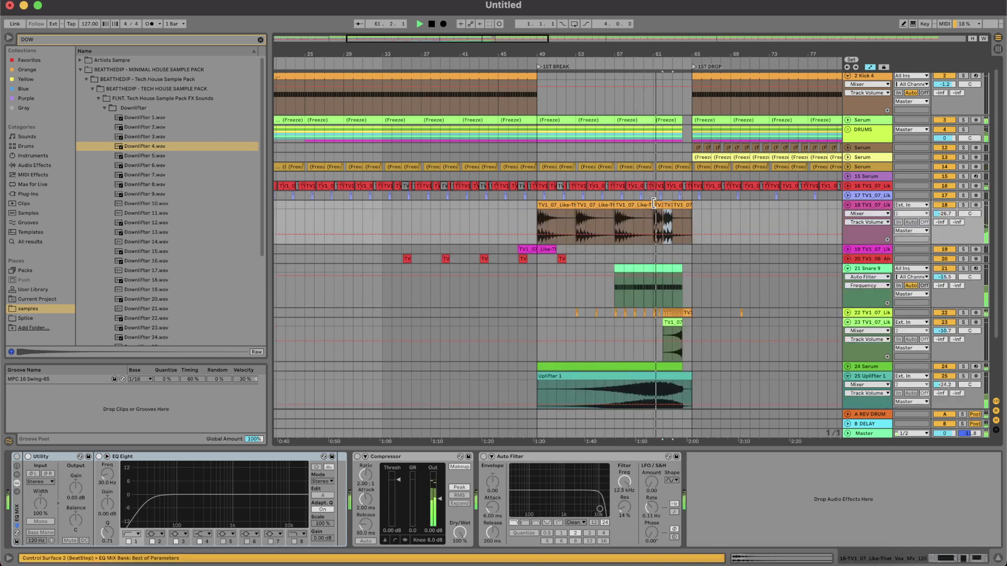
pyautogui.press('super+d')
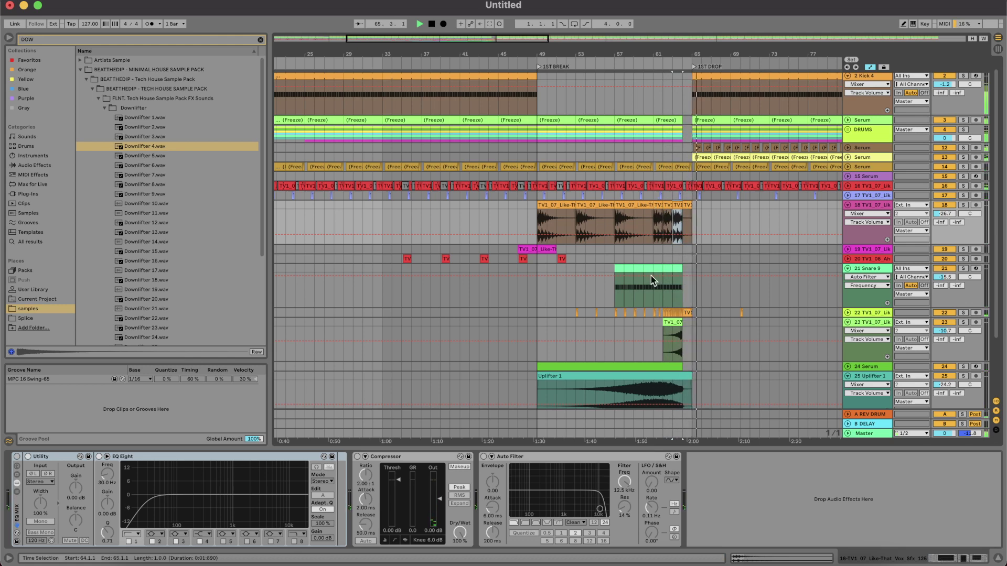
# Step: Play the end of the build-up from around bar 60 to check the repeated vocal leading into 1ST DROP
pyautogui.scroll(5, 698, 320)
pyautogui.click(572, 250)
pyautogui.press('space')
pyautogui.press('space')
pyautogui.scroll(5, 653, 306)
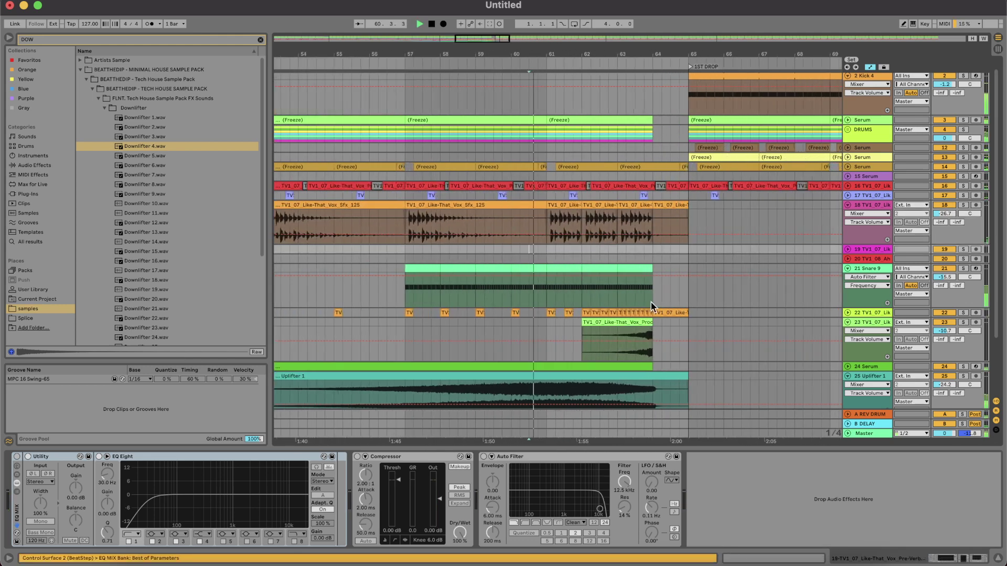
# Step: Unfold track 22, shorten its last vocal clip at bar 64 to one beat, and play the end of the build-up
pyautogui.click(848, 313)
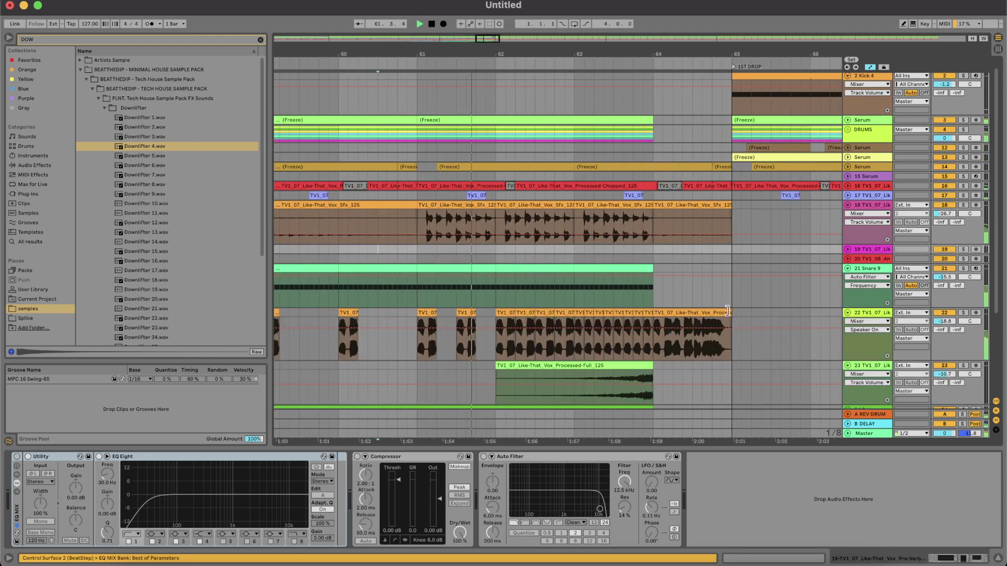
pyautogui.moveTo(727, 310); pyautogui.dragTo(674, 315)
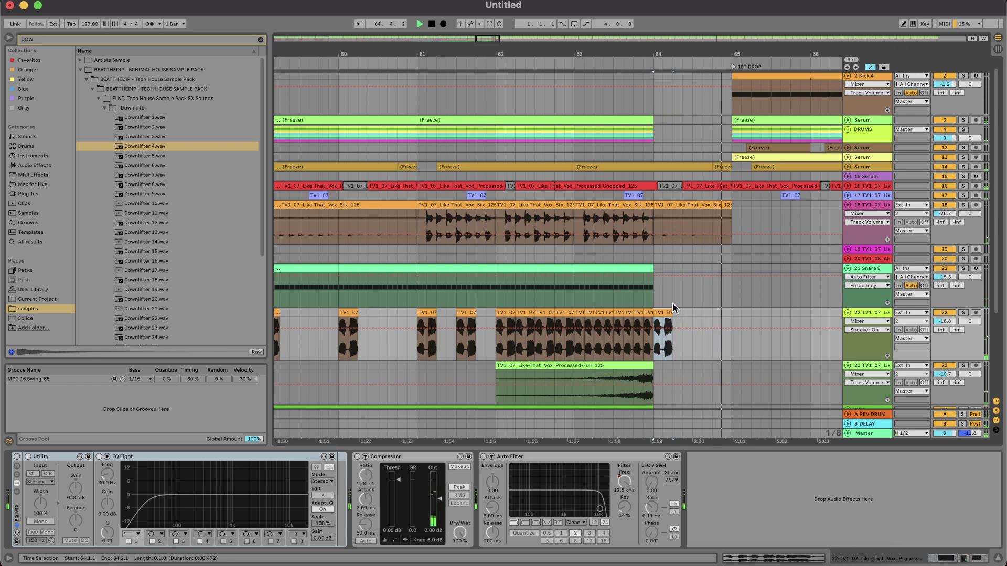
pyautogui.scroll(-4, 672, 303)
pyautogui.click(573, 371)
pyautogui.press('space')
pyautogui.press('space')
pyautogui.scroll(2, 681, 344)
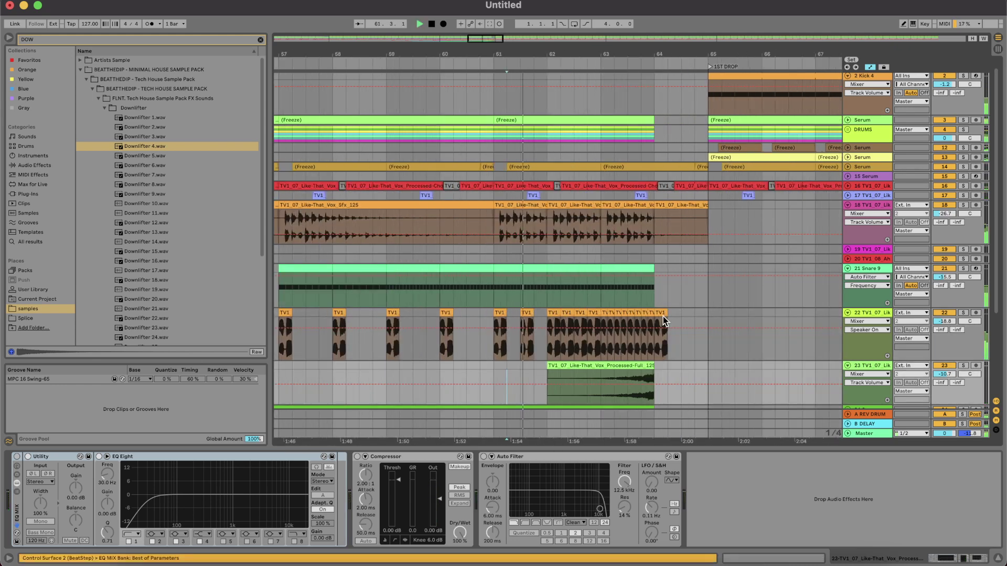
# Step: Shorten the vocal clip at bar 64 on track 22 to half a beat and place a copy at 64.3
pyautogui.moveTo(663, 313); pyautogui.dragTo(621, 312)
pyautogui.scroll(3, 694, 313)
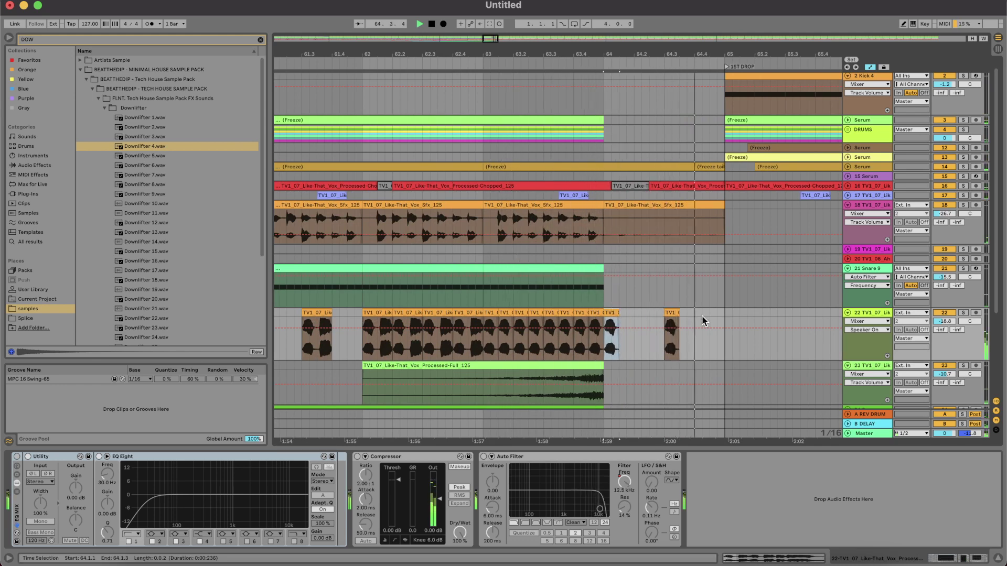
pyautogui.scroll(-5, 702, 315)
# Step: Place one-beat copies of the vocal clip on track 22 at bars 65 and 69 while playing into 1ST DROP
pyautogui.moveTo(702, 316)
pyautogui.mouseDown()
pyautogui.moveTo(592, 302)
pyautogui.moveTo(612, 310)
pyautogui.moveTo(603, 300)
pyautogui.moveTo(631, 299)
pyautogui.moveTo(616, 299)
pyautogui.mouseUp()
pyautogui.press('space')
pyautogui.click(429, 351)
pyautogui.press('space')
pyautogui.scroll(5, 604, 300)
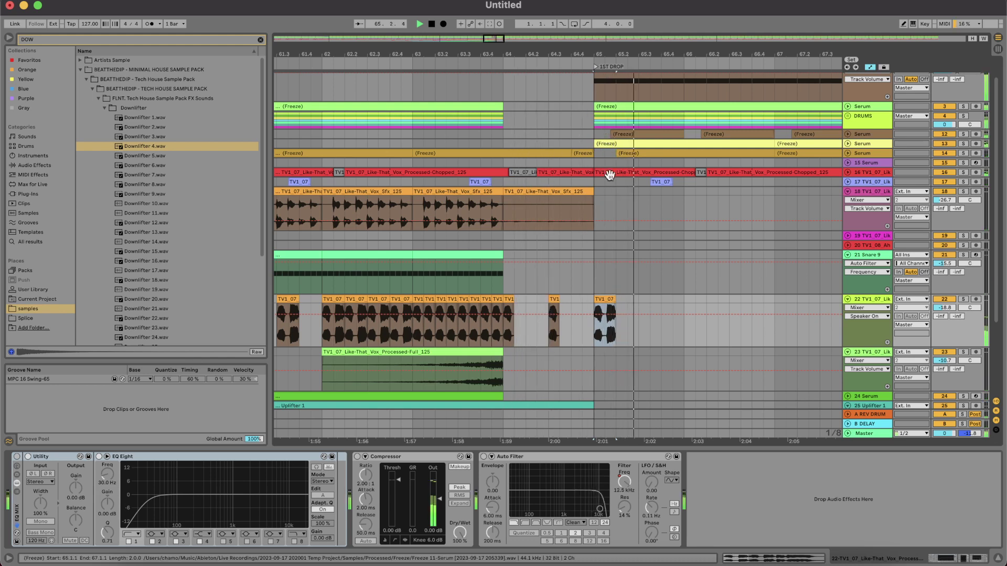
pyautogui.scroll(-10, 654, 284)
pyautogui.hscroll(2, 654, 285)
pyautogui.hscroll(1, 653, 285)
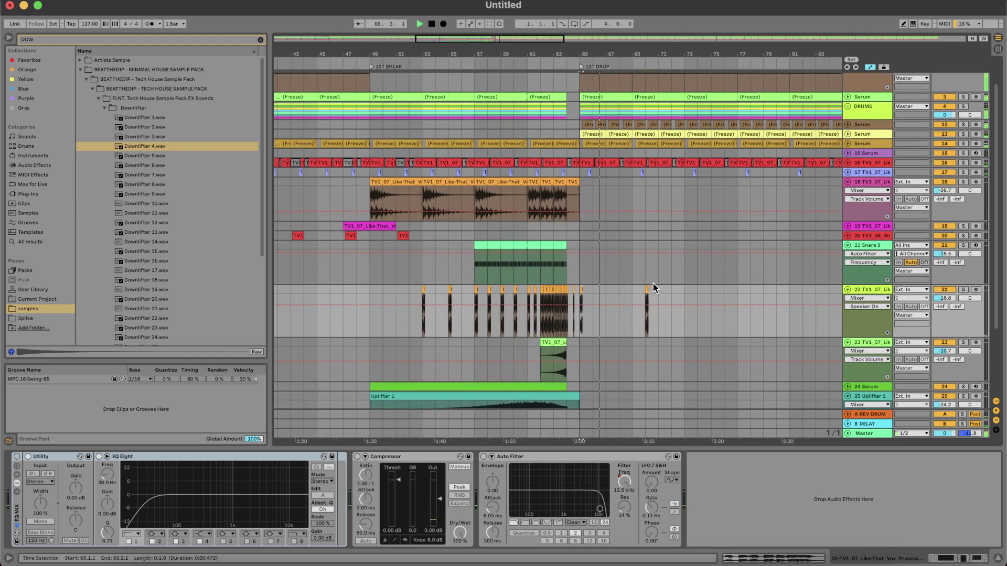
pyautogui.scroll(-1, 653, 288)
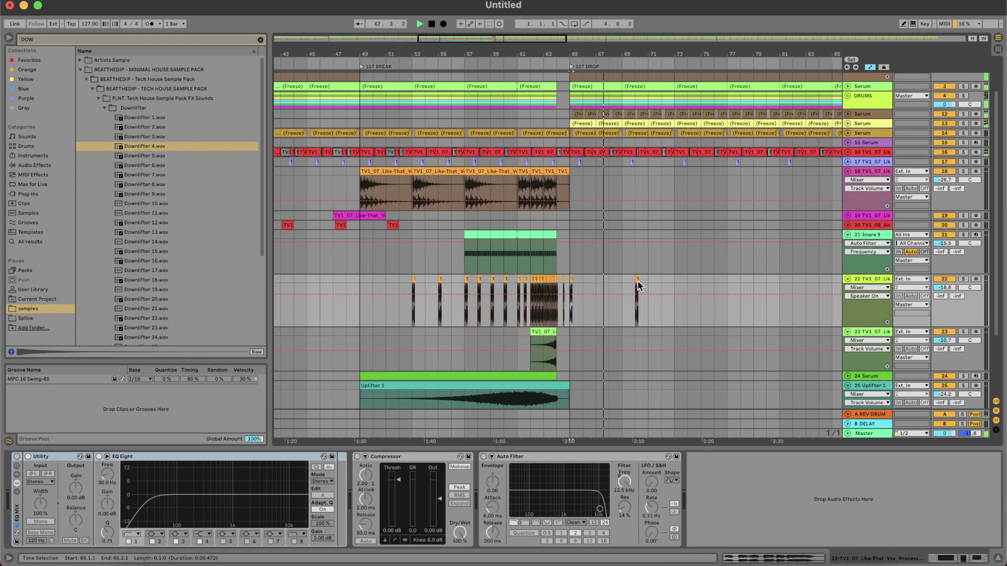
# Step: Play the transition into 1ST DROP from around bar 59 to check the vocal hits on track 22
pyautogui.click(639, 286)
pyautogui.press('+')
pyautogui.press('+')
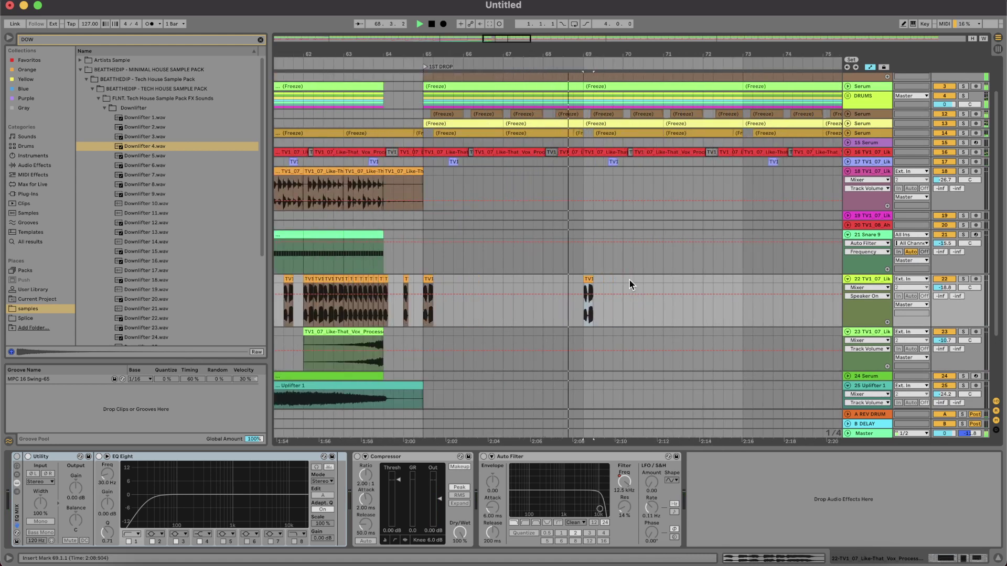
pyautogui.press('-')
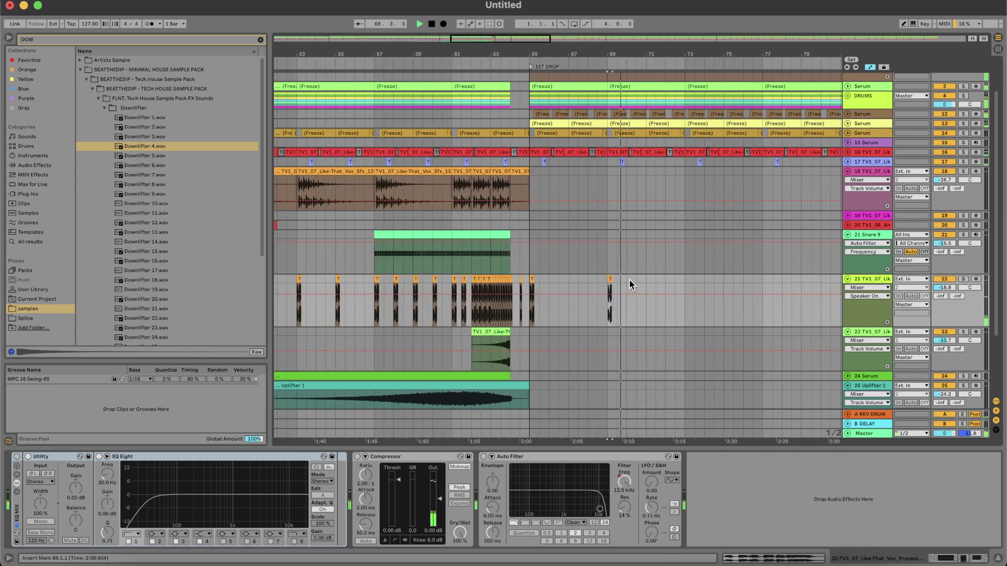
pyautogui.click(425, 331)
pyautogui.press('+')
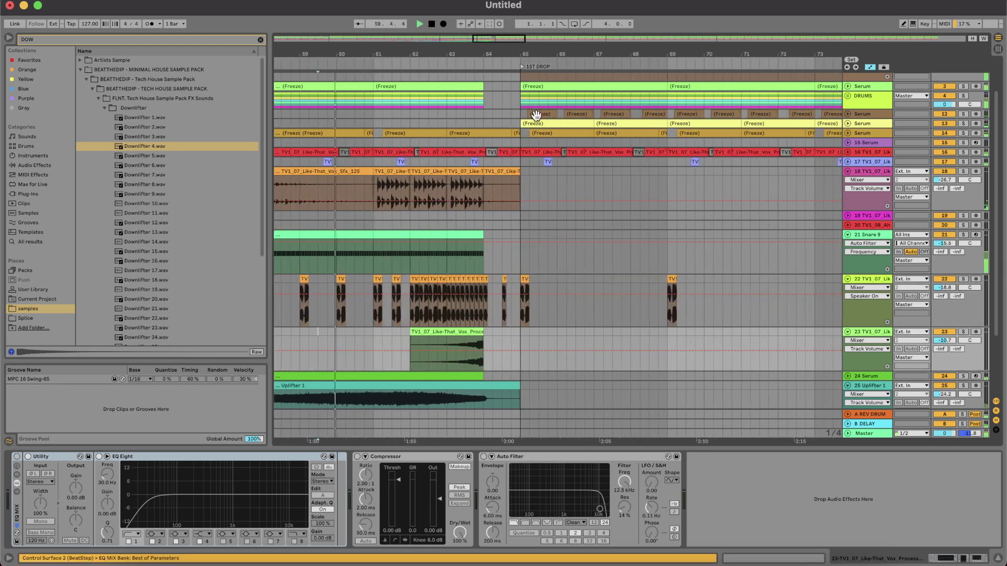
pyautogui.scroll(3, 535, 115)
pyautogui.click(527, 124)
pyautogui.scroll(-5, 516, 124)
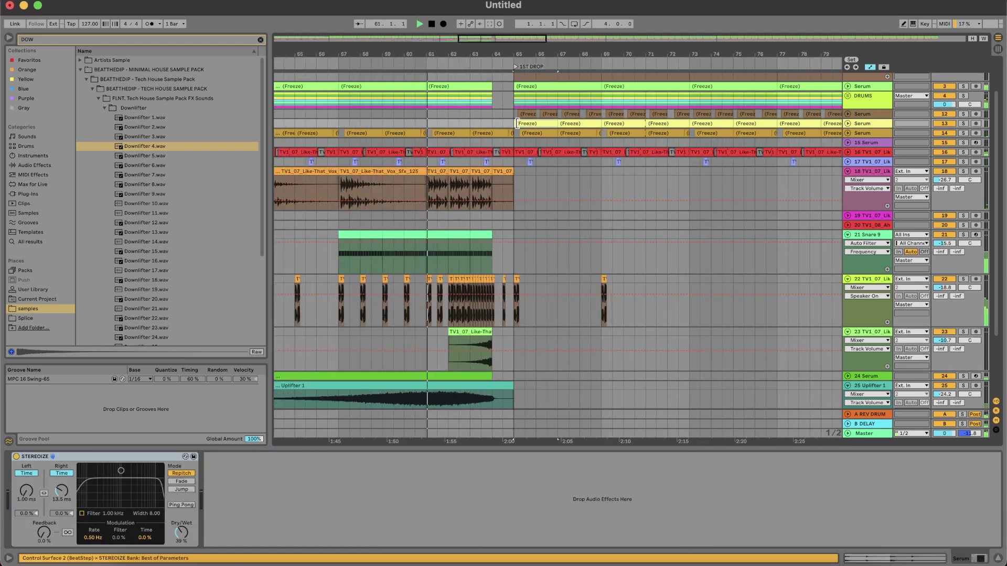
pyautogui.scroll(1, 517, 124)
# Step: Clear the DRUMS group from bar 65 to 67 and delete the vocal clips at bars 65 and 69 on track 22
pyautogui.click(506, 292)
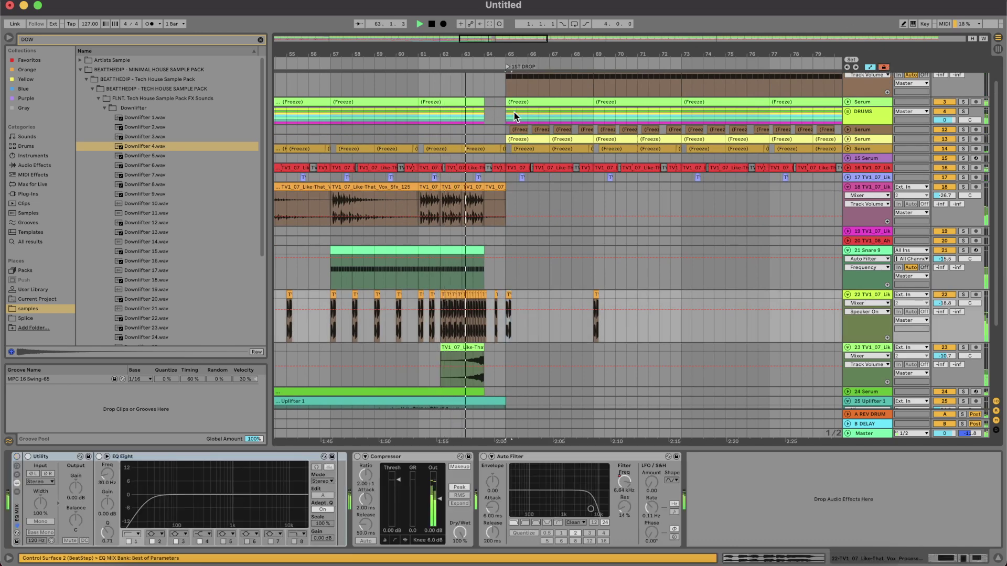
pyautogui.moveTo(511, 112); pyautogui.dragTo(552, 122)
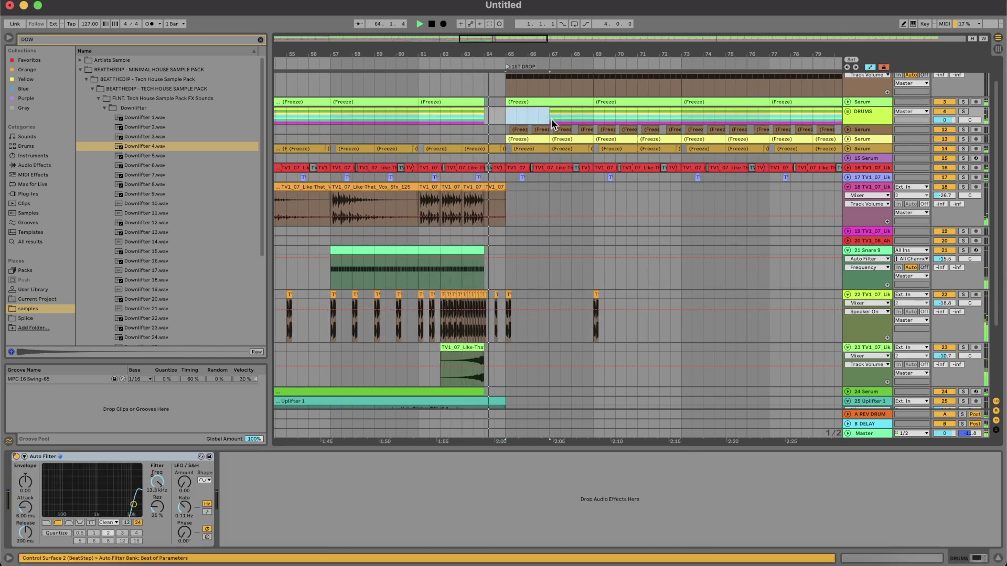
pyautogui.click(506, 302)
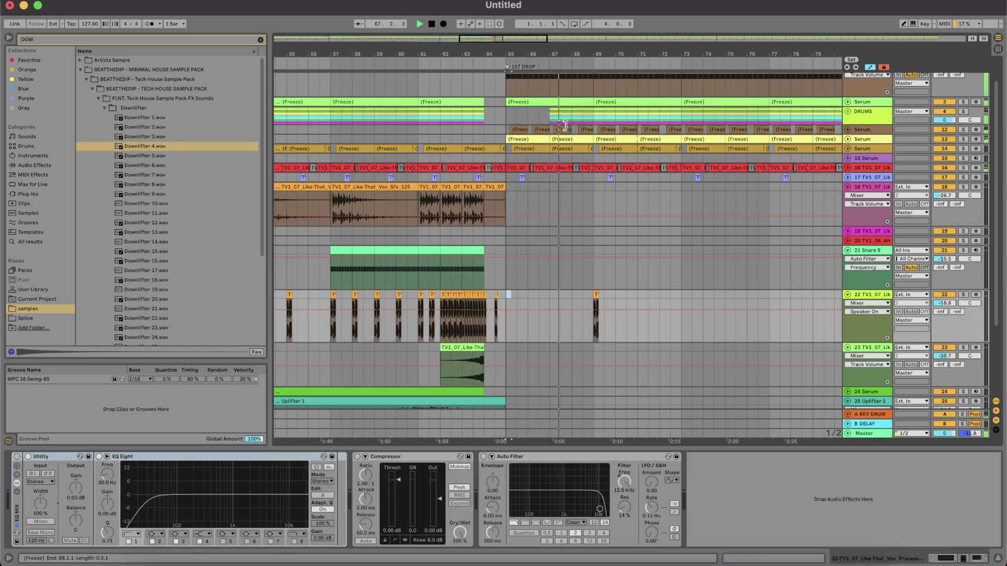
pyautogui.scroll(6, 599, 234)
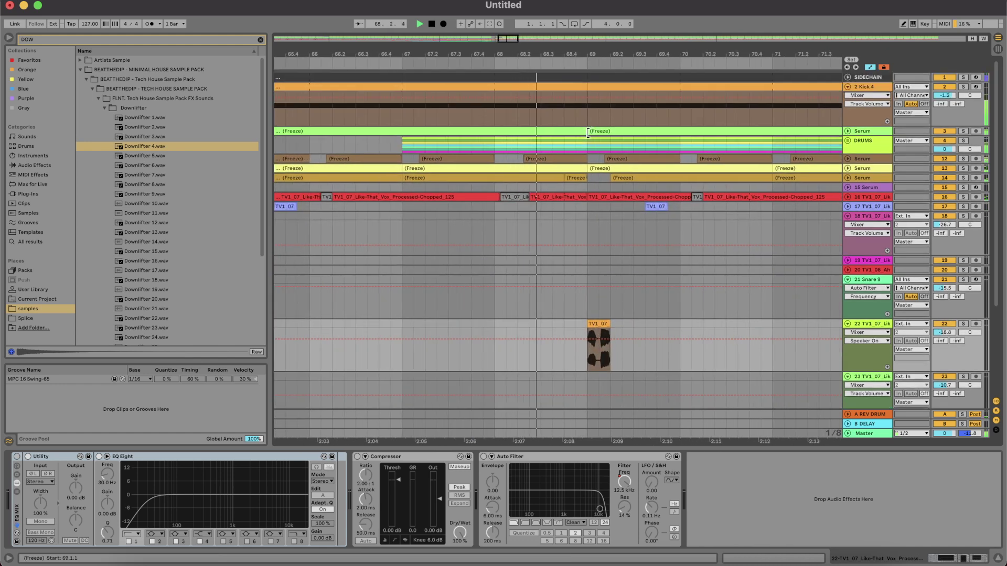
pyautogui.scroll(-6, 640, 310)
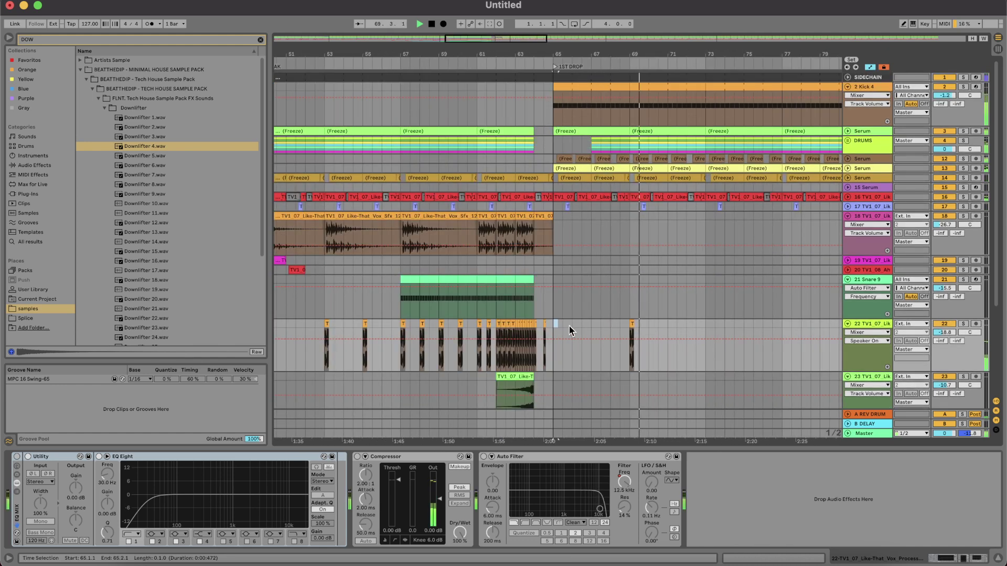
pyautogui.click(497, 366)
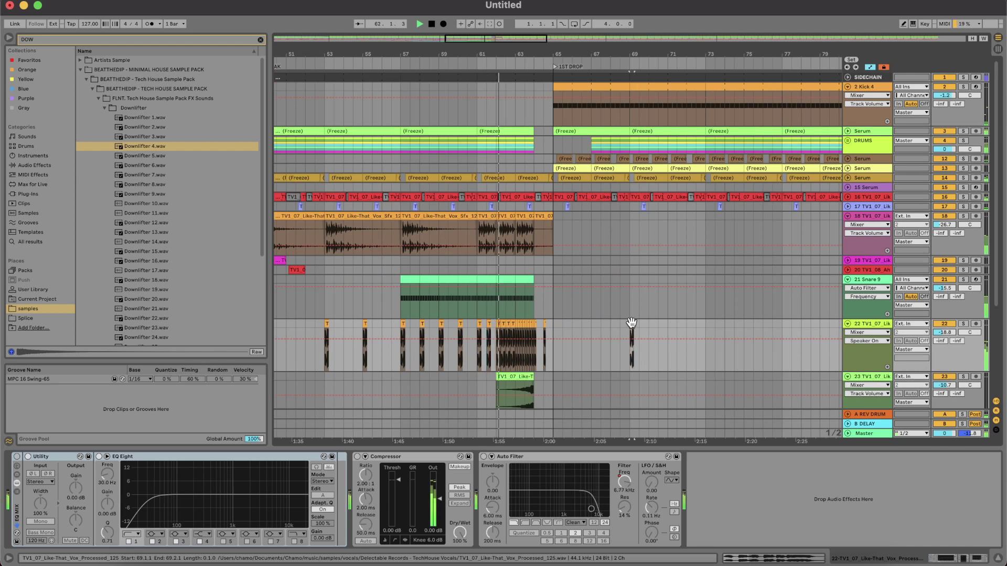
pyautogui.scroll(5, 557, 314)
# Step: Duplicate the half-beat vocal clip from 64.3 to bar 65, shift it to 65.2, and play the transition
pyautogui.moveTo(542, 325); pyautogui.dragTo(523, 325)
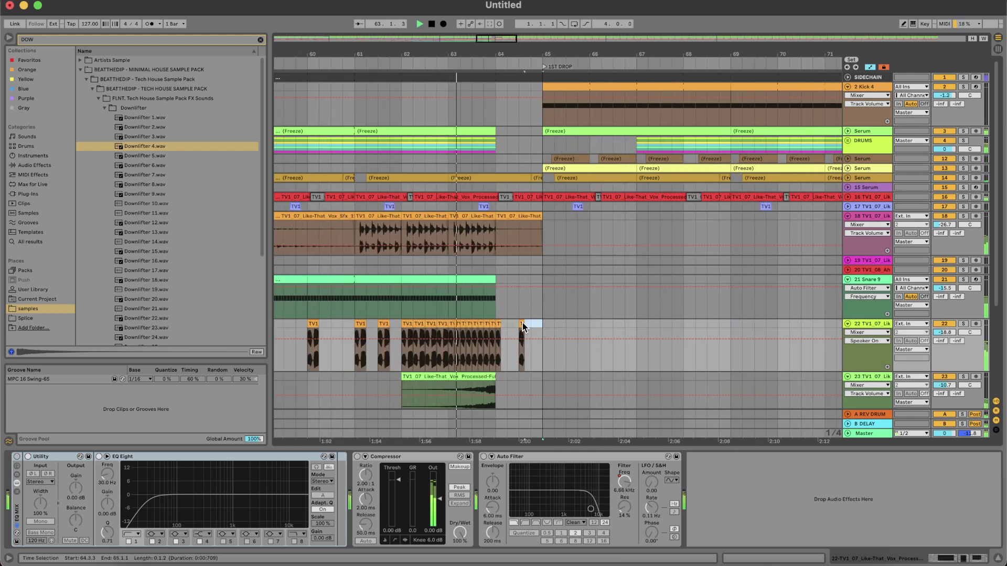
pyautogui.hotkey('ctrl', 'd')
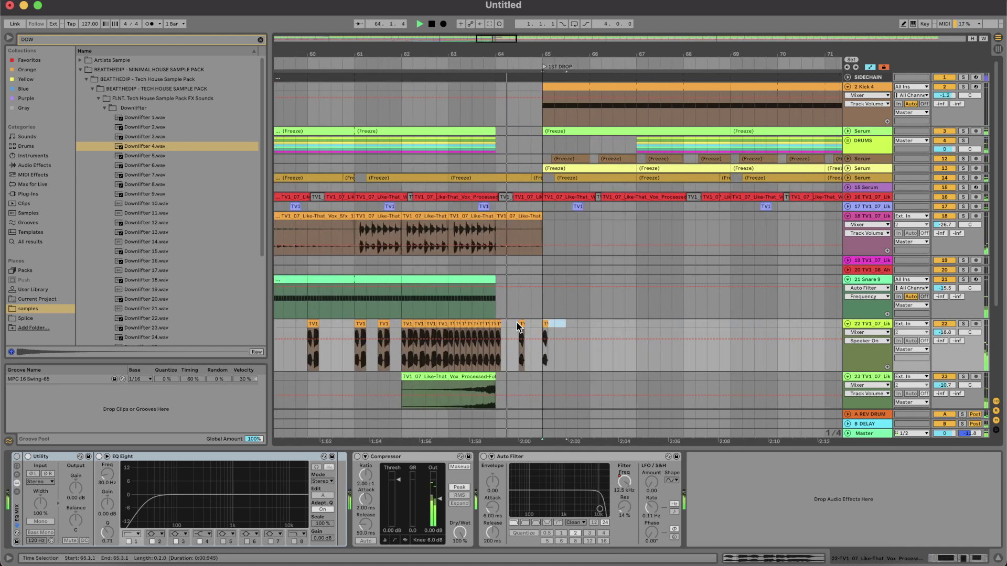
pyautogui.press('Right')
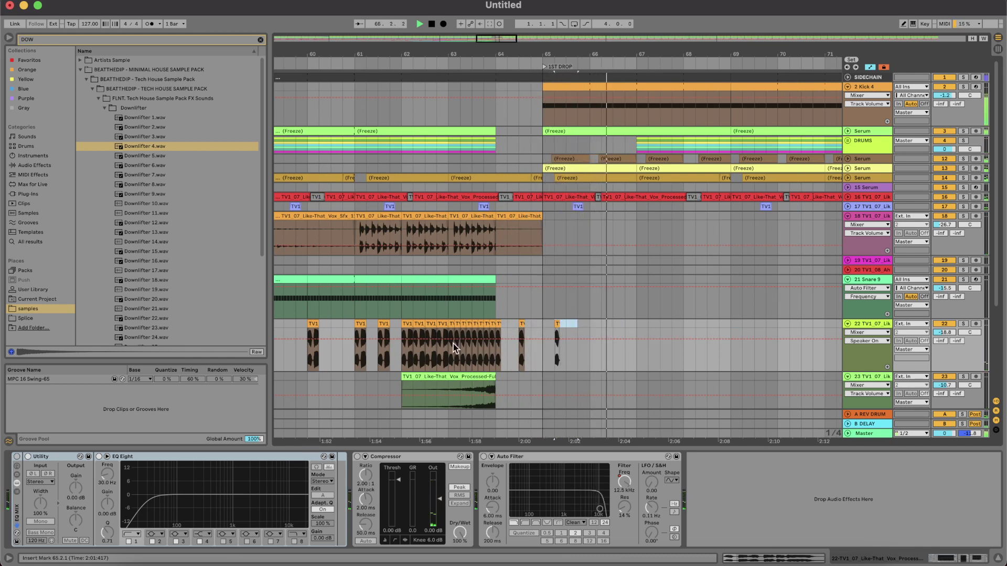
pyautogui.click(371, 366)
pyautogui.press('space')
pyautogui.press('space')
# Step: Duplicate bar 65 of track 22 with its short vocal clip over bars 66 and 67
pyautogui.moveTo(591, 323); pyautogui.dragTo(539, 324)
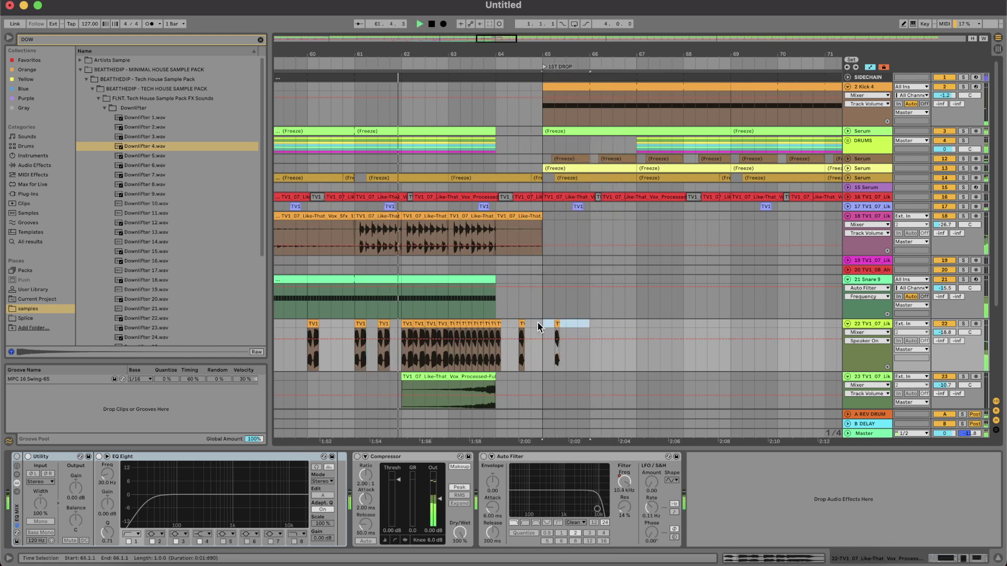
pyautogui.hotkey('ctrl', 'd')
pyautogui.hotkey('ctrl', 'd')
# Step: Copy the two bars of the DRUMS group starting at bar 67 and paste them at bar 65
pyautogui.click(641, 152)
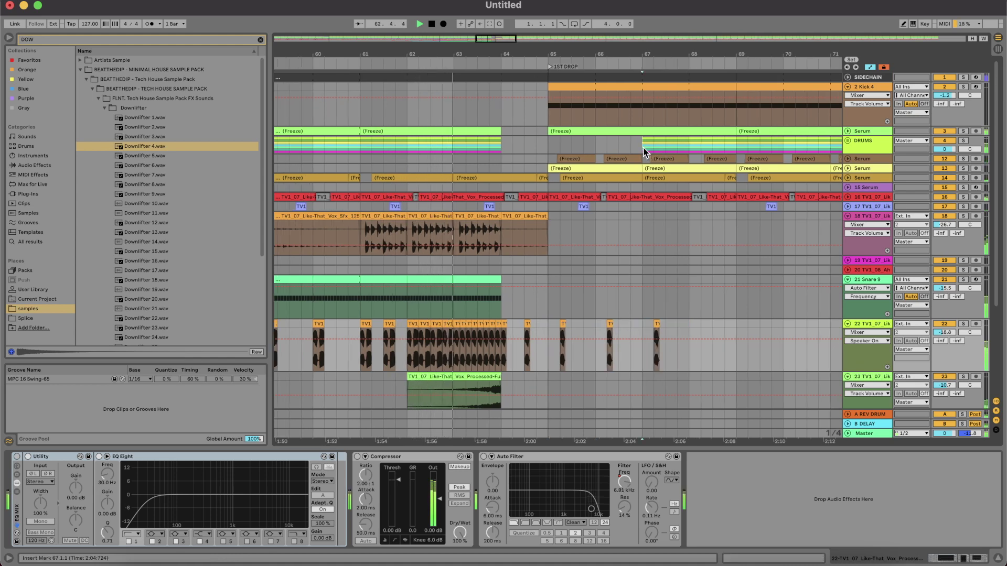
pyautogui.moveTo(644, 152); pyautogui.dragTo(734, 152)
pyautogui.click(548, 139)
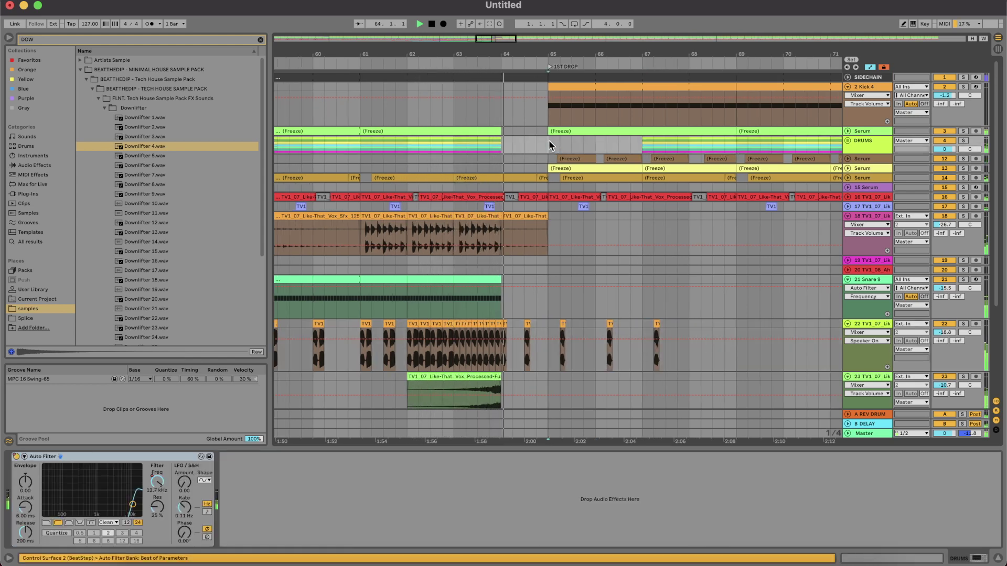
pyautogui.hotkey('ctrl', 'v')
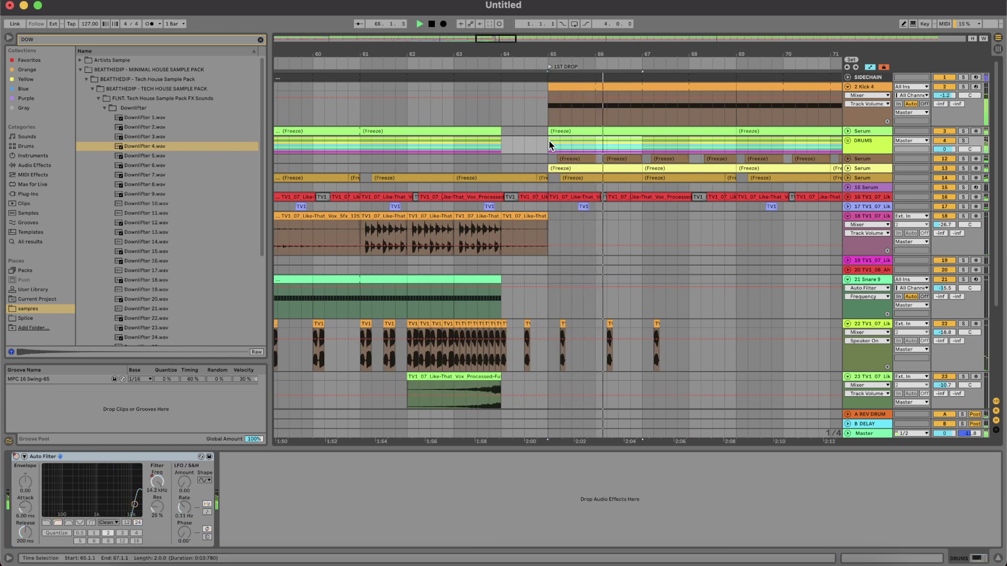
# Step: Try the half-beat vocal clip from bar 64 at 64.2, play the transition, and move the clip back to 64.1.3
pyautogui.click(524, 359)
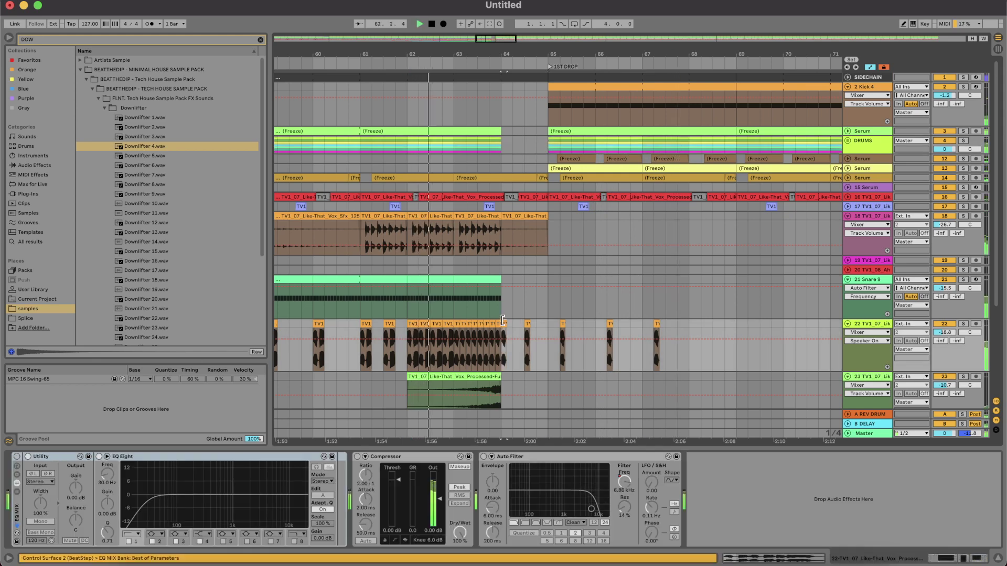
pyautogui.scroll(3, 503, 320)
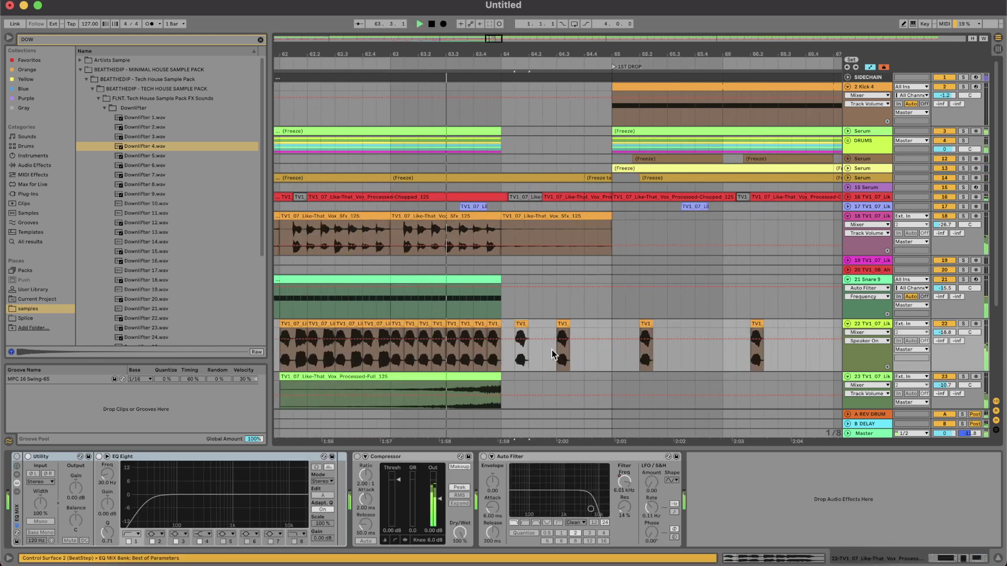
pyautogui.press('Right')
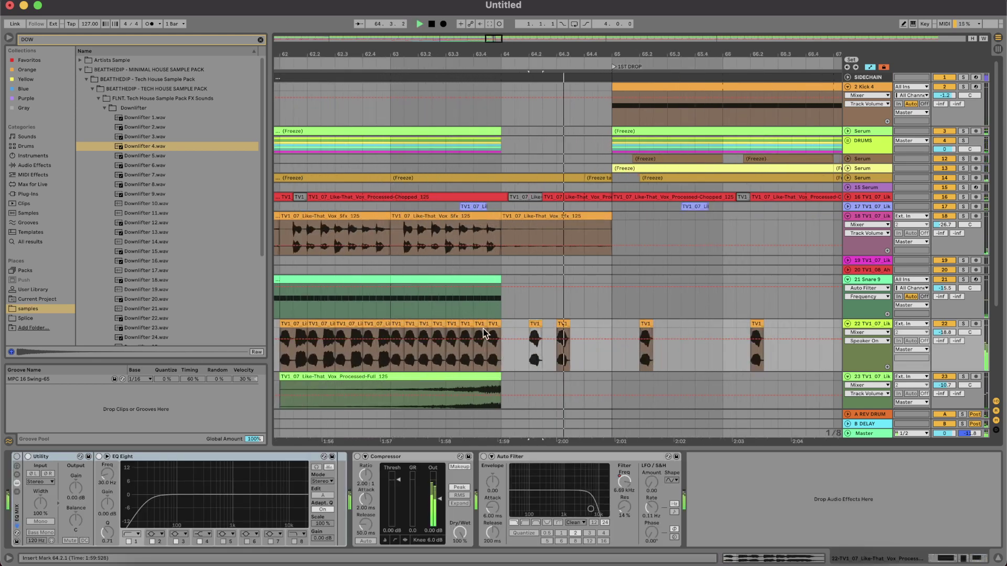
pyautogui.press('space')
pyautogui.click(396, 334)
pyautogui.press('space')
pyautogui.click(531, 325)
pyautogui.press('Left')
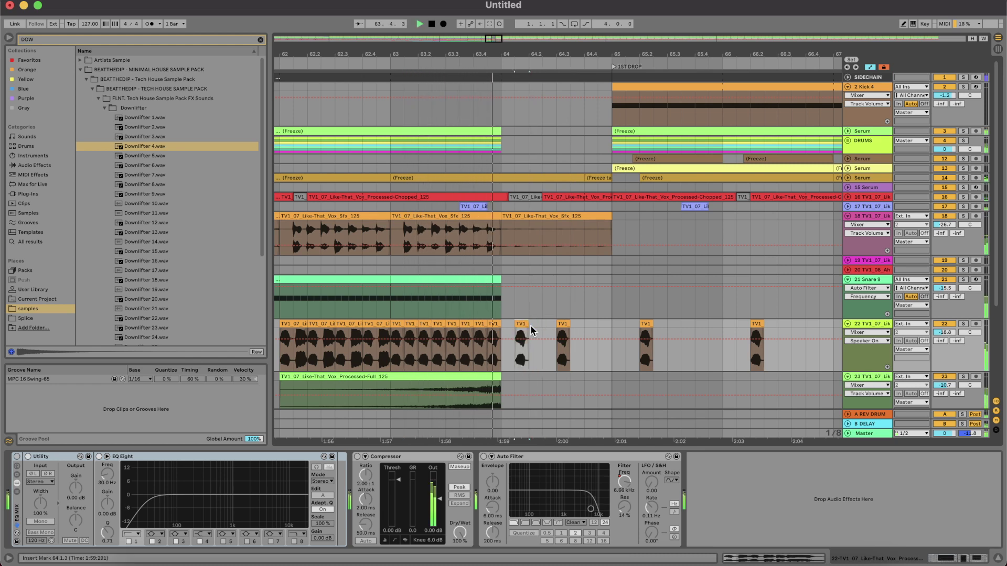
# Step: Make the last vocal repeat on track 22 one beat long, ending at 64.1.3, and play the build-up's end
pyautogui.moveTo(531, 330); pyautogui.dragTo(517, 325)
pyautogui.moveTo(517, 325)
pyautogui.mouseDown()
pyautogui.moveTo(502, 325)
pyautogui.moveTo(518, 323)
pyautogui.mouseUp()
pyautogui.scroll(-3, 501, 328)
pyautogui.click(378, 369)
pyautogui.press('space')
pyautogui.press('space')
pyautogui.scroll(3, 502, 319)
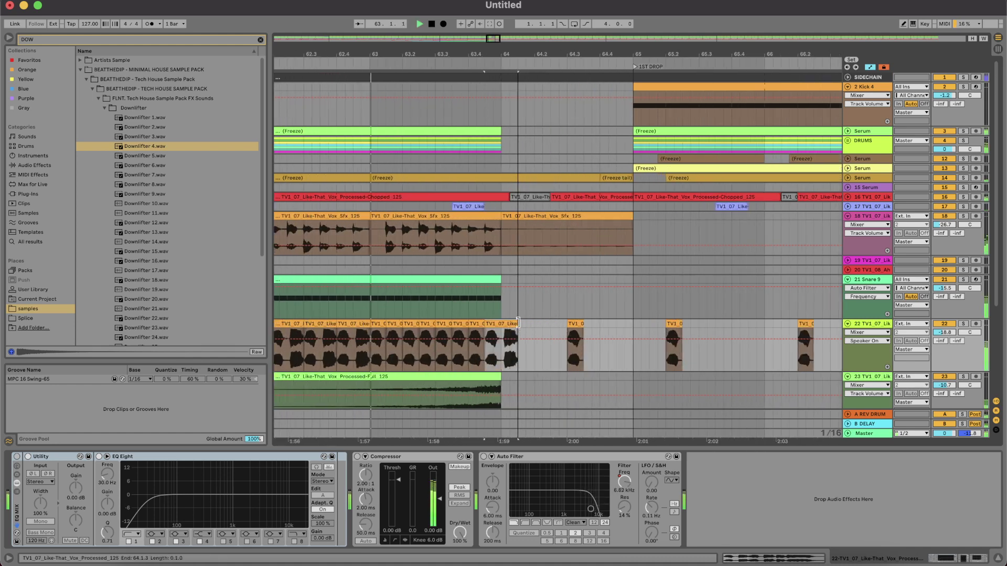
# Step: Try moving the vocal clip from 64.3 to just before bar 64, play the transition, and undo the move
pyautogui.click(505, 360)
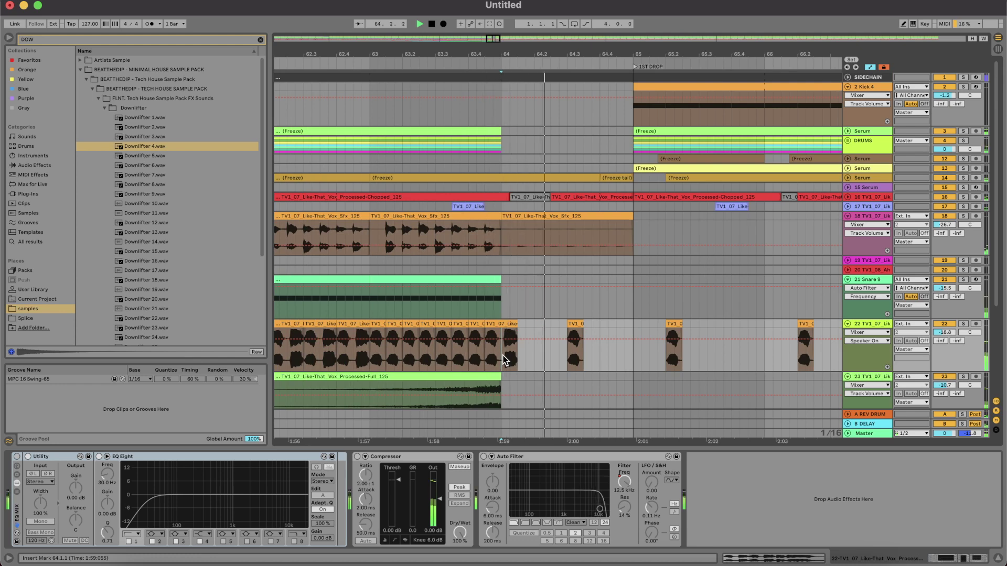
pyautogui.moveTo(510, 324); pyautogui.dragTo(425, 327)
pyautogui.click(422, 363)
pyautogui.press('space')
pyautogui.scroll(5, 571, 311)
pyautogui.press('space')
pyautogui.click(361, 349)
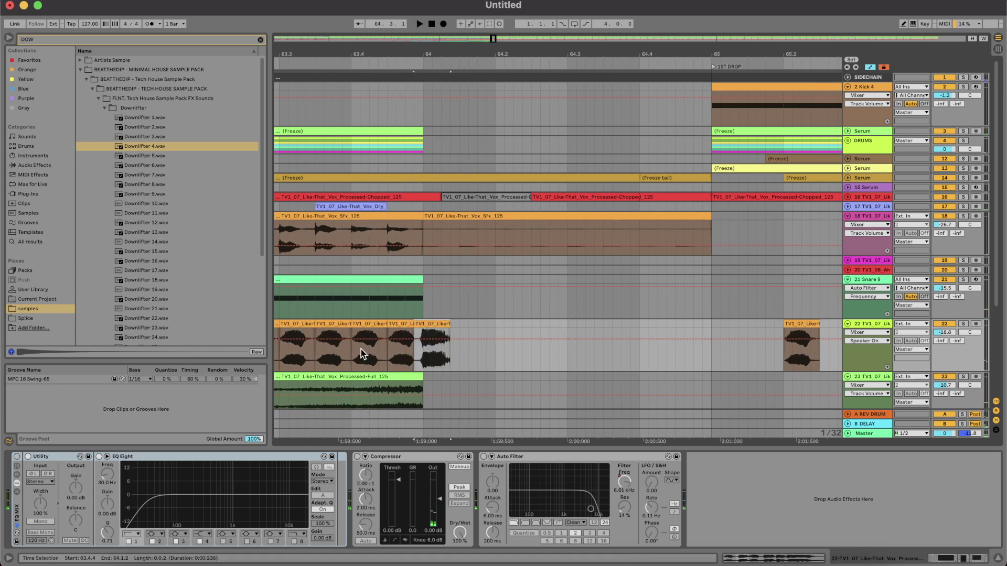
pyautogui.press('space')
pyautogui.scroll(-3, 379, 354)
pyautogui.press('space')
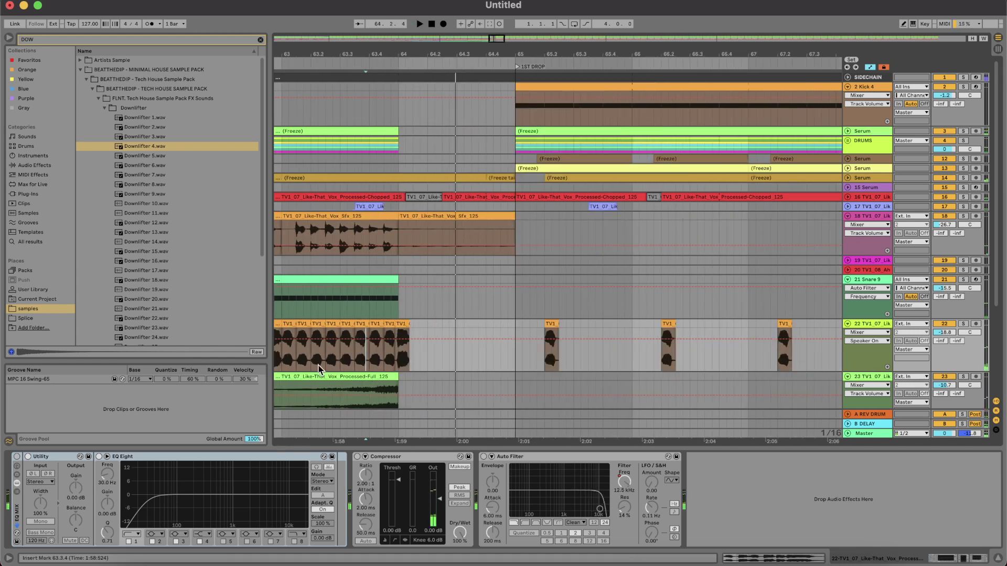
pyautogui.press('super+z')
# Step: Play the end of the build-up and move the half-beat vocal clip on track 22 from 64.3 to bar 64
pyautogui.click(297, 362)
pyautogui.press('space')
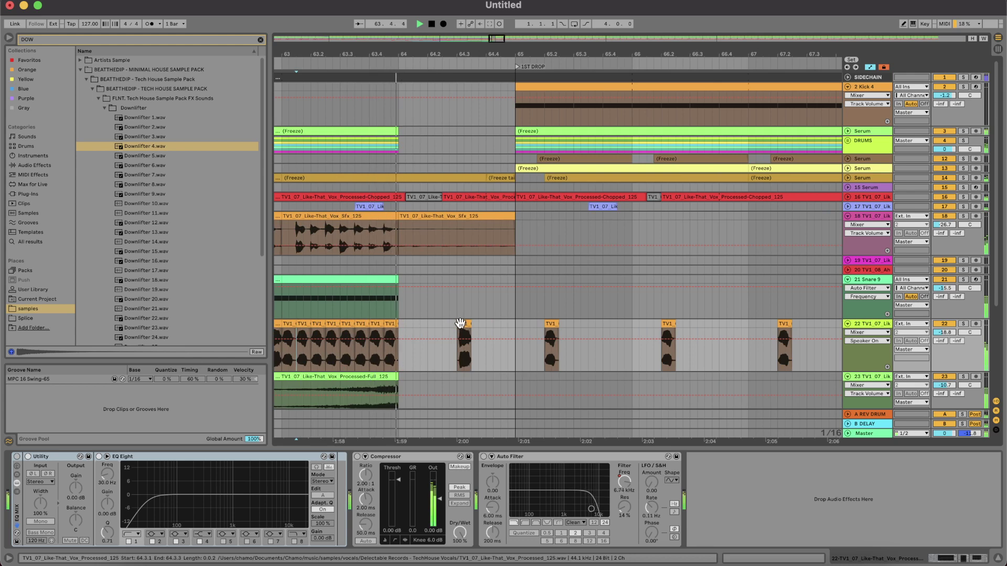
pyautogui.scroll(-4, 466, 328)
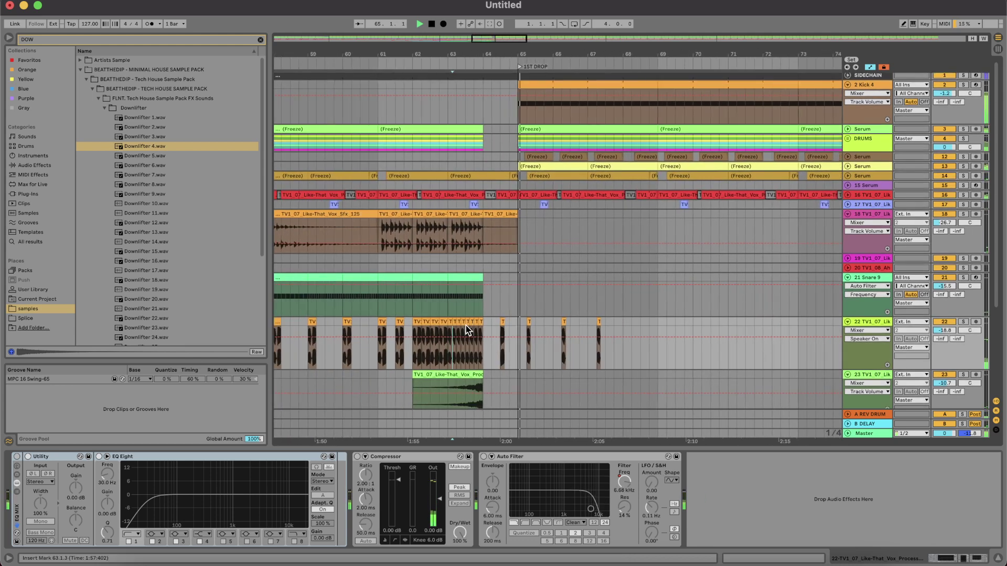
pyautogui.scroll(4, 468, 330)
pyautogui.moveTo(582, 322); pyautogui.dragTo(540, 326)
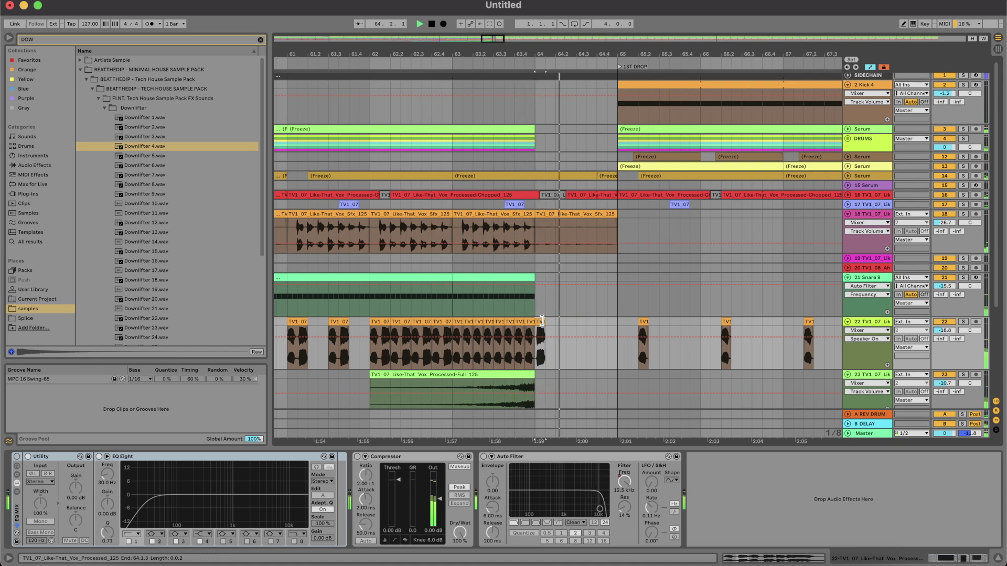
# Step: Play the end of the build-up and copy the half-beat vocal clip on track 22 from bar 64 to 64.3
pyautogui.press('space')
pyautogui.click(415, 357)
pyautogui.press('space')
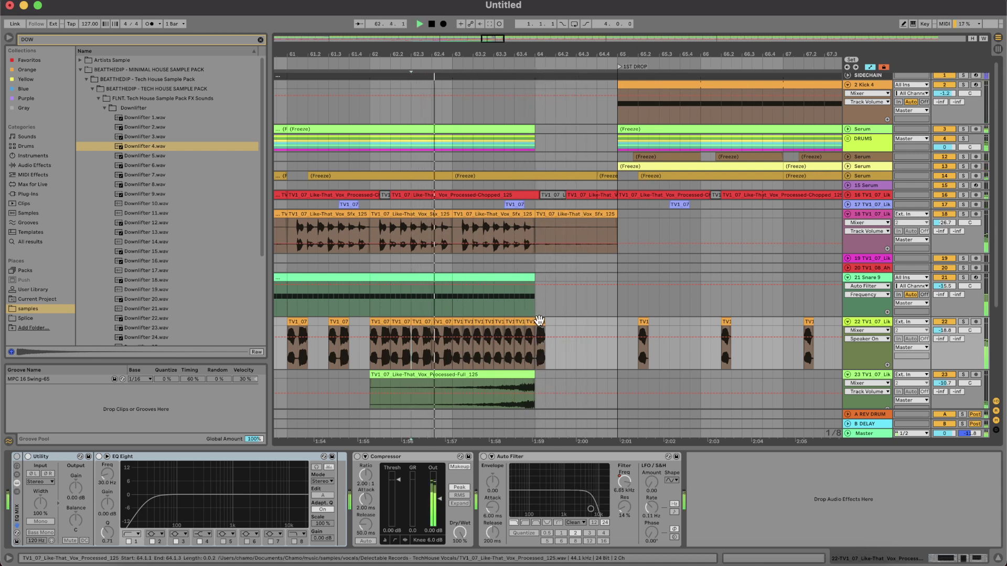
pyautogui.moveTo(541, 322); pyautogui.dragTo(579, 322)
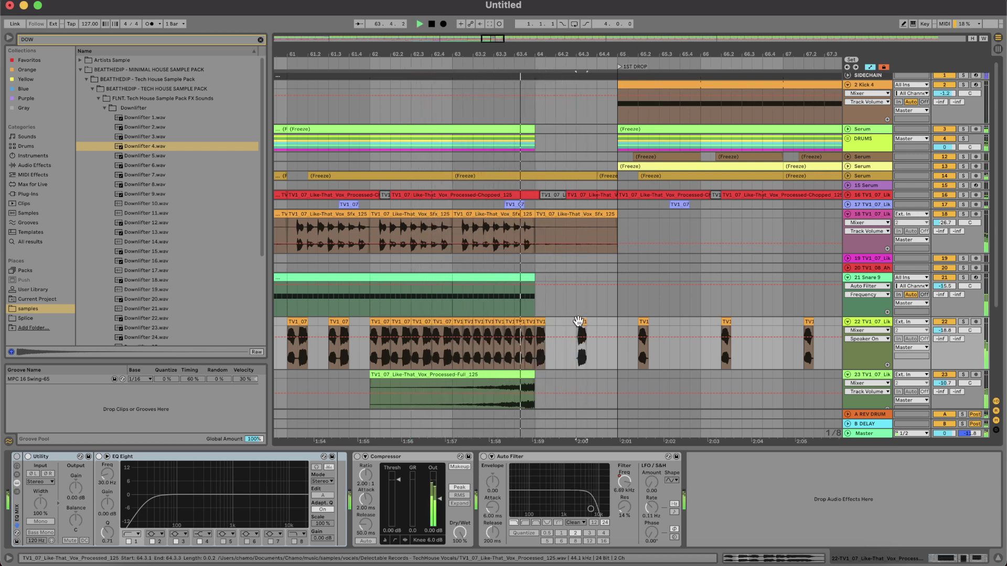
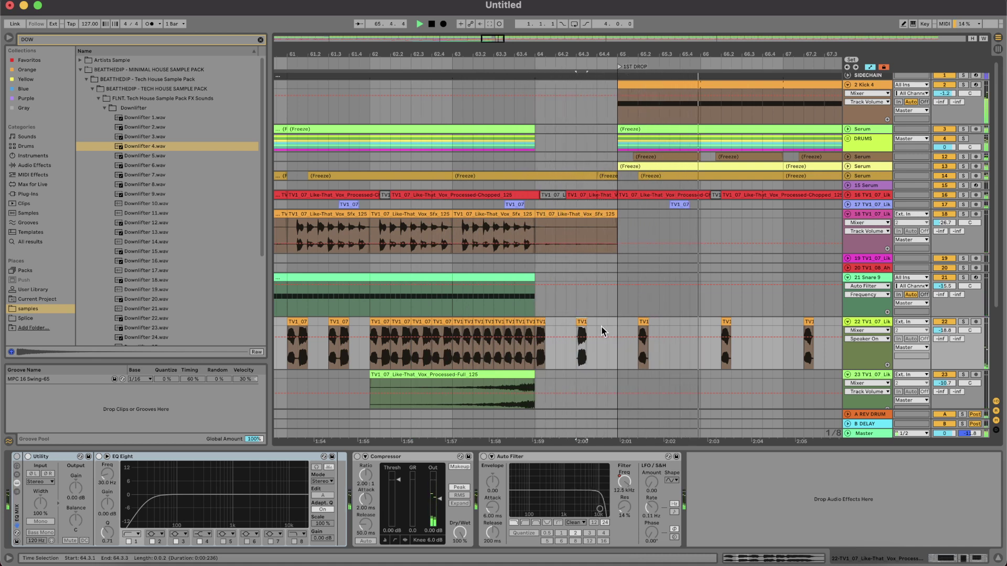
# Step: Copy the half-beat vocal clip to 65.4 on track 22 and duplicate the hits of bar 65 into bar 66
pyautogui.moveTo(582, 335); pyautogui.dragTo(679, 328)
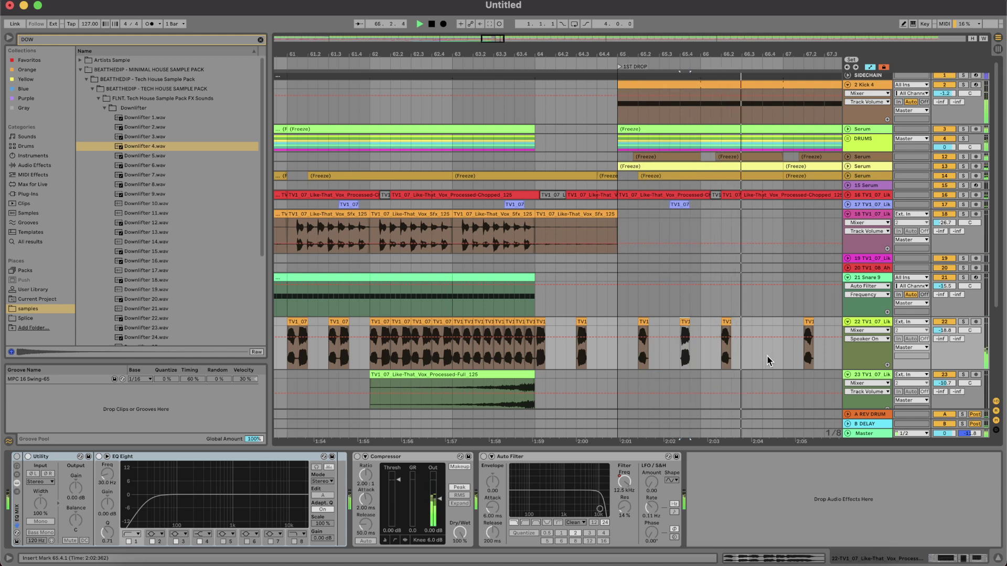
pyautogui.scroll(-5, 766, 357)
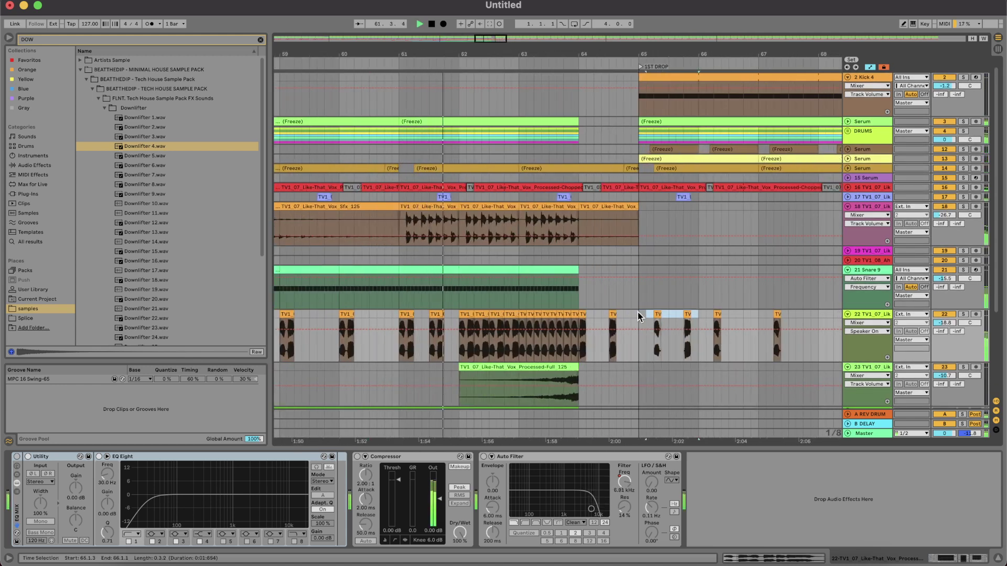
pyautogui.moveTo(638, 312); pyautogui.dragTo(695, 316)
pyautogui.press('super+d')
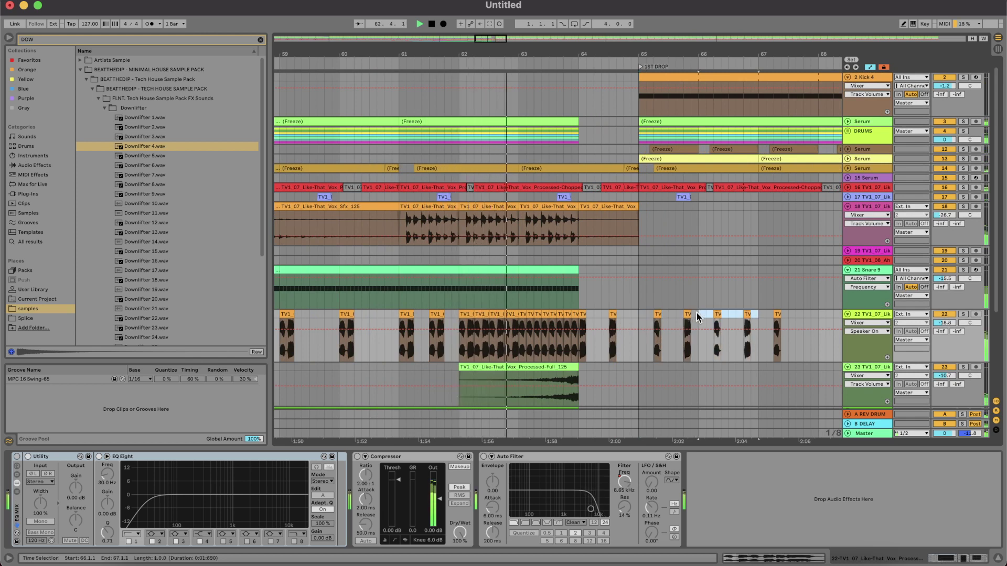
# Step: Paste the one-bar vocal hit pattern at bar 64 on track 22 and move the clip at 64.3 to the bar's start
pyautogui.click(581, 314)
pyautogui.press('Delete')
pyautogui.press('super+v')
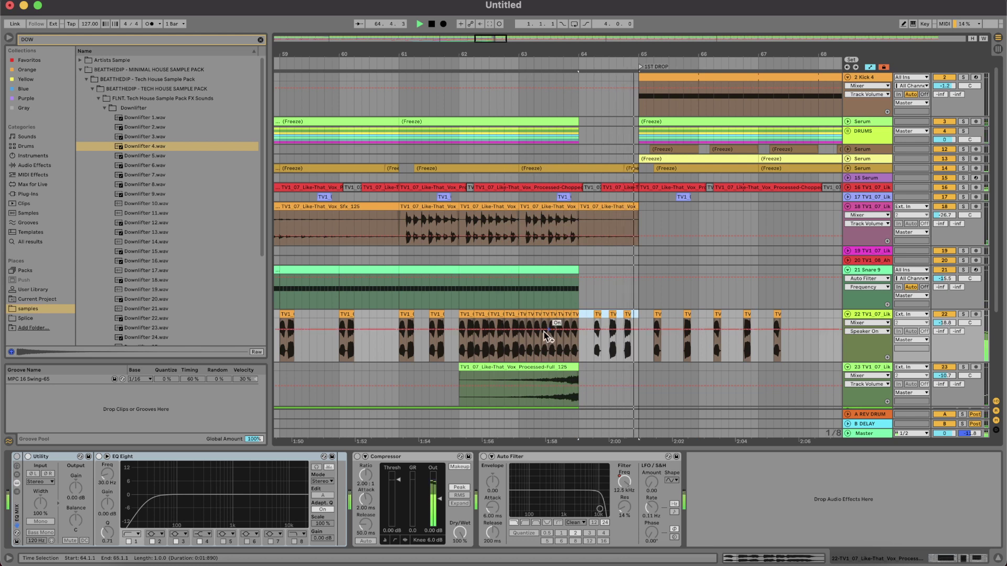
pyautogui.click(614, 316)
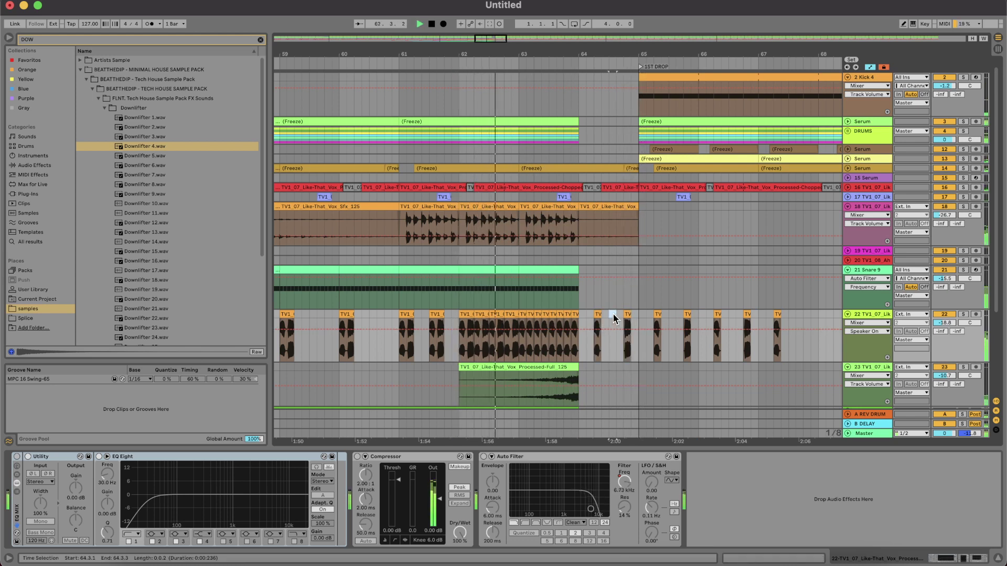
pyautogui.moveTo(614, 315); pyautogui.dragTo(580, 314)
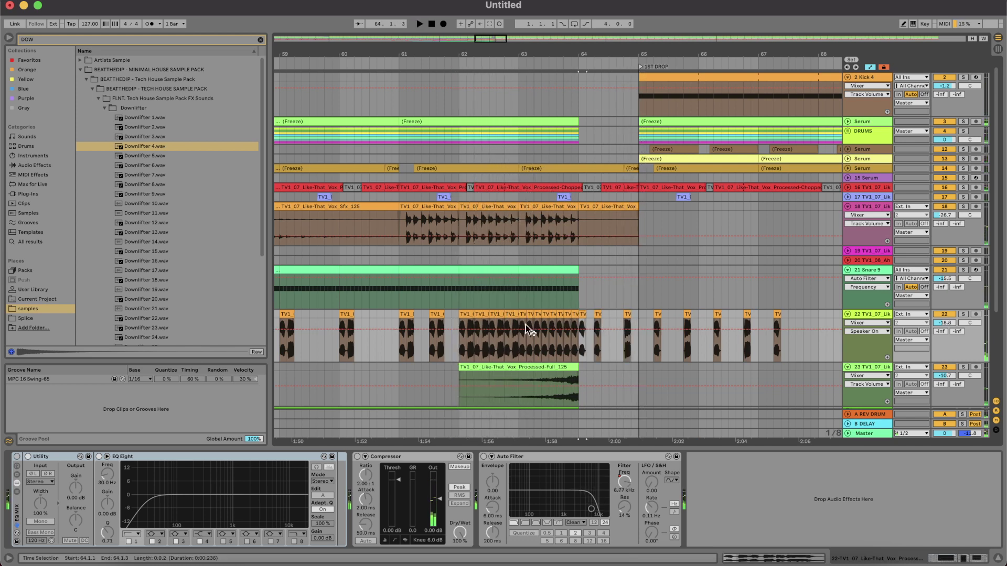
# Step: Play the transition into the drop and copy the half-beat vocal clip on track 22 from 64.2 to 64.3
pyautogui.click(466, 338)
pyautogui.press('space')
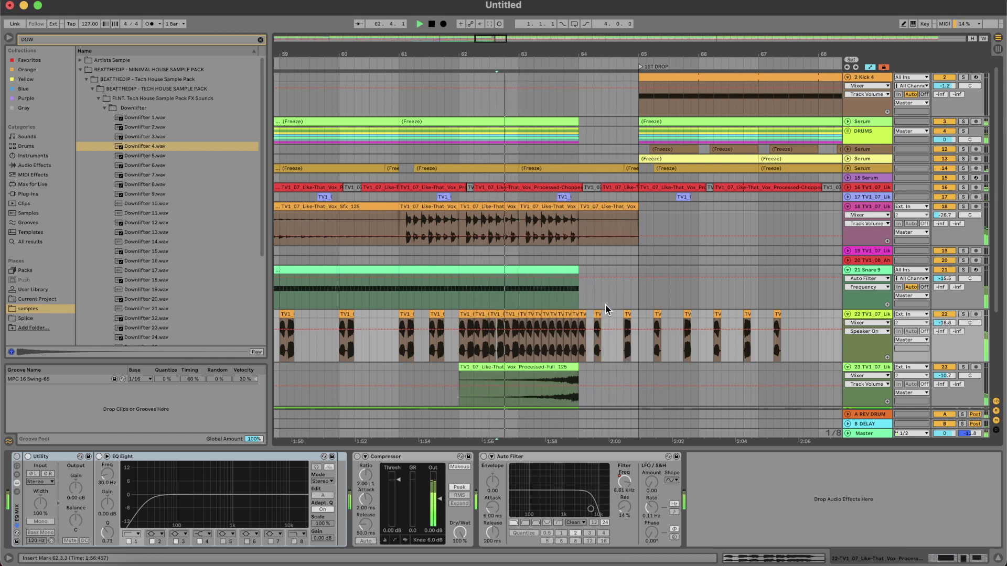
pyautogui.moveTo(597, 314); pyautogui.dragTo(612, 314)
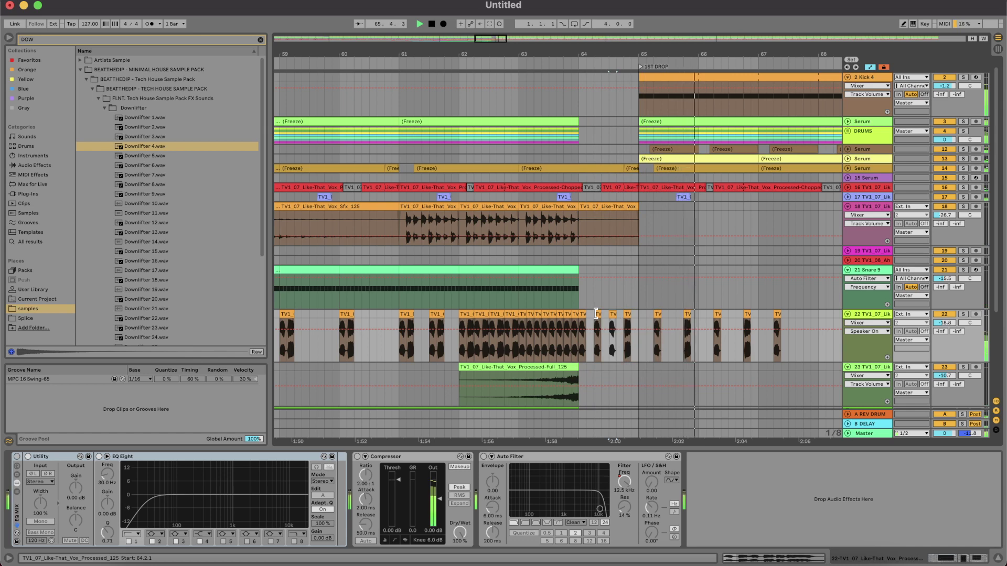
# Step: Play from bar 60 and duplicate the vocal hits of bars 65 and 66 on track 22 into bars 67 and 68
pyautogui.scroll(-6, 669, 348)
pyautogui.scroll(3, 646, 308)
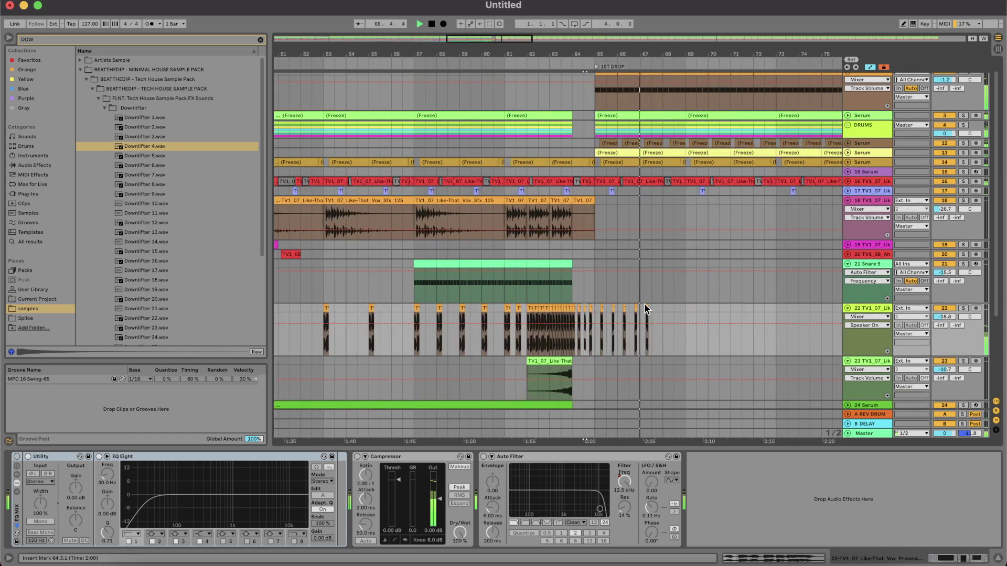
pyautogui.scroll(3, 646, 309)
pyautogui.click(673, 307)
pyautogui.press('space')
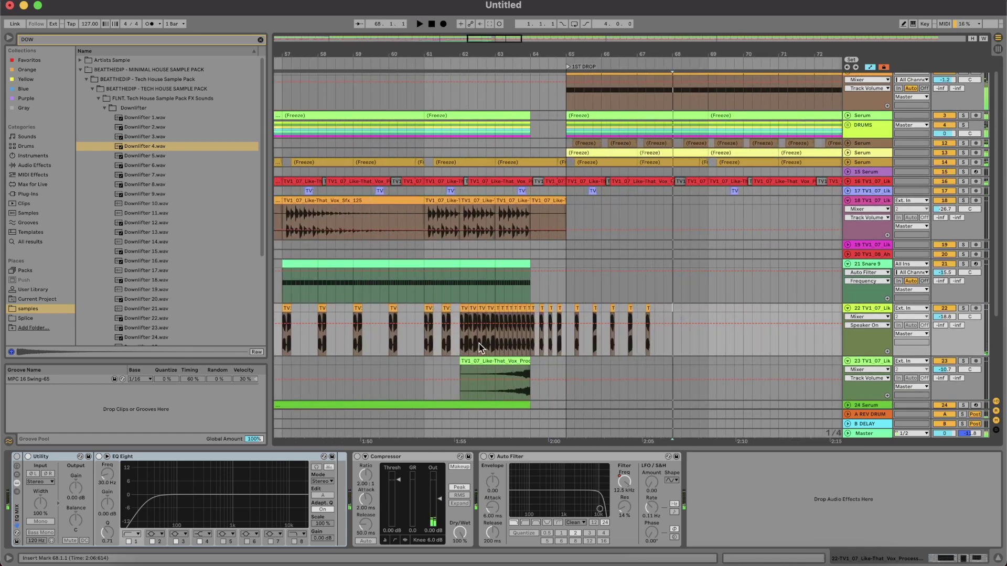
pyautogui.click(396, 357)
pyautogui.press('space')
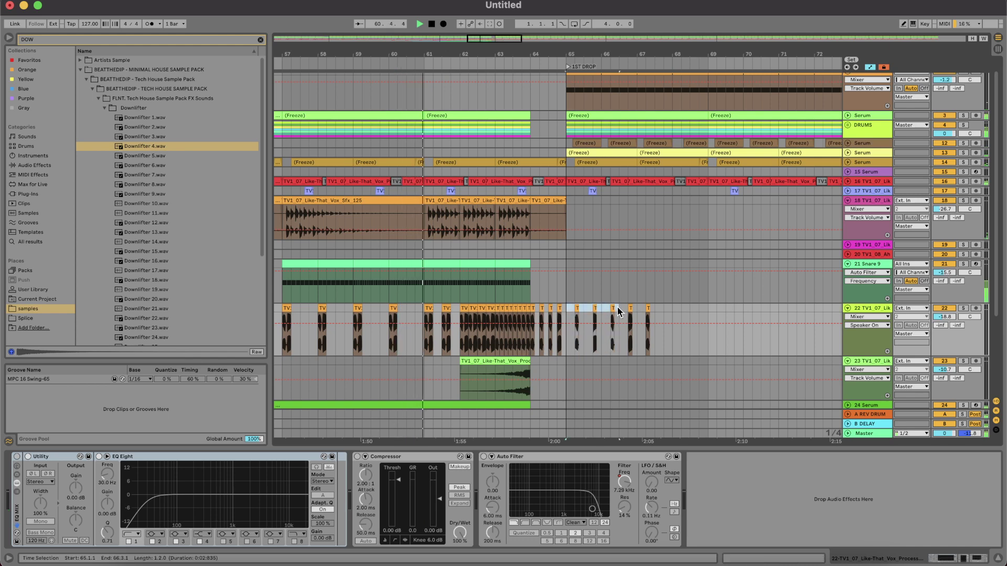
pyautogui.scroll(-8, 638, 308)
pyautogui.scroll(8, 683, 267)
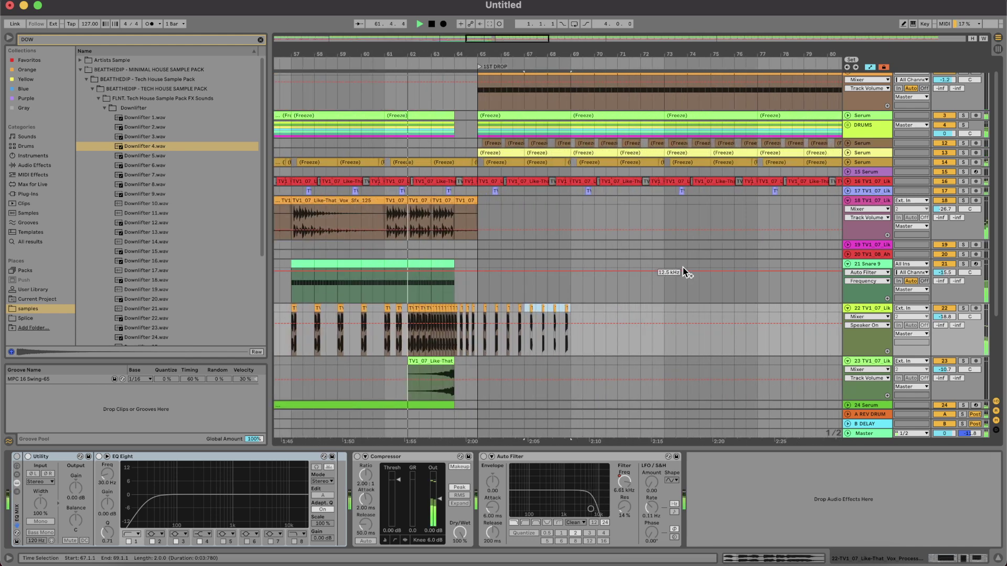
# Step: Expand the DRUMS group and remove the open hi-hat on track 10 from bars 65 to 68
pyautogui.scroll(2, 580, 221)
pyautogui.hscroll(-1, 580, 220)
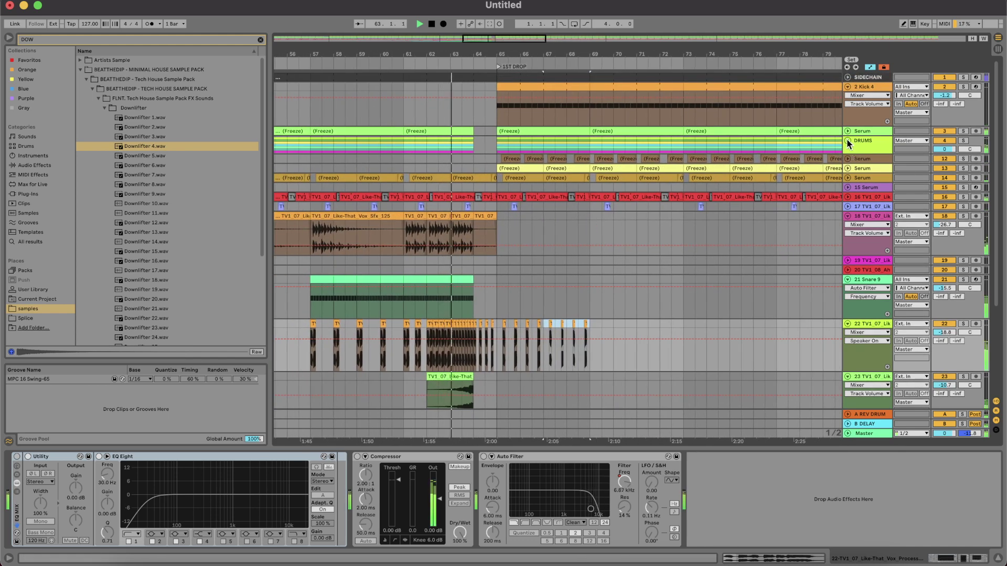
pyautogui.click(848, 140)
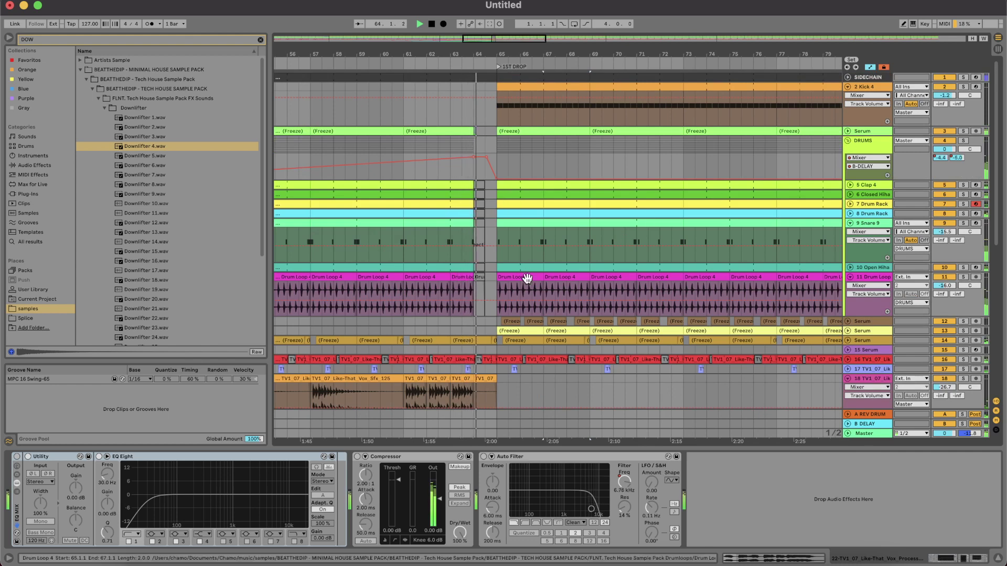
pyautogui.click(551, 267)
pyautogui.click(569, 268)
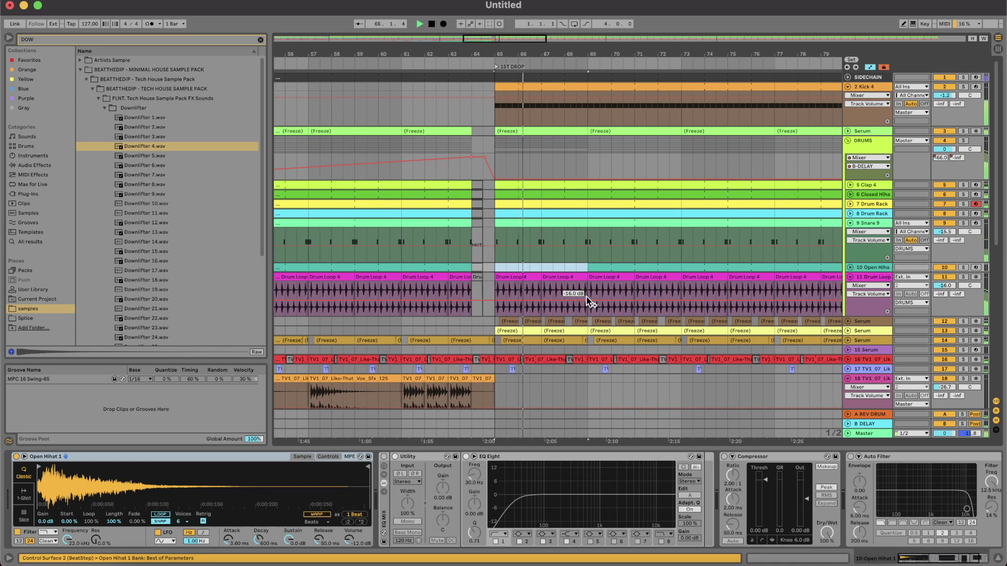
# Step: Unfold the Drum Rack on track 7 and copy its four-bar clip from bar 73 to bar 69
pyautogui.click(850, 204)
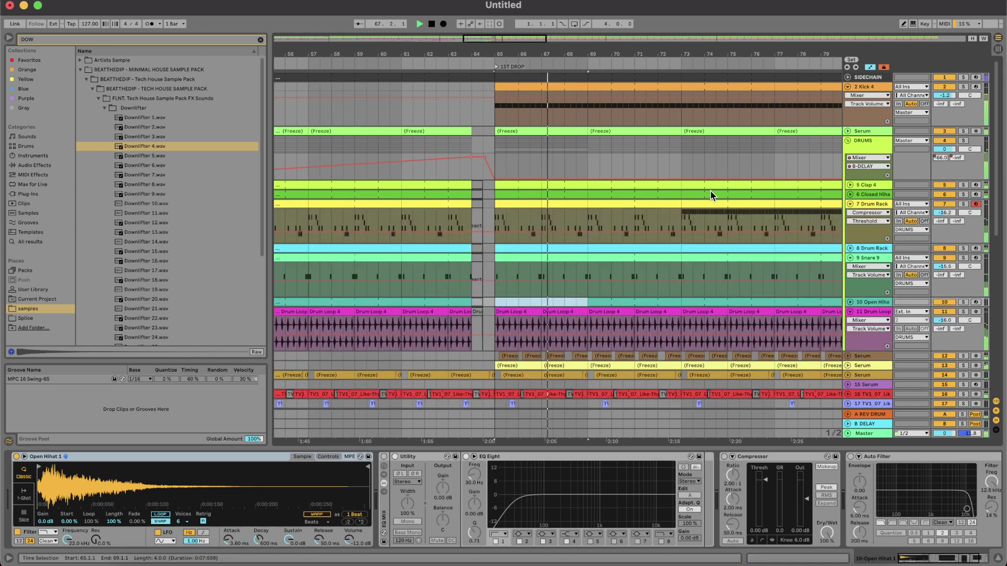
pyautogui.click(709, 205)
pyautogui.moveTo(709, 205); pyautogui.dragTo(616, 212)
# Step: Look over the whole arrangement around the first break and drop, from the kick and drum tracks to the downlifters
pyautogui.scroll(-10, 615, 213)
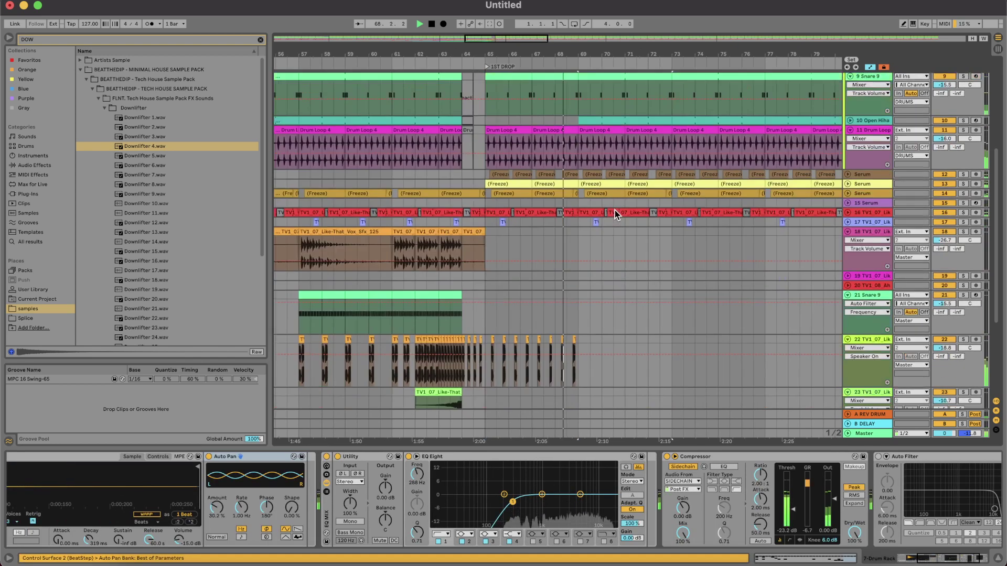
pyautogui.scroll(10, 610, 231)
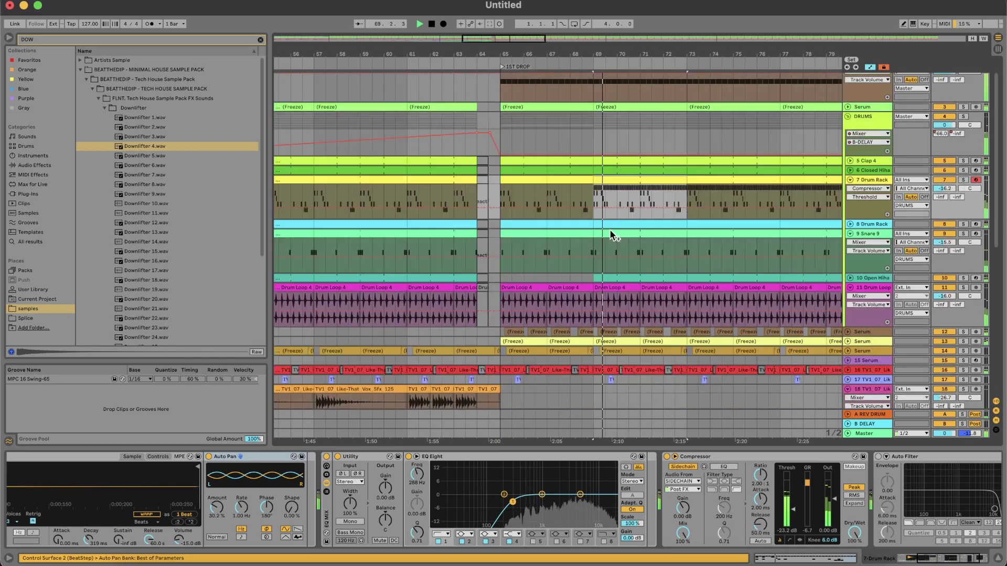
pyautogui.scroll(-5, 610, 229)
pyautogui.hscroll(2, 610, 229)
pyautogui.scroll(5, 561, 194)
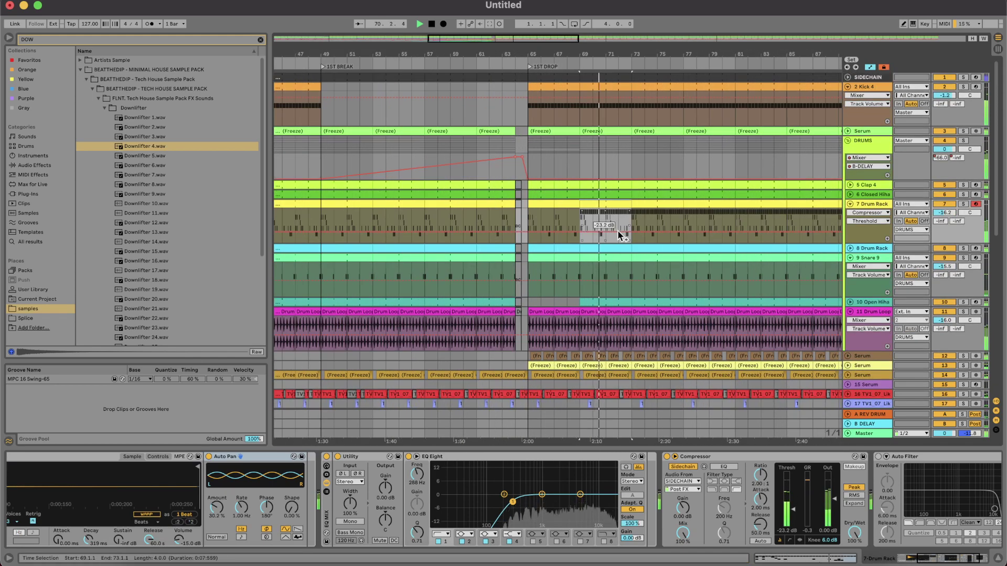
pyautogui.hscroll(3, 618, 229)
pyautogui.scroll(-1, 619, 232)
pyautogui.scroll(-8, 619, 231)
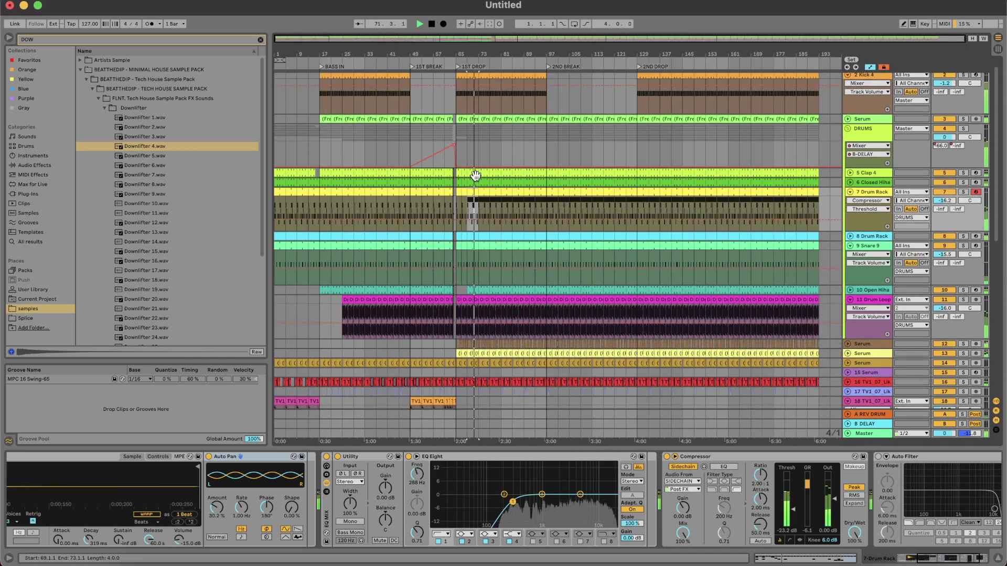
pyautogui.scroll(4, 463, 178)
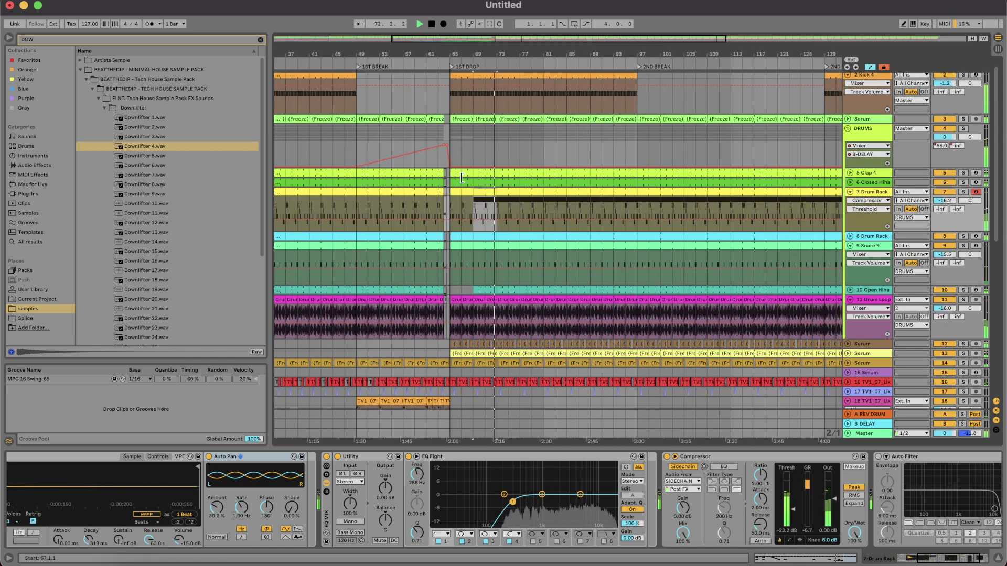
pyautogui.scroll(-5, 461, 177)
pyautogui.scroll(1, 461, 177)
pyautogui.scroll(-10, 536, 150)
pyautogui.scroll(3, 455, 252)
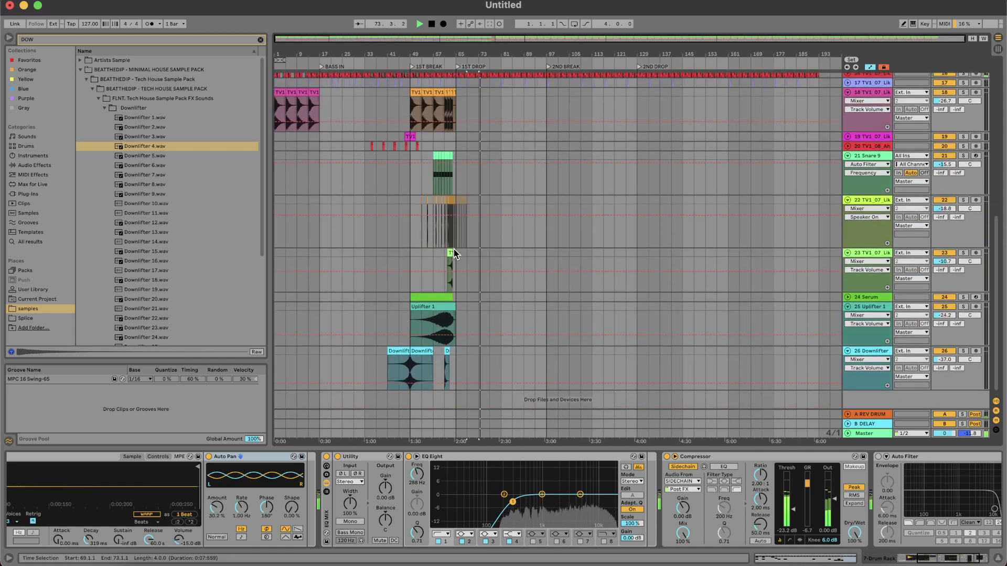
# Step: Widen the arrangement's adaptive grid for selecting the first break section
pyautogui.moveTo(409, 150); pyautogui.dragTo(452, 395)
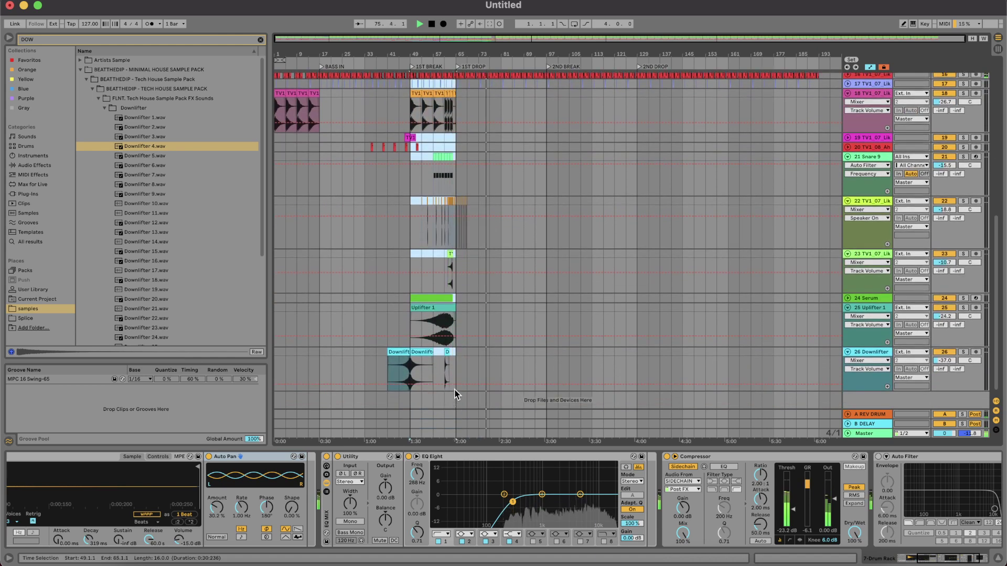
pyautogui.moveTo(363, 79); pyautogui.dragTo(454, 380)
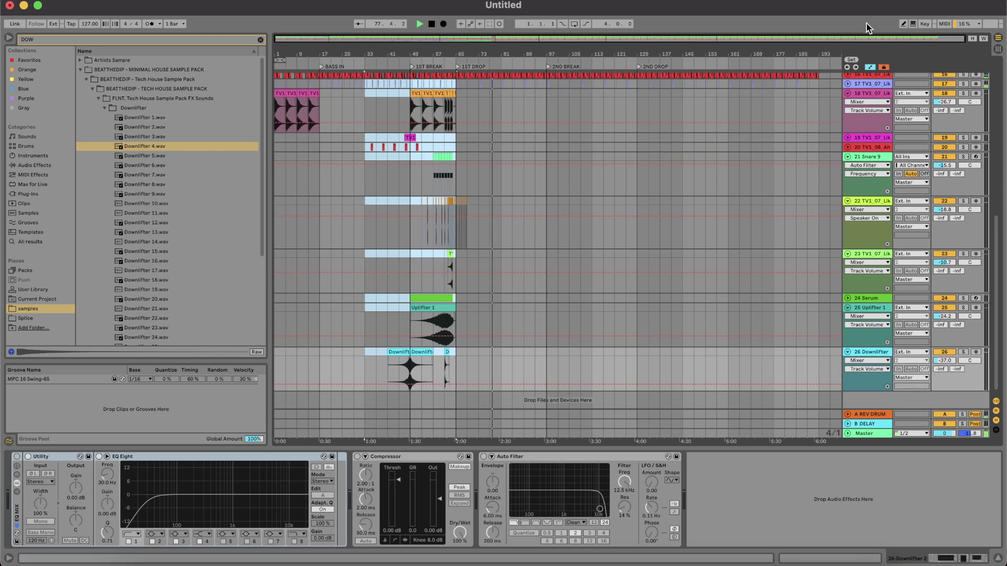
pyautogui.rightClick(364, 97)
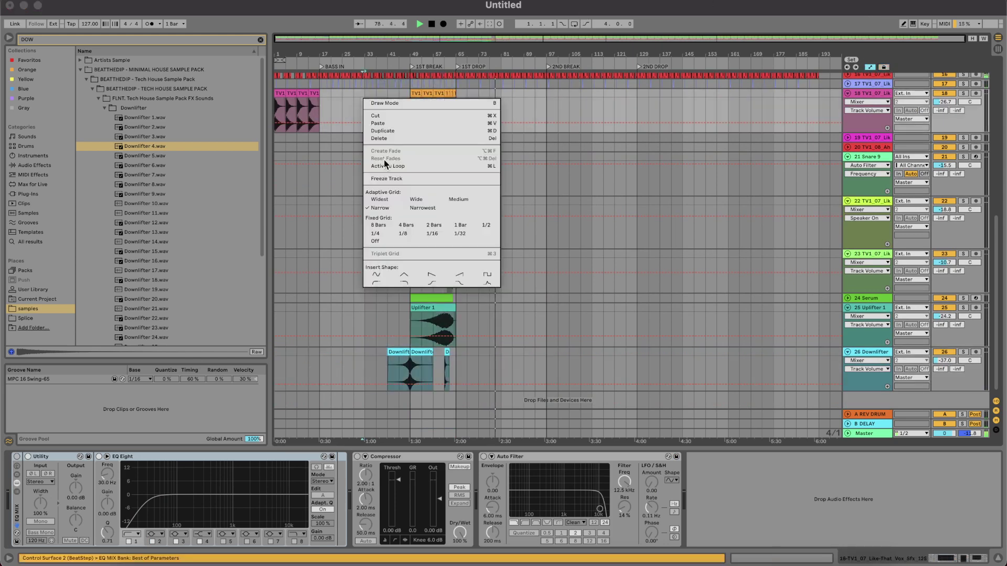
pyautogui.click(425, 200)
# Step: Copy the clips on tracks 18 to 26 between bars 33 and 65 and paste them at bar 97, the second break
pyautogui.moveTo(364, 93); pyautogui.dragTo(457, 383)
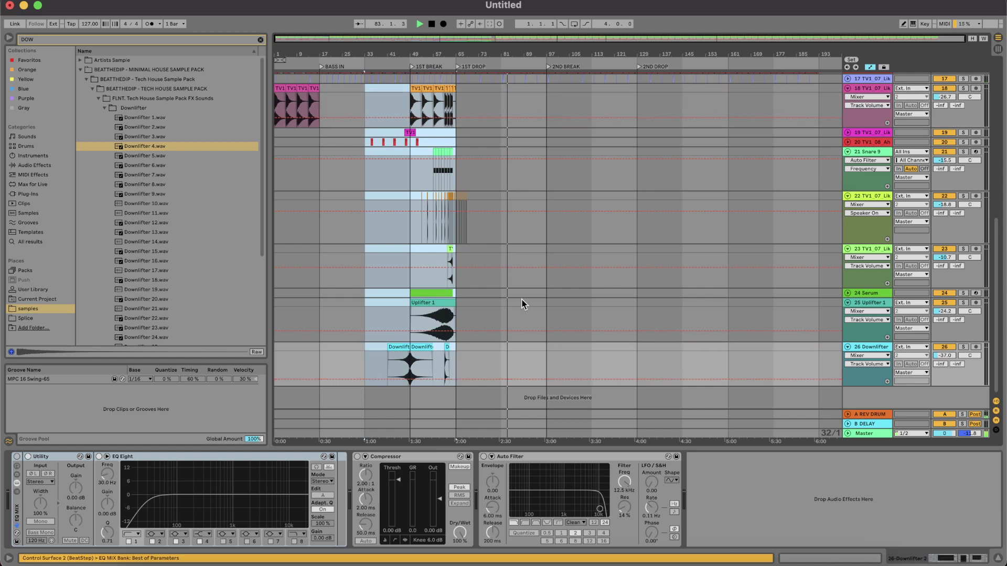
pyautogui.scroll(10, 580, 228)
pyautogui.scroll(-10, 565, 172)
pyautogui.scroll(1, 557, 108)
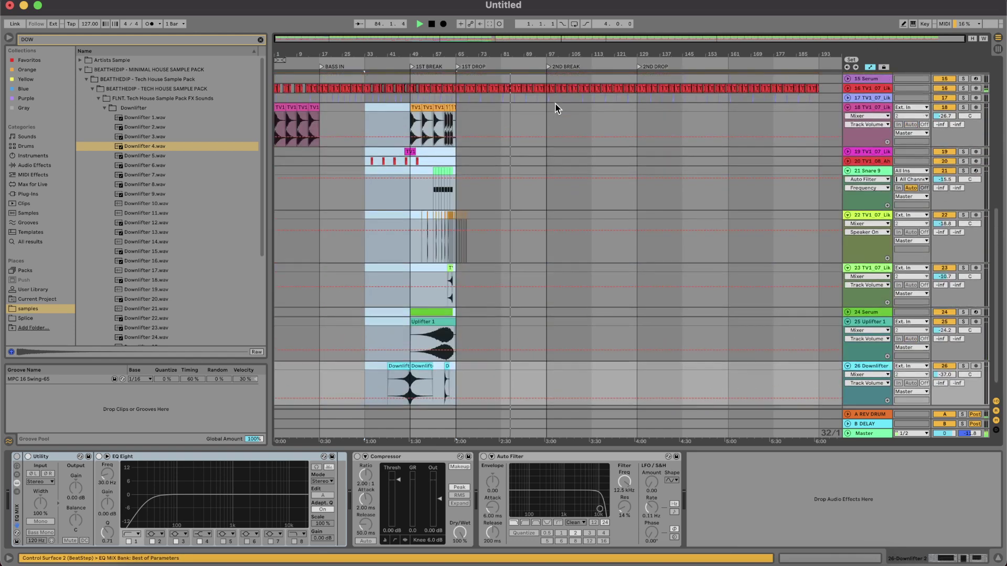
pyautogui.click(546, 106)
pyautogui.hotkey('ctrl', 'v')
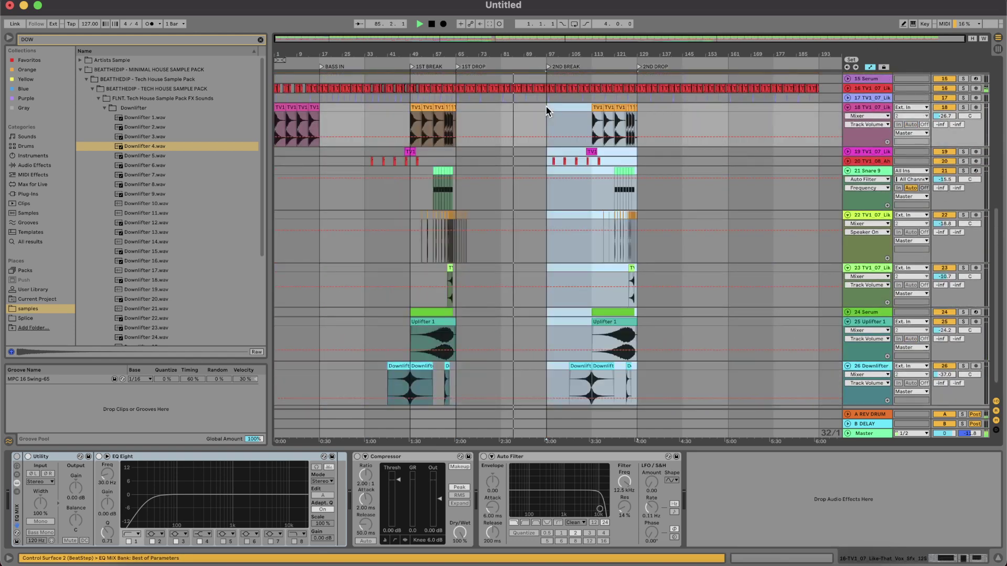
pyautogui.click(597, 367)
pyautogui.keyDown('shift'); pyautogui.click(581, 366); pyautogui.keyUp('shift')
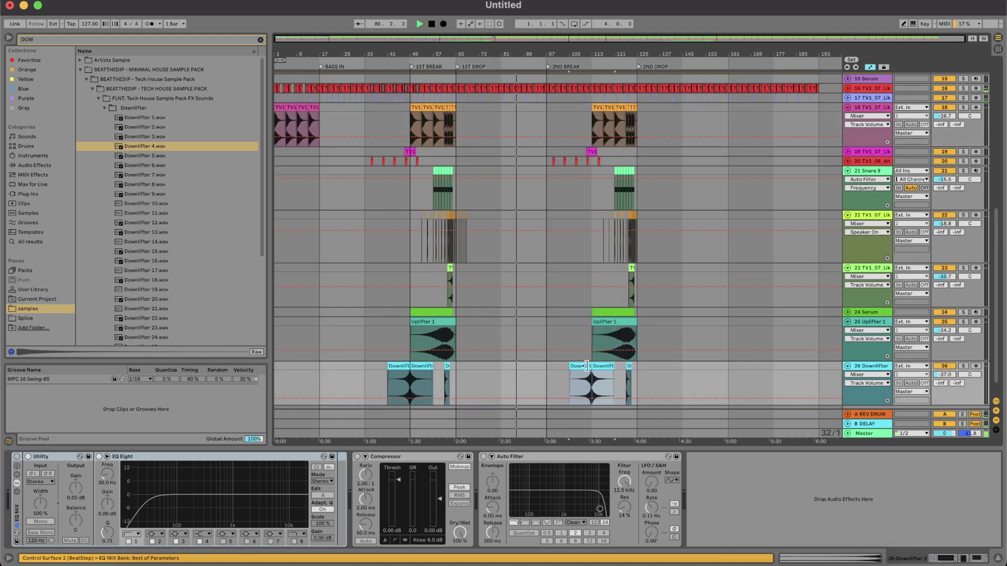
# Step: Duplicate the four-bar kick clip before bar 97 four times, extending the kick to bar 113
pyautogui.scroll(3, 593, 366)
pyautogui.scroll(12, 593, 369)
pyautogui.click(539, 87)
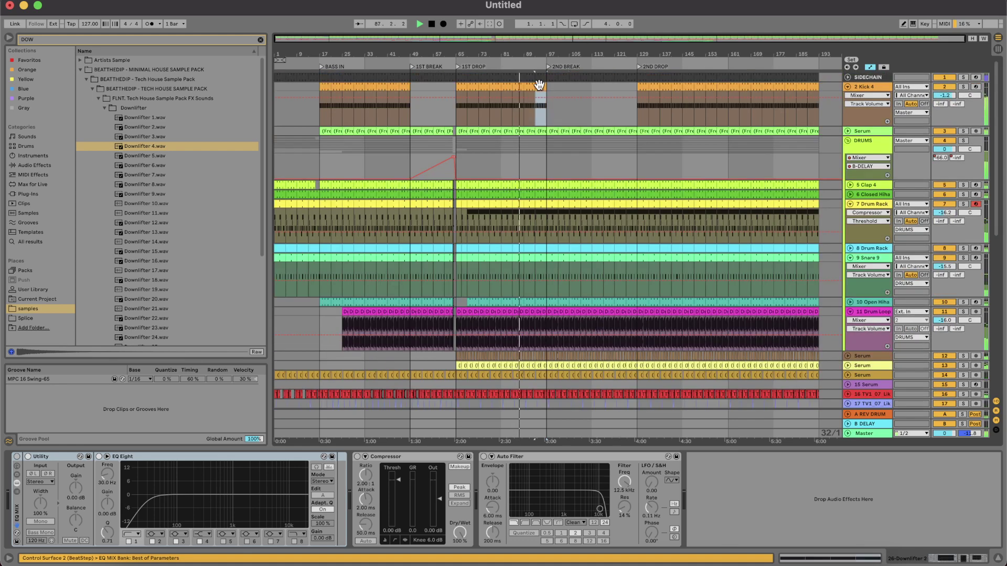
pyautogui.hotkey('ctrl', 'd')
pyautogui.hotkey('ctrl', 'd')
pyautogui.hotkey('ctrl', 'd')
pyautogui.hotkey('ctrl', 'd')
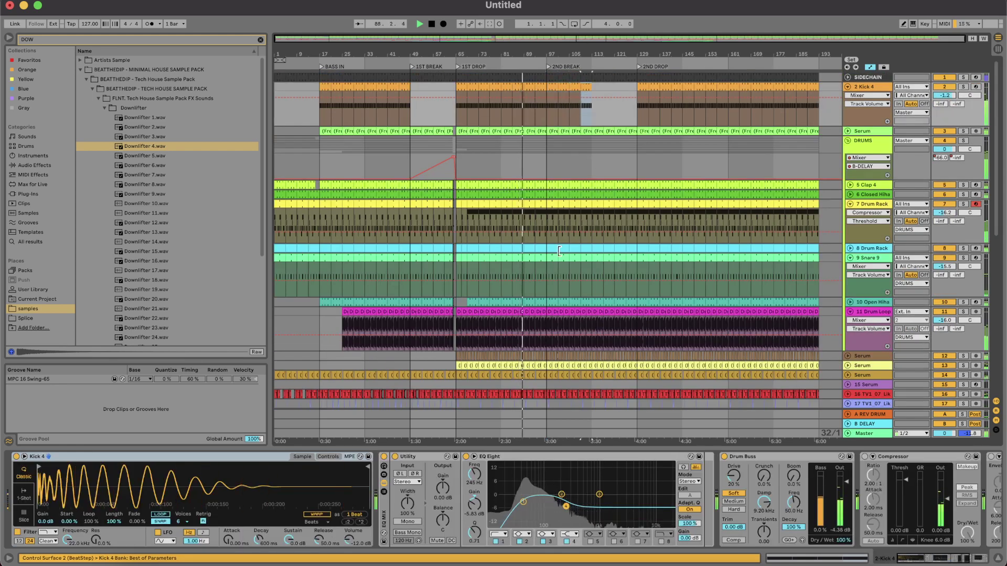
# Step: Lock the automation envelopes and delete the DRUMS group's clips between bars 97 and 113
pyautogui.click(595, 143)
pyautogui.moveTo(595, 145); pyautogui.dragTo(515, 148)
pyautogui.scroll(3, 591, 147)
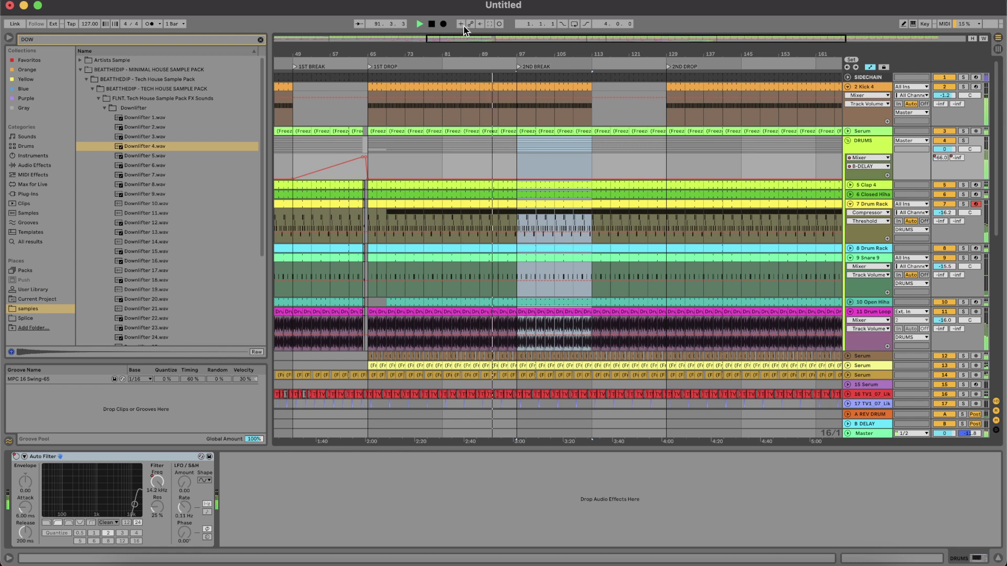
pyautogui.click(883, 68)
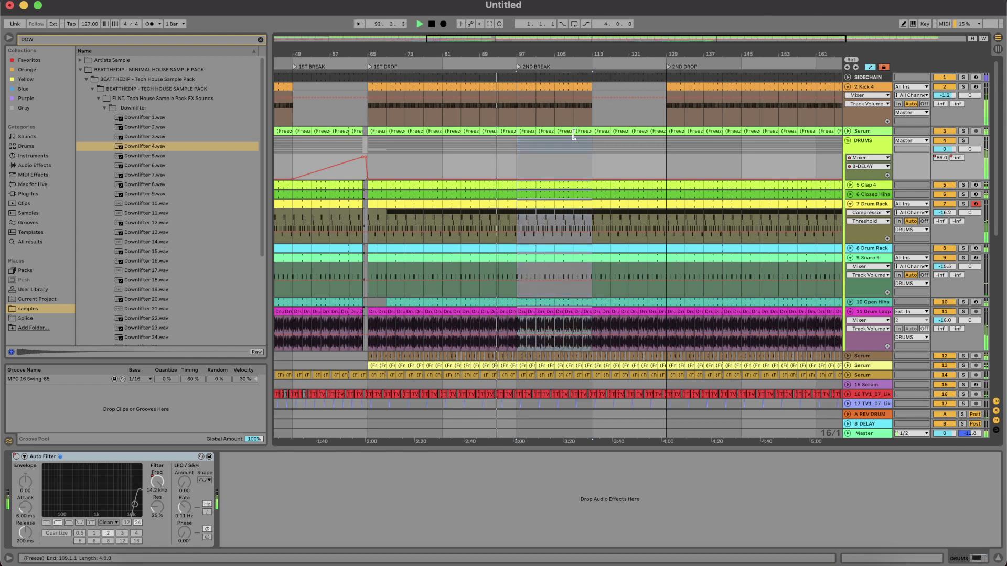
pyautogui.moveTo(590, 146); pyautogui.dragTo(519, 146)
pyautogui.press('Delete')
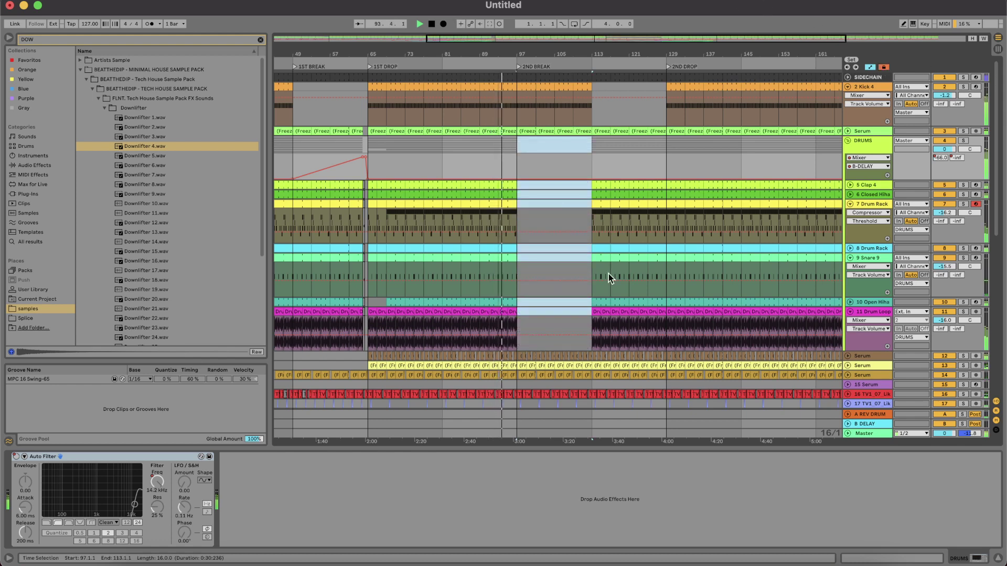
# Step: Copy the reversed Downlifter 4 clip from bar 105 to bars 89 to 97, leading into the second break
pyautogui.scroll(-5, 560, 245)
pyautogui.scroll(5, 560, 246)
pyautogui.scroll(-7, 592, 75)
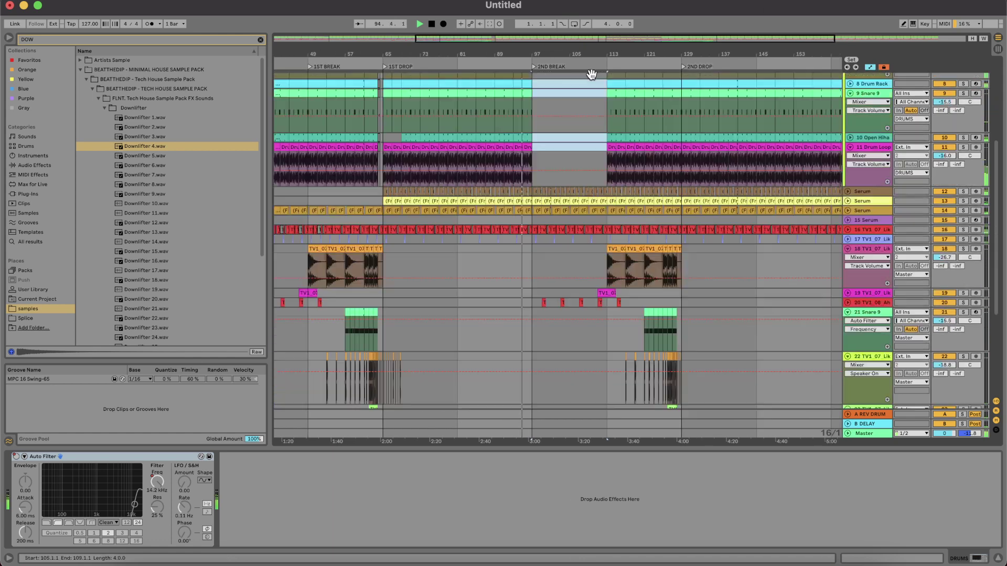
pyautogui.scroll(-5, 600, 369)
pyautogui.moveTo(596, 346); pyautogui.dragTo(516, 348)
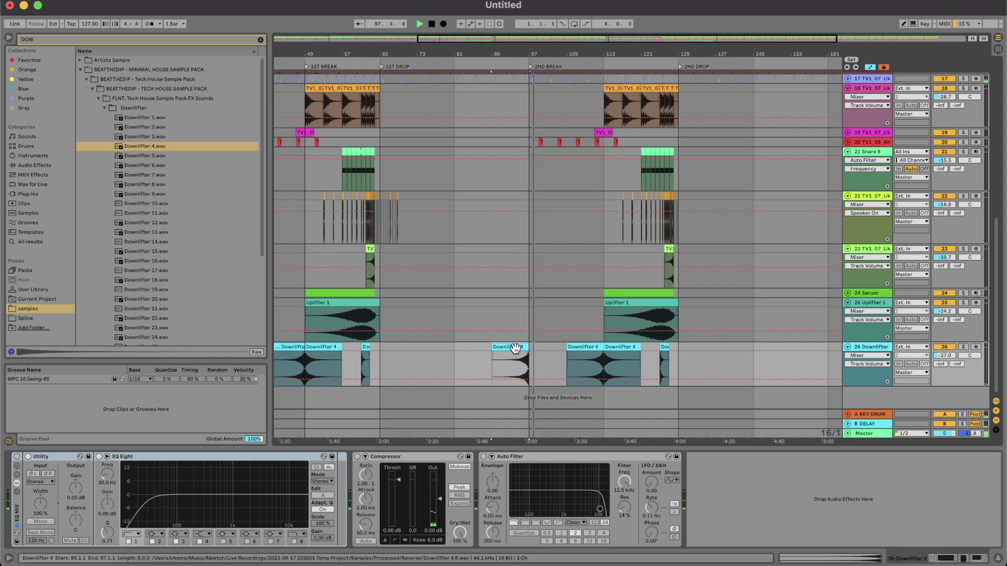
pyautogui.scroll(3, 482, 200)
pyautogui.scroll(4, 539, 181)
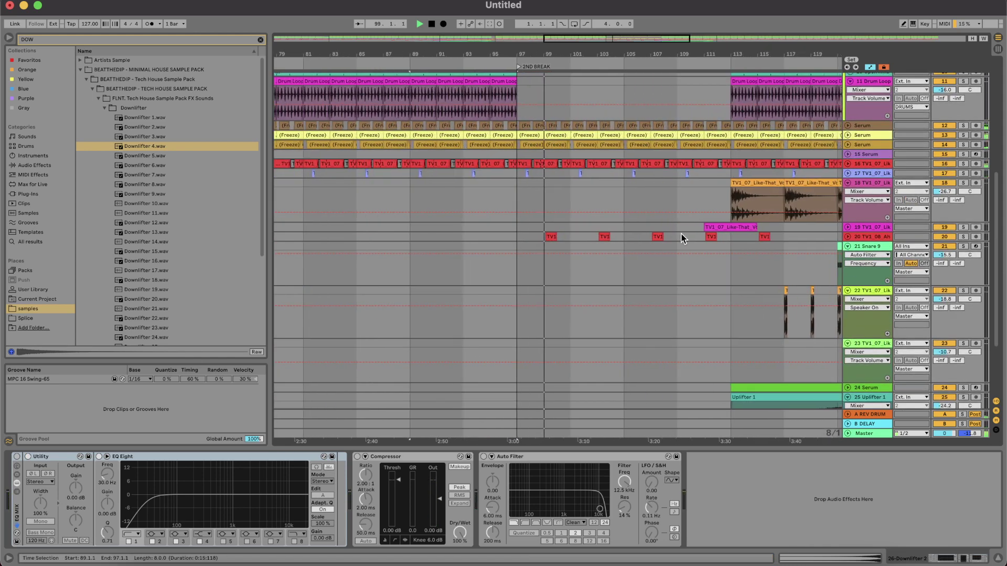
pyautogui.scroll(5, 682, 231)
pyautogui.scroll(-4, 664, 226)
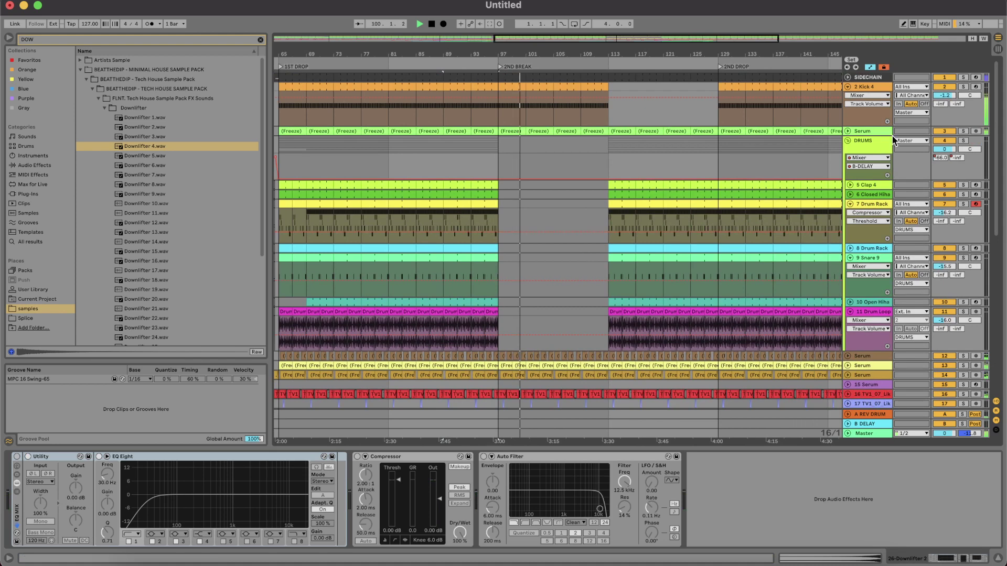
pyautogui.click(879, 145)
pyautogui.scroll(-5, 589, 184)
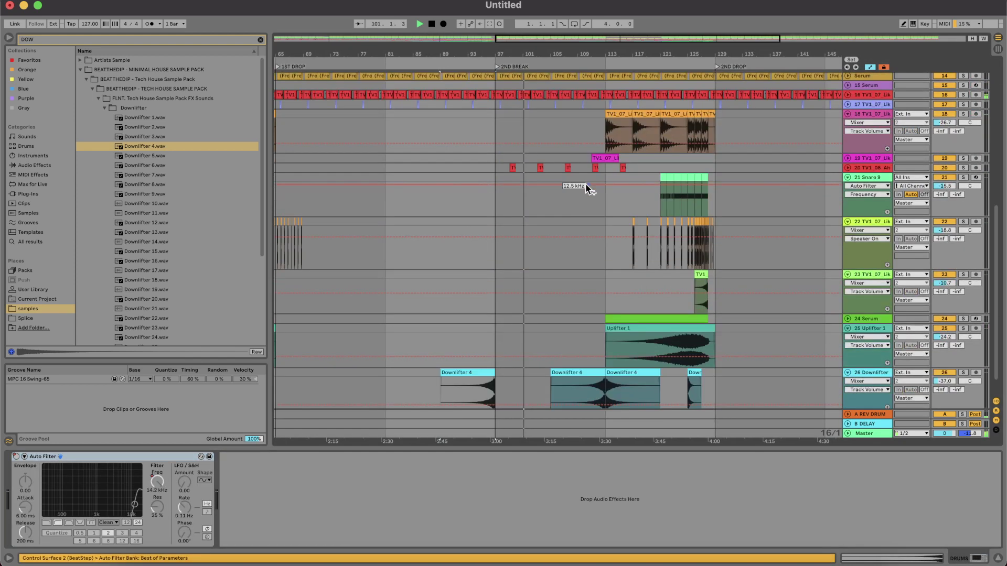
pyautogui.scroll(2, 577, 185)
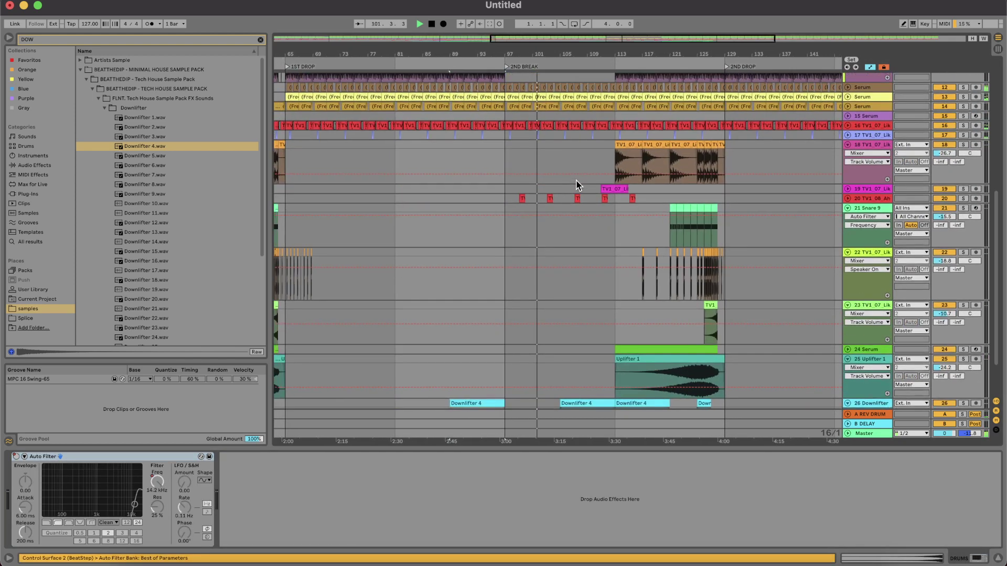
pyautogui.press('super+v')
pyautogui.moveTo(574, 144); pyautogui.dragTo(576, 145)
pyautogui.press('super+z')
# Step: Copy the first three four-bar vocal FX clips on track 18 from bar 113 to bar 97
pyautogui.click(625, 144)
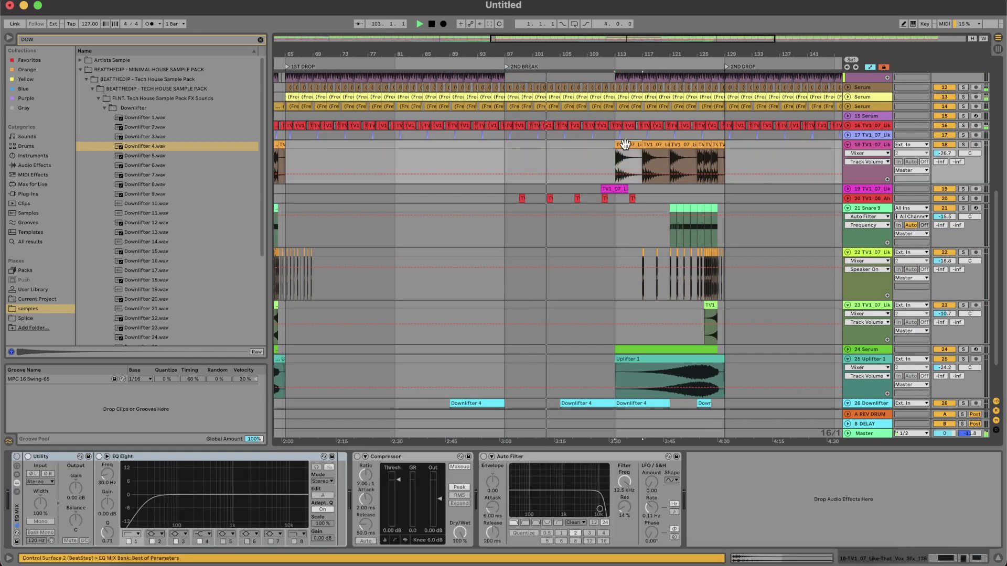
pyautogui.keyDown('shift'); pyautogui.click(680, 143); pyautogui.keyUp('shift')
pyautogui.moveTo(681, 143); pyautogui.dragTo(582, 151)
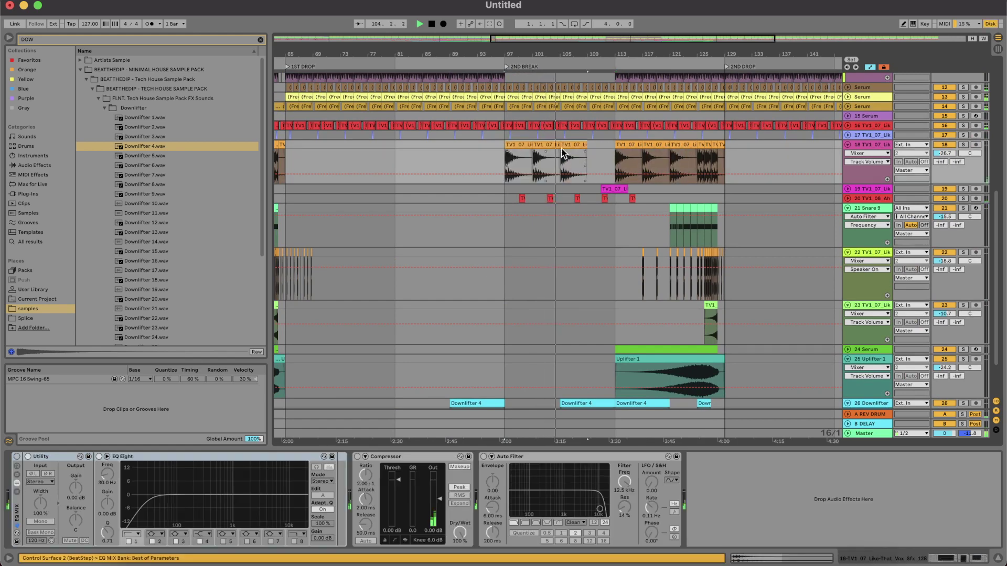
# Step: Delete the track 18 vocal FX copies at bars 97 and 101, and duplicate the bar 105 clip to bar 109
pyautogui.click(518, 154)
pyautogui.click(518, 145)
pyautogui.press('Delete')
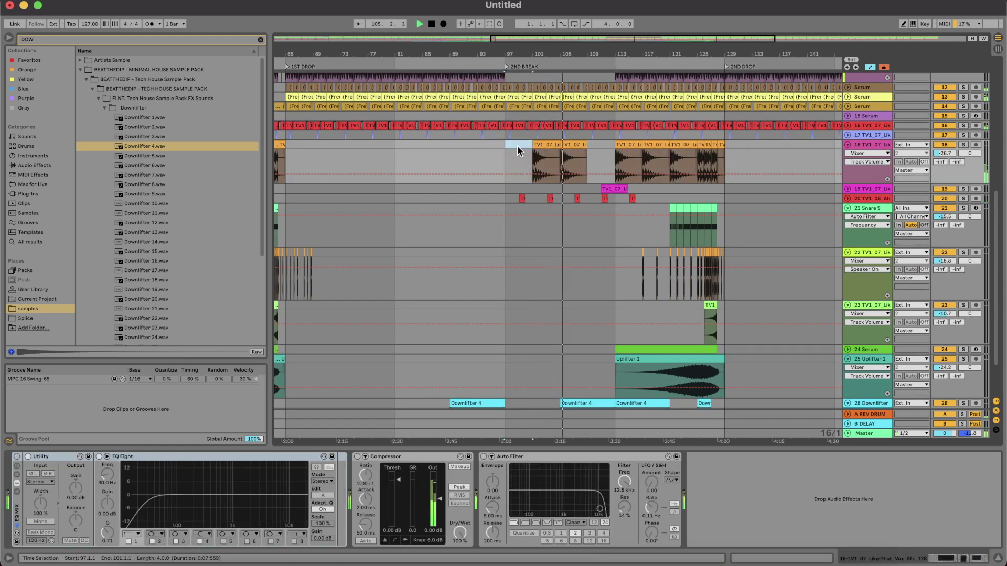
pyautogui.click(540, 147)
pyautogui.press('Delete')
pyautogui.click(571, 143)
pyautogui.press('super+d')
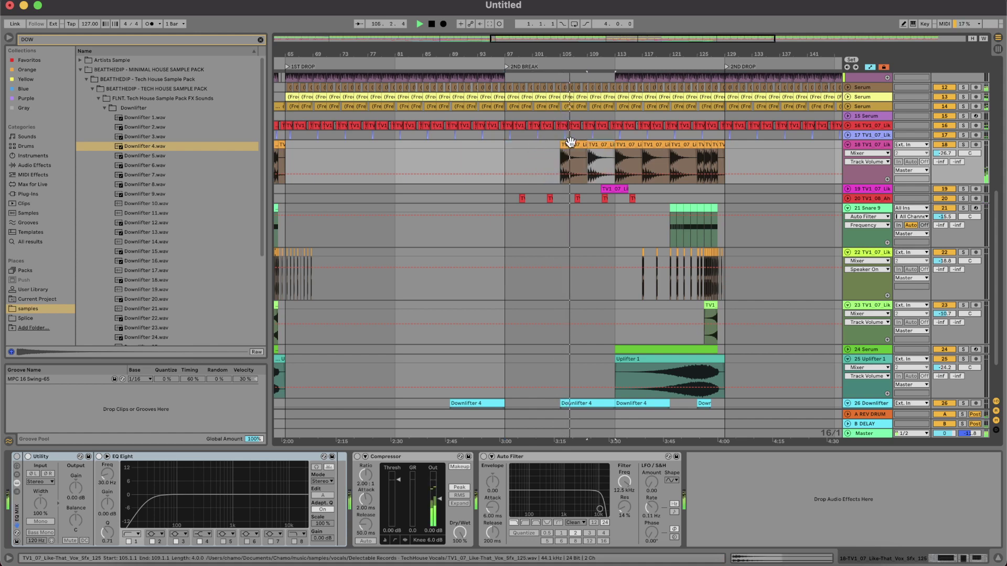
# Step: Delete the open hi-hat and drum loop clips on tracks 10 and 11 between bars 113 and 121
pyautogui.scroll(10, 616, 173)
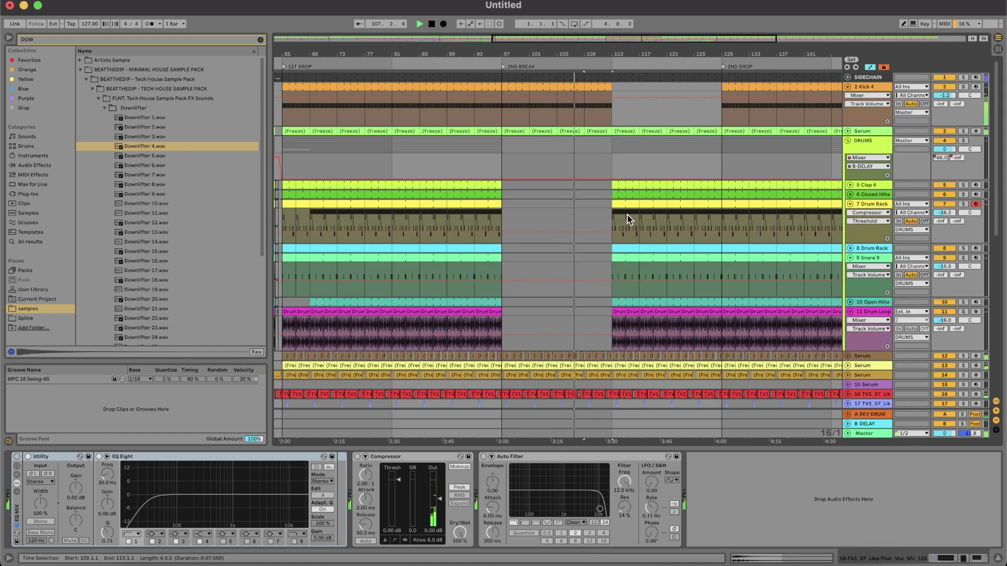
pyautogui.hscroll(2, 628, 215)
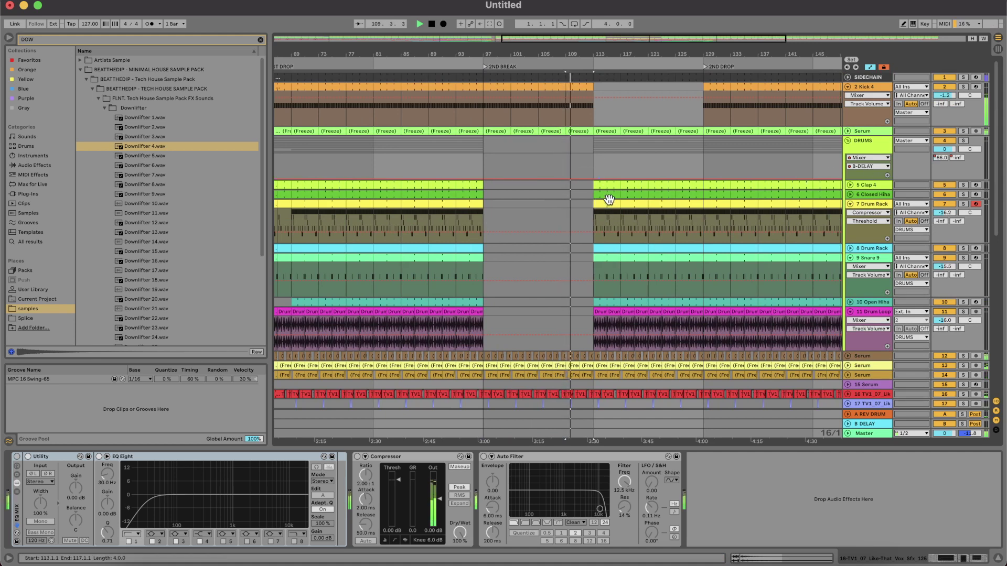
pyautogui.click(600, 248)
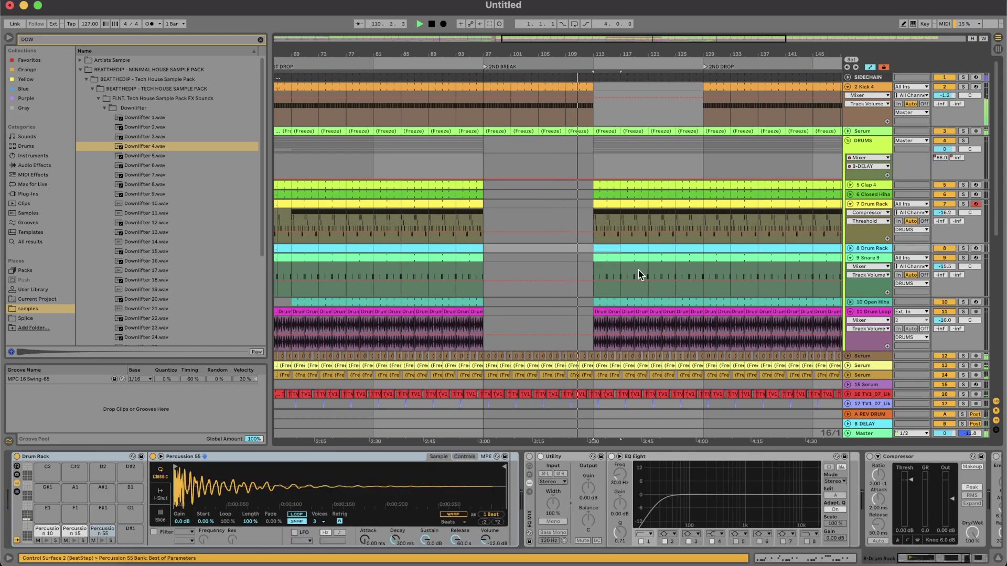
pyautogui.click(638, 303)
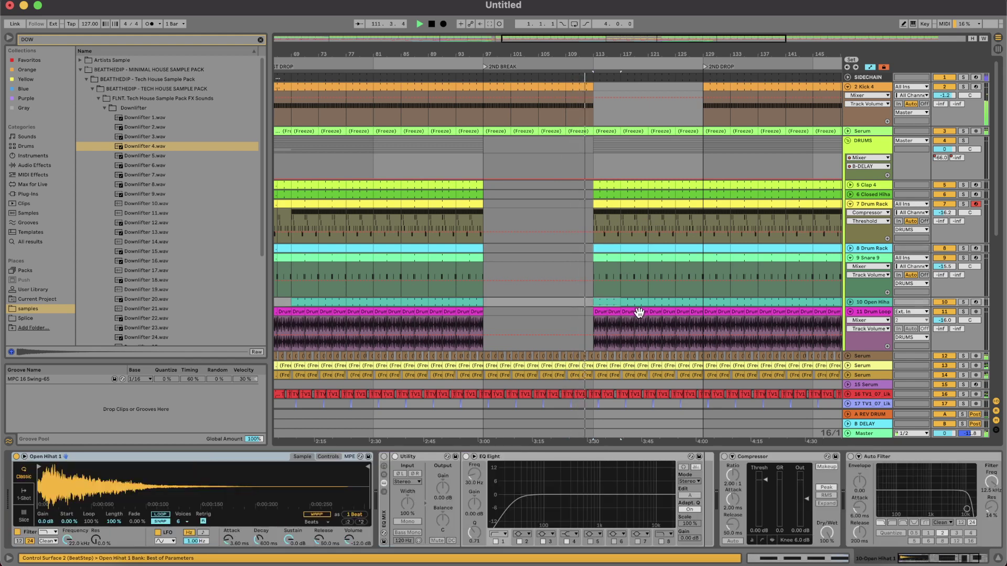
pyautogui.keyDown('shift'); pyautogui.click(639, 313); pyautogui.keyUp('shift')
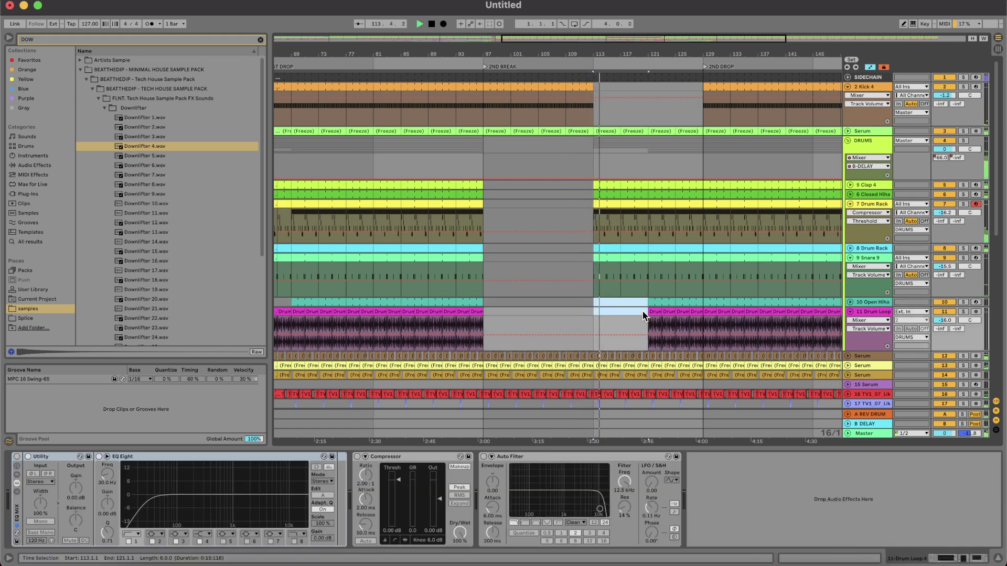
# Step: Fold the unfolded vocal, snare, uplifter and downlifter tracks 18, 21, 22, 23, 25 and 26
pyautogui.scroll(-10, 643, 316)
pyautogui.scroll(-5, 643, 315)
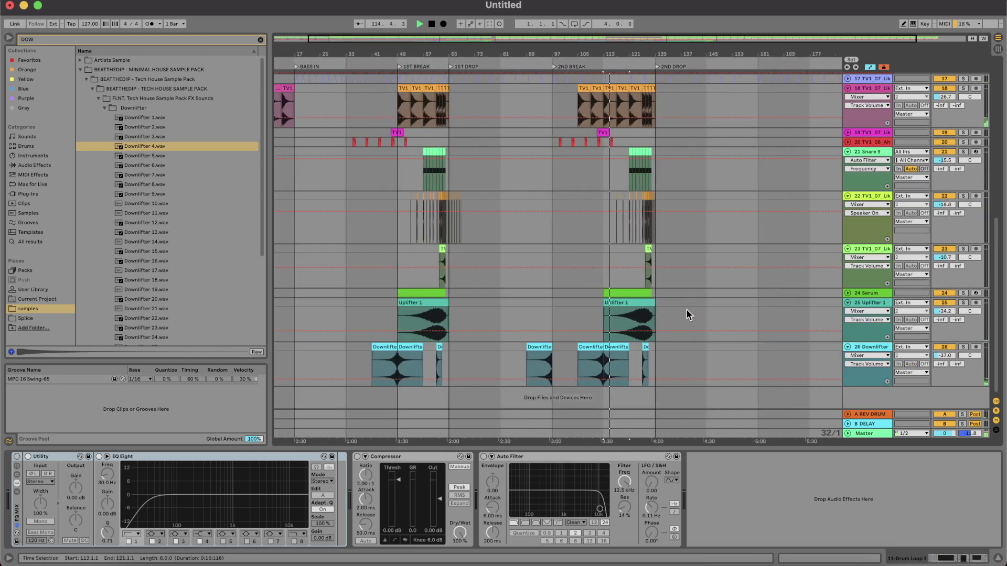
pyautogui.scroll(5, 687, 311)
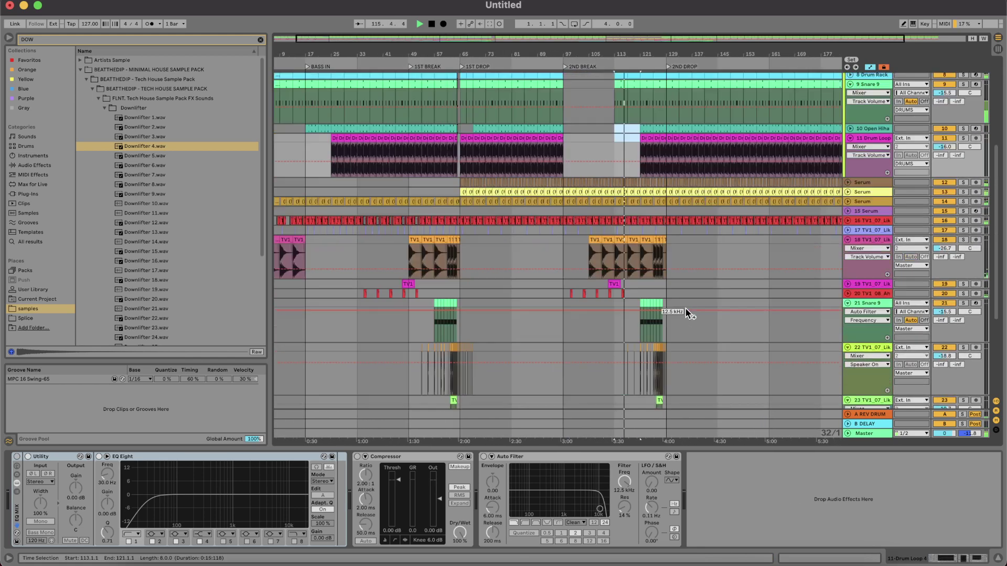
pyautogui.scroll(3, 687, 313)
pyautogui.hscroll(4, 765, 275)
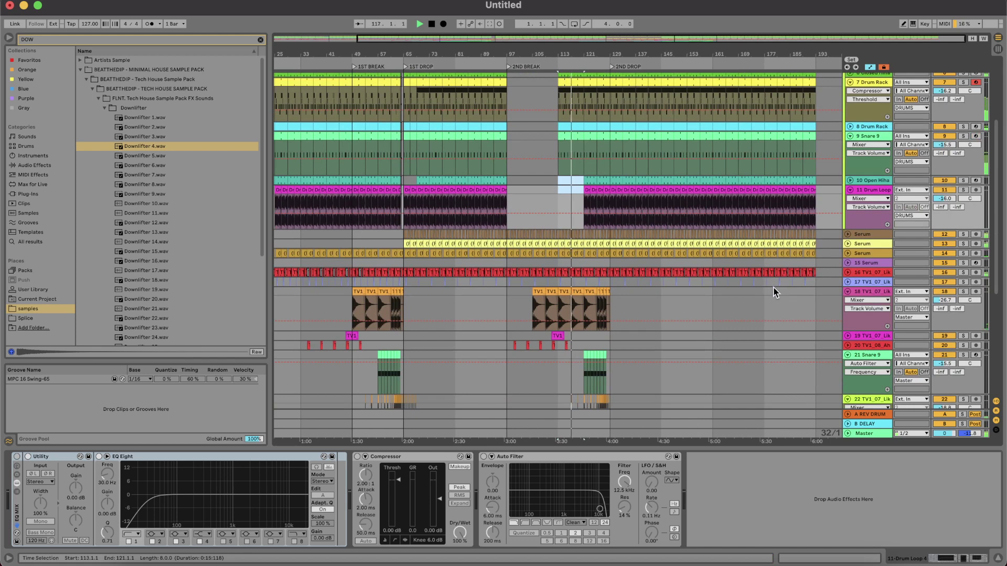
pyautogui.scroll(-3, 756, 286)
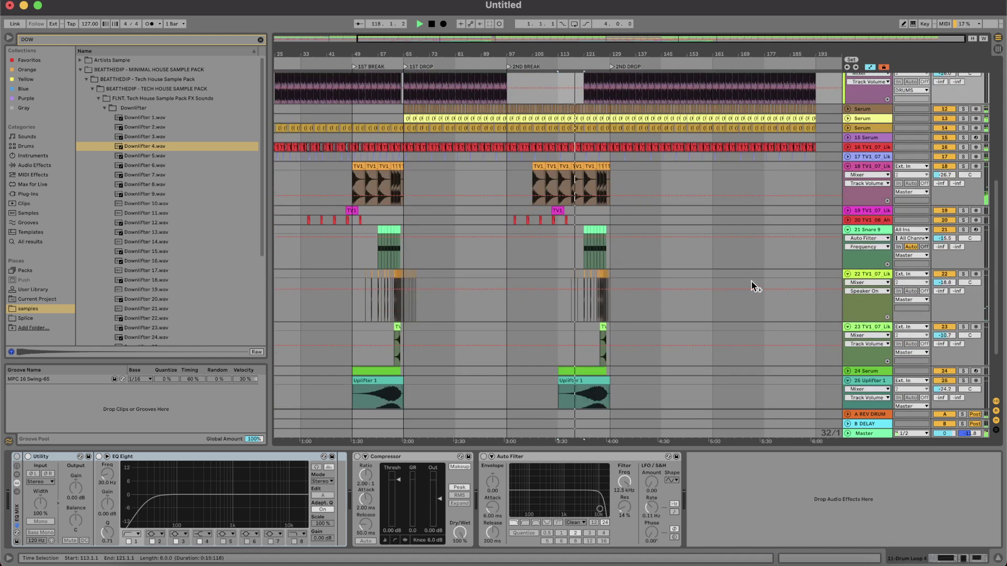
pyautogui.click(847, 273)
pyautogui.click(847, 229)
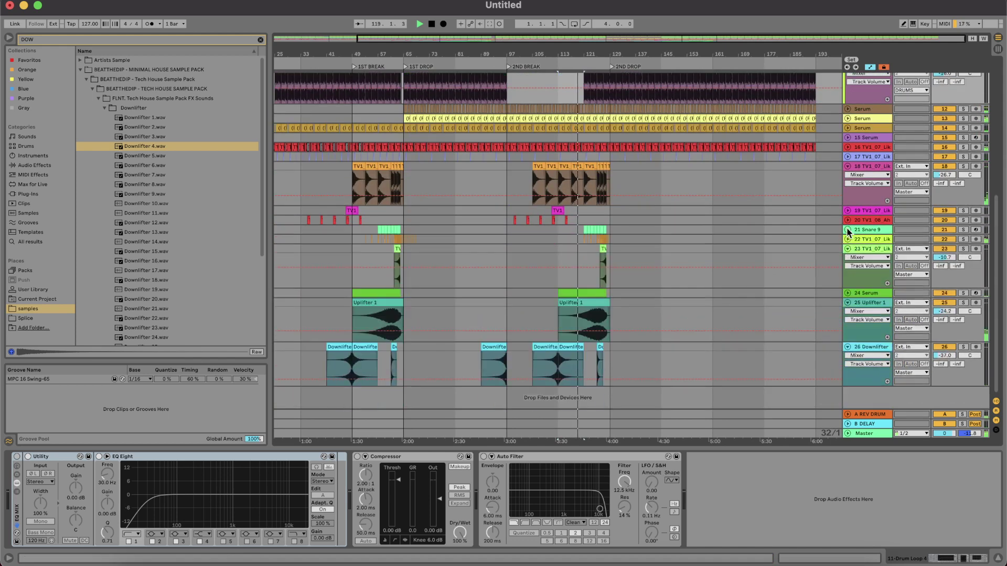
pyautogui.click(848, 249)
pyautogui.click(846, 267)
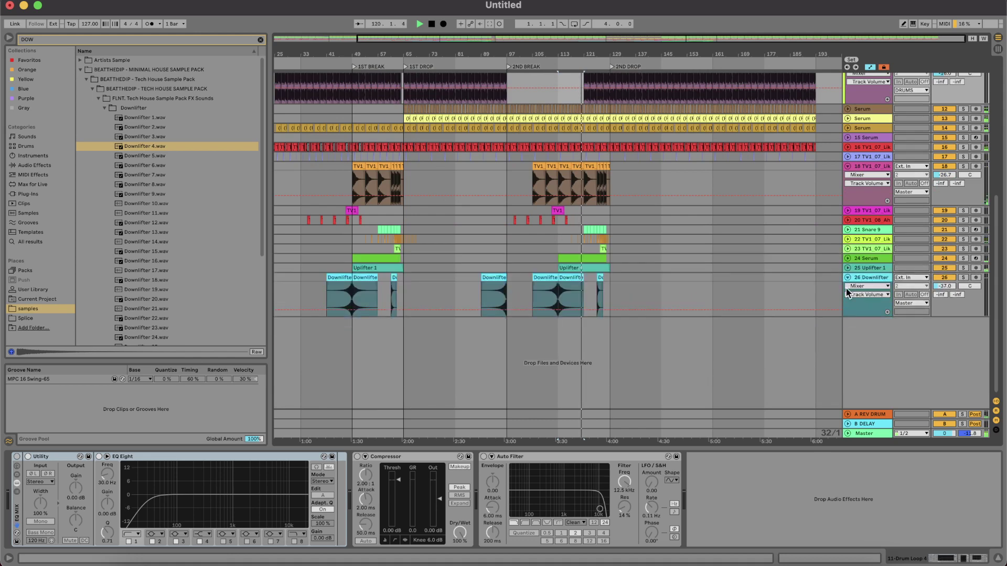
pyautogui.click(848, 278)
pyautogui.scroll(2, 850, 273)
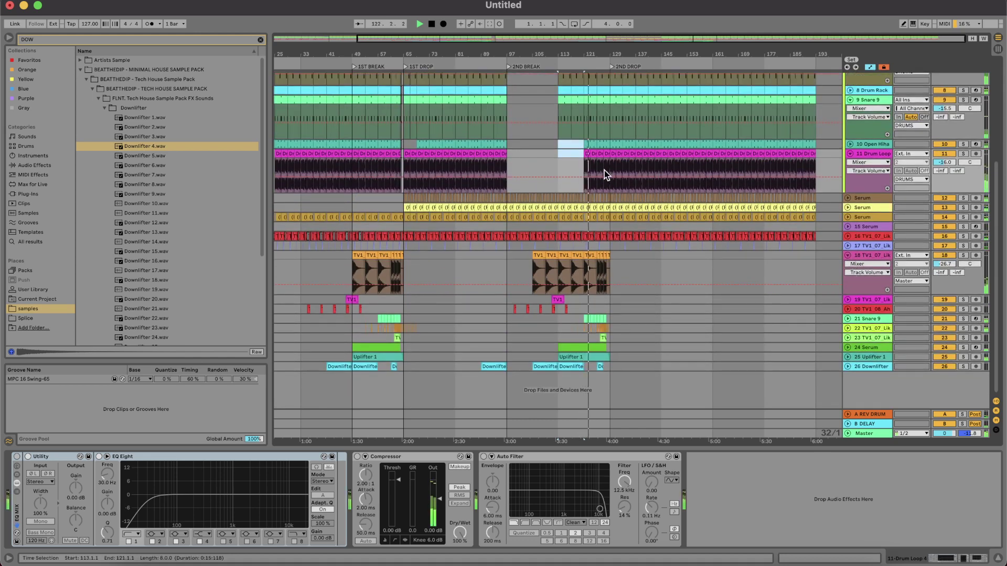
pyautogui.click(847, 256)
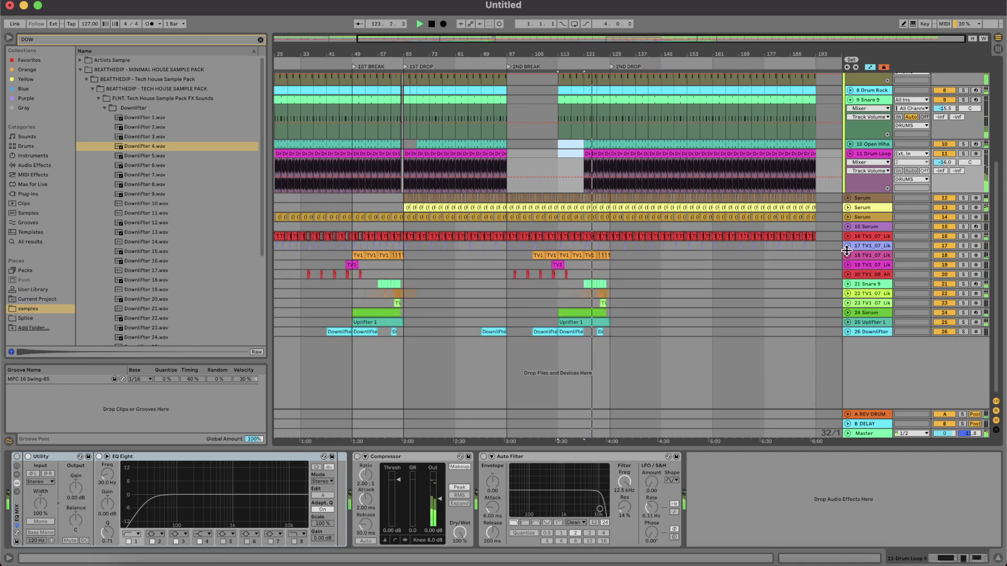
# Step: Delete the DRUMS group's clips in bar 128, the last bar before the second drop
pyautogui.scroll(5, 618, 255)
pyautogui.scroll(3, 552, 266)
pyautogui.scroll(5, 552, 266)
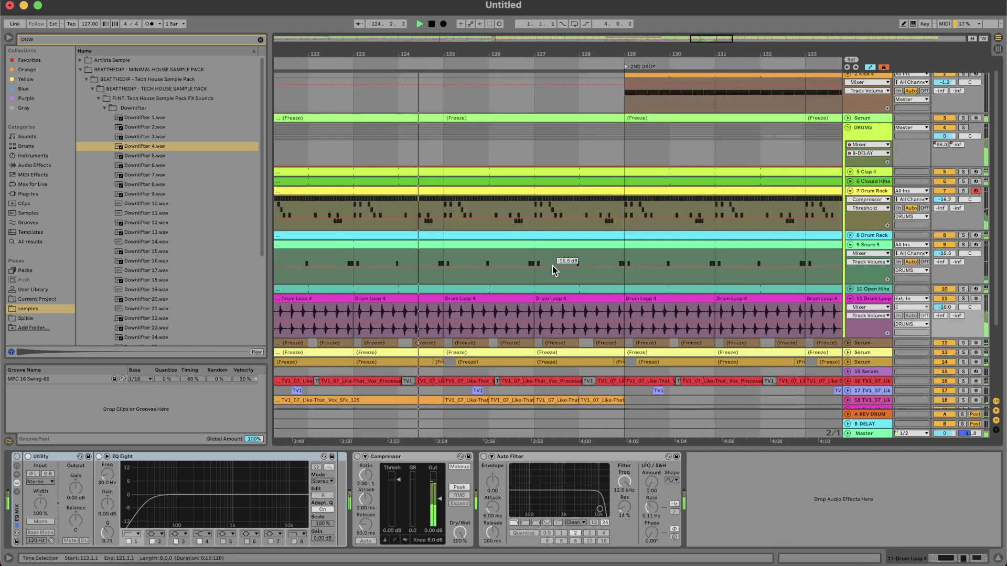
pyautogui.moveTo(626, 140); pyautogui.dragTo(652, 146)
pyautogui.scroll(3, 586, 147)
pyautogui.press('Delete')
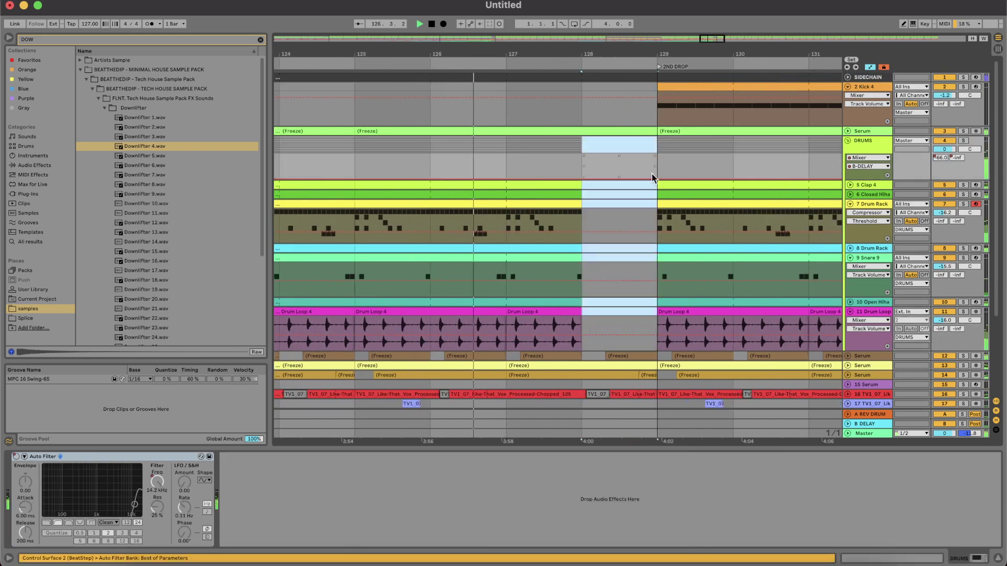
# Step: Delete the Serum and chopped vocal material on tracks 3 to 16 in the last bar before the second drop
pyautogui.scroll(-3, 660, 221)
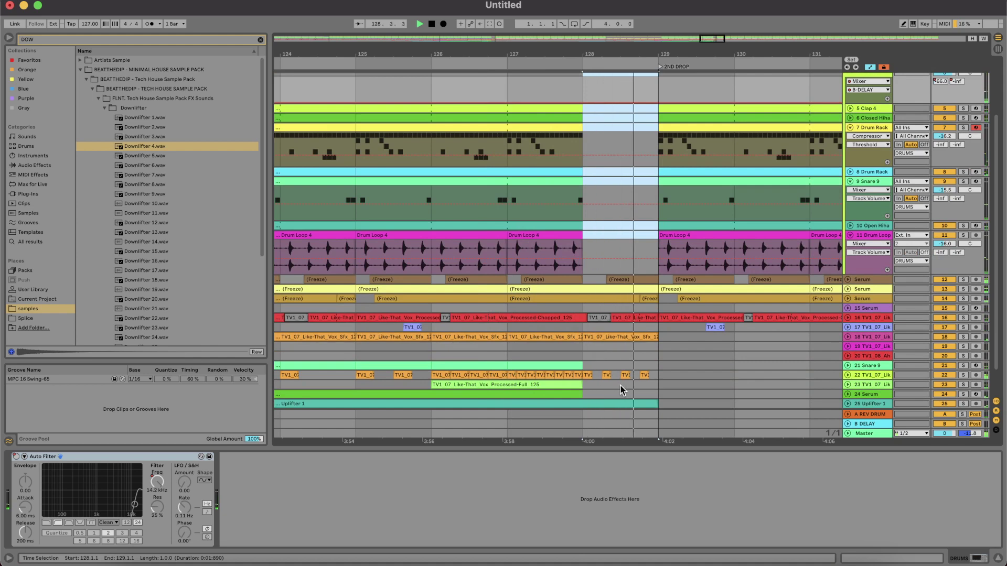
pyautogui.scroll(-5, 620, 385)
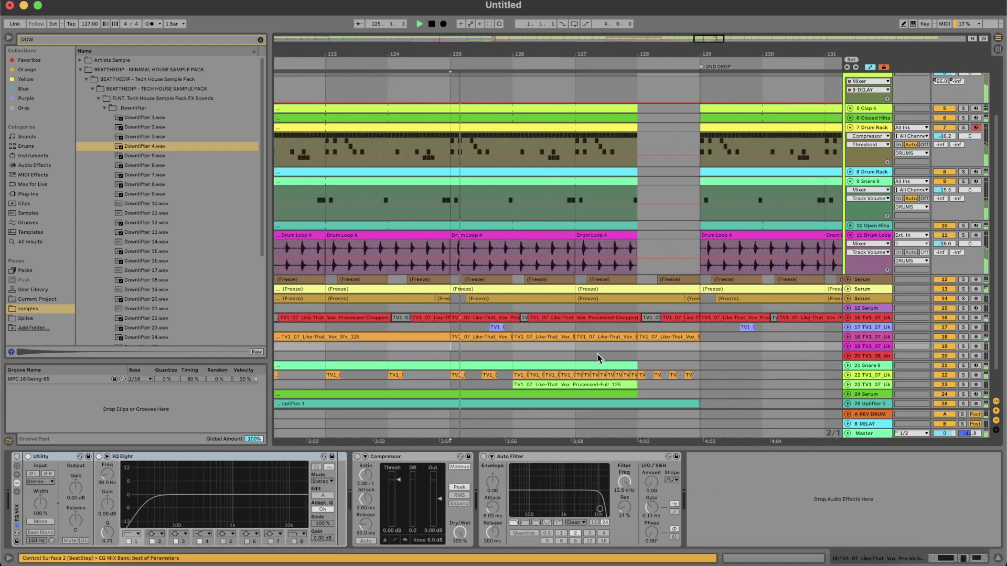
pyautogui.scroll(5, 703, 99)
pyautogui.scroll(1, 702, 87)
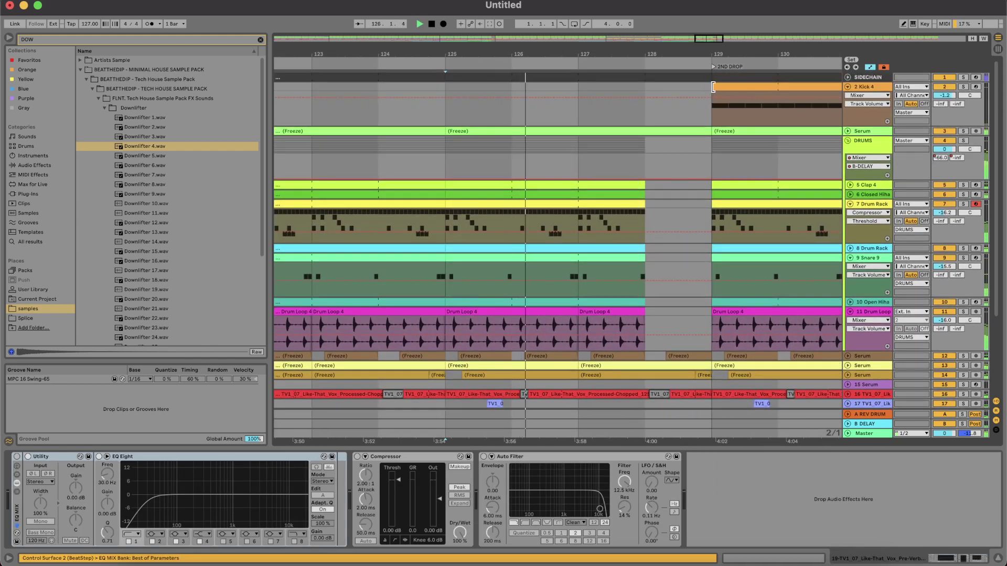
pyautogui.click(699, 111)
pyautogui.moveTo(711, 132); pyautogui.dragTo(647, 387)
pyautogui.press('Delete')
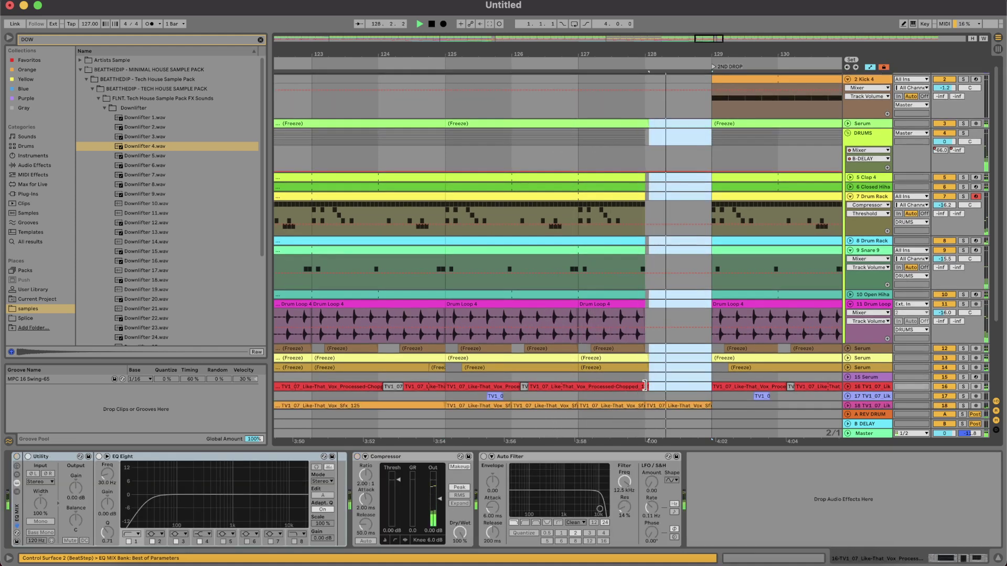
# Step: Delete the vocal hits on track 22 at beats 2 and 4 of bar 128
pyautogui.click(307, 379)
pyautogui.scroll(-5, 682, 326)
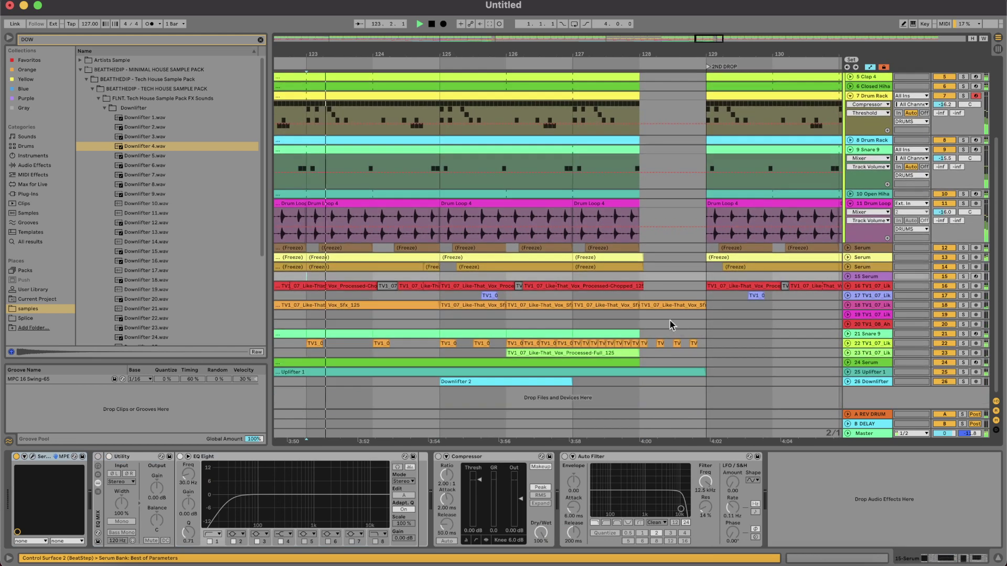
pyautogui.moveTo(657, 343); pyautogui.dragTo(691, 344)
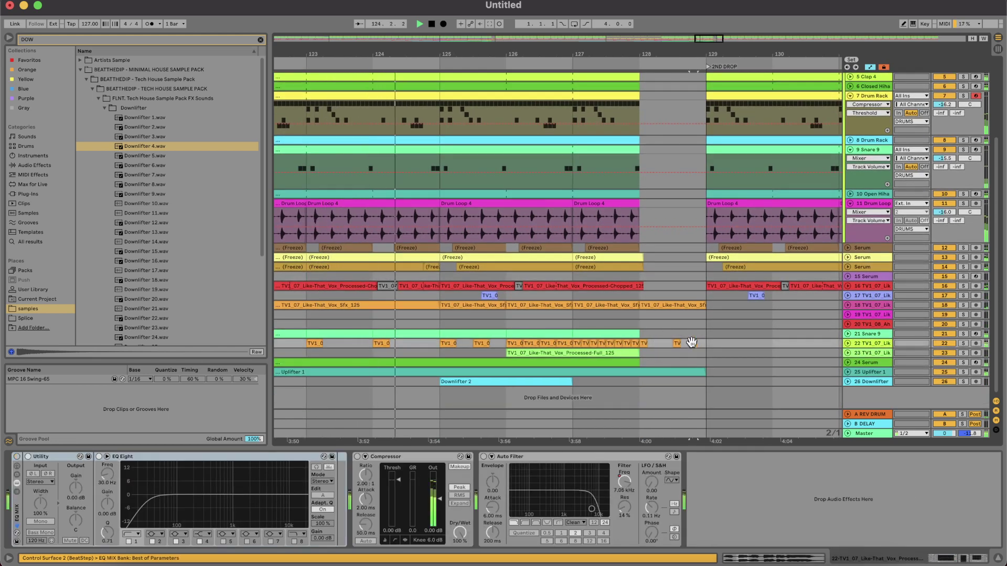
pyautogui.press('-')
pyautogui.press('-')
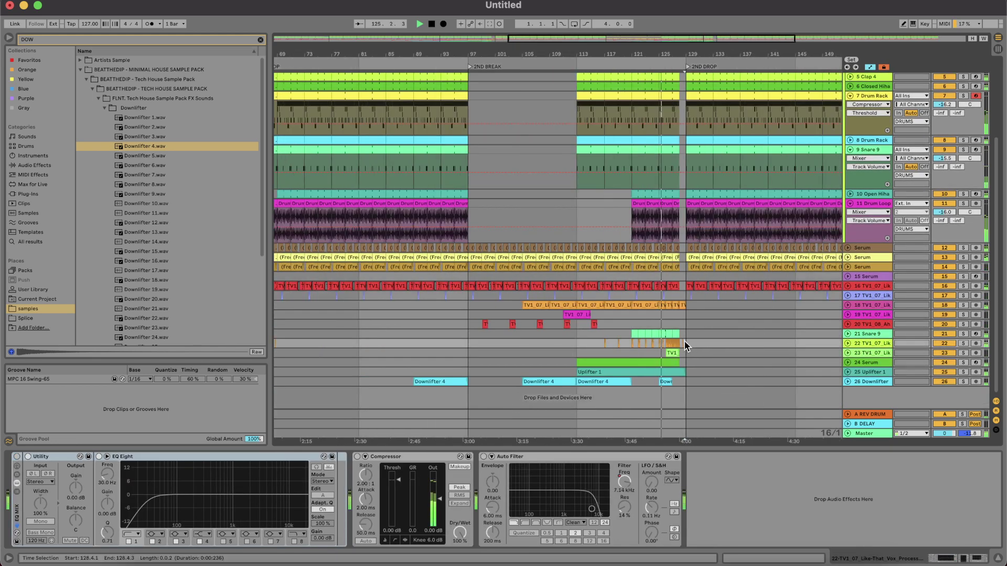
# Step: Duplicate the vocal hits in bar 128 of track 22 into bars 129 and 130 of the second drop
pyautogui.press('+')
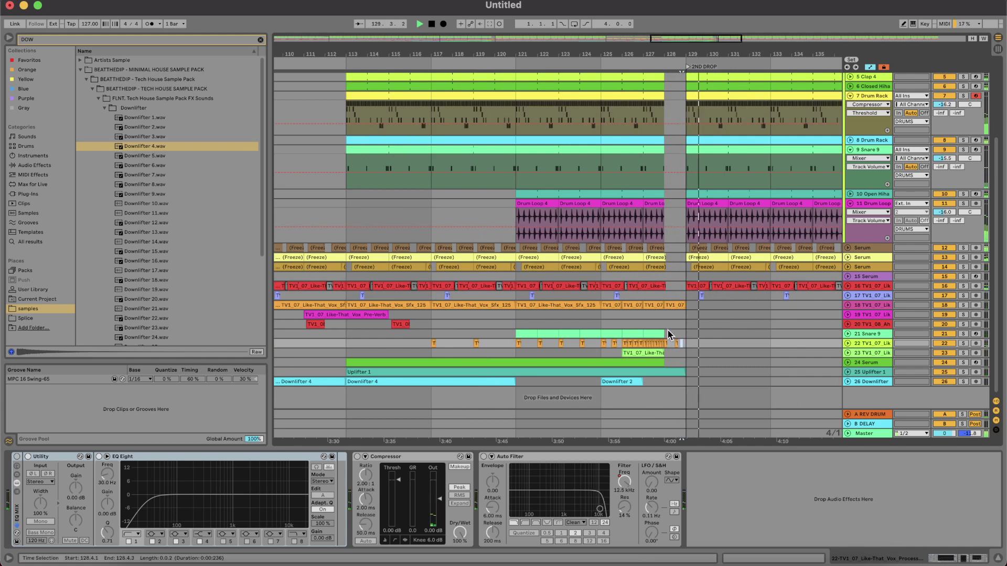
pyautogui.scroll(3, 668, 336)
pyautogui.click(529, 361)
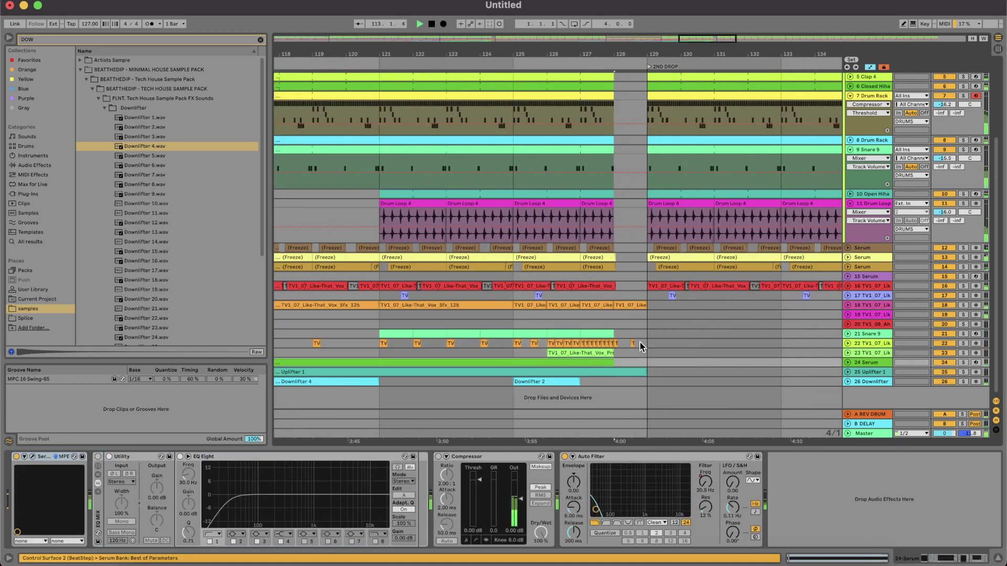
pyautogui.scroll(2, 659, 344)
pyautogui.click(601, 344)
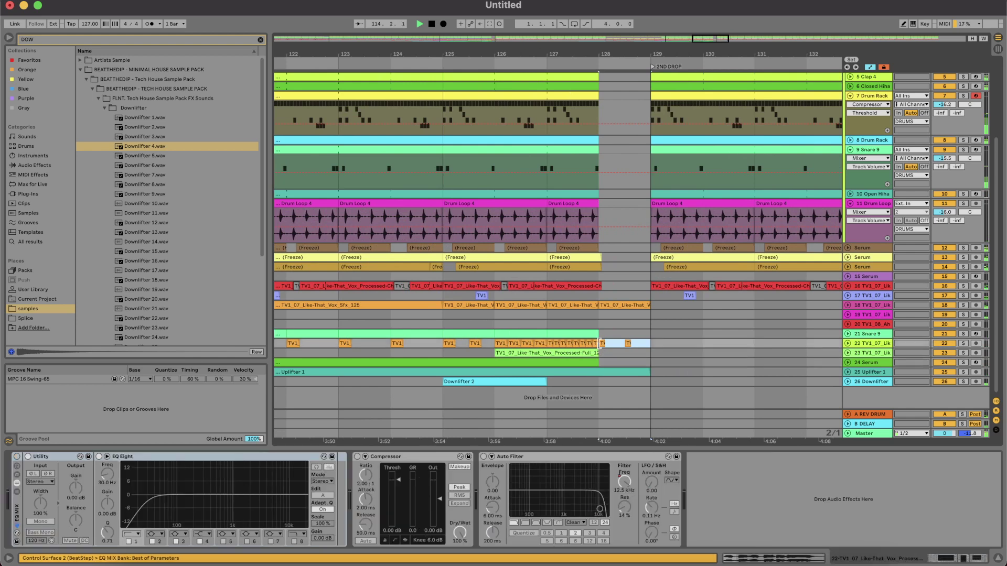
pyautogui.click(570, 384)
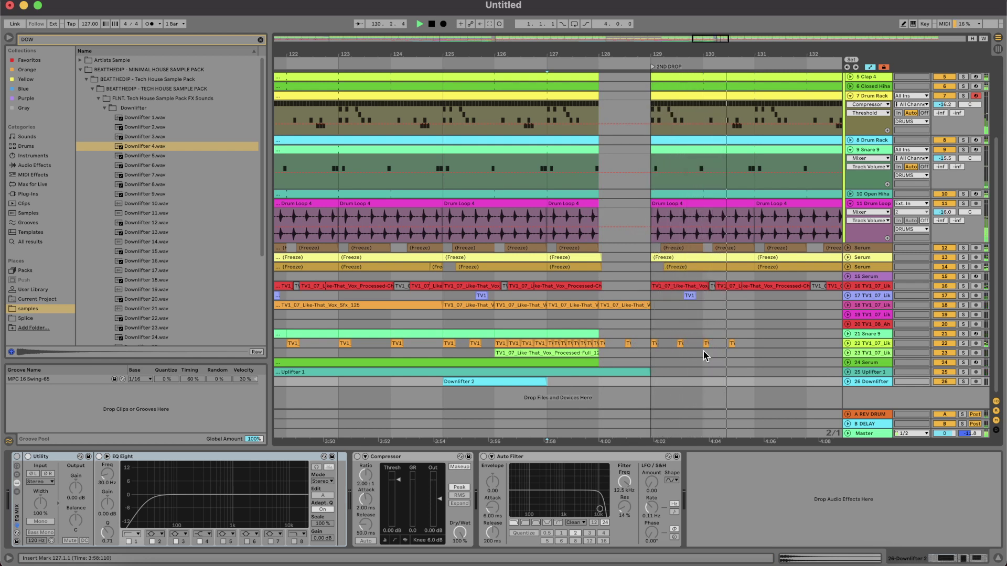
# Step: Repeat the two-bar vocal hit pattern from bars 129 and 130 on track 22 through bar 136
pyautogui.moveTo(754, 343); pyautogui.dragTo(652, 344)
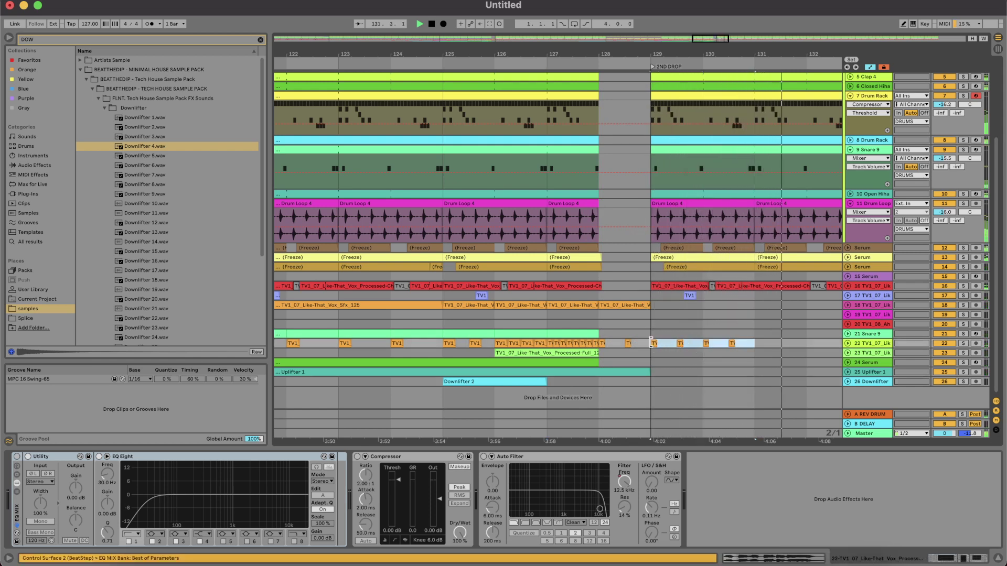
pyautogui.press('super+d')
pyautogui.scroll(-5, 651, 343)
pyautogui.press('super+d')
pyautogui.press('super+d')
pyautogui.press('super+d')
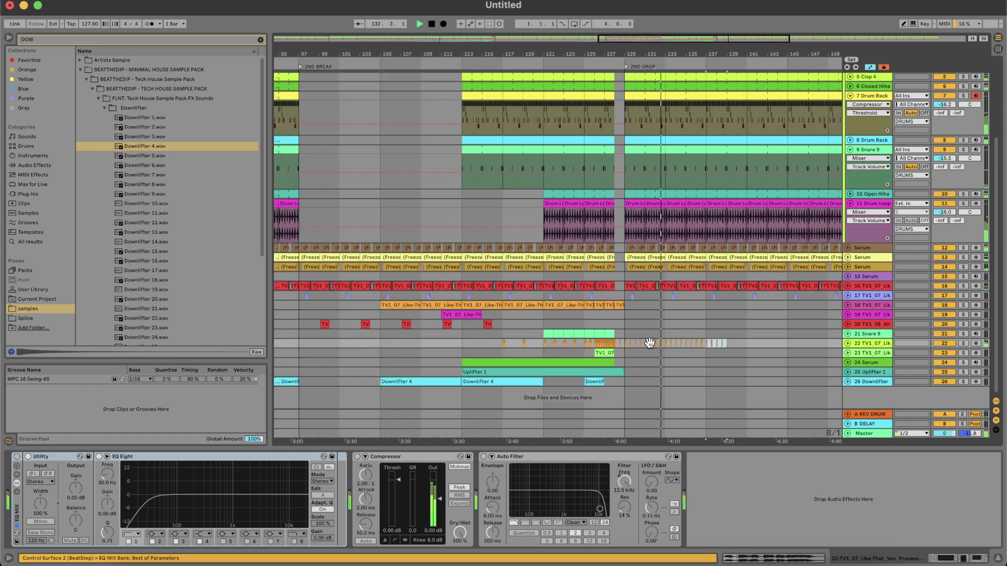
pyautogui.press('super+z')
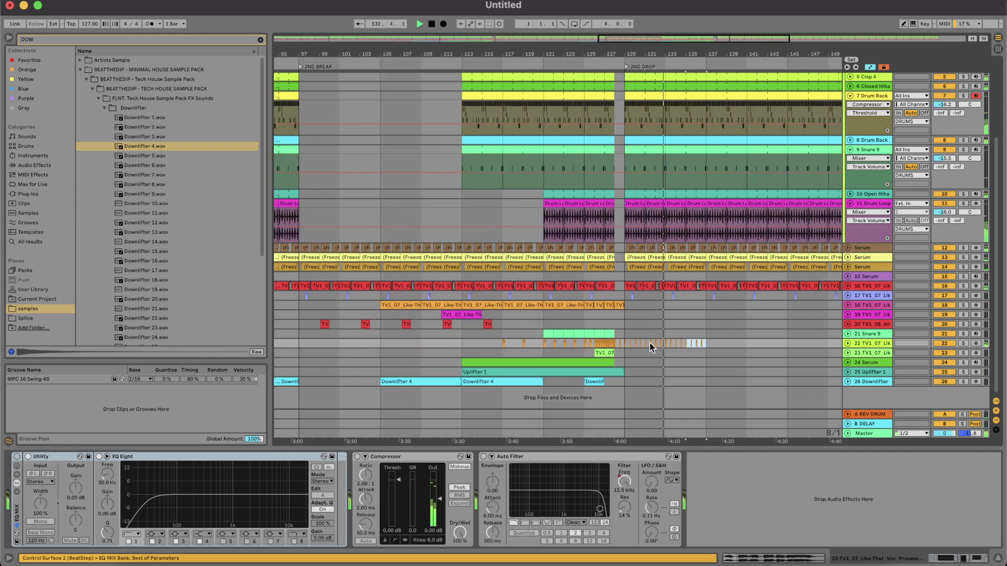
# Step: Unfold vocal track 22 and play the transition into the second drop from bar 127
pyautogui.click(846, 343)
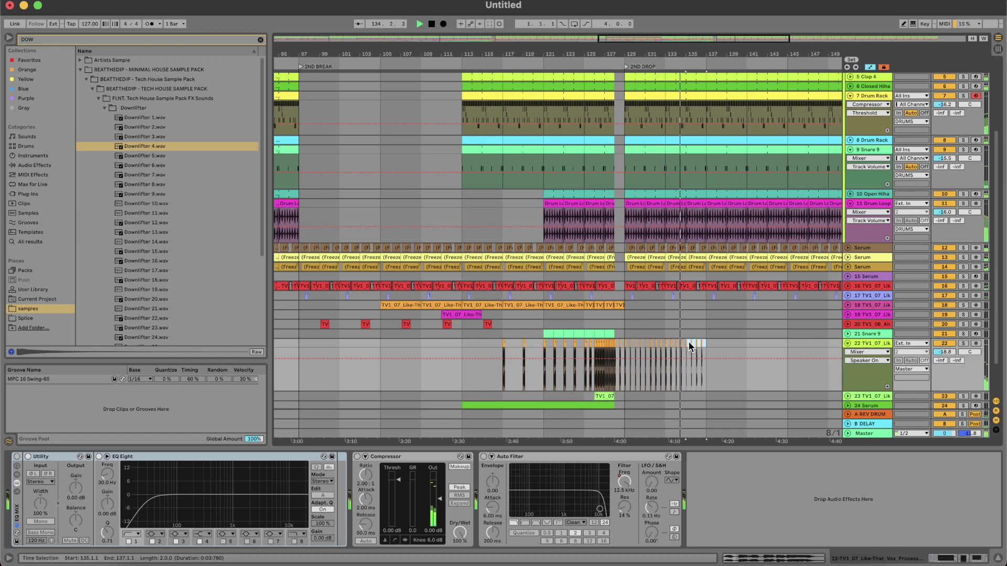
pyautogui.click(604, 377)
pyautogui.press('+')
pyautogui.press('+')
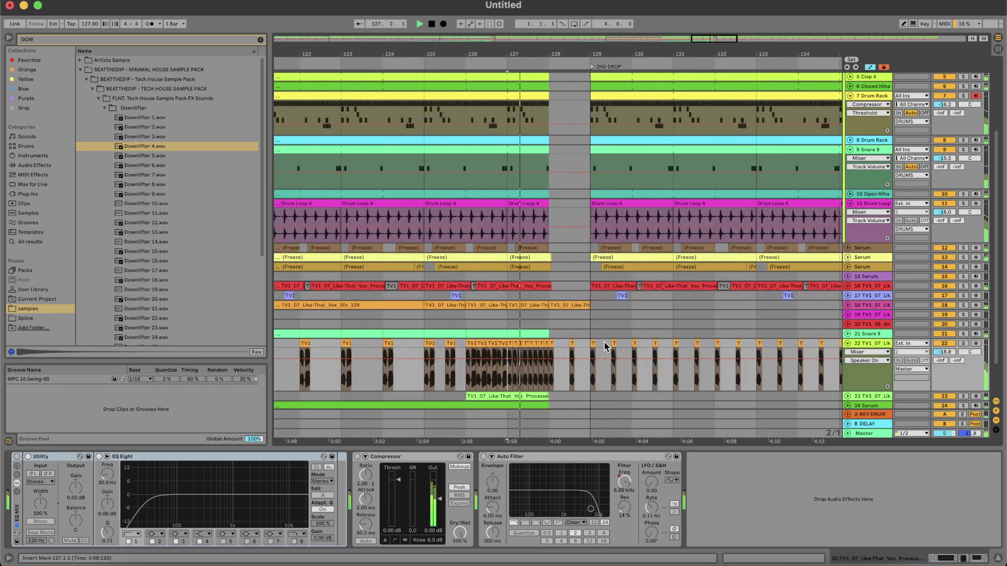
pyautogui.press('-')
pyautogui.press('-')
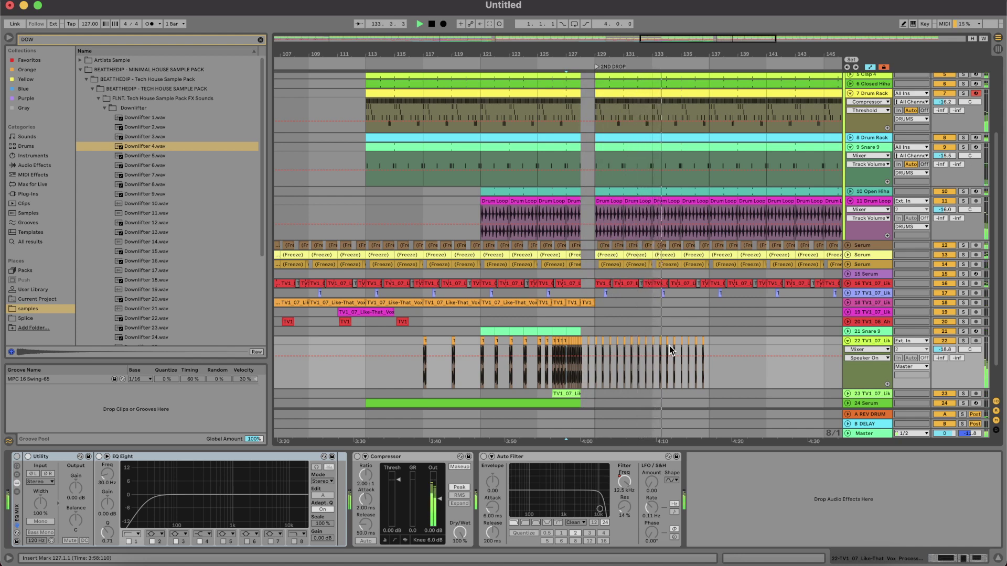
# Step: Set the adaptive grid to Narrow and delete the DRUMS group's clips in the last beat of bar 136
pyautogui.scroll(3, 689, 315)
pyautogui.scroll(5, 690, 319)
pyautogui.scroll(4, 668, 196)
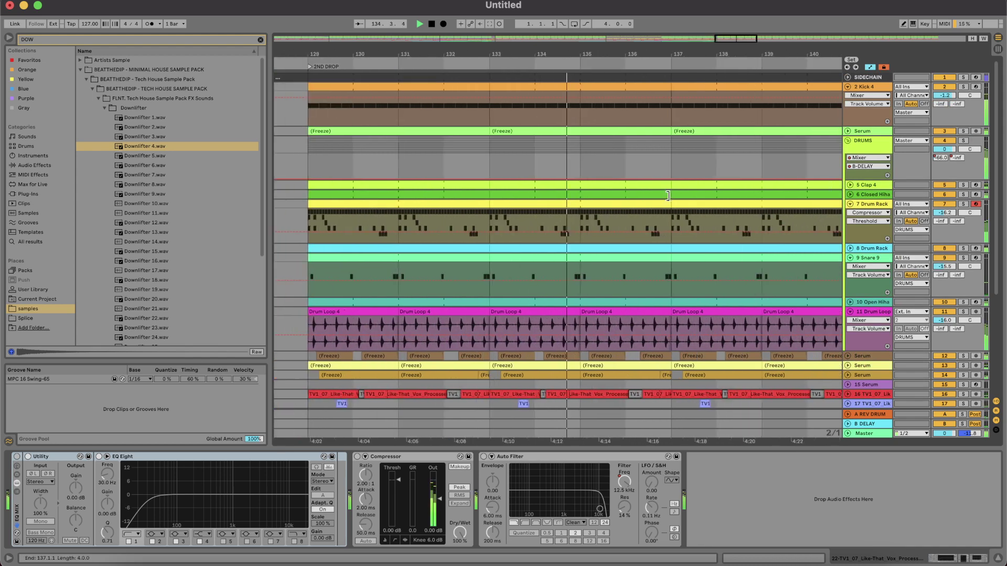
pyautogui.scroll(3, 667, 158)
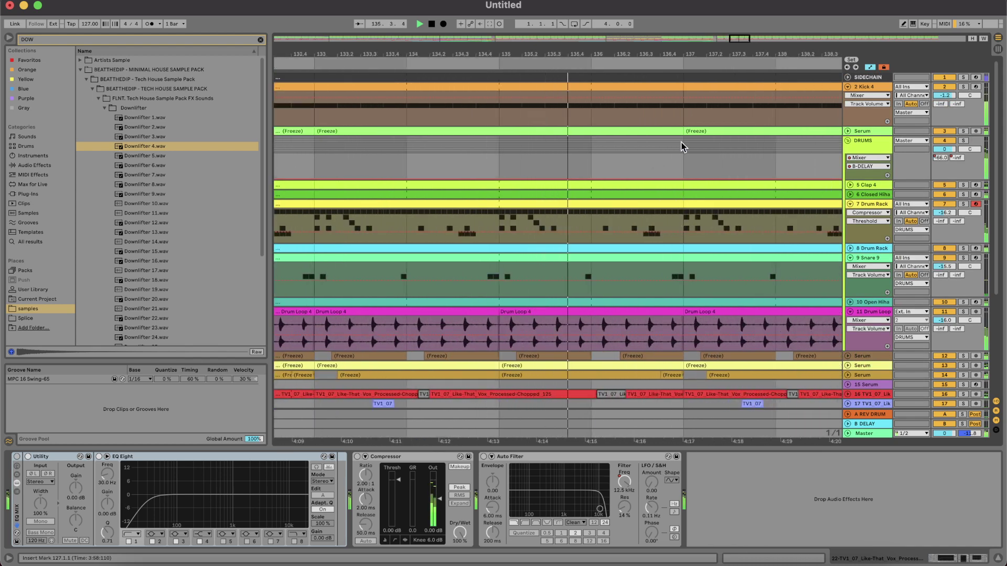
pyautogui.click(681, 142)
pyautogui.scroll(3, 682, 142)
pyautogui.press('space')
pyautogui.rightClick(674, 141)
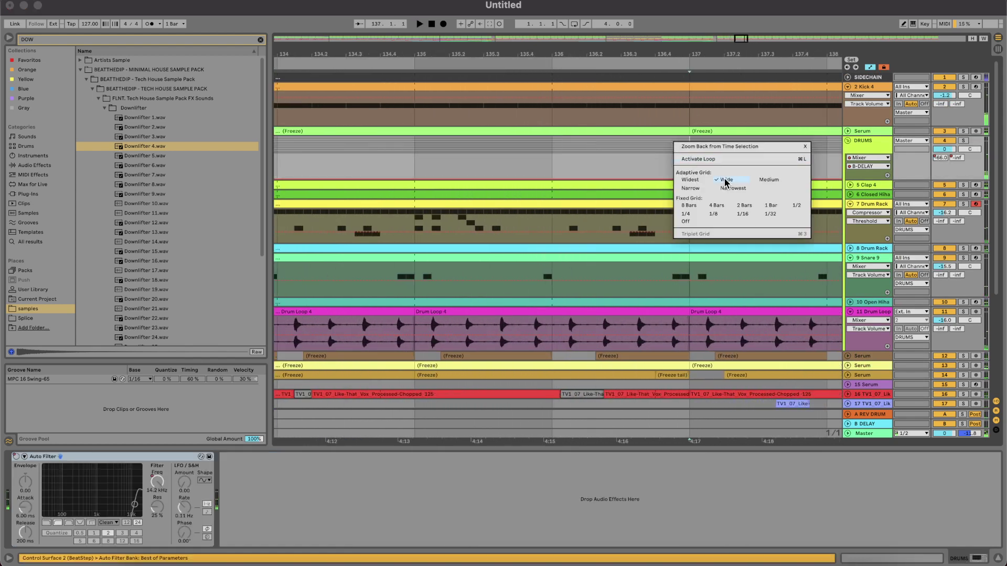
pyautogui.click(687, 188)
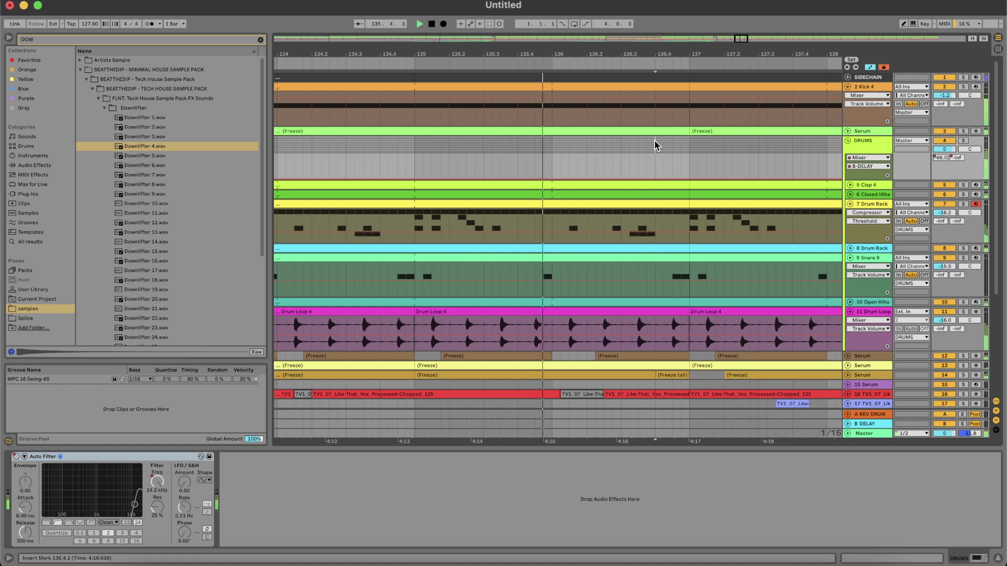
pyautogui.moveTo(655, 146); pyautogui.dragTo(689, 147)
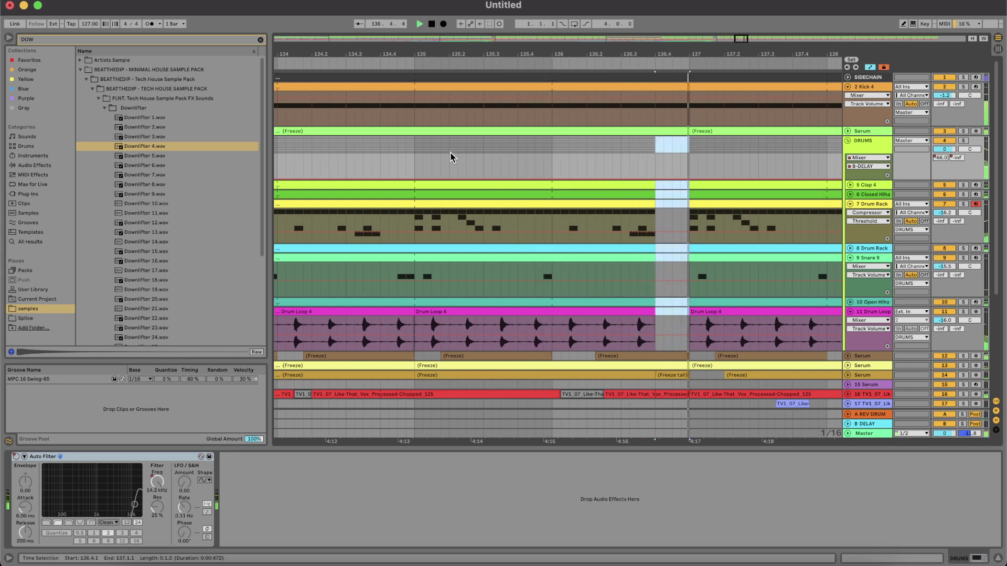
pyautogui.press('Delete')
# Step: Extend the Clap 4 clip back over the gap in the last beat of bar 136 and play from bar 125
pyautogui.click(685, 184)
pyautogui.moveTo(685, 183); pyautogui.dragTo(688, 183)
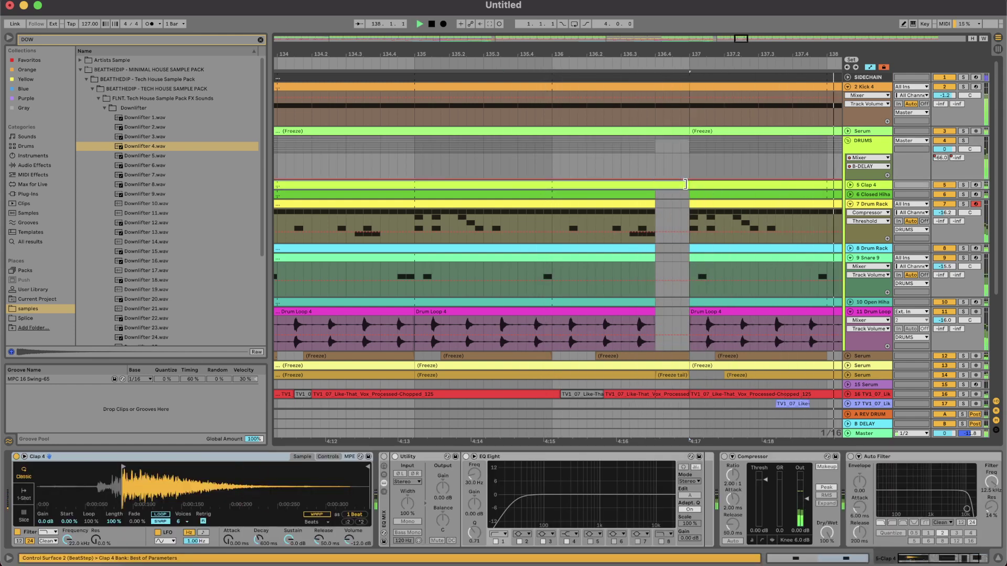
pyautogui.scroll(-3, 684, 182)
pyautogui.scroll(-6, 403, 171)
pyautogui.hscroll(-3, 403, 171)
pyautogui.press('space')
pyautogui.click(473, 152)
pyautogui.press('space')
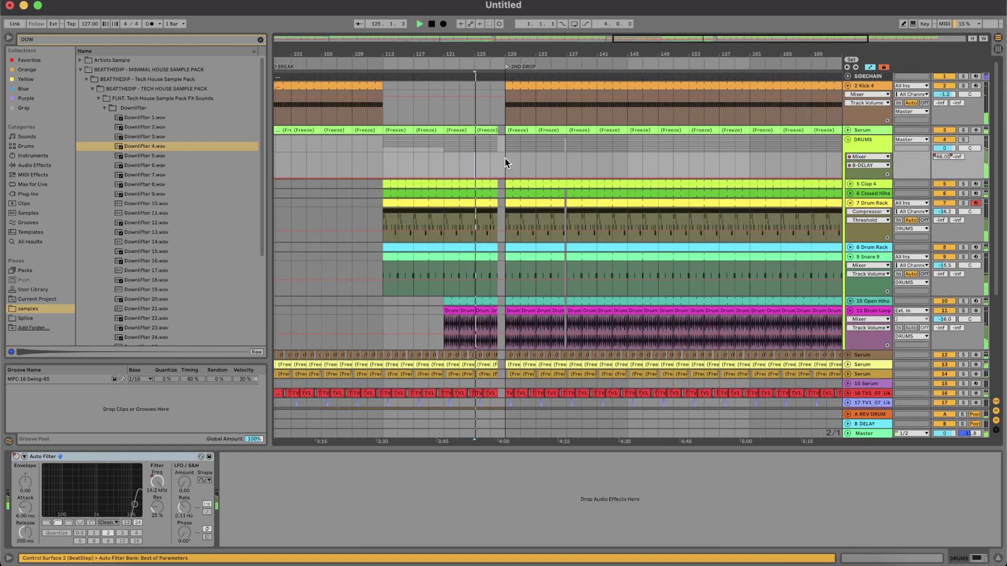
# Step: Open the second drop's Clap 4 clip and add C3 notes at 1.2.4 and 1.3.2
pyautogui.scroll(3, 504, 157)
pyautogui.doubleClick(527, 184)
pyautogui.press('space')
pyautogui.press('space')
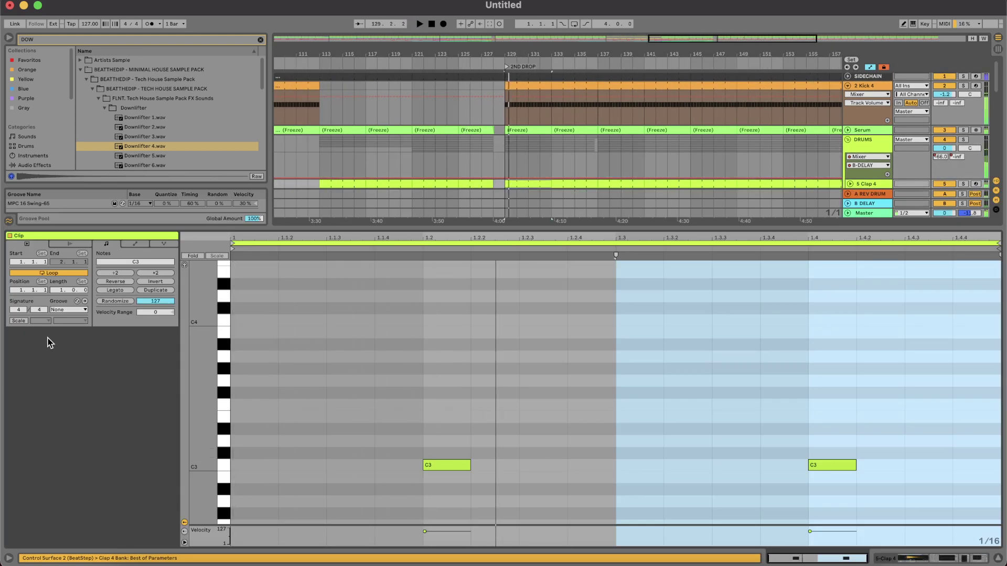
pyautogui.doubleClick(595, 465)
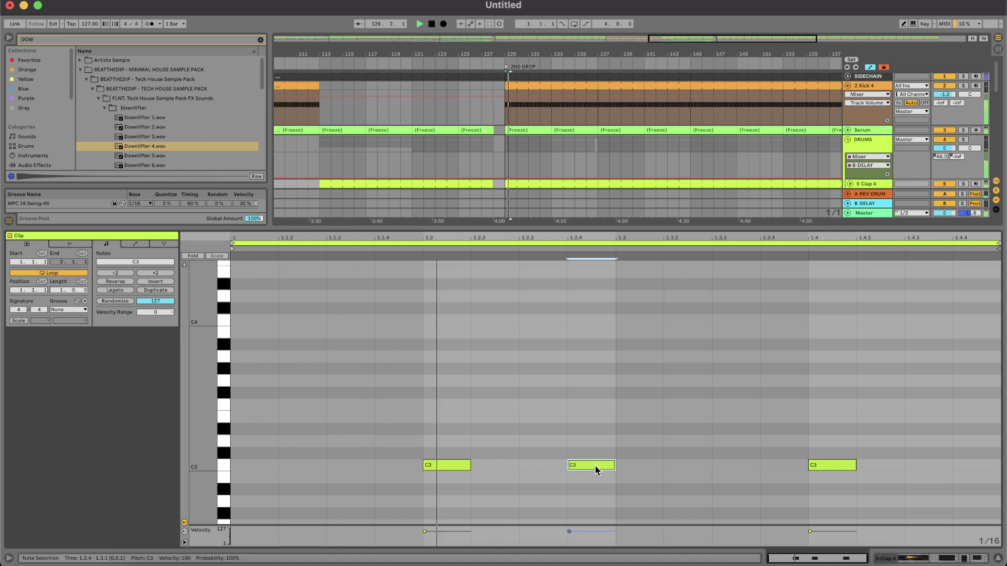
pyautogui.doubleClick(738, 465)
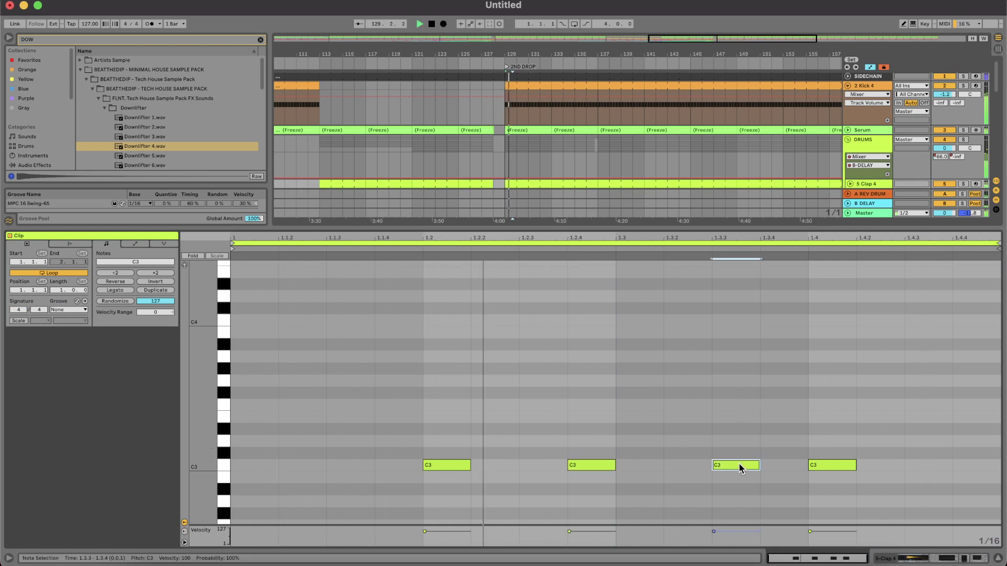
pyautogui.moveTo(739, 465); pyautogui.dragTo(691, 464)
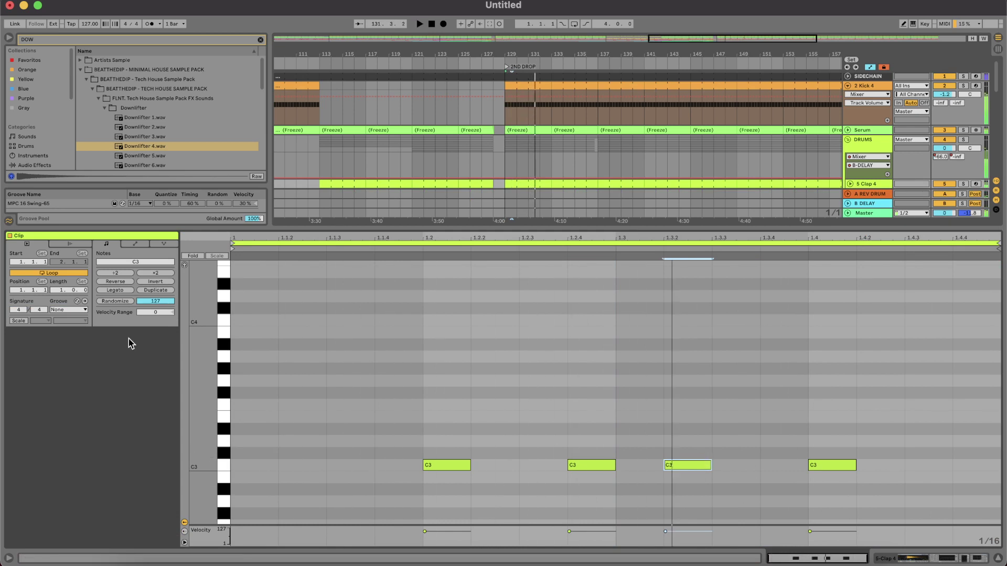
# Step: Duplicate the clap loop to two bars and vary bar two so its C3 notes fall on 2.2, 2.3.3 and 2.4
pyautogui.click(152, 290)
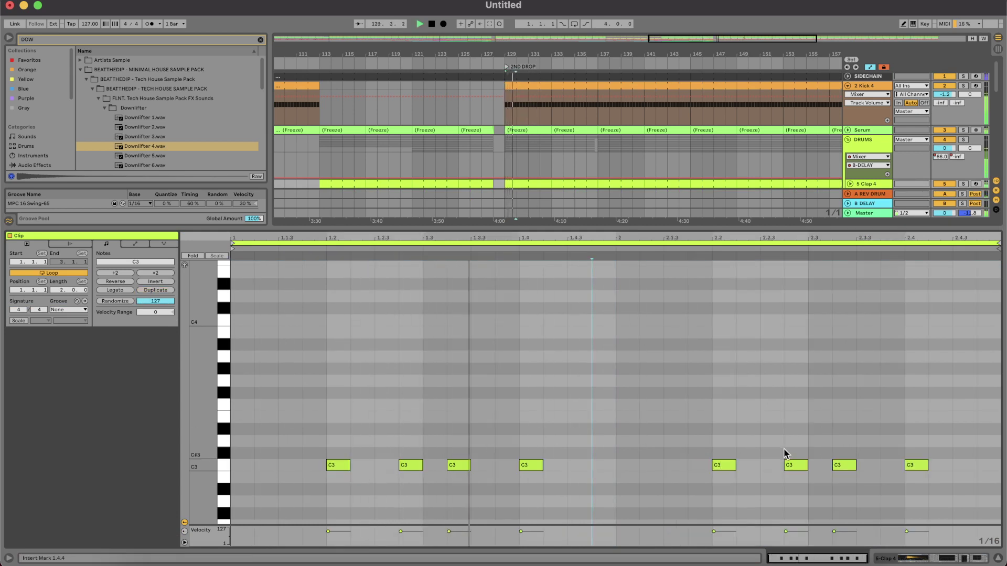
pyautogui.moveTo(805, 464); pyautogui.dragTo(882, 470)
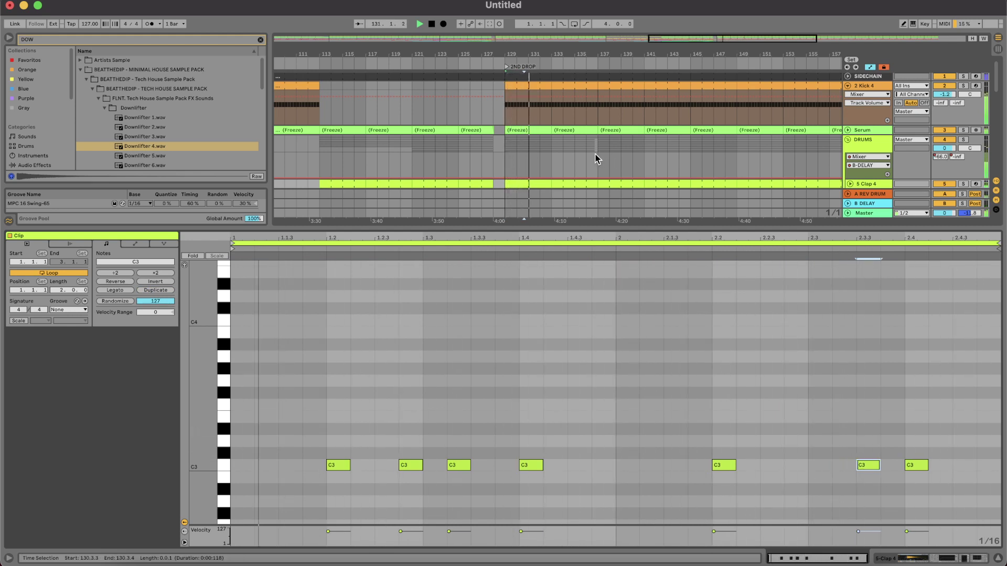
pyautogui.doubleClick(541, 227)
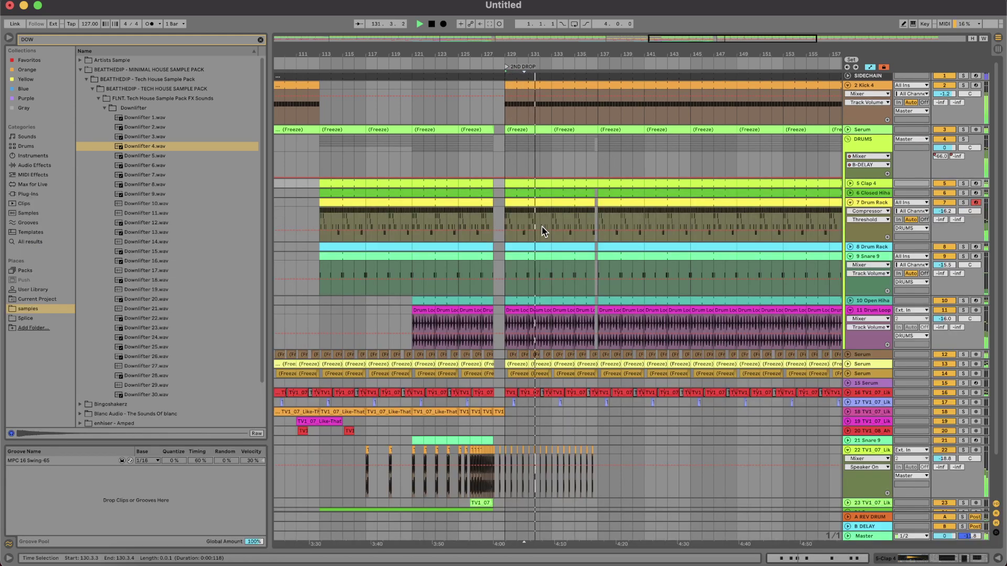
# Step: Duplicate the edited four-bar Clap 4 clip from bar 129 repeatedly up to bar 149
pyautogui.click(535, 183)
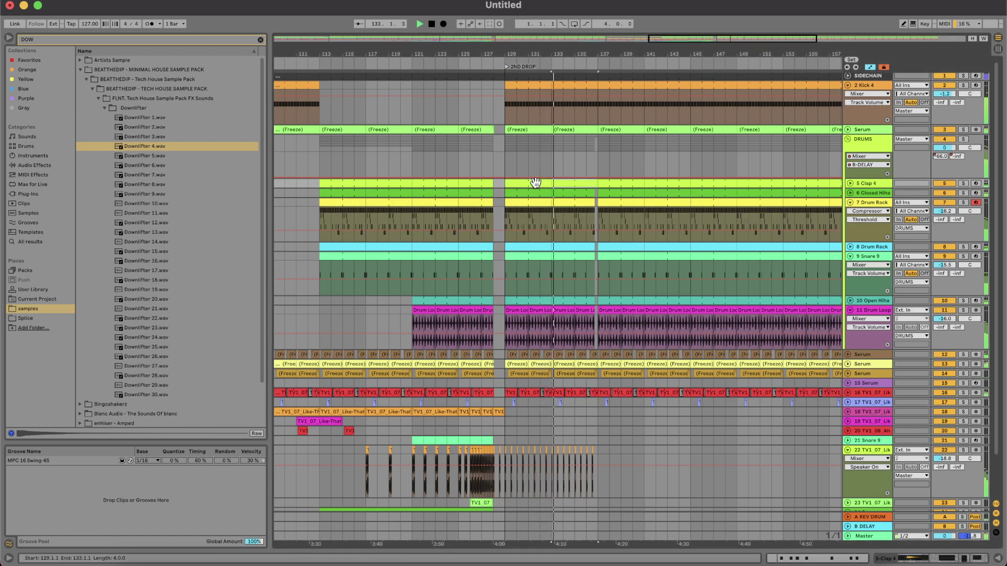
pyautogui.press('-')
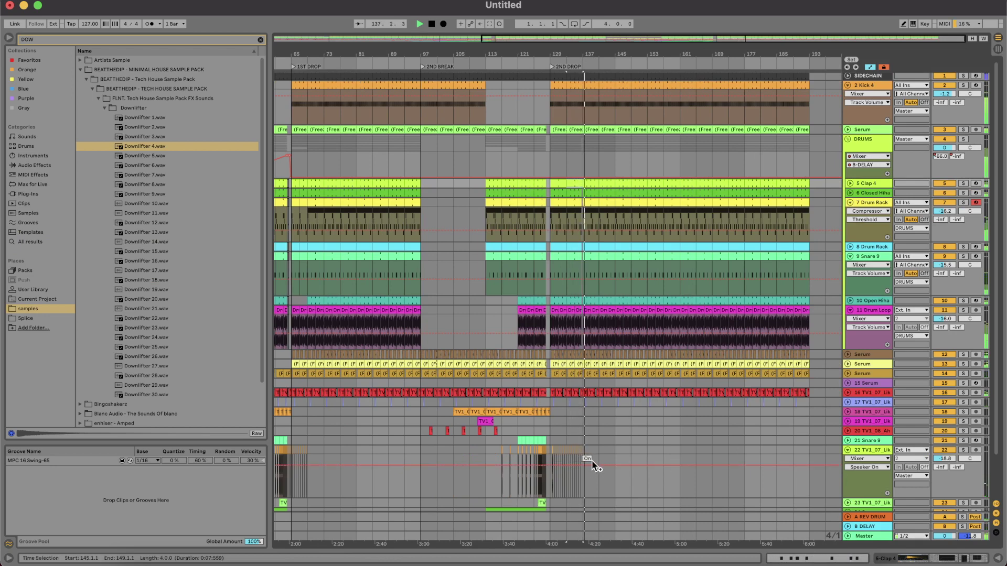
# Step: Extend the last vocal hit on track 22 so it runs from 136.3 to bar 137, filling the drum gap
pyautogui.scroll(5, 592, 461)
pyautogui.scroll(5, 554, 461)
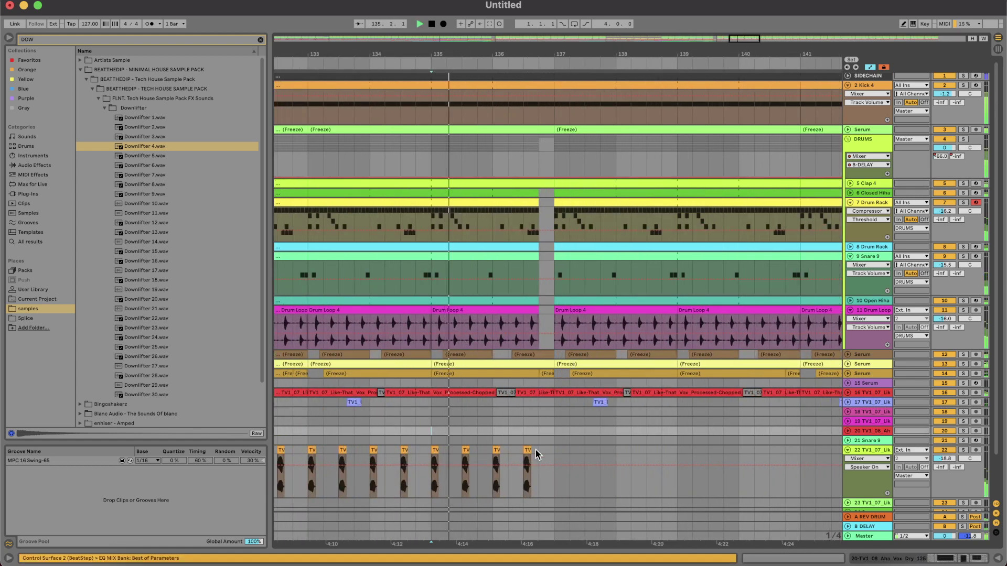
pyautogui.scroll(3, 561, 453)
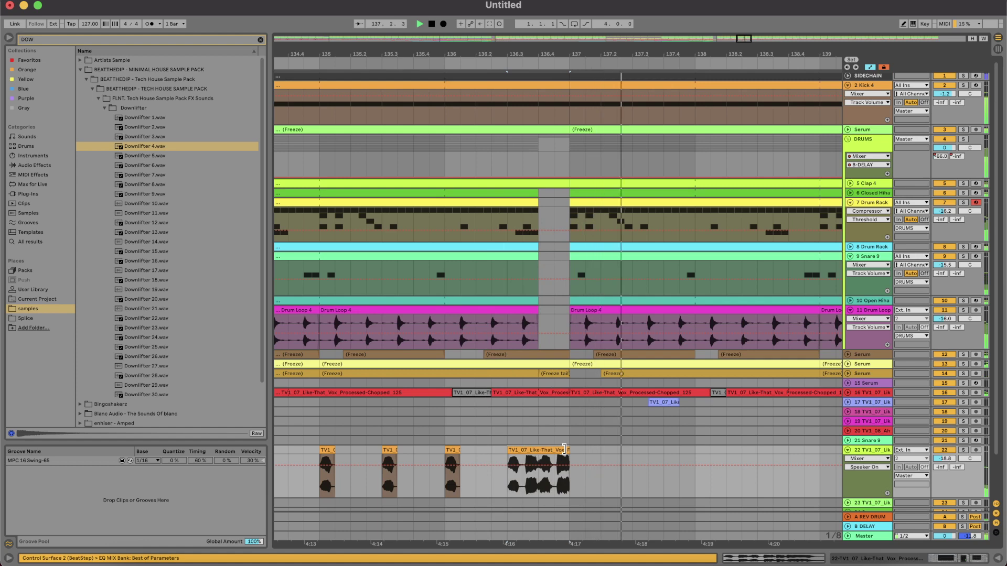
# Step: Fold the DRUMS group to view the whole arrangement
pyautogui.scroll(-10, 565, 452)
pyautogui.scroll(-3, 524, 215)
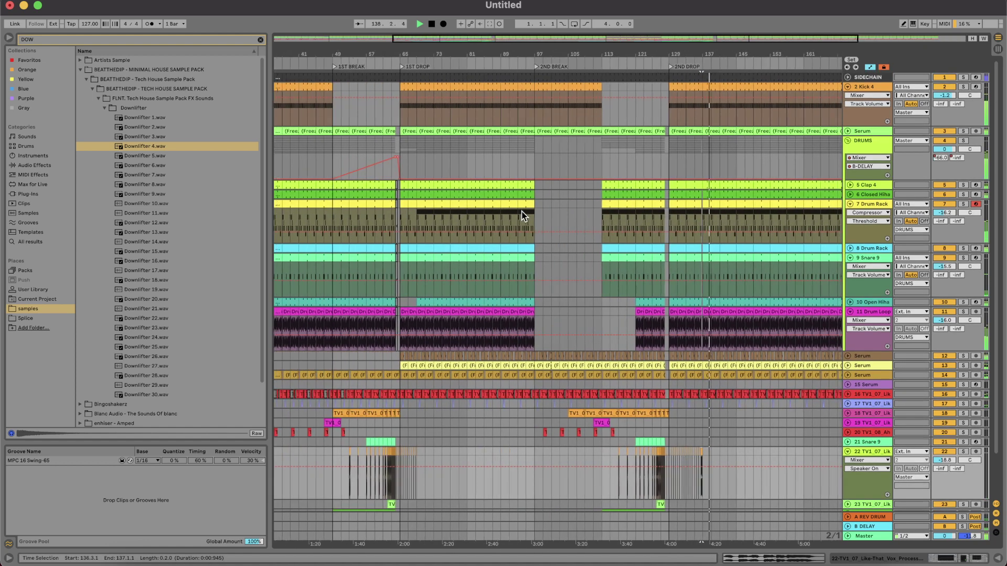
pyautogui.click(847, 141)
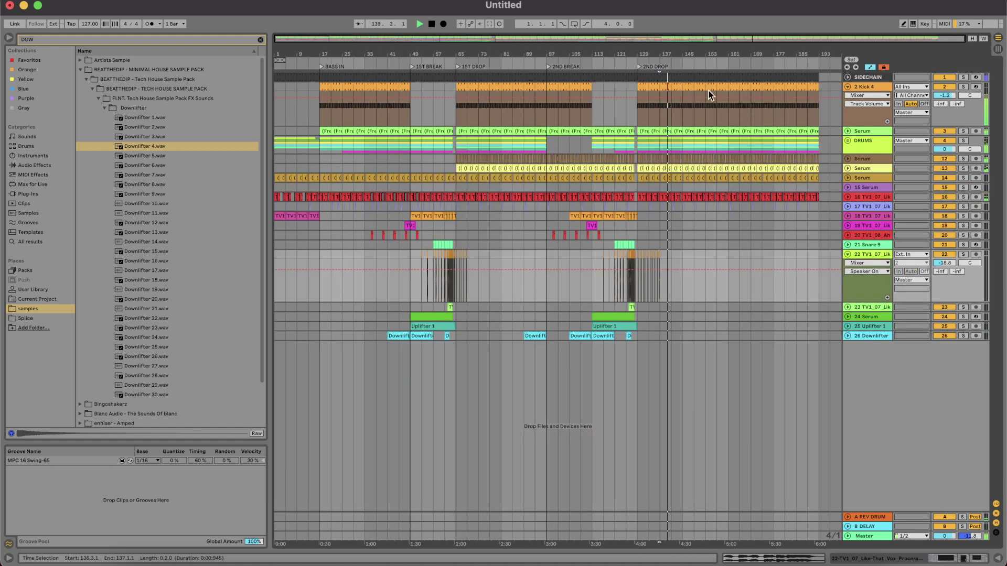
# Step: Check the recording status in OBS and return to the Ableton Live arrangement
pyautogui.click(448, 565)
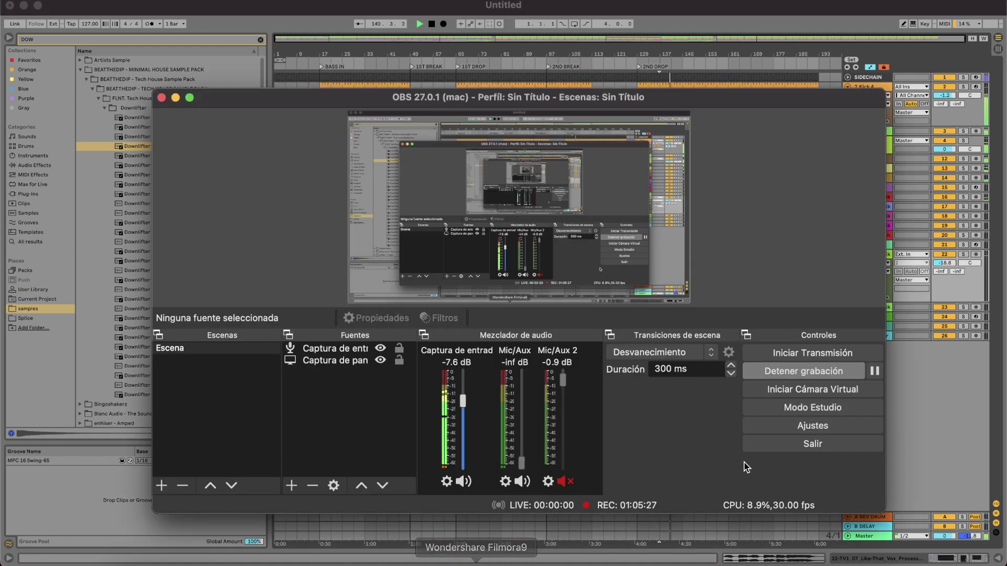
pyautogui.click(911, 447)
# Step: Delete the Kick 4 clips in bars 141 to 144 of the second drop
pyautogui.scroll(5, 676, 172)
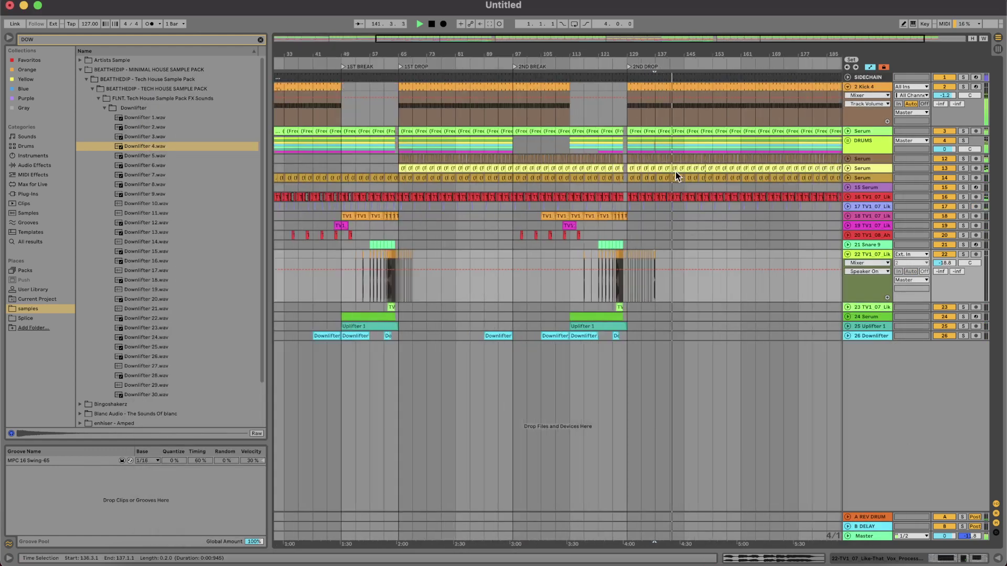
pyautogui.scroll(2, 623, 96)
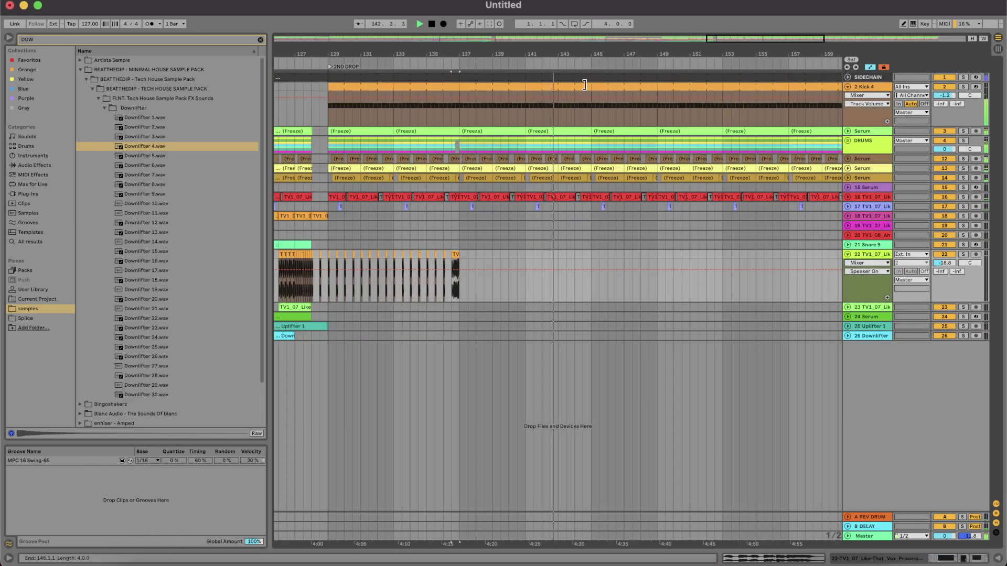
pyautogui.moveTo(588, 86); pyautogui.dragTo(572, 86)
pyautogui.scroll(-5, 628, 195)
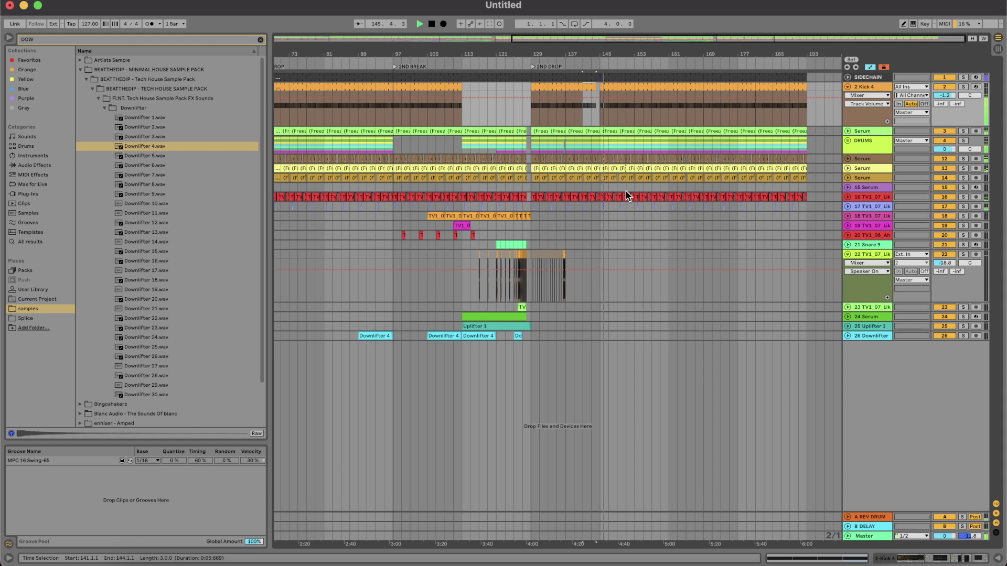
# Step: Delete the vocal clips on track 16 from bar 145 to the end of the second drop
pyautogui.click(847, 197)
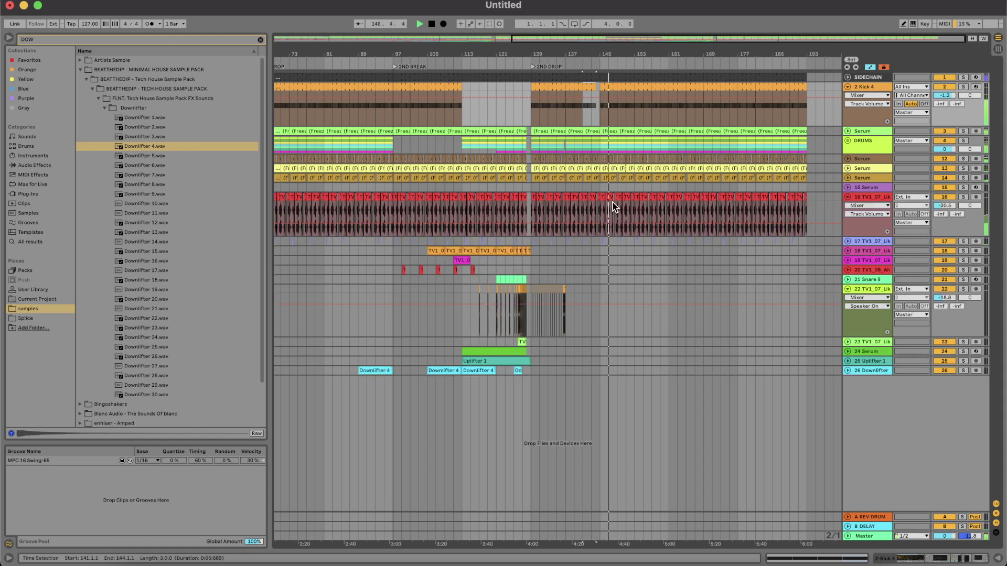
pyautogui.scroll(3, 612, 204)
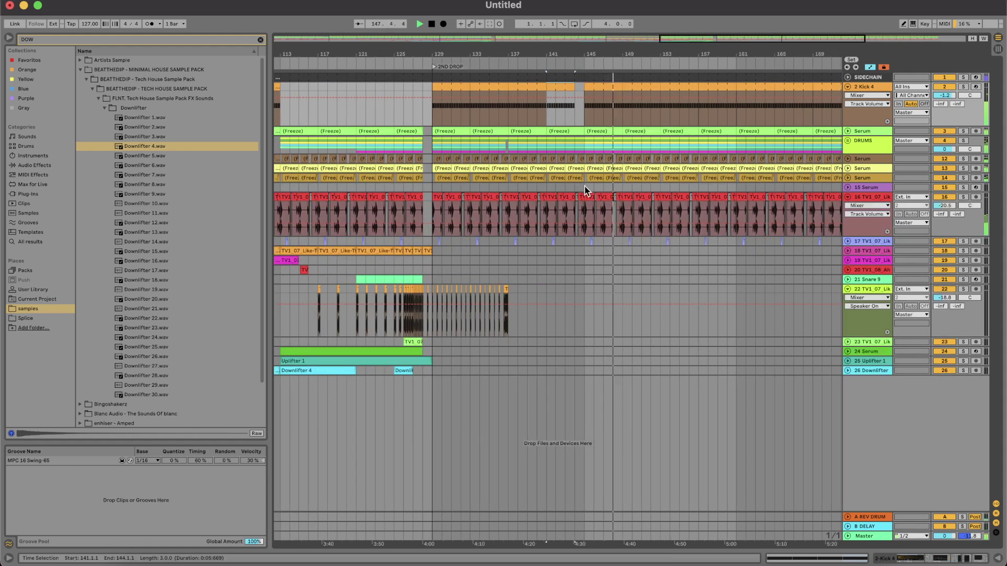
pyautogui.moveTo(585, 194); pyautogui.dragTo(842, 194)
pyautogui.press('Delete')
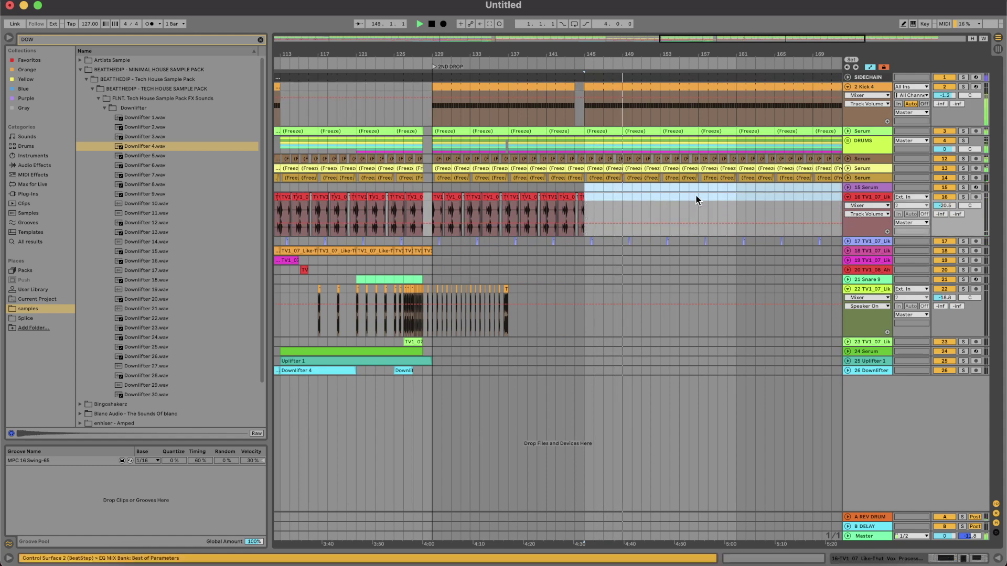
pyautogui.scroll(-3, 695, 194)
pyautogui.press('Delete')
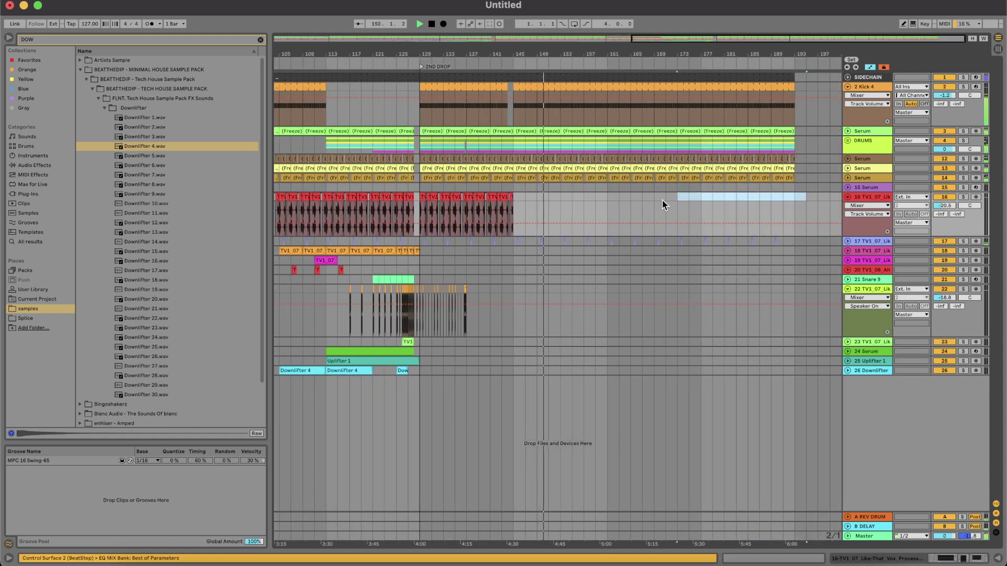
pyautogui.hscroll(-3, 568, 202)
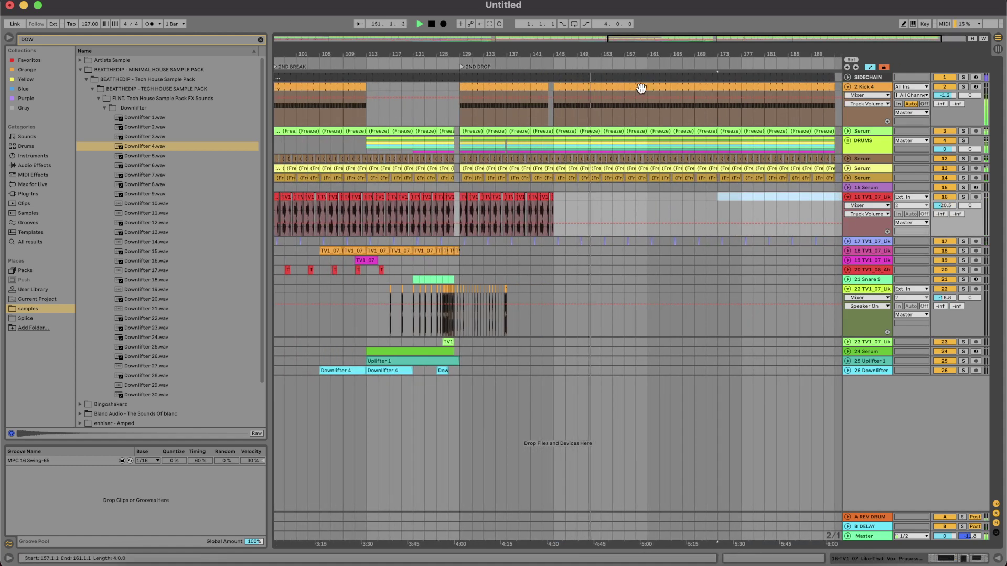
# Step: Delete the Kick 4 clips between bars 159 and 161 and the track 13 Serum clips from bar 161 to the end
pyautogui.moveTo(647, 88); pyautogui.dragTo(635, 88)
pyautogui.click(651, 169)
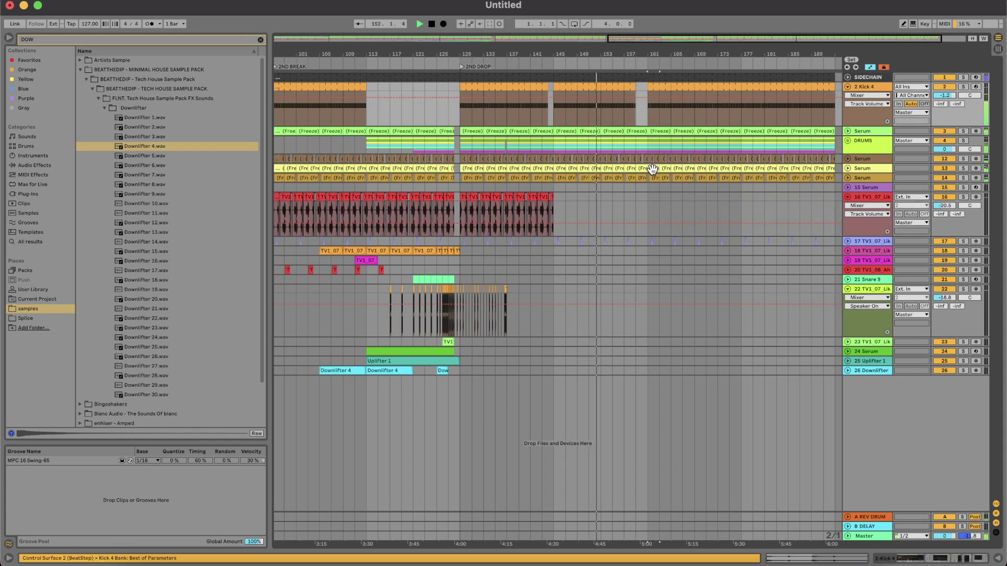
pyautogui.hscroll(3, 652, 169)
pyautogui.keyDown('shift'); pyautogui.click(794, 165); pyautogui.keyUp('shift')
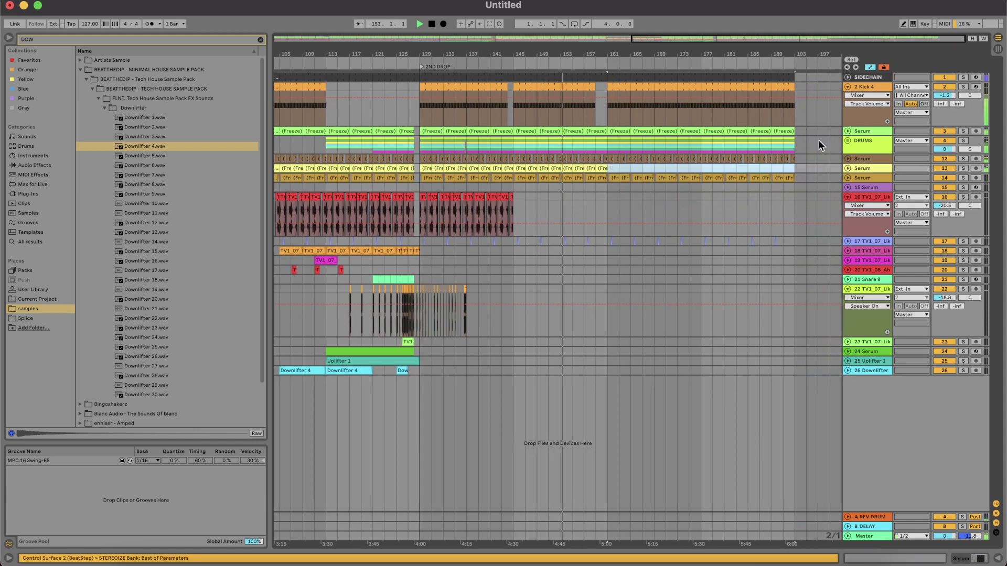
# Step: Fold the Kick 4 track and delete its clips from bar 177 to the end of the arrangement
pyautogui.click(847, 87)
pyautogui.click(745, 85)
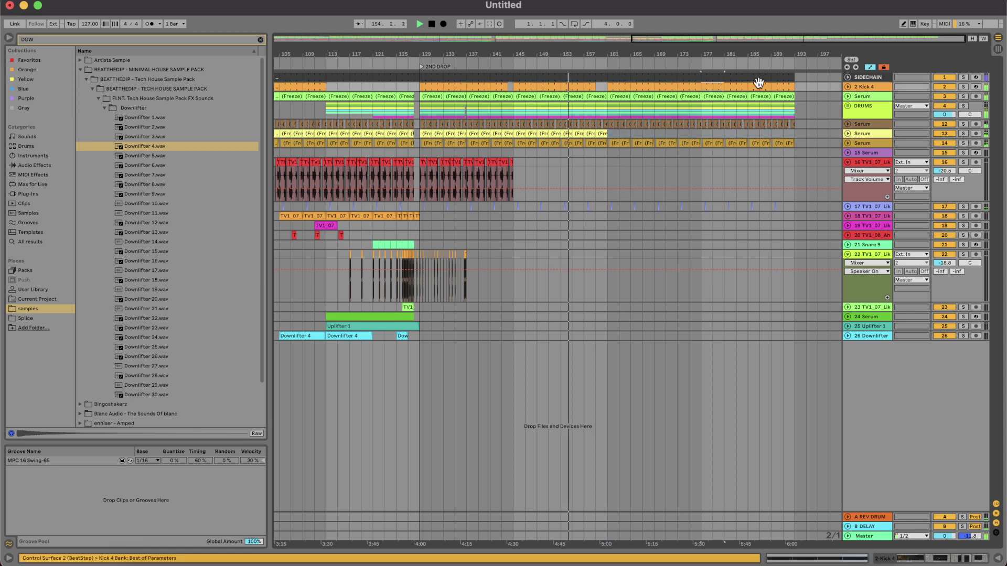
pyautogui.press('Delete')
pyautogui.press('w')
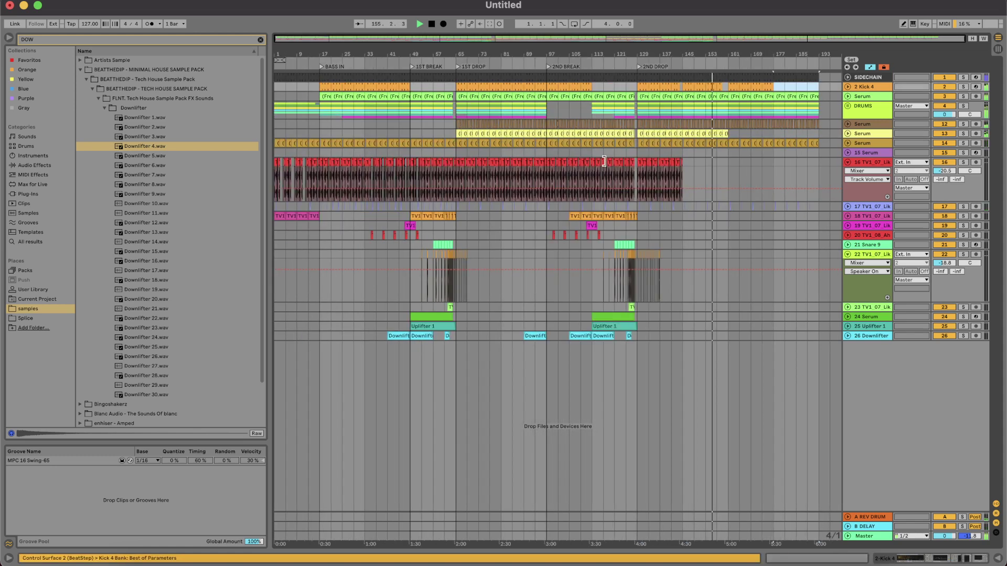
# Step: Show the DRUMS group's Auto Filter automation and add a Utility device to the group, searching the browser for "UT"
pyautogui.doubleClick(863, 106)
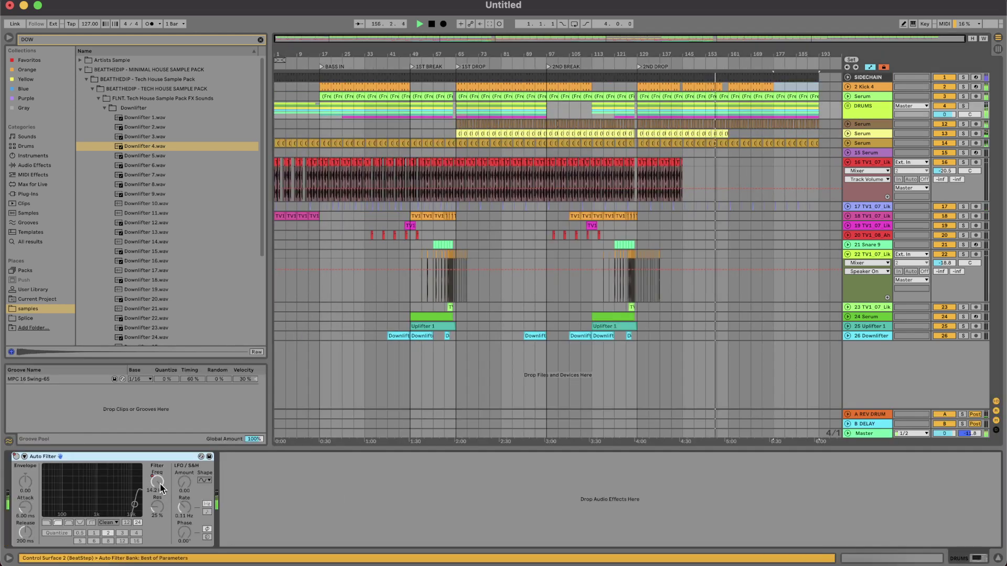
pyautogui.rightClick(17, 457)
pyautogui.click(27, 462)
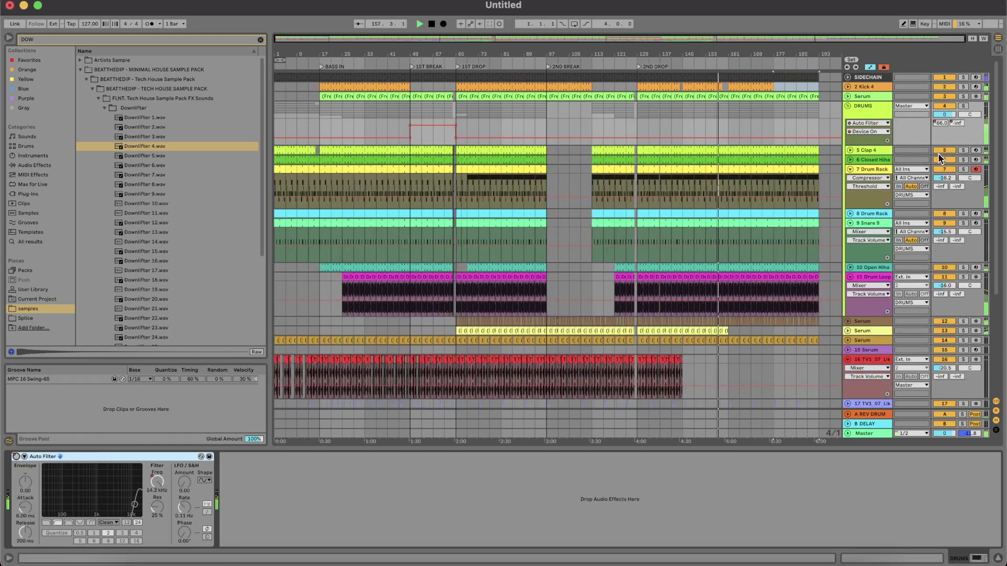
pyautogui.click(101, 39)
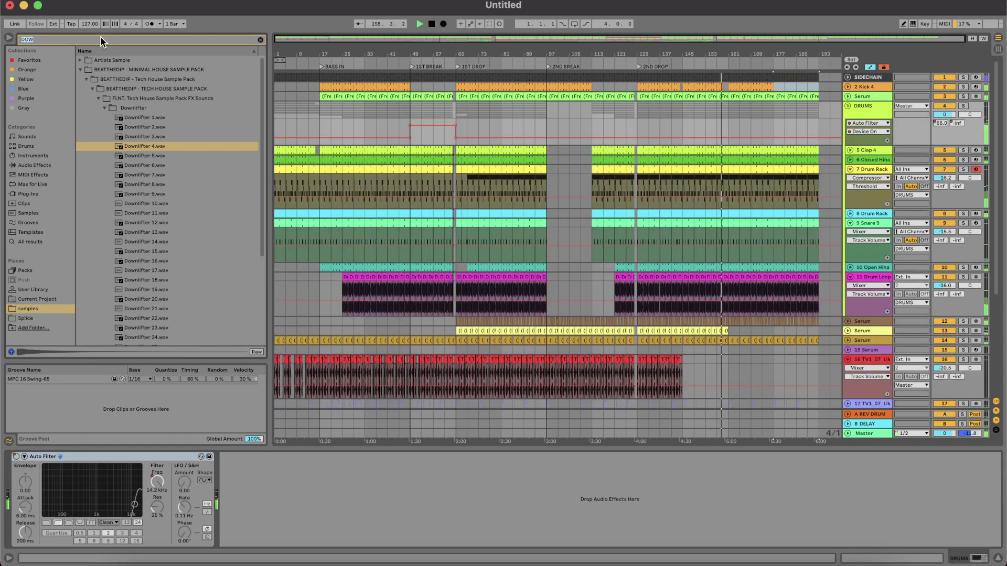
pyautogui.press('BackSpace')
pyautogui.write('UT')
pyautogui.click(23, 89)
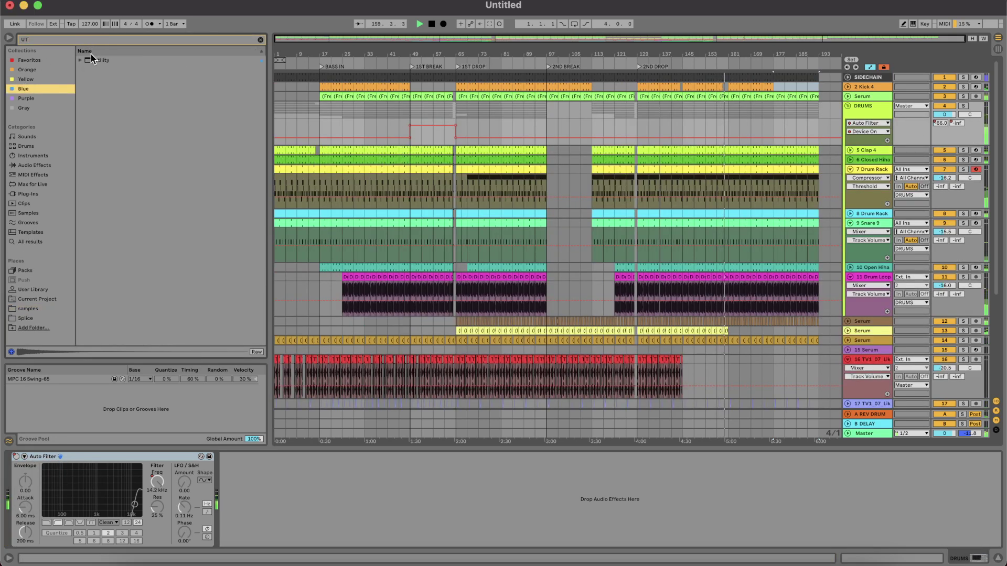
pyautogui.doubleClick(99, 60)
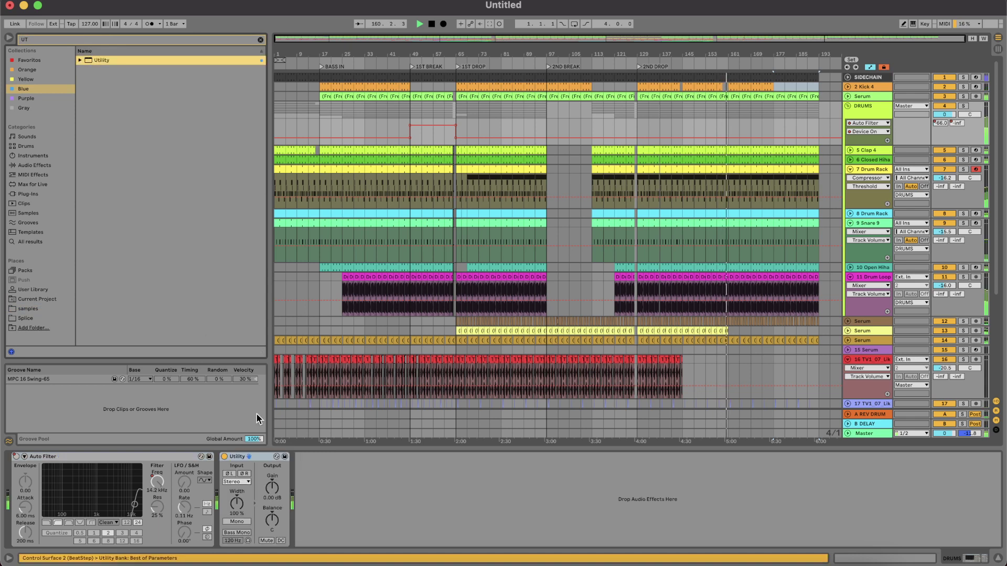
# Step: Automate the DRUMS Utility Gain to fall gradually from bar 161 to bar 193, then fold DRUMS and tracks 16 and 22
pyautogui.click(272, 487)
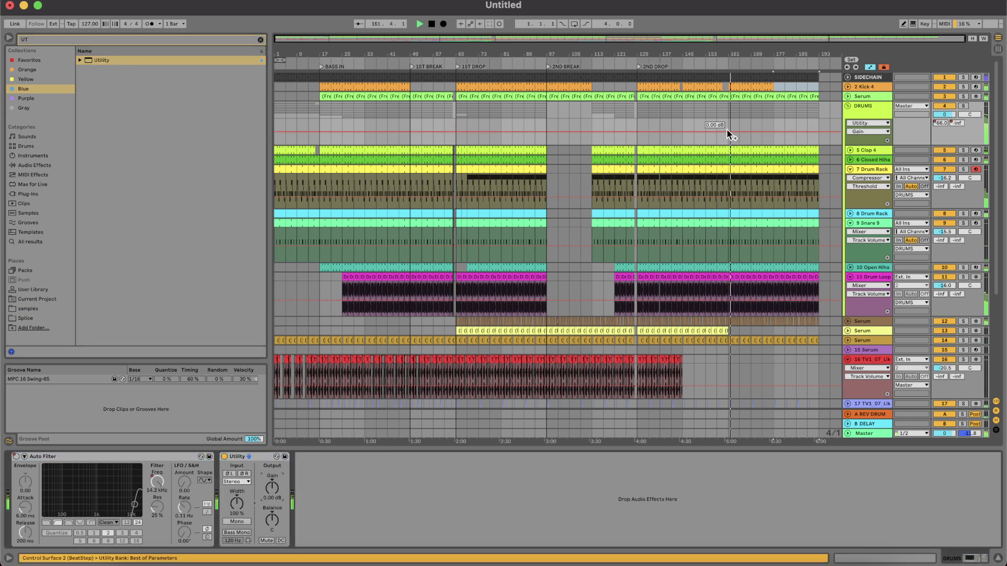
pyautogui.click(728, 130)
pyautogui.moveTo(819, 132); pyautogui.dragTo(818, 135)
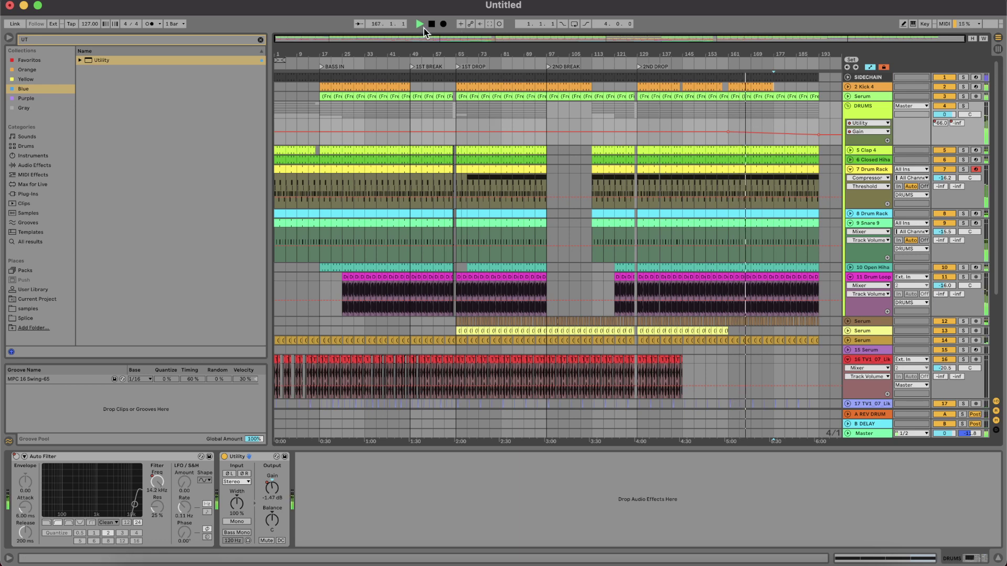
pyautogui.click(846, 106)
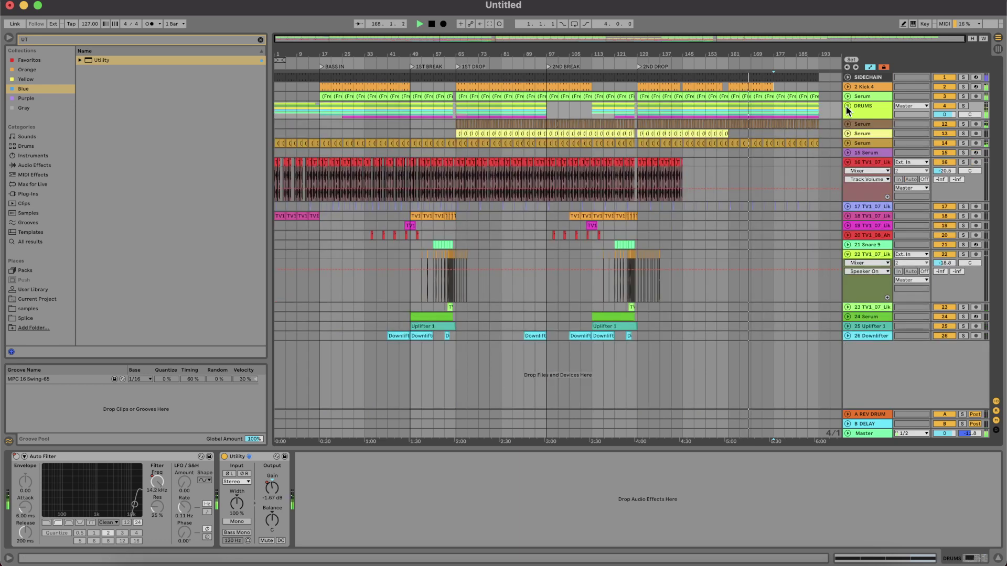
pyautogui.click(845, 163)
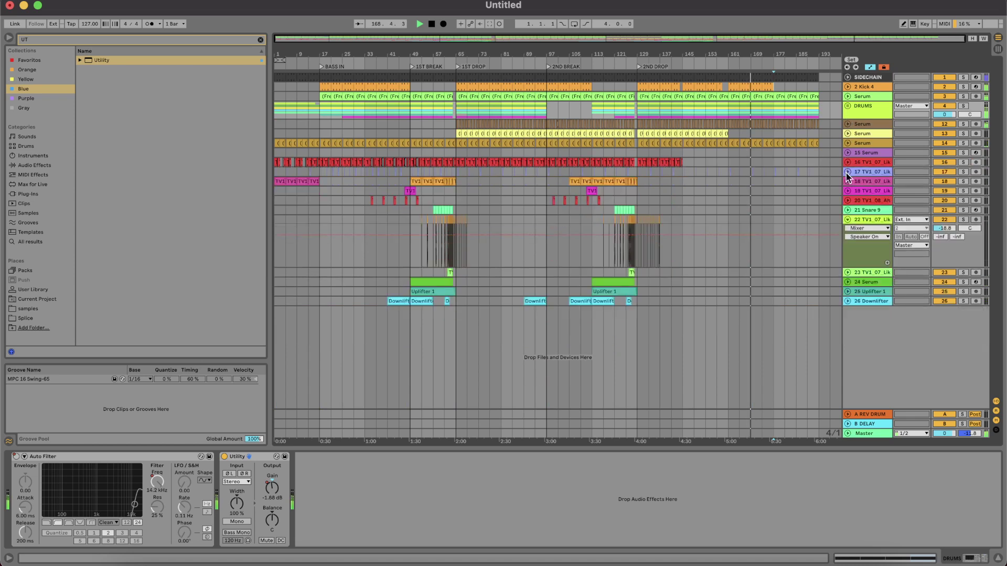
pyautogui.click(848, 220)
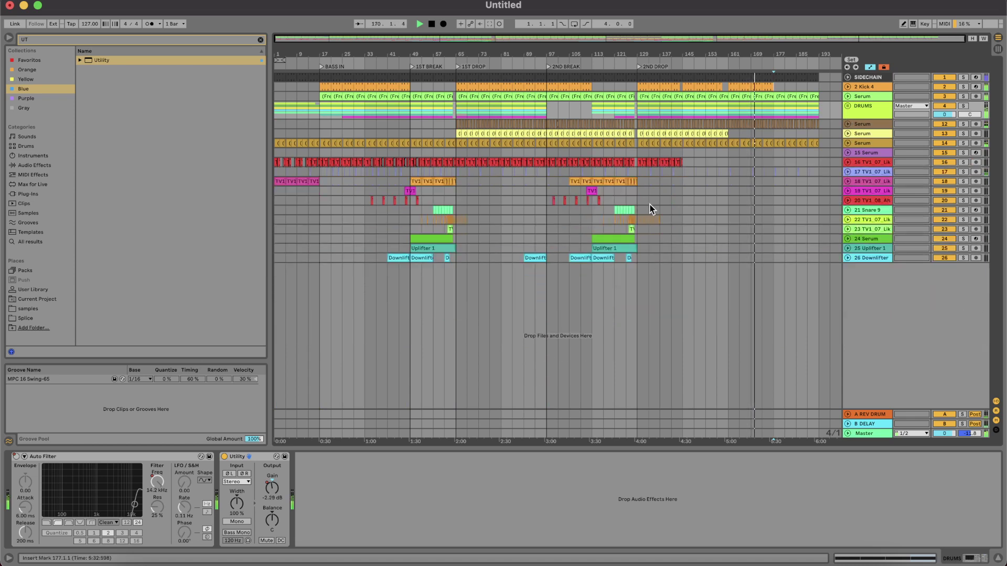
# Step: Automate the DRUMS Utility Gain to drop at bar 113 and rise back to 0 dB at bar 129
pyautogui.click(848, 106)
pyautogui.click(864, 110)
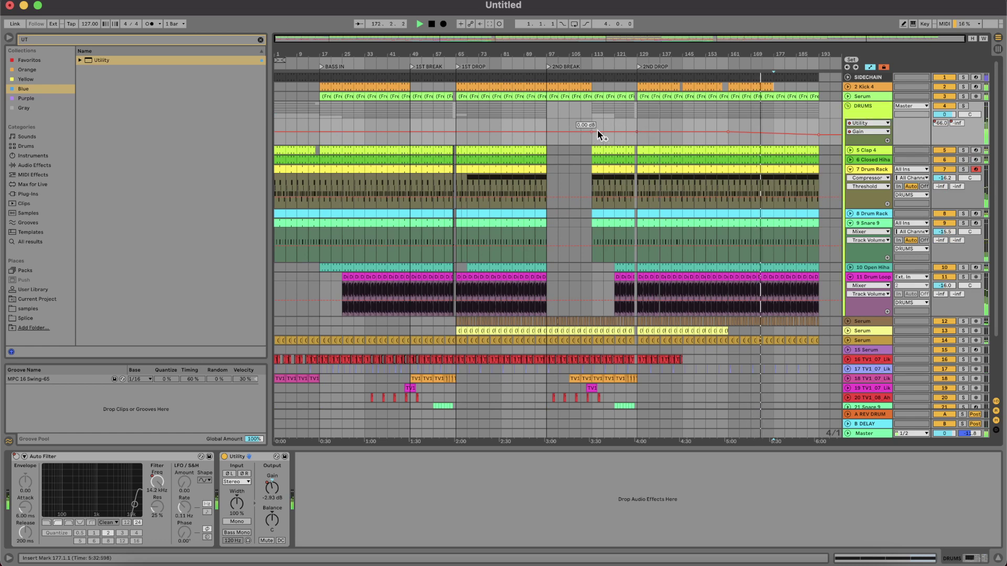
pyautogui.moveTo(593, 131); pyautogui.dragTo(592, 135)
pyautogui.scroll(3, 616, 133)
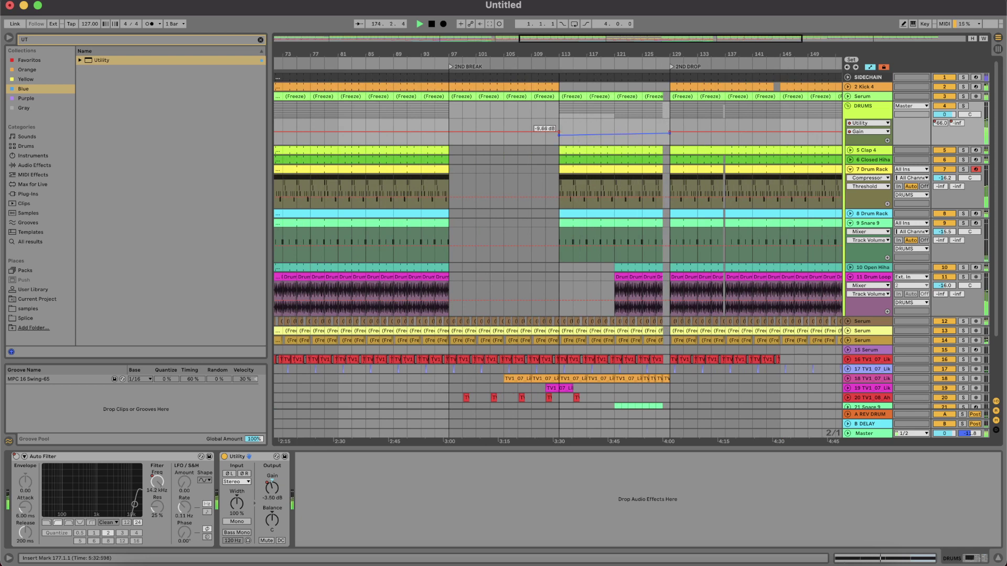
pyautogui.moveTo(580, 139); pyautogui.dragTo(580, 138)
# Step: Play back the second break's drum build-up from bar 119 to check the gain rise
pyautogui.press('space')
pyautogui.click(616, 121)
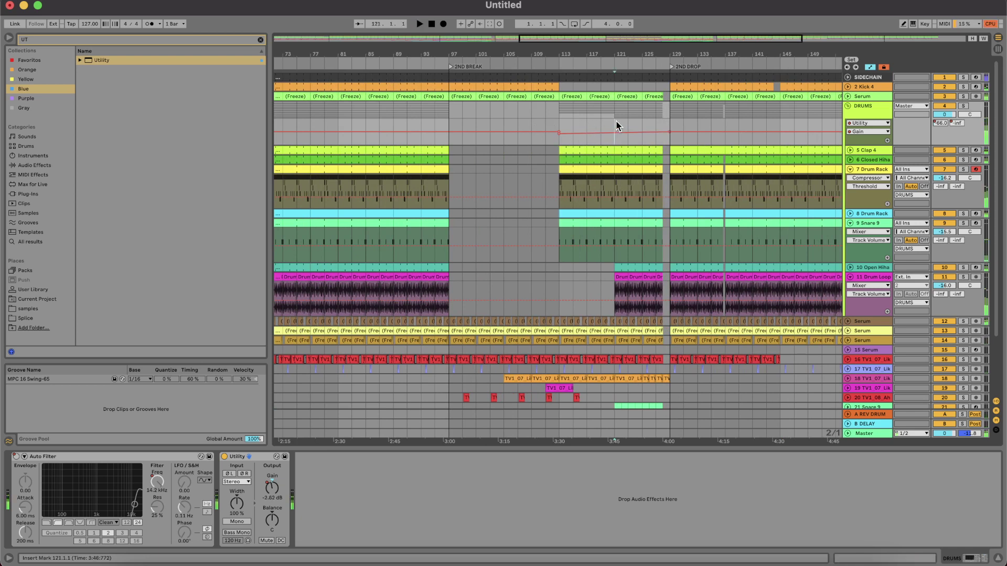
pyautogui.press('space')
pyautogui.press('space')
pyautogui.click(595, 115)
pyautogui.press('space')
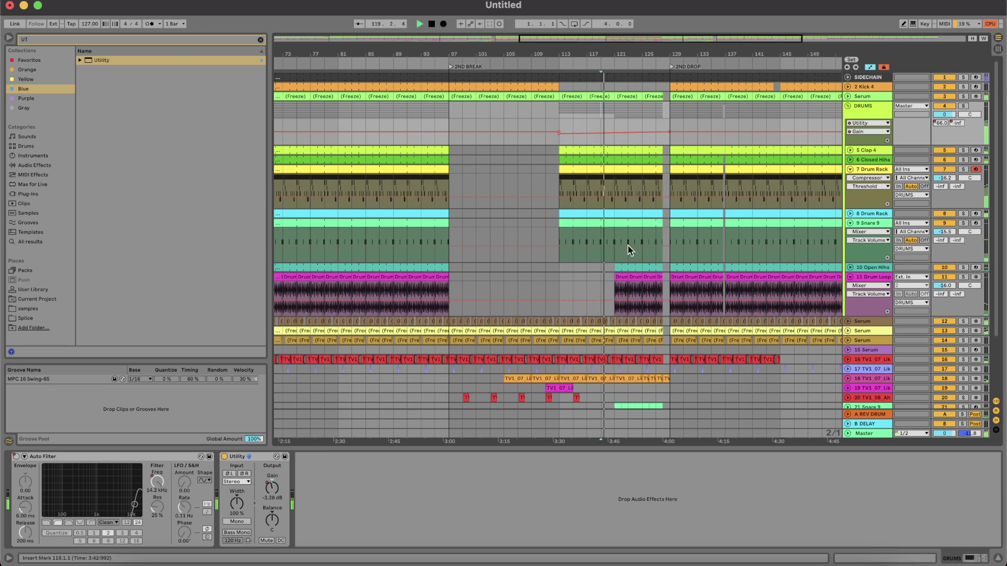
# Step: Add a fade-in about two bars long to the track 11 Drum Loop at bar 121, and fold the DRUMS group
pyautogui.click(629, 276)
pyautogui.press('a')
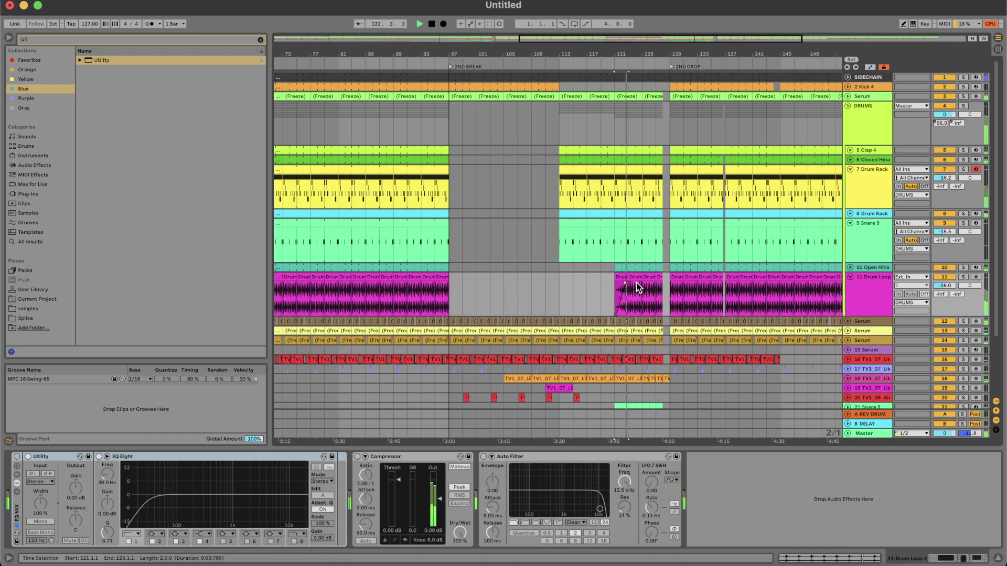
pyautogui.scroll(-3, 636, 282)
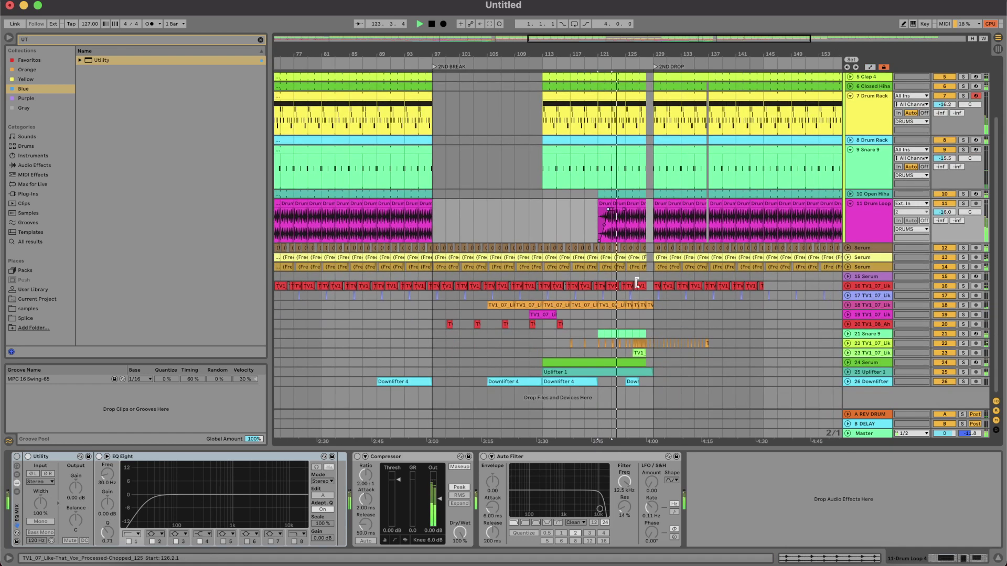
pyautogui.press('w')
pyautogui.scroll(3, 637, 282)
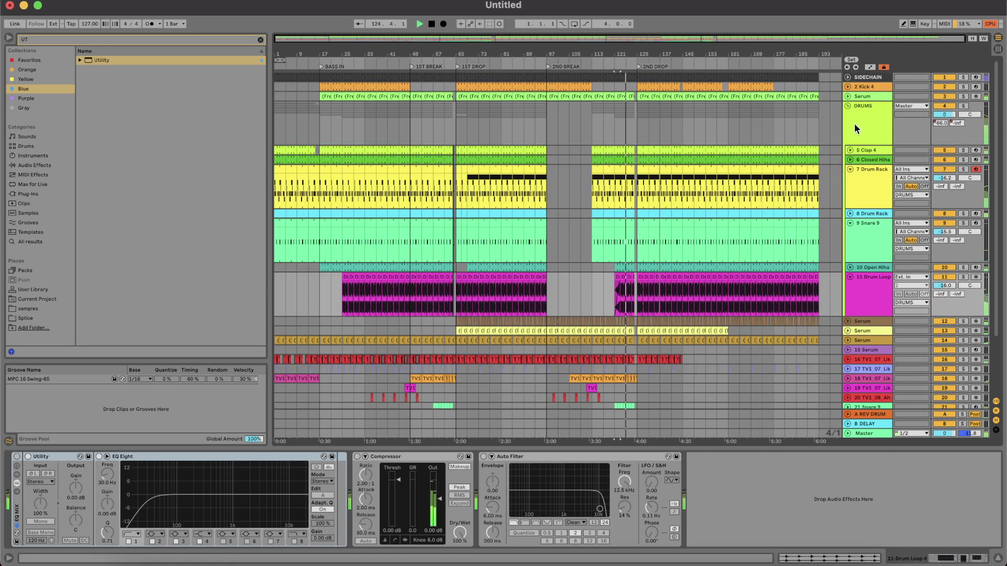
pyautogui.click(846, 107)
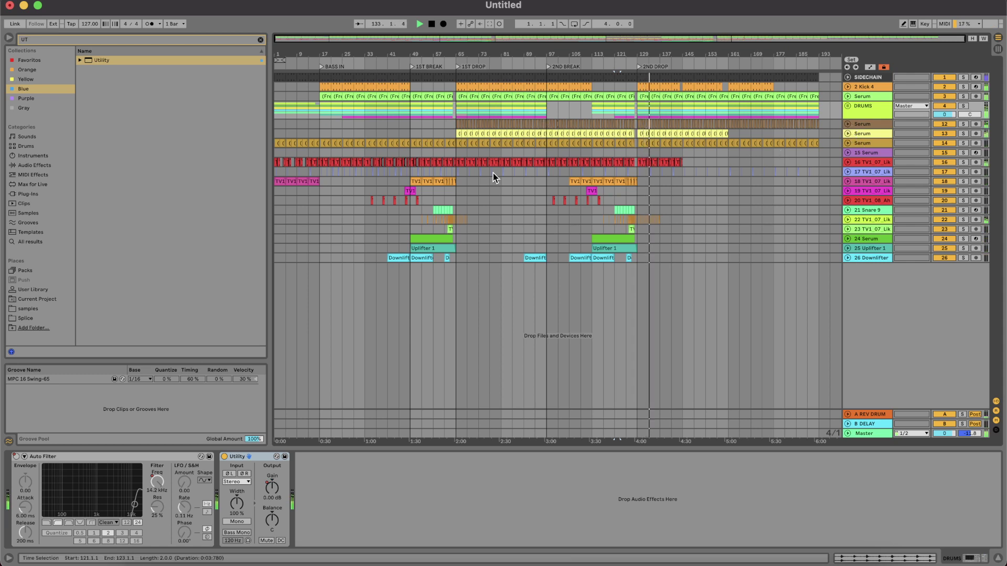
# Step: Stop playback, hide the browser to widen the arrangement, and play the whole track from bar 1
pyautogui.click(431, 24)
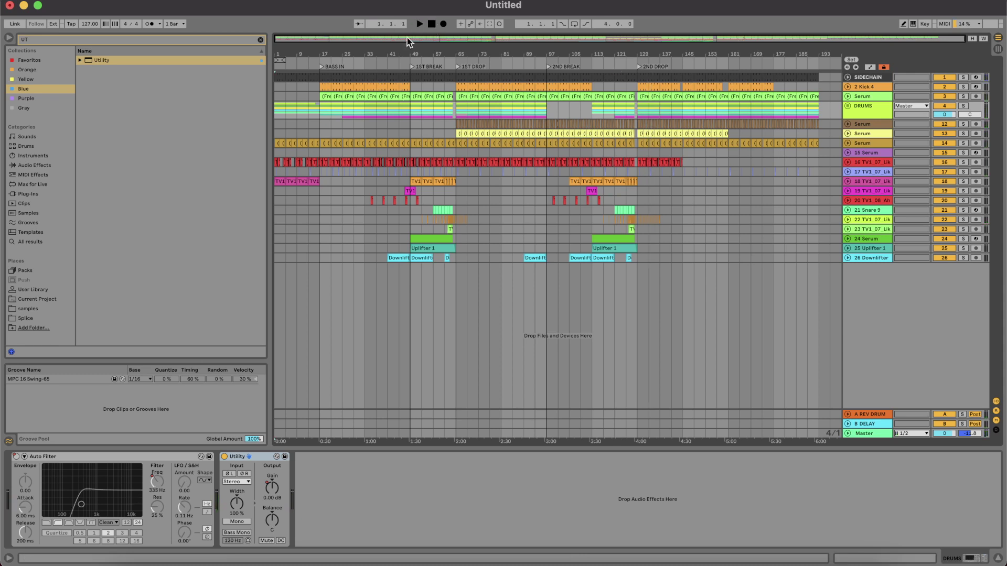
pyautogui.press('super+alt+b')
pyautogui.scroll(2, 192, 157)
pyautogui.hscroll(-2, 192, 157)
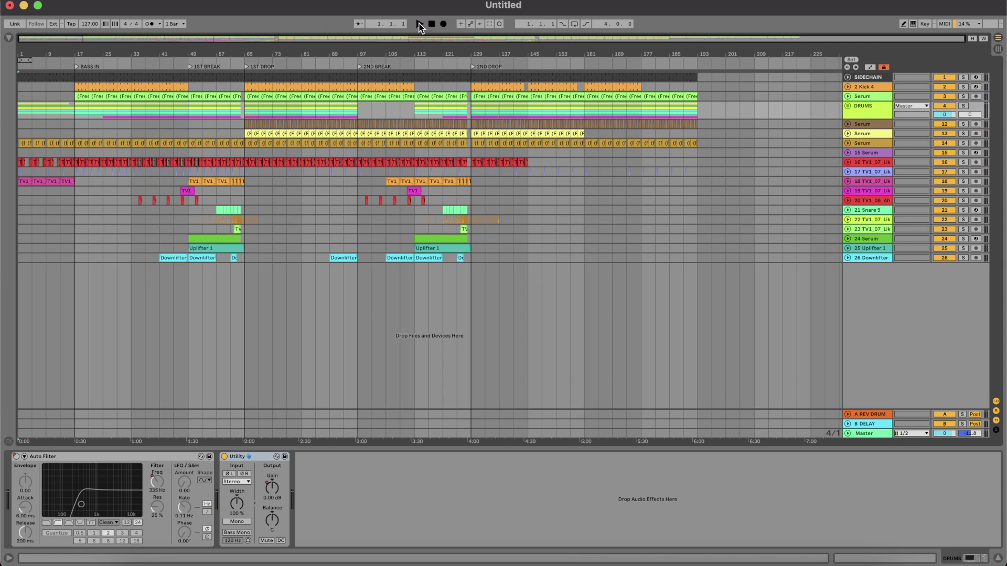
pyautogui.click(420, 25)
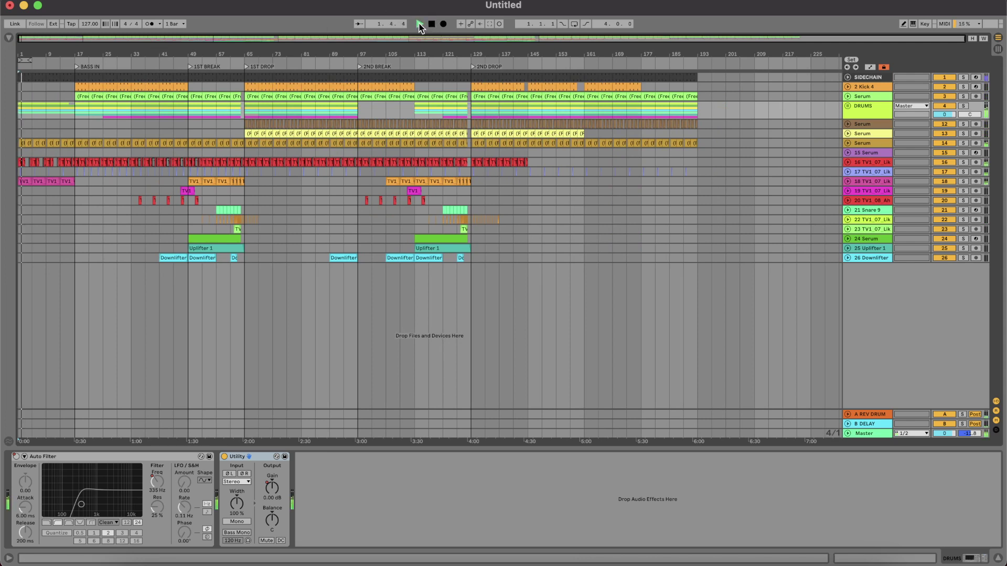